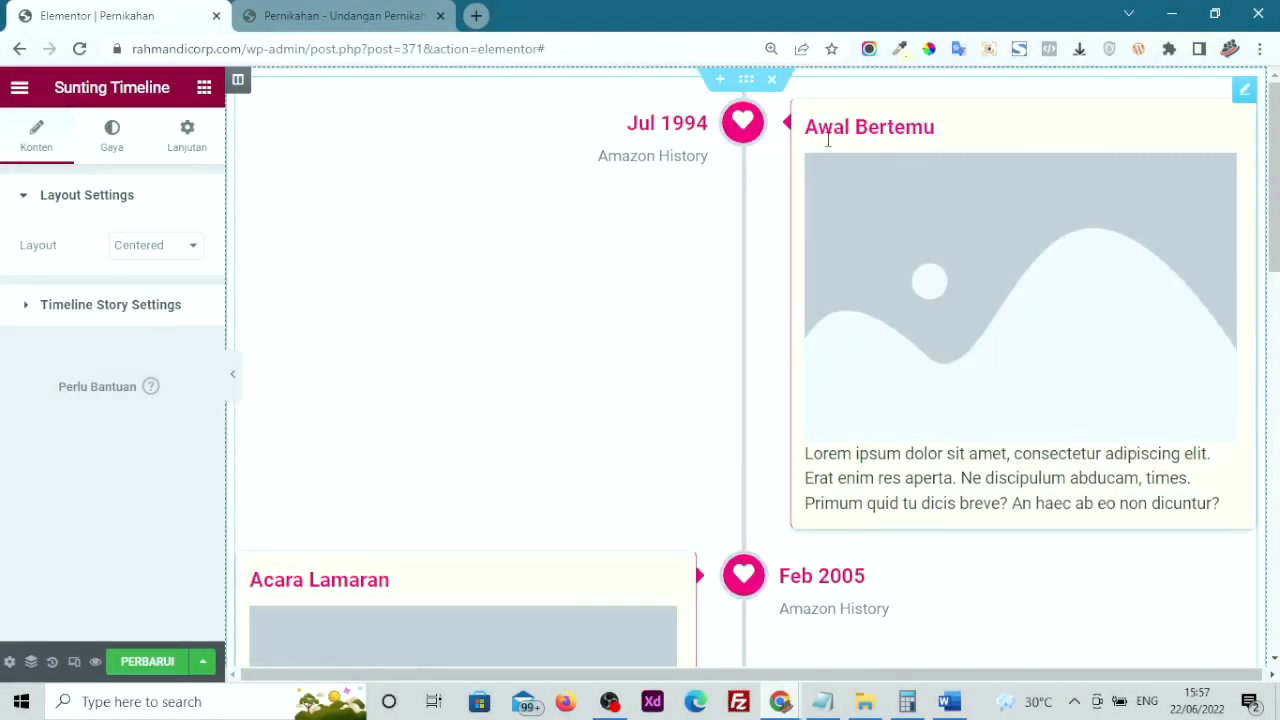
Scroll through the Timeline stories and highlight the guest name and origin entries on the invitation-link page
{"action": "scroll", "coordinate": [830, 230], "scroll_direction": "down", "scroll_amount": 2}
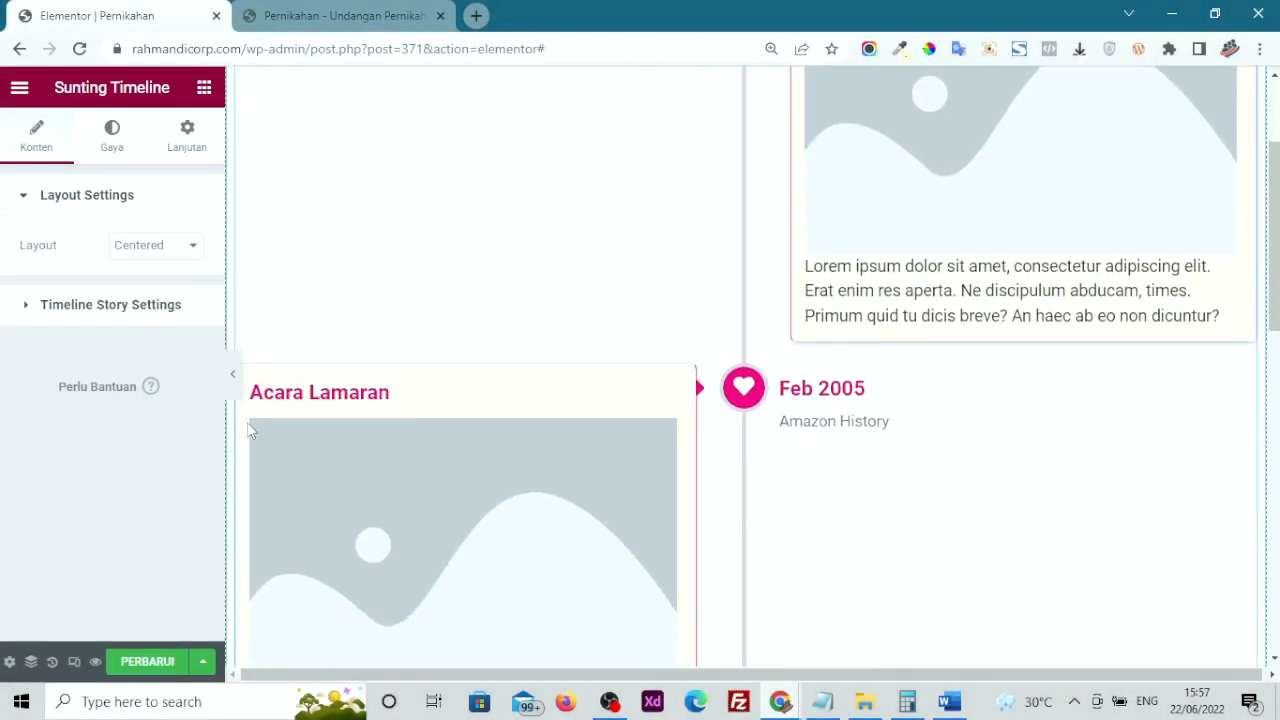
{"action": "scroll", "coordinate": [402, 425], "scroll_direction": "down", "scroll_amount": 5}
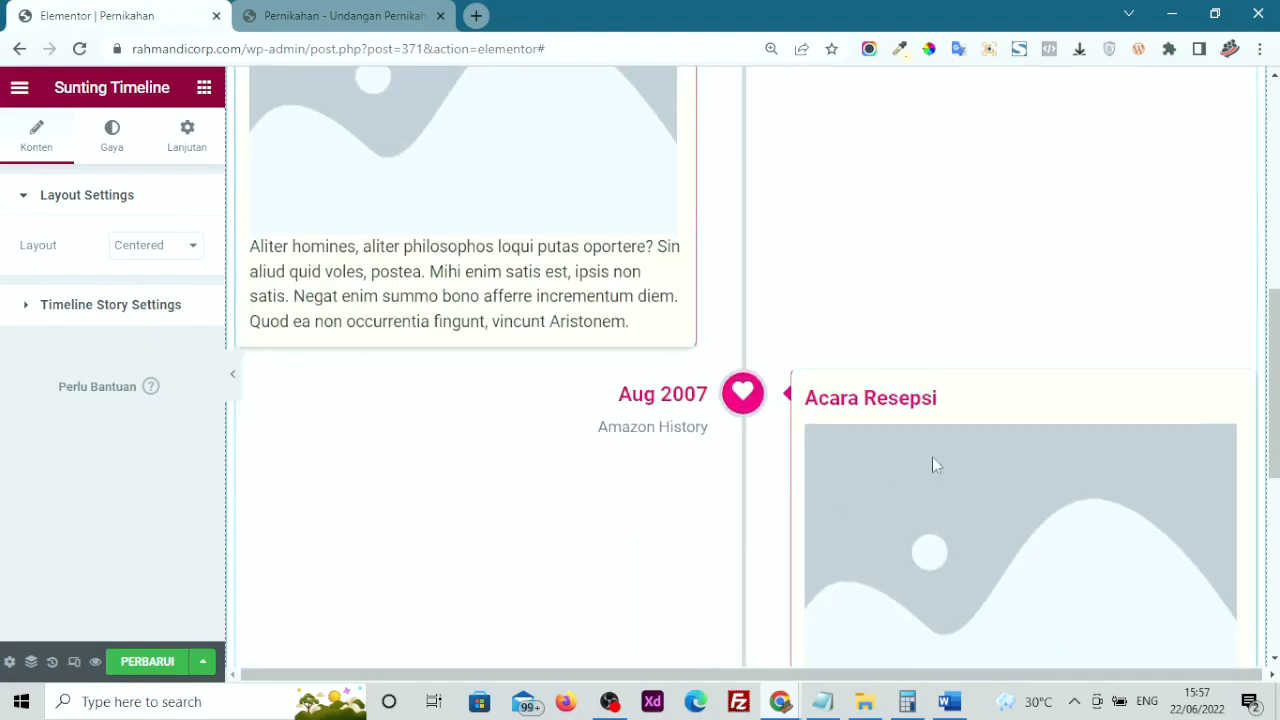
{"action": "scroll", "coordinate": [861, 490], "scroll_direction": "up", "scroll_amount": 1}
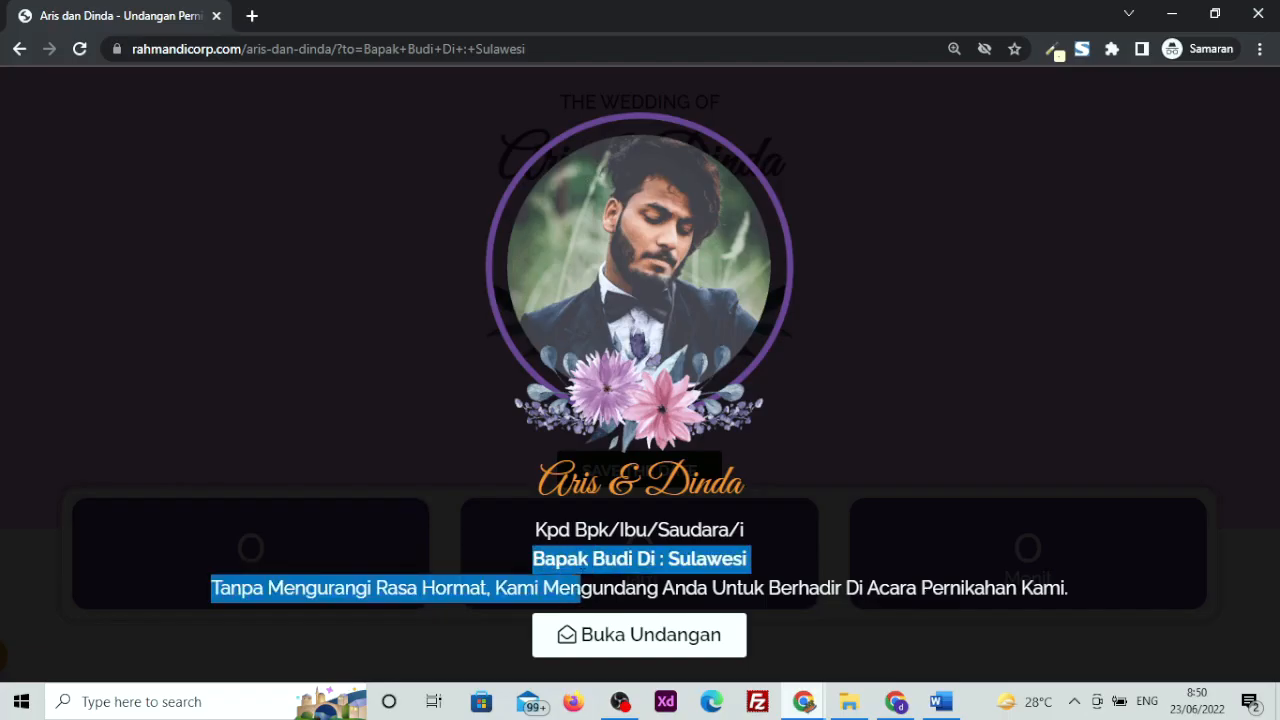
{"action": "left_click_drag", "start_coordinate": [580, 588], "coordinate": [786, 574]}
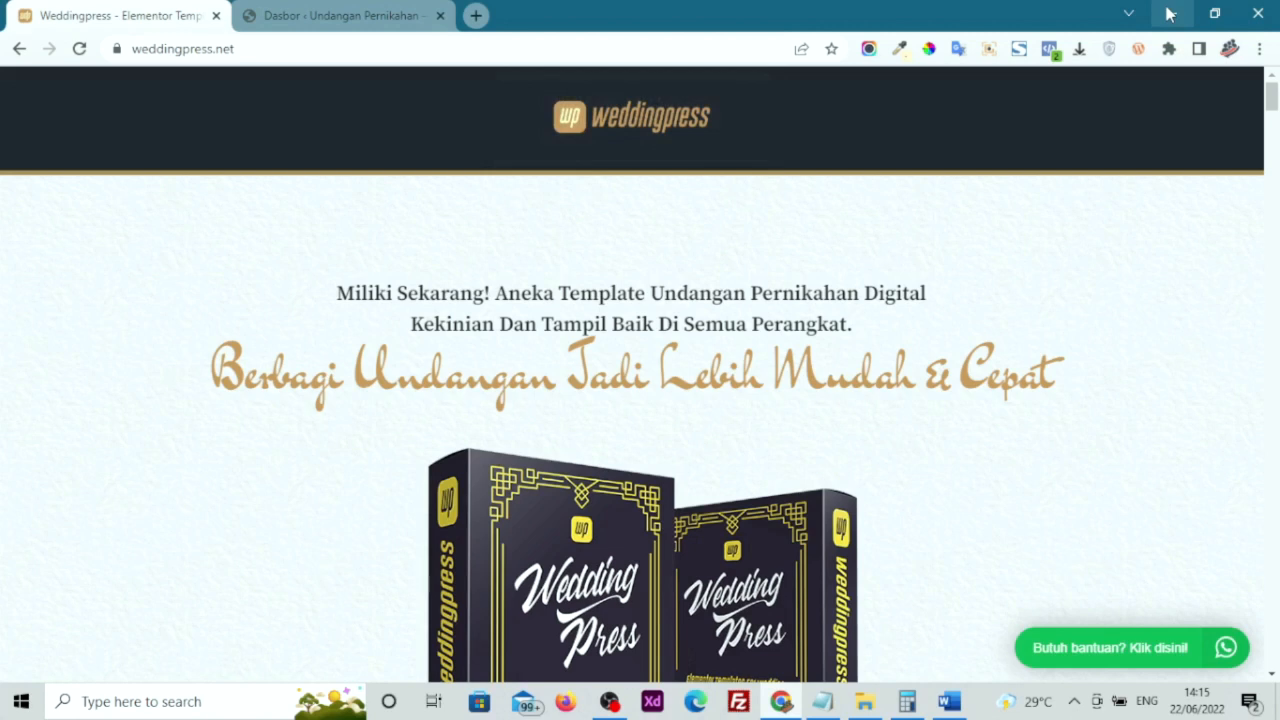
Scroll the weddingpress.net template page, then return to the WordPress Dasbor tab
{"action": "key", "text": "Down"}
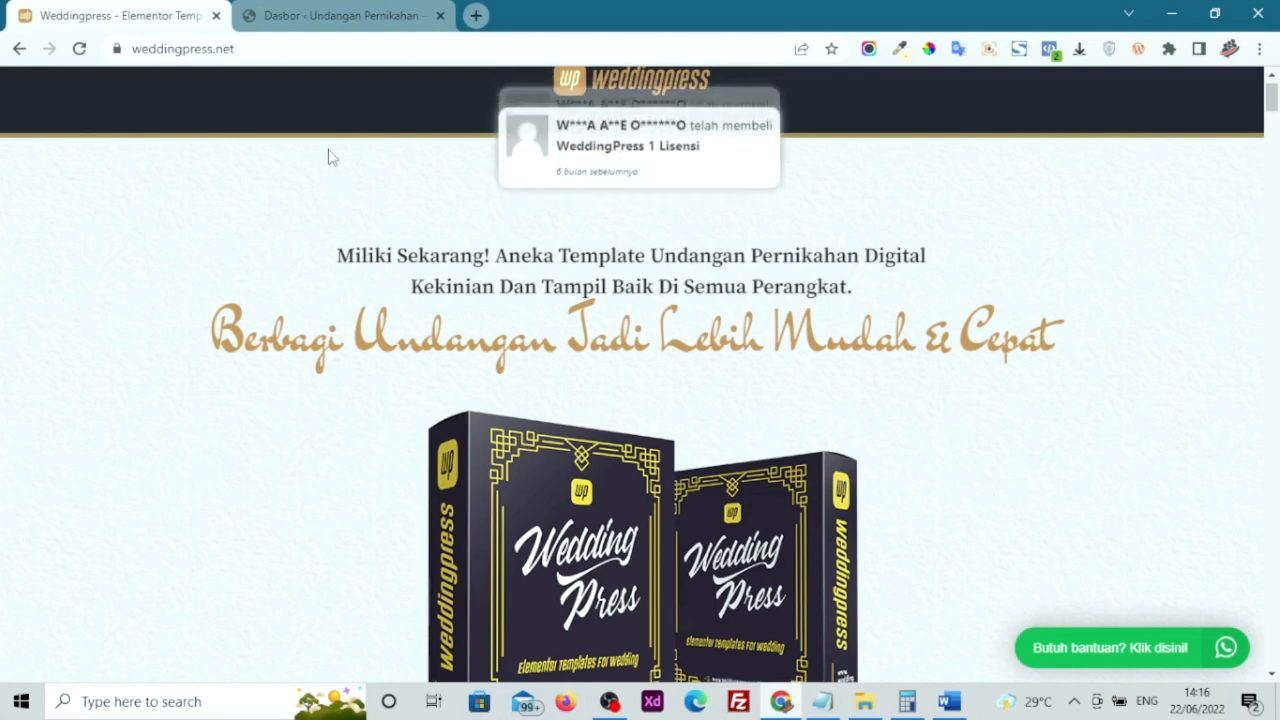
{"action": "key", "text": "ctrl+Tab"}
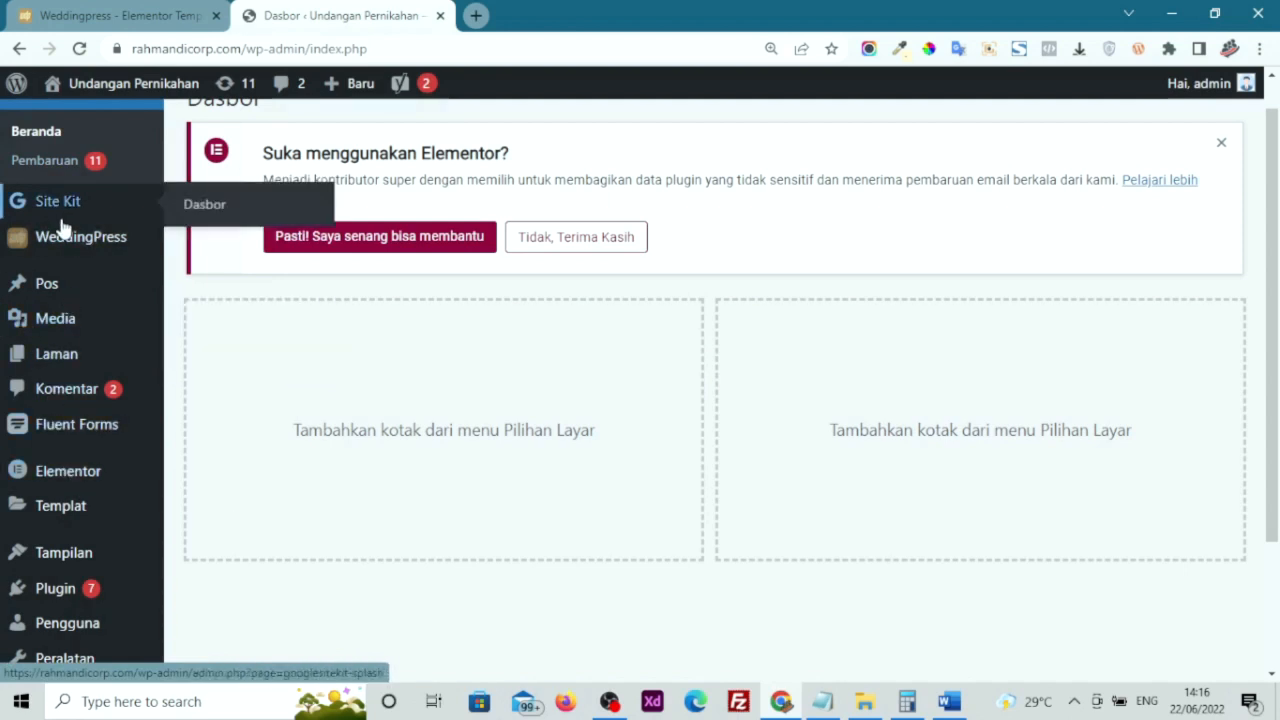
Open the WeddingPress settings page showing the valid licence, then go to Widget Manager
{"action": "mouse_move", "coordinate": [30, 248]}
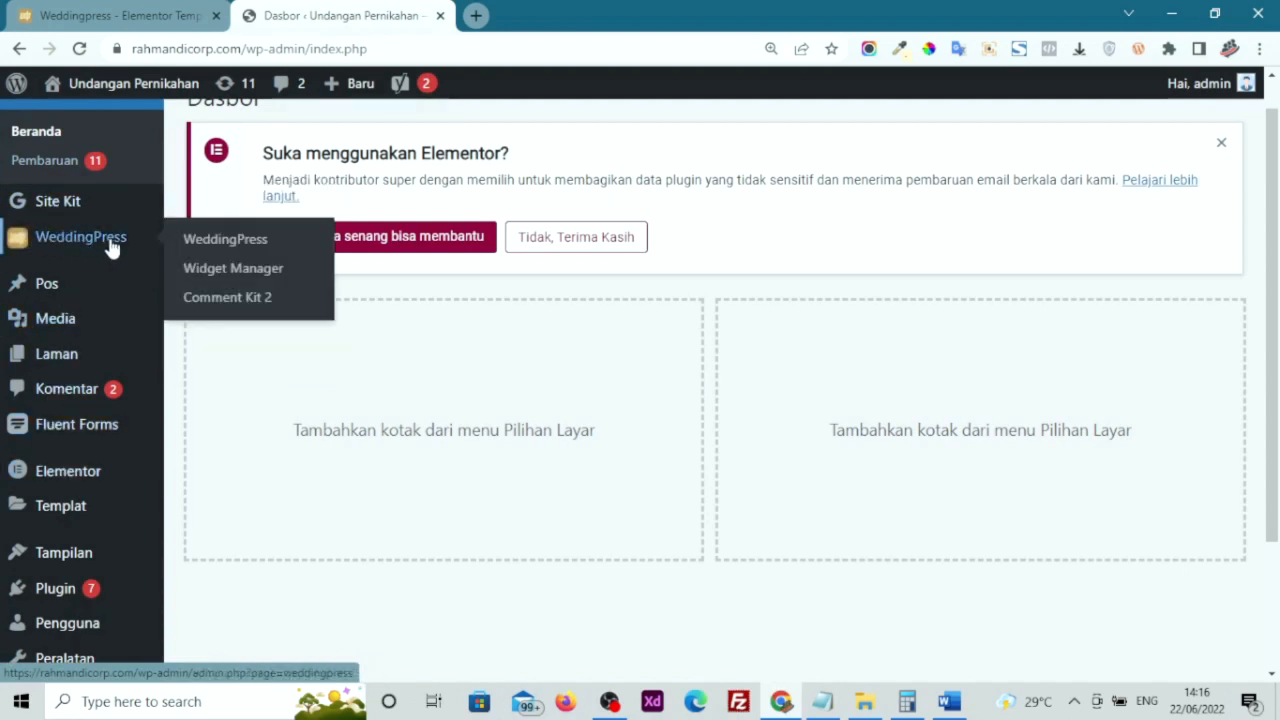
{"action": "left_click", "coordinate": [251, 245]}
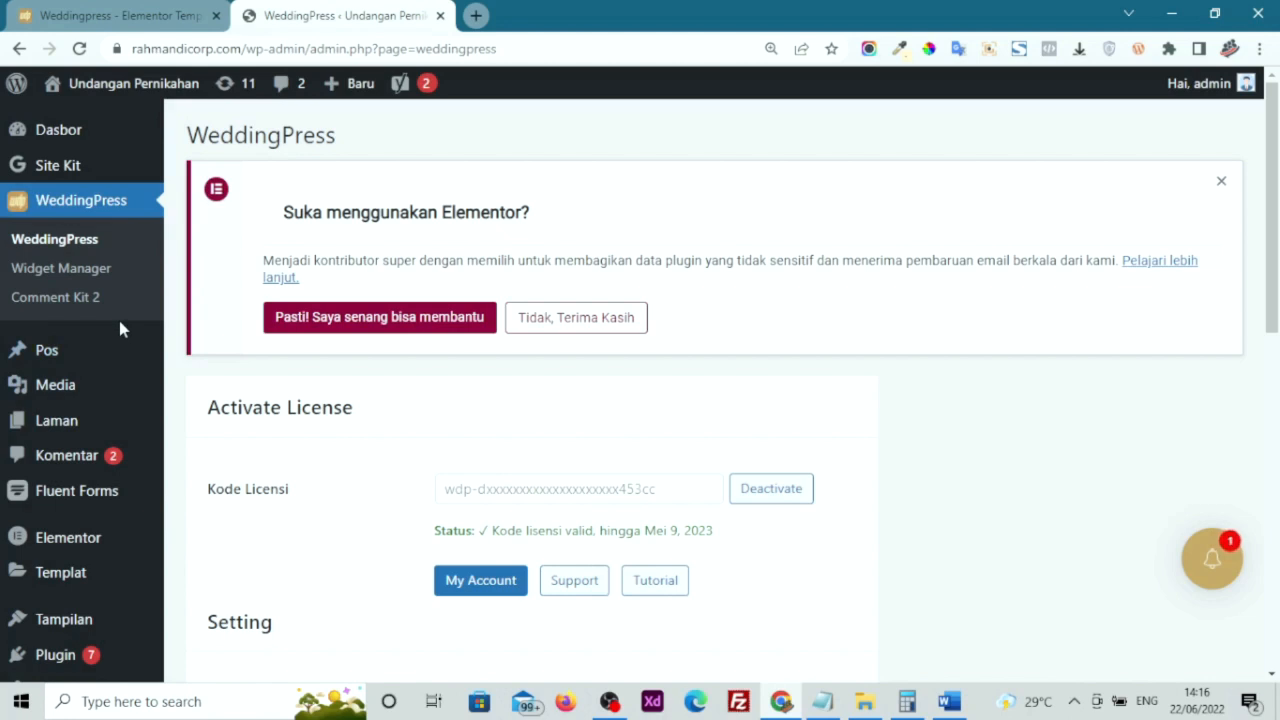
{"action": "left_click", "coordinate": [105, 276]}
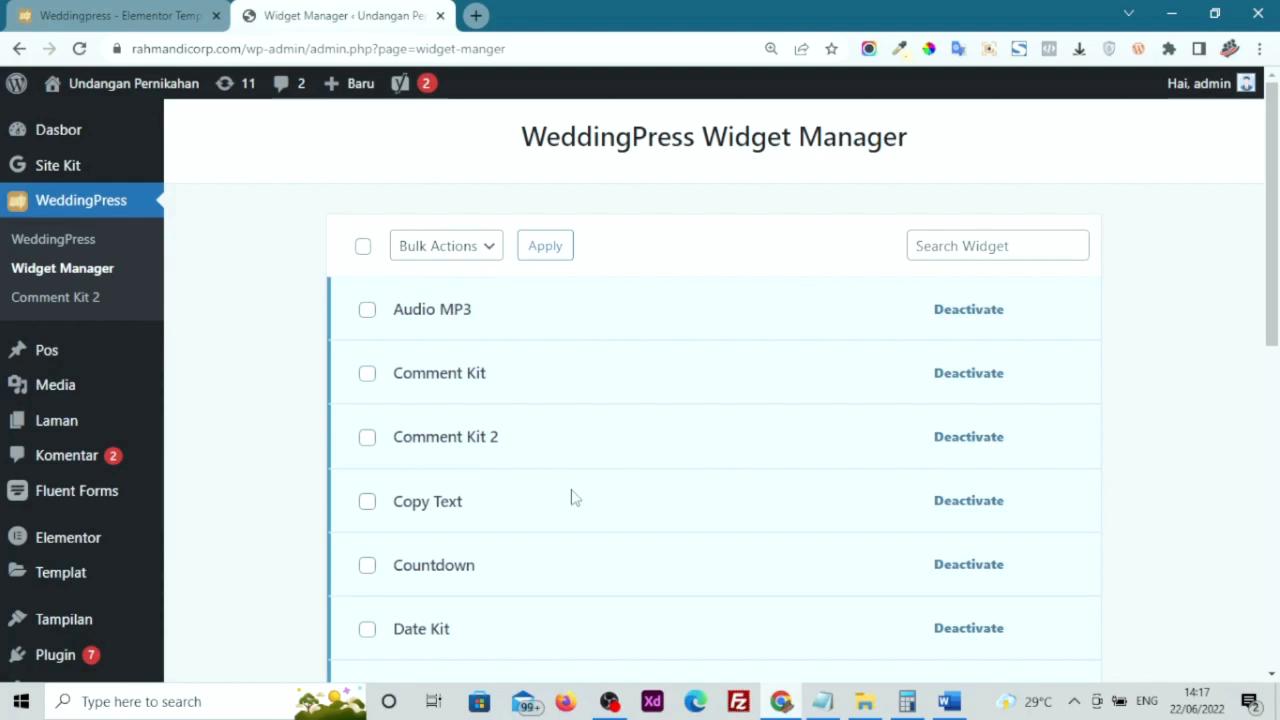
Deactivate and then reactivate the Audio MP3 widget in the WeddingPress widget list
{"action": "scroll", "coordinate": [571, 497], "scroll_direction": "down", "scroll_amount": 8}
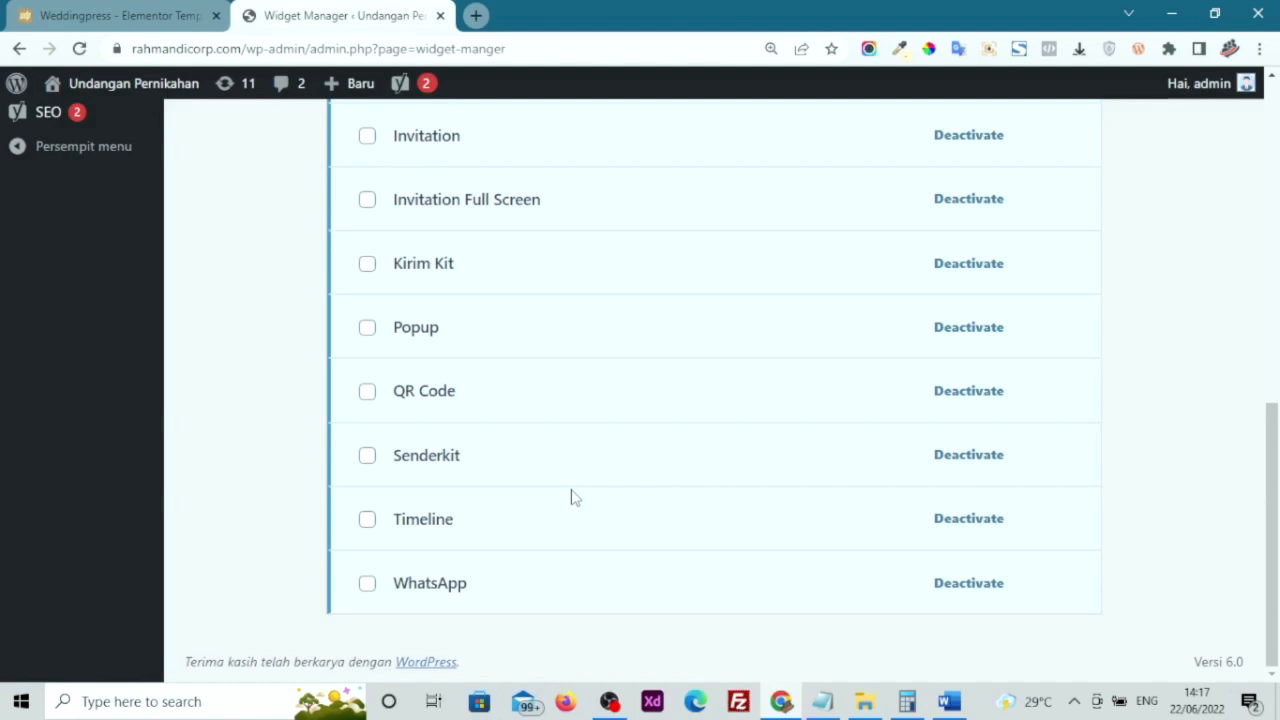
{"action": "scroll", "coordinate": [575, 497], "scroll_direction": "up", "scroll_amount": 7}
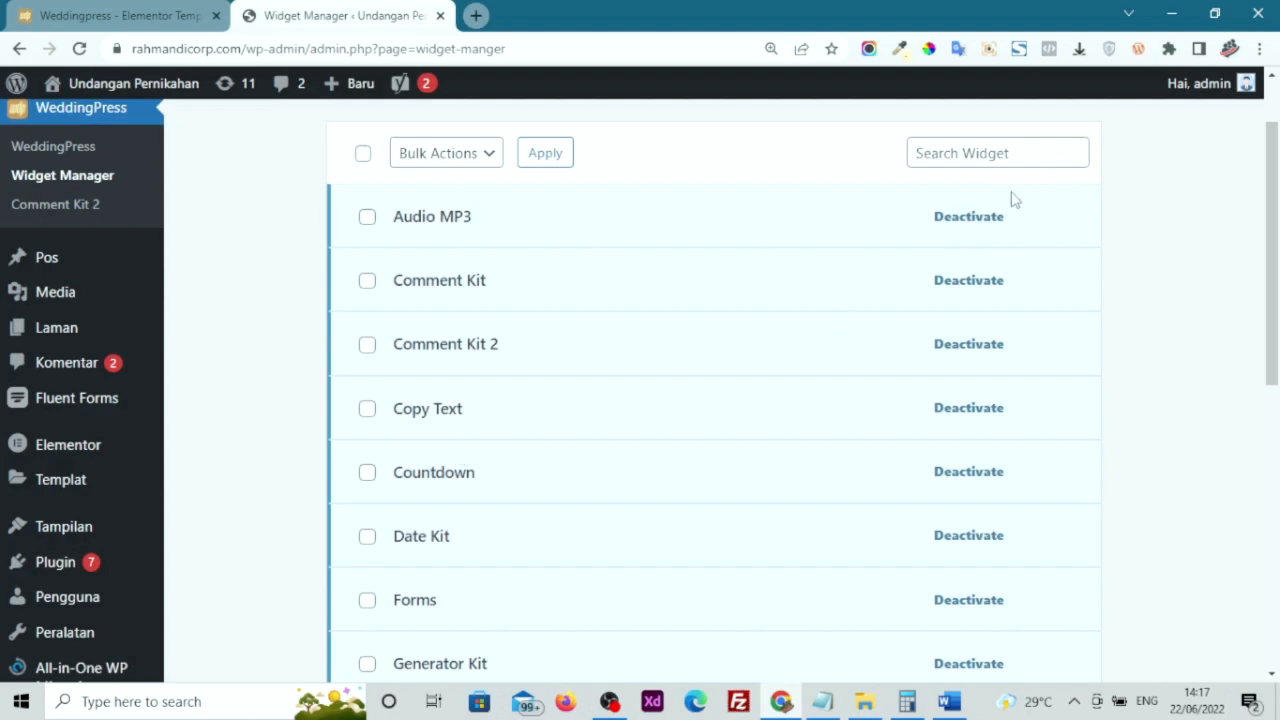
{"action": "left_click", "coordinate": [968, 217]}
{"action": "left_click", "coordinate": [967, 220]}
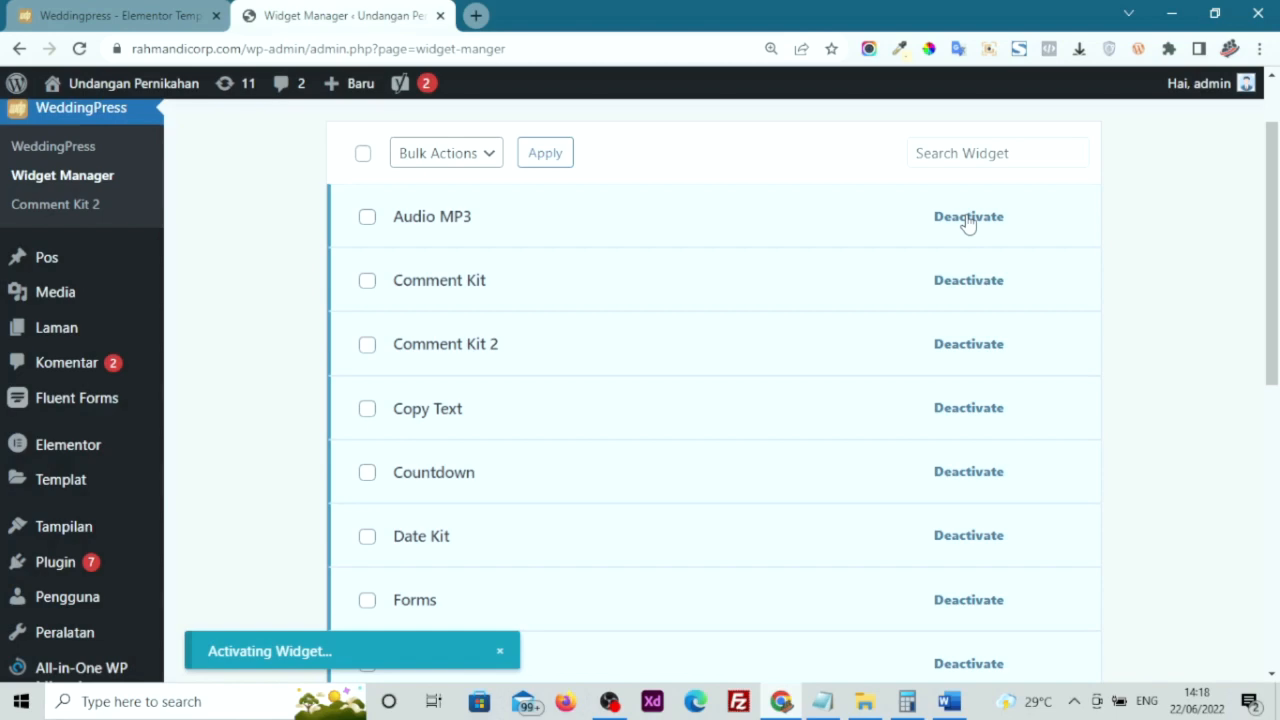
{"action": "scroll", "coordinate": [1108, 266], "scroll_direction": "down", "scroll_amount": 2}
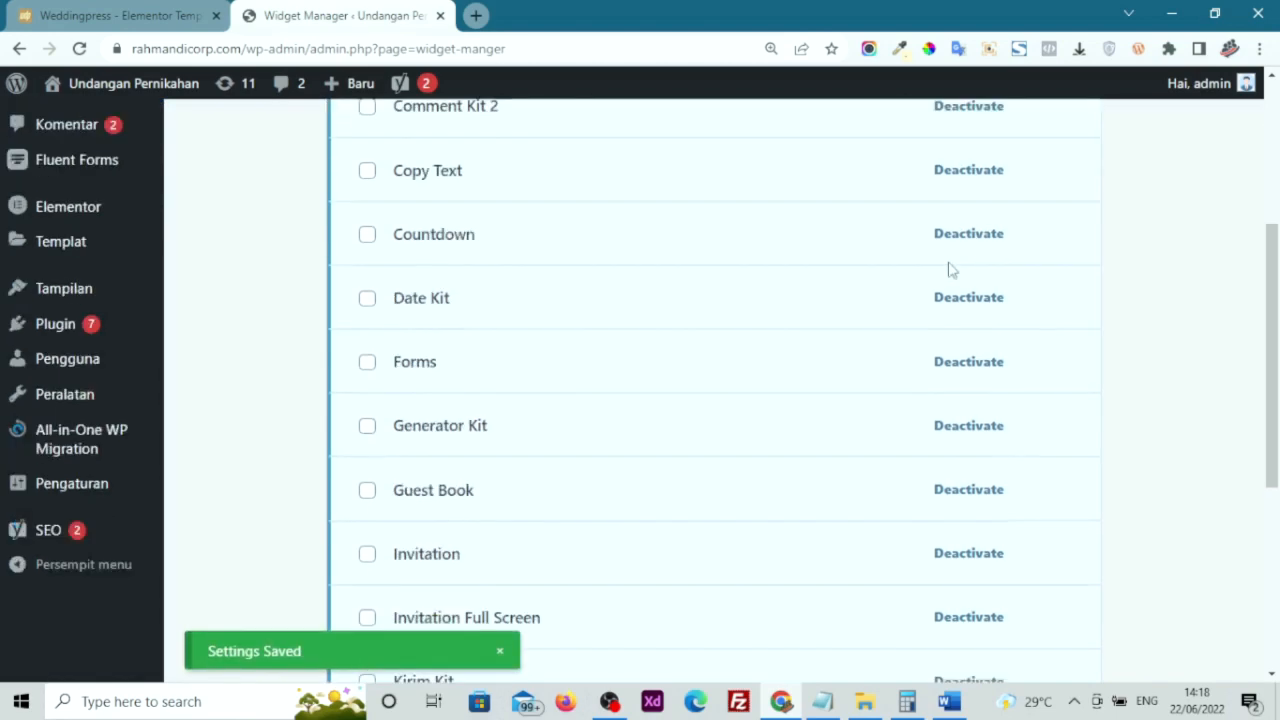
{"action": "scroll", "coordinate": [949, 263], "scroll_direction": "up", "scroll_amount": 5}
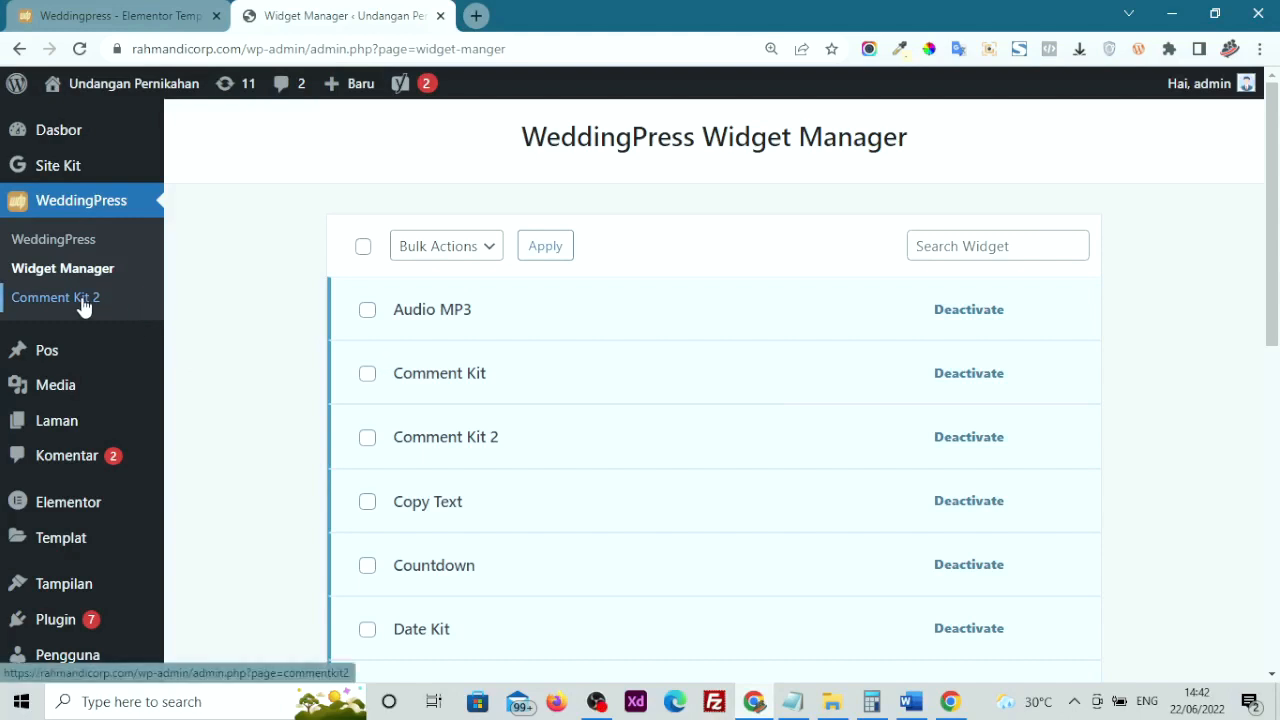
{"action": "left_click", "coordinate": [44, 298]}
{"action": "scroll", "coordinate": [95, 310], "scroll_direction": "down", "scroll_amount": 1}
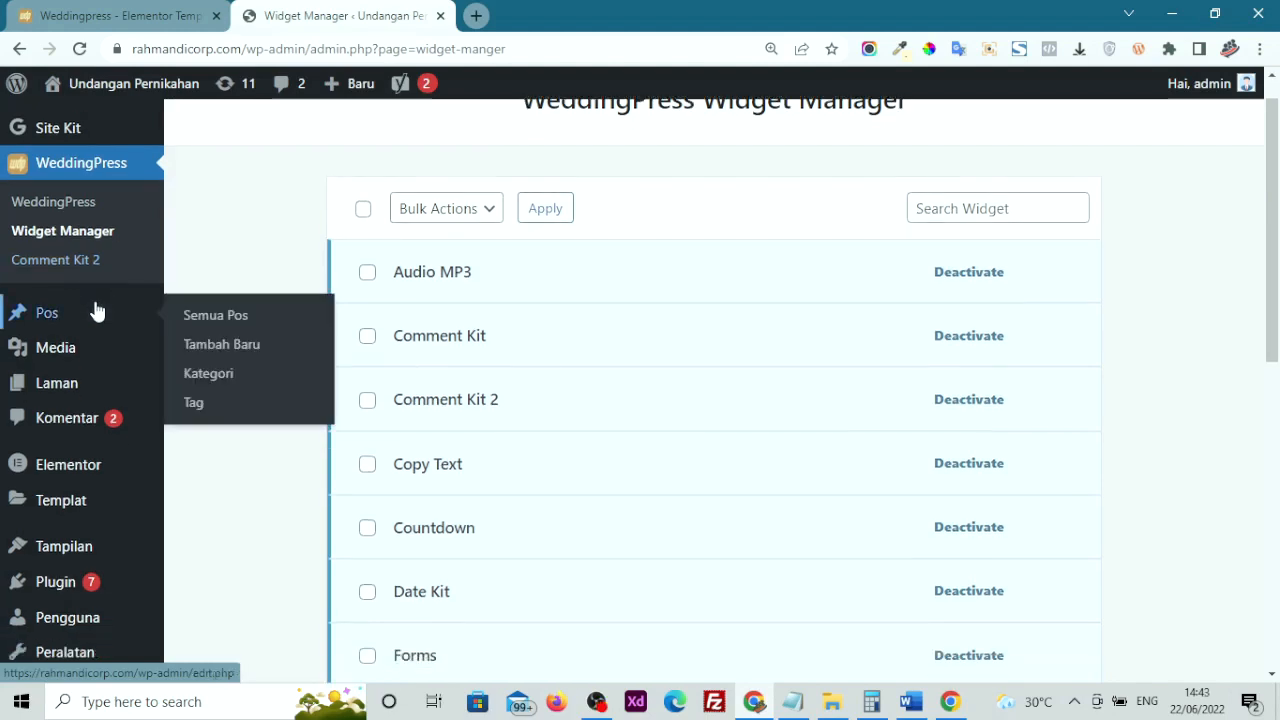
{"action": "scroll", "coordinate": [95, 310], "scroll_direction": "down", "scroll_amount": 2}
{"action": "scroll", "coordinate": [95, 310], "scroll_direction": "up", "scroll_amount": 1}
{"action": "scroll", "coordinate": [95, 310], "scroll_direction": "up", "scroll_amount": 2}
{"action": "scroll", "coordinate": [95, 310], "scroll_direction": "up", "scroll_amount": 1}
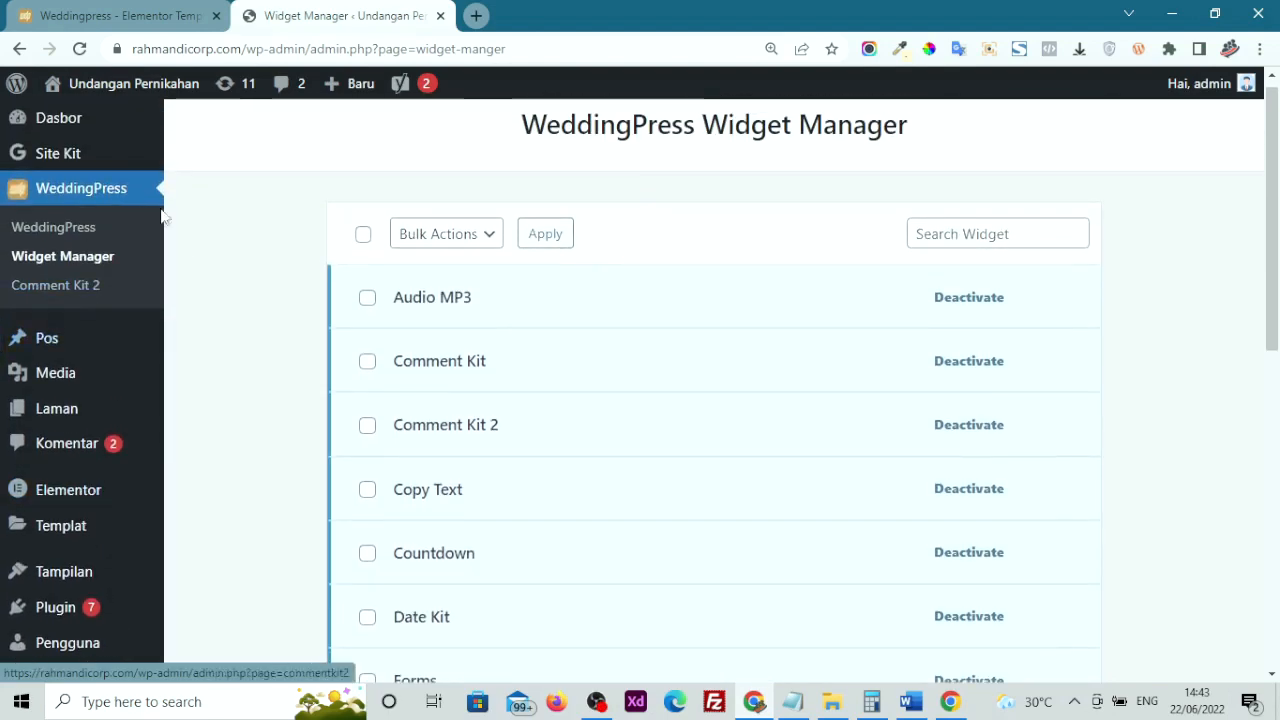
Choose Comment Kit 2 under Pilih CommentKit Versi on the WeddingPress settings page and save changes
{"action": "left_click", "coordinate": [88, 222]}
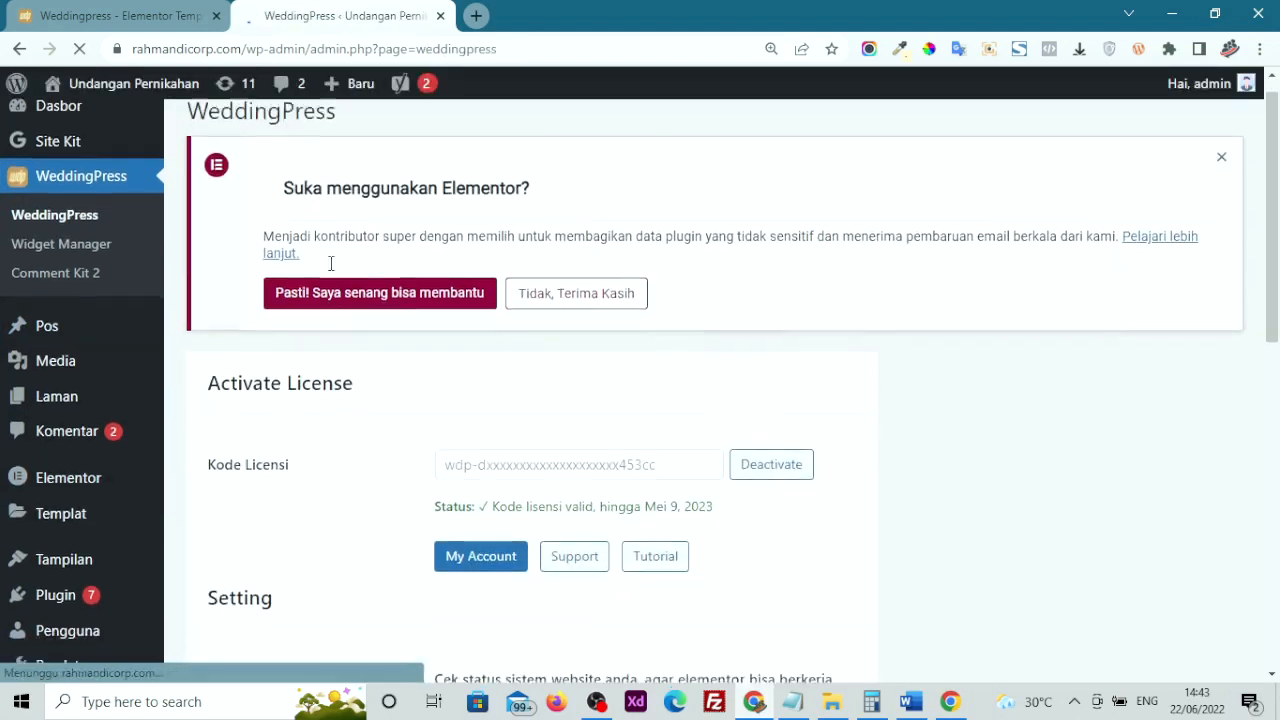
{"action": "scroll", "coordinate": [333, 271], "scroll_direction": "down", "scroll_amount": 2}
{"action": "scroll", "coordinate": [333, 271], "scroll_direction": "down", "scroll_amount": 5}
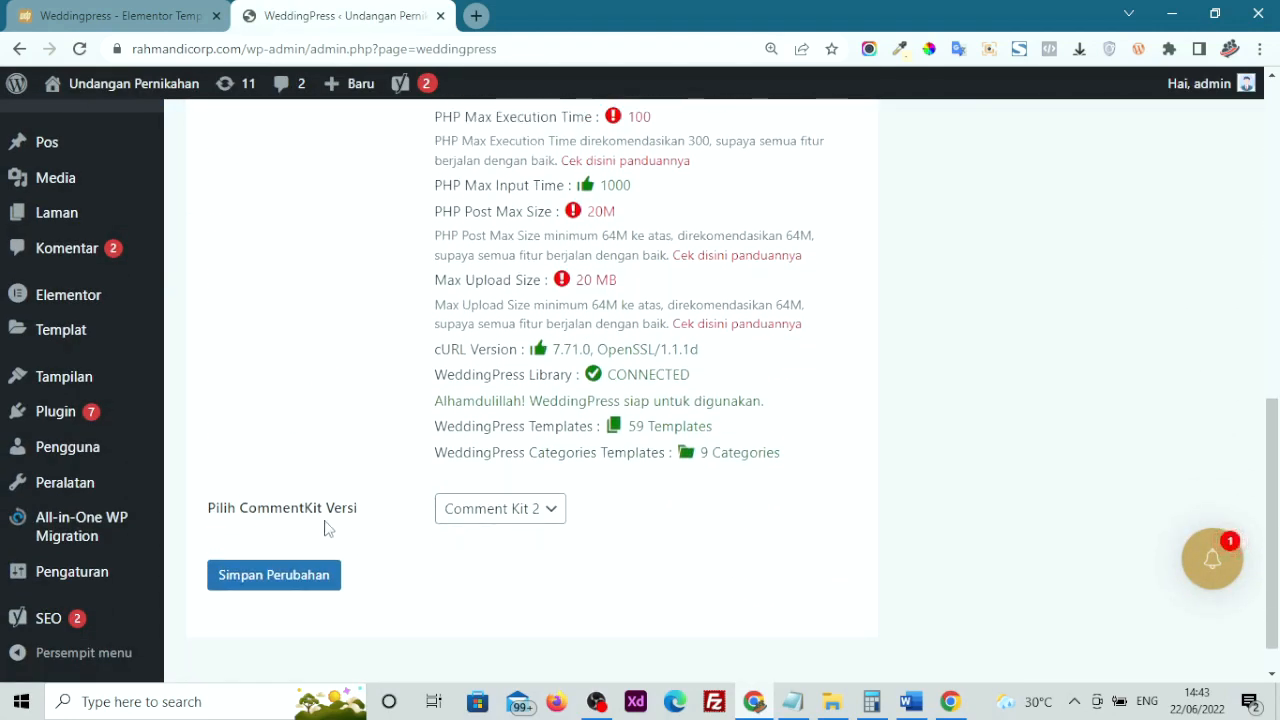
{"action": "left_click", "coordinate": [529, 514]}
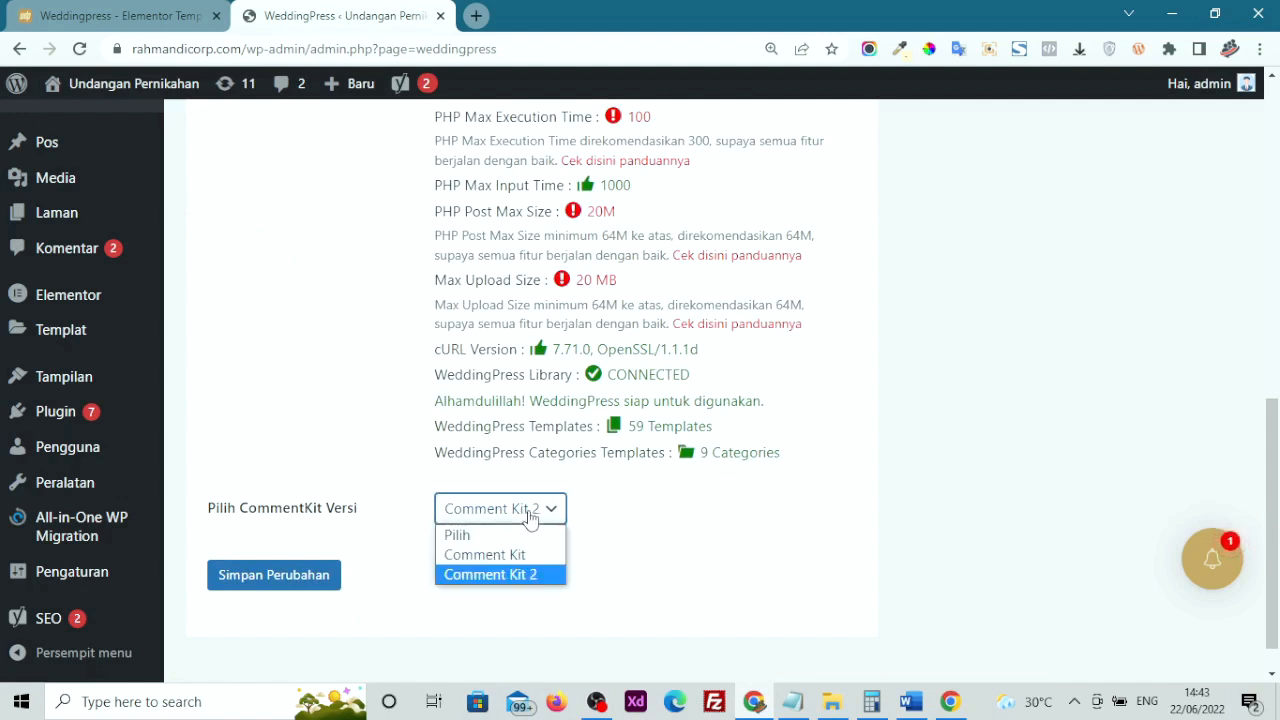
{"action": "left_click", "coordinate": [505, 572]}
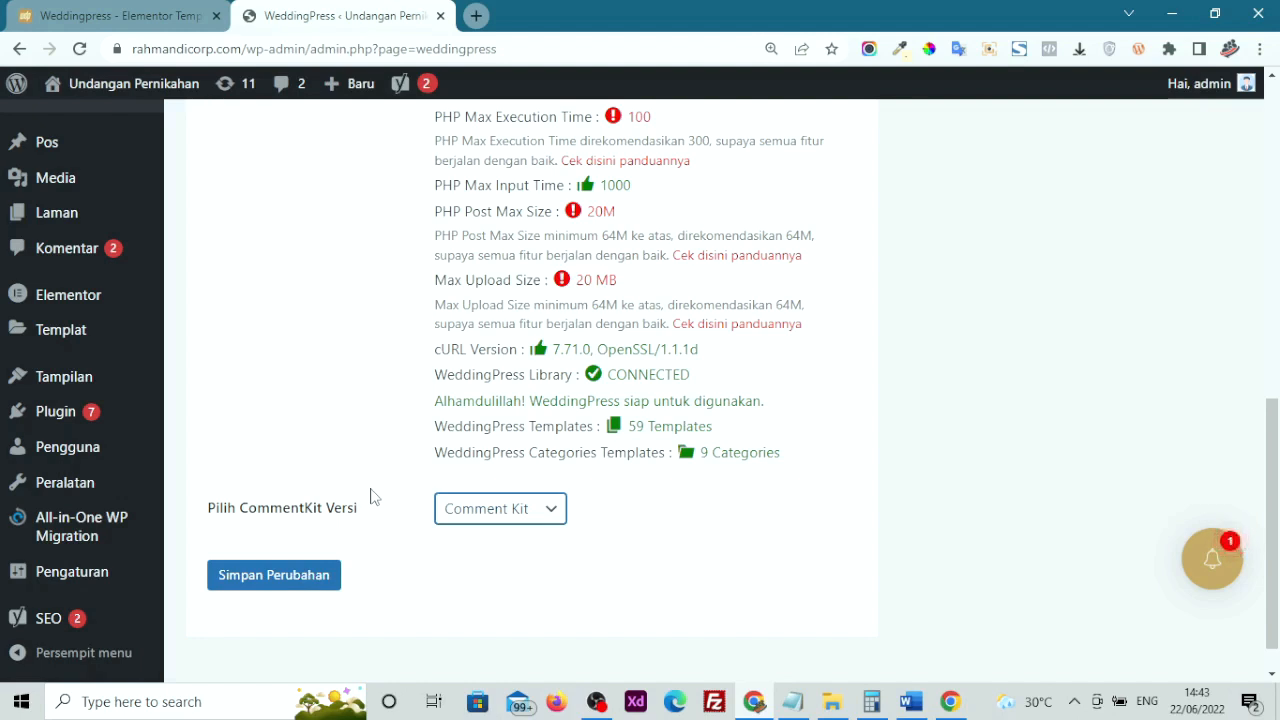
{"action": "scroll", "coordinate": [370, 497], "scroll_direction": "up", "scroll_amount": 1}
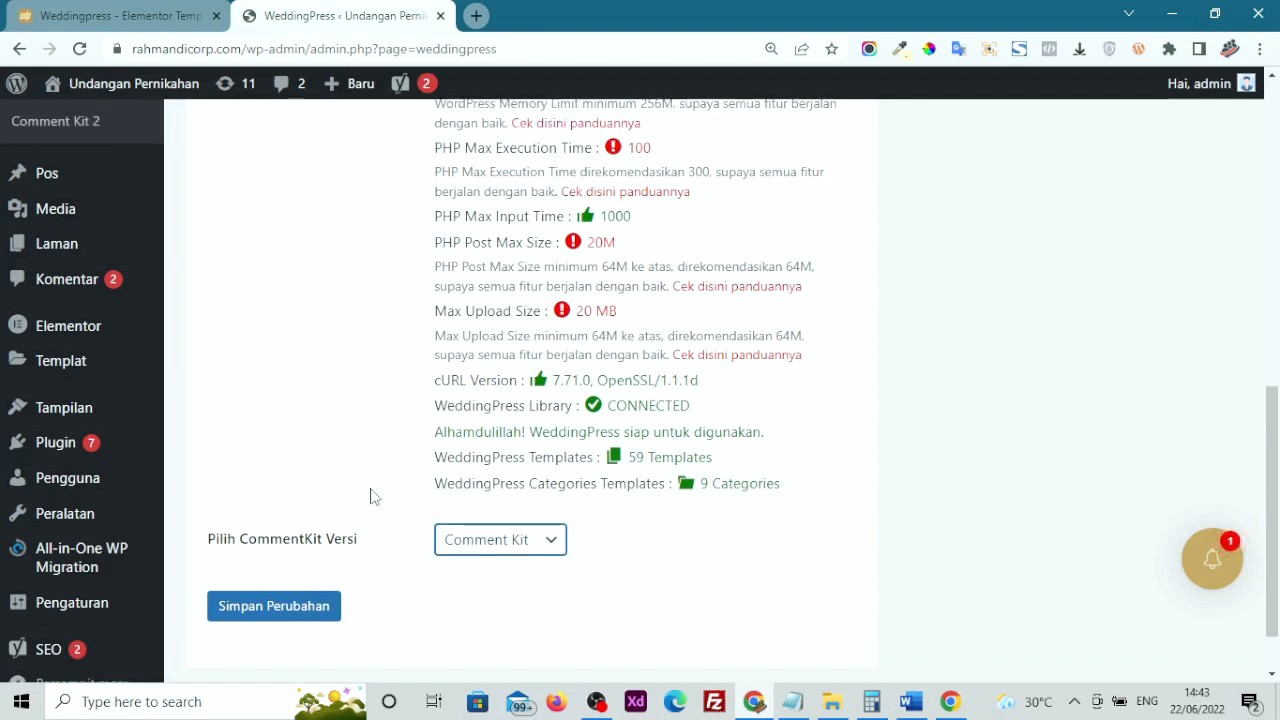
{"action": "left_click", "coordinate": [468, 545]}
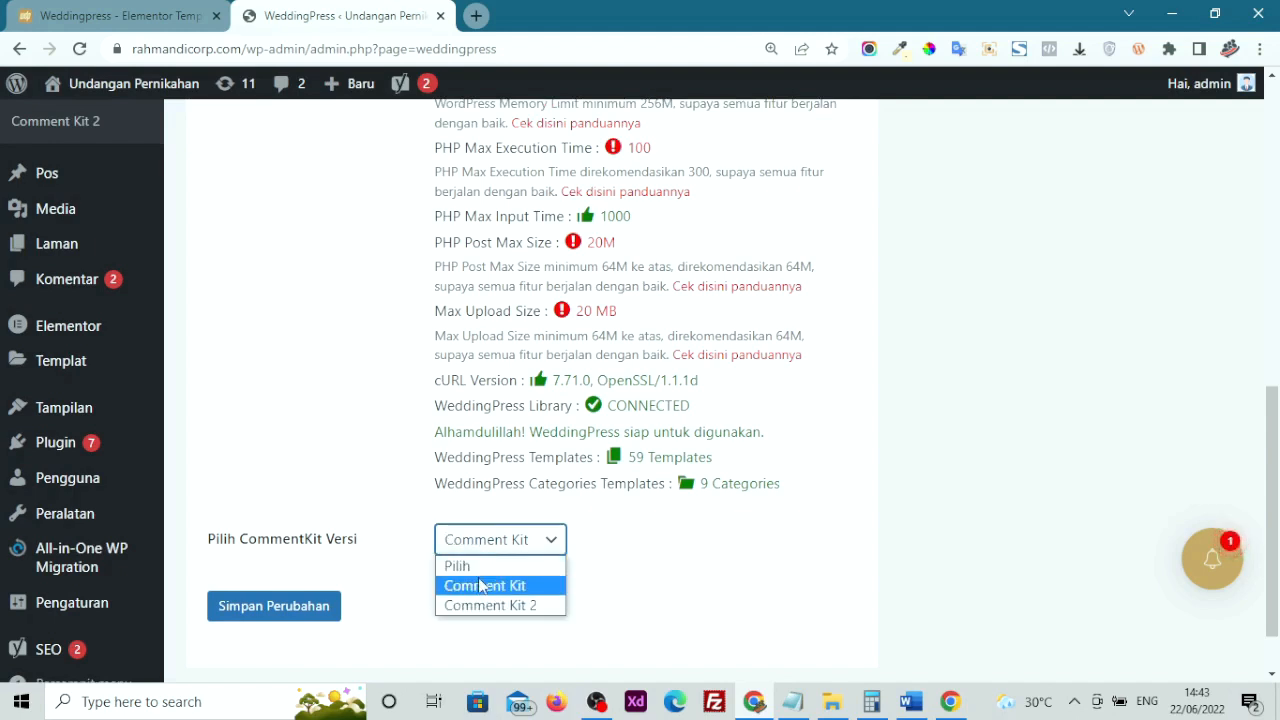
{"action": "left_click", "coordinate": [483, 610]}
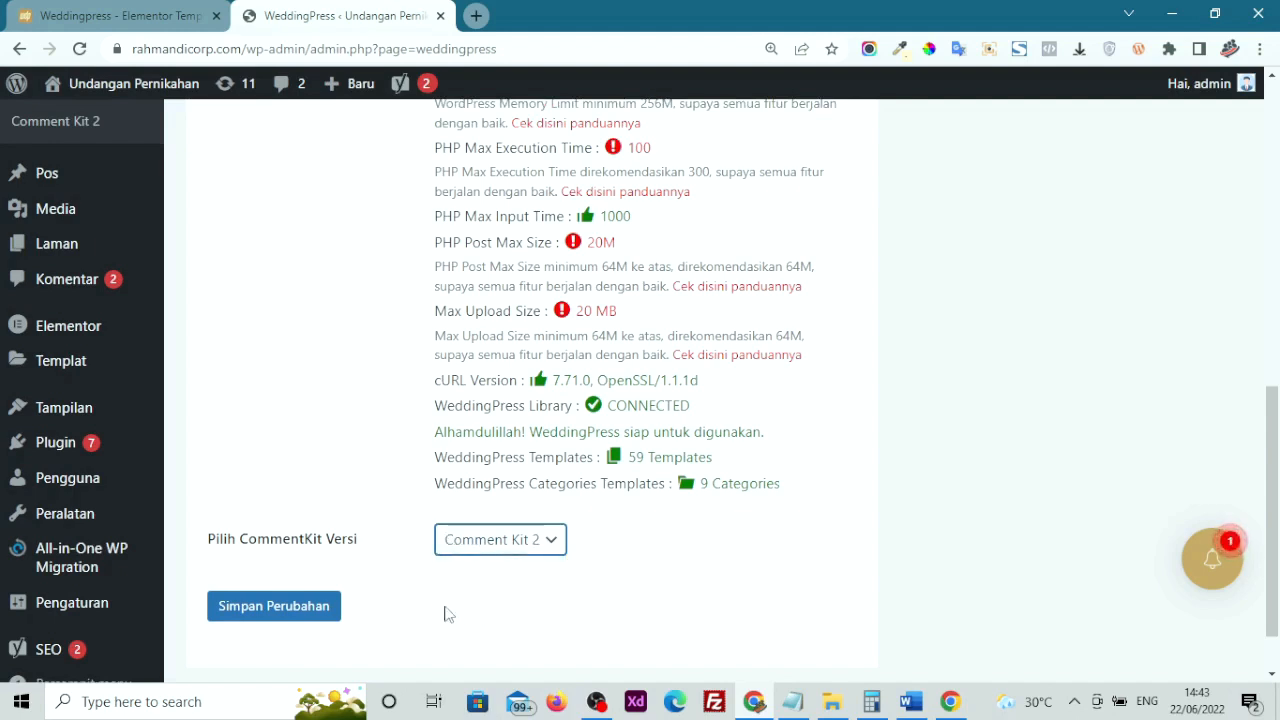
{"action": "left_click", "coordinate": [306, 620]}
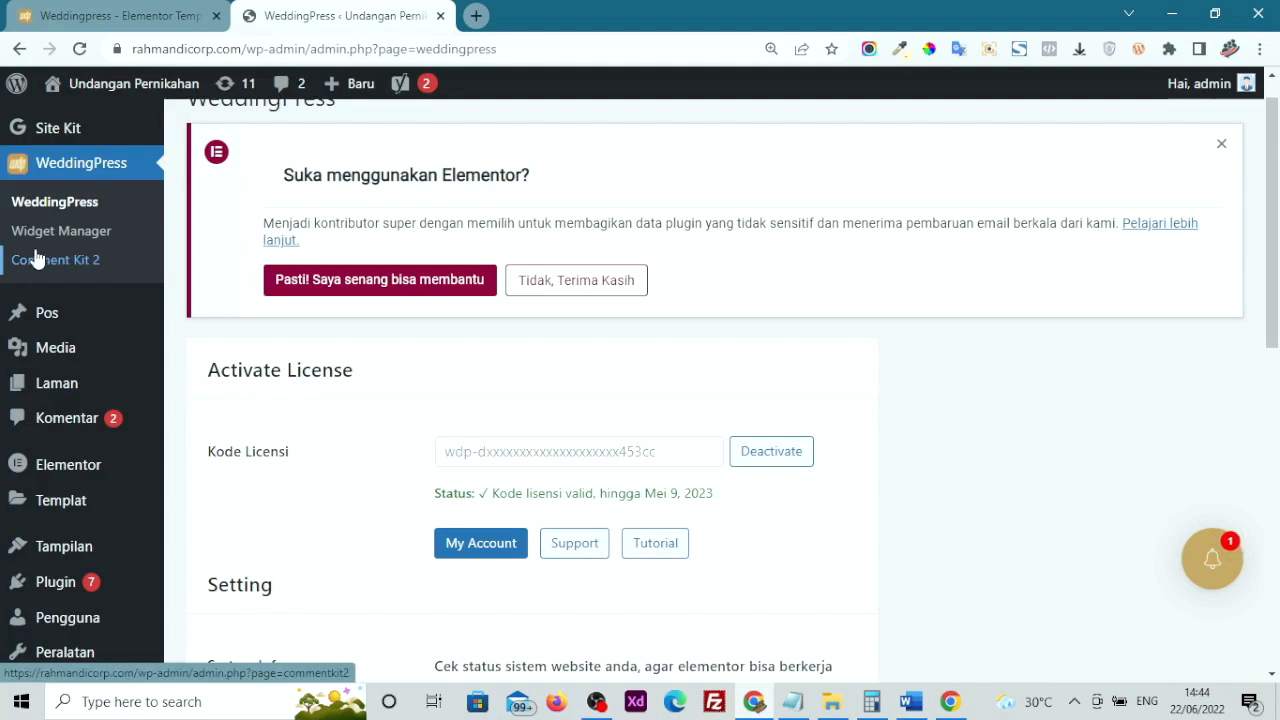
On Comment Kit 2 settings, try Hide konfirmasi masih ragu and Hide Badge Confirmation, leaving both off
{"action": "left_click", "coordinate": [85, 275]}
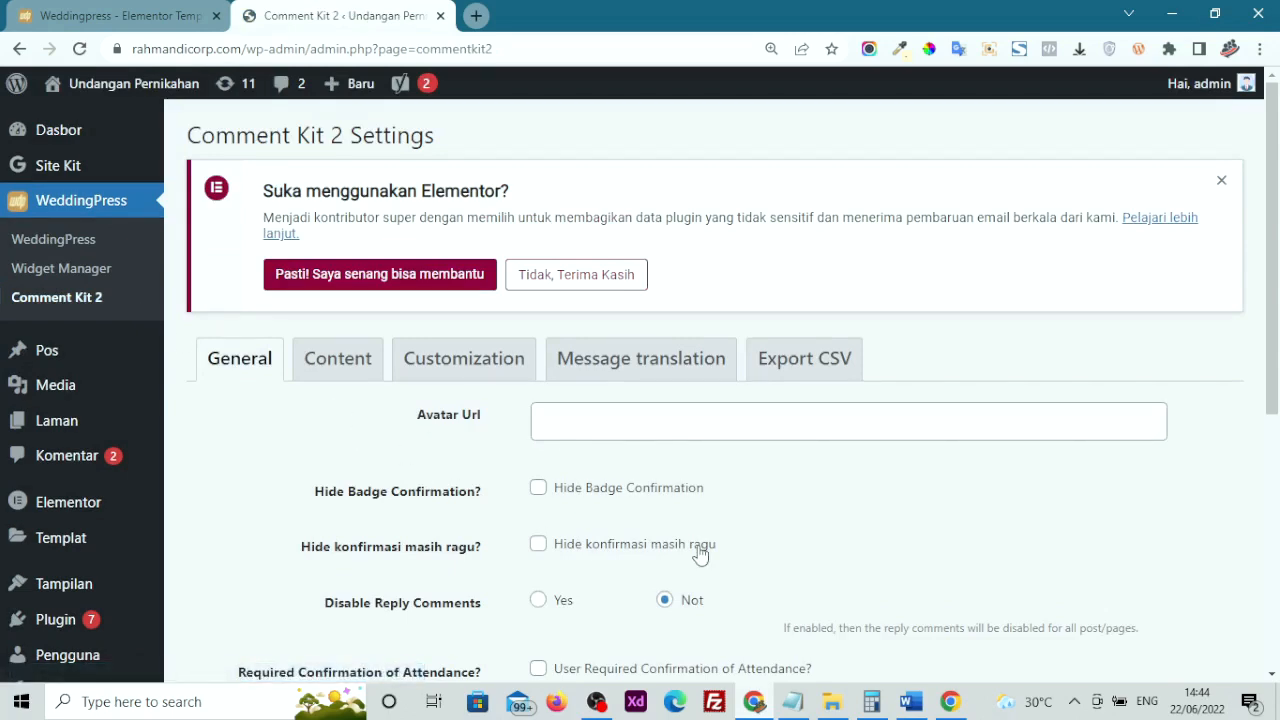
{"action": "scroll", "coordinate": [425, 560], "scroll_direction": "down", "scroll_amount": 1}
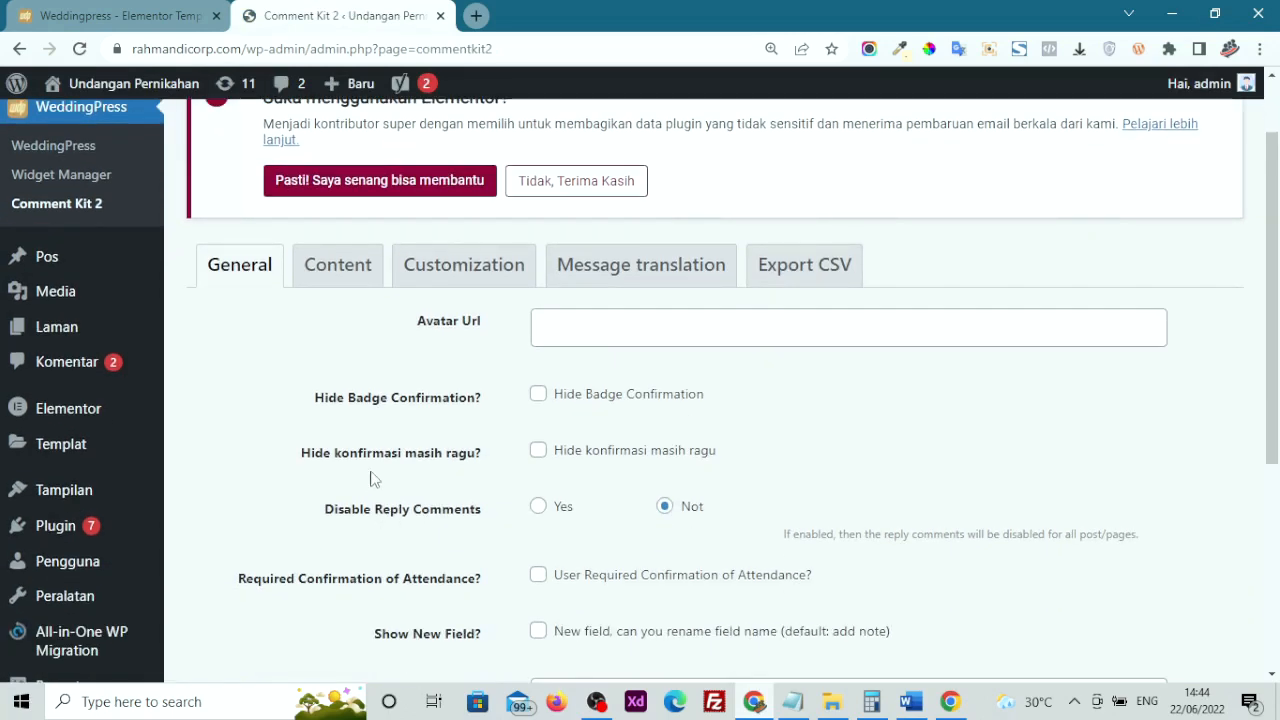
{"action": "left_click", "coordinate": [539, 451]}
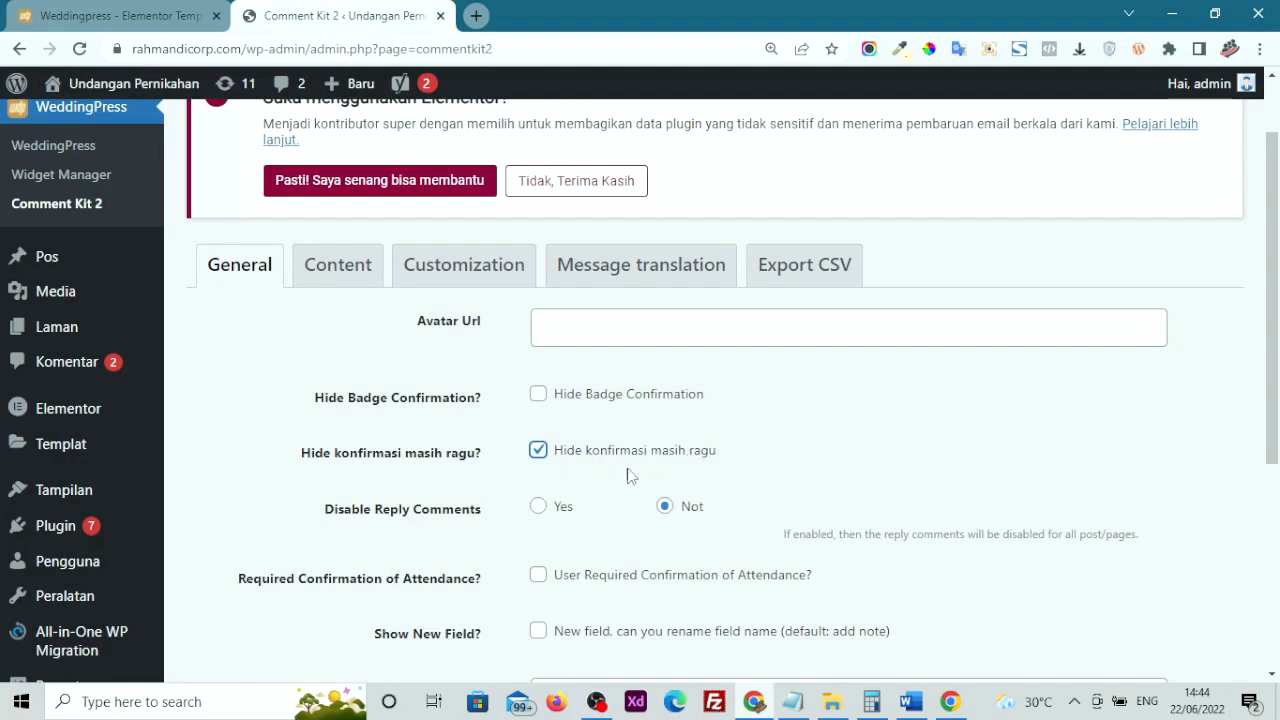
{"action": "left_click", "coordinate": [539, 396]}
{"action": "left_click", "coordinate": [538, 450]}
{"action": "left_click", "coordinate": [538, 395]}
{"action": "scroll", "coordinate": [535, 488], "scroll_direction": "down", "scroll_amount": 3}
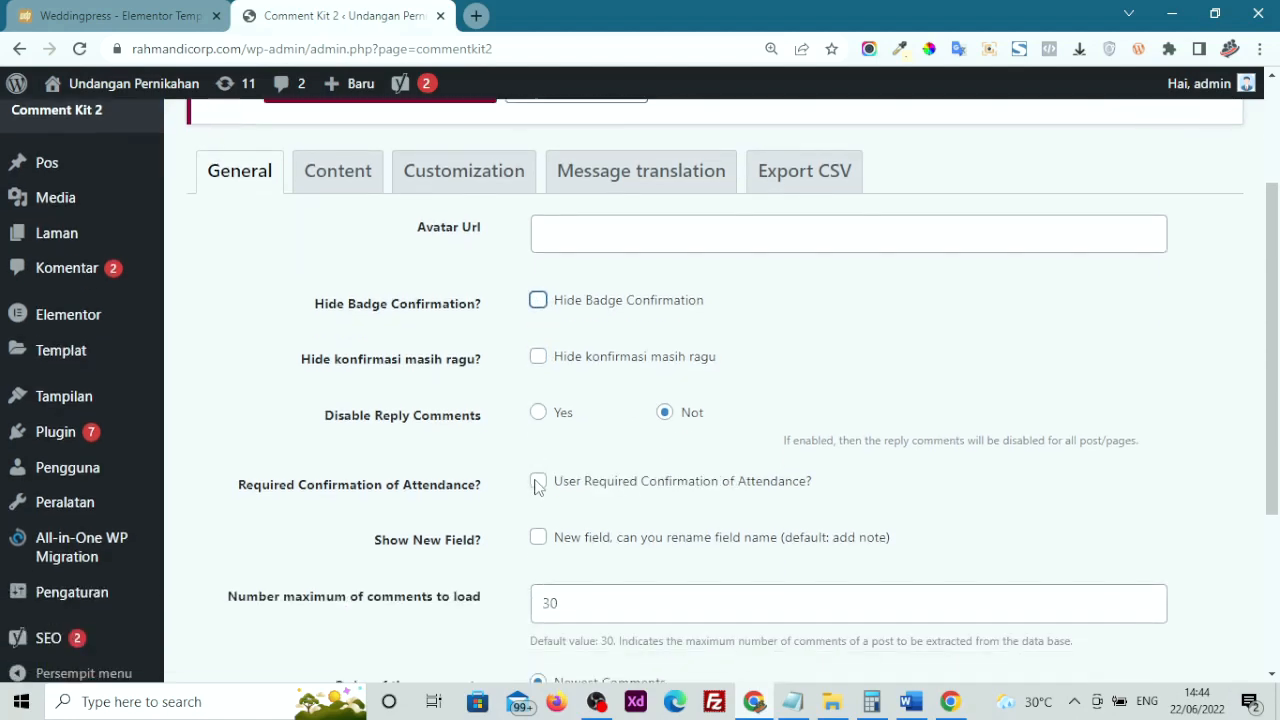
{"action": "scroll", "coordinate": [535, 488], "scroll_direction": "up", "scroll_amount": 4}
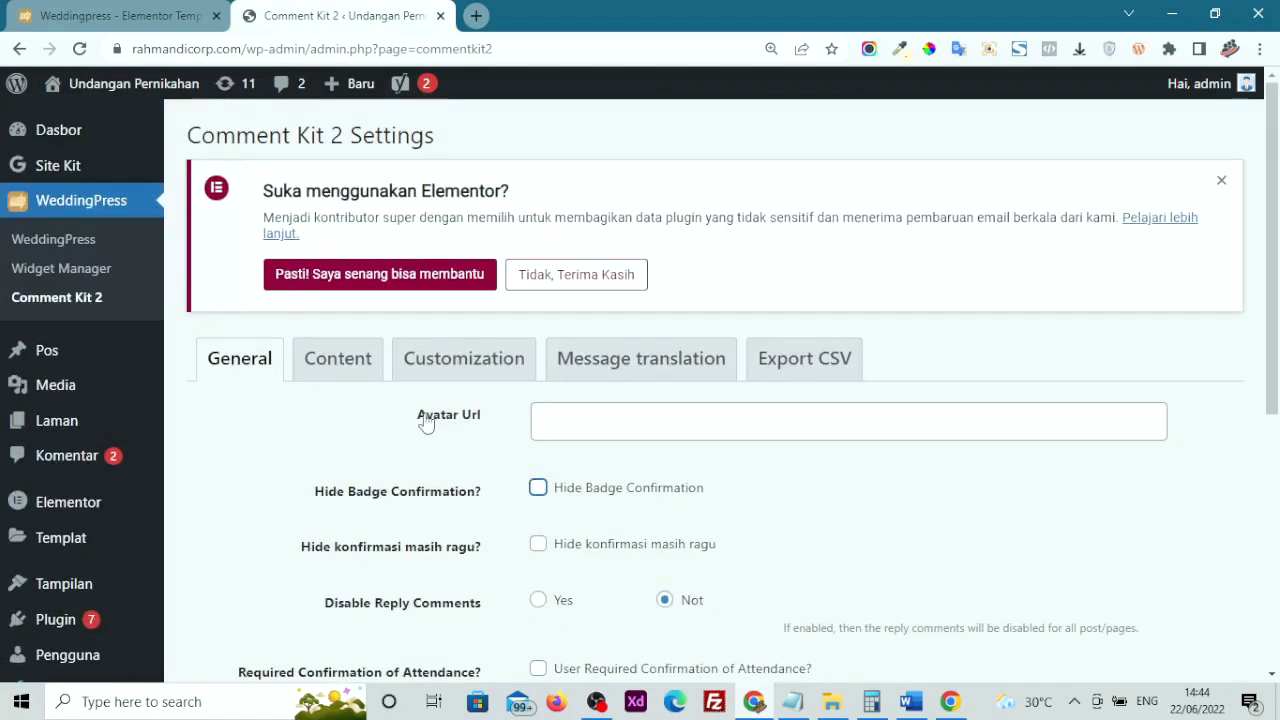
Review the comment content settings and the Customization colour pickers and Custom CSS box
{"action": "left_click", "coordinate": [356, 364]}
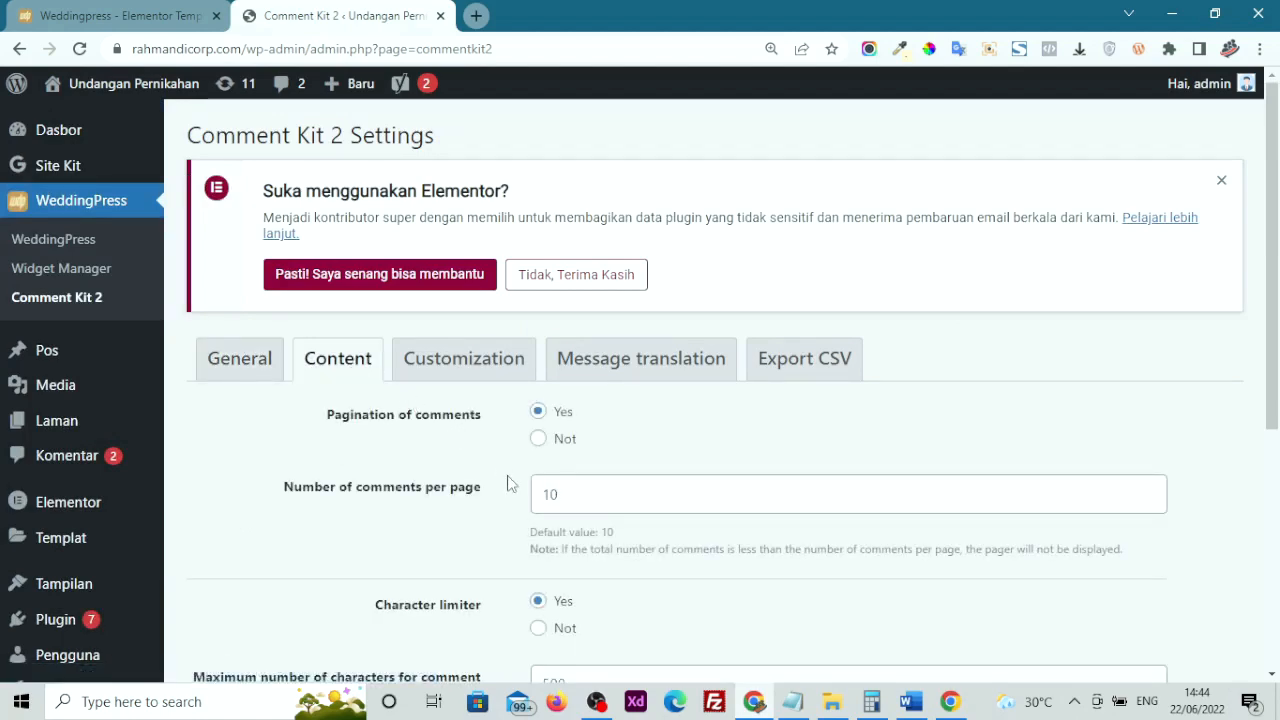
{"action": "scroll", "coordinate": [508, 490], "scroll_direction": "down", "scroll_amount": 2}
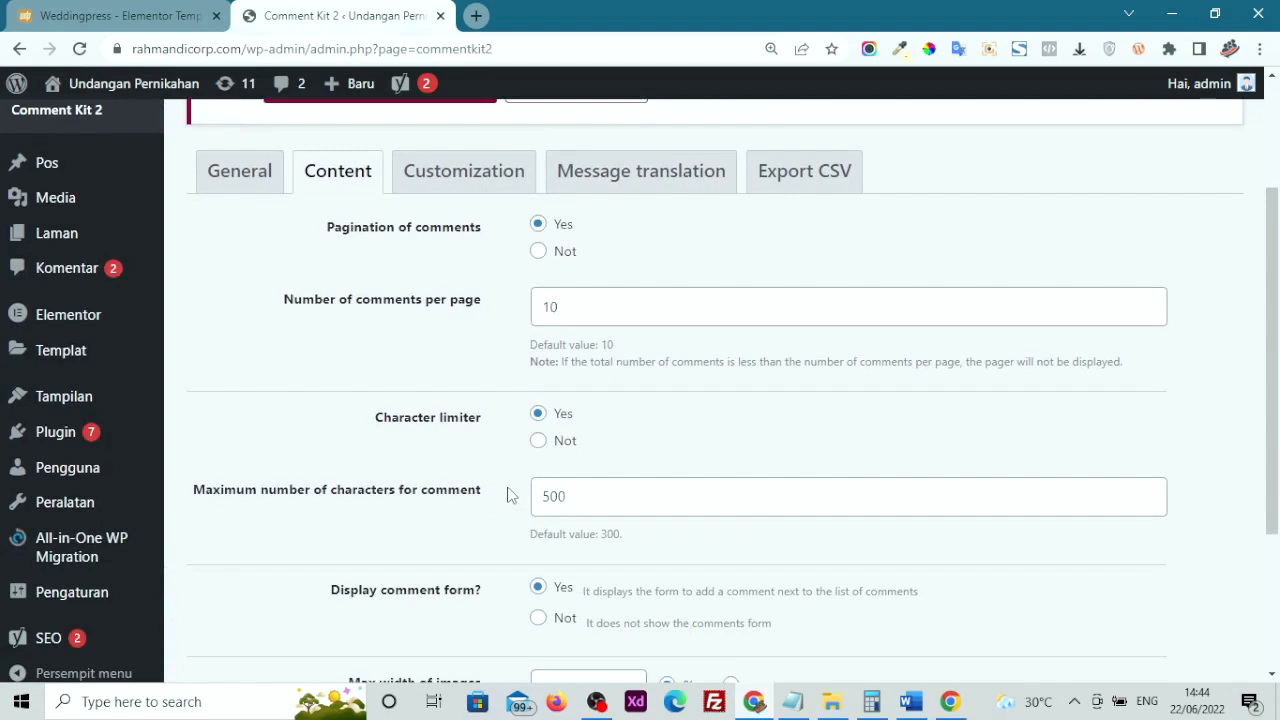
{"action": "scroll", "coordinate": [508, 493], "scroll_direction": "down", "scroll_amount": 3}
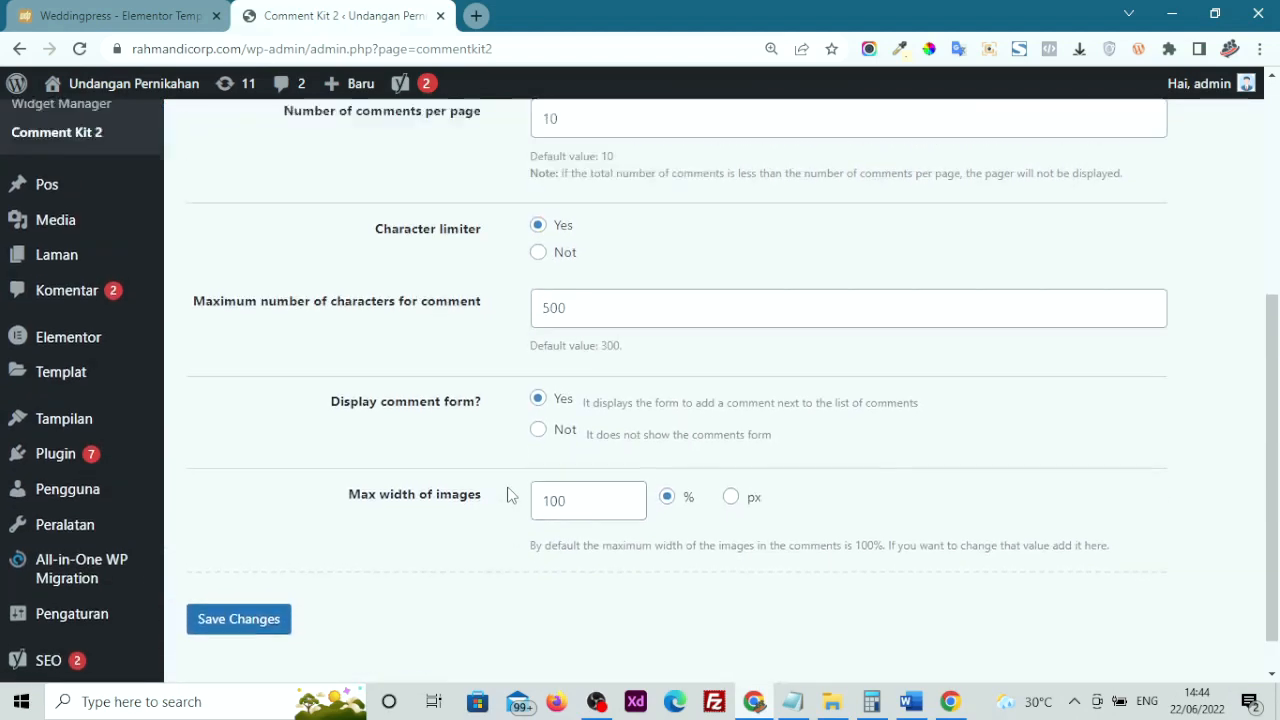
{"action": "scroll", "coordinate": [508, 493], "scroll_direction": "up", "scroll_amount": 5}
{"action": "left_click", "coordinate": [452, 362]}
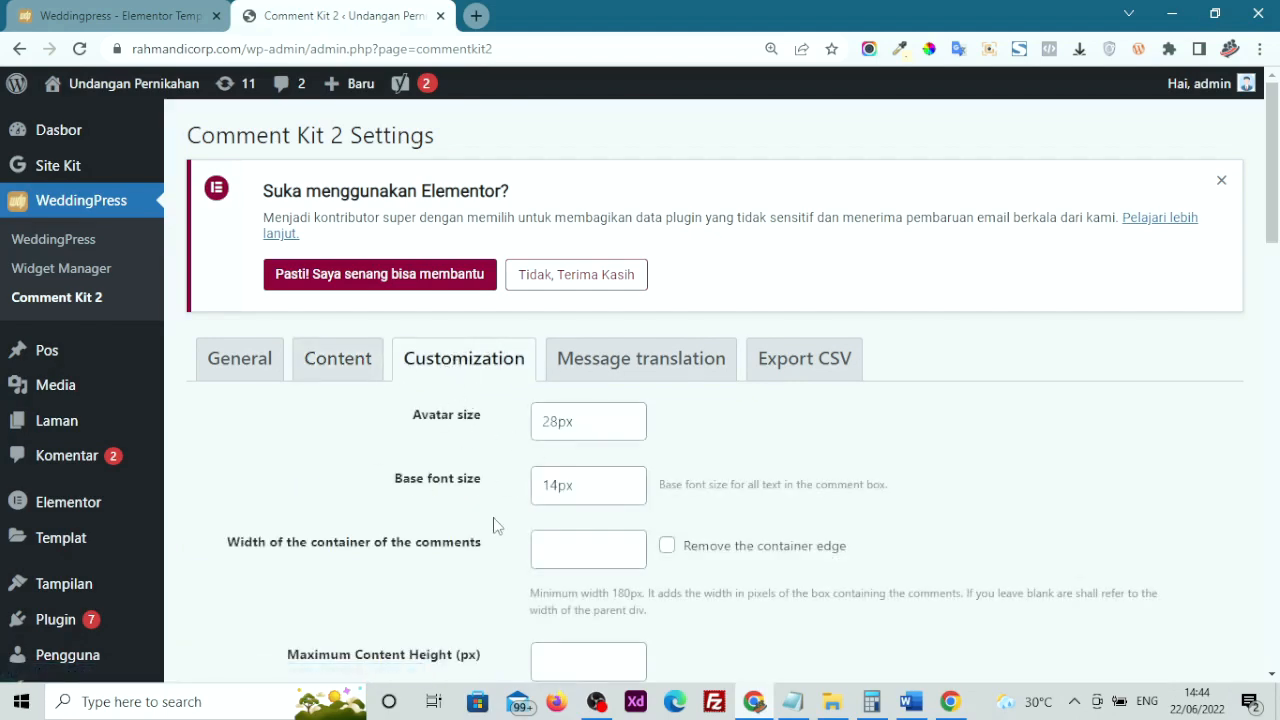
{"action": "scroll", "coordinate": [493, 526], "scroll_direction": "down", "scroll_amount": 7}
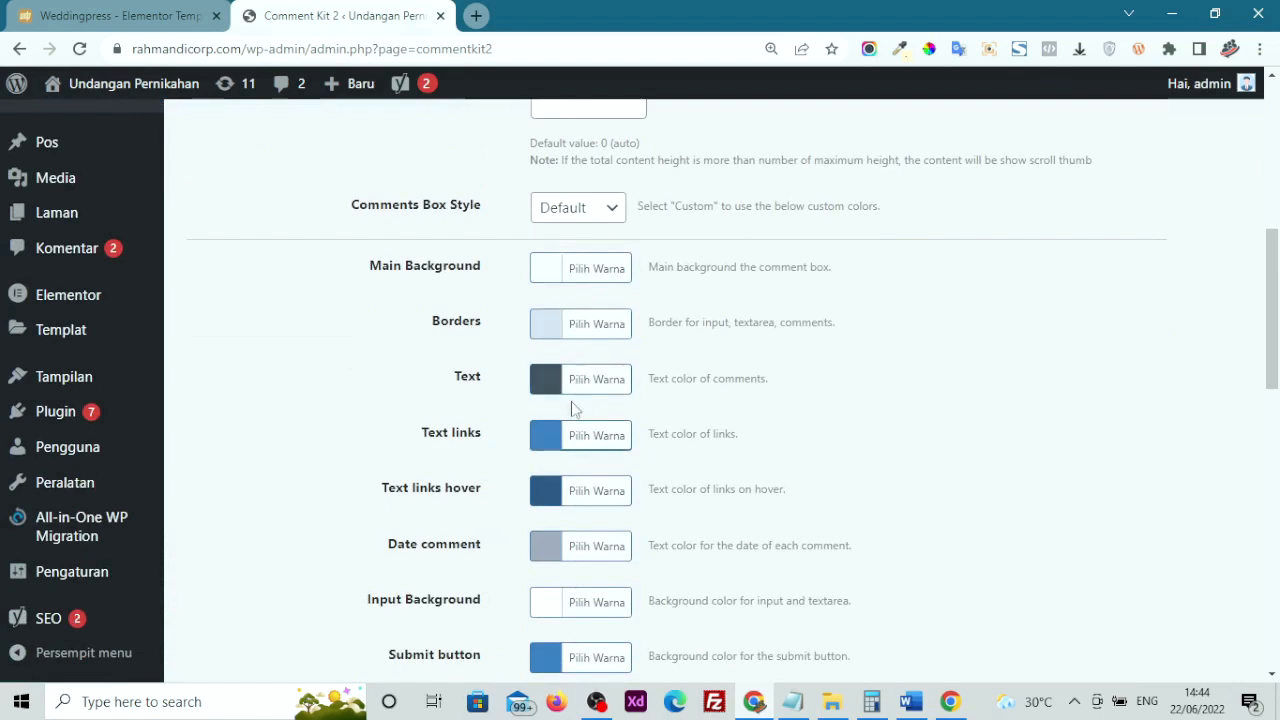
{"action": "scroll", "coordinate": [566, 614], "scroll_direction": "down", "scroll_amount": 8}
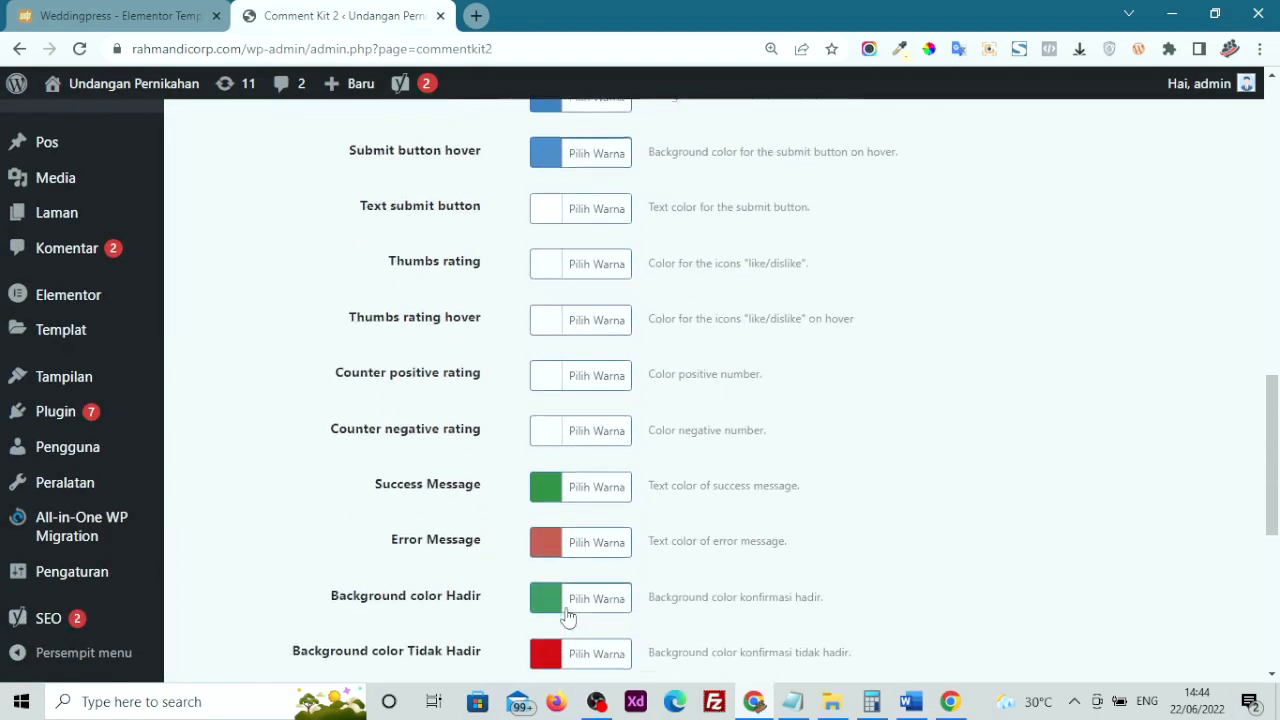
{"action": "scroll", "coordinate": [566, 618], "scroll_direction": "down", "scroll_amount": 5}
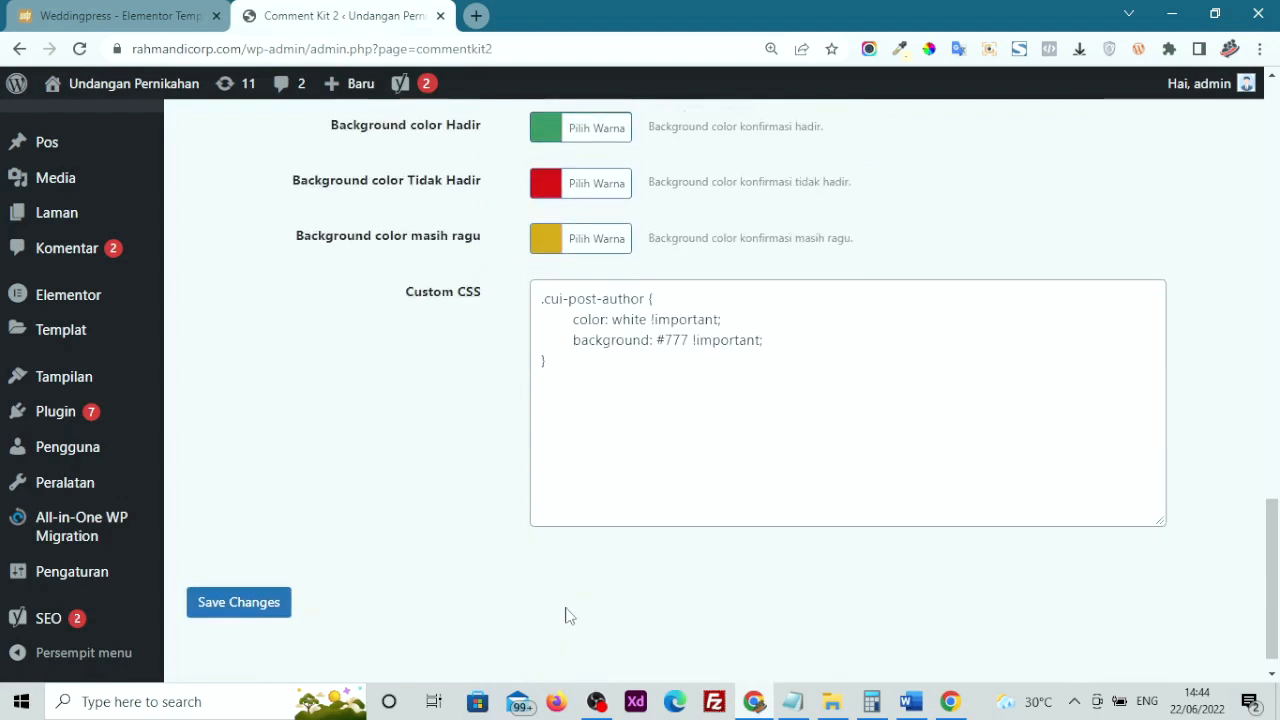
{"action": "scroll", "coordinate": [566, 614], "scroll_direction": "up", "scroll_amount": 8}
{"action": "scroll", "coordinate": [566, 616], "scroll_direction": "up", "scroll_amount": 12}
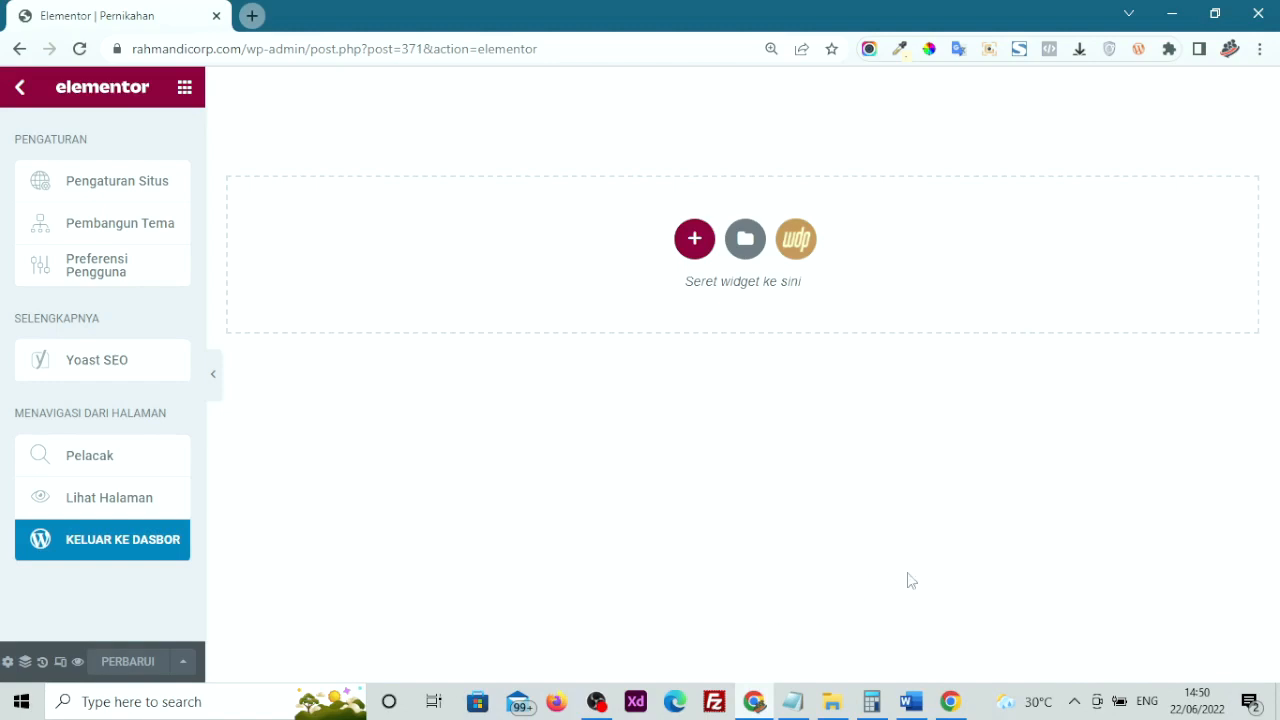
Show Elementor's ELEMEN panel listing Tajuk, Gambar, Penyunting Teks and Video widgets
{"action": "left_click", "coordinate": [916, 418]}
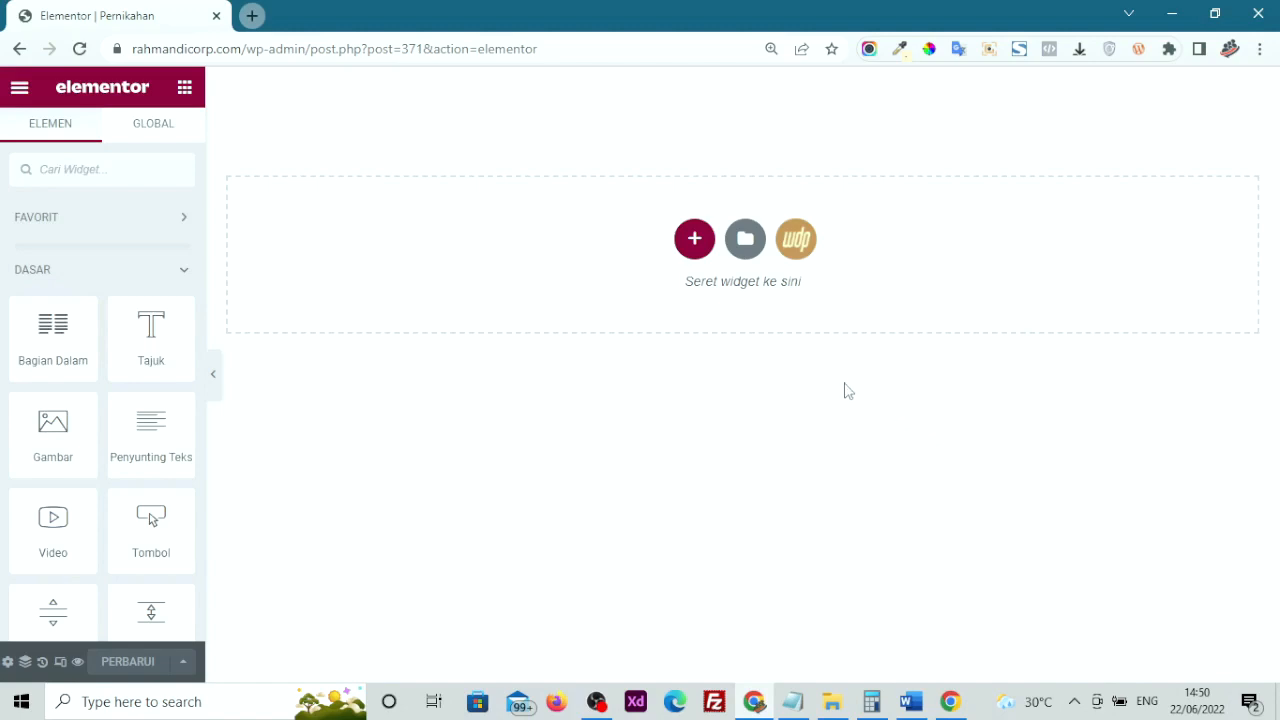
Open the WeddingPress template library's Templates tab and filter by WDP V1, then WDP UPDATE
{"action": "left_click", "coordinate": [794, 241]}
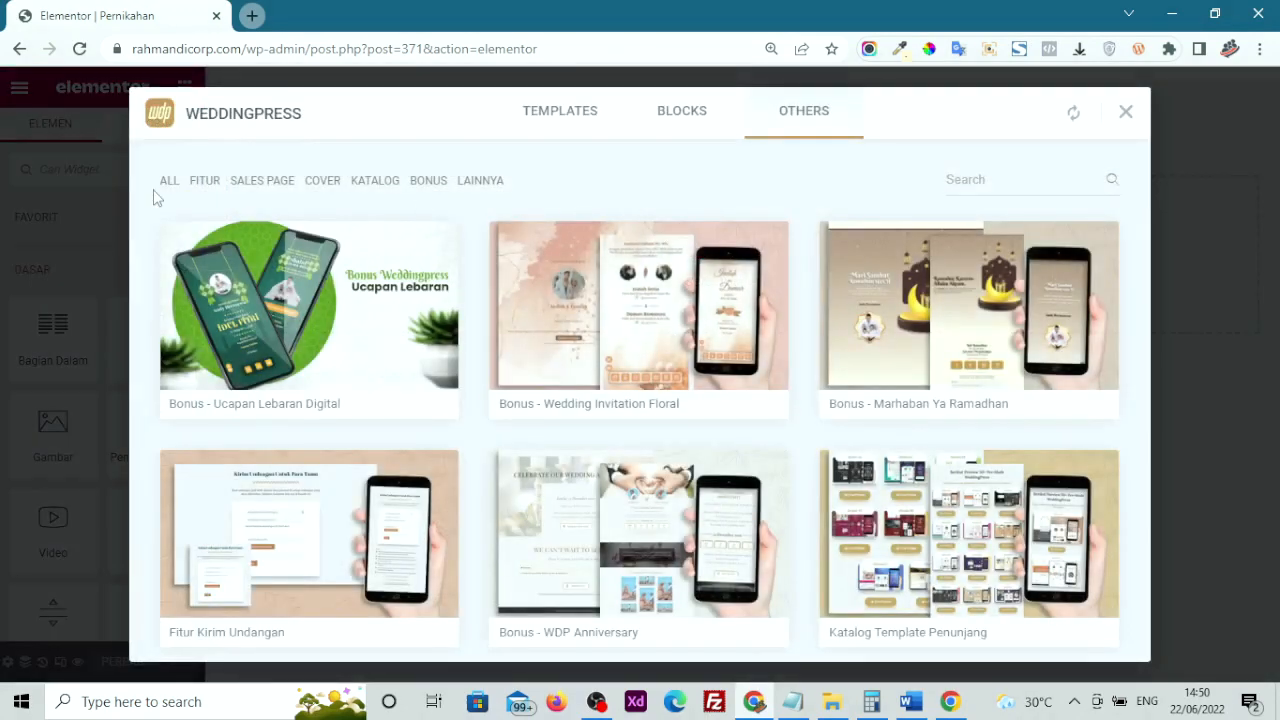
{"action": "left_click", "coordinate": [573, 119]}
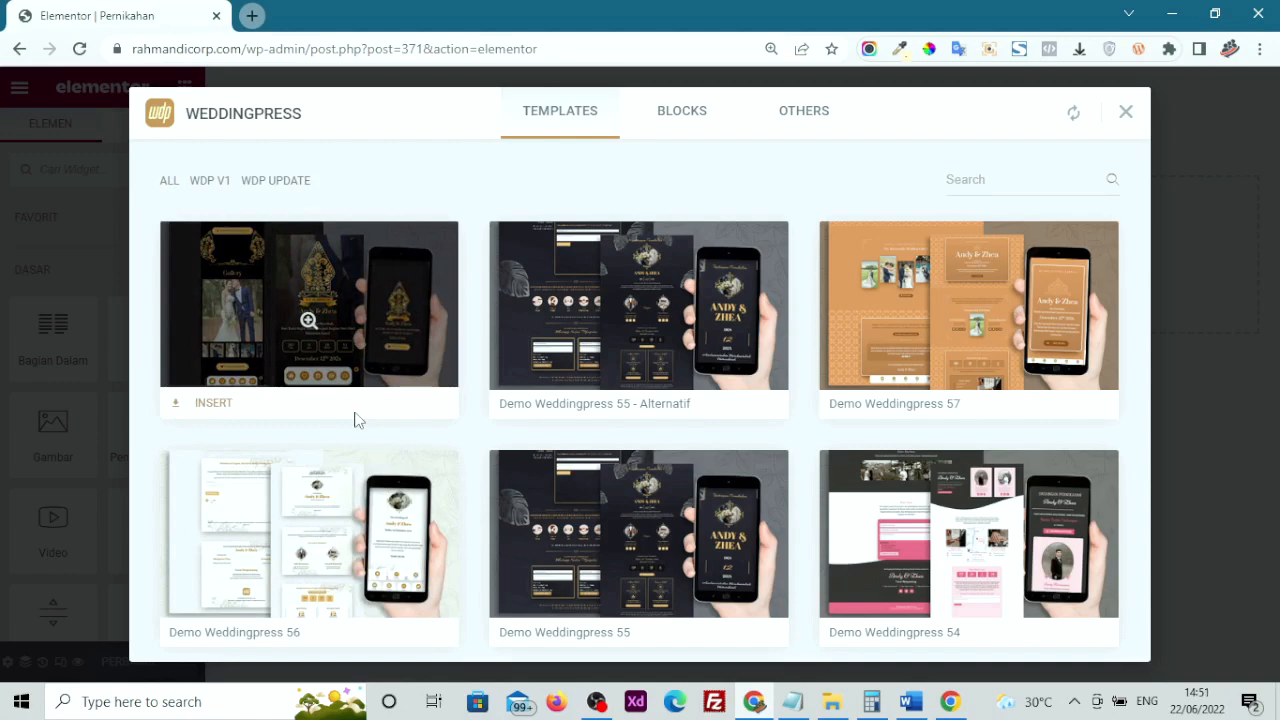
{"action": "left_click", "coordinate": [207, 192]}
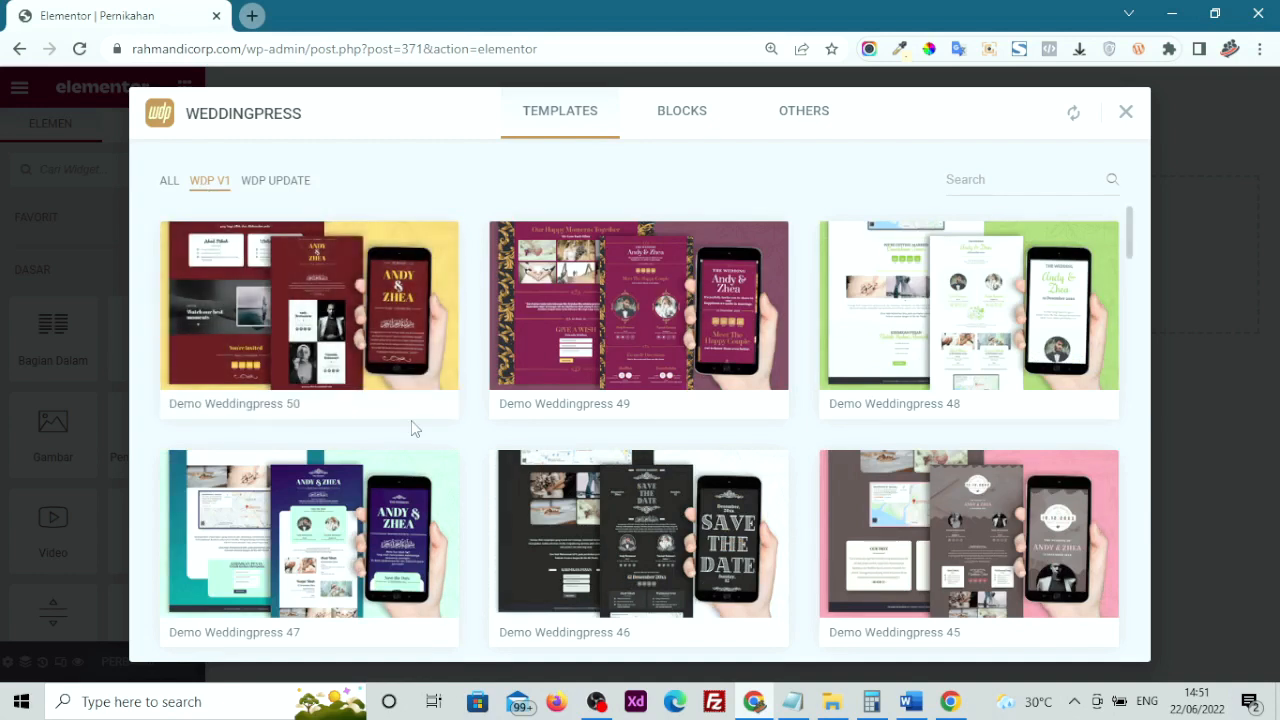
{"action": "scroll", "coordinate": [738, 450], "scroll_direction": "down", "scroll_amount": 20}
{"action": "scroll", "coordinate": [738, 450], "scroll_direction": "down", "scroll_amount": 7}
{"action": "scroll", "coordinate": [362, 418], "scroll_direction": "up", "scroll_amount": 20}
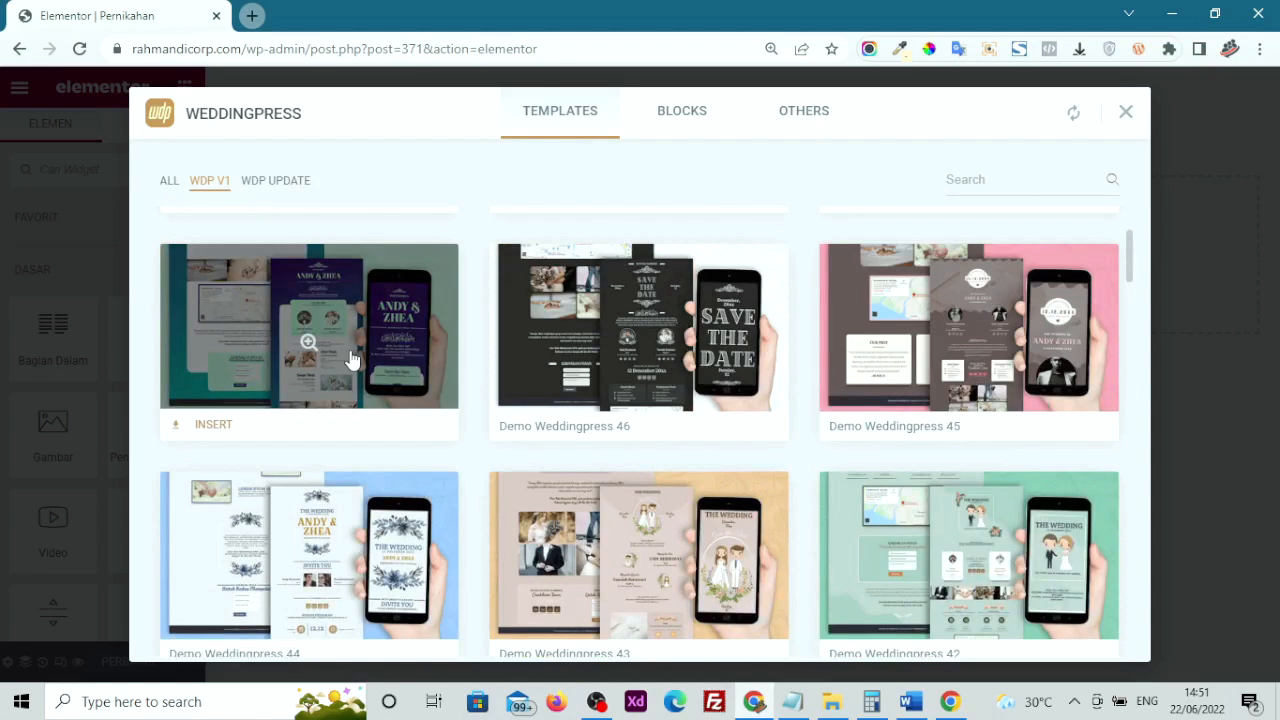
{"action": "left_click", "coordinate": [284, 188]}
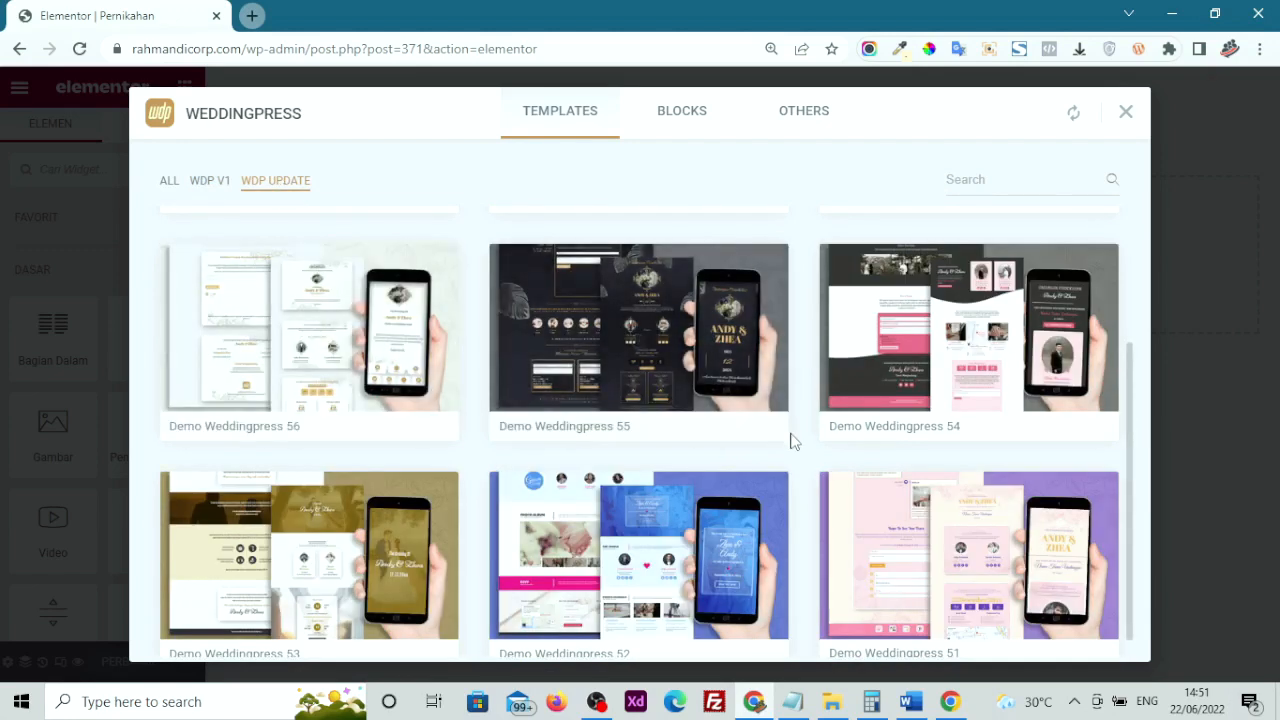
{"action": "mouse_move", "coordinate": [655, 341]}
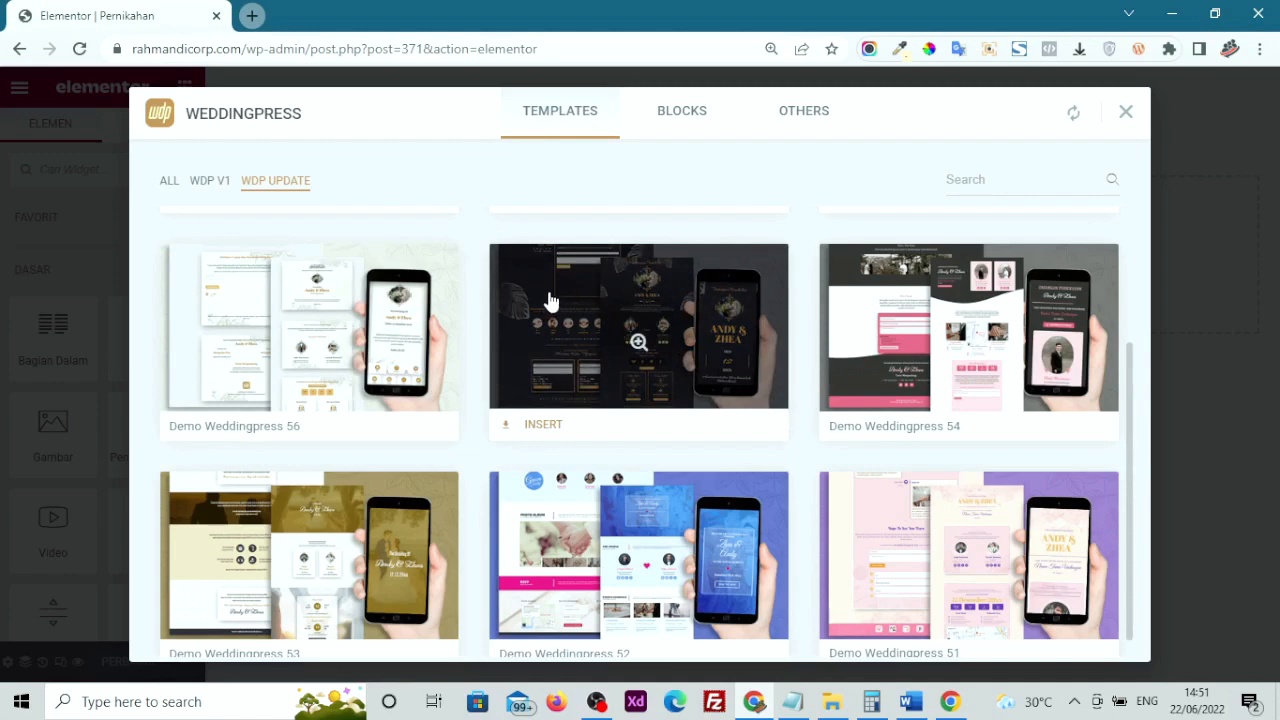
Preview a Mobile Menu block in the library's Blocks tab, then return to Mobile Menu 01–03
{"action": "left_click", "coordinate": [686, 114]}
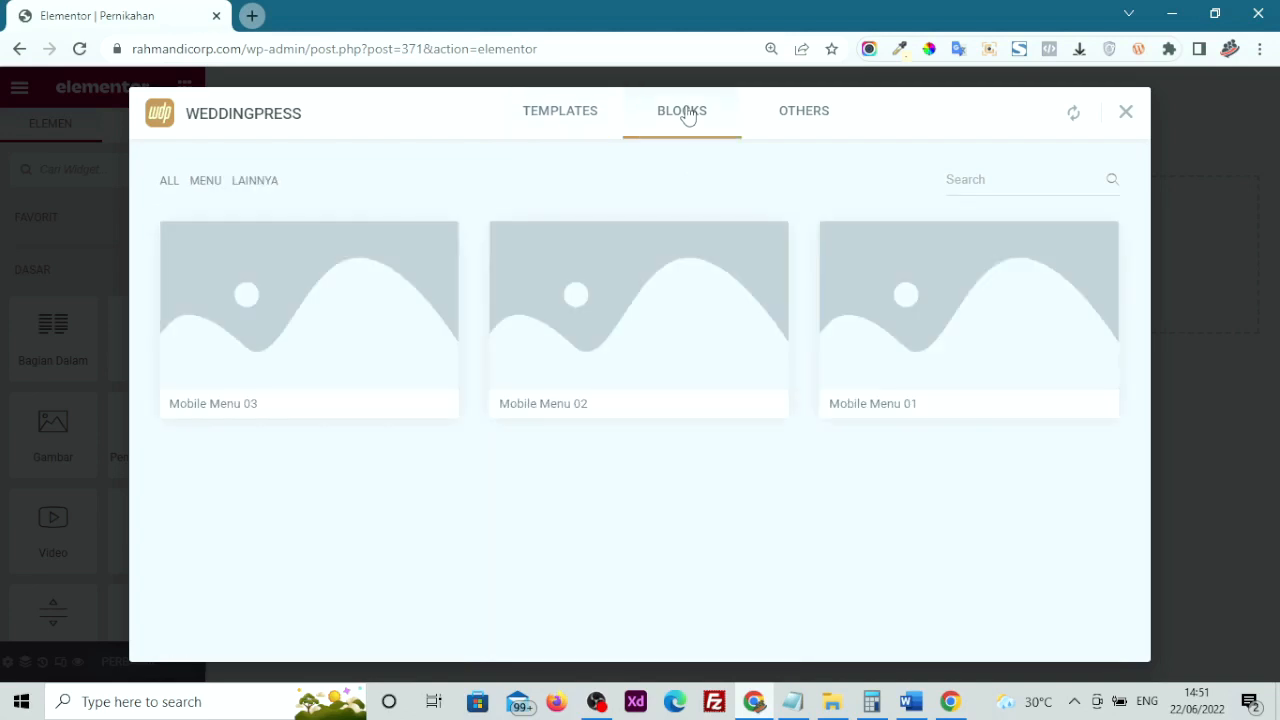
{"action": "mouse_move", "coordinate": [378, 231]}
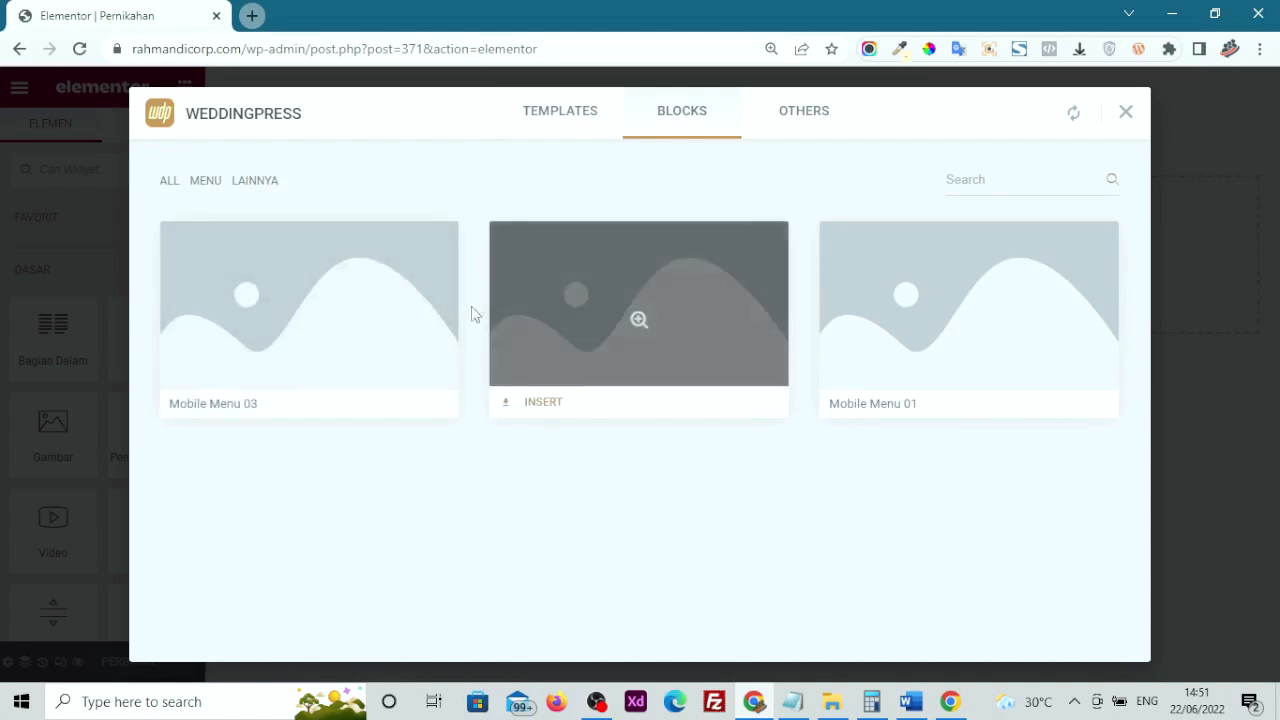
{"action": "left_click", "coordinate": [339, 303]}
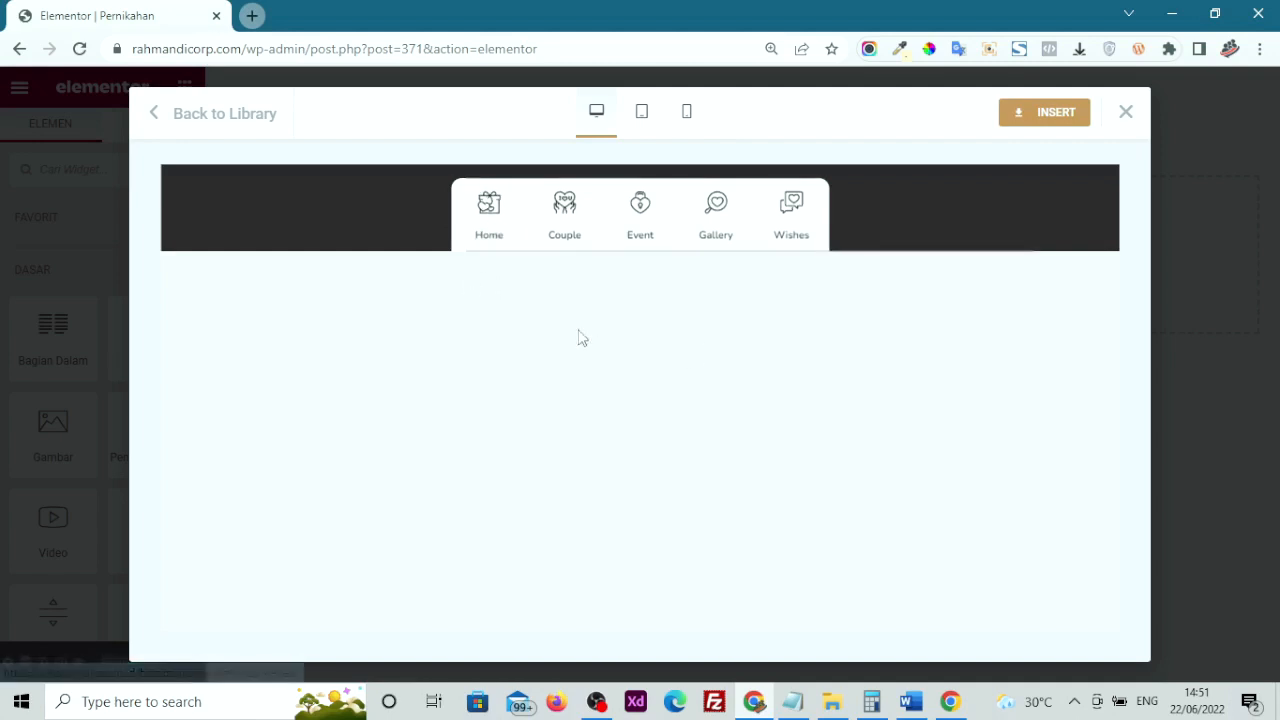
{"action": "left_click", "coordinate": [160, 117]}
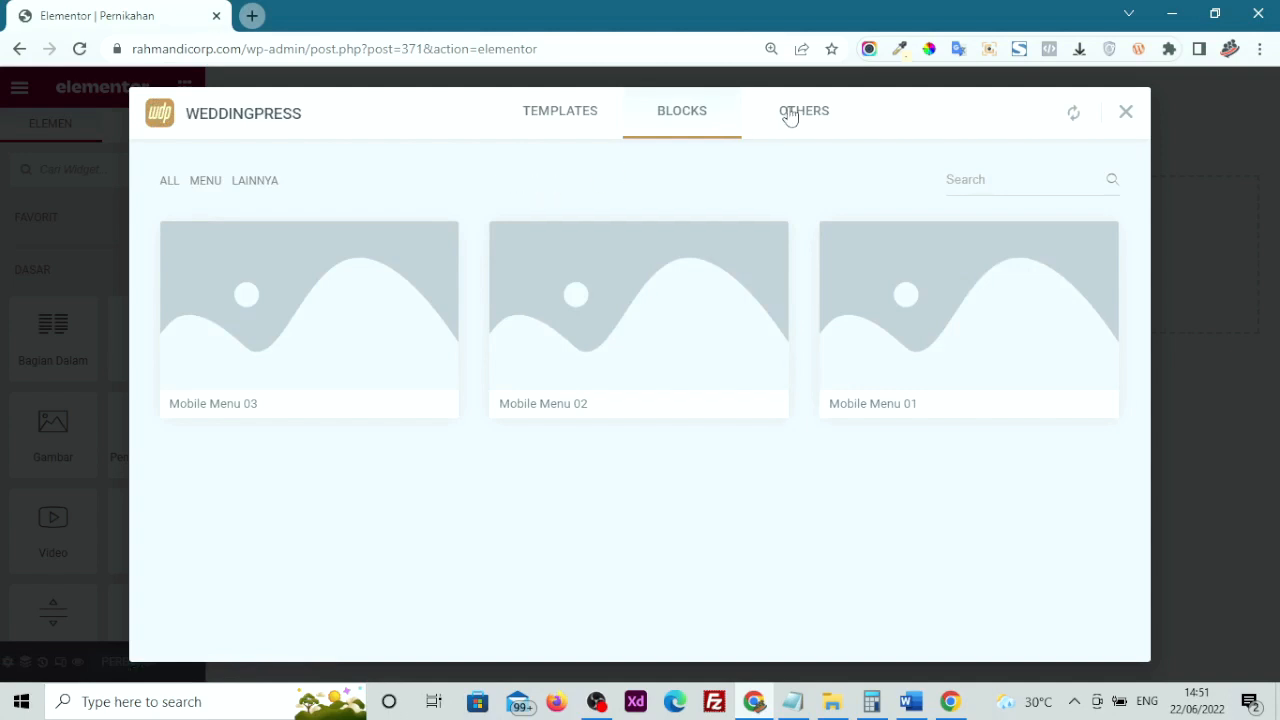
Browse the Others tab's Bonus, Fitur Kirim Undangan and Katalog Template Penunjang cards
{"action": "left_click", "coordinate": [790, 117]}
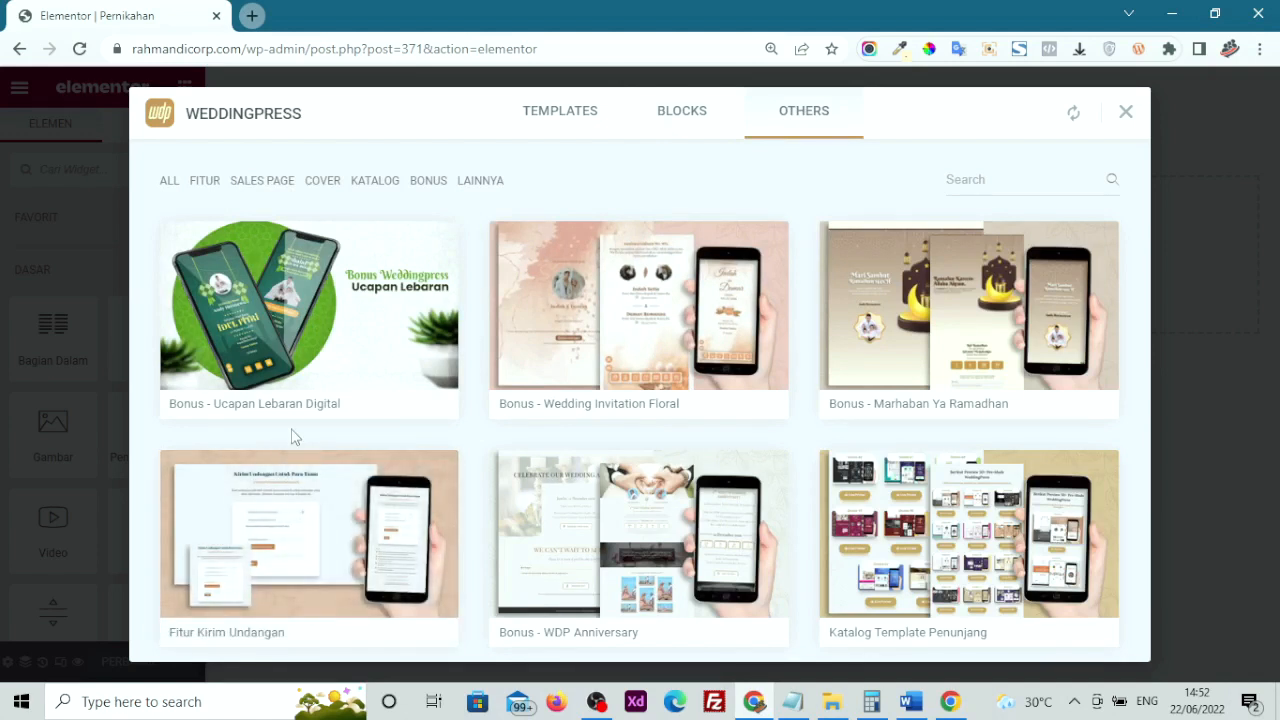
{"action": "mouse_move", "coordinate": [298, 402]}
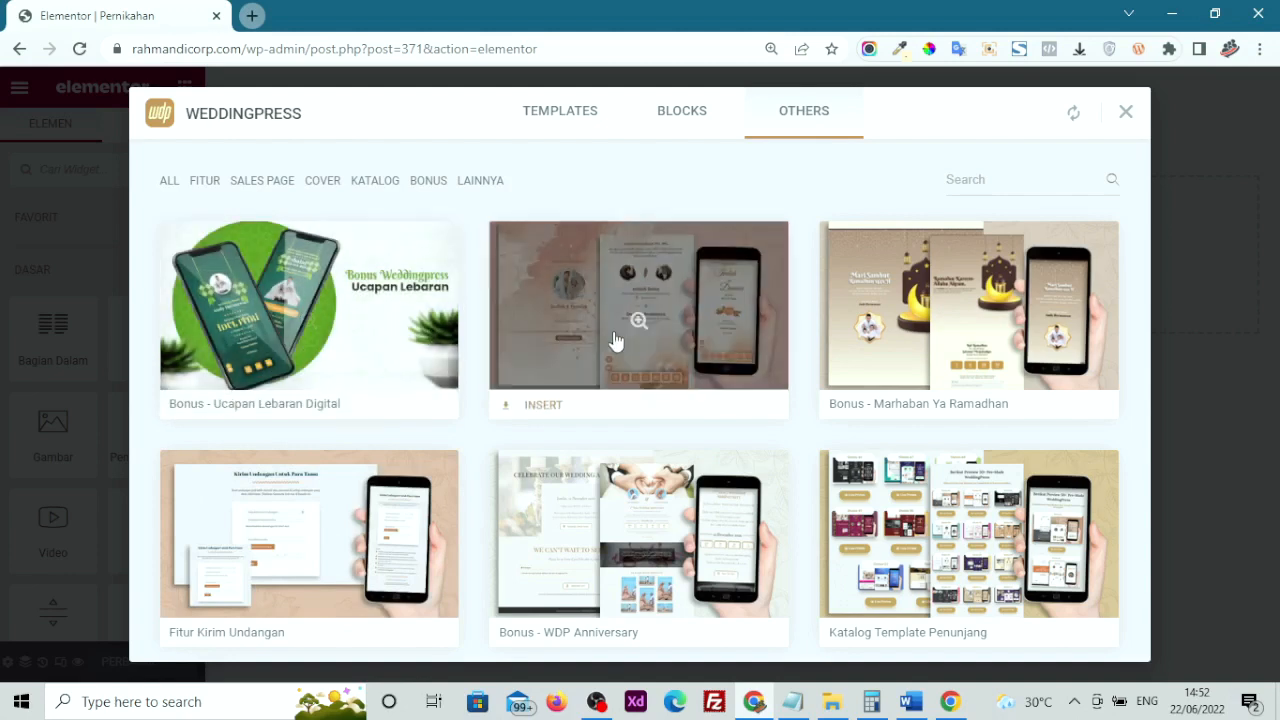
{"action": "mouse_move", "coordinate": [644, 375]}
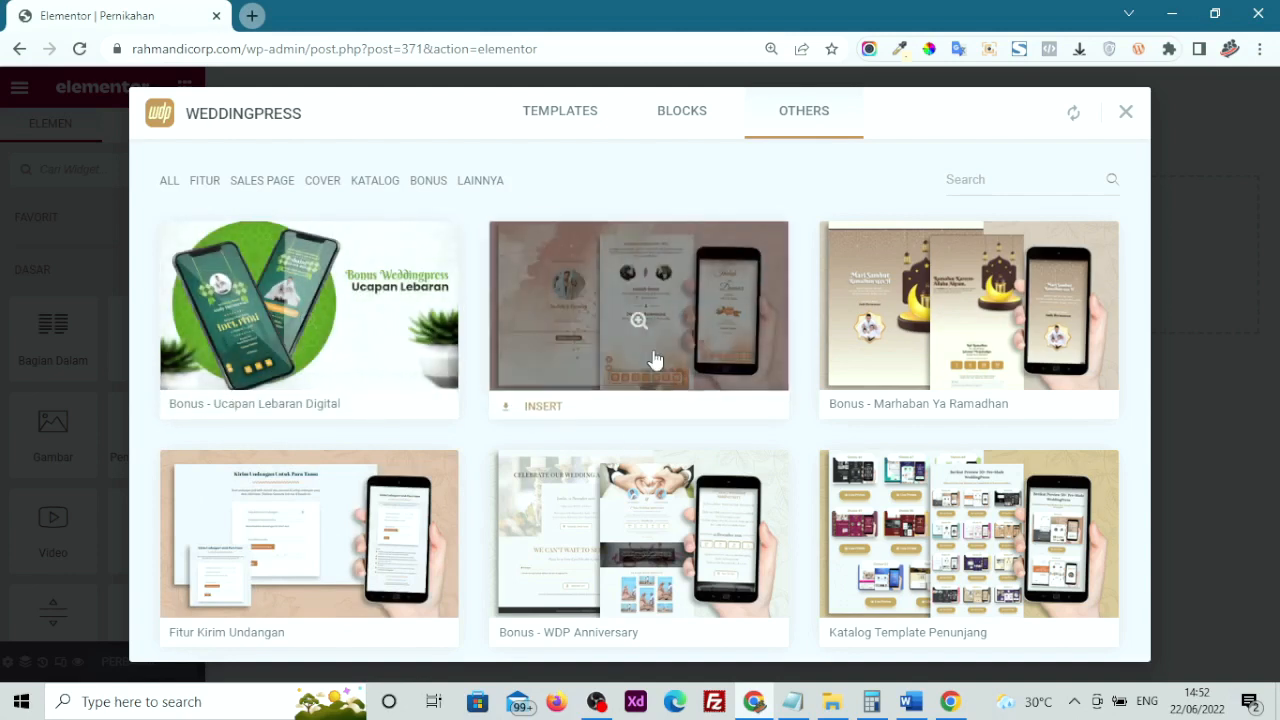
{"action": "scroll", "coordinate": [632, 307], "scroll_direction": "down", "scroll_amount": 2}
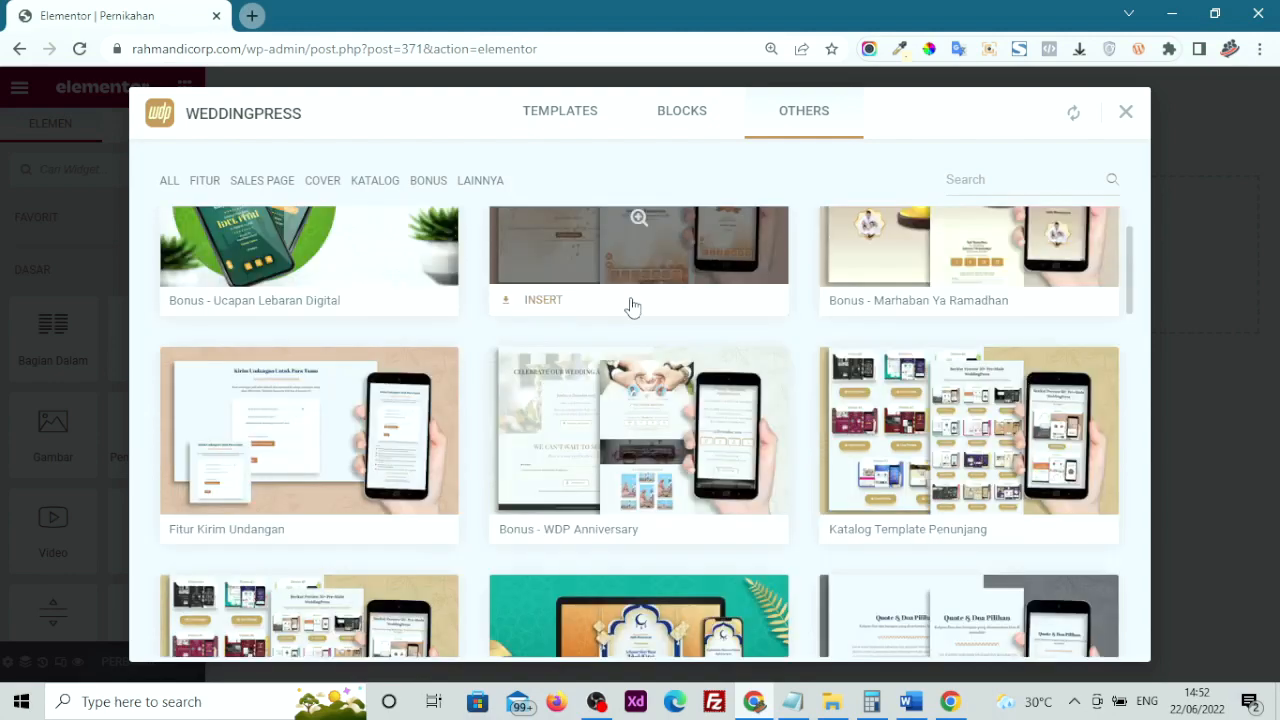
{"action": "mouse_move", "coordinate": [287, 329]}
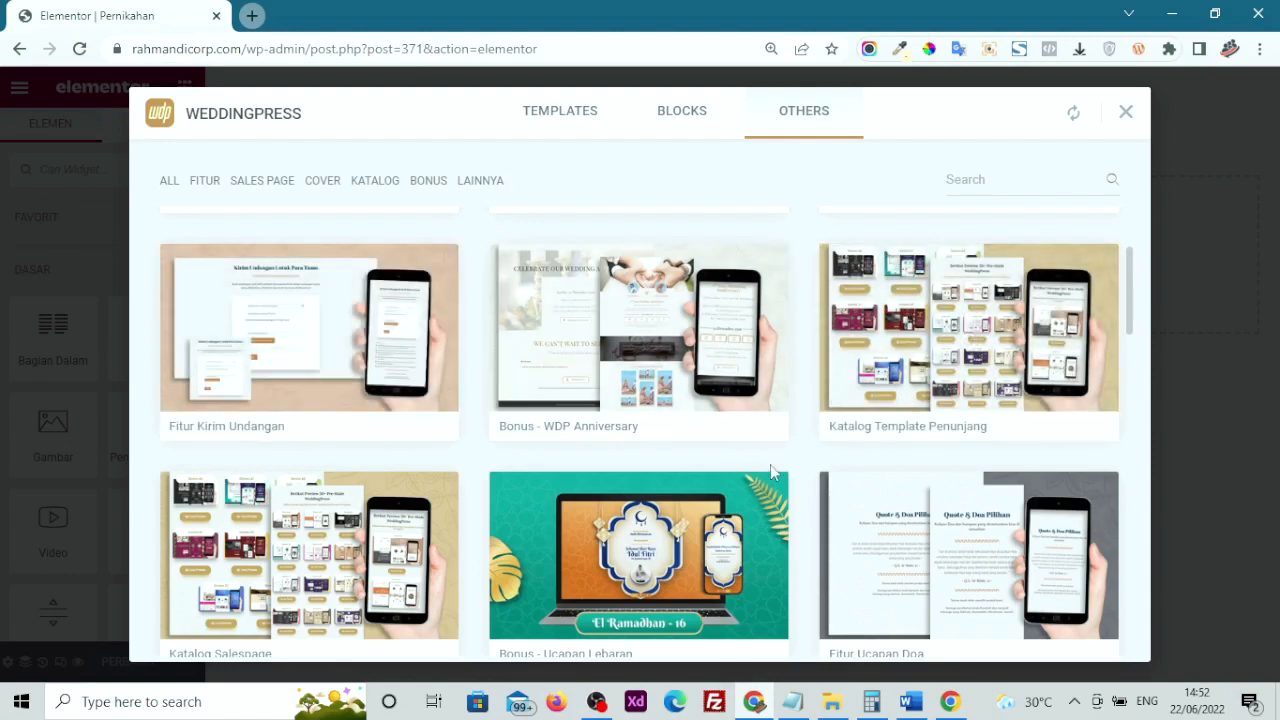
{"action": "mouse_move", "coordinate": [929, 290]}
Return to the wedding invitation templates and open the Demo Weddingpress 51 preview
{"action": "left_click", "coordinate": [539, 125]}
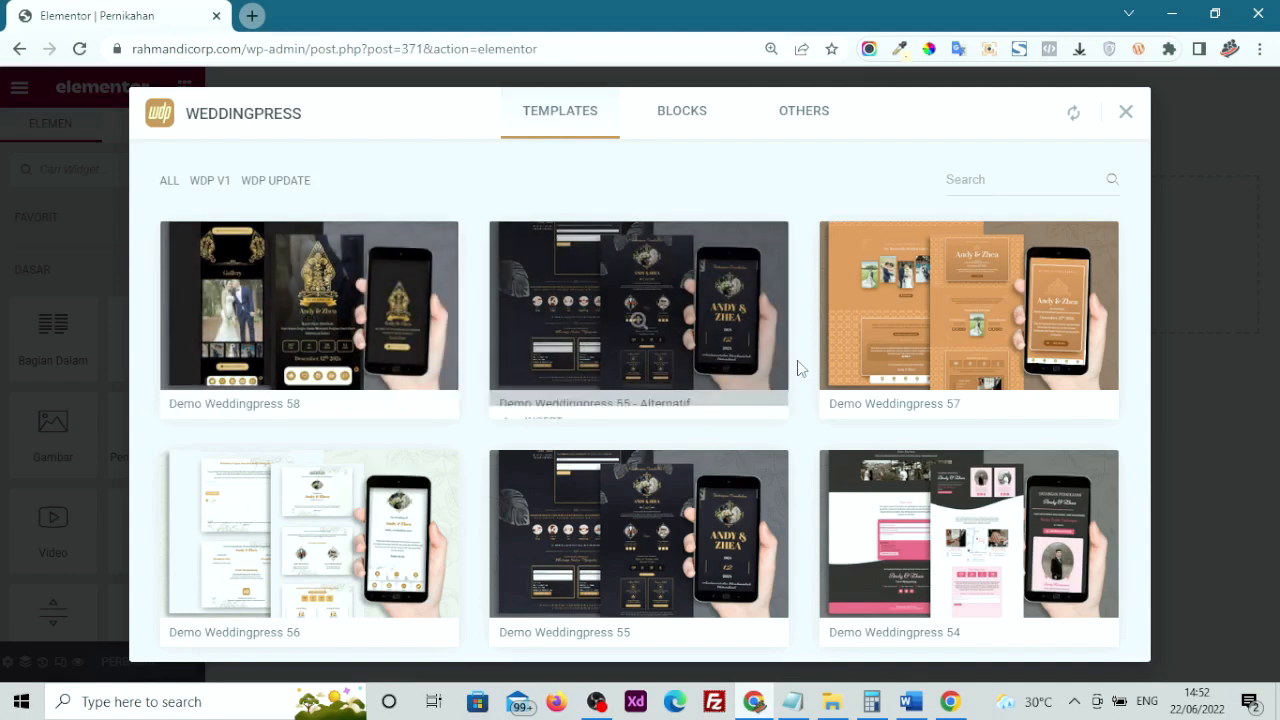
{"action": "mouse_move", "coordinate": [426, 263]}
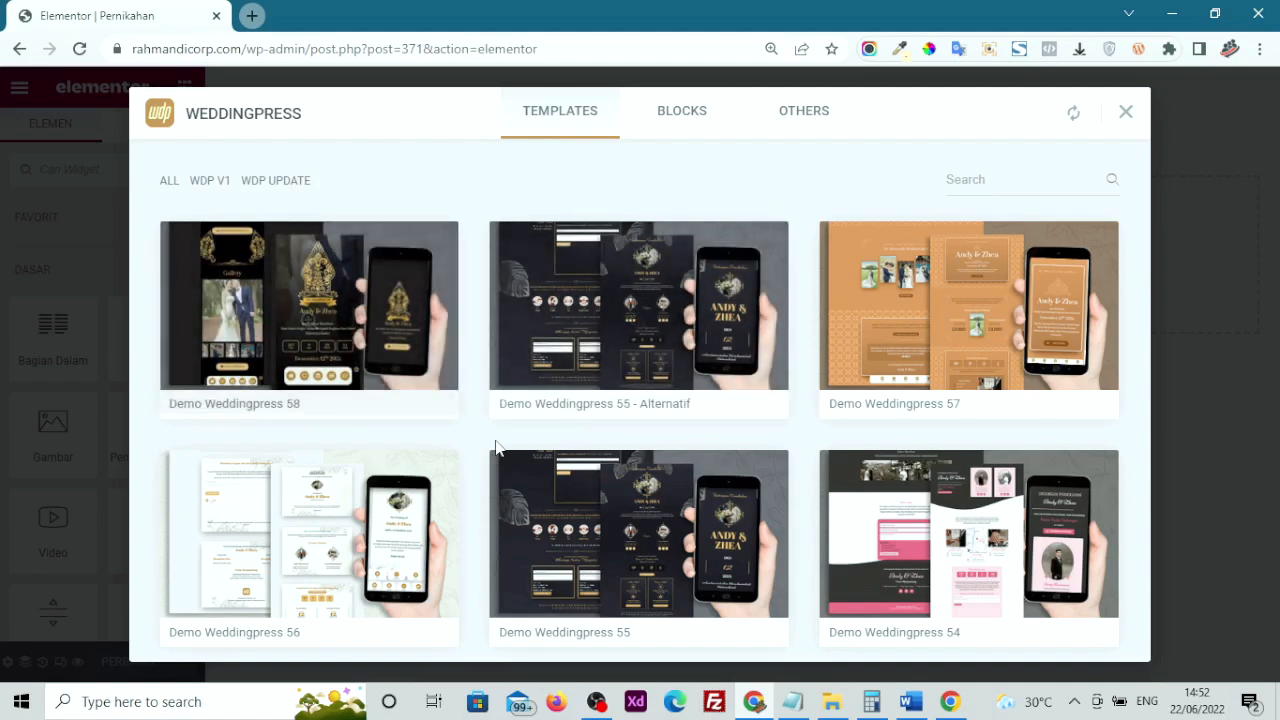
{"action": "scroll", "coordinate": [494, 445], "scroll_direction": "down", "scroll_amount": 2}
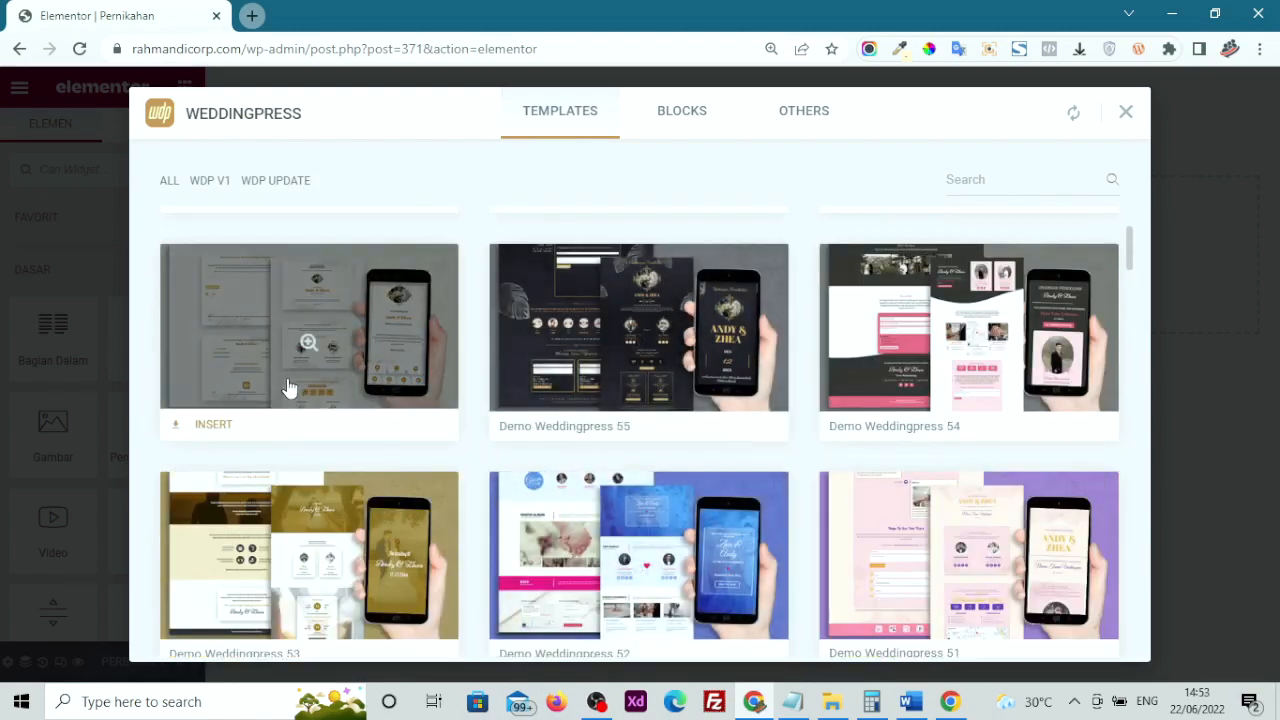
{"action": "scroll", "coordinate": [545, 530], "scroll_direction": "down", "scroll_amount": 3}
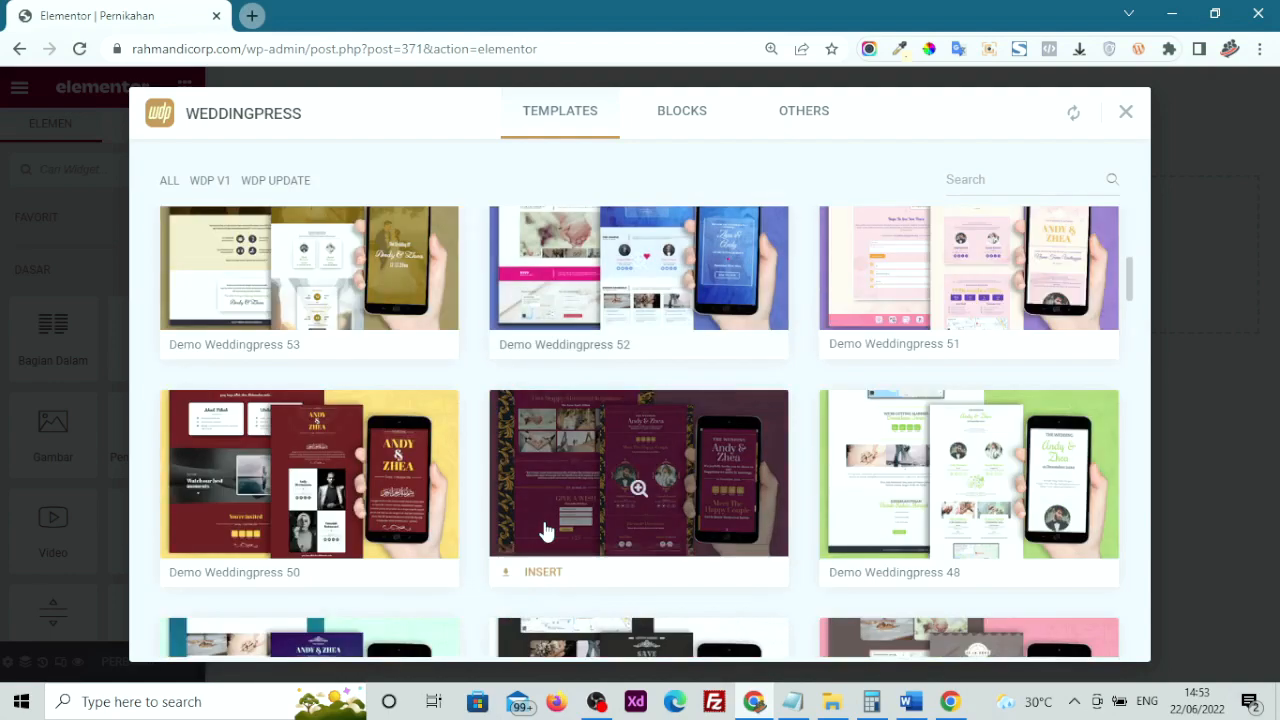
{"action": "scroll", "coordinate": [545, 530], "scroll_direction": "up", "scroll_amount": 1}
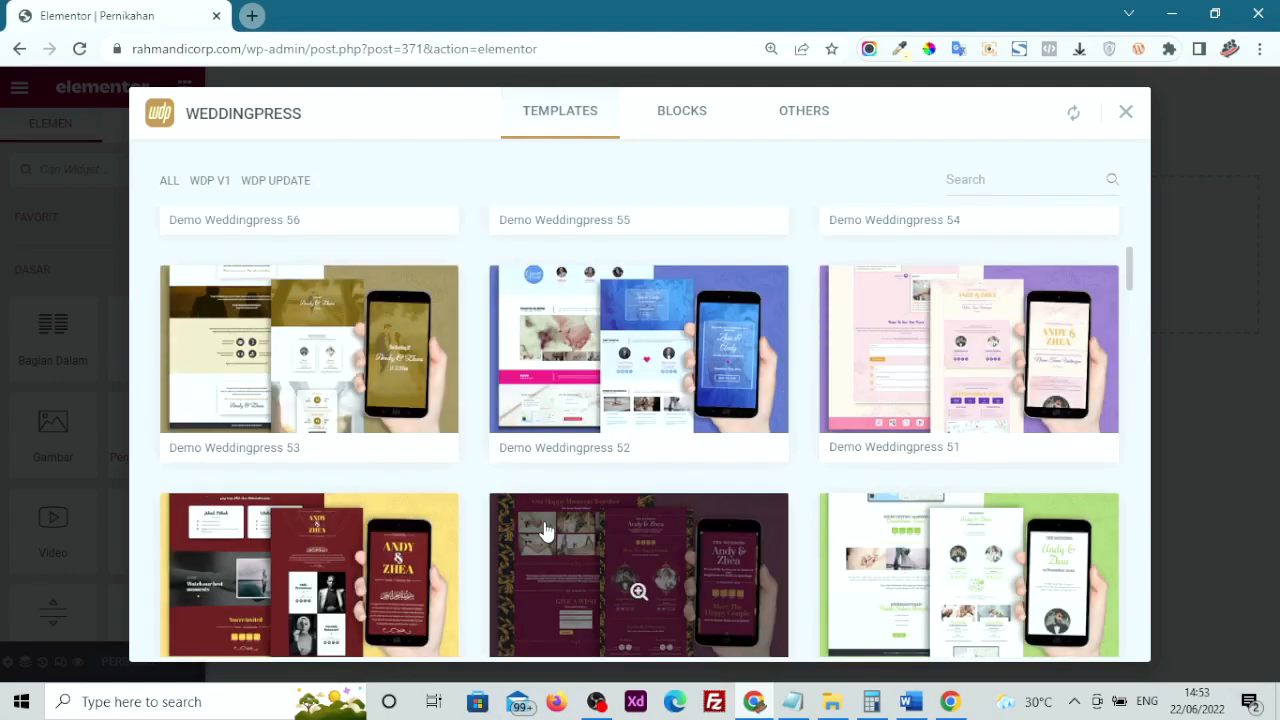
{"action": "mouse_move", "coordinate": [980, 363]}
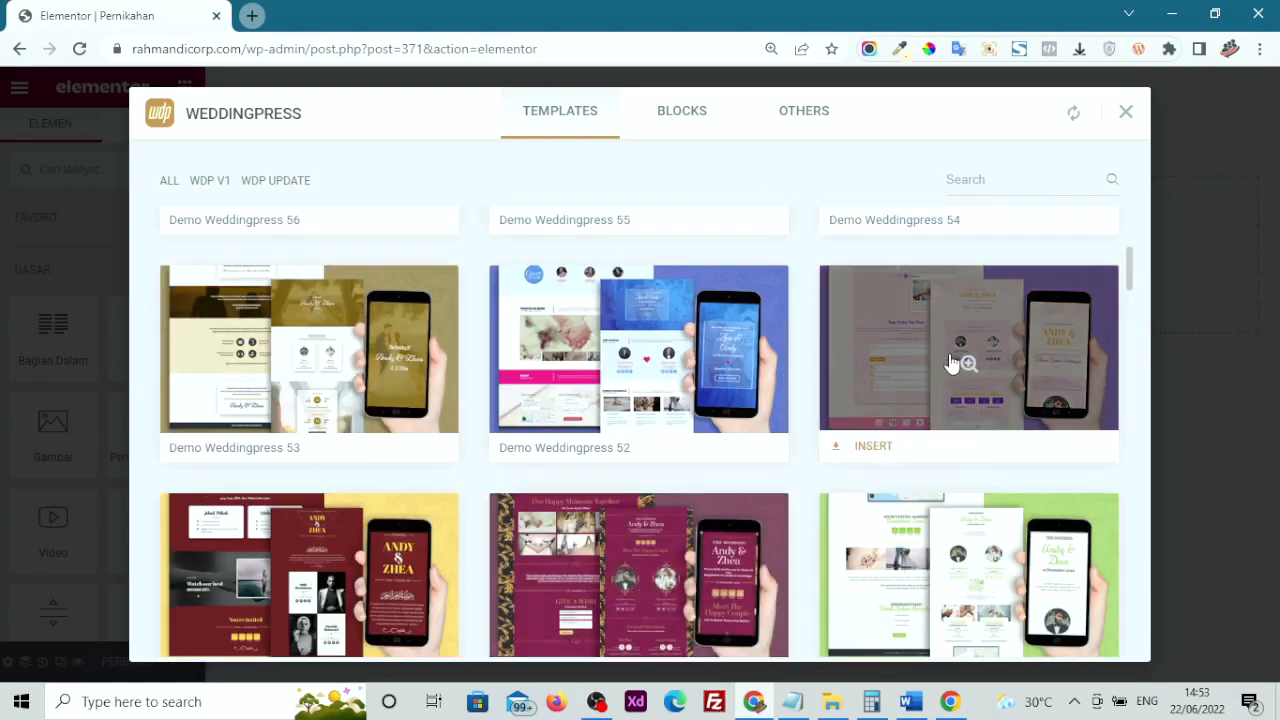
{"action": "left_click", "coordinate": [952, 363]}
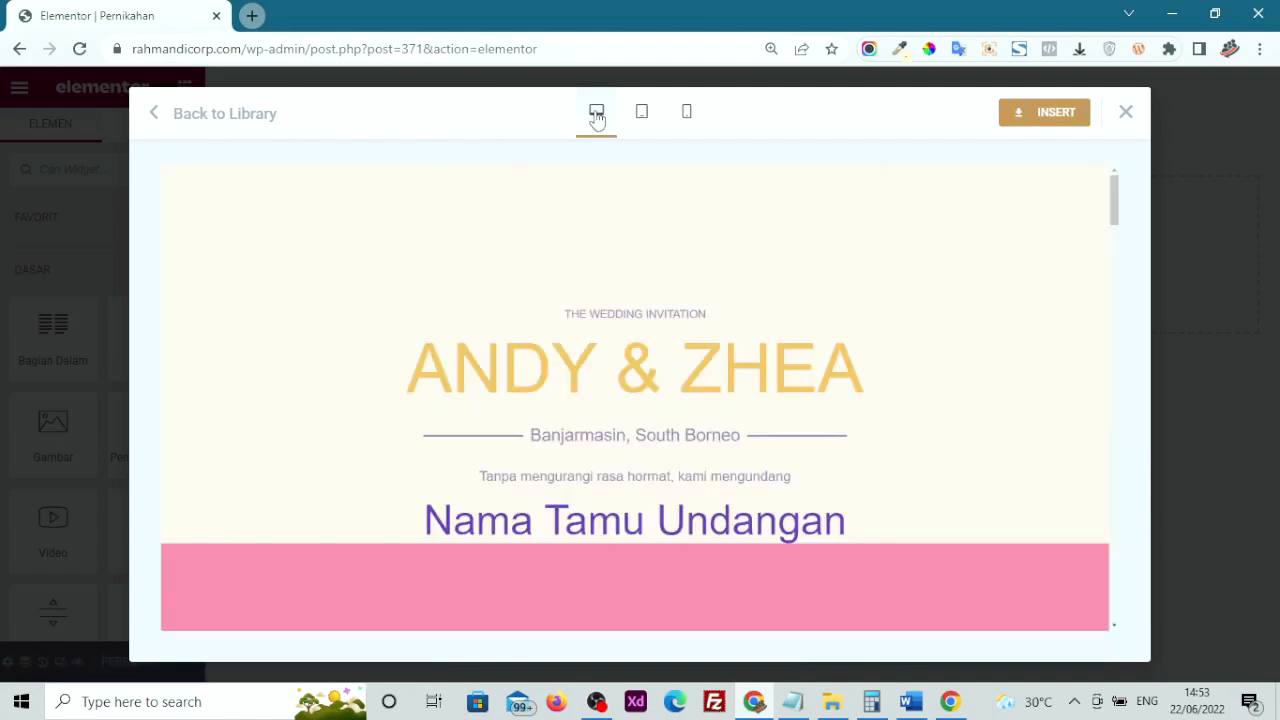
View the template preview at tablet and mobile widths, then switch back to desktop
{"action": "scroll", "coordinate": [607, 336], "scroll_direction": "down", "scroll_amount": 10}
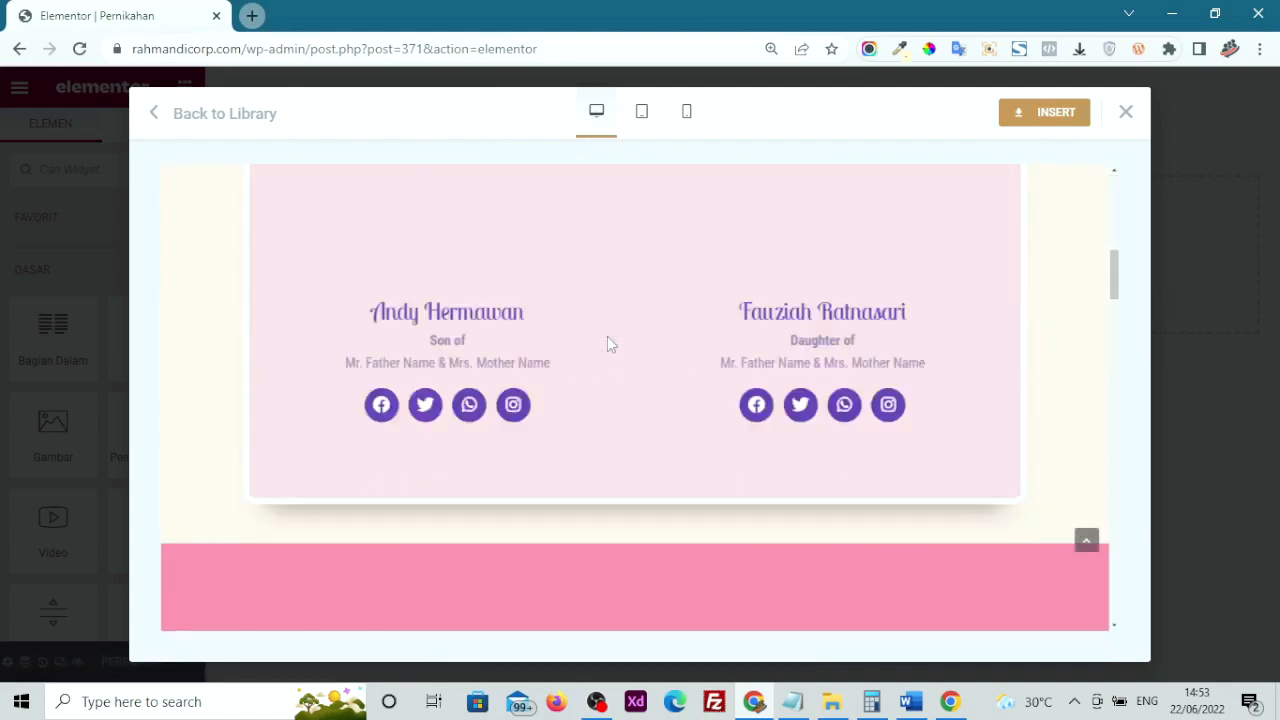
{"action": "scroll", "coordinate": [607, 336], "scroll_direction": "up", "scroll_amount": 8}
{"action": "scroll", "coordinate": [607, 336], "scroll_direction": "up", "scroll_amount": 1}
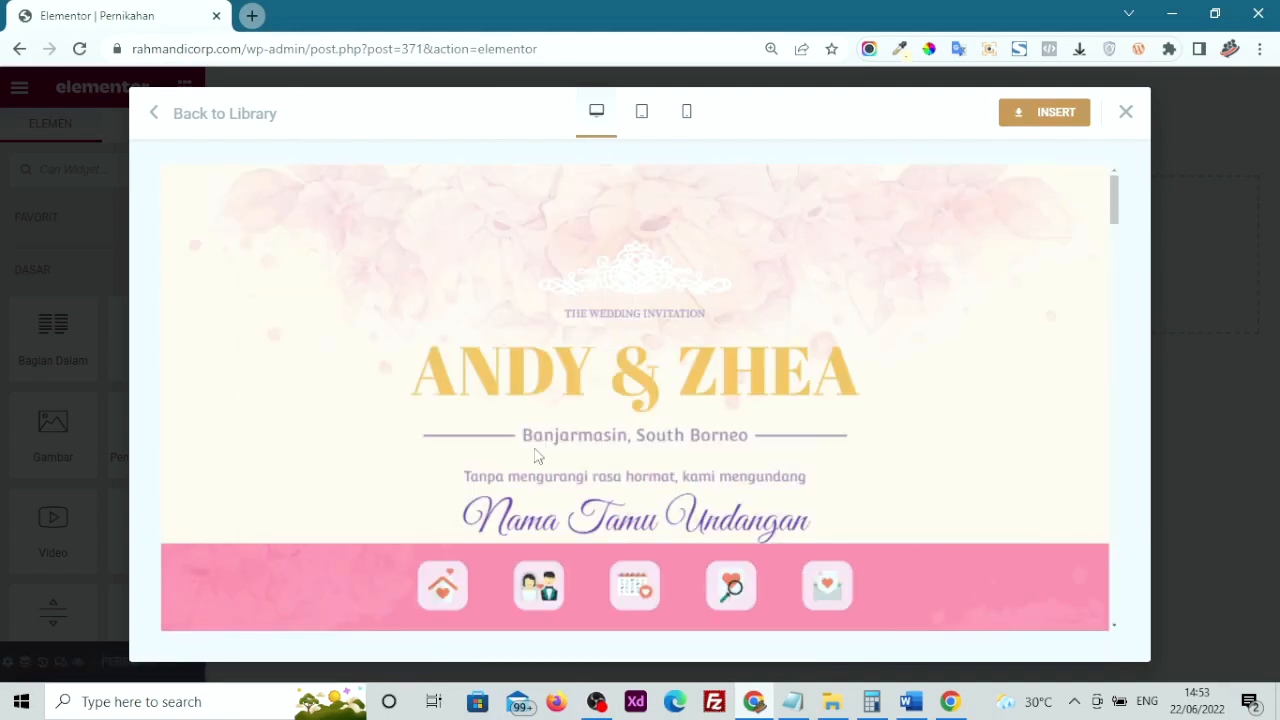
{"action": "left_click", "coordinate": [643, 114]}
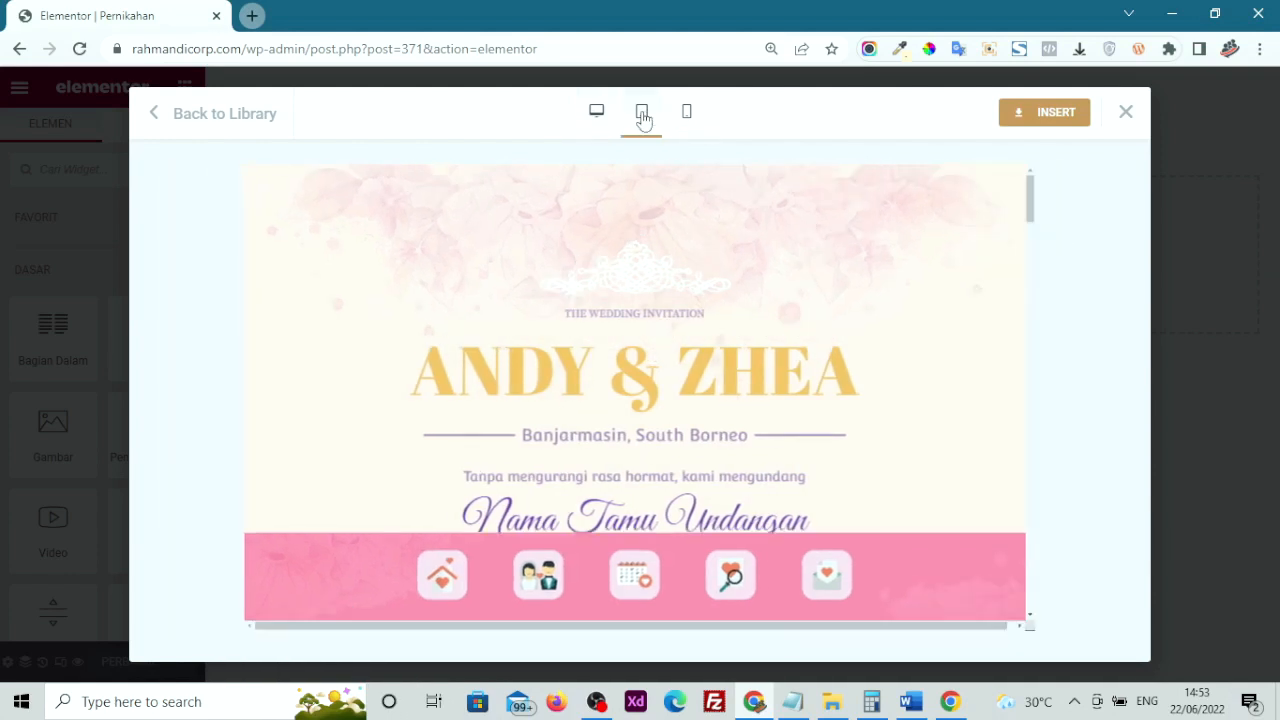
{"action": "left_click", "coordinate": [688, 122]}
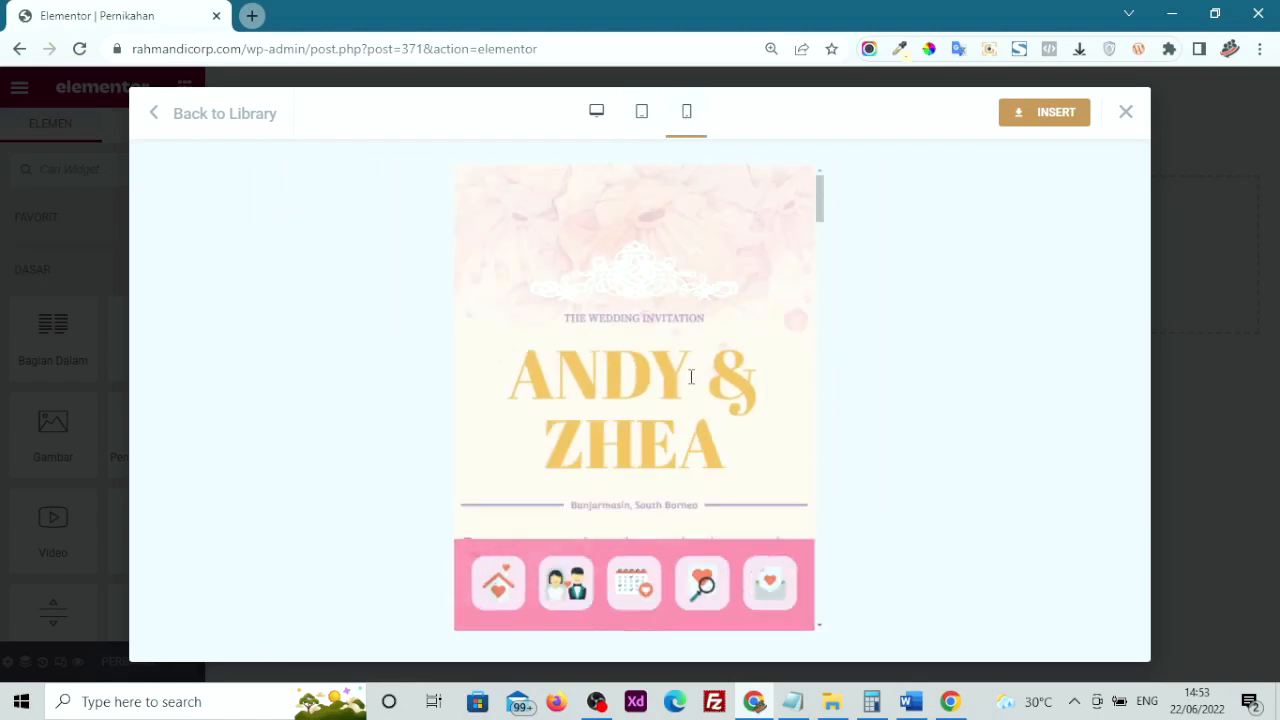
{"action": "scroll", "coordinate": [690, 376], "scroll_direction": "down", "scroll_amount": 15}
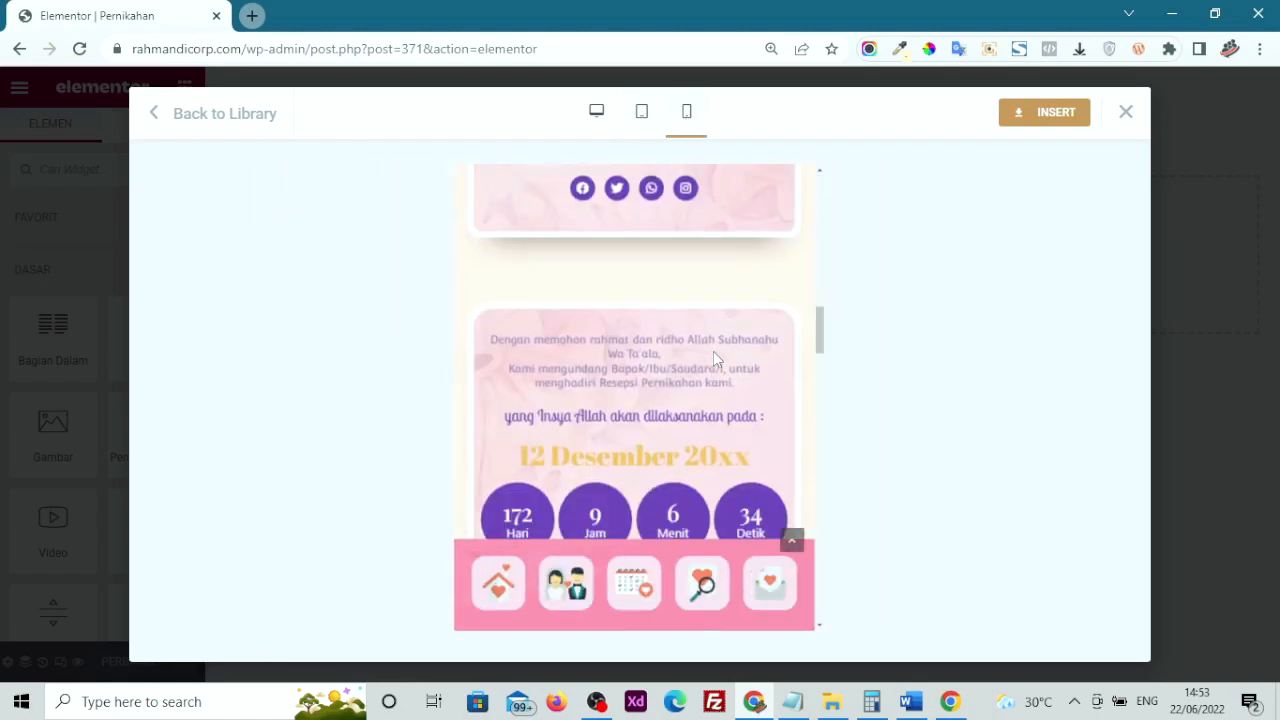
{"action": "scroll", "coordinate": [715, 358], "scroll_direction": "down", "scroll_amount": 5}
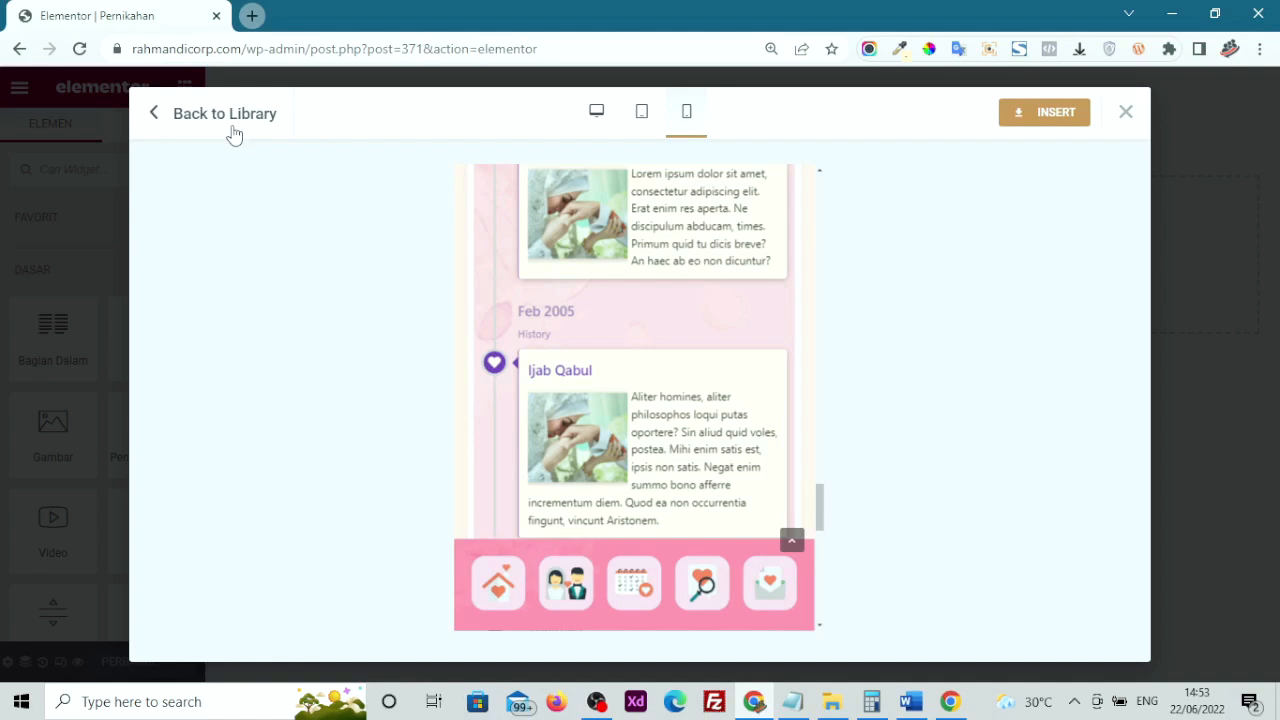
{"action": "left_click", "coordinate": [597, 118]}
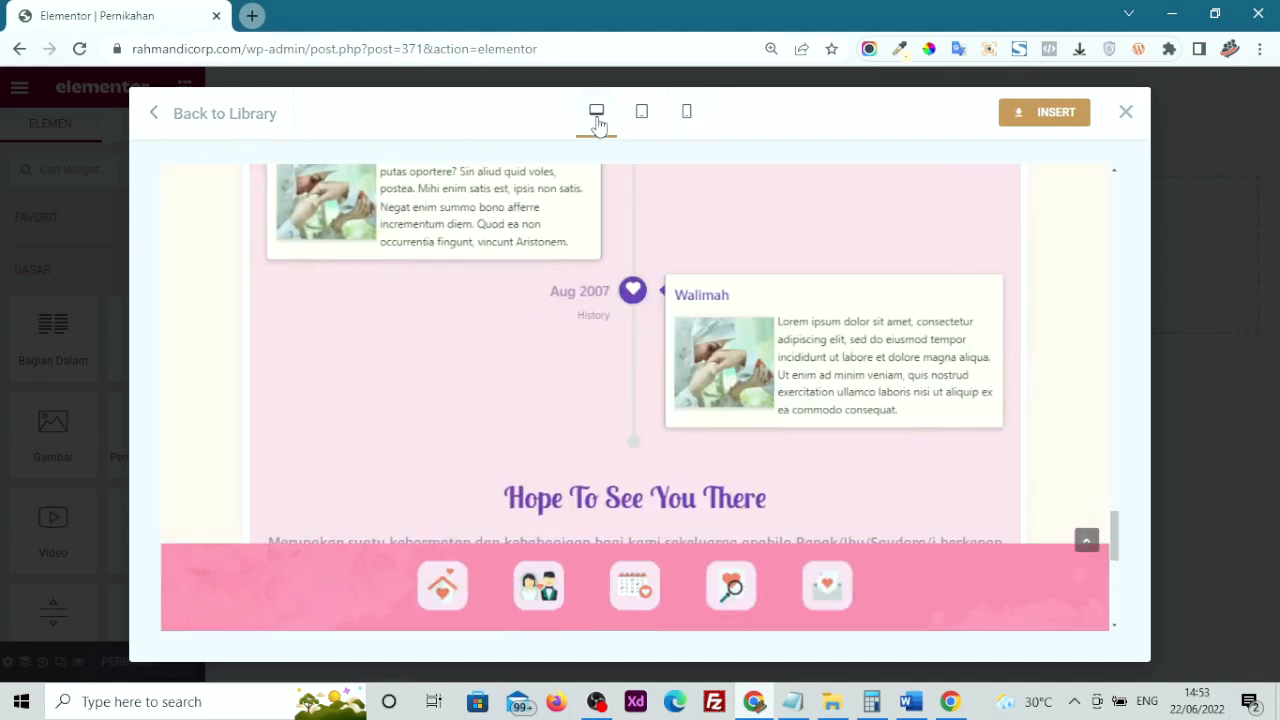
Insert the ANDY & ZHEA template, scroll through its sections, and select the crown ornament image
{"action": "left_click", "coordinate": [1045, 121]}
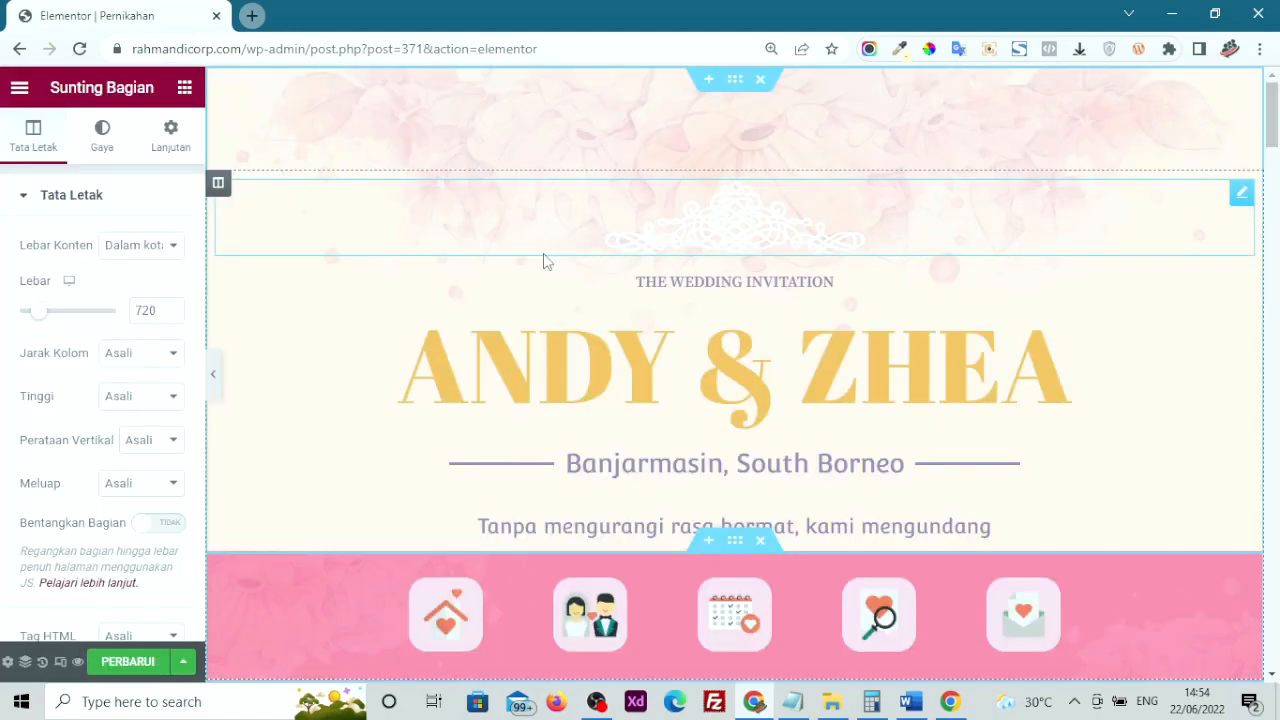
{"action": "scroll", "coordinate": [543, 255], "scroll_direction": "down", "scroll_amount": 8}
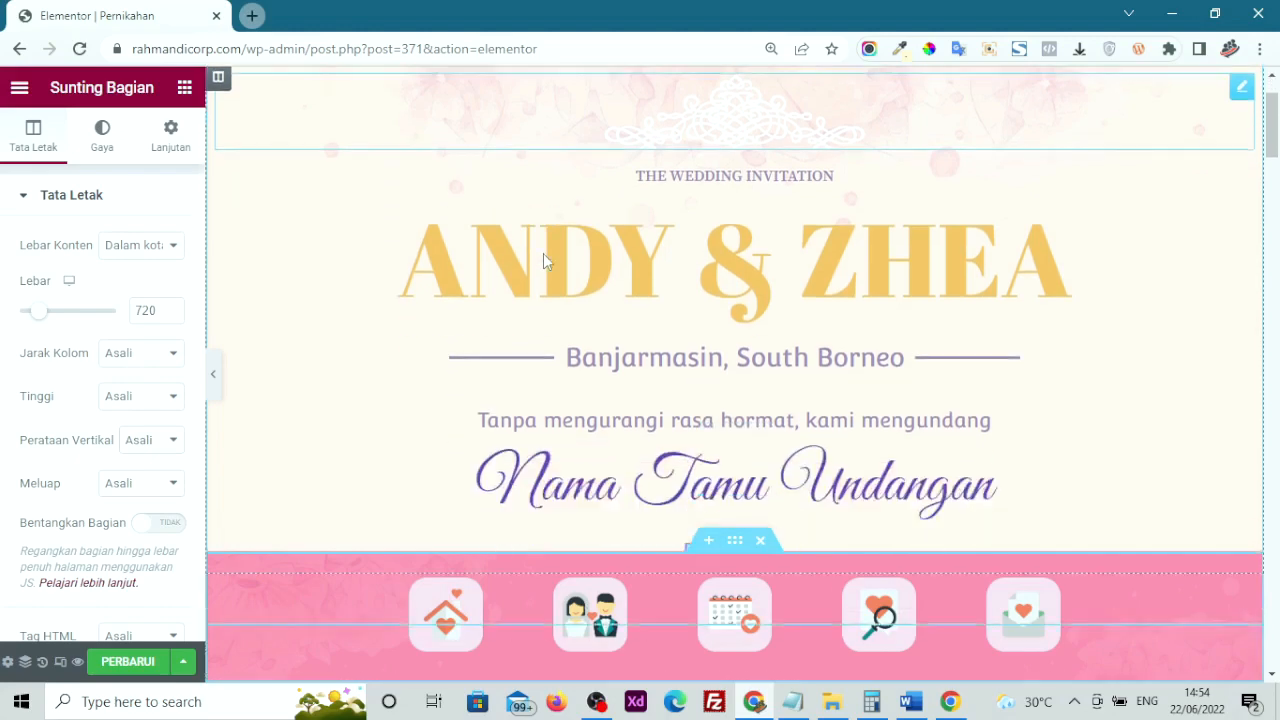
{"action": "scroll", "coordinate": [543, 253], "scroll_direction": "down", "scroll_amount": 5}
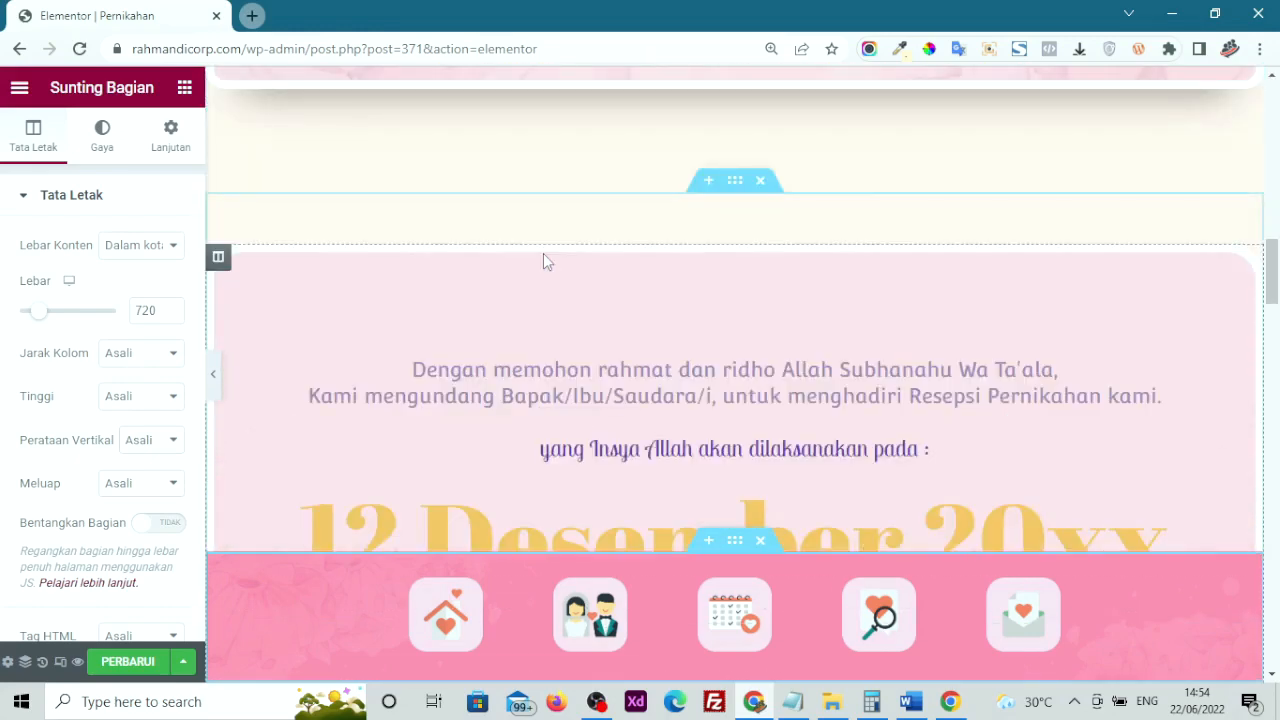
{"action": "scroll", "coordinate": [544, 255], "scroll_direction": "down", "scroll_amount": 15}
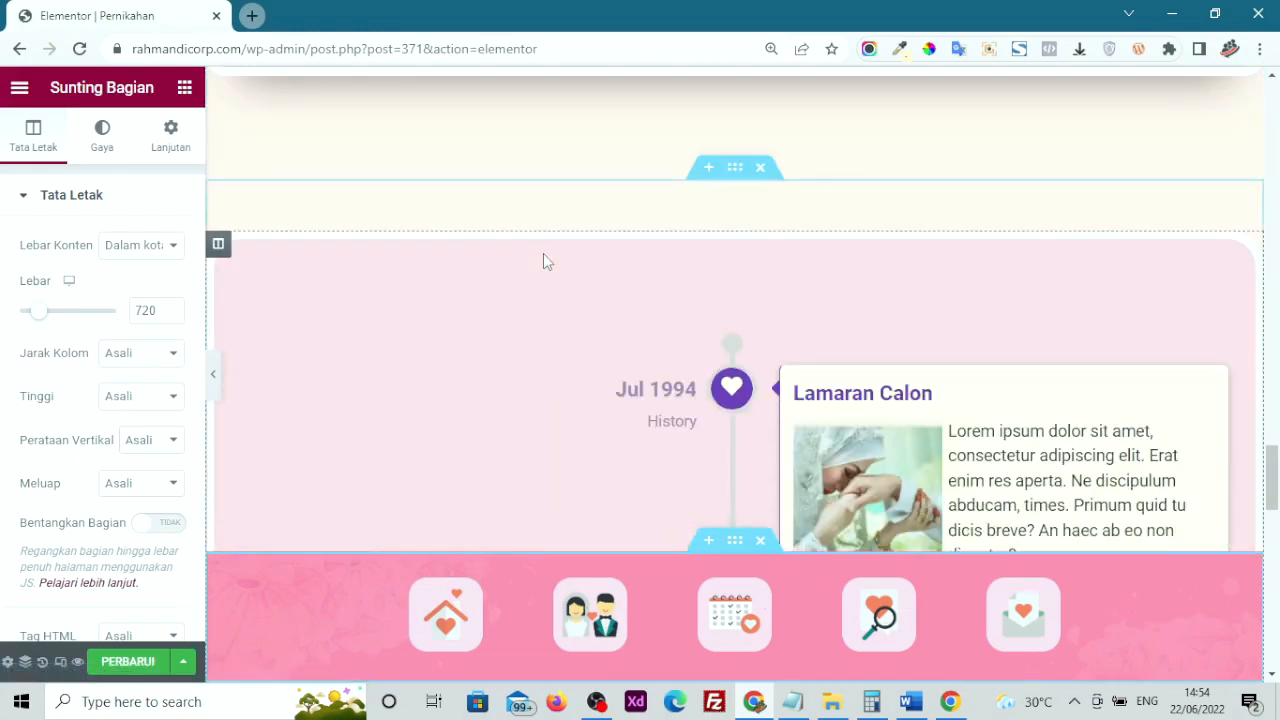
{"action": "scroll", "coordinate": [543, 262], "scroll_direction": "down", "scroll_amount": 15}
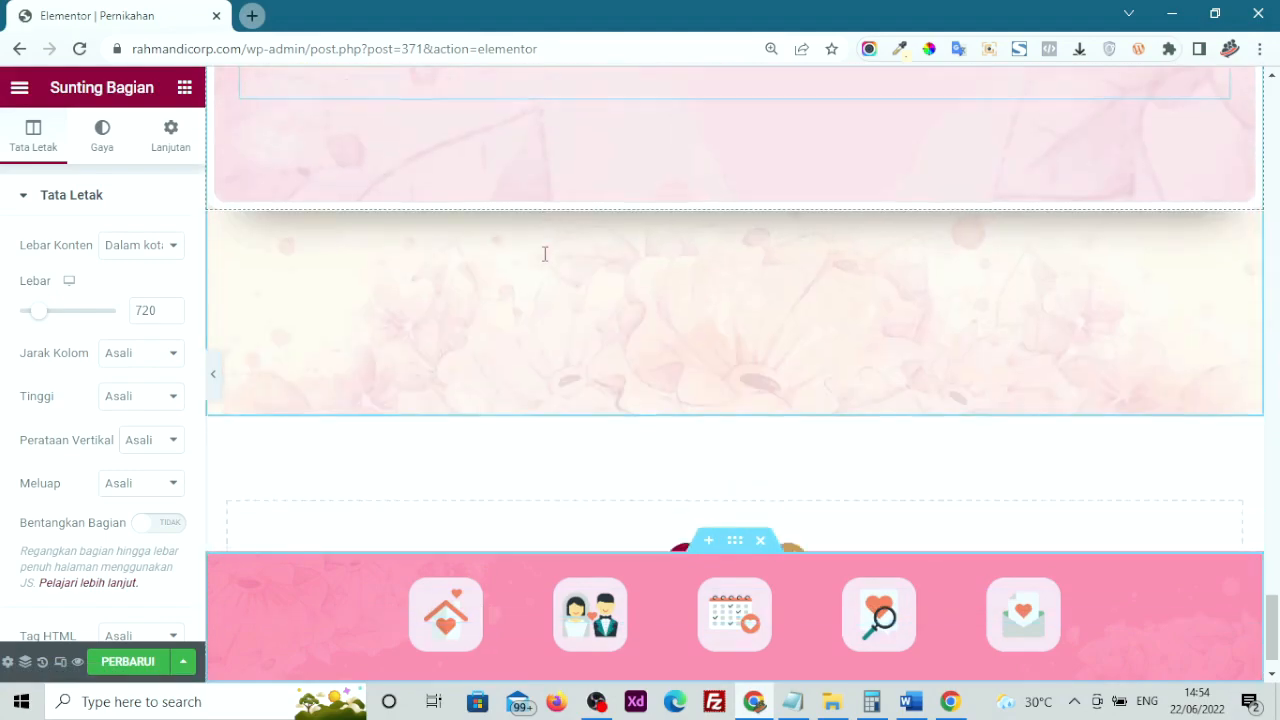
{"action": "scroll", "coordinate": [543, 253], "scroll_direction": "up", "scroll_amount": 20}
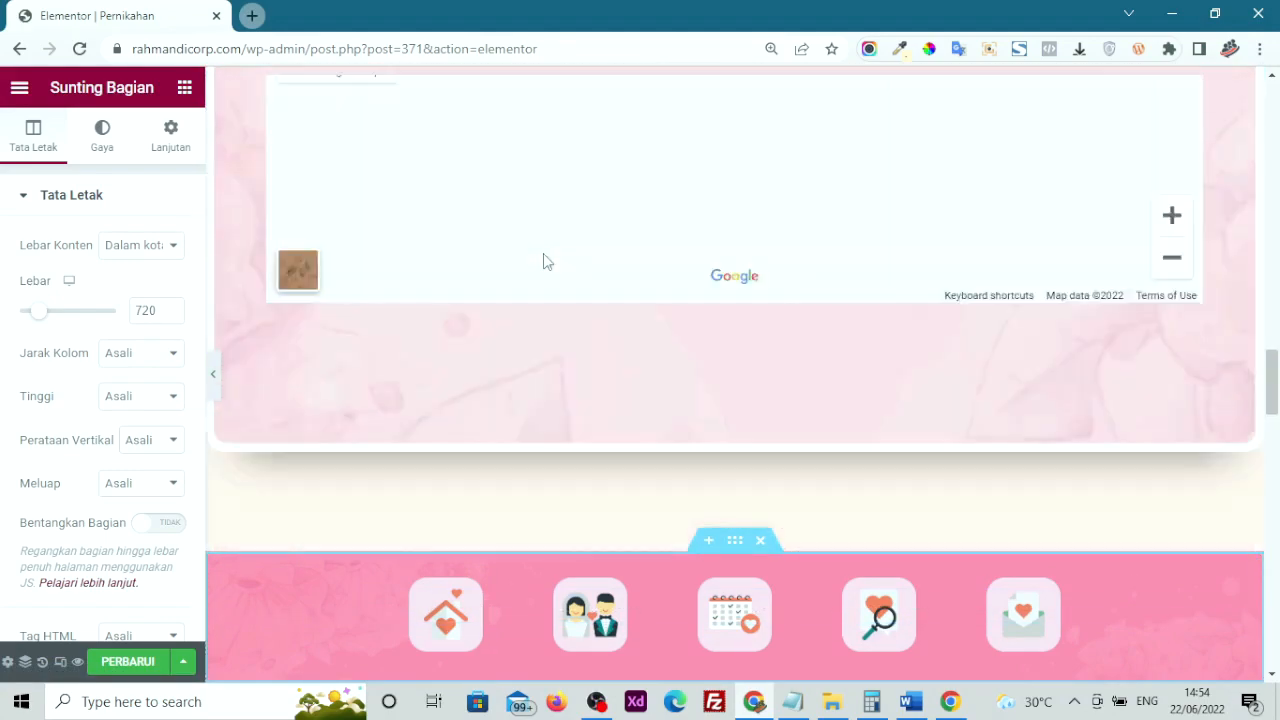
{"action": "scroll", "coordinate": [545, 254], "scroll_direction": "up", "scroll_amount": 15}
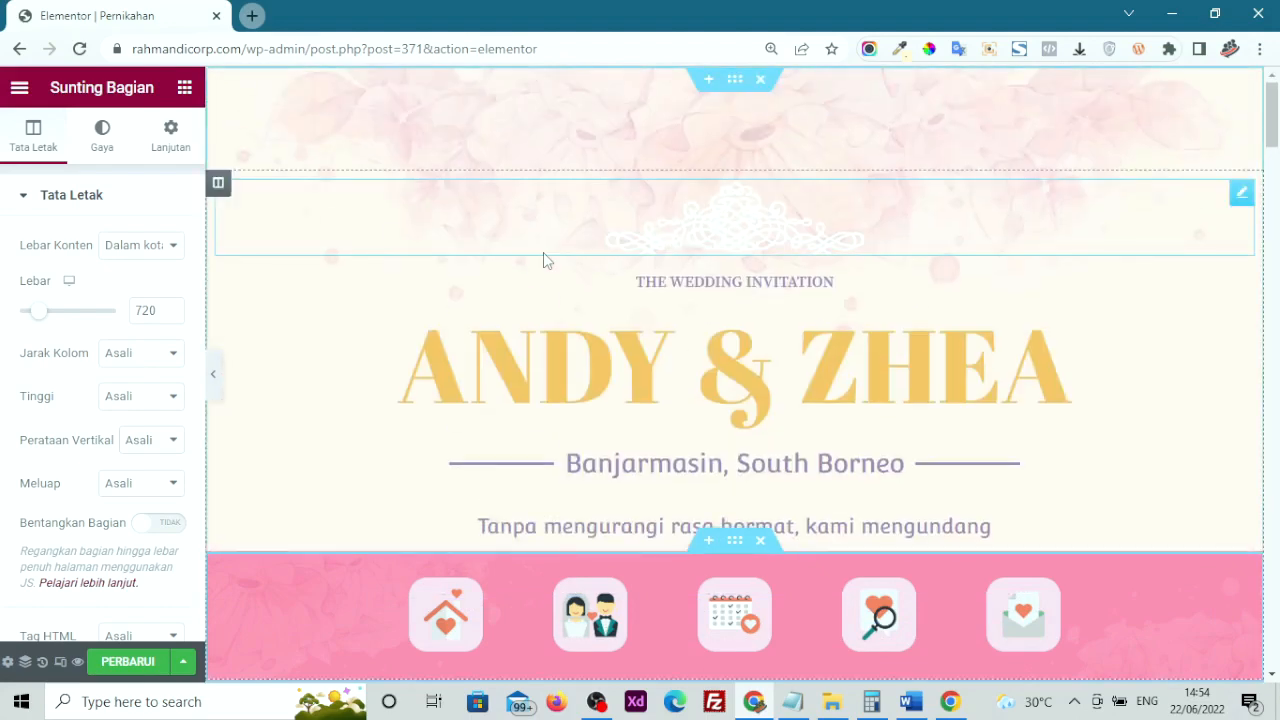
{"action": "left_click", "coordinate": [778, 236]}
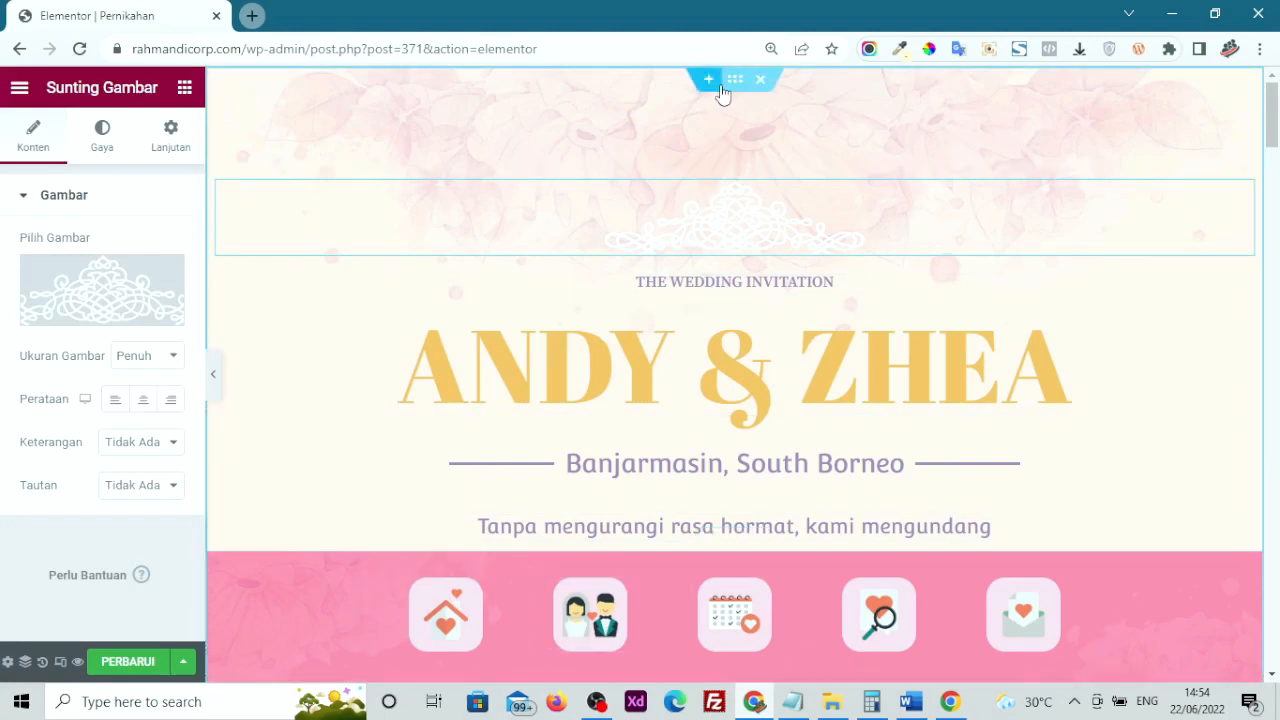
Delete the crown ornament section and the pink invitation section
{"action": "left_click", "coordinate": [771, 81]}
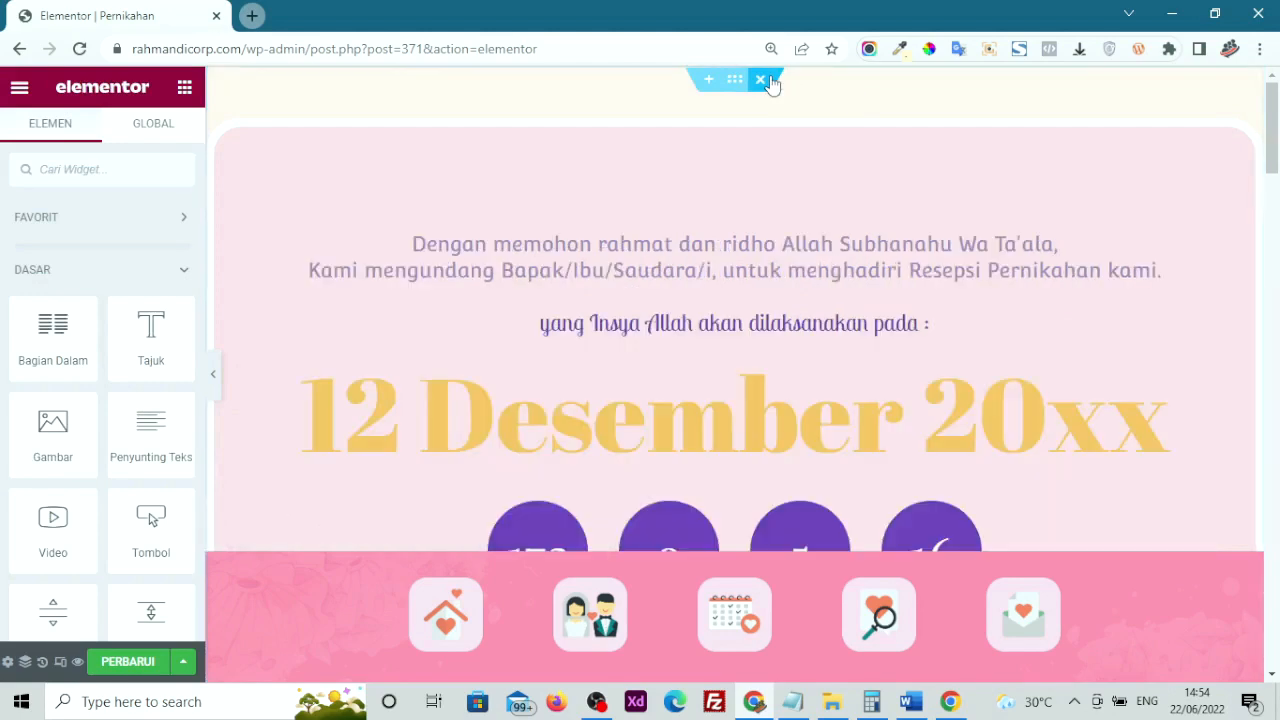
{"action": "left_click", "coordinate": [769, 80]}
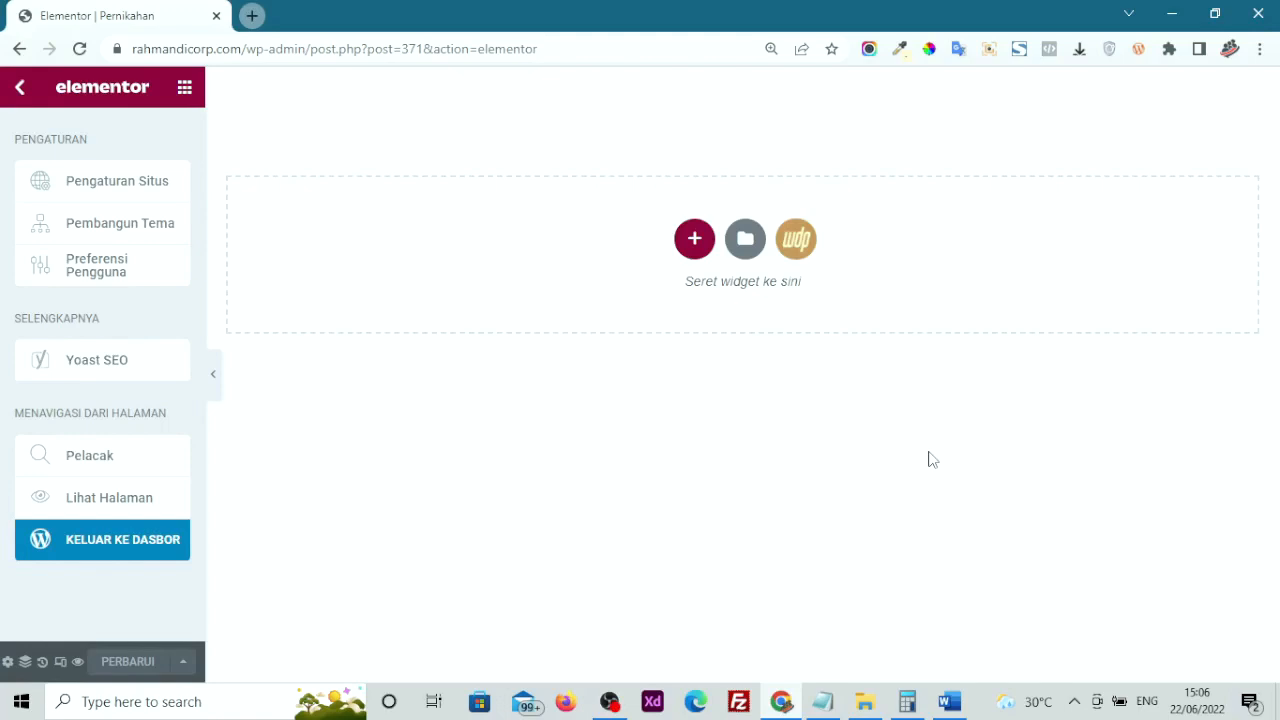
Show the widget list, collapse DASAR, and widen the panel to browse WEDDINGPRESS widgets
{"action": "left_click", "coordinate": [764, 405]}
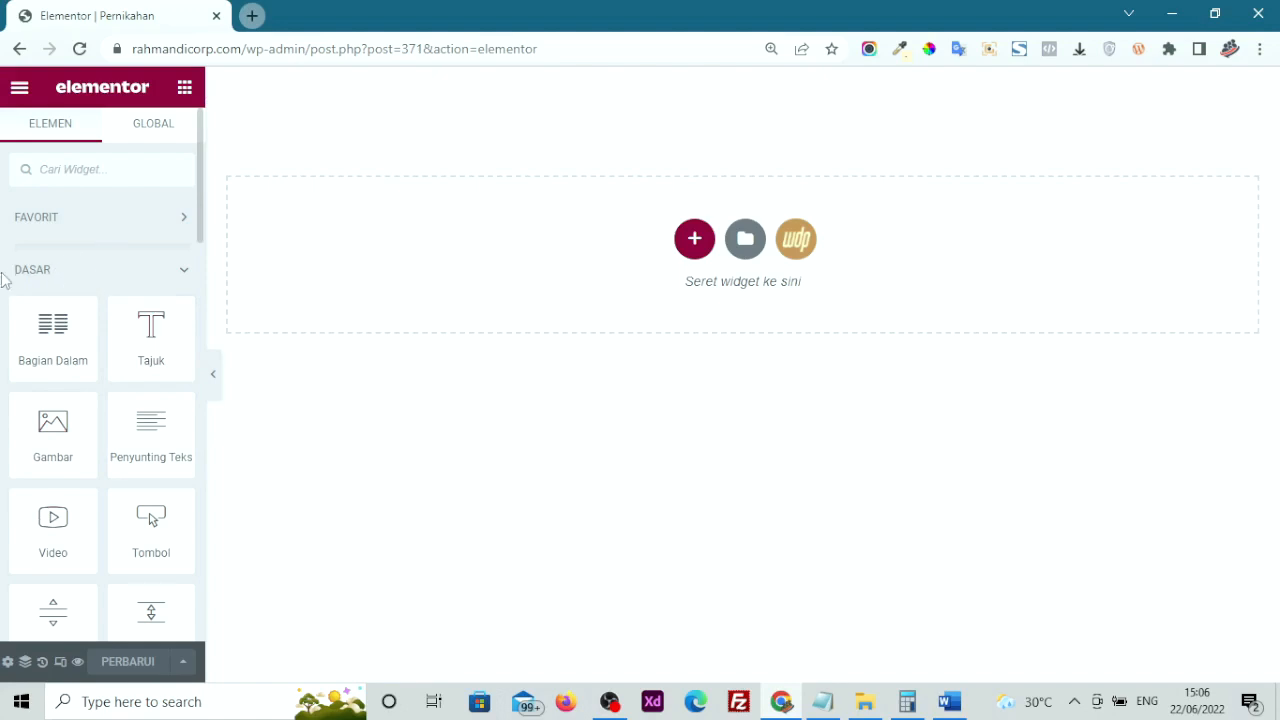
{"action": "left_click", "coordinate": [91, 288]}
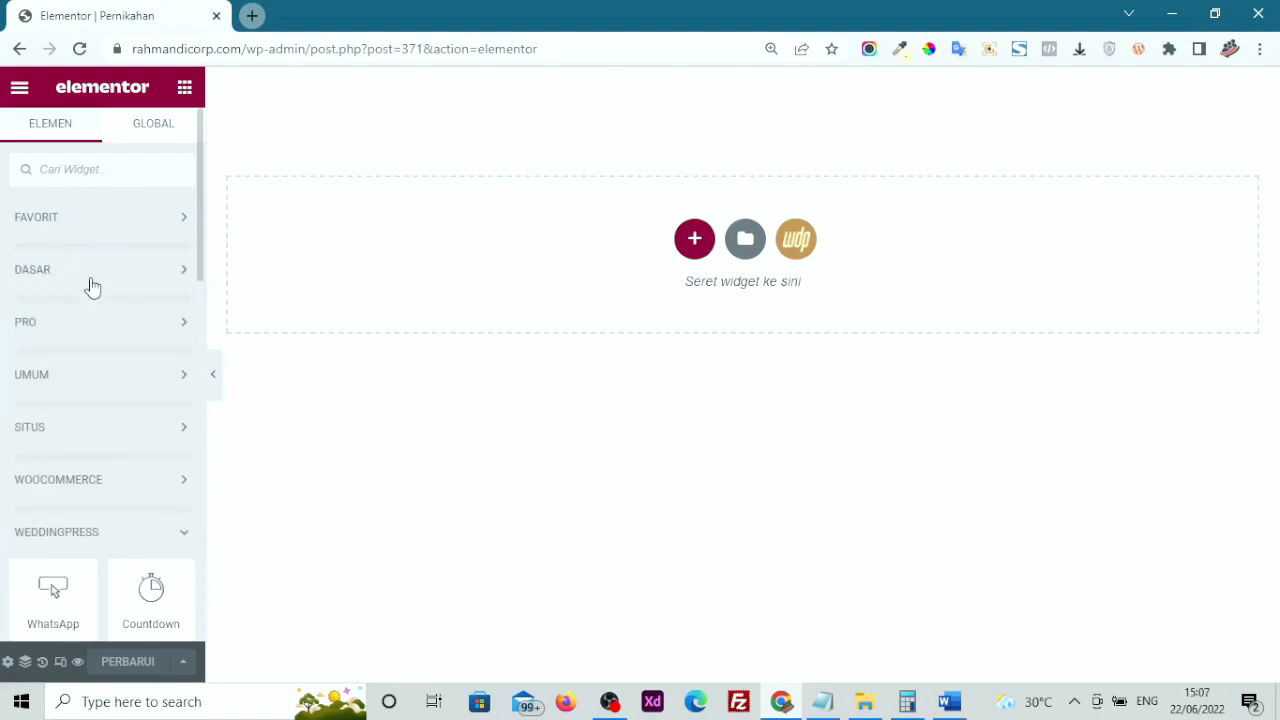
{"action": "scroll", "coordinate": [91, 288], "scroll_direction": "down", "scroll_amount": 3}
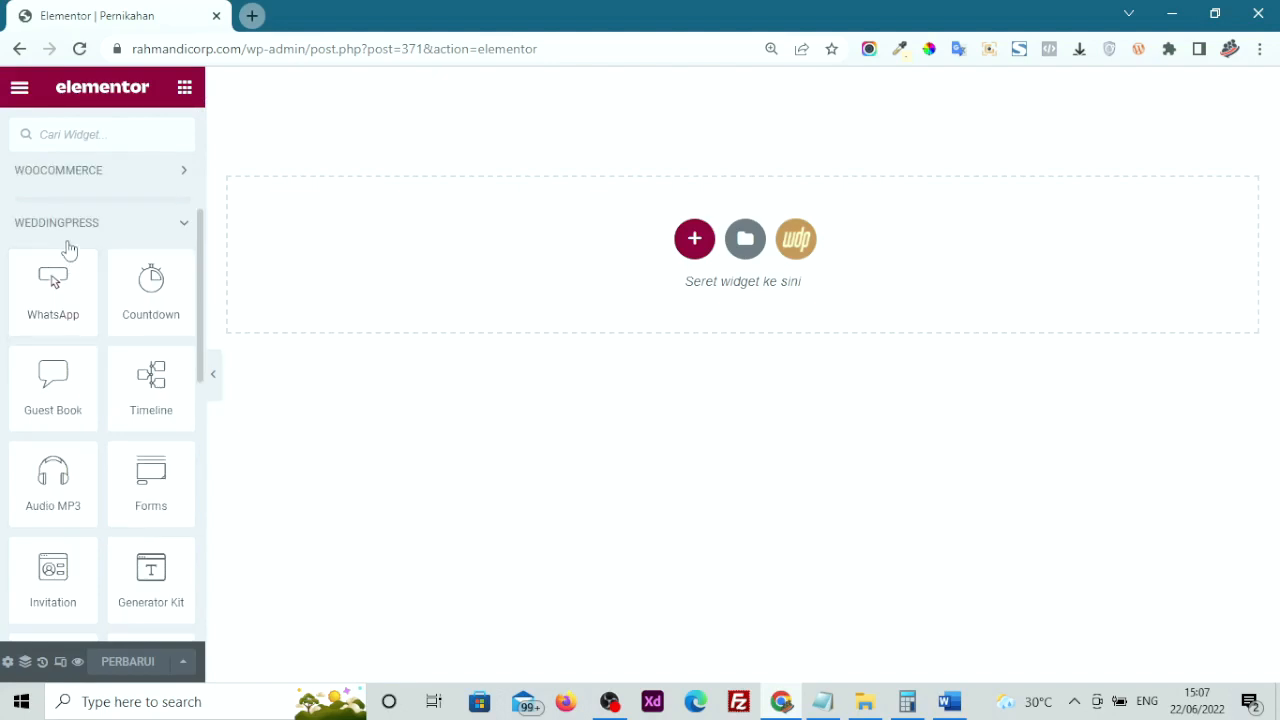
{"action": "left_click_drag", "start_coordinate": [203, 381], "coordinate": [705, 378]}
{"action": "scroll", "coordinate": [478, 322], "scroll_direction": "down", "scroll_amount": 2}
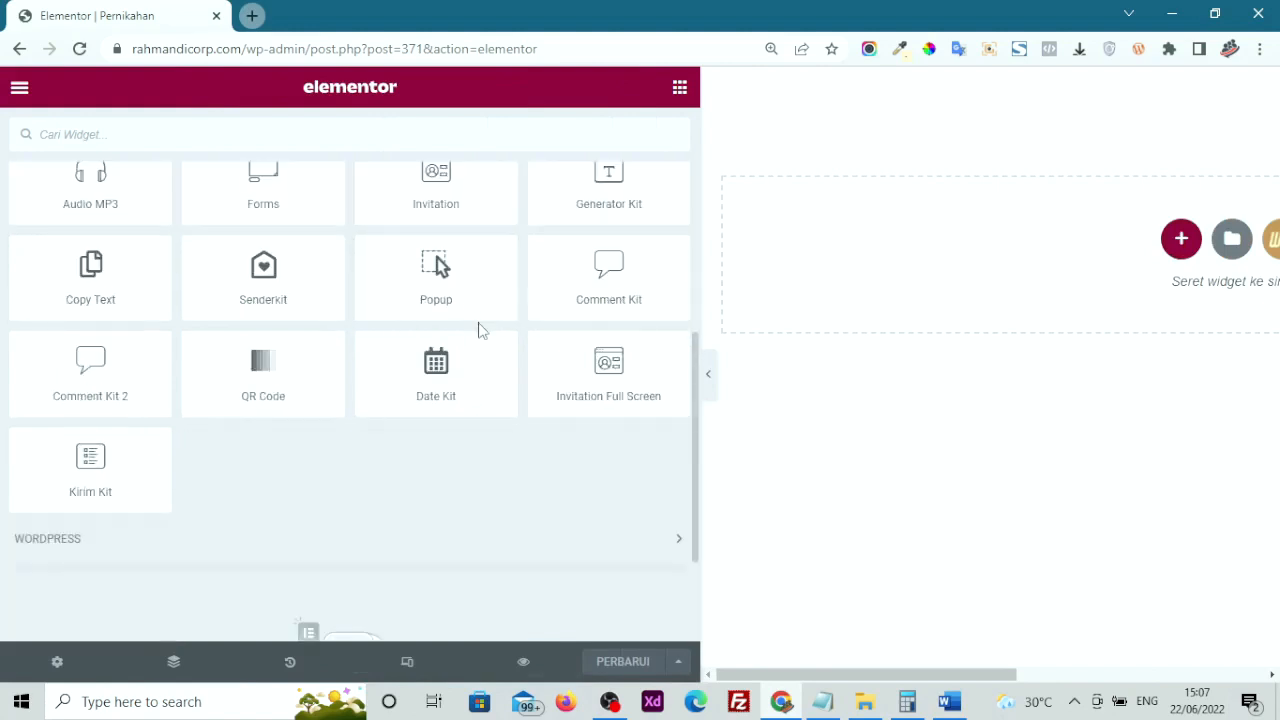
{"action": "scroll", "coordinate": [478, 331], "scroll_direction": "up", "scroll_amount": 1}
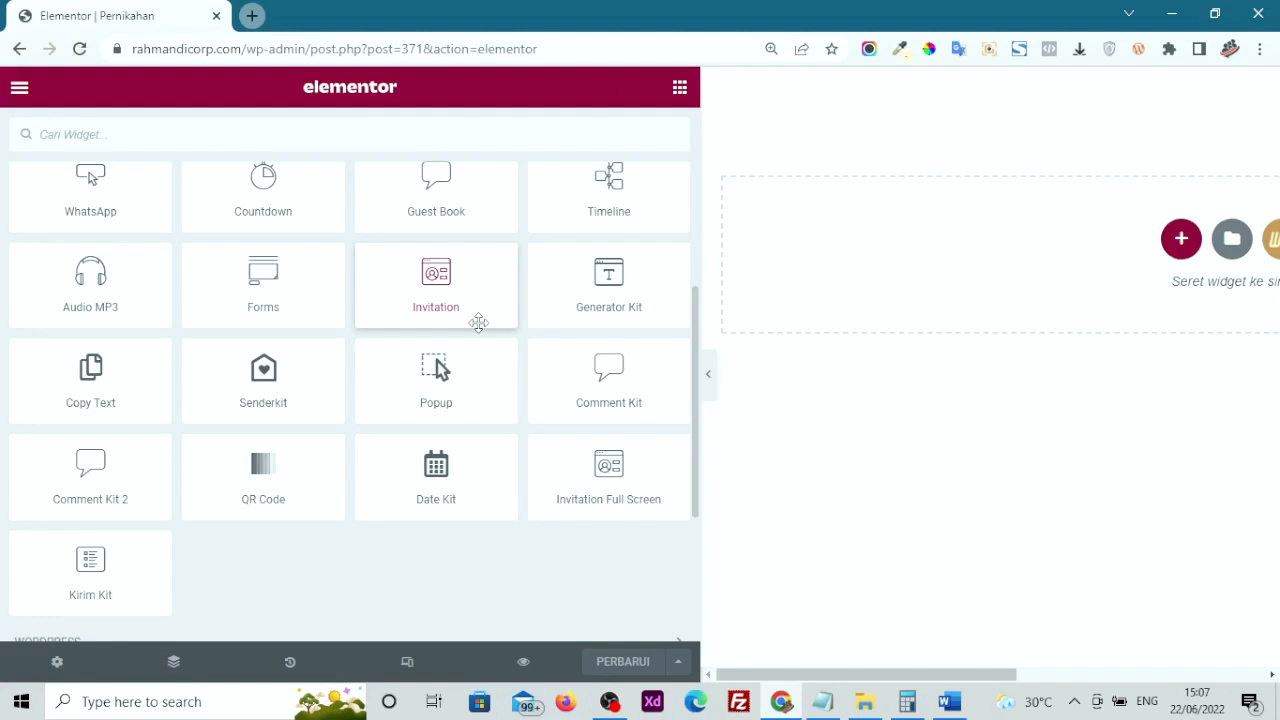
{"action": "scroll", "coordinate": [478, 322], "scroll_direction": "up", "scroll_amount": 1}
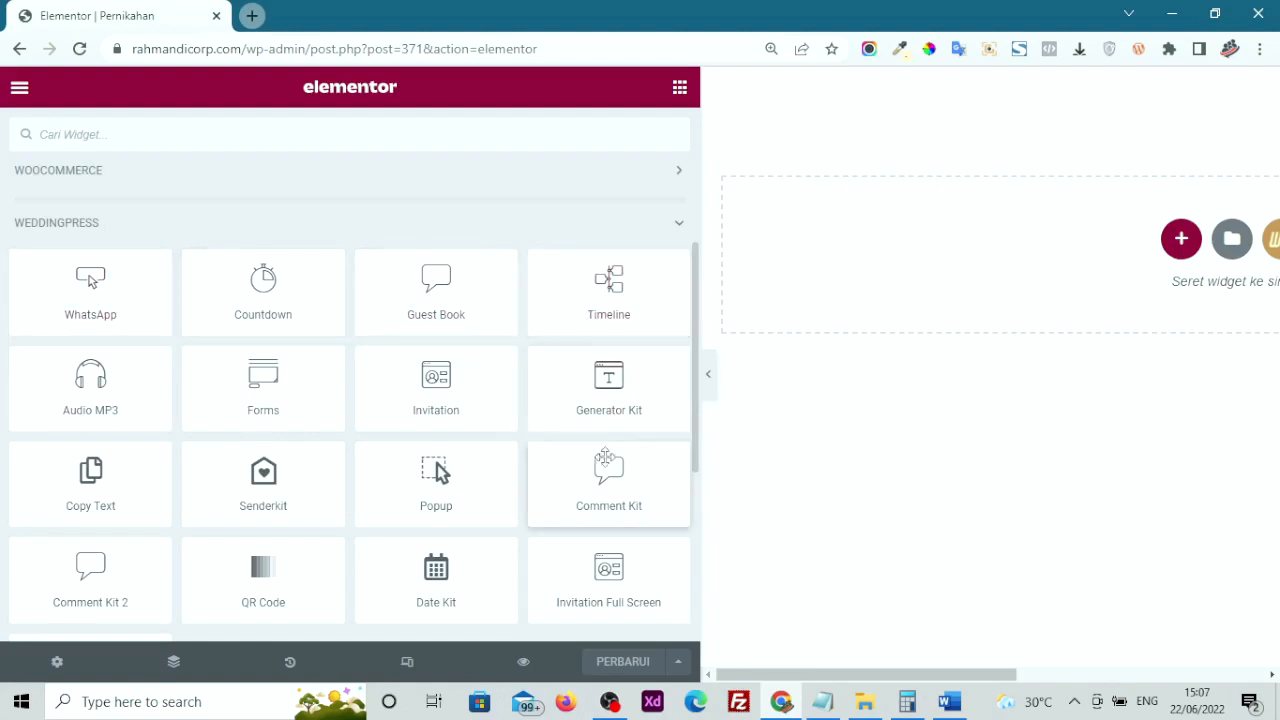
Narrow the widget panel again and drop a WhatsApp widget onto the empty page
{"action": "scroll", "coordinate": [607, 485], "scroll_direction": "down", "scroll_amount": 1}
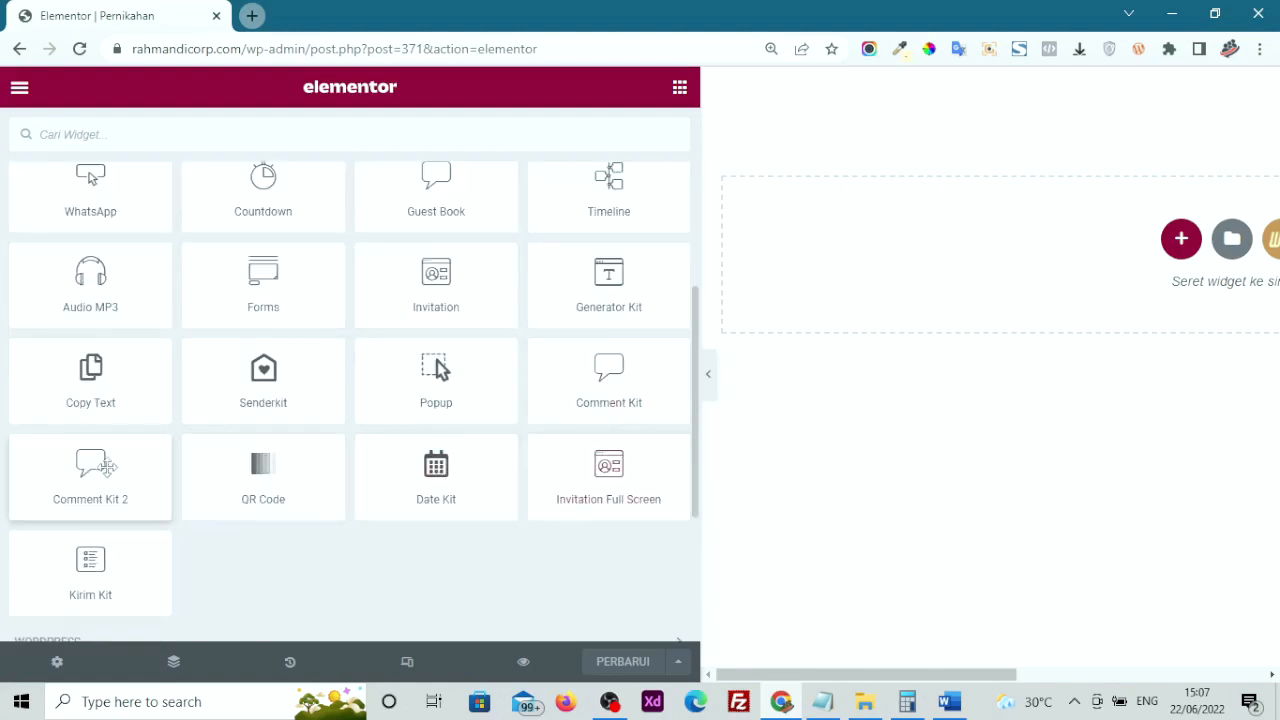
{"action": "left_click_drag", "start_coordinate": [703, 406], "coordinate": [232, 440]}
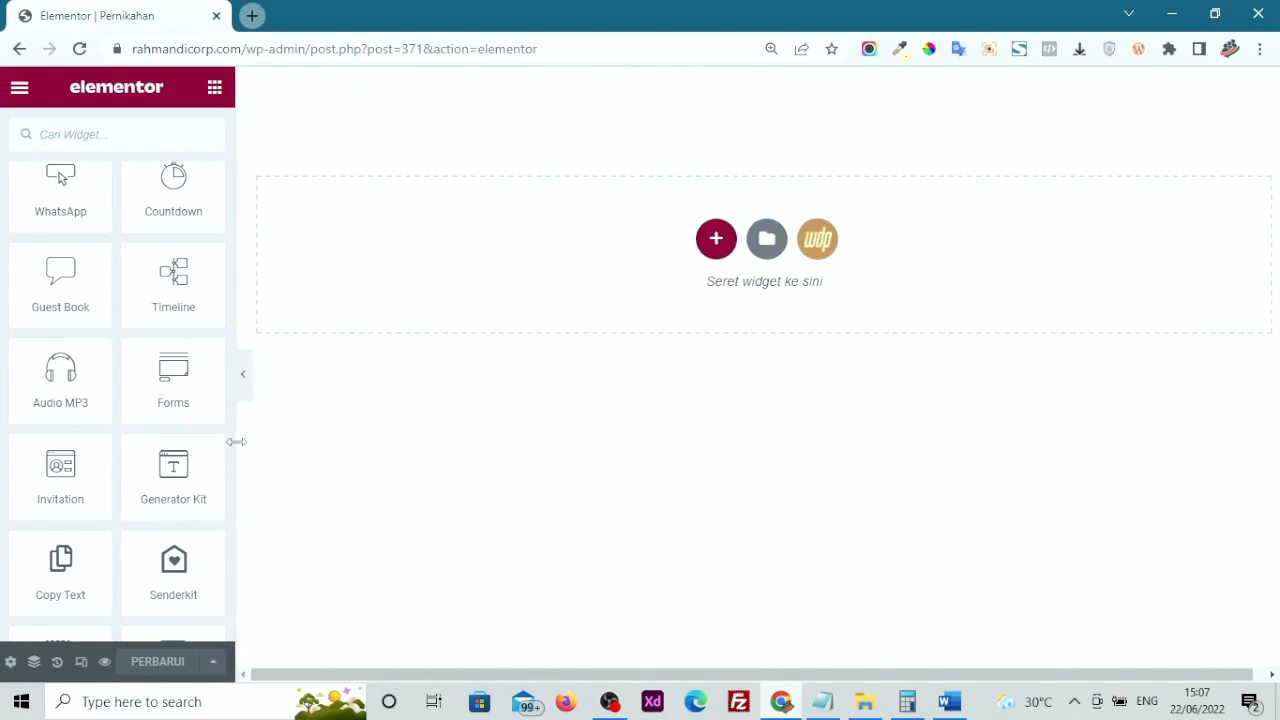
{"action": "scroll", "coordinate": [40, 437], "scroll_direction": "up", "scroll_amount": 1}
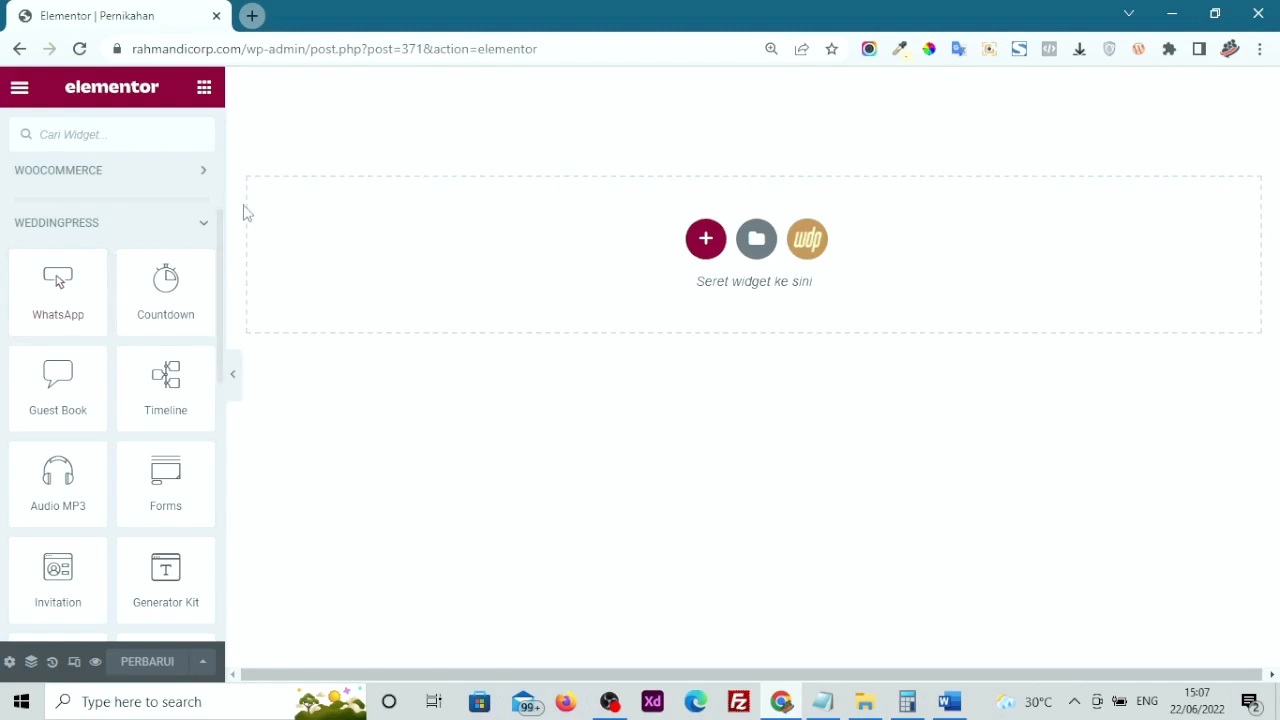
{"action": "left_click_drag", "start_coordinate": [20, 297], "coordinate": [634, 228]}
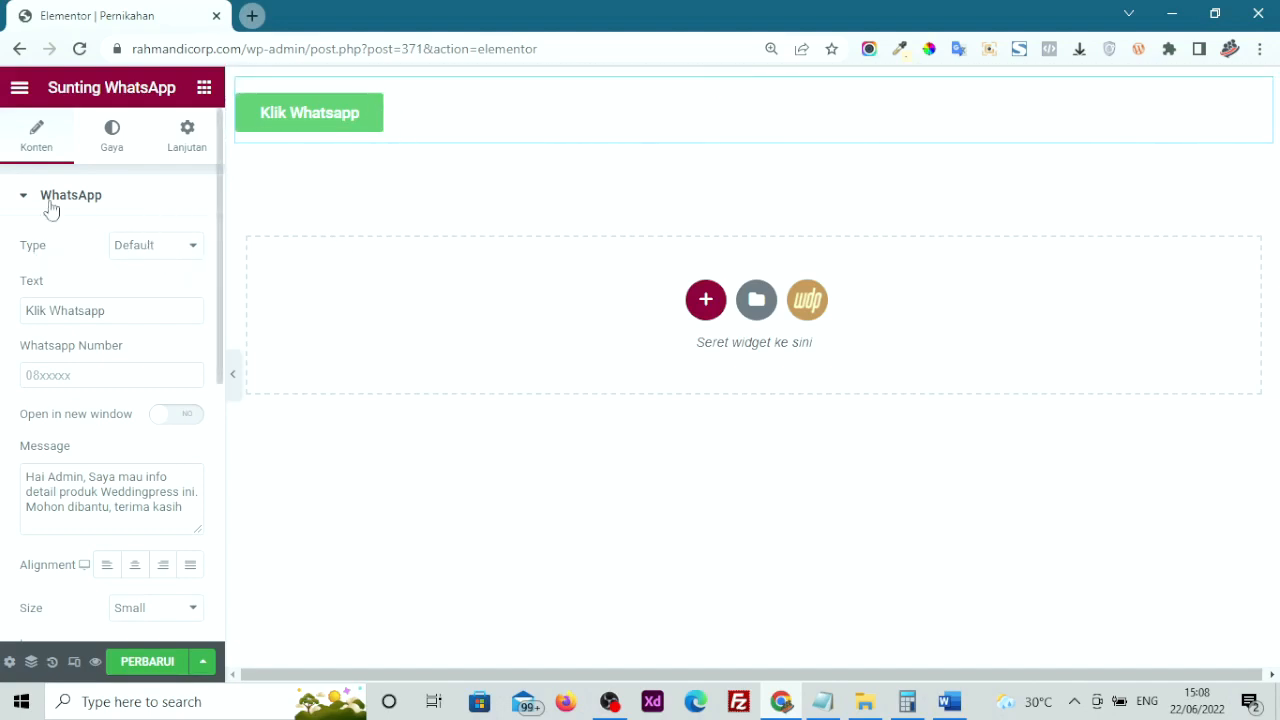
Keep the Default button type and relabel the button 'Order Undangan'
{"action": "left_click", "coordinate": [157, 250]}
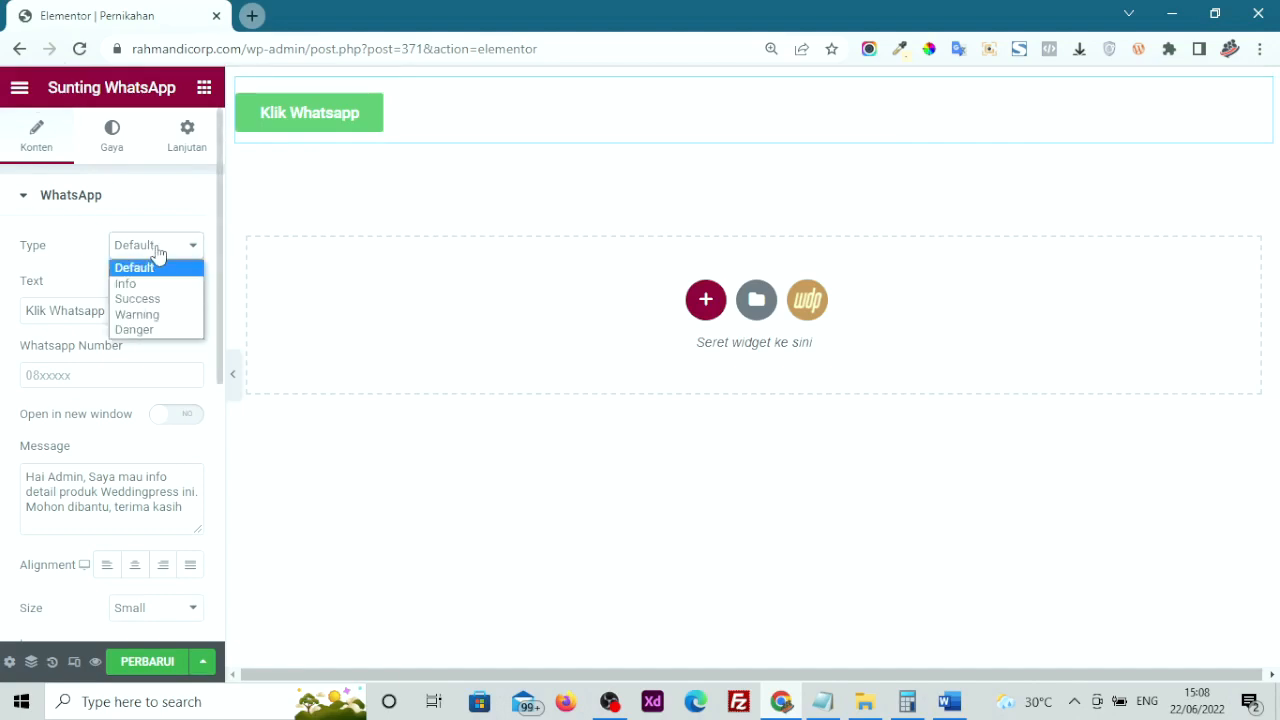
{"action": "left_click", "coordinate": [70, 266]}
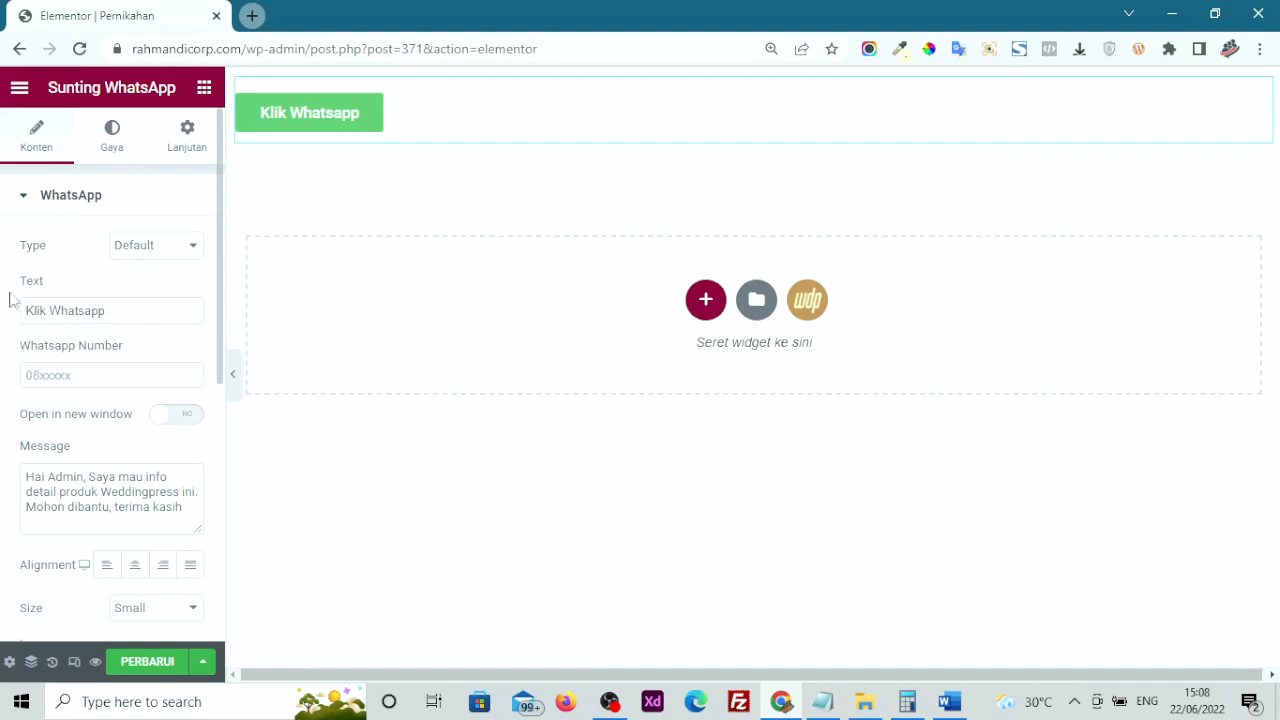
{"action": "left_click_drag", "start_coordinate": [22, 286], "coordinate": [80, 281]}
{"action": "left_click_drag", "start_coordinate": [129, 317], "coordinate": [2, 314]}
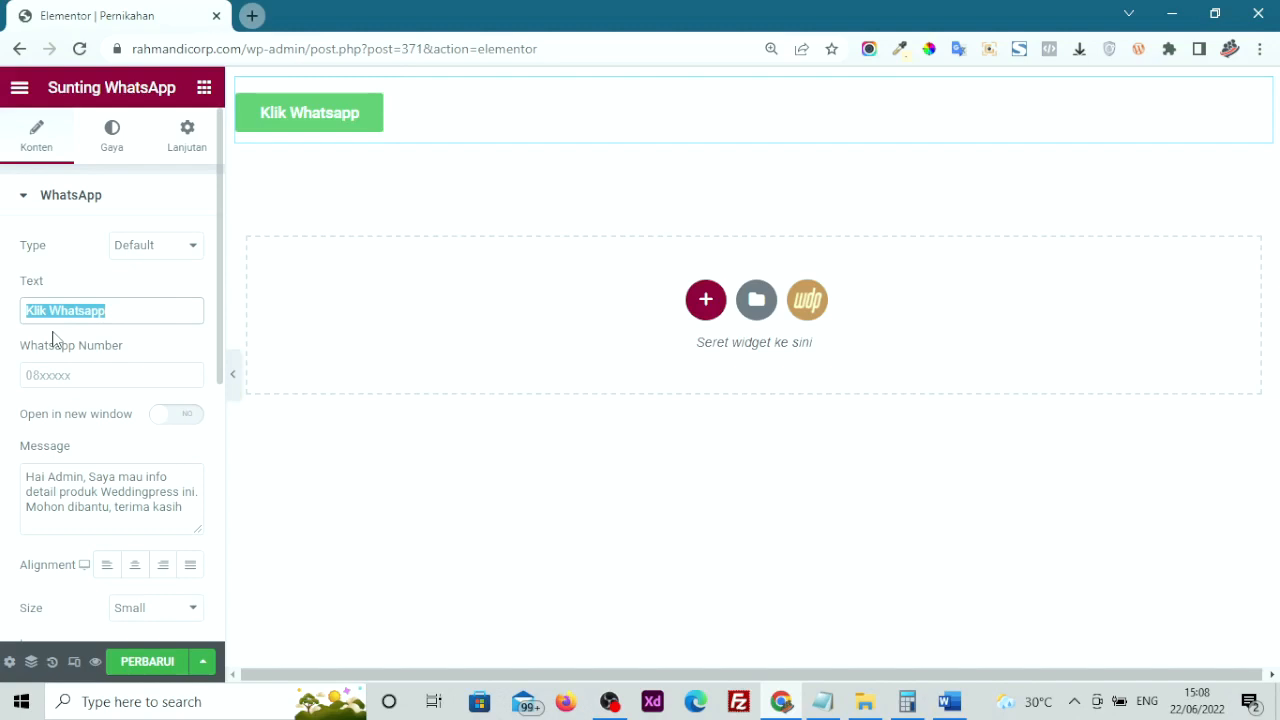
{"action": "type", "text": "oRD"}
{"action": "key", "text": "BackSpace"}
{"action": "key", "text": "BackSpace"}
{"action": "key", "text": "BackSpace"}
{"action": "type", "text": "Order Undangan"}
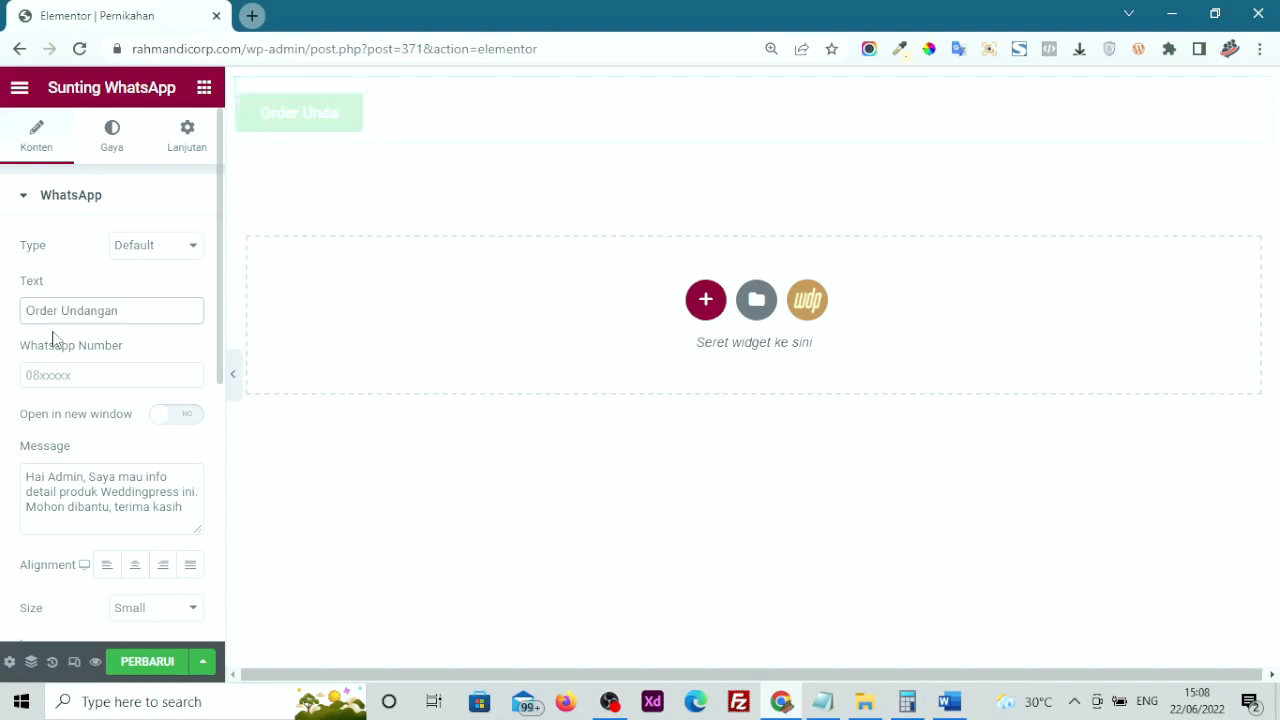
Enter the WhatsApp number and set the link to open in a new window
{"action": "left_click", "coordinate": [78, 380]}
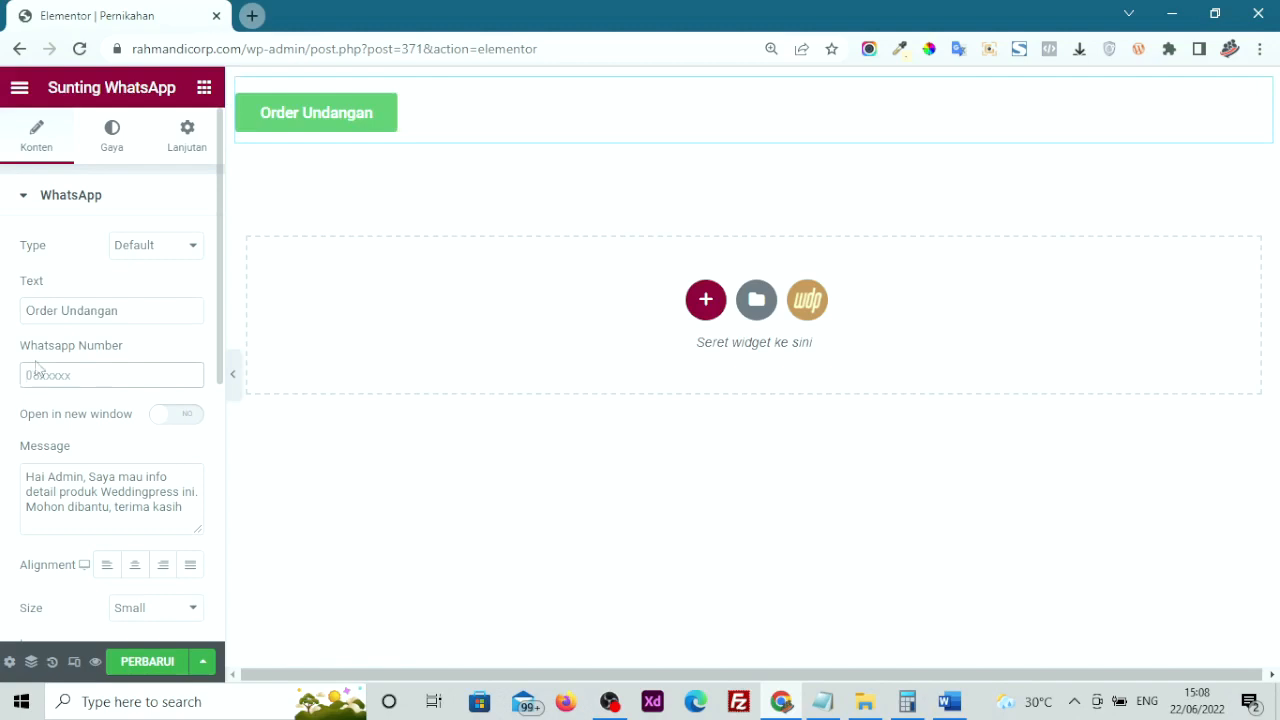
{"action": "type", "text": "0812"}
{"action": "left_click", "coordinate": [168, 420]}
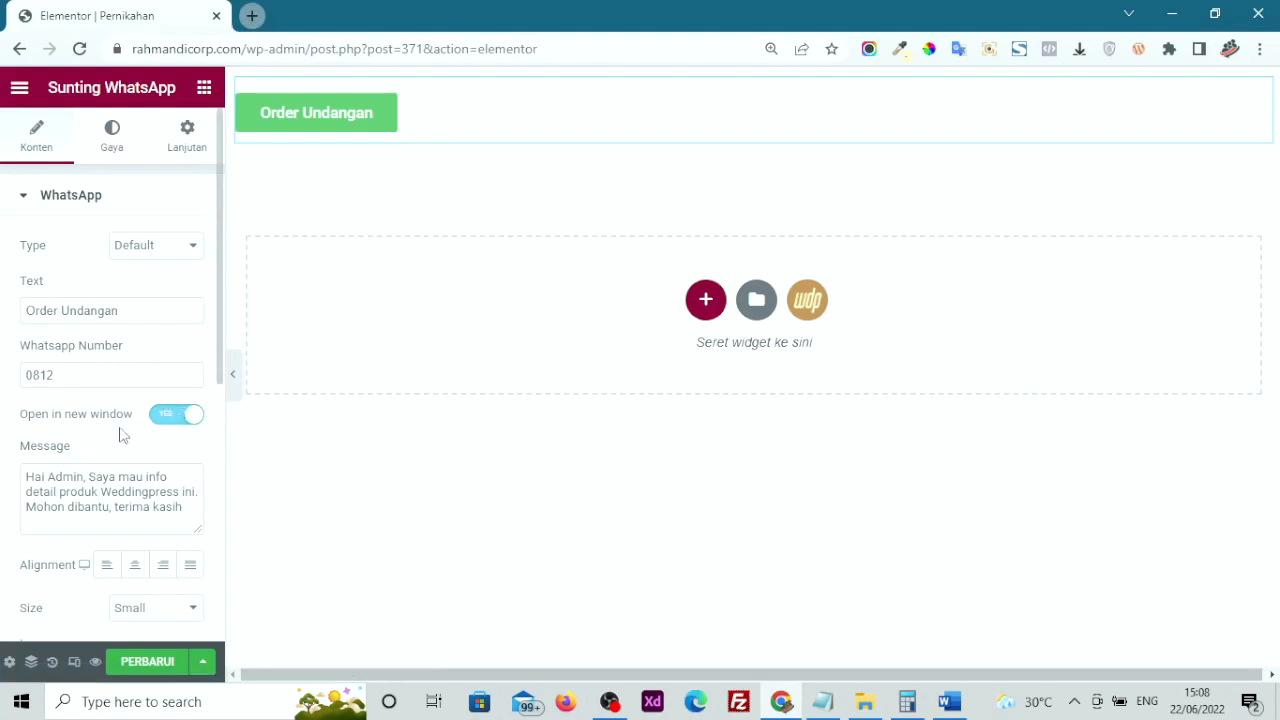
Make the default message box taller, leaving its text unchanged
{"action": "left_click_drag", "start_coordinate": [28, 476], "coordinate": [186, 516]}
{"action": "scroll", "coordinate": [108, 480], "scroll_direction": "down", "scroll_amount": 1}
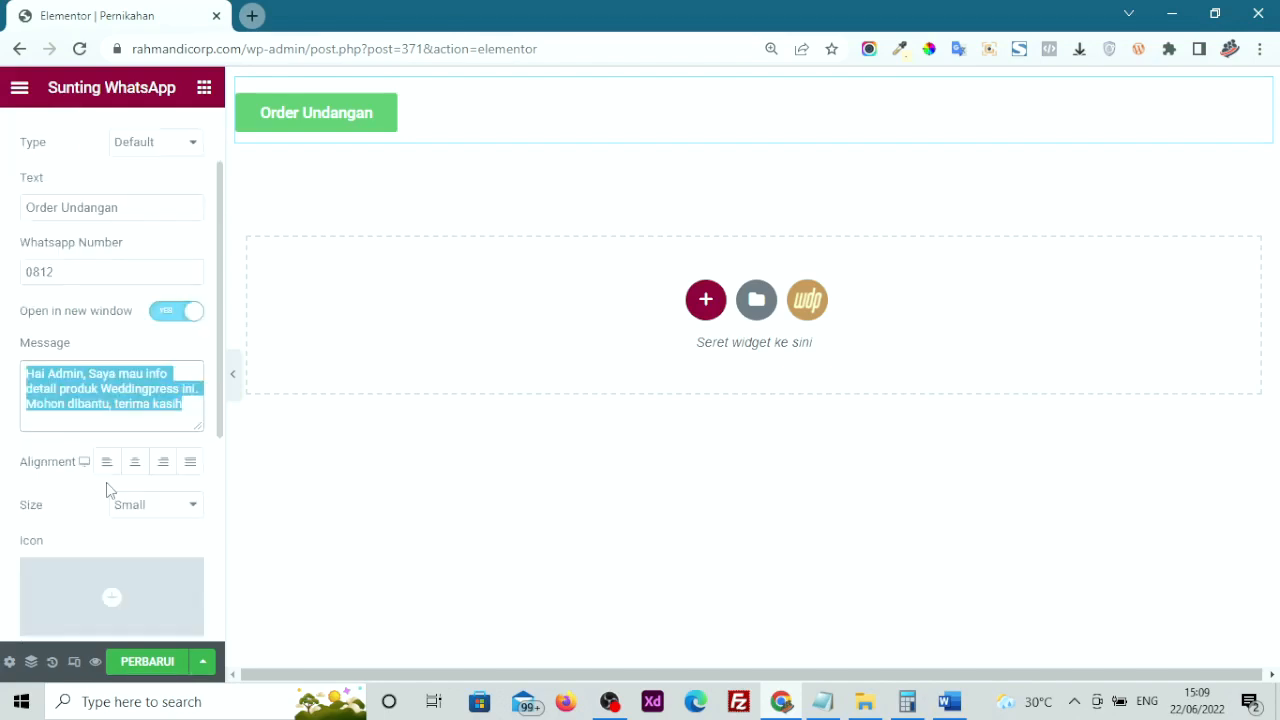
{"action": "left_click", "coordinate": [121, 420]}
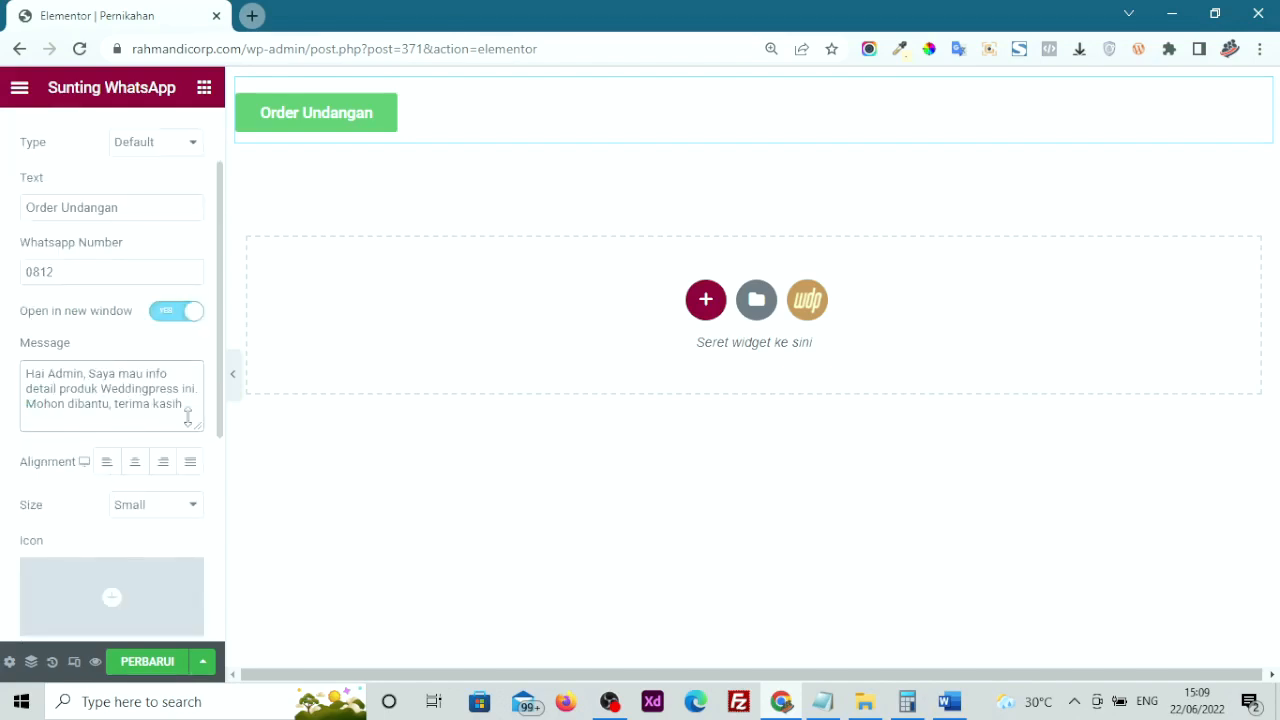
{"action": "left_click_drag", "start_coordinate": [187, 417], "coordinate": [69, 440]}
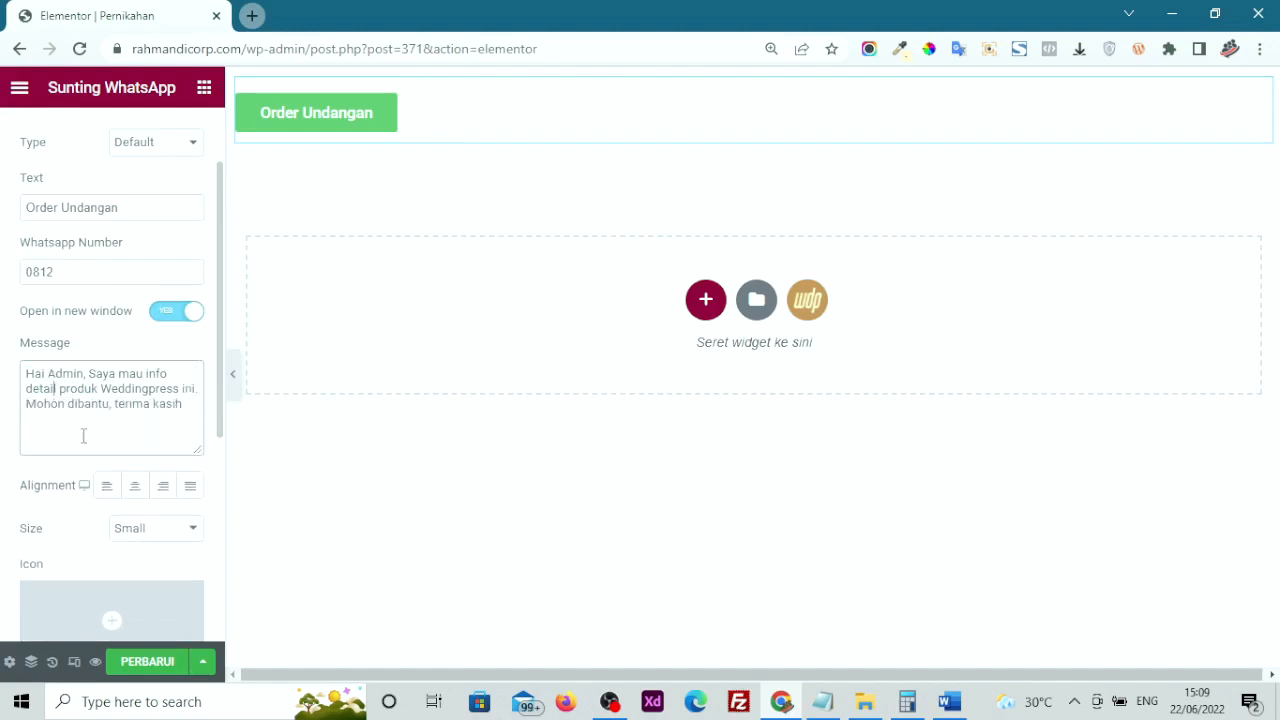
{"action": "left_click_drag", "start_coordinate": [182, 406], "coordinate": [22, 372]}
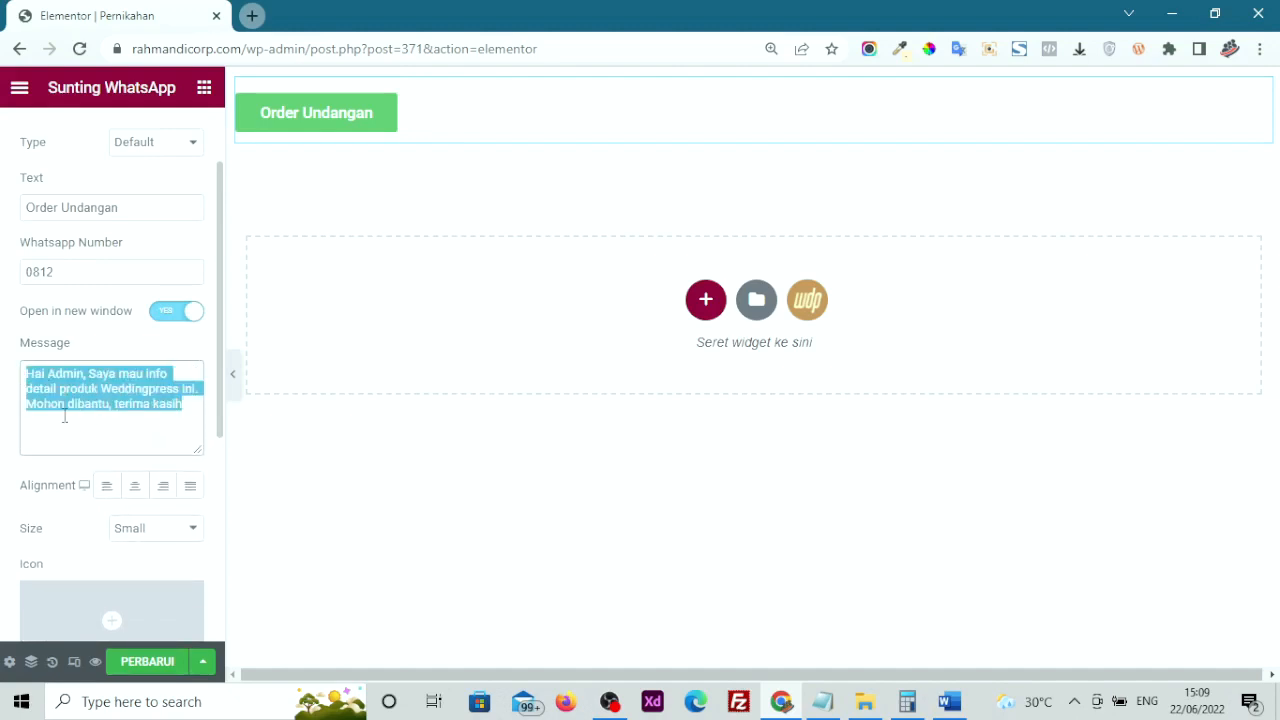
{"action": "left_click", "coordinate": [117, 398]}
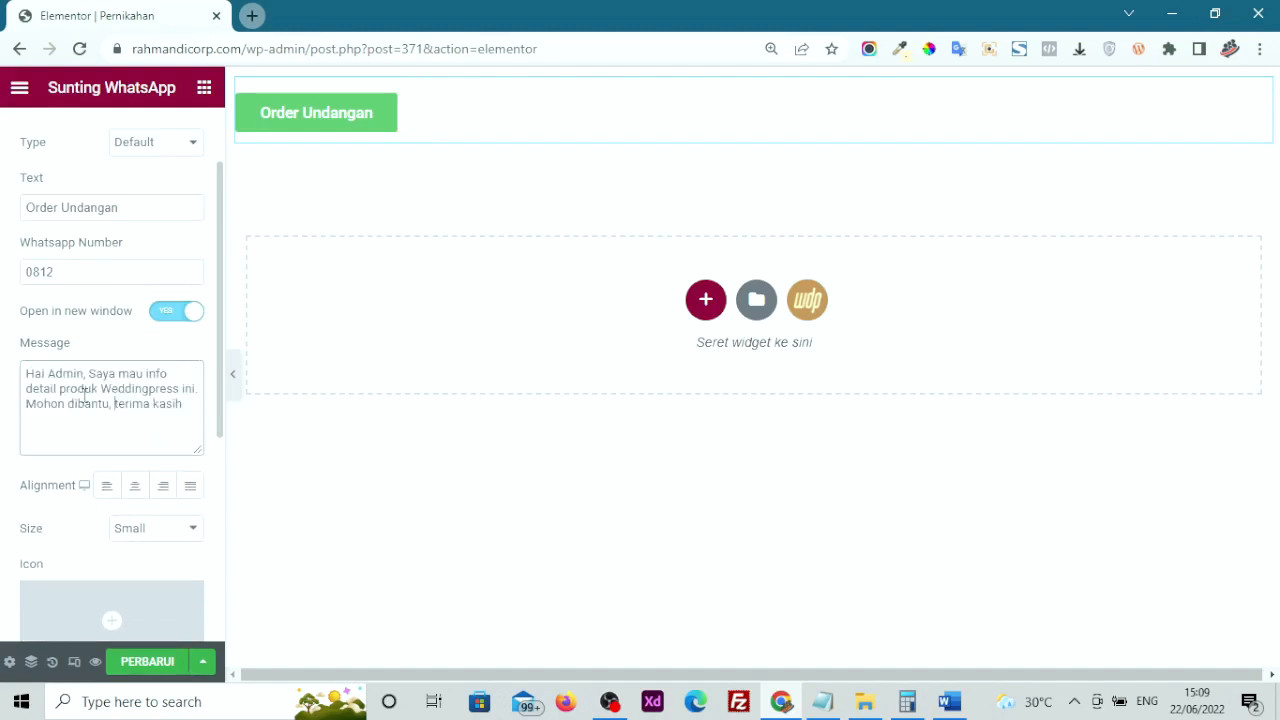
{"action": "scroll", "coordinate": [39, 388], "scroll_direction": "down", "scroll_amount": 3}
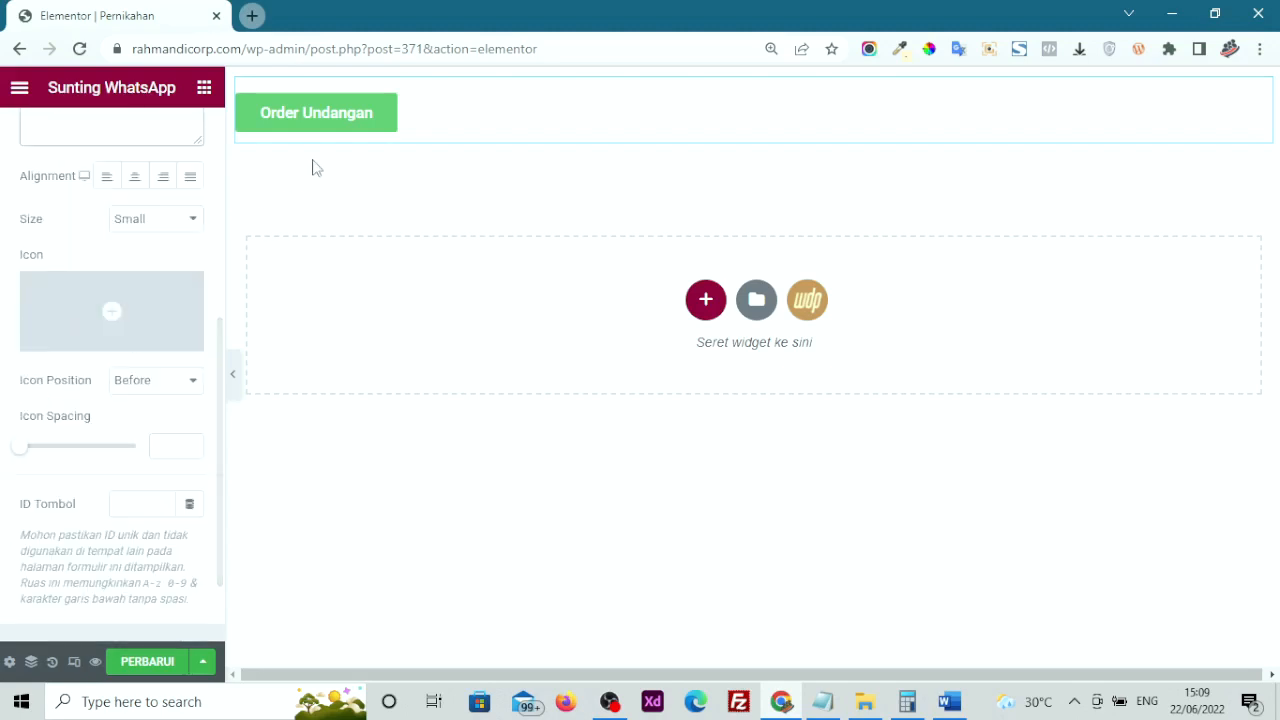
Browse the button's icon library and close it without choosing an icon
{"action": "left_click", "coordinate": [84, 310]}
{"action": "scroll", "coordinate": [609, 437], "scroll_direction": "down", "scroll_amount": 10}
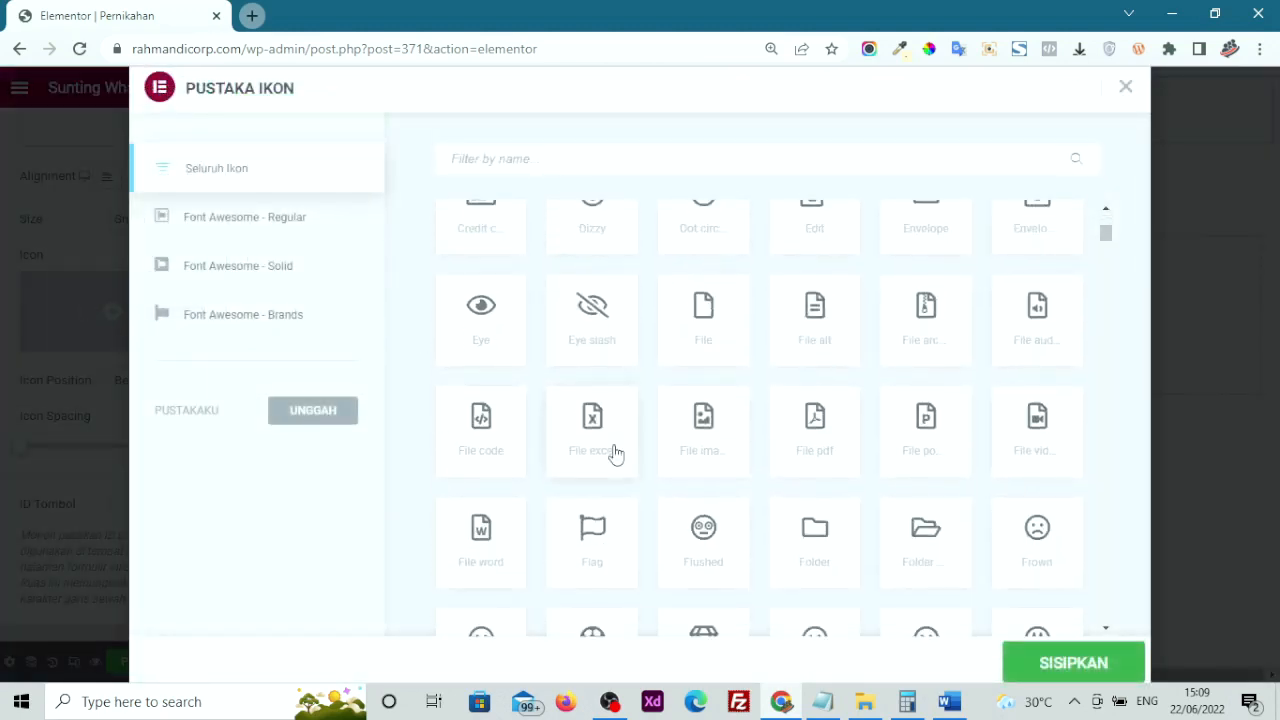
{"action": "left_click", "coordinate": [1125, 87]}
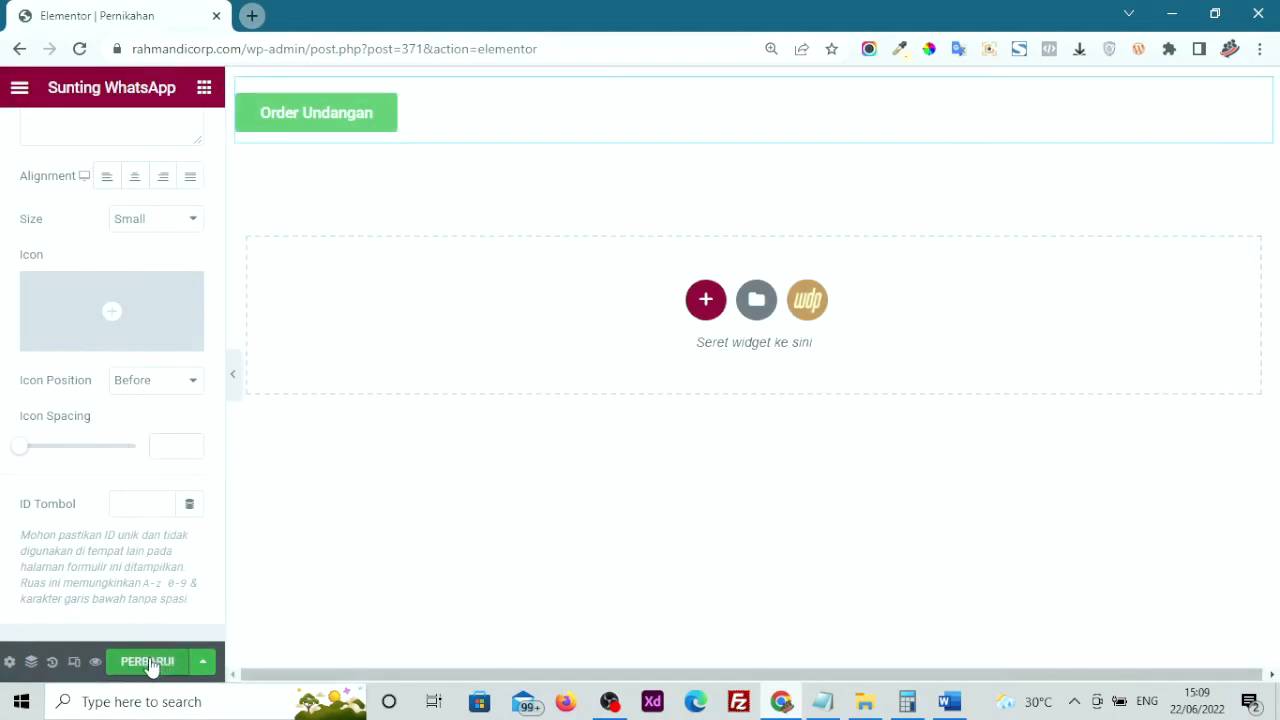
Save with PERBARUI, preview the Order Undangan button, then close the preview
{"action": "left_click", "coordinate": [137, 664]}
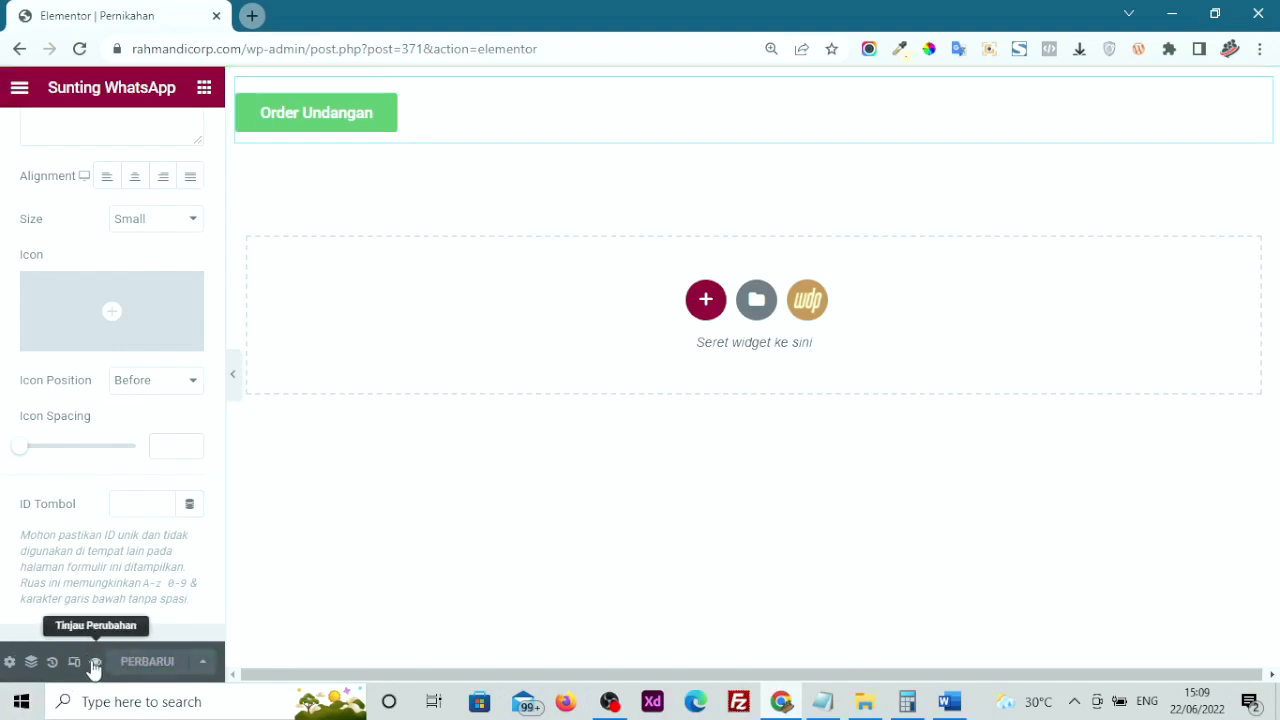
{"action": "left_click", "coordinate": [92, 664]}
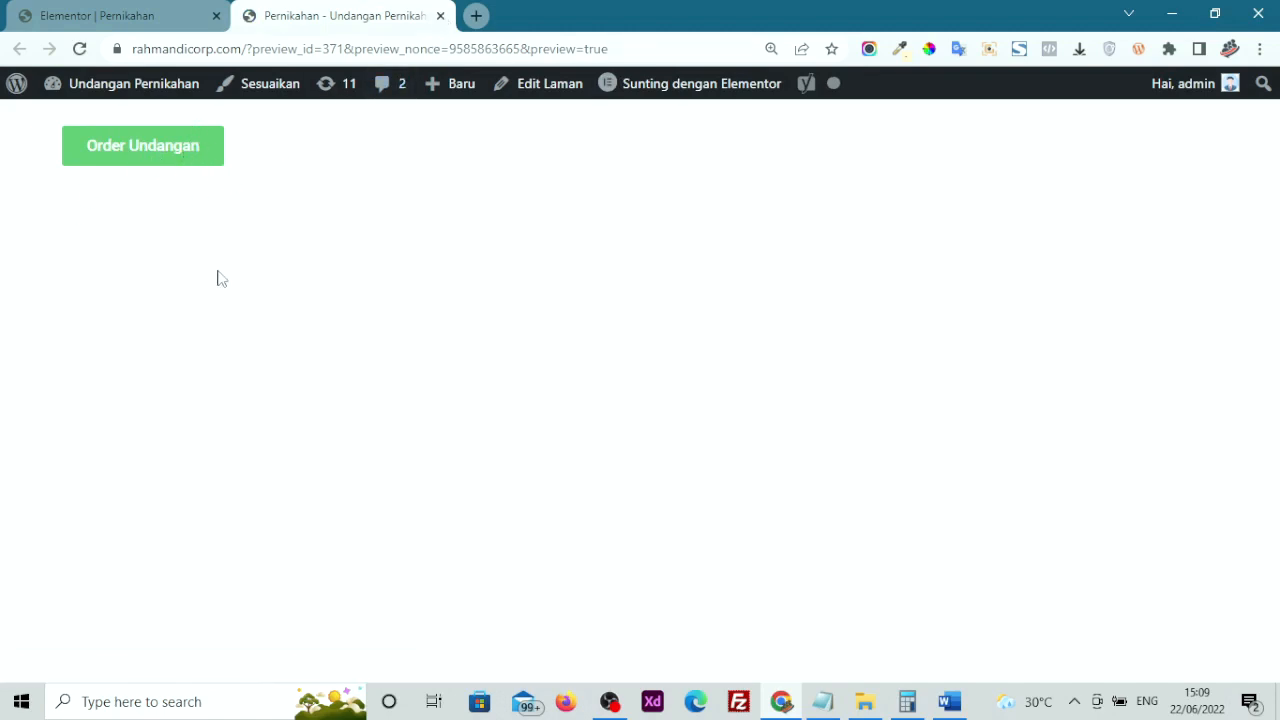
{"action": "left_click", "coordinate": [440, 16]}
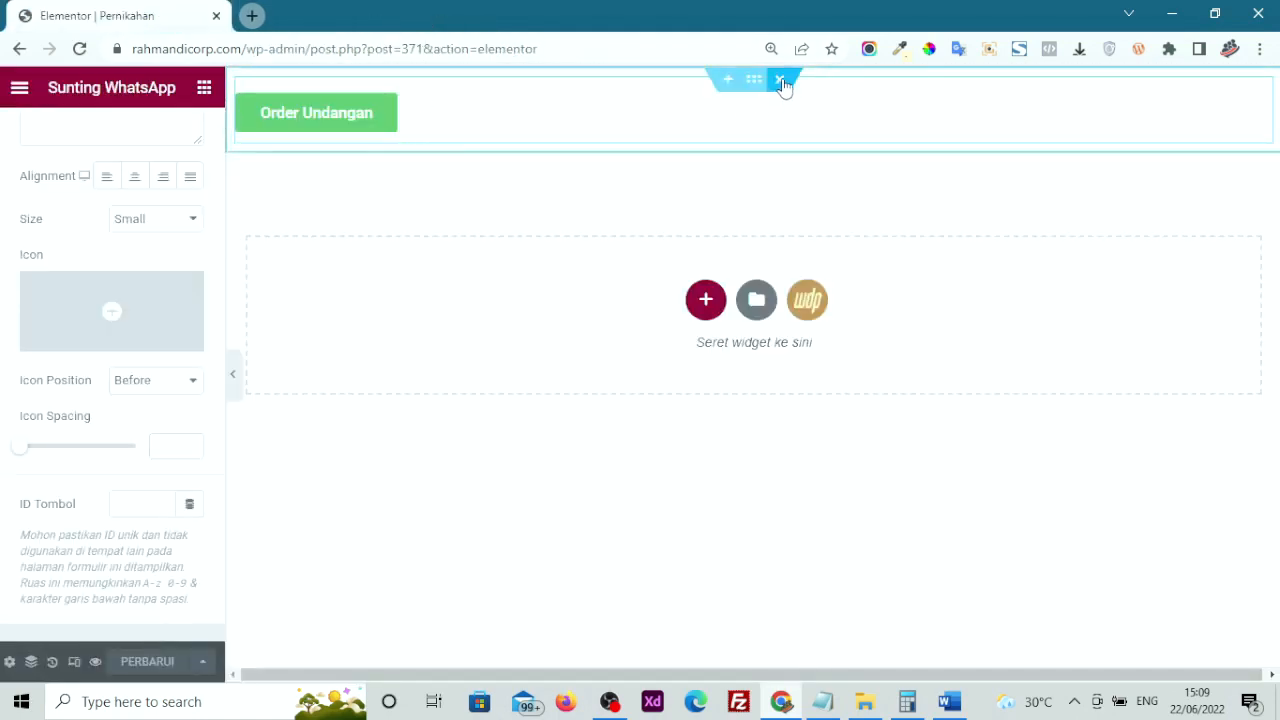
Delete the Order Undangan section, save the page, and return to the WeddingPress widget list
{"action": "left_click", "coordinate": [779, 88]}
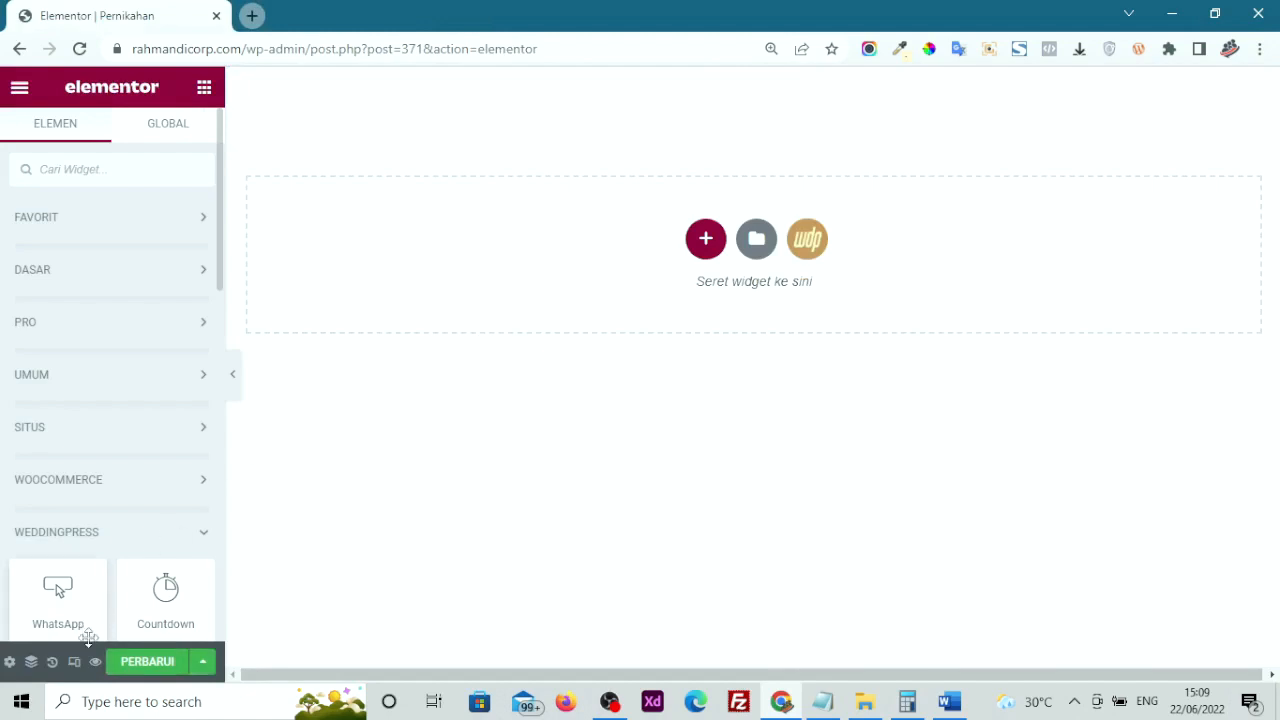
{"action": "left_click", "coordinate": [147, 662]}
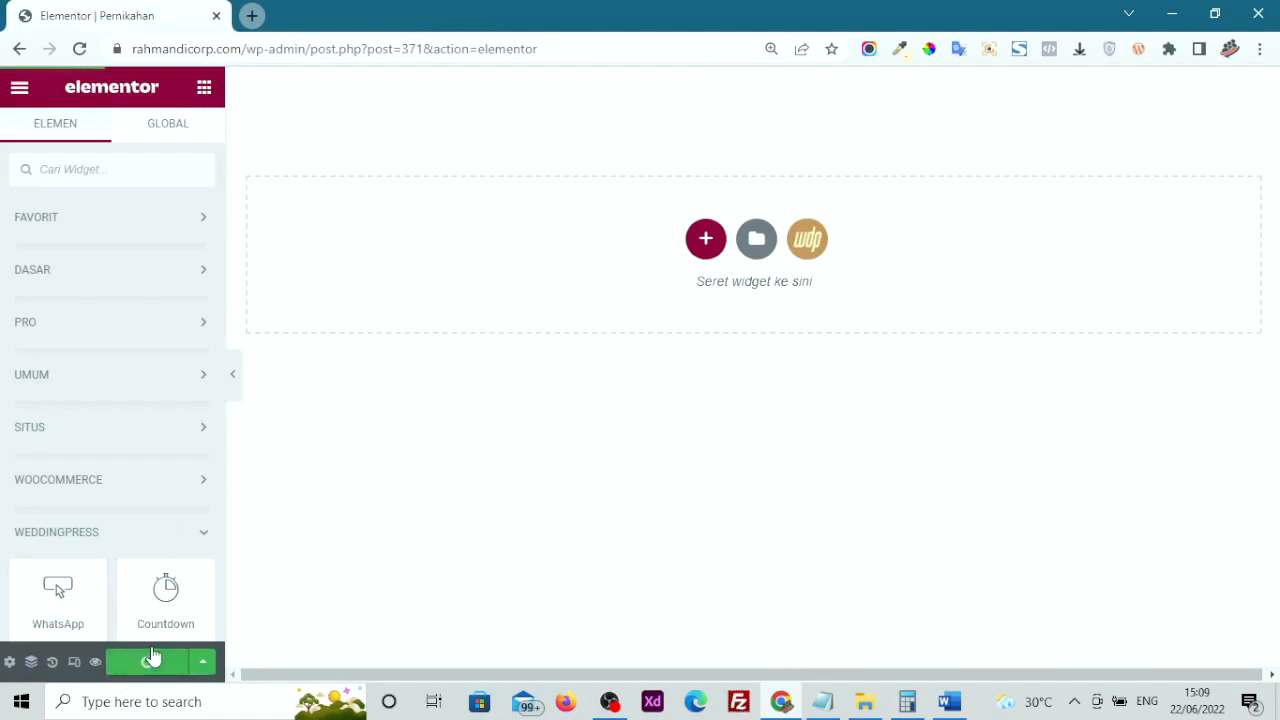
{"action": "scroll", "coordinate": [190, 425], "scroll_direction": "down", "scroll_amount": 2}
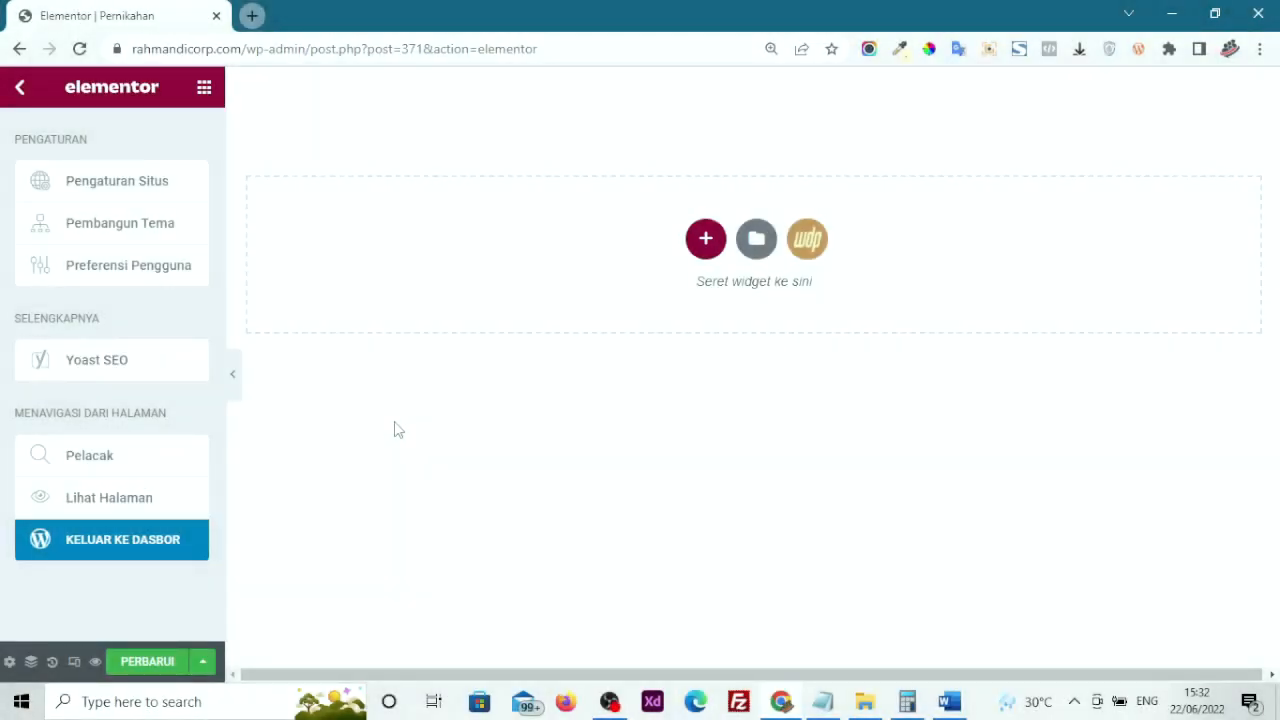
{"action": "left_click", "coordinate": [394, 422]}
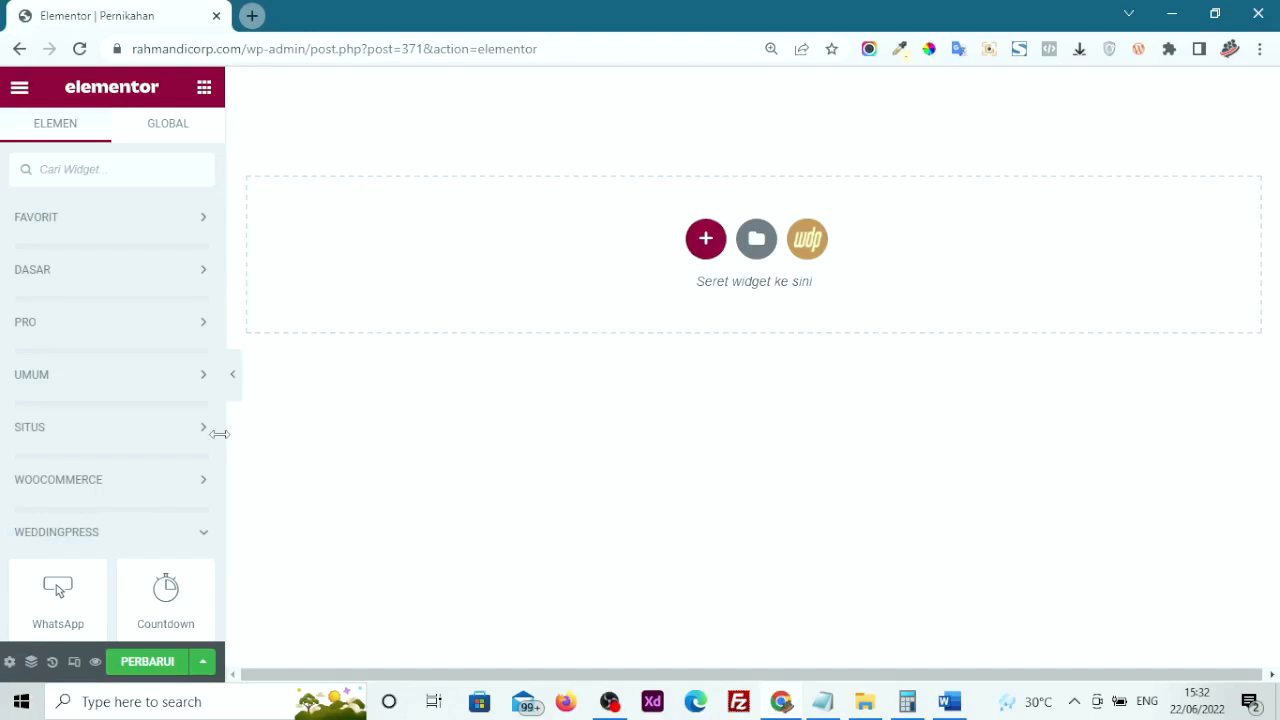
{"action": "scroll", "coordinate": [58, 385], "scroll_direction": "down", "scroll_amount": 2}
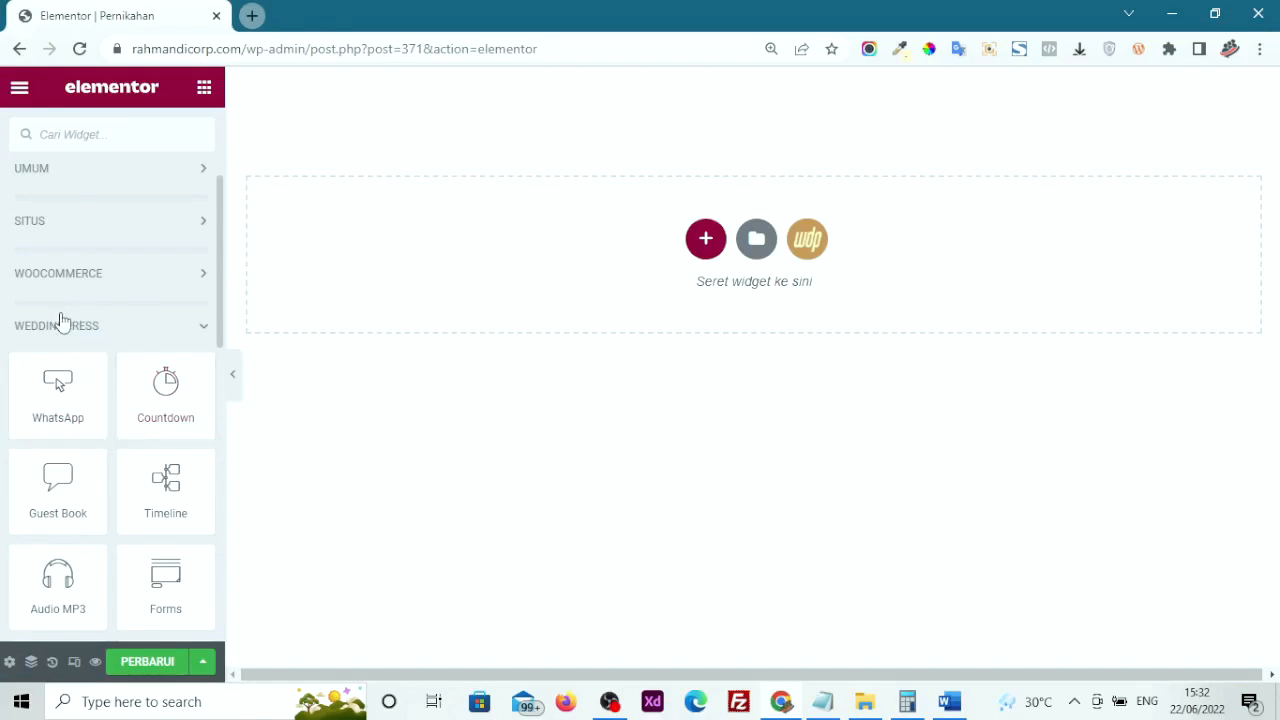
Place a WeddingPress Countdown widget at the page top and open its target date picker
{"action": "left_click_drag", "start_coordinate": [153, 413], "coordinate": [415, 286]}
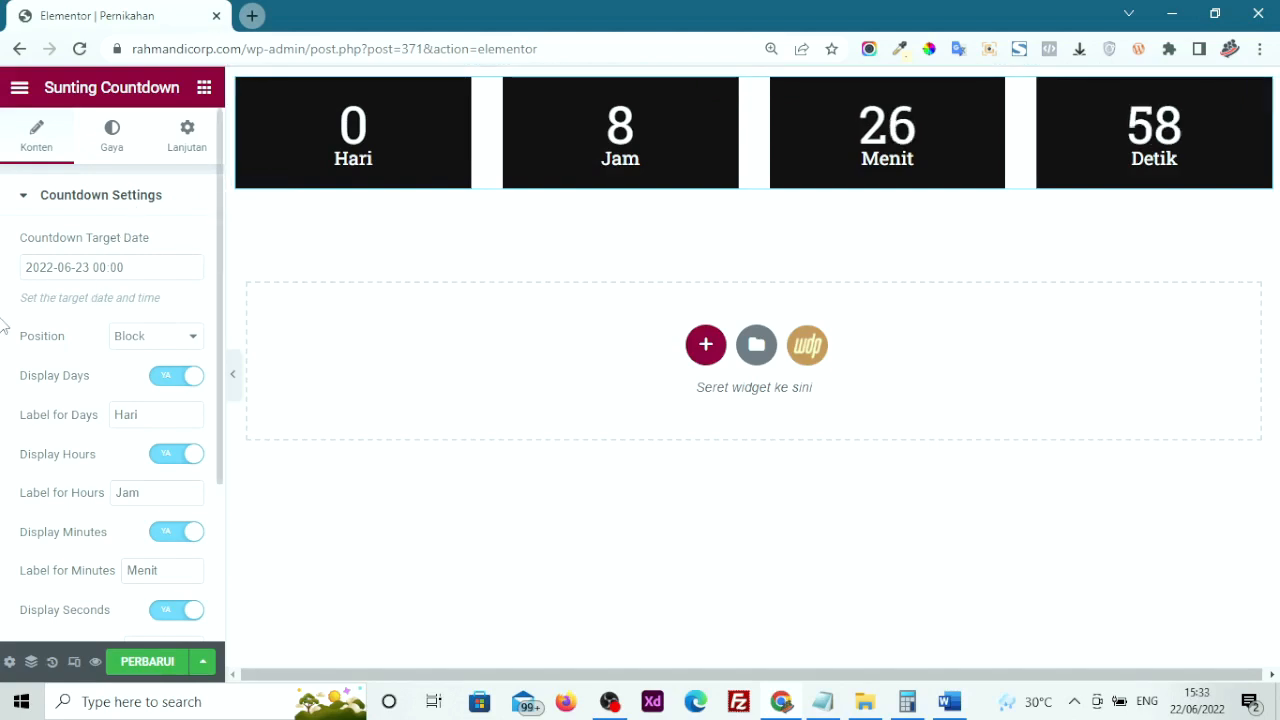
{"action": "left_click", "coordinate": [57, 272]}
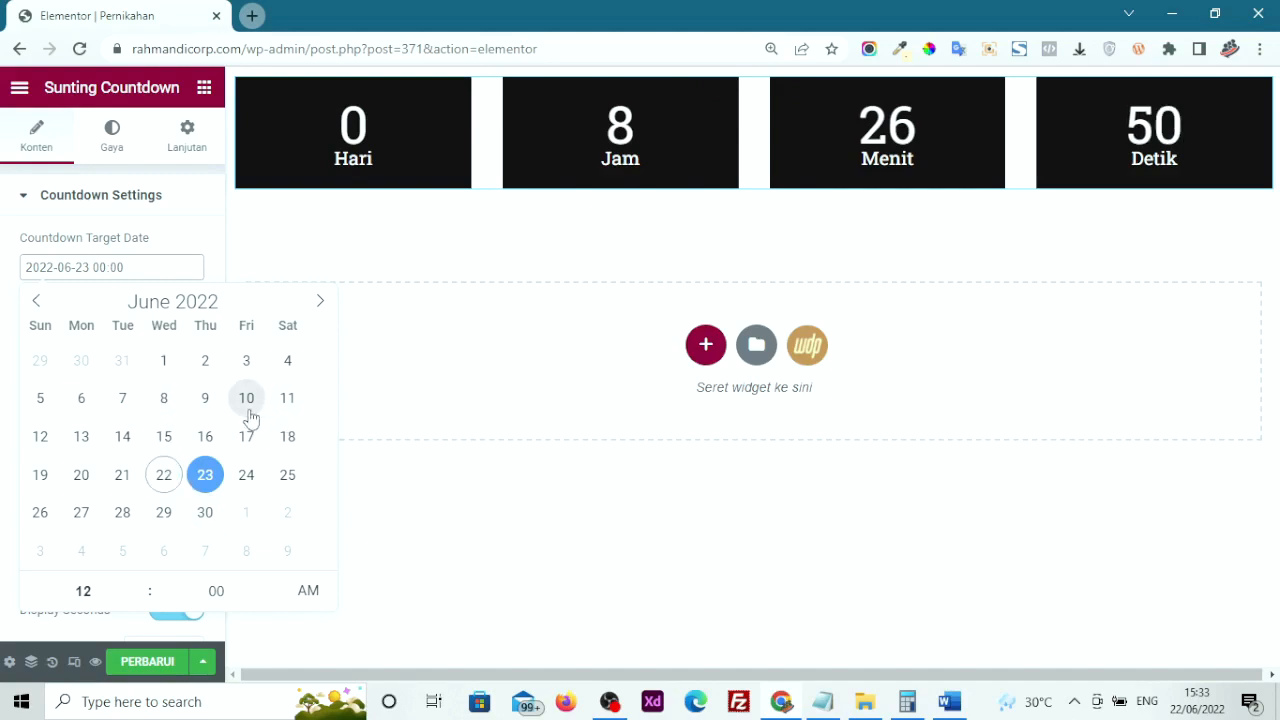
Set the countdown target date to 25 August 2022
{"action": "left_click", "coordinate": [320, 304]}
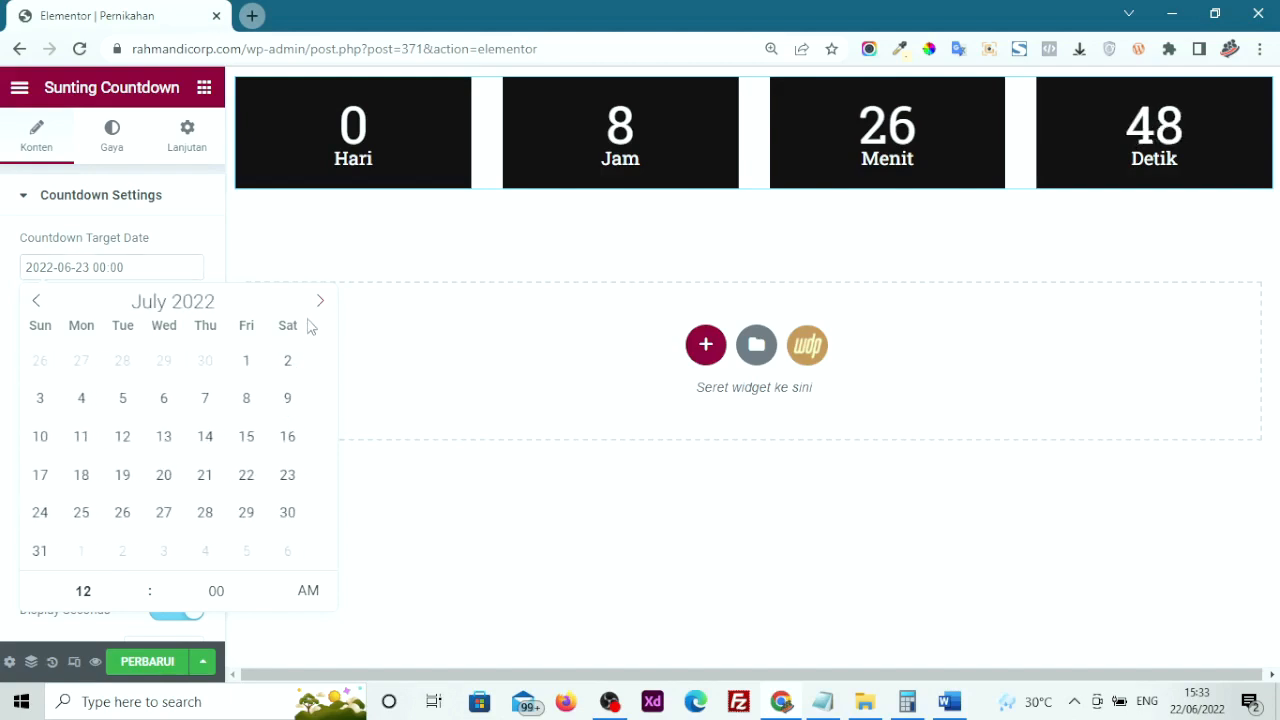
{"action": "left_click", "coordinate": [318, 304]}
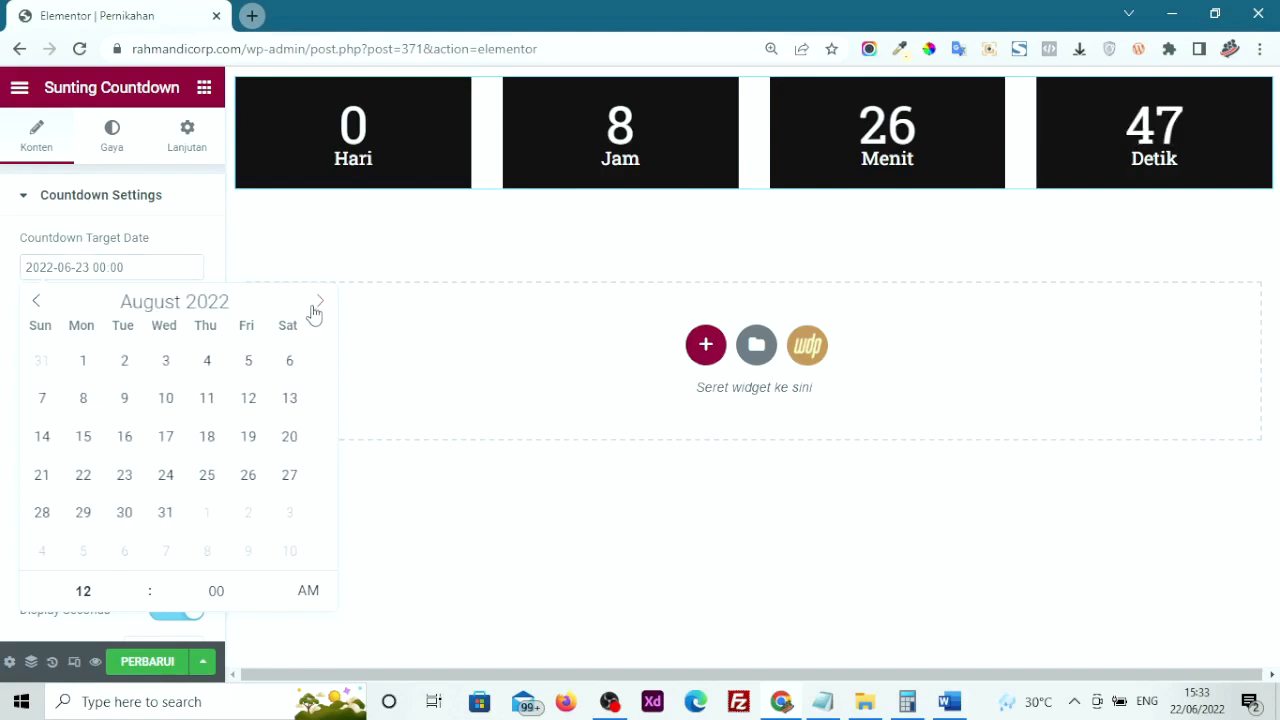
{"action": "left_click", "coordinate": [205, 476]}
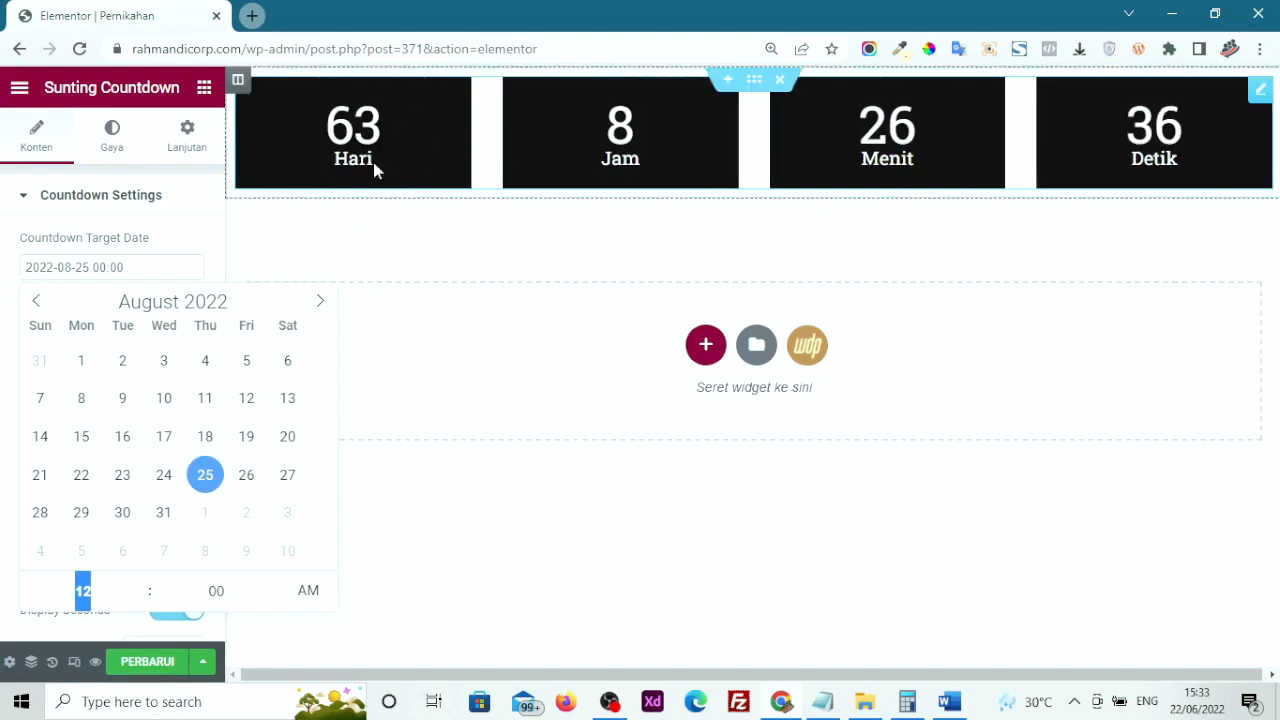
{"action": "left_click", "coordinate": [13, 318]}
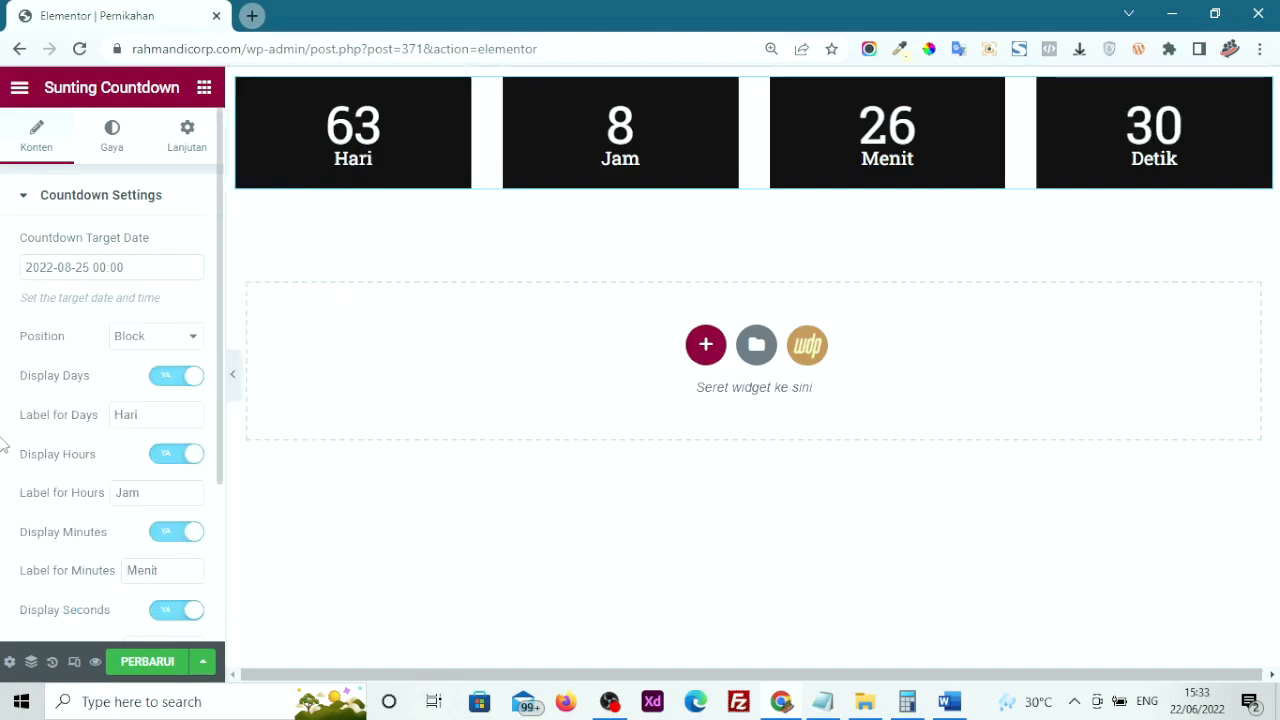
Try the Inline label position, then return the labels to Block under the numbers
{"action": "left_click", "coordinate": [151, 340]}
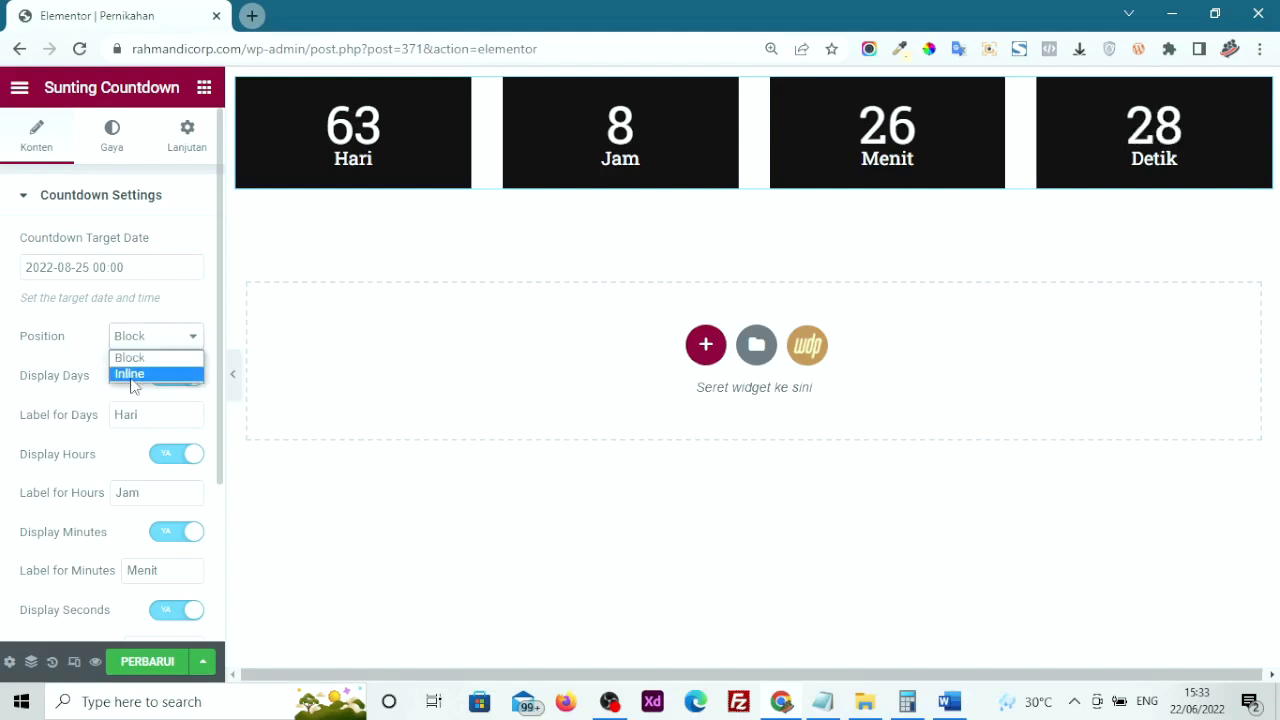
{"action": "left_click", "coordinate": [127, 372]}
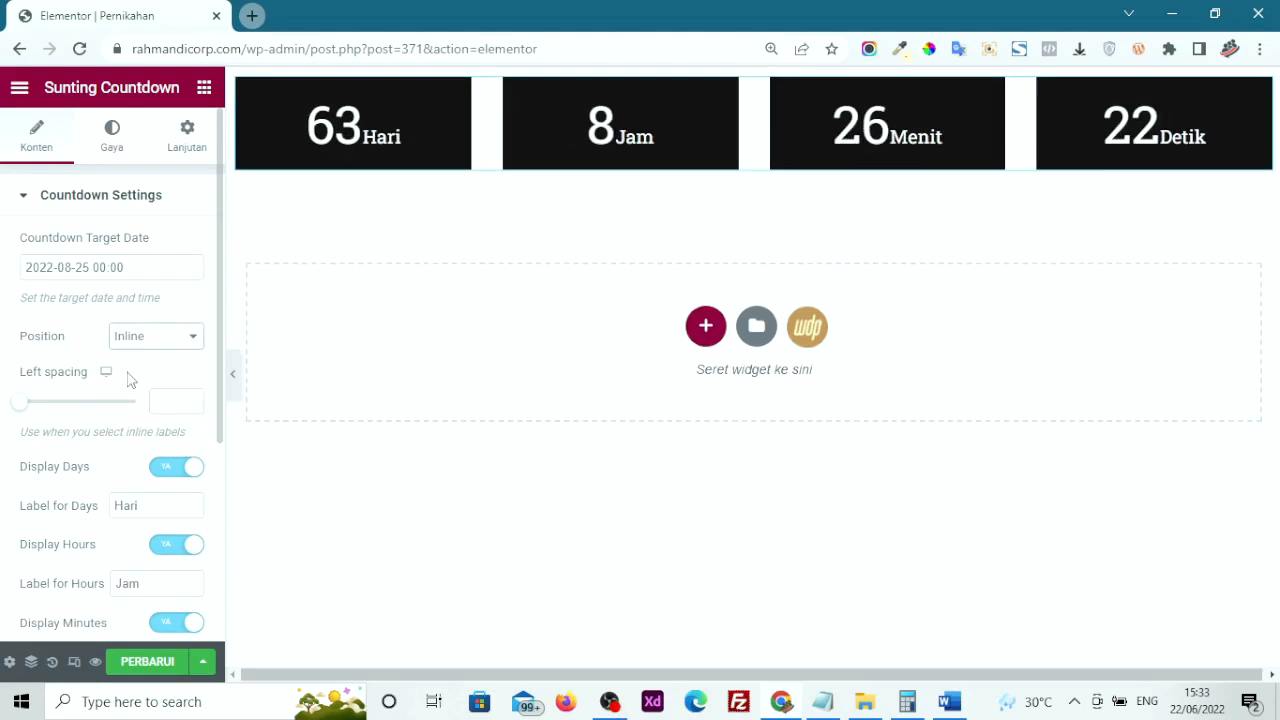
{"action": "left_click", "coordinate": [121, 341]}
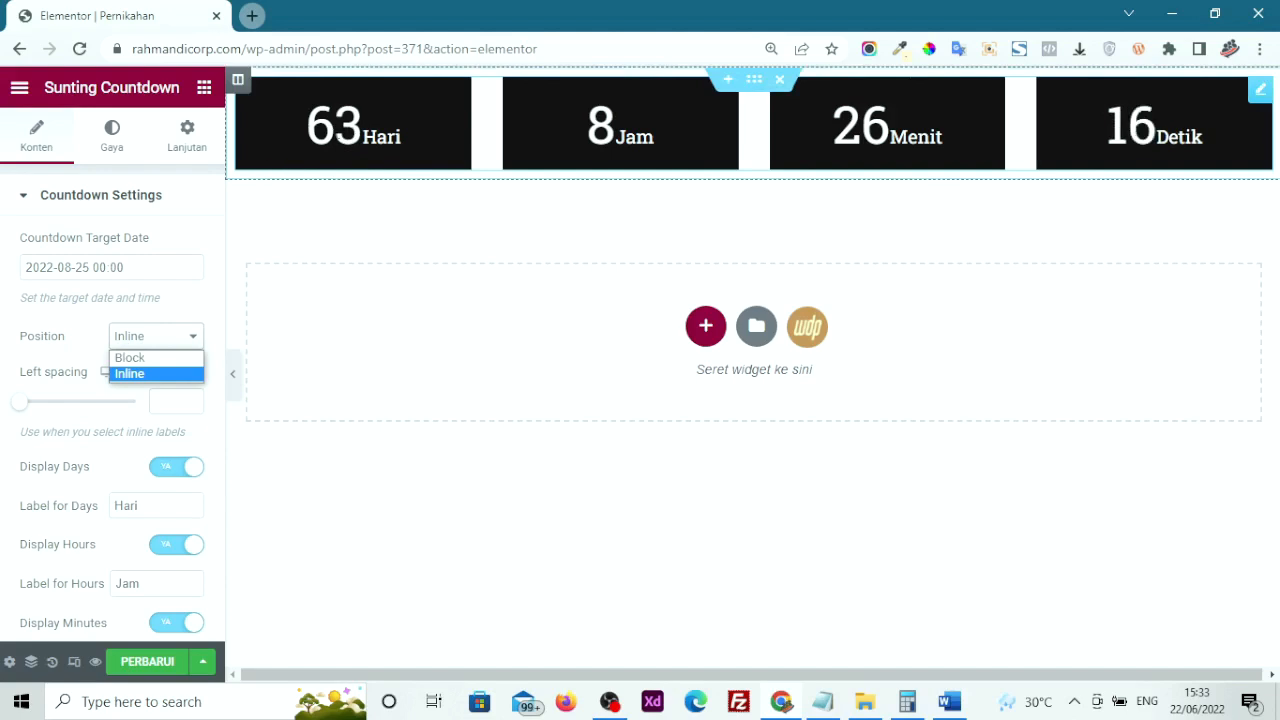
{"action": "left_click", "coordinate": [155, 358]}
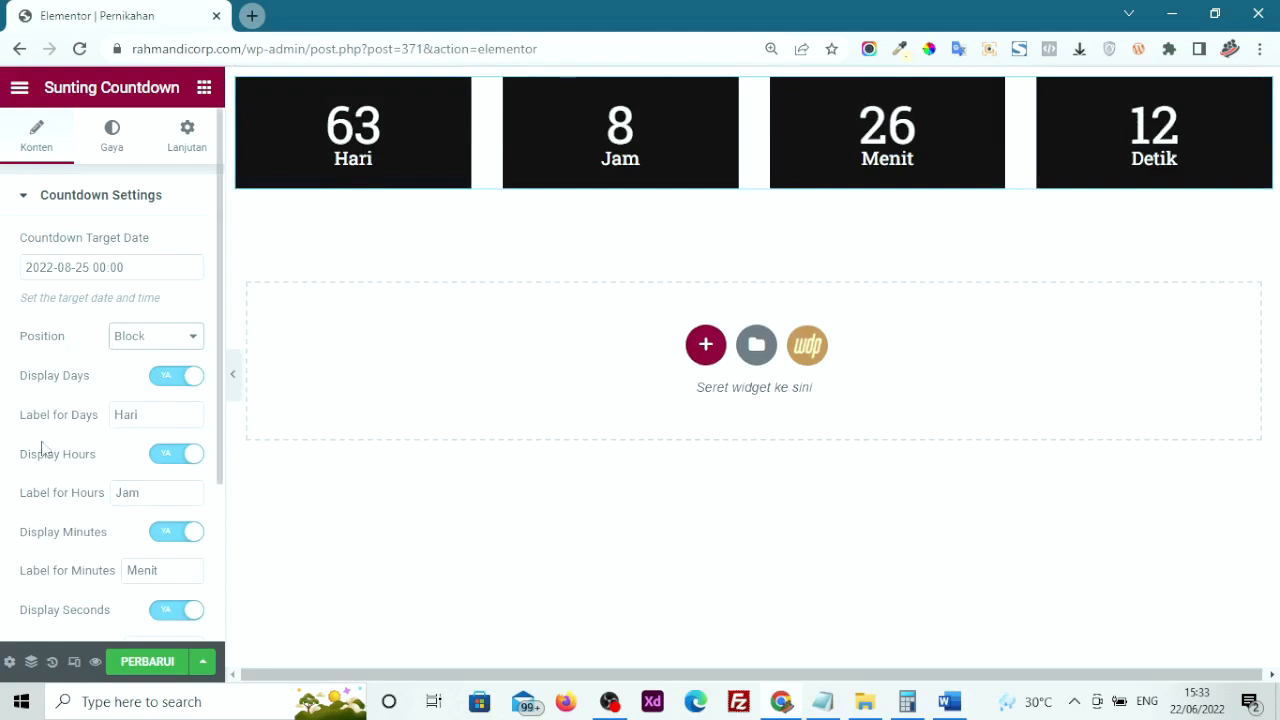
{"action": "scroll", "coordinate": [86, 491], "scroll_direction": "down", "scroll_amount": 1}
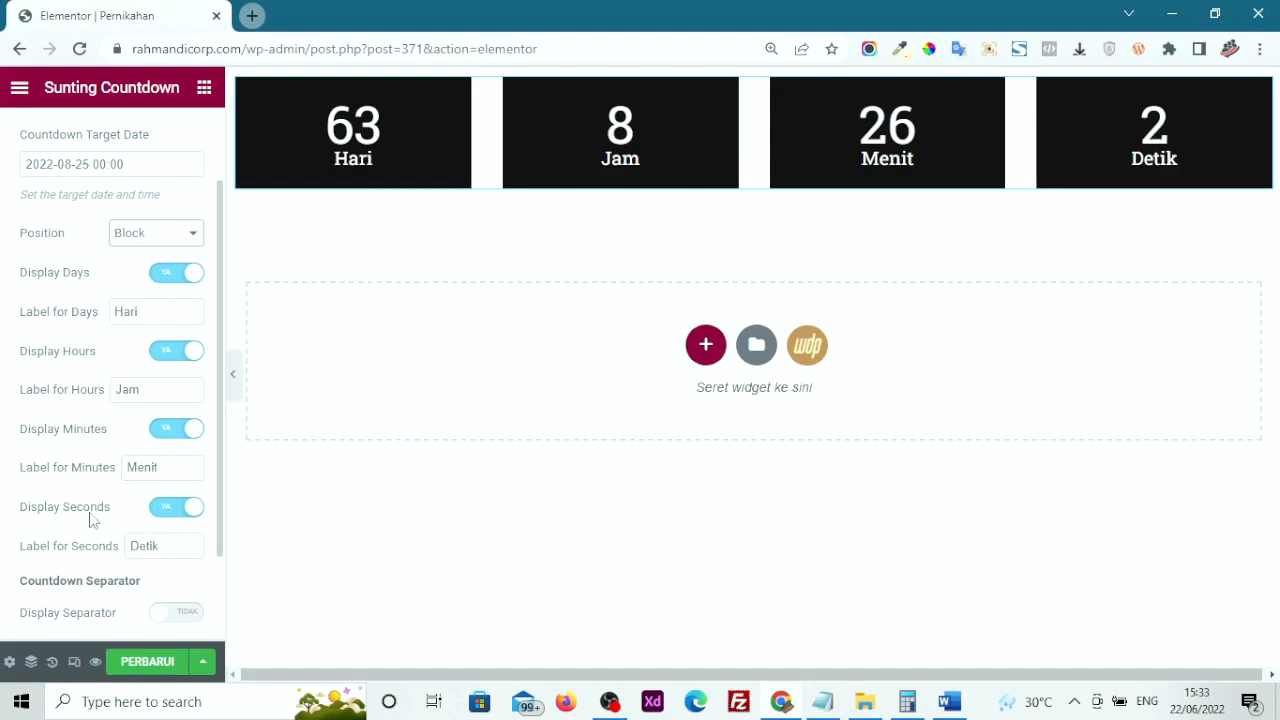
{"action": "scroll", "coordinate": [60, 520], "scroll_direction": "down", "scroll_amount": 2}
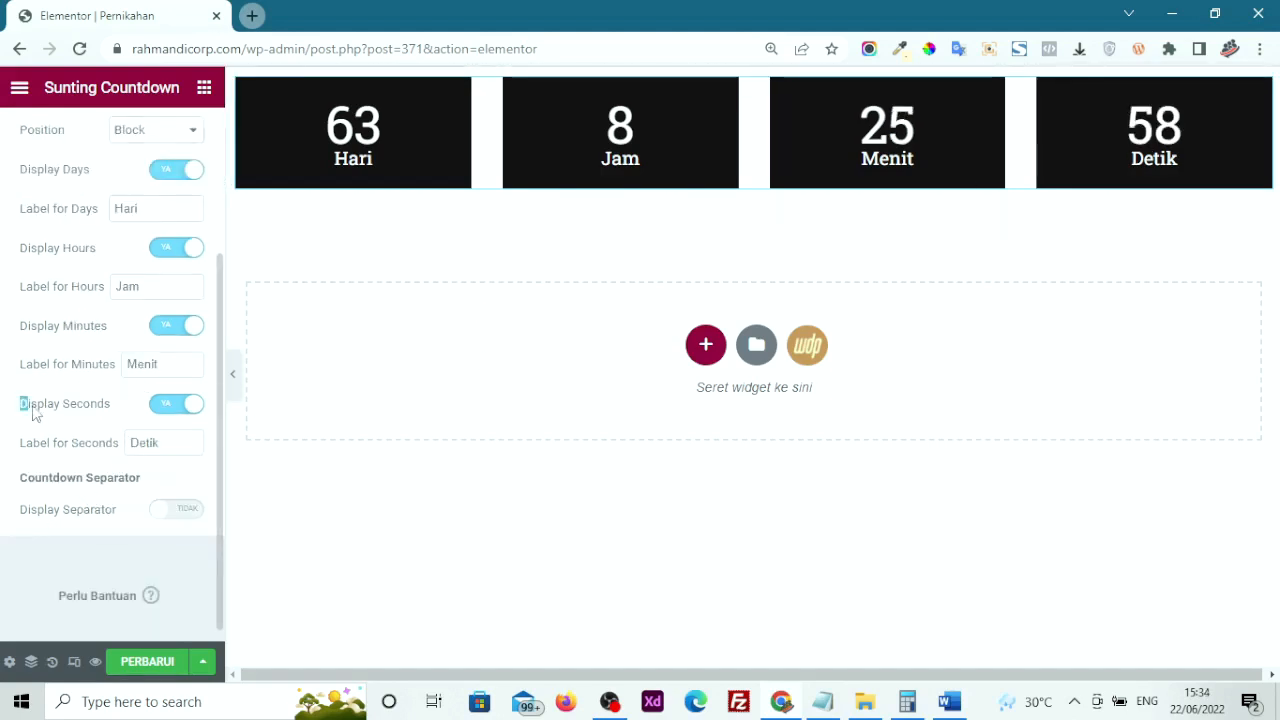
Turn Display Seconds off, then check the Menit, Jam and Hari labels
{"action": "left_click_drag", "start_coordinate": [25, 414], "coordinate": [123, 423]}
{"action": "left_click", "coordinate": [166, 405]}
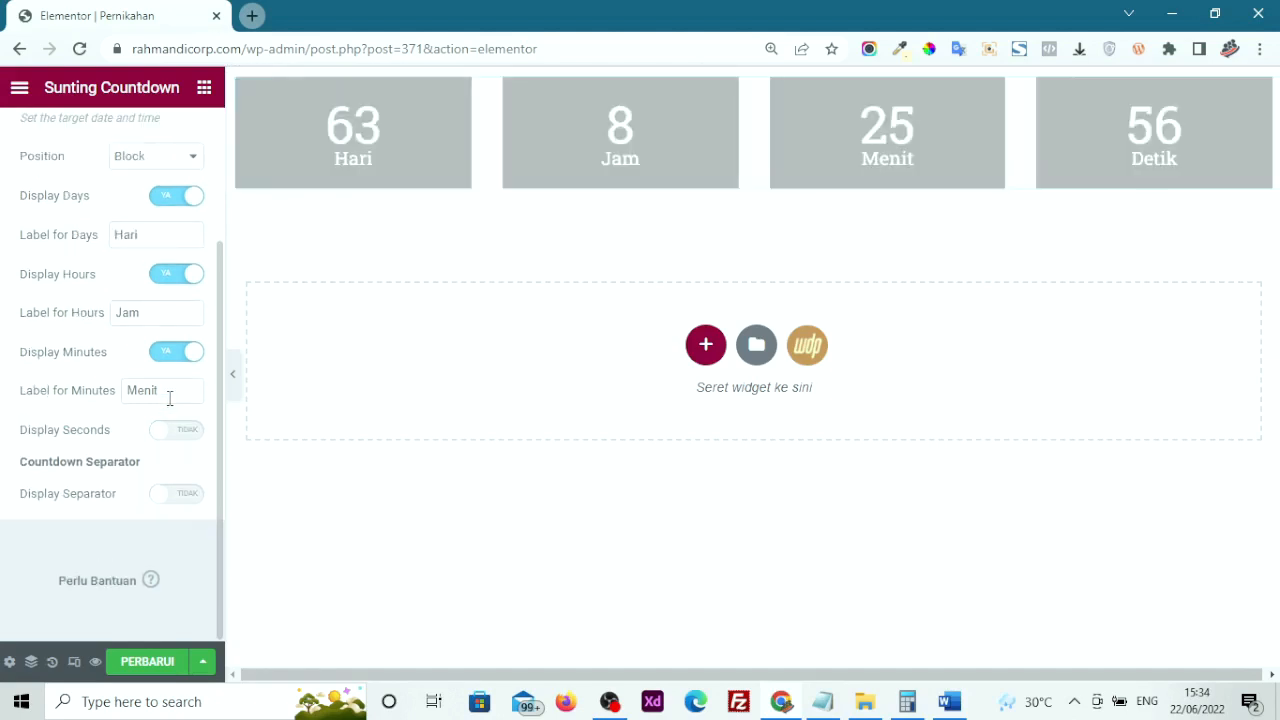
{"action": "double_click", "coordinate": [169, 398]}
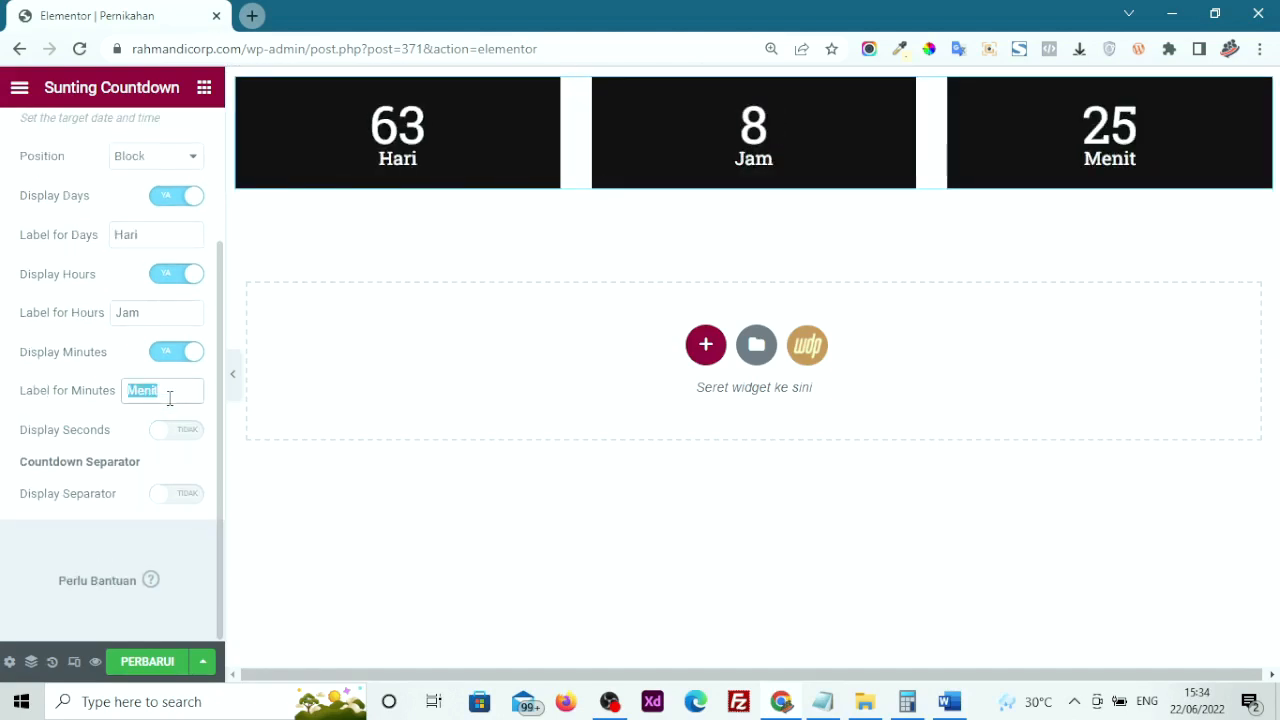
{"action": "left_click", "coordinate": [172, 394]}
{"action": "double_click", "coordinate": [165, 312]}
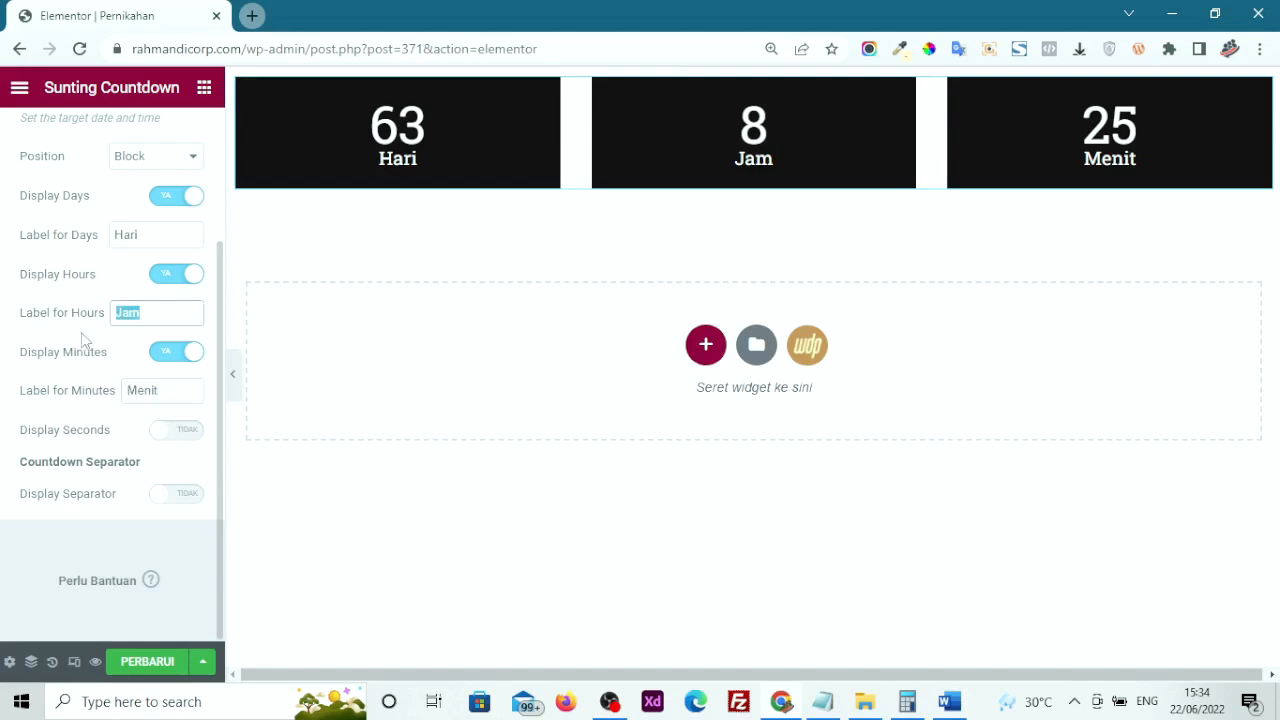
{"action": "double_click", "coordinate": [140, 235]}
{"action": "scroll", "coordinate": [103, 243], "scroll_direction": "up", "scroll_amount": 1}
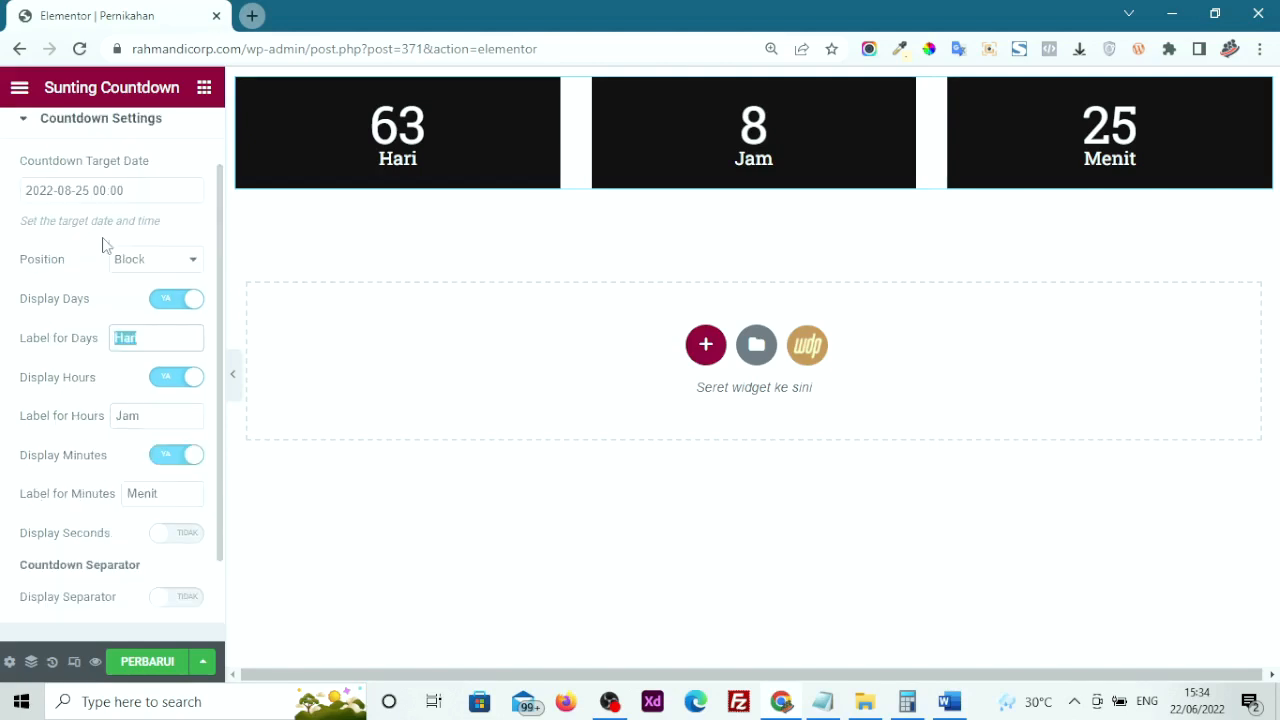
{"action": "scroll", "coordinate": [135, 410], "scroll_direction": "down", "scroll_amount": 2}
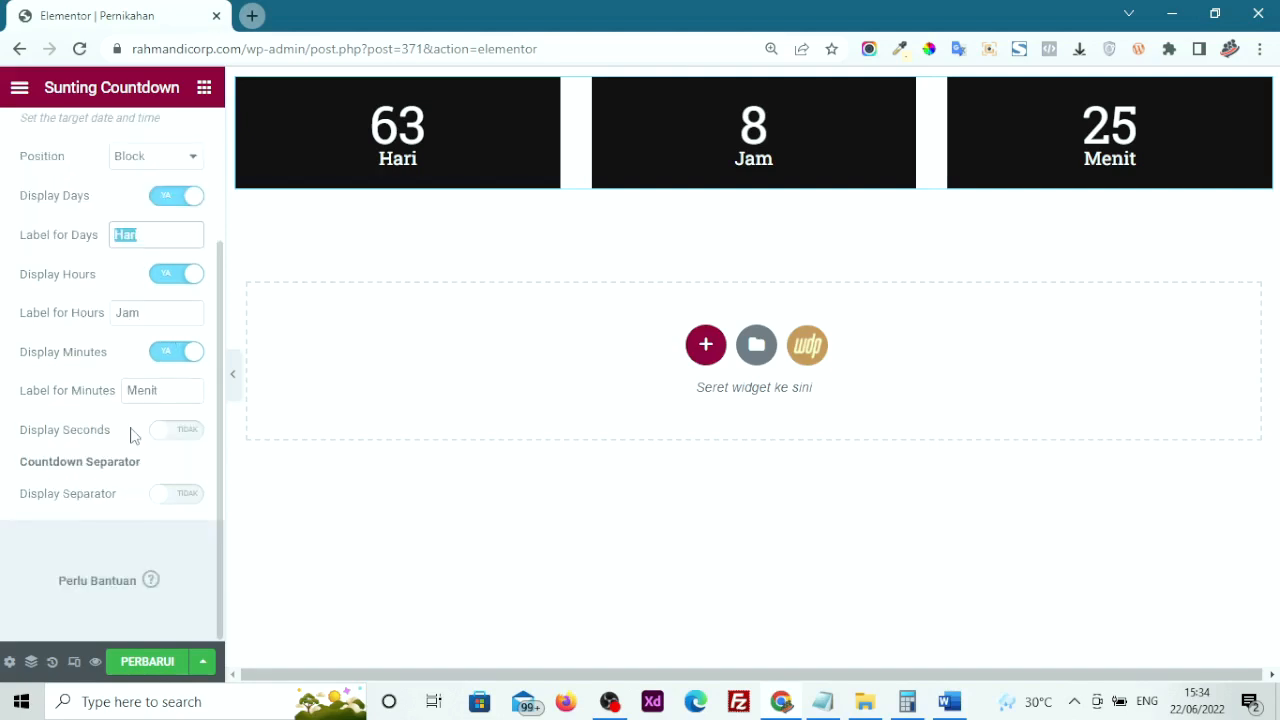
{"action": "scroll", "coordinate": [106, 457], "scroll_direction": "up", "scroll_amount": 3}
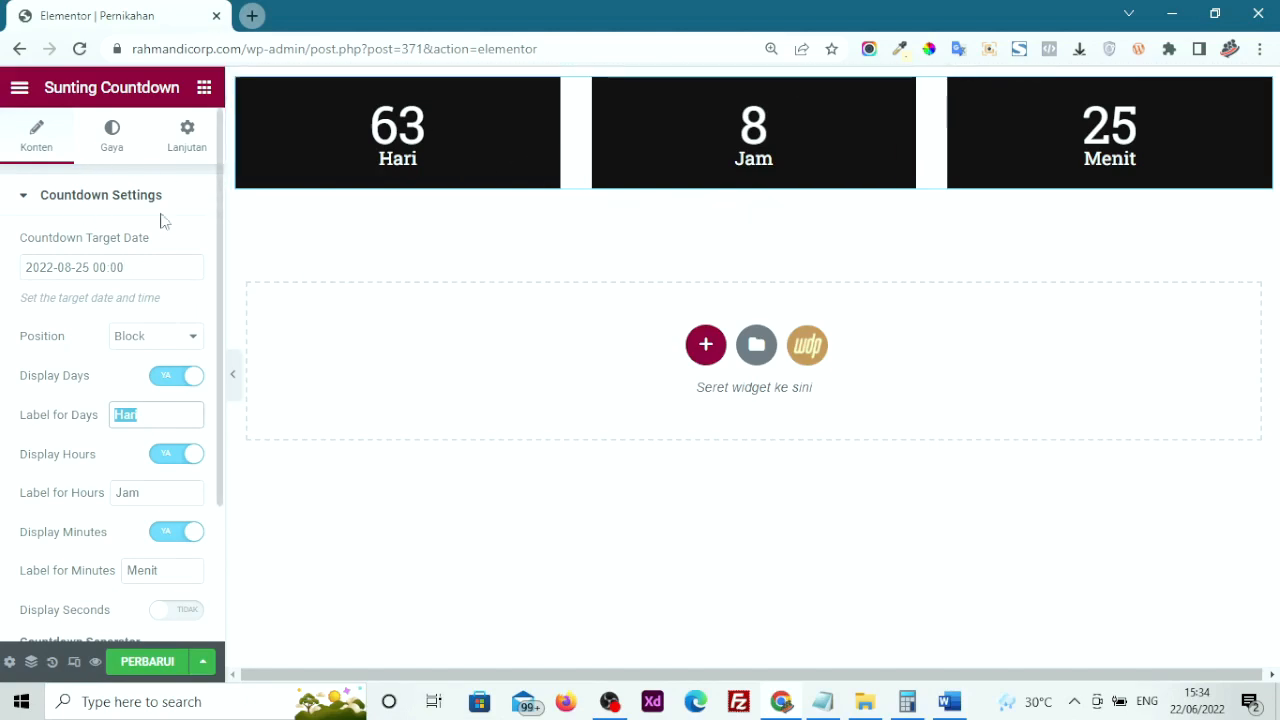
Check the countdown's Gaya and Konten settings, then bring up the Elementor widget list
{"action": "left_click", "coordinate": [109, 149]}
{"action": "left_click", "coordinate": [109, 149]}
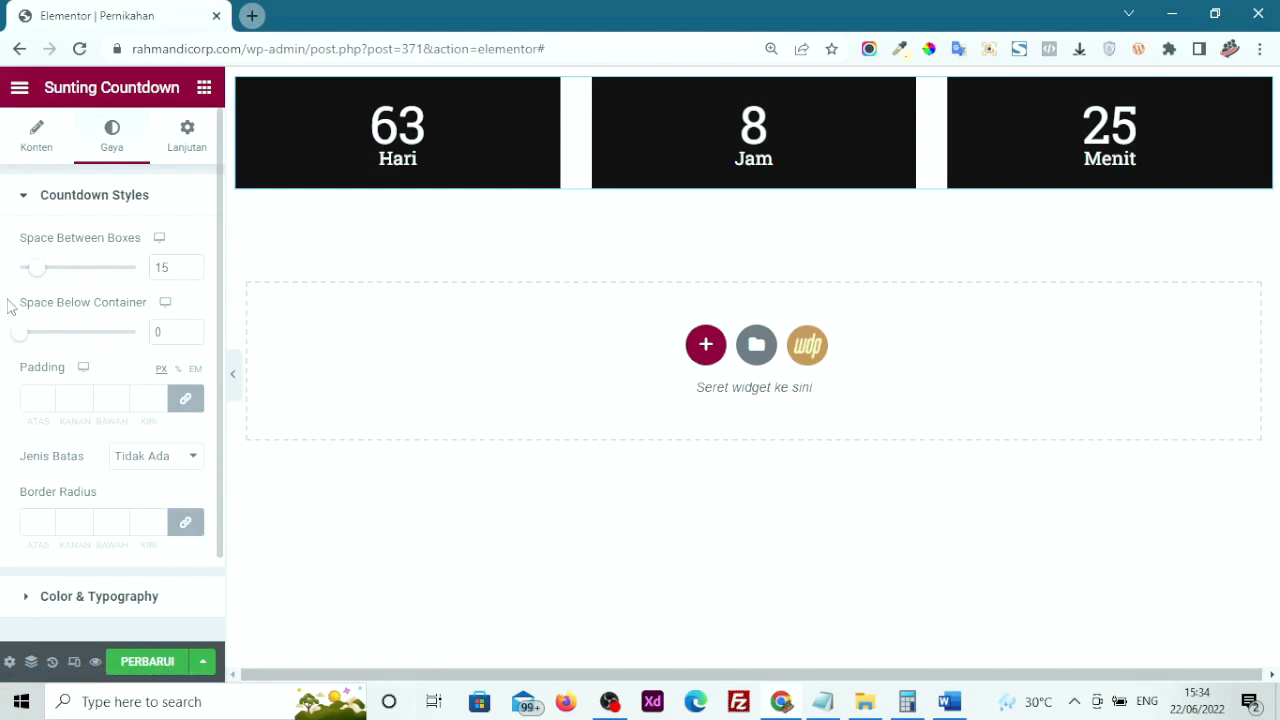
{"action": "left_click", "coordinate": [36, 144]}
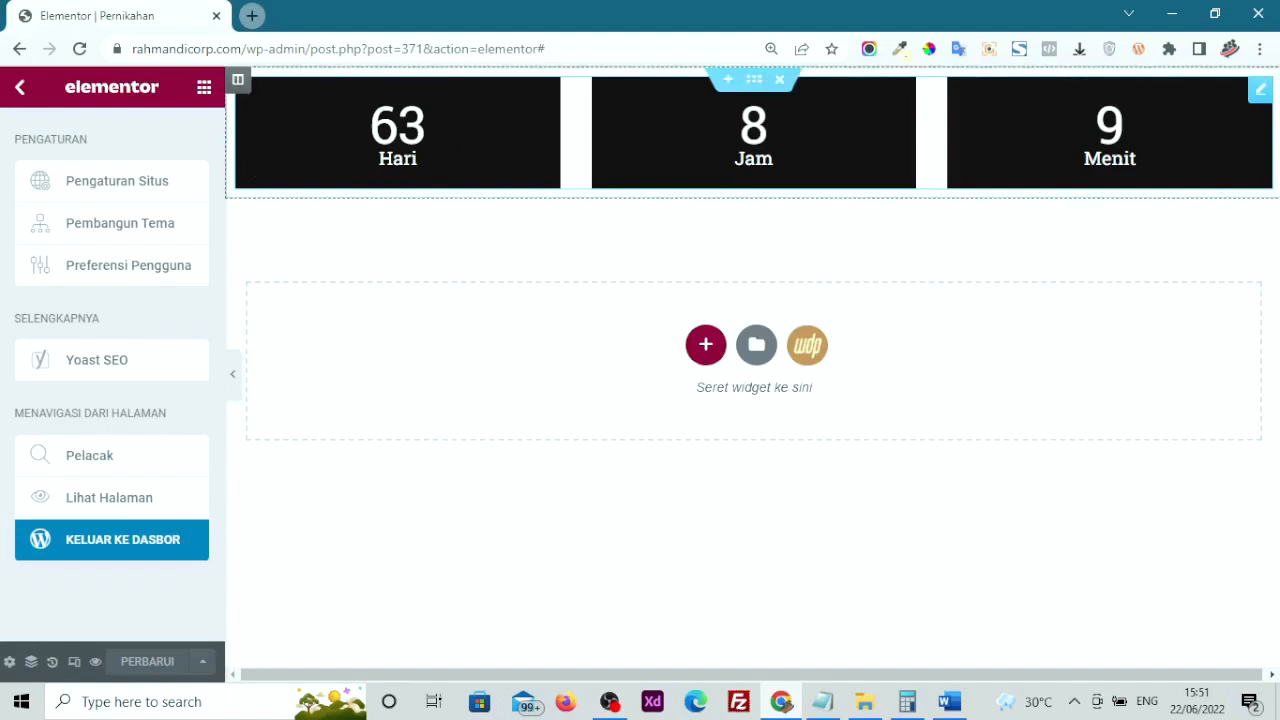
{"action": "left_click", "coordinate": [437, 124]}
{"action": "scroll", "coordinate": [47, 515], "scroll_direction": "down", "scroll_amount": 3}
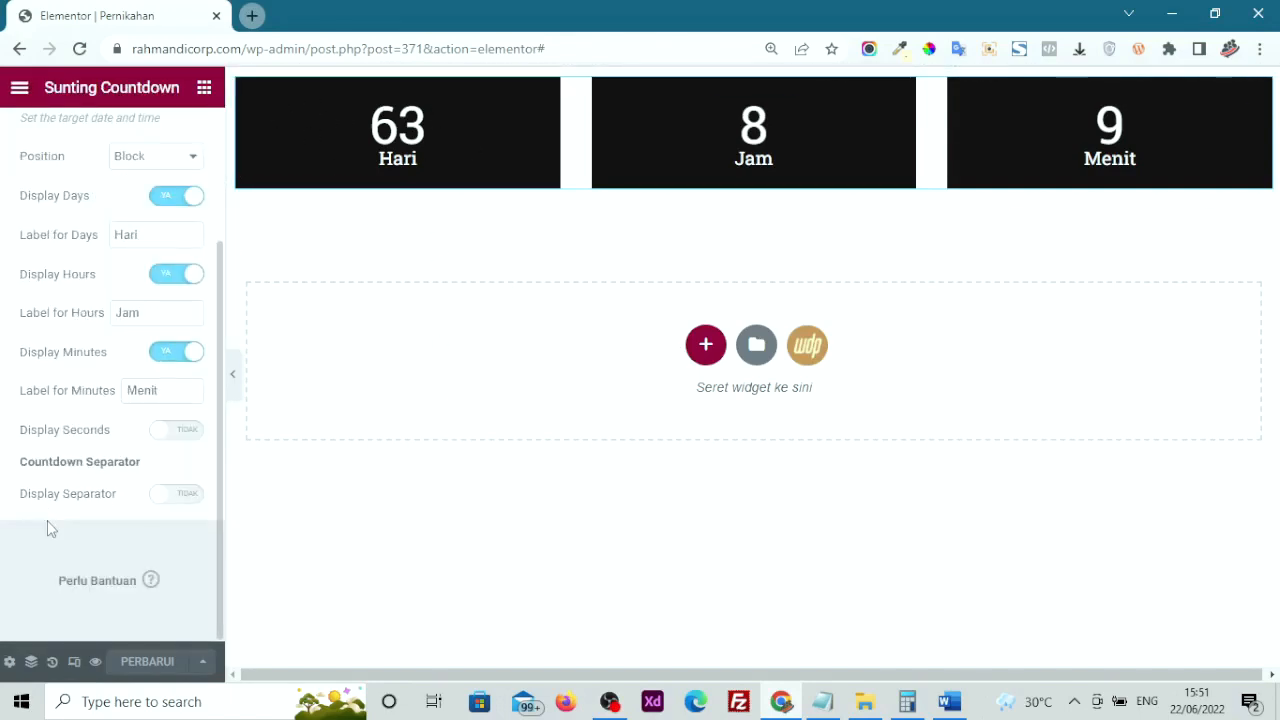
{"action": "scroll", "coordinate": [48, 522], "scroll_direction": "up", "scroll_amount": 2}
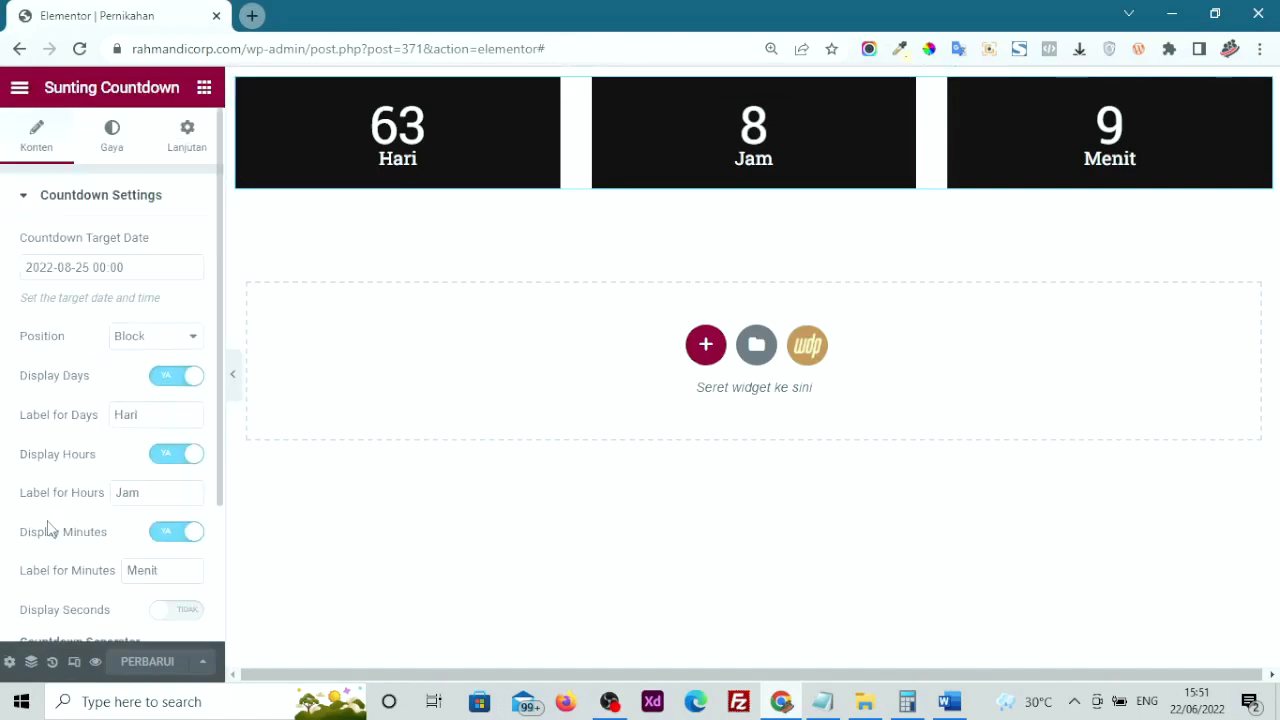
{"action": "left_click", "coordinate": [206, 92]}
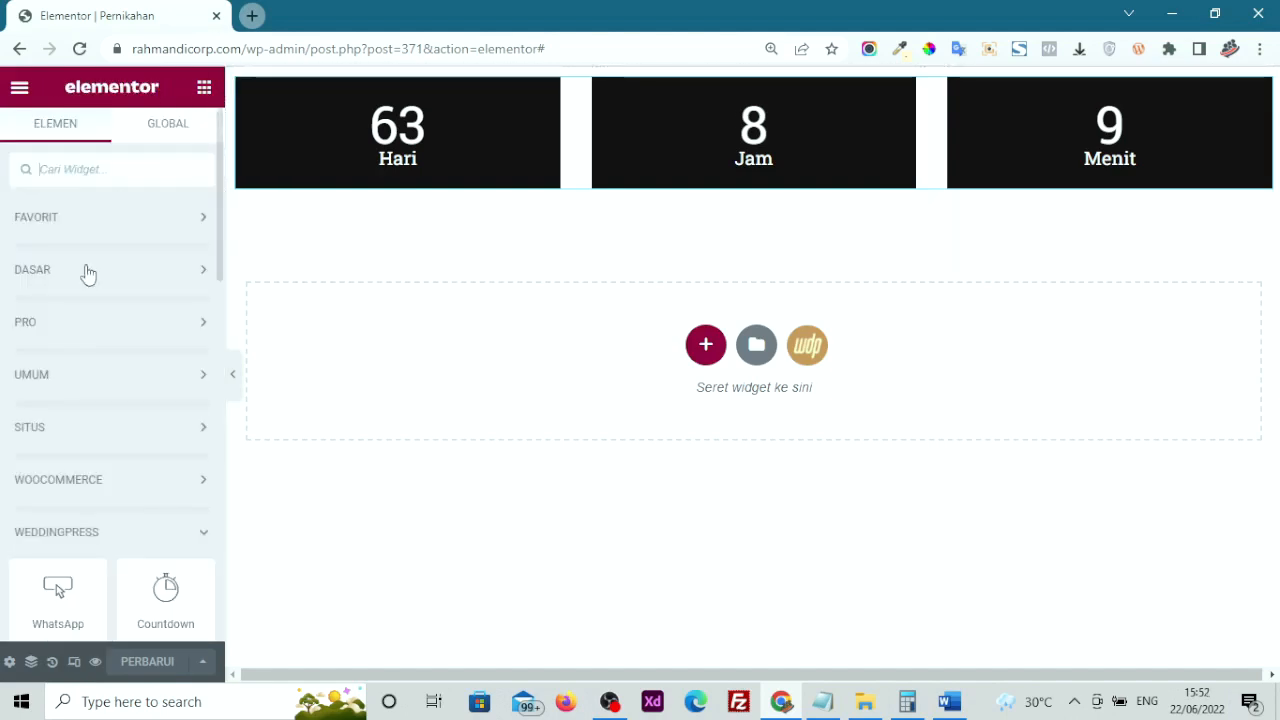
{"action": "scroll", "coordinate": [60, 480], "scroll_direction": "down", "scroll_amount": 2}
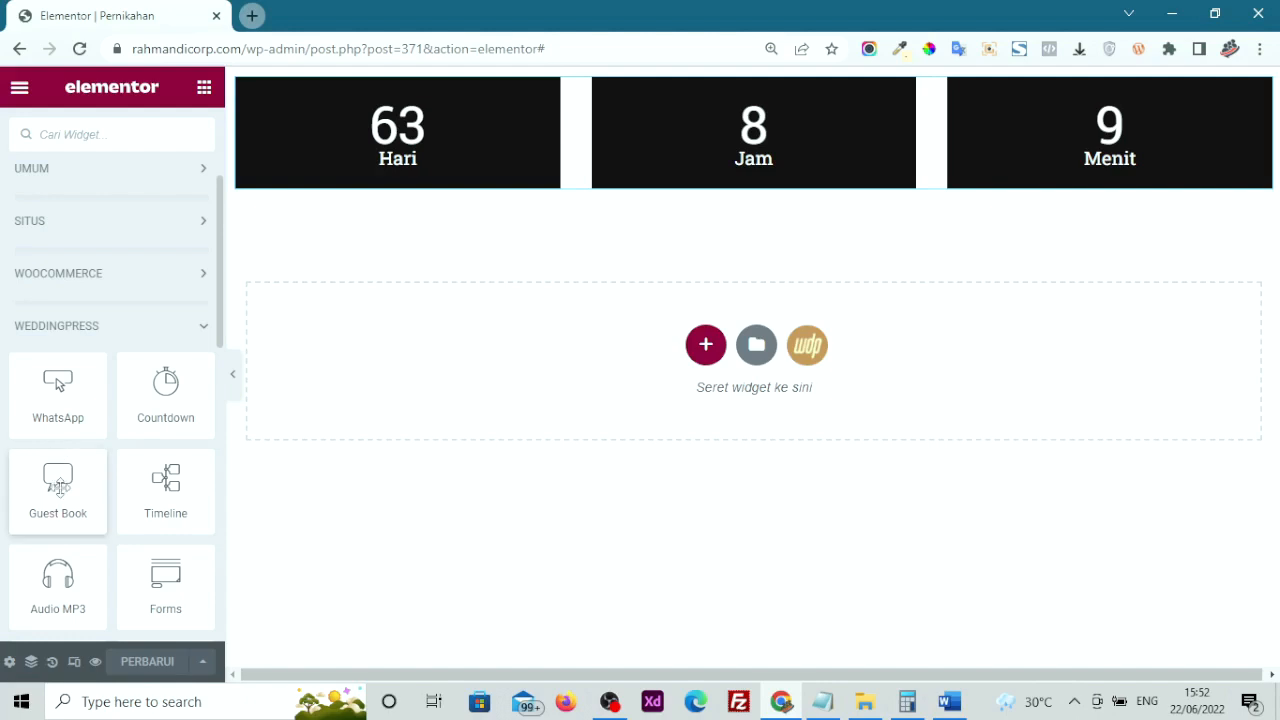
{"action": "scroll", "coordinate": [62, 500], "scroll_direction": "down", "scroll_amount": 2}
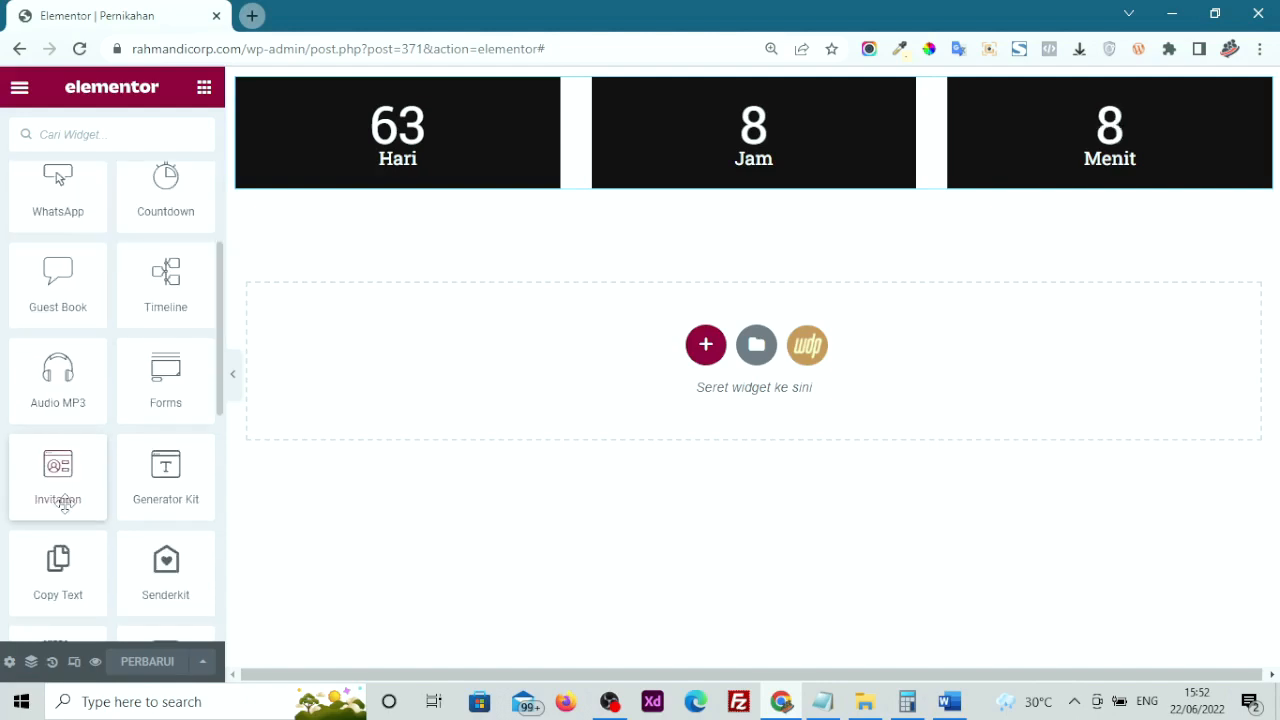
{"action": "scroll", "coordinate": [64, 505], "scroll_direction": "down", "scroll_amount": 1}
{"action": "scroll", "coordinate": [164, 565], "scroll_direction": "down", "scroll_amount": 1}
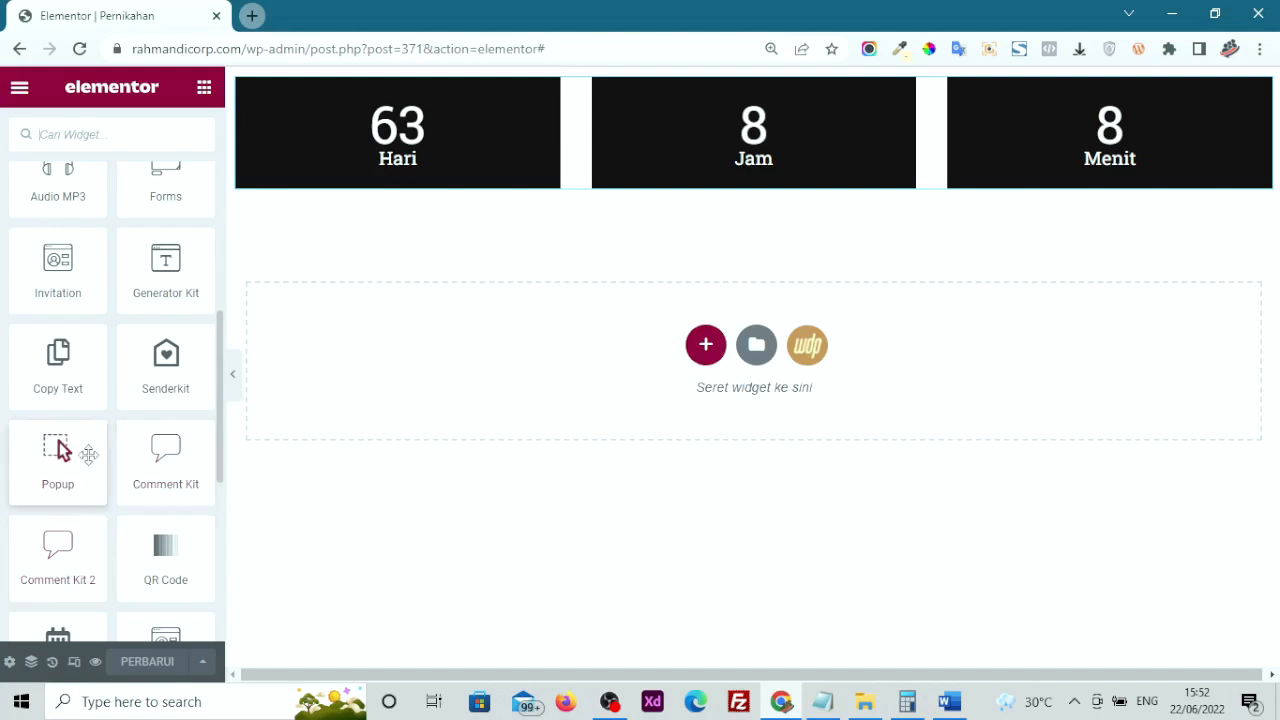
{"action": "scroll", "coordinate": [89, 455], "scroll_direction": "up", "scroll_amount": 2}
{"action": "scroll", "coordinate": [89, 455], "scroll_direction": "up", "scroll_amount": 1}
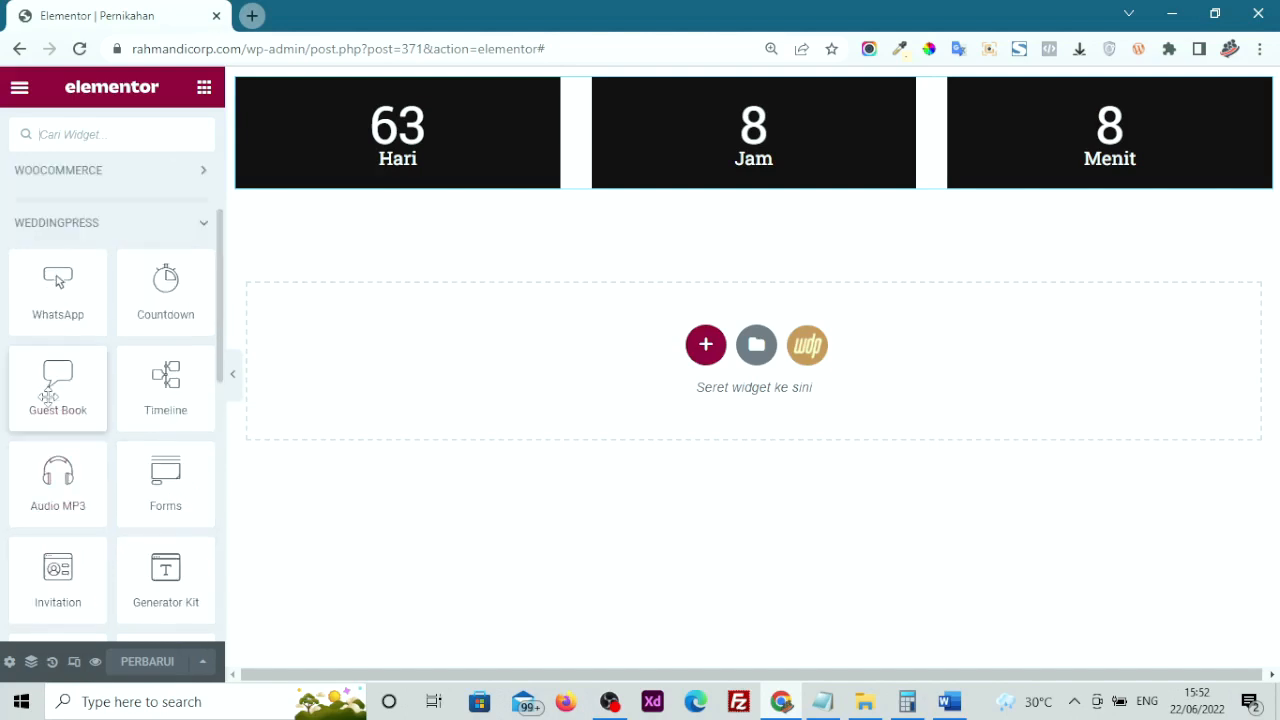
{"action": "left_click_drag", "start_coordinate": [57, 388], "coordinate": [407, 352]}
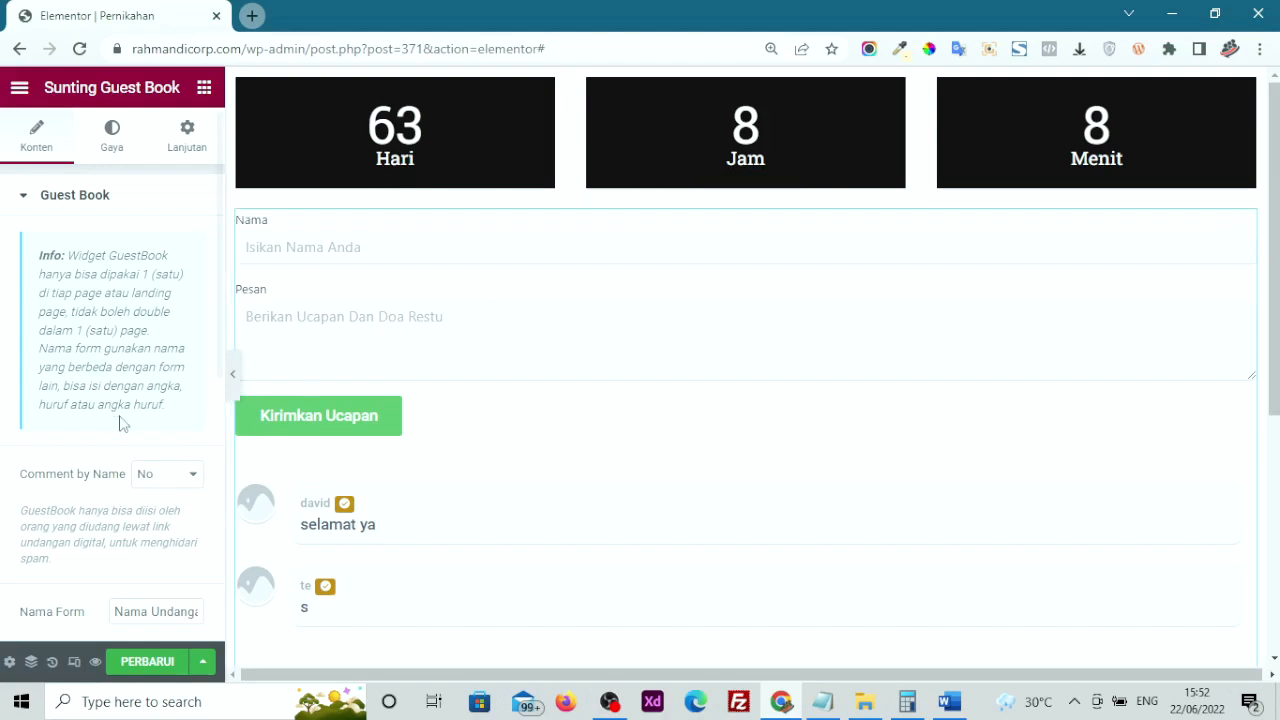
Set the Guest Book's Comment by Name option to Yes
{"action": "scroll", "coordinate": [106, 438], "scroll_direction": "down", "scroll_amount": 1}
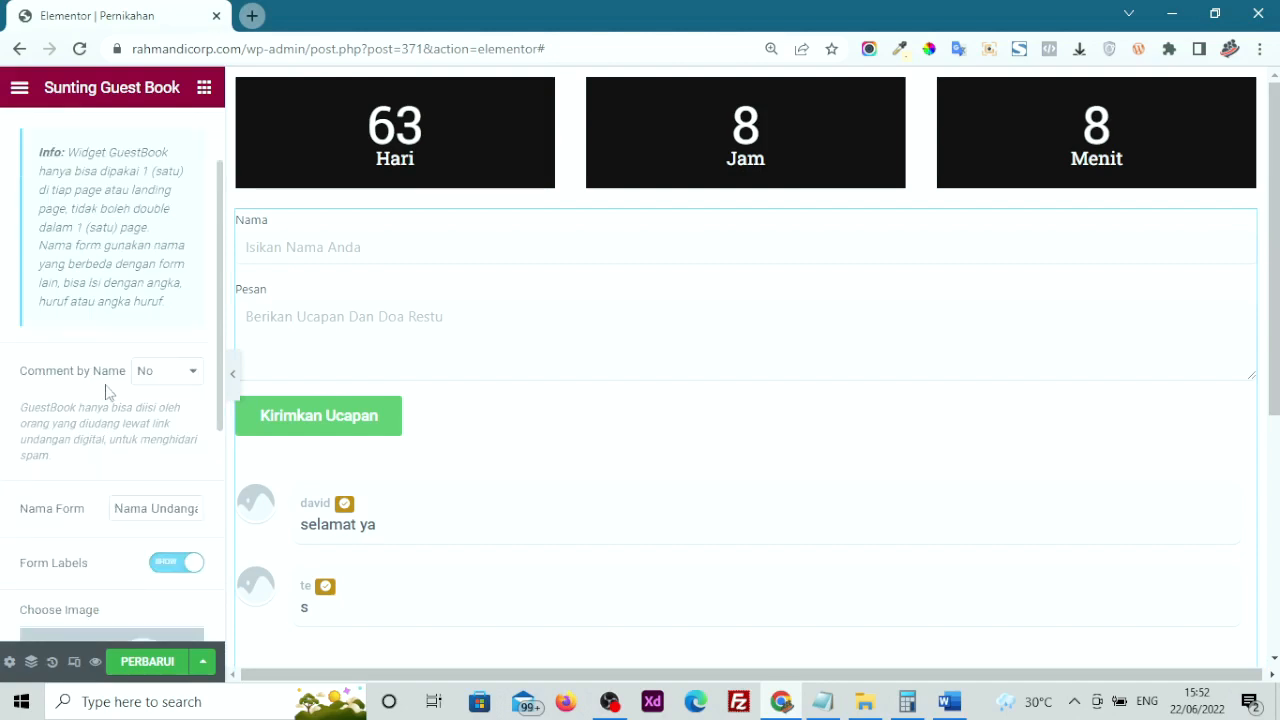
{"action": "left_click_drag", "start_coordinate": [46, 375], "coordinate": [140, 390]}
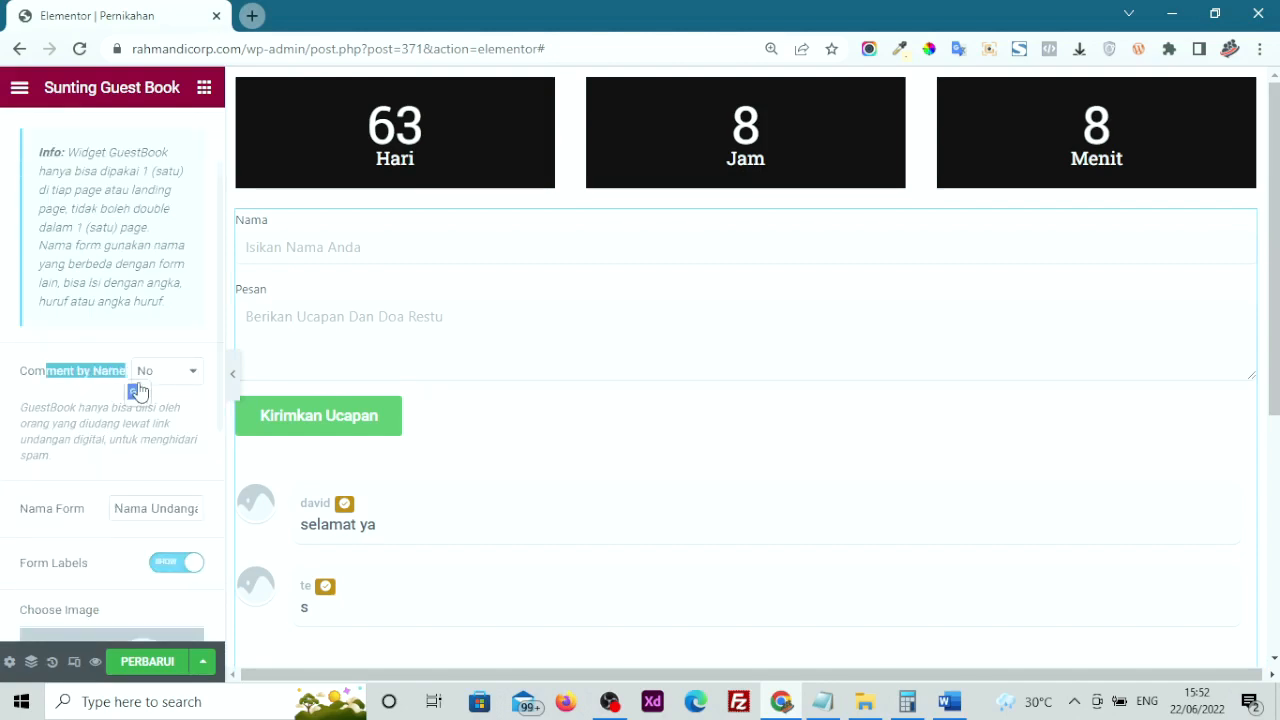
{"action": "left_click", "coordinate": [160, 371]}
{"action": "left_click", "coordinate": [155, 395]}
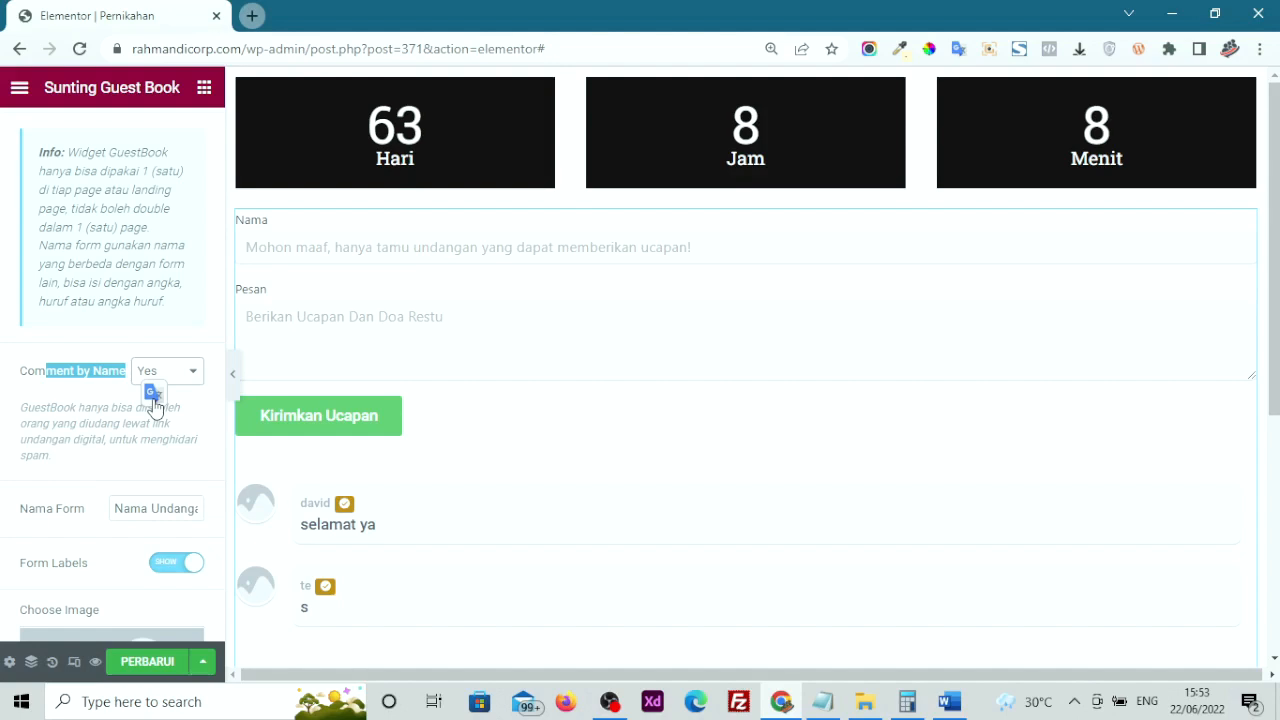
{"action": "left_click", "coordinate": [97, 422]}
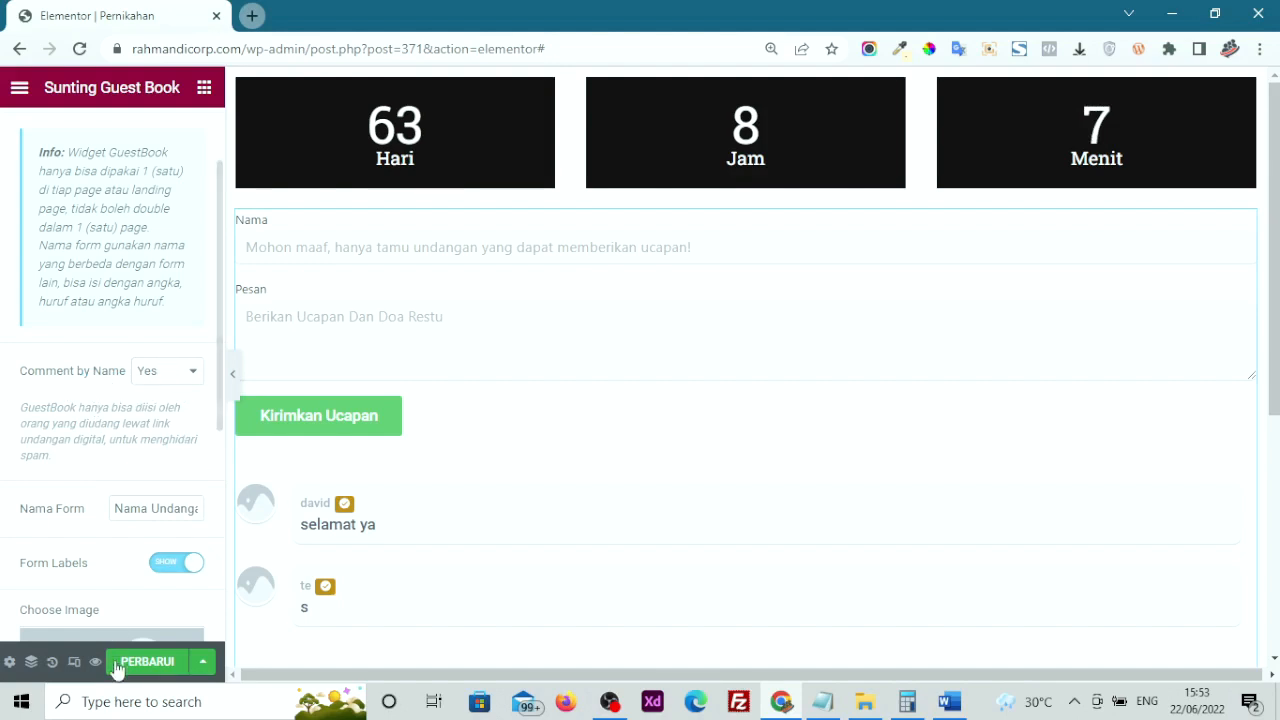
Save the page with PERBARUI and preview it in a new tab
{"action": "left_click", "coordinate": [148, 666]}
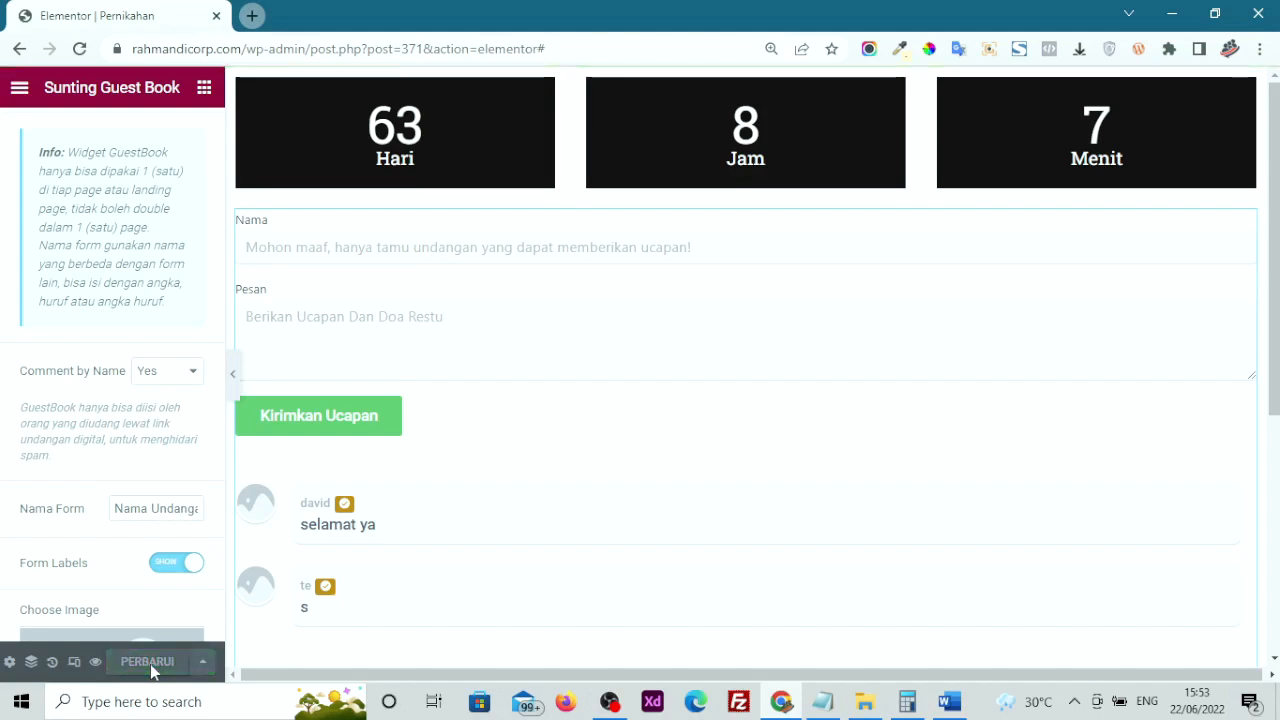
{"action": "left_click", "coordinate": [96, 664]}
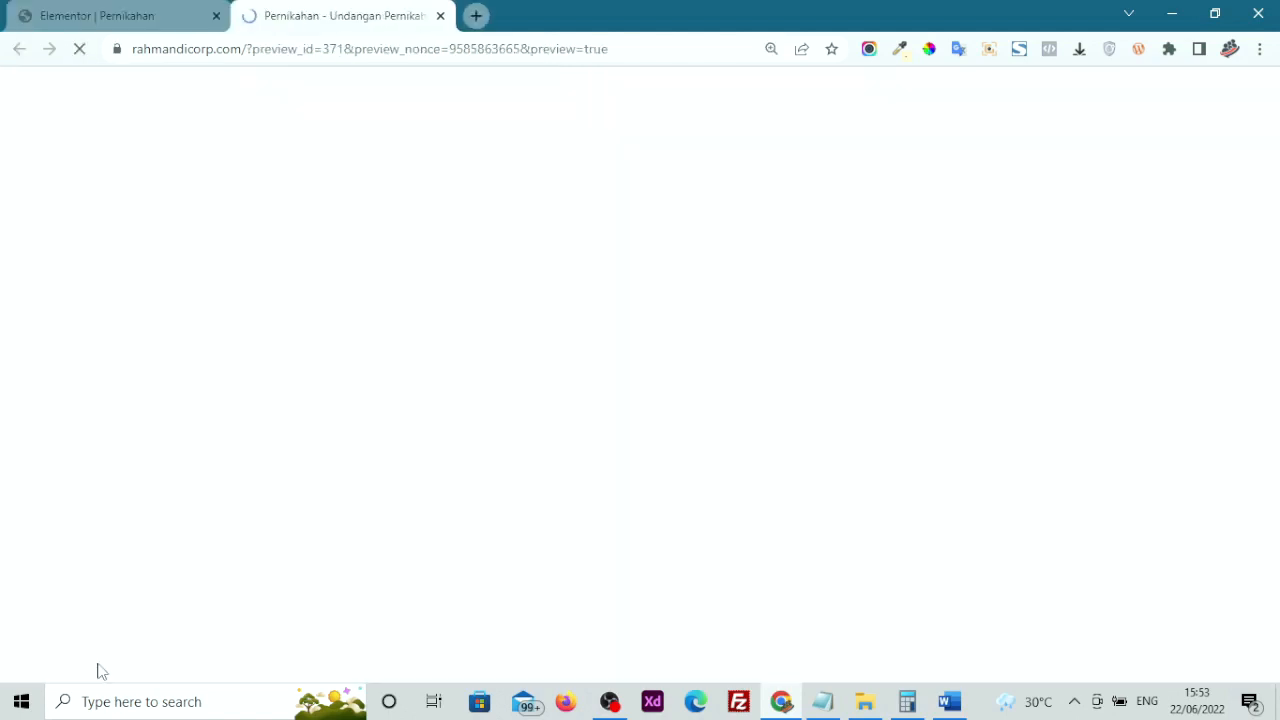
{"action": "scroll", "coordinate": [185, 556], "scroll_direction": "down", "scroll_amount": 2}
{"action": "scroll", "coordinate": [186, 562], "scroll_direction": "up", "scroll_amount": 2}
{"action": "left_click_drag", "start_coordinate": [247, 49], "coordinate": [146, 63]}
{"action": "right_click", "coordinate": [154, 52]}
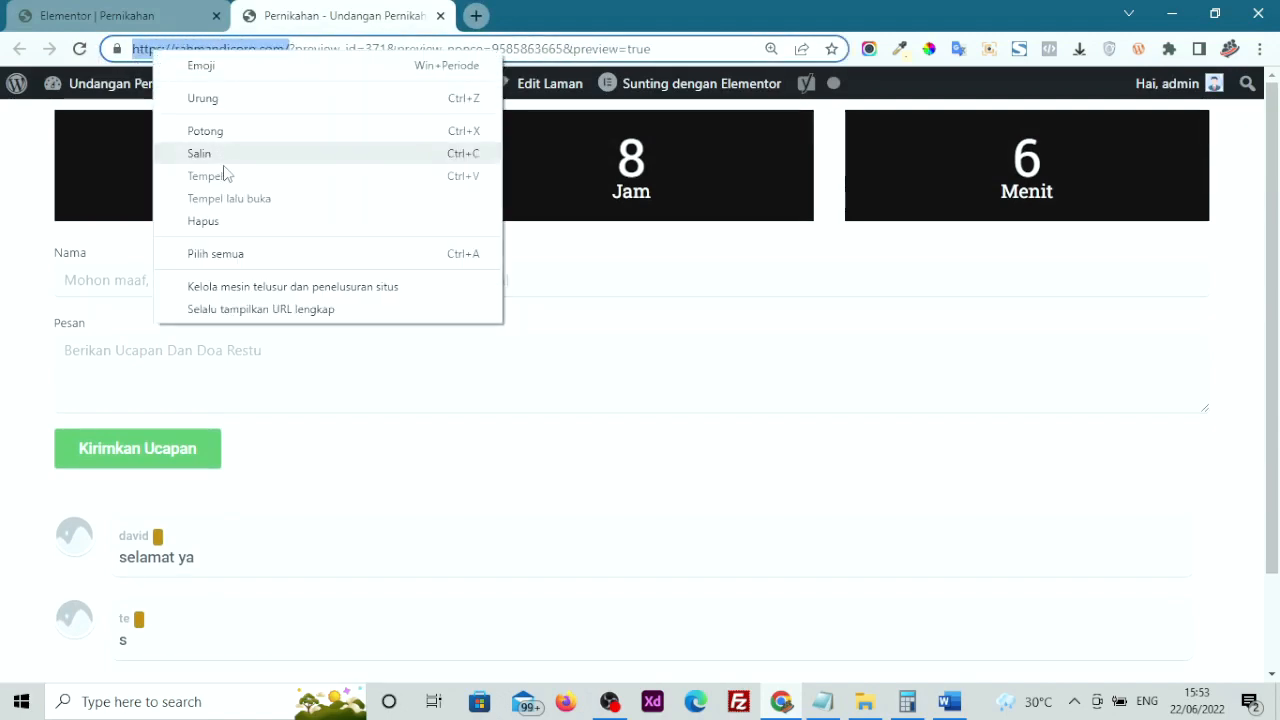
{"action": "left_click", "coordinate": [226, 156]}
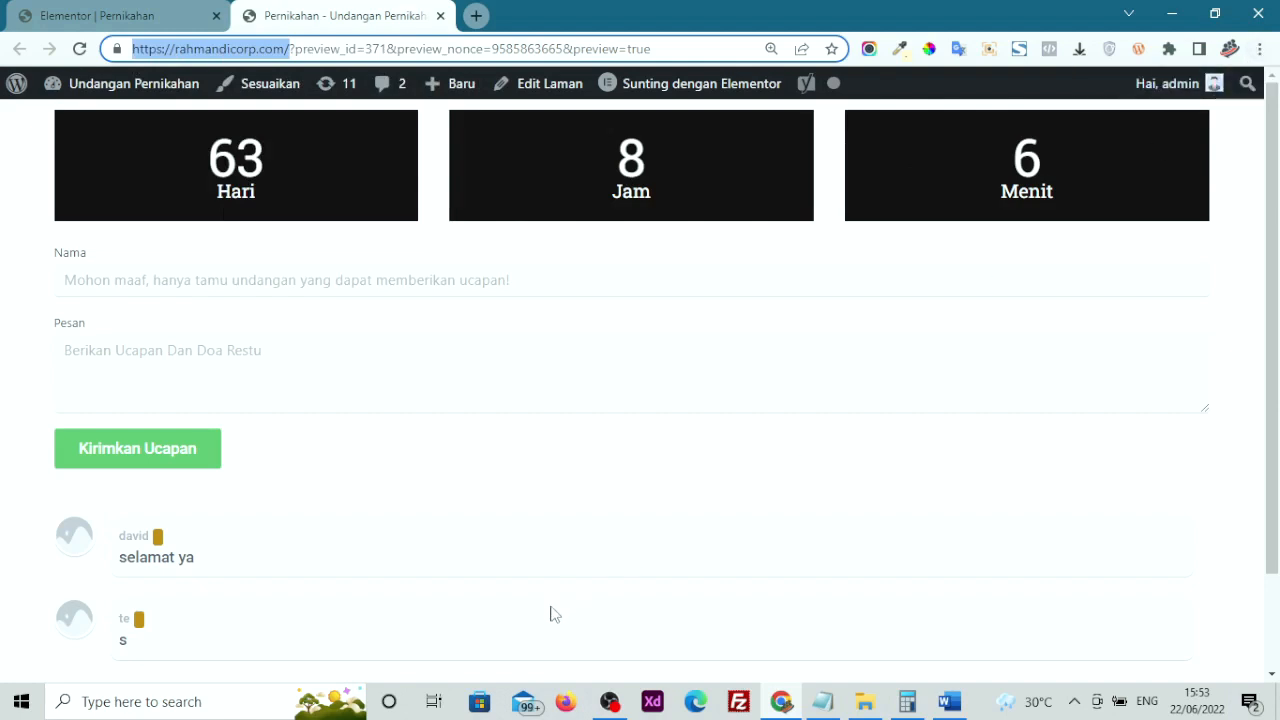
{"action": "left_click", "coordinate": [1259, 48]}
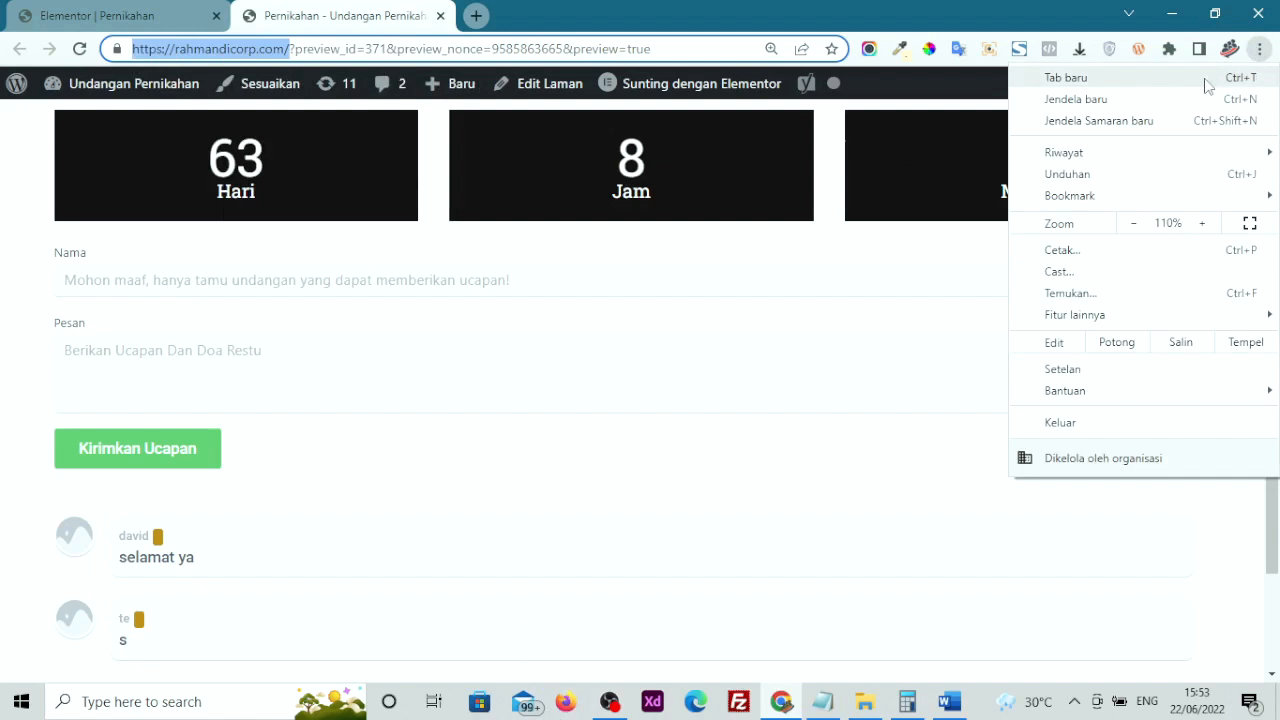
Open an incognito window and load the pasted rahmandicorp.com address
{"action": "left_click", "coordinate": [1107, 121]}
{"action": "right_click", "coordinate": [634, 50]}
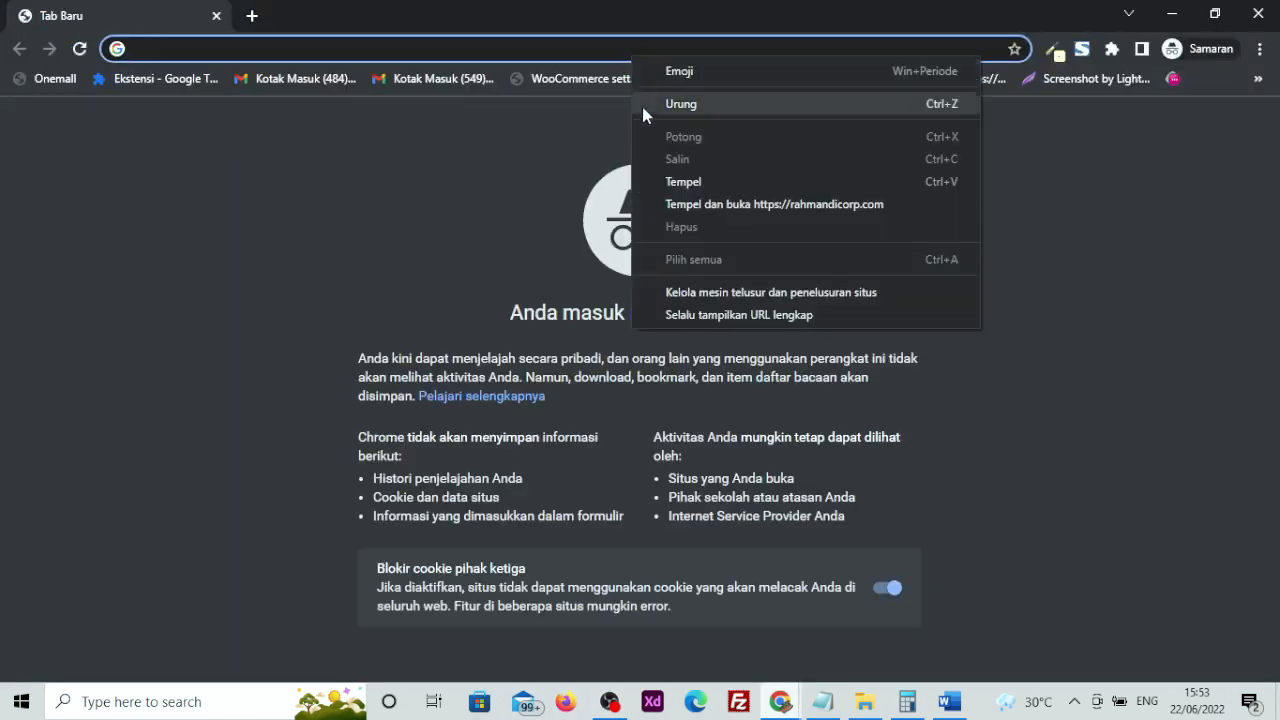
{"action": "left_click", "coordinate": [686, 204]}
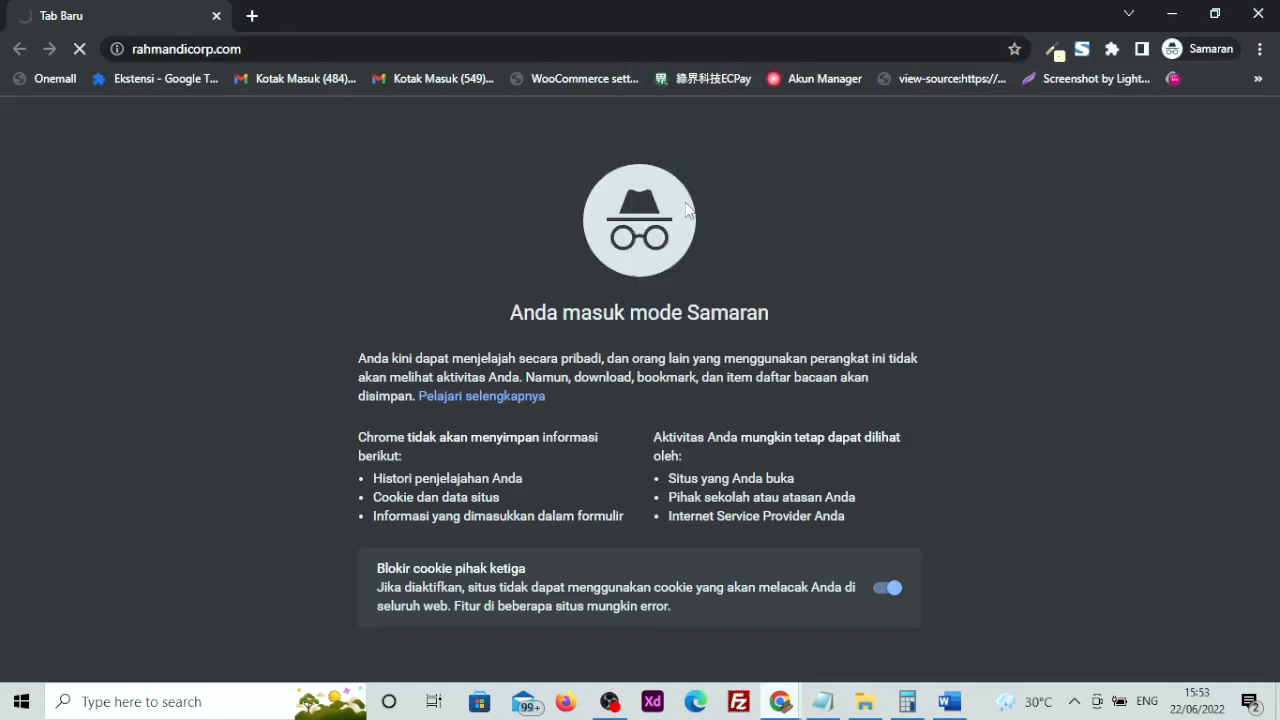
{"action": "scroll", "coordinate": [362, 258], "scroll_direction": "down", "scroll_amount": 1}
{"action": "scroll", "coordinate": [363, 274], "scroll_direction": "up", "scroll_amount": 1}
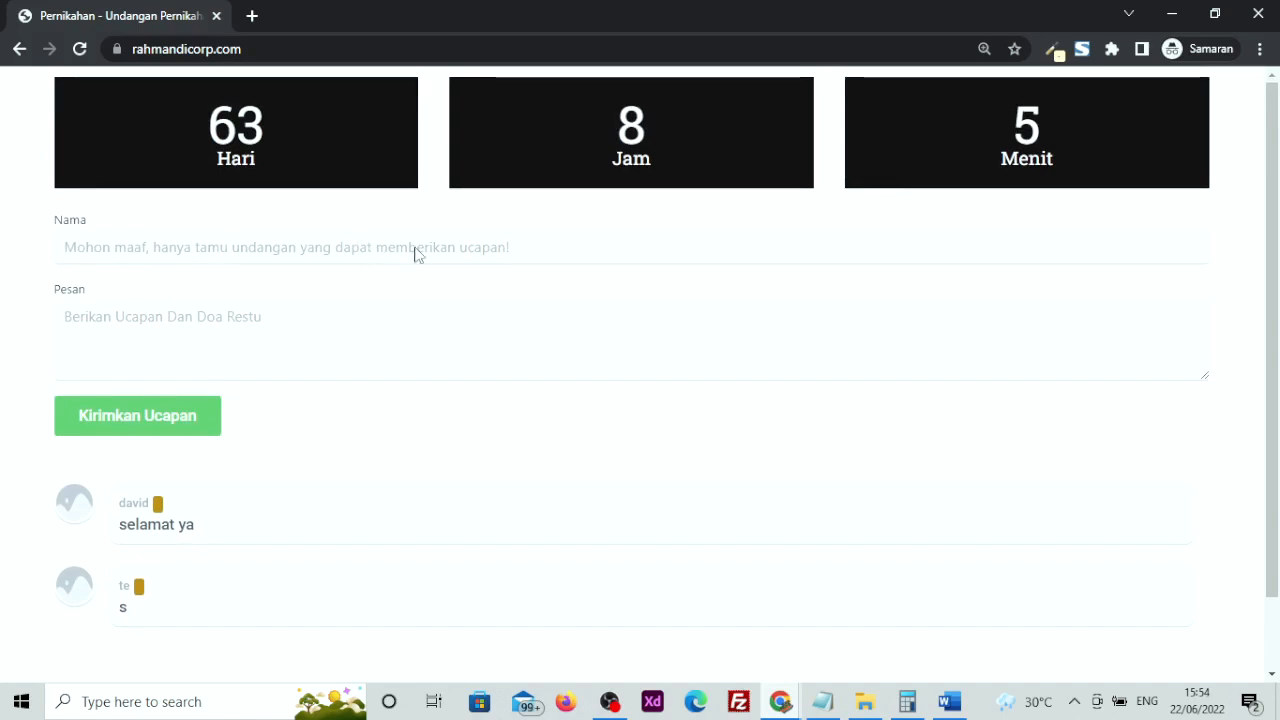
Send the guest book message 'selam' and verify the name field is locked
{"action": "left_click", "coordinate": [141, 340]}
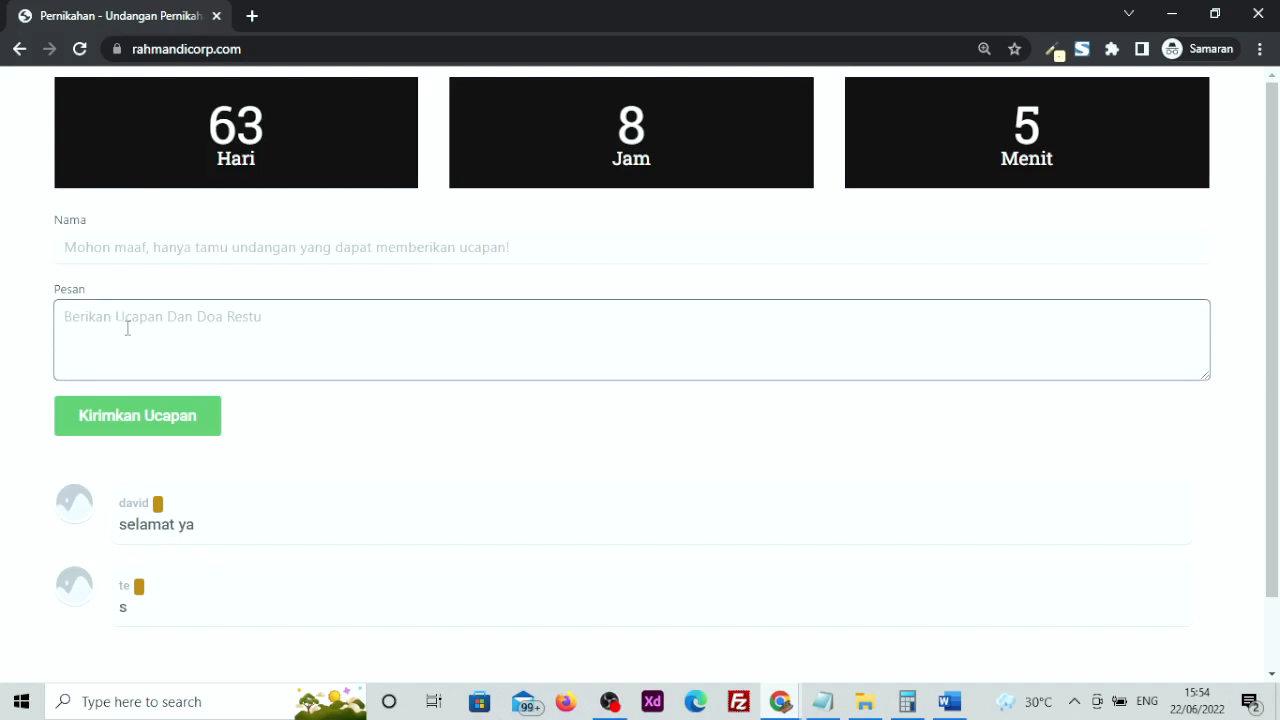
{"action": "type", "text": "selamat ya"}
{"action": "left_click", "coordinate": [124, 426]}
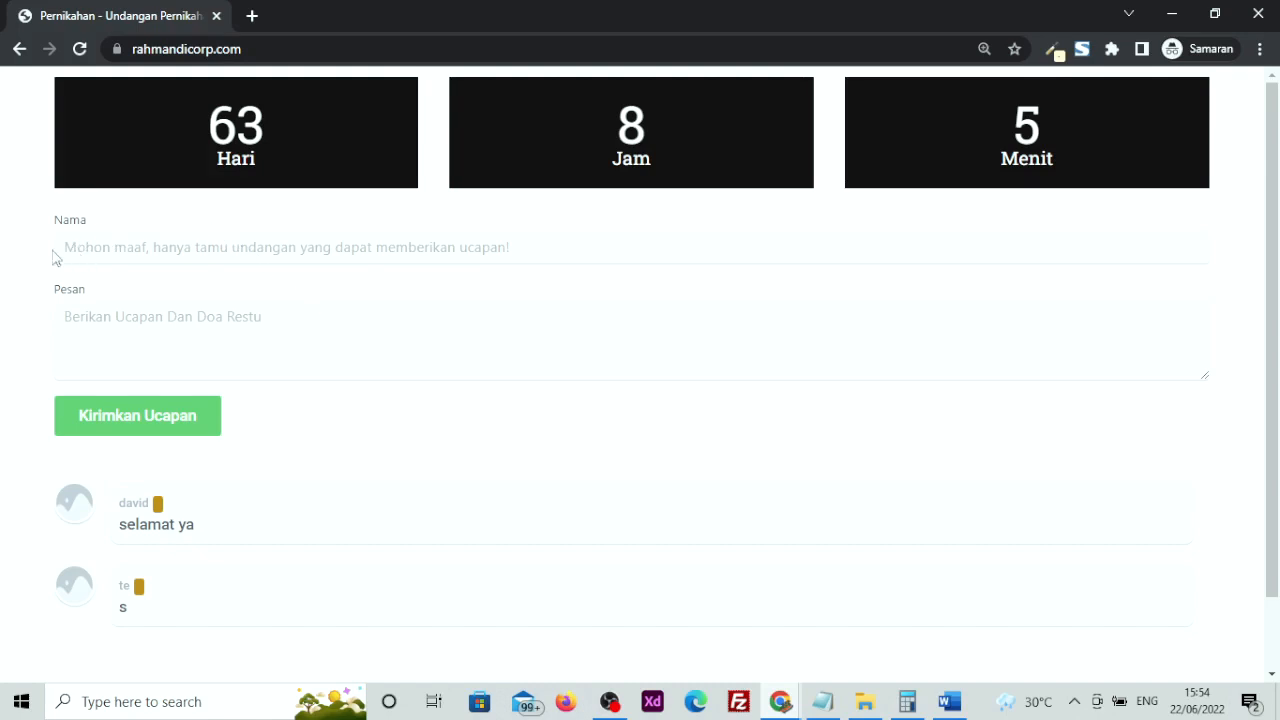
{"action": "left_click_drag", "start_coordinate": [57, 252], "coordinate": [524, 260]}
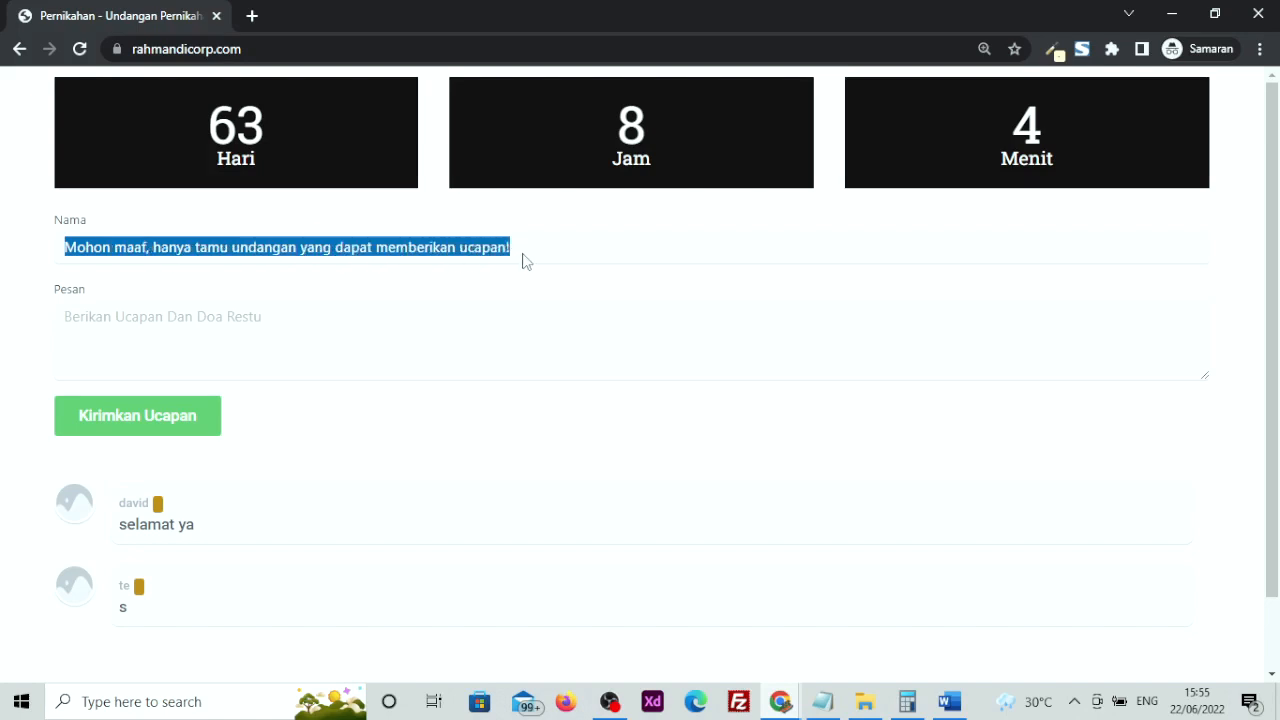
{"action": "left_click", "coordinate": [100, 256]}
{"action": "left_click_drag", "start_coordinate": [60, 254], "coordinate": [543, 260]}
{"action": "left_click", "coordinate": [178, 319]}
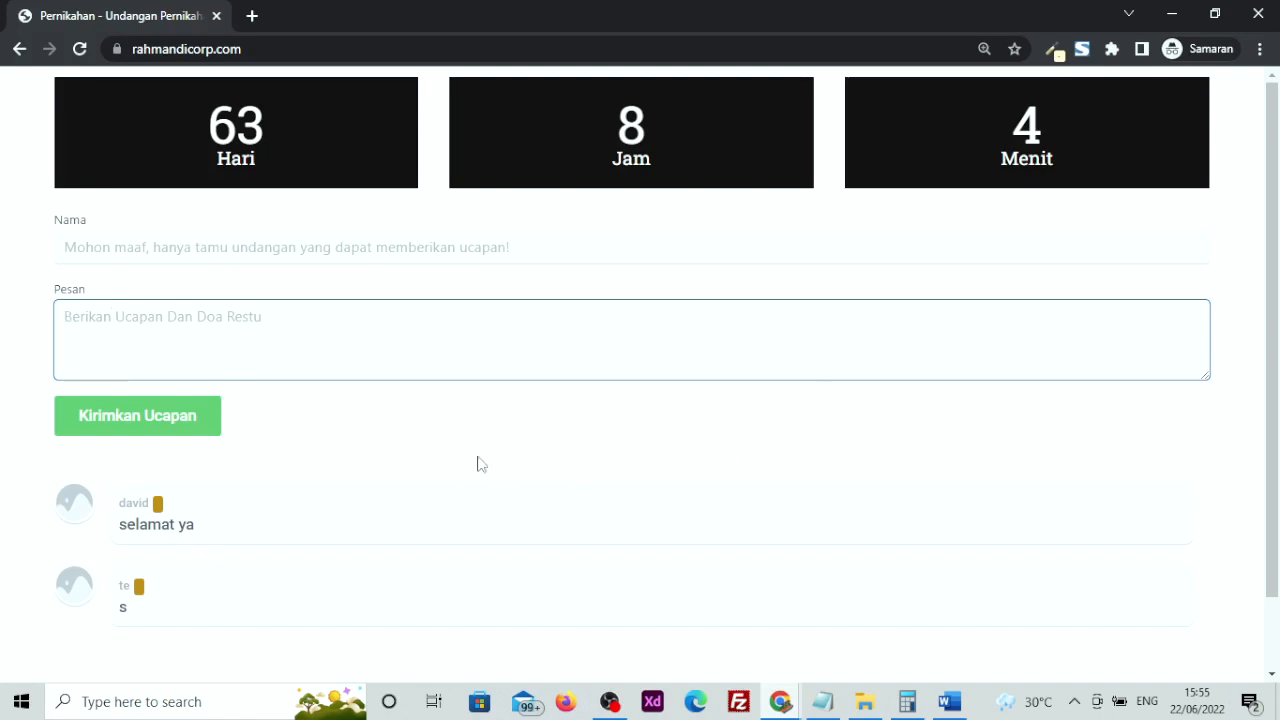
Return to the Elementor editor tab for the Pernikahan page
{"action": "mouse_move", "coordinate": [783, 703]}
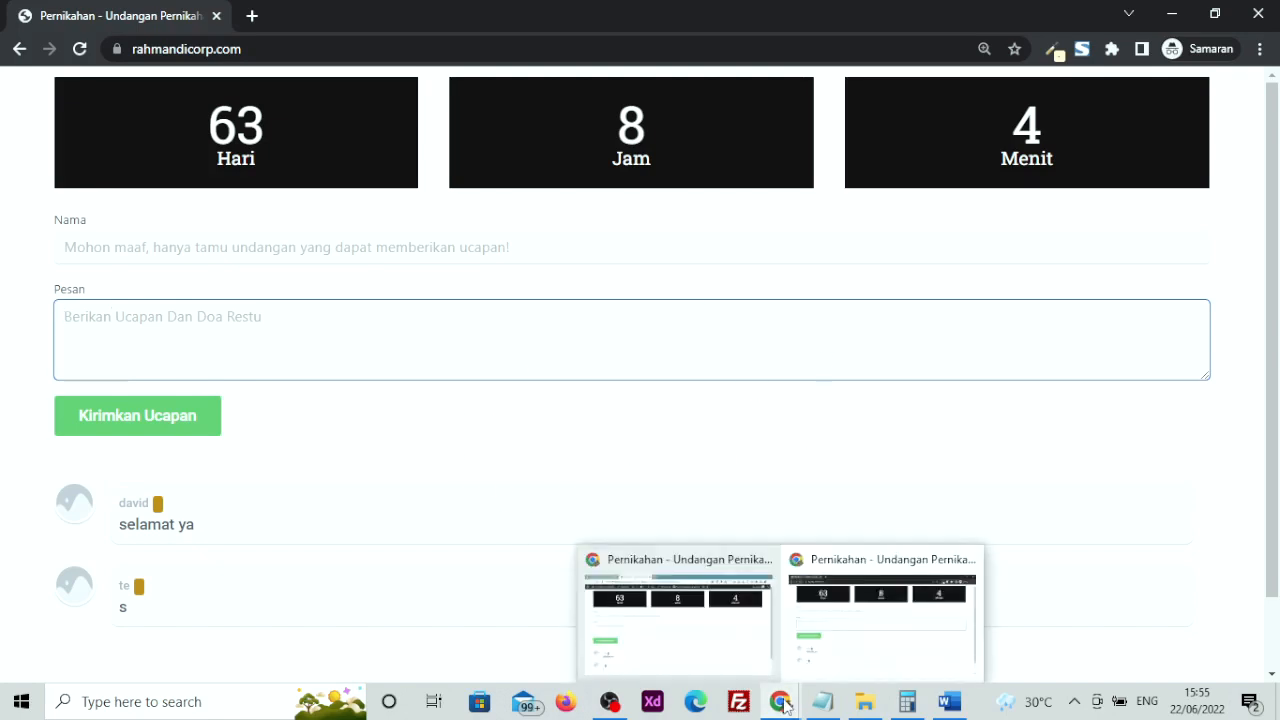
{"action": "left_click", "coordinate": [687, 662]}
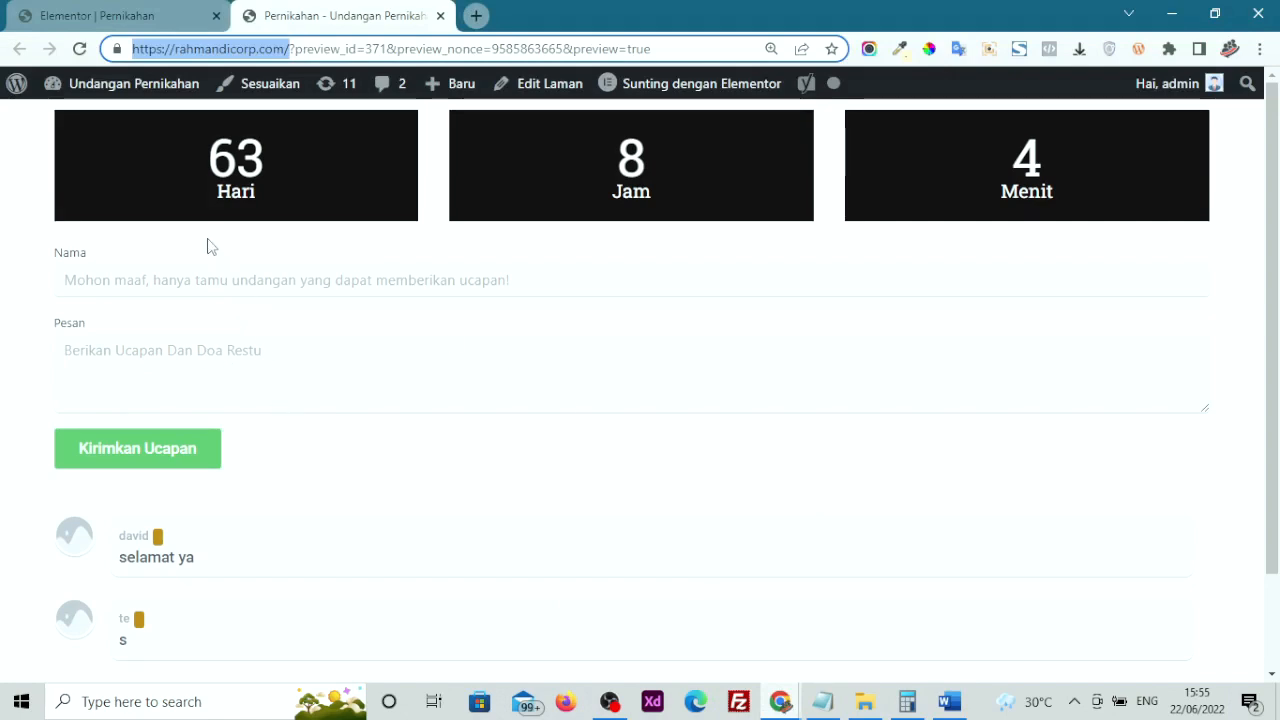
{"action": "left_click", "coordinate": [98, 16]}
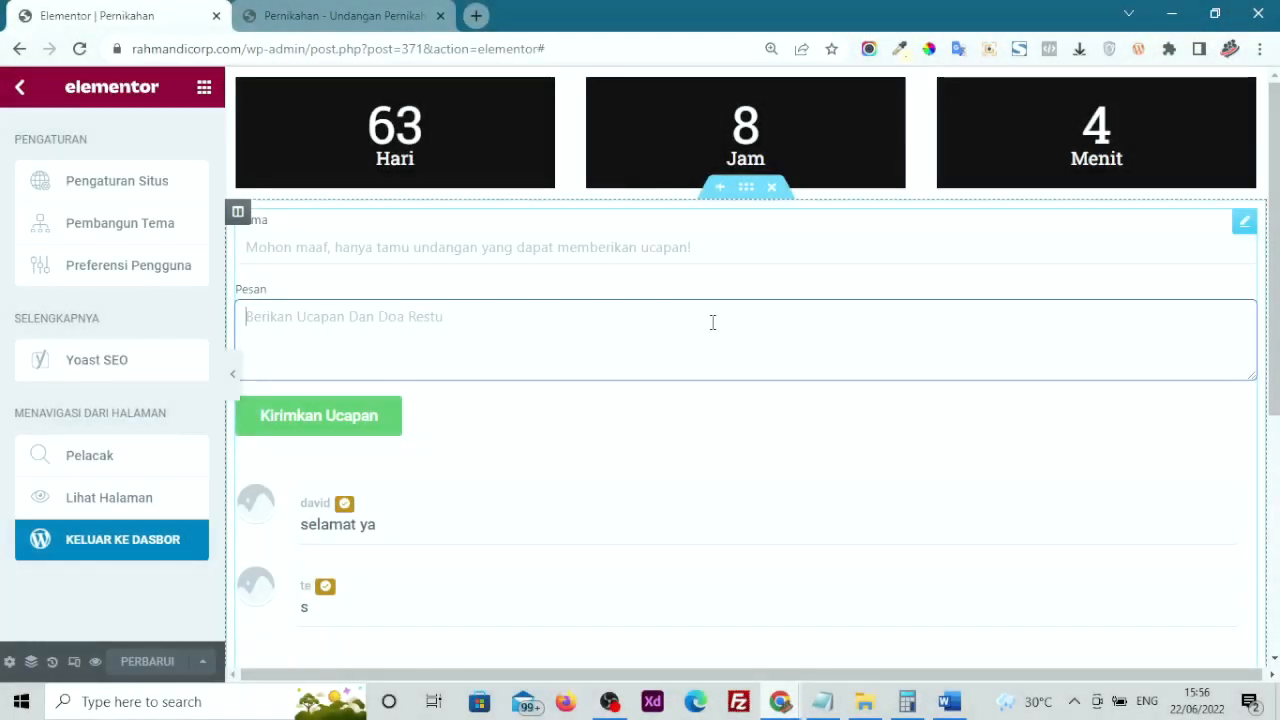
Delete the Guest Book and countdown sections and save with PERBARUI
{"action": "left_click", "coordinate": [713, 322]}
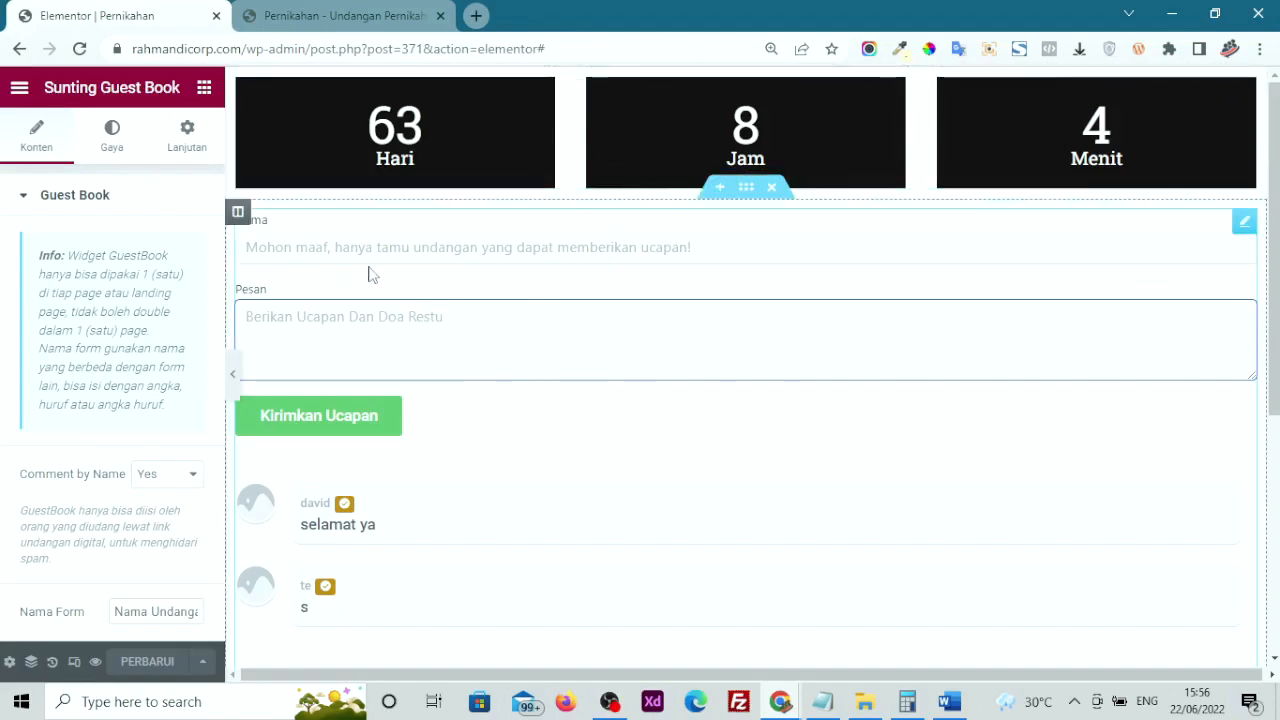
{"action": "left_click", "coordinate": [784, 188]}
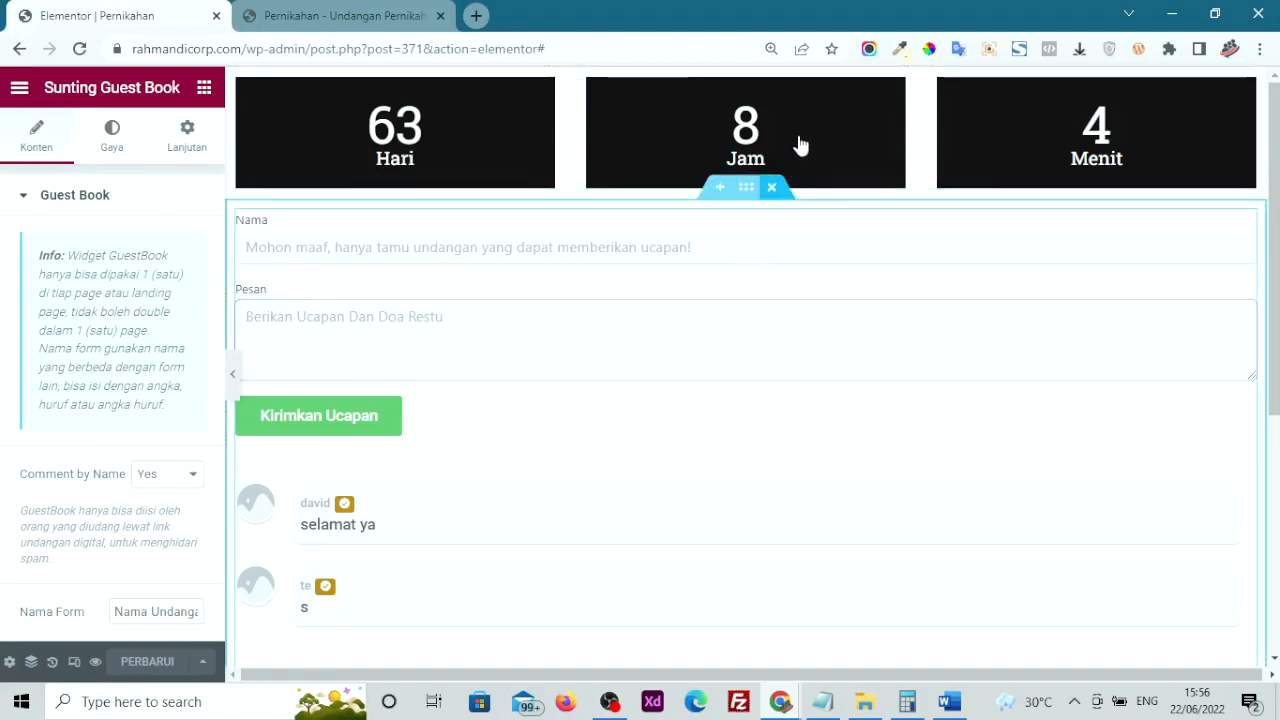
{"action": "left_click", "coordinate": [780, 82]}
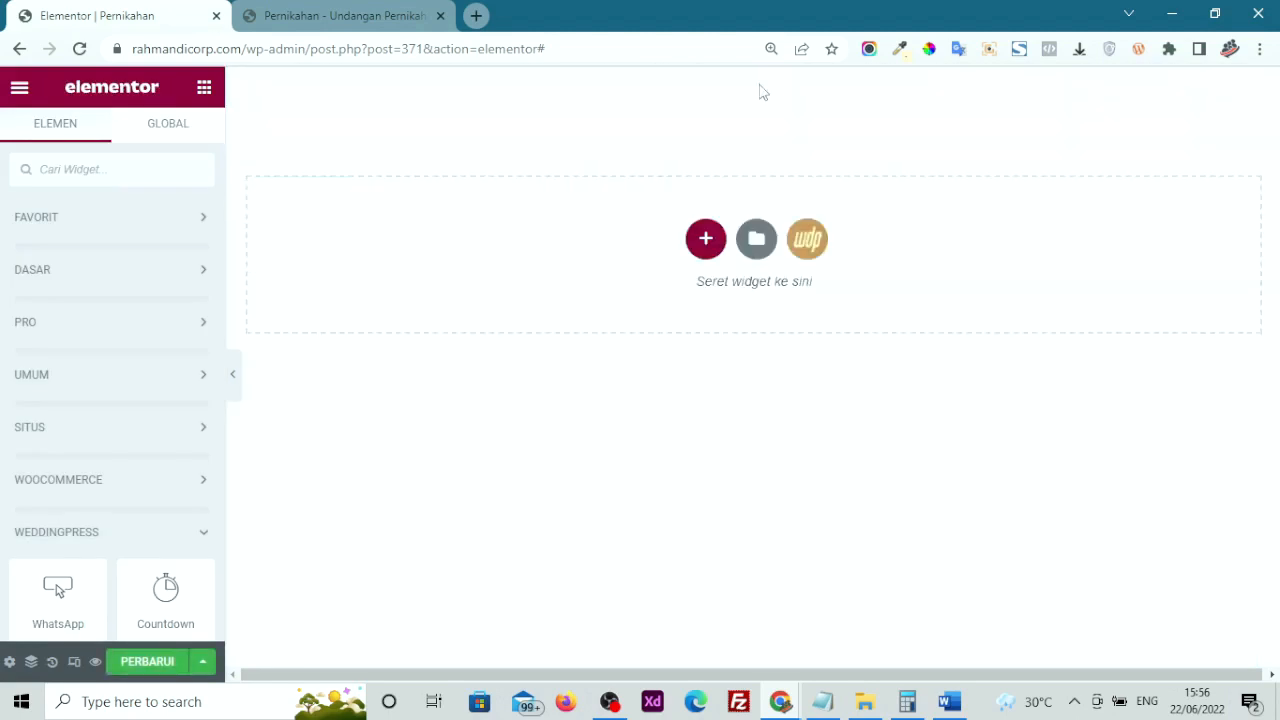
{"action": "left_click", "coordinate": [133, 667]}
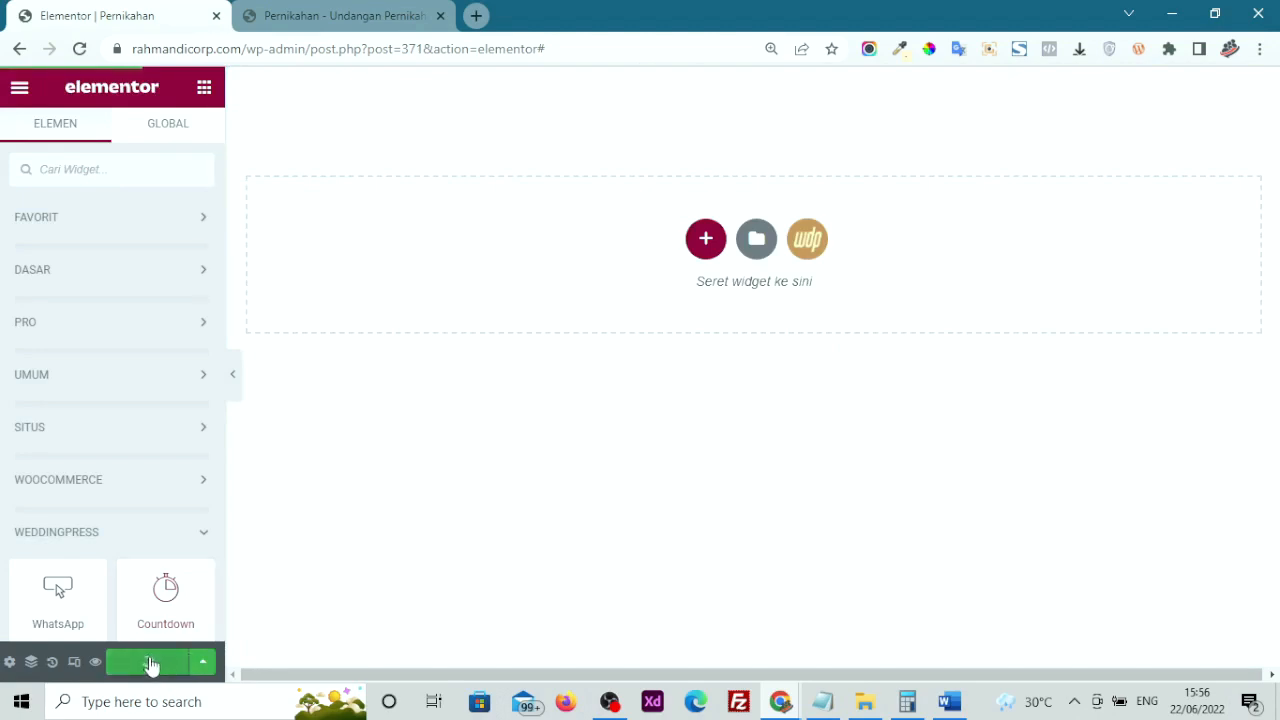
{"action": "scroll", "coordinate": [118, 487], "scroll_direction": "down", "scroll_amount": 2}
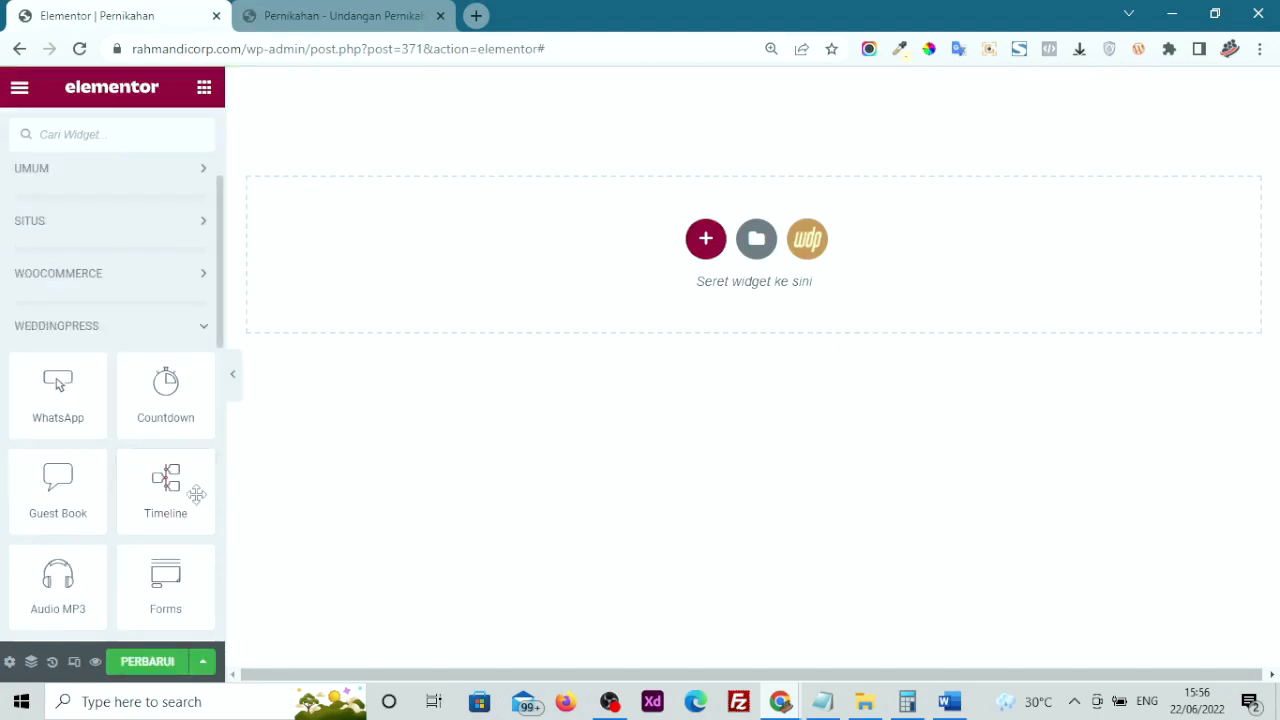
Drop the WeddingPress Timeline widget into the empty section and review its sample stories
{"action": "left_click_drag", "start_coordinate": [151, 503], "coordinate": [569, 280]}
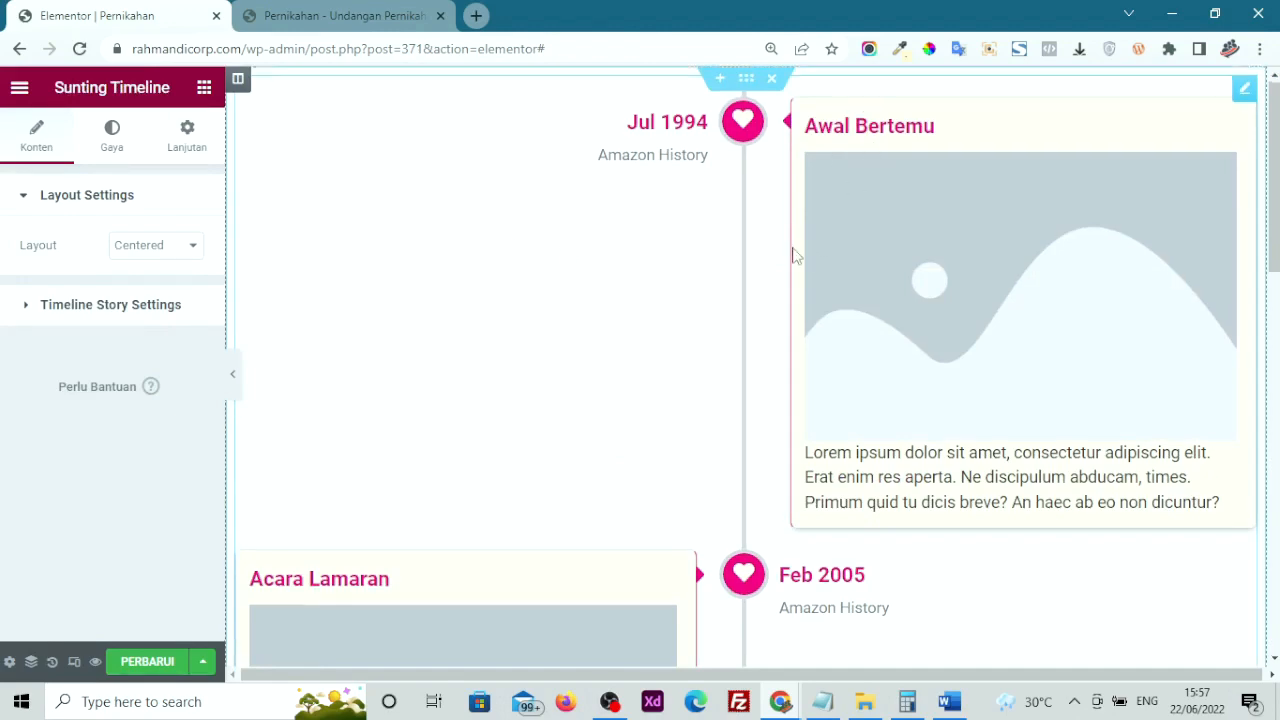
{"action": "scroll", "coordinate": [795, 255], "scroll_direction": "down", "scroll_amount": 6}
{"action": "scroll", "coordinate": [794, 251], "scroll_direction": "up", "scroll_amount": 6}
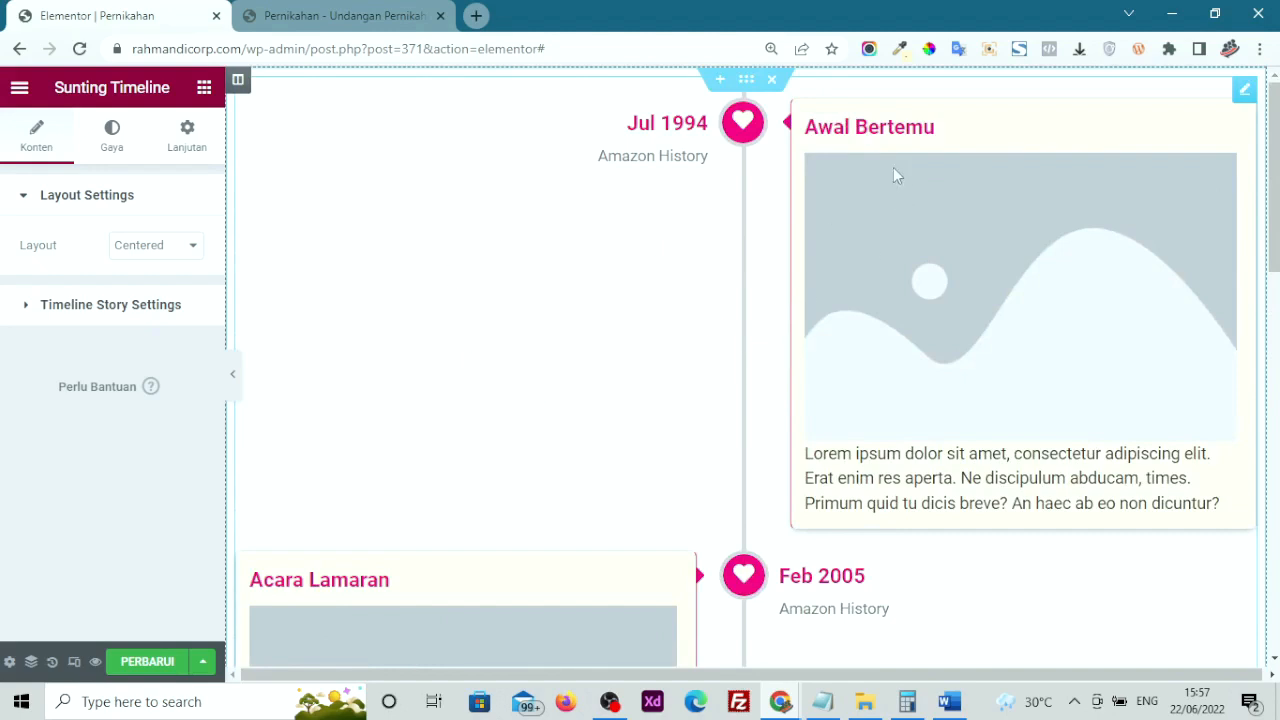
{"action": "scroll", "coordinate": [830, 226], "scroll_direction": "down", "scroll_amount": 2}
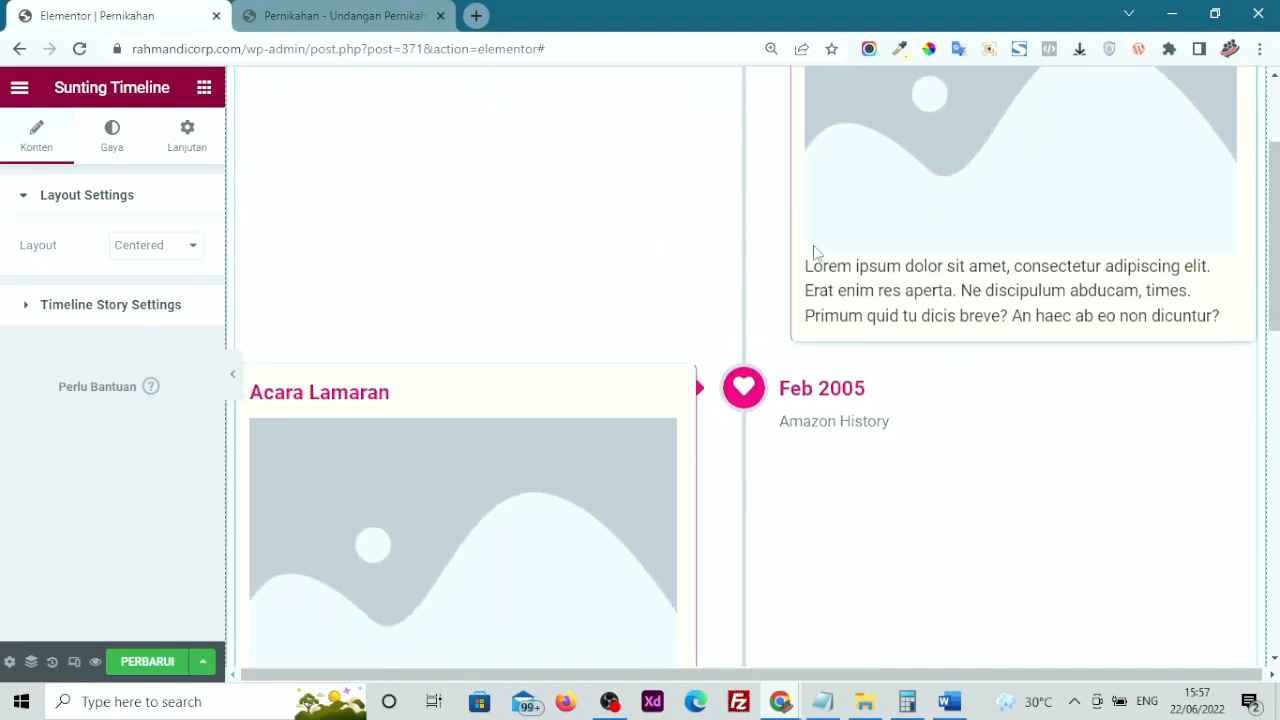
{"action": "scroll", "coordinate": [403, 426], "scroll_direction": "down", "scroll_amount": 5}
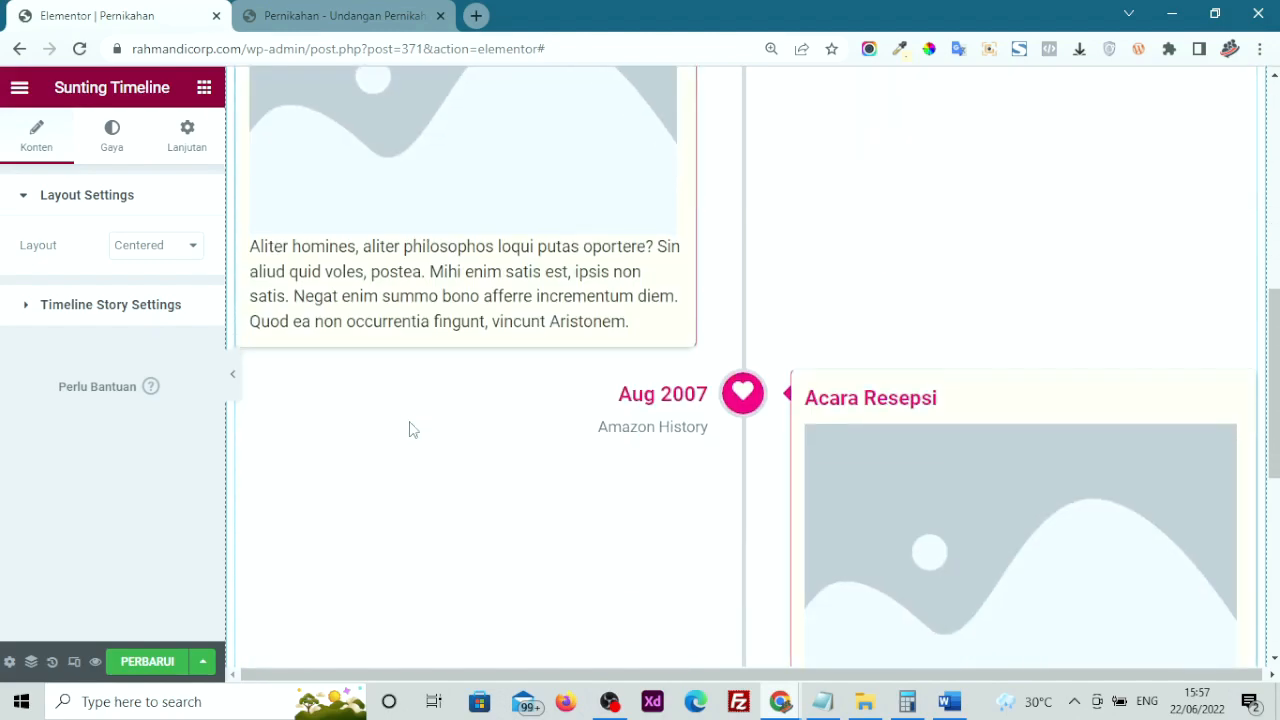
{"action": "scroll", "coordinate": [865, 498], "scroll_direction": "up", "scroll_amount": 7}
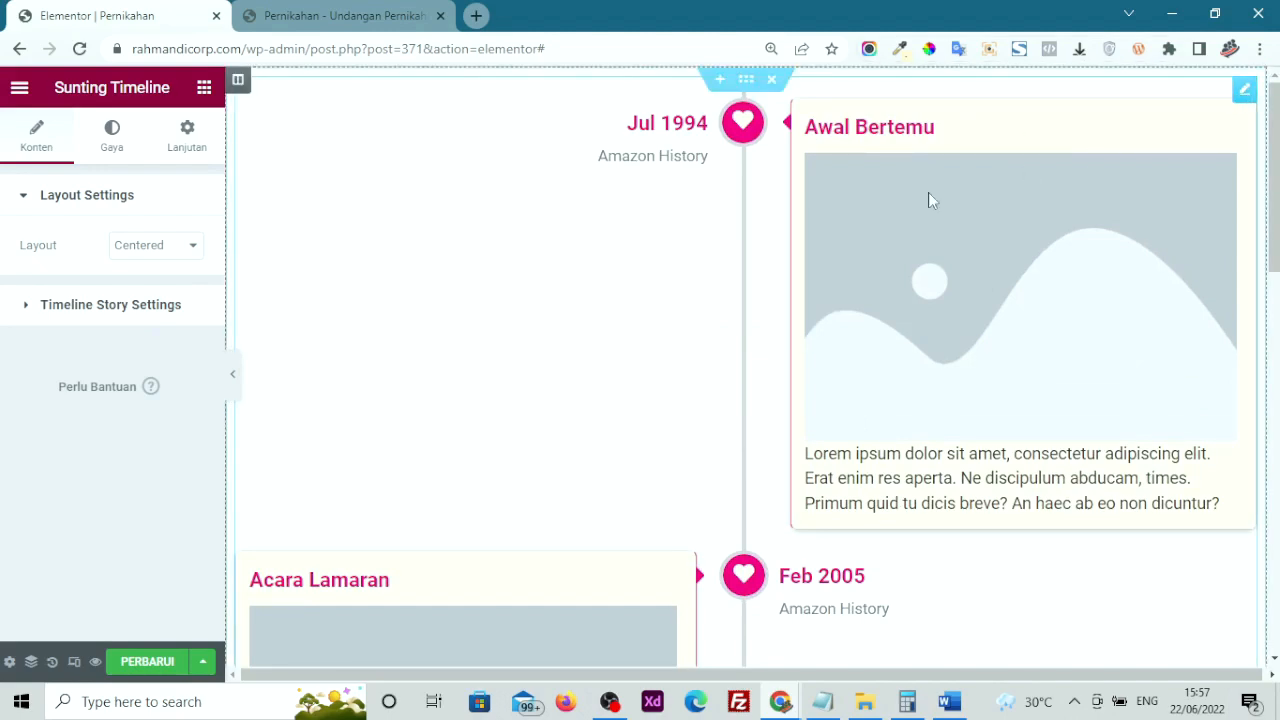
Try the timeline's One Sided layout, then set it back to Centered
{"action": "left_click", "coordinate": [163, 250]}
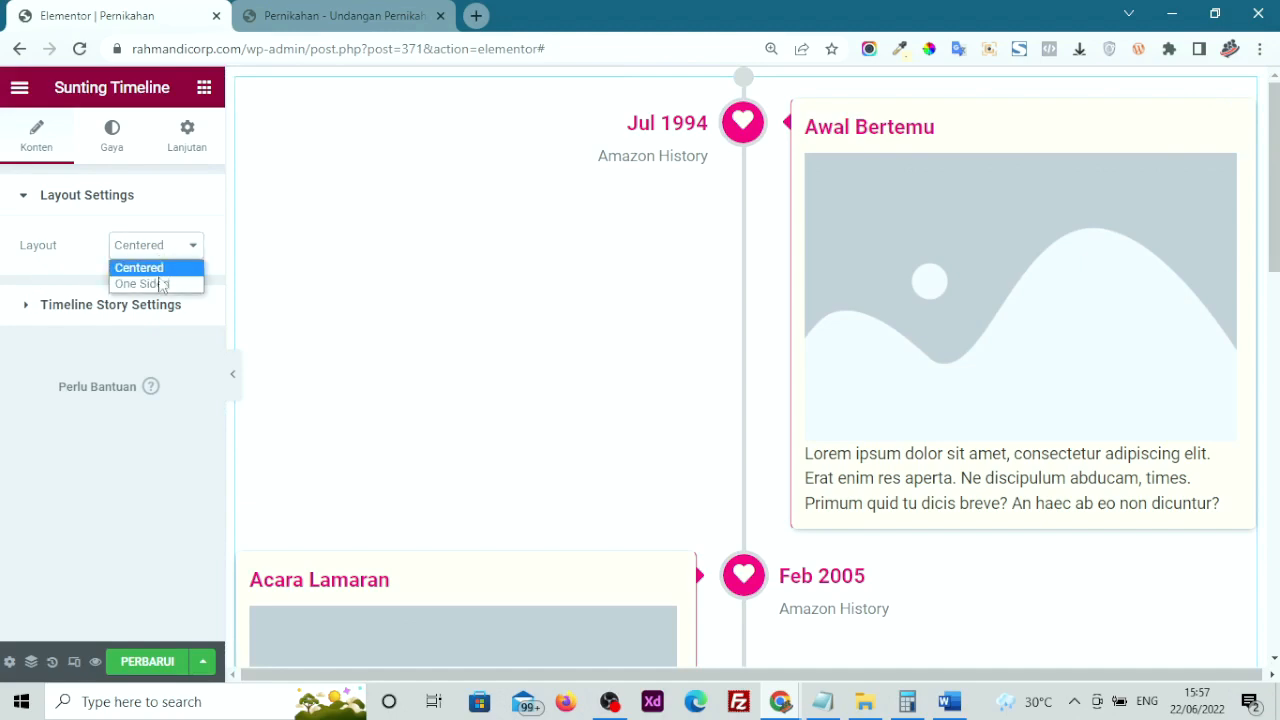
{"action": "left_click", "coordinate": [150, 280]}
{"action": "scroll", "coordinate": [648, 230], "scroll_direction": "down", "scroll_amount": 15}
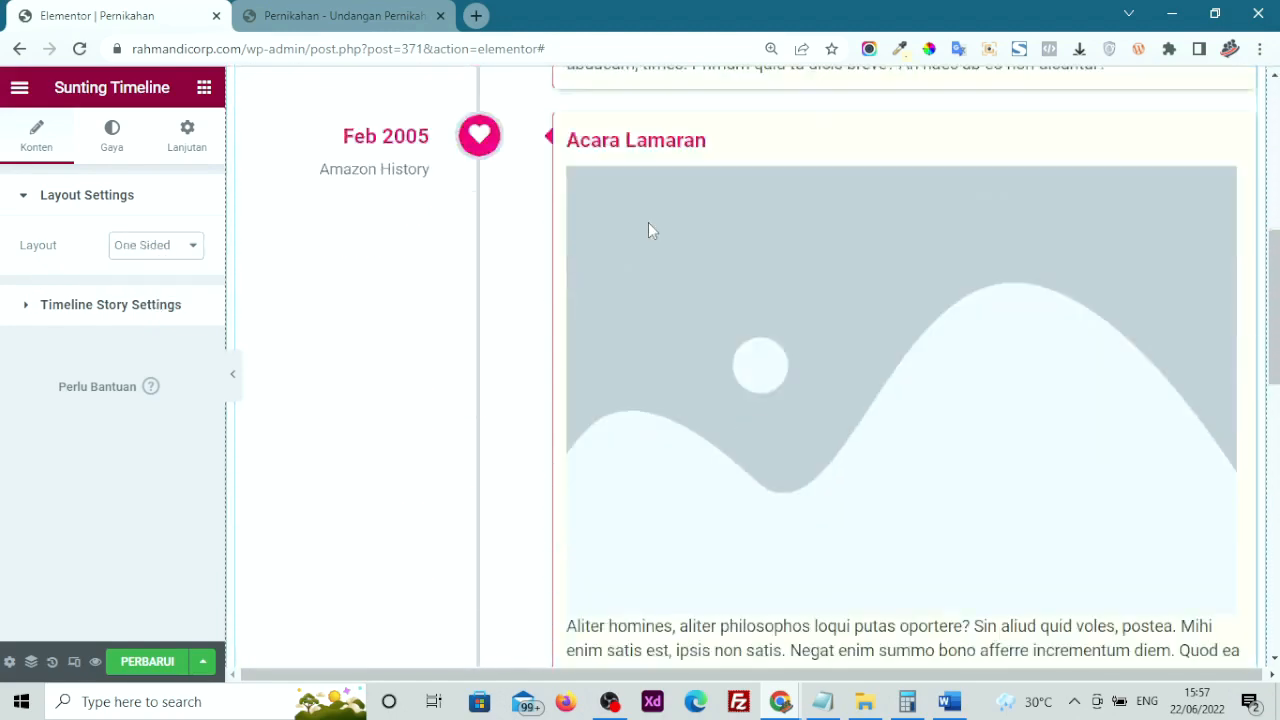
{"action": "scroll", "coordinate": [648, 231], "scroll_direction": "up", "scroll_amount": 15}
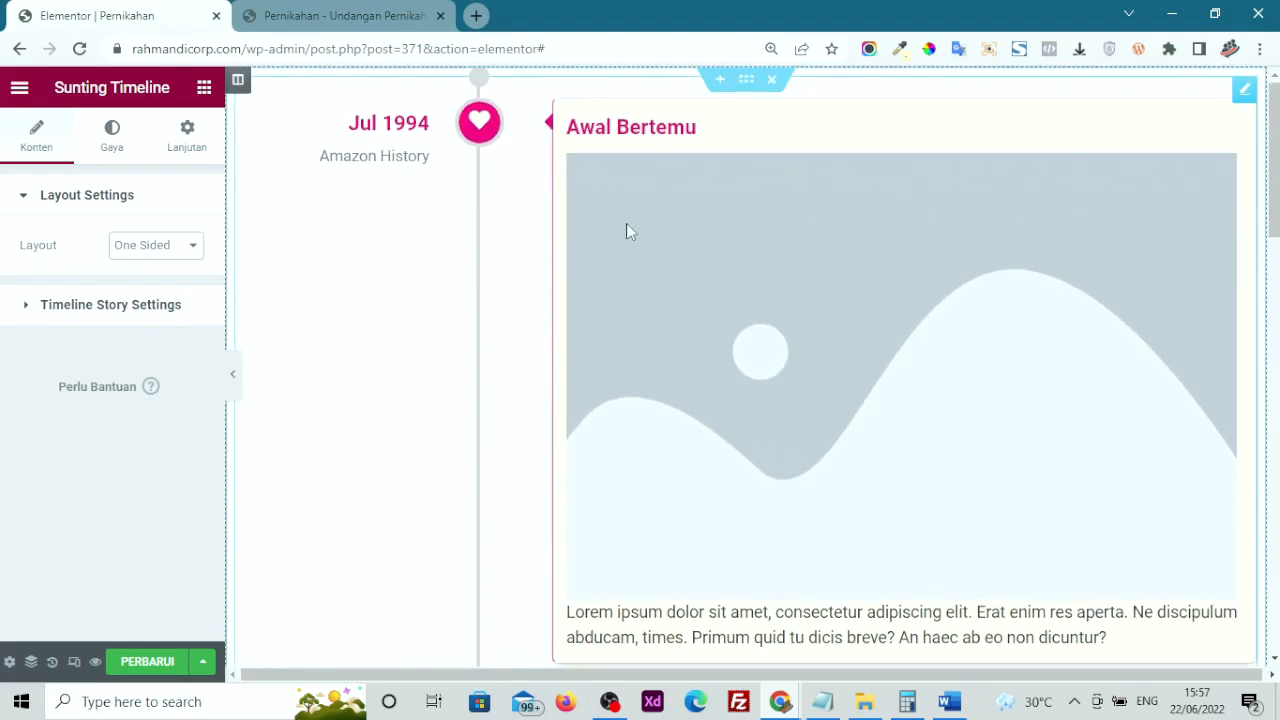
{"action": "left_click", "coordinate": [145, 250]}
{"action": "left_click", "coordinate": [146, 267]}
{"action": "scroll", "coordinate": [763, 406], "scroll_direction": "down", "scroll_amount": 5}
{"action": "scroll", "coordinate": [763, 406], "scroll_direction": "up", "scroll_amount": 5}
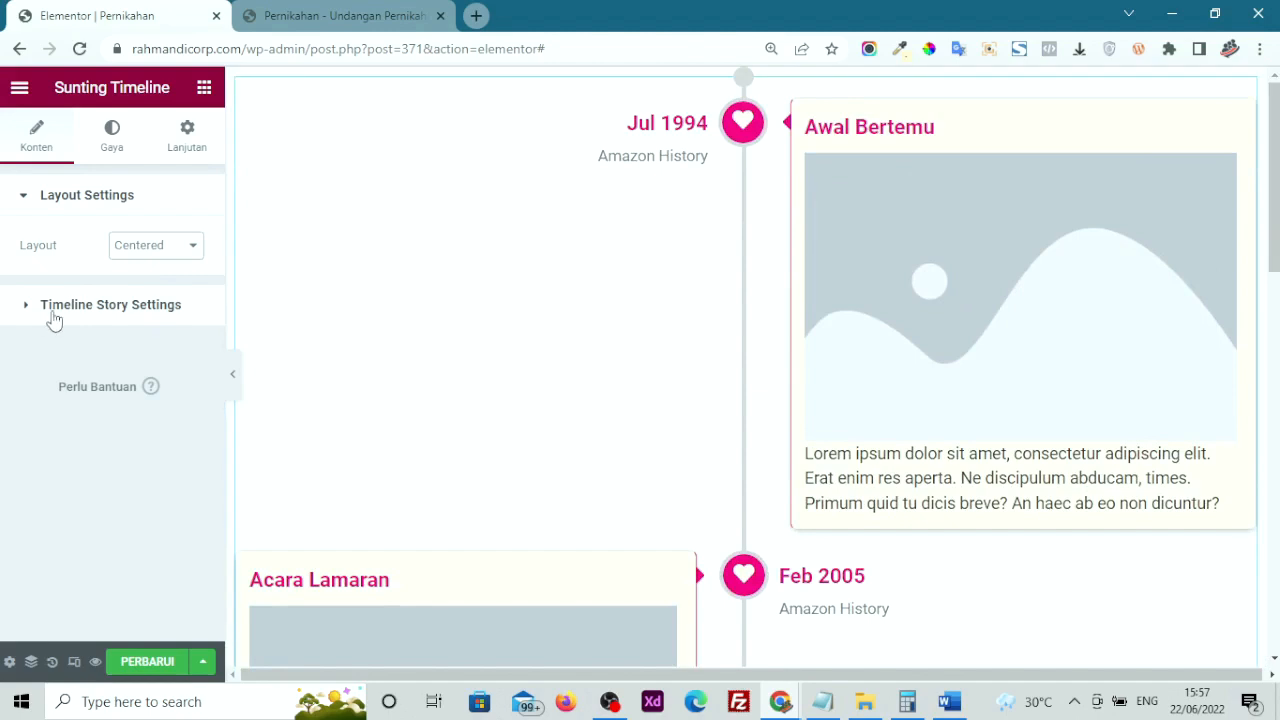
In Timeline Story Settings, add and delete a test story, then expand Awal Bertemu
{"action": "left_click", "coordinate": [54, 312]}
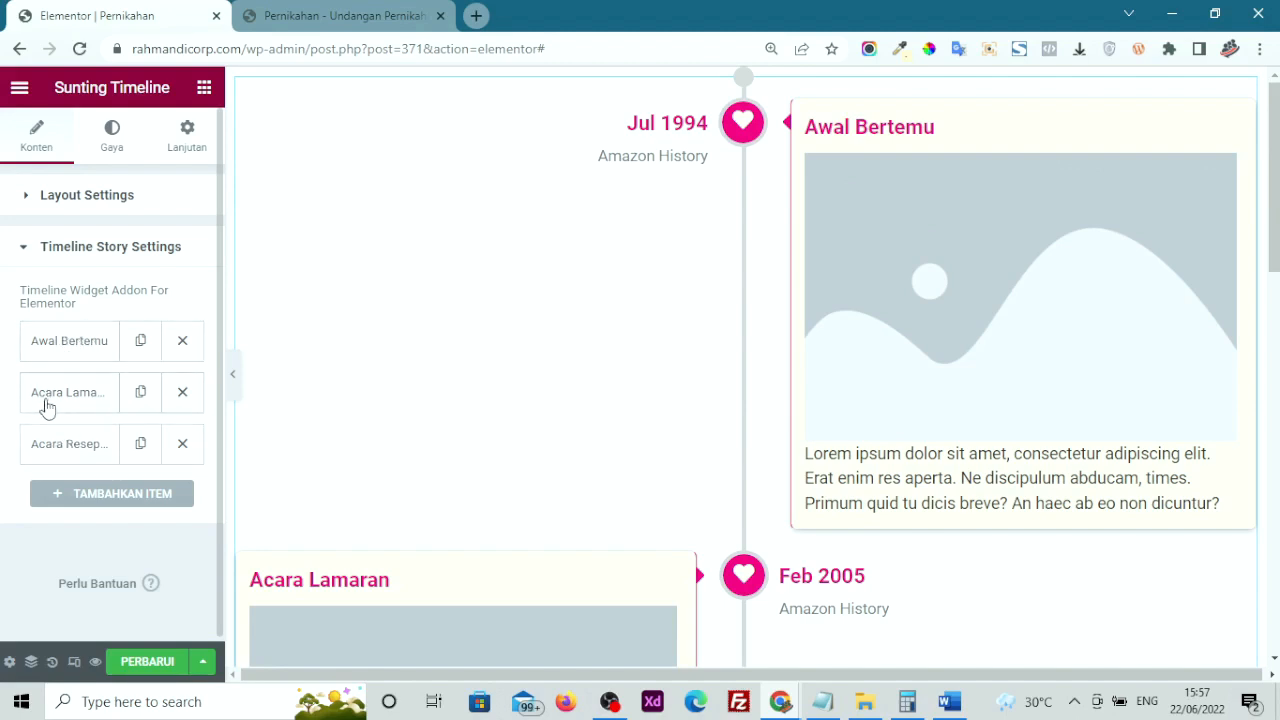
{"action": "scroll", "coordinate": [598, 394], "scroll_direction": "down", "scroll_amount": 7}
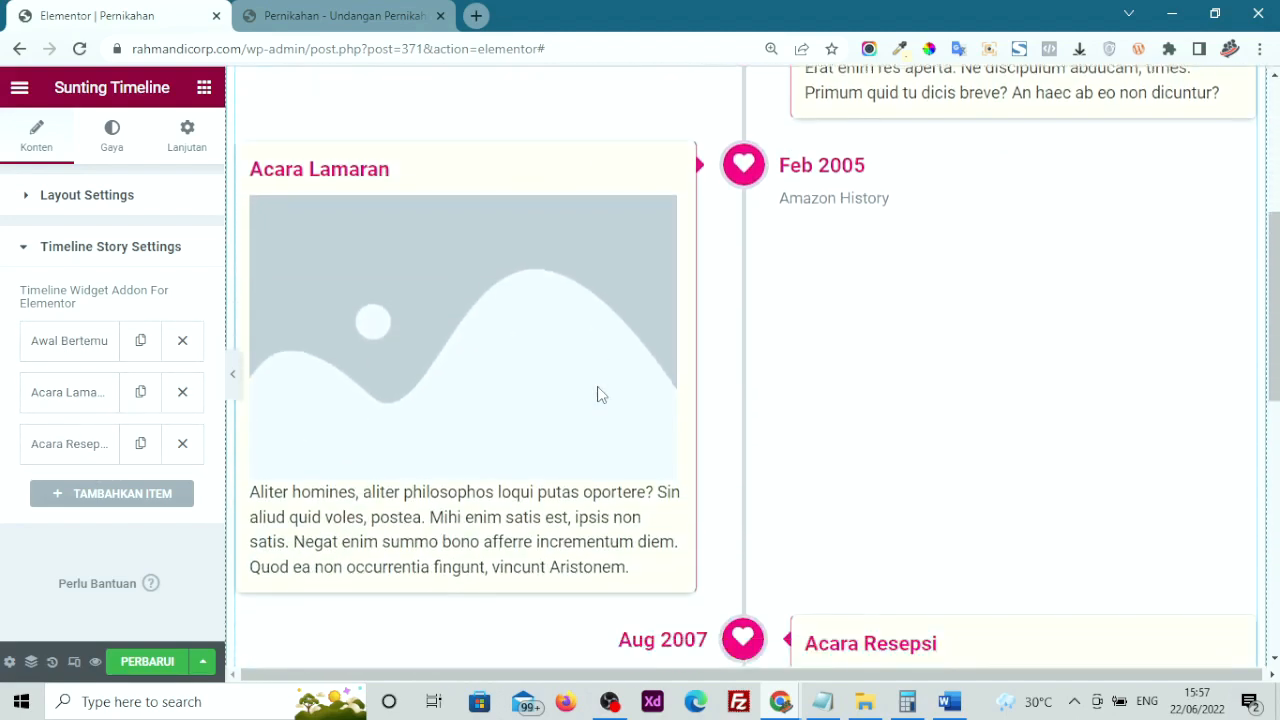
{"action": "left_click", "coordinate": [78, 500]}
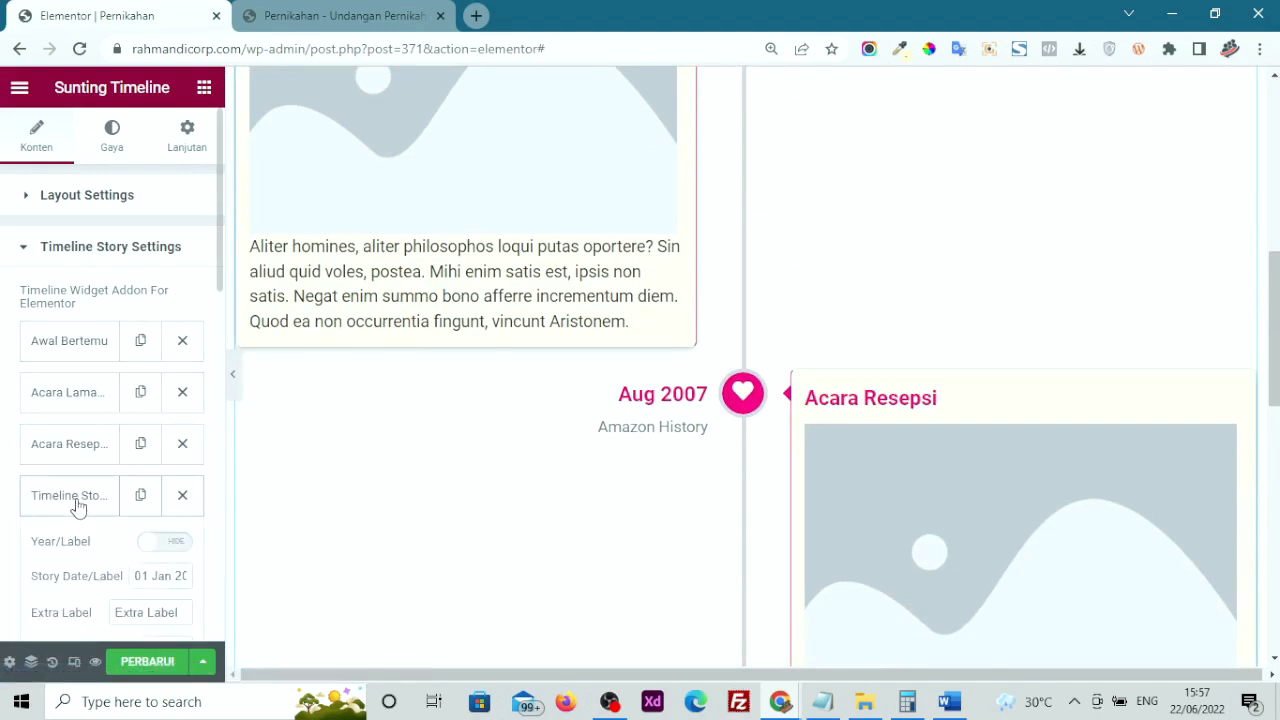
{"action": "left_click", "coordinate": [79, 502]}
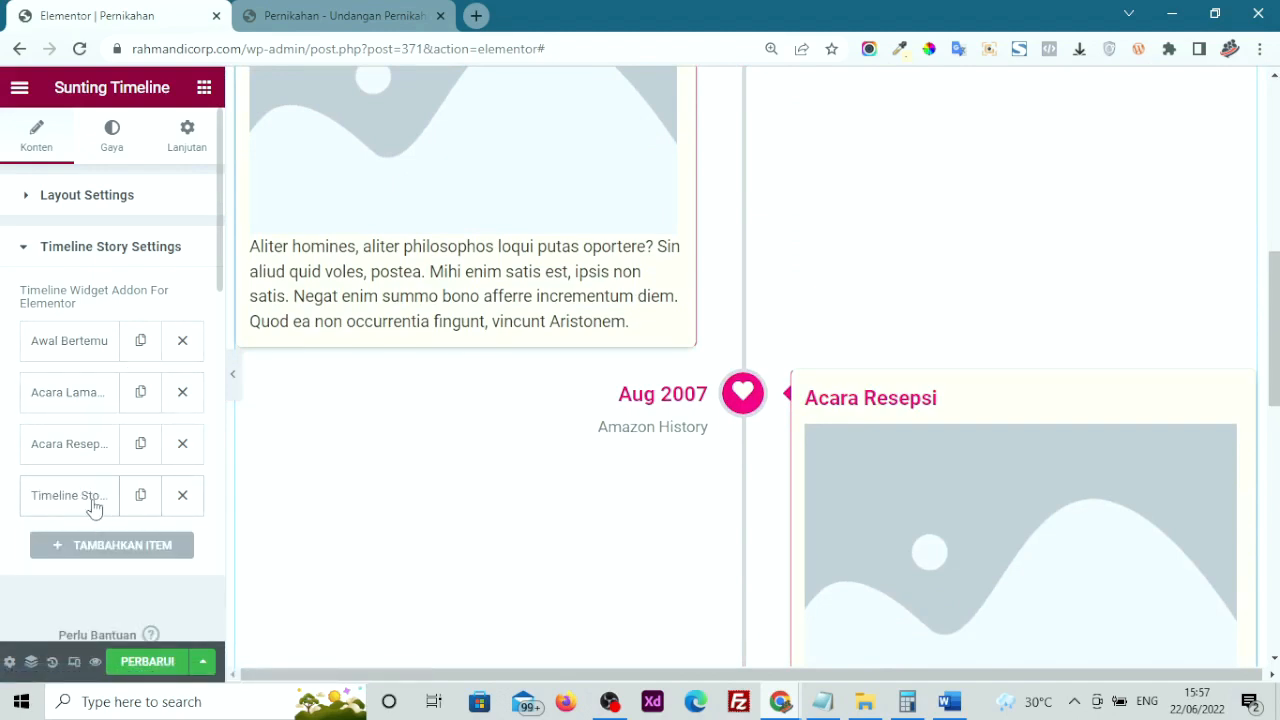
{"action": "left_click", "coordinate": [180, 495]}
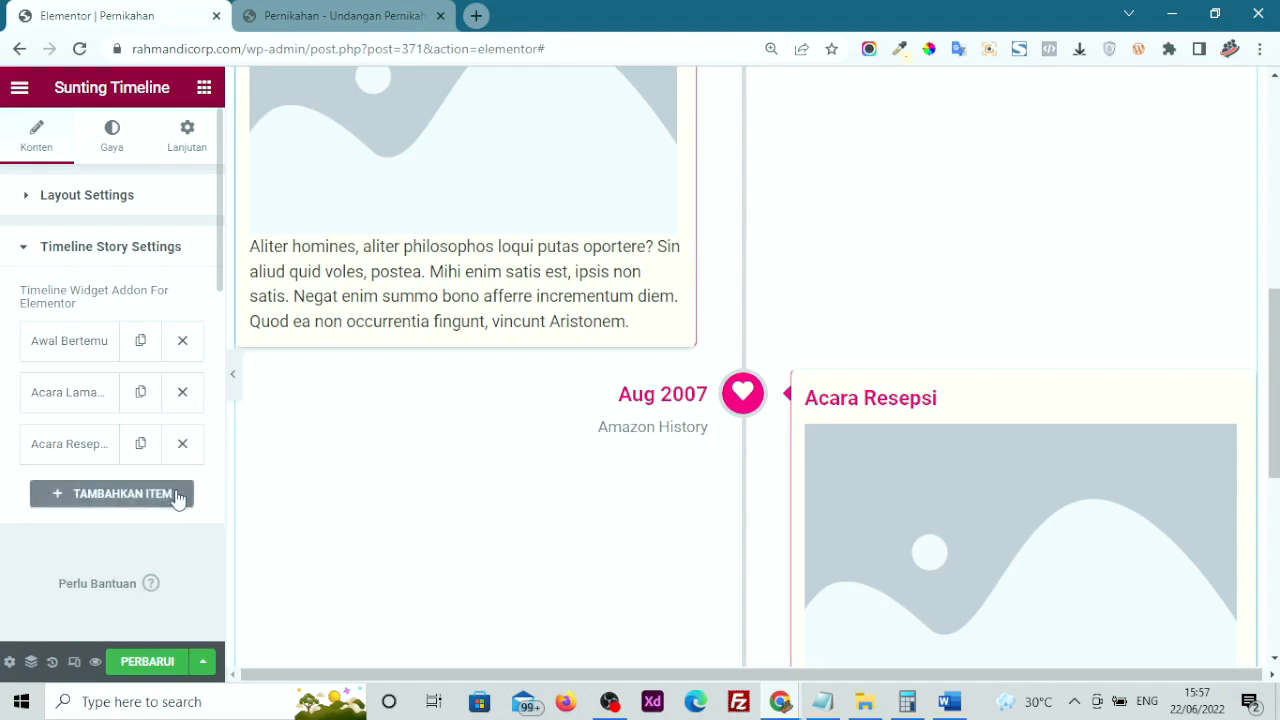
{"action": "scroll", "coordinate": [707, 380], "scroll_direction": "up", "scroll_amount": 3}
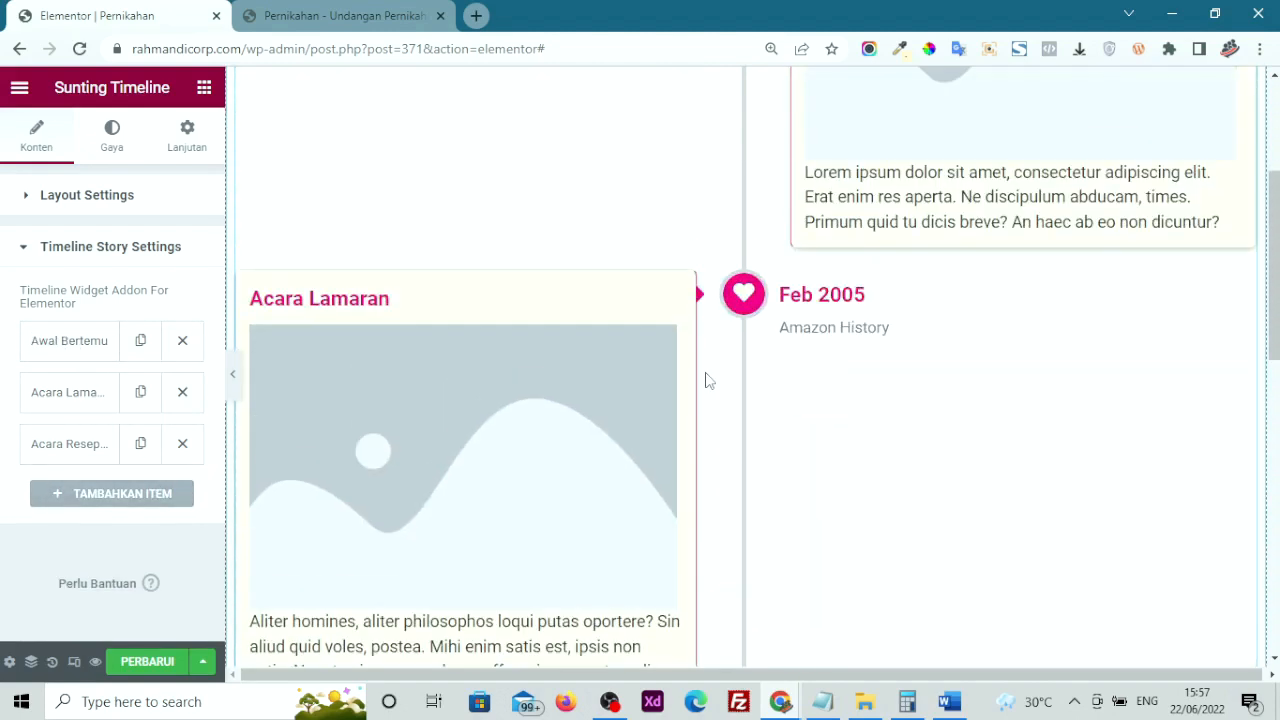
{"action": "scroll", "coordinate": [705, 380], "scroll_direction": "up", "scroll_amount": 3}
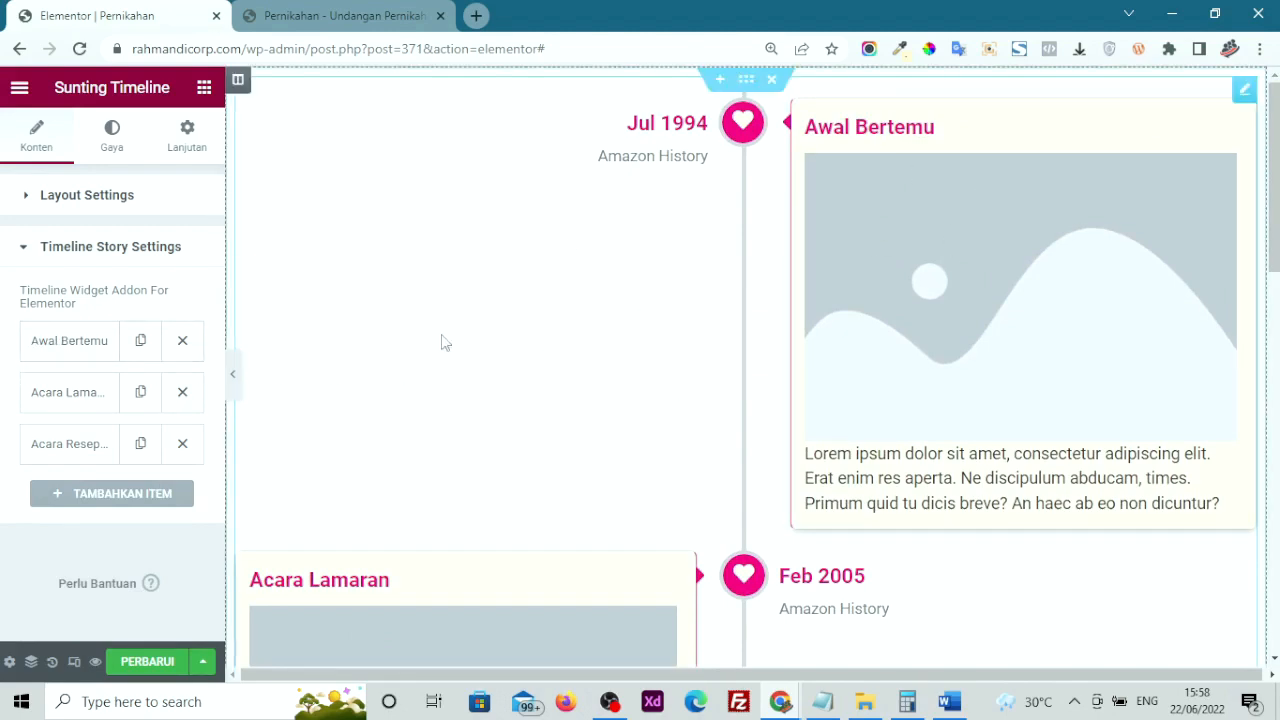
{"action": "left_click", "coordinate": [70, 350]}
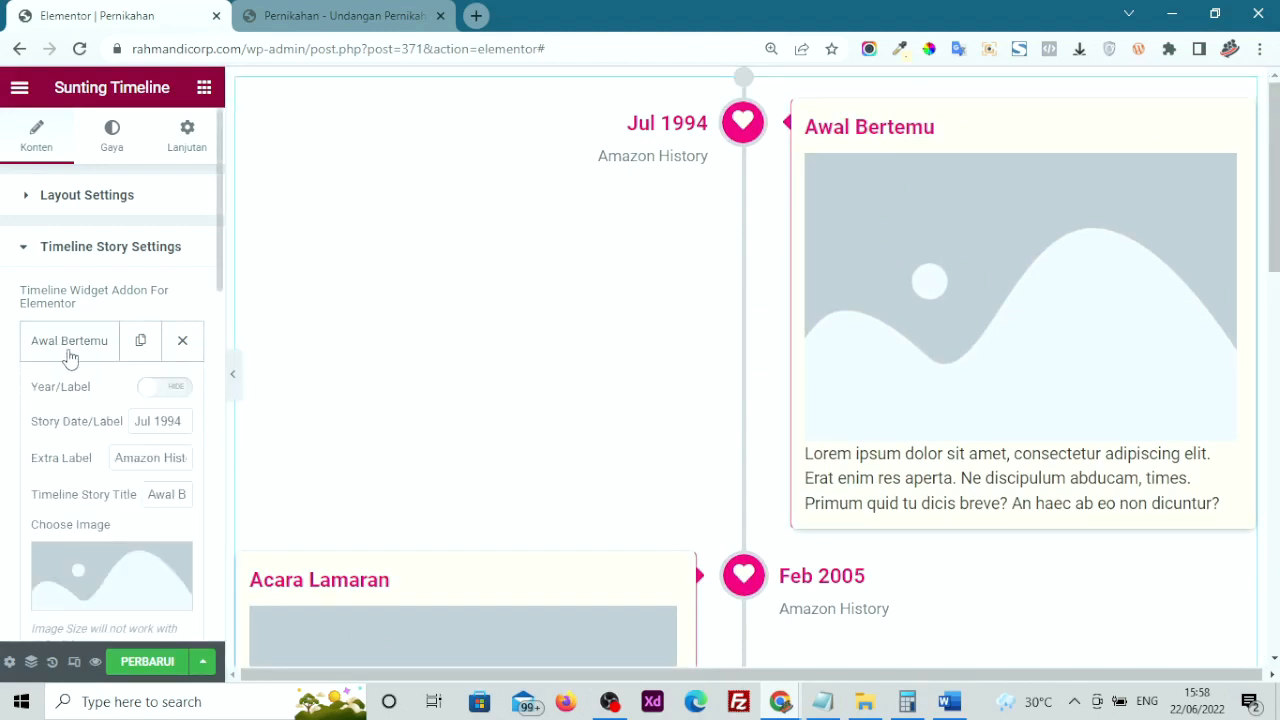
Toggle the Awal Bertemu Year/Label option, leaving the 1994 year label hidden
{"action": "left_click", "coordinate": [157, 396]}
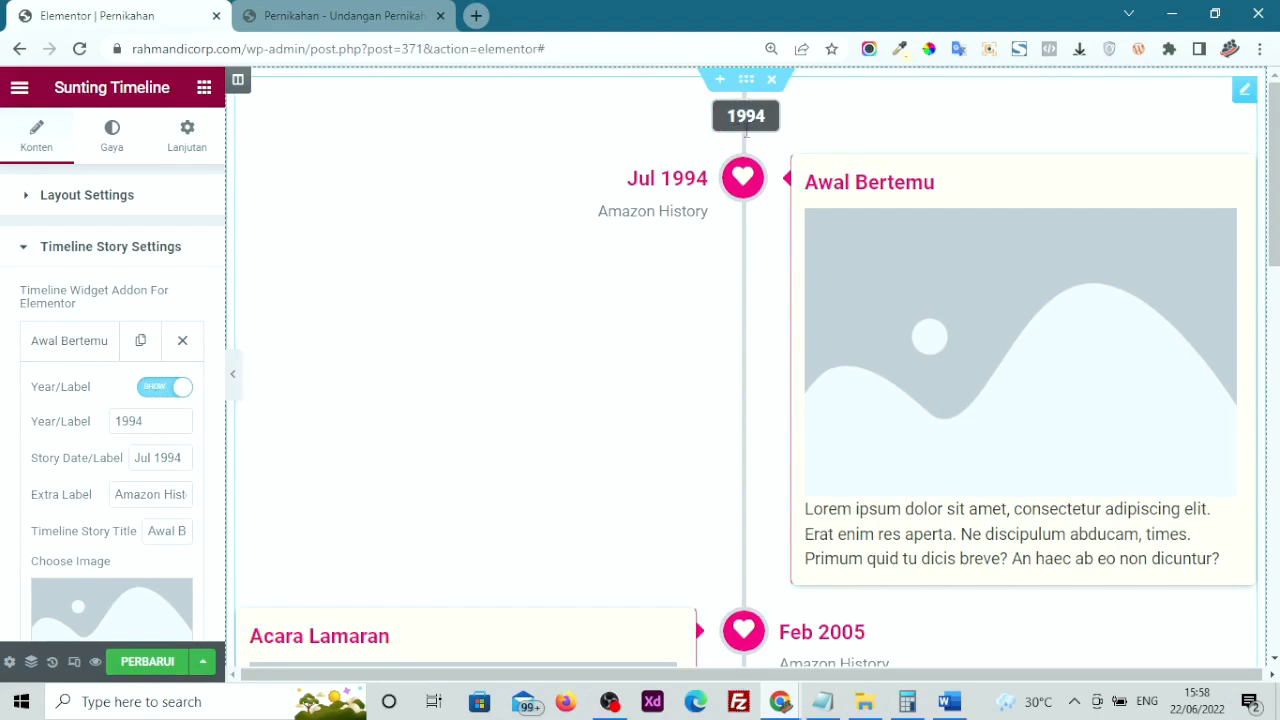
{"action": "left_click", "coordinate": [163, 388]}
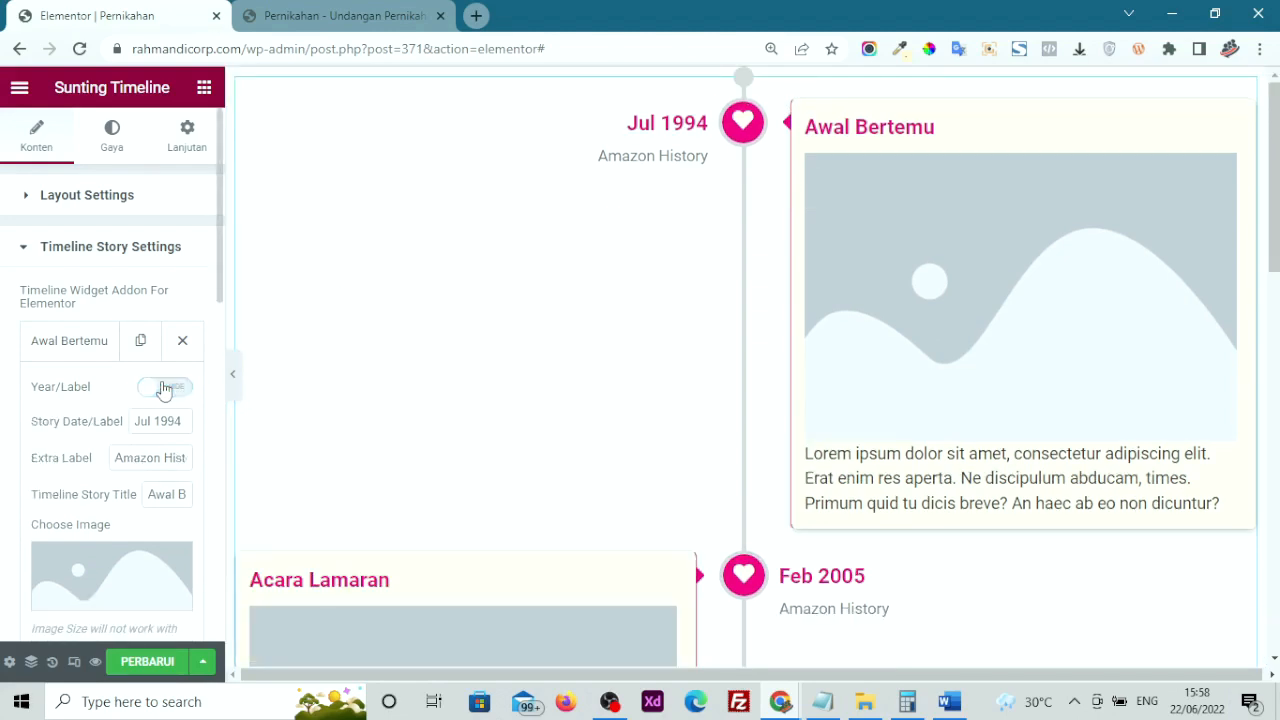
{"action": "left_click", "coordinate": [160, 388]}
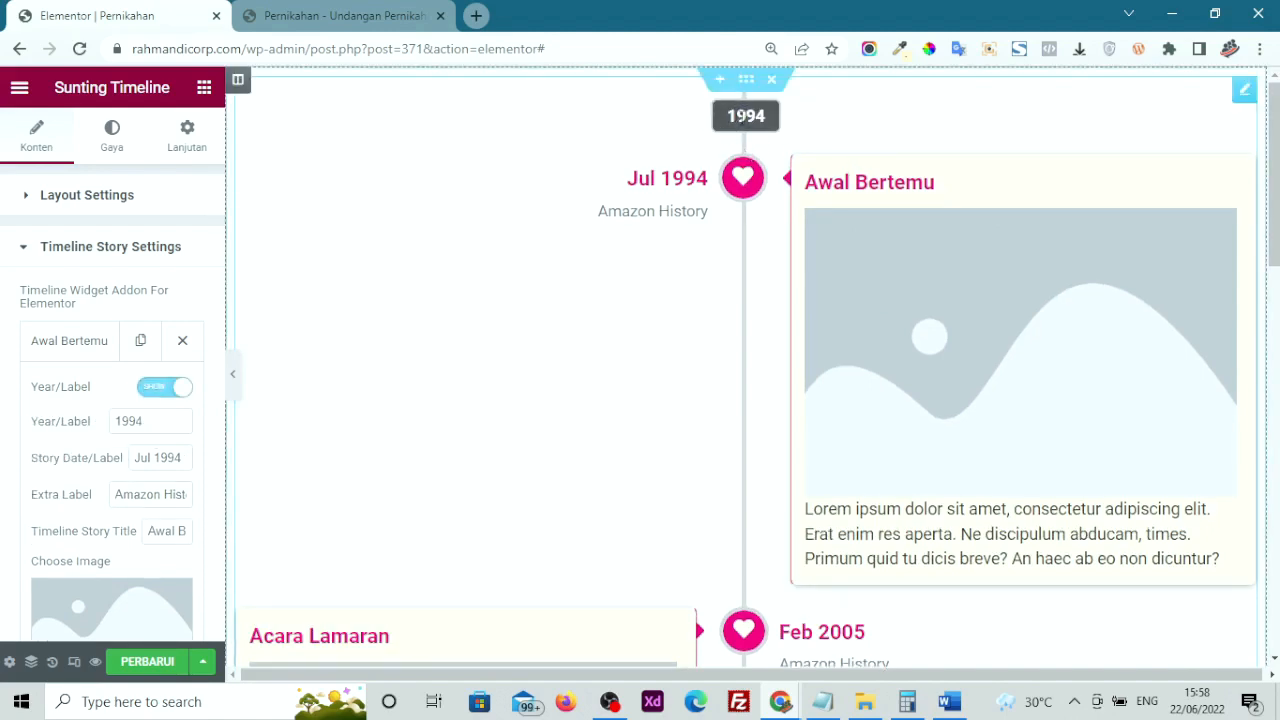
{"action": "left_click_drag", "start_coordinate": [150, 421], "coordinate": [66, 412]}
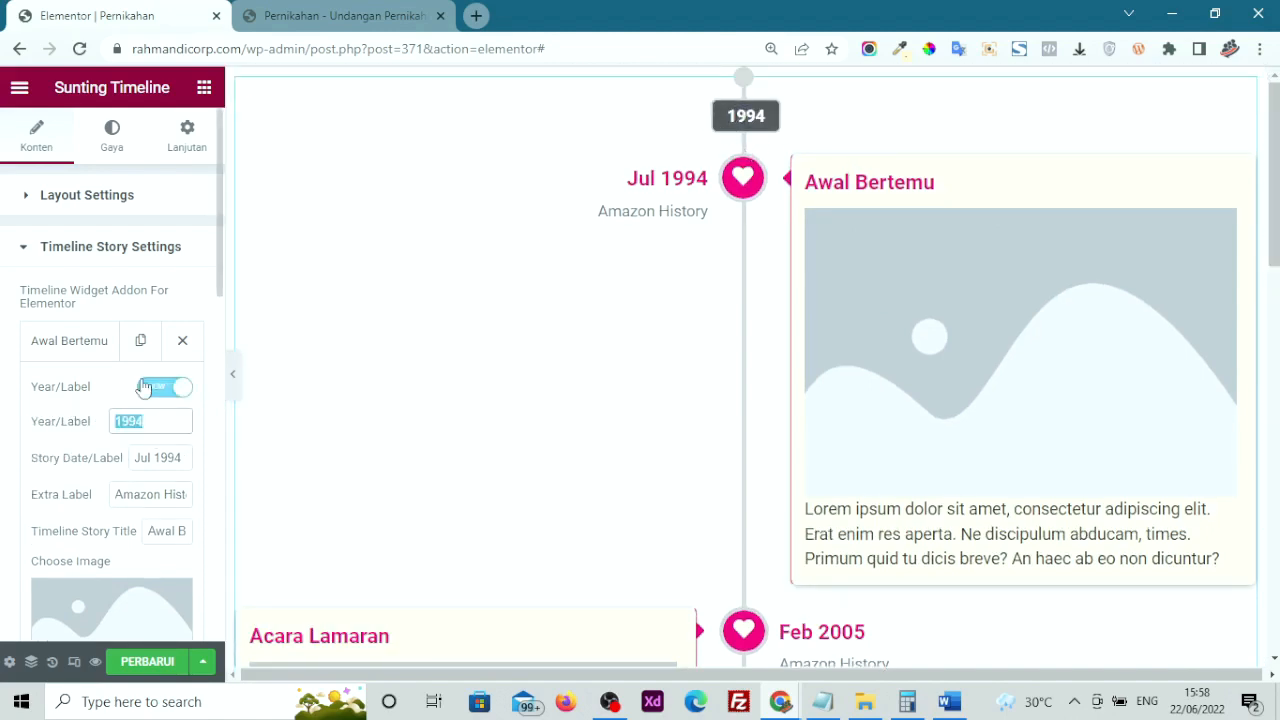
{"action": "left_click", "coordinate": [148, 388]}
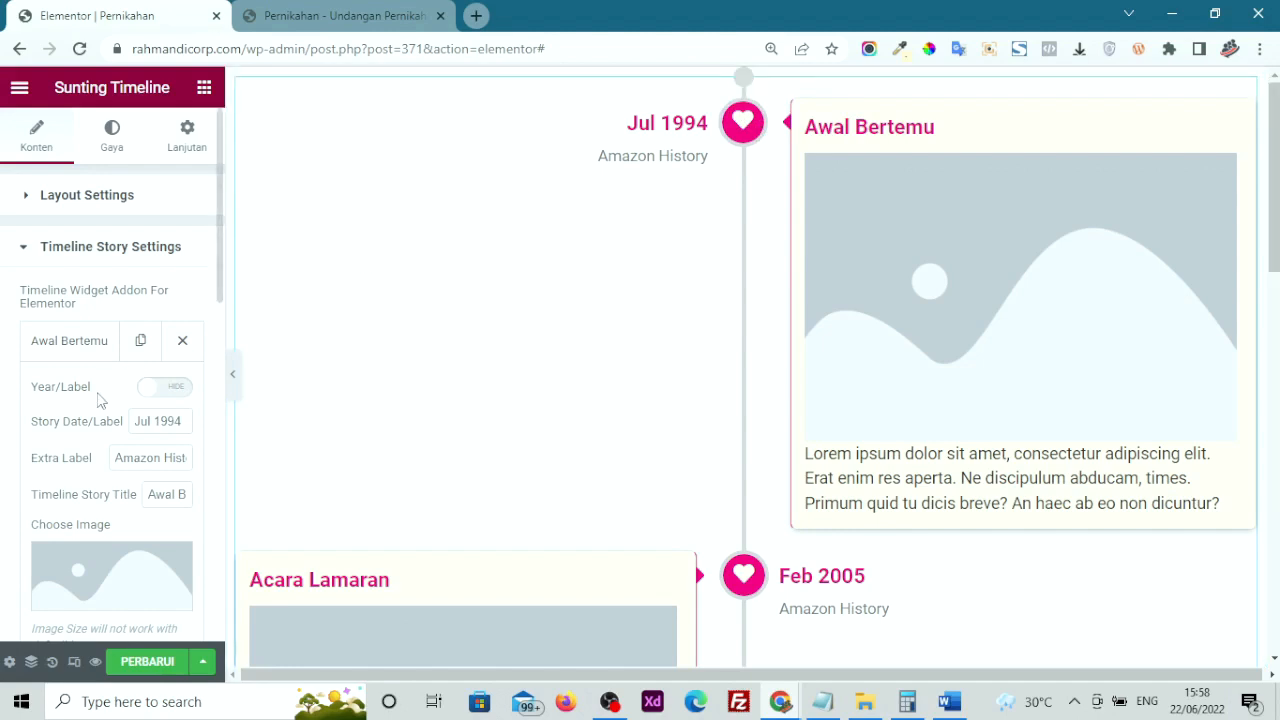
Review the story's Jul 1994 date, Amazon History label, title, image and description unchanged
{"action": "triple_click", "coordinate": [139, 428]}
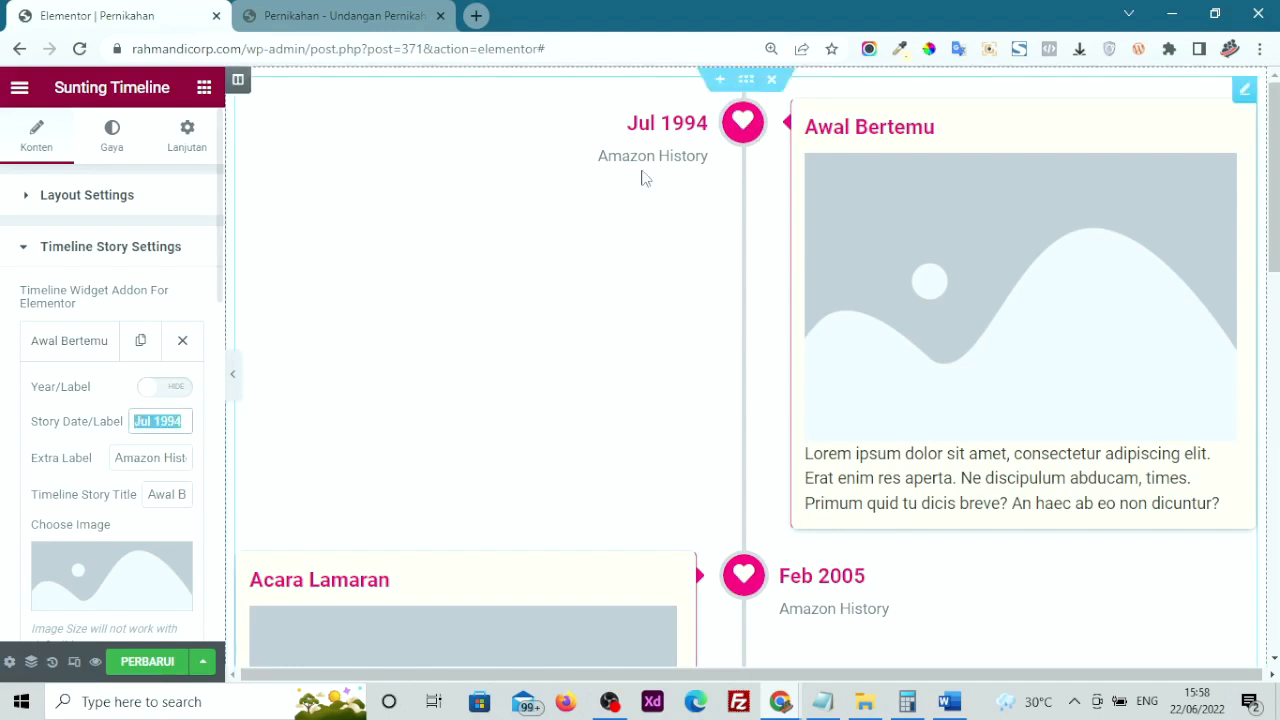
{"action": "scroll", "coordinate": [60, 420], "scroll_direction": "down", "scroll_amount": 1}
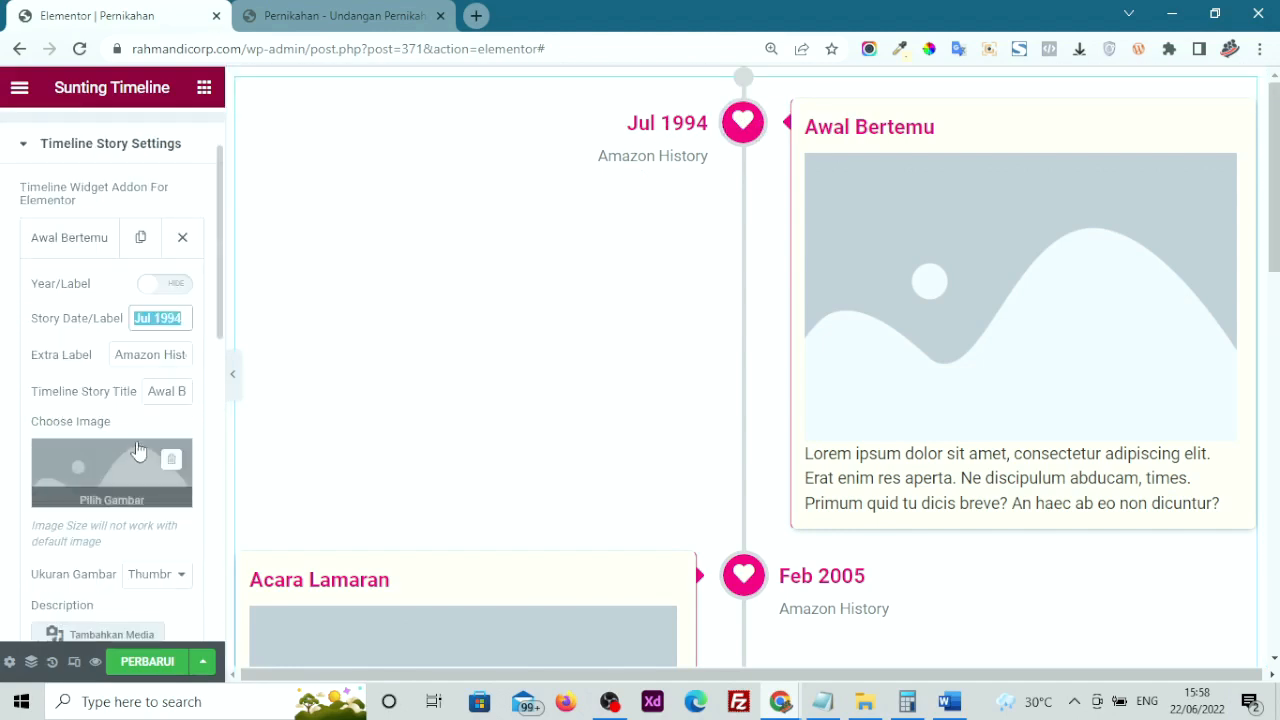
{"action": "left_click_drag", "start_coordinate": [143, 355], "coordinate": [200, 360]}
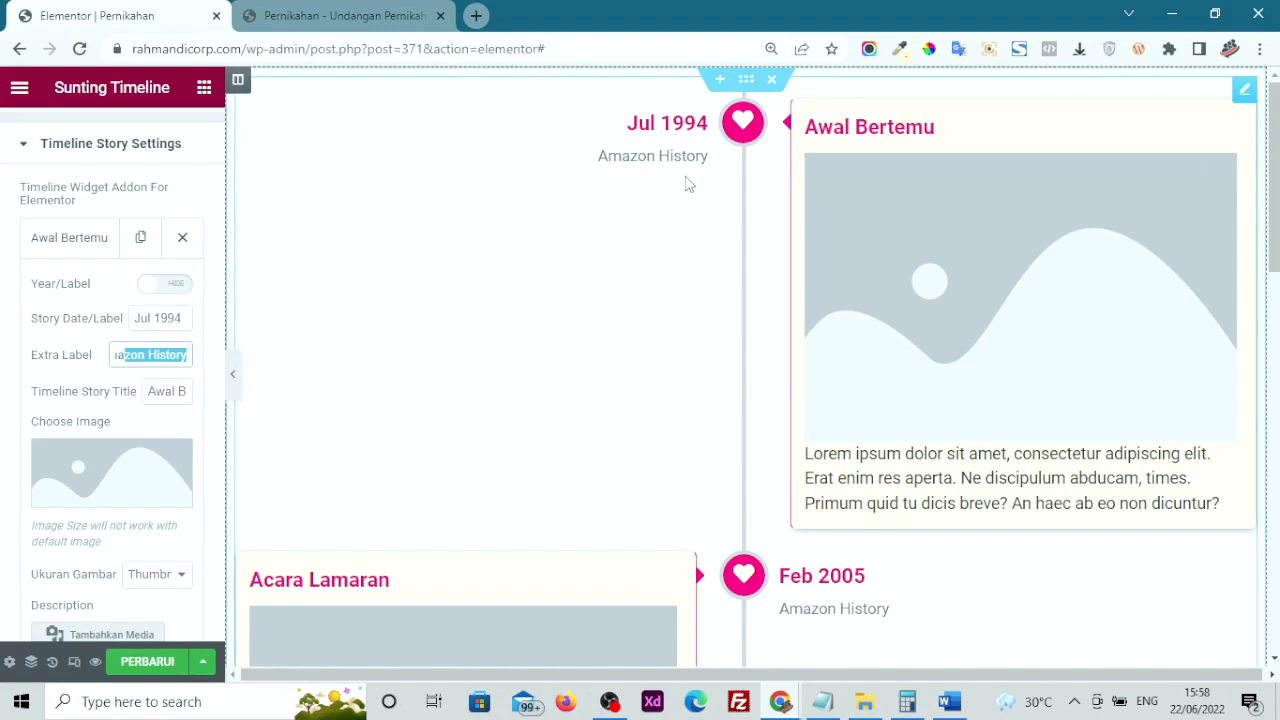
{"action": "left_click_drag", "start_coordinate": [170, 392], "coordinate": [200, 413]}
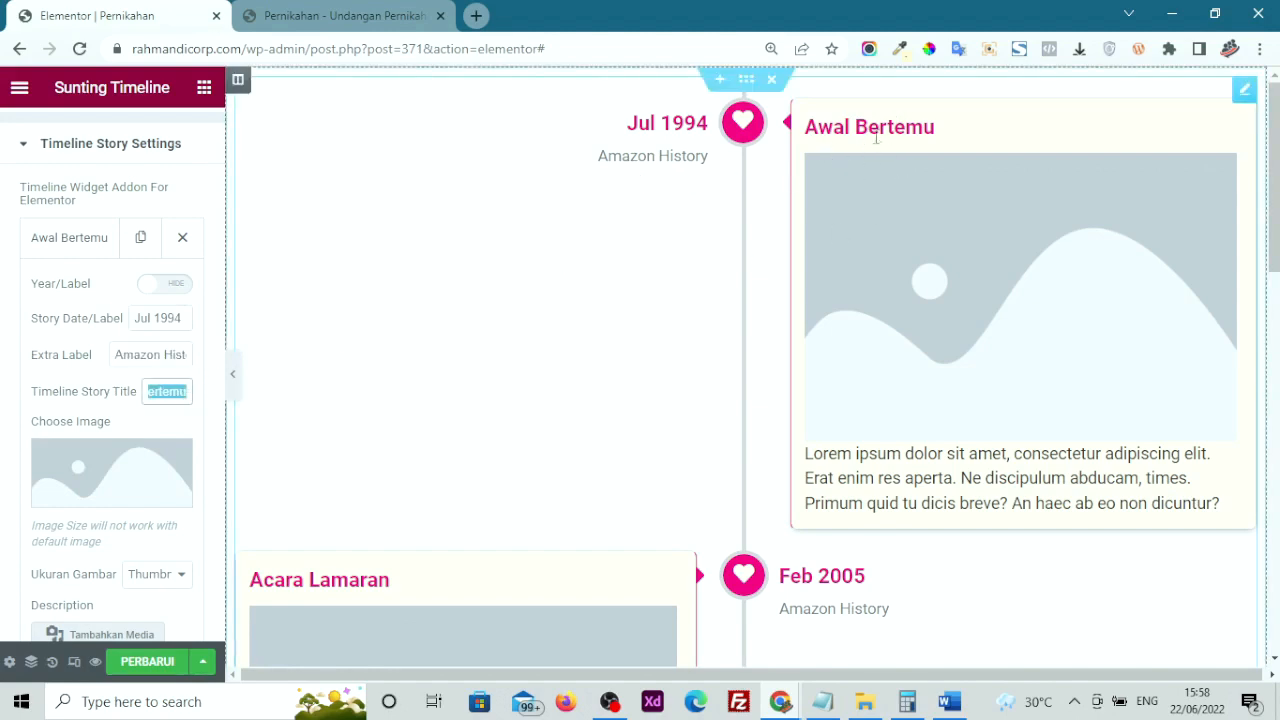
{"action": "left_click", "coordinate": [64, 474]}
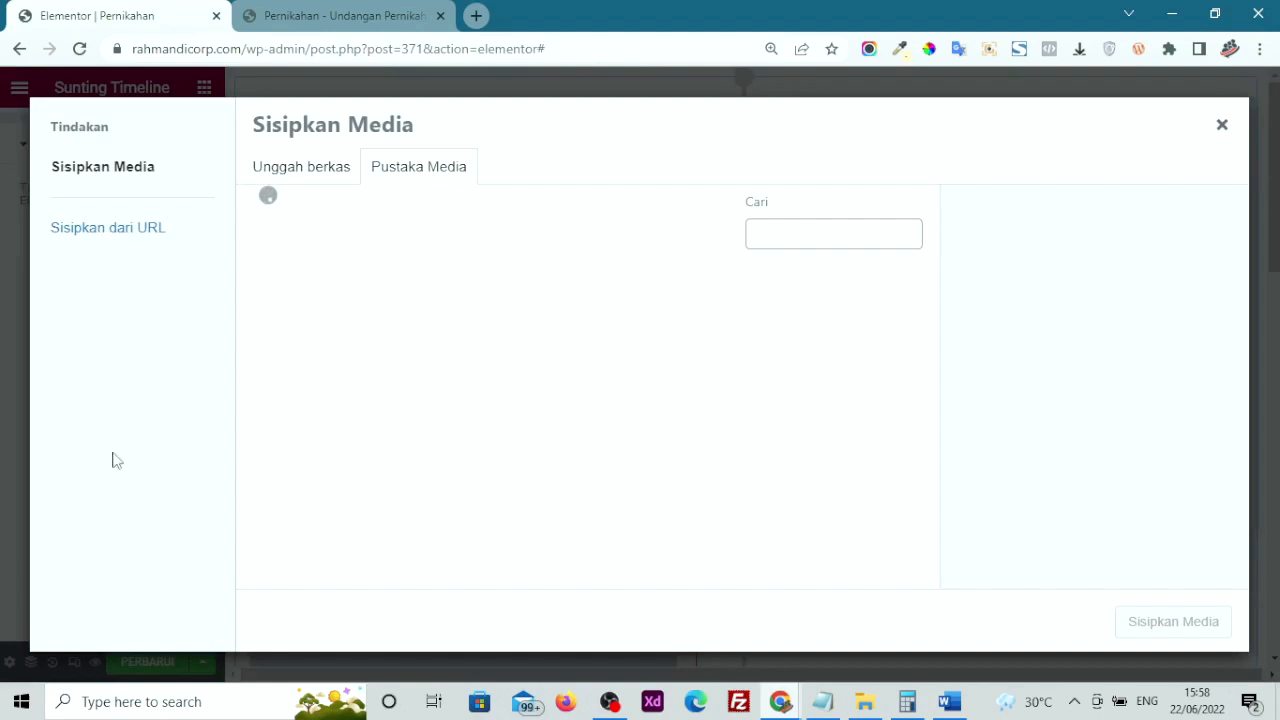
{"action": "left_click", "coordinate": [1222, 126]}
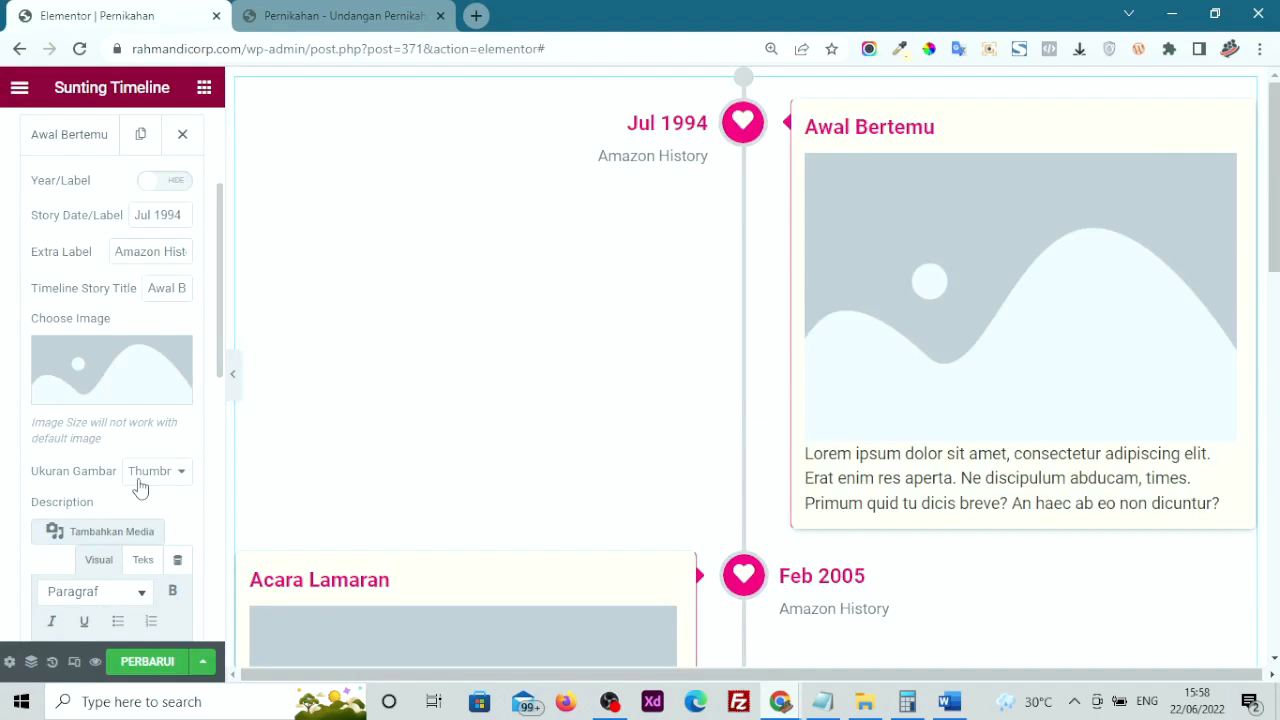
{"action": "scroll", "coordinate": [140, 487], "scroll_direction": "down", "scroll_amount": 5}
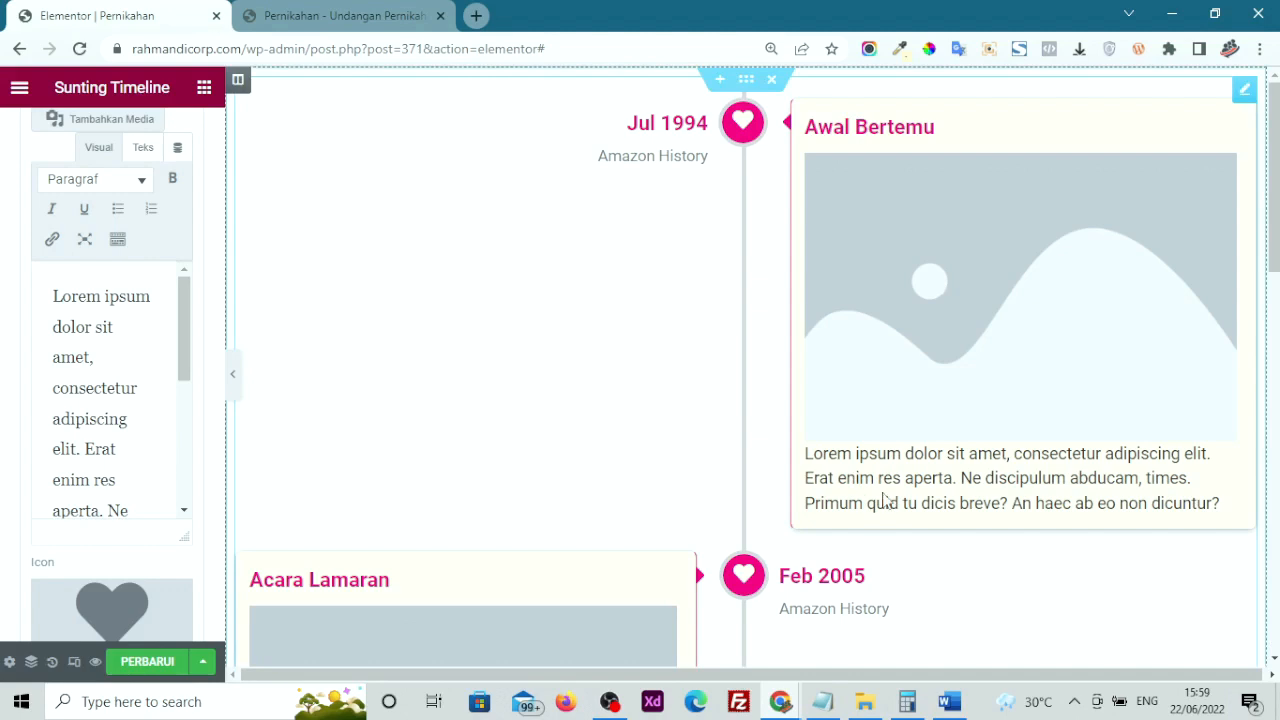
{"action": "mouse_move", "coordinate": [117, 449]}
{"action": "left_mouse_down"}
{"action": "mouse_move", "coordinate": [77, 327]}
{"action": "mouse_move", "coordinate": [102, 455]}
{"action": "left_mouse_up"}
{"action": "scroll", "coordinate": [5, 460], "scroll_direction": "down", "scroll_amount": 1}
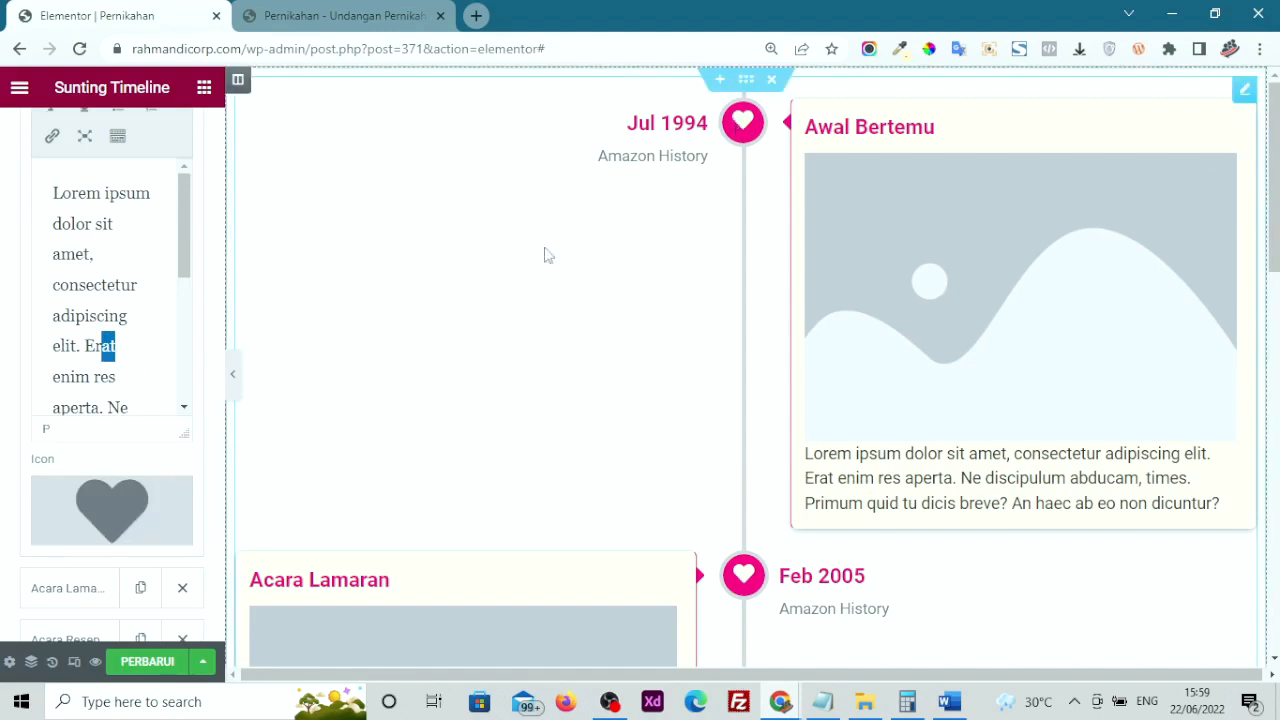
Remove the heart icon from the Awal Bertemu story, leaving no replacement icon
{"action": "left_click", "coordinate": [172, 498]}
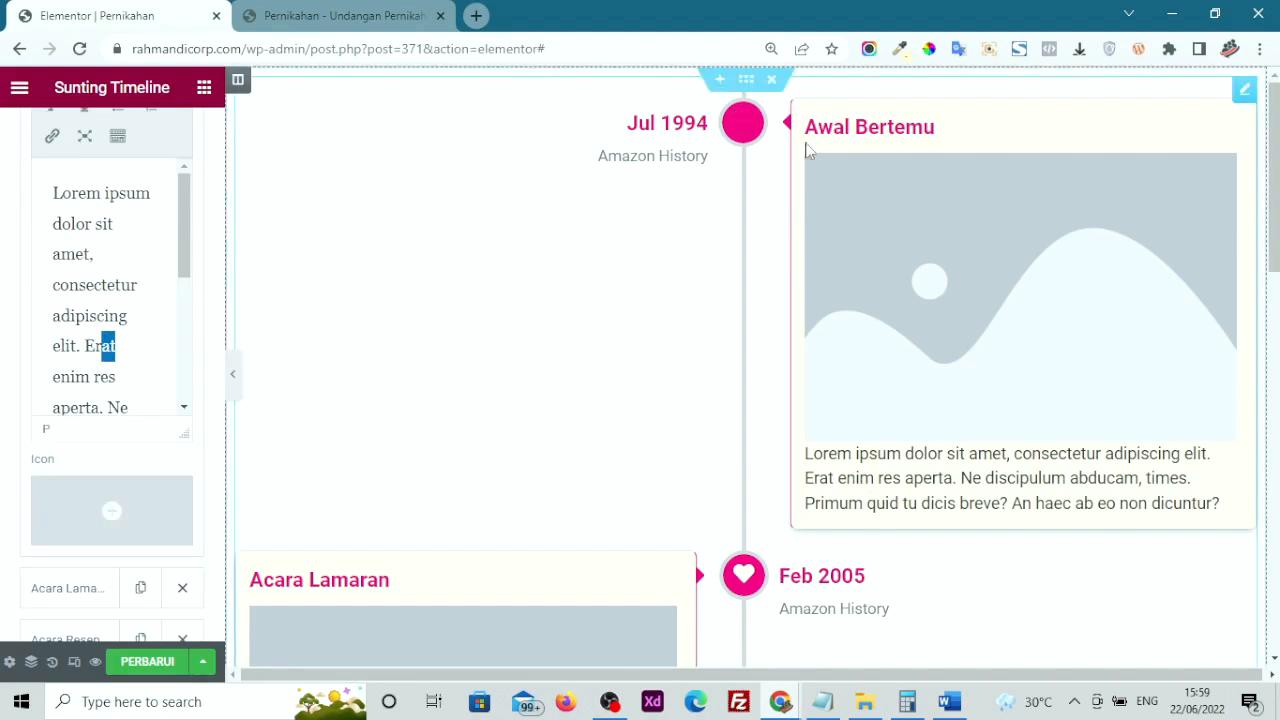
{"action": "left_click", "coordinate": [105, 497]}
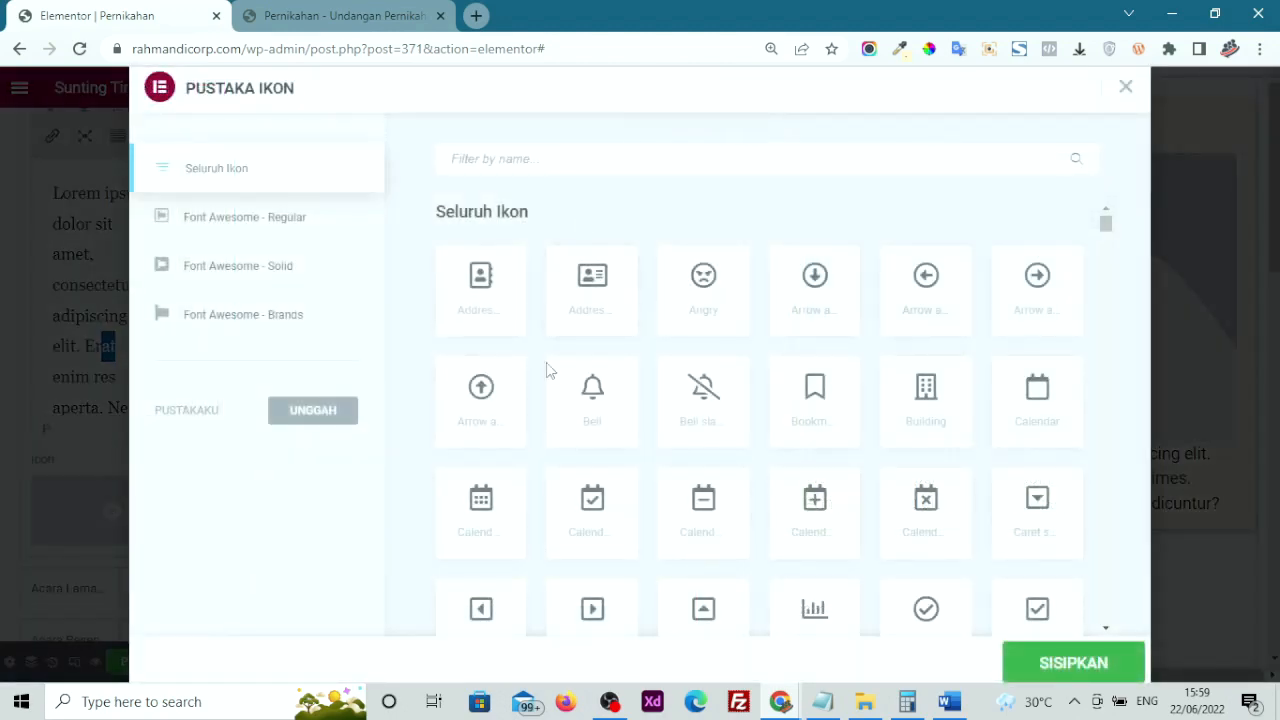
{"action": "scroll", "coordinate": [560, 420], "scroll_direction": "down", "scroll_amount": 8}
{"action": "scroll", "coordinate": [575, 490], "scroll_direction": "down", "scroll_amount": 2}
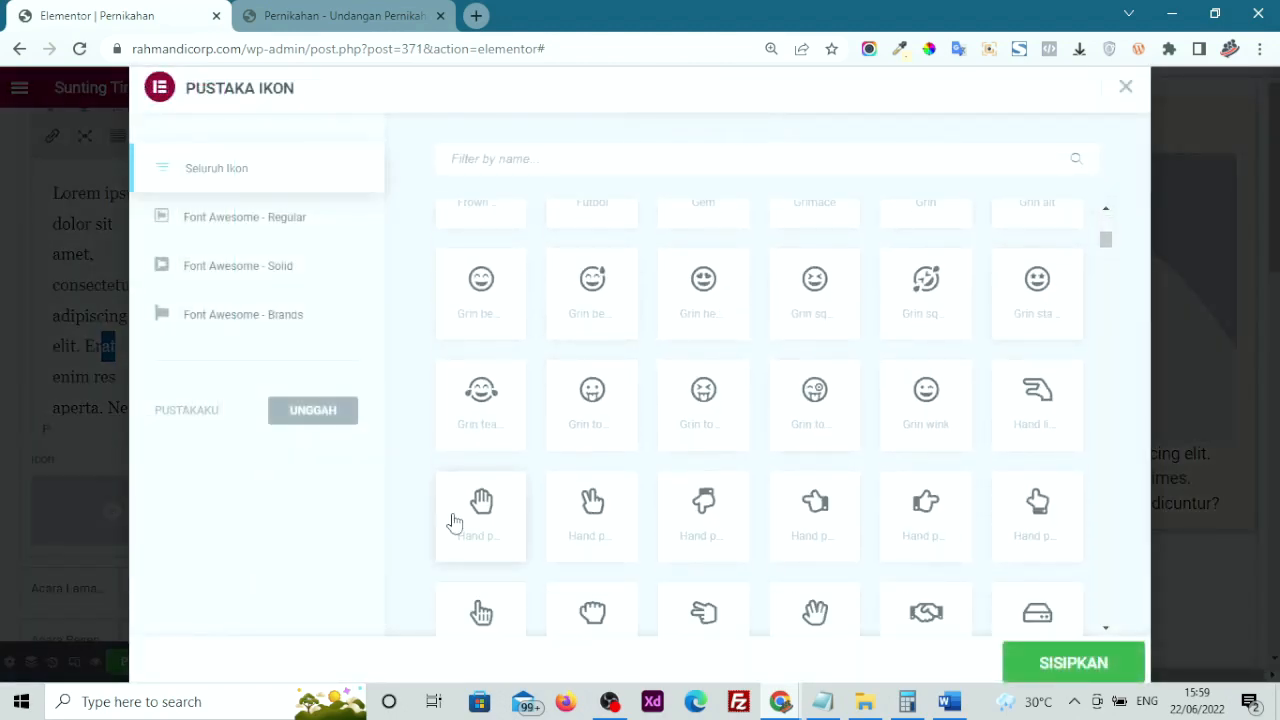
{"action": "scroll", "coordinate": [968, 383], "scroll_direction": "down", "scroll_amount": 5}
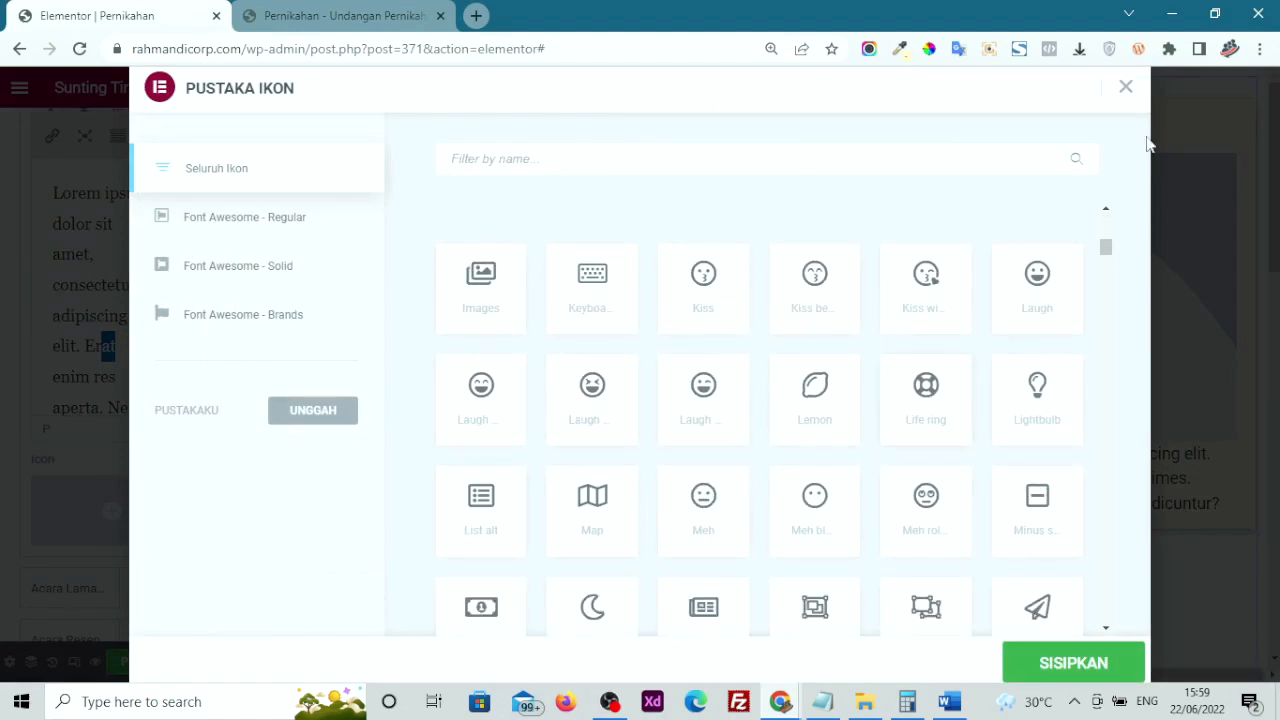
{"action": "left_click", "coordinate": [1124, 88]}
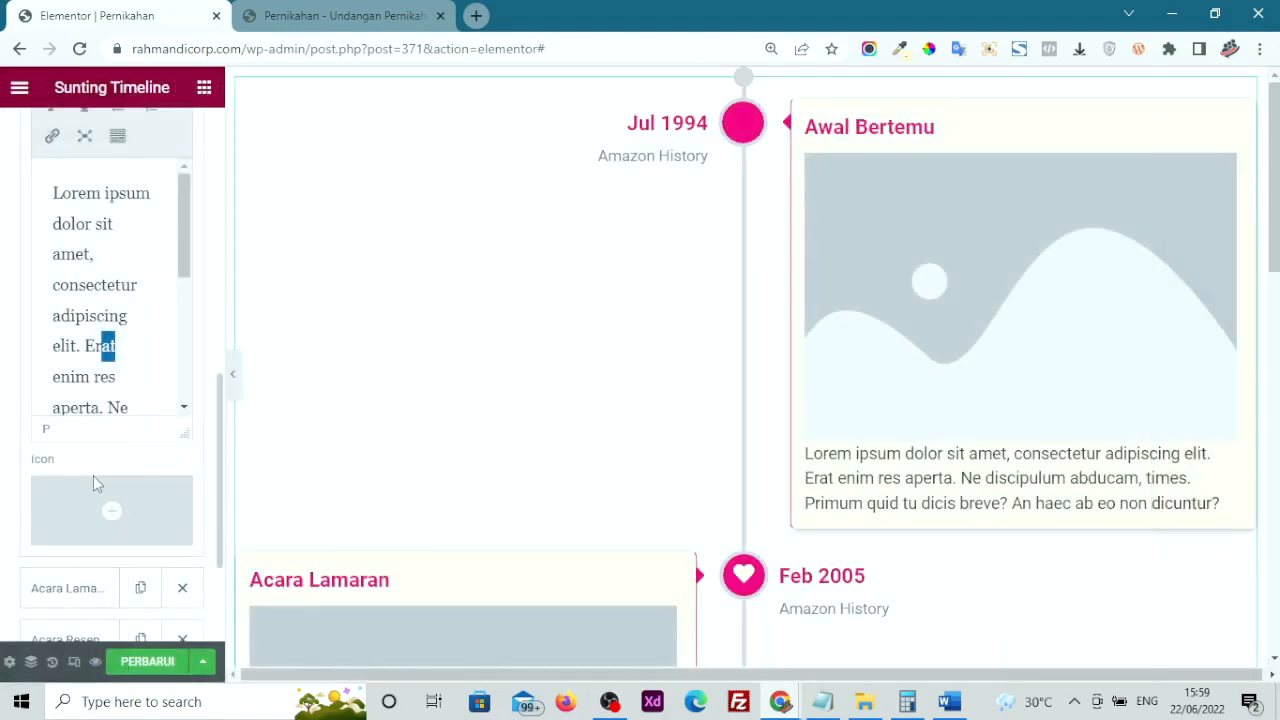
Expand the Acara Lamaran story, then look over the timeline's Gaya style settings
{"action": "scroll", "coordinate": [77, 490], "scroll_direction": "down", "scroll_amount": 2}
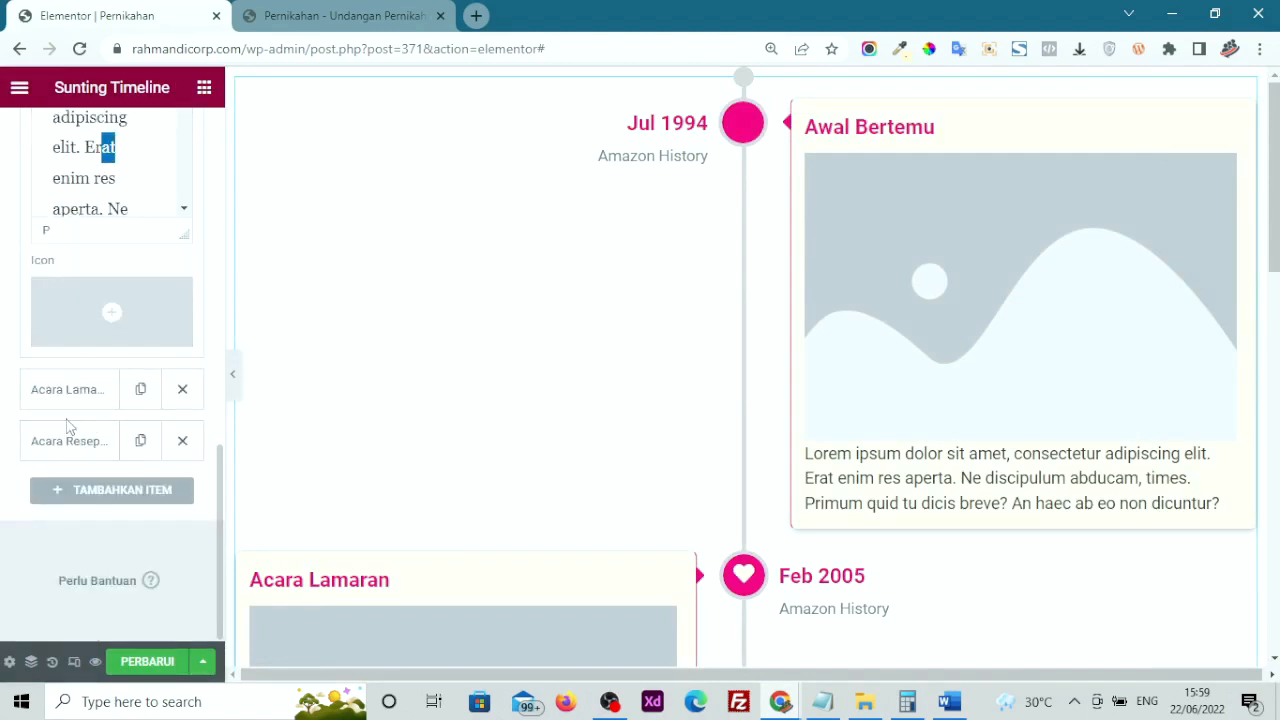
{"action": "left_click", "coordinate": [42, 389]}
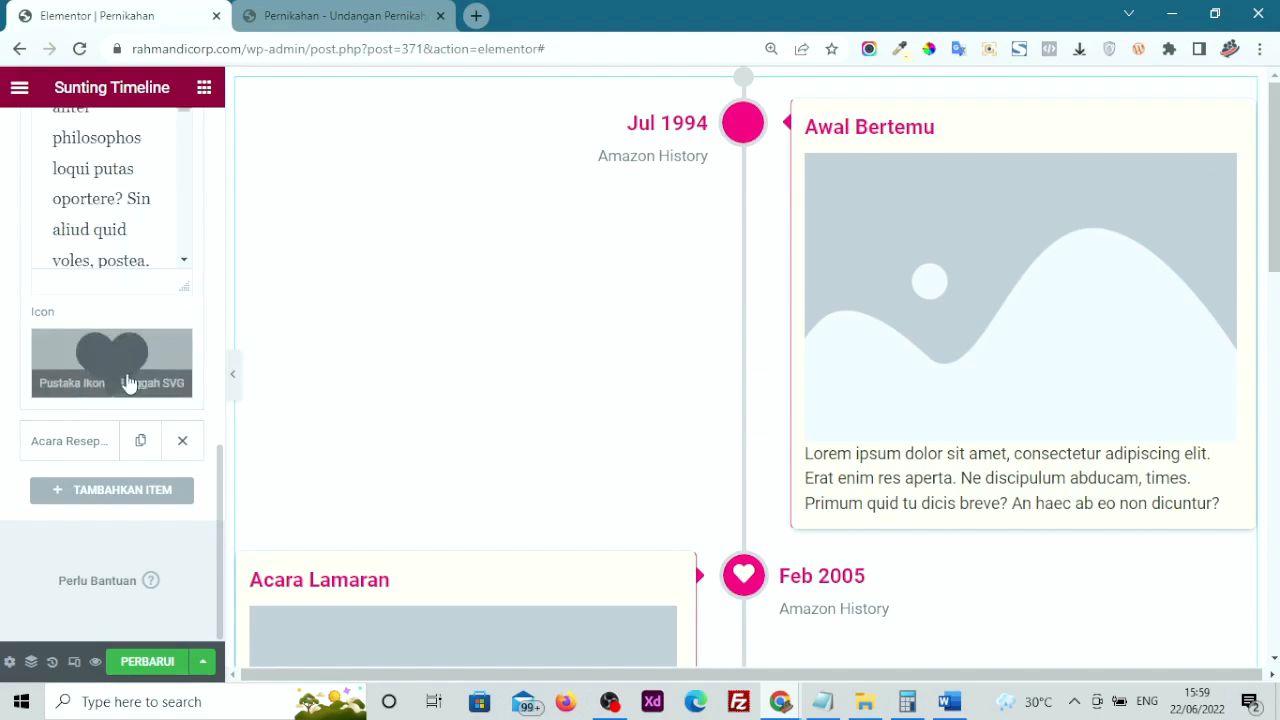
{"action": "scroll", "coordinate": [2, 340], "scroll_direction": "up", "scroll_amount": 8}
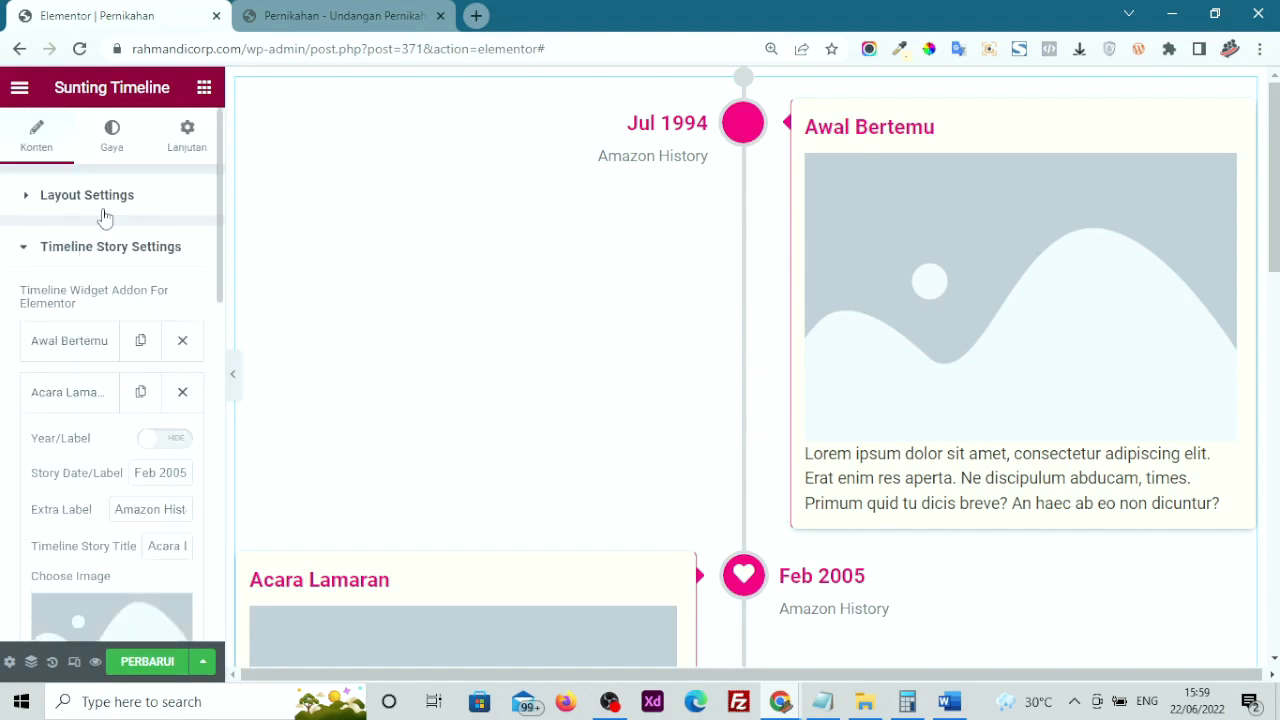
{"action": "left_click", "coordinate": [116, 149]}
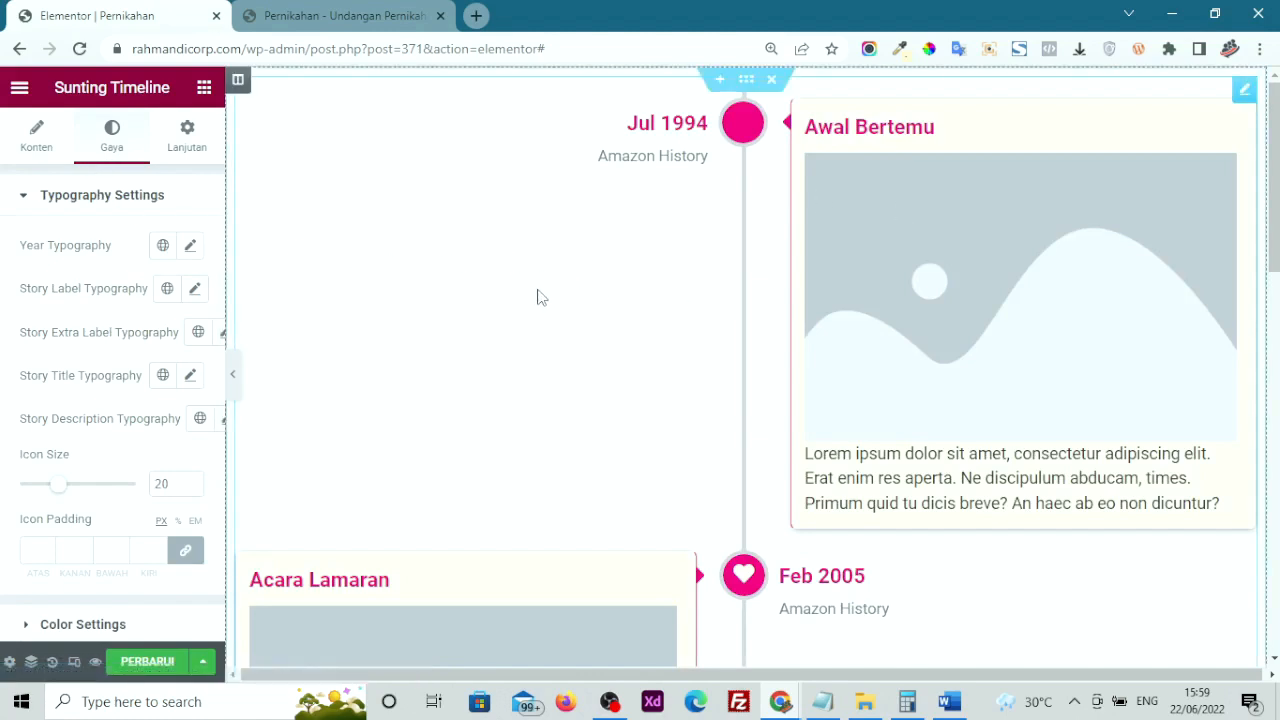
{"action": "scroll", "coordinate": [907, 479], "scroll_direction": "down", "scroll_amount": 1}
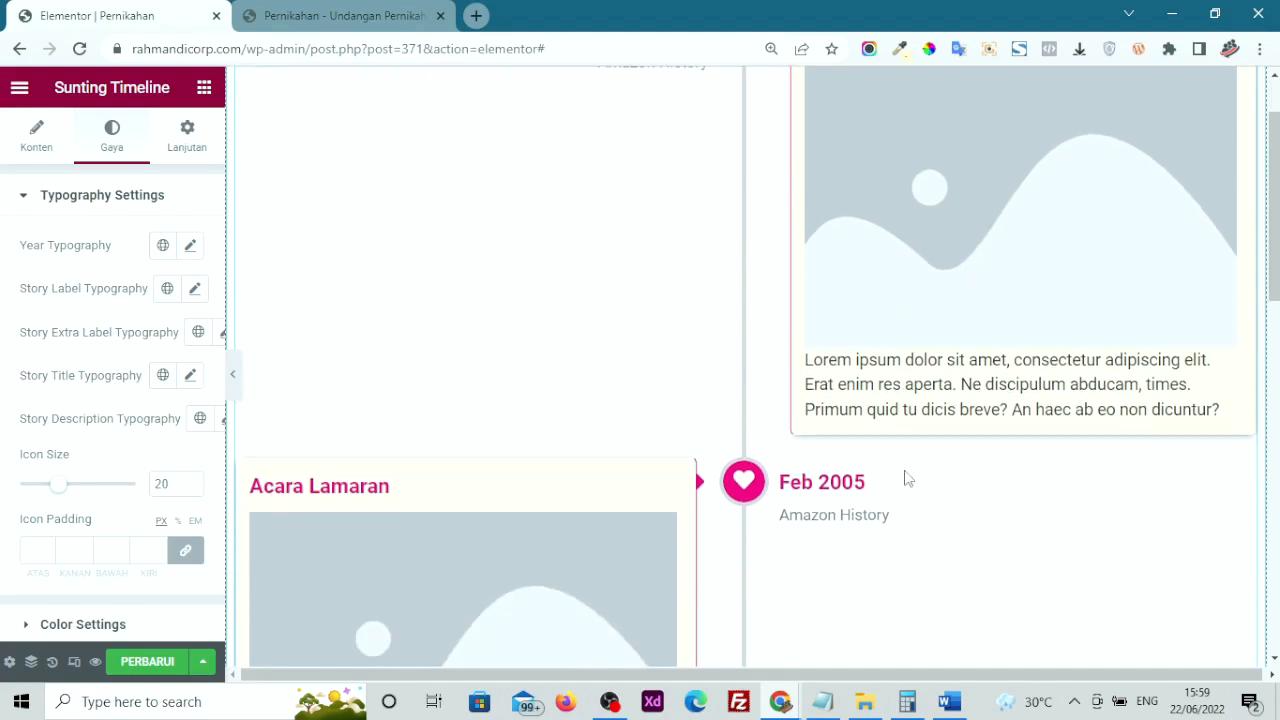
{"action": "scroll", "coordinate": [907, 479], "scroll_direction": "up", "scroll_amount": 1}
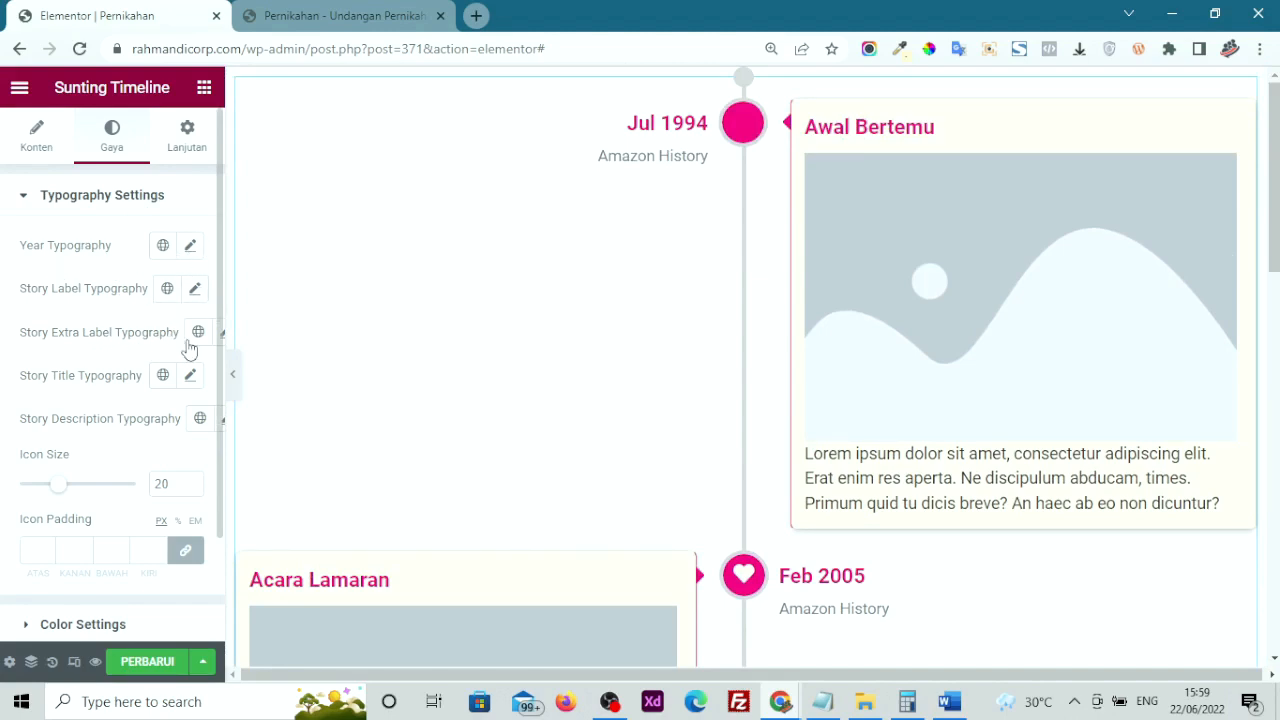
{"action": "scroll", "coordinate": [100, 400], "scroll_direction": "down", "scroll_amount": 2}
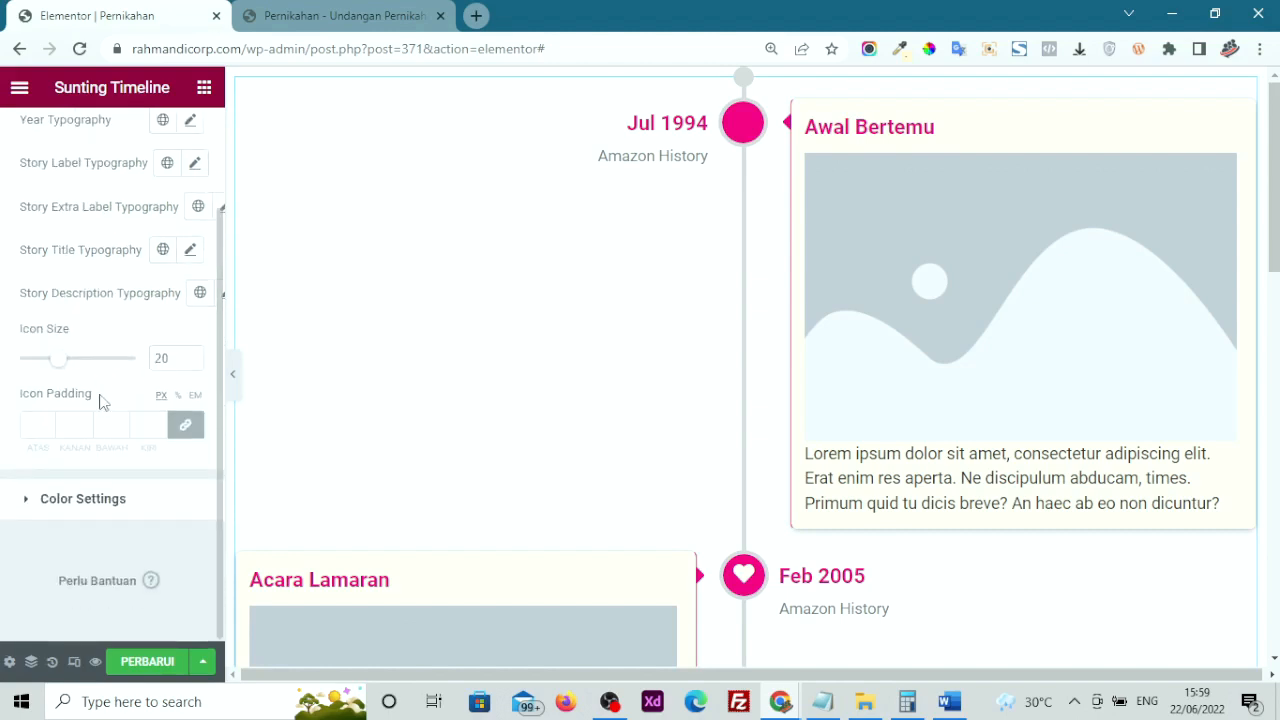
Change the Story Date/Label Color in Color Settings from pink to purple
{"action": "left_click", "coordinate": [117, 508]}
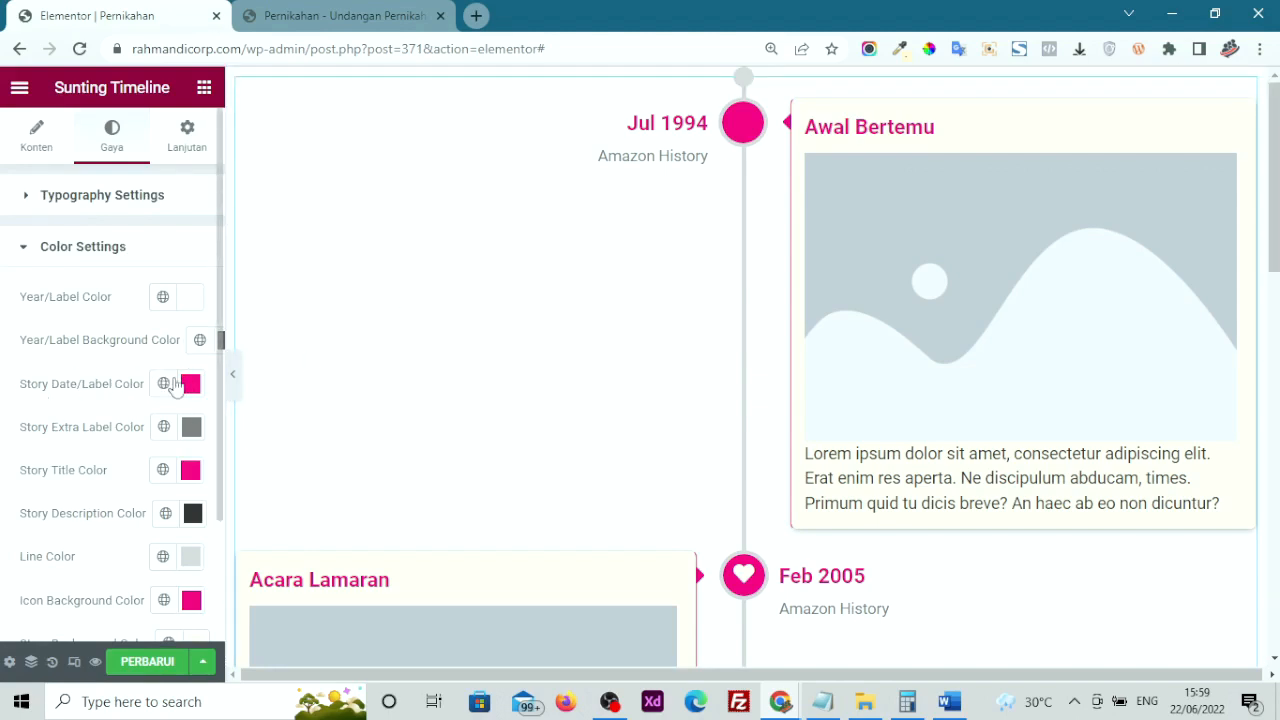
{"action": "left_click", "coordinate": [190, 386]}
{"action": "mouse_move", "coordinate": [320, 284]}
{"action": "left_mouse_down"}
{"action": "mouse_move", "coordinate": [425, 442]}
{"action": "mouse_move", "coordinate": [423, 463]}
{"action": "left_mouse_up"}
{"action": "mouse_move", "coordinate": [407, 361]}
{"action": "left_mouse_down"}
{"action": "mouse_move", "coordinate": [431, 289]}
{"action": "mouse_move", "coordinate": [451, 280]}
{"action": "mouse_move", "coordinate": [451, 300]}
{"action": "left_mouse_up"}
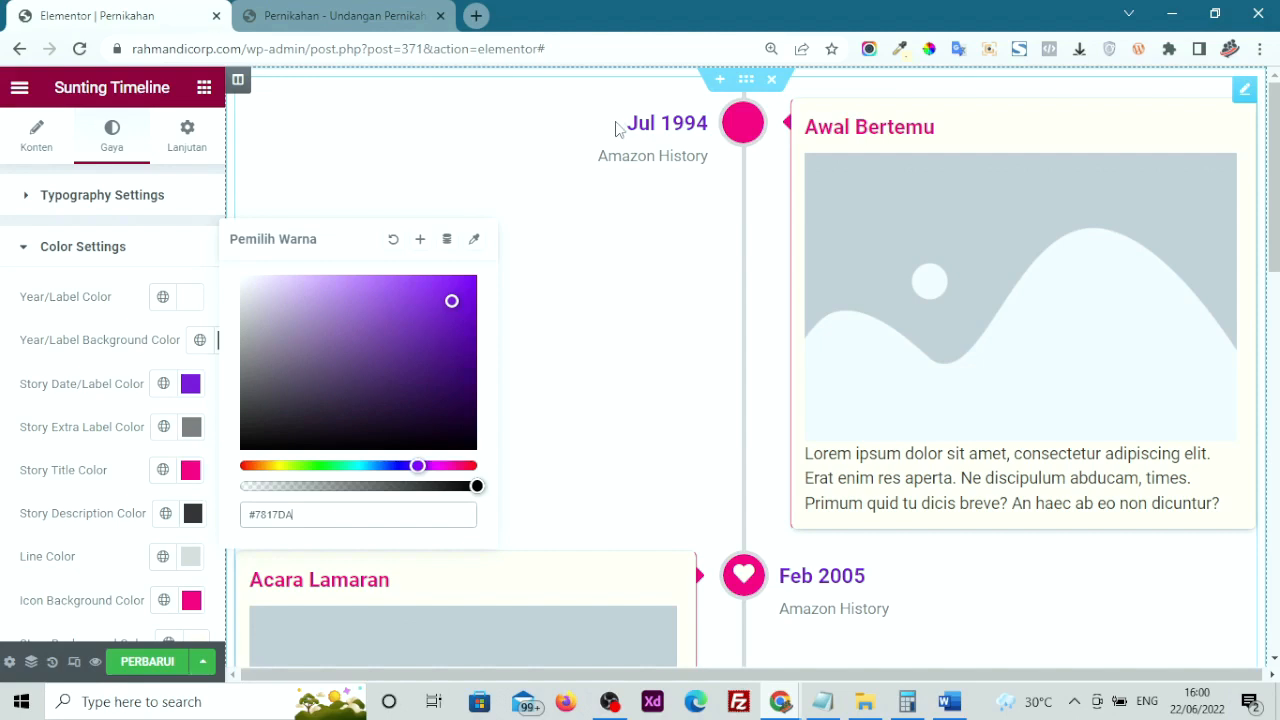
{"action": "left_click", "coordinate": [33, 386]}
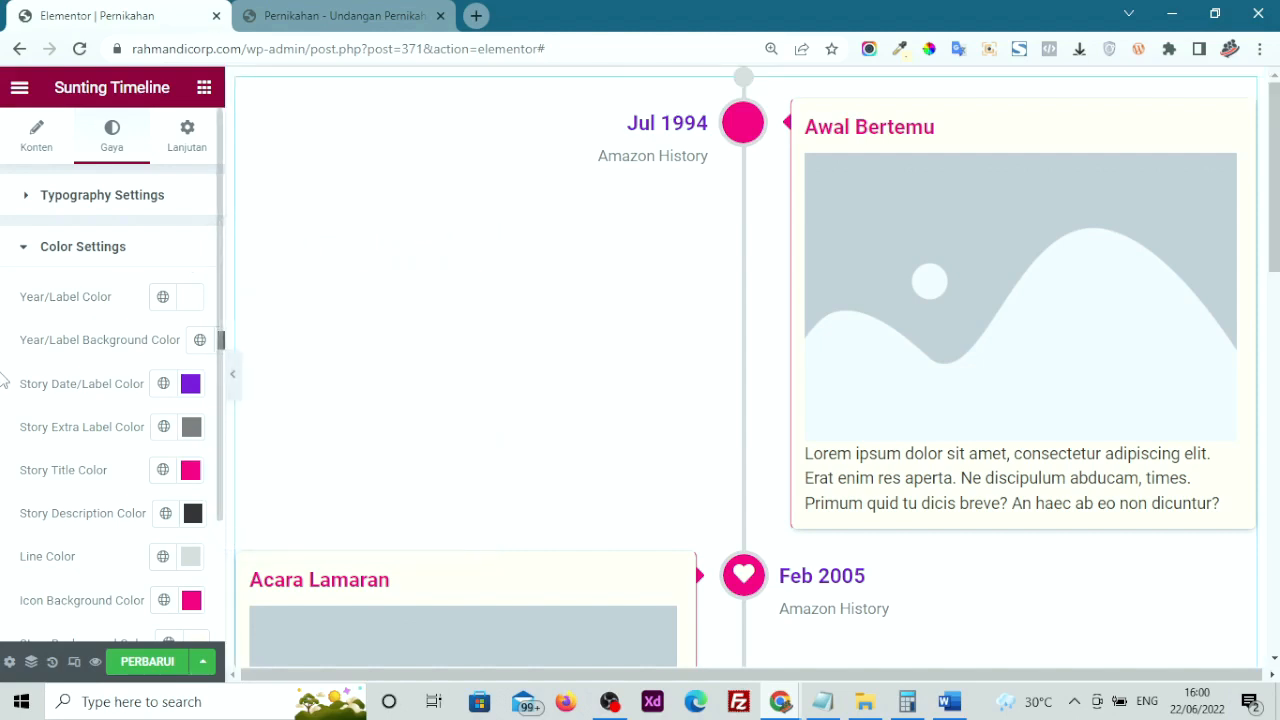
{"action": "scroll", "coordinate": [157, 492], "scroll_direction": "down", "scroll_amount": 1}
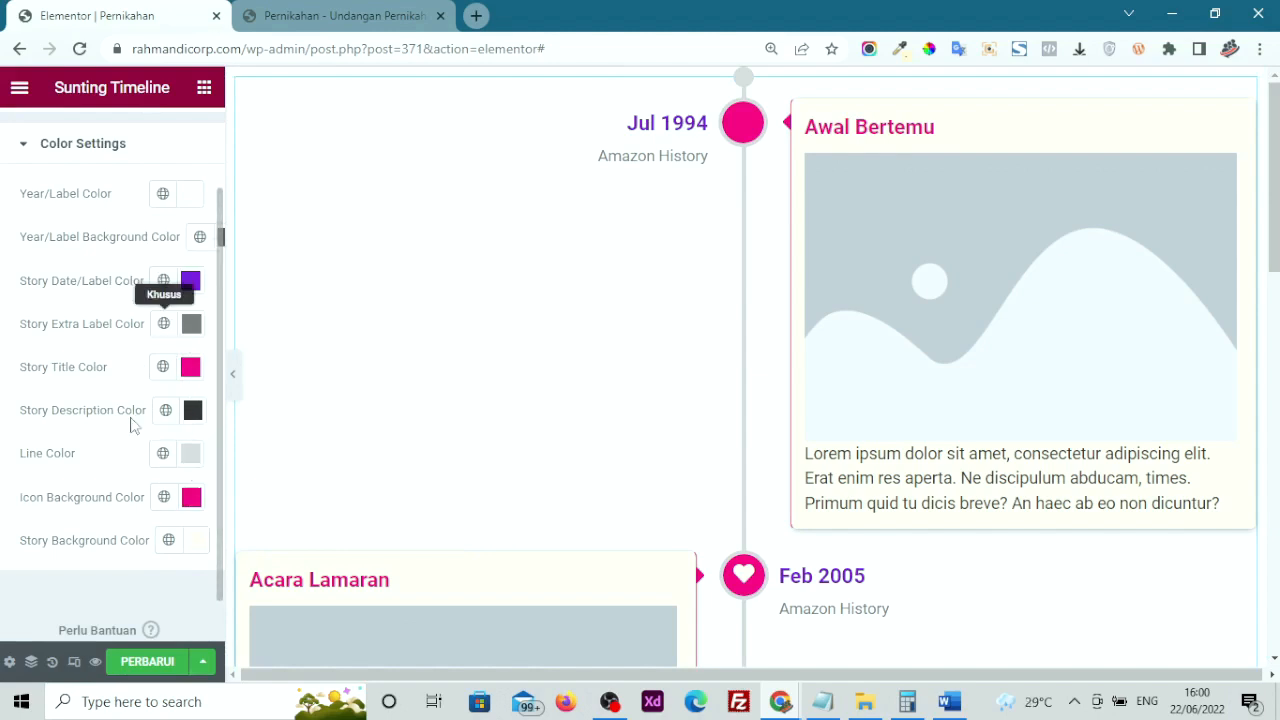
{"action": "scroll", "coordinate": [62, 477], "scroll_direction": "up", "scroll_amount": 1}
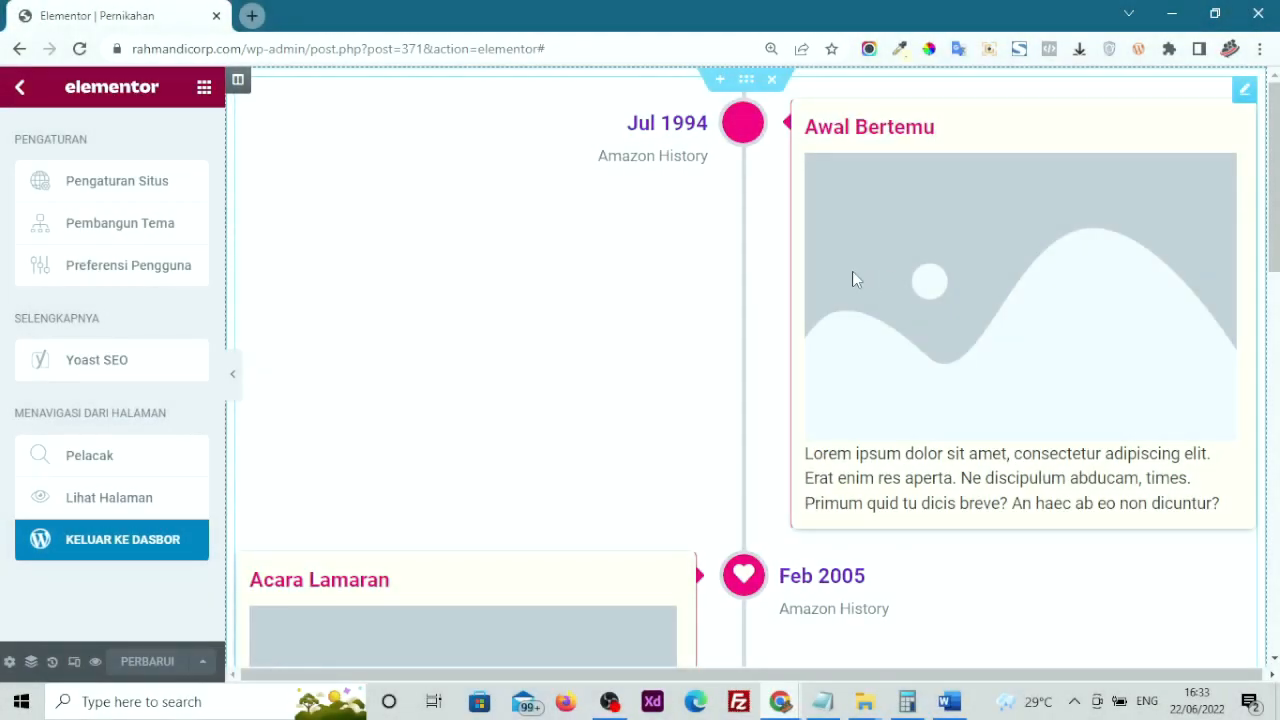
Delete the timeline section, then scroll the widget list to the WeddingPress Audio MP3, Forms and Timeline widgets
{"action": "left_click", "coordinate": [852, 271]}
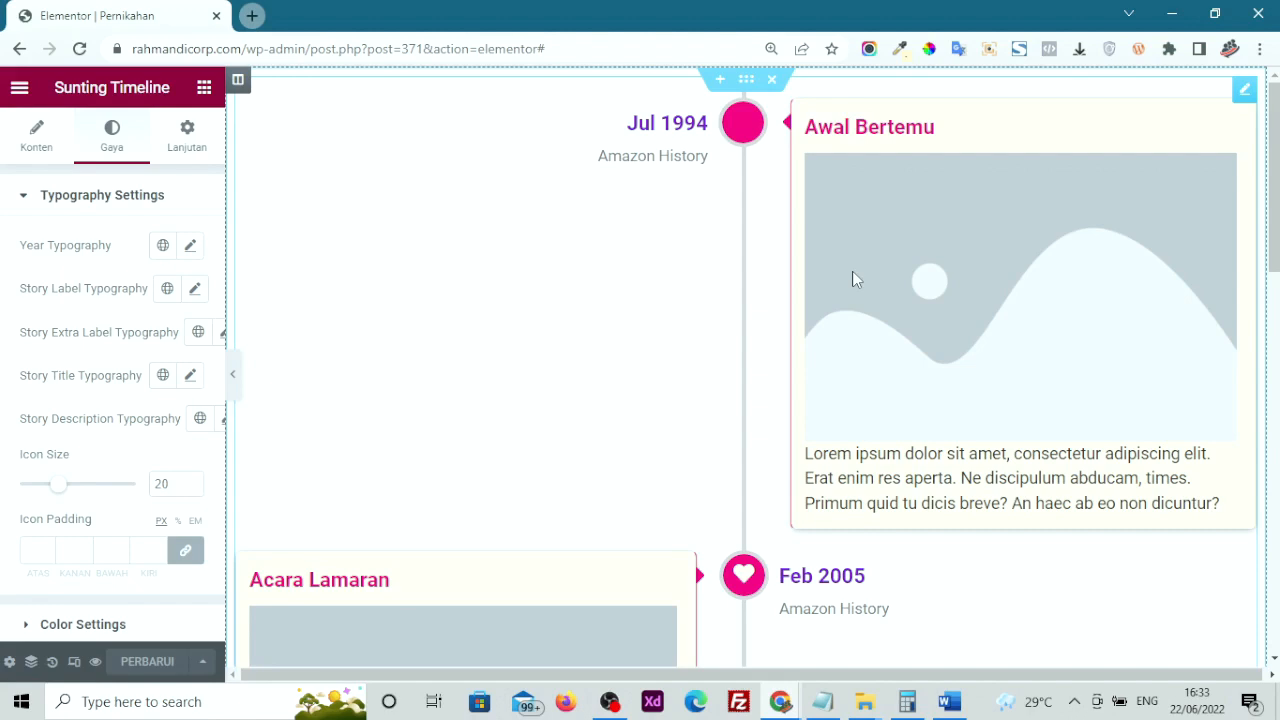
{"action": "left_click", "coordinate": [771, 80]}
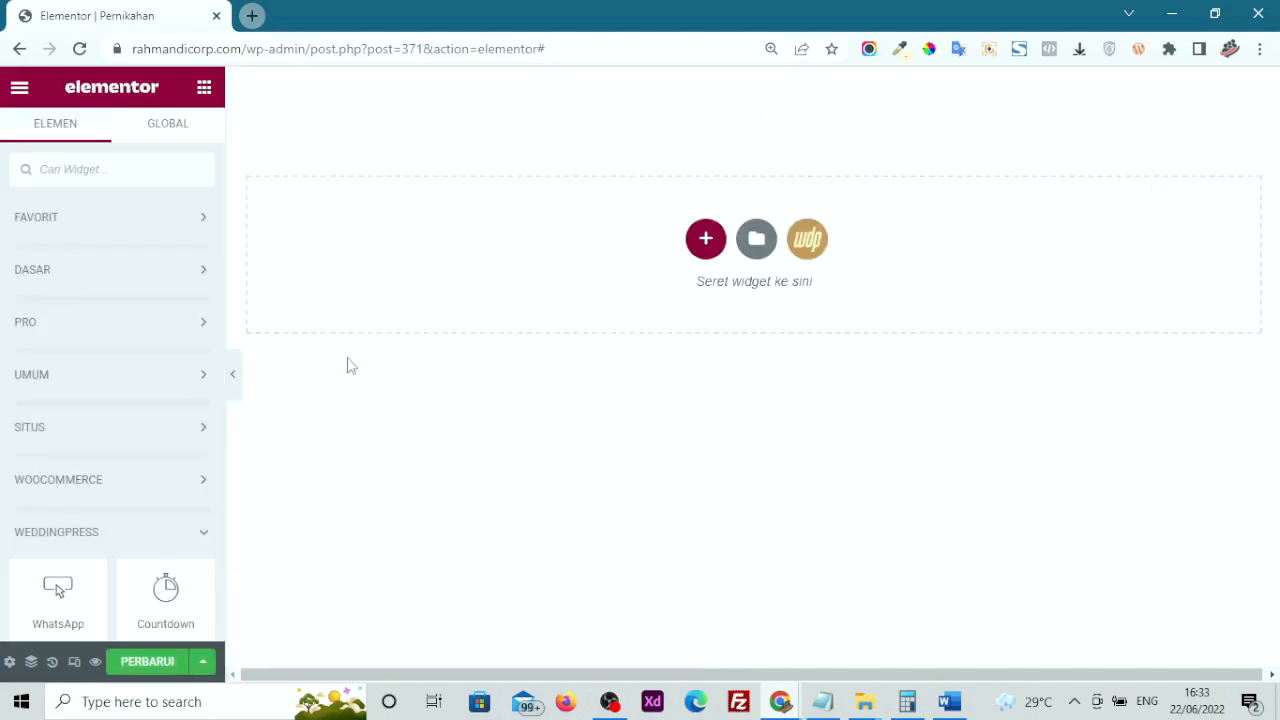
{"action": "scroll", "coordinate": [177, 452], "scroll_direction": "down", "scroll_amount": 2}
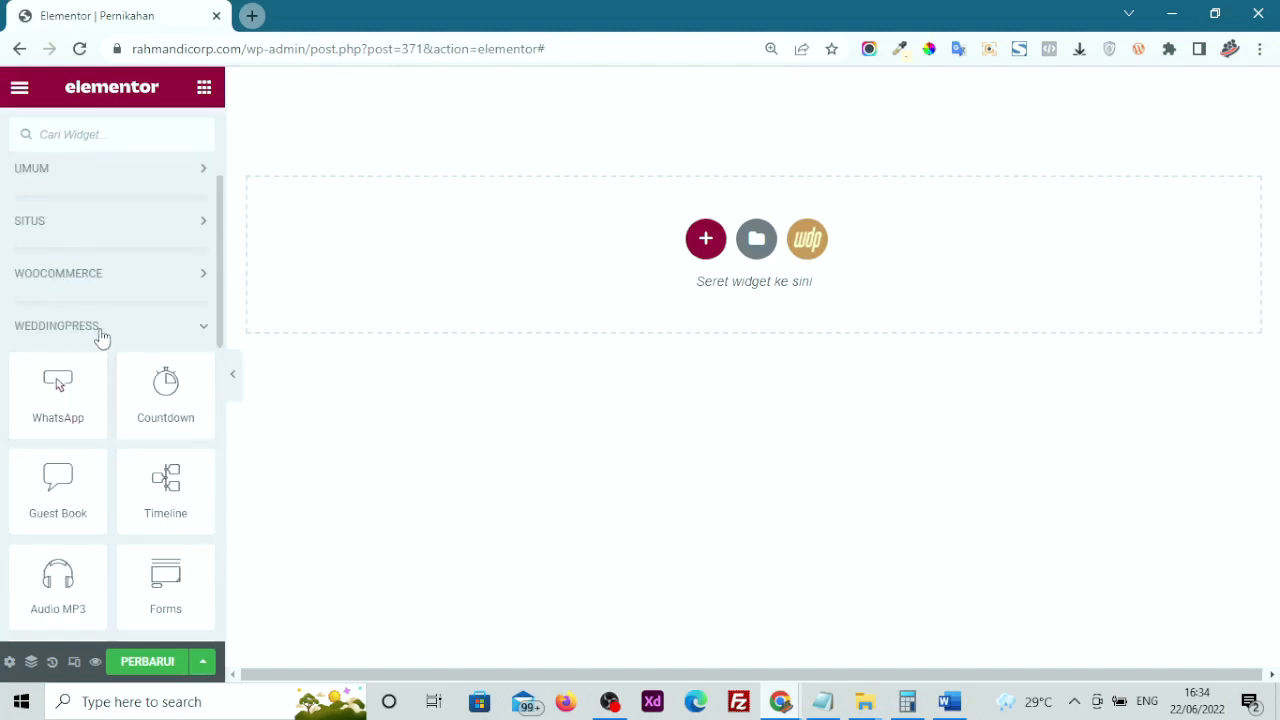
{"action": "scroll", "coordinate": [64, 418], "scroll_direction": "down", "scroll_amount": 1}
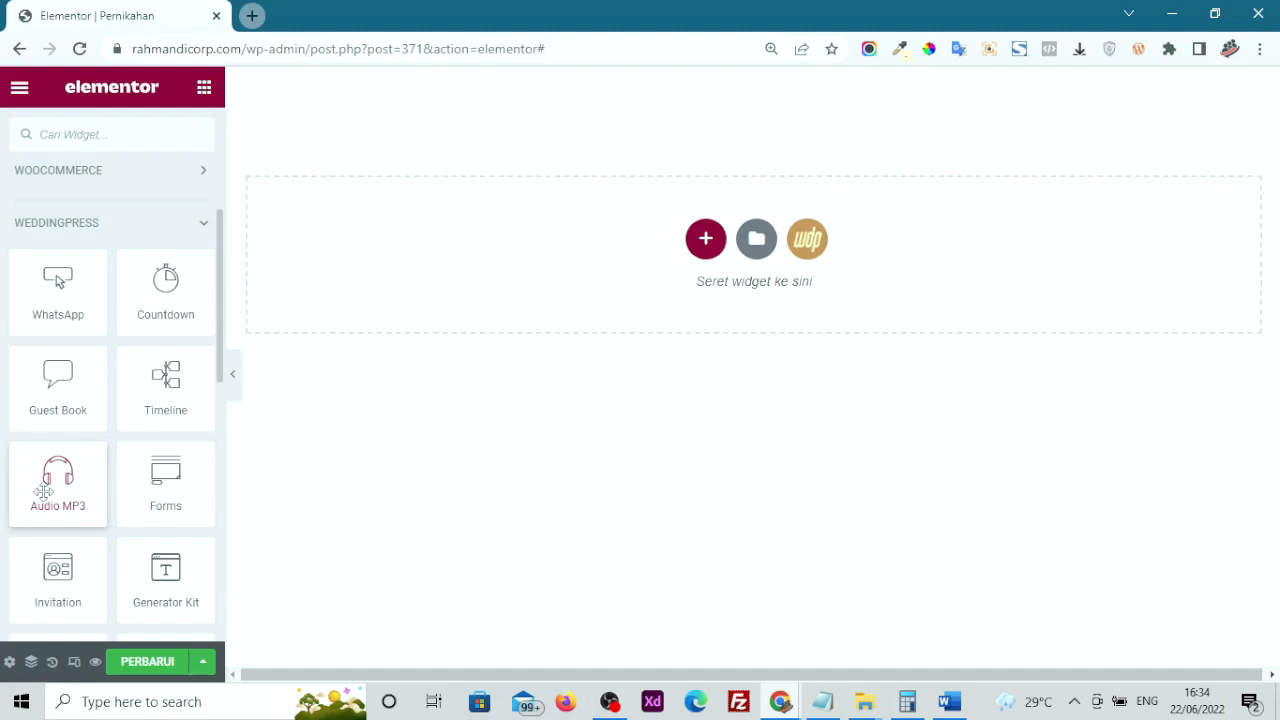
Drop an Audio MP3 widget at the top of the page, keeping Audio Source as Upload Audio
{"action": "left_click_drag", "start_coordinate": [34, 500], "coordinate": [465, 262]}
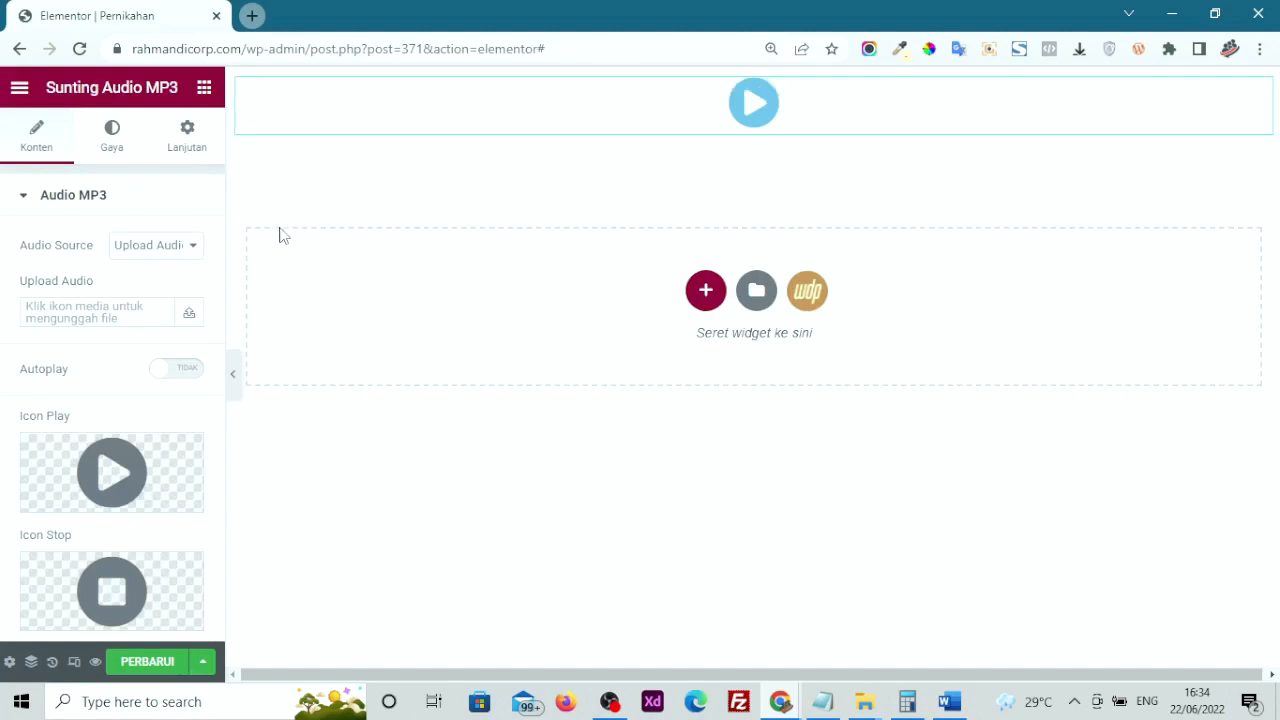
{"action": "left_click", "coordinate": [165, 247]}
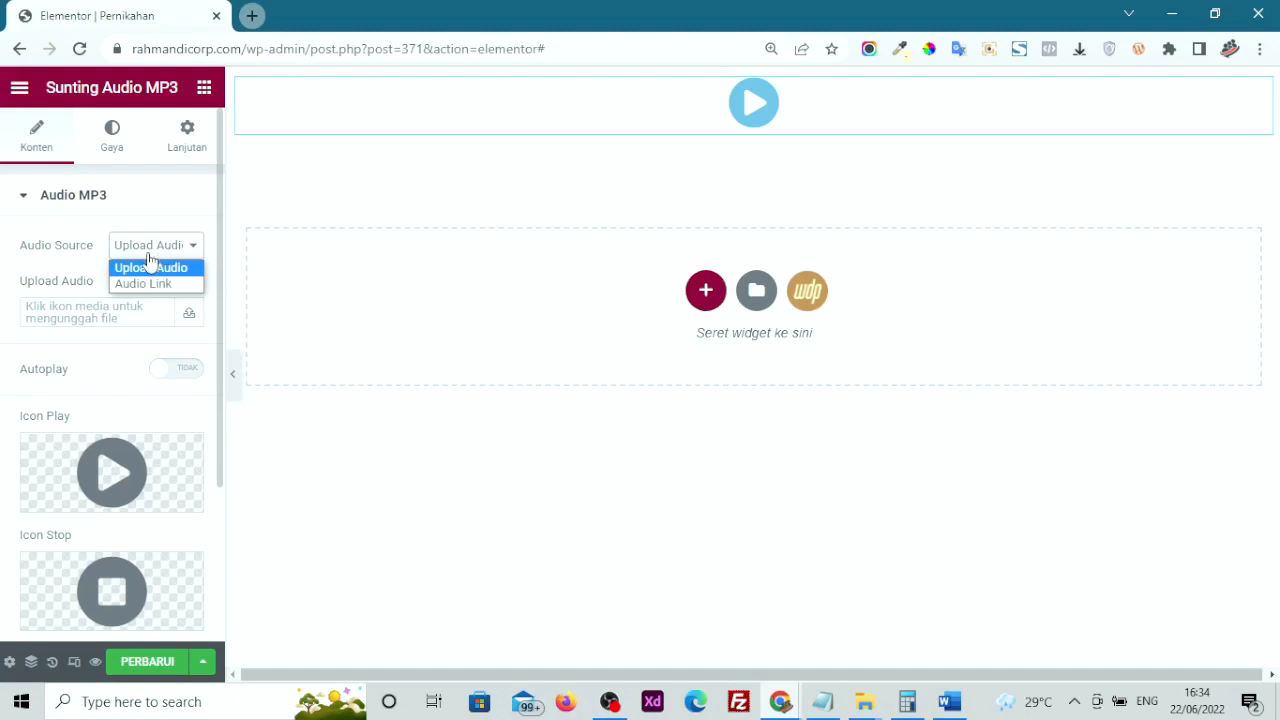
{"action": "left_click", "coordinate": [130, 286]}
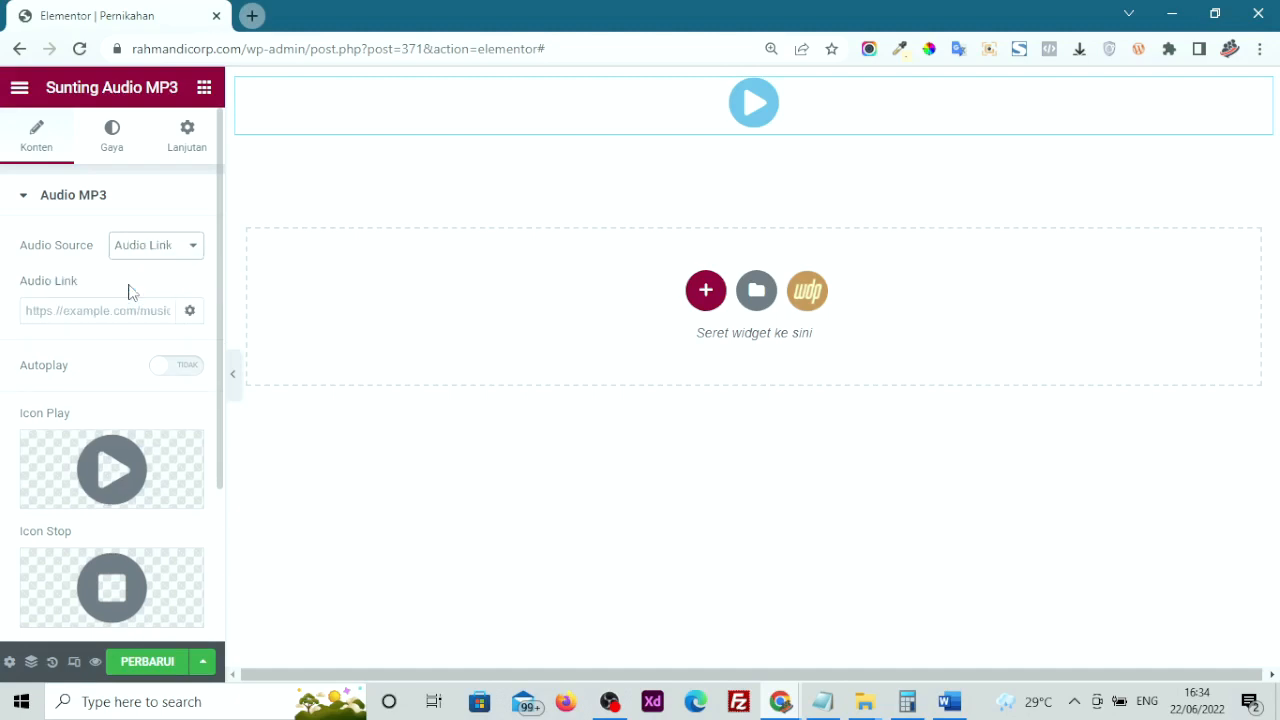
{"action": "left_click", "coordinate": [145, 250]}
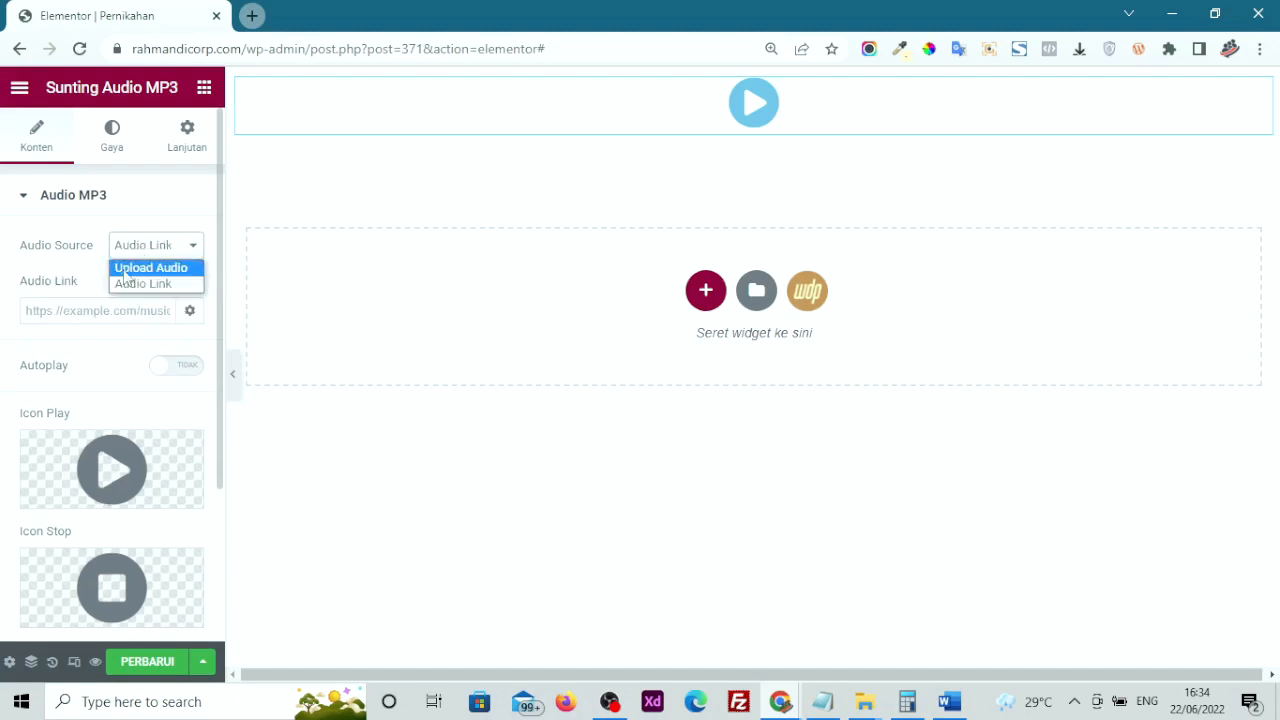
{"action": "left_click", "coordinate": [134, 270]}
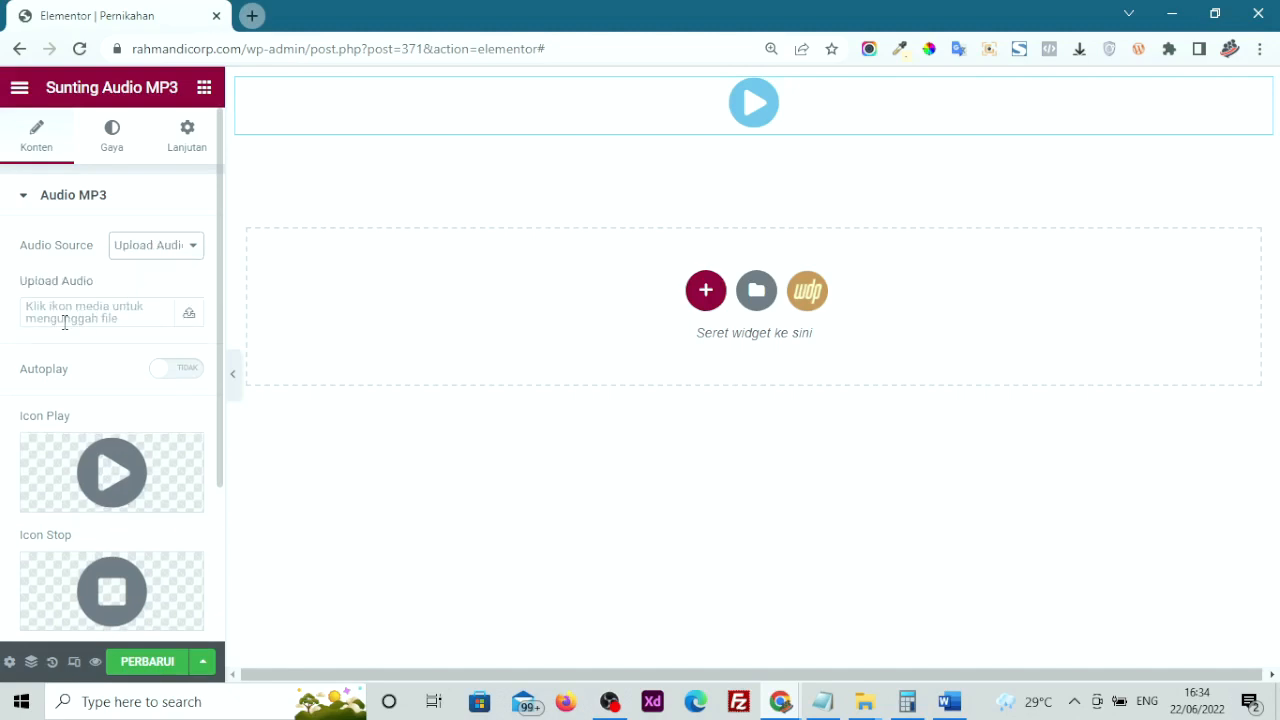
Insert 0125.-Imagination-AShamaluevMusic.mp3 from the Pustaka Media library as the widget's audio file
{"action": "left_click", "coordinate": [189, 319]}
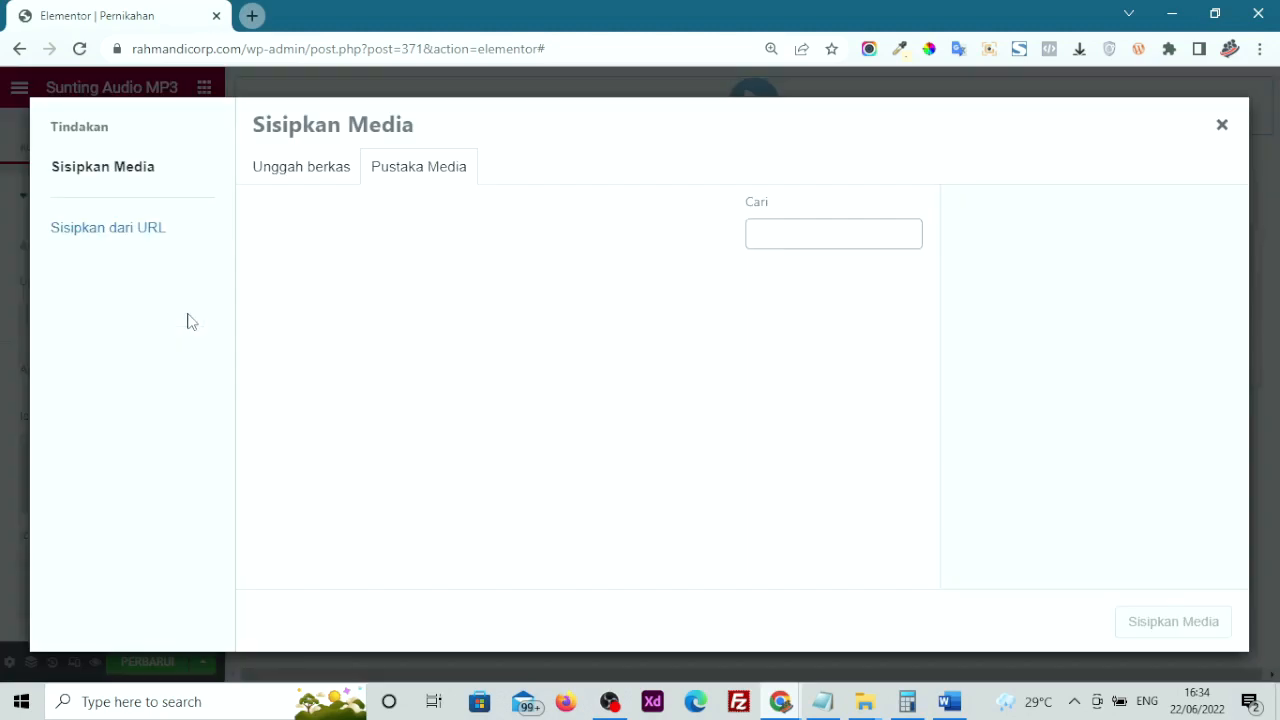
{"action": "left_click", "coordinate": [319, 178]}
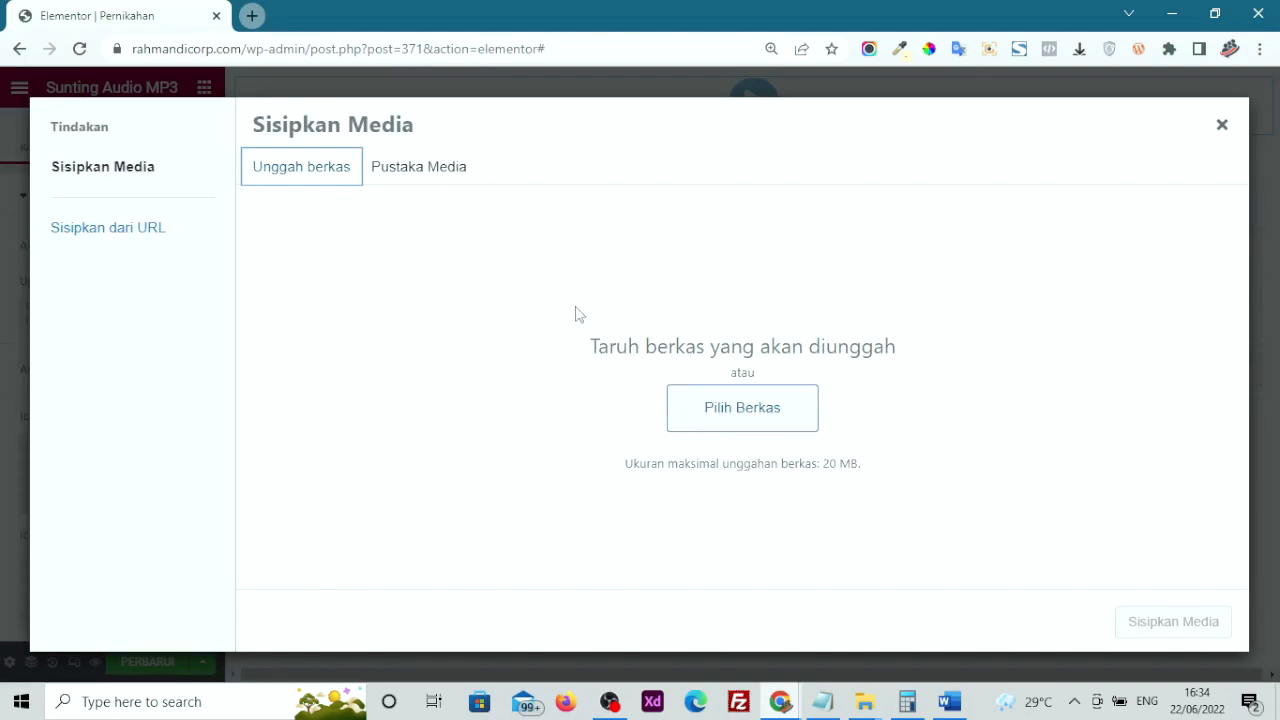
{"action": "left_click", "coordinate": [432, 177]}
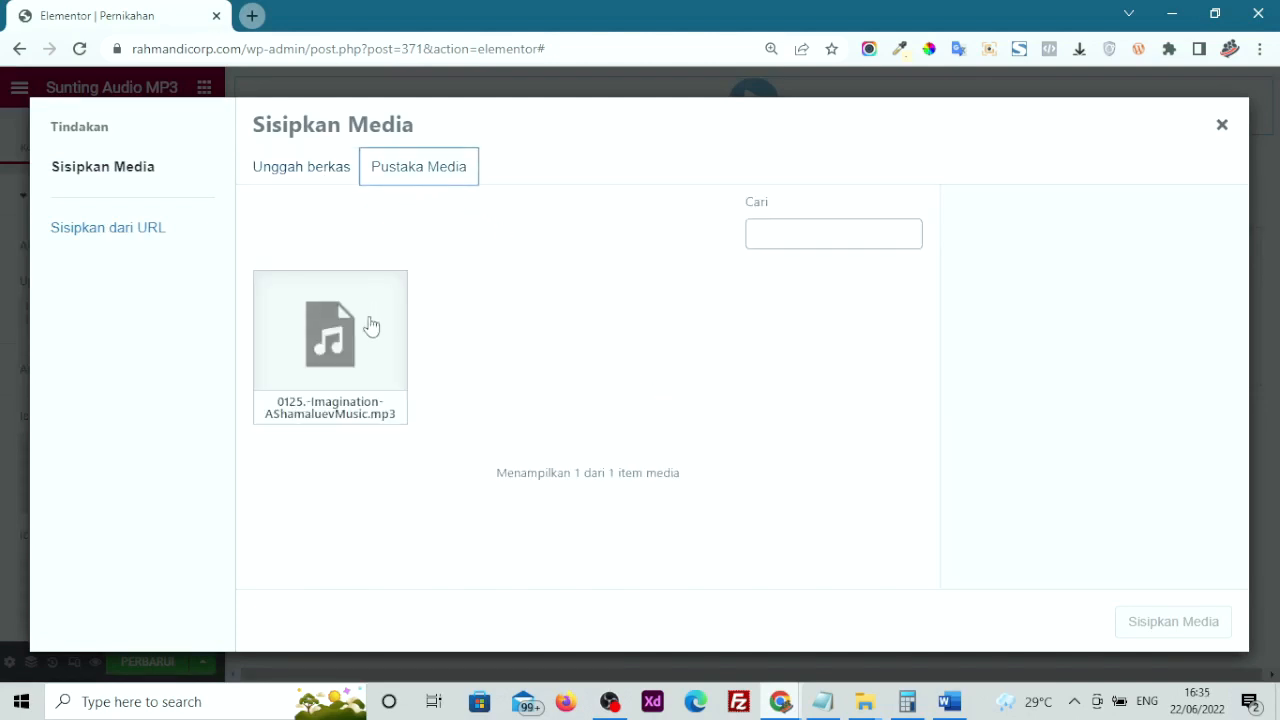
{"action": "left_click", "coordinate": [355, 338]}
{"action": "left_click", "coordinate": [1171, 623]}
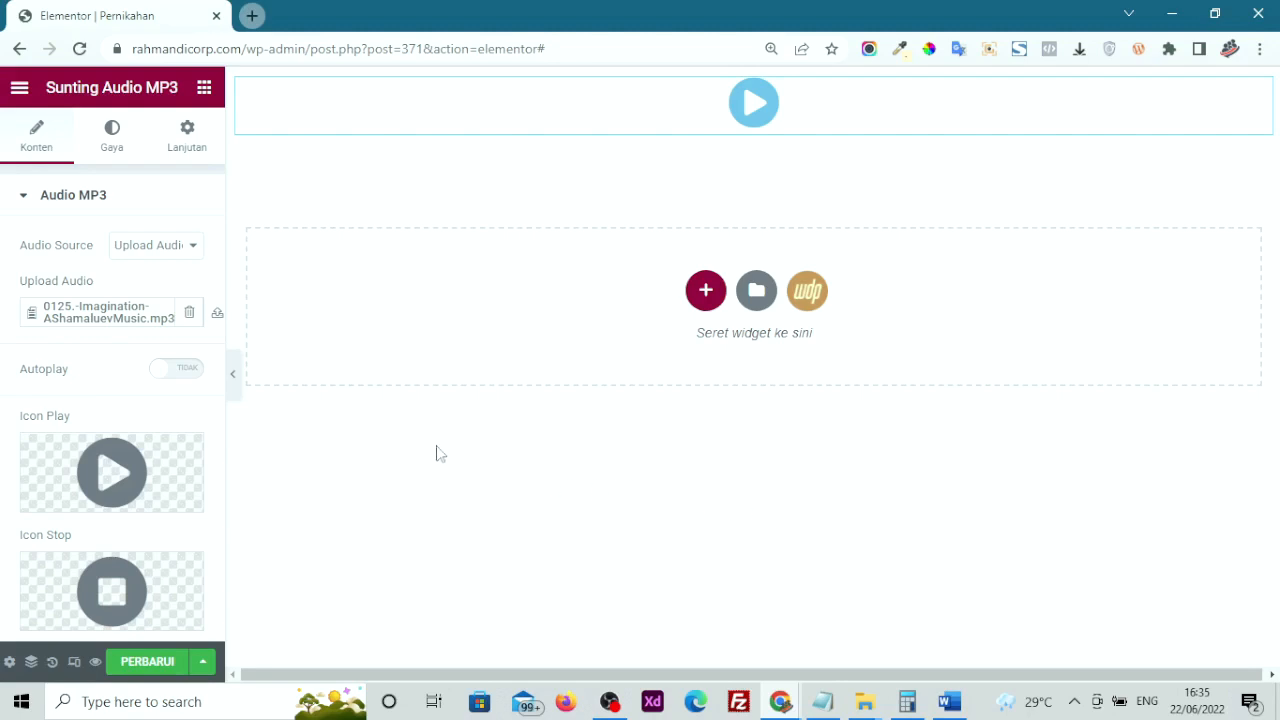
Switch the Audio MP3 widget's Autoplay to YA and update the page with PERBARUI
{"action": "scroll", "coordinate": [61, 410], "scroll_direction": "down", "scroll_amount": 1}
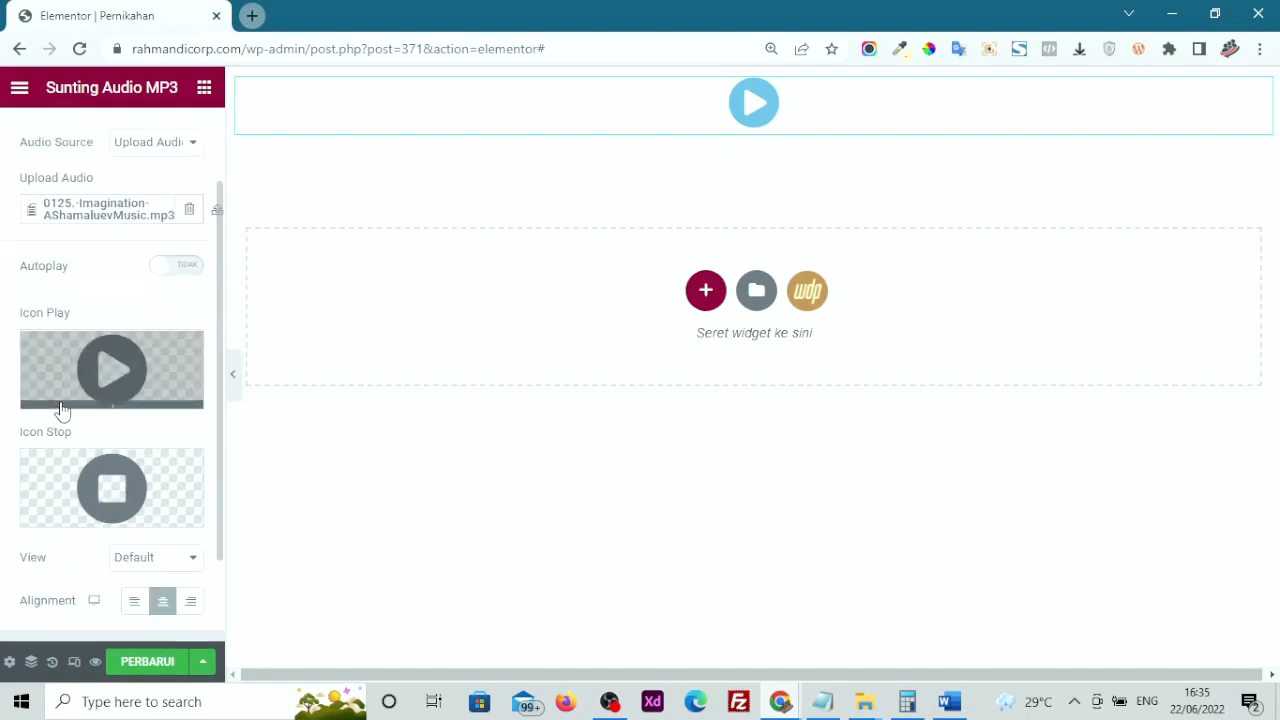
{"action": "left_click", "coordinate": [113, 365]}
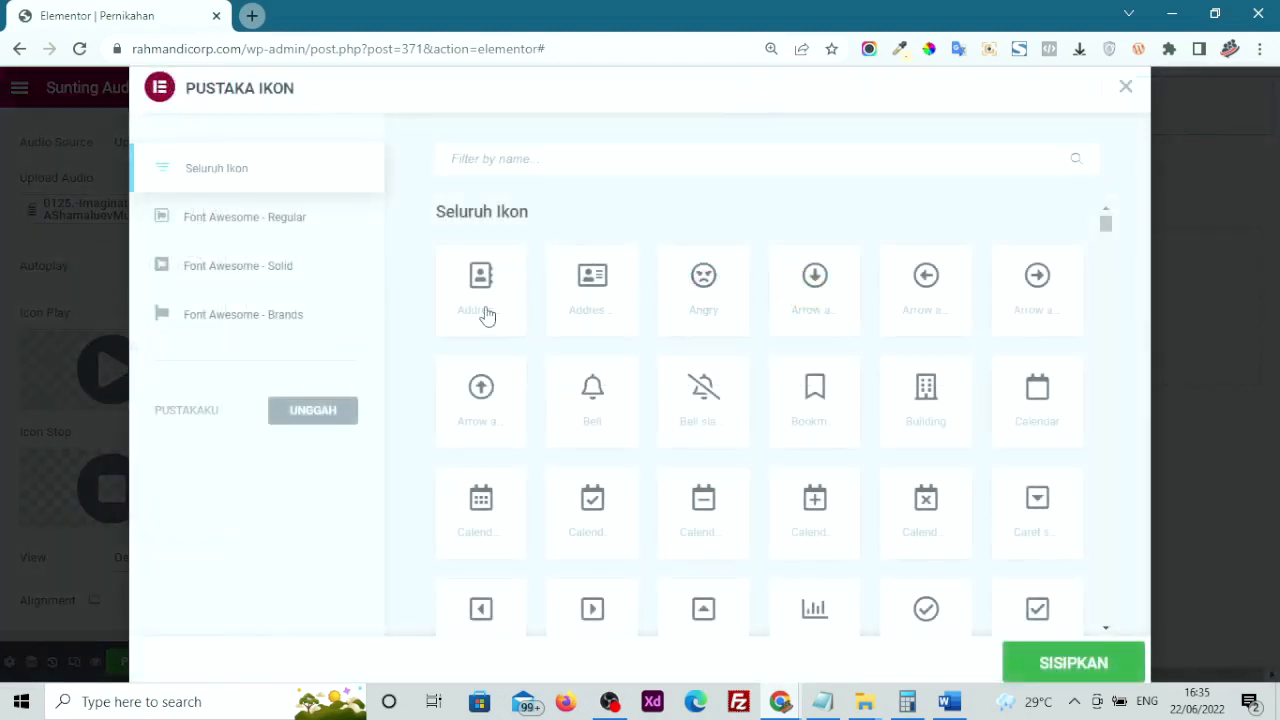
{"action": "left_click", "coordinate": [15, 401]}
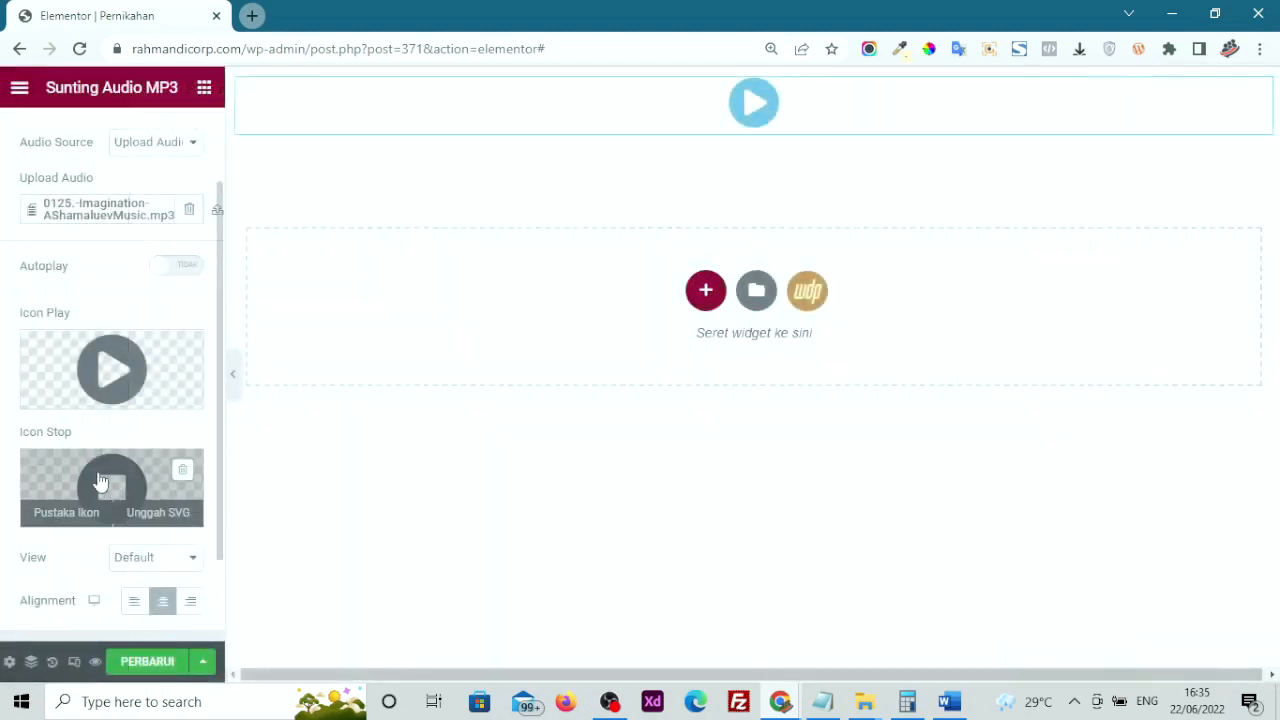
{"action": "scroll", "coordinate": [103, 482], "scroll_direction": "down", "scroll_amount": 1}
{"action": "scroll", "coordinate": [98, 480], "scroll_direction": "up", "scroll_amount": 2}
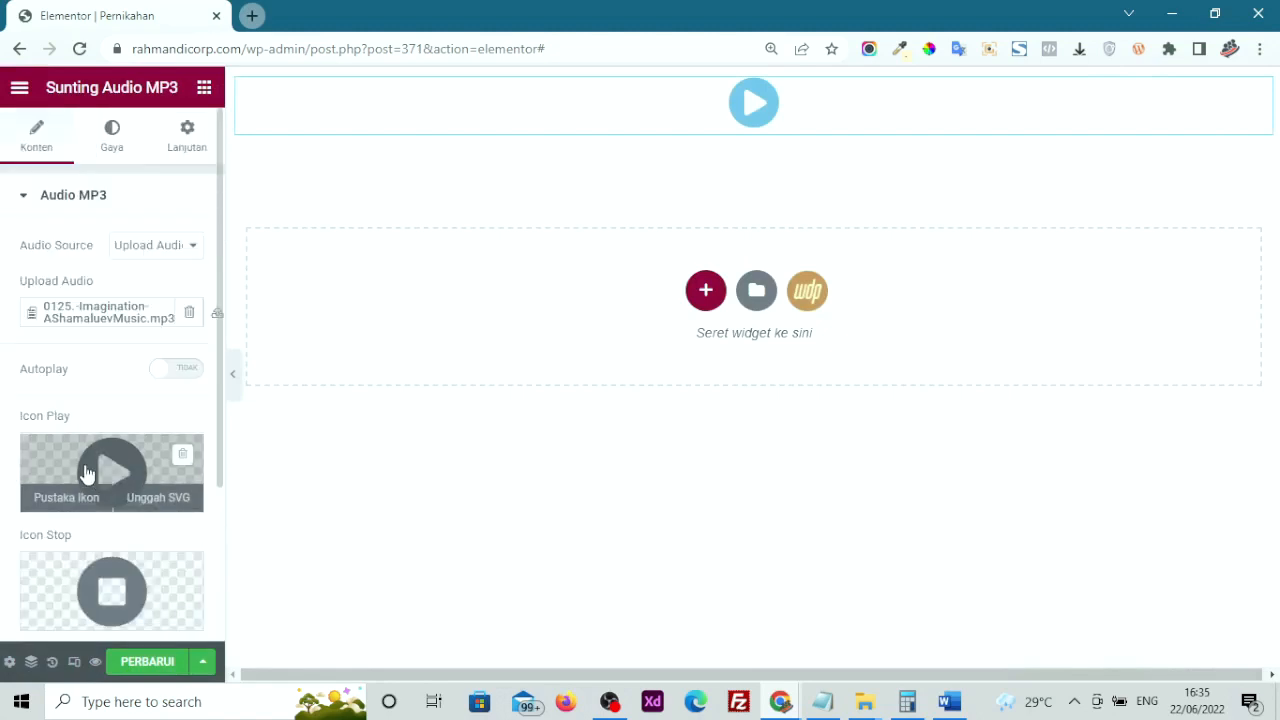
{"action": "left_click", "coordinate": [190, 370]}
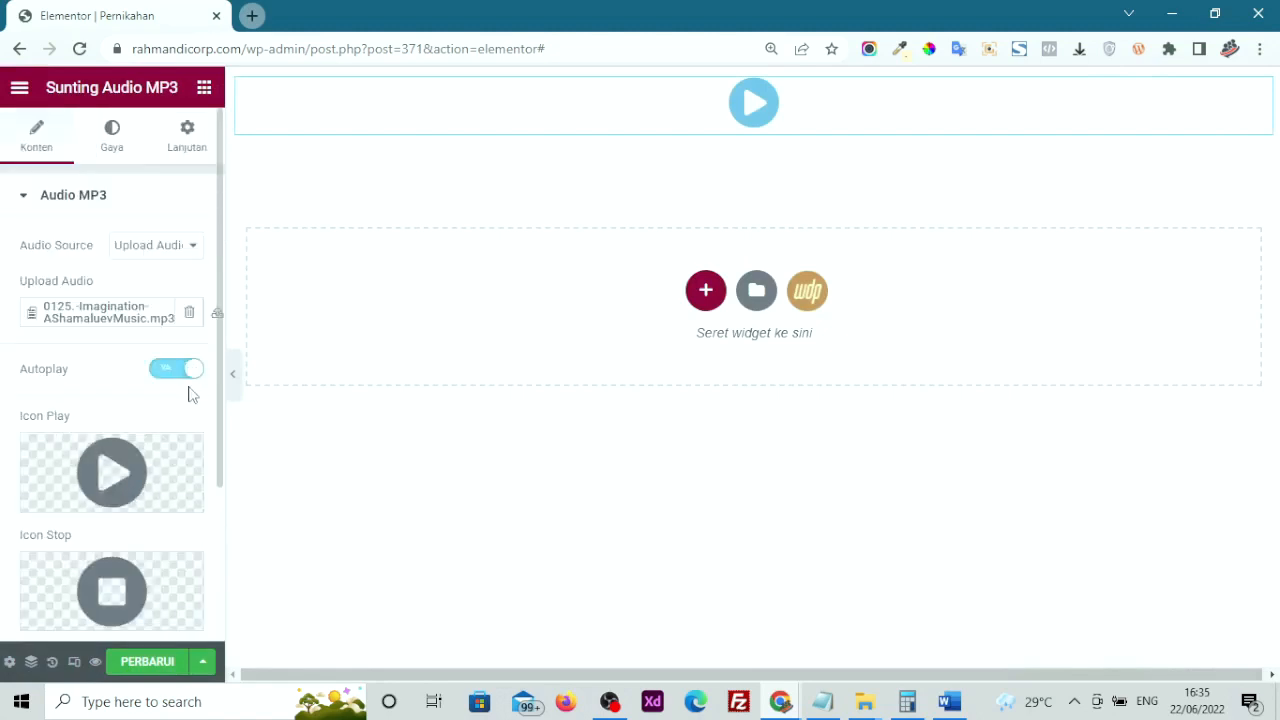
{"action": "left_click", "coordinate": [160, 662]}
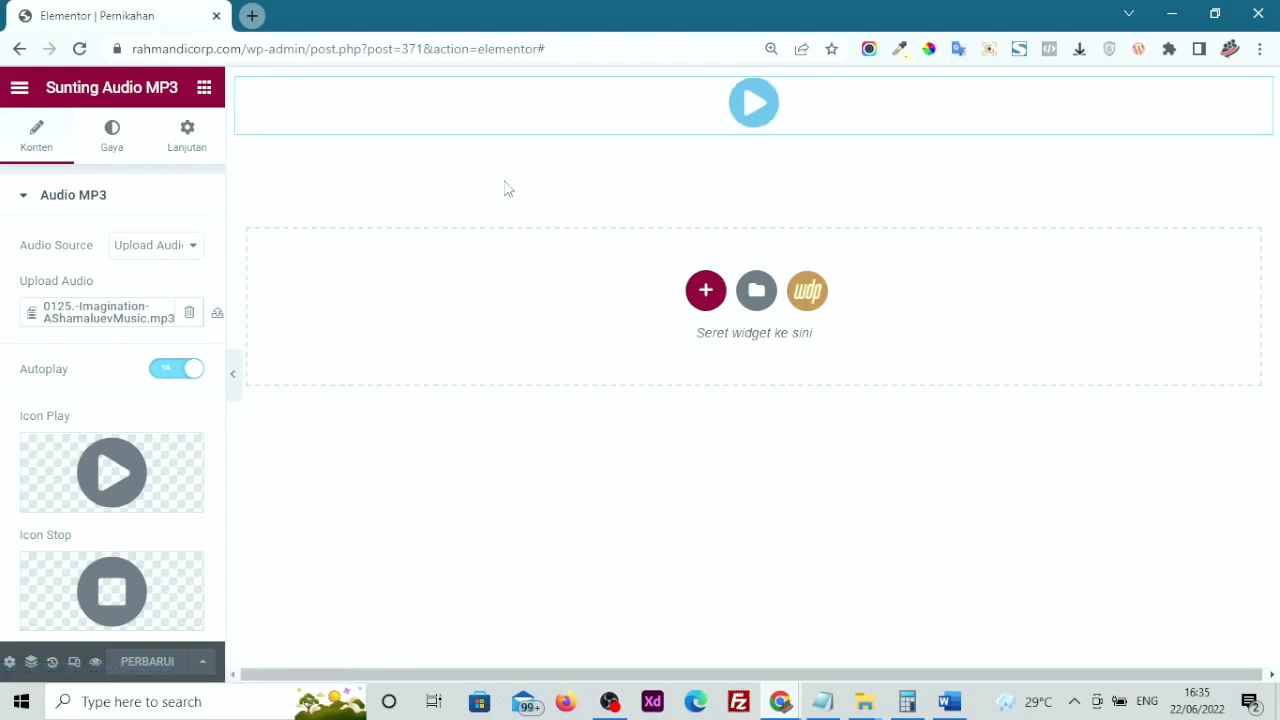
Preview the page via Tinjau Perubahan, stop the autoplaying music, then return to the Elementor tab
{"action": "left_click", "coordinate": [94, 661]}
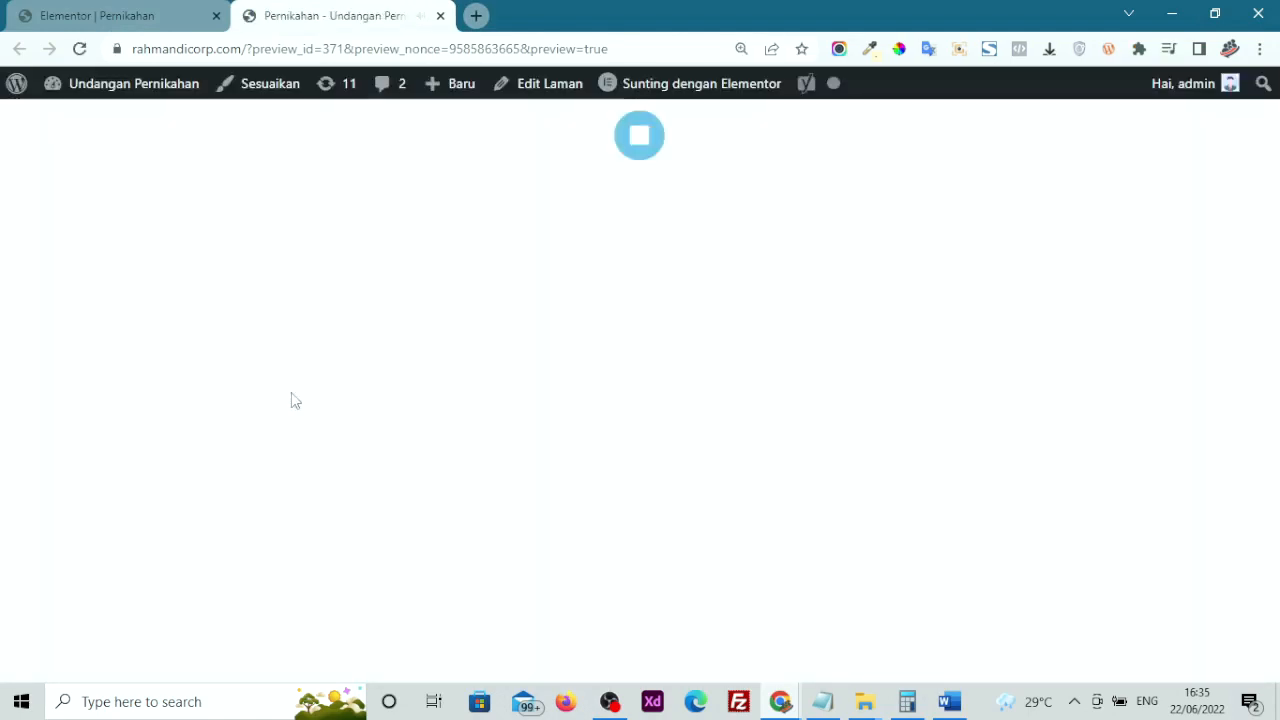
{"action": "left_click", "coordinate": [640, 138]}
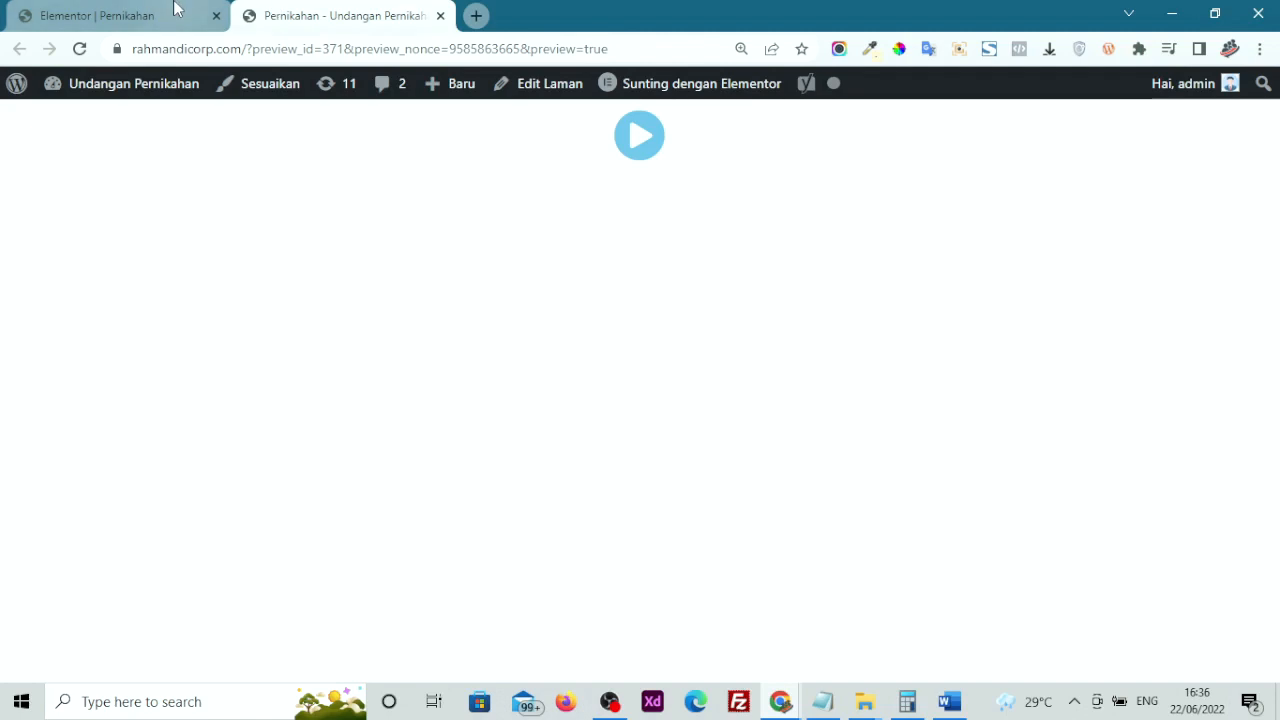
{"action": "left_click", "coordinate": [140, 9]}
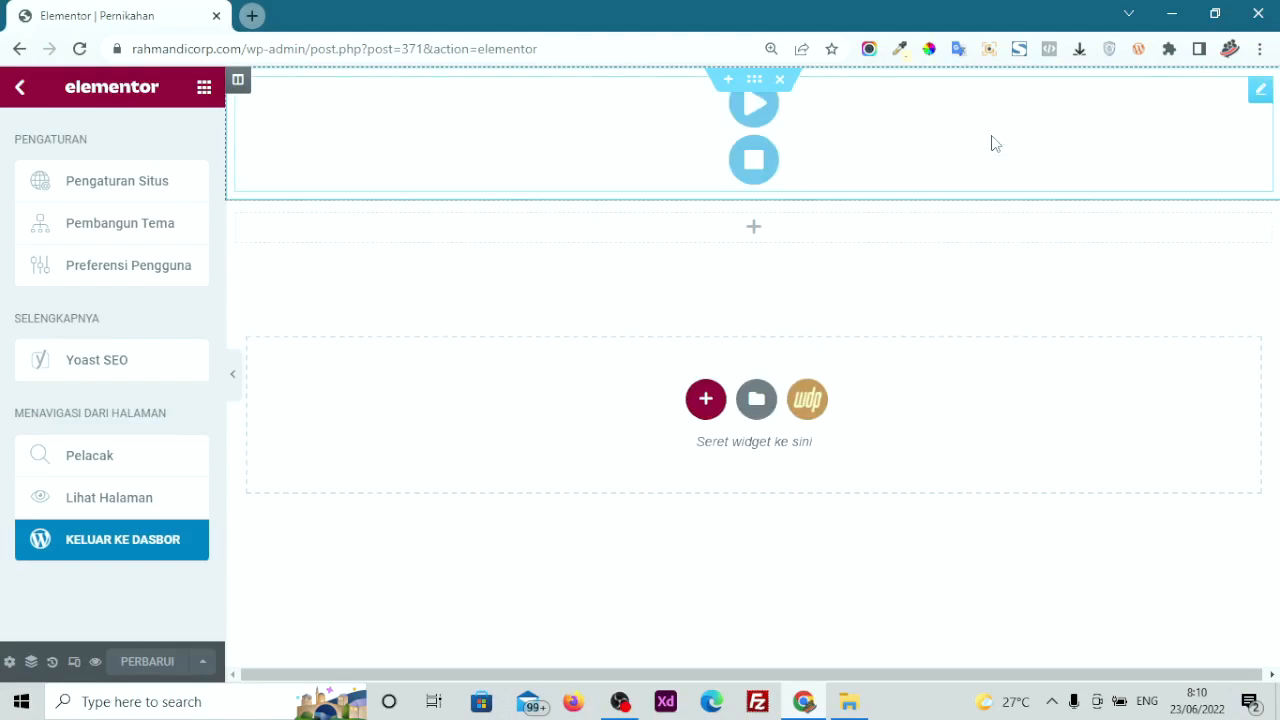
Place a WeddingPress Forms widget in the empty section below the Audio MP3 player
{"action": "left_click", "coordinate": [991, 143]}
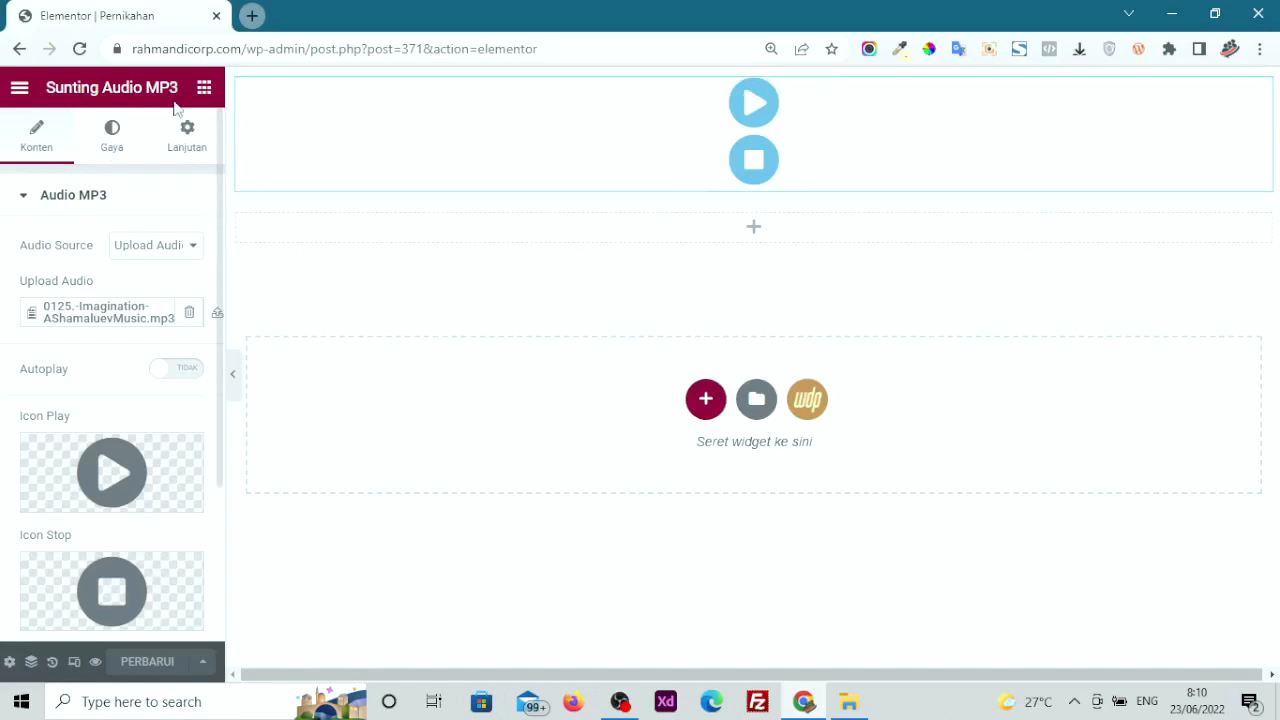
{"action": "left_click", "coordinate": [204, 88]}
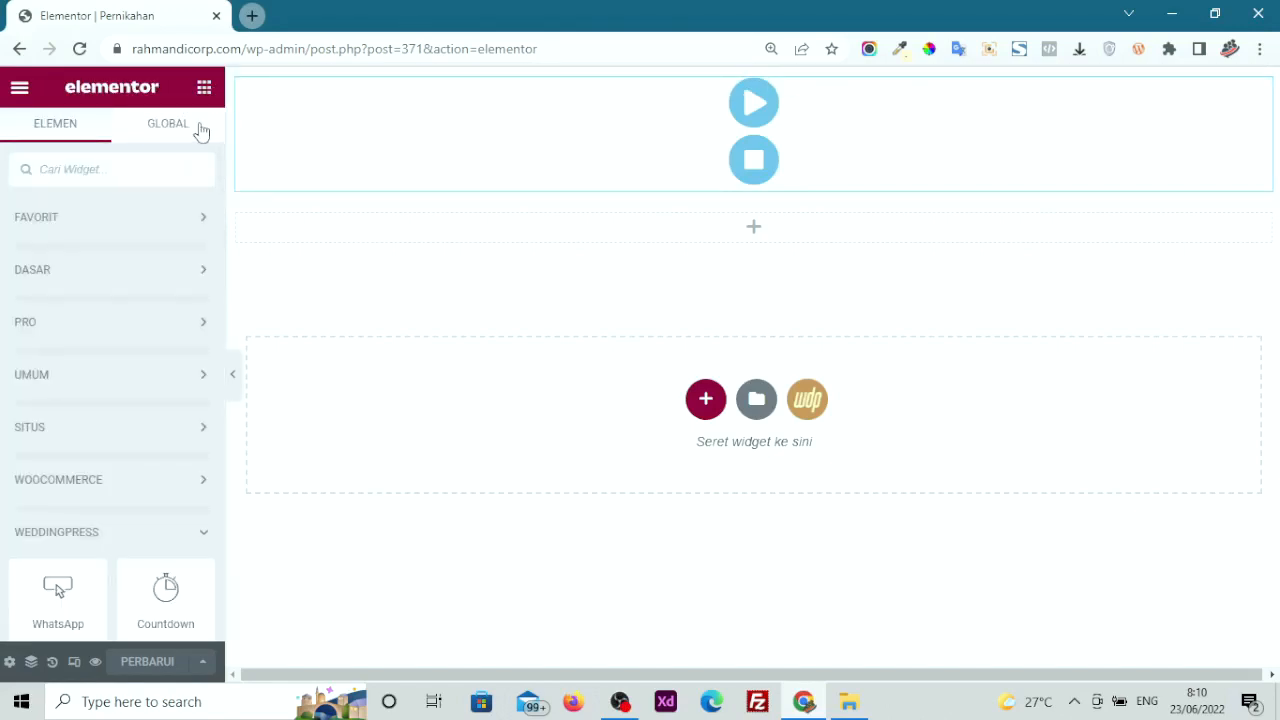
{"action": "scroll", "coordinate": [115, 400], "scroll_direction": "down", "scroll_amount": 3}
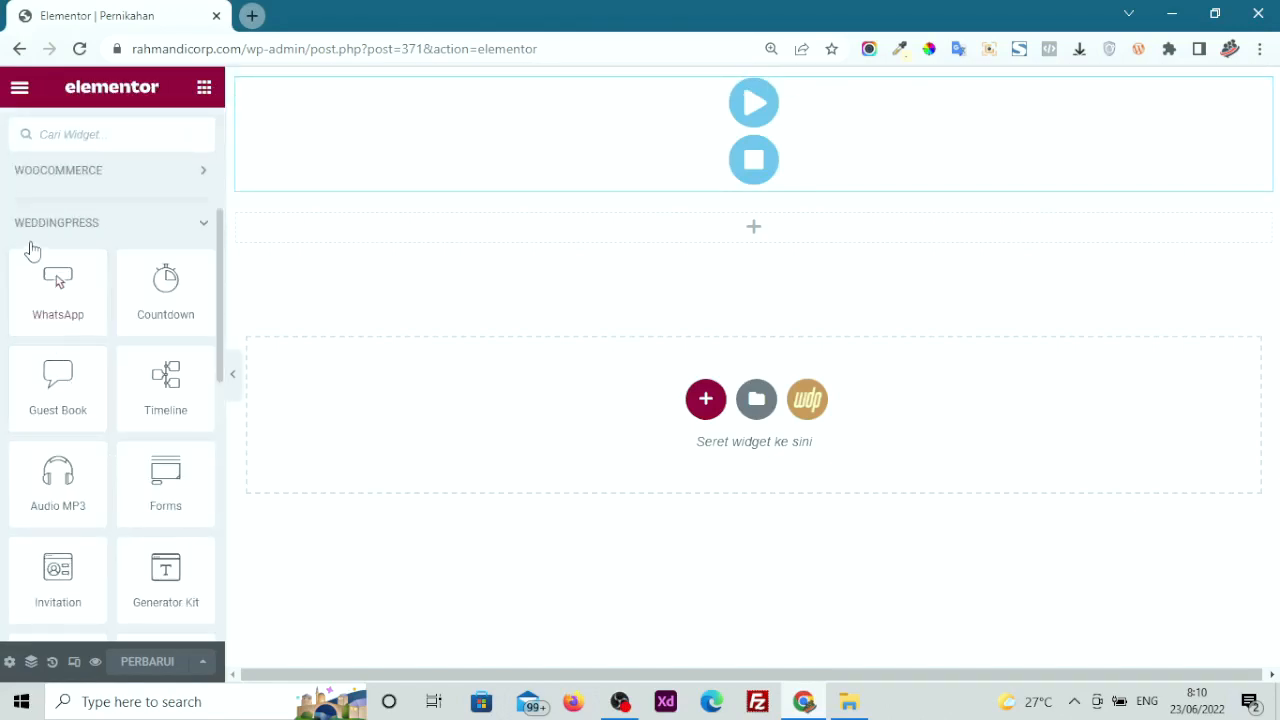
{"action": "scroll", "coordinate": [110, 501], "scroll_direction": "down", "scroll_amount": 1}
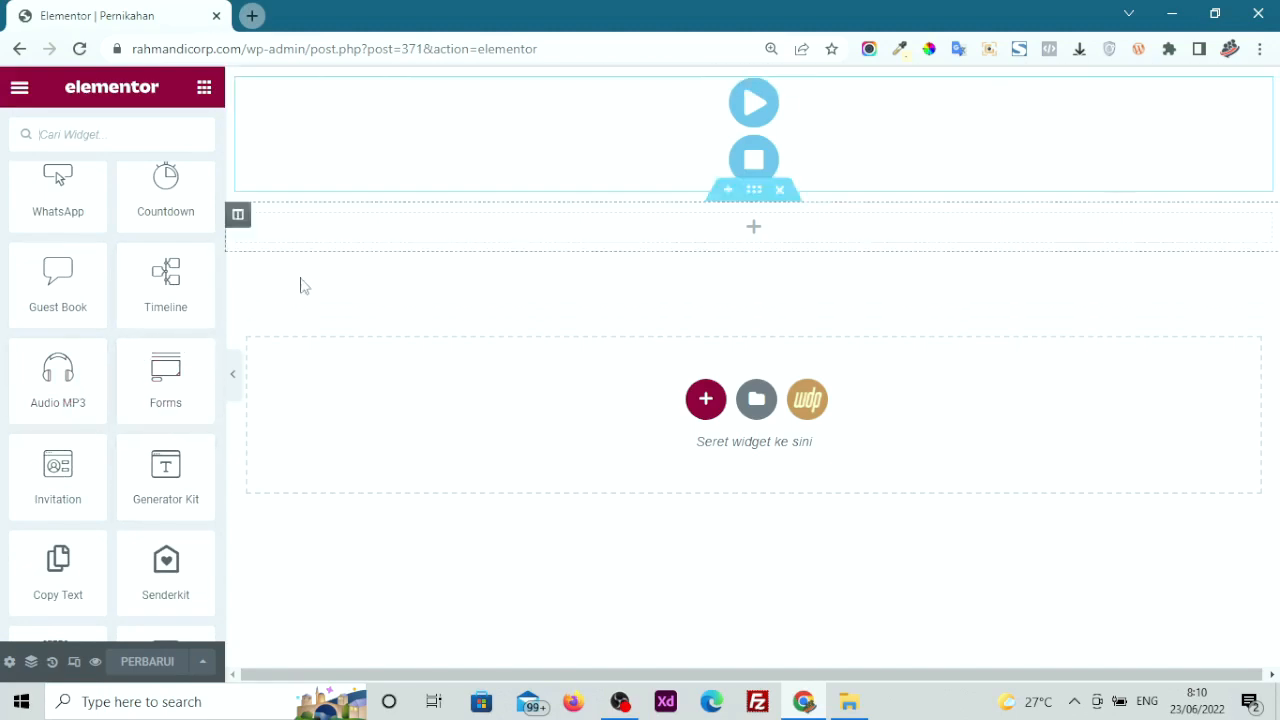
{"action": "left_click_drag", "start_coordinate": [153, 391], "coordinate": [581, 237]}
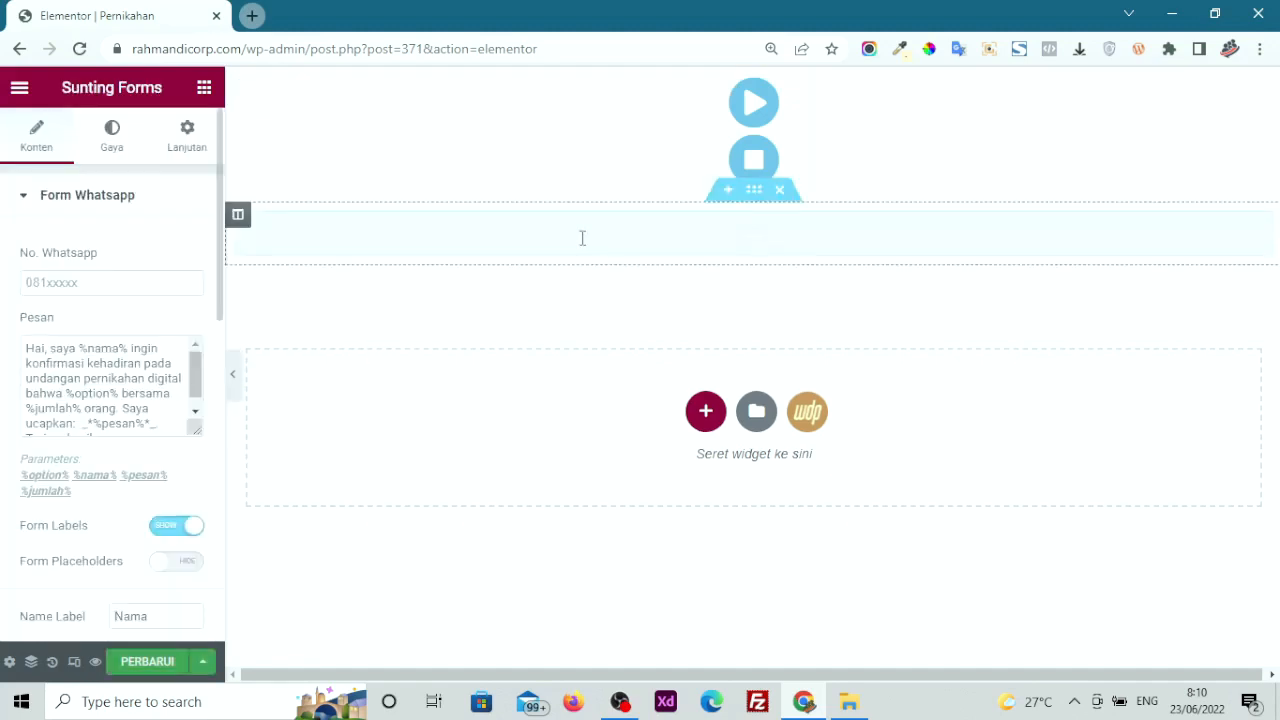
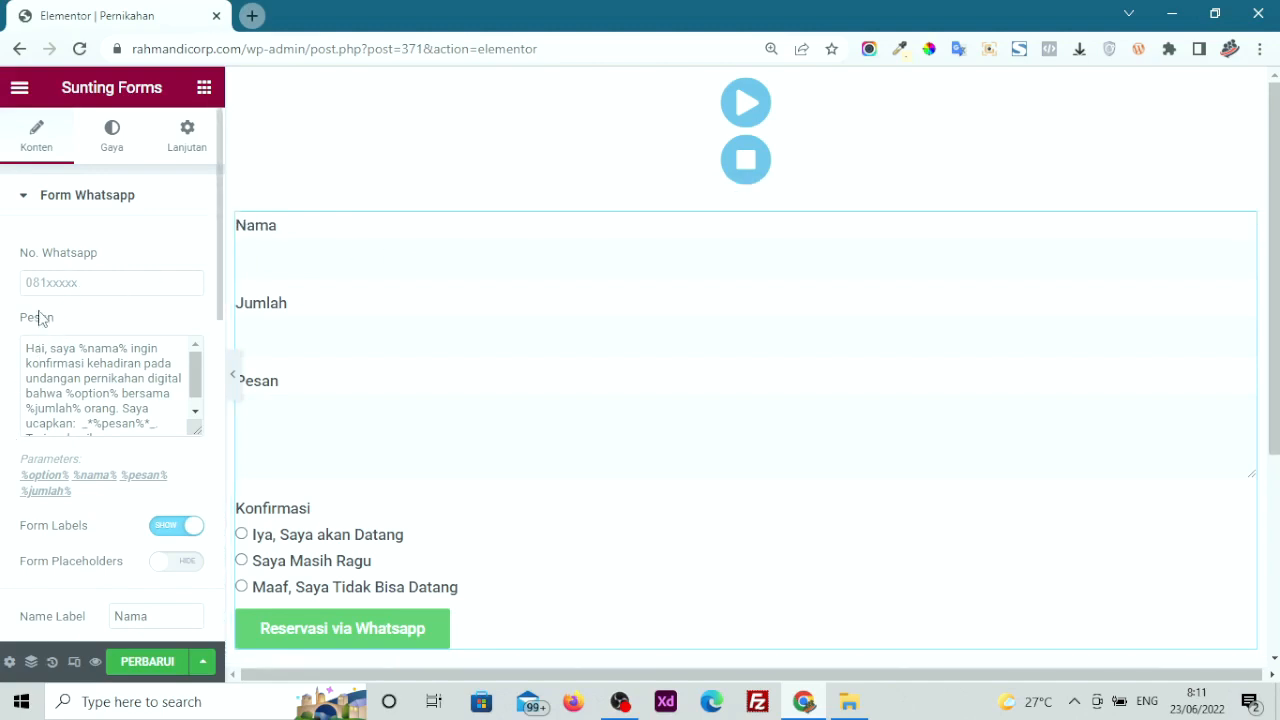
Enter the recipient's WhatsApp phone number in No. Whatsapp and inspect the message template
{"action": "left_click", "coordinate": [47, 286]}
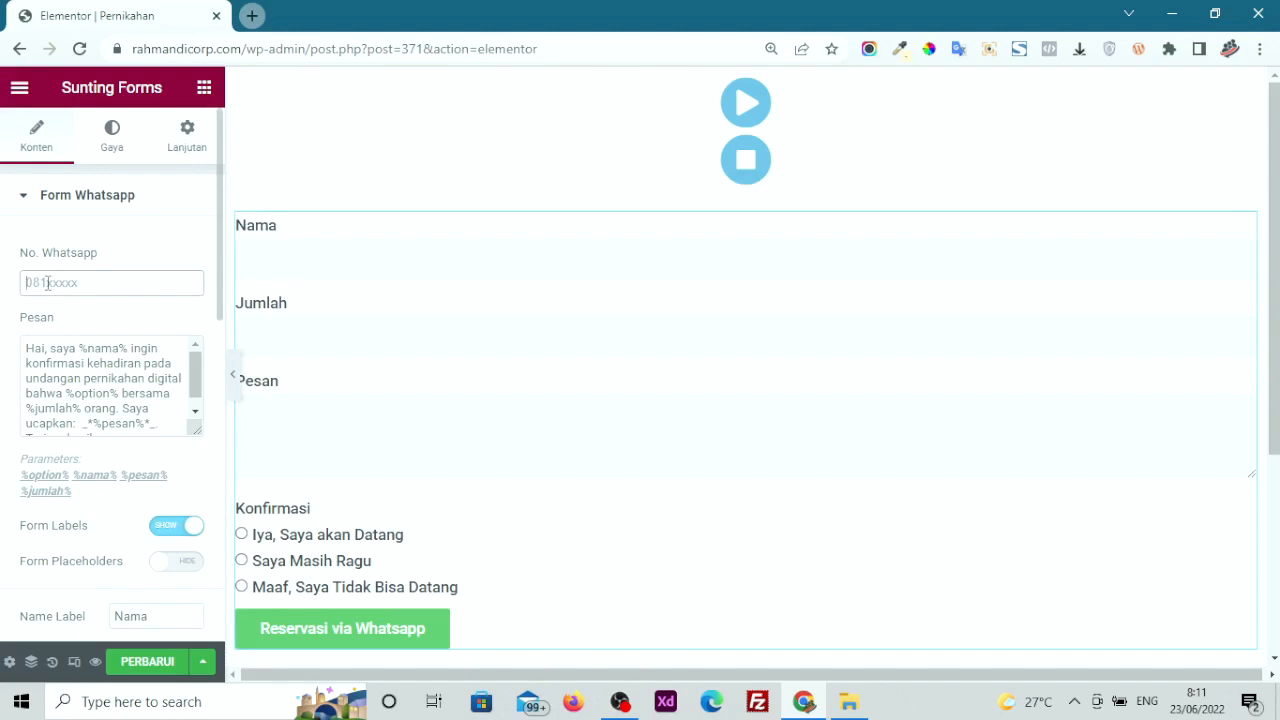
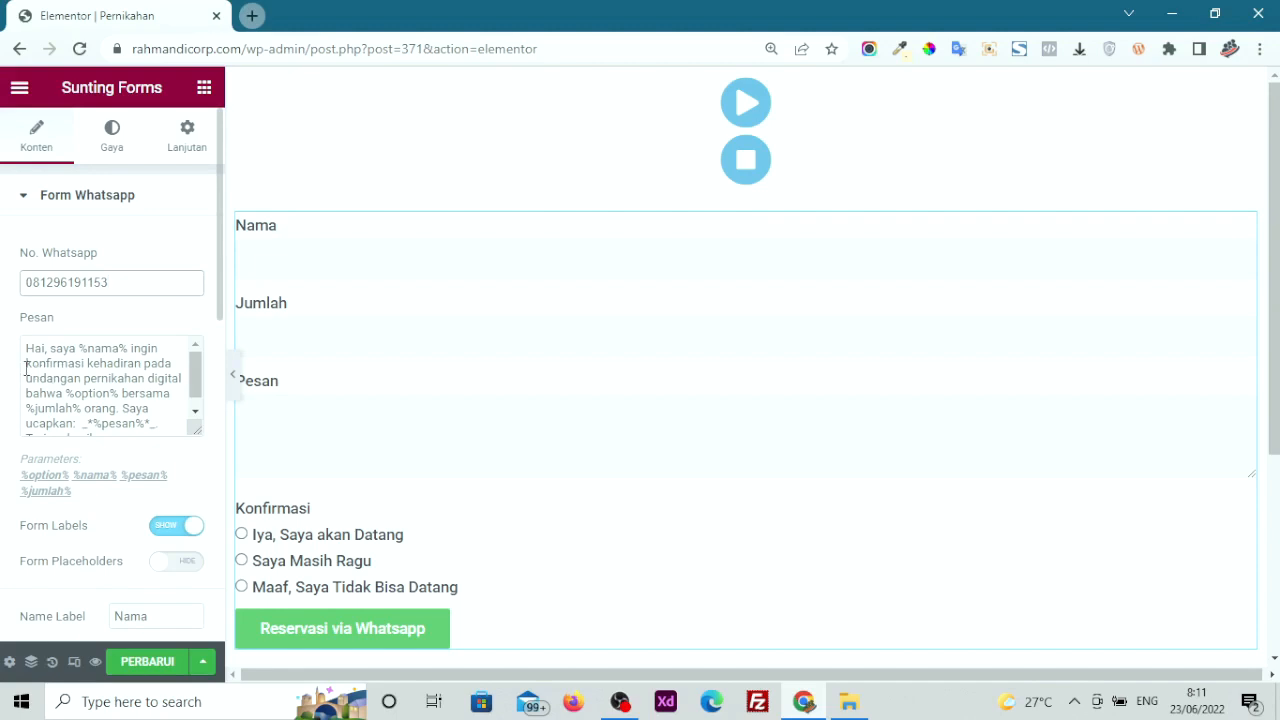
{"action": "left_click_drag", "start_coordinate": [27, 348], "coordinate": [132, 428]}
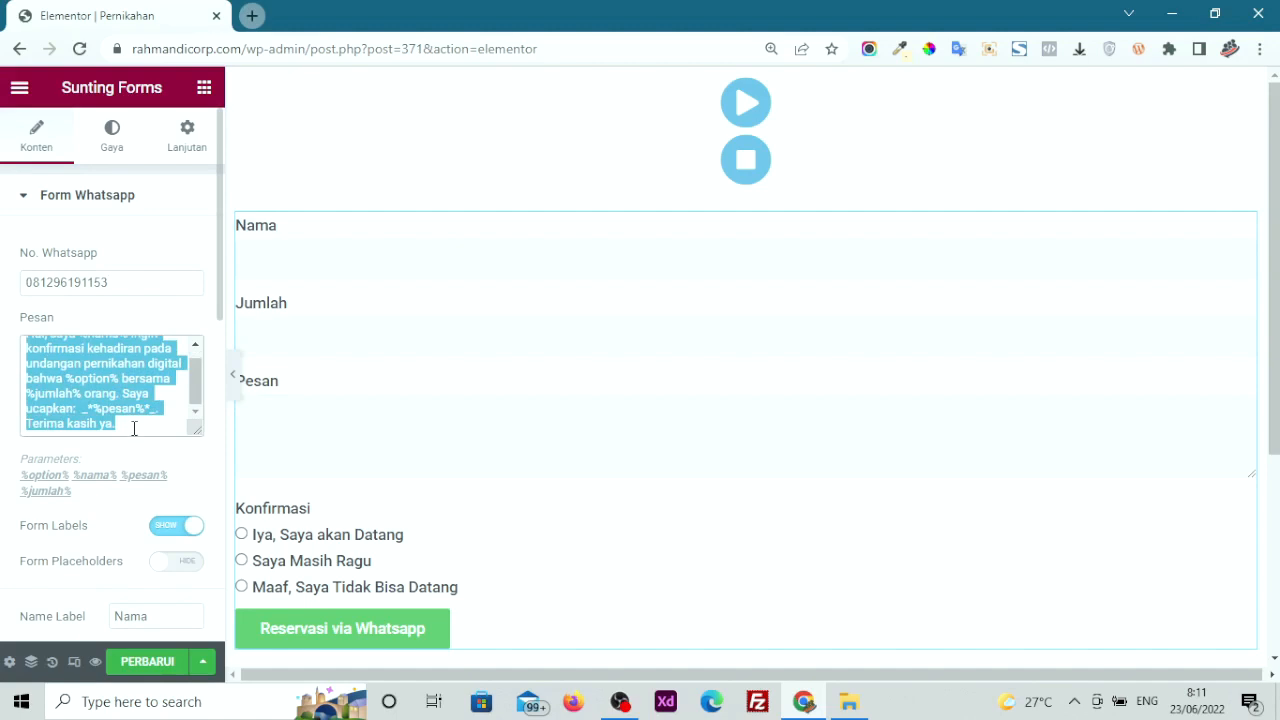
{"action": "left_click", "coordinate": [127, 423]}
Review the %nama% and %jumlah% placeholders in the Pesan template
{"action": "scroll", "coordinate": [100, 405], "scroll_direction": "up", "scroll_amount": 1}
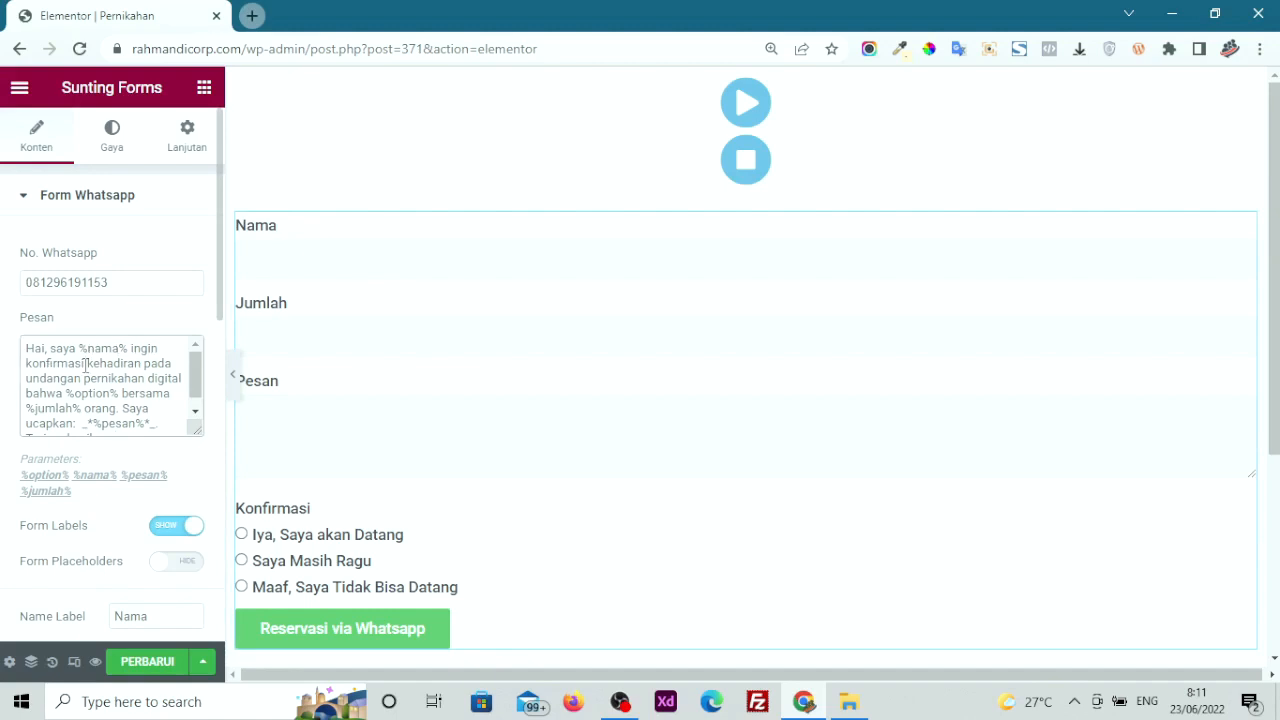
{"action": "left_click_drag", "start_coordinate": [127, 346], "coordinate": [82, 344]}
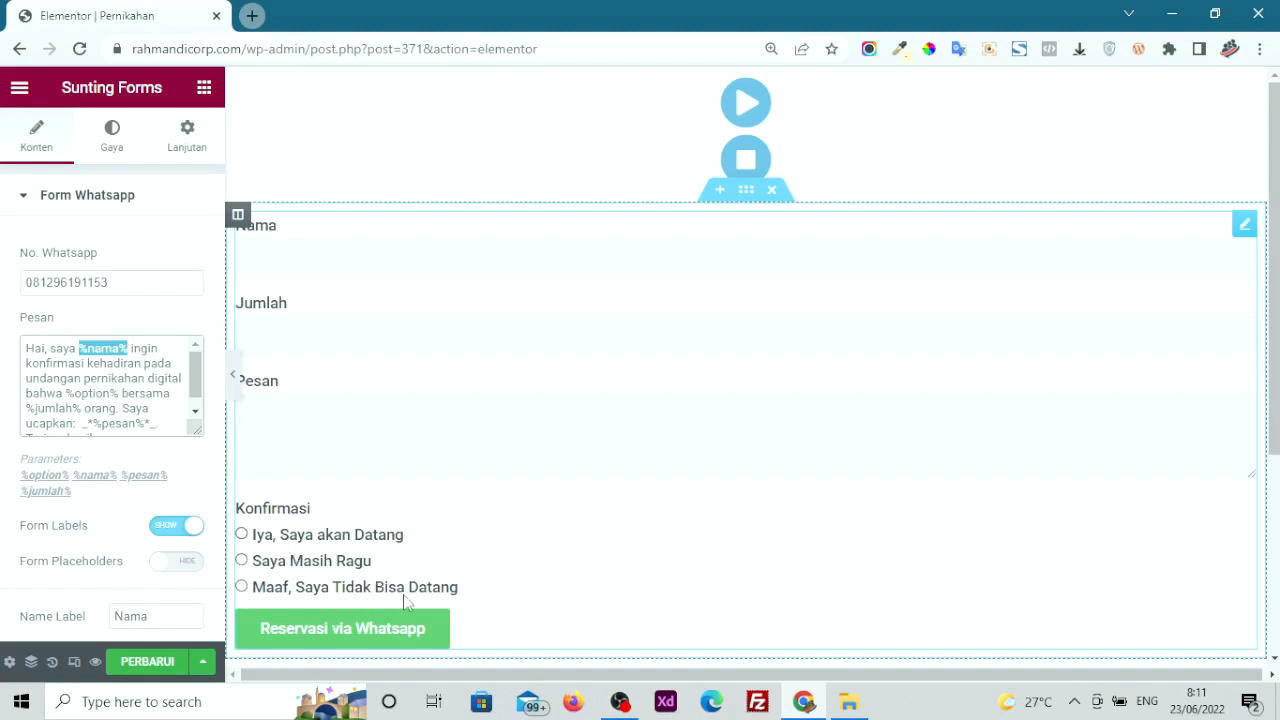
{"action": "left_click_drag", "start_coordinate": [121, 394], "coordinate": [26, 408]}
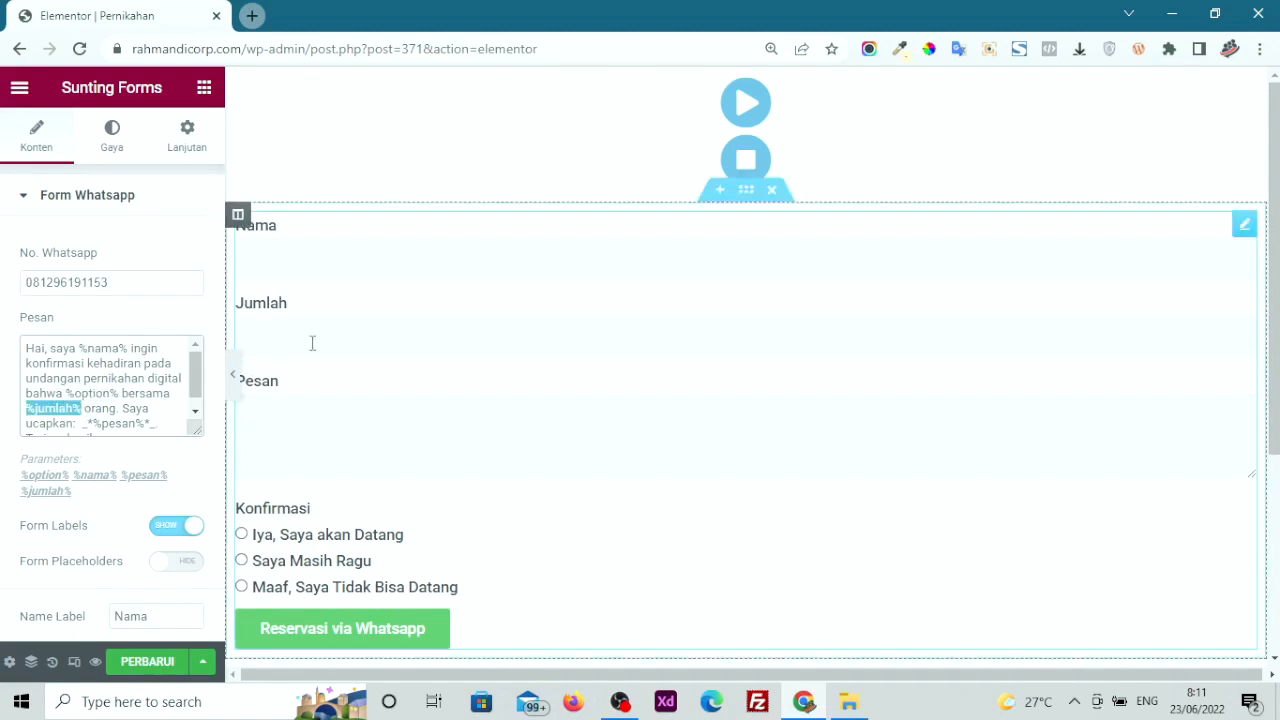
{"action": "scroll", "coordinate": [127, 385], "scroll_direction": "down", "scroll_amount": 1}
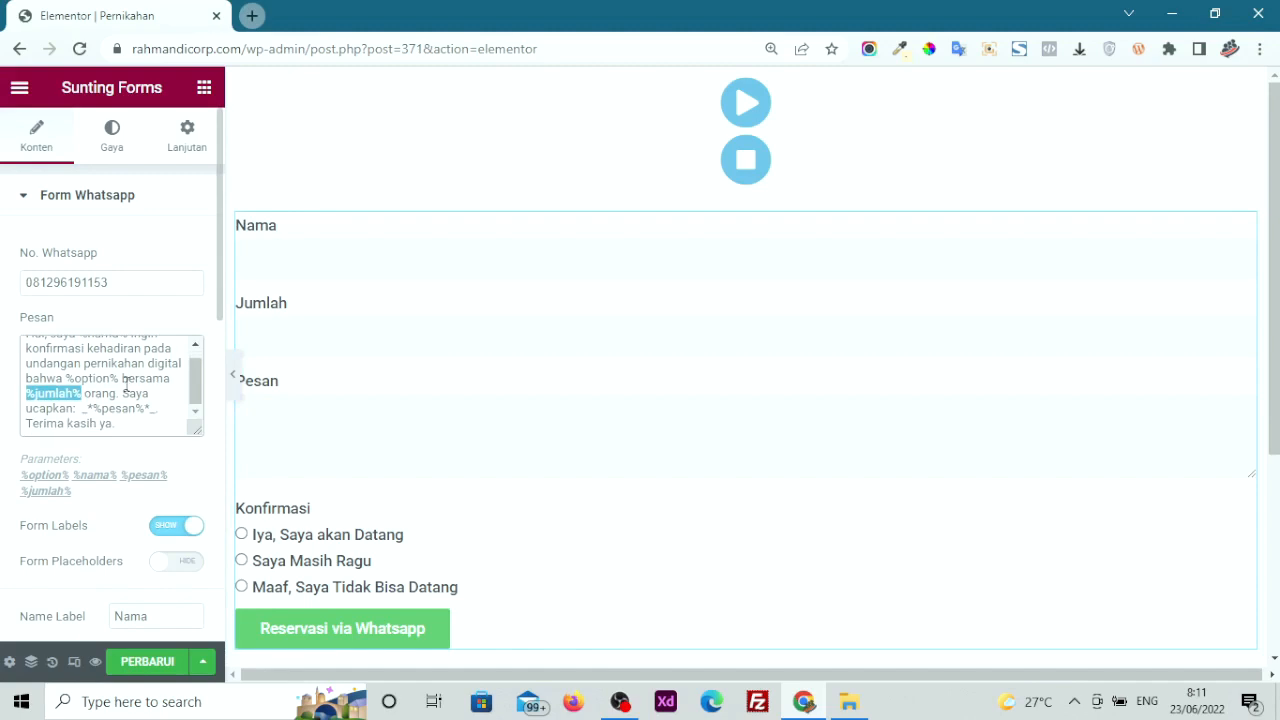
{"action": "left_click", "coordinate": [292, 418]}
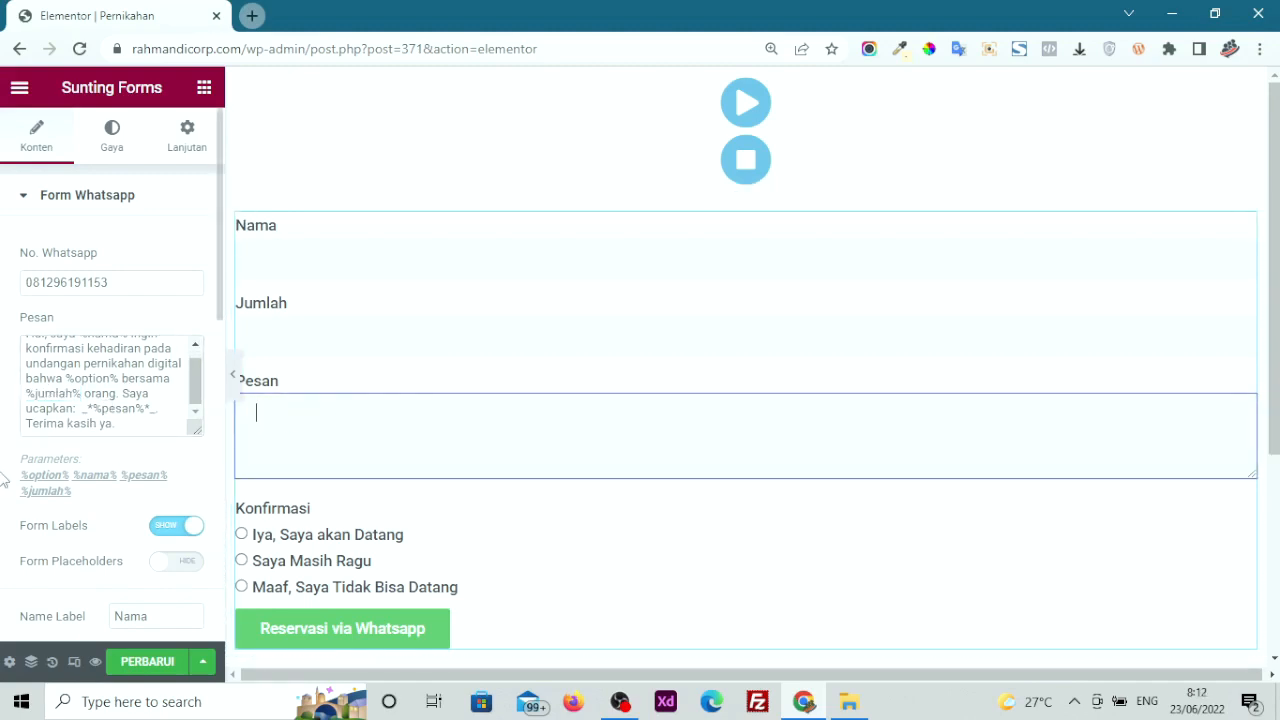
{"action": "scroll", "coordinate": [4, 481], "scroll_direction": "down", "scroll_amount": 1}
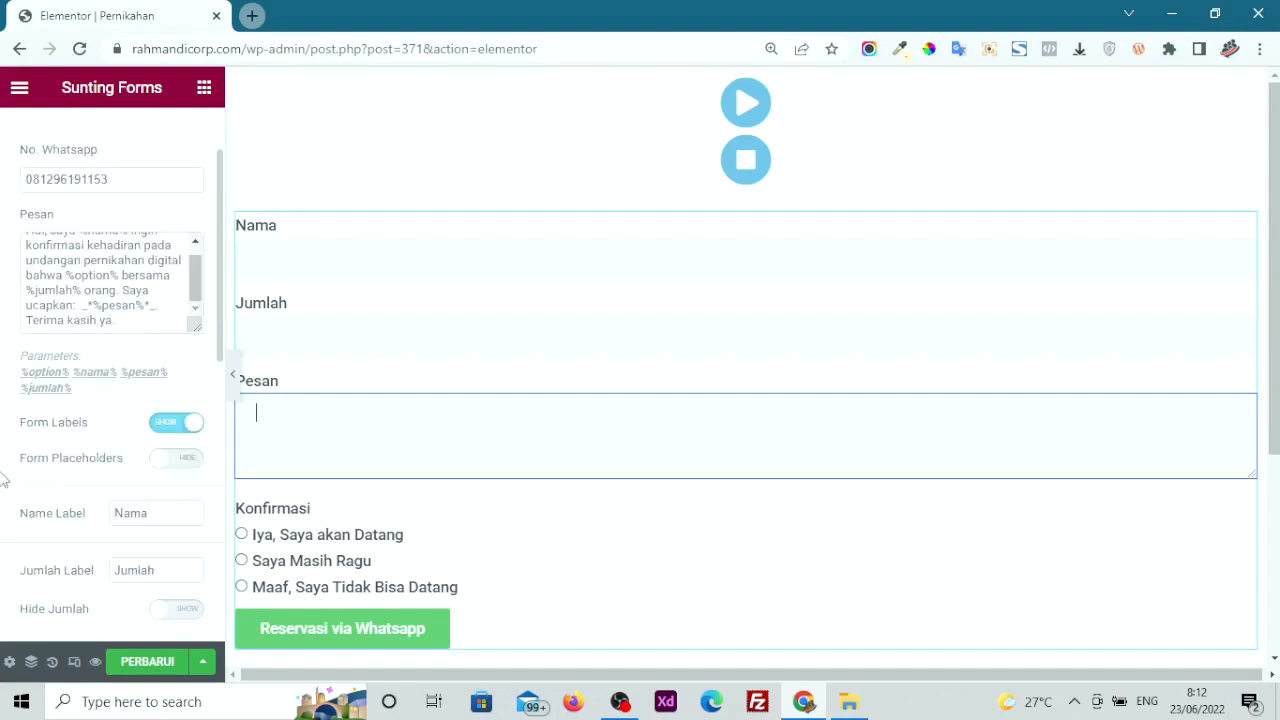
{"action": "scroll", "coordinate": [4, 481], "scroll_direction": "down", "scroll_amount": 1}
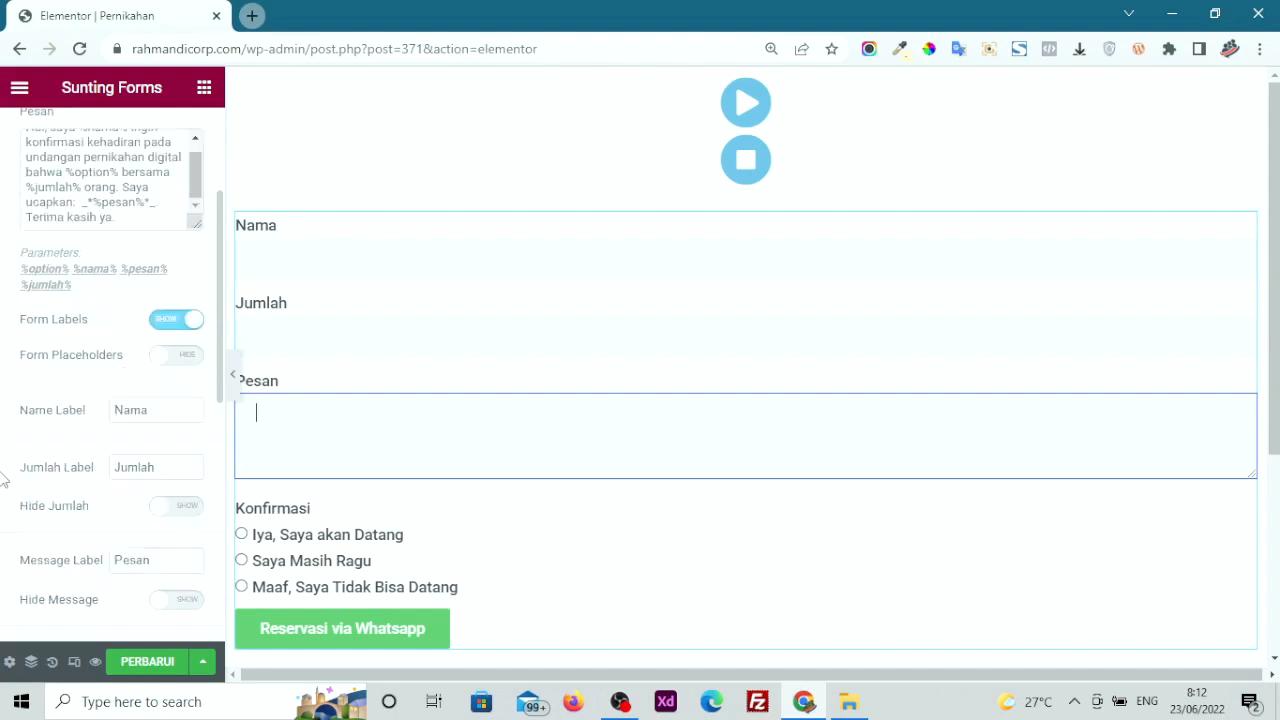
{"action": "double_click", "coordinate": [152, 418]}
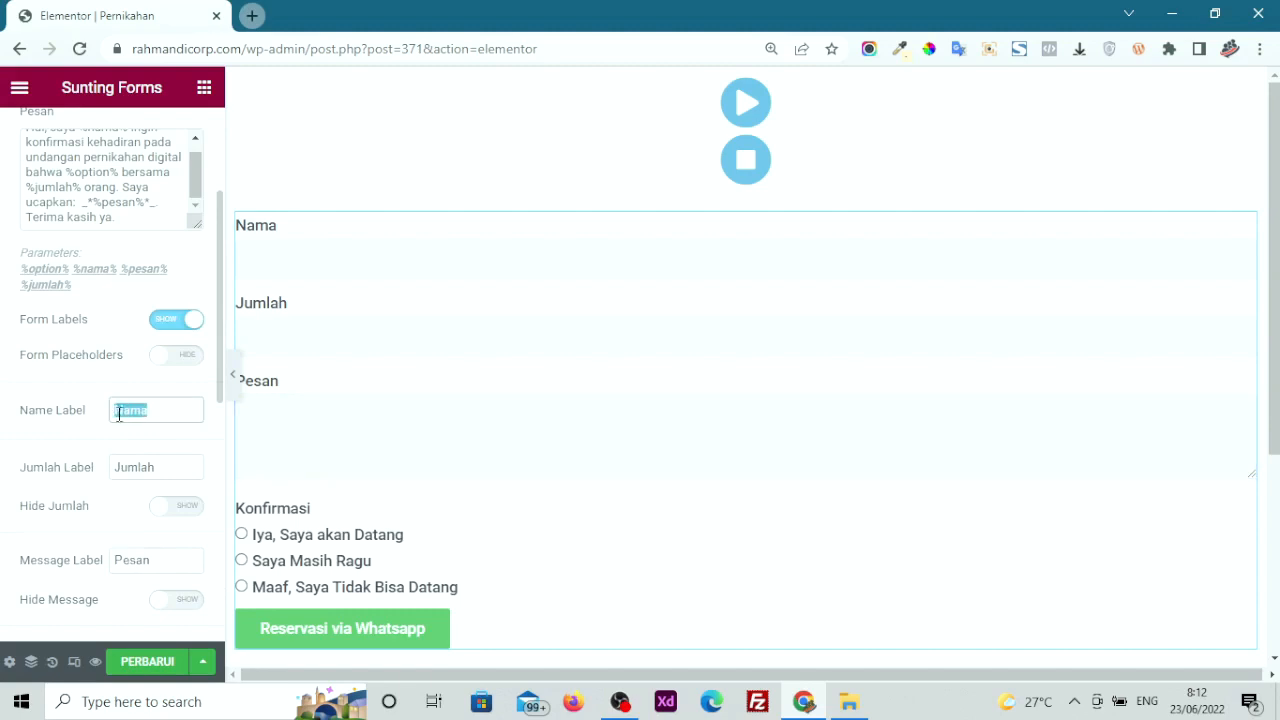
{"action": "double_click", "coordinate": [160, 463]}
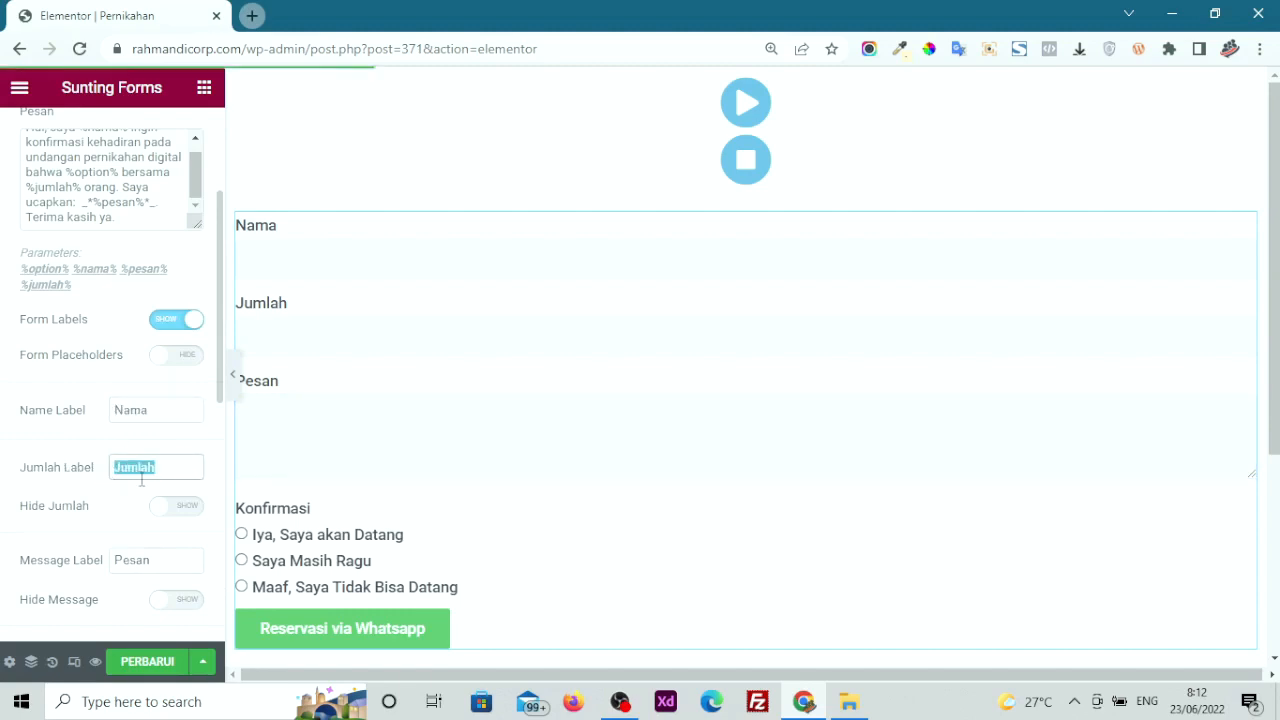
{"action": "left_click", "coordinate": [189, 512]}
{"action": "left_click", "coordinate": [190, 510]}
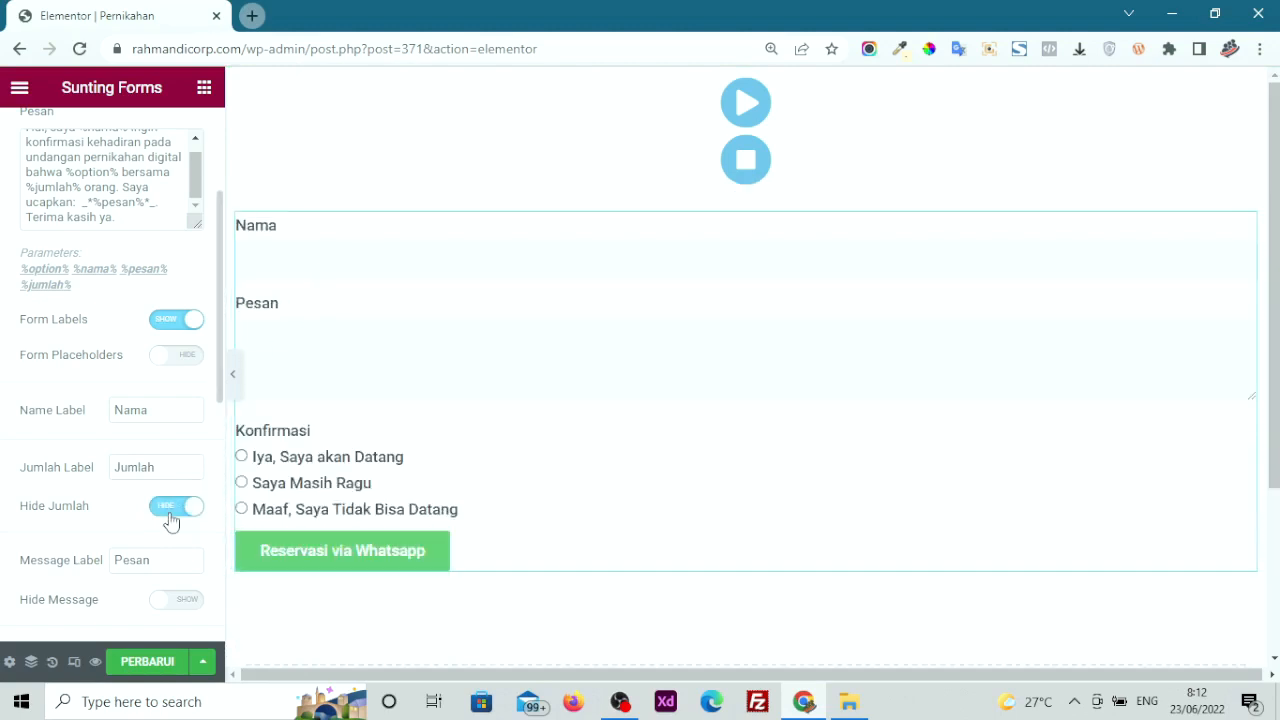
{"action": "left_click", "coordinate": [170, 516]}
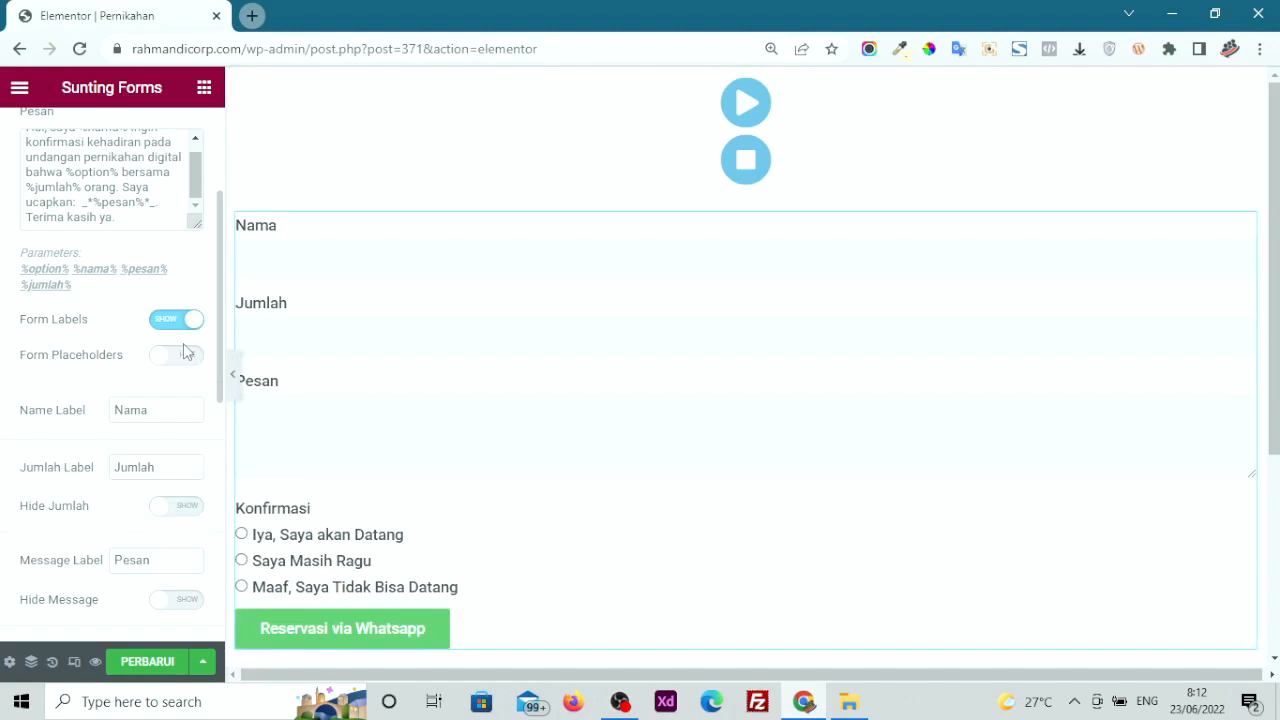
{"action": "scroll", "coordinate": [155, 570], "scroll_direction": "down", "scroll_amount": 1}
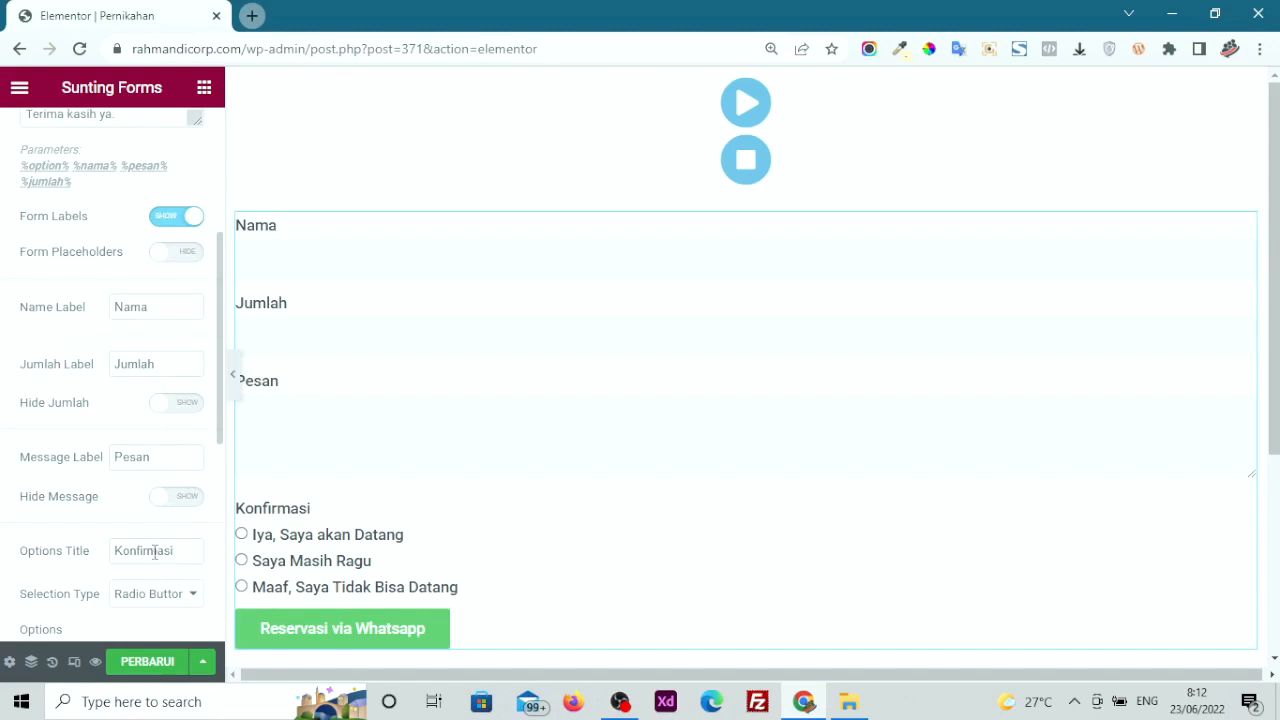
{"action": "scroll", "coordinate": [171, 563], "scroll_direction": "down", "scroll_amount": 1}
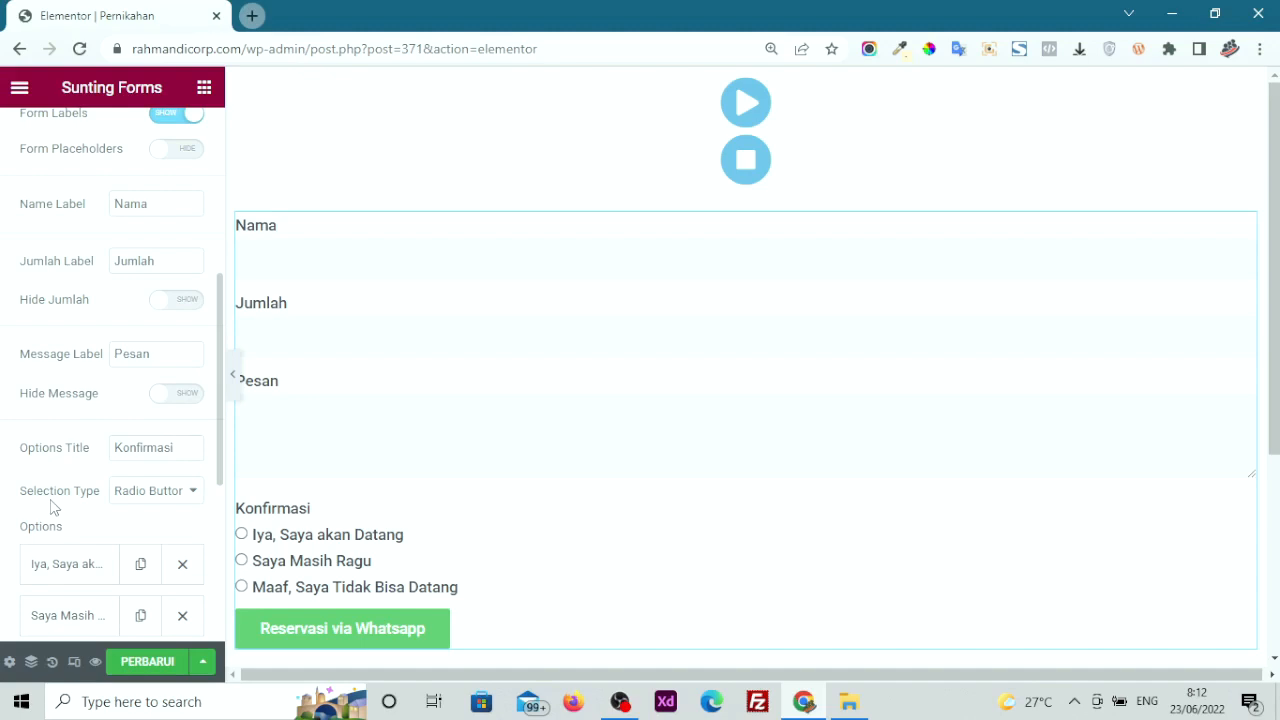
{"action": "left_click_drag", "start_coordinate": [28, 493], "coordinate": [77, 505]}
{"action": "left_click", "coordinate": [180, 495]}
{"action": "left_click", "coordinate": [151, 529]}
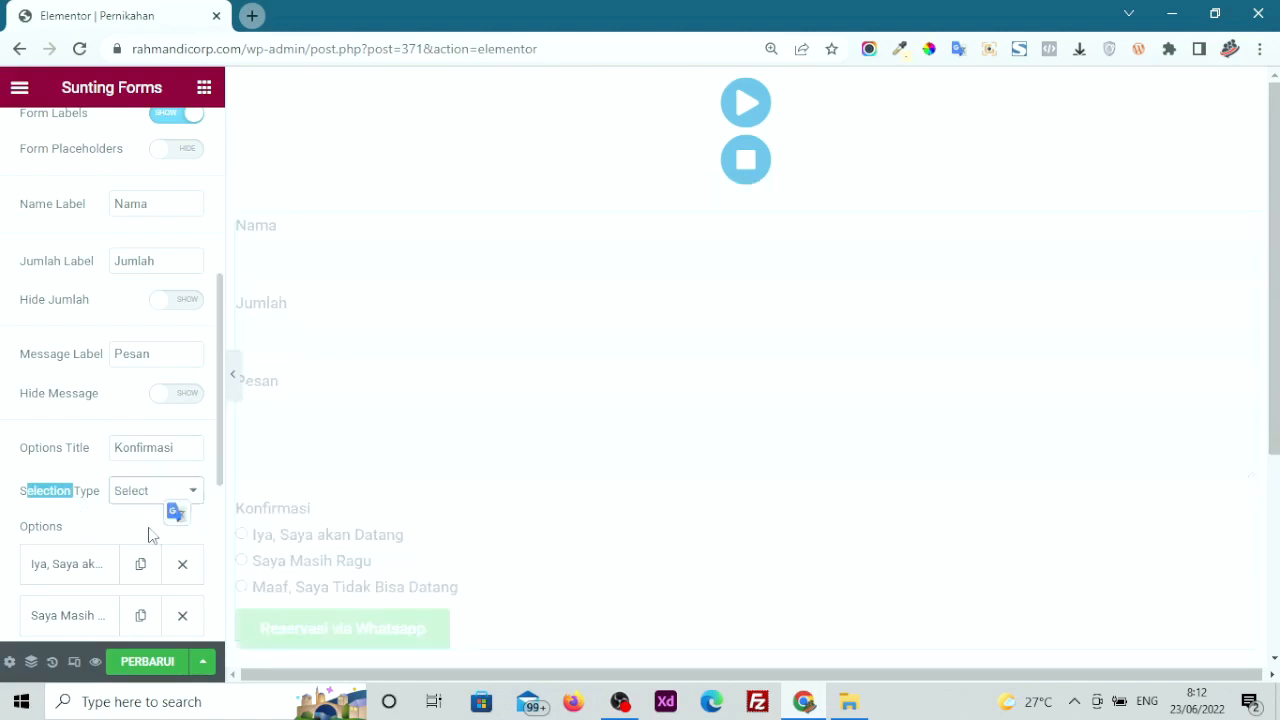
{"action": "left_click", "coordinate": [258, 542]}
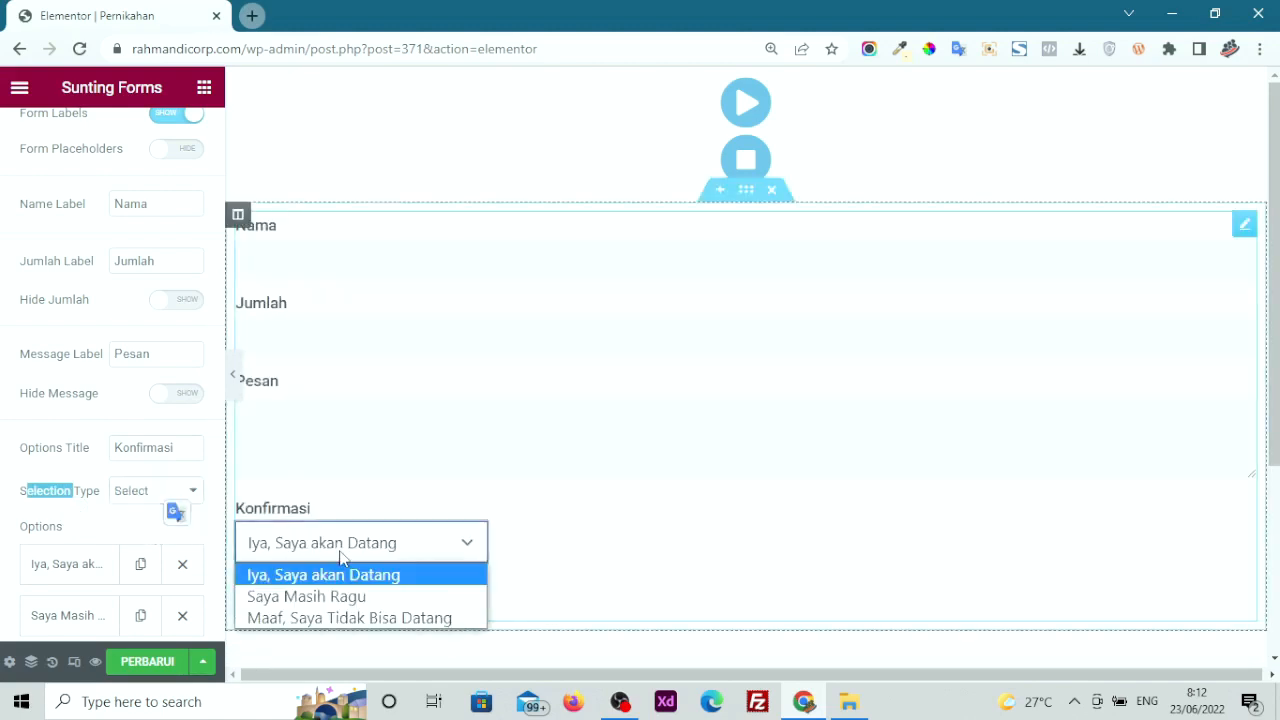
{"action": "left_click", "coordinate": [145, 500]}
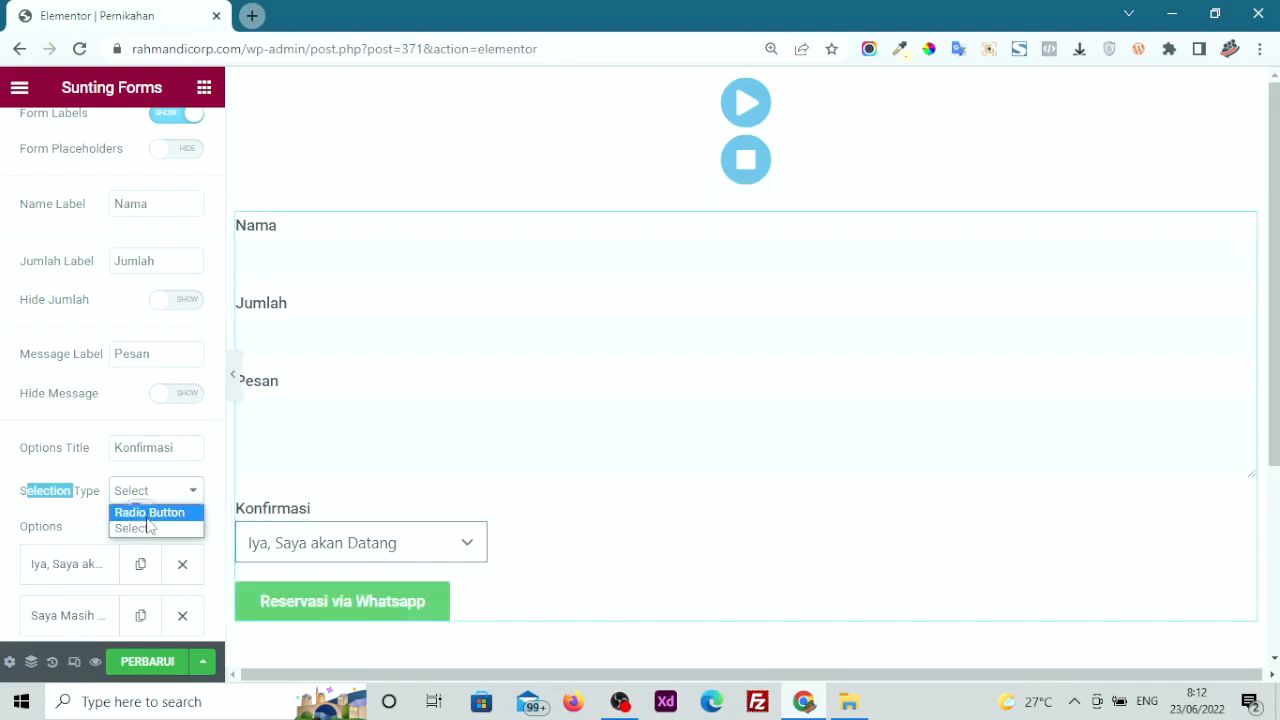
{"action": "left_click", "coordinate": [147, 513]}
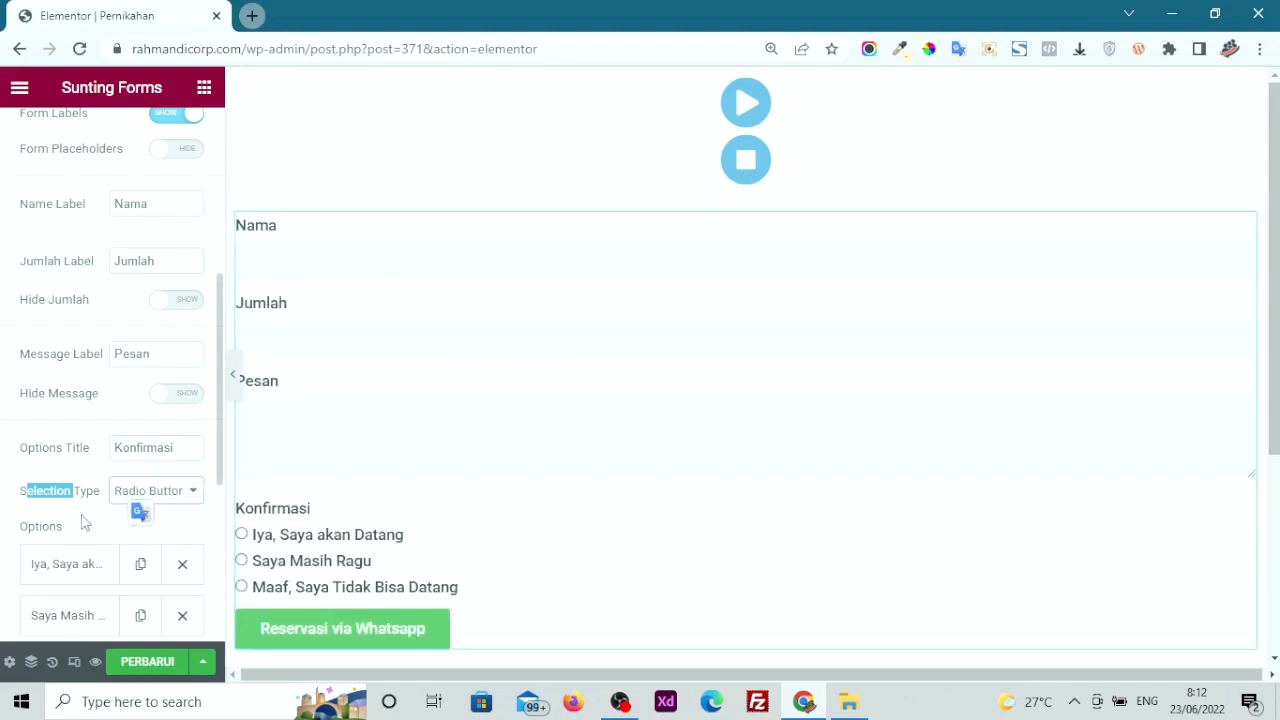
{"action": "scroll", "coordinate": [78, 522], "scroll_direction": "down", "scroll_amount": 1}
{"action": "left_click", "coordinate": [77, 468]}
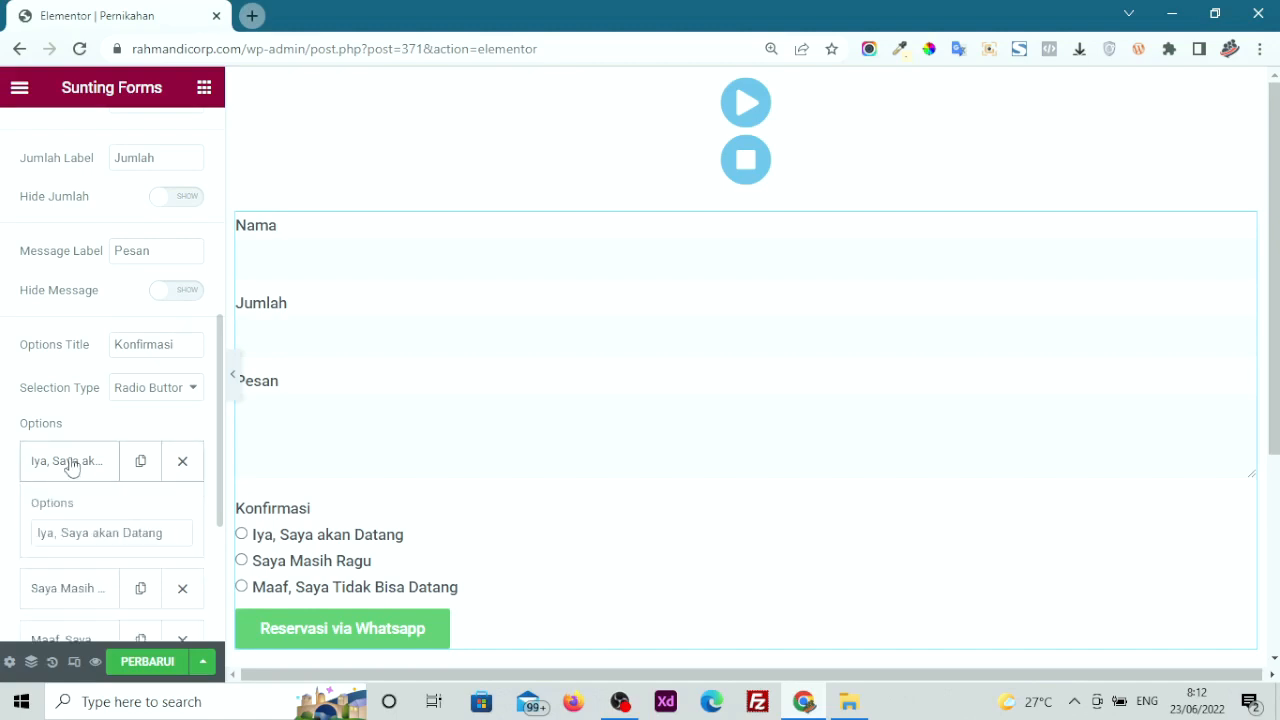
{"action": "left_click", "coordinate": [67, 470]}
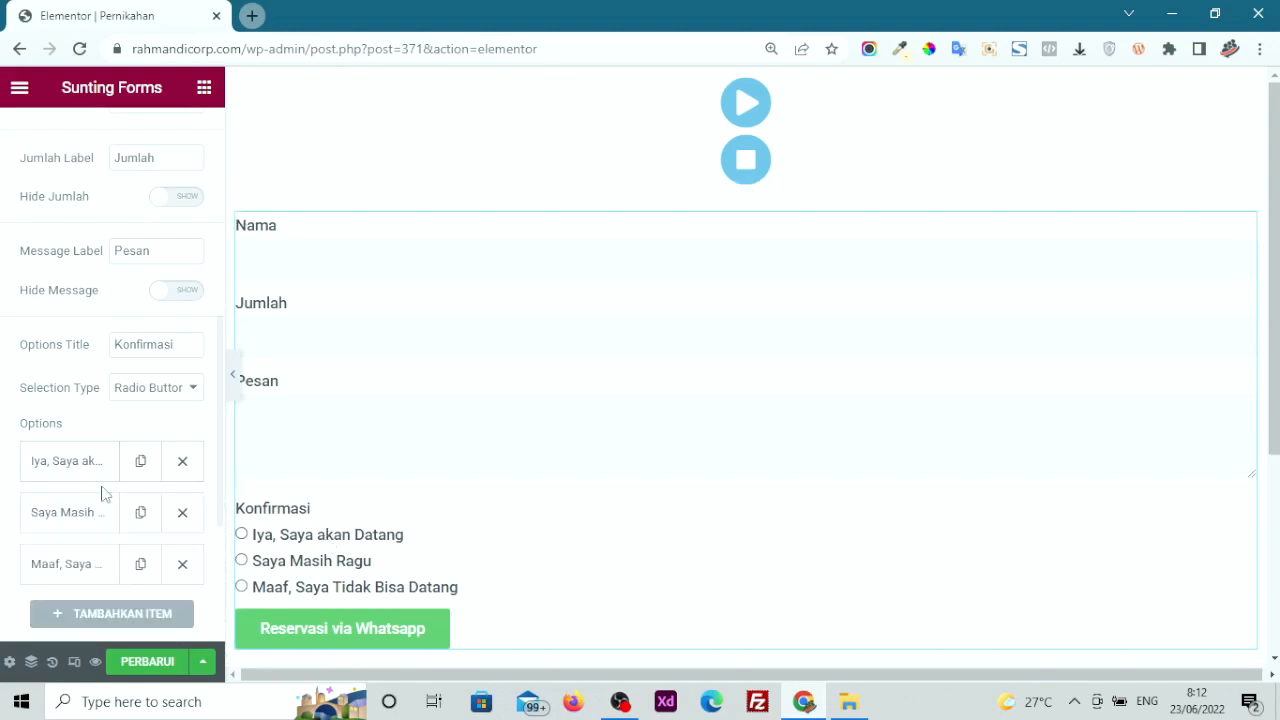
{"action": "left_click", "coordinate": [64, 514]}
{"action": "left_click", "coordinate": [69, 505]}
{"action": "left_click", "coordinate": [58, 474]}
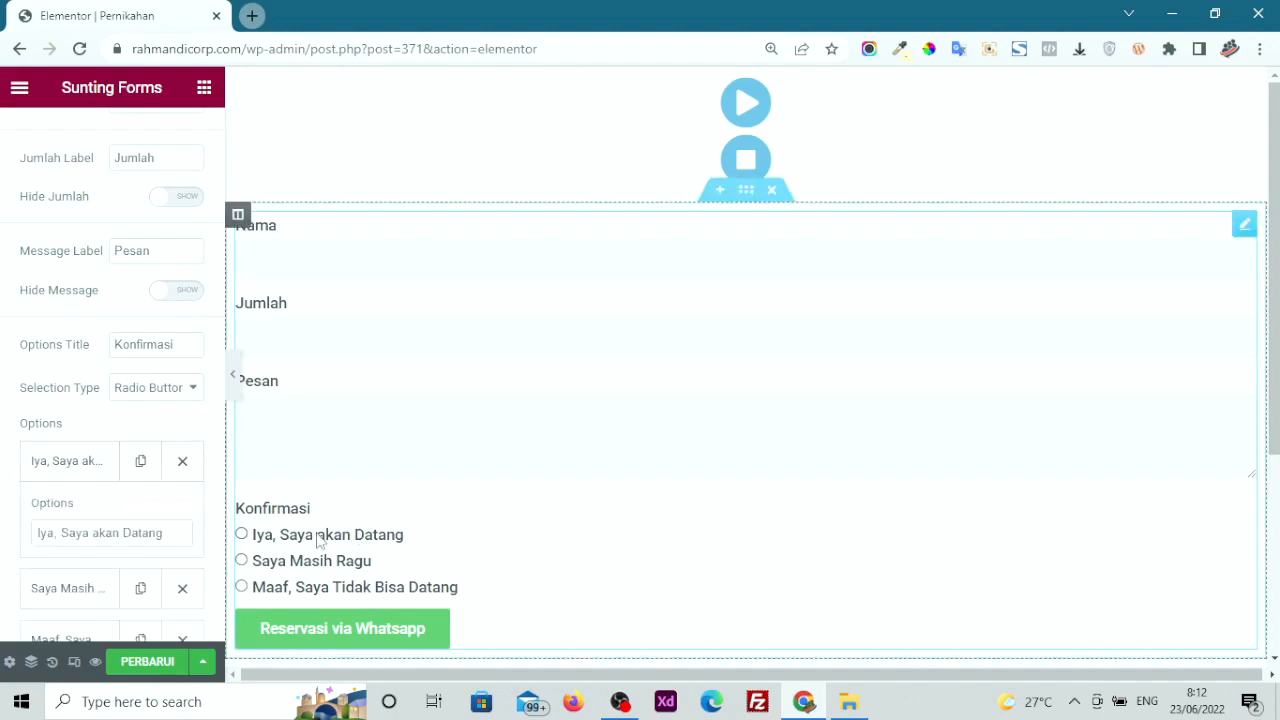
{"action": "left_click_drag", "start_coordinate": [176, 531], "coordinate": [3, 535]}
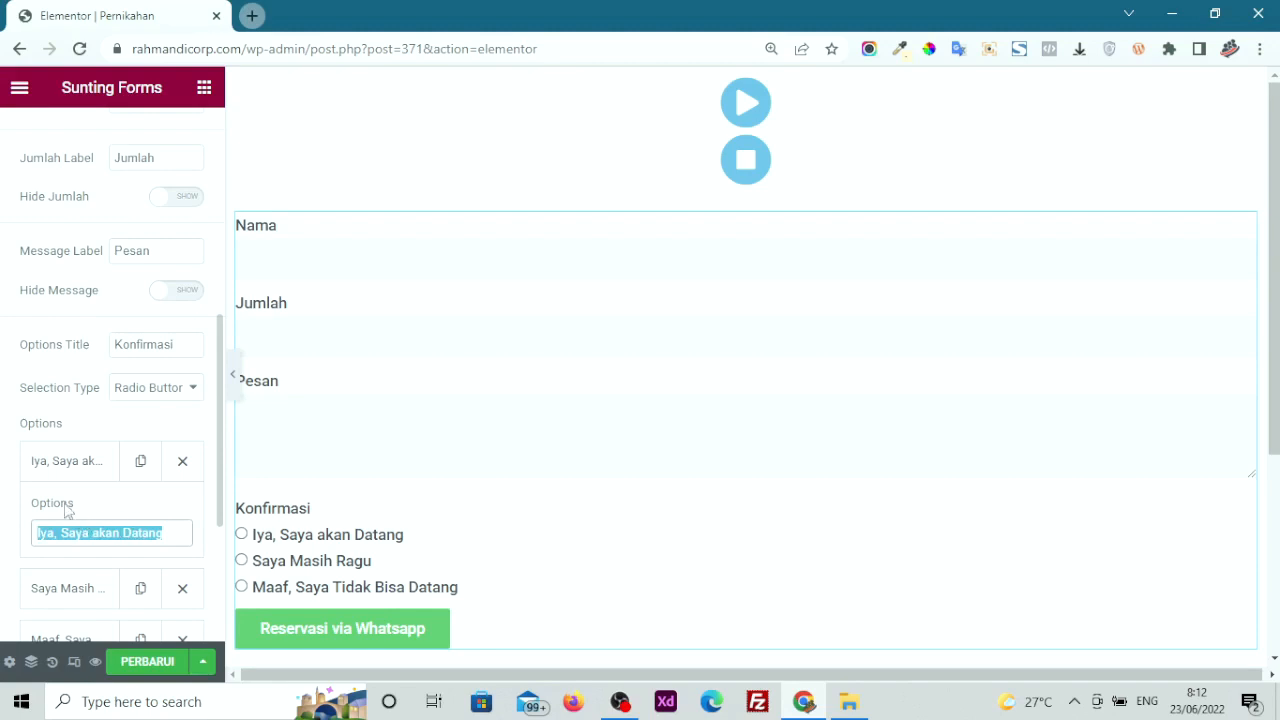
{"action": "left_click", "coordinate": [60, 470]}
{"action": "scroll", "coordinate": [126, 594], "scroll_direction": "down", "scroll_amount": 1}
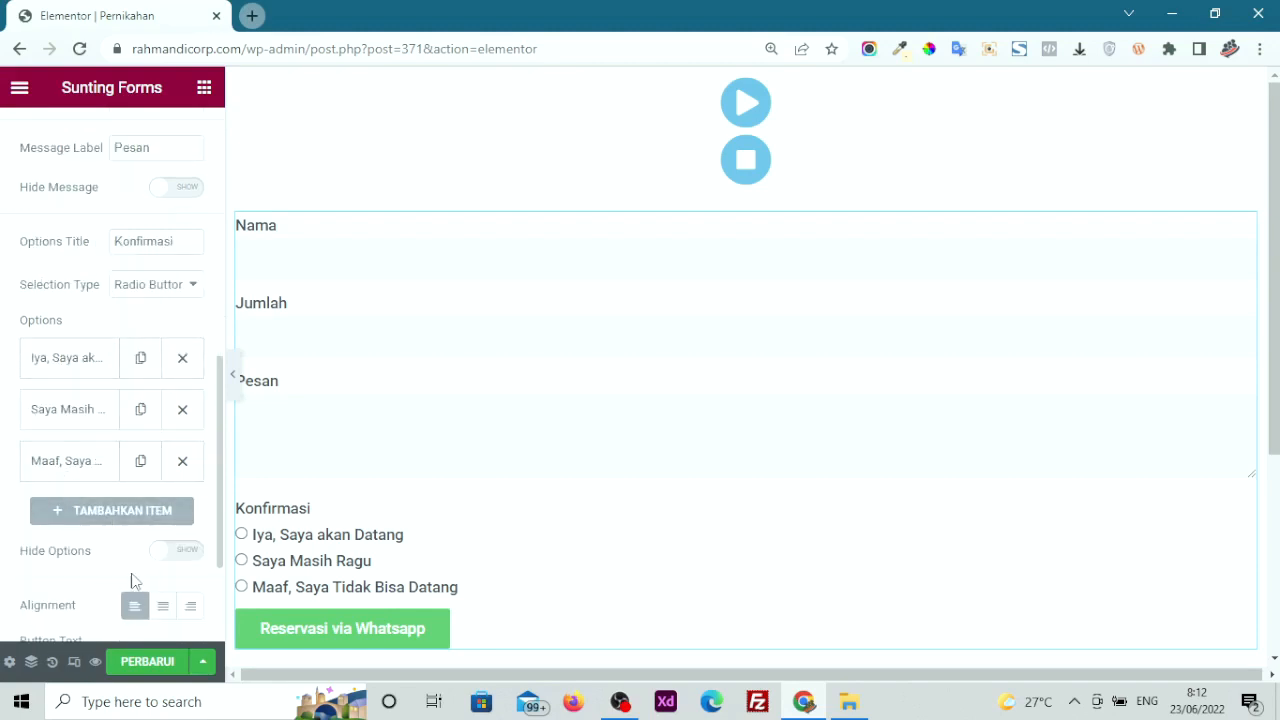
{"action": "scroll", "coordinate": [133, 583], "scroll_direction": "down", "scroll_amount": 2}
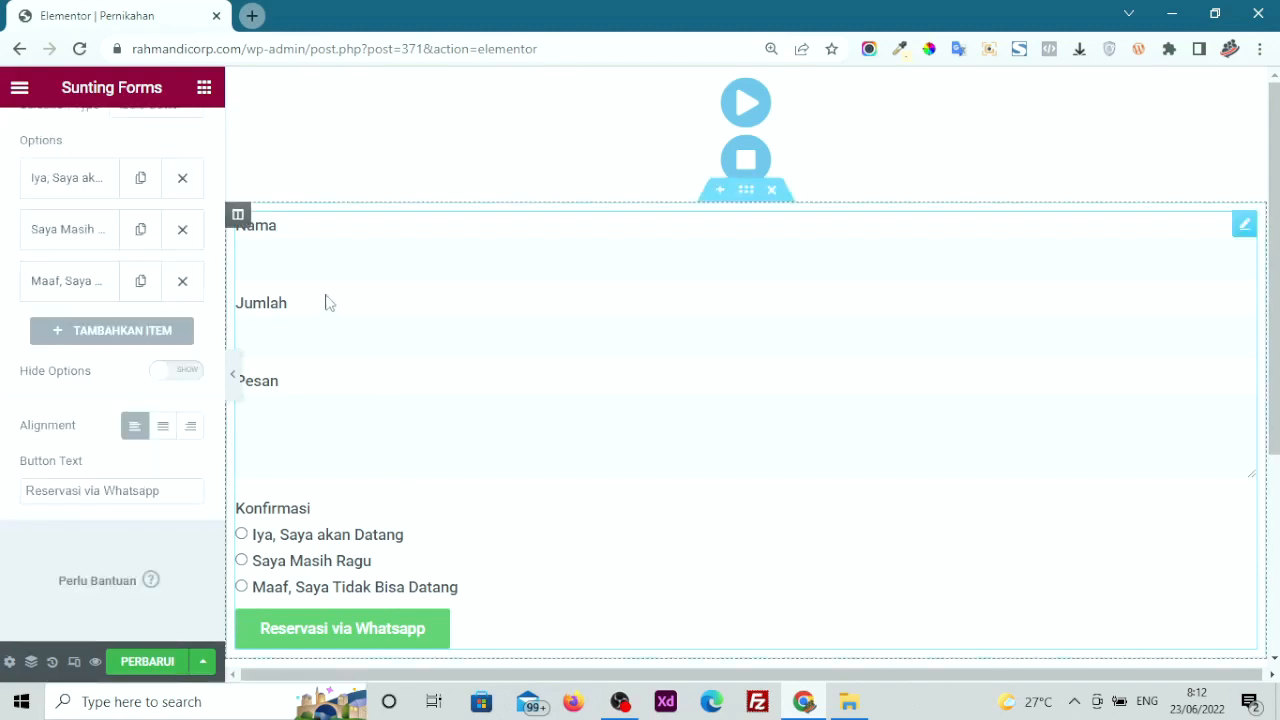
{"action": "scroll", "coordinate": [20, 375], "scroll_direction": "up", "scroll_amount": 5}
{"action": "scroll", "coordinate": [20, 375], "scroll_direction": "up", "scroll_amount": 3}
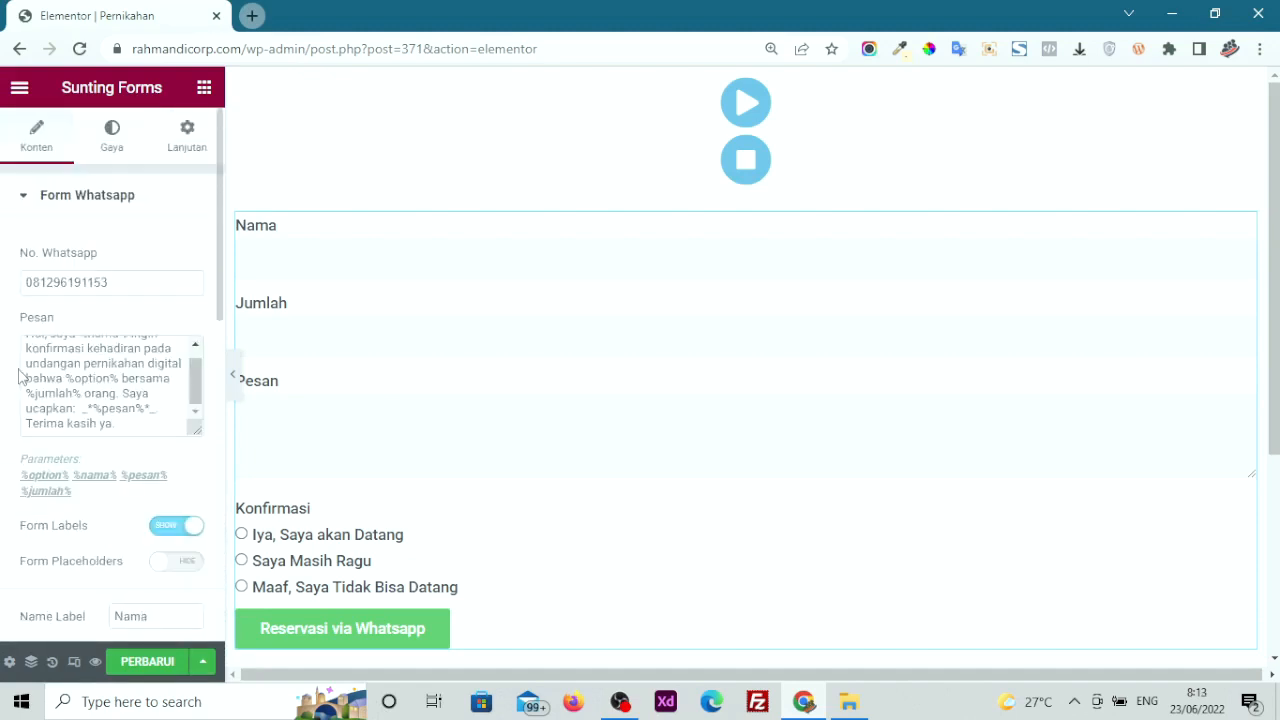
{"action": "left_click", "coordinate": [262, 265]}
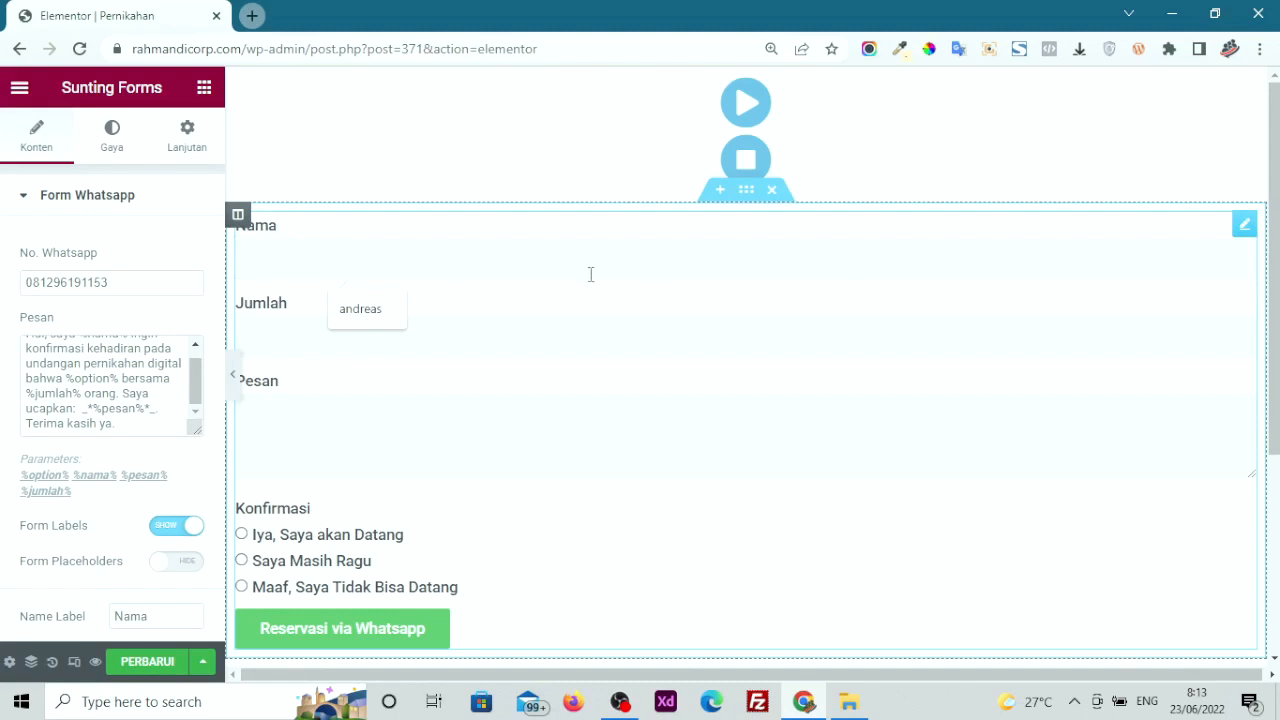
{"action": "left_click", "coordinate": [475, 337]}
{"action": "left_click", "coordinate": [523, 440]}
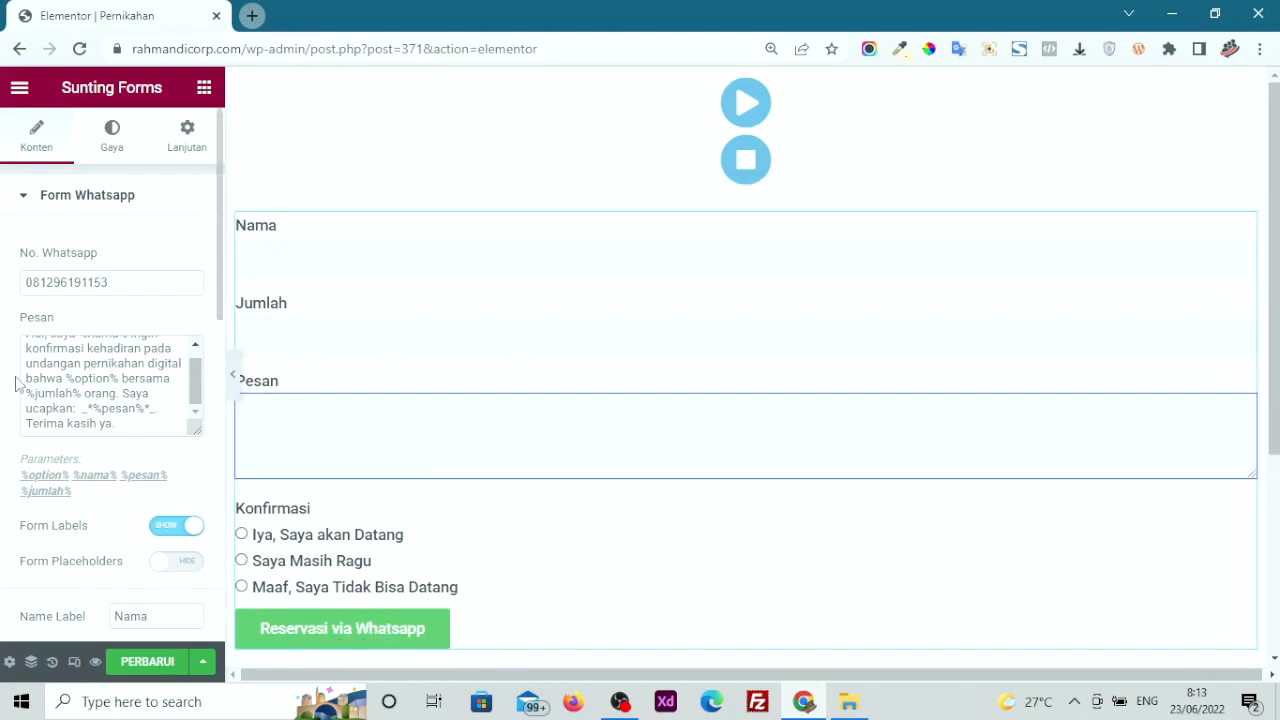
{"action": "scroll", "coordinate": [15, 383], "scroll_direction": "down", "scroll_amount": 8}
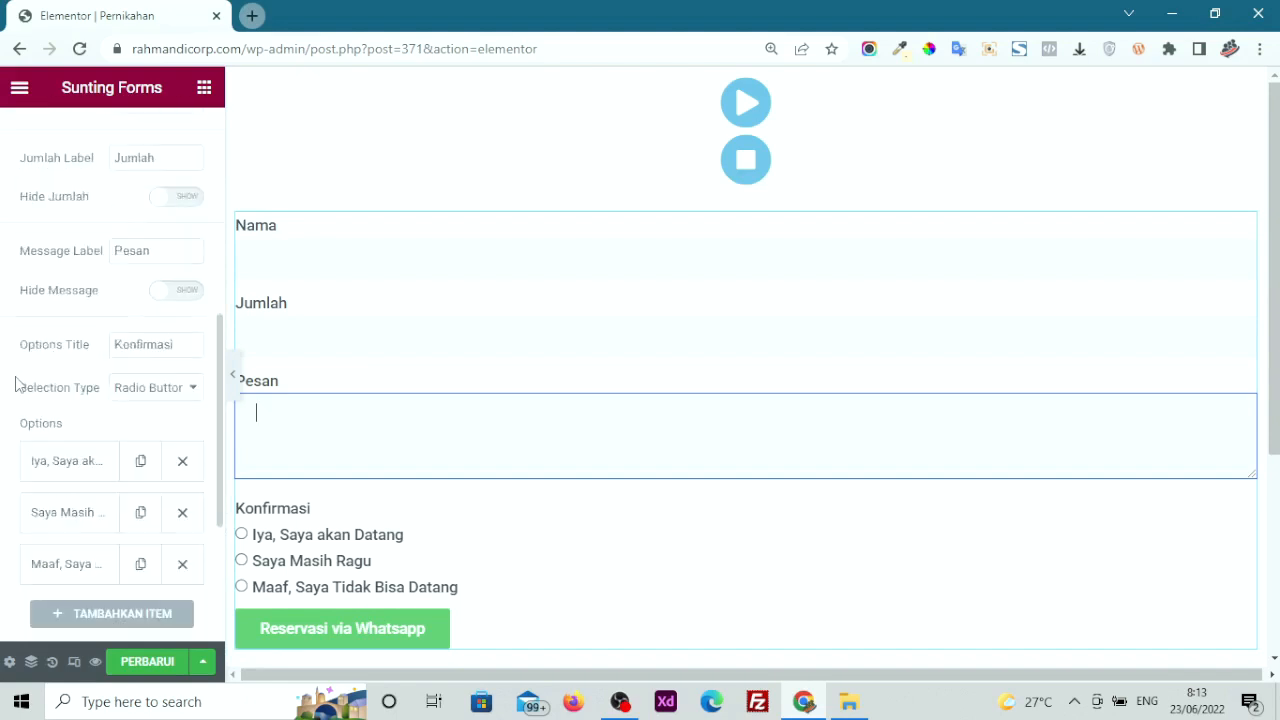
{"action": "scroll", "coordinate": [15, 383], "scroll_direction": "down", "scroll_amount": 3}
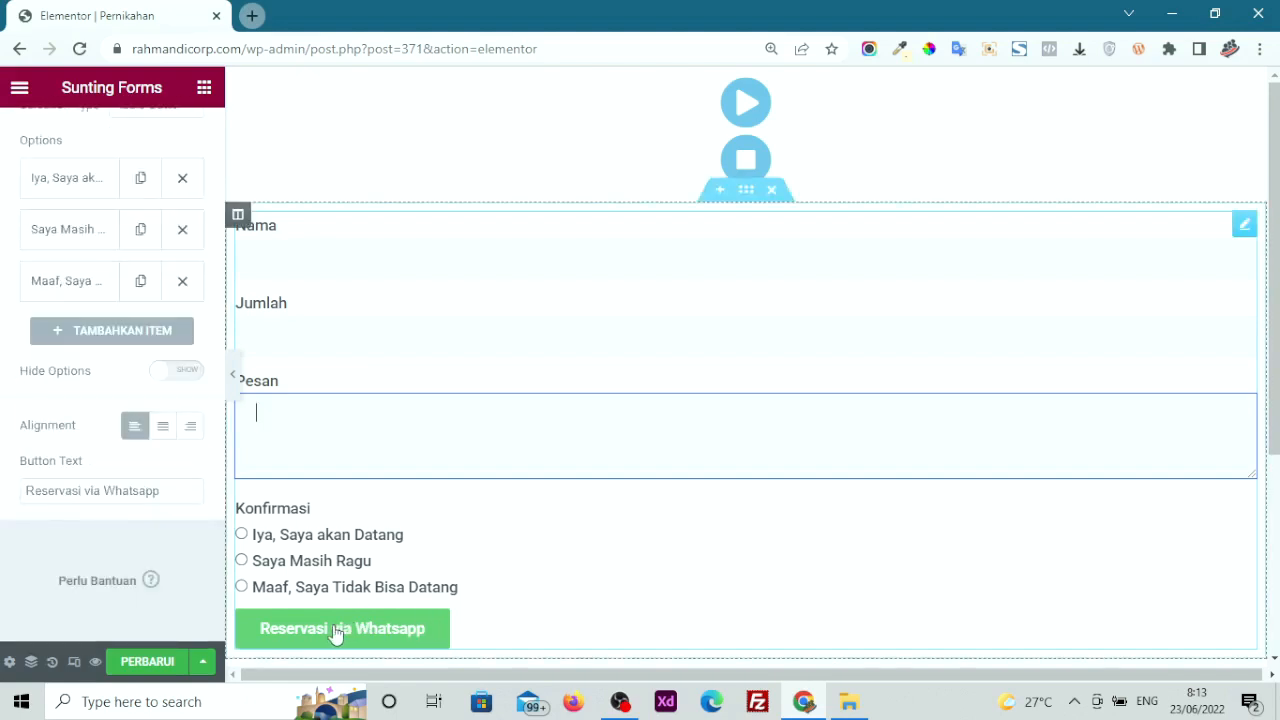
Replace the Button Text 'Reservasi via Whatsapp' with 'Konfrimasi Kehadiran'
{"action": "left_click", "coordinate": [186, 498]}
{"action": "left_click_drag", "start_coordinate": [186, 498], "coordinate": [5, 503]}
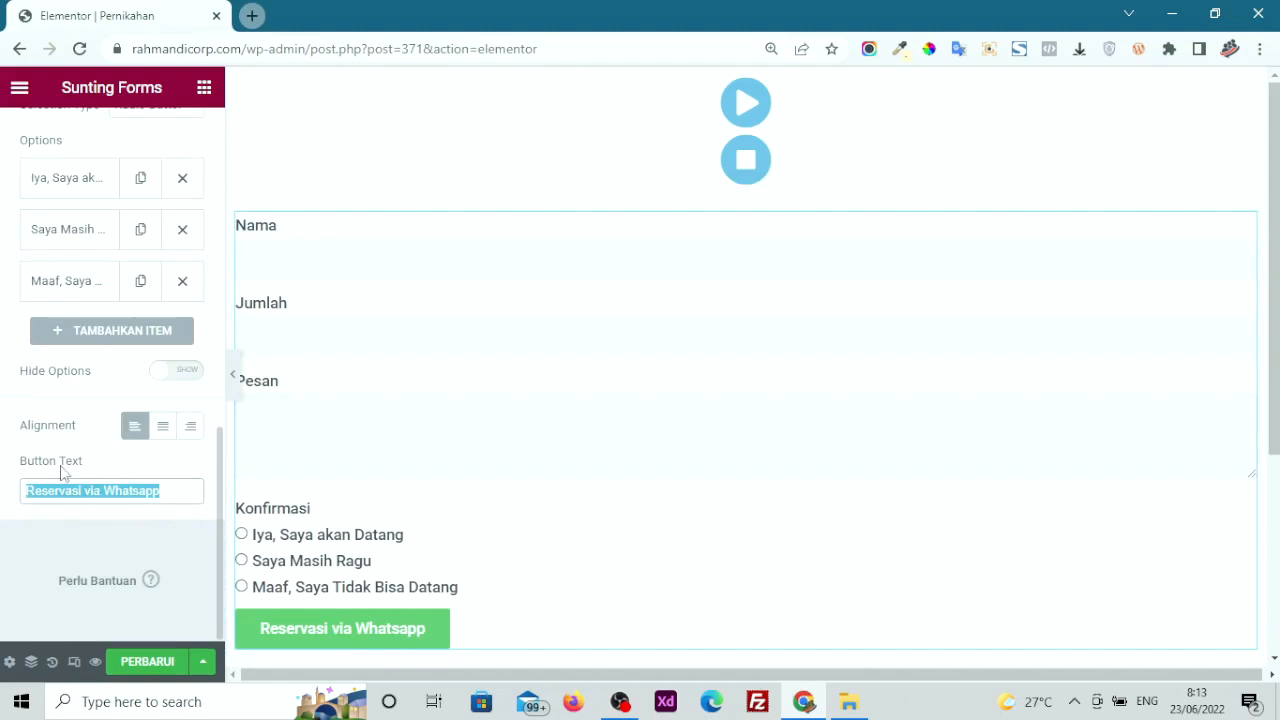
{"action": "type", "text": "KOnfirma"}
{"action": "key", "text": "BackSpace"}
{"action": "key", "text": "BackSpace"}
{"action": "key", "text": "BackSpace"}
{"action": "key", "text": "BackSpace"}
{"action": "key", "text": "BackSpace"}
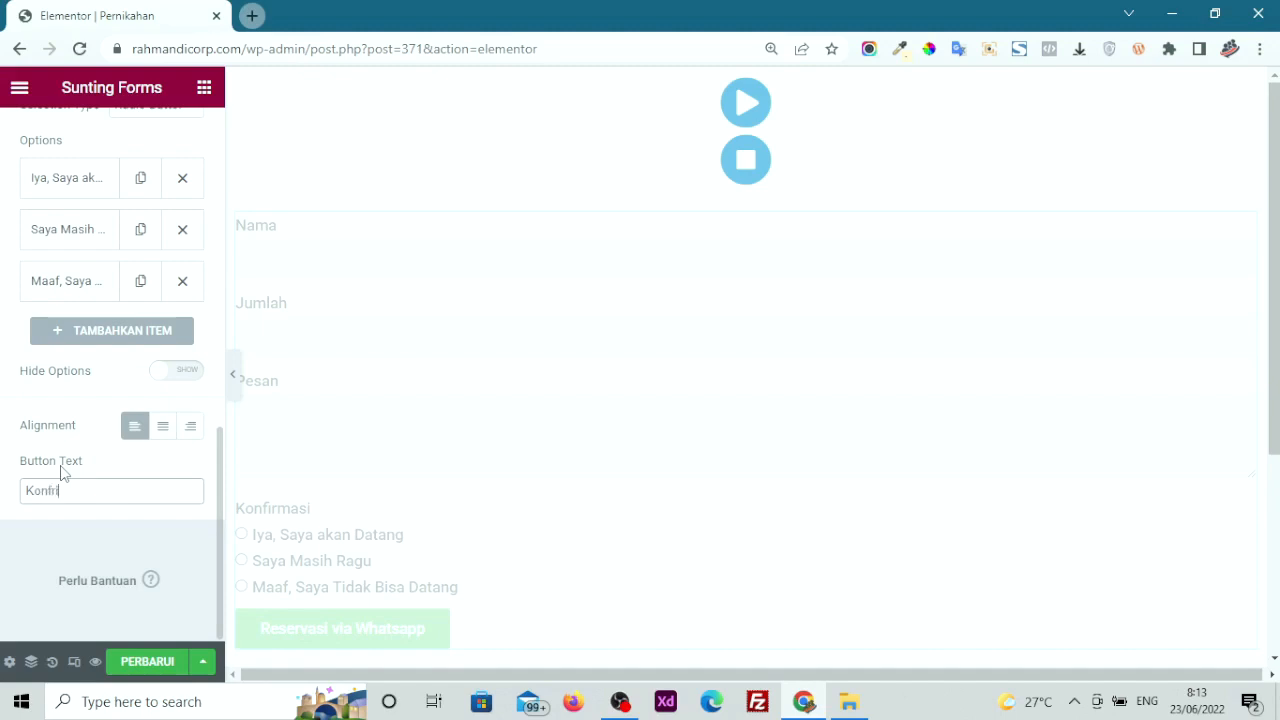
{"action": "type", "text": "ehadiran"}
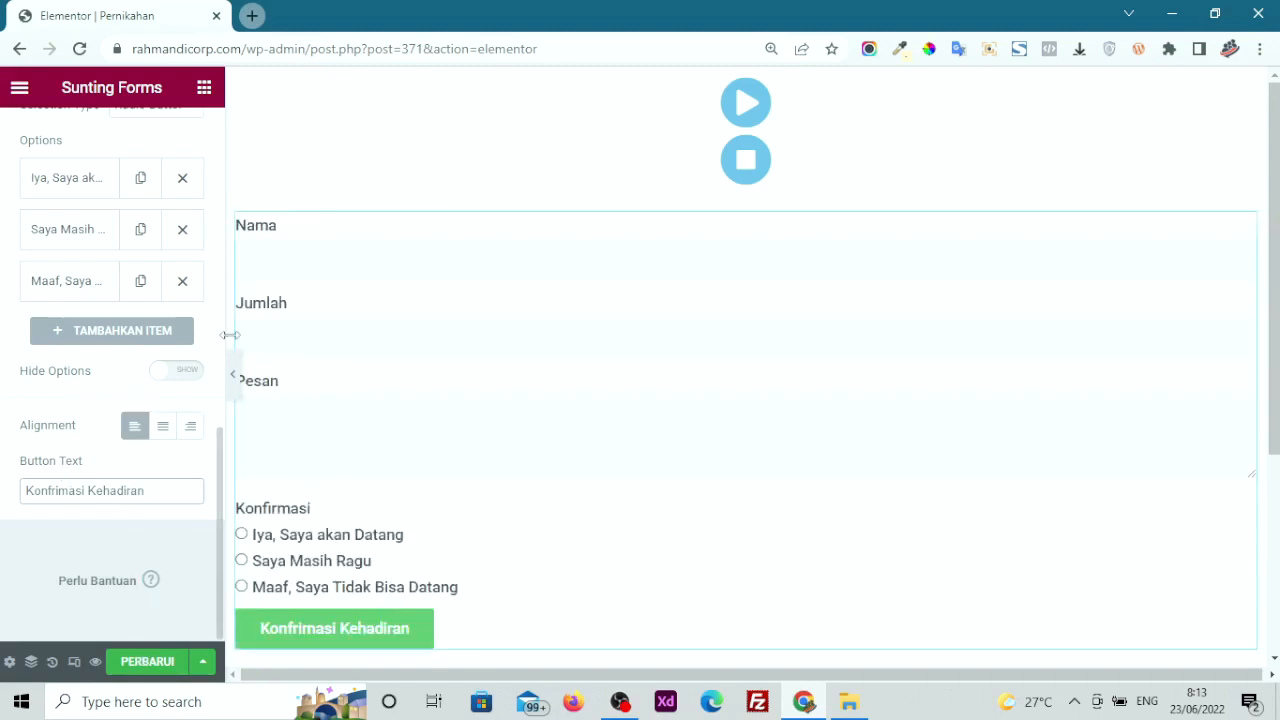
{"action": "scroll", "coordinate": [51, 350], "scroll_direction": "up", "scroll_amount": 10}
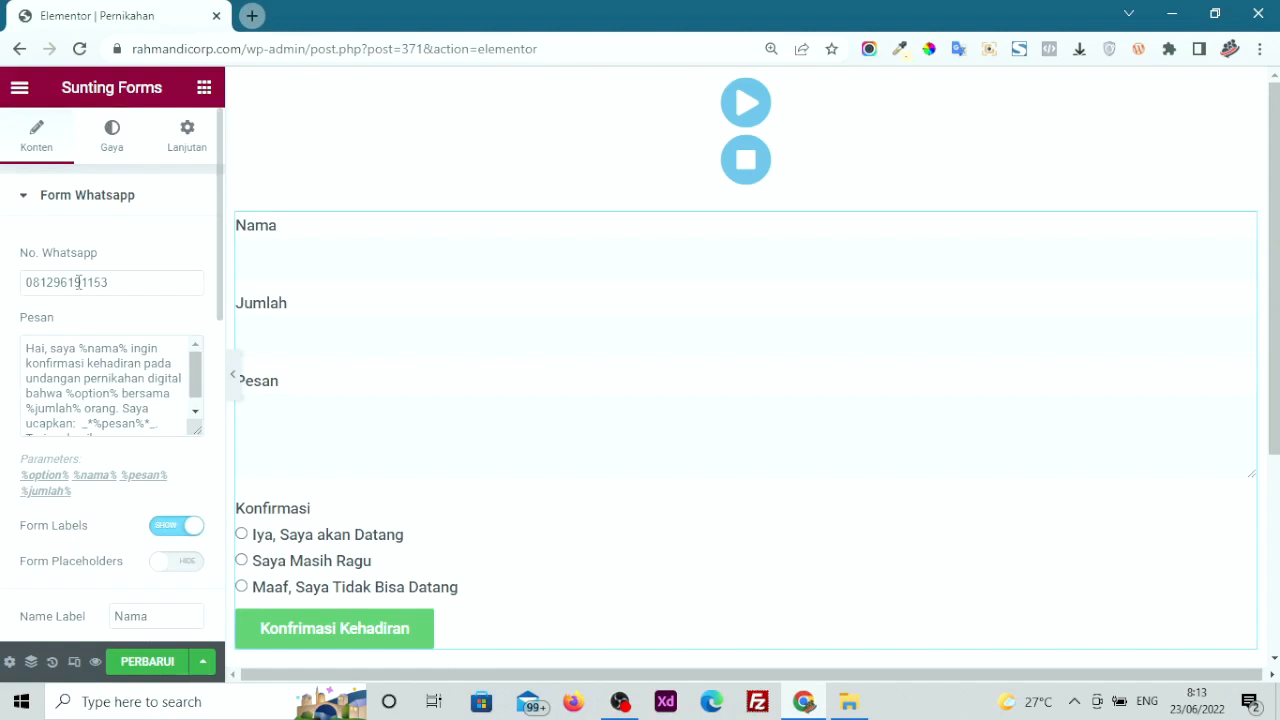
Set the Form Label text colour to black (#000000) and save the page
{"action": "left_click", "coordinate": [111, 136]}
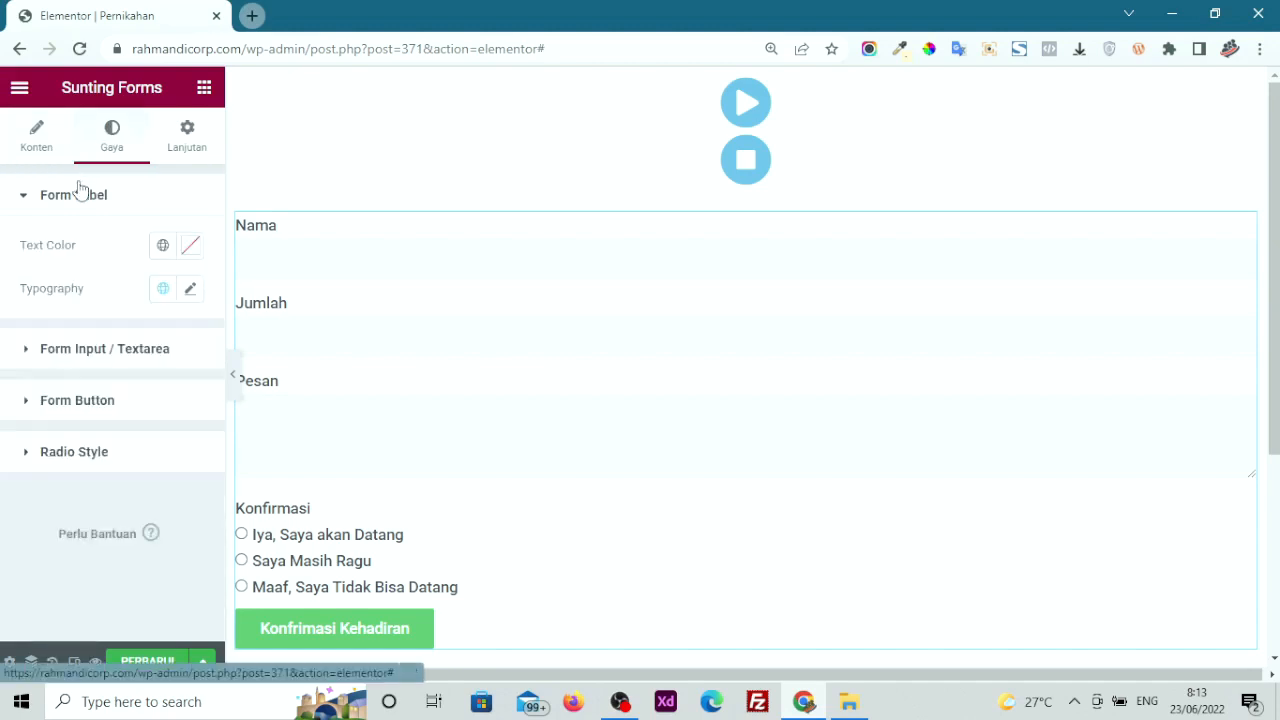
{"action": "left_click", "coordinate": [186, 250]}
{"action": "left_click_drag", "start_coordinate": [286, 374], "coordinate": [283, 323]}
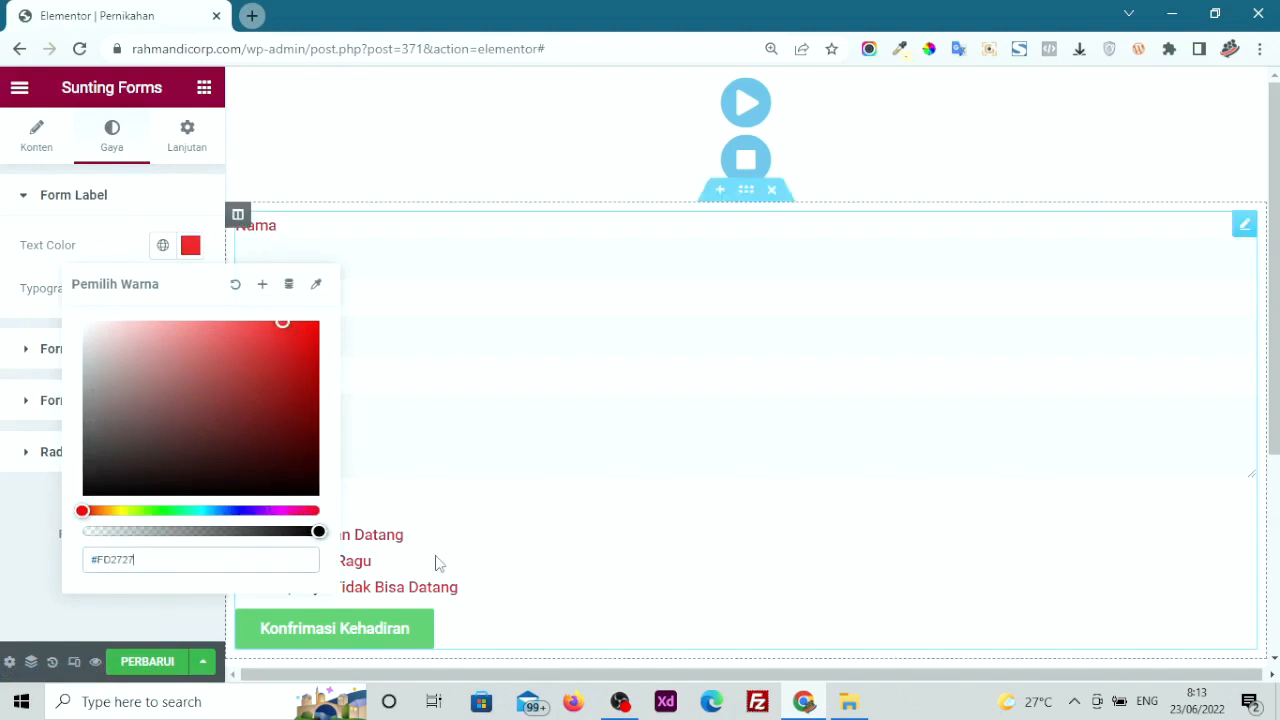
{"action": "left_click", "coordinate": [316, 494]}
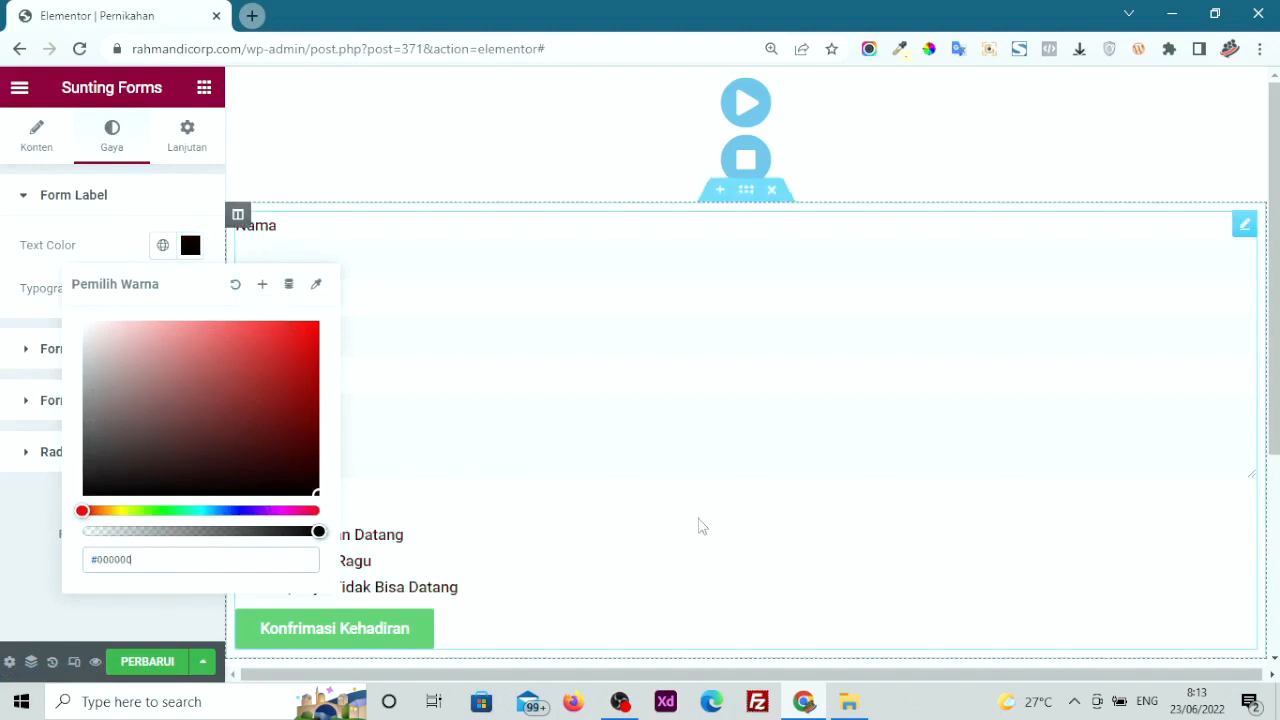
{"action": "left_click", "coordinate": [5, 586]}
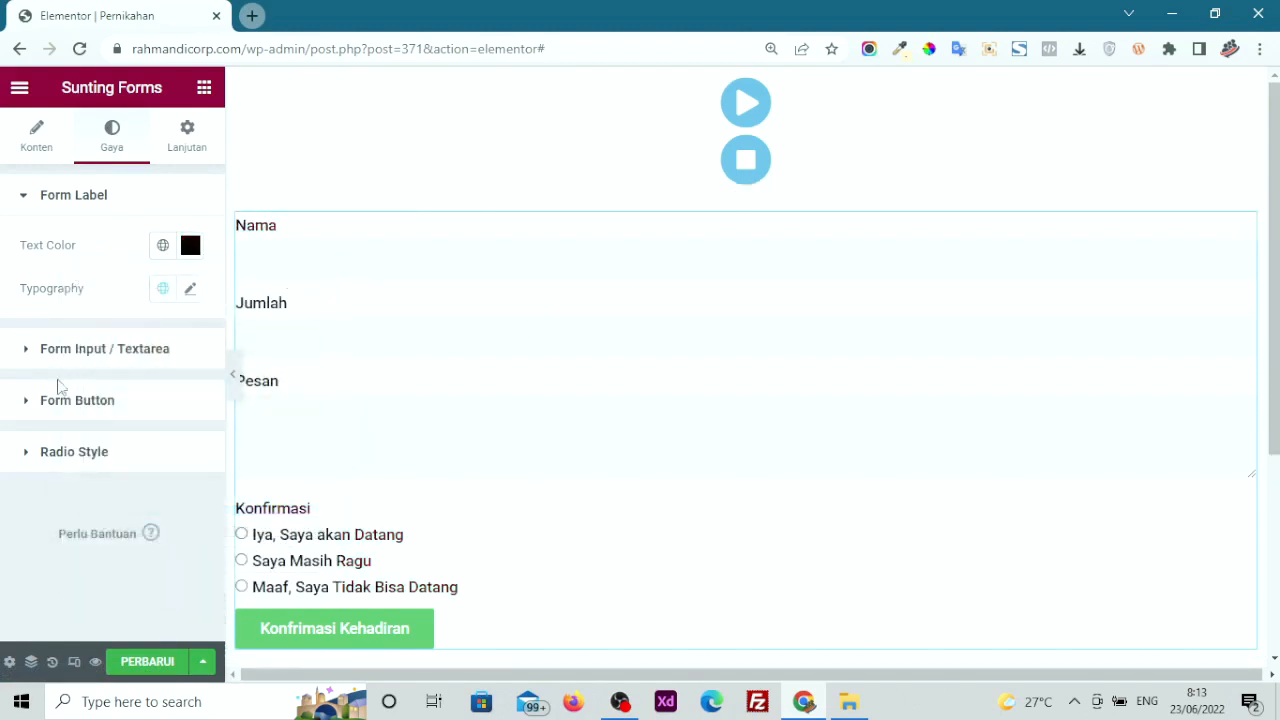
{"action": "left_click", "coordinate": [131, 657]}
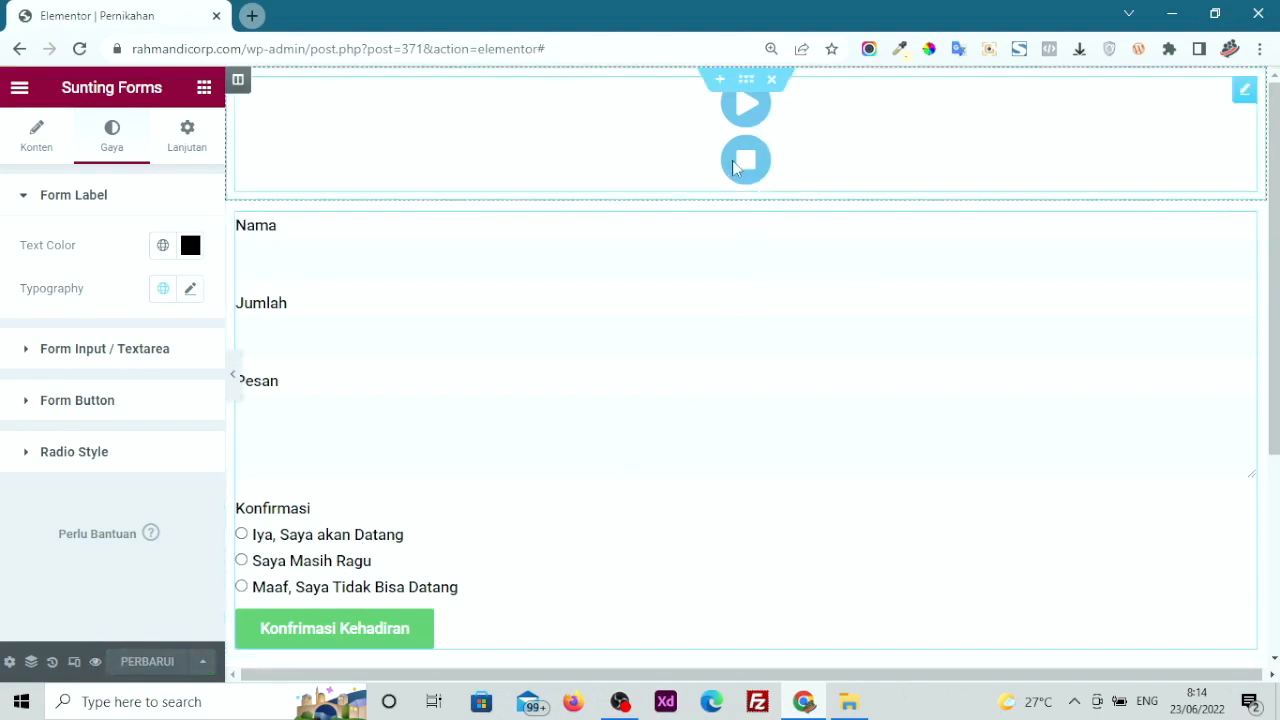
Delete the music player section above the form, save, and open a page preview
{"action": "left_click", "coordinate": [773, 82]}
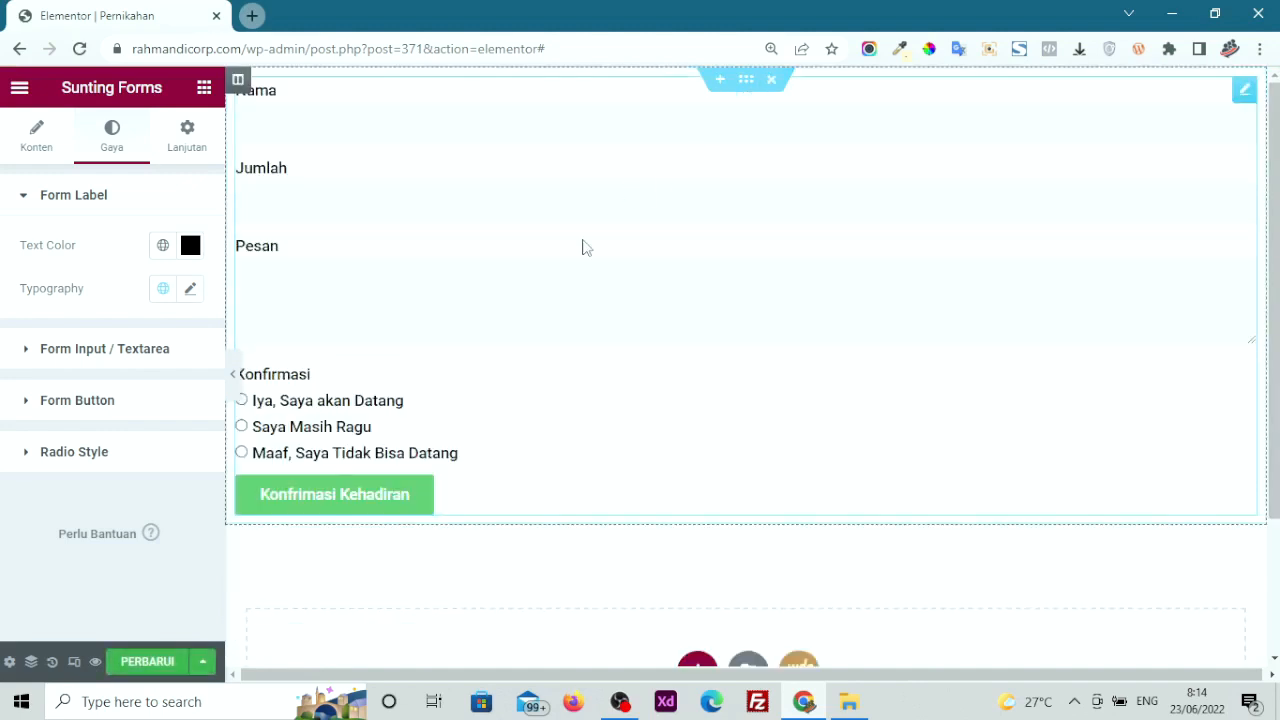
{"action": "left_click", "coordinate": [148, 660]}
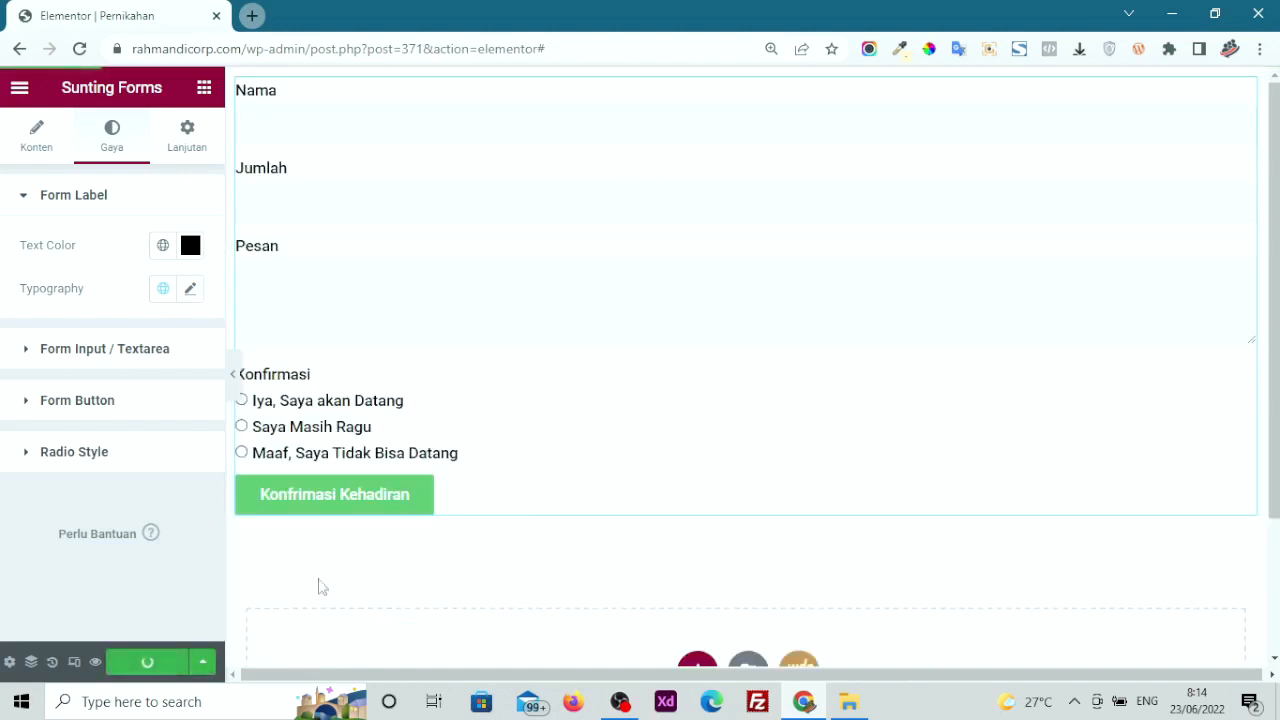
{"action": "left_click", "coordinate": [95, 662]}
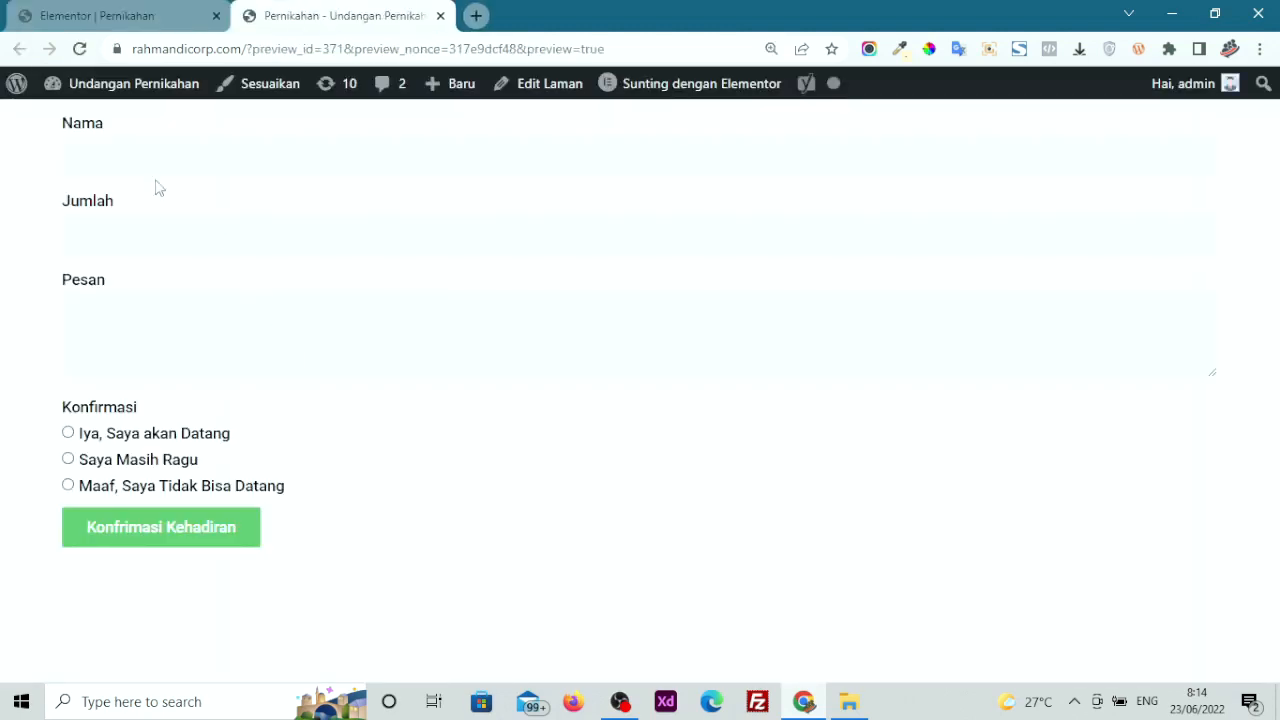
Enter a guest name in Nama and 2 in Jumlah on the preview form
{"action": "left_click", "coordinate": [139, 160]}
{"action": "left_click", "coordinate": [389, 234]}
{"action": "left_click", "coordinate": [337, 154]}
{"action": "type", "text": "Andi"}
{"action": "left_click", "coordinate": [297, 229]}
{"action": "type", "text": "2"}
Write the message 'oksaya akan datang bersam', choose 'Iya, Saya akan Datang', and submit
{"action": "left_click", "coordinate": [266, 348]}
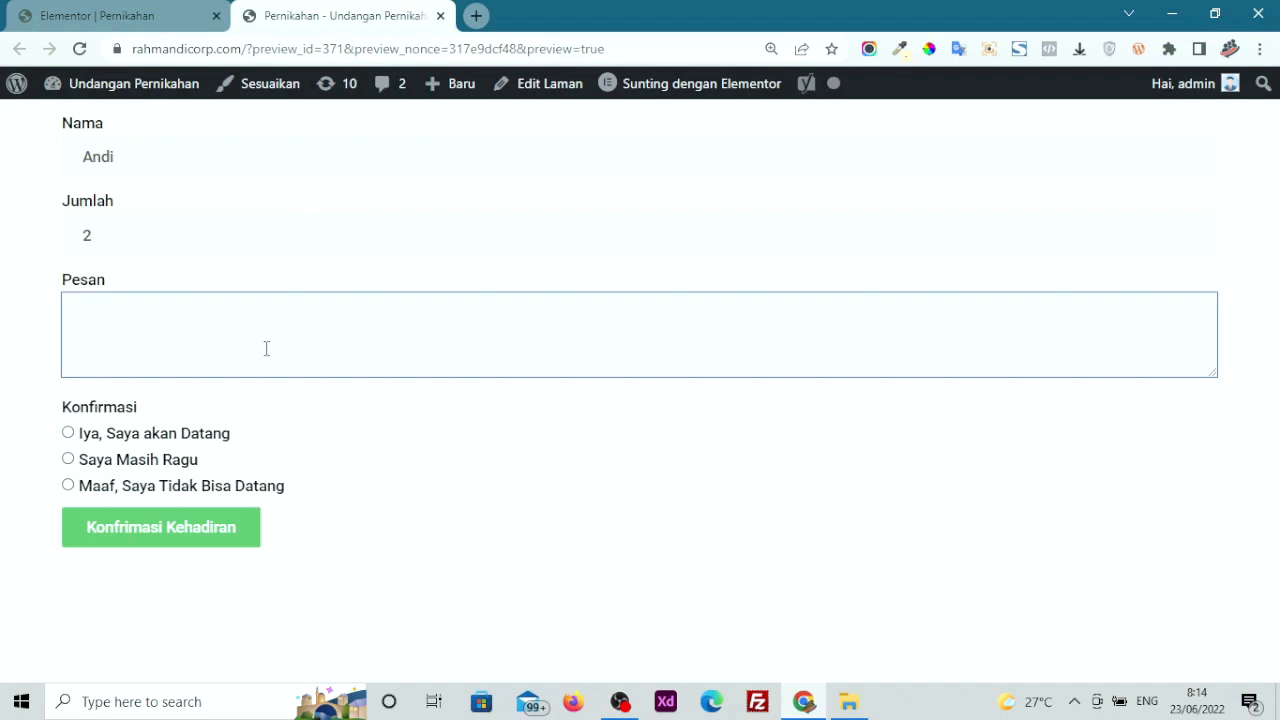
{"action": "type", "text": "ok"}
{"action": "type", "text": "saya "}
{"action": "type", "text": "akan datang bersama istri"}
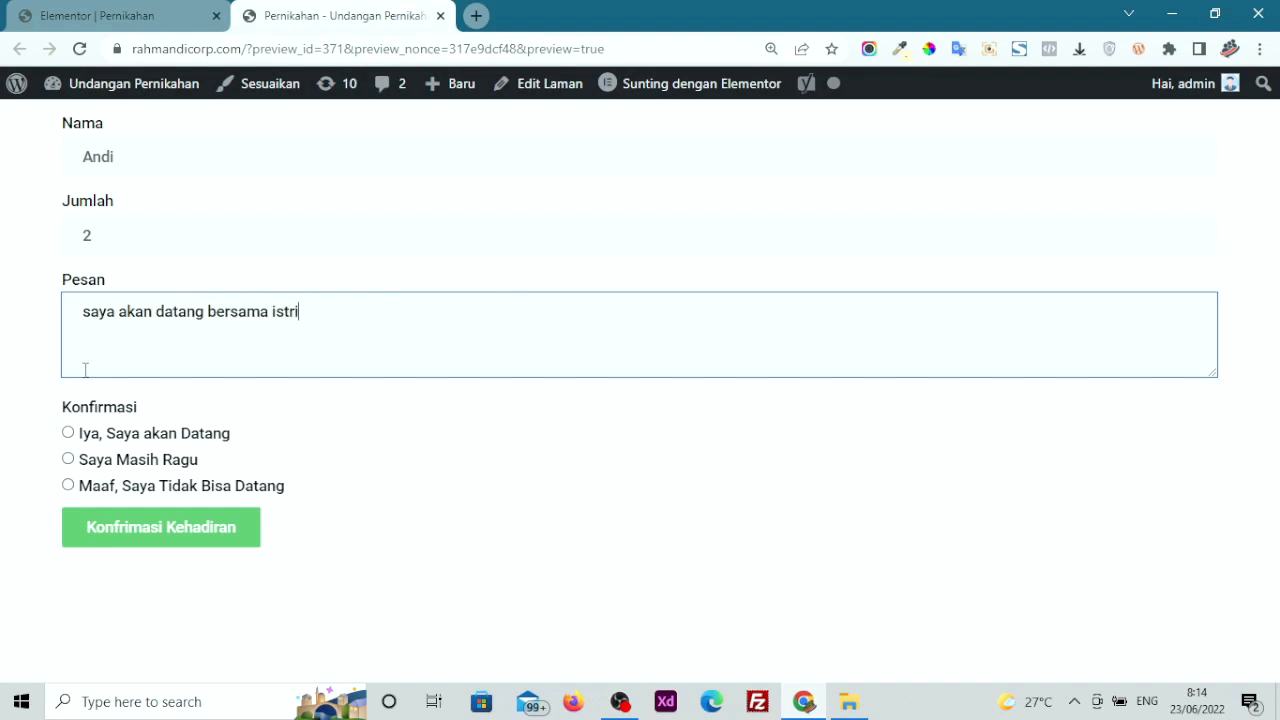
{"action": "left_click", "coordinate": [92, 437]}
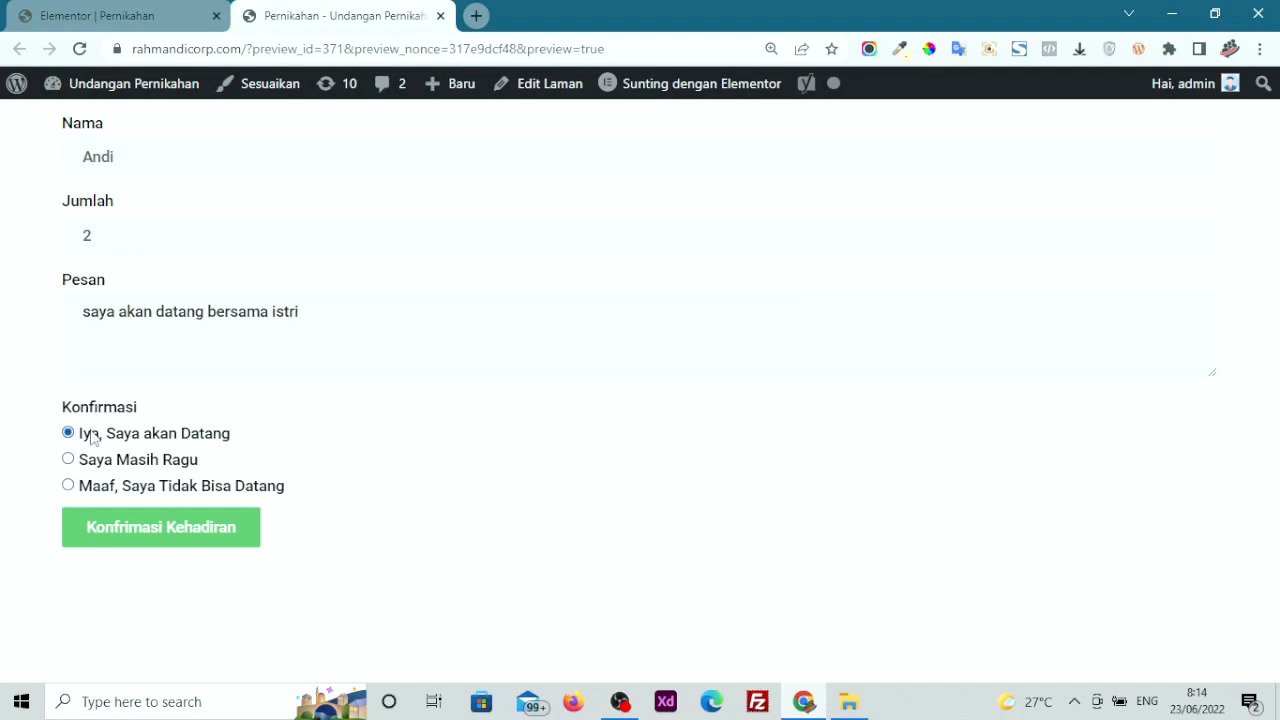
{"action": "left_click", "coordinate": [167, 552]}
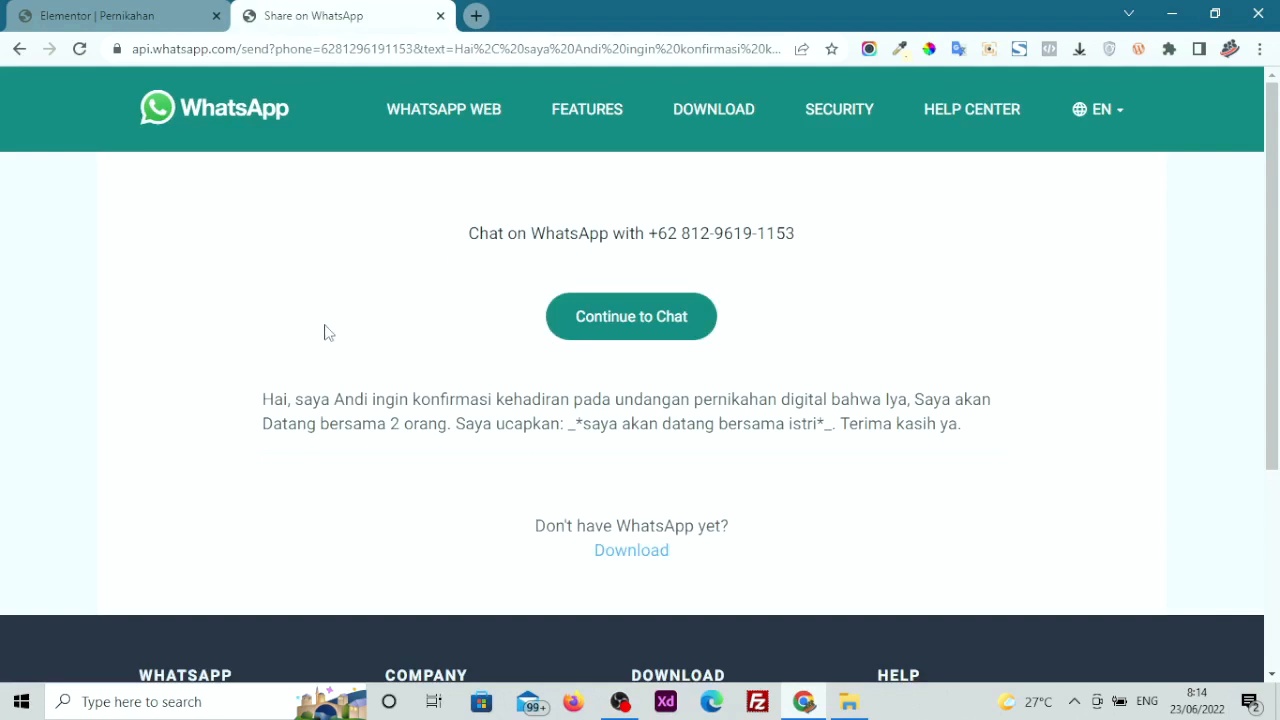
Read through the generated WhatsApp attendance message, then go back to the invitation preview
{"action": "left_click_drag", "start_coordinate": [243, 391], "coordinate": [976, 451]}
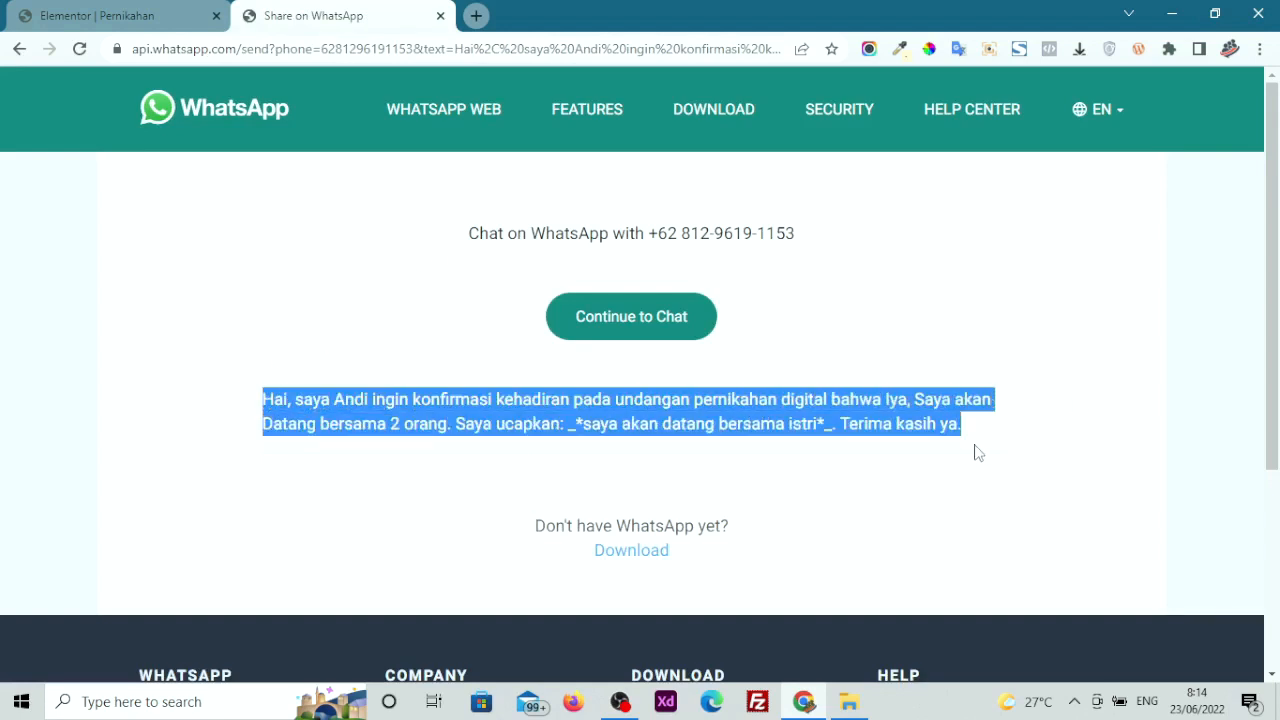
{"action": "left_click", "coordinate": [695, 419]}
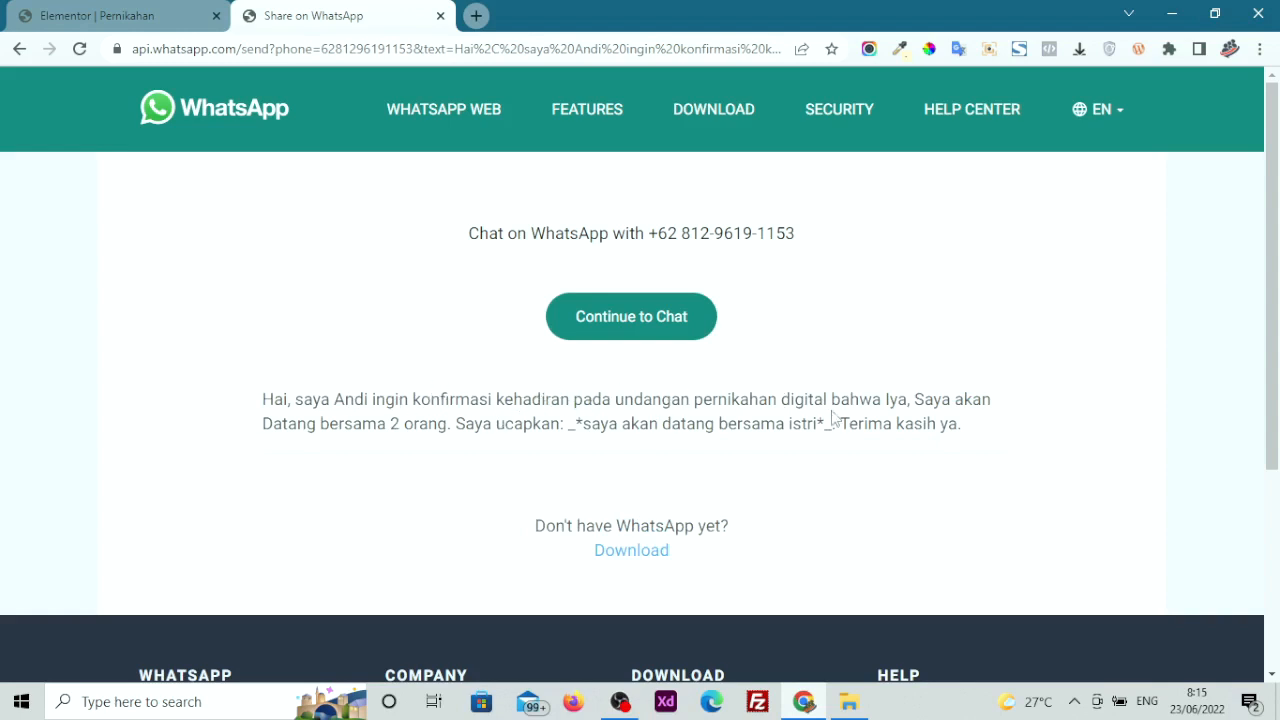
{"action": "left_click_drag", "start_coordinate": [832, 400], "coordinate": [934, 399]}
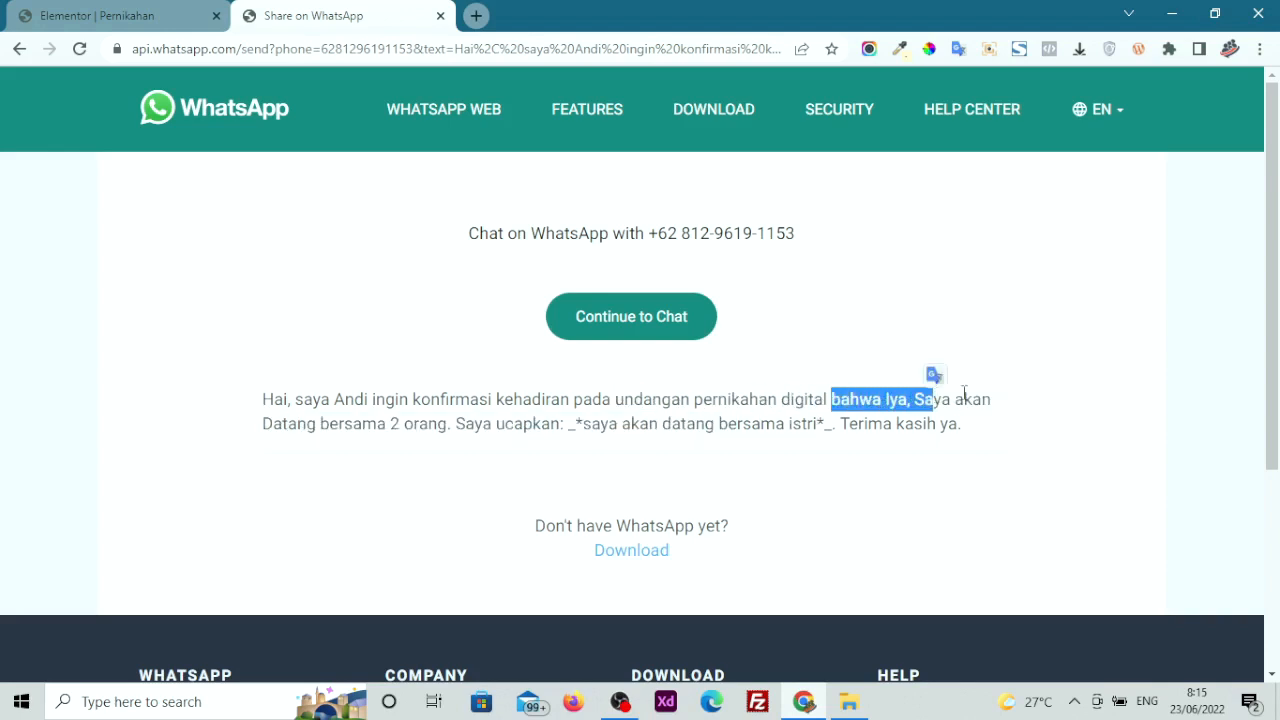
{"action": "left_click_drag", "start_coordinate": [390, 423], "coordinate": [567, 447]}
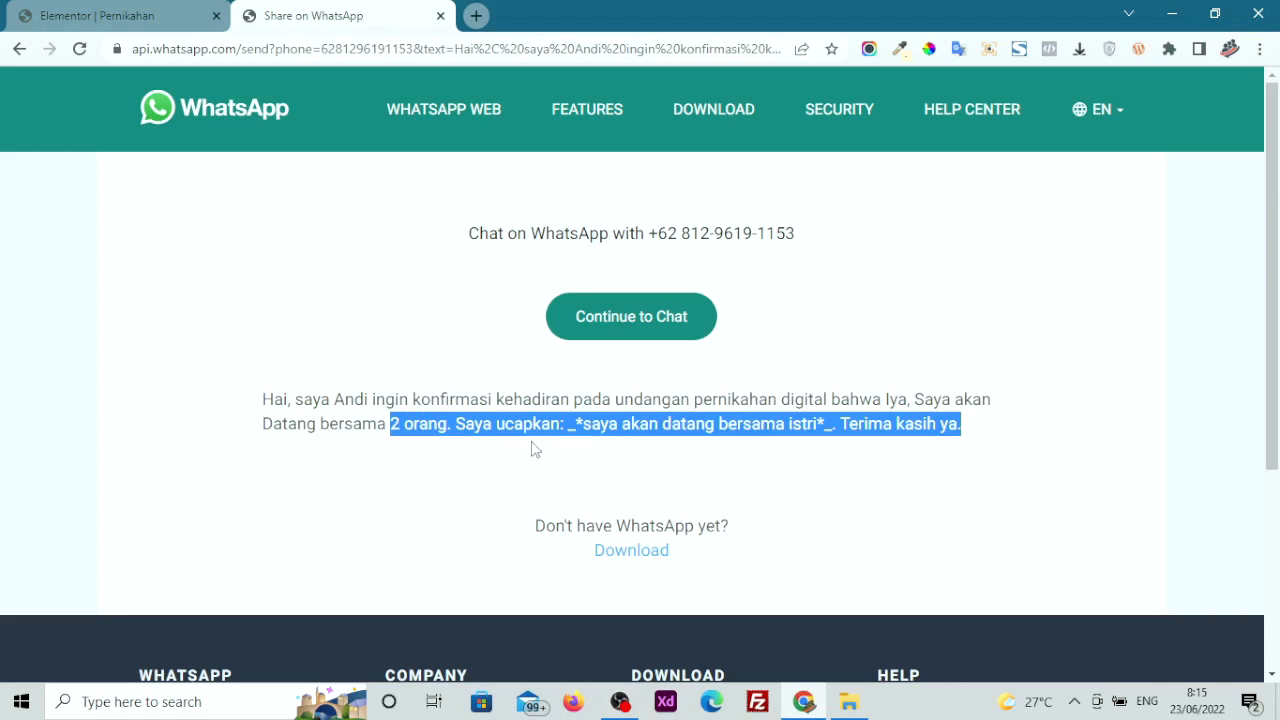
{"action": "left_click", "coordinate": [19, 49]}
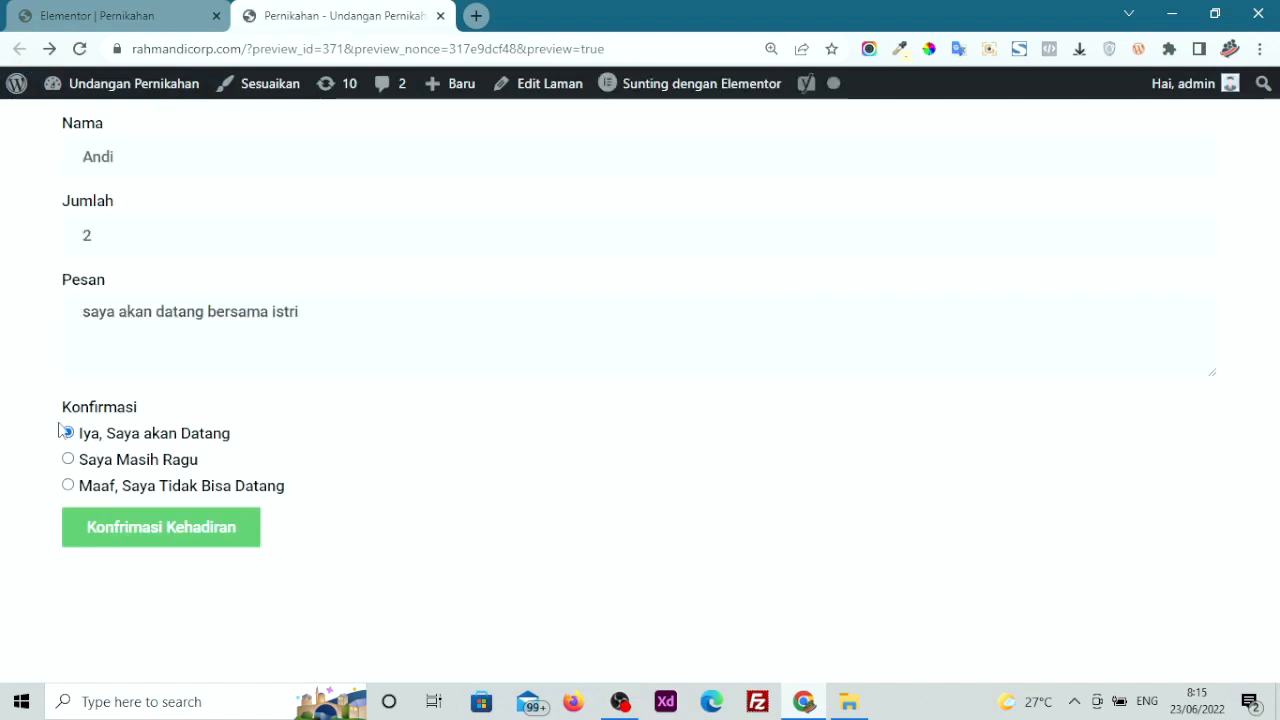
Back in the Elementor tab, delete the WhatsApp RSVP form widget
{"action": "left_click", "coordinate": [157, 12]}
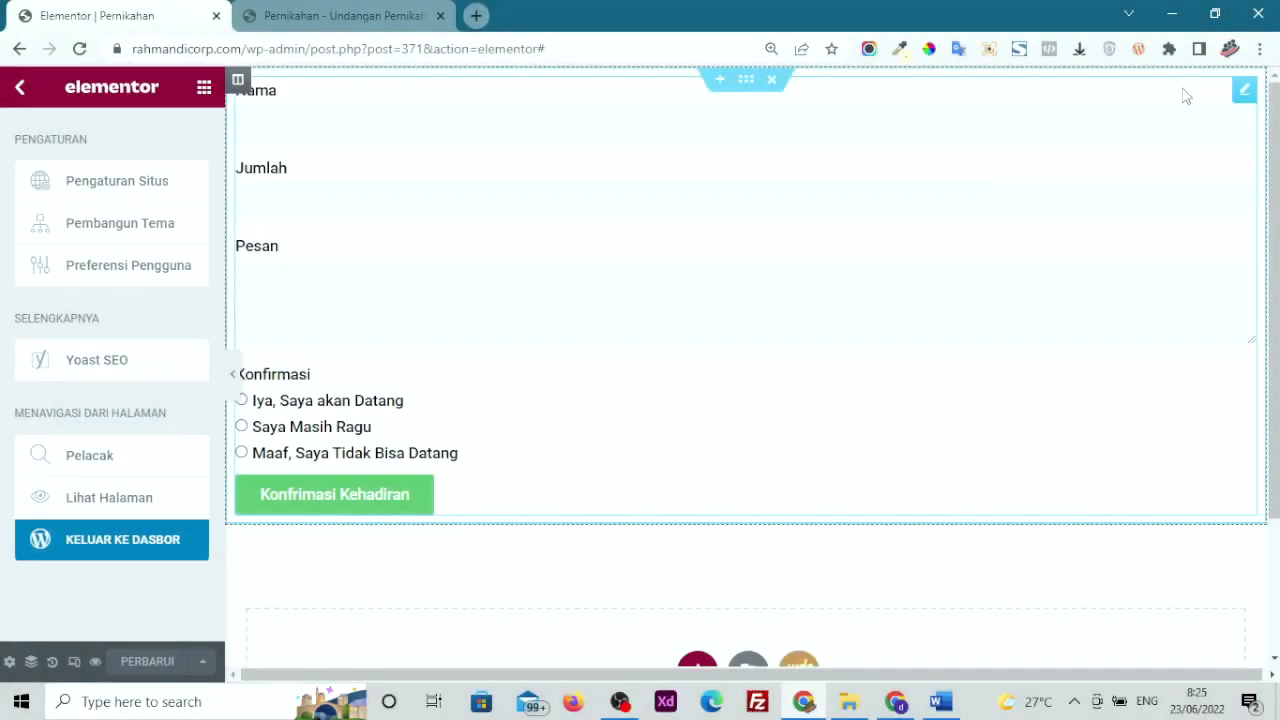
{"action": "left_click", "coordinate": [1240, 90]}
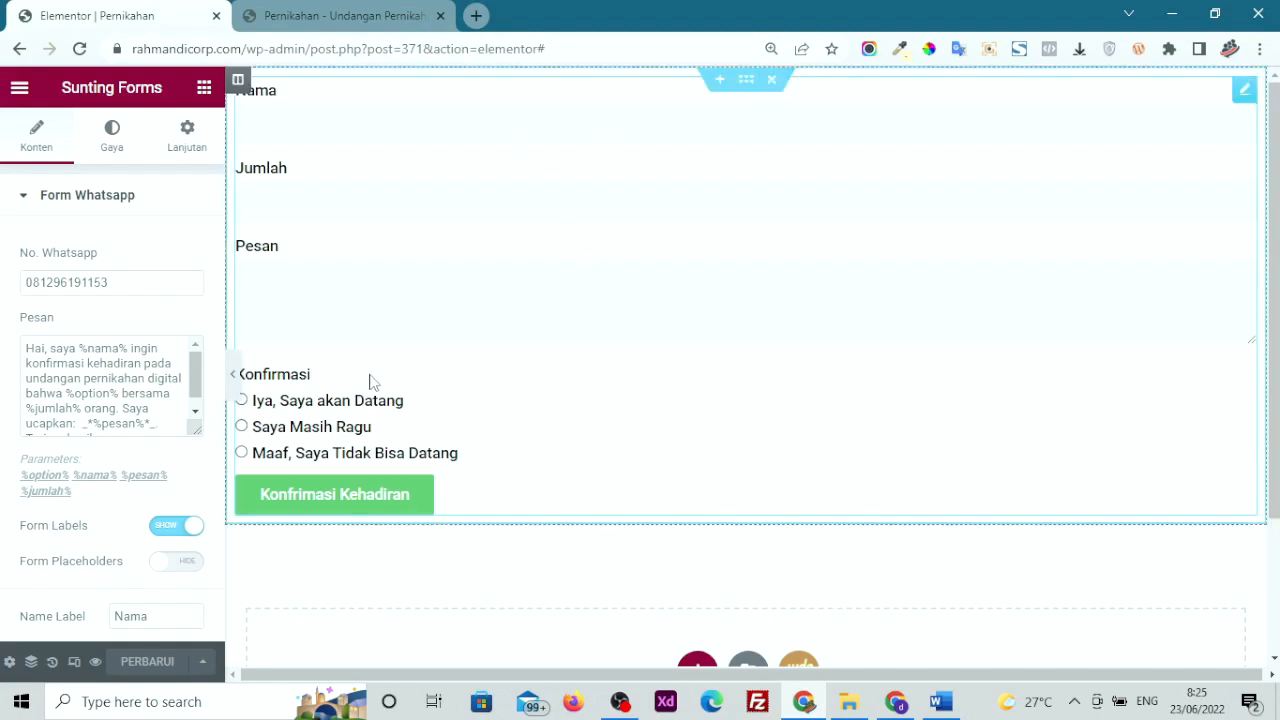
{"action": "left_click", "coordinate": [772, 80]}
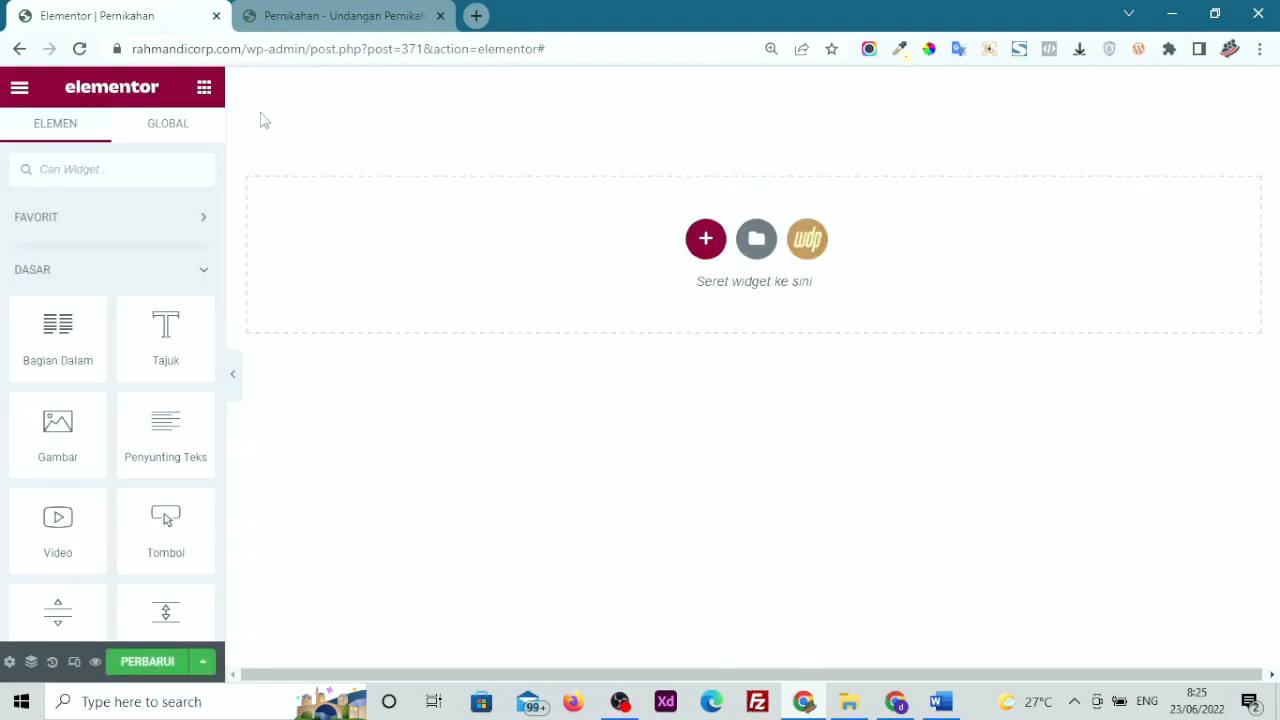
Save the page, then drop a WEDDINGPRESS Invitation widget into the empty section
{"action": "left_click", "coordinate": [160, 663]}
{"action": "left_click", "coordinate": [46, 280]}
{"action": "left_click", "coordinate": [48, 326]}
{"action": "scroll", "coordinate": [48, 330], "scroll_direction": "down", "scroll_amount": 7}
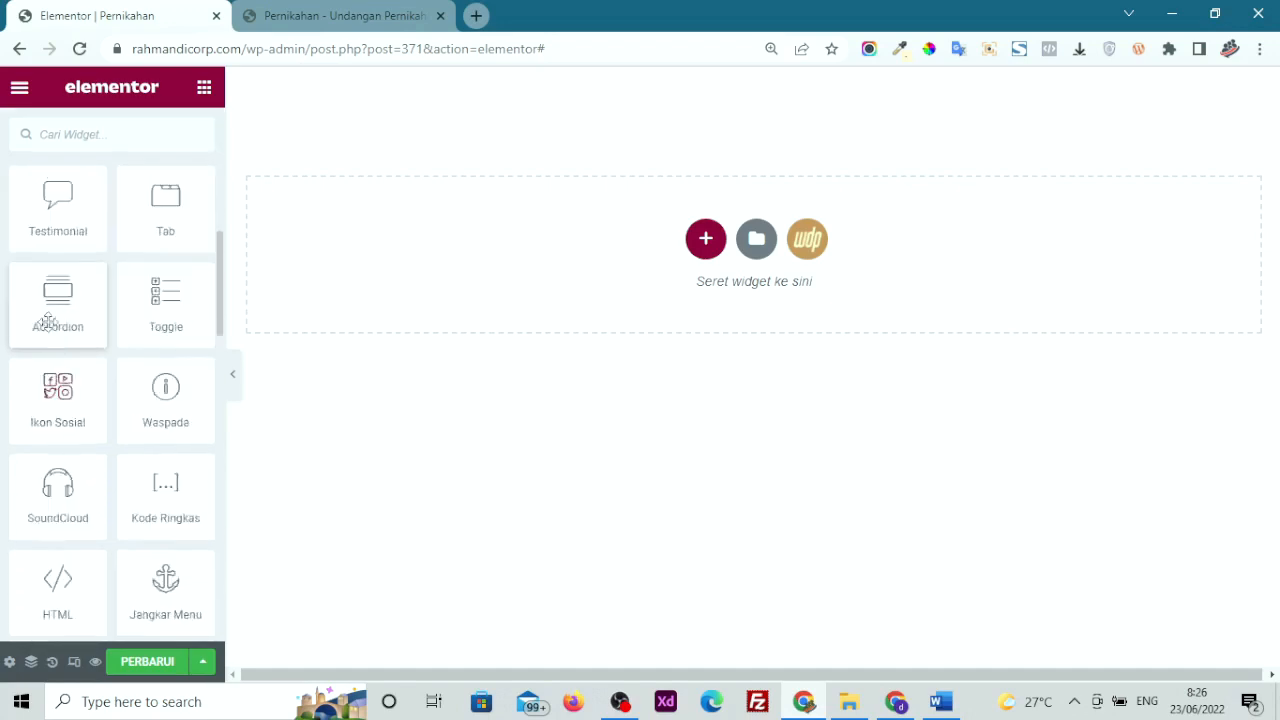
{"action": "scroll", "coordinate": [46, 320], "scroll_direction": "up", "scroll_amount": 7}
{"action": "left_click", "coordinate": [35, 376]}
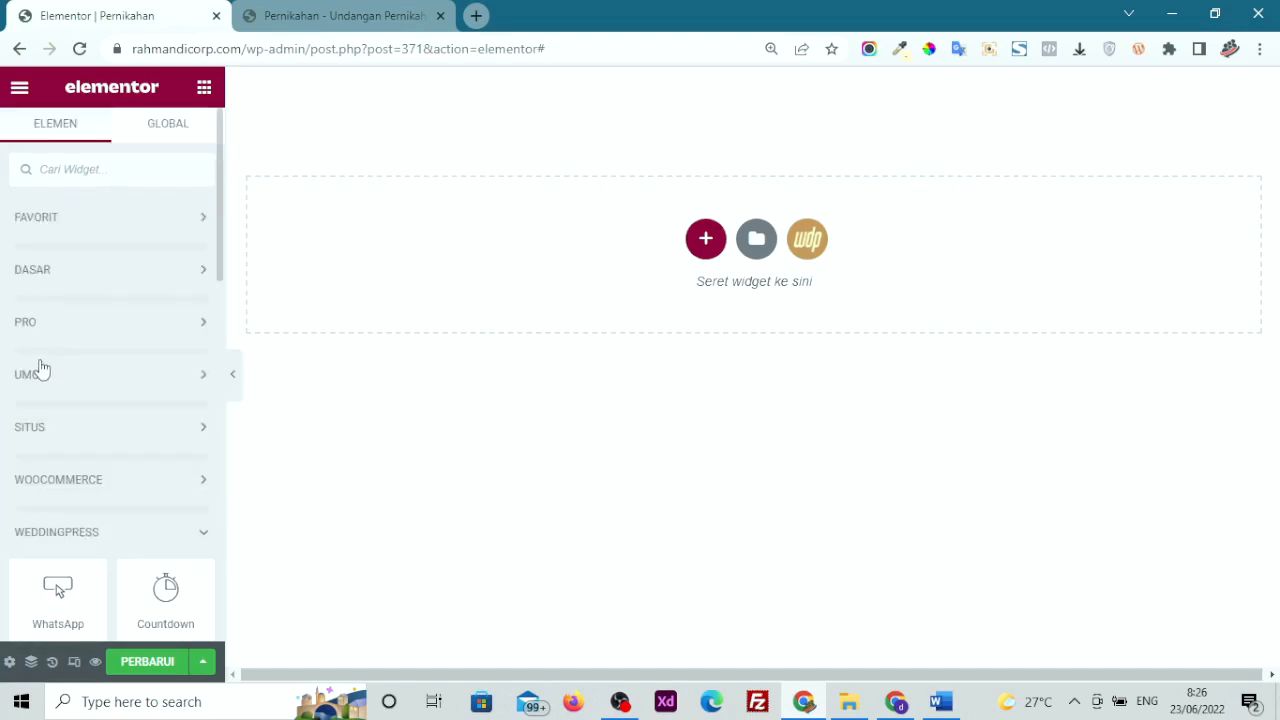
{"action": "scroll", "coordinate": [37, 355], "scroll_direction": "down", "scroll_amount": 2}
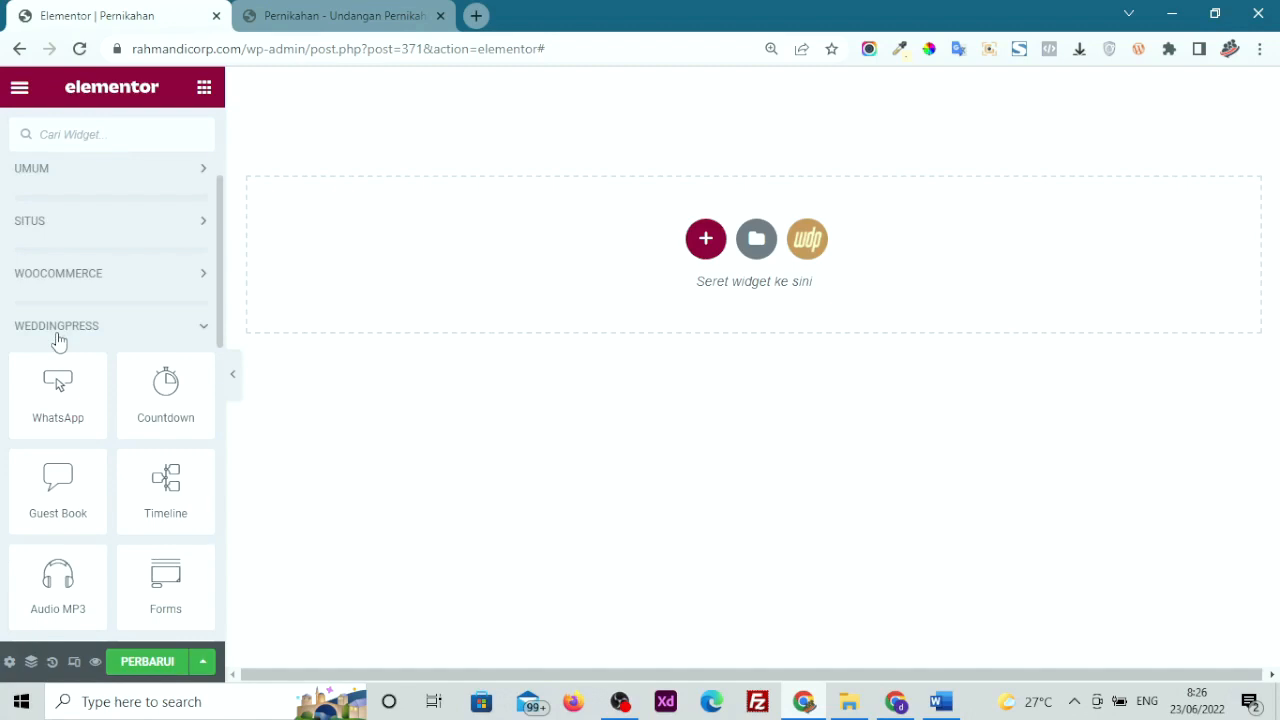
{"action": "scroll", "coordinate": [58, 342], "scroll_direction": "down", "scroll_amount": 2}
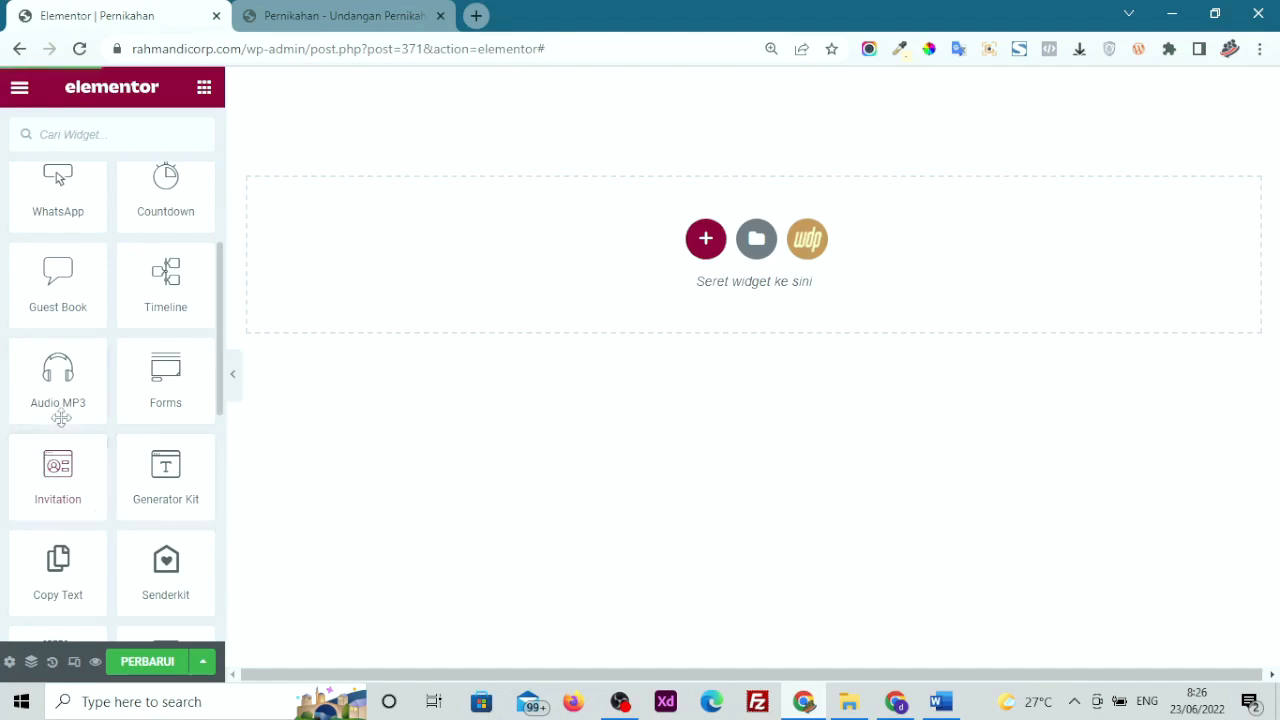
{"action": "left_click_drag", "start_coordinate": [38, 486], "coordinate": [640, 228]}
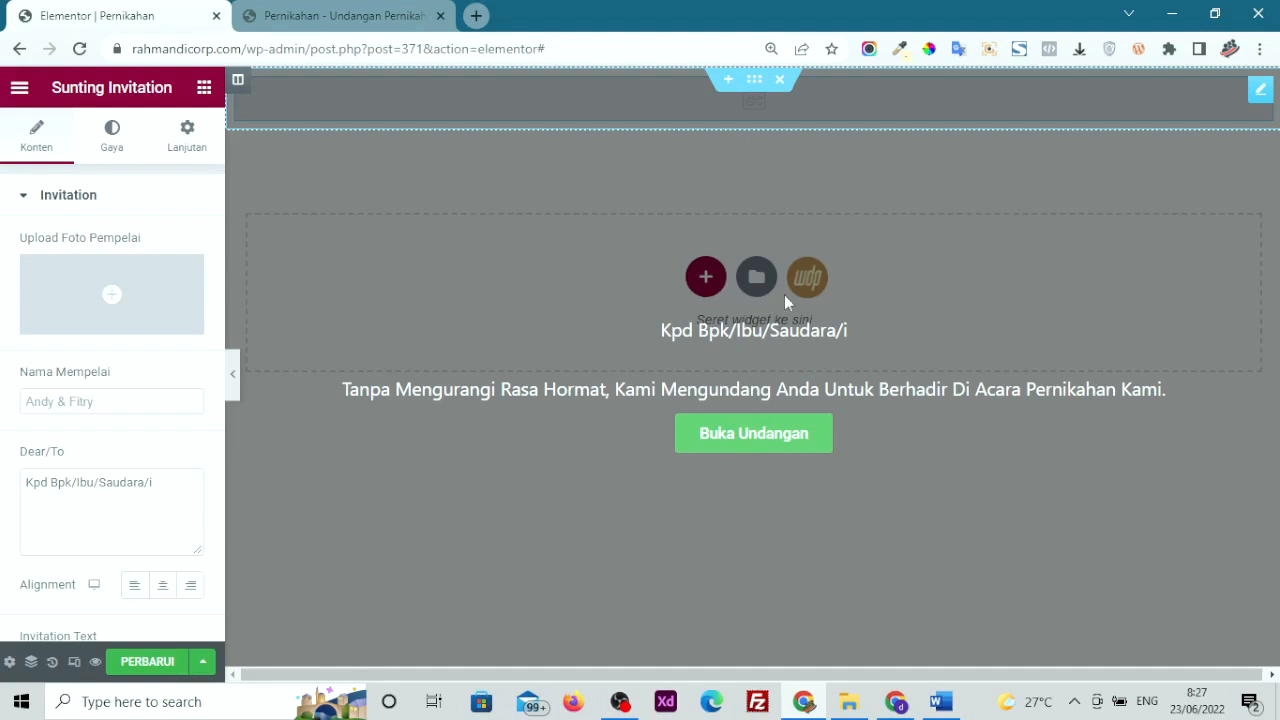
Insert the 02-2 purple-floral groom portrait from Pustaka Media as the couple photo
{"action": "mouse_move", "coordinate": [76, 272]}
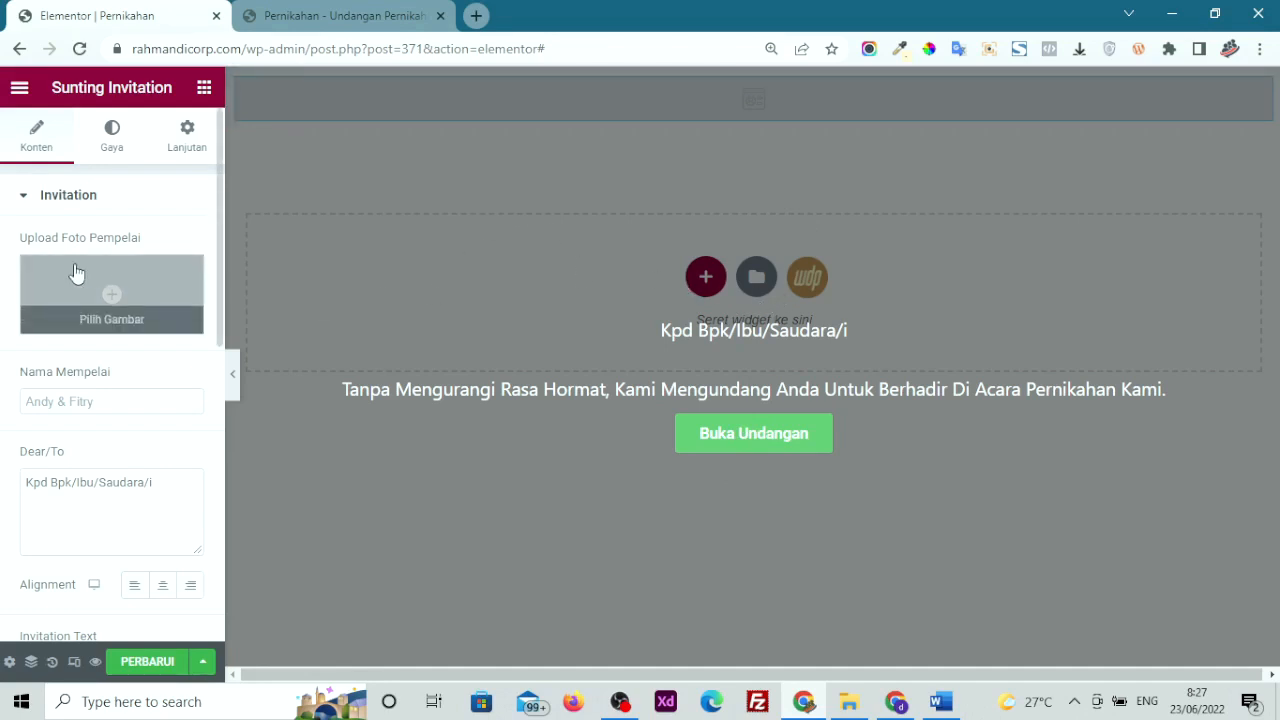
{"action": "left_click_drag", "start_coordinate": [12, 236], "coordinate": [132, 260]}
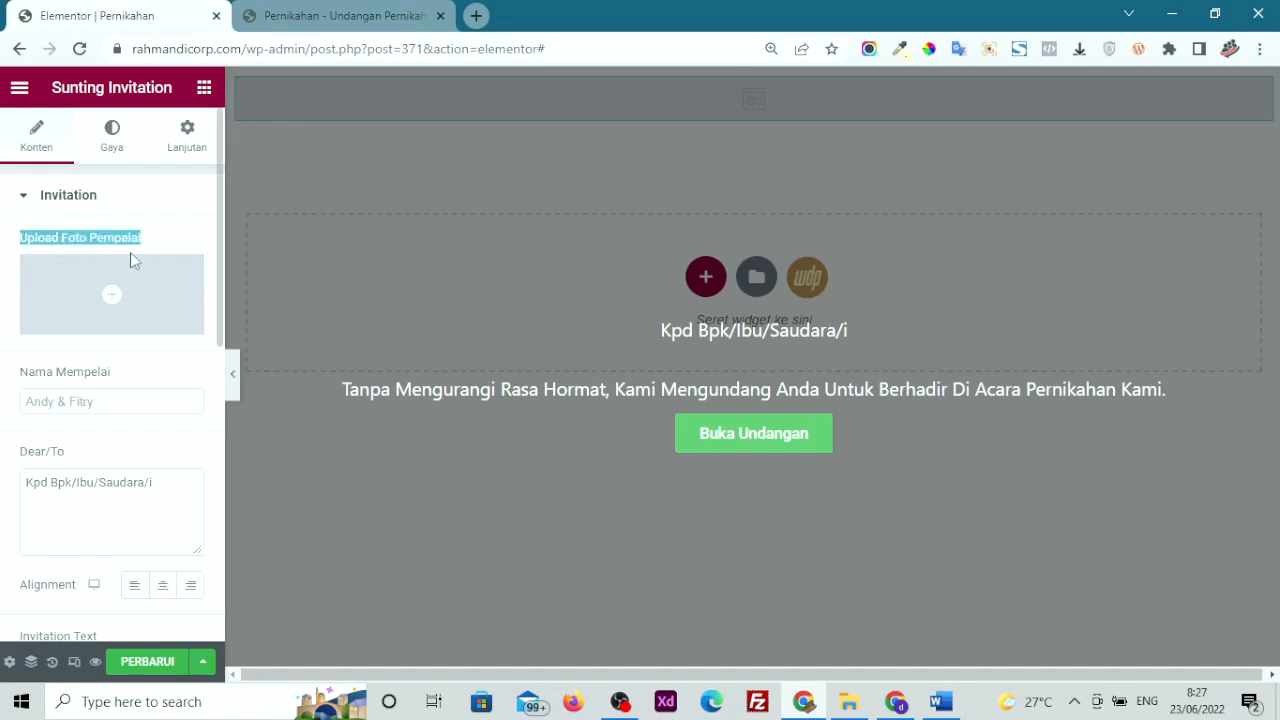
{"action": "left_click", "coordinate": [109, 295]}
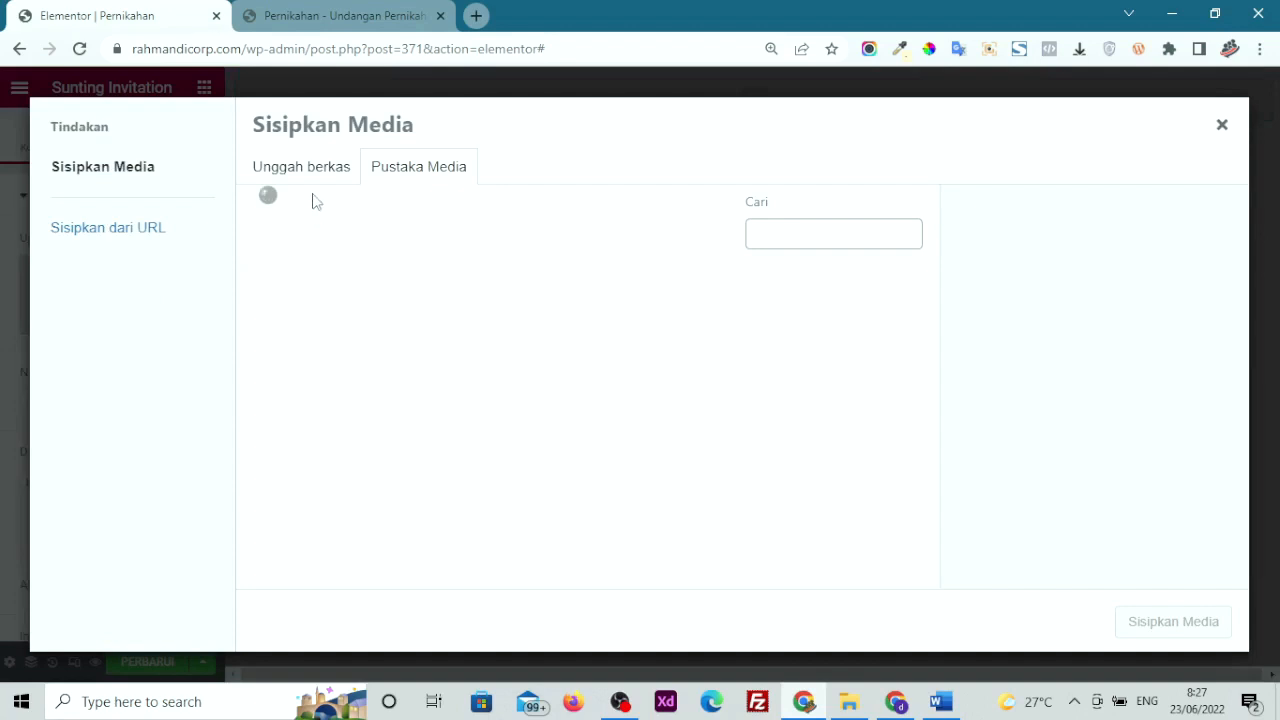
{"action": "left_click", "coordinate": [302, 170]}
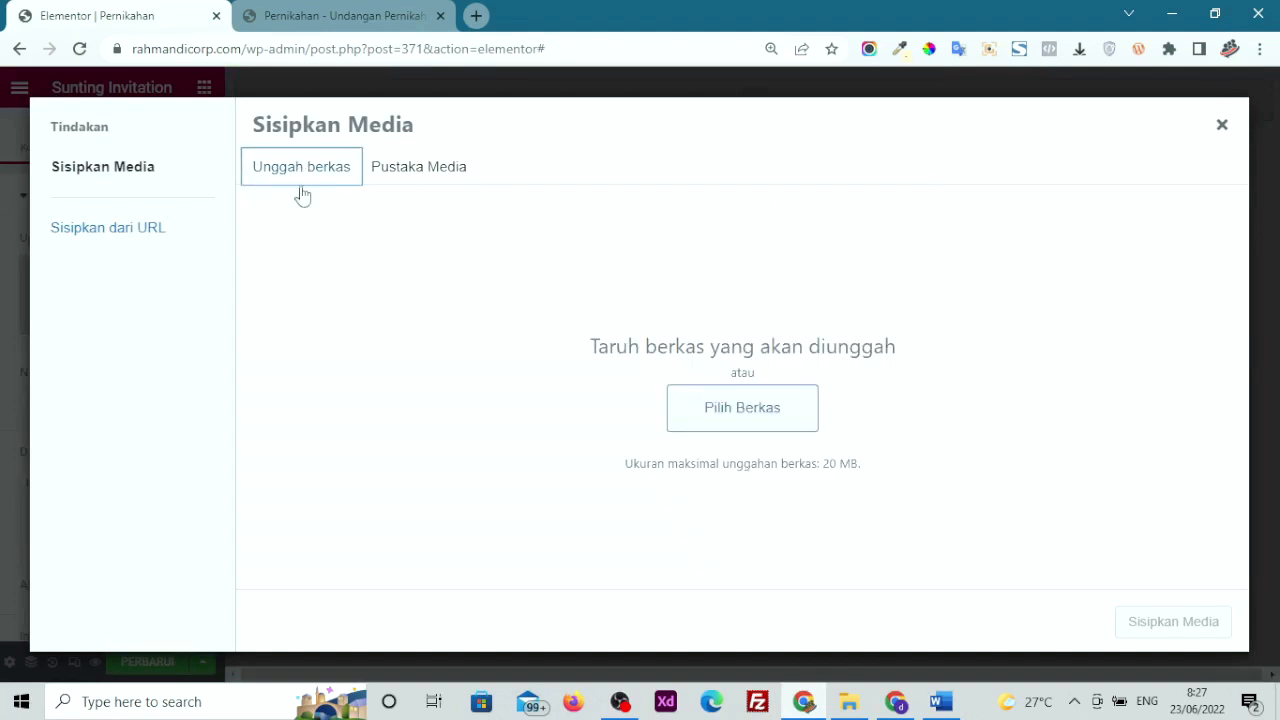
{"action": "left_click", "coordinate": [405, 170]}
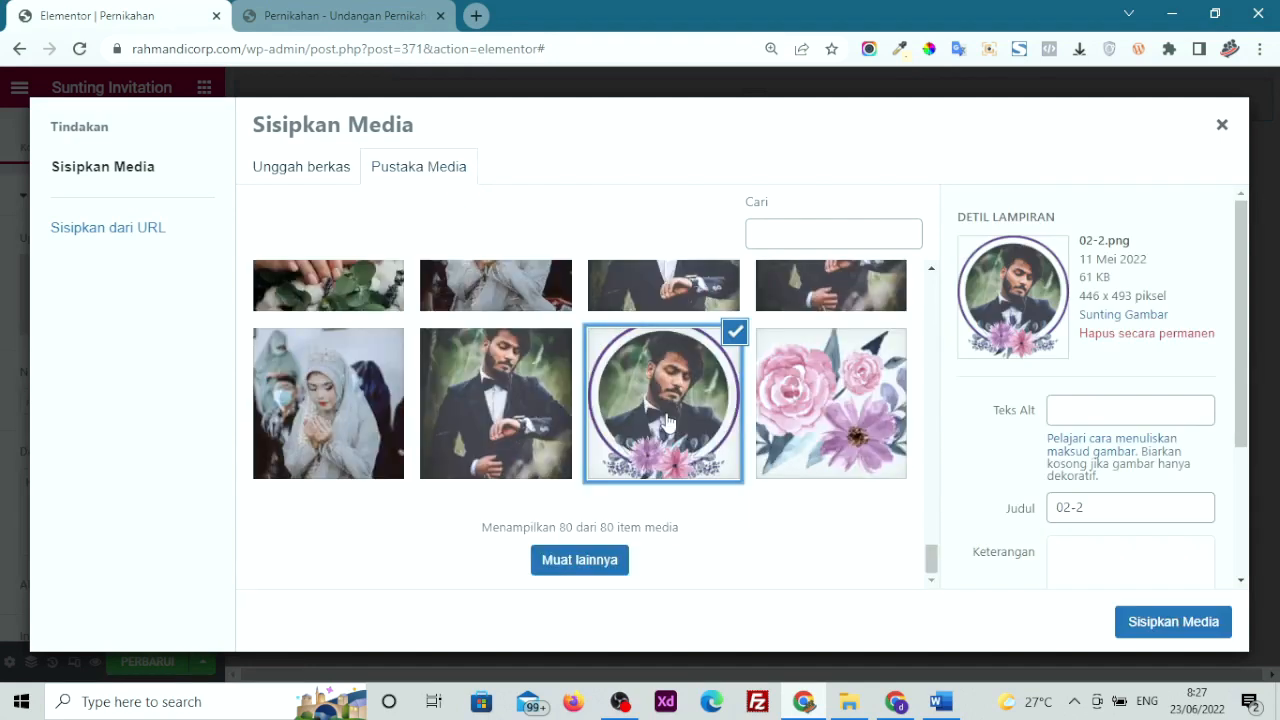
{"action": "left_click", "coordinate": [1147, 626]}
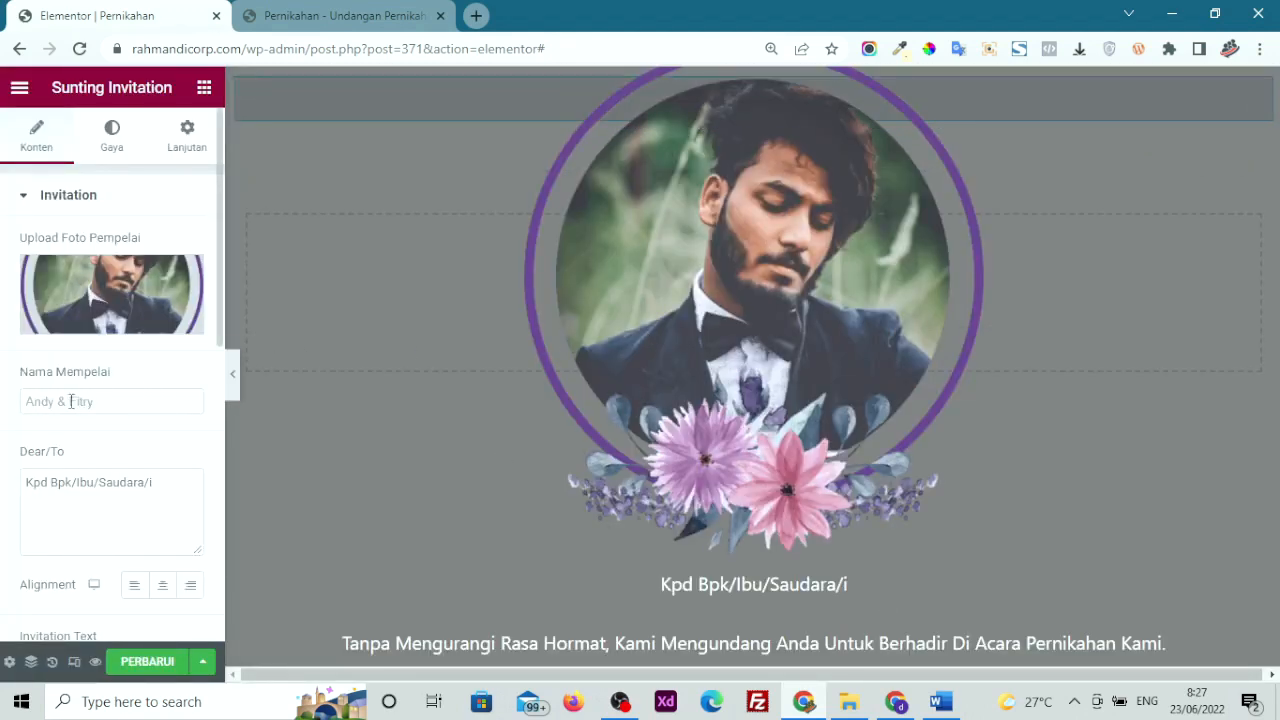
Type the couple's names into the Nama Mempelai field
{"action": "left_click", "coordinate": [31, 401]}
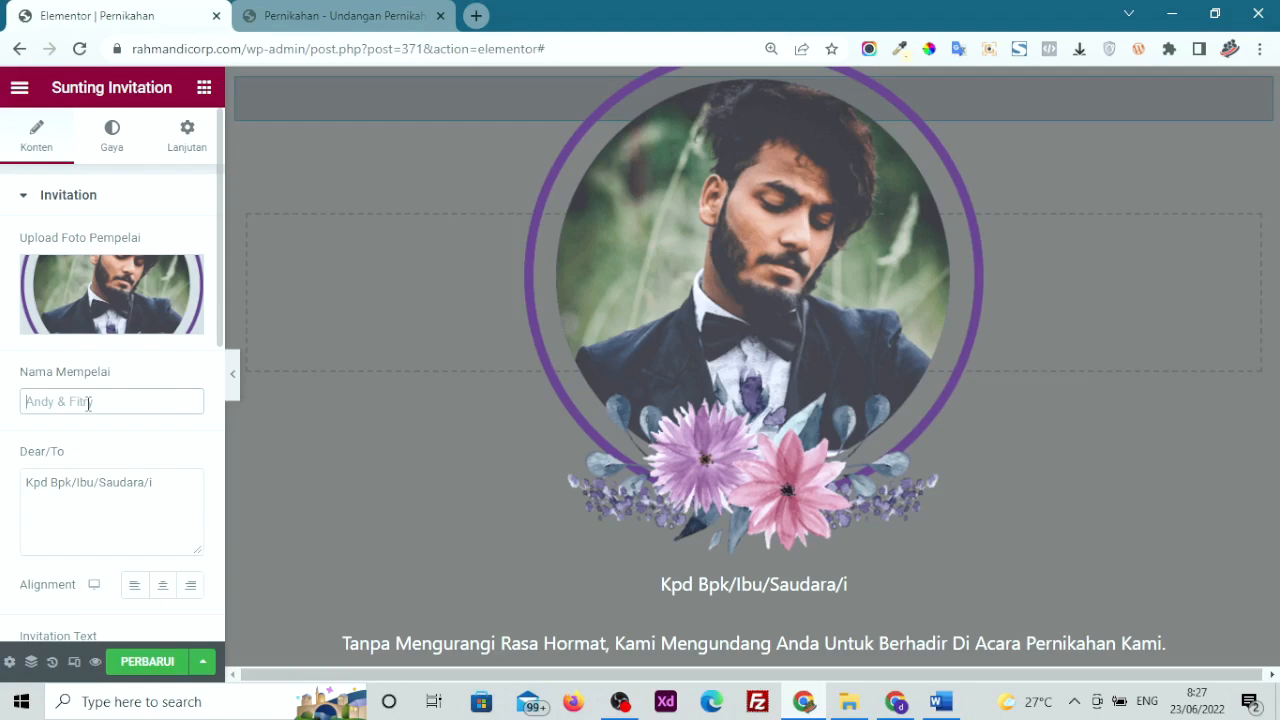
{"action": "type", "text": "A"}
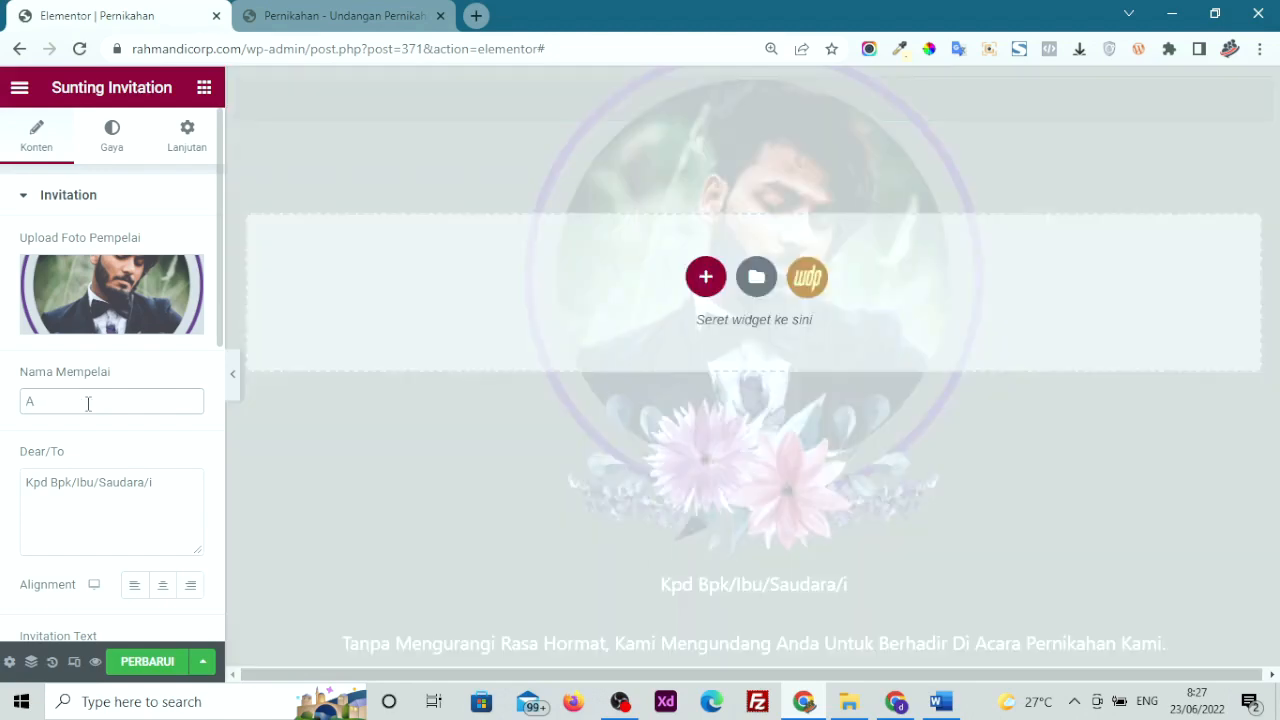
{"action": "type", "text": "NDI"}
{"action": "key", "text": "BackSpace"}
{"action": "key", "text": "BackSpace"}
{"action": "key", "text": "BackSpace"}
{"action": "type", "text": "ris"}
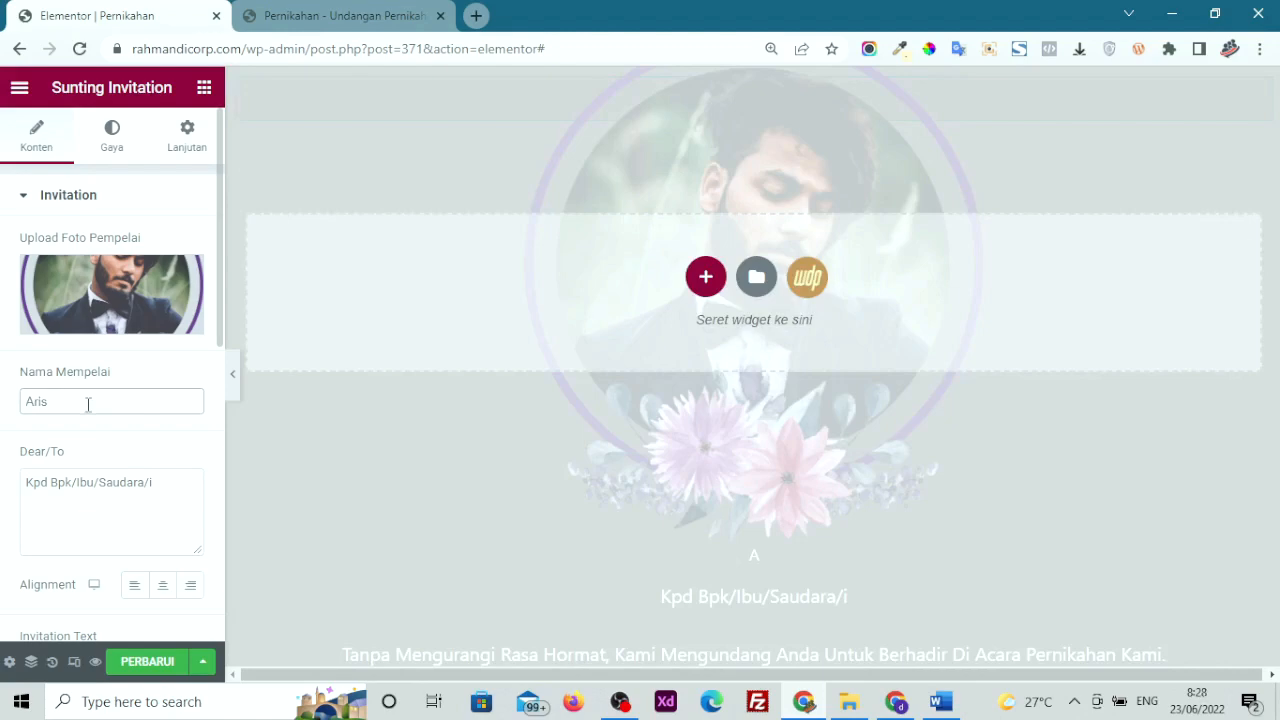
{"action": "type", "text": " & Dinda"}
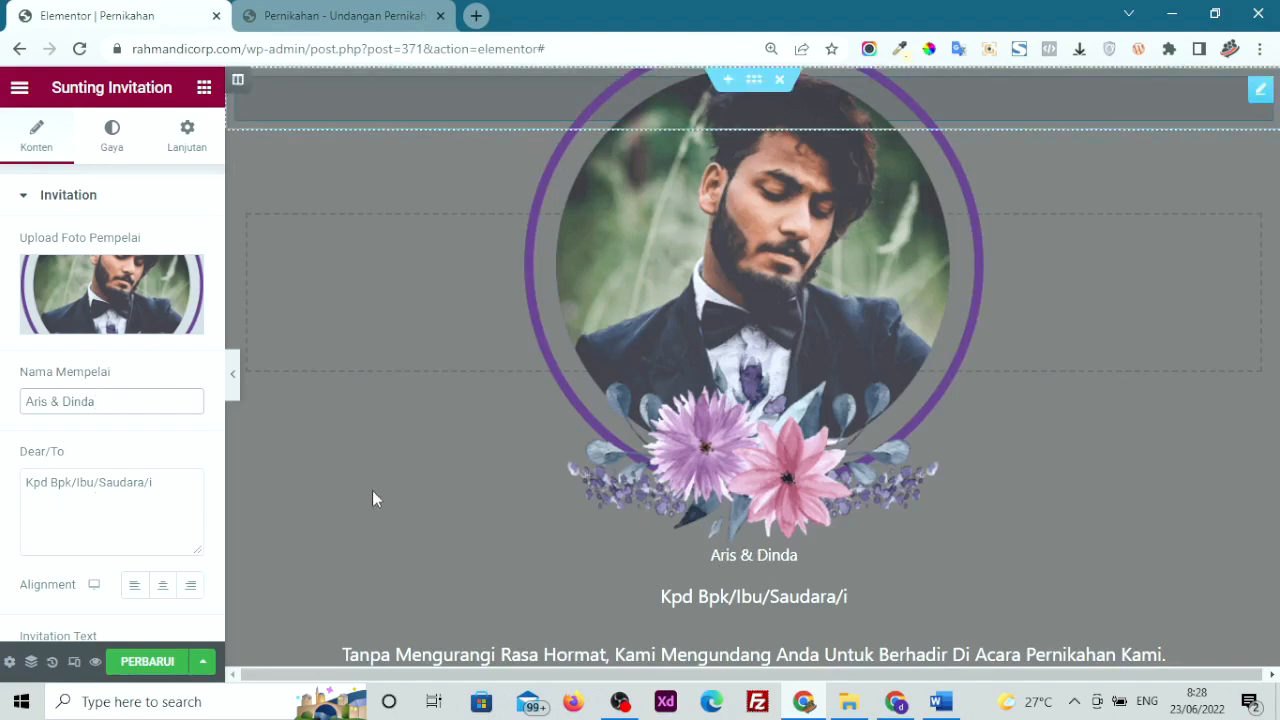
Review the Dear/To greeting and the Invitation Text fields
{"action": "scroll", "coordinate": [86, 473], "scroll_direction": "down", "scroll_amount": 1}
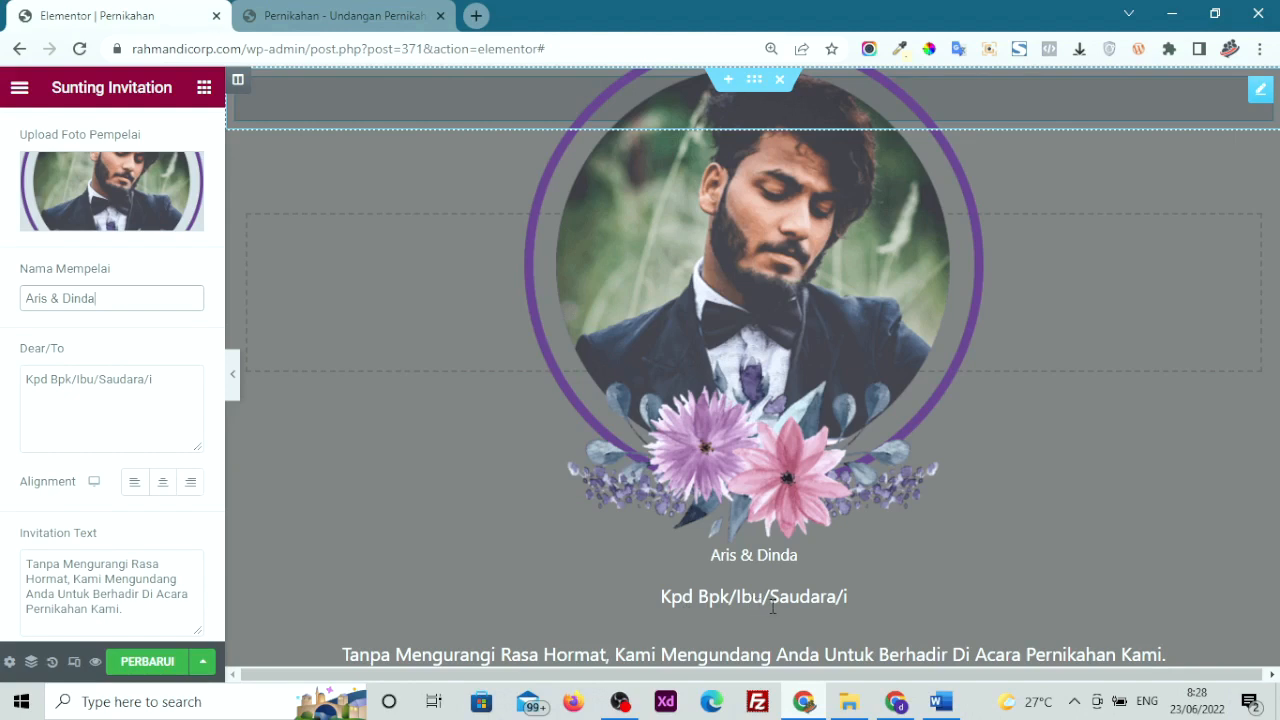
{"action": "left_click_drag", "start_coordinate": [176, 398], "coordinate": [3, 390]}
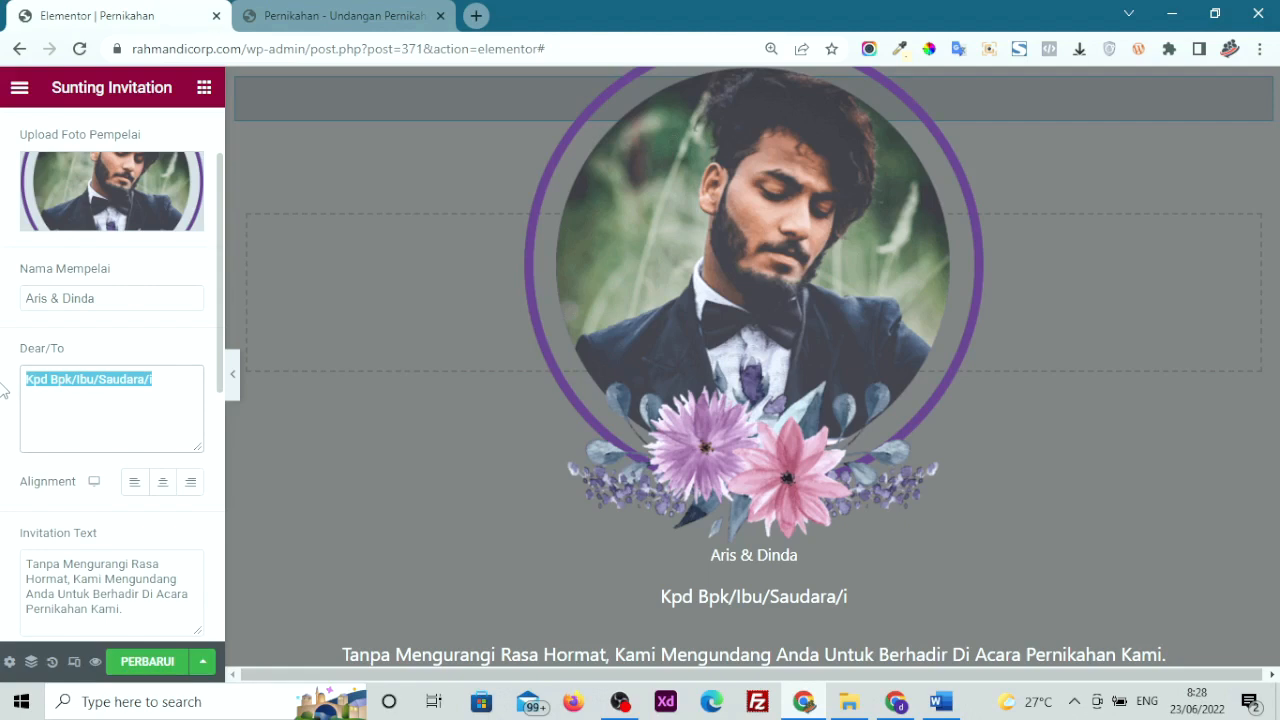
{"action": "scroll", "coordinate": [3, 390], "scroll_direction": "down", "scroll_amount": 1}
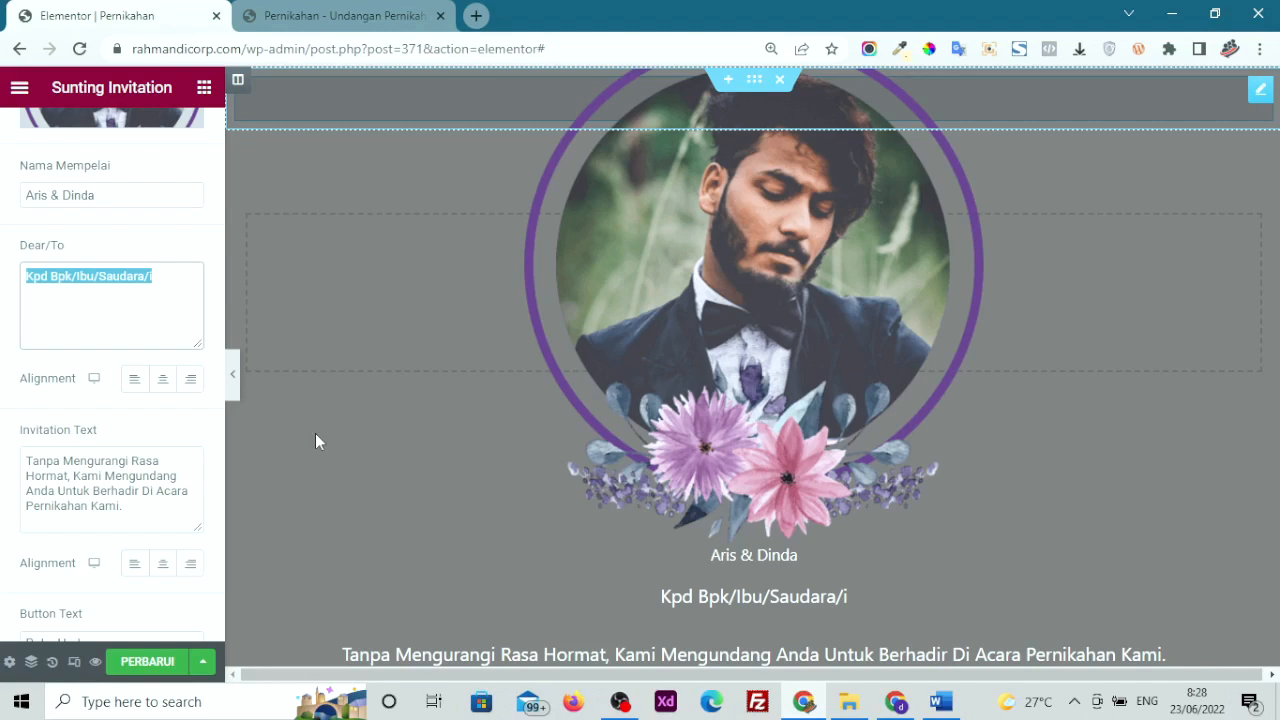
{"action": "left_click", "coordinate": [147, 301]}
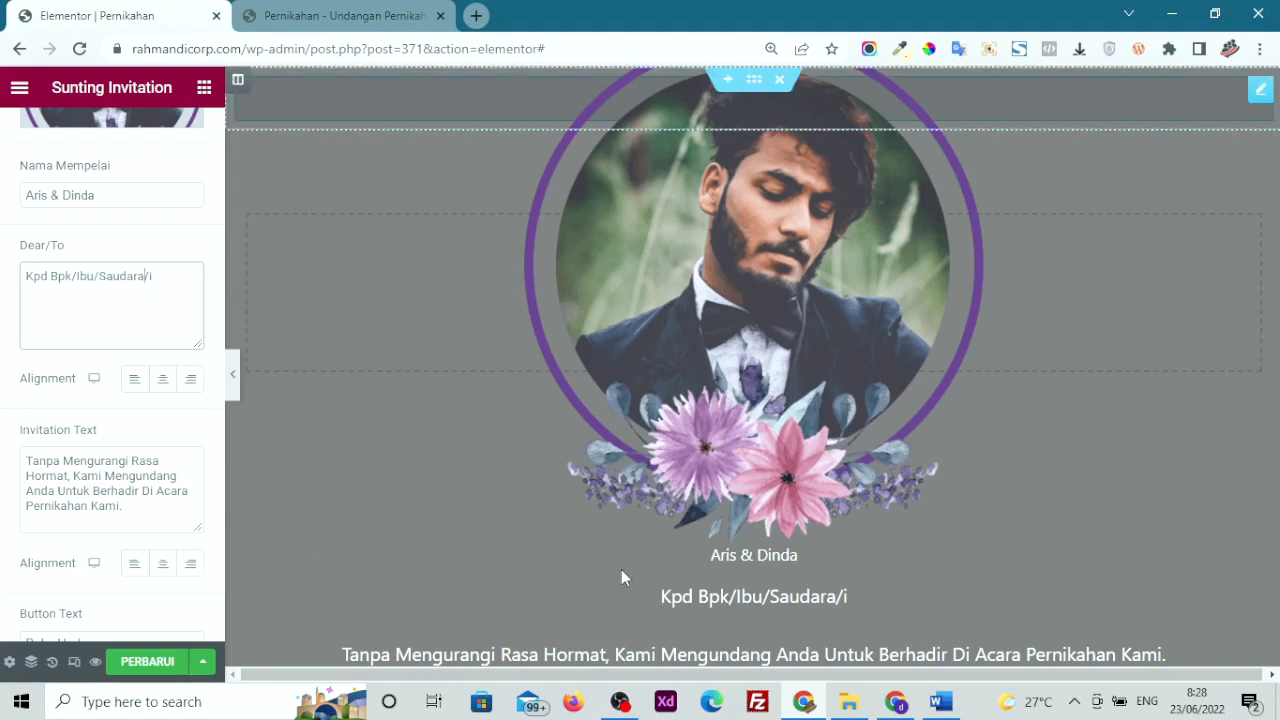
{"action": "left_click_drag", "start_coordinate": [185, 512], "coordinate": [25, 460]}
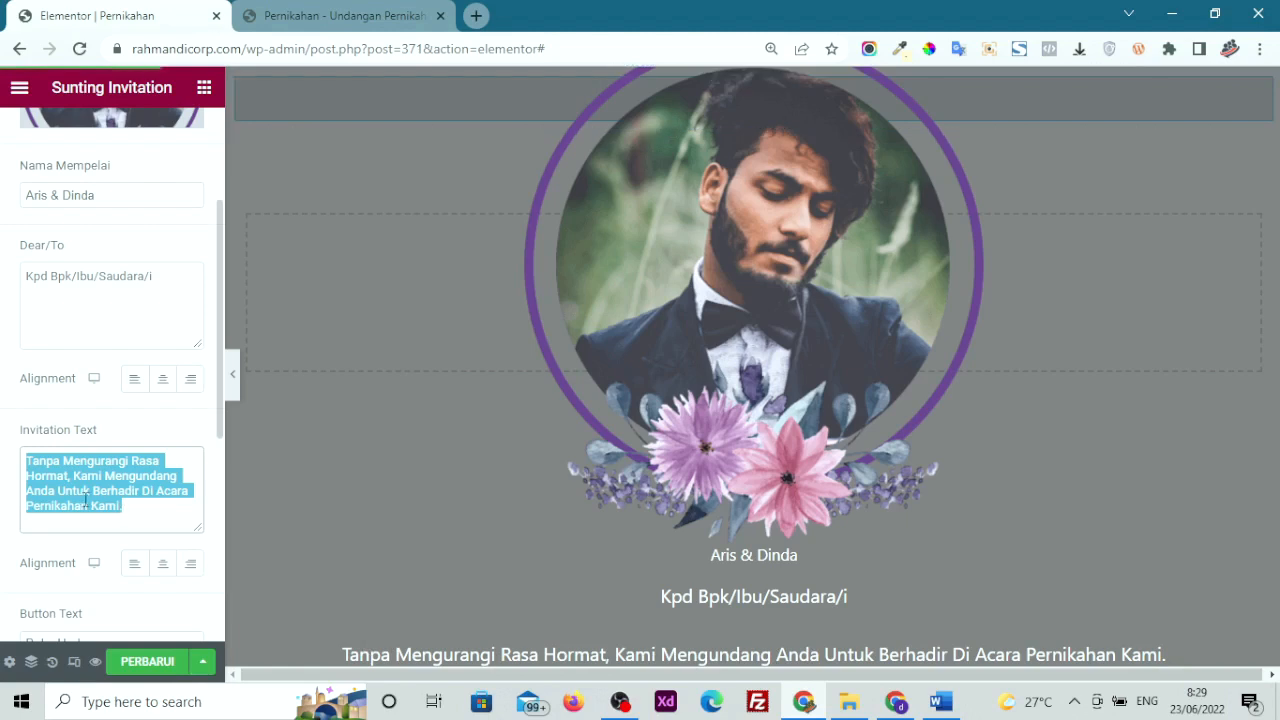
{"action": "scroll", "coordinate": [90, 505], "scroll_direction": "down", "scroll_amount": 2}
{"action": "scroll", "coordinate": [50, 420], "scroll_direction": "up", "scroll_amount": 5}
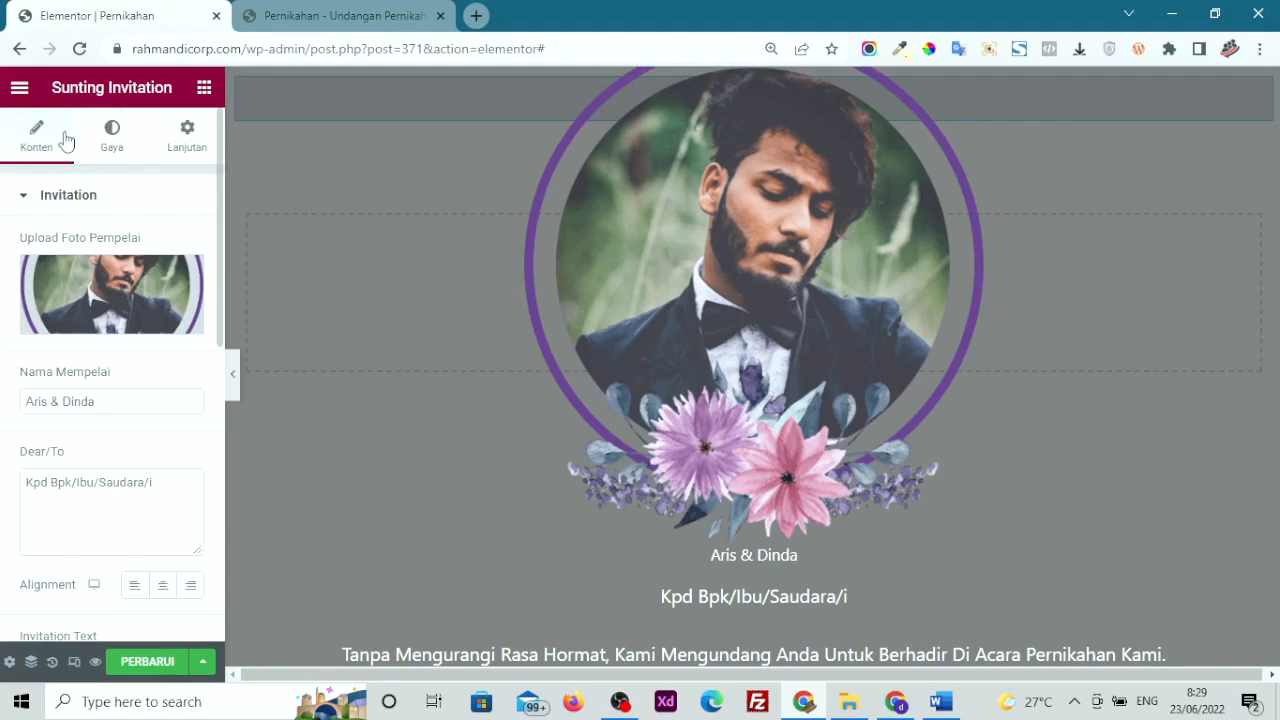
Set the cover photo's Gambar width (Lebar) to about 19
{"action": "left_click", "coordinate": [108, 148]}
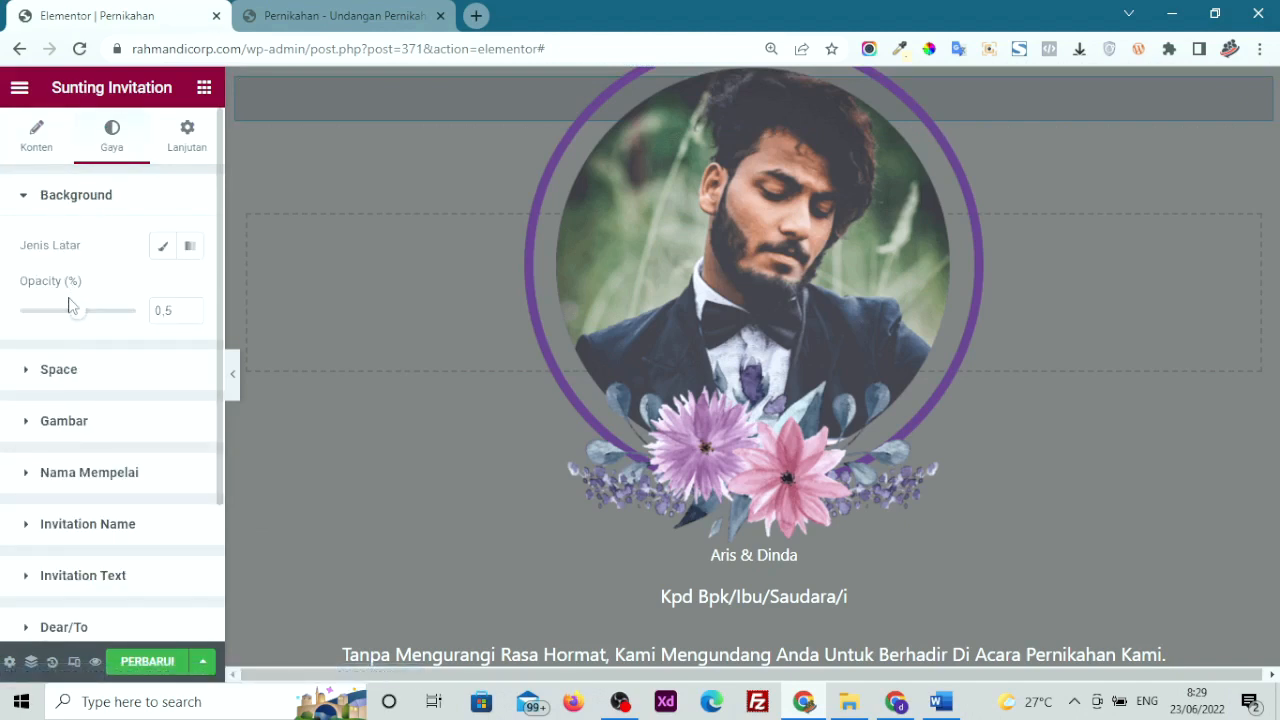
{"action": "left_click", "coordinate": [78, 424]}
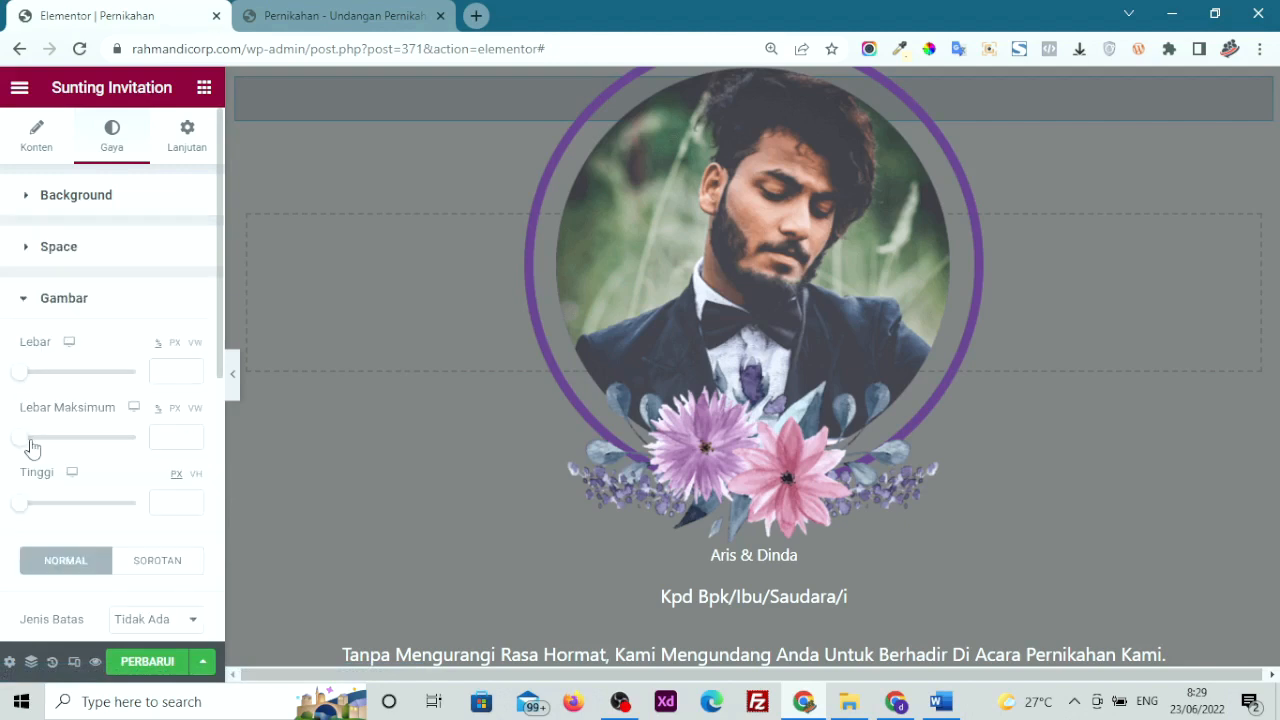
{"action": "left_click_drag", "start_coordinate": [18, 376], "coordinate": [43, 386]}
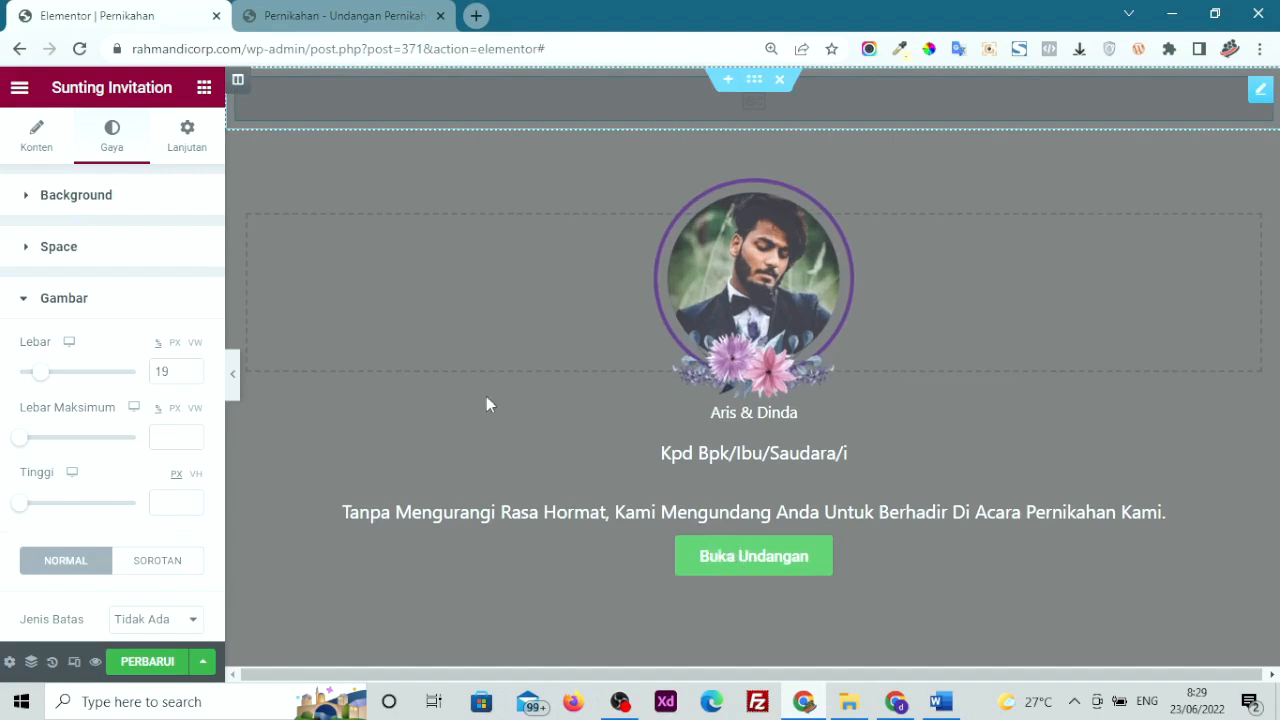
{"action": "left_click", "coordinate": [50, 157]}
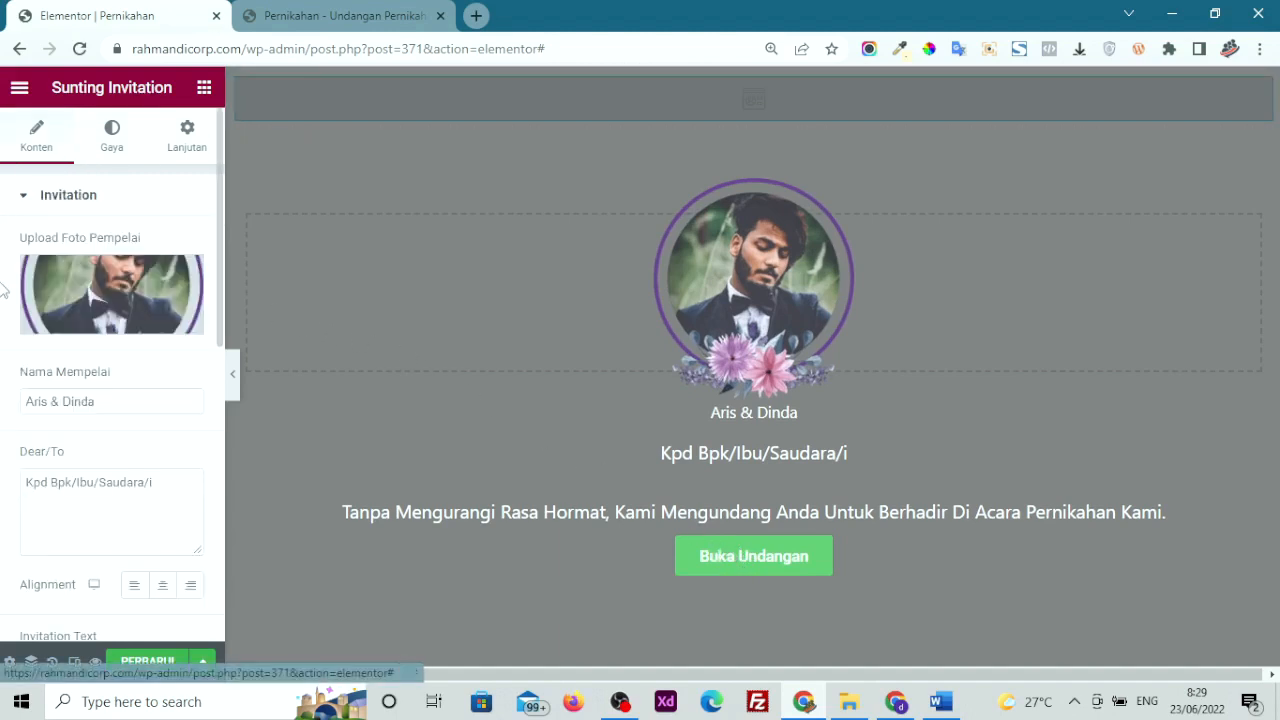
Insert the open-envelope icon, found by filtering 'env' in Pustaka Ikon, before the Buka Undangan label
{"action": "scroll", "coordinate": [5, 437], "scroll_direction": "down", "scroll_amount": 5}
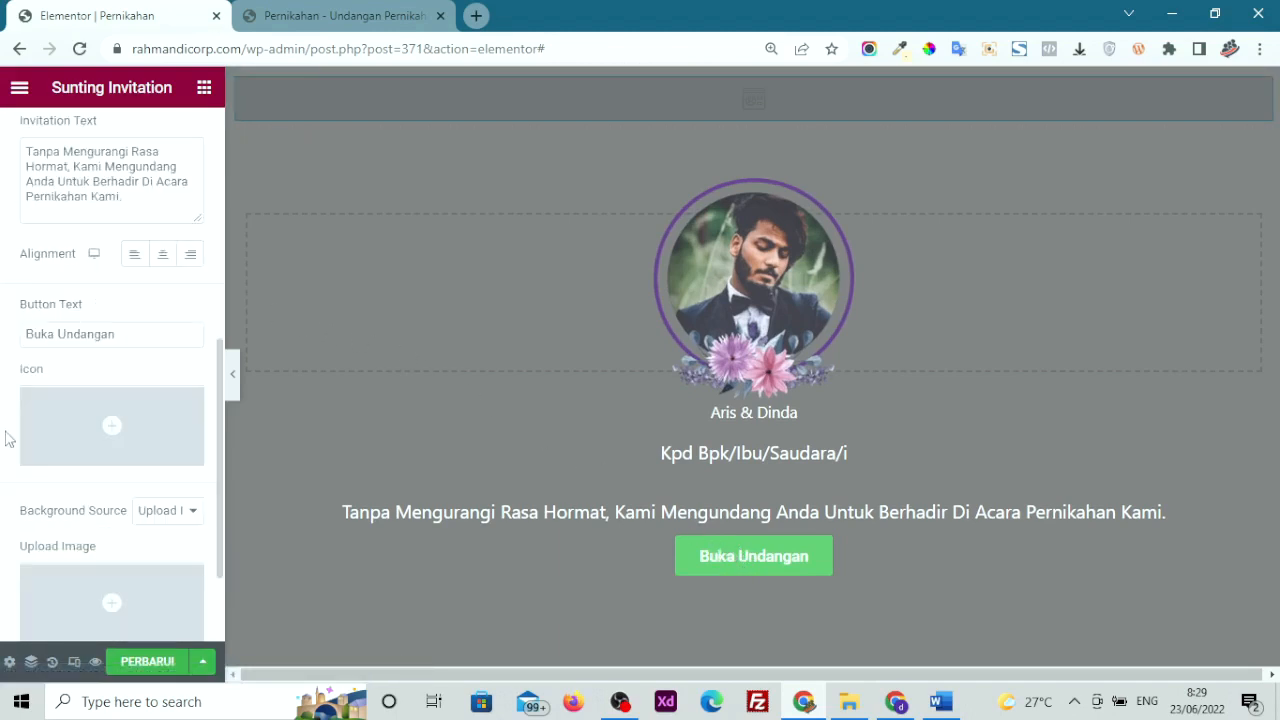
{"action": "left_click_drag", "start_coordinate": [152, 340], "coordinate": [8, 345]}
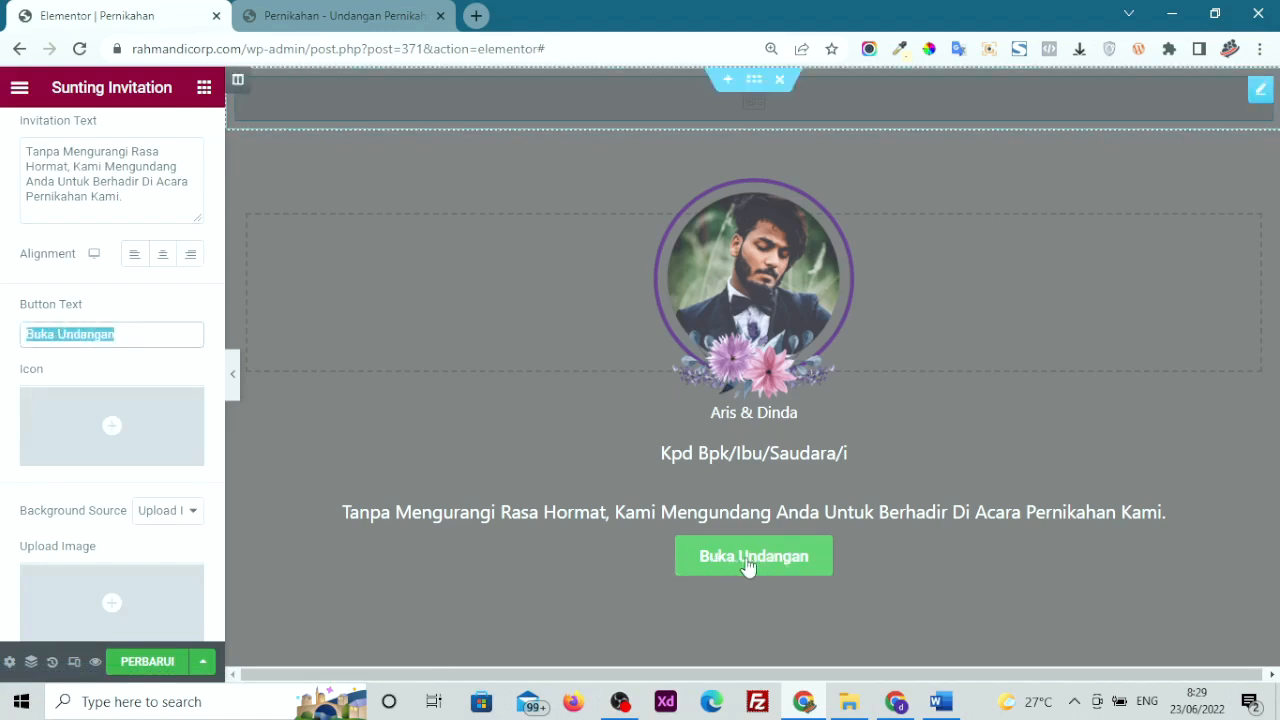
{"action": "mouse_move", "coordinate": [115, 437]}
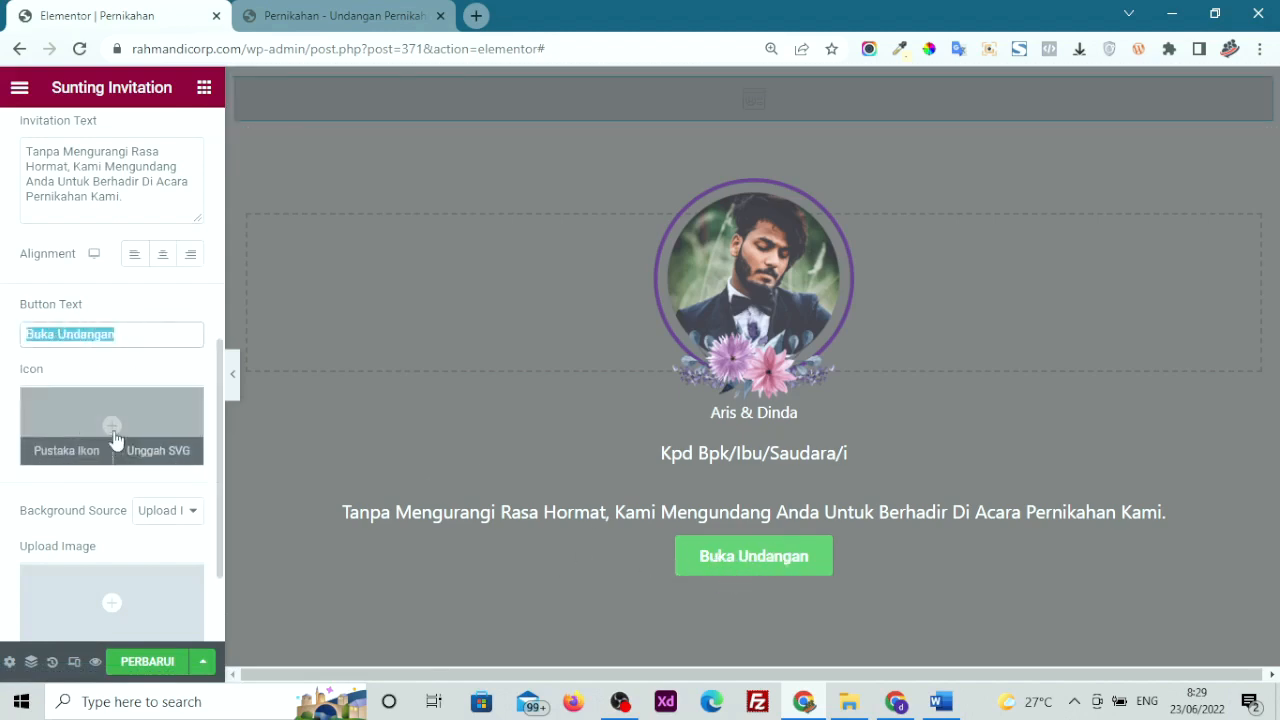
{"action": "left_click", "coordinate": [48, 422]}
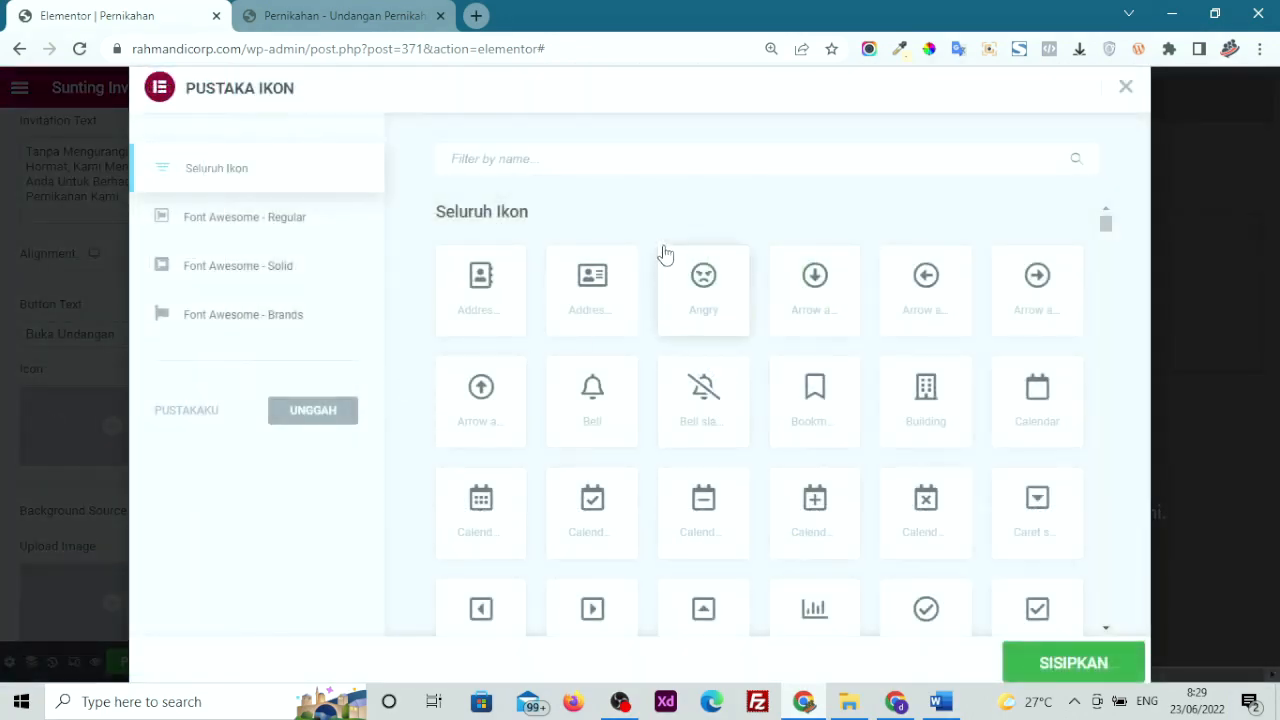
{"action": "left_click", "coordinate": [606, 158]}
{"action": "type", "text": "env"}
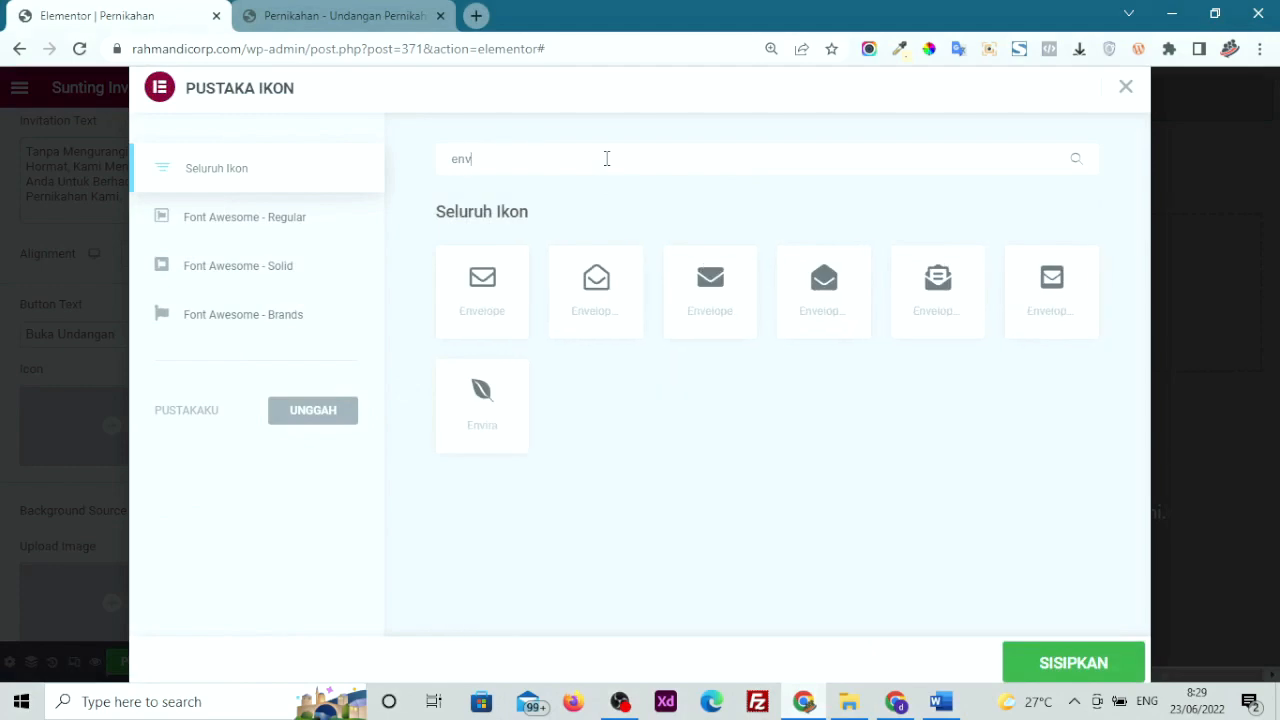
{"action": "left_click", "coordinate": [596, 285]}
{"action": "left_click", "coordinate": [1088, 677]}
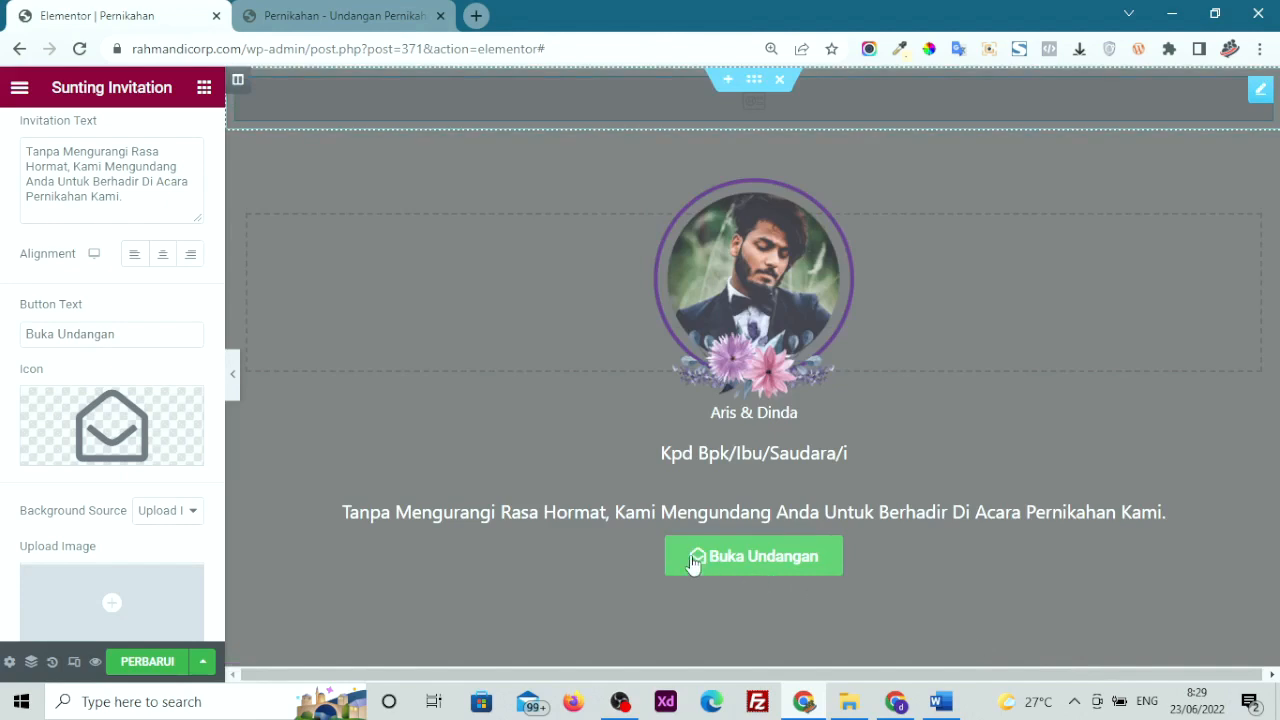
{"action": "scroll", "coordinate": [22, 445], "scroll_direction": "down", "scroll_amount": 2}
{"action": "scroll", "coordinate": [22, 445], "scroll_direction": "up", "scroll_amount": 3}
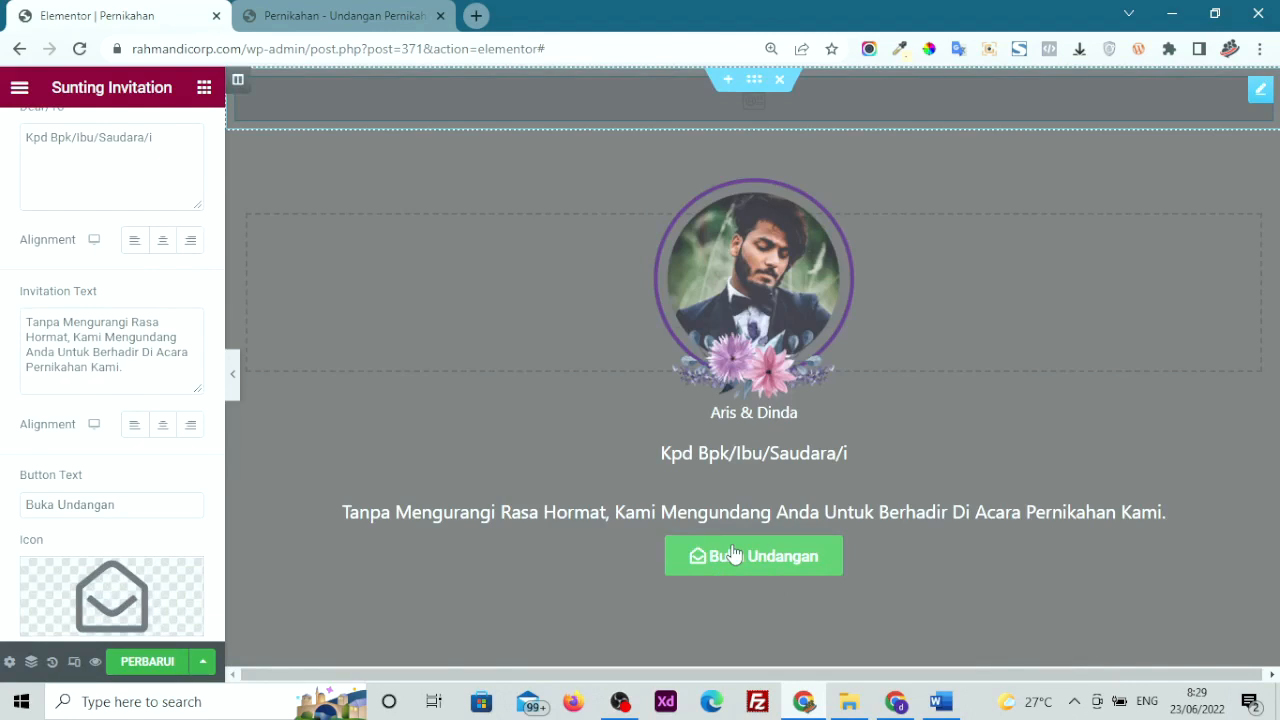
{"action": "scroll", "coordinate": [23, 294], "scroll_direction": "up", "scroll_amount": 3}
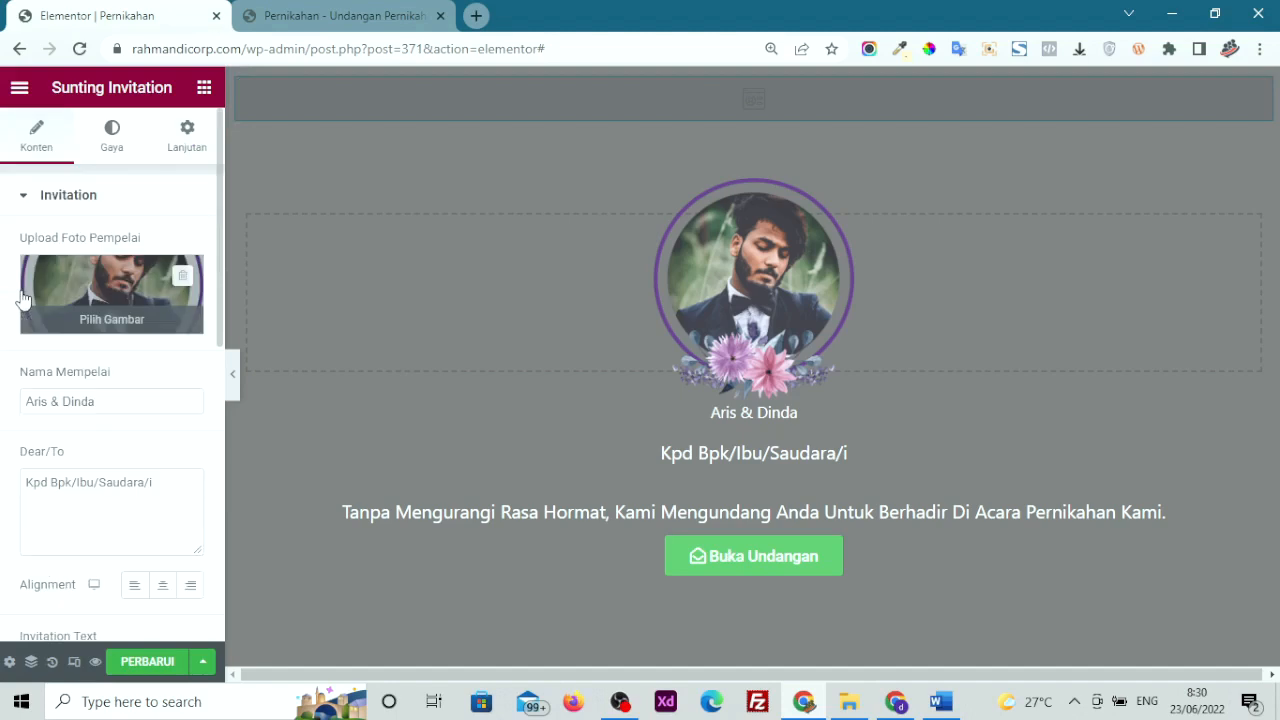
Darken the cover's background overlay, then try a red classic background and clear it
{"action": "left_click", "coordinate": [120, 140]}
{"action": "left_click_drag", "start_coordinate": [77, 311], "coordinate": [118, 334]}
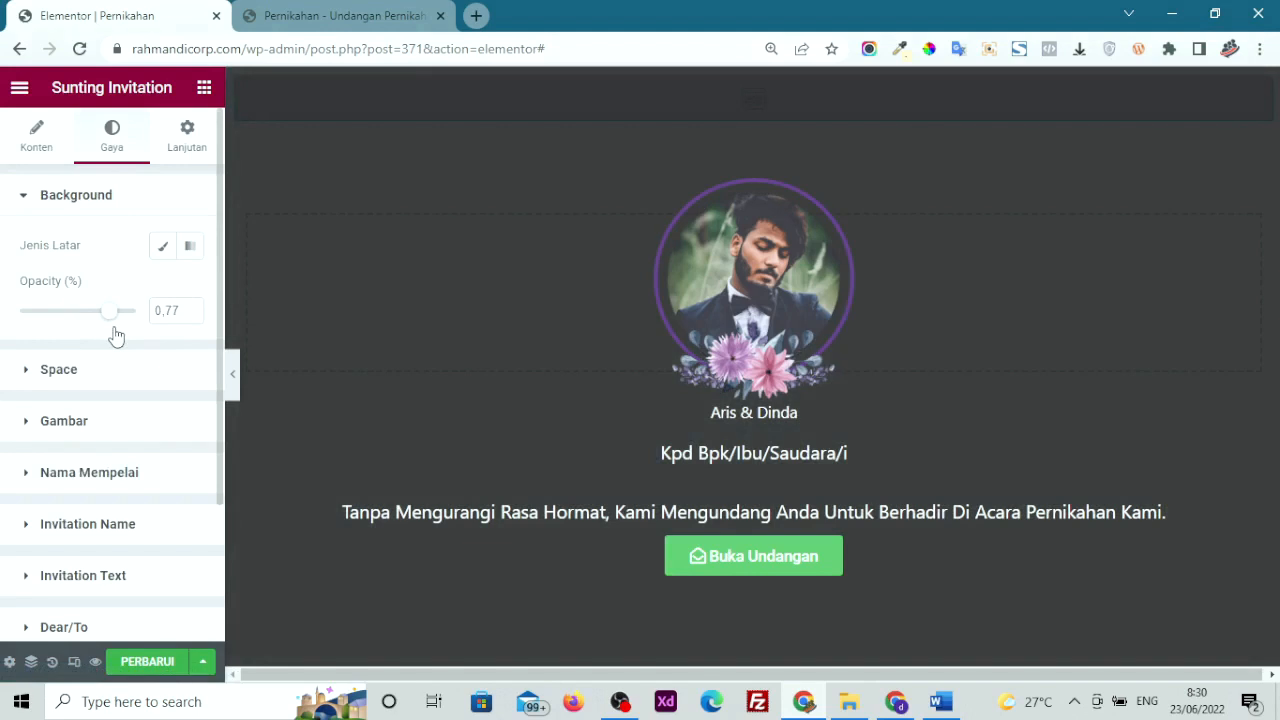
{"action": "left_click", "coordinate": [166, 250]}
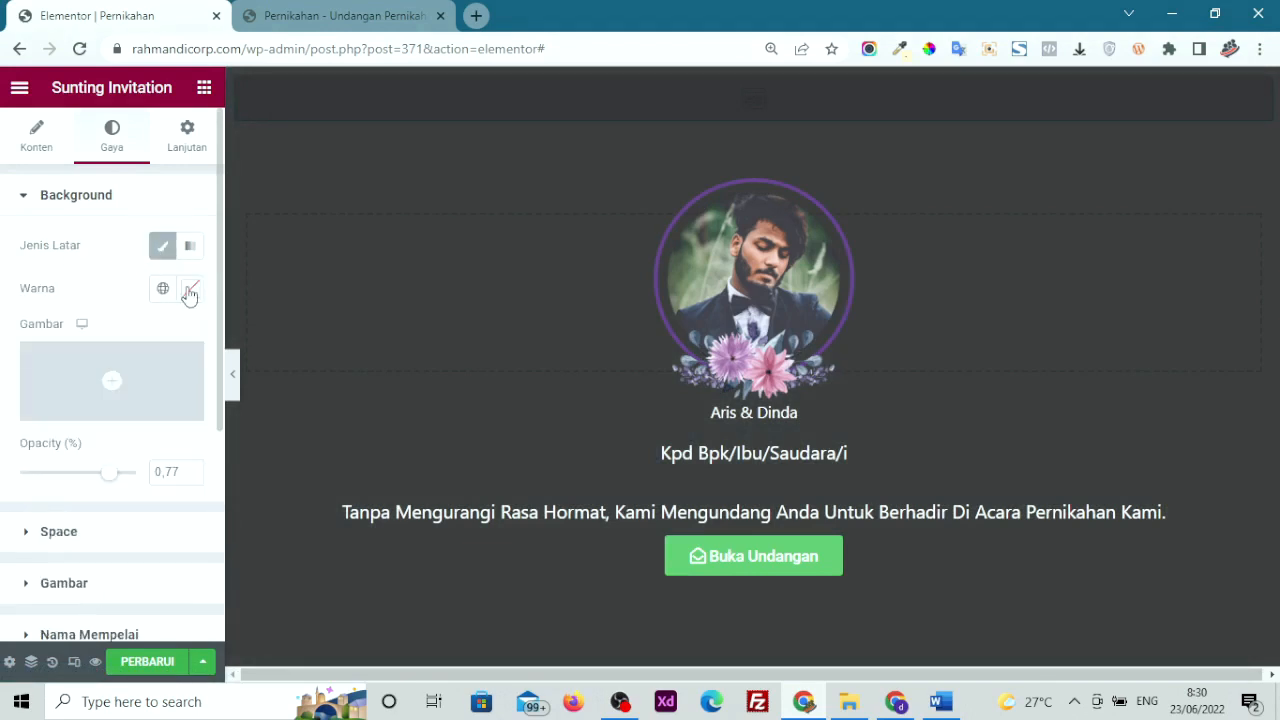
{"action": "left_click", "coordinate": [190, 290]}
{"action": "left_click_drag", "start_coordinate": [228, 387], "coordinate": [279, 382]}
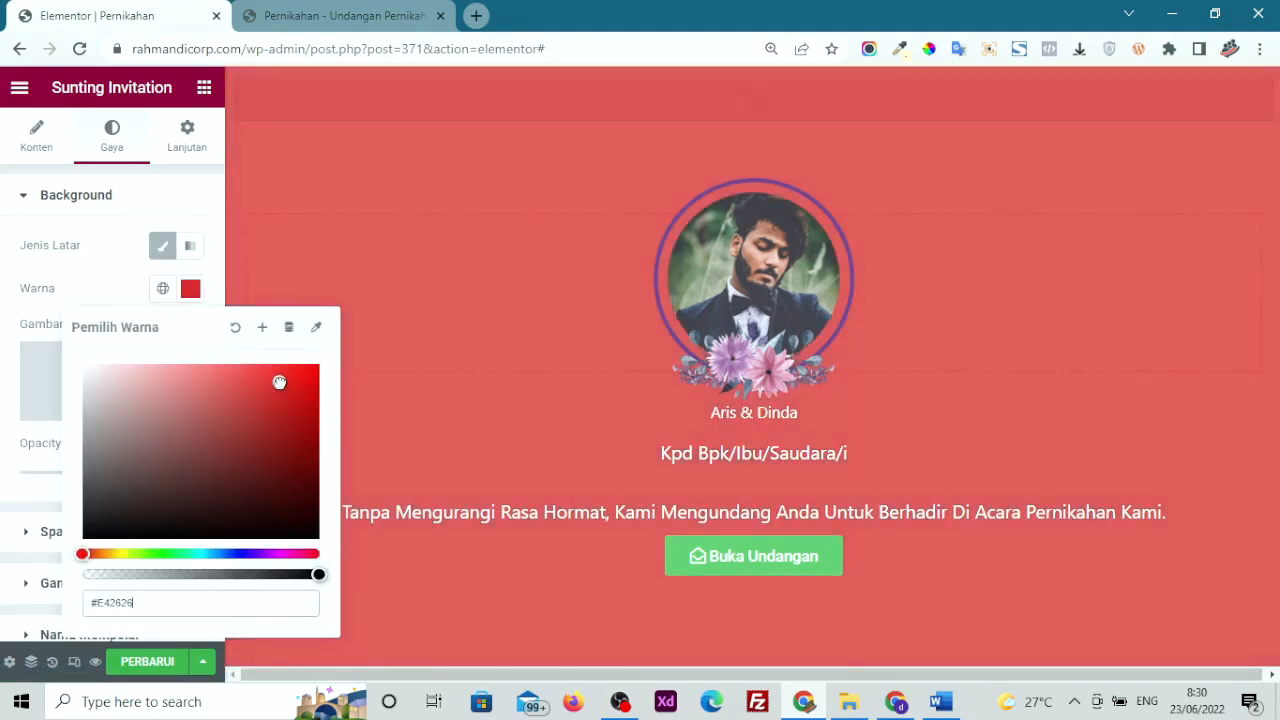
{"action": "left_click", "coordinate": [235, 327]}
{"action": "left_click", "coordinate": [3, 316]}
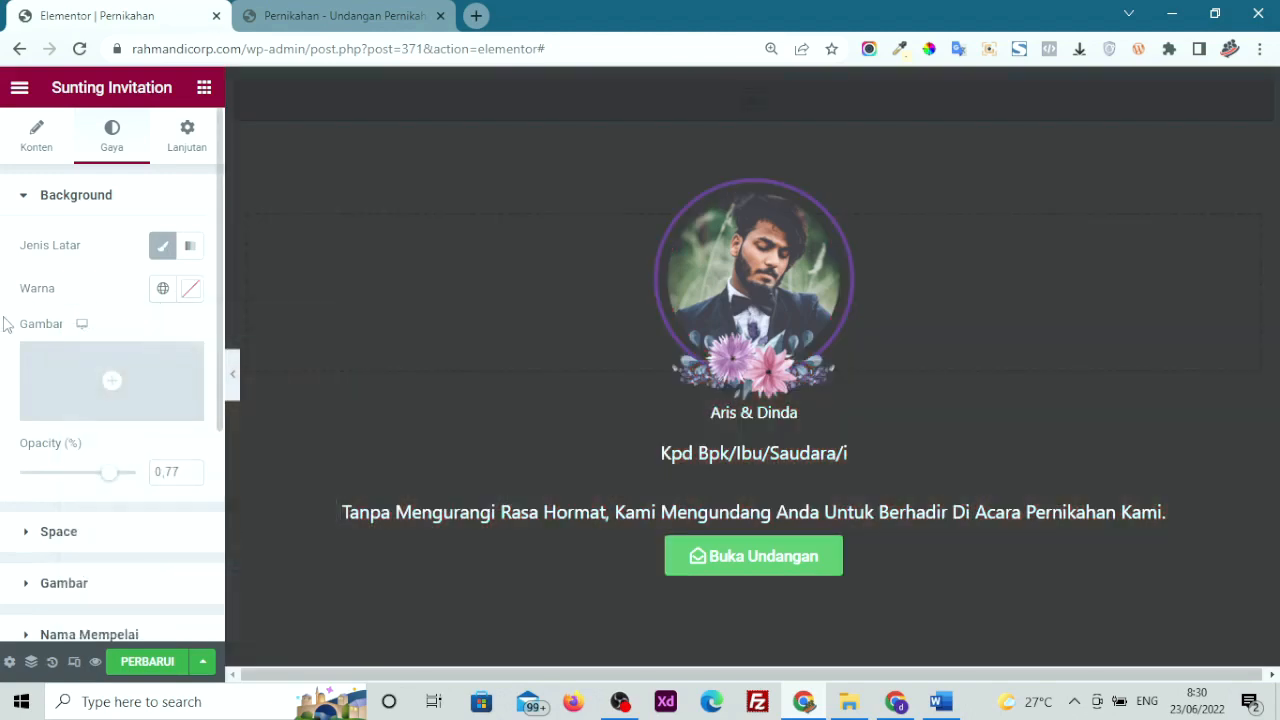
Set cover text spacing to 15 and button spacing to 4, and expand Invitation Name style
{"action": "scroll", "coordinate": [120, 480], "scroll_direction": "down", "scroll_amount": 2}
{"action": "left_click", "coordinate": [78, 335]}
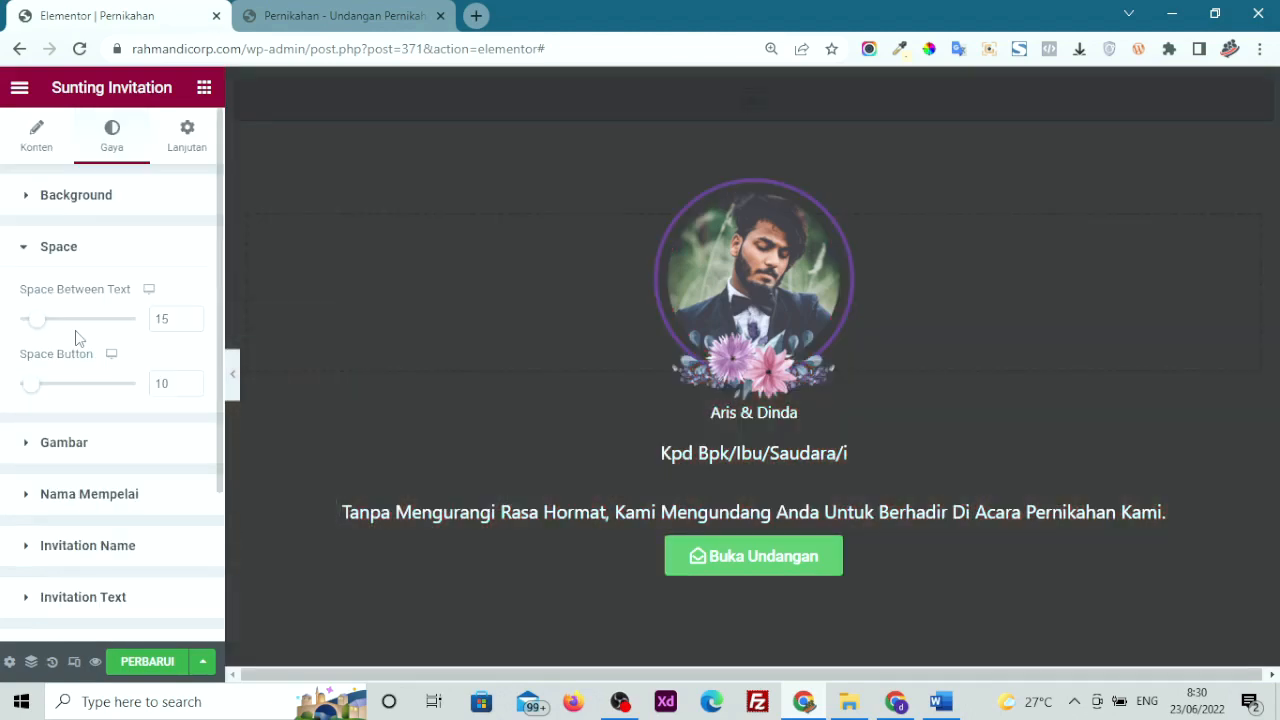
{"action": "mouse_move", "coordinate": [40, 320]}
{"action": "left_mouse_down"}
{"action": "mouse_move", "coordinate": [76, 324]}
{"action": "mouse_move", "coordinate": [40, 321]}
{"action": "left_mouse_up"}
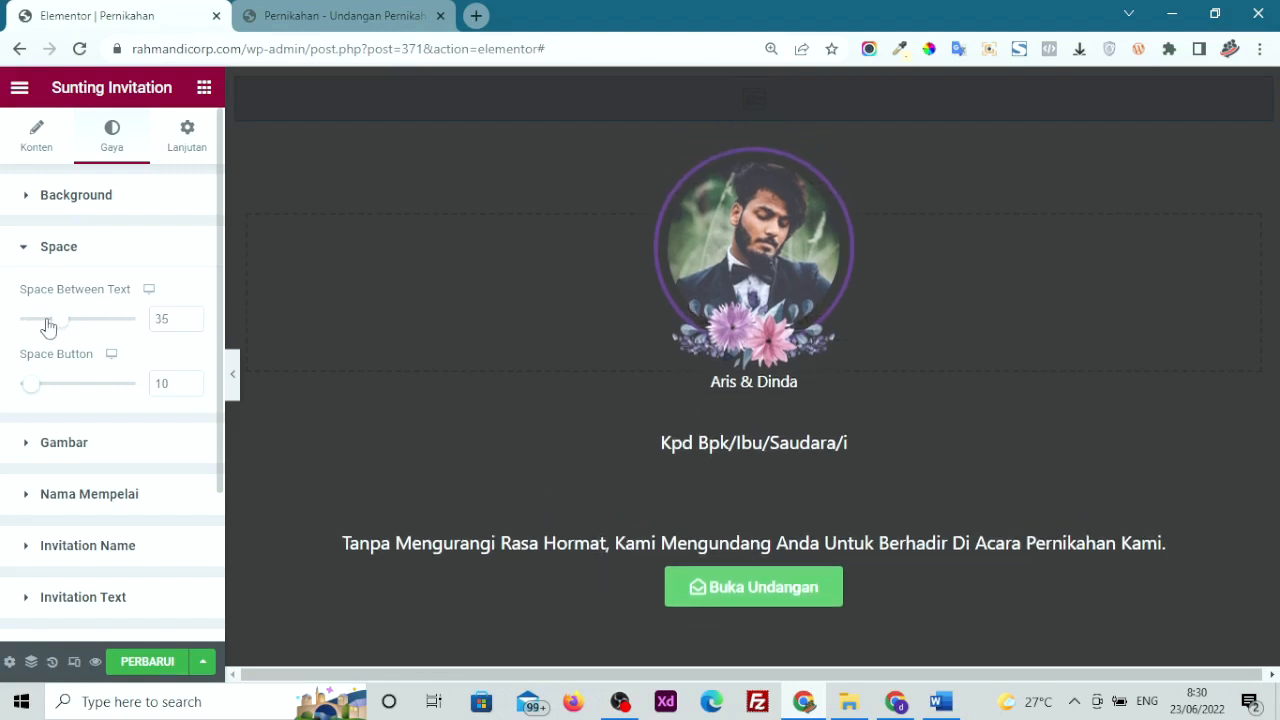
{"action": "mouse_move", "coordinate": [34, 394]}
{"action": "left_mouse_down"}
{"action": "mouse_move", "coordinate": [69, 411]}
{"action": "mouse_move", "coordinate": [23, 394]}
{"action": "left_mouse_up"}
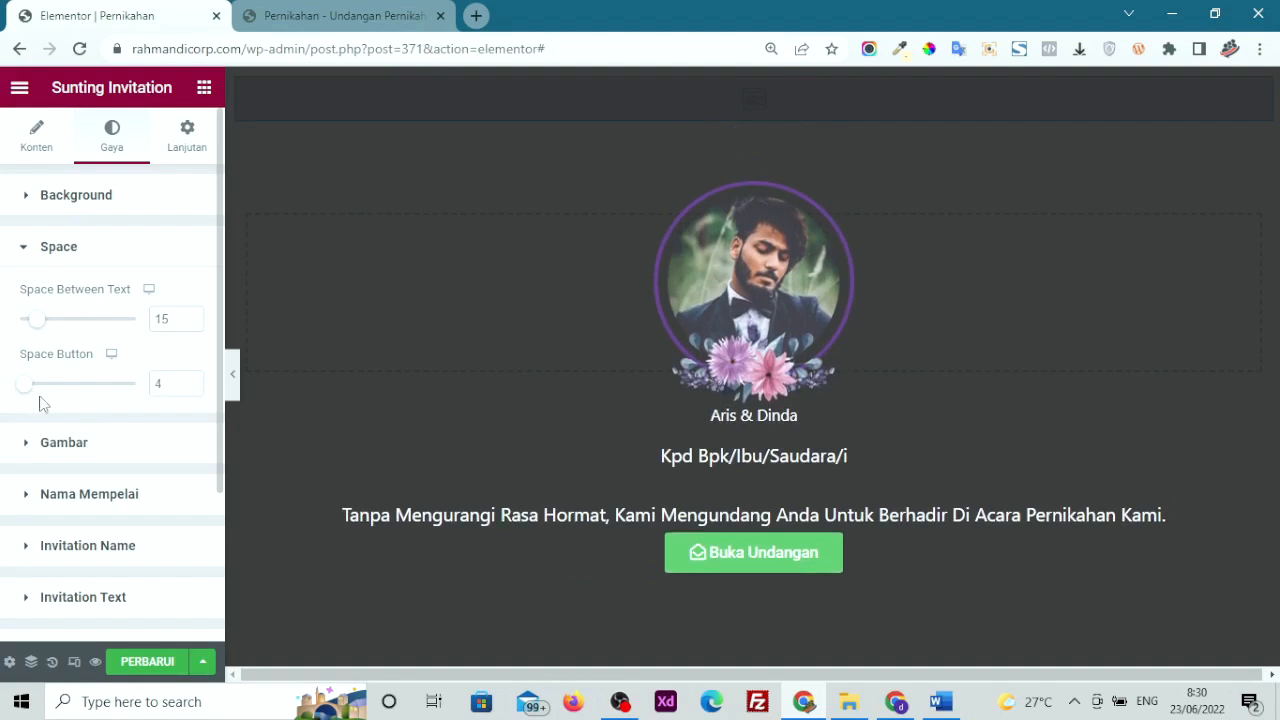
{"action": "scroll", "coordinate": [63, 408], "scroll_direction": "down", "scroll_amount": 1}
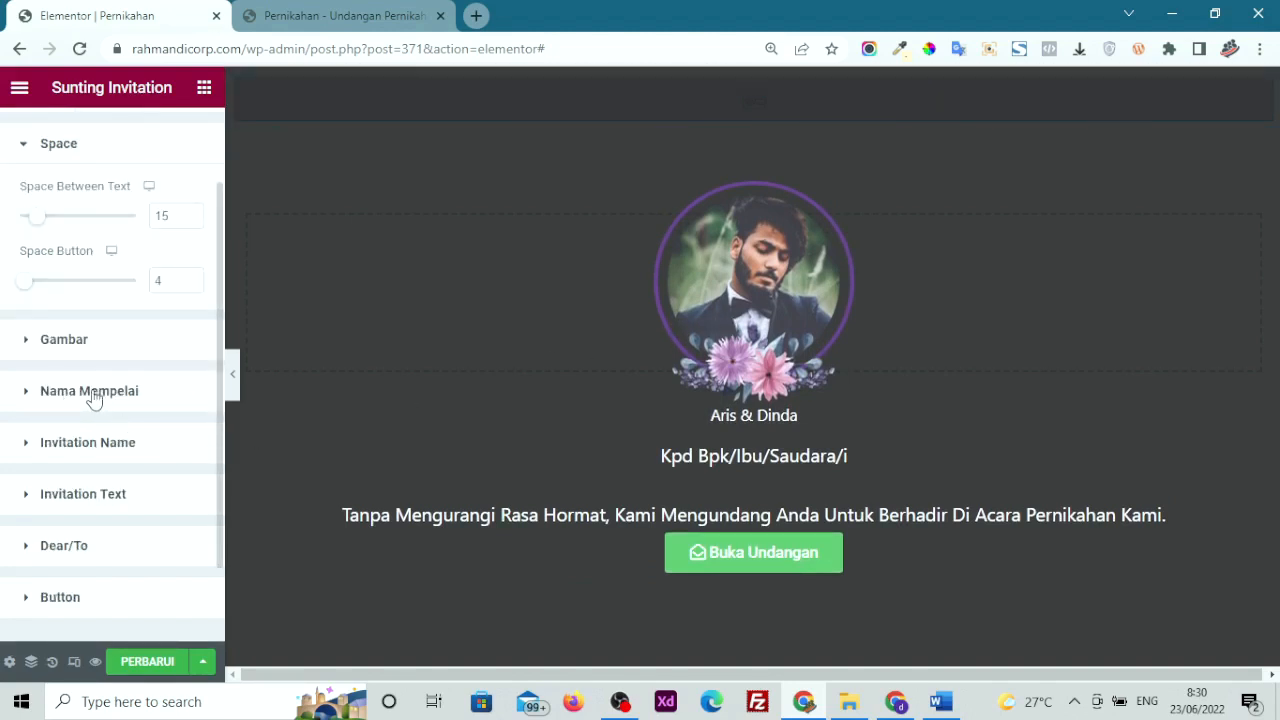
{"action": "left_click", "coordinate": [116, 444]}
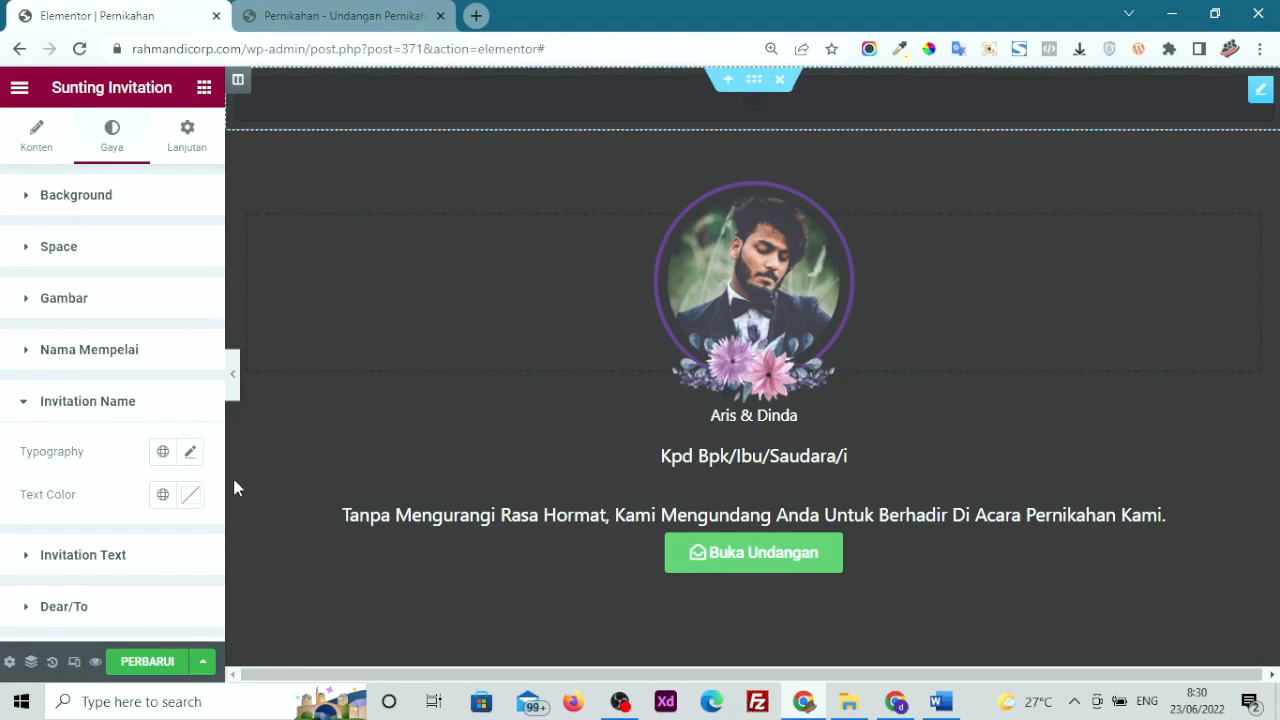
Try red for the Invitation Name text colour, then clear it with Bersihkan
{"action": "left_click", "coordinate": [188, 496]}
{"action": "left_click", "coordinate": [300, 204]}
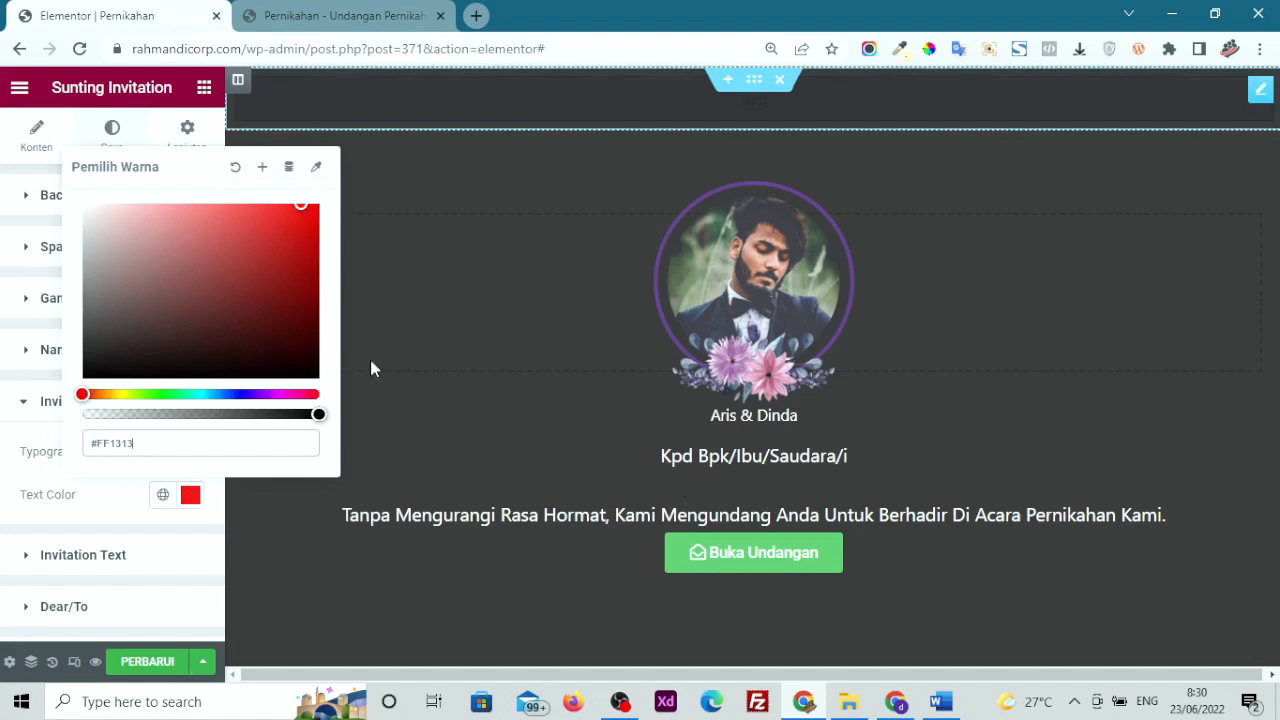
{"action": "left_click", "coordinate": [235, 169]}
{"action": "left_click", "coordinate": [3, 500]}
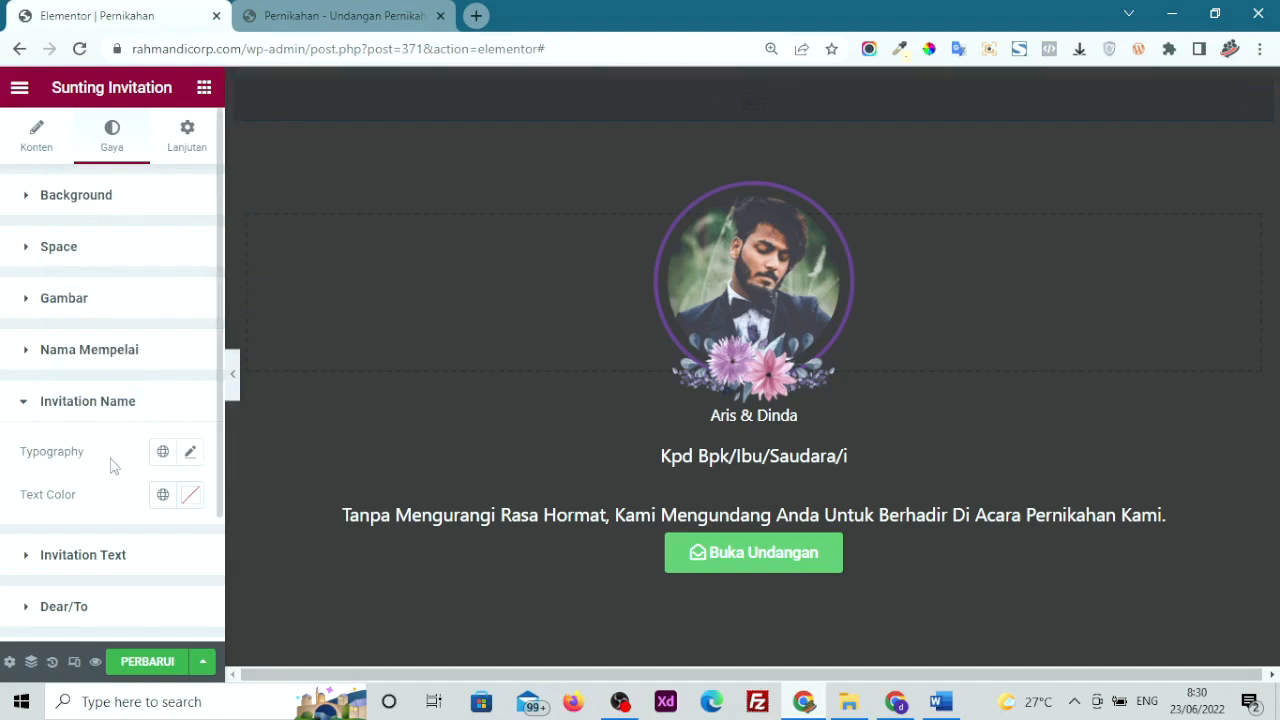
Try red on the Invitation Text colour, clear it, and expand the Button style section
{"action": "scroll", "coordinate": [112, 465], "scroll_direction": "down", "scroll_amount": 1}
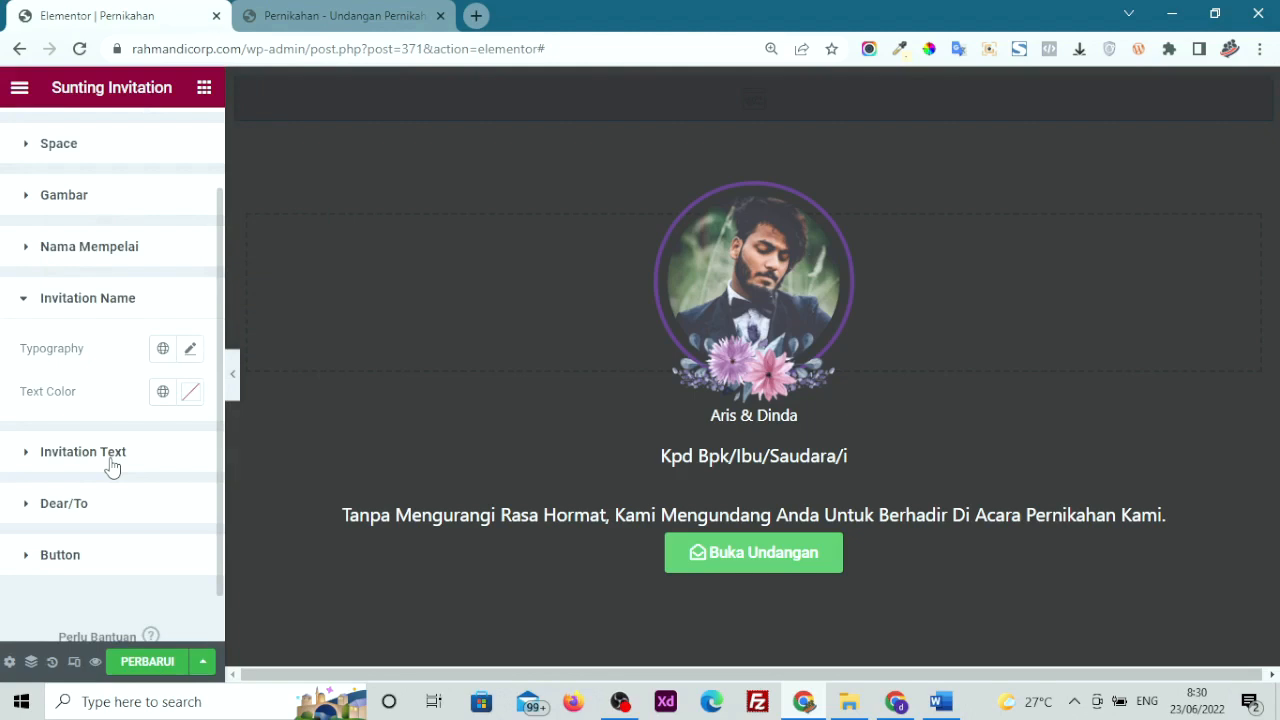
{"action": "left_click", "coordinate": [112, 467]}
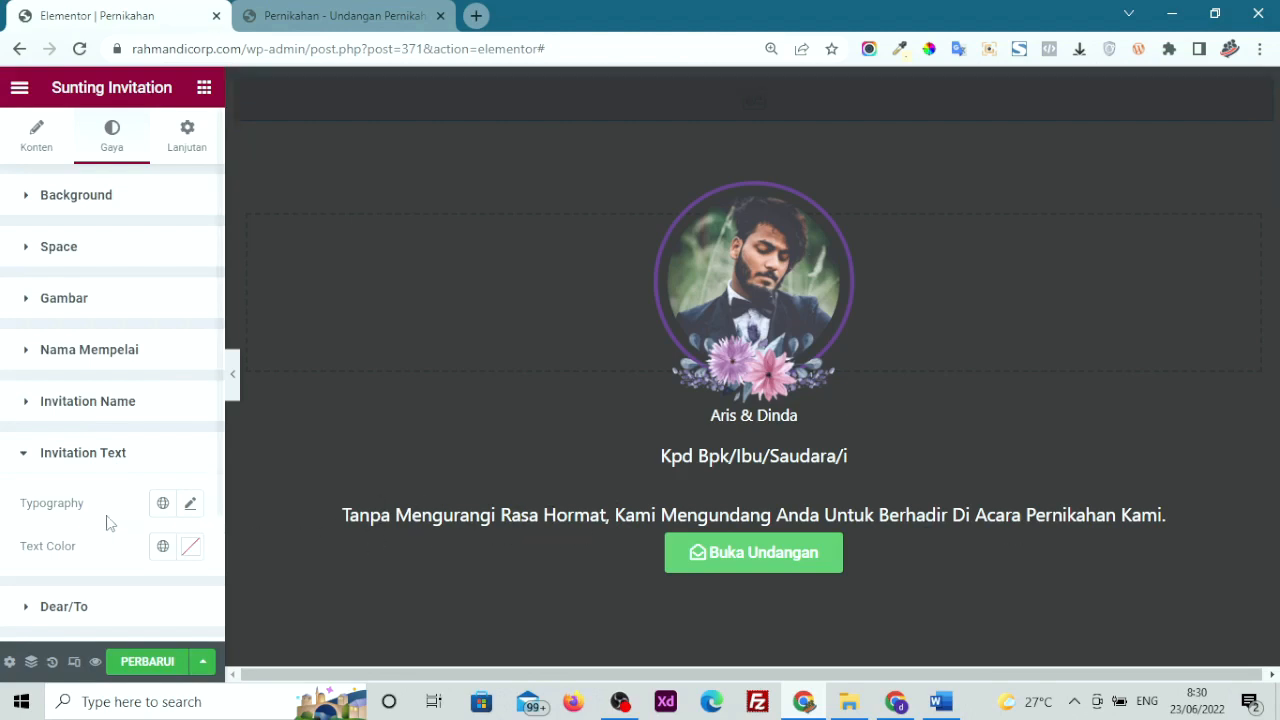
{"action": "left_click", "coordinate": [190, 546]}
{"action": "left_click", "coordinate": [278, 293]}
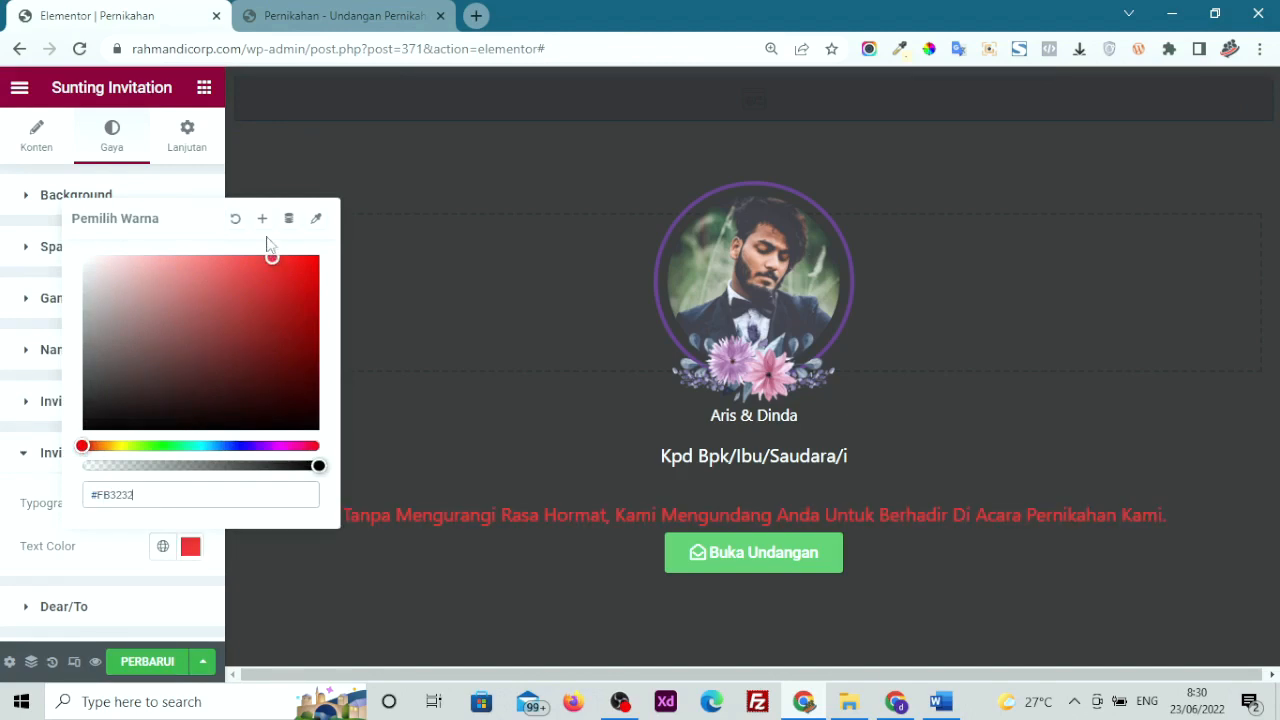
{"action": "left_click", "coordinate": [235, 219]}
{"action": "left_click", "coordinate": [8, 463]}
{"action": "scroll", "coordinate": [3, 485], "scroll_direction": "down", "scroll_amount": 2}
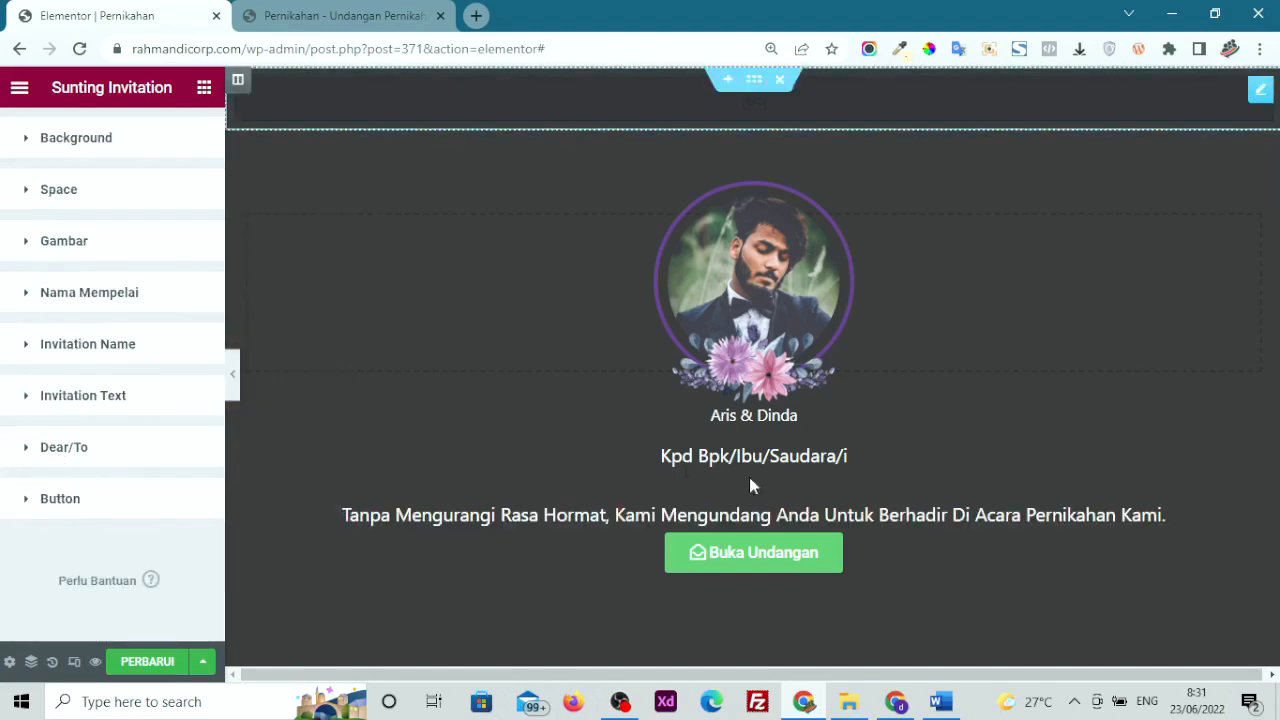
{"action": "left_click", "coordinate": [37, 507]}
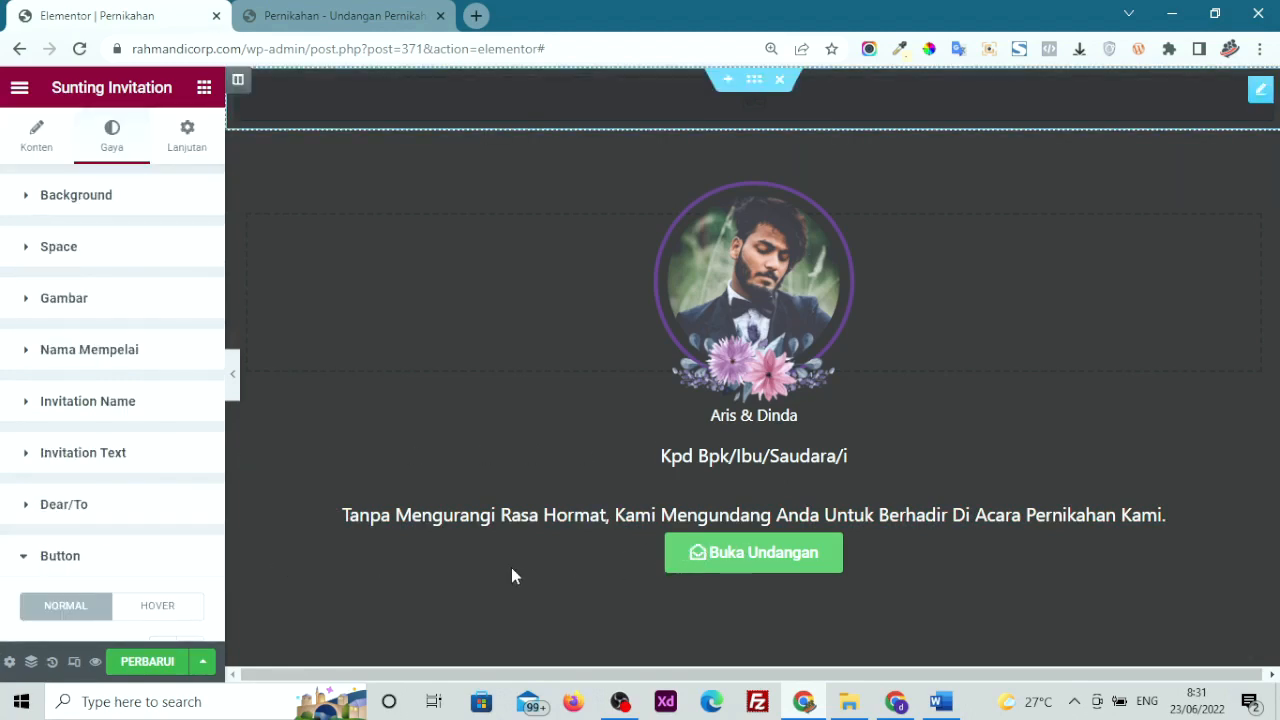
Save with PERBARUI, open the invitation via Buka Undangan in the preview, then return to Elementor
{"action": "left_click", "coordinate": [147, 662]}
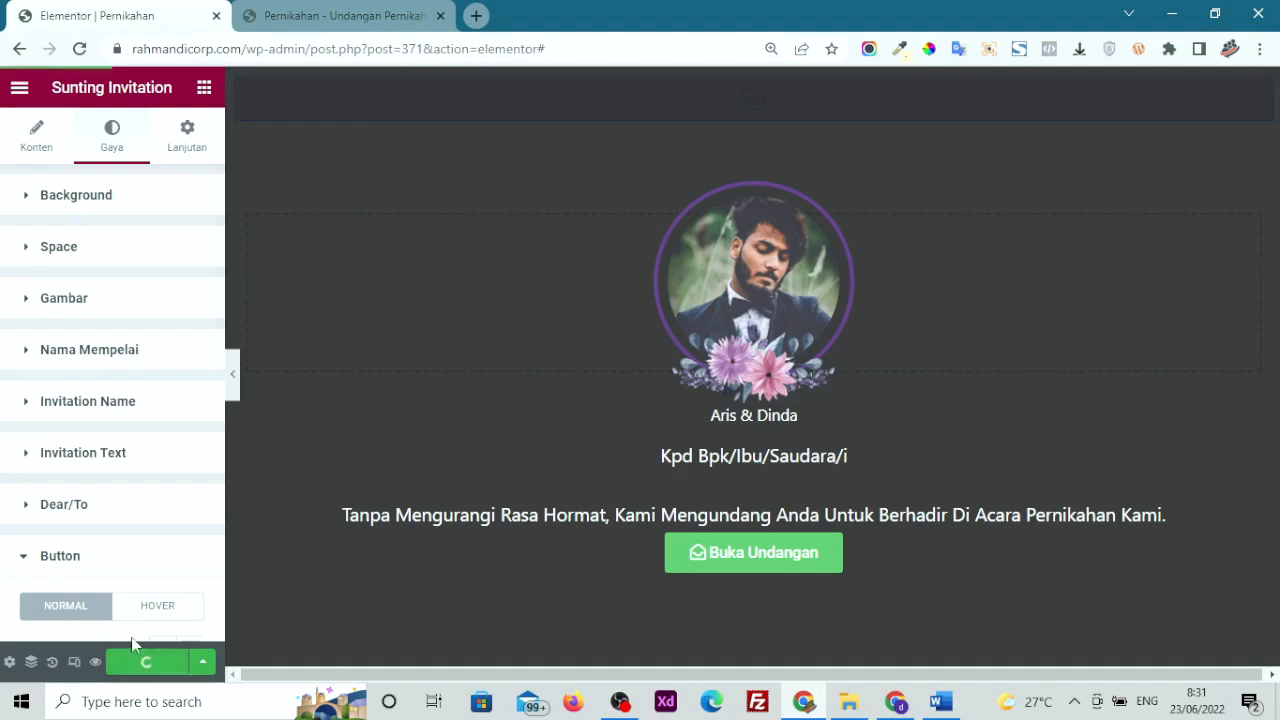
{"action": "left_click", "coordinate": [289, 24]}
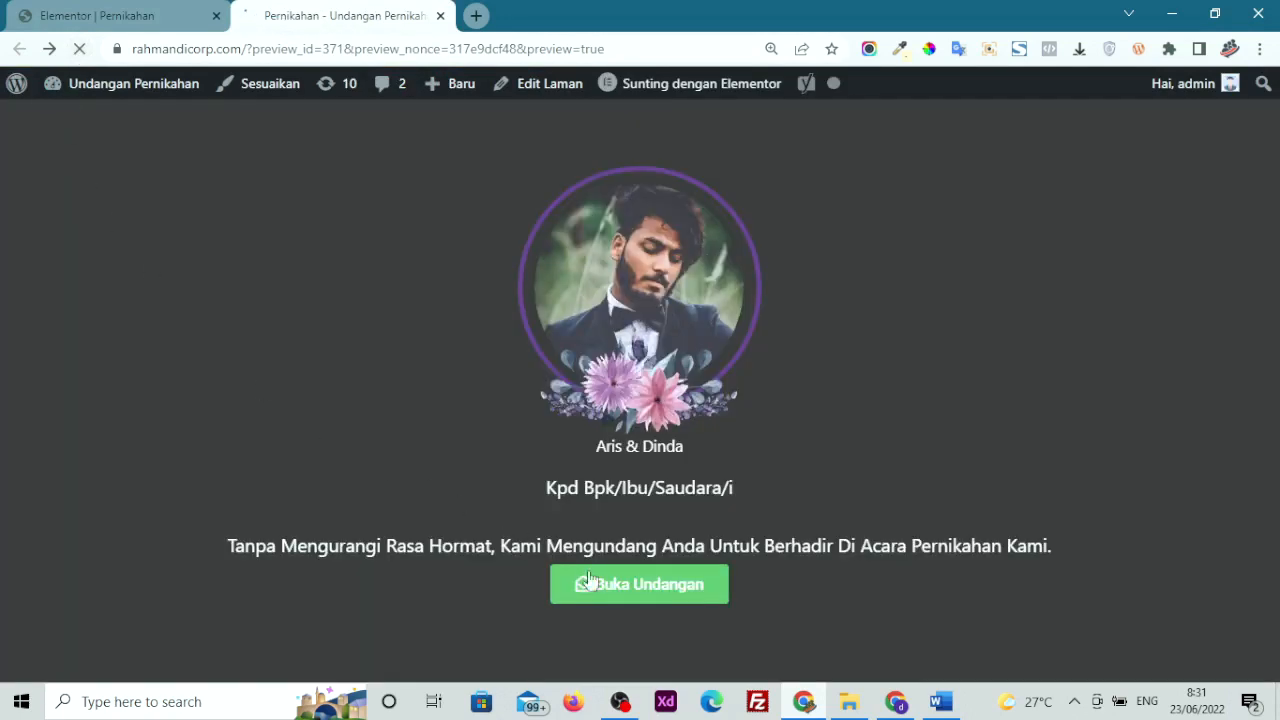
{"action": "left_click", "coordinate": [608, 590]}
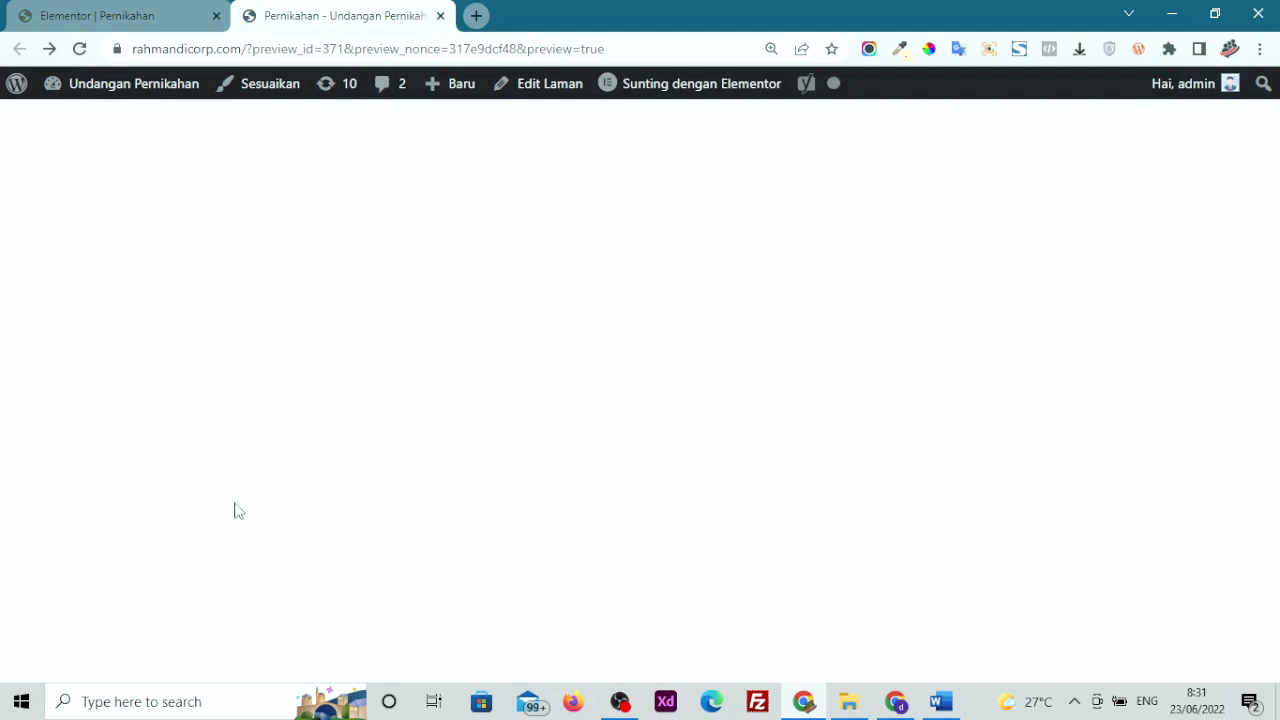
{"action": "left_click", "coordinate": [97, 15]}
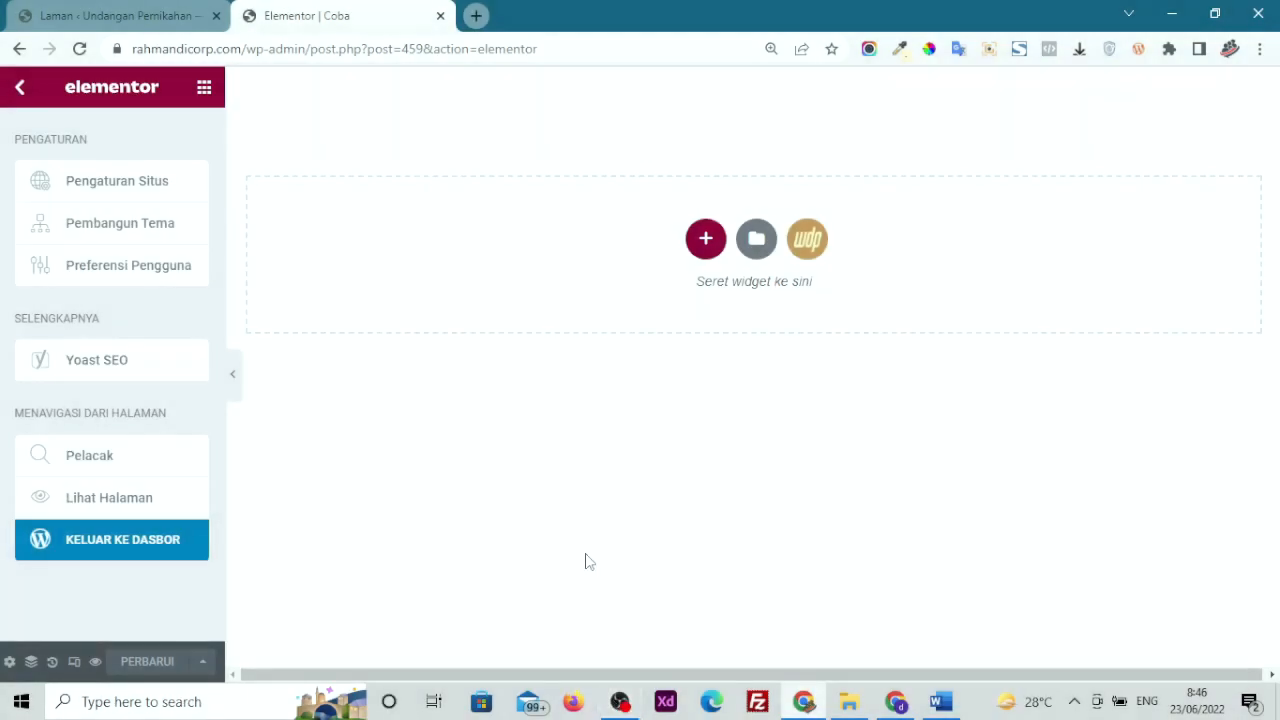
Drag the WeddingPress Generator Kit widget from the widget panel onto the empty Coba page
{"action": "left_click", "coordinate": [586, 555]}
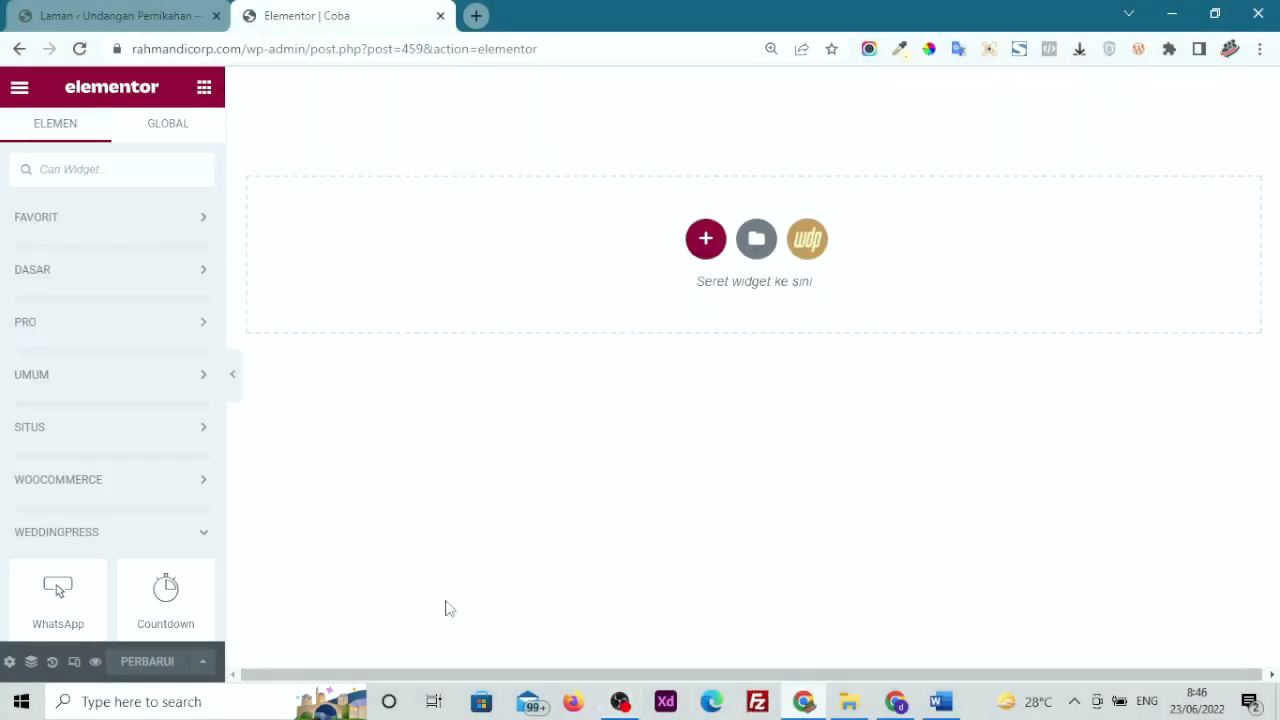
{"action": "scroll", "coordinate": [3, 375], "scroll_direction": "down", "scroll_amount": 3}
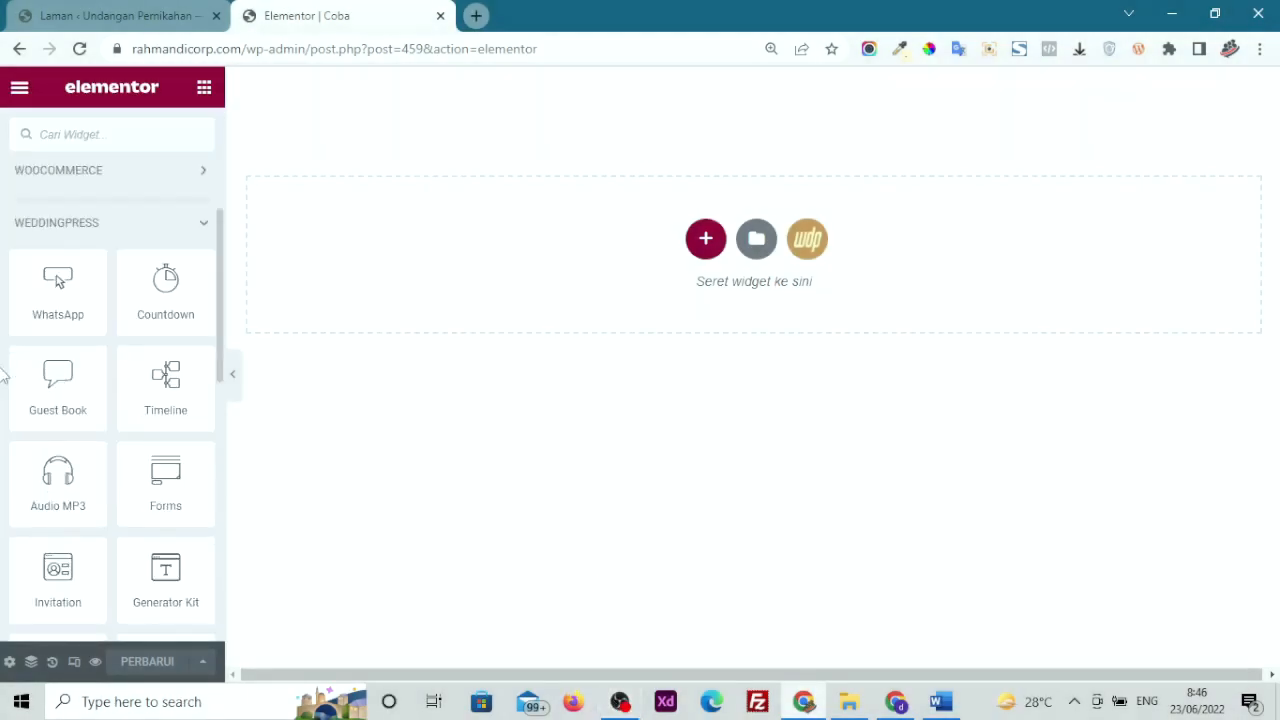
{"action": "scroll", "coordinate": [3, 375], "scroll_direction": "down", "scroll_amount": 1}
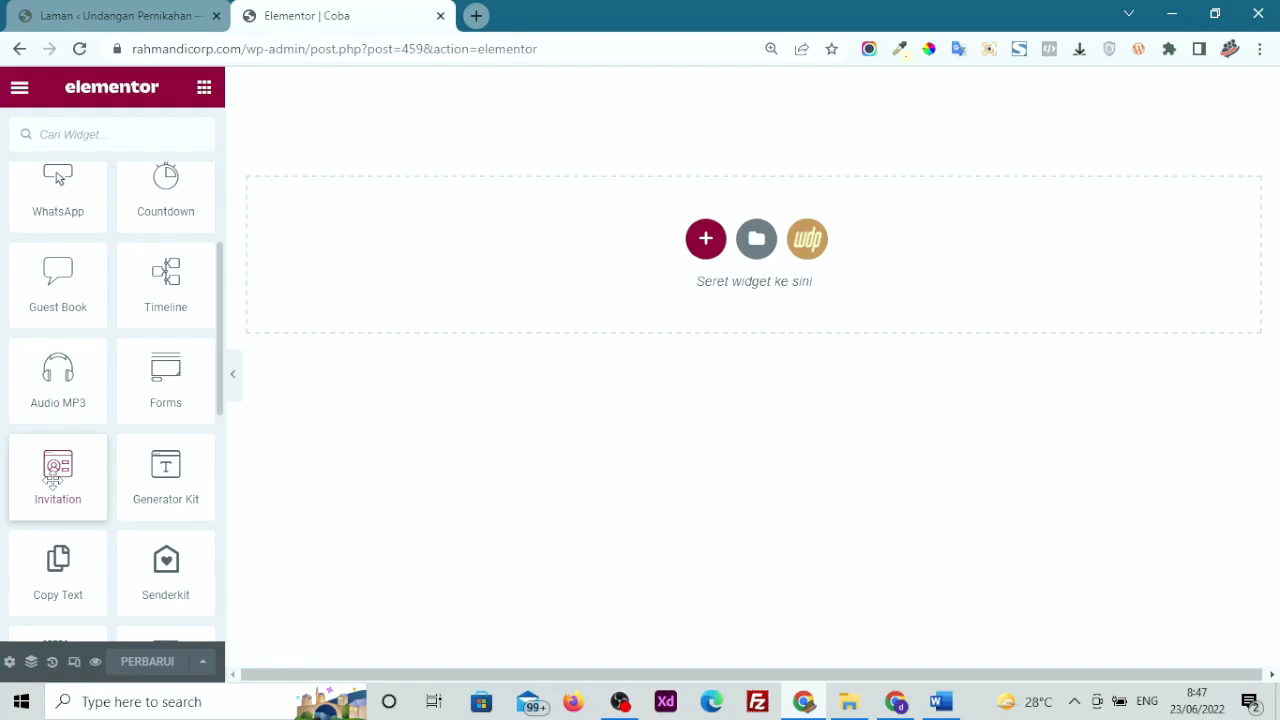
{"action": "left_click_drag", "start_coordinate": [150, 495], "coordinate": [458, 312]}
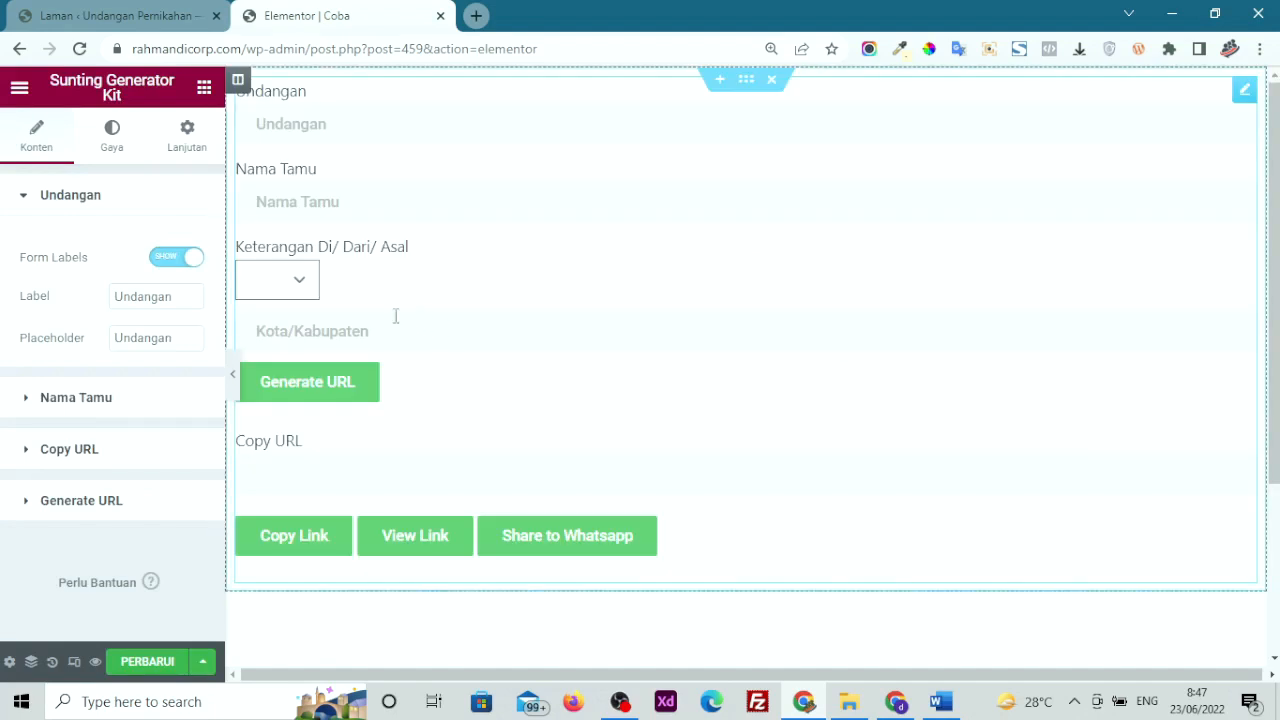
Toggle Form Labels off and back on, and inspect the Undangan label and placeholder
{"action": "left_click", "coordinate": [178, 260]}
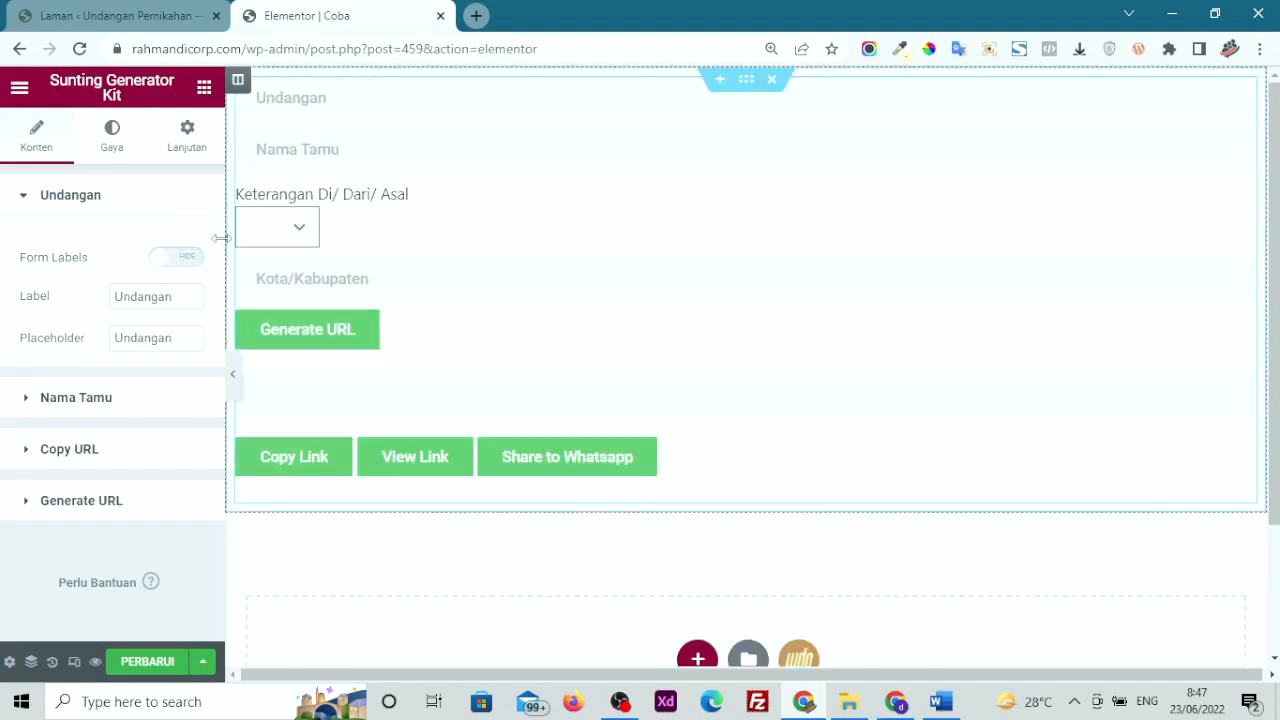
{"action": "left_click", "coordinate": [180, 258]}
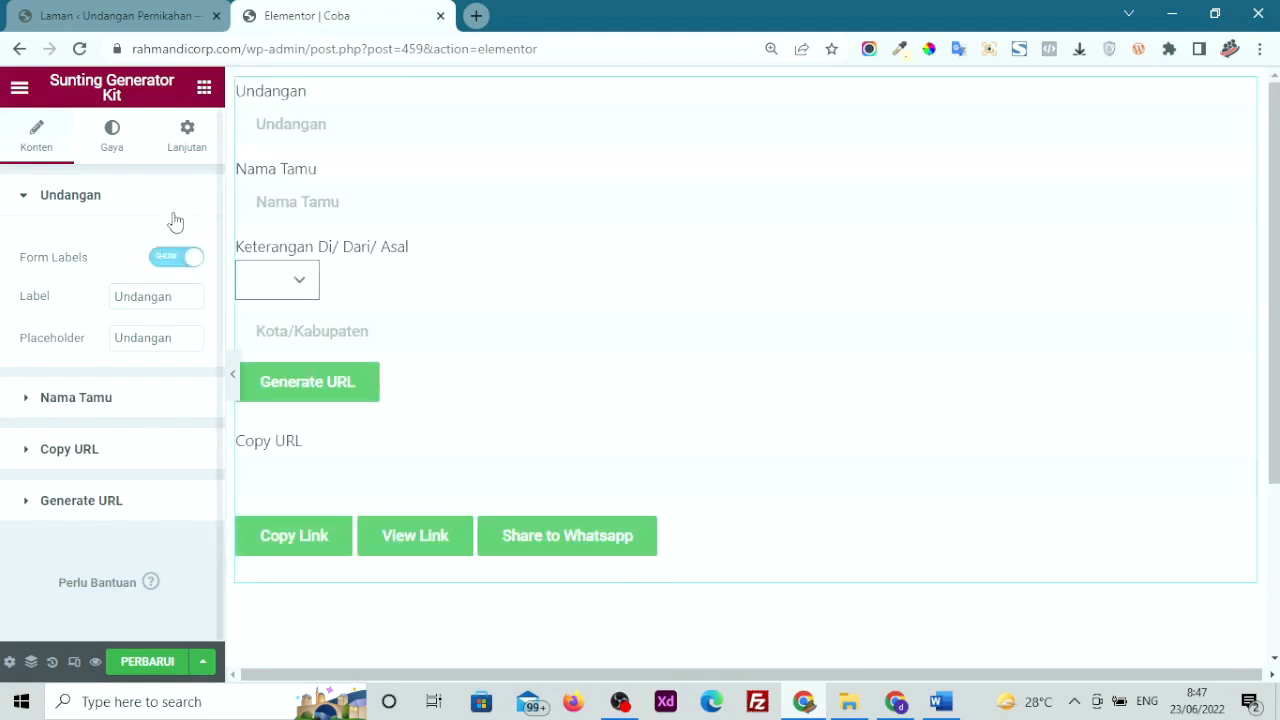
{"action": "left_click_drag", "start_coordinate": [176, 297], "coordinate": [3, 330]}
{"action": "left_click_drag", "start_coordinate": [188, 344], "coordinate": [78, 357]}
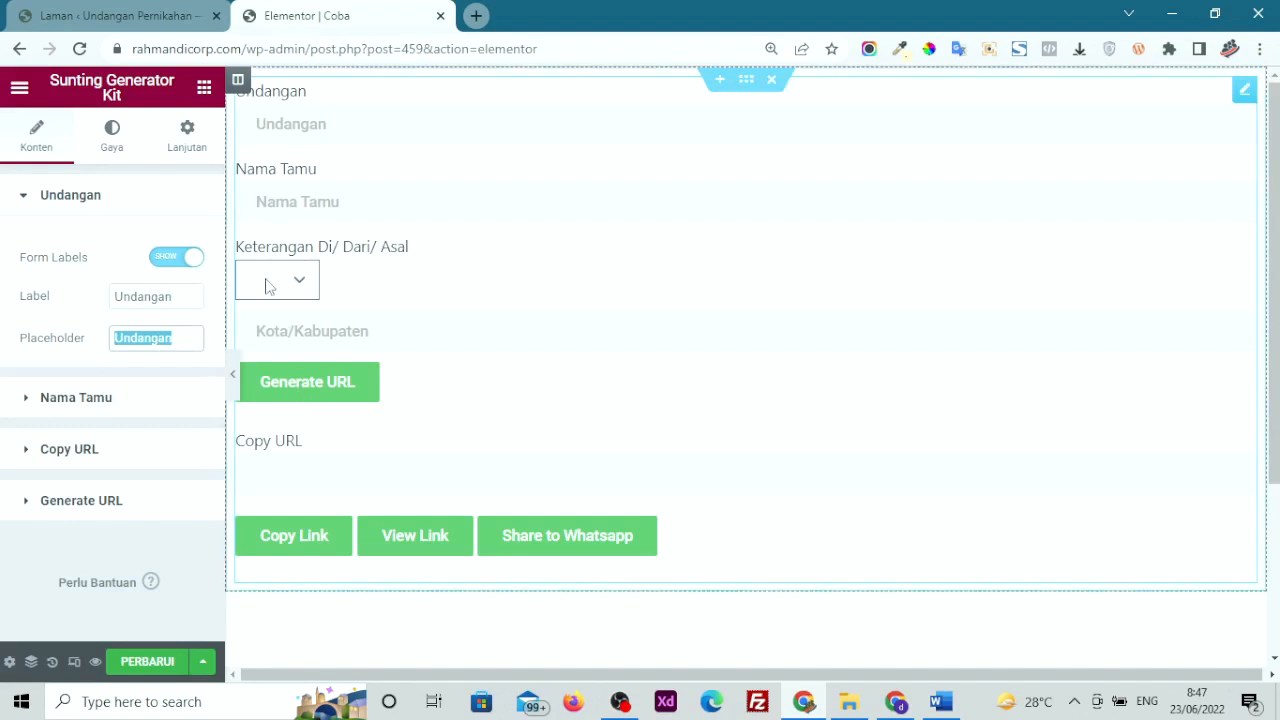
Review the Nama Tamu, Copy URL and Generate URL field settings, then switch to Gaya
{"action": "left_click", "coordinate": [116, 397]}
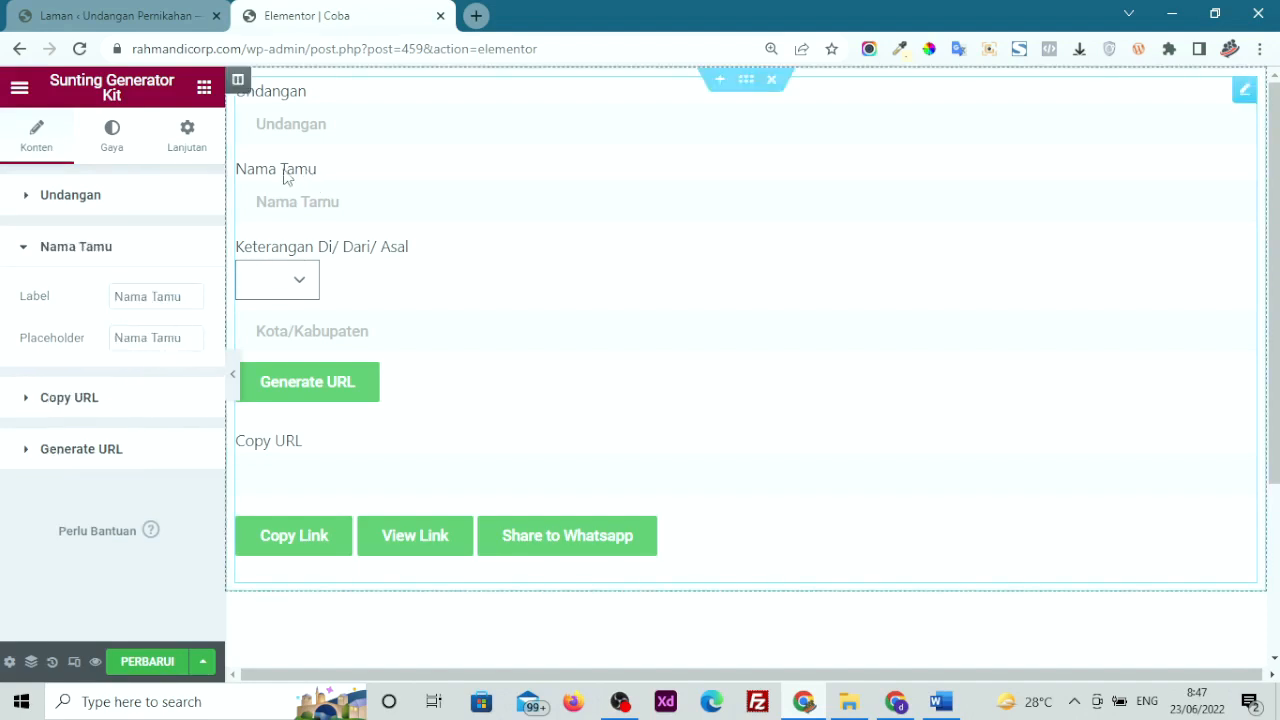
{"action": "left_click_drag", "start_coordinate": [185, 296], "coordinate": [90, 318]}
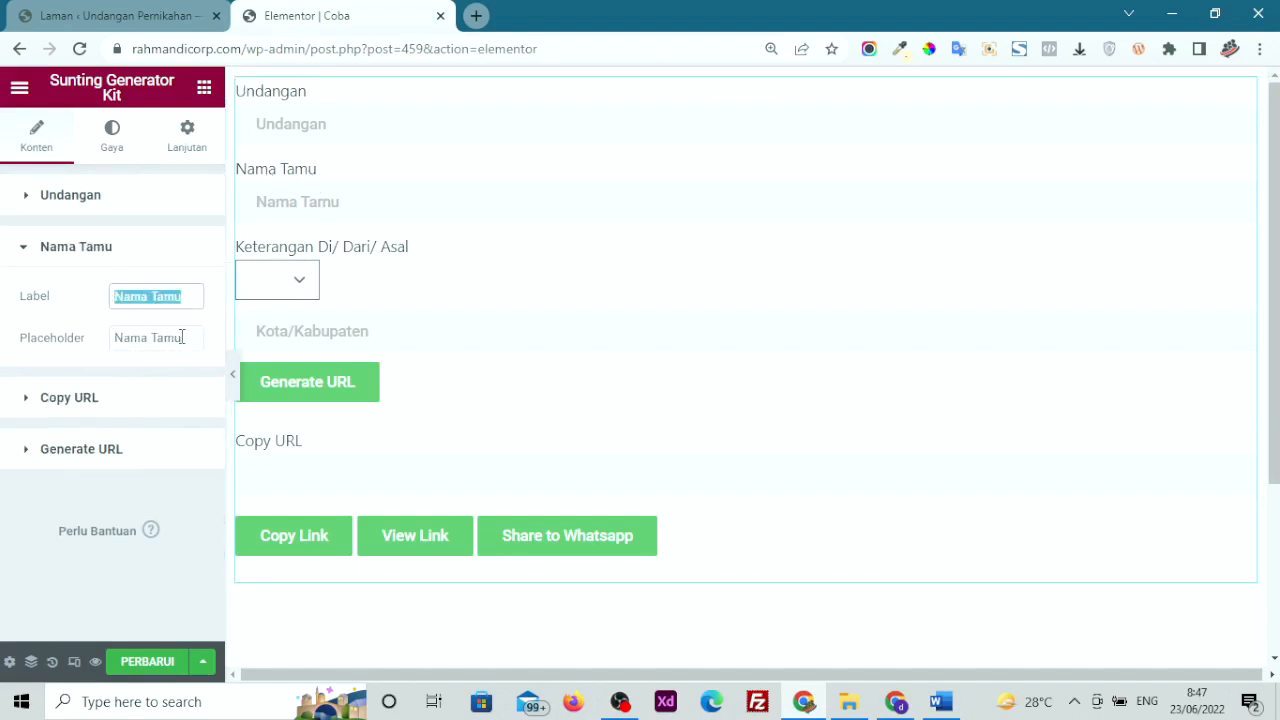
{"action": "left_click_drag", "start_coordinate": [181, 337], "coordinate": [66, 346]}
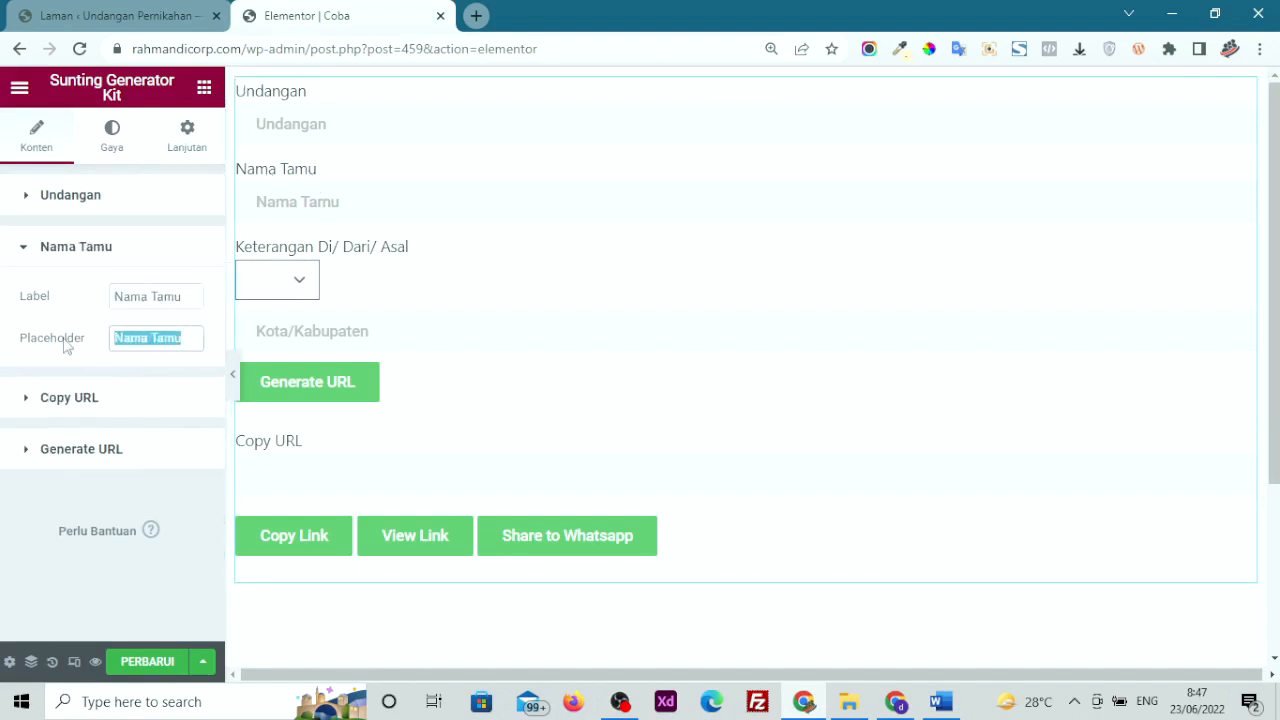
{"action": "left_click", "coordinate": [58, 400]}
{"action": "left_click_drag", "start_coordinate": [190, 347], "coordinate": [20, 355]}
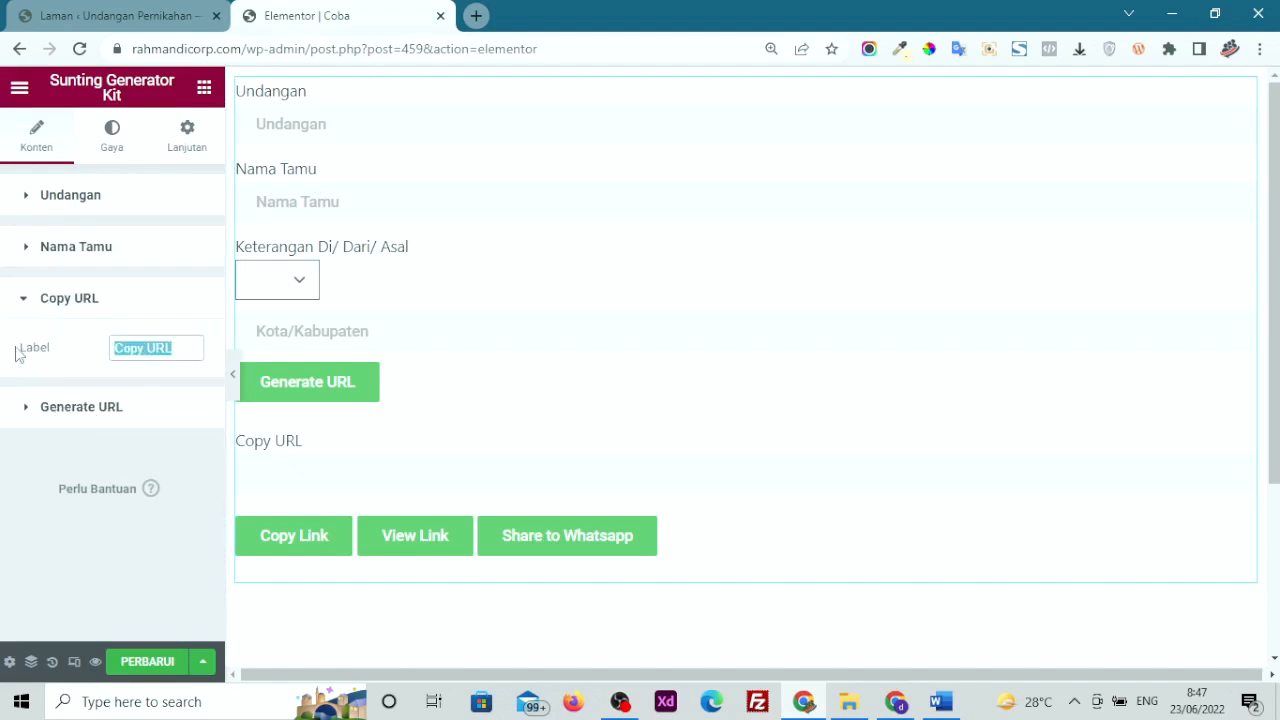
{"action": "left_click", "coordinate": [66, 412]}
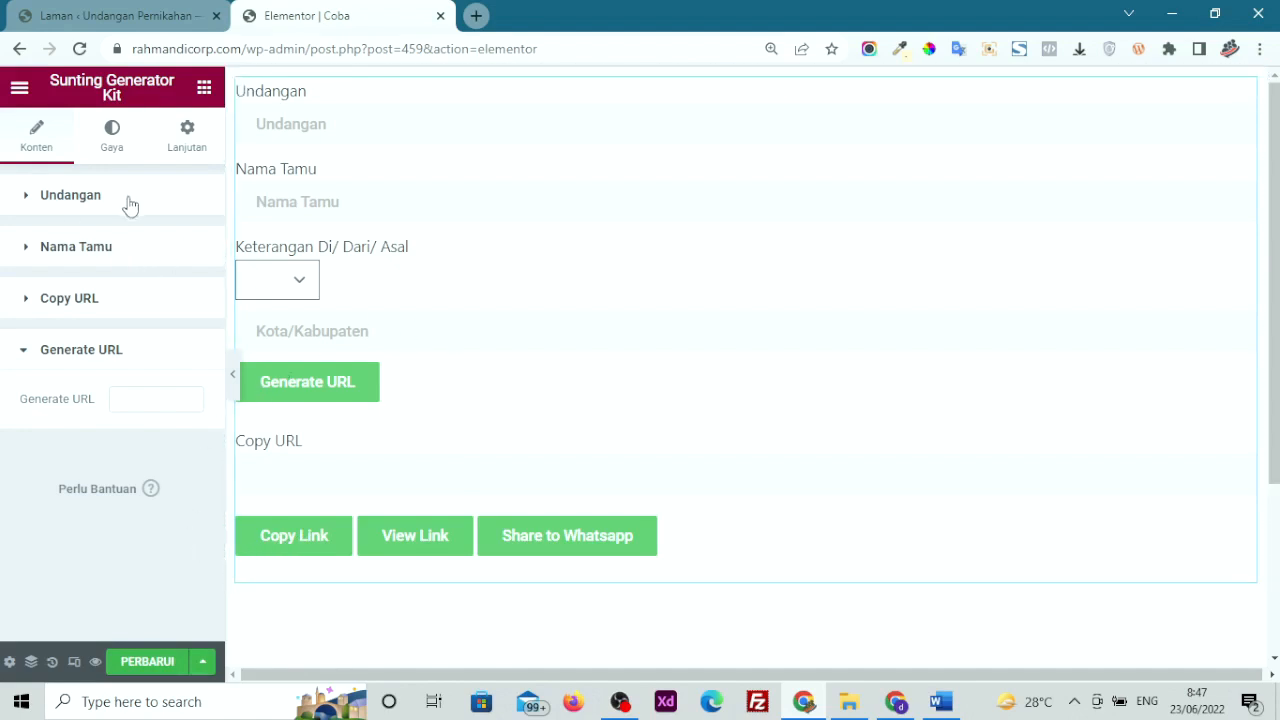
{"action": "left_click", "coordinate": [112, 148]}
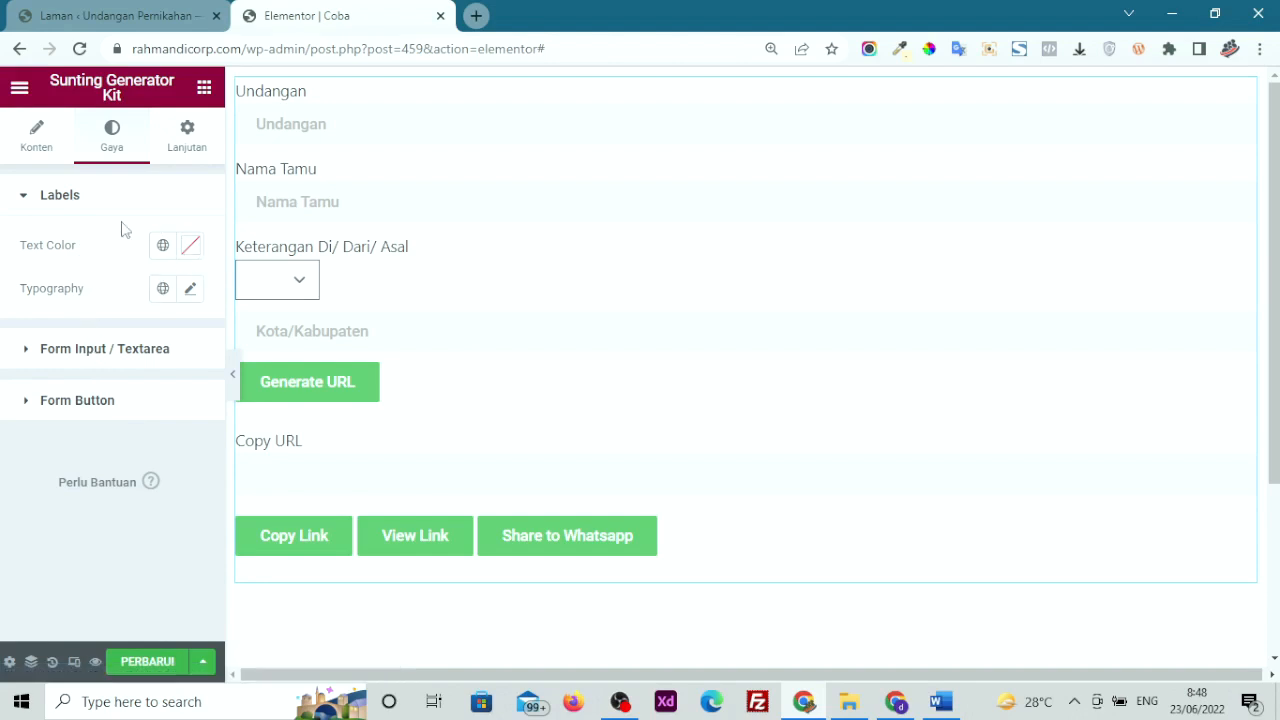
Try red for the form label text colour, then reset it to unset
{"action": "left_click", "coordinate": [192, 256]}
{"action": "left_click_drag", "start_coordinate": [278, 357], "coordinate": [315, 300]}
{"action": "left_click", "coordinate": [235, 284]}
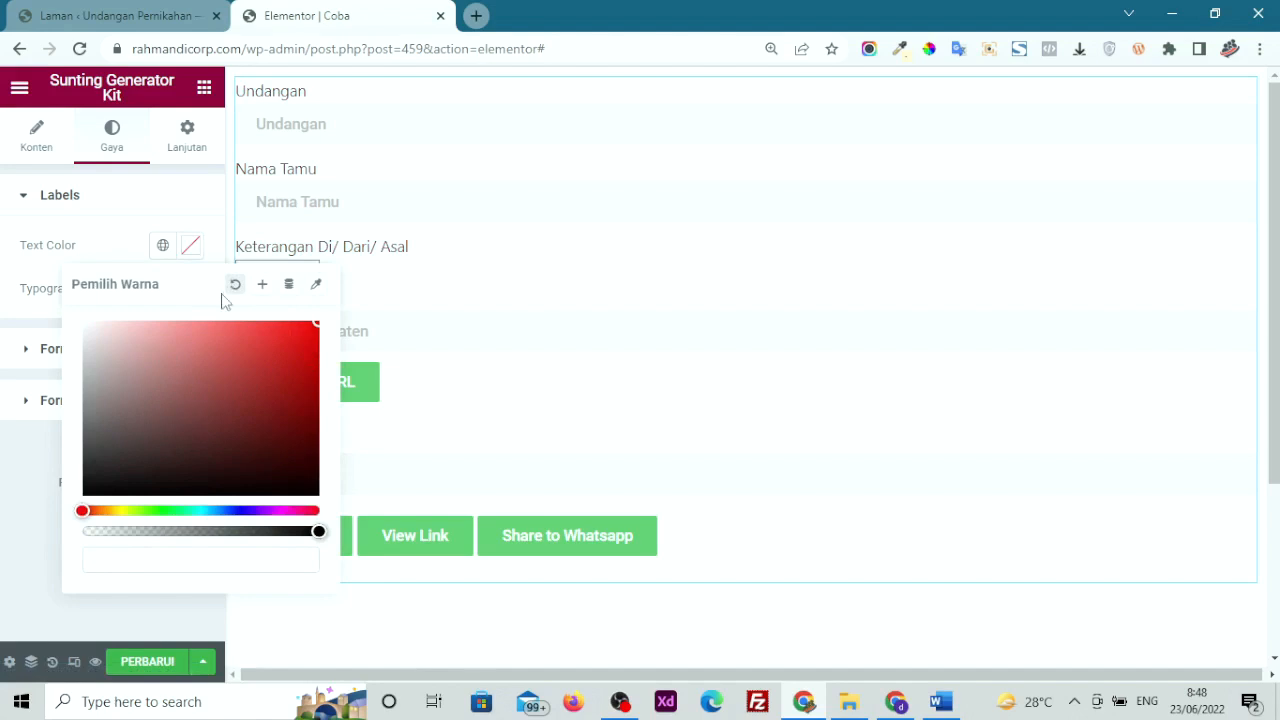
{"action": "left_click", "coordinate": [240, 349]}
{"action": "left_click", "coordinate": [283, 323]}
{"action": "left_click", "coordinate": [235, 284]}
{"action": "left_click", "coordinate": [12, 455]}
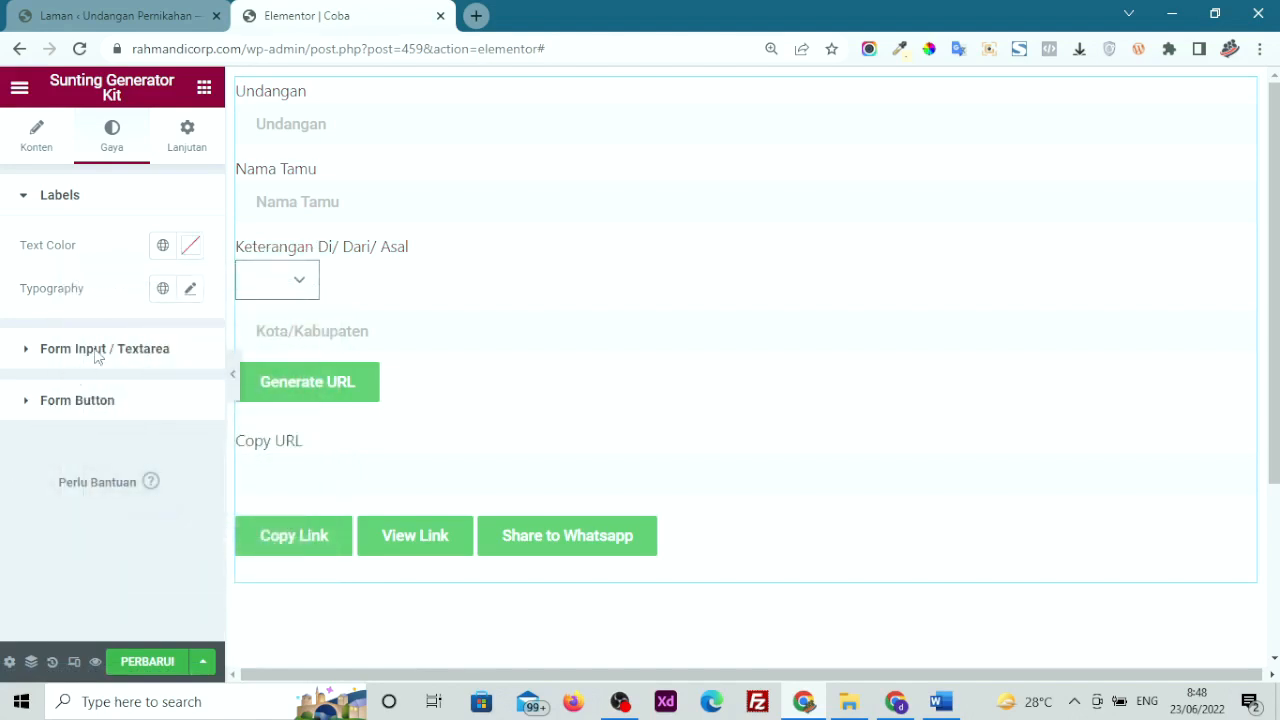
Try light-red input text and a pinkish-red input background, clear both, and save with PERBARUI
{"action": "left_click", "coordinate": [96, 352]}
{"action": "left_click", "coordinate": [190, 297]}
{"action": "mouse_move", "coordinate": [226, 394]}
{"action": "left_mouse_down"}
{"action": "mouse_move", "coordinate": [233, 371]}
{"action": "mouse_move", "coordinate": [181, 366]}
{"action": "left_mouse_up"}
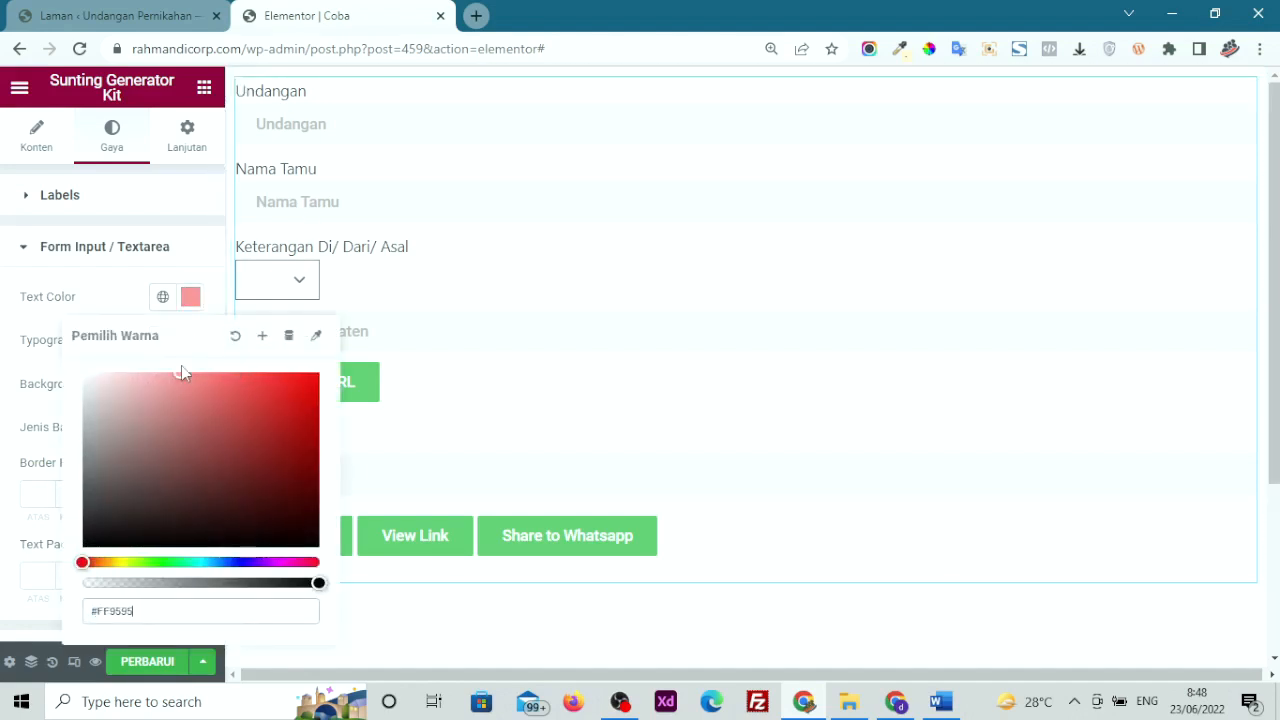
{"action": "left_click", "coordinate": [235, 336]}
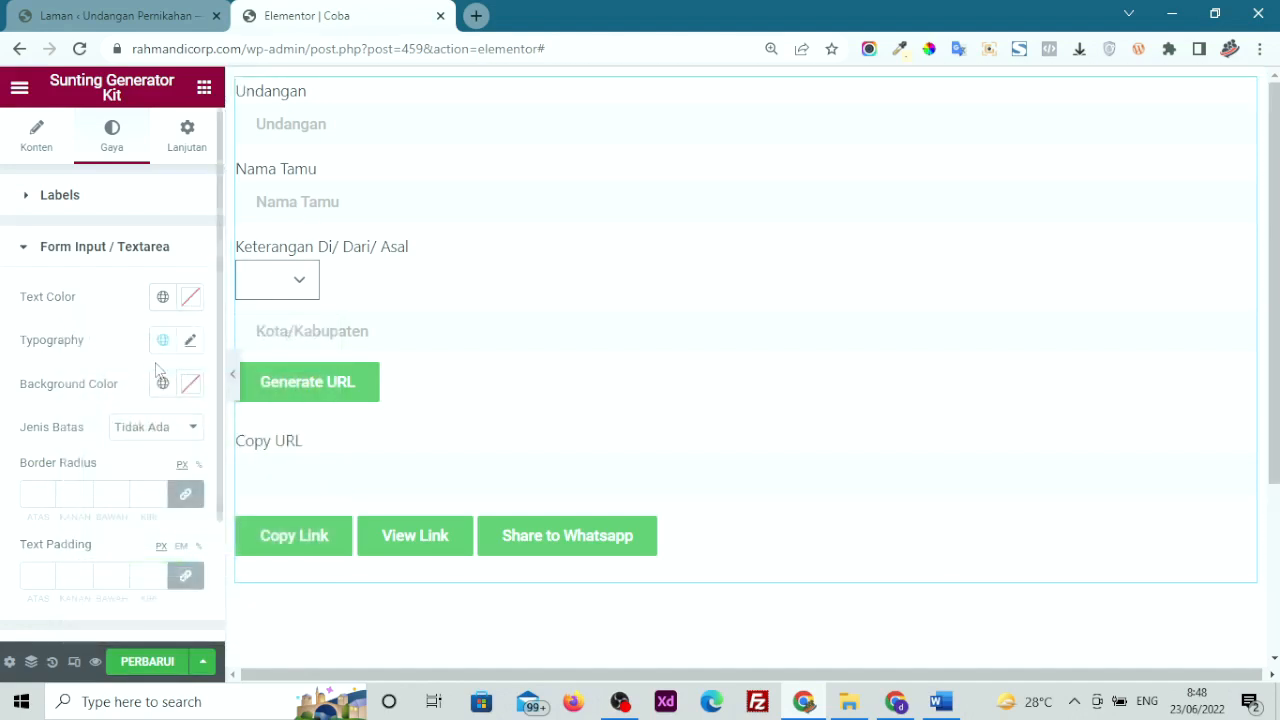
{"action": "left_click", "coordinate": [190, 383]}
{"action": "mouse_move", "coordinate": [357, 323]}
{"action": "left_mouse_down"}
{"action": "mouse_move", "coordinate": [466, 271]}
{"action": "mouse_move", "coordinate": [317, 296]}
{"action": "mouse_move", "coordinate": [369, 307]}
{"action": "left_mouse_up"}
{"action": "left_click", "coordinate": [392, 239]}
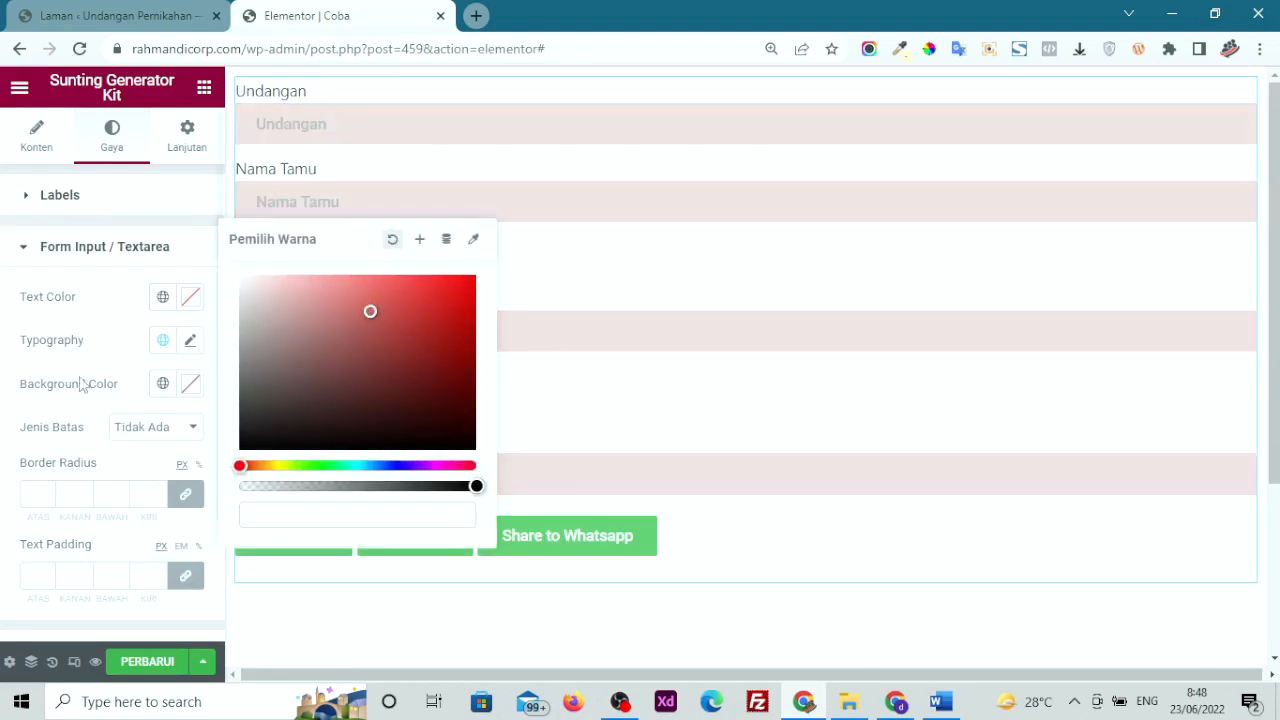
{"action": "scroll", "coordinate": [86, 423], "scroll_direction": "down", "scroll_amount": 2}
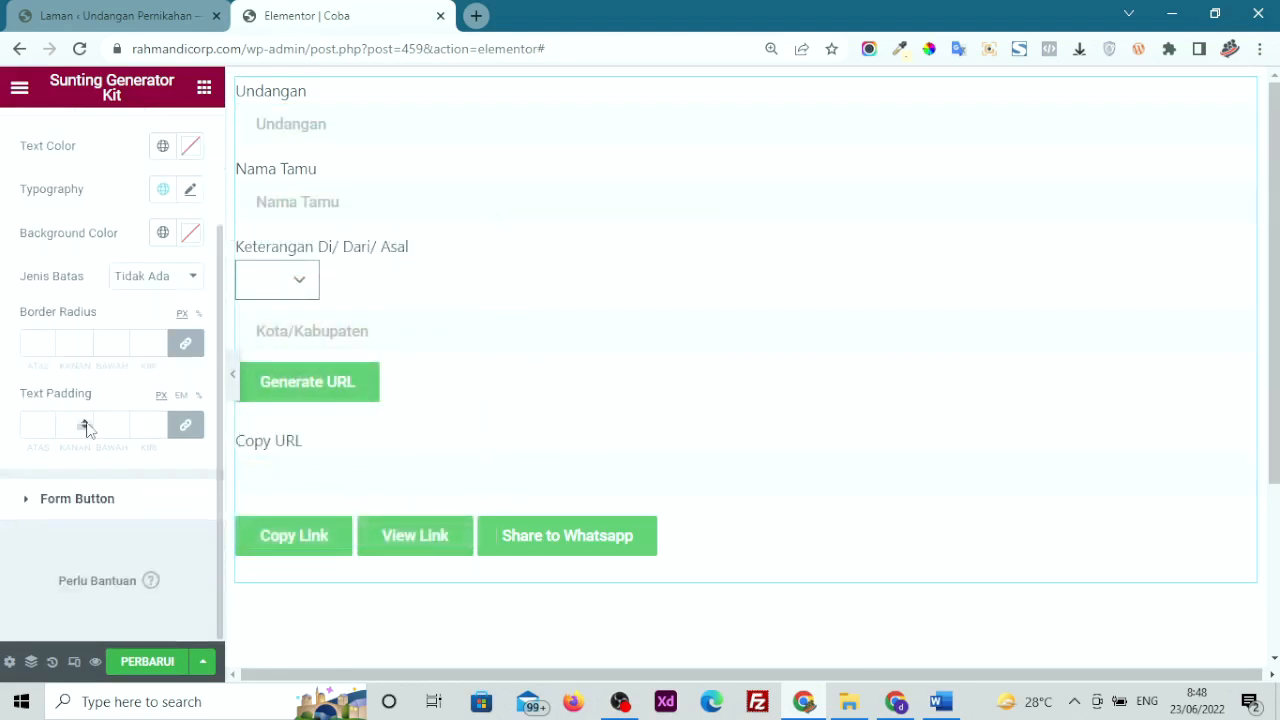
{"action": "left_click", "coordinate": [163, 666]}
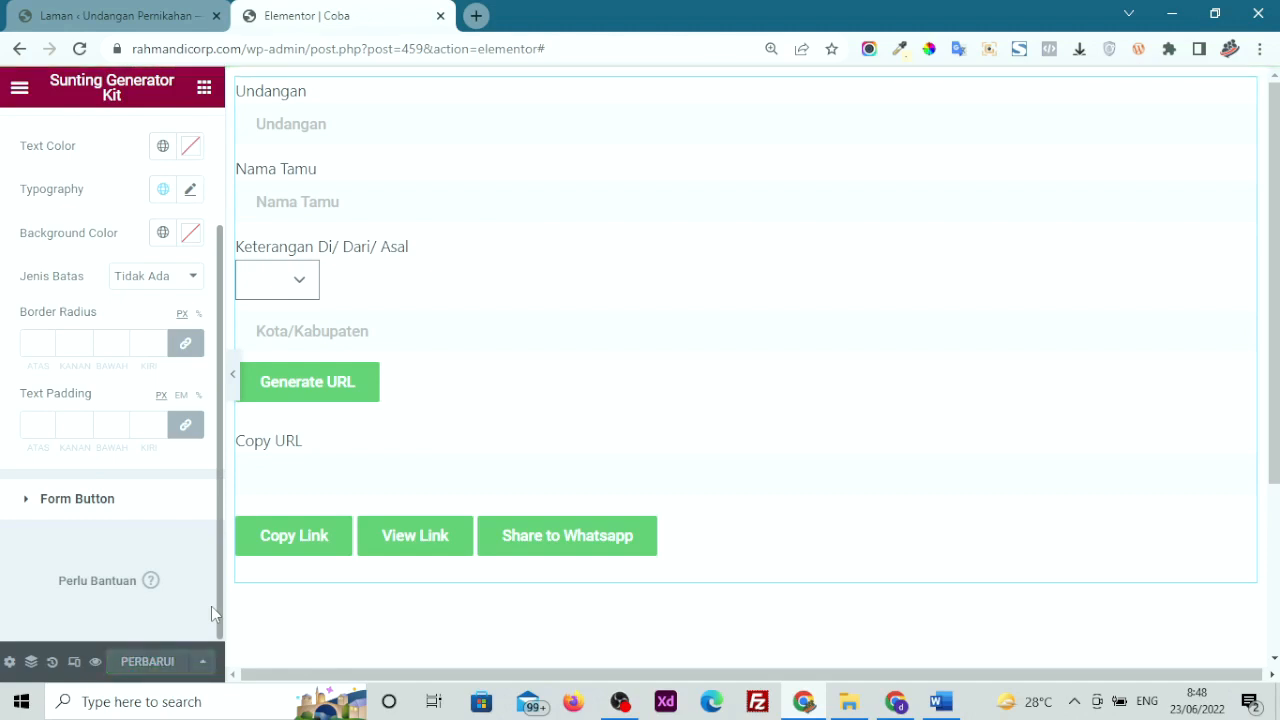
Preview the Coba page and test the Undangan field and Keterangan dropdown (Di:, Dari:, Asal:)
{"action": "left_click", "coordinate": [95, 664]}
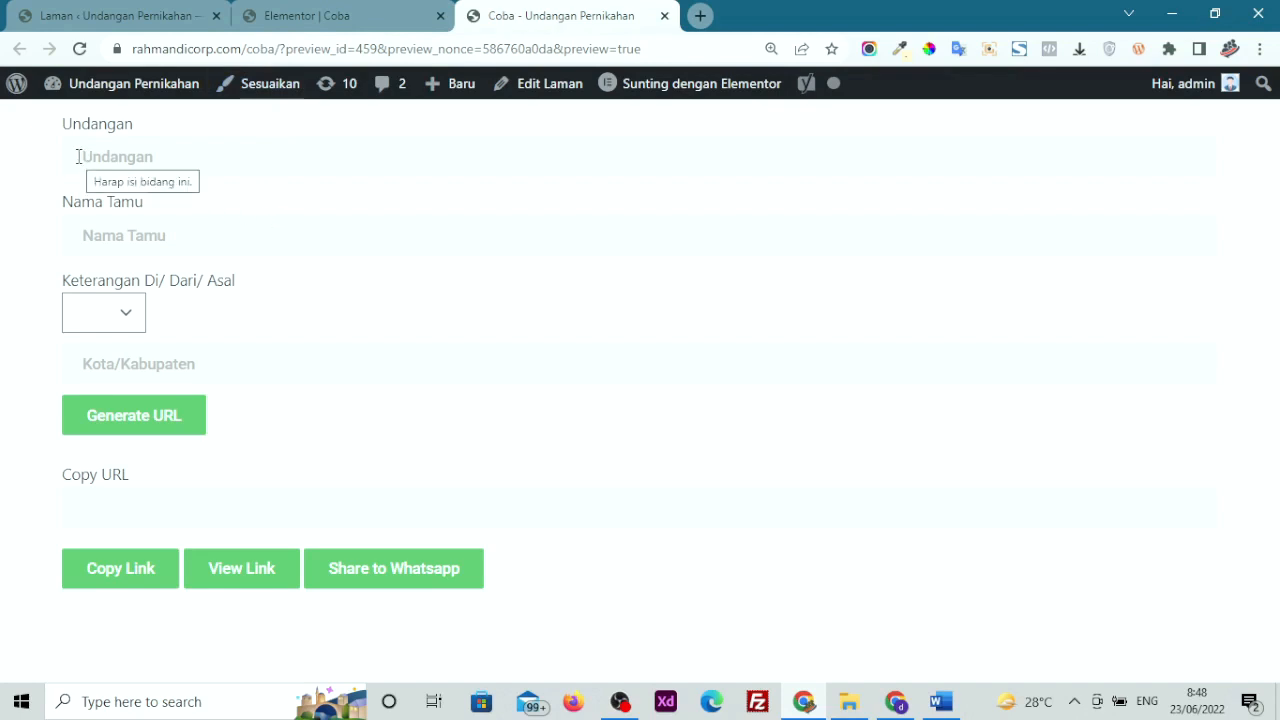
{"action": "left_click", "coordinate": [171, 151]}
{"action": "left_click", "coordinate": [3, 213]}
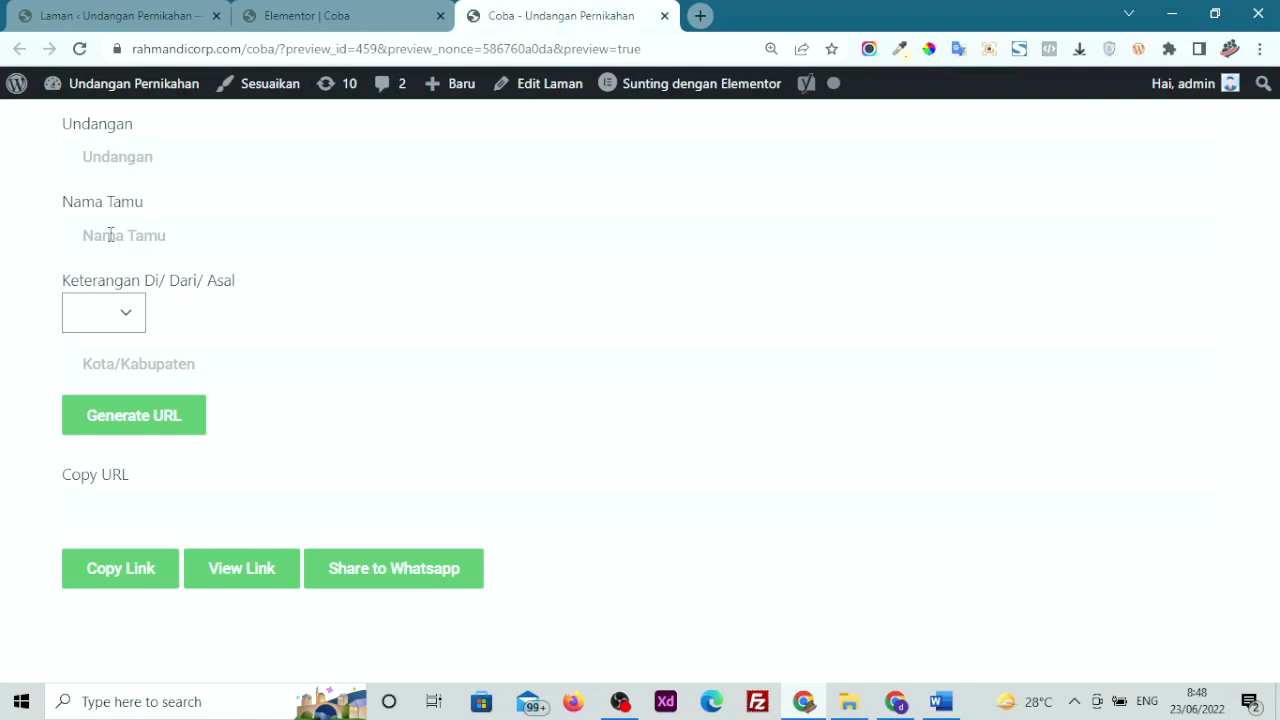
{"action": "left_click", "coordinate": [98, 328]}
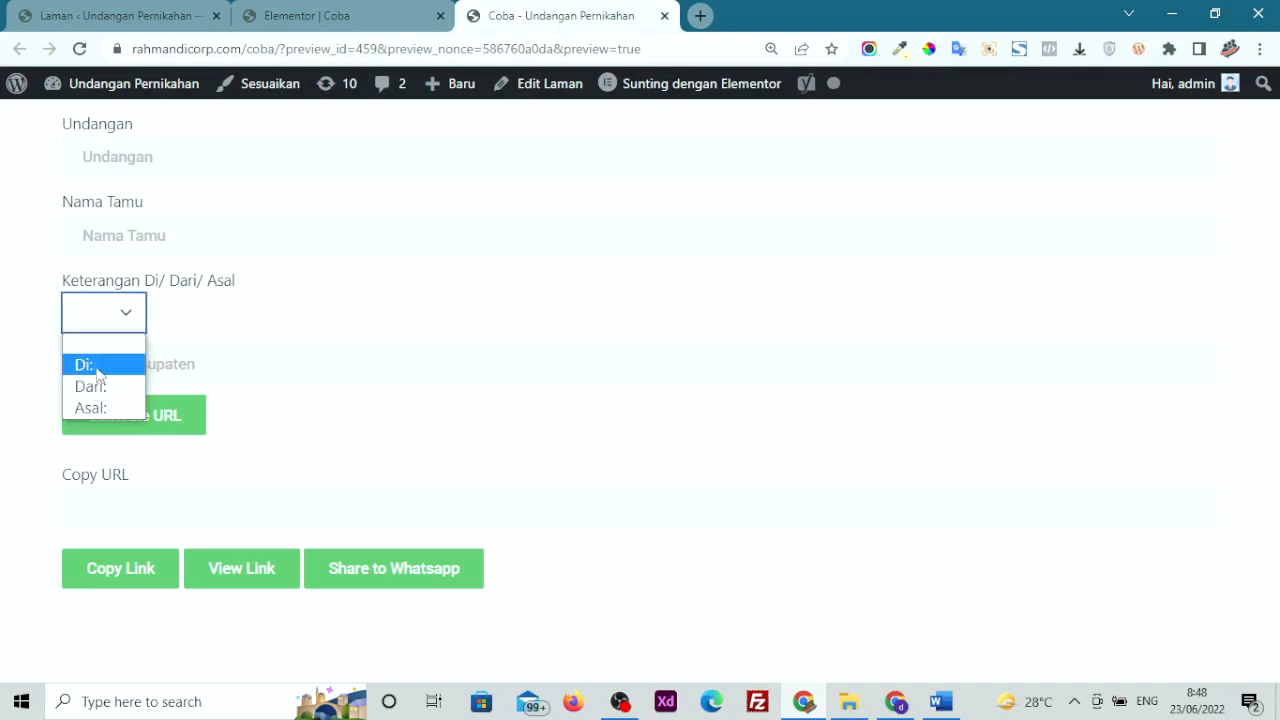
{"action": "left_click", "coordinate": [6, 431]}
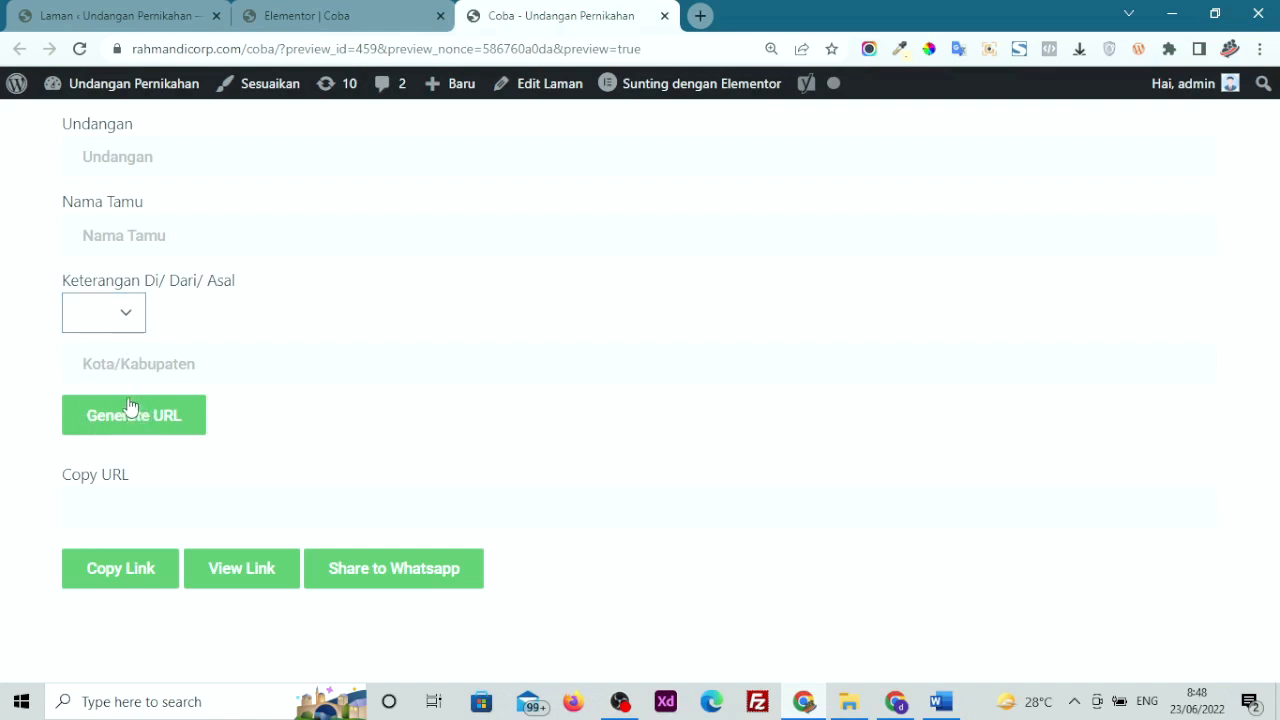
Open the Aris dan Dinda invitation from the Laman list in a new tab and mute its music
{"action": "left_click", "coordinate": [40, 16]}
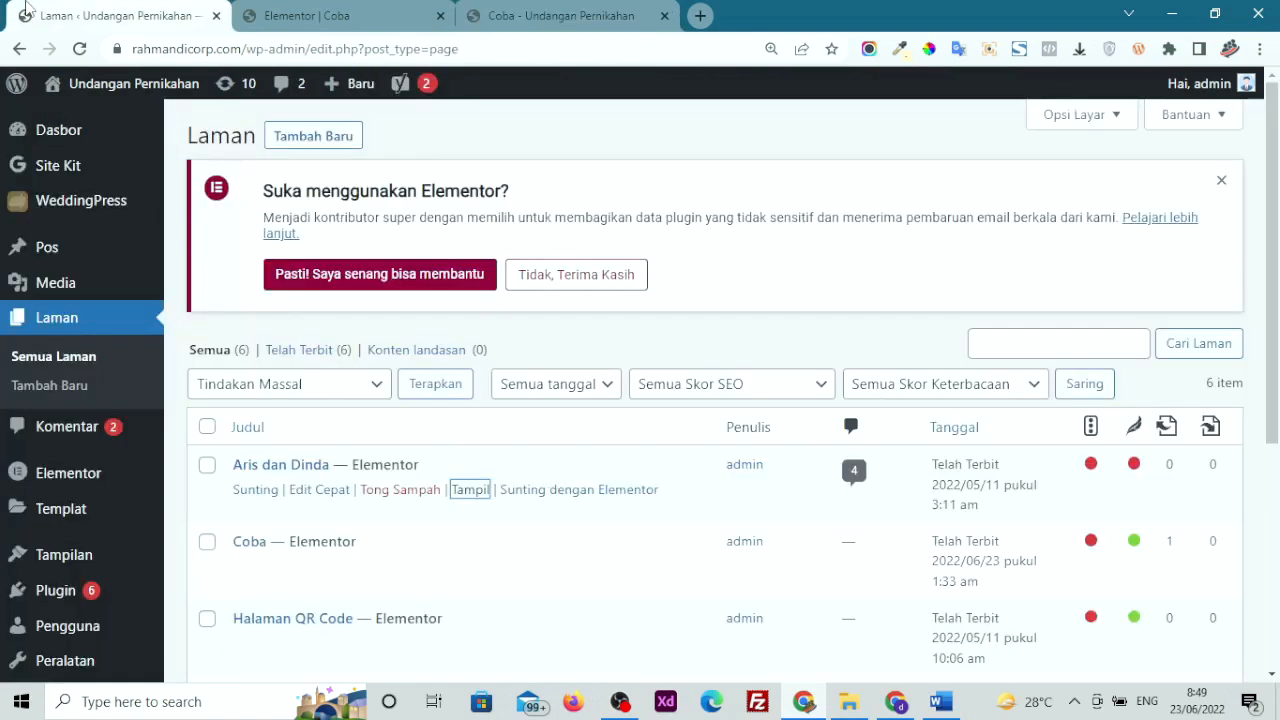
{"action": "scroll", "coordinate": [90, 190], "scroll_direction": "down", "scroll_amount": 3}
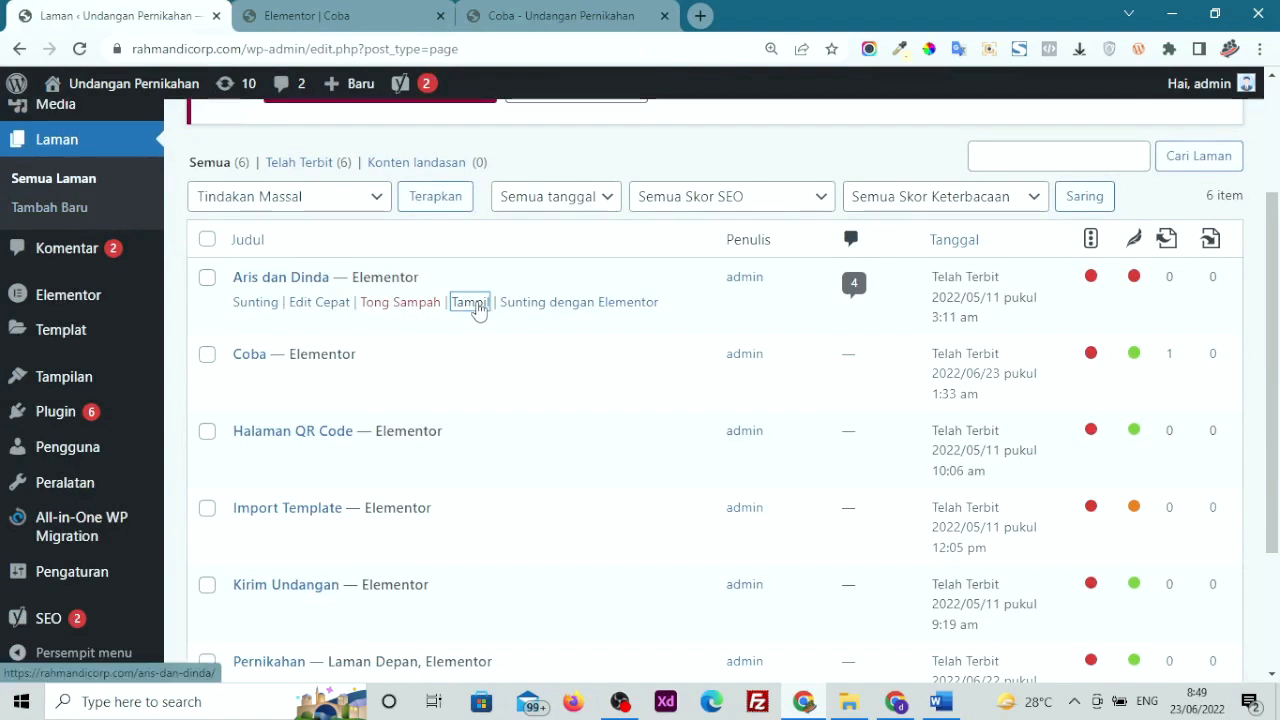
{"action": "right_click", "coordinate": [478, 309]}
{"action": "left_click", "coordinate": [525, 318]}
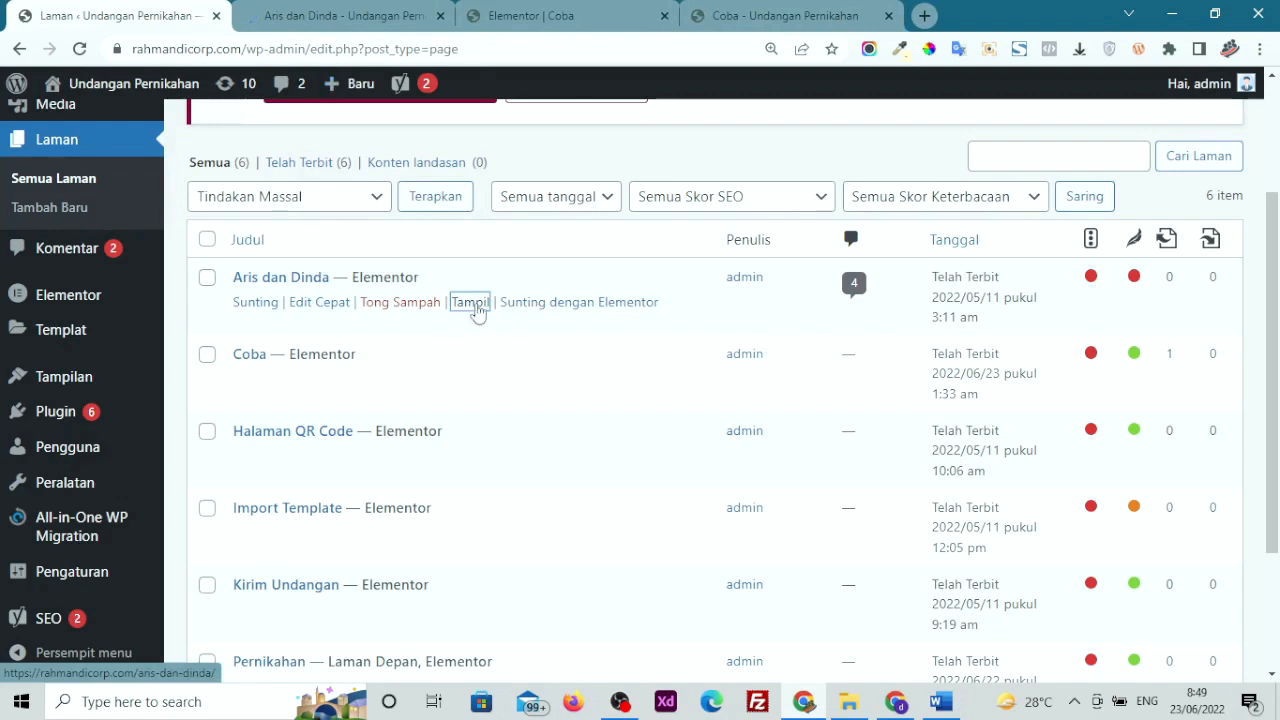
{"action": "left_click", "coordinate": [286, 8]}
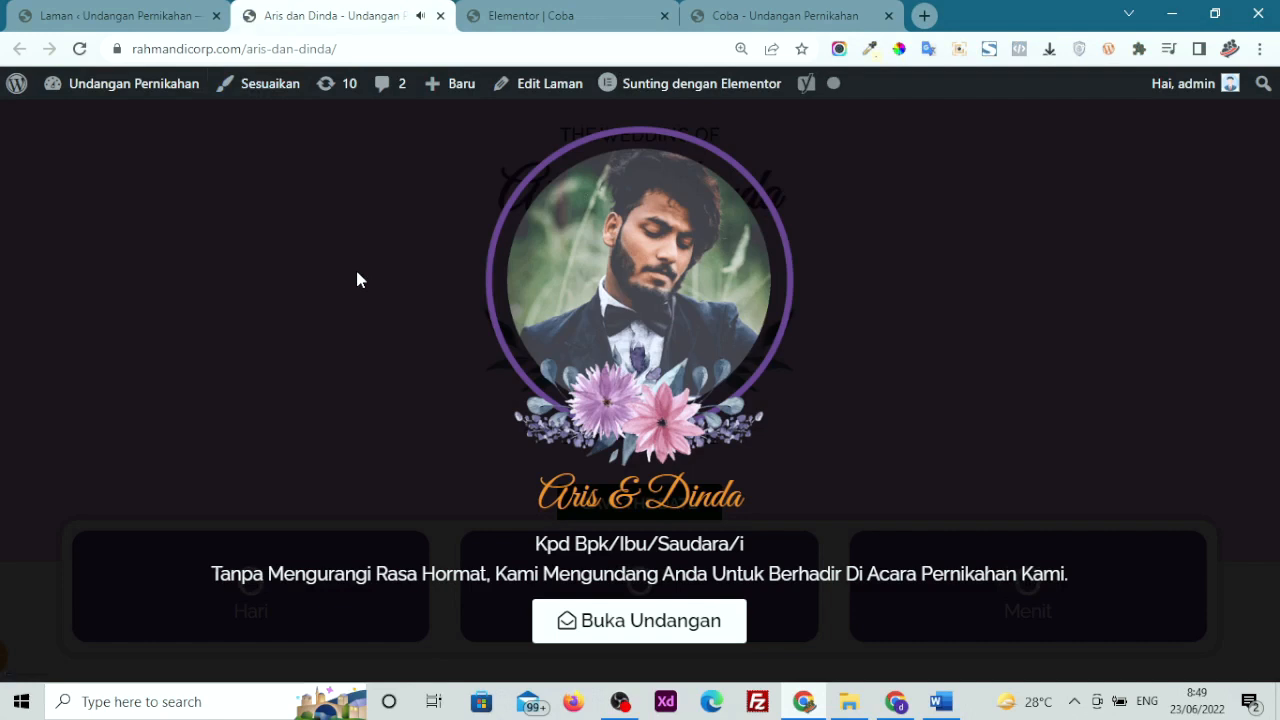
{"action": "key", "text": "XF86AudioMute"}
Copy the page slug aris-dan-dinda from the web address
{"action": "left_click_drag", "start_coordinate": [531, 492], "coordinate": [754, 511]}
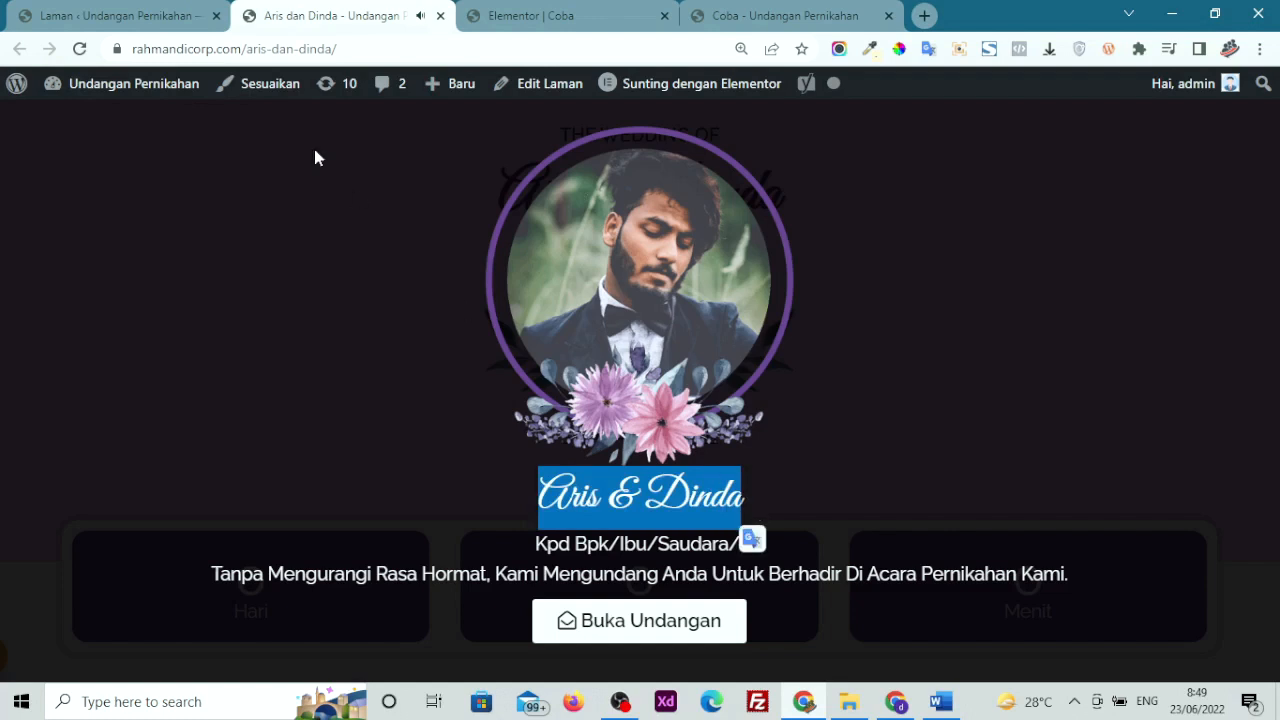
{"action": "left_click_drag", "start_coordinate": [333, 48], "coordinate": [247, 48]}
{"action": "right_click", "coordinate": [336, 57]}
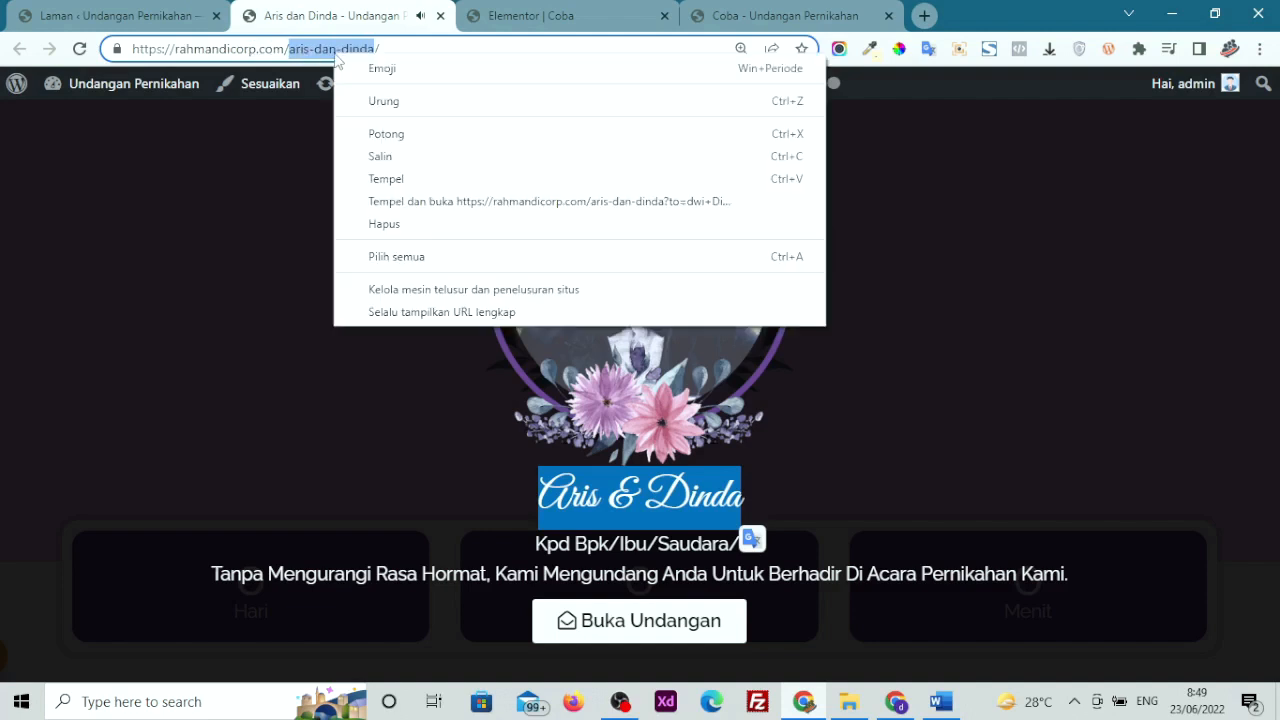
{"action": "left_click", "coordinate": [380, 157]}
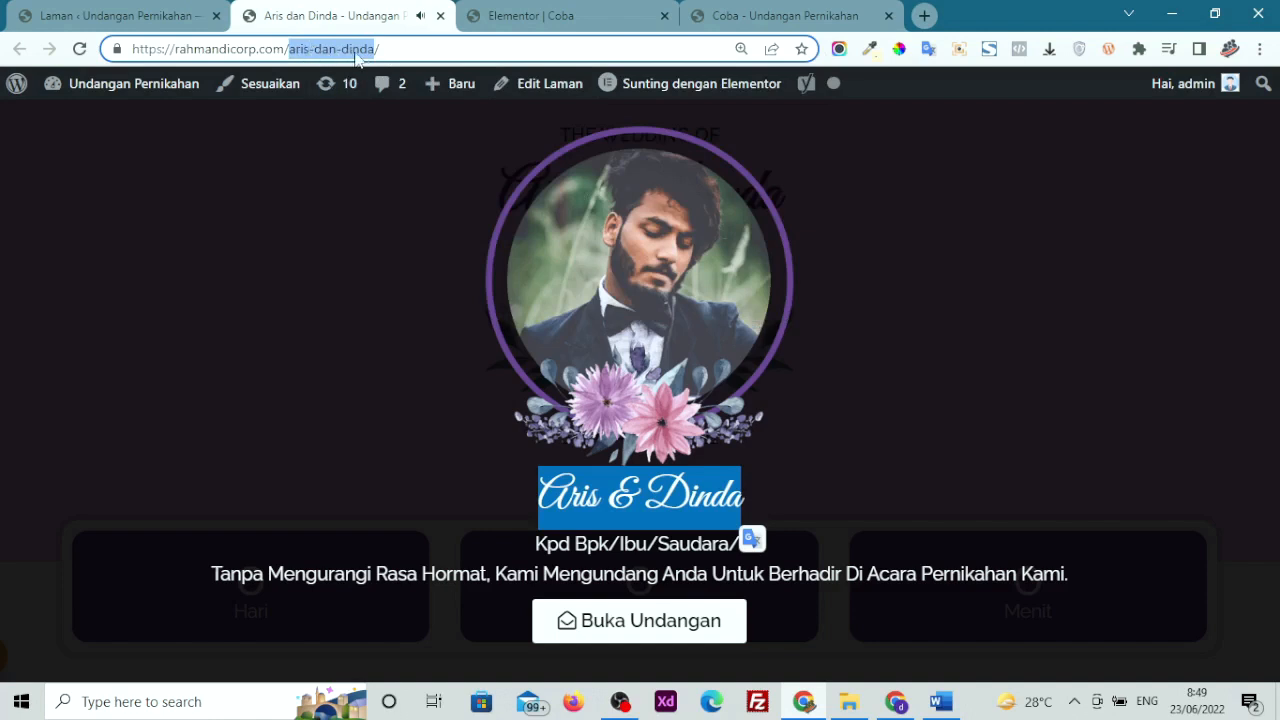
Paste the aris-dan-dinda slug into Undangan and enter the guest's name in Nama Tamu
{"action": "left_click", "coordinate": [746, 14]}
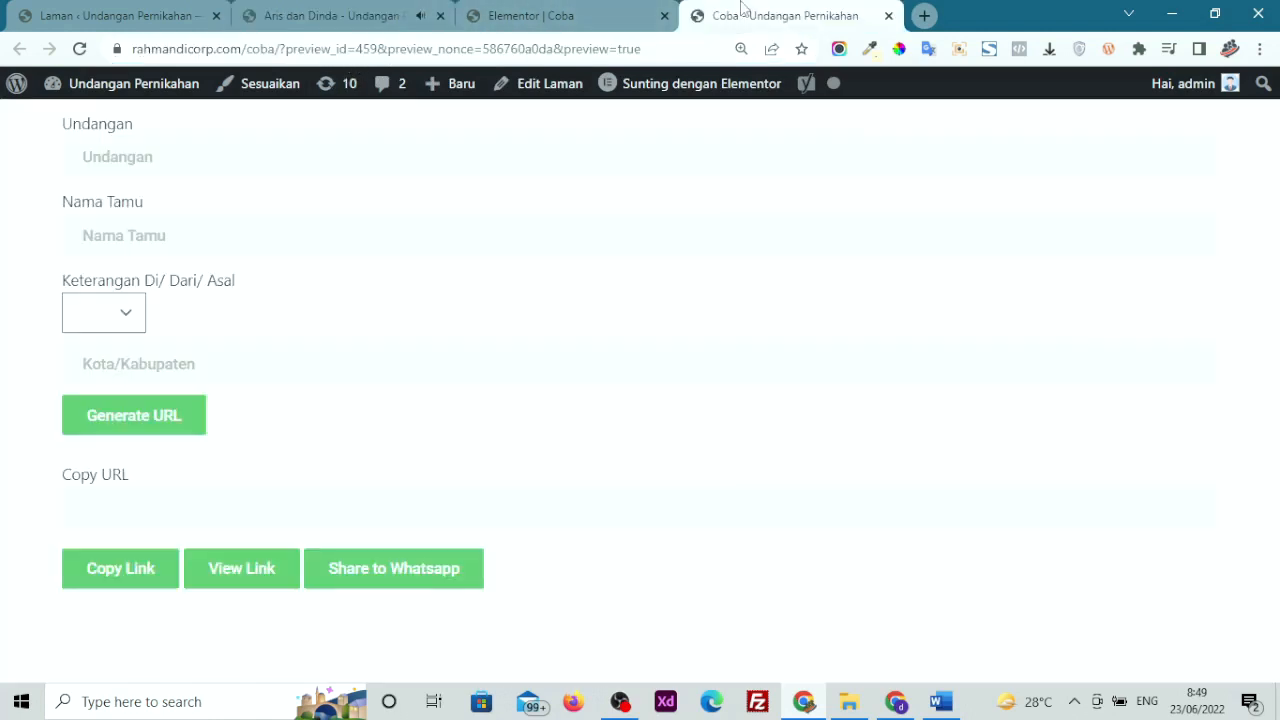
{"action": "left_click", "coordinate": [203, 156]}
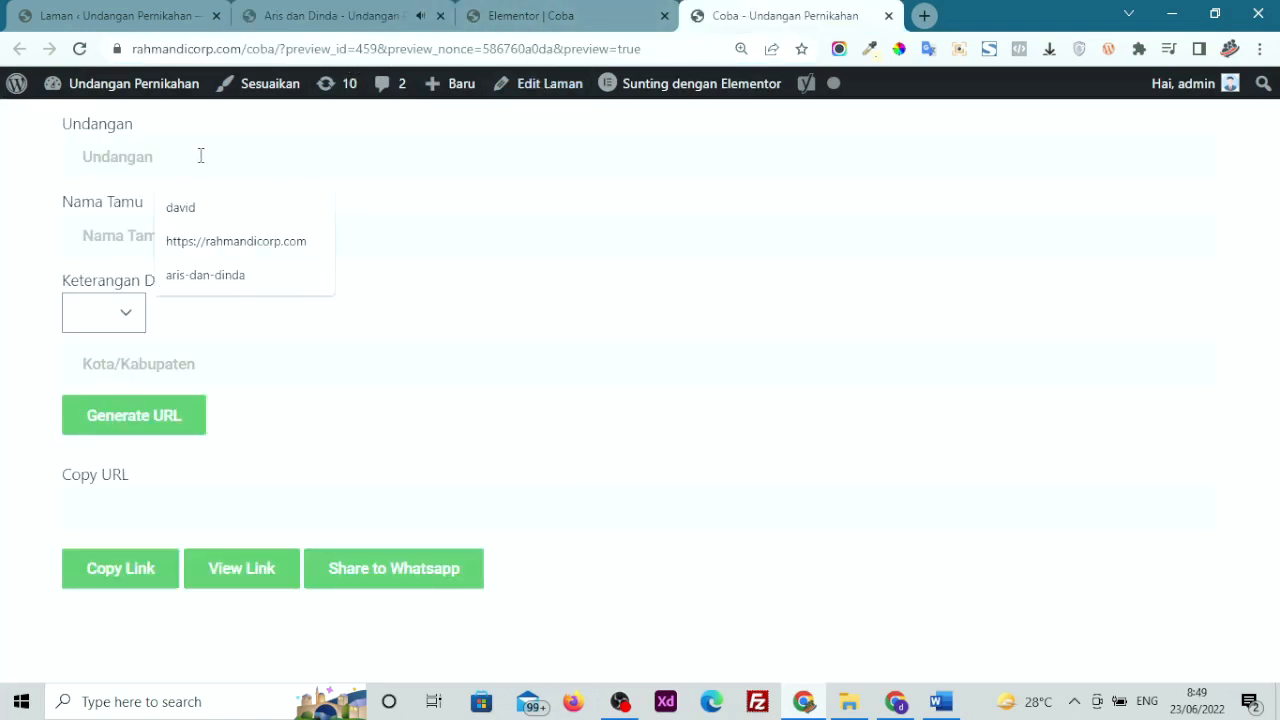
{"action": "right_click", "coordinate": [204, 157]}
{"action": "left_click", "coordinate": [298, 299]}
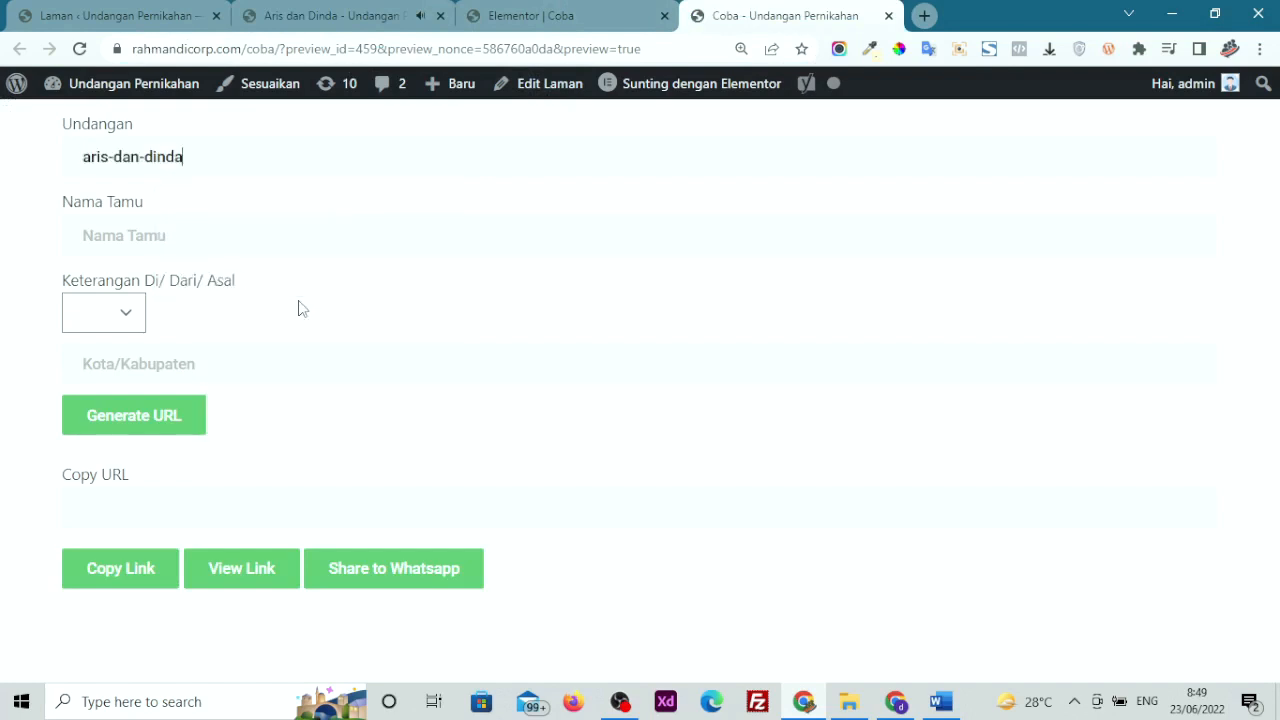
{"action": "left_click", "coordinate": [165, 235]}
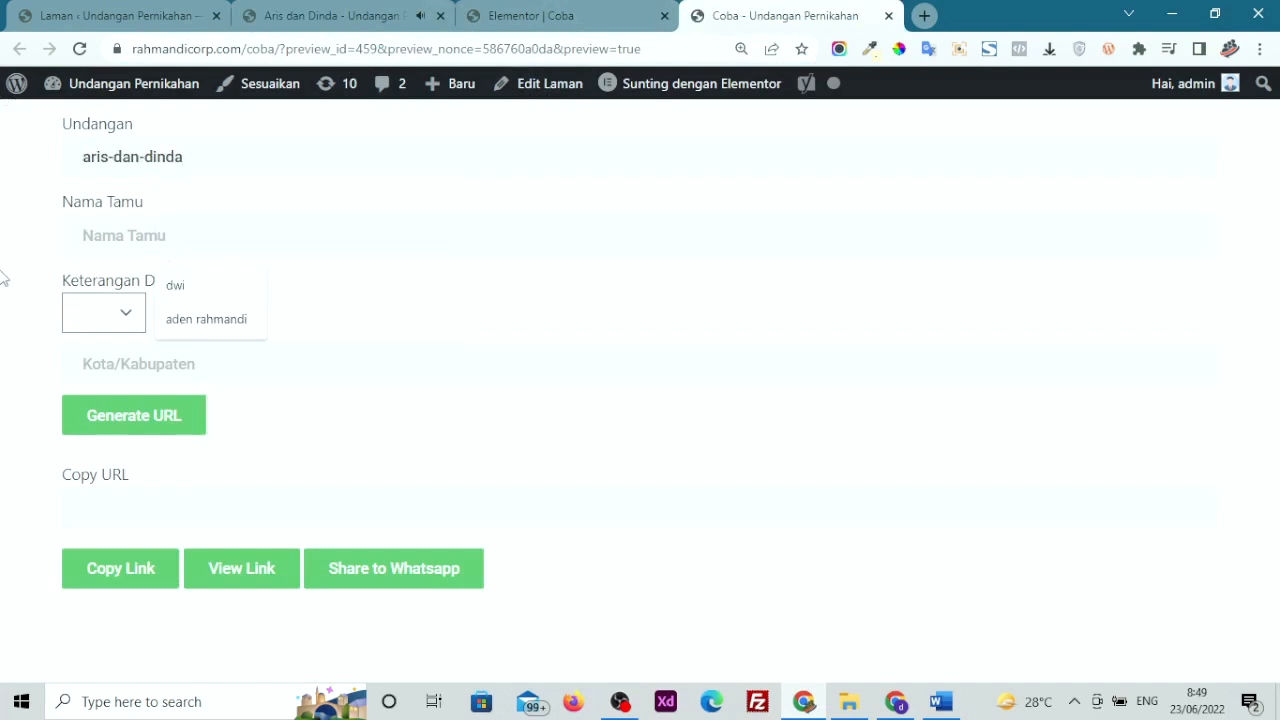
{"action": "left_click", "coordinate": [2, 274]}
{"action": "left_click", "coordinate": [176, 236]}
{"action": "type", "text": "Bapak Budi"}
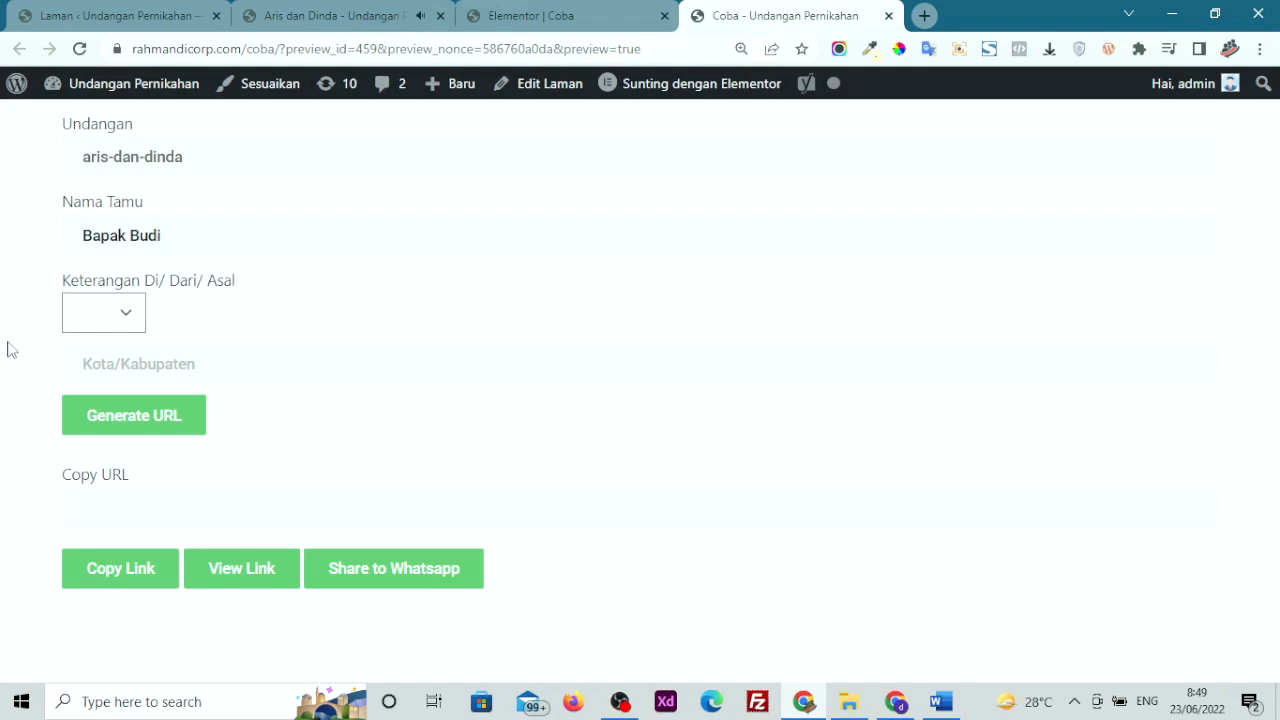
Set Keterangan to Di: with Sulawesi, generate the URL and copy the invitation link
{"action": "left_click", "coordinate": [115, 313]}
{"action": "left_click", "coordinate": [88, 365]}
{"action": "left_click", "coordinate": [118, 313]}
{"action": "left_click", "coordinate": [90, 366]}
{"action": "left_click", "coordinate": [110, 365]}
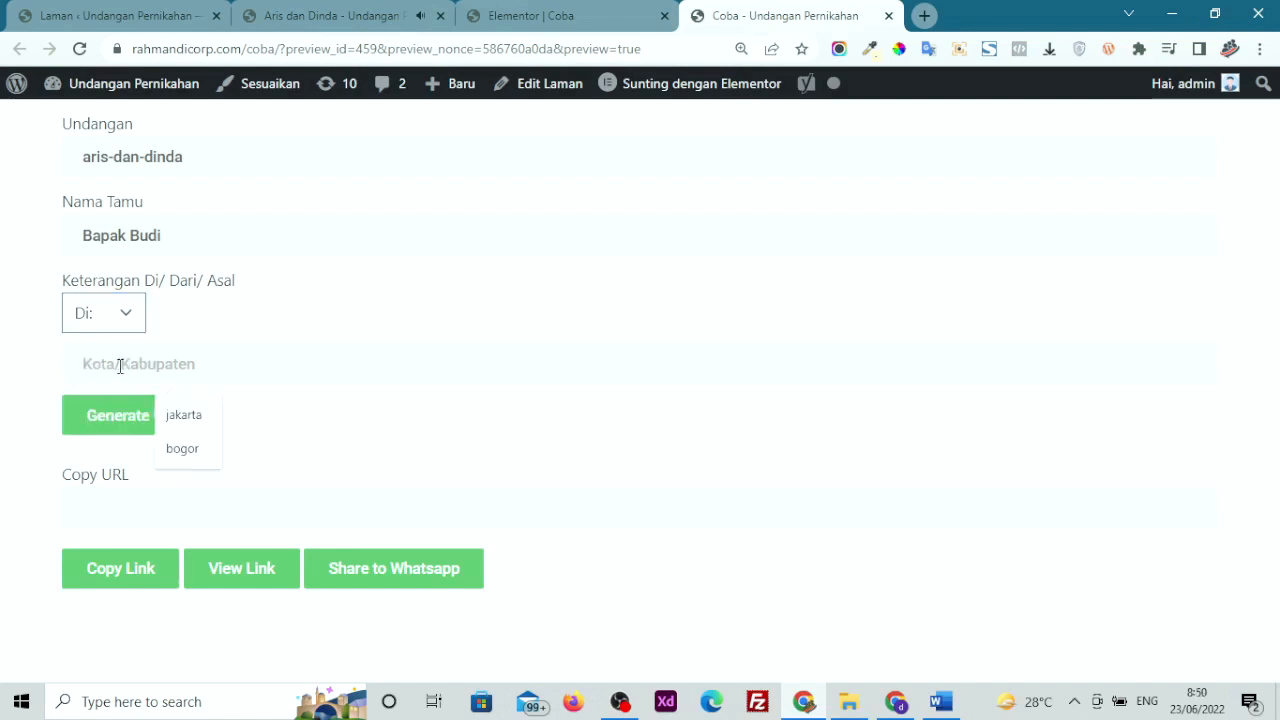
{"action": "type", "text": "Sulawesi"}
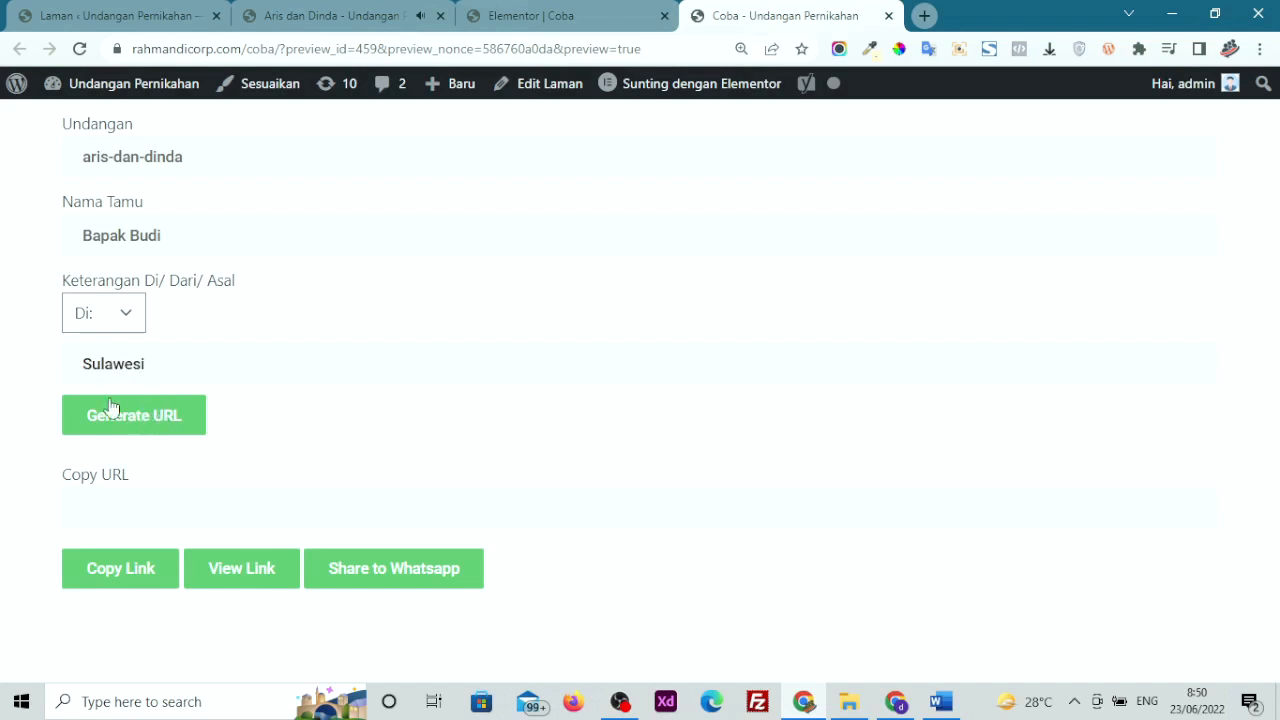
{"action": "left_click", "coordinate": [163, 428]}
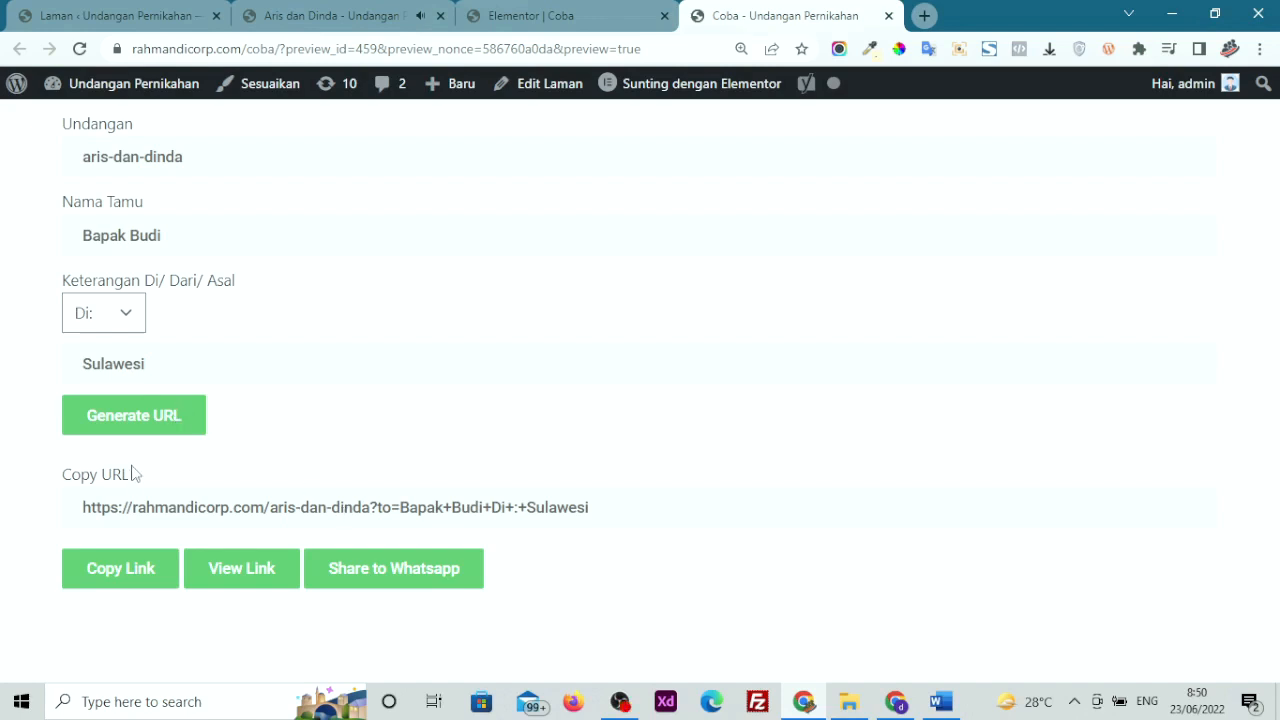
{"action": "left_click", "coordinate": [139, 571]}
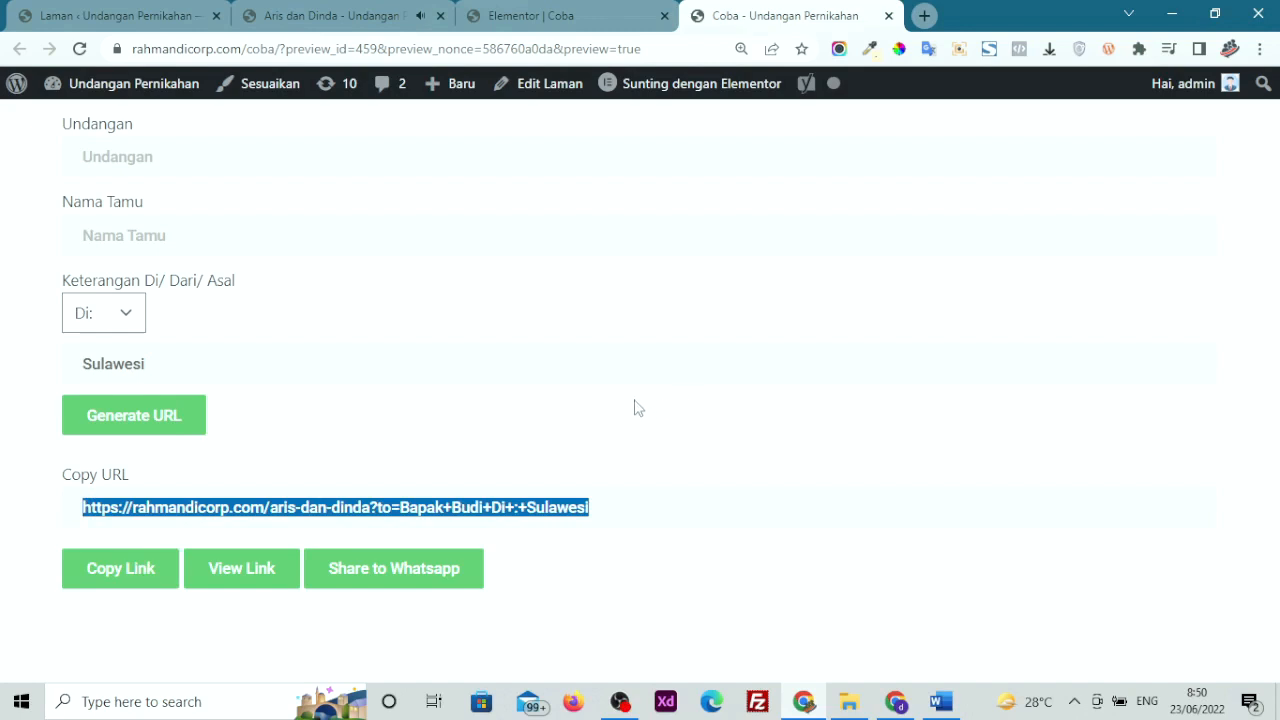
Open a new incognito window and load the pasted invitation link
{"action": "left_click", "coordinate": [1259, 50]}
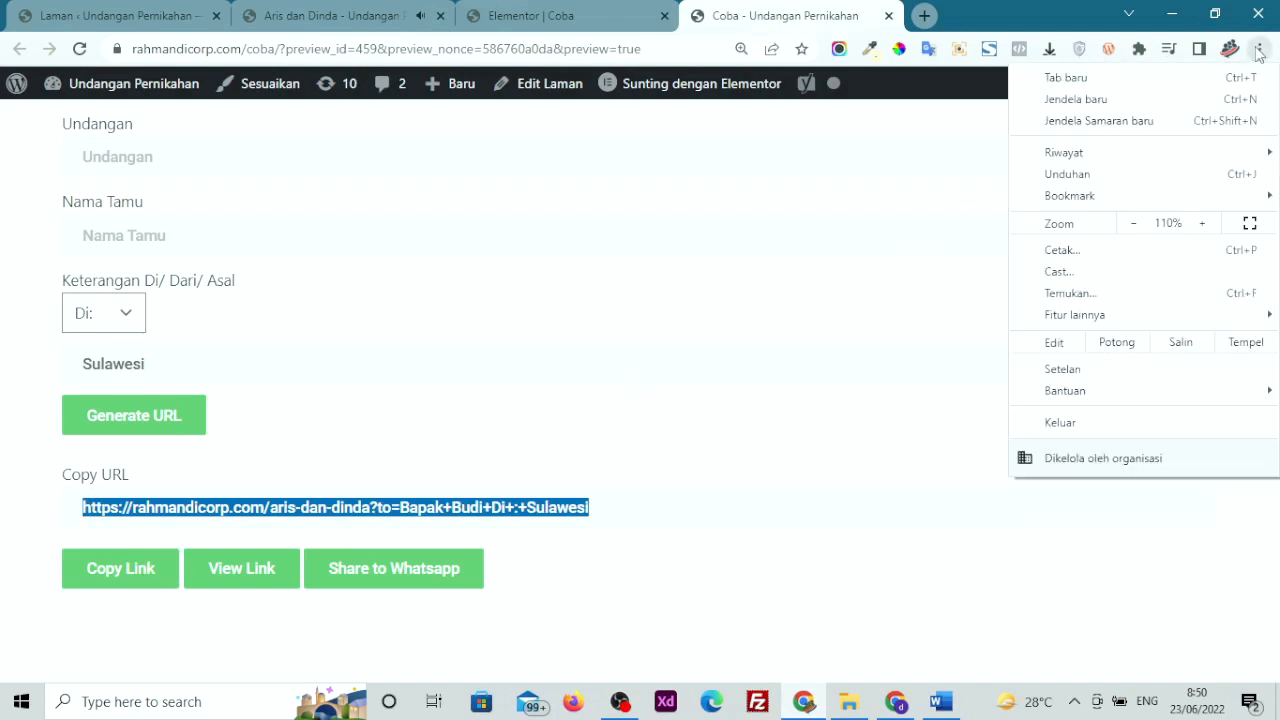
{"action": "left_click", "coordinate": [1116, 122]}
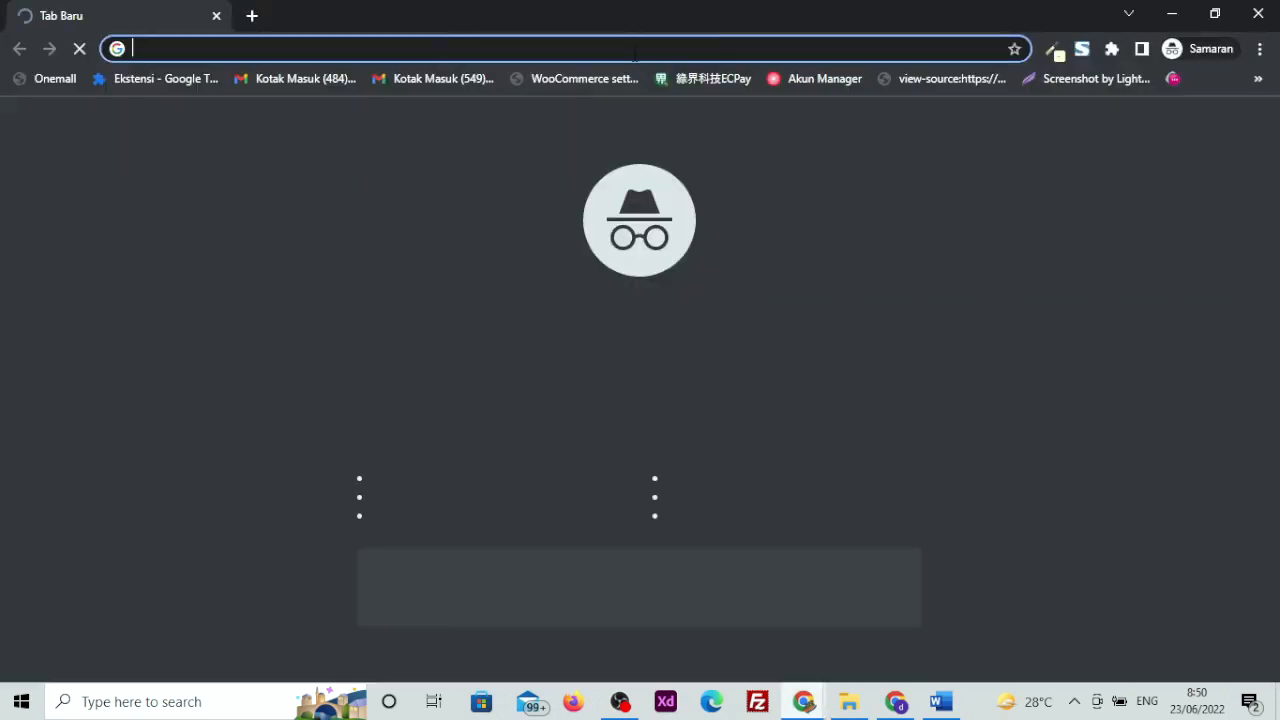
{"action": "right_click", "coordinate": [636, 50]}
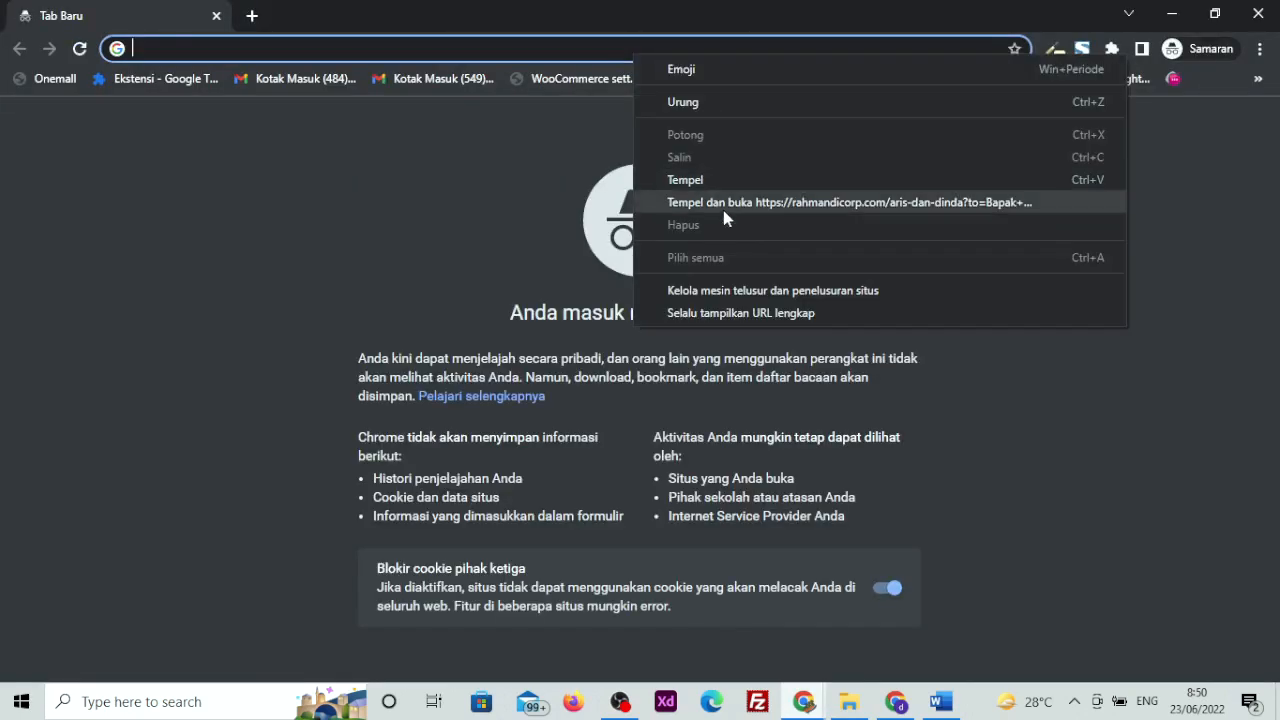
{"action": "left_click", "coordinate": [724, 204]}
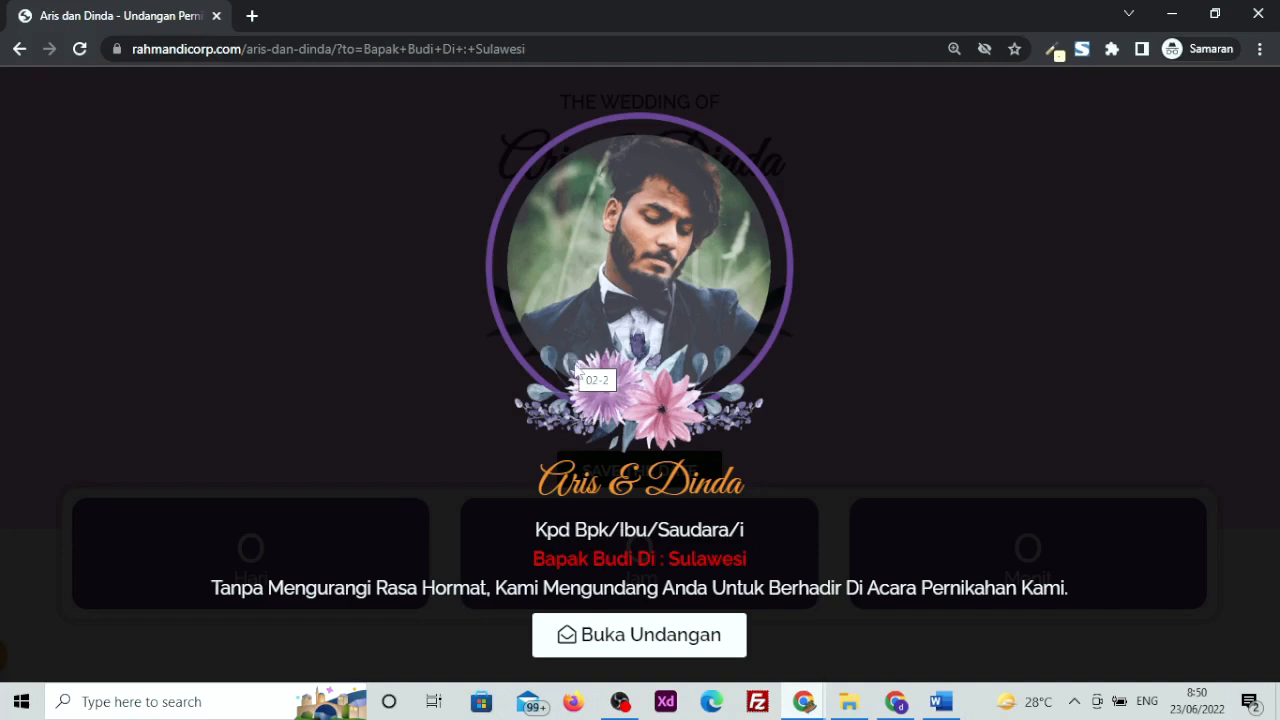
Select the guest greeting line to confirm it shows, then return to the generator window
{"action": "left_click_drag", "start_coordinate": [525, 558], "coordinate": [733, 560]}
{"action": "left_click_drag", "start_coordinate": [735, 560], "coordinate": [782, 574]}
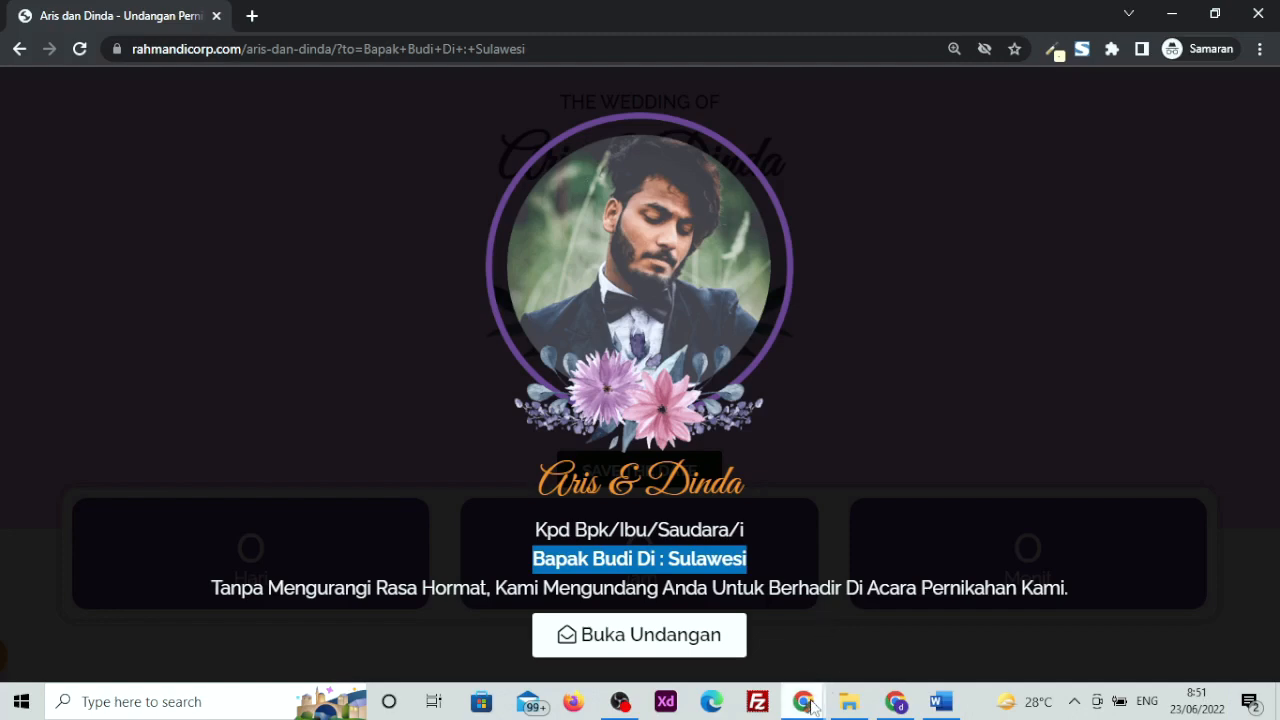
{"action": "mouse_move", "coordinate": [810, 700]}
{"action": "left_click", "coordinate": [757, 657]}
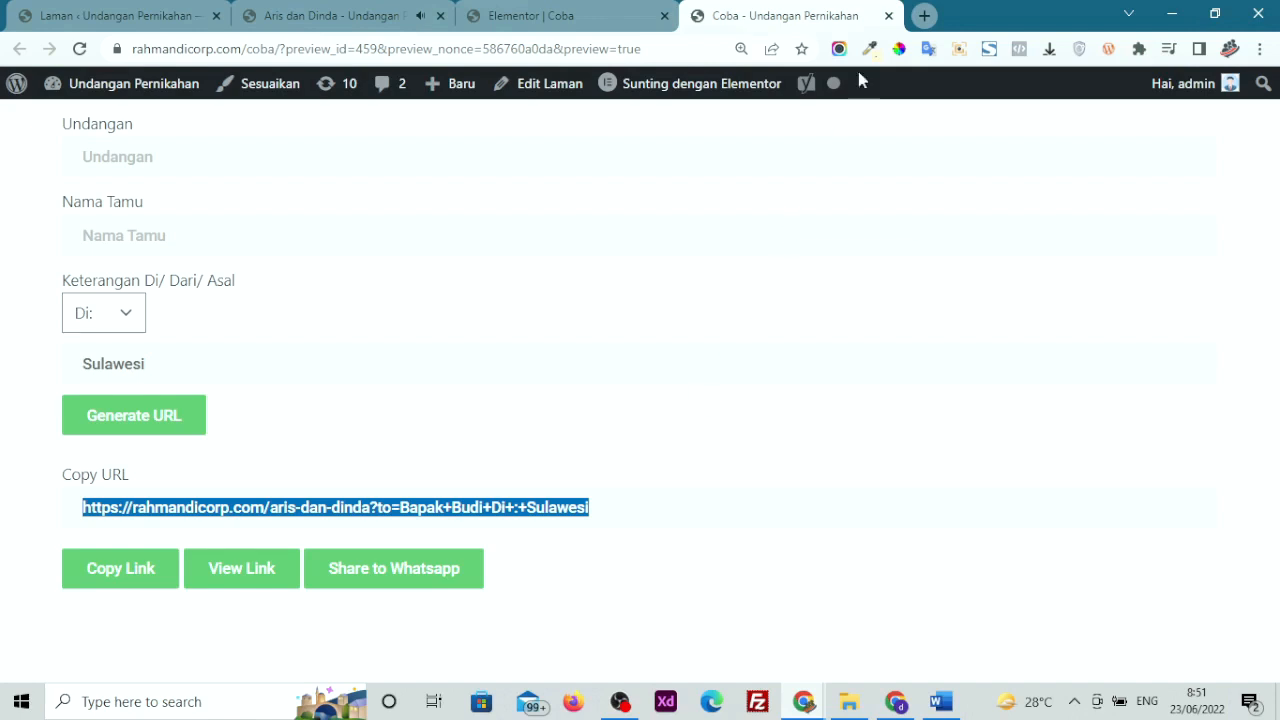
Close the generator preview and invitation tabs, then select the Generator Kit widget in Elementor
{"action": "left_click", "coordinate": [887, 17]}
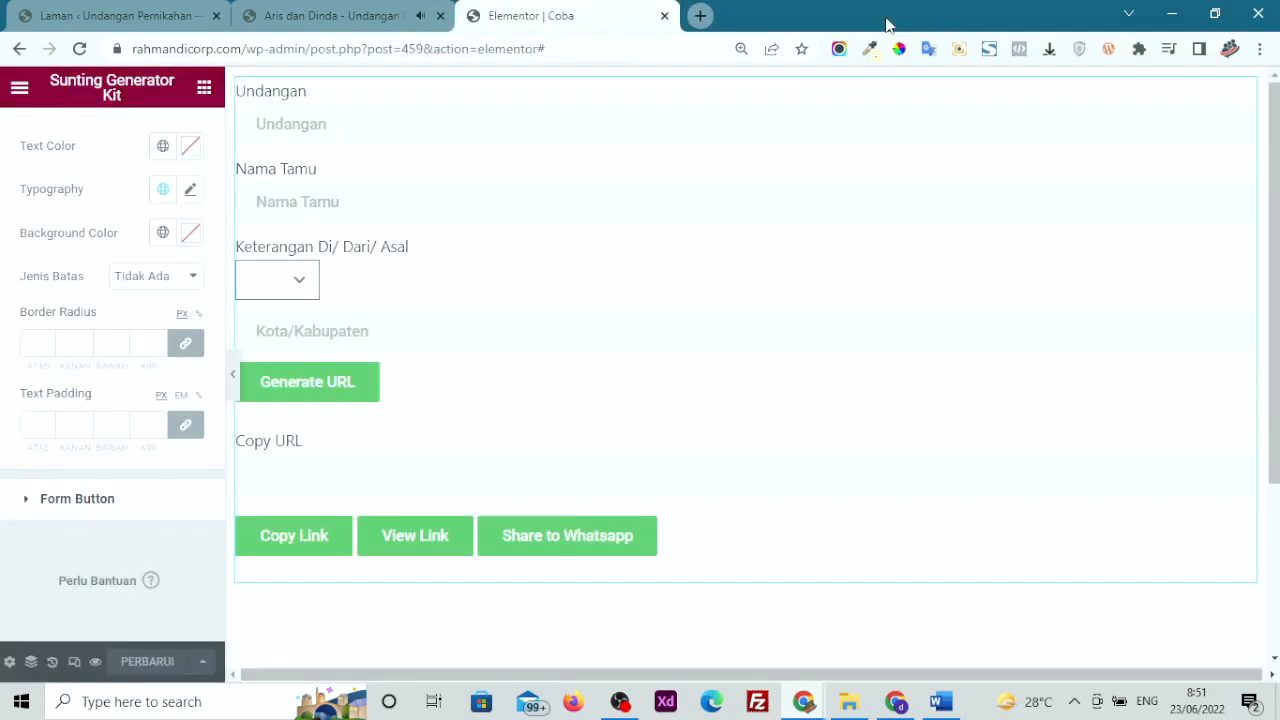
{"action": "left_click", "coordinate": [450, 18]}
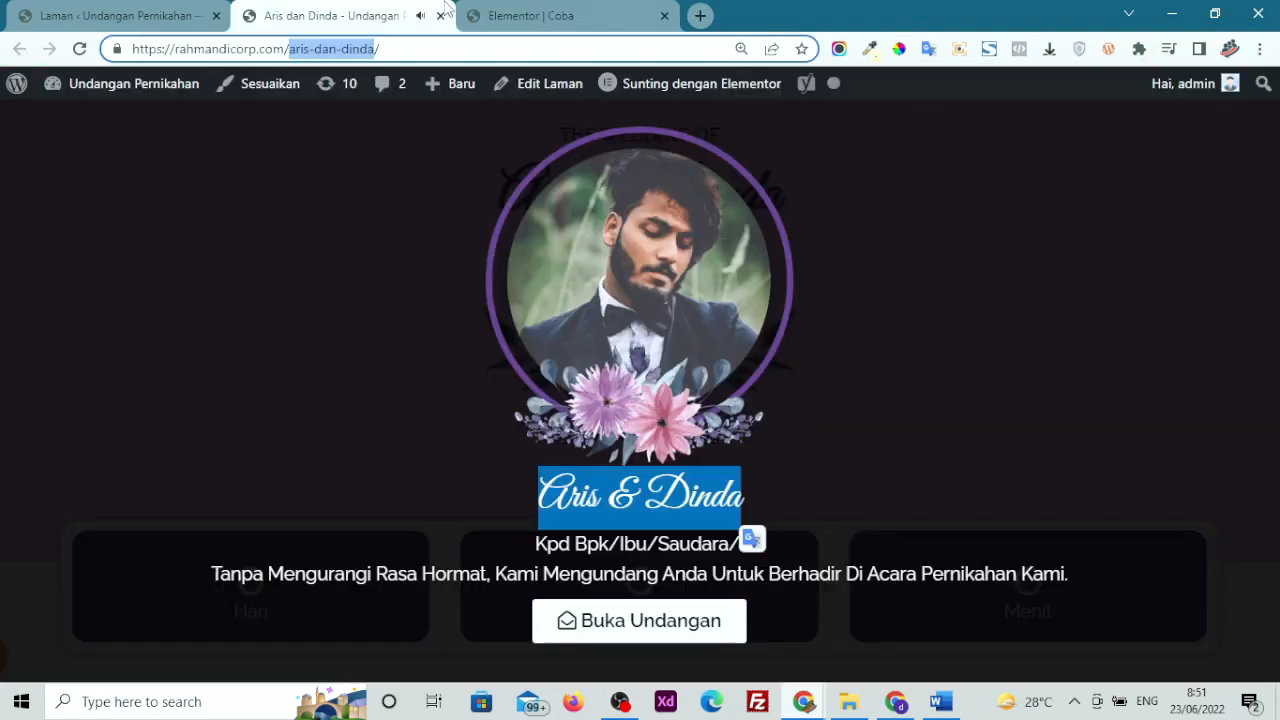
{"action": "left_click", "coordinate": [440, 16]}
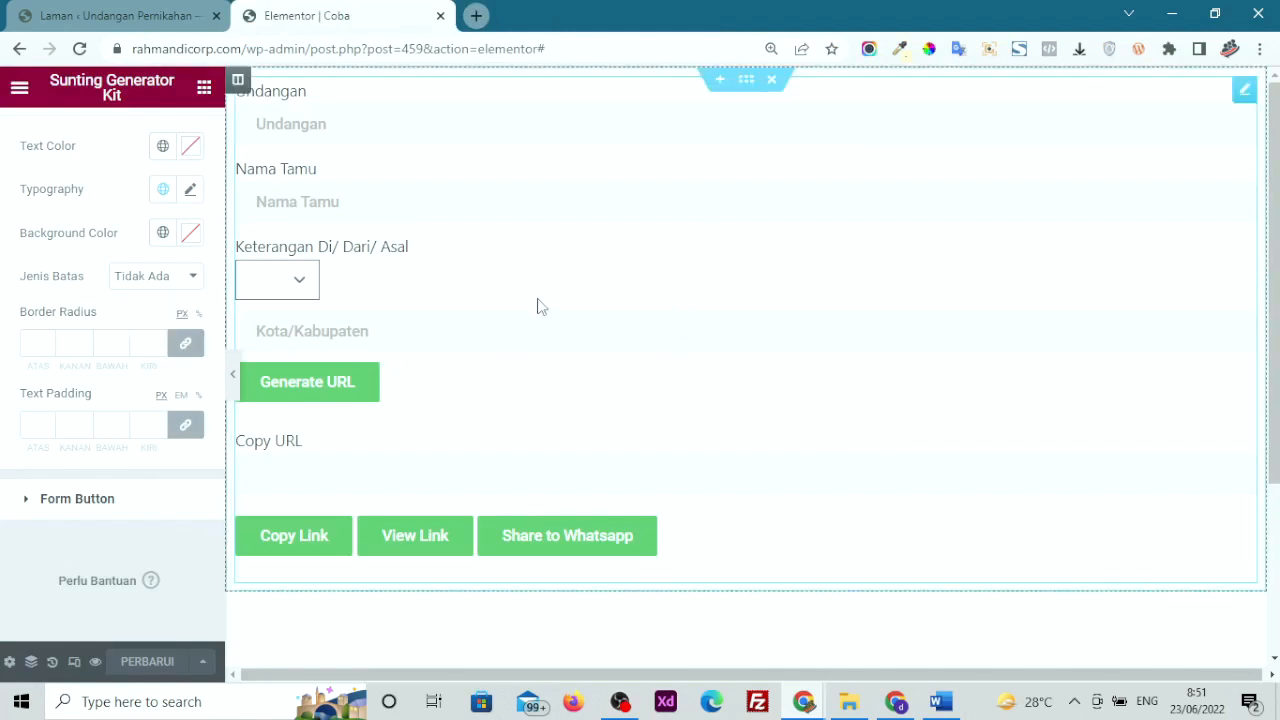
{"action": "scroll", "coordinate": [113, 317], "scroll_direction": "up", "scroll_amount": 3}
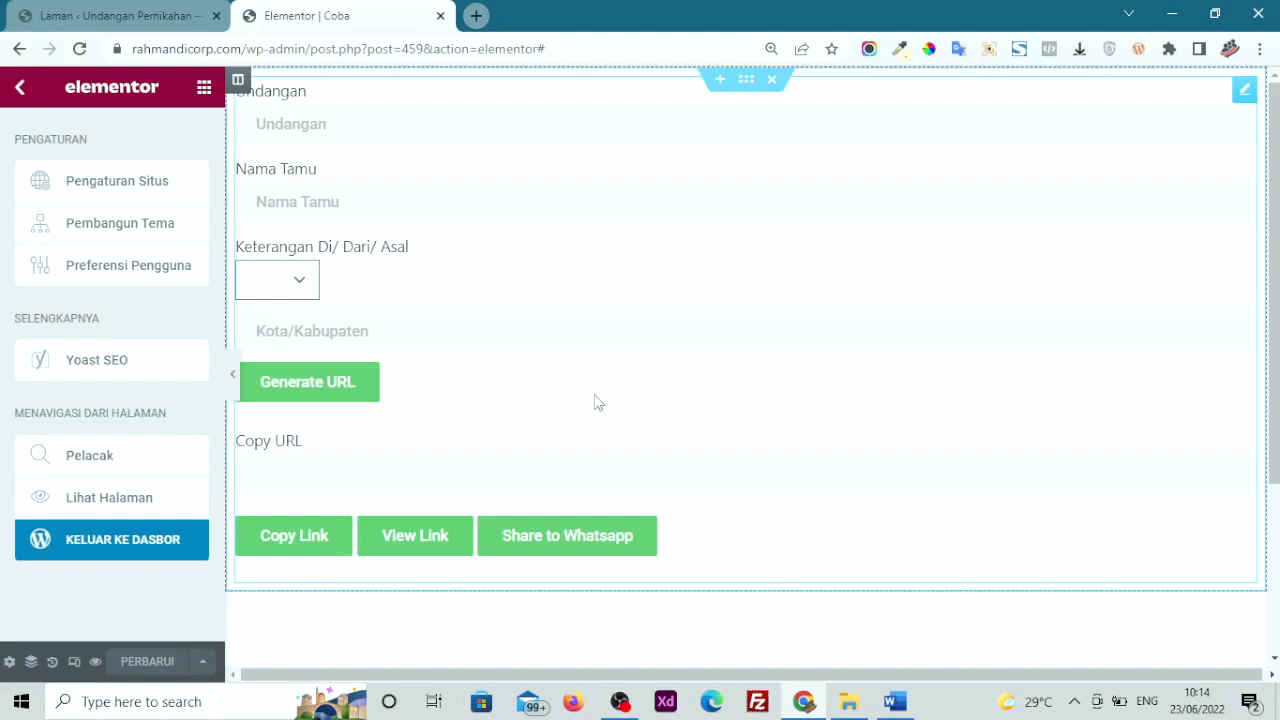
{"action": "left_click", "coordinate": [594, 402]}
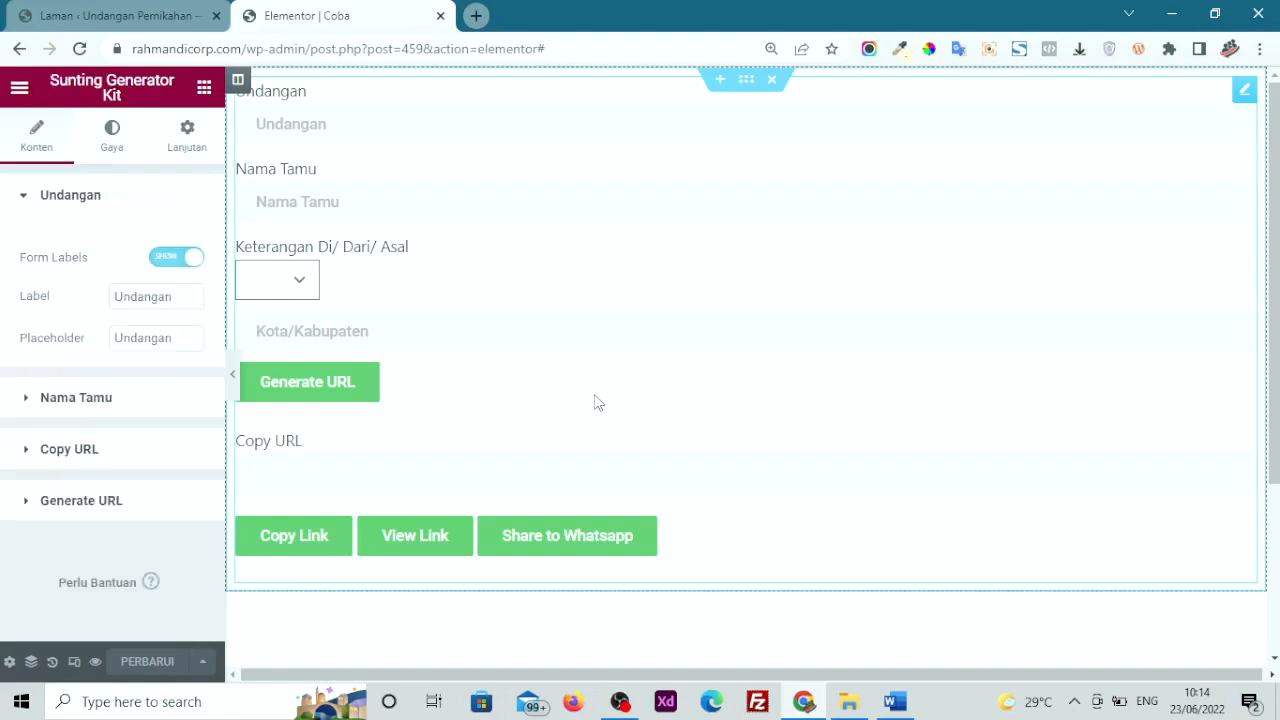
{"action": "scroll", "coordinate": [594, 402], "scroll_direction": "down", "scroll_amount": 2}
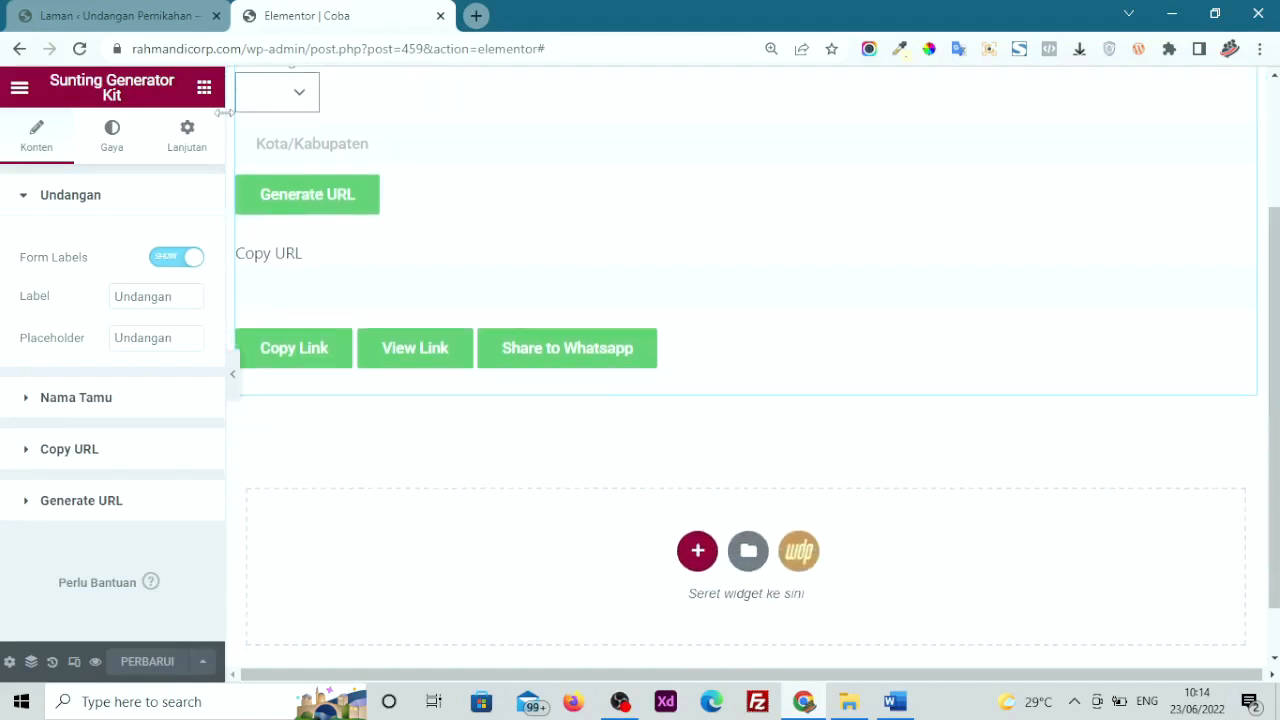
Collapse Dasar and Pro, expand the WeddingPress widgets, and delete the Generator Kit section
{"action": "left_click", "coordinate": [203, 88]}
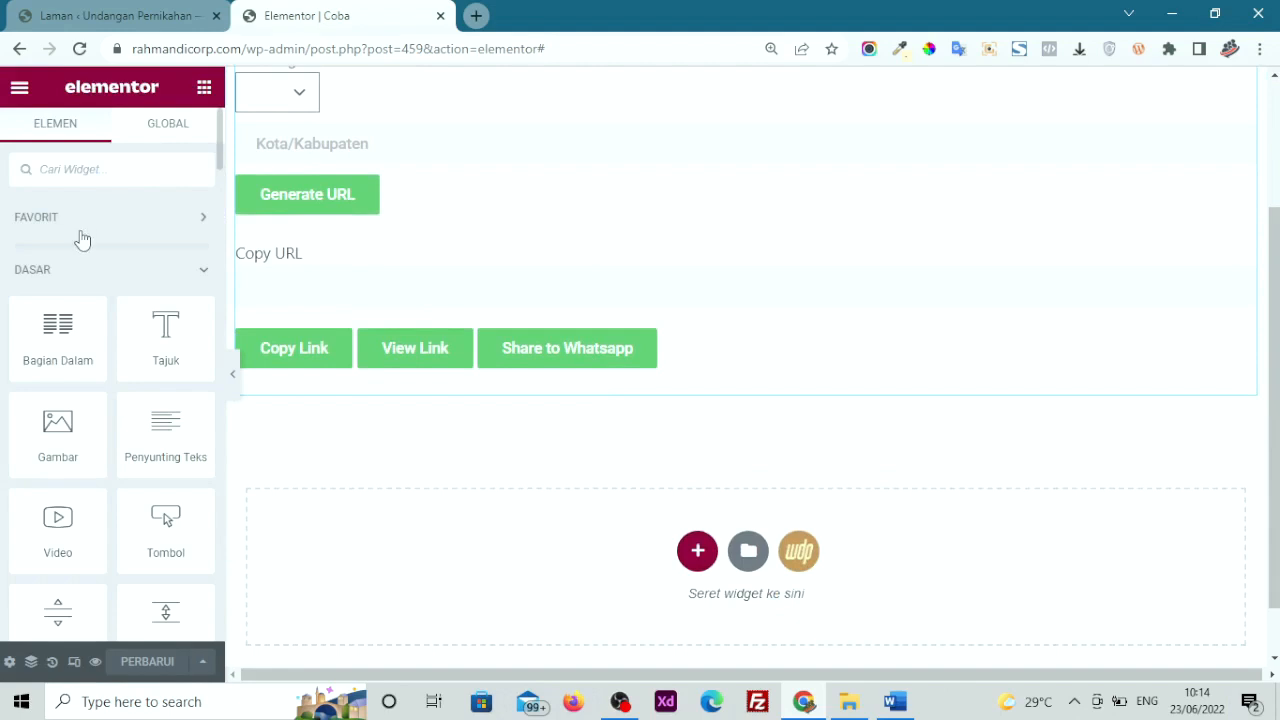
{"action": "left_click", "coordinate": [62, 274]}
{"action": "left_click", "coordinate": [62, 322]}
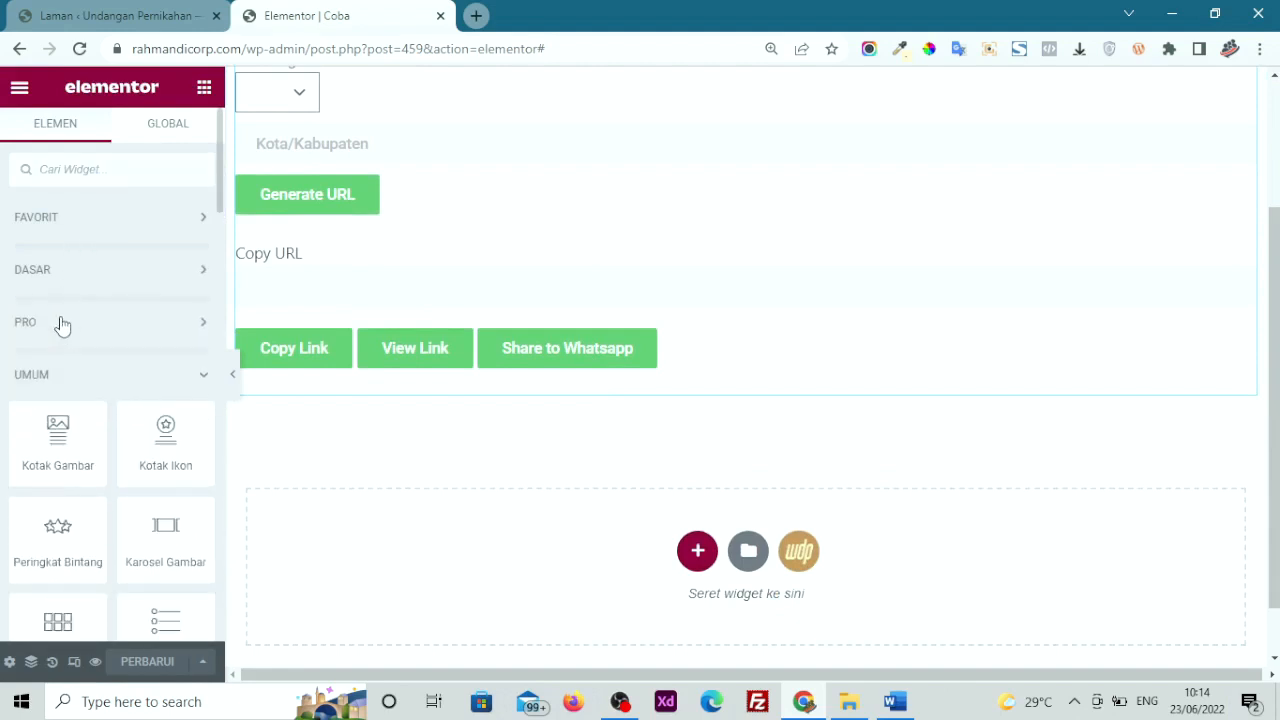
{"action": "scroll", "coordinate": [62, 324], "scroll_direction": "down", "scroll_amount": 4}
{"action": "scroll", "coordinate": [62, 324], "scroll_direction": "up", "scroll_amount": 4}
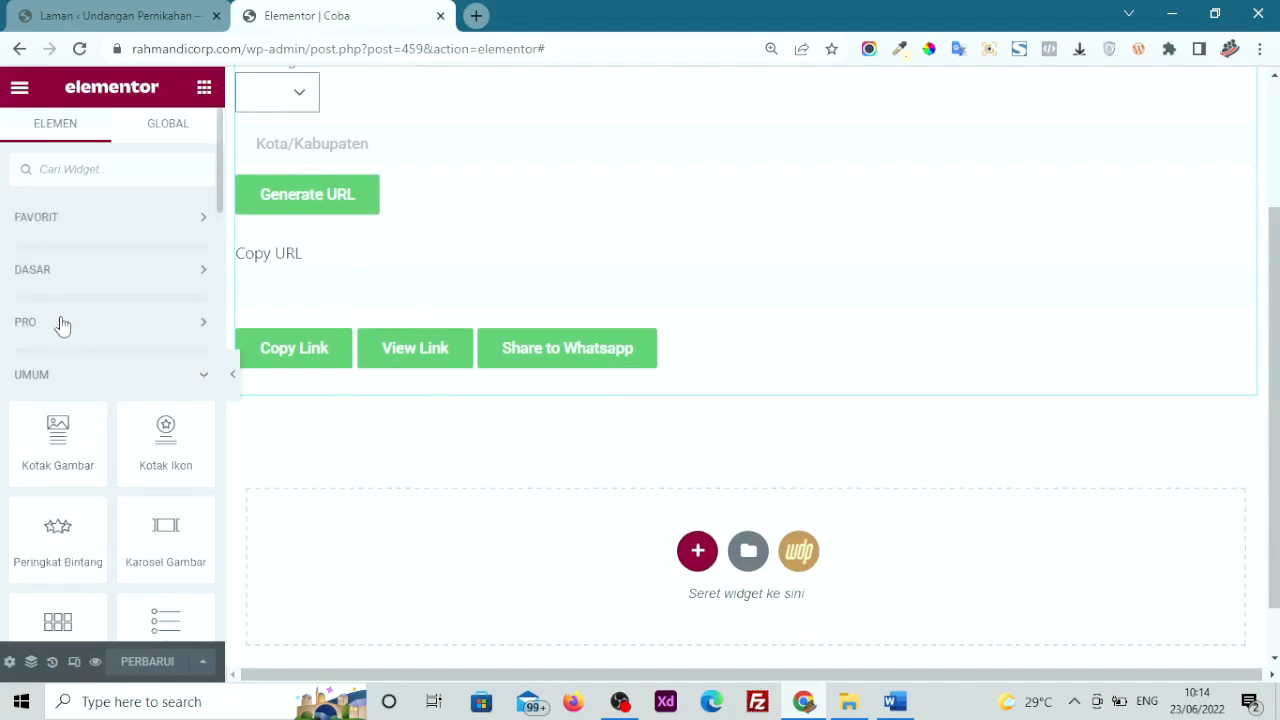
{"action": "left_click", "coordinate": [49, 374]}
{"action": "scroll", "coordinate": [55, 380], "scroll_direction": "down", "scroll_amount": 2}
{"action": "scroll", "coordinate": [57, 383], "scroll_direction": "down", "scroll_amount": 2}
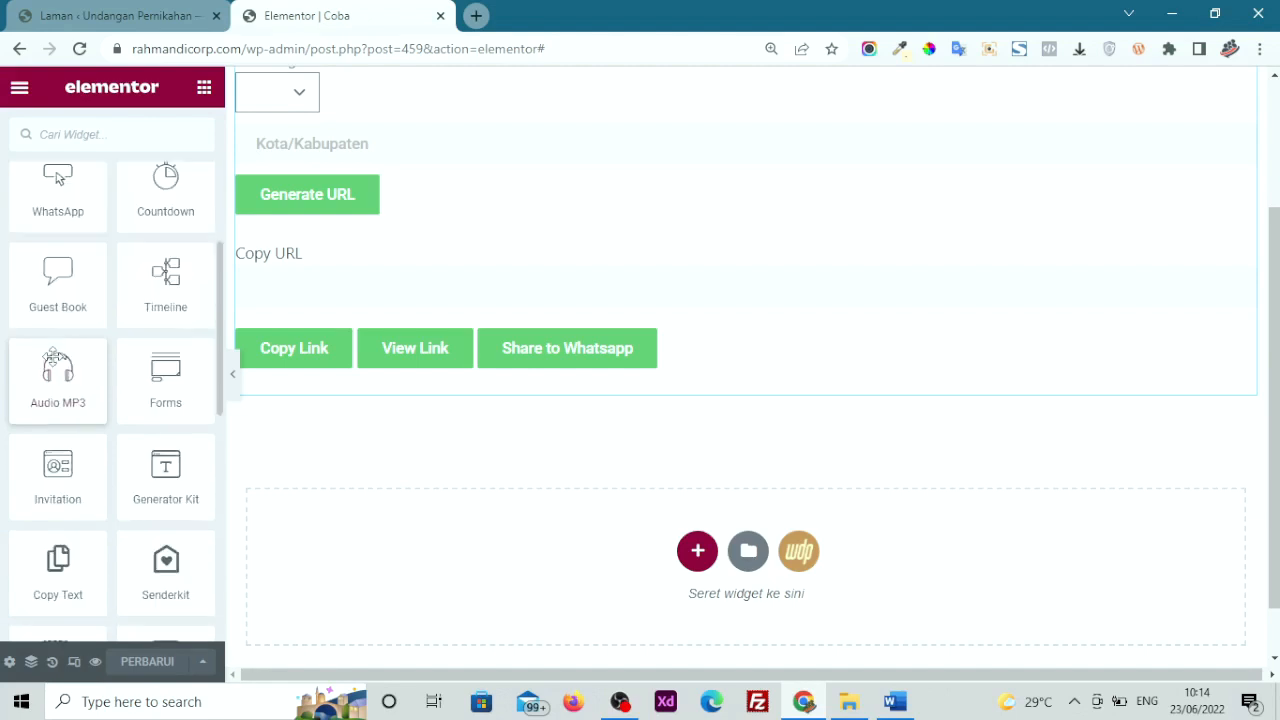
{"action": "scroll", "coordinate": [92, 420], "scroll_direction": "down", "scroll_amount": 1}
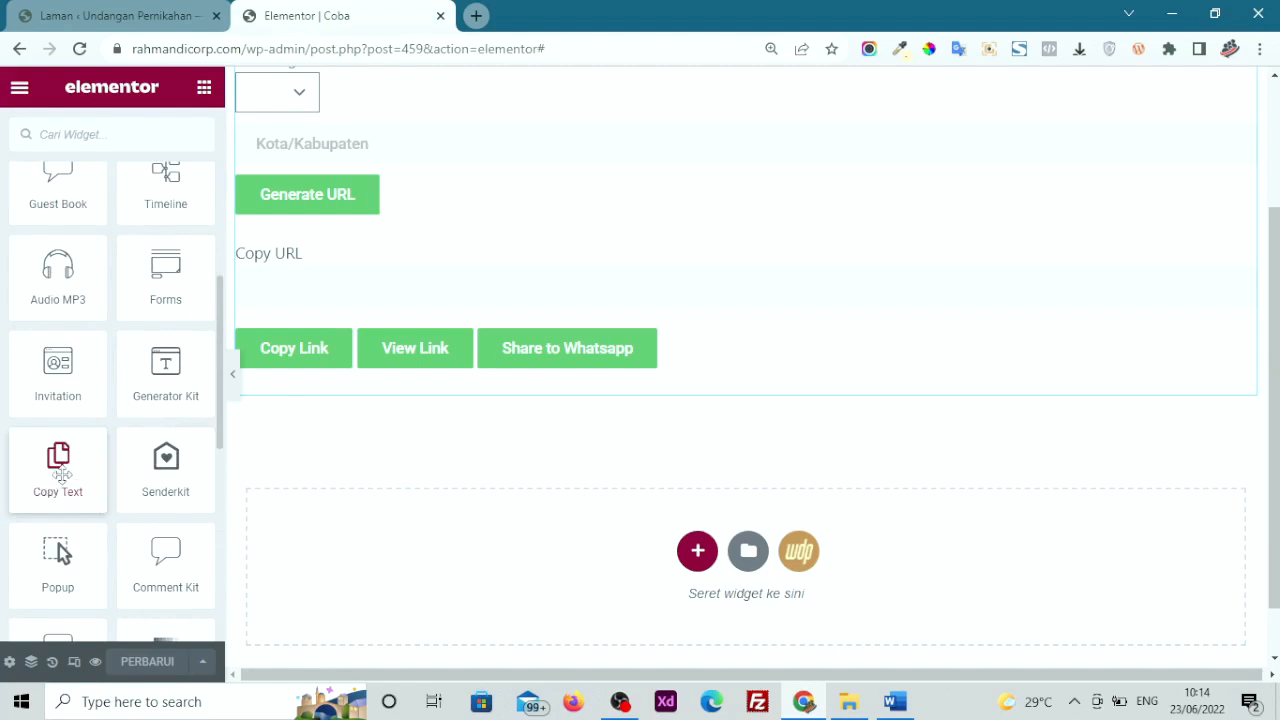
{"action": "scroll", "coordinate": [583, 423], "scroll_direction": "up", "scroll_amount": 2}
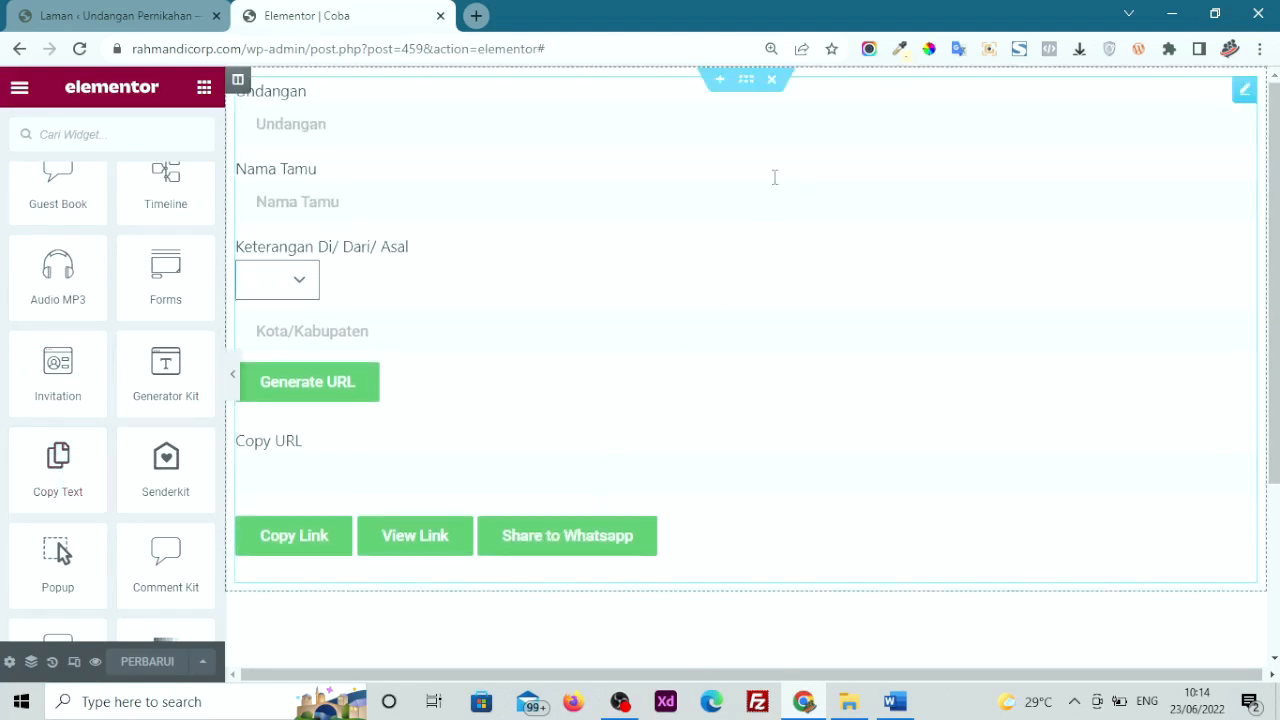
{"action": "left_click", "coordinate": [772, 80]}
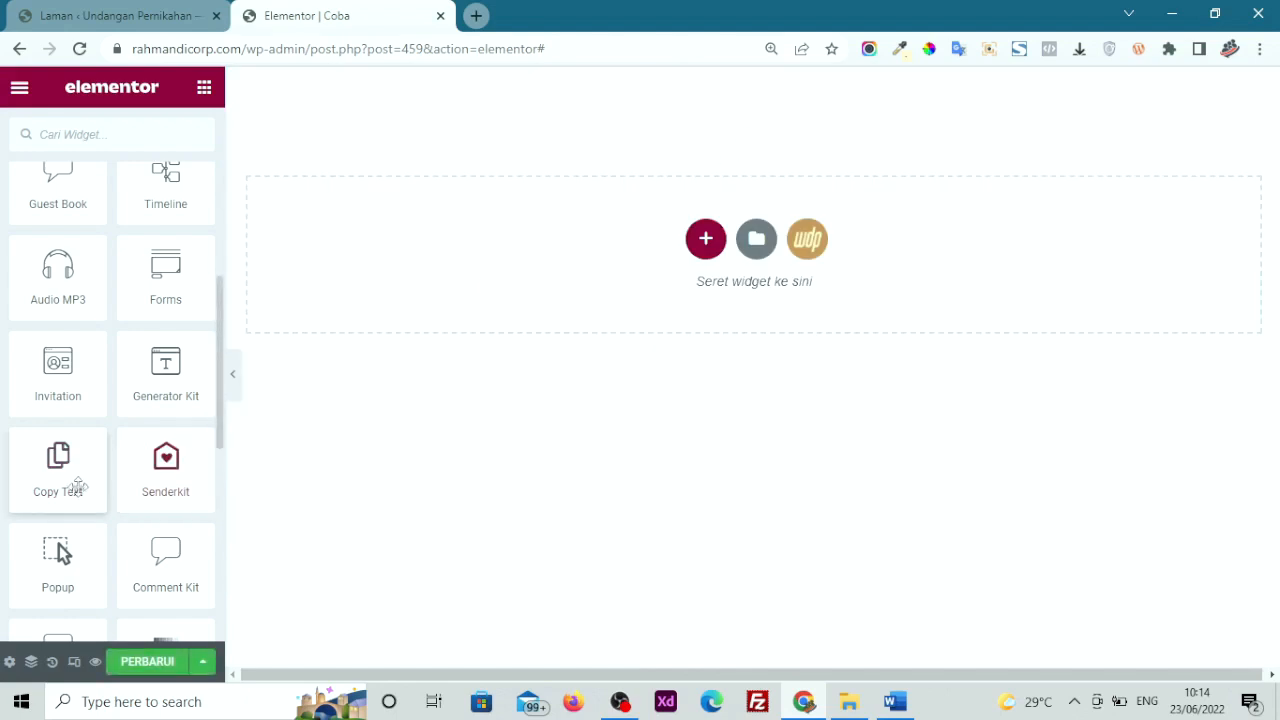
Drop a Copy Text widget onto the page, remove its image, and title it 'Copy Disini'
{"action": "left_click_drag", "start_coordinate": [40, 480], "coordinate": [466, 264]}
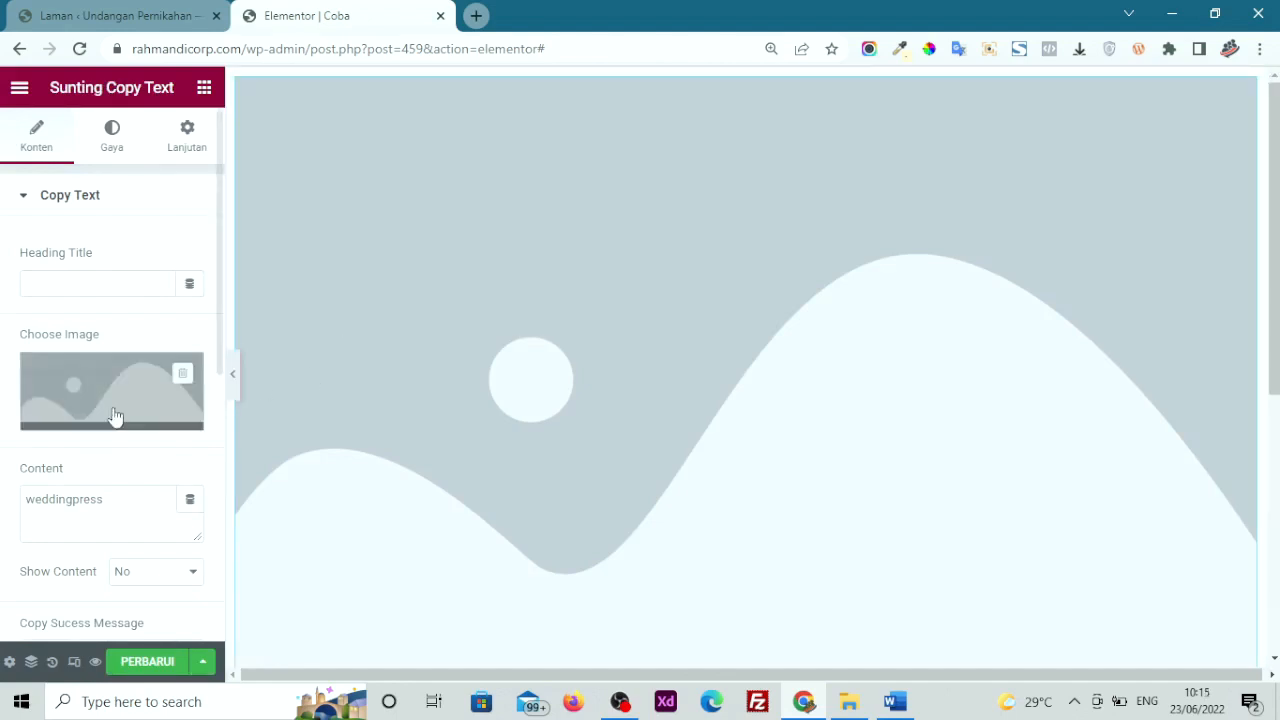
{"action": "left_click", "coordinate": [184, 374]}
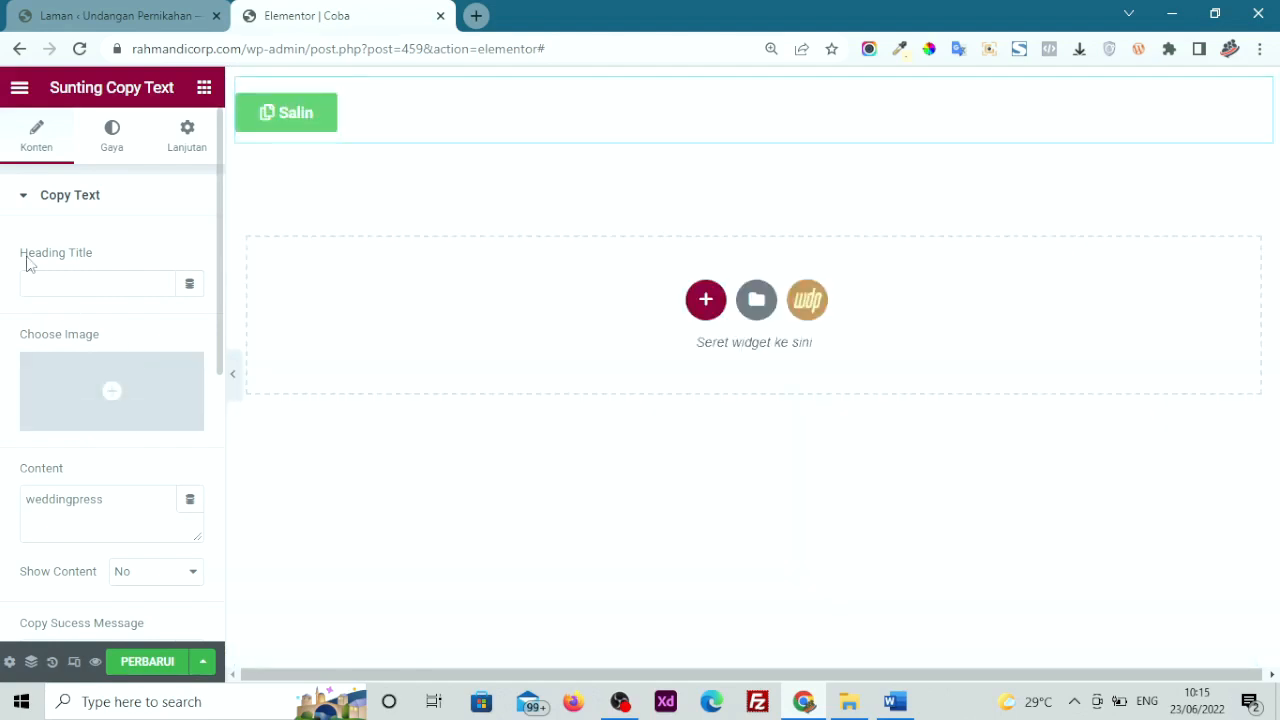
{"action": "left_click", "coordinate": [59, 273]}
{"action": "type", "text": "C"}
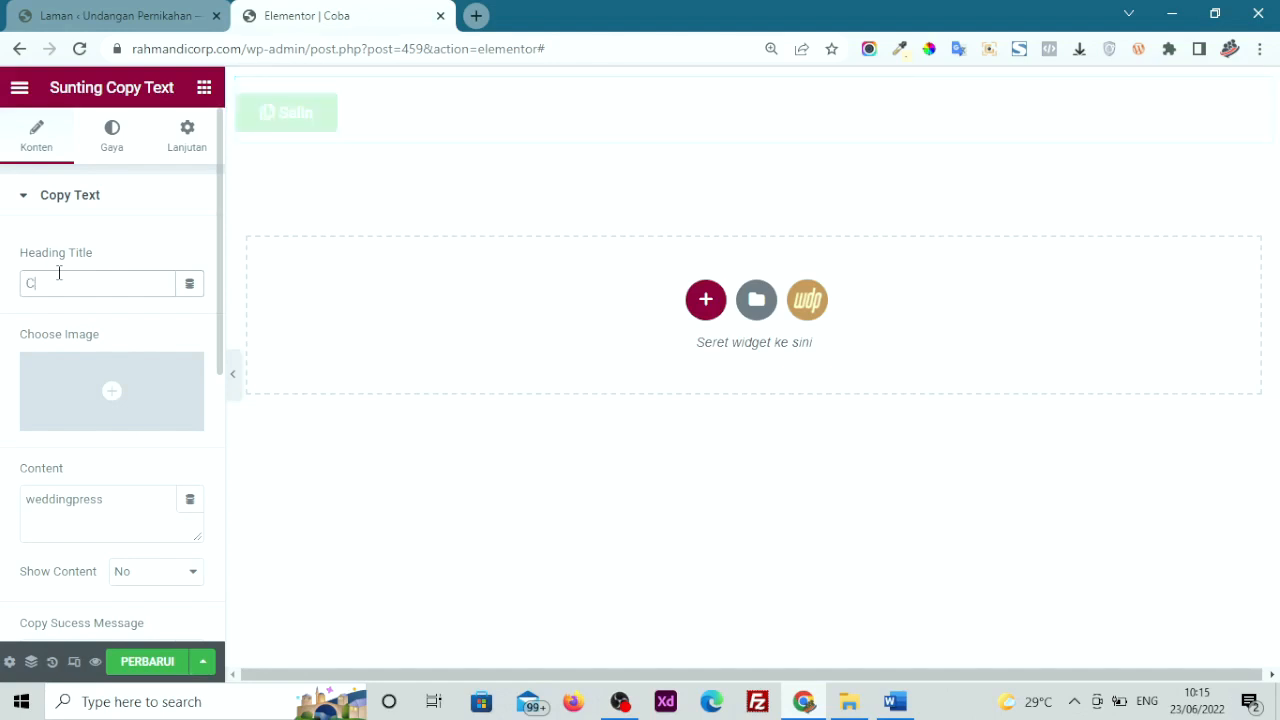
{"action": "scroll", "coordinate": [59, 277], "scroll_direction": "down", "scroll_amount": 1}
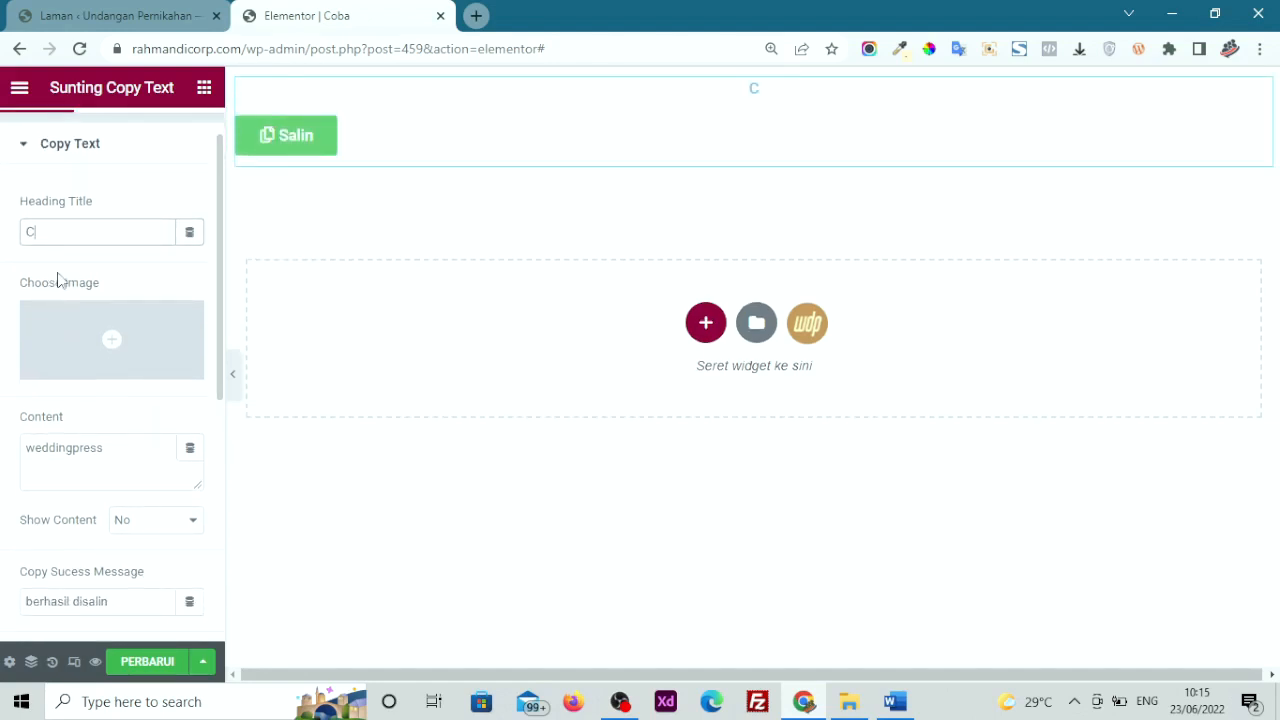
{"action": "type", "text": "opy Disini"}
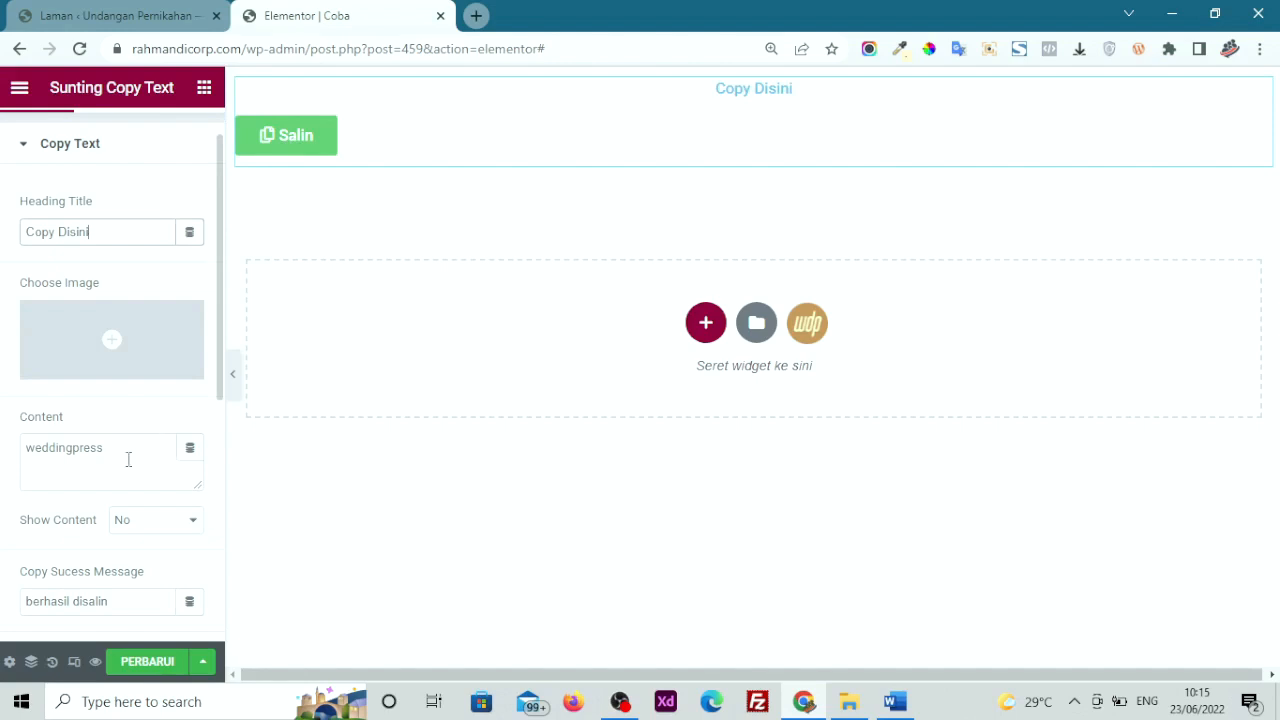
Replace the button label 'Salin' with the account number
{"action": "scroll", "coordinate": [118, 510], "scroll_direction": "down", "scroll_amount": 2}
{"action": "scroll", "coordinate": [118, 510], "scroll_direction": "down", "scroll_amount": 1}
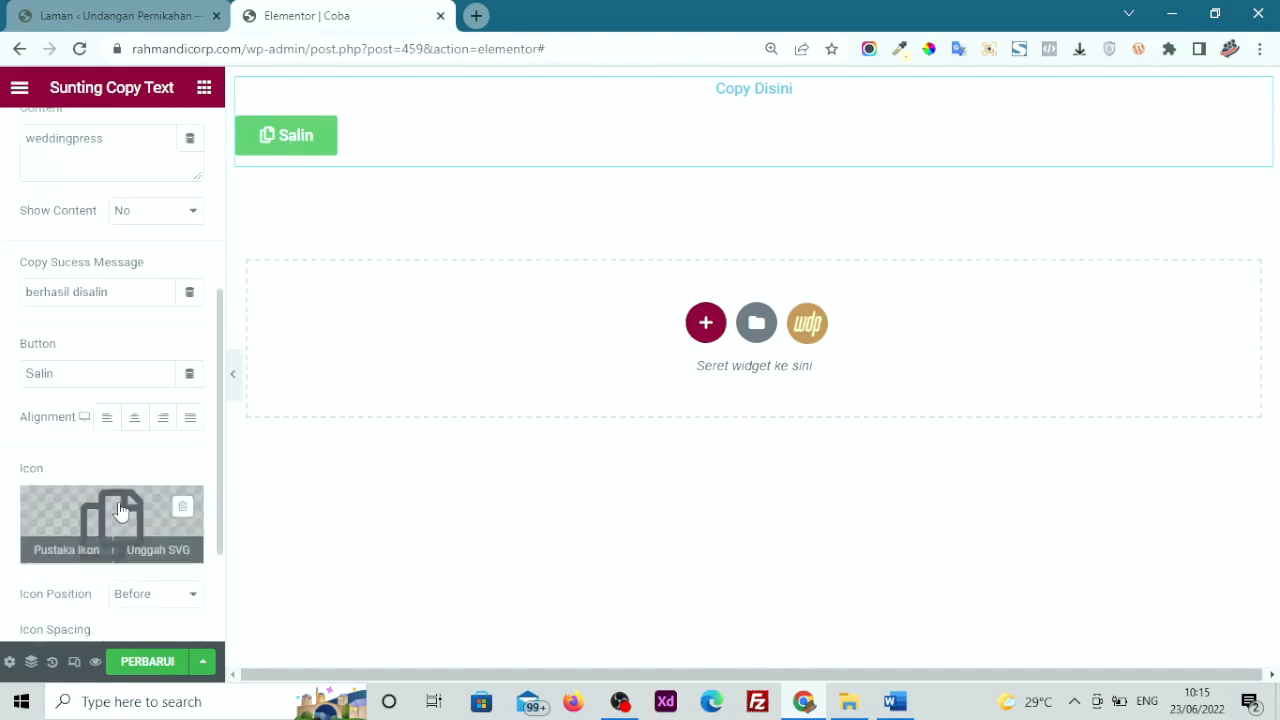
{"action": "scroll", "coordinate": [118, 510], "scroll_direction": "up", "scroll_amount": 1}
{"action": "left_click_drag", "start_coordinate": [98, 484], "coordinate": [5, 488]}
{"action": "type", "text": "90"}
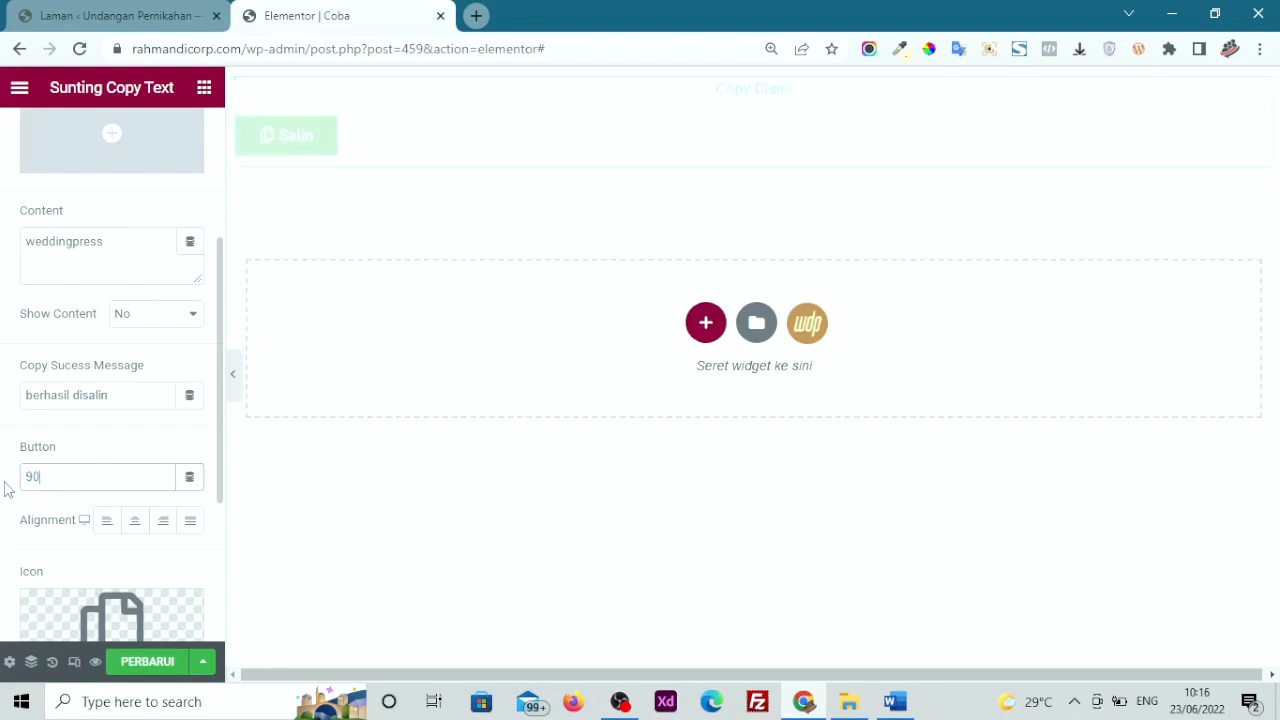
{"action": "key", "text": "BackSpace"}
{"action": "key", "text": "BackSpace"}
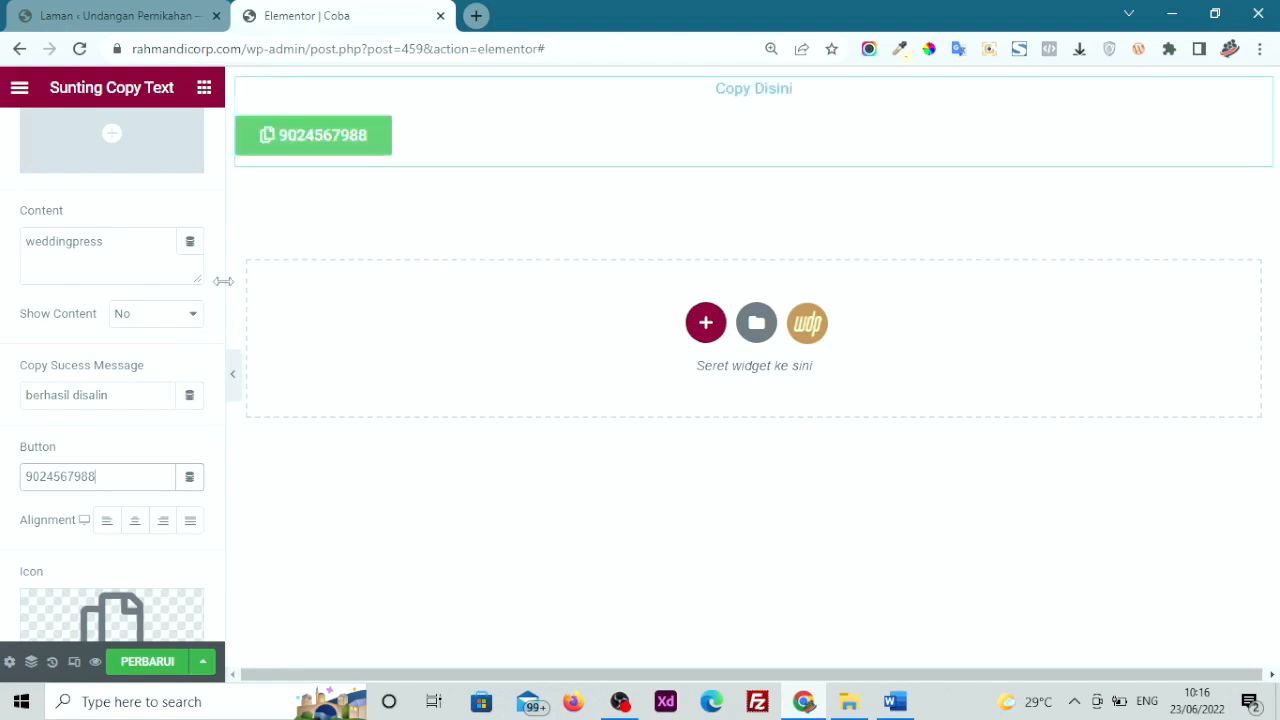
Test the relabelled button on the canvas until it reports a successful copy
{"action": "left_click", "coordinate": [294, 151]}
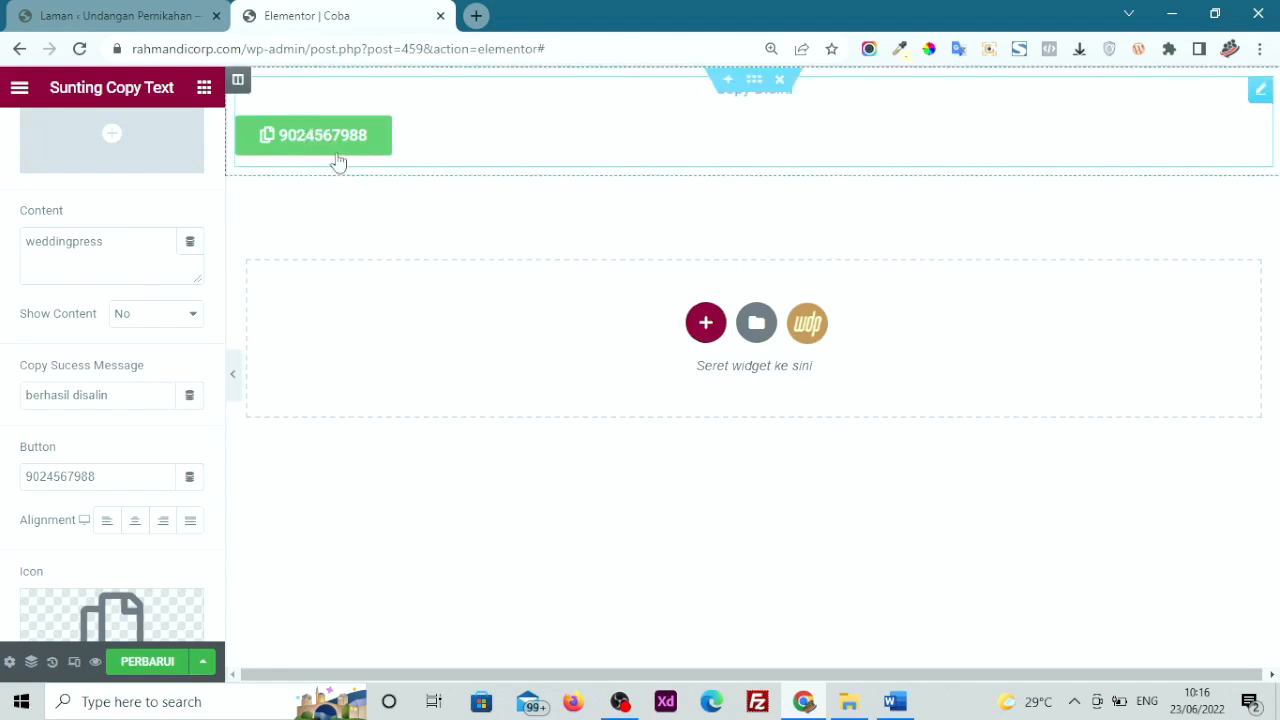
{"action": "left_click", "coordinate": [312, 137]}
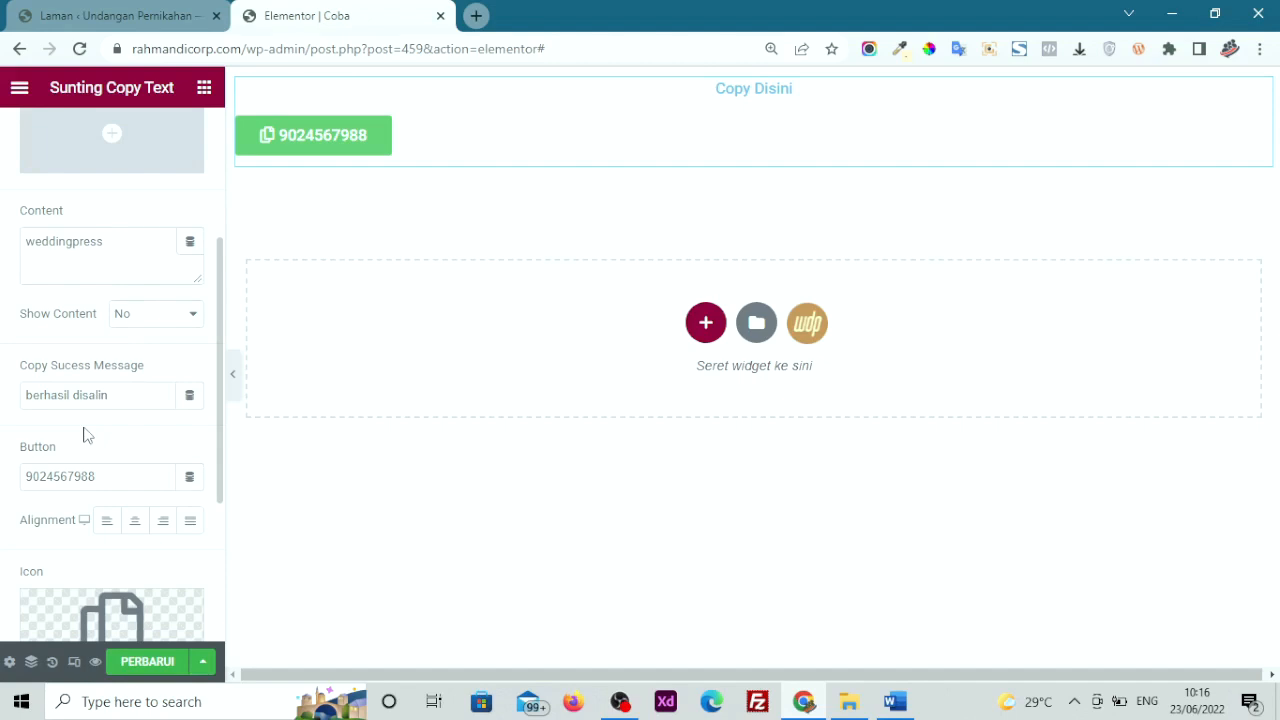
{"action": "scroll", "coordinate": [84, 434], "scroll_direction": "up", "scroll_amount": 3}
{"action": "scroll", "coordinate": [86, 436], "scroll_direction": "down", "scroll_amount": 1}
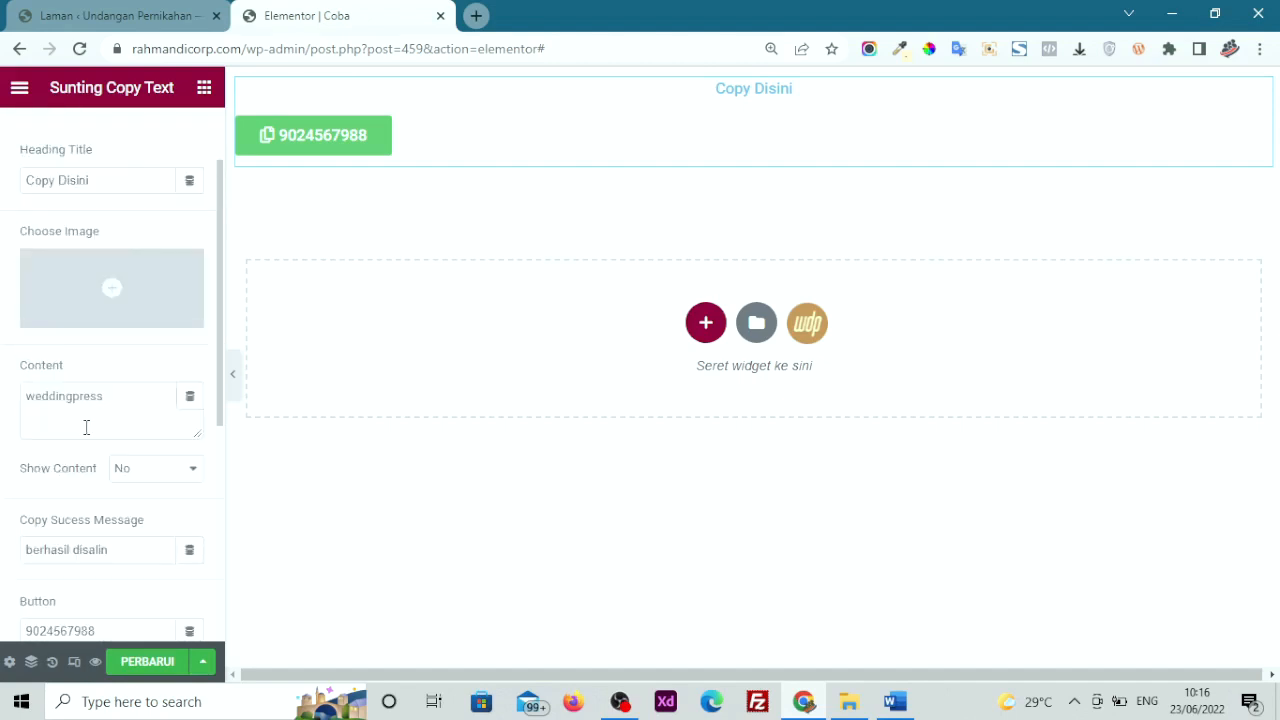
{"action": "left_click", "coordinate": [310, 132]}
{"action": "left_click", "coordinate": [310, 132]}
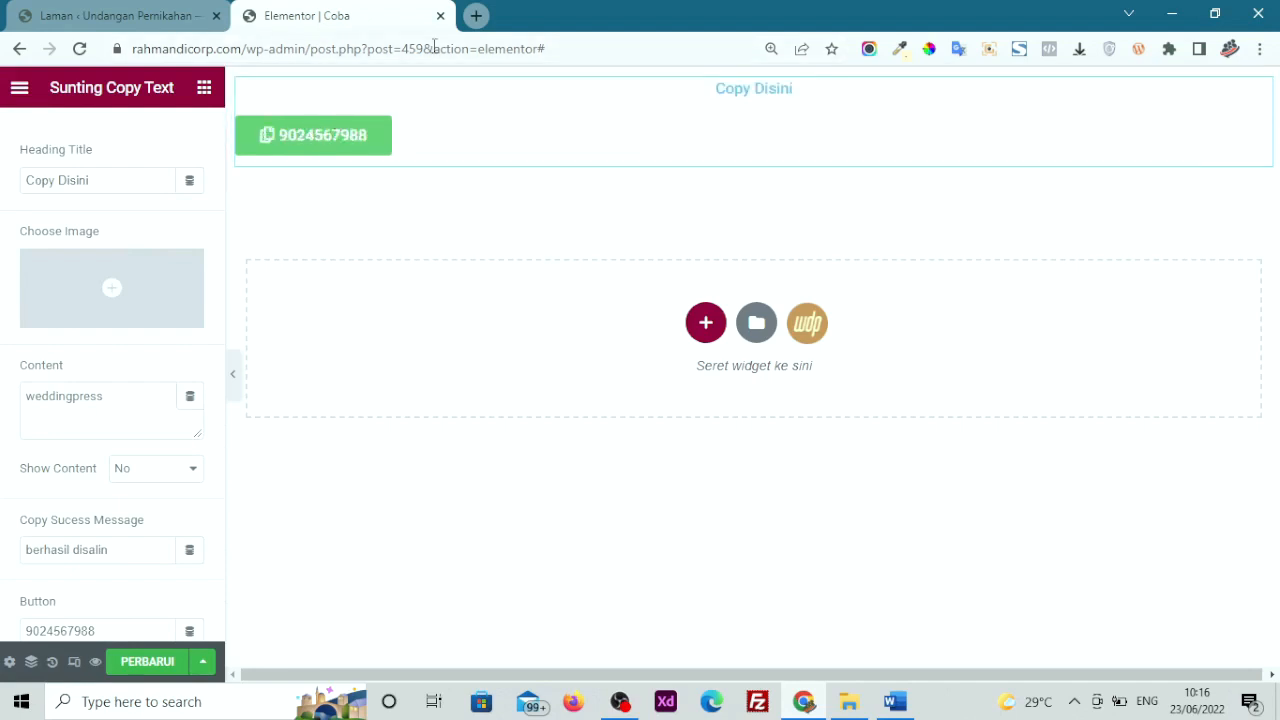
{"action": "left_click", "coordinate": [476, 15]}
{"action": "right_click", "coordinate": [459, 52]}
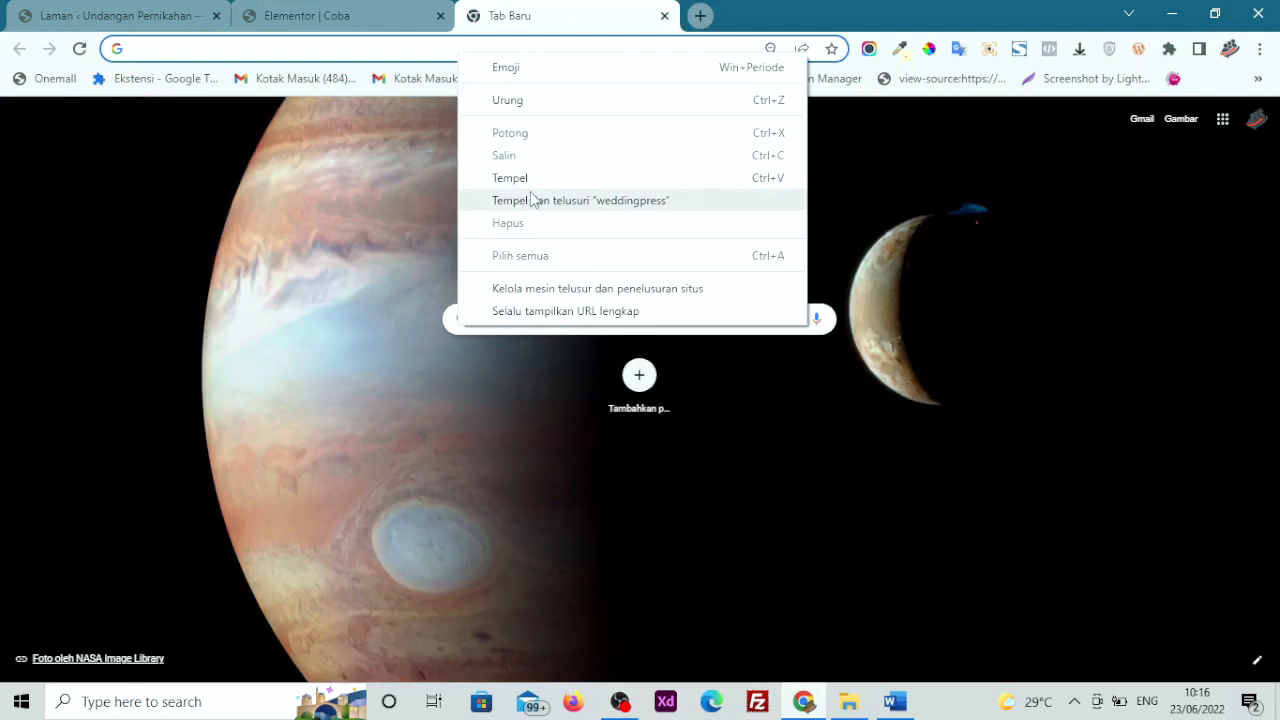
{"action": "left_click", "coordinate": [300, 8]}
{"action": "left_click", "coordinate": [114, 391]}
{"action": "double_click", "coordinate": [60, 400]}
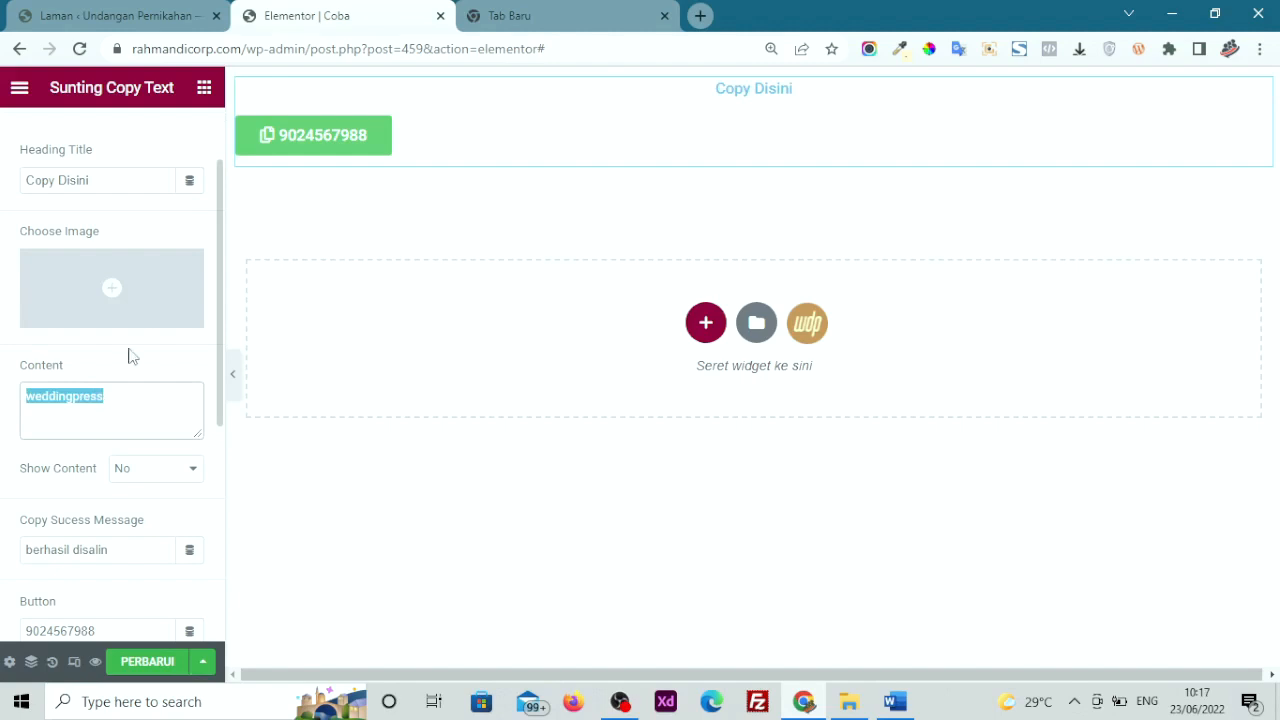
{"action": "left_click", "coordinate": [495, 15]}
{"action": "right_click", "coordinate": [487, 57]}
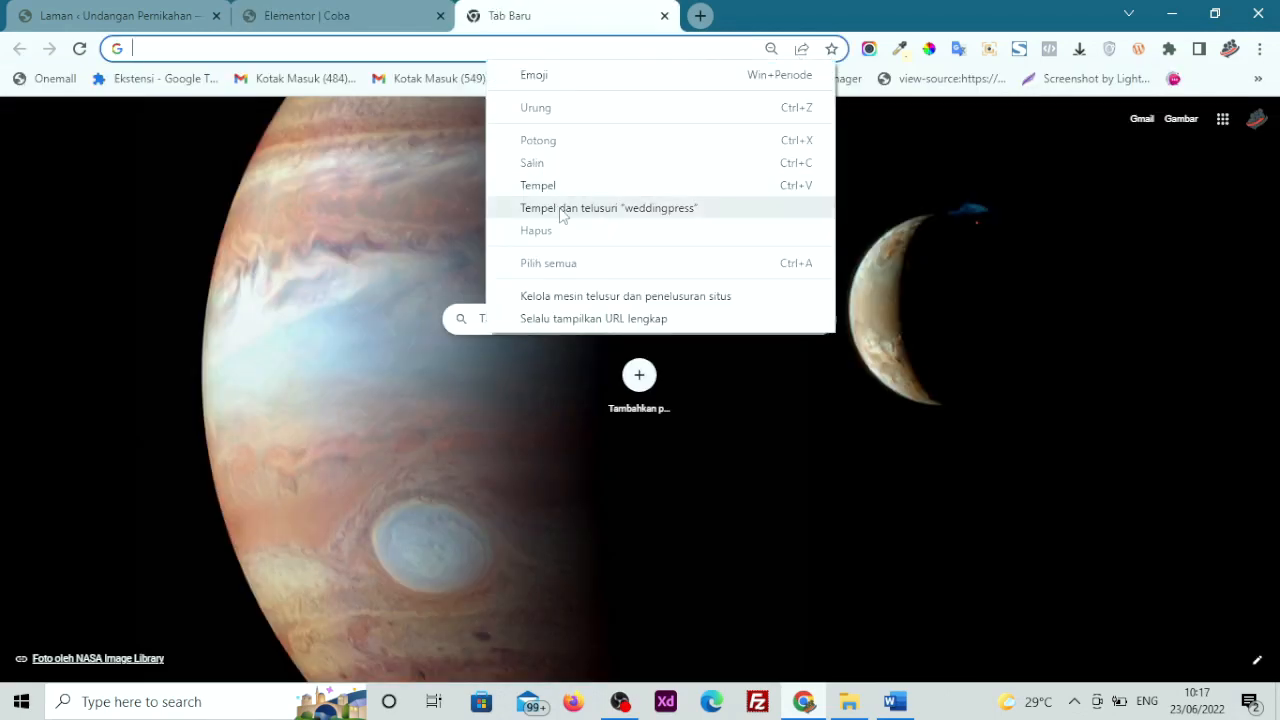
{"action": "left_click", "coordinate": [560, 208]}
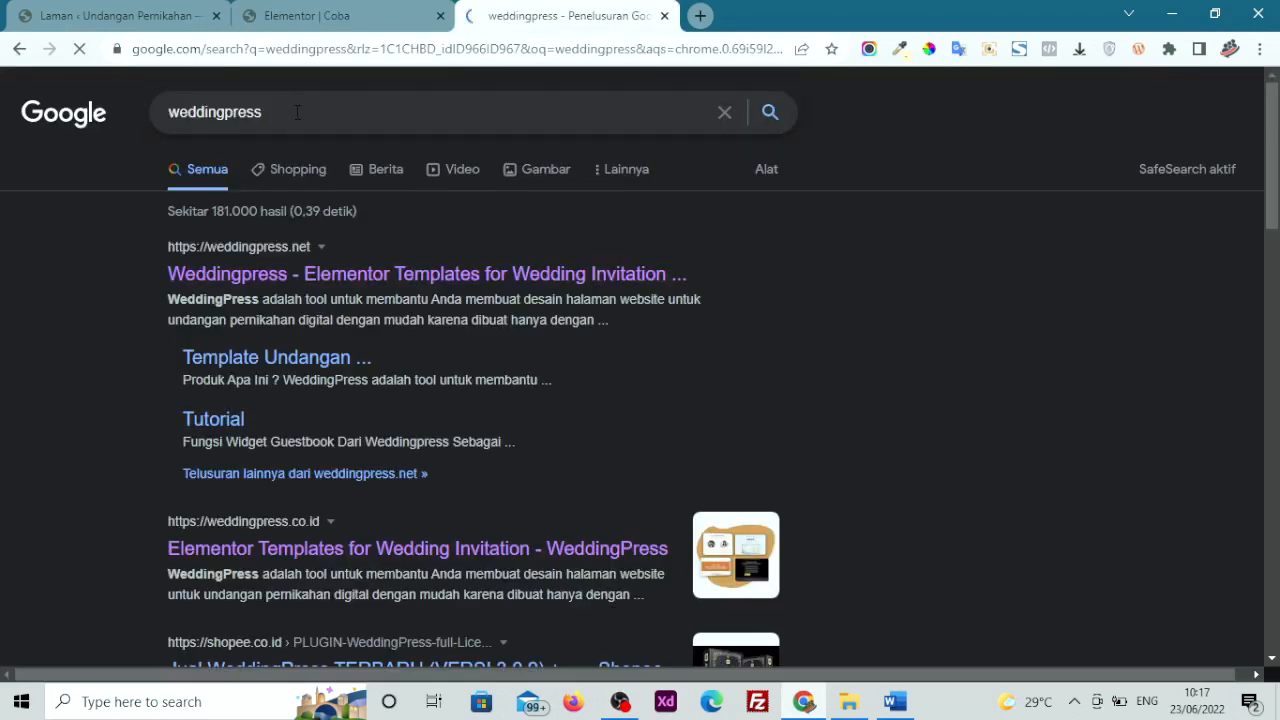
{"action": "left_click", "coordinate": [664, 15]}
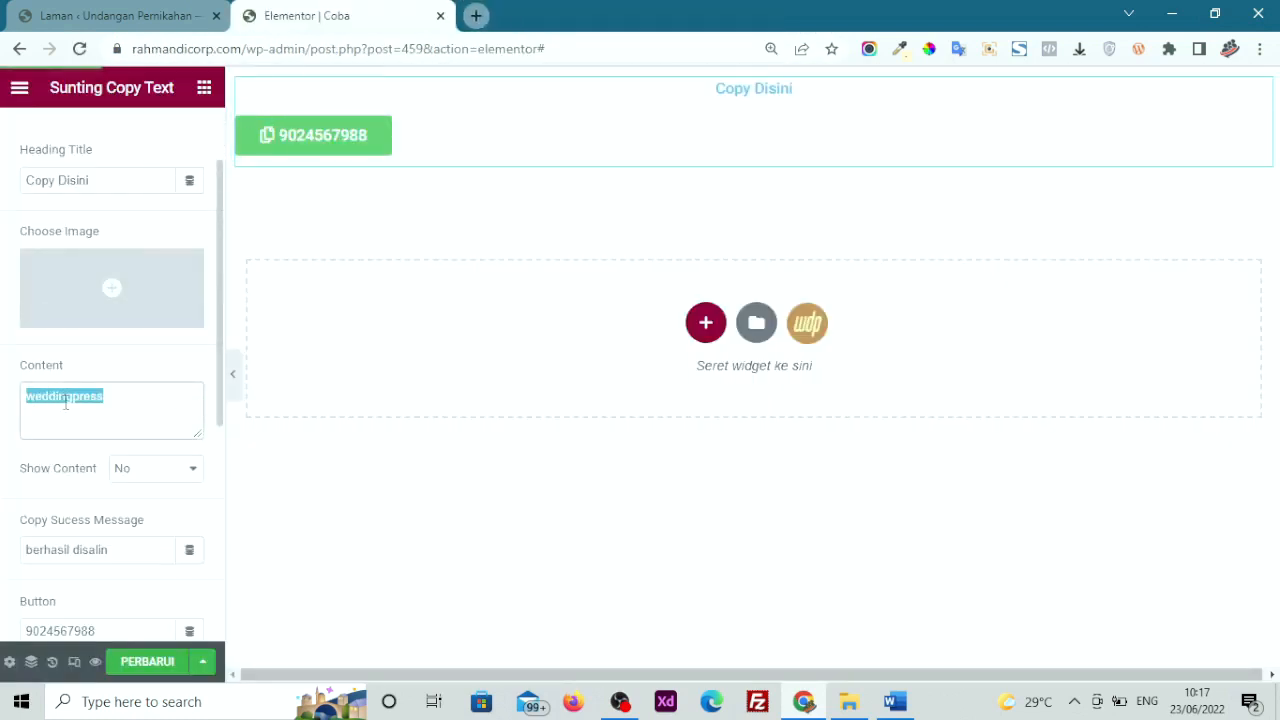
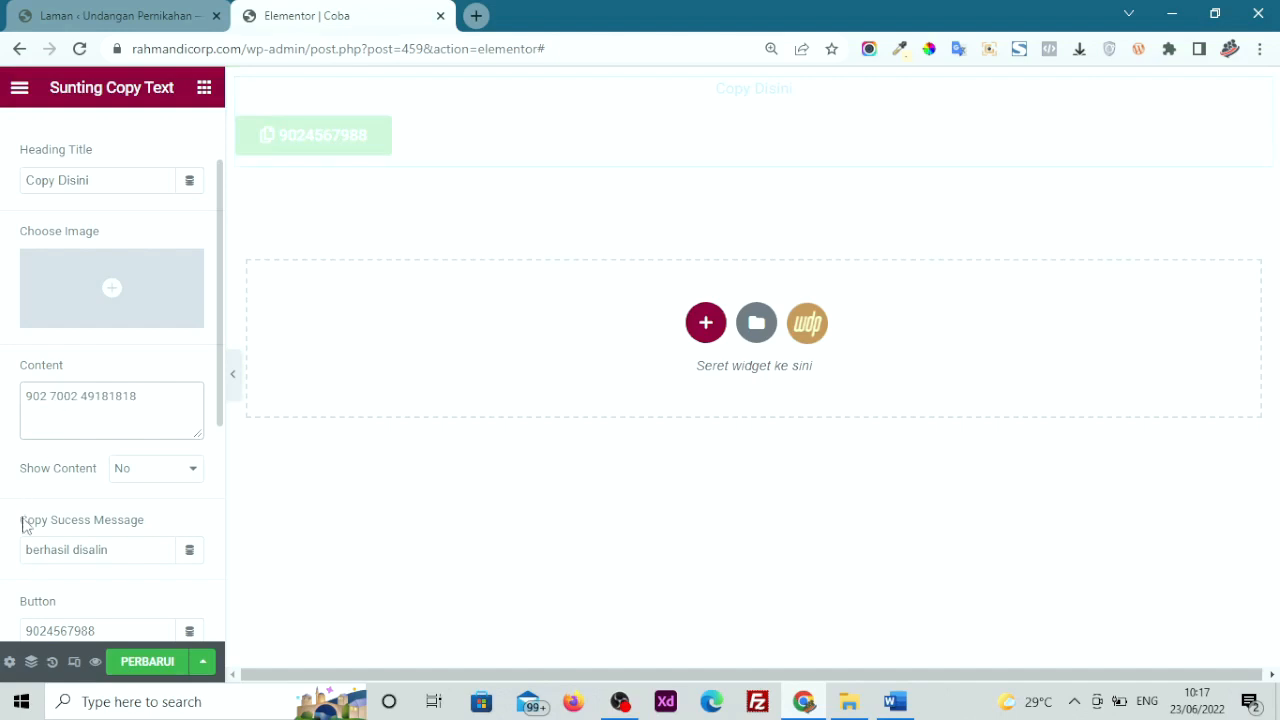
Enter the bank account number as content and label the button 'Copy Rekening'
{"action": "scroll", "coordinate": [89, 536], "scroll_direction": "down", "scroll_amount": 1}
{"action": "left_click_drag", "start_coordinate": [122, 527], "coordinate": [3, 530]}
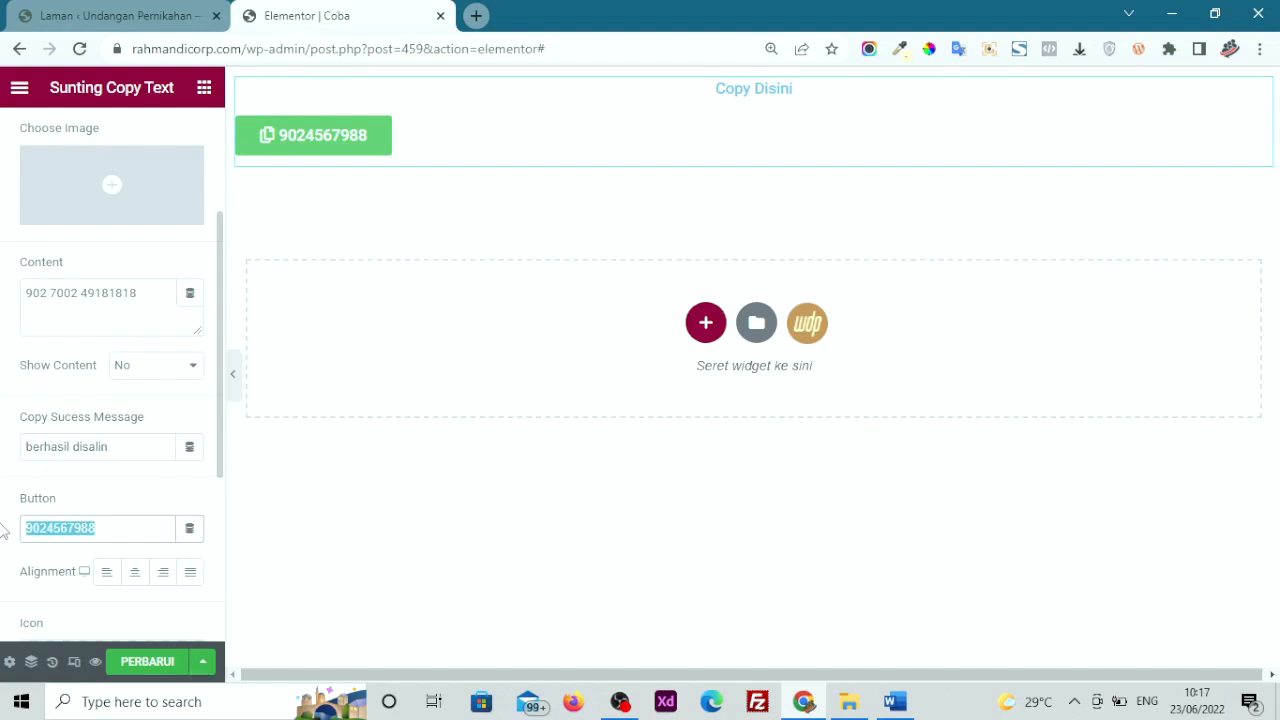
{"action": "type", "text": "Copy "}
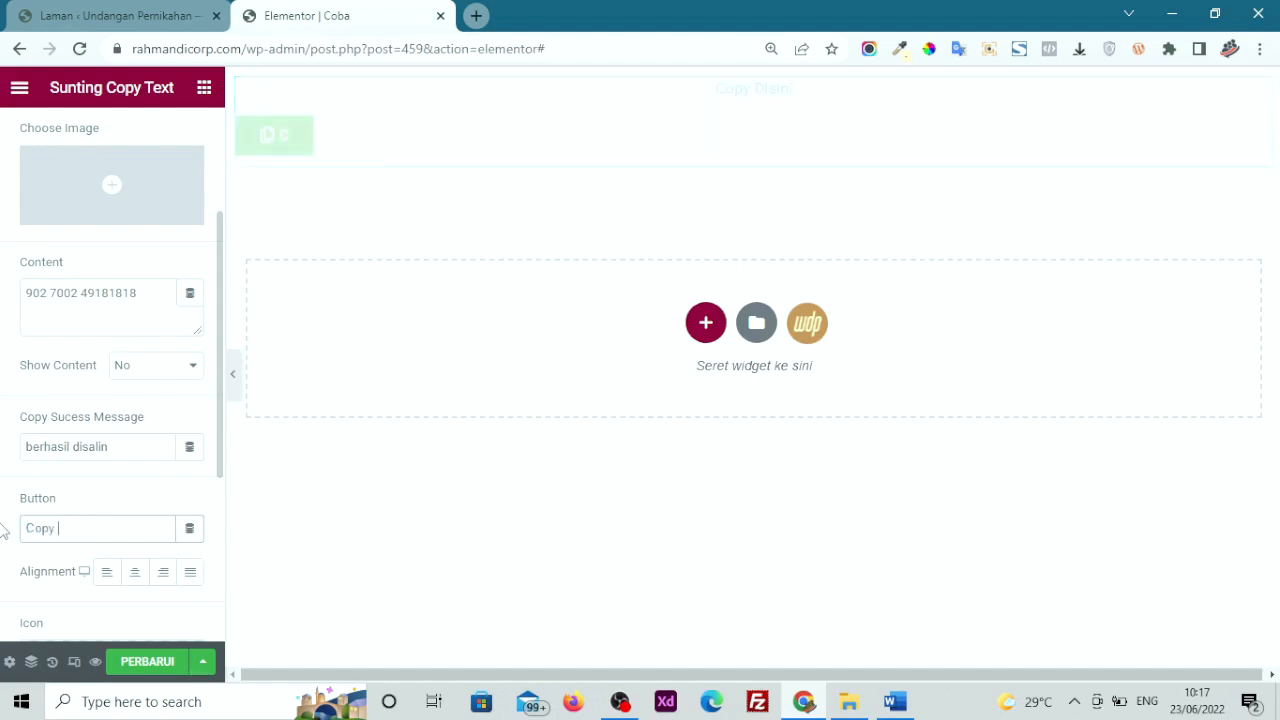
{"action": "type", "text": "Rekening"}
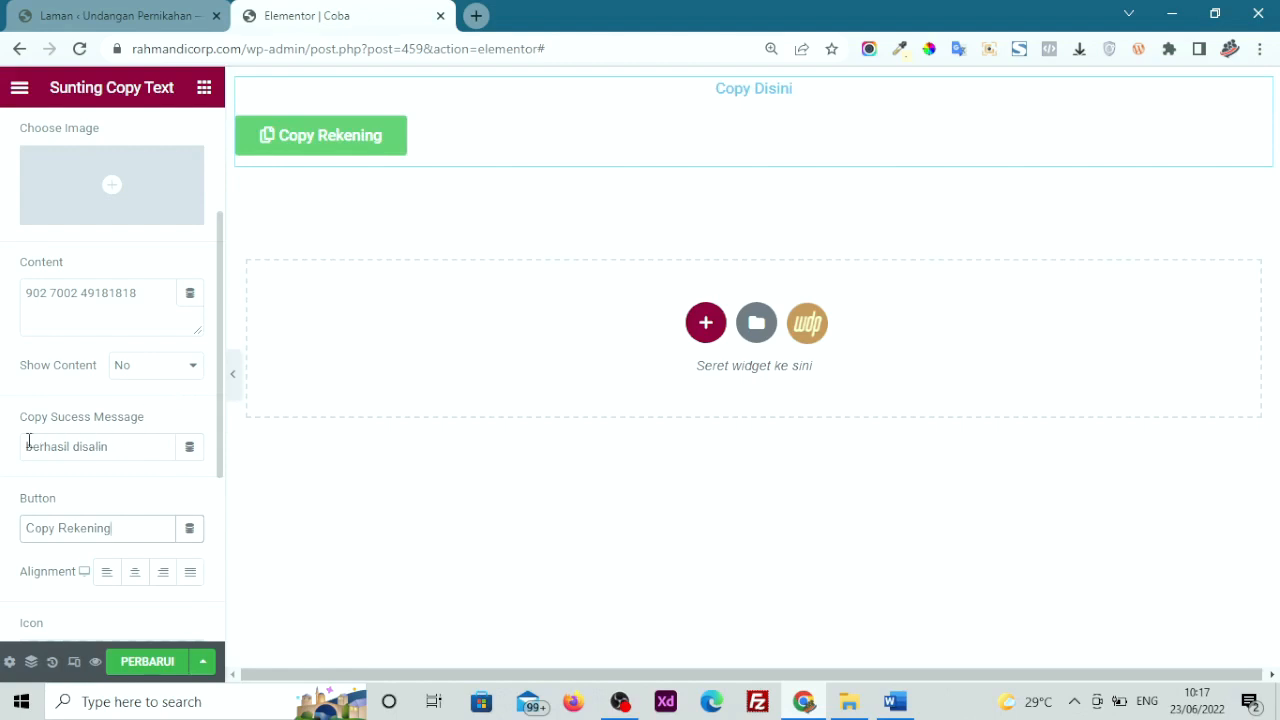
Change the copy success message to 'Berhasil di copy' and save the page
{"action": "left_click_drag", "start_coordinate": [126, 446], "coordinate": [30, 448]}
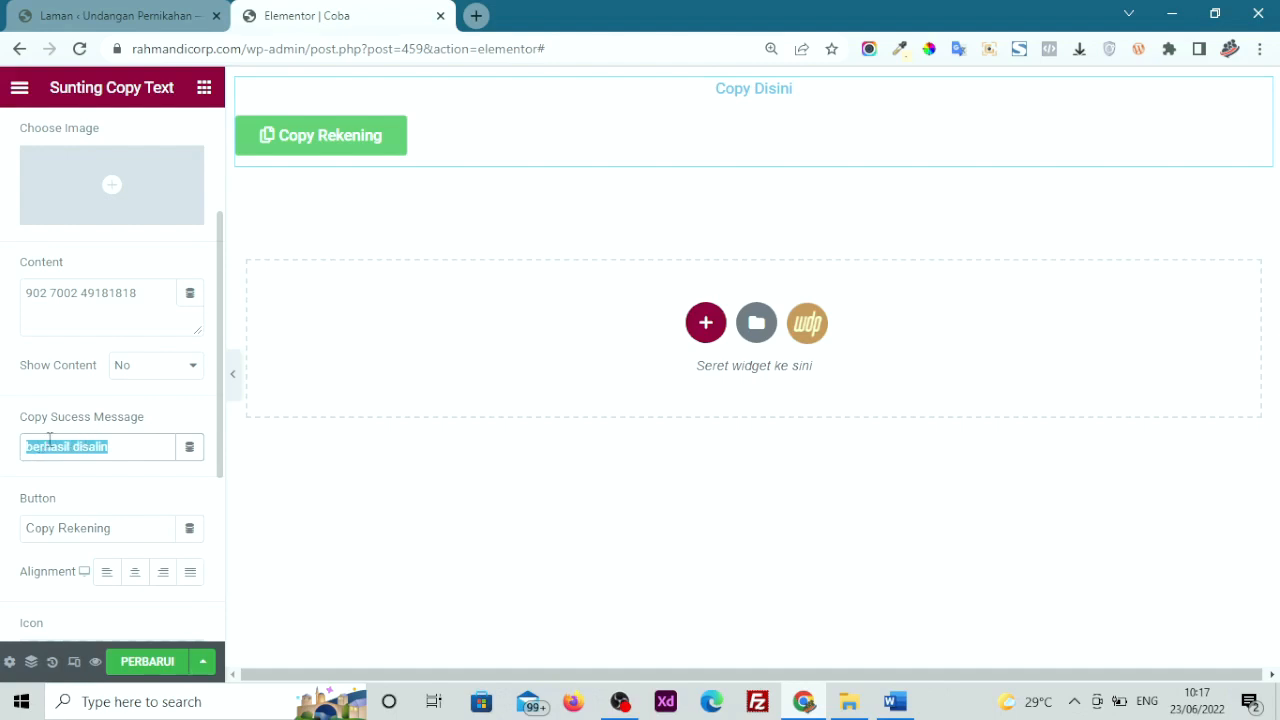
{"action": "type", "text": "Berhasil"}
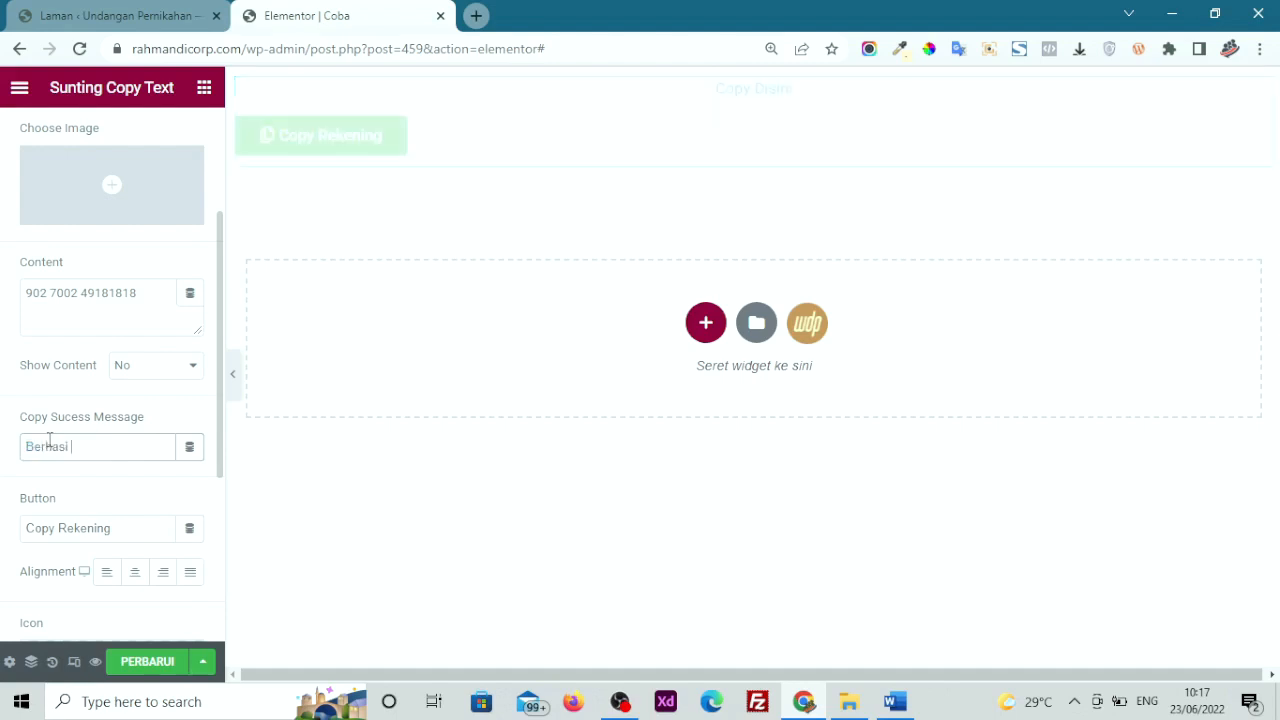
{"action": "type", "text": " S"}
{"action": "key", "text": "BackSpace"}
{"action": "type", "text": "di copy"}
{"action": "left_click", "coordinate": [150, 663]}
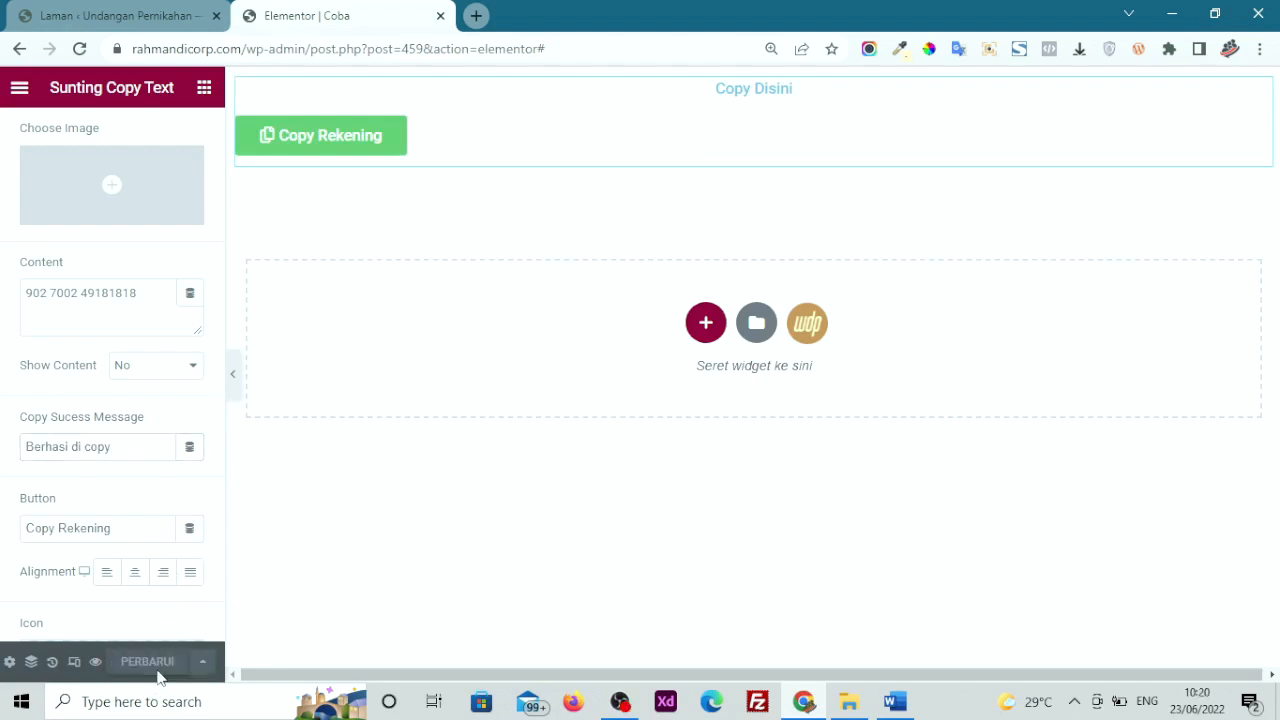
Centre the button, place its icon after the label, and set icon spacing to 14
{"action": "left_click", "coordinate": [135, 578]}
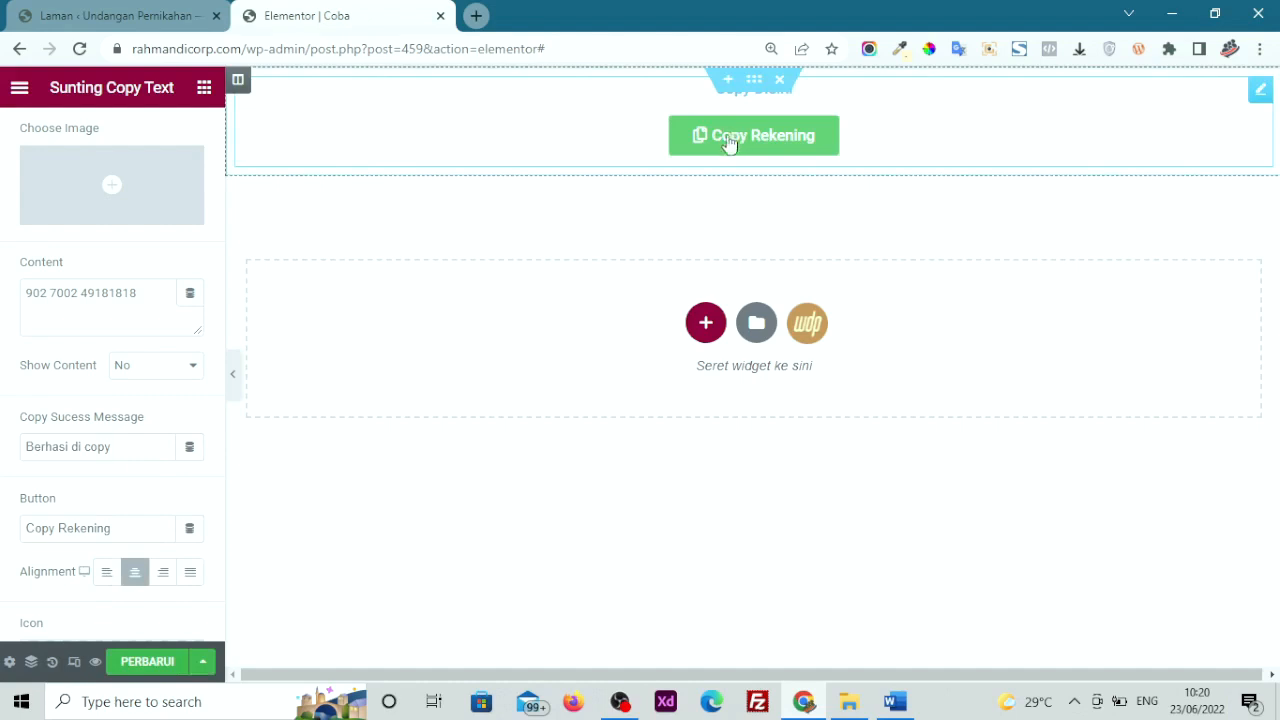
{"action": "scroll", "coordinate": [94, 490], "scroll_direction": "down", "scroll_amount": 2}
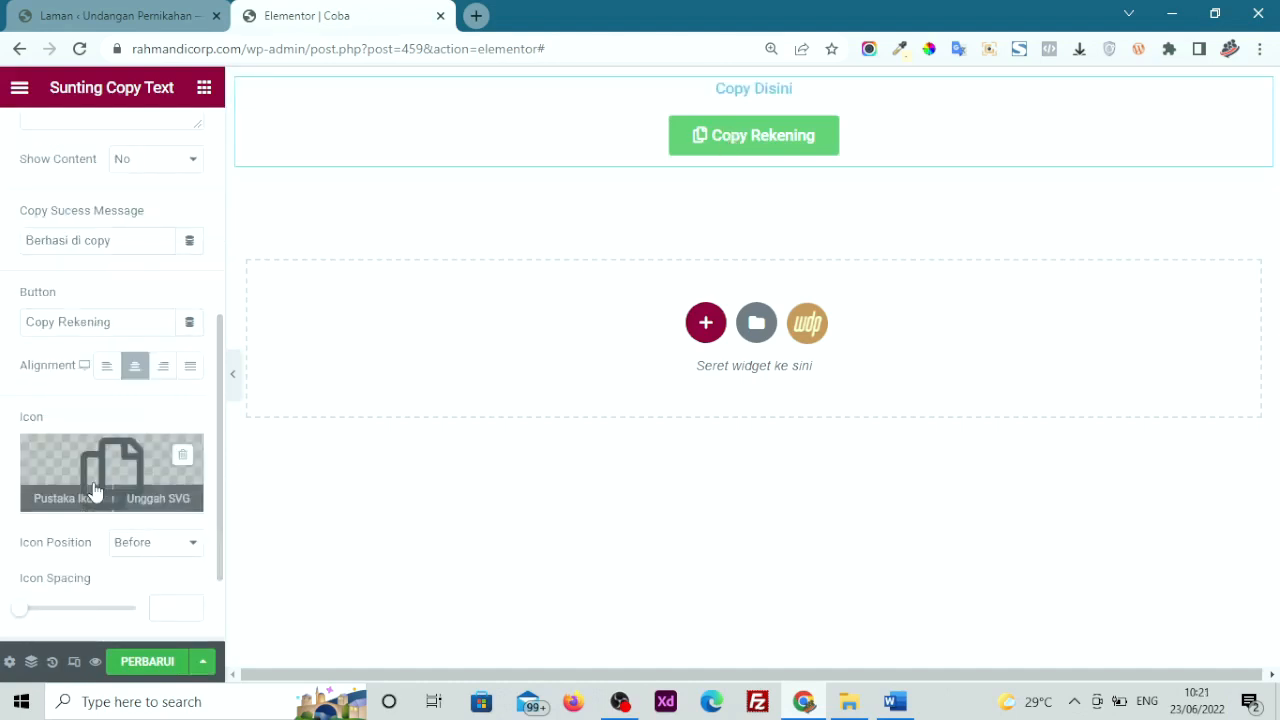
{"action": "scroll", "coordinate": [94, 490], "scroll_direction": "down", "scroll_amount": 1}
{"action": "mouse_move", "coordinate": [31, 371]}
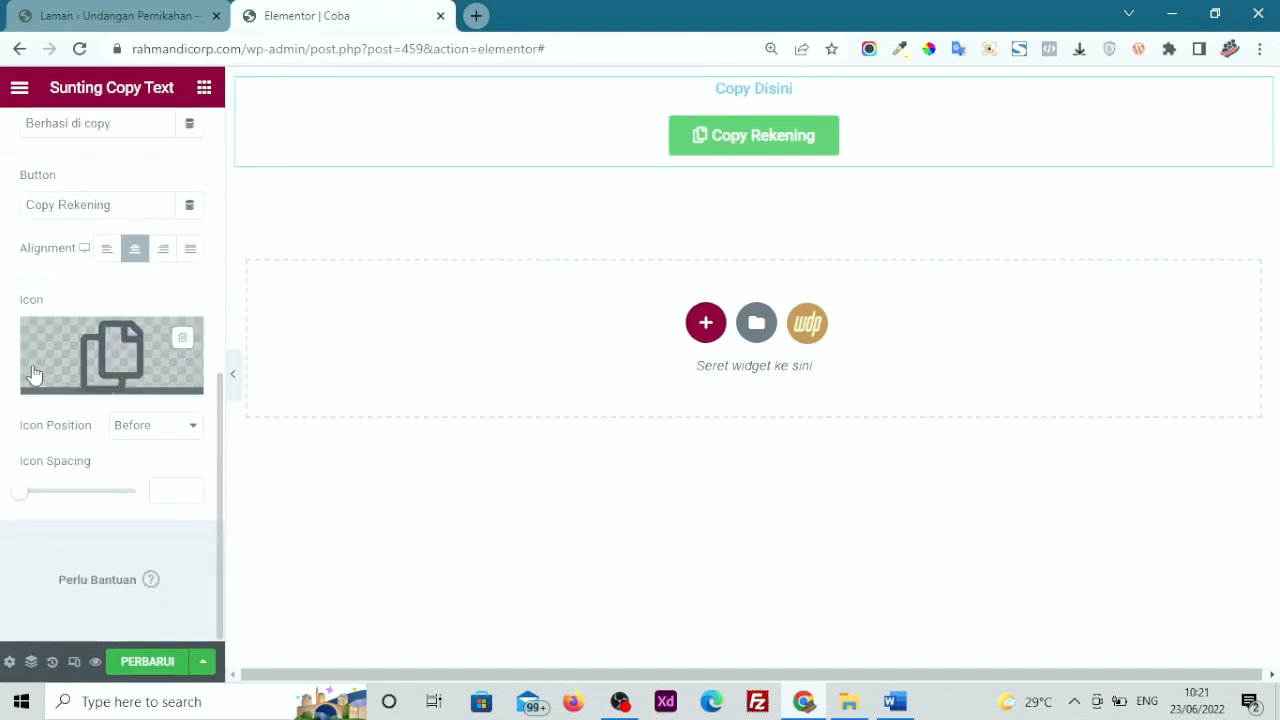
{"action": "left_click", "coordinate": [140, 430]}
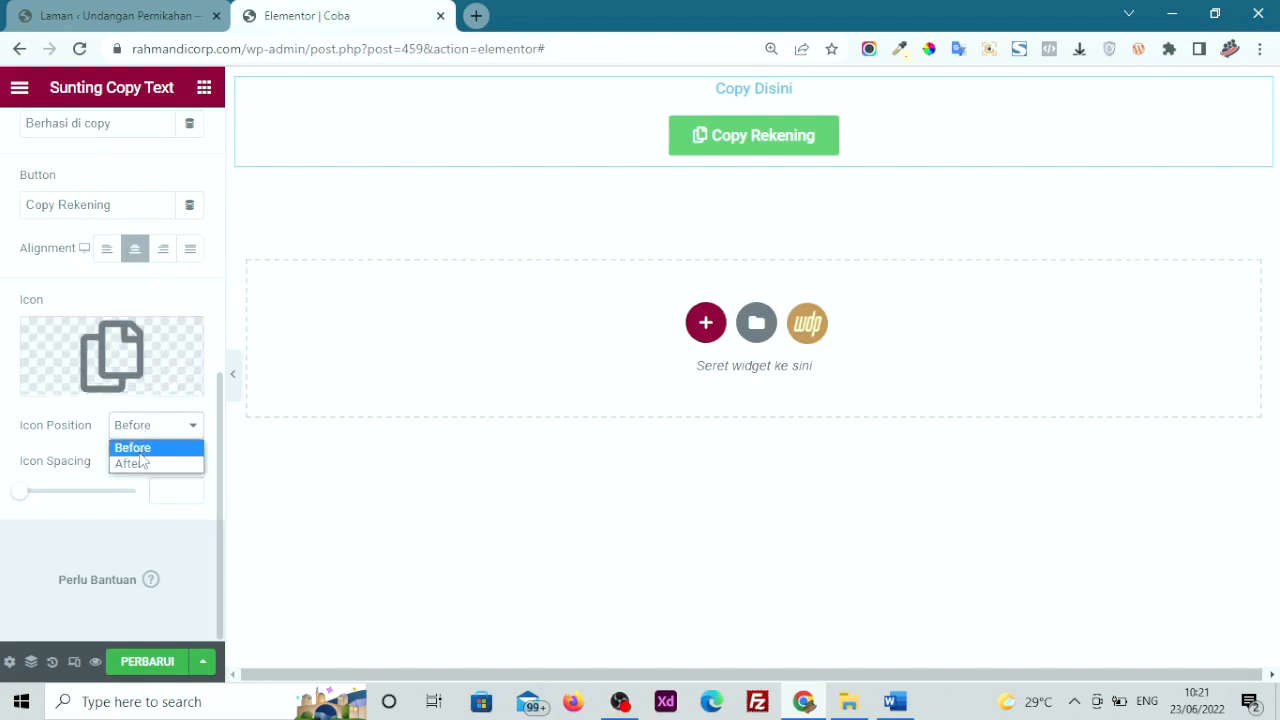
{"action": "left_click", "coordinate": [138, 465]}
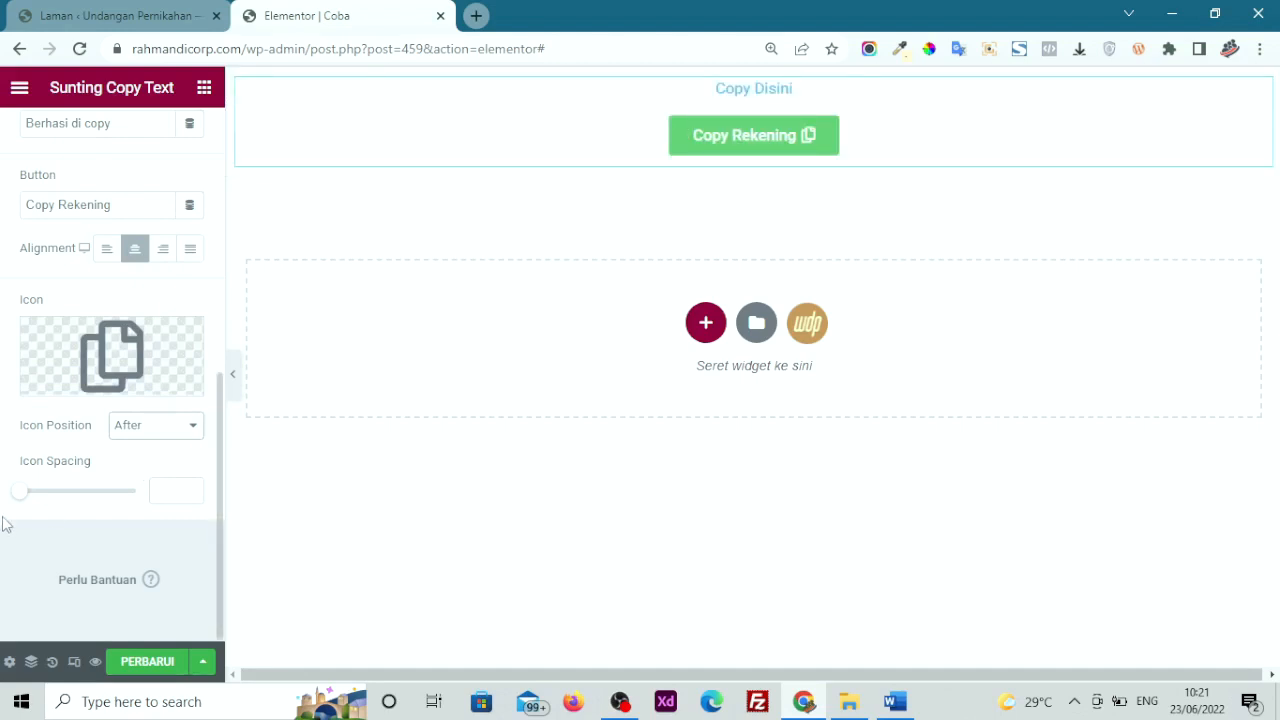
{"action": "left_click", "coordinate": [32, 496]}
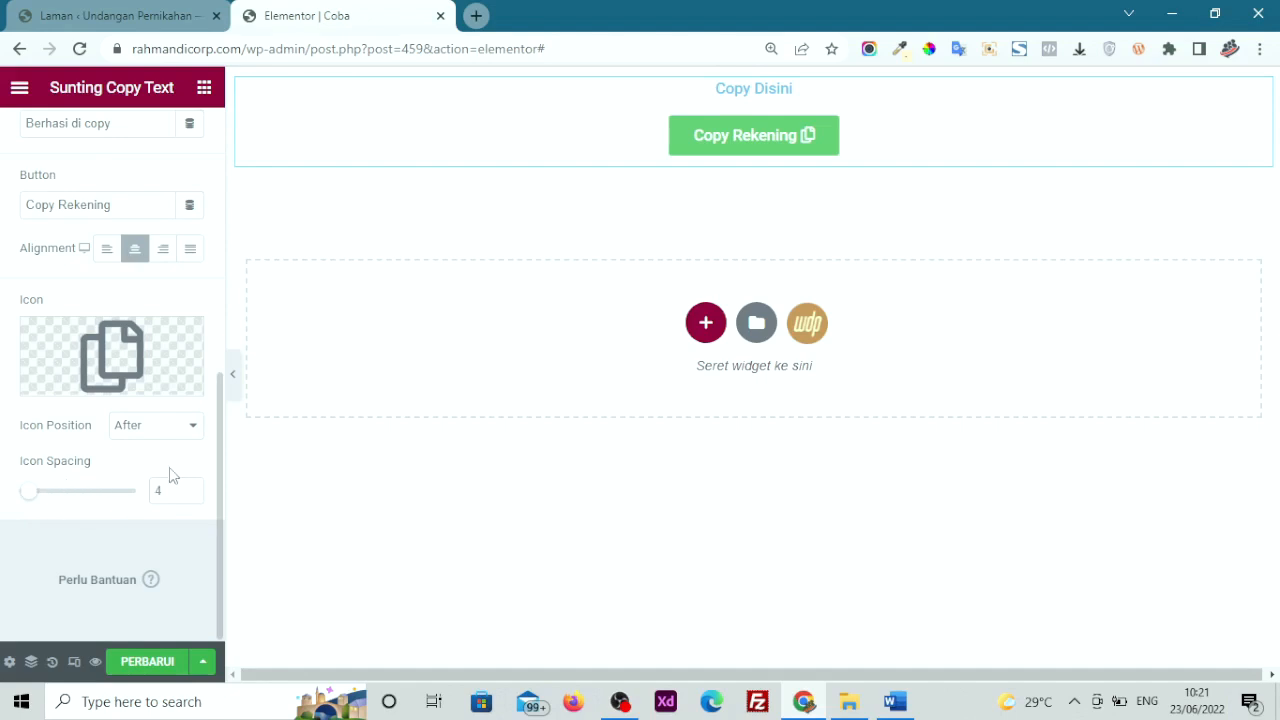
{"action": "left_click", "coordinate": [191, 488]}
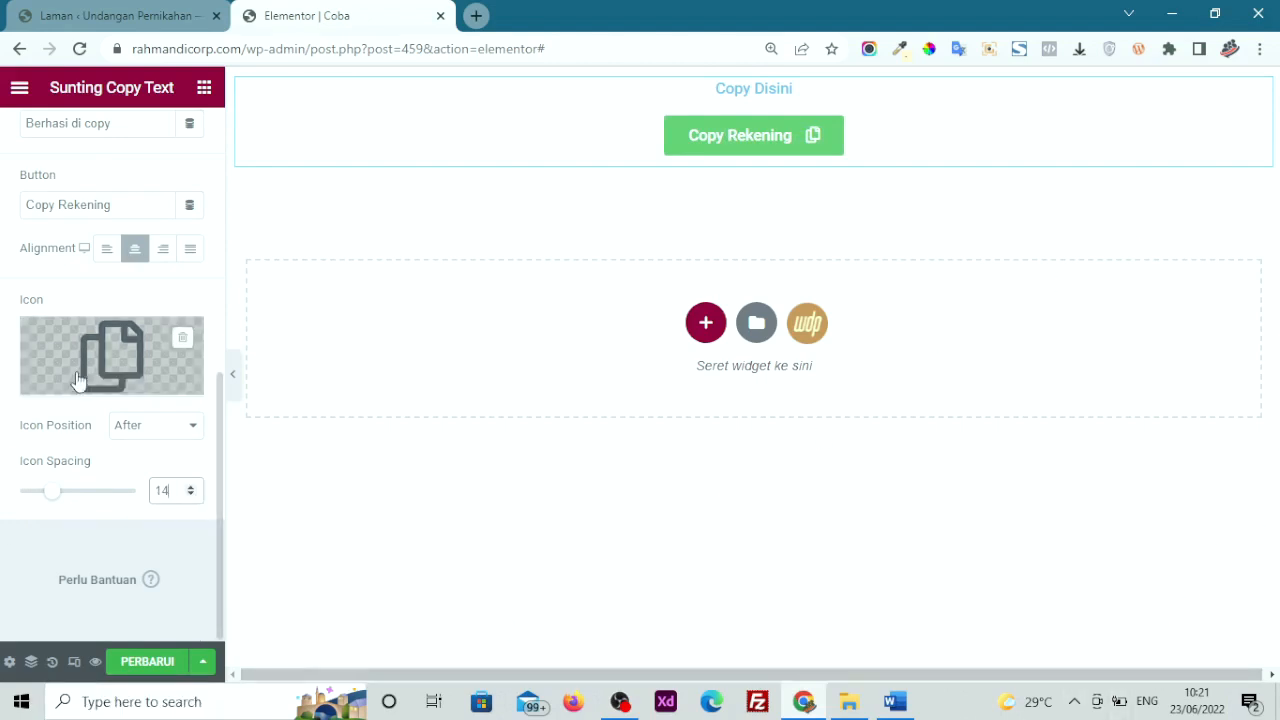
Expand the Title style options in the Gaya tab, save the page, and preview it
{"action": "scroll", "coordinate": [79, 384], "scroll_direction": "up", "scroll_amount": 6}
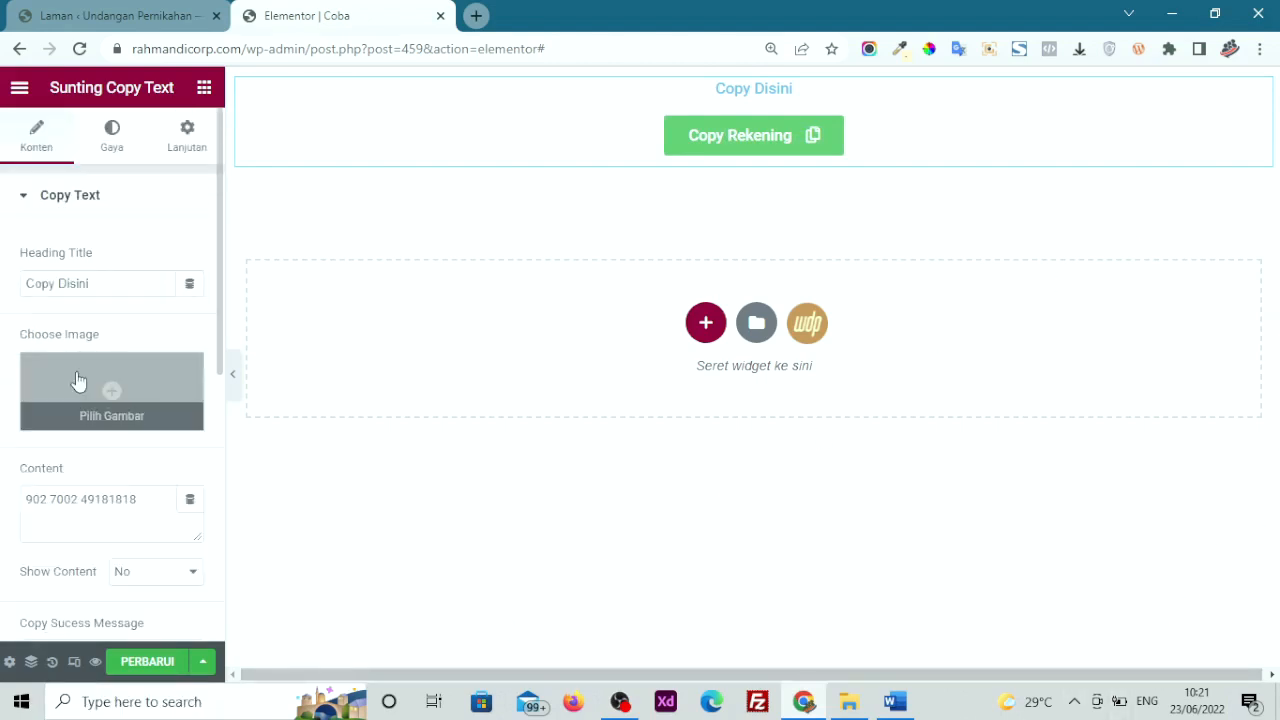
{"action": "left_click", "coordinate": [101, 149]}
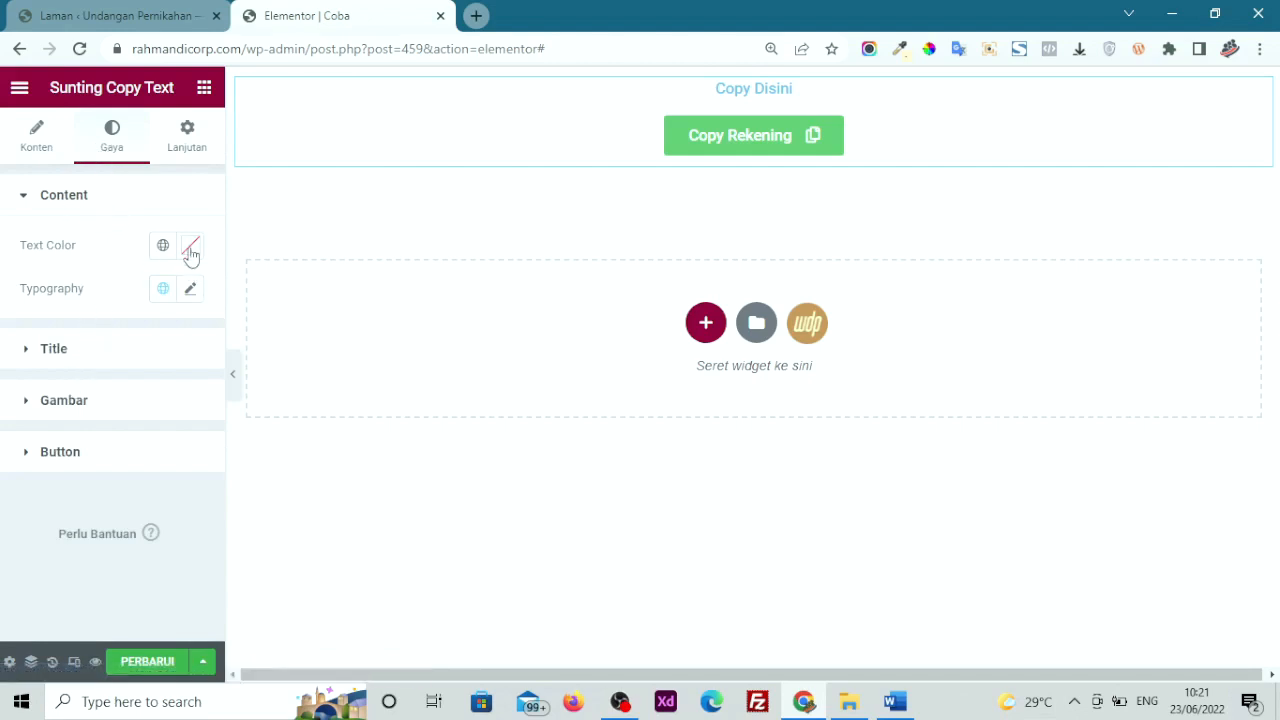
{"action": "left_click", "coordinate": [63, 350]}
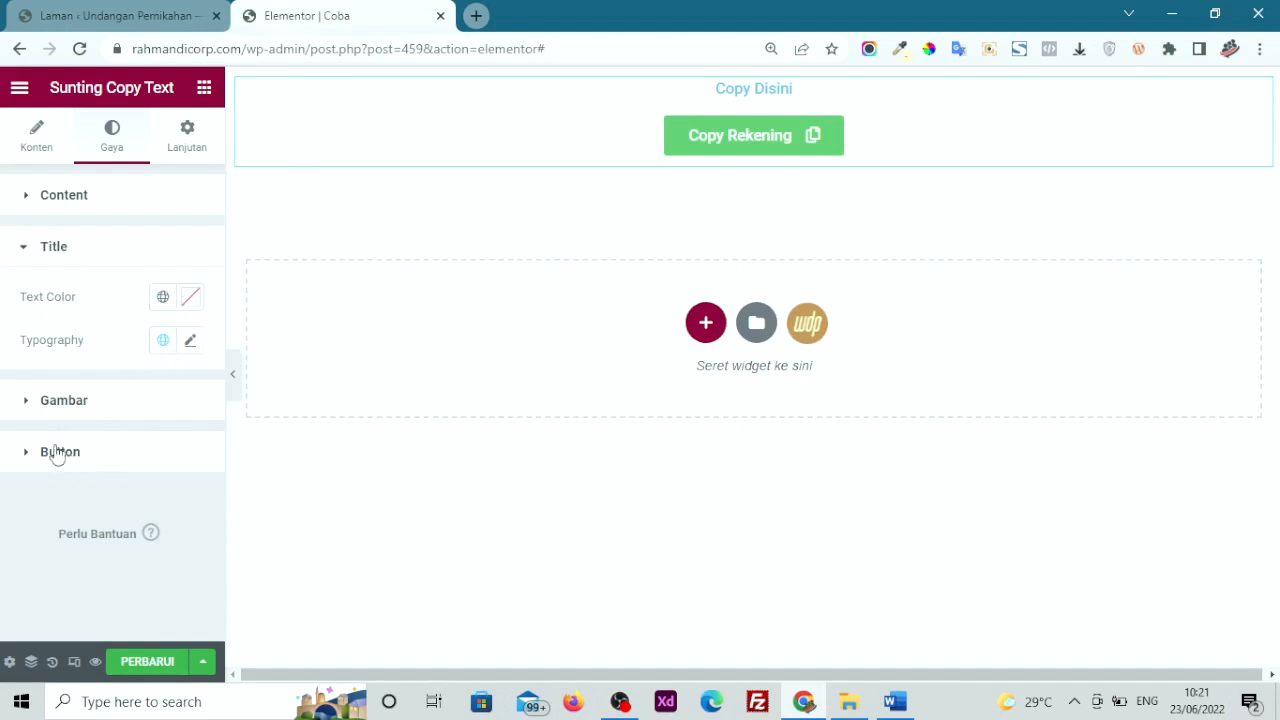
{"action": "left_click", "coordinate": [147, 664]}
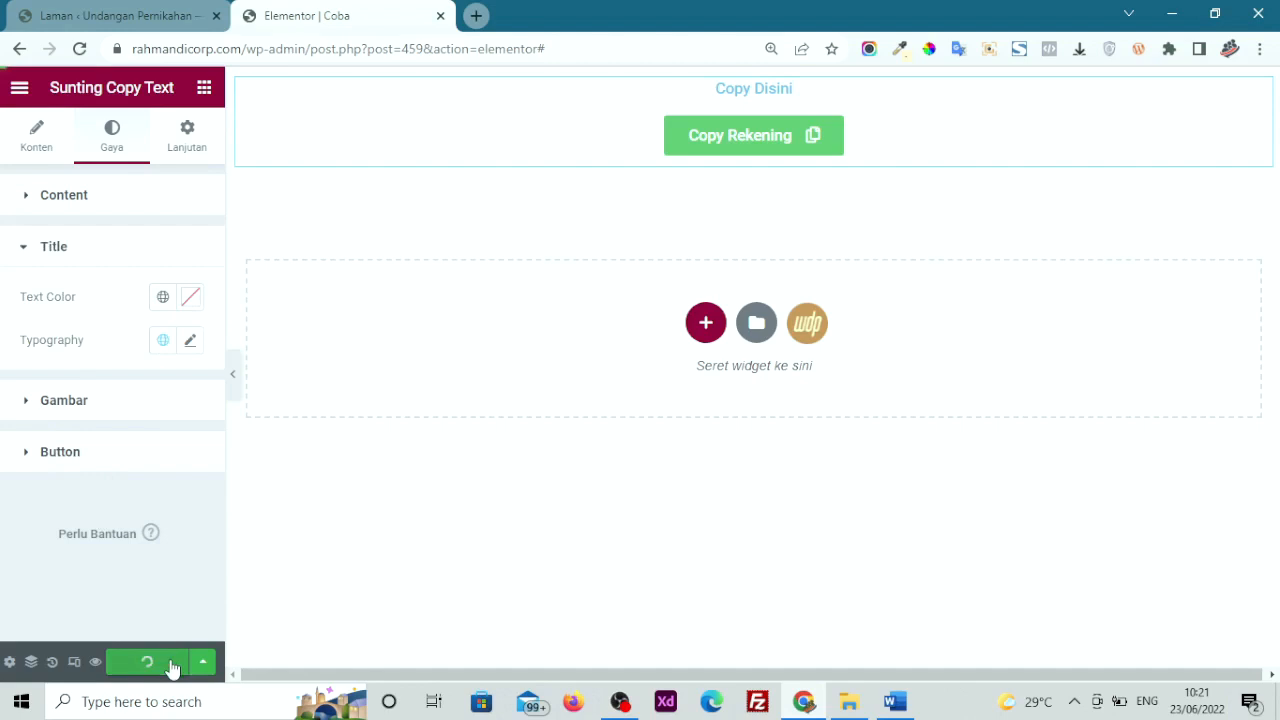
{"action": "left_click", "coordinate": [95, 662]}
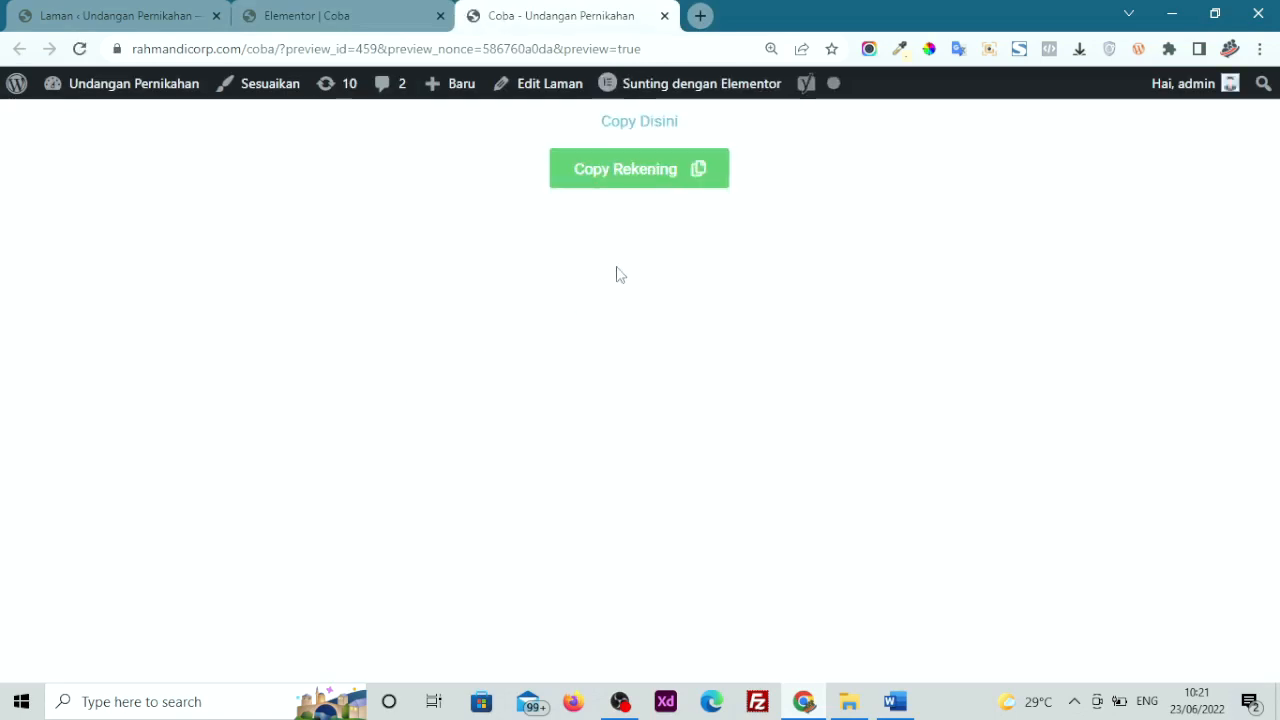
Copy the account number with the preview's Copy Rekening button and search Windows for 'note'
{"action": "left_click", "coordinate": [631, 181]}
{"action": "left_click", "coordinate": [143, 704]}
{"action": "type", "text": "note"}
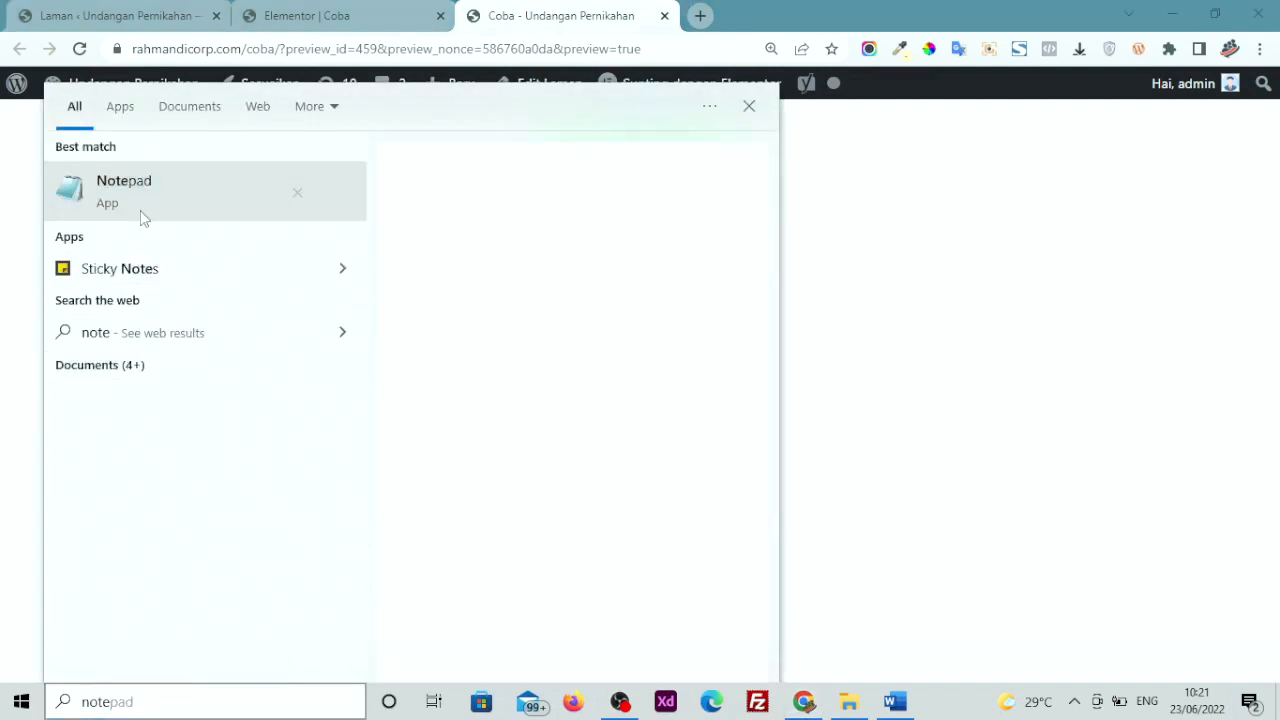
Paste the copied account number into a new Notepad document to verify it, then return to Chrome
{"action": "left_click", "coordinate": [140, 210]}
{"action": "right_click", "coordinate": [431, 275]}
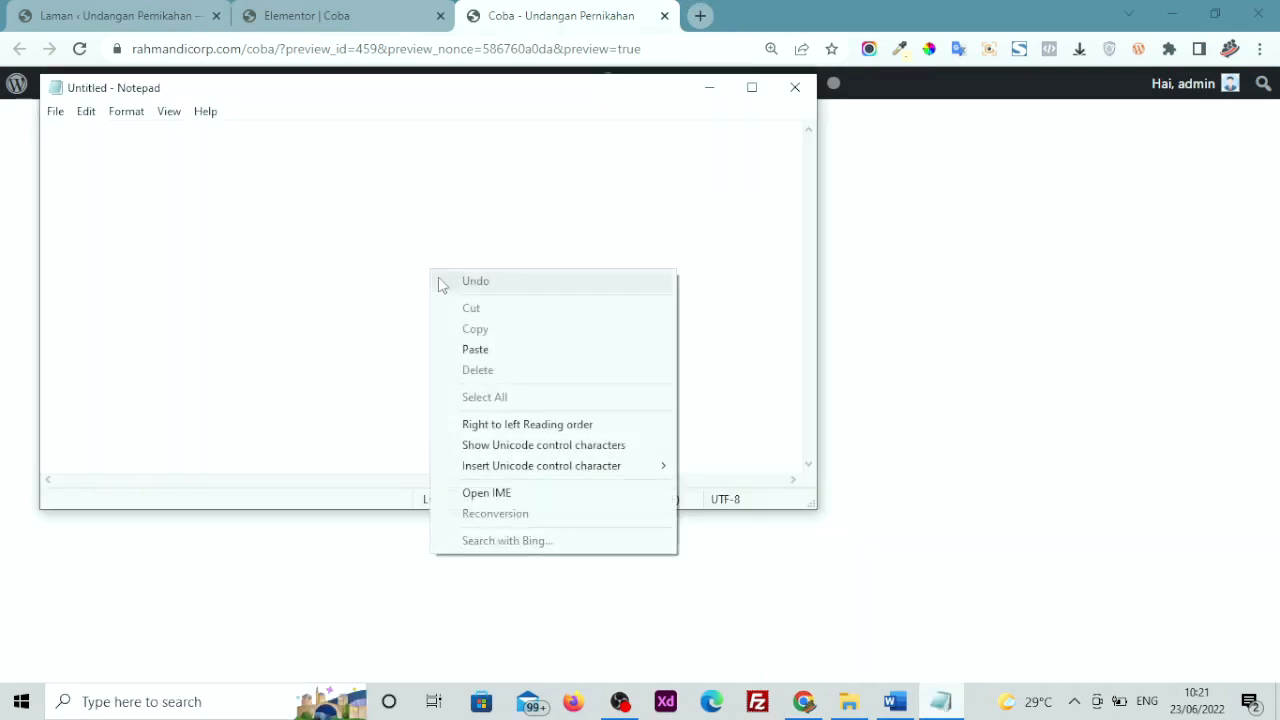
{"action": "left_click", "coordinate": [476, 349]}
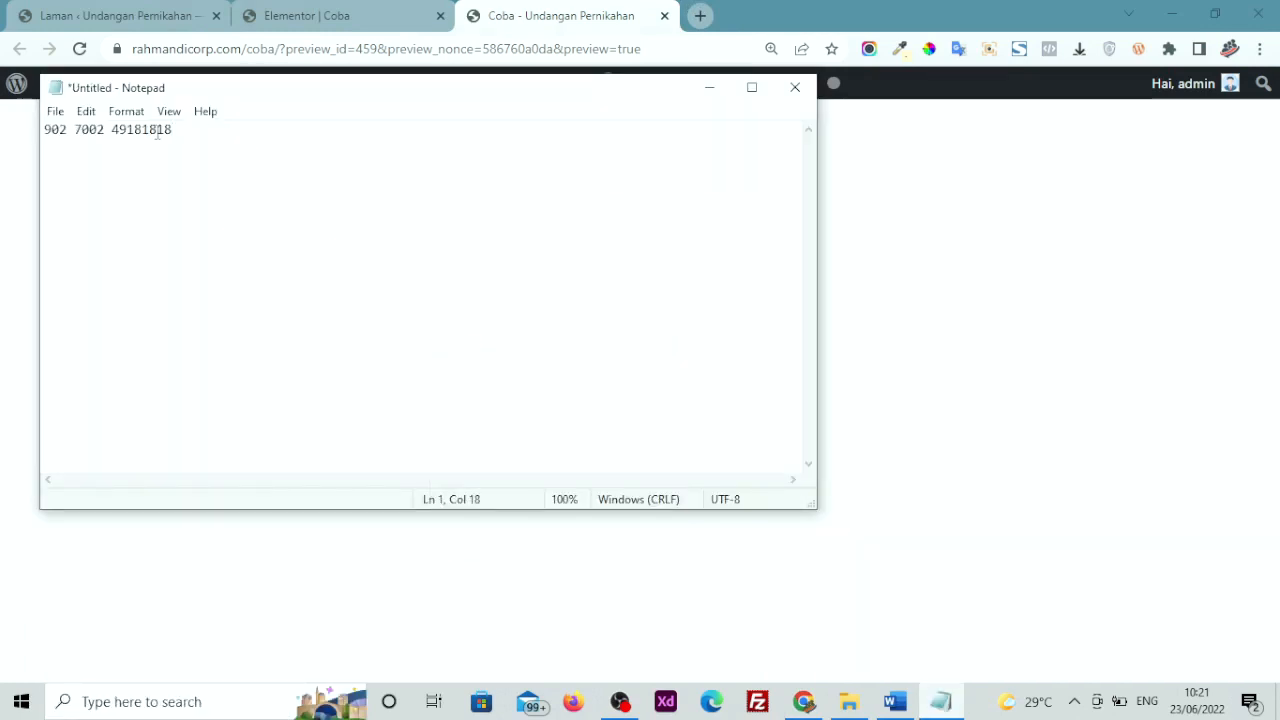
{"action": "left_click_drag", "start_coordinate": [178, 130], "coordinate": [34, 128]}
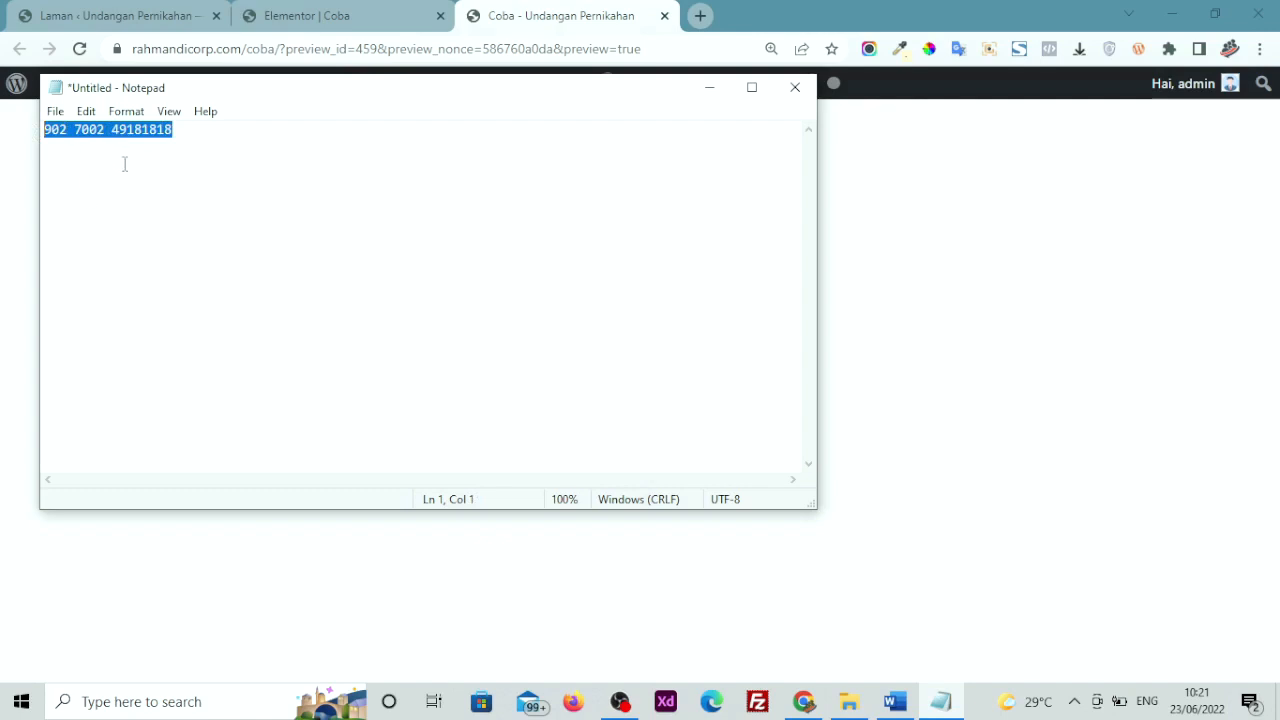
{"action": "left_click", "coordinate": [13, 217]}
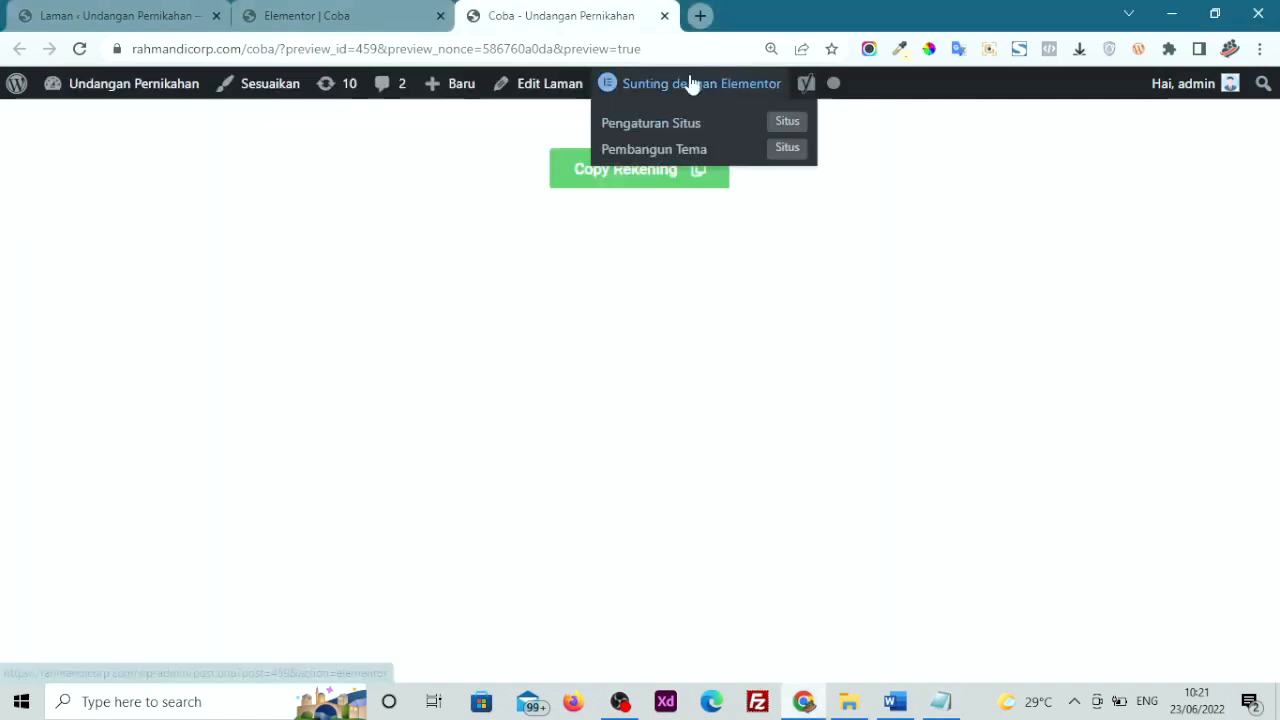
Close the preview tab and scroll Elementor's widget panel to the WeddingPress widgets
{"action": "left_click", "coordinate": [664, 15]}
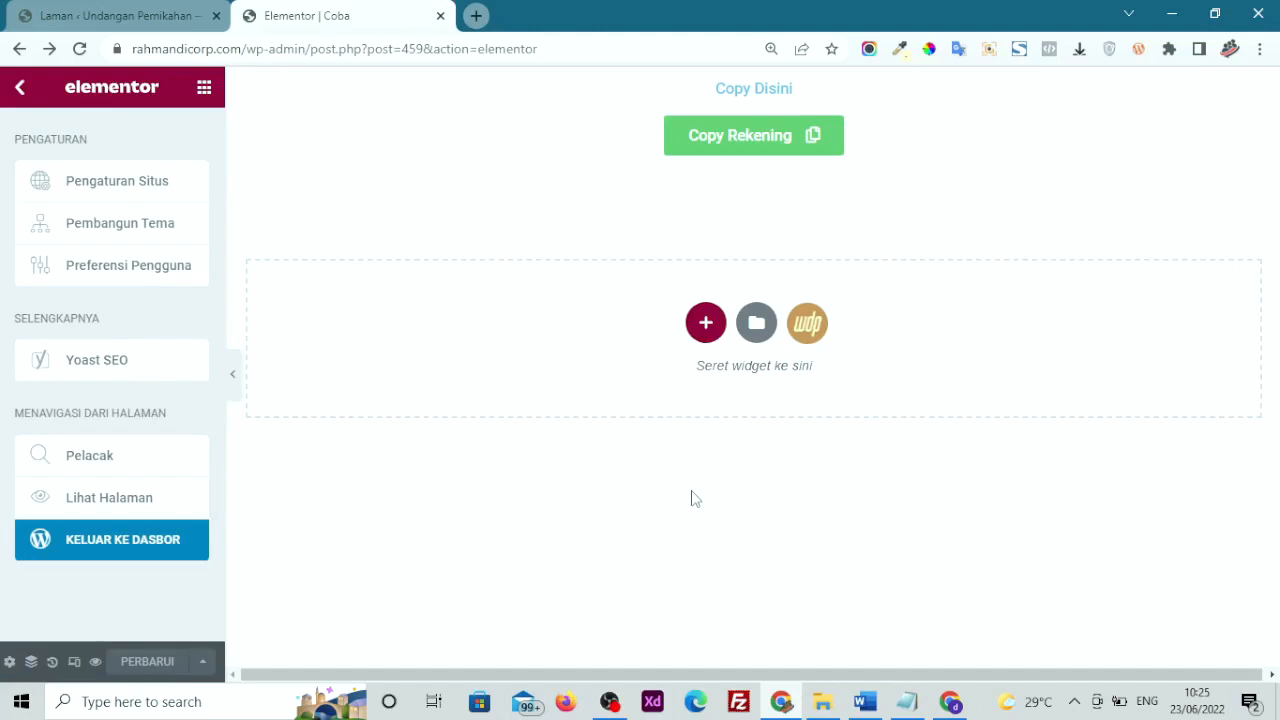
{"action": "left_click", "coordinate": [692, 493]}
{"action": "scroll", "coordinate": [96, 338], "scroll_direction": "down", "scroll_amount": 2}
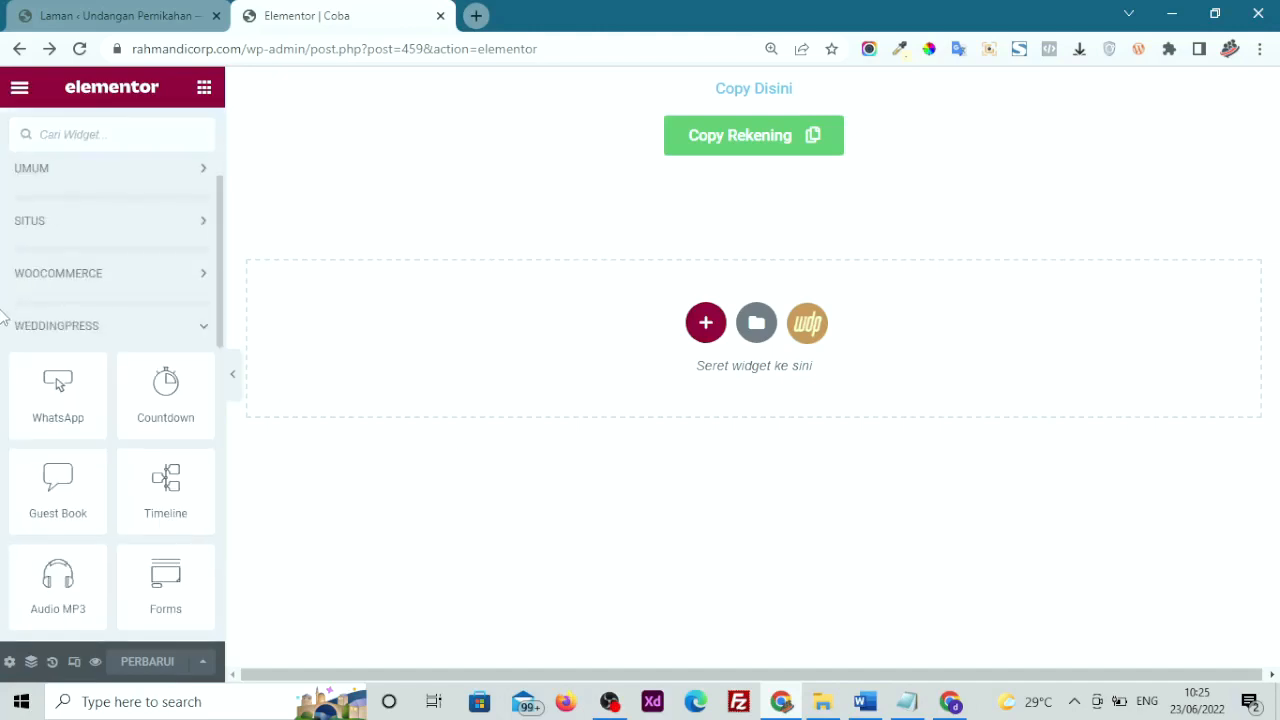
{"action": "scroll", "coordinate": [3, 317], "scroll_direction": "down", "scroll_amount": 3}
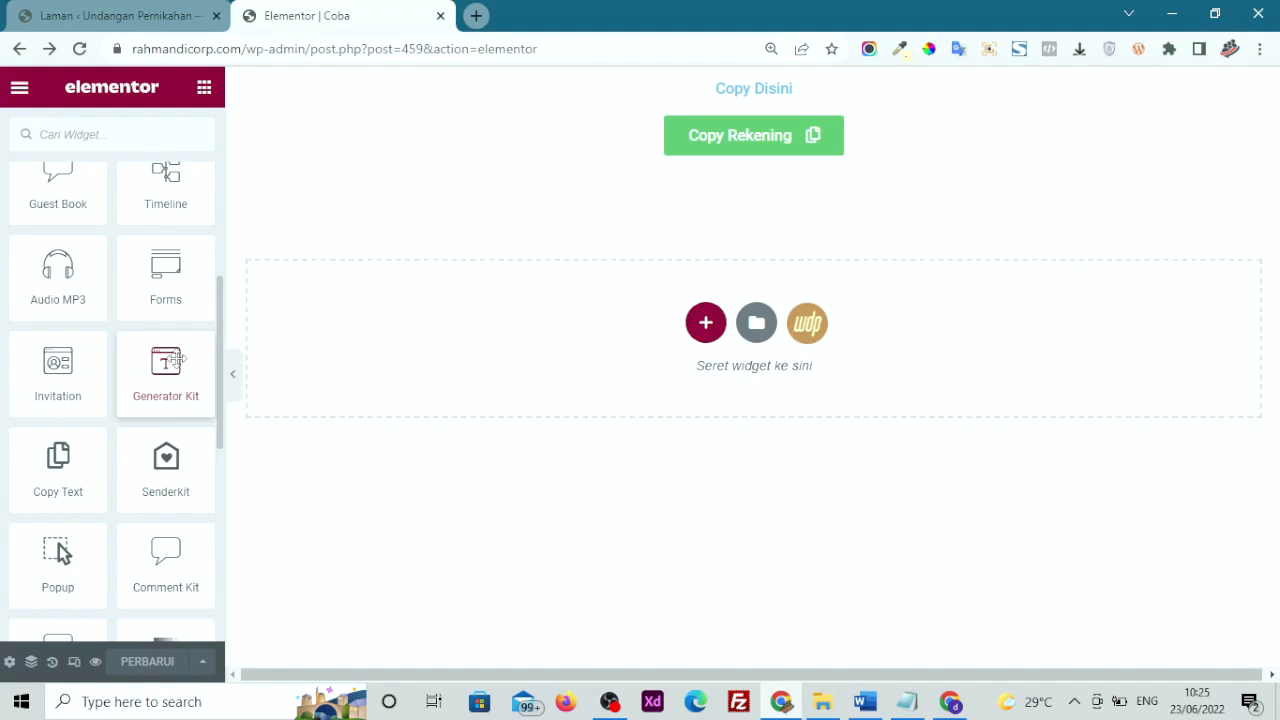
{"action": "scroll", "coordinate": [166, 455], "scroll_direction": "down", "scroll_amount": 2}
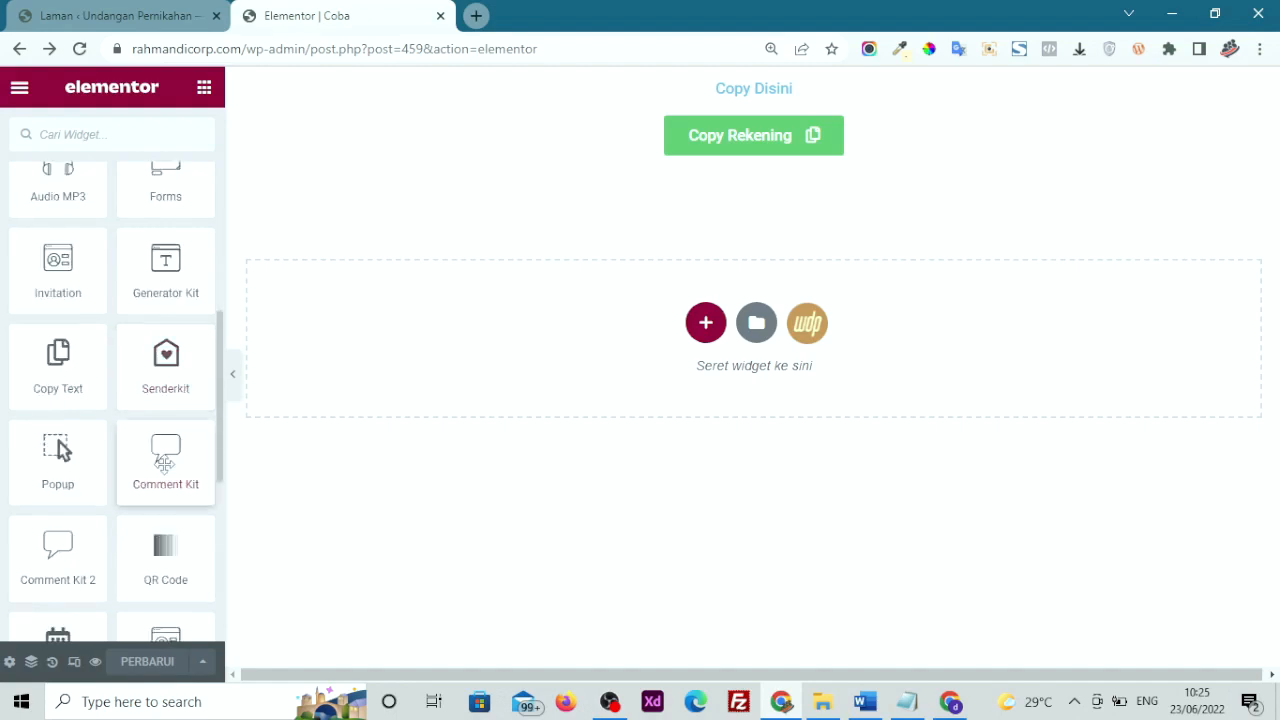
{"action": "scroll", "coordinate": [165, 462], "scroll_direction": "down", "scroll_amount": 1}
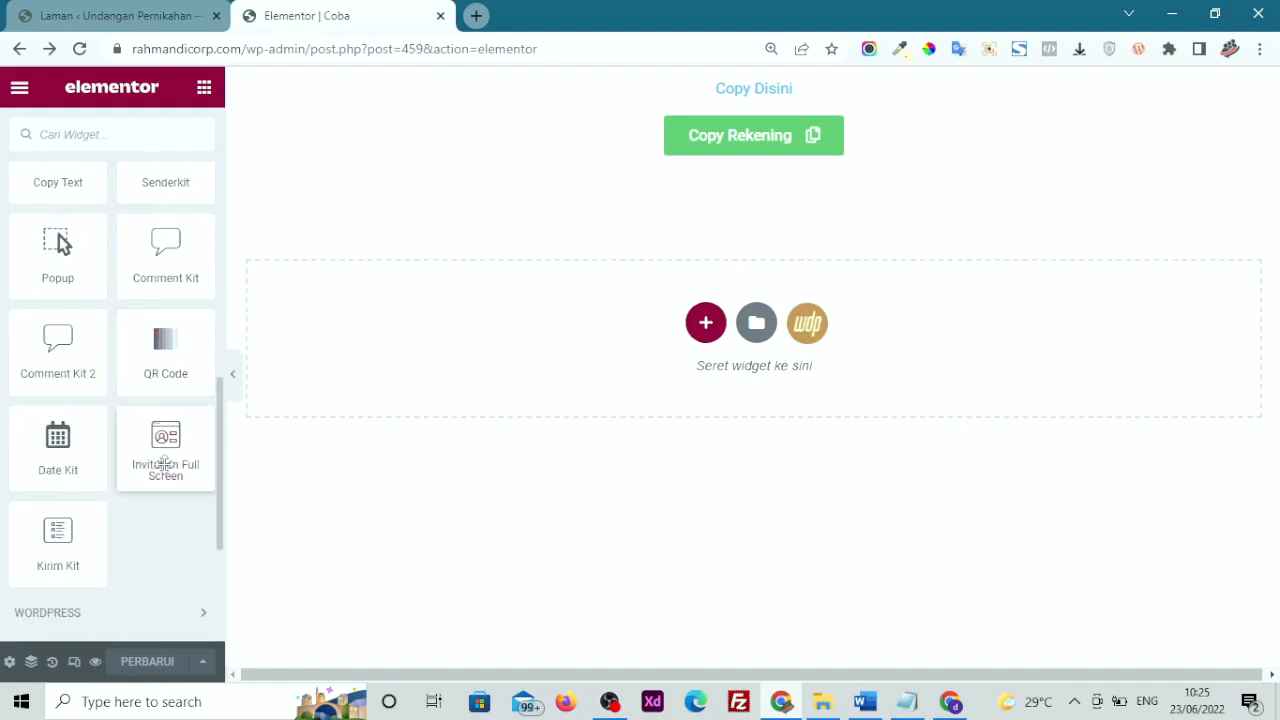
{"action": "scroll", "coordinate": [165, 462], "scroll_direction": "up", "scroll_amount": 1}
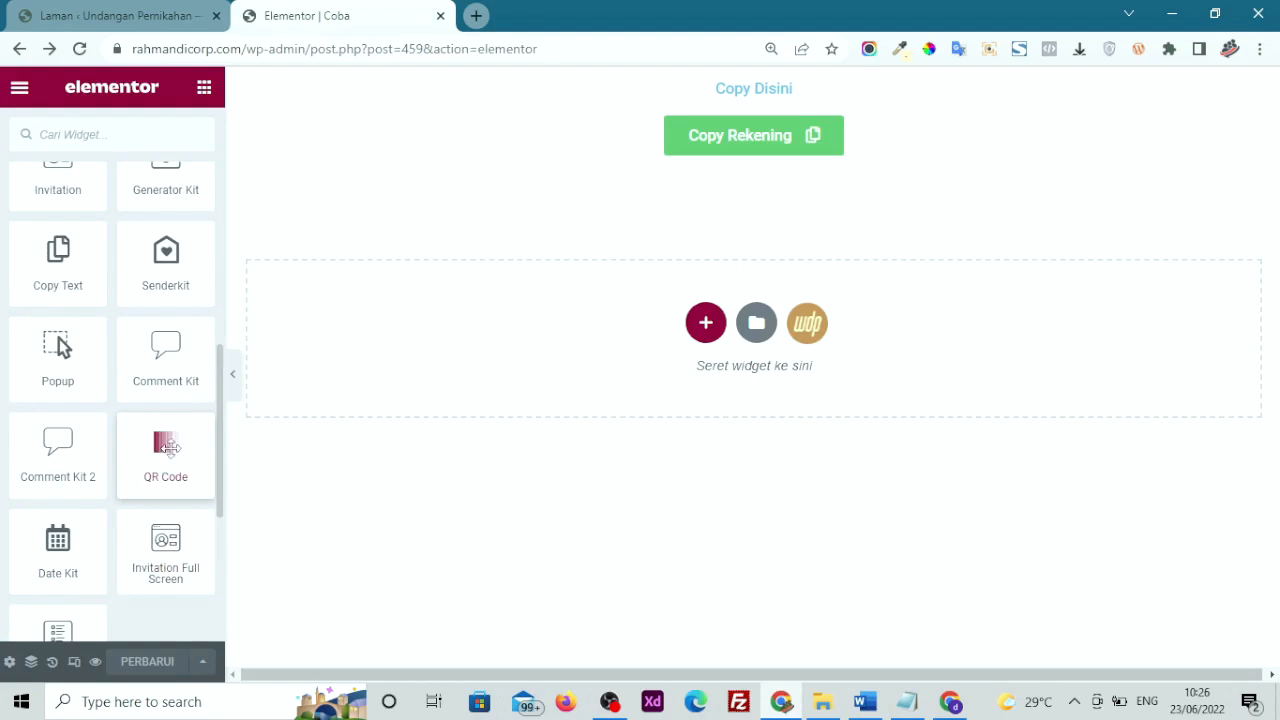
{"action": "scroll", "coordinate": [146, 285], "scroll_direction": "up", "scroll_amount": 1}
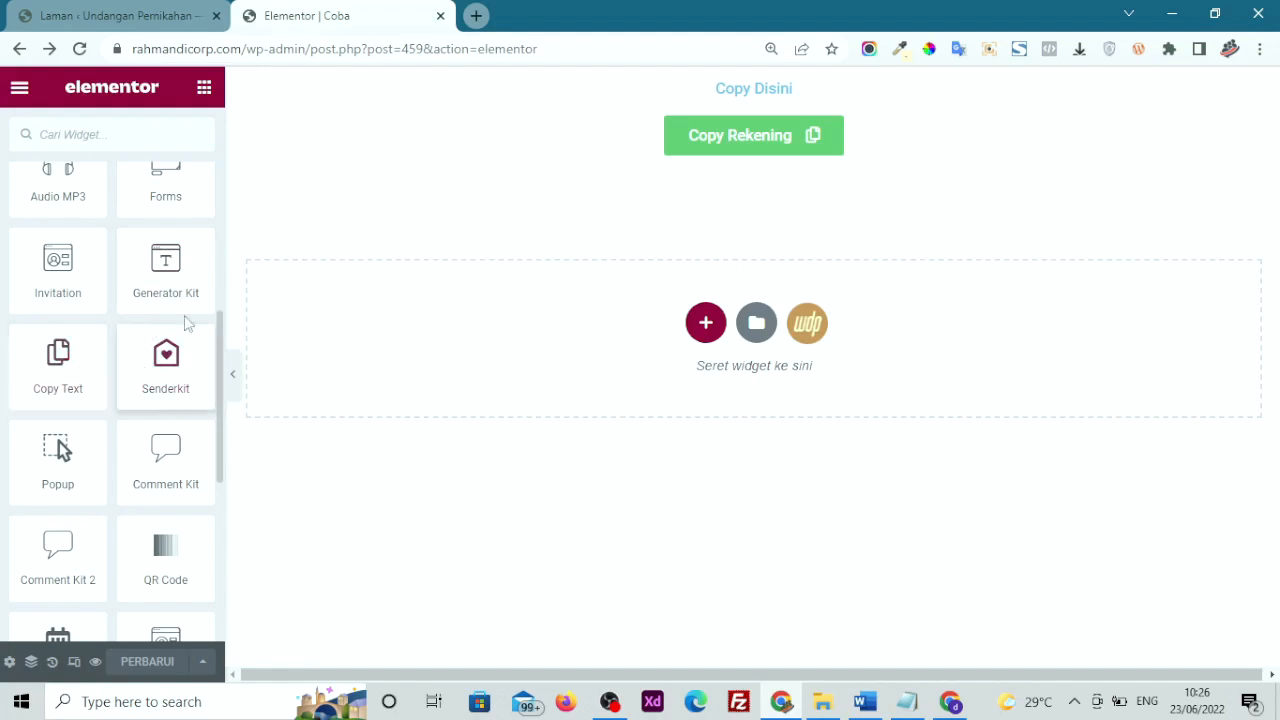
Delete the Copy Rekening section so the Coba page is empty
{"action": "mouse_move", "coordinate": [671, 149]}
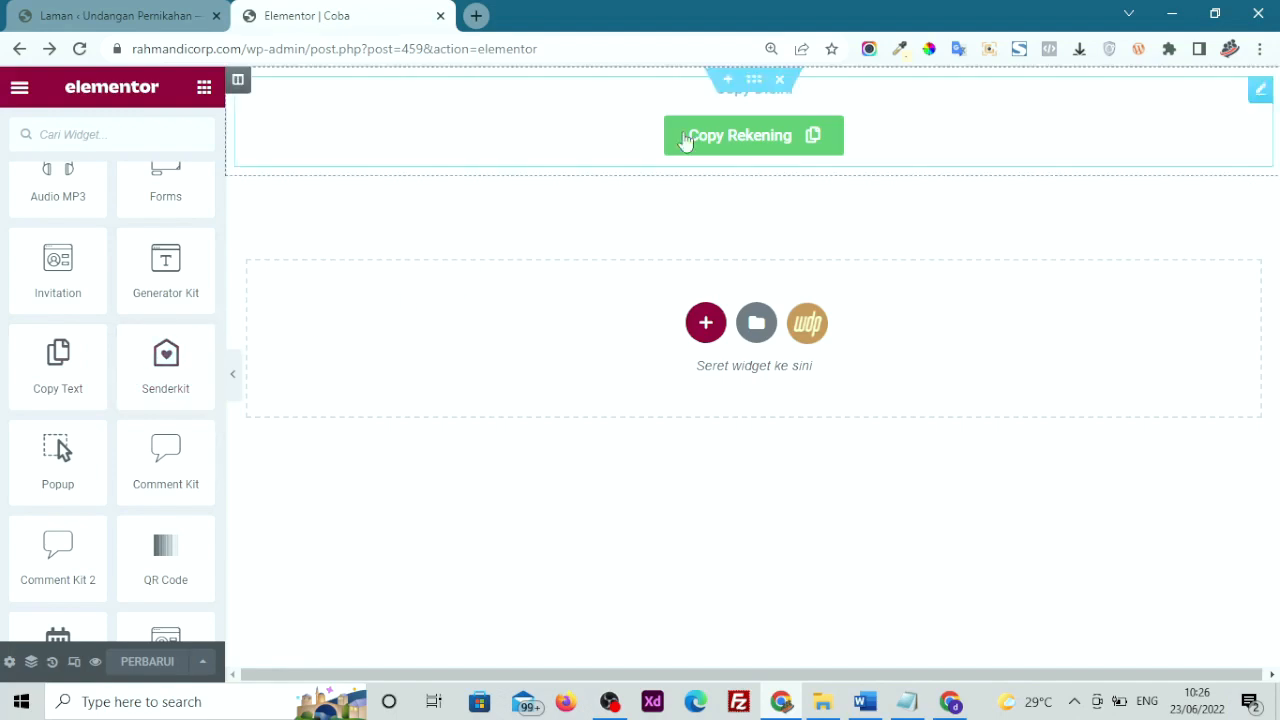
{"action": "left_click", "coordinate": [778, 84]}
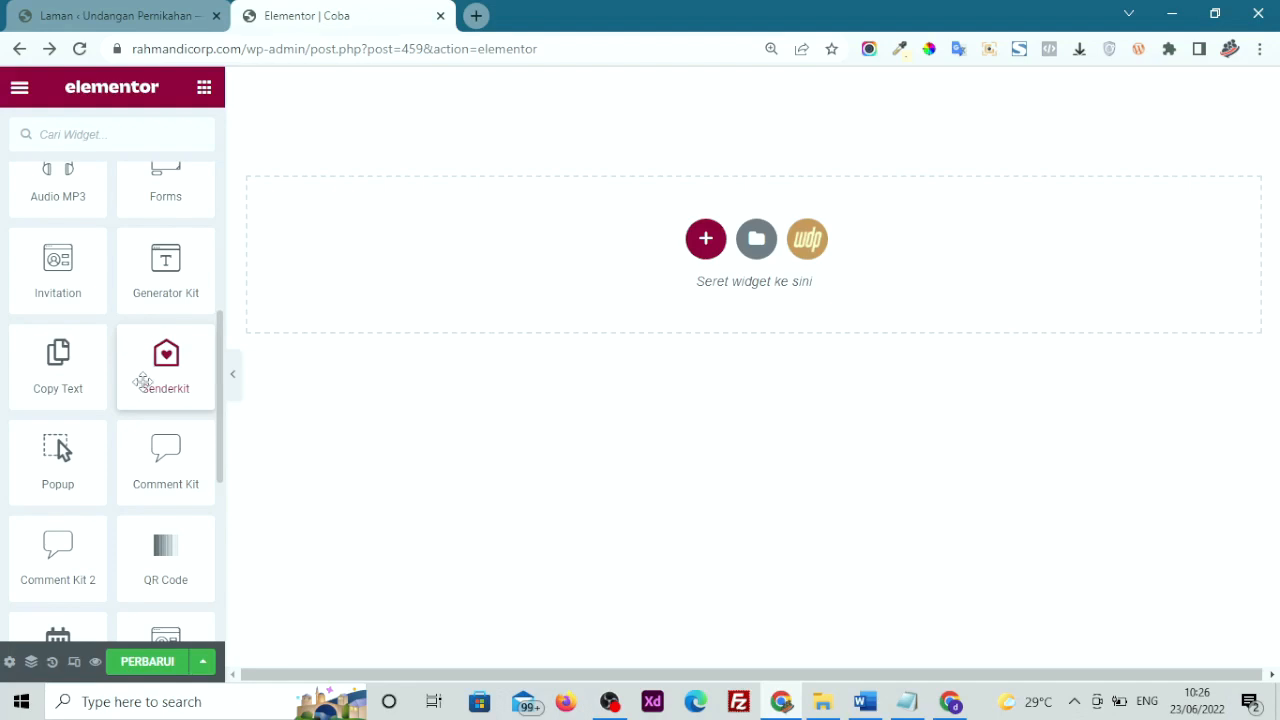
Place a Senderkit form on the page and set Send to to 'Sent to Admin'
{"action": "left_click_drag", "start_coordinate": [149, 369], "coordinate": [490, 293]}
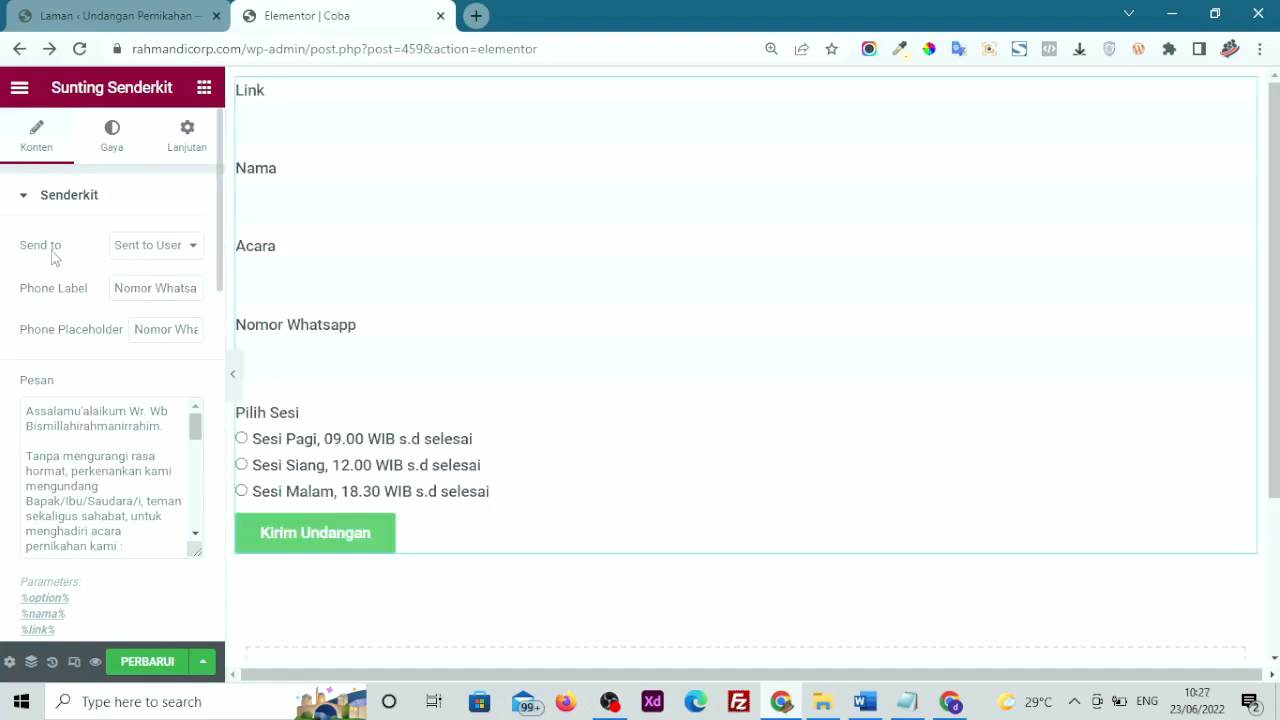
{"action": "left_click_drag", "start_coordinate": [15, 252], "coordinate": [71, 251]}
{"action": "left_click", "coordinate": [118, 250]}
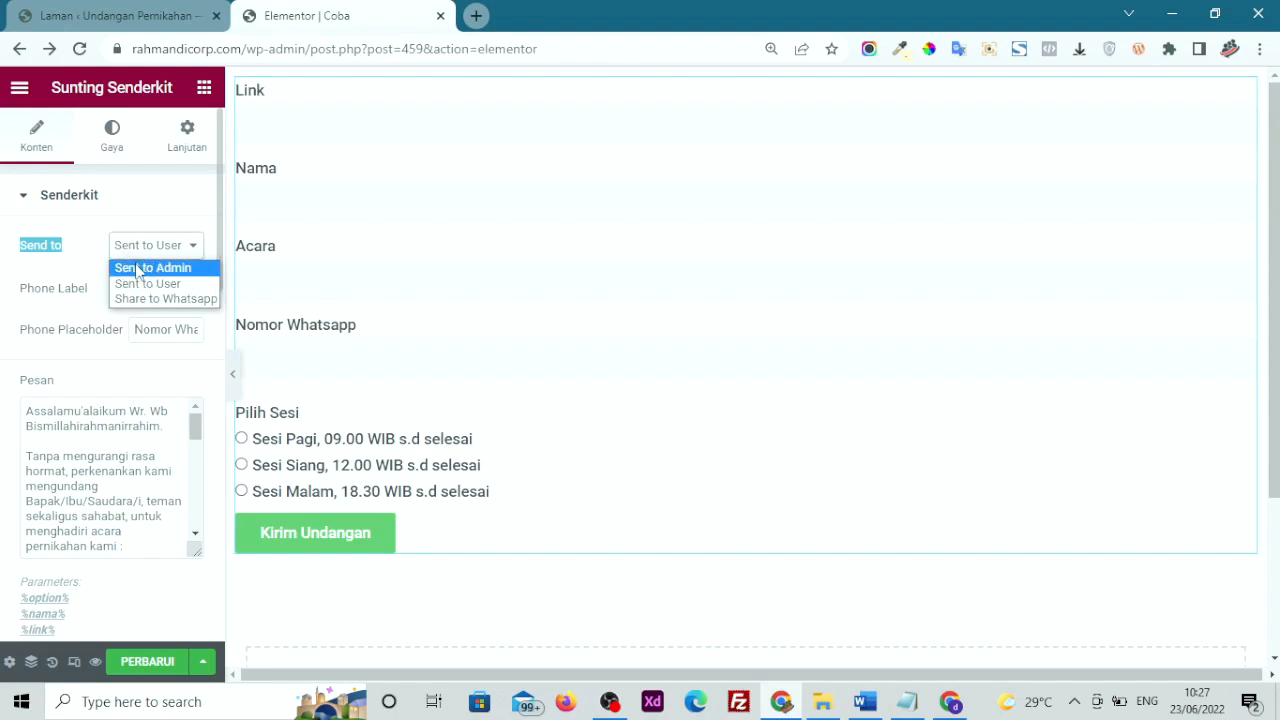
{"action": "left_click", "coordinate": [139, 268]}
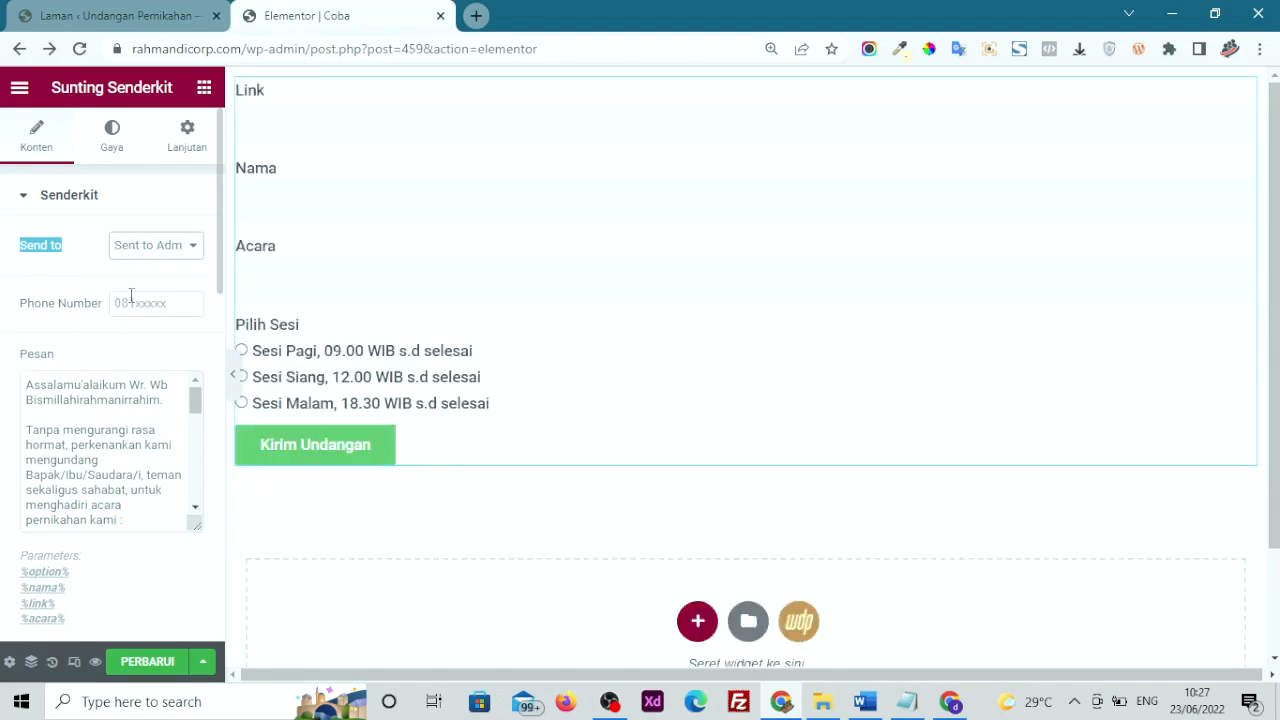
Review the phone number field and the %nama% Pesan placeholders, then go to the WordPress Pages list
{"action": "left_click", "coordinate": [133, 302]}
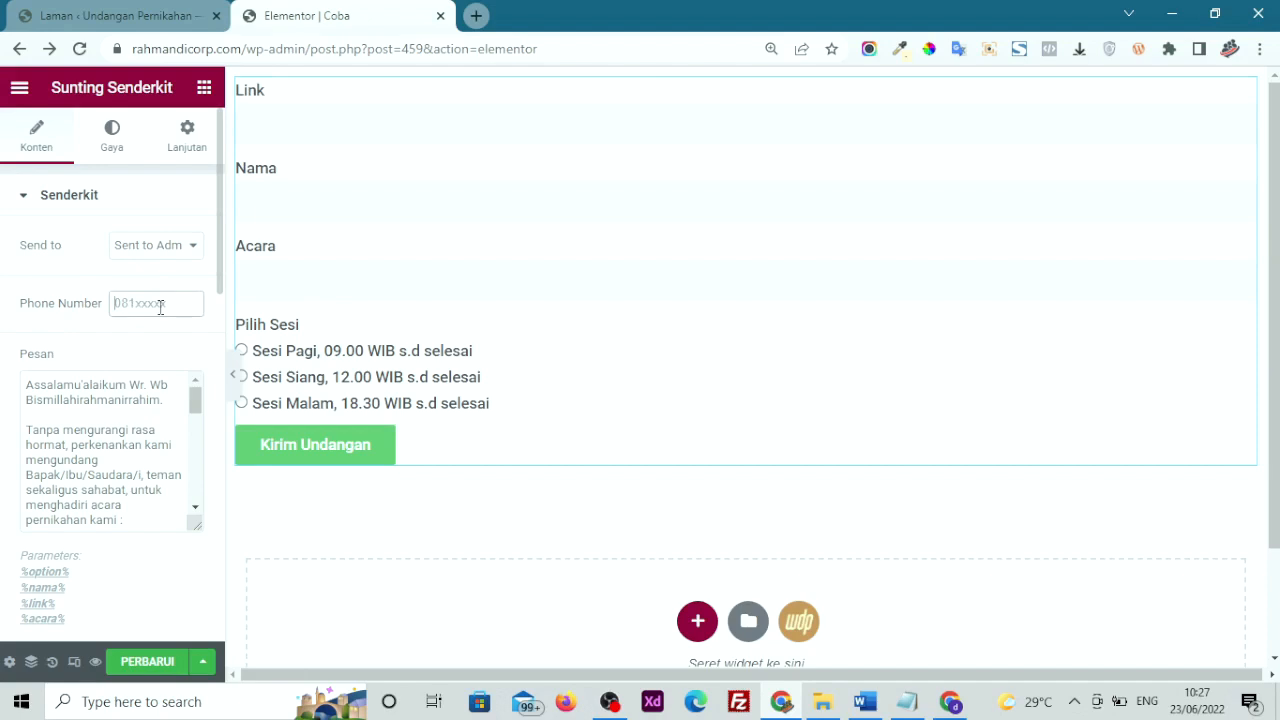
{"action": "scroll", "coordinate": [86, 377], "scroll_direction": "down", "scroll_amount": 2}
{"action": "scroll", "coordinate": [24, 364], "scroll_direction": "down", "scroll_amount": 1}
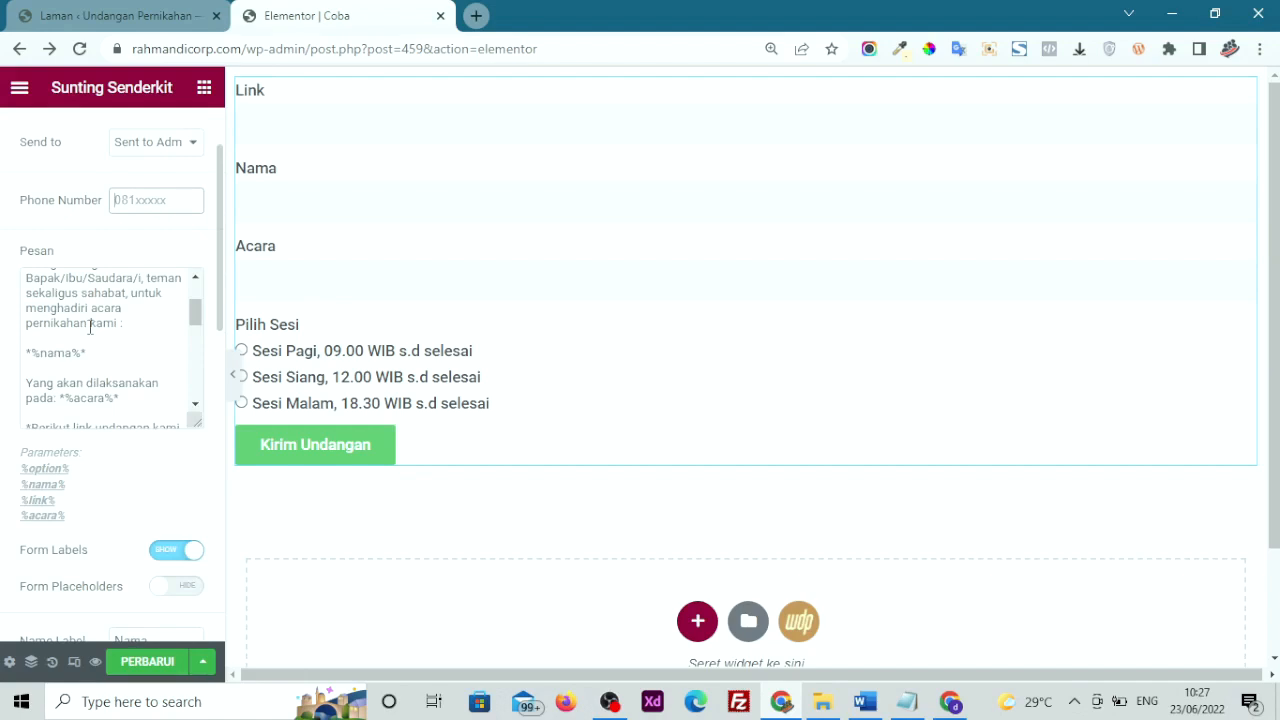
{"action": "scroll", "coordinate": [90, 326], "scroll_direction": "up", "scroll_amount": 2}
{"action": "scroll", "coordinate": [90, 328], "scroll_direction": "down", "scroll_amount": 2}
{"action": "left_click_drag", "start_coordinate": [108, 345], "coordinate": [26, 352]}
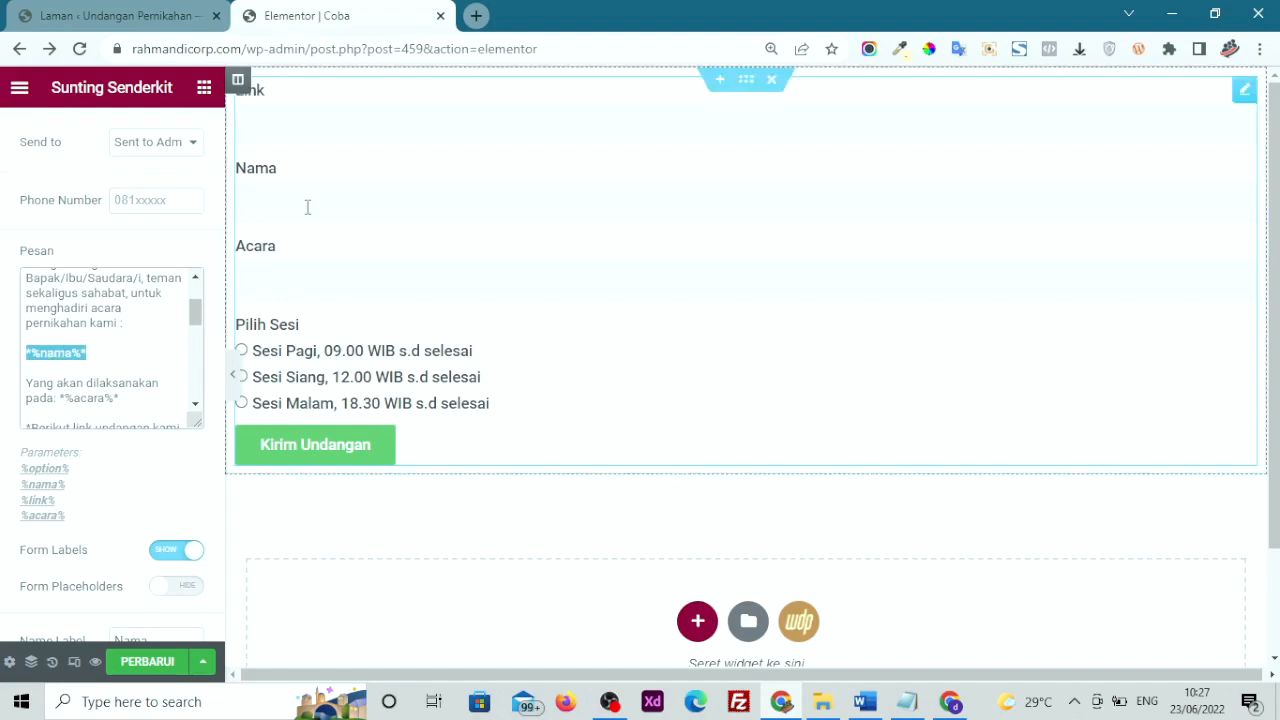
{"action": "scroll", "coordinate": [89, 367], "scroll_direction": "down", "scroll_amount": 2}
{"action": "scroll", "coordinate": [89, 367], "scroll_direction": "up", "scroll_amount": 2}
{"action": "left_click_drag", "start_coordinate": [116, 307], "coordinate": [9, 304]}
{"action": "scroll", "coordinate": [77, 315], "scroll_direction": "down", "scroll_amount": 1}
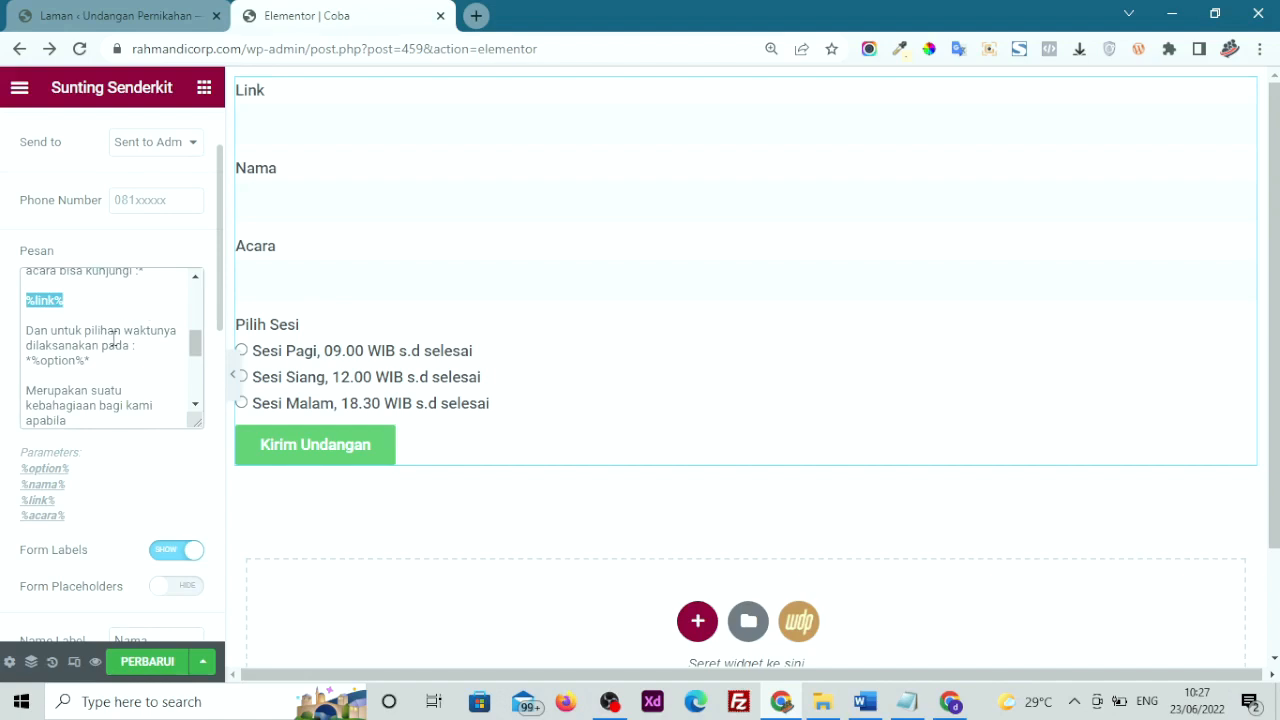
{"action": "left_click", "coordinate": [150, 15]}
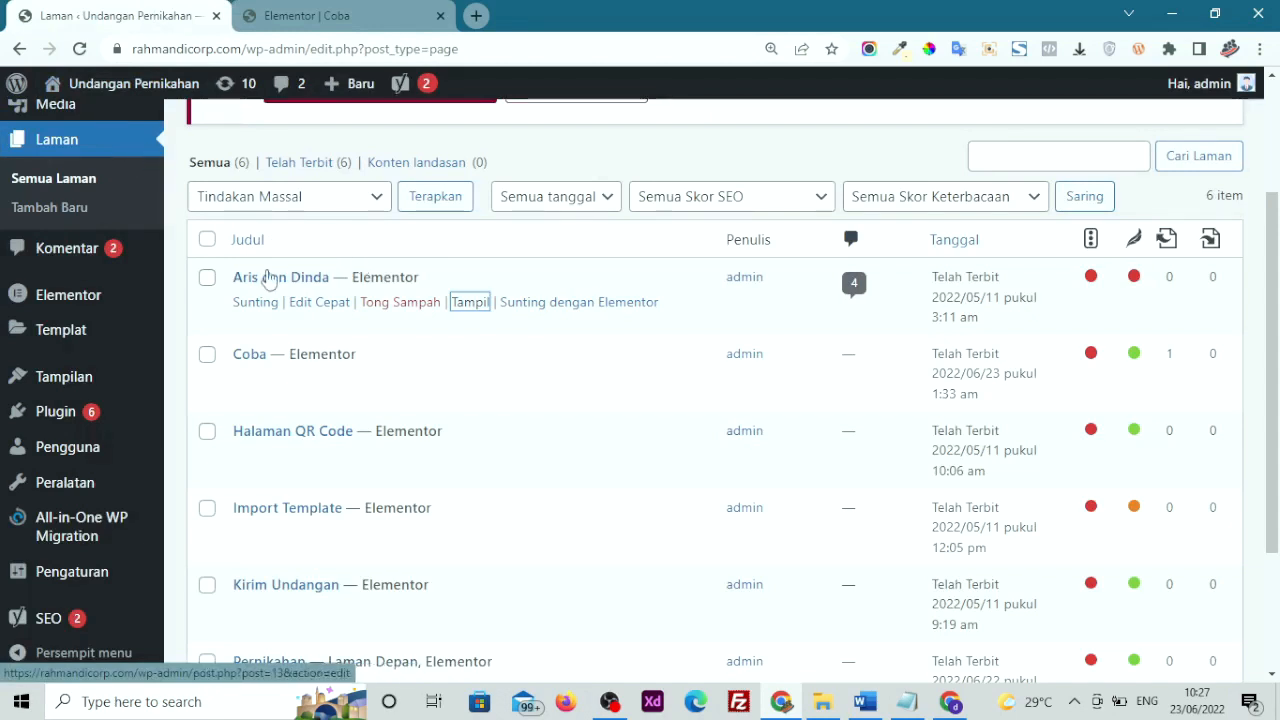
Copy the wedding page's Tampil link address, save the Coba page with PERBARUI, and preview it
{"action": "right_click", "coordinate": [470, 308]}
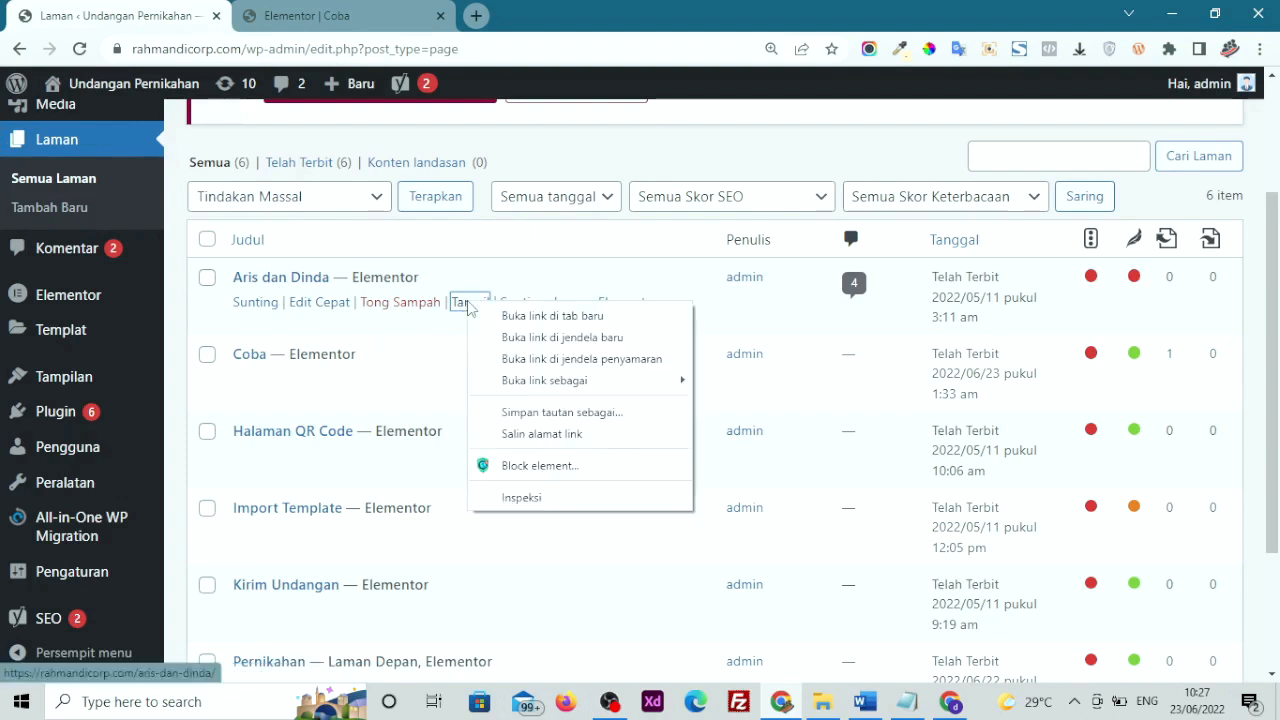
{"action": "left_click", "coordinate": [560, 436]}
{"action": "left_click", "coordinate": [295, 12]}
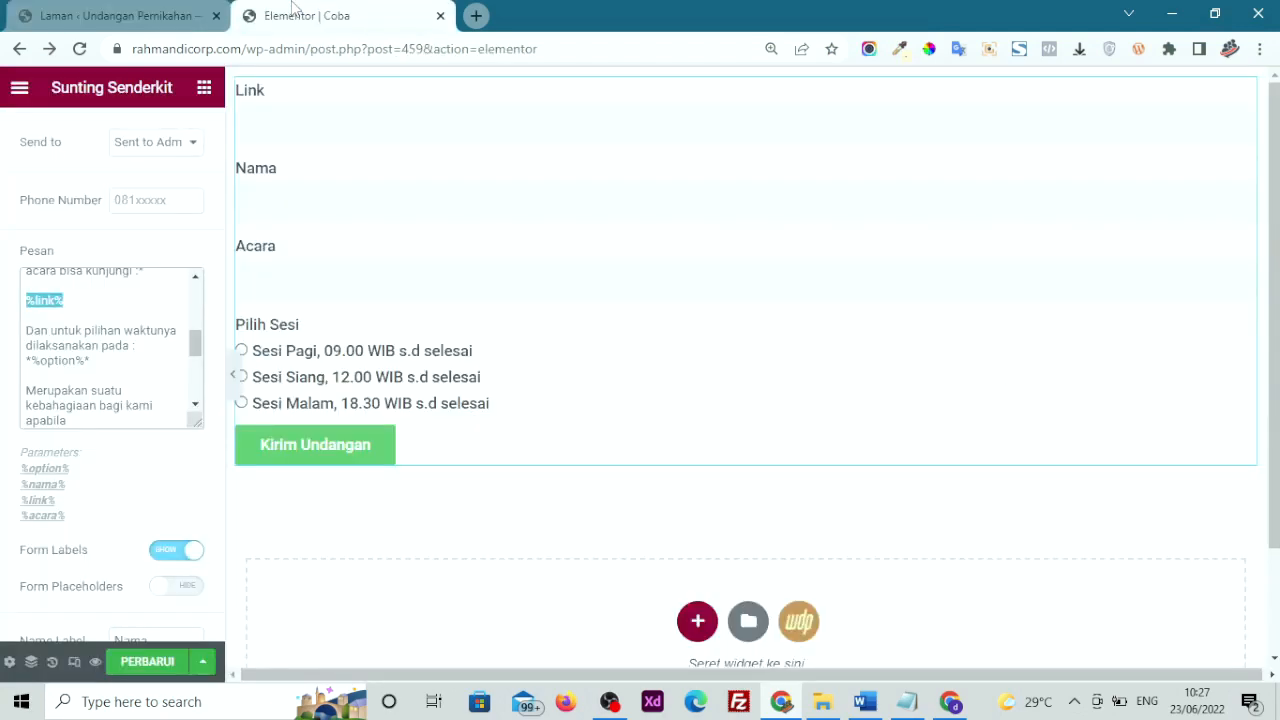
{"action": "left_click", "coordinate": [125, 668]}
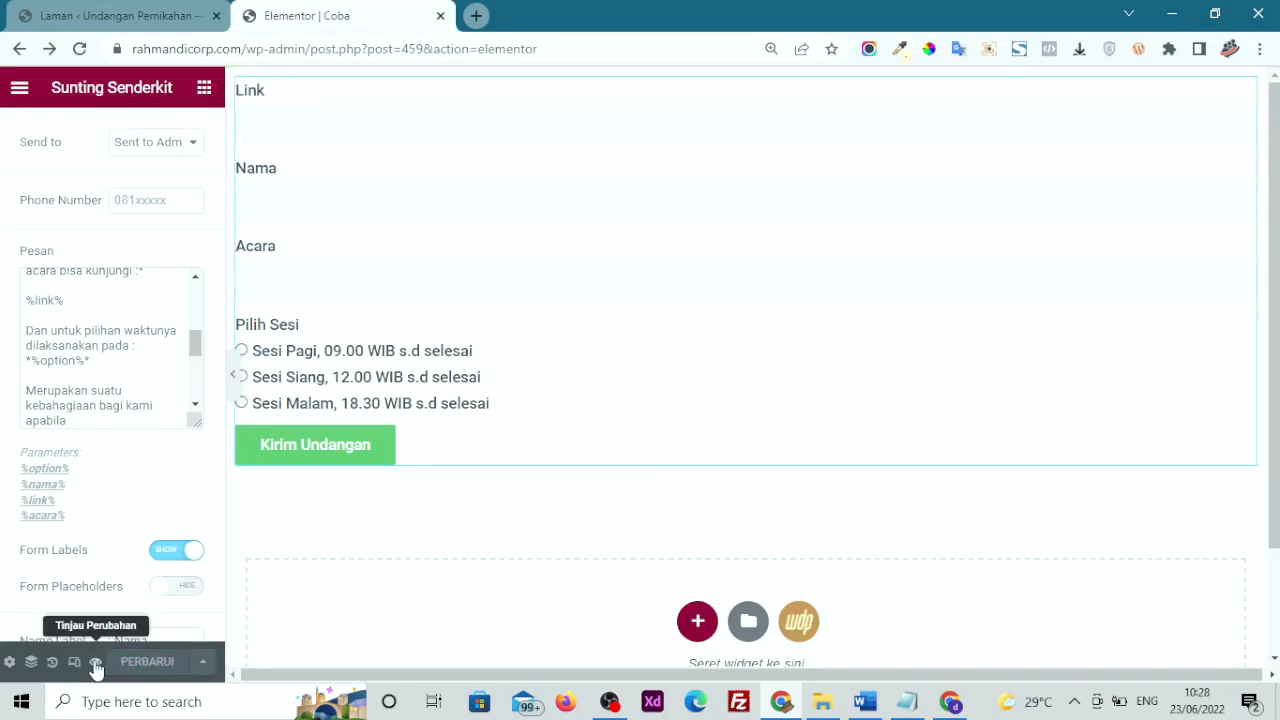
{"action": "left_click", "coordinate": [95, 662]}
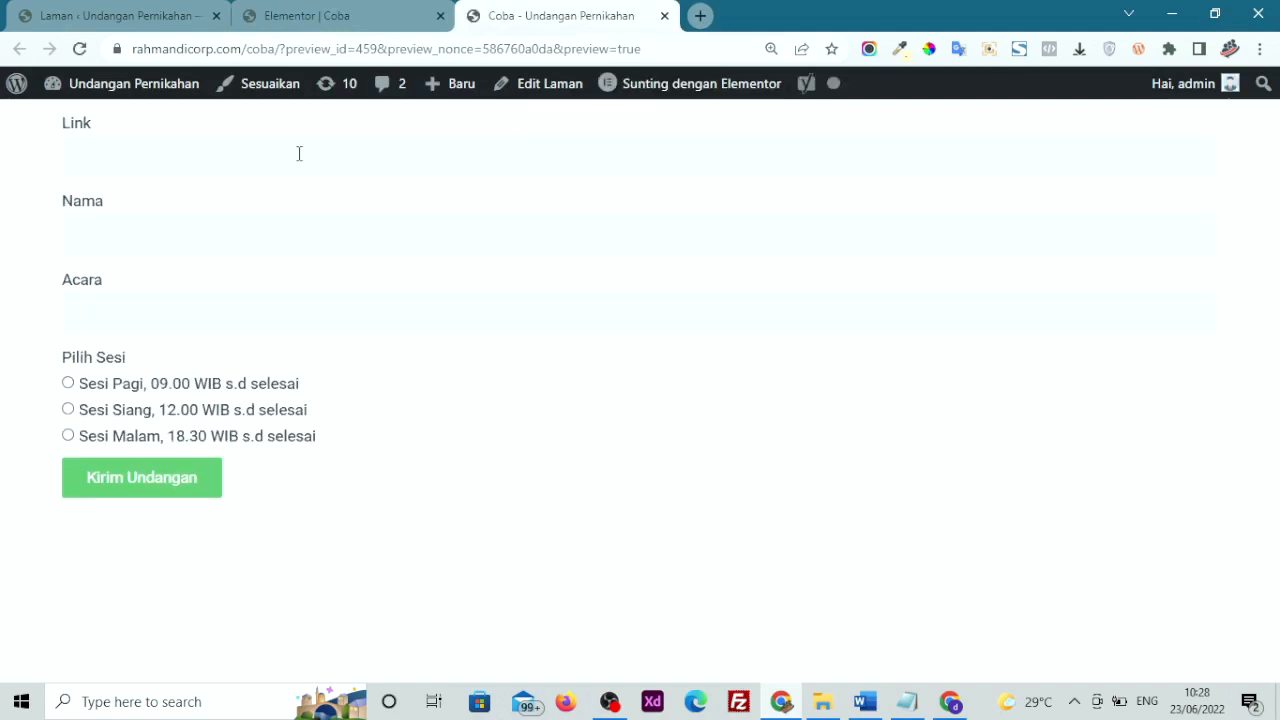
Paste the wedding page address into the form's Link field
{"action": "left_click", "coordinate": [299, 153]}
{"action": "type", "text": "https://rahmandicorp.com/aris-dan-dinda/"}
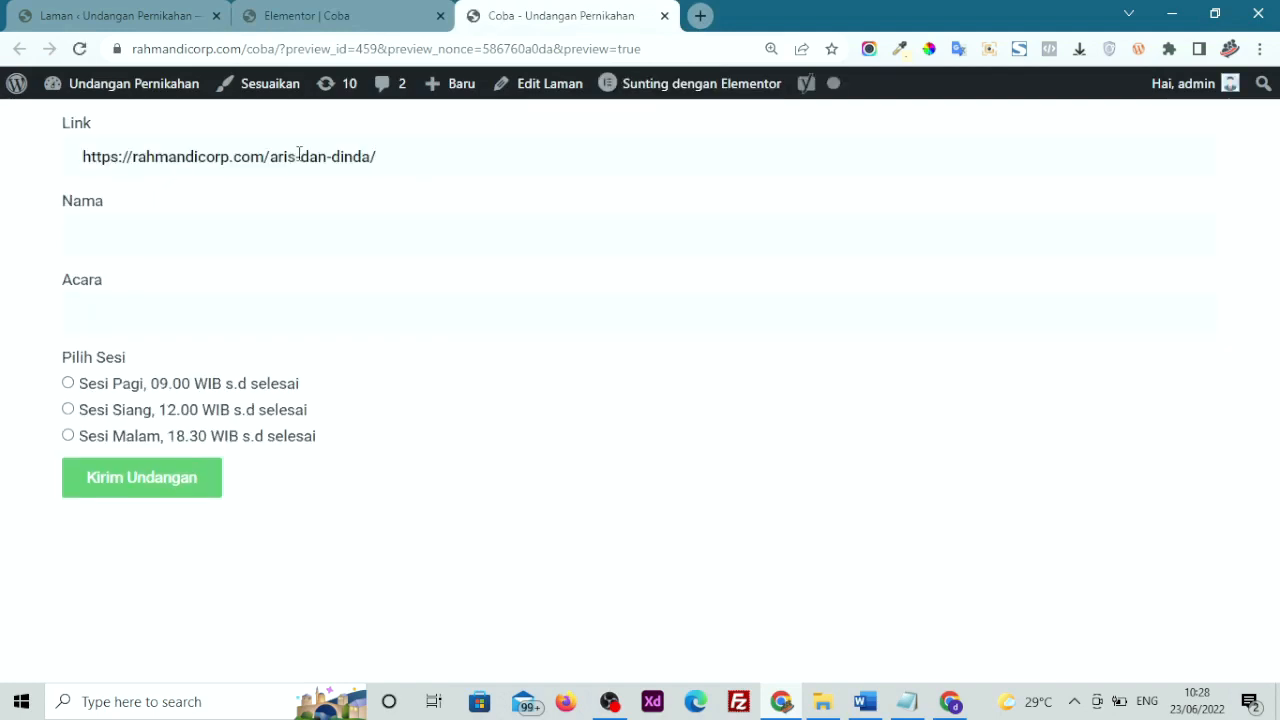
{"action": "left_click", "coordinate": [158, 16]}
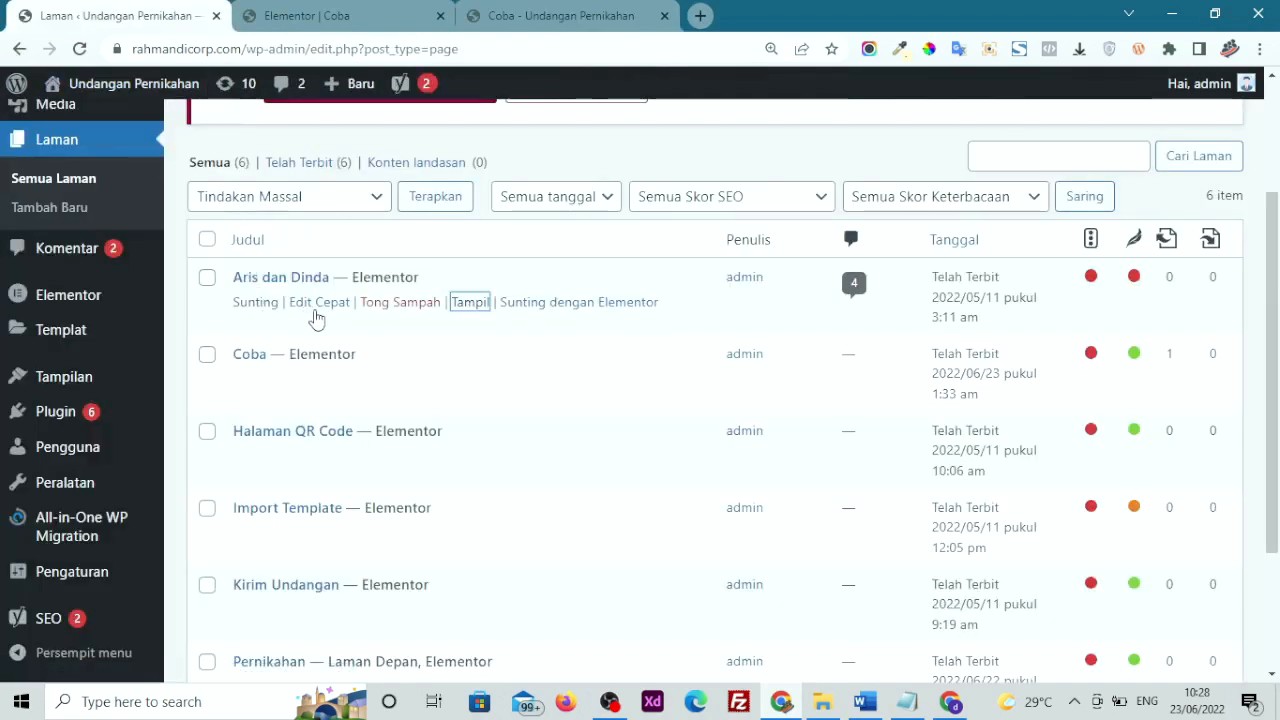
{"action": "left_click", "coordinate": [492, 11]}
Enter the couple's names in Nama and 'Jakarta 12 Desember 2020' in Acara
{"action": "left_click", "coordinate": [305, 220]}
{"action": "type", "text": "A"}
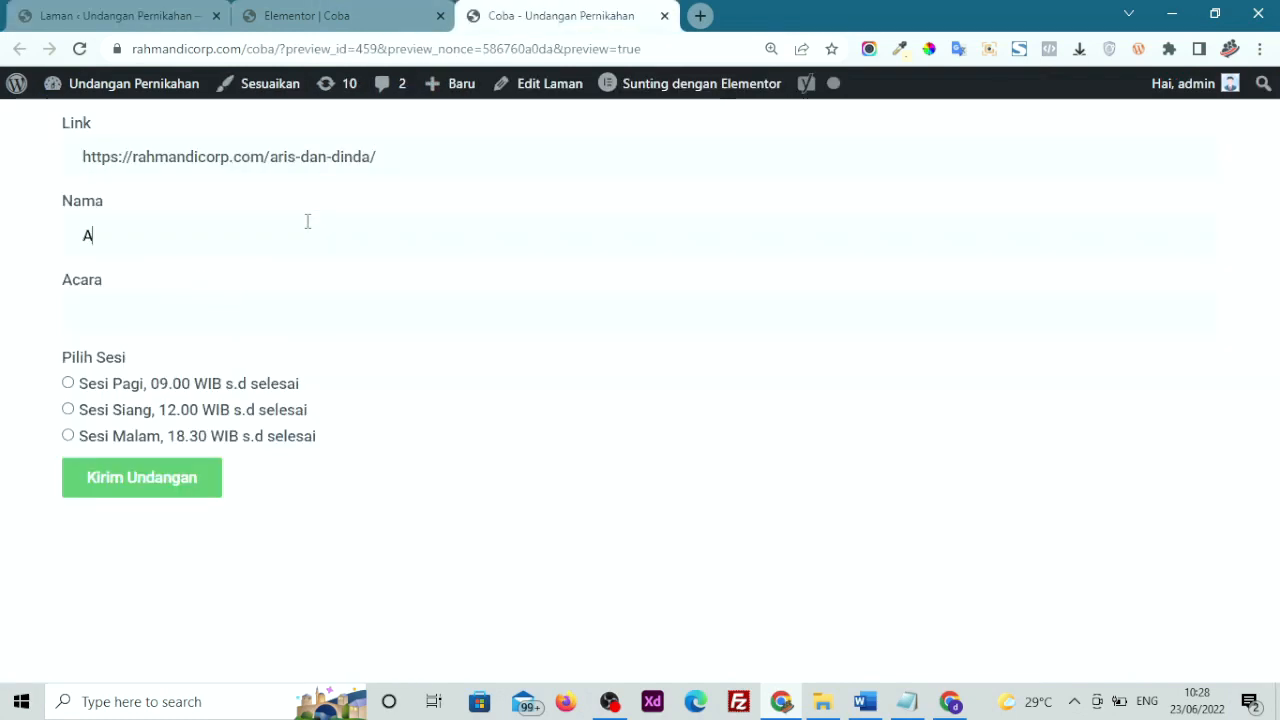
{"action": "type", "text": "ris dan Dinda"}
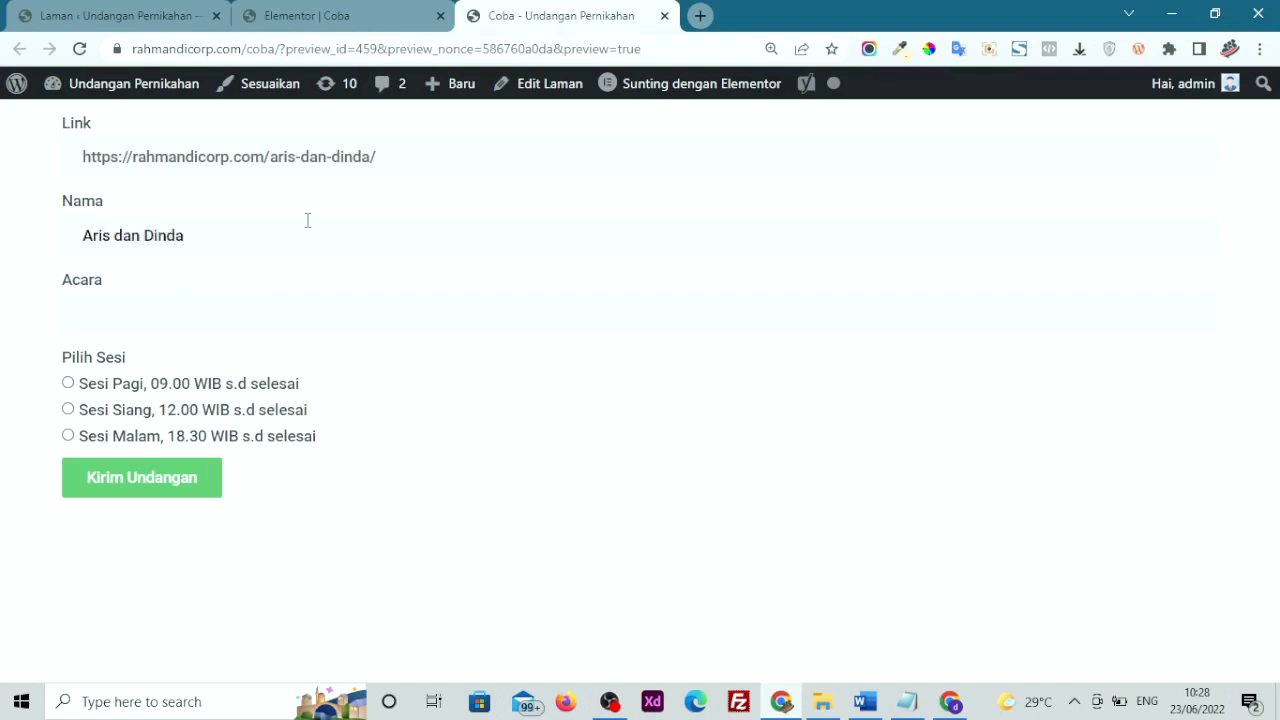
{"action": "left_click", "coordinate": [309, 310]}
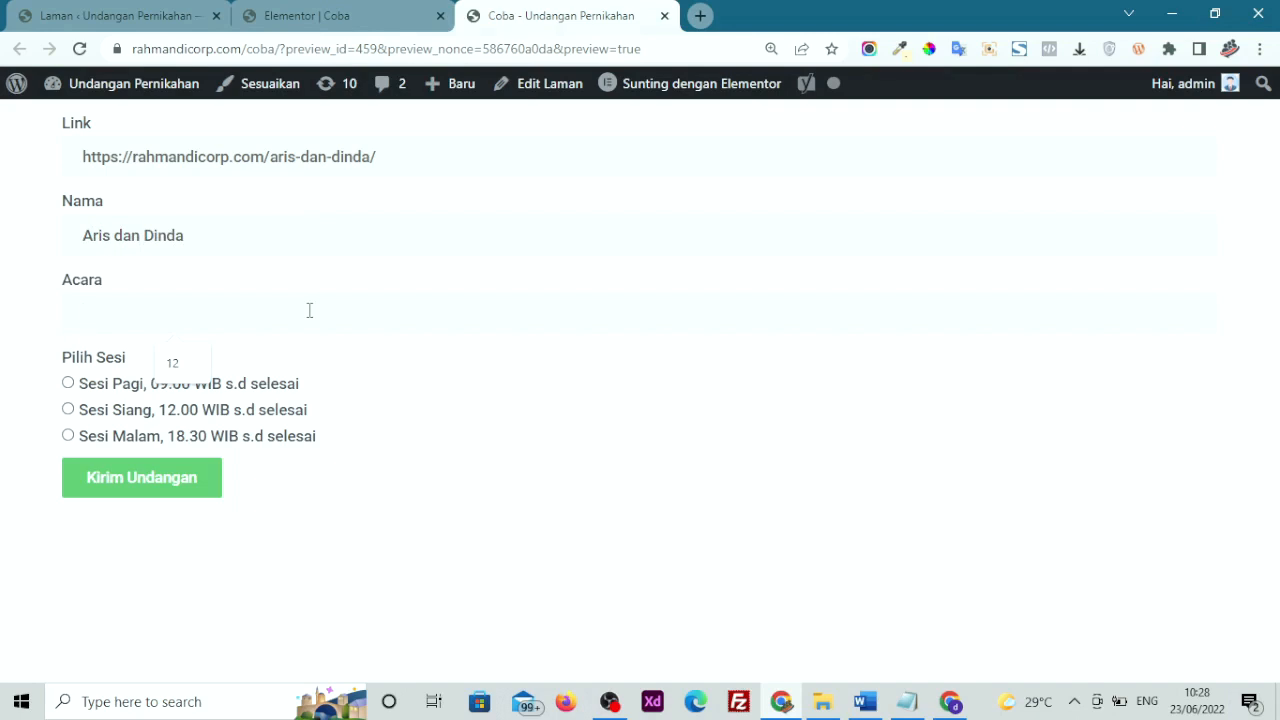
{"action": "type", "text": "Jakarta "}
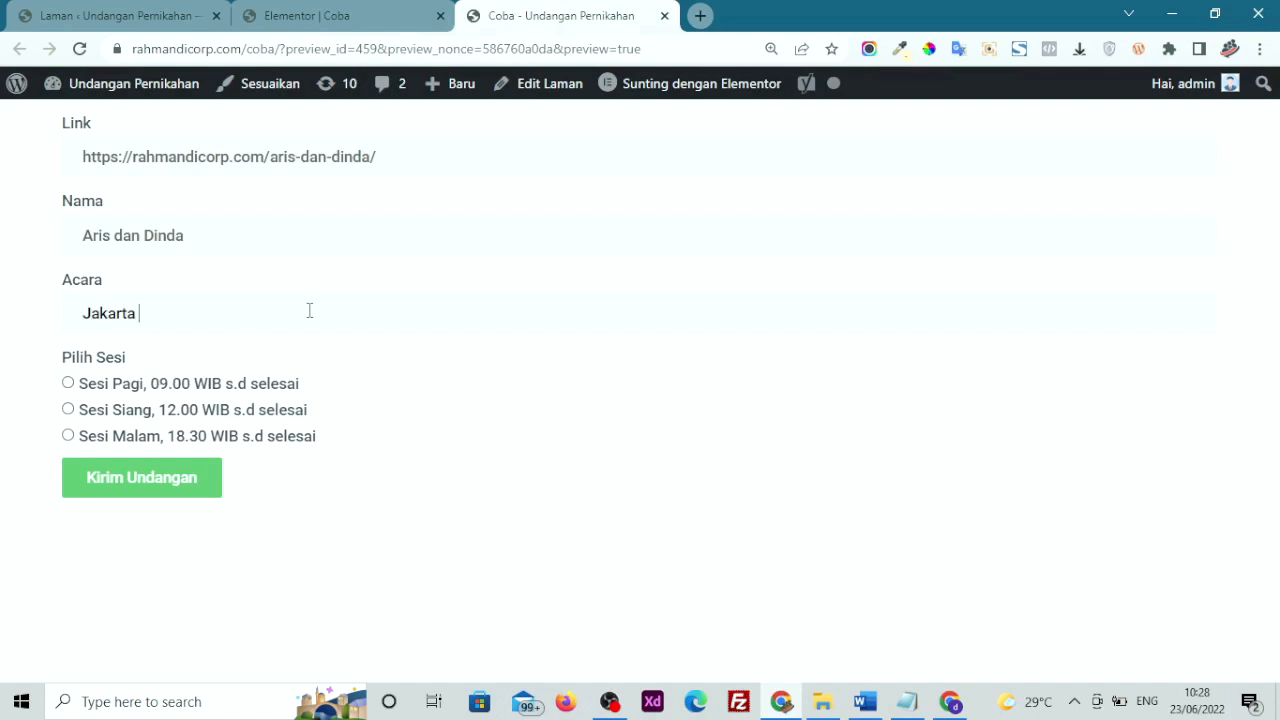
{"action": "type", "text": "12 Desember 2020"}
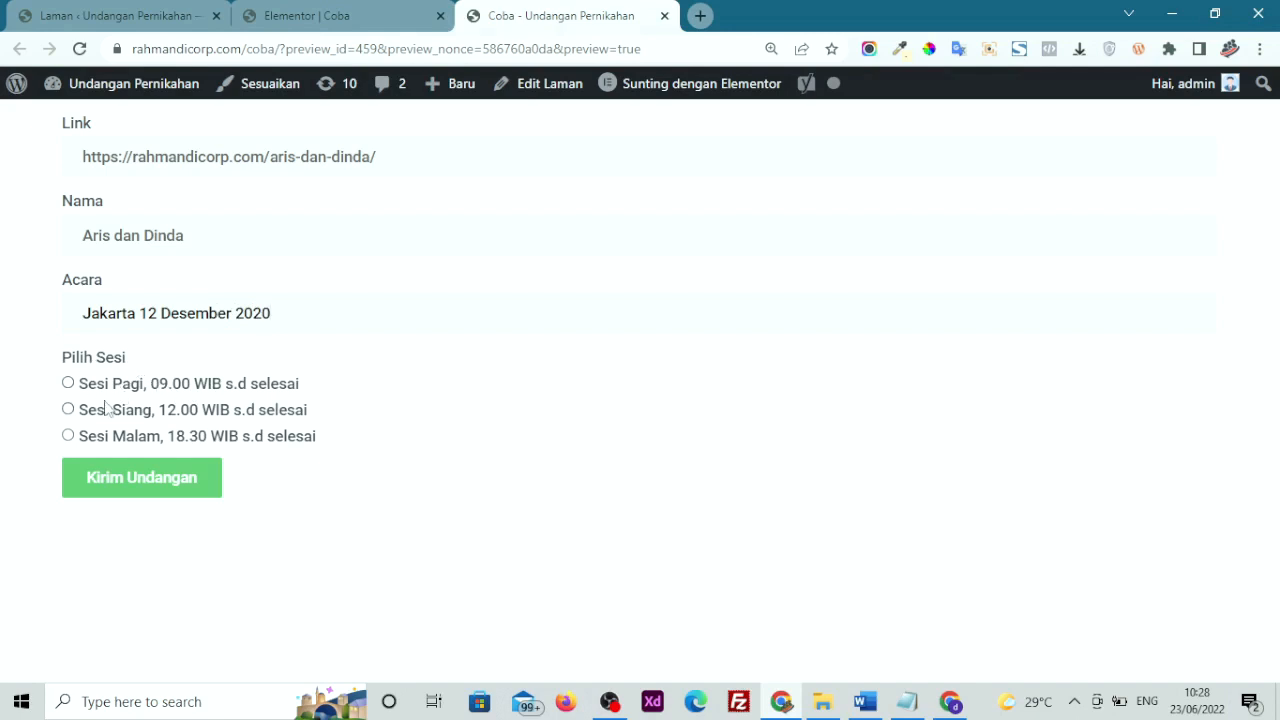
Expand the Sesi Pagi item under Pilihan Sesi to check its text, then collapse it
{"action": "left_click", "coordinate": [346, 20]}
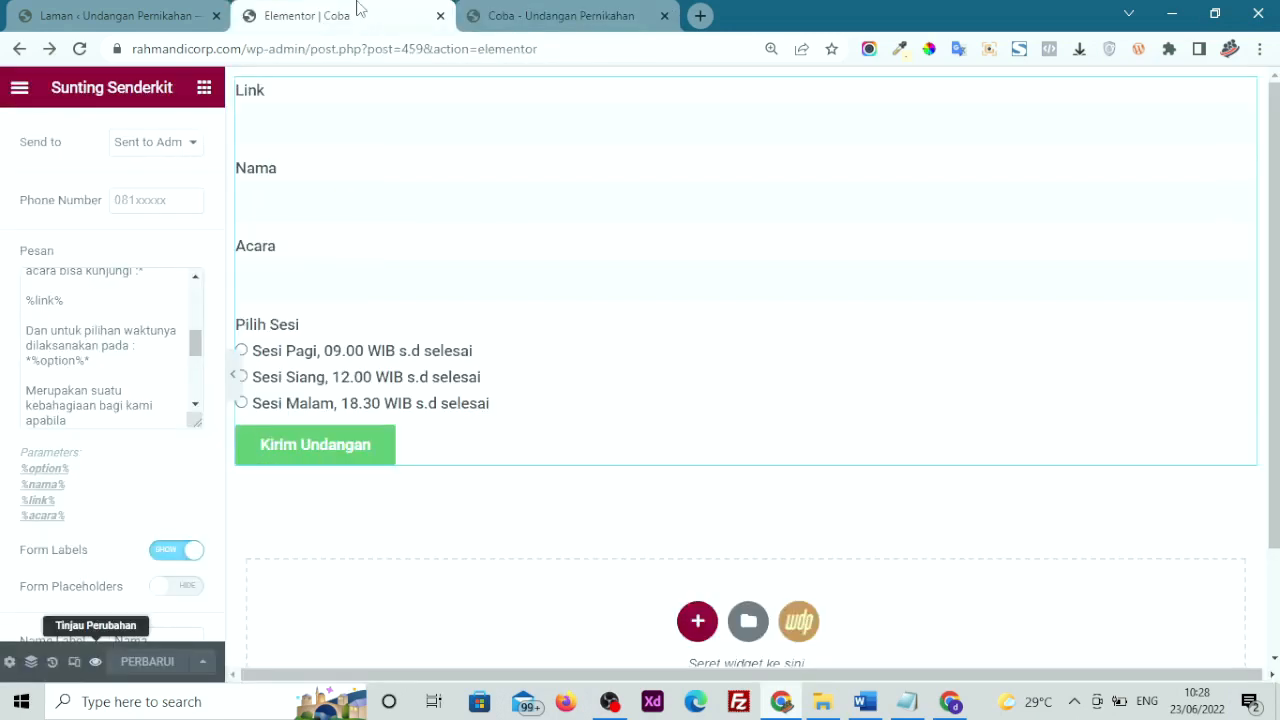
{"action": "scroll", "coordinate": [45, 408], "scroll_direction": "down", "scroll_amount": 10}
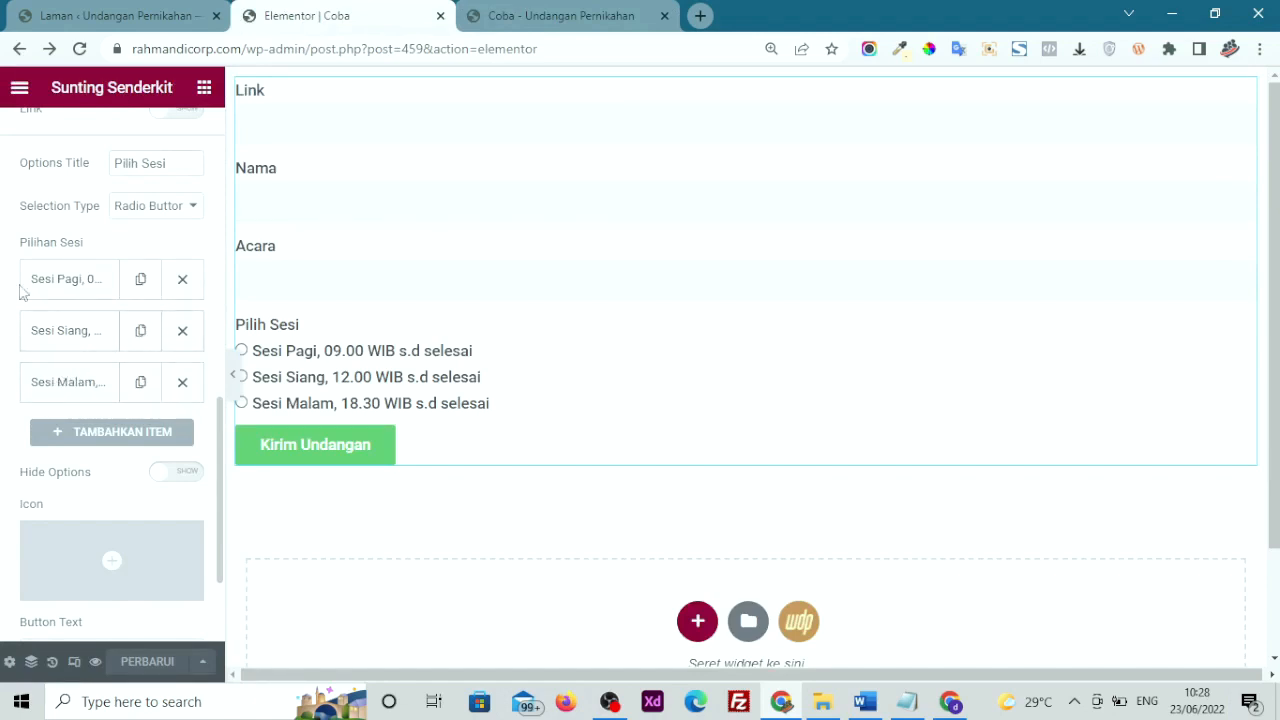
{"action": "left_click", "coordinate": [68, 280]}
{"action": "left_click_drag", "start_coordinate": [37, 350], "coordinate": [132, 350]}
{"action": "left_click", "coordinate": [115, 352]}
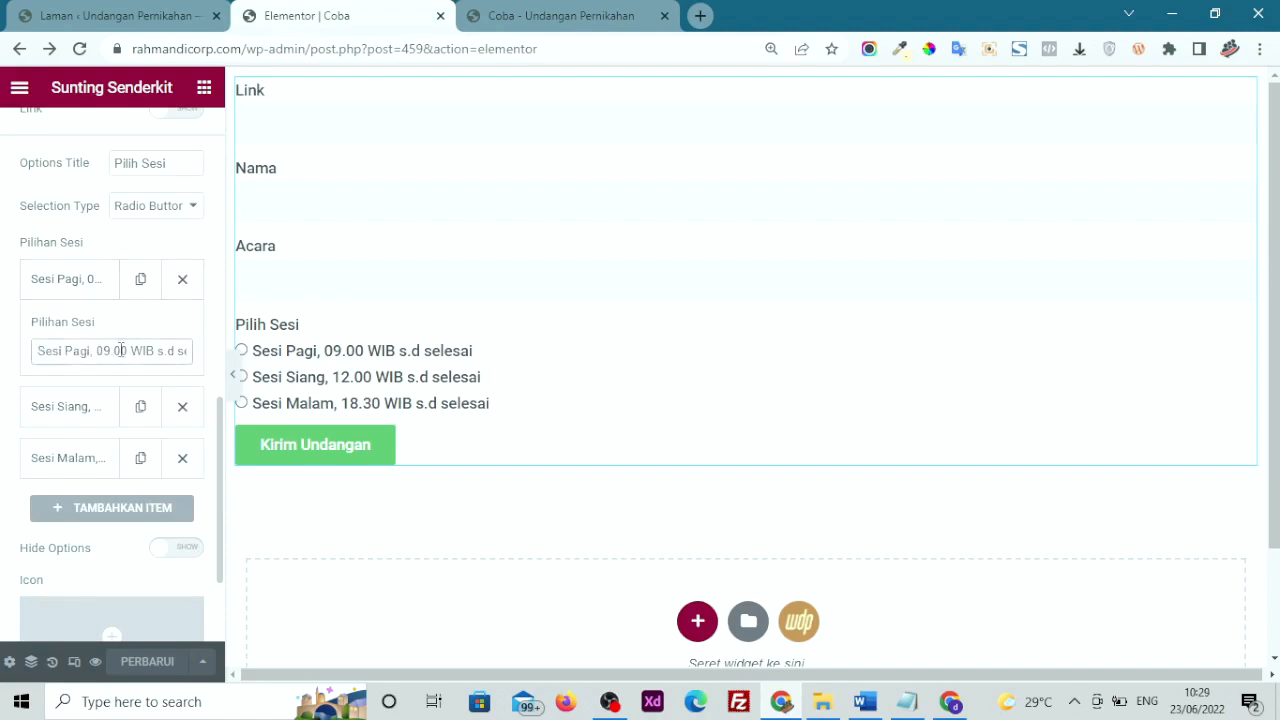
{"action": "left_click", "coordinate": [89, 284]}
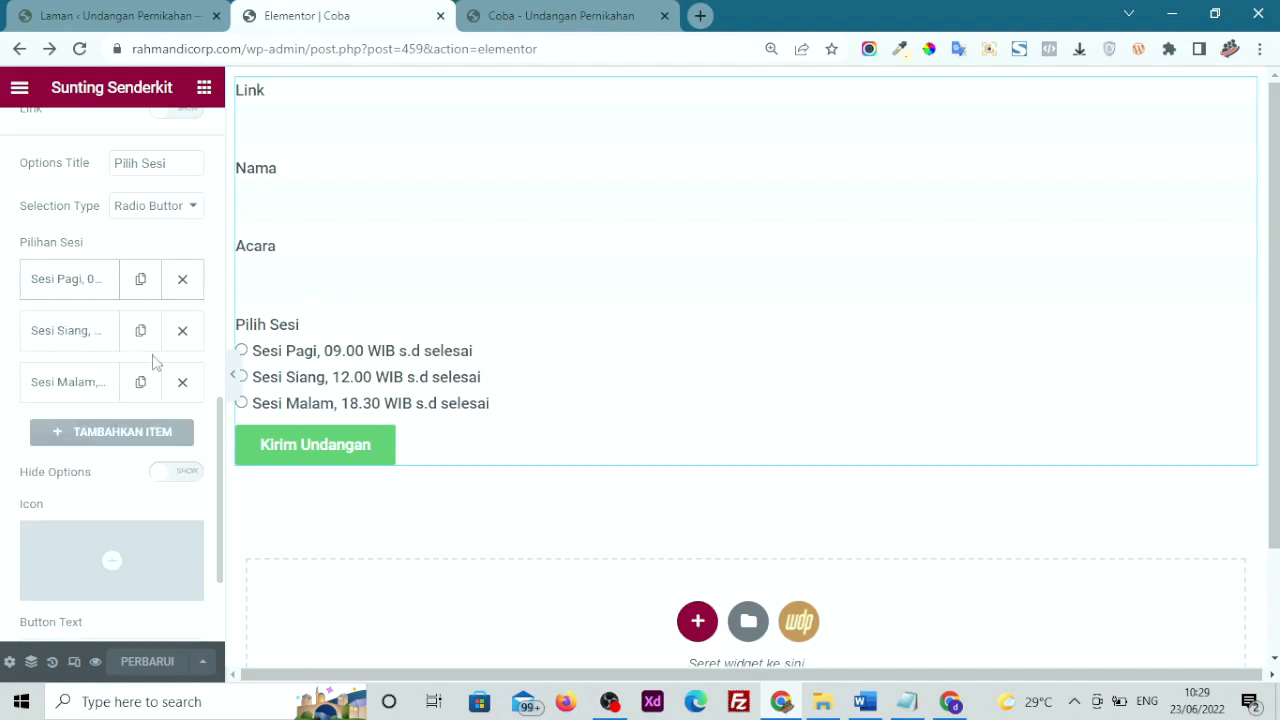
Submit the form with Sesi Pagi selected to generate the WhatsApp invitation message
{"action": "left_click", "coordinate": [522, 18]}
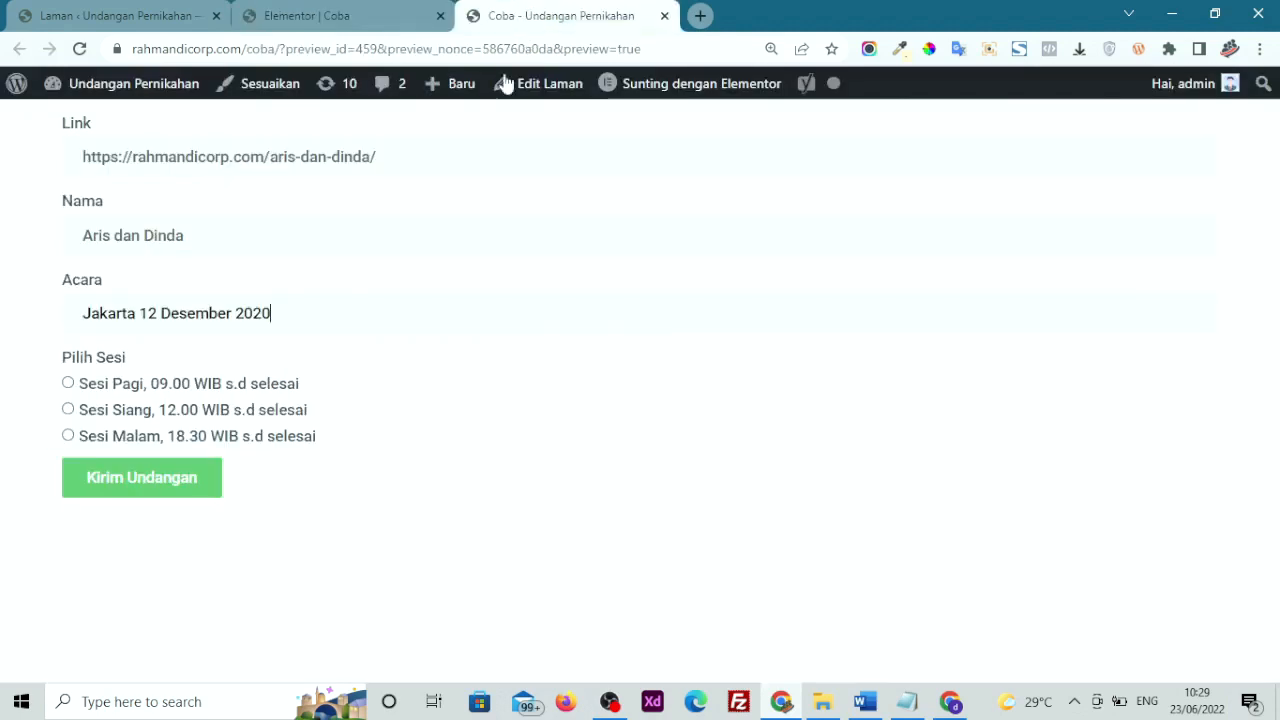
{"action": "left_click", "coordinate": [186, 385]}
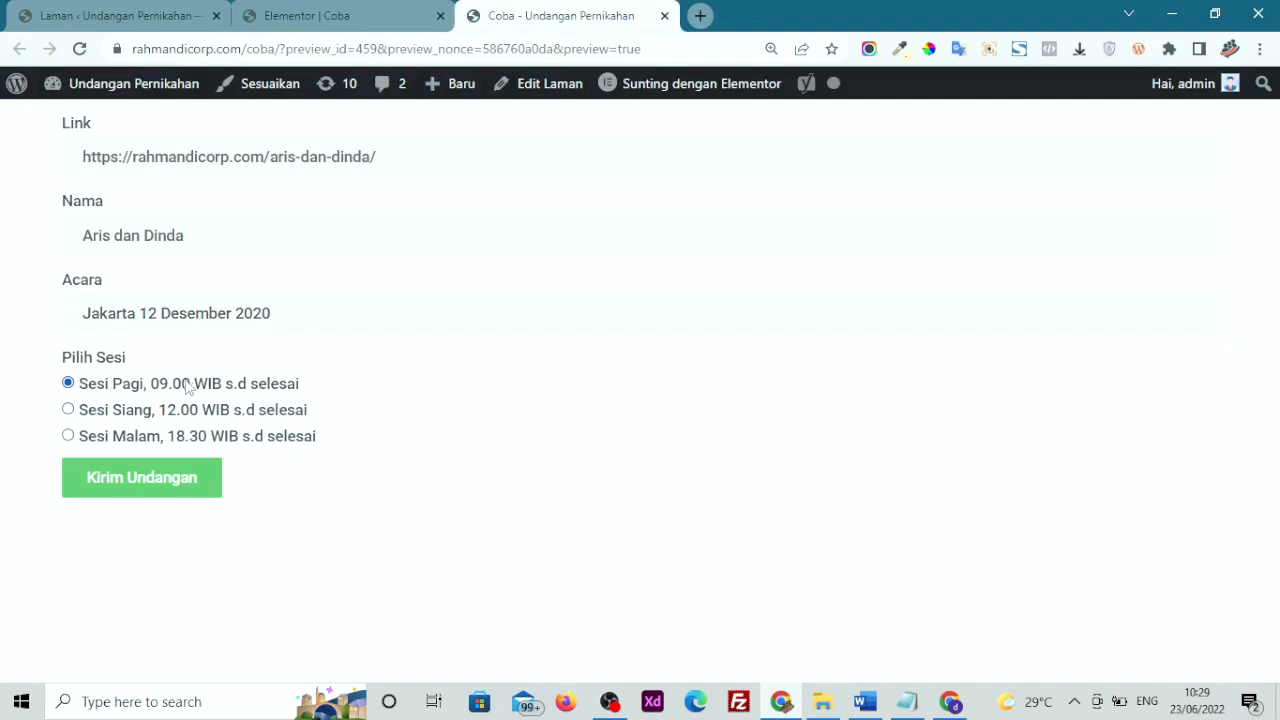
{"action": "left_click", "coordinate": [165, 483]}
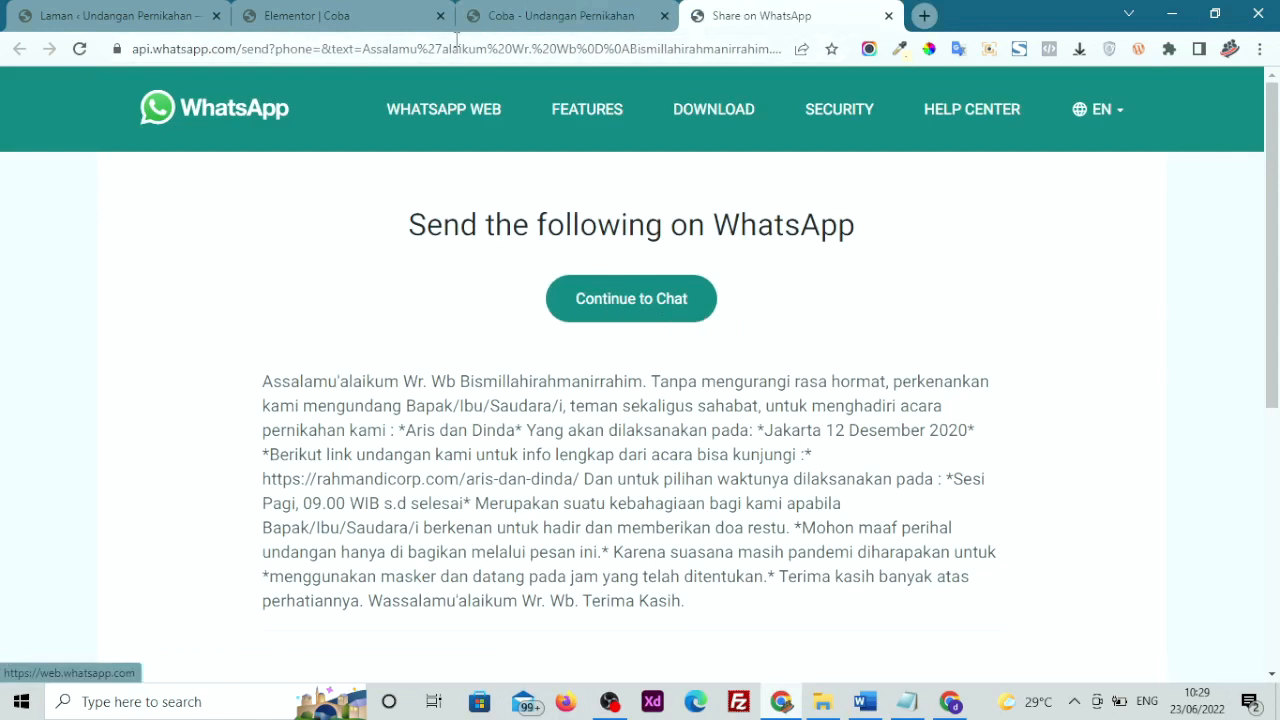
{"action": "left_click", "coordinate": [390, 12]}
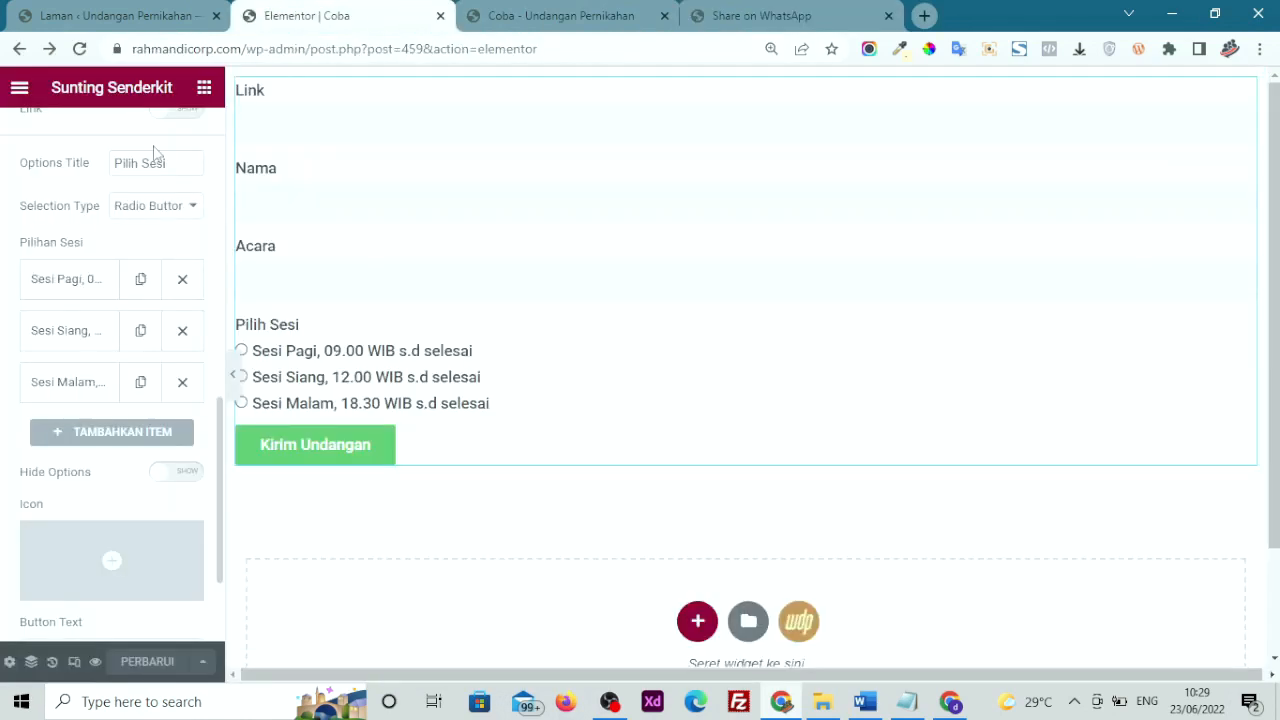
Enter the admin's phone number in the Senderkit form, save the page, and open the Coba preview
{"action": "scroll", "coordinate": [155, 152], "scroll_direction": "up", "scroll_amount": 10}
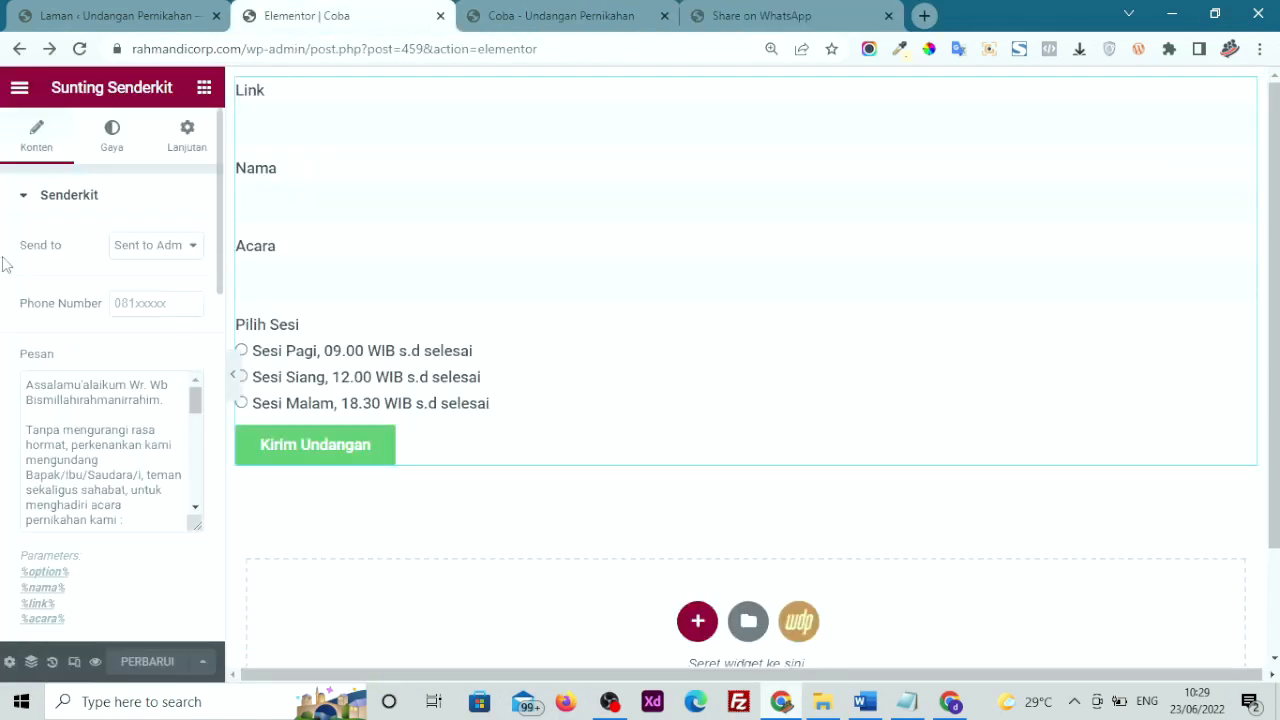
{"action": "left_click", "coordinate": [124, 300]}
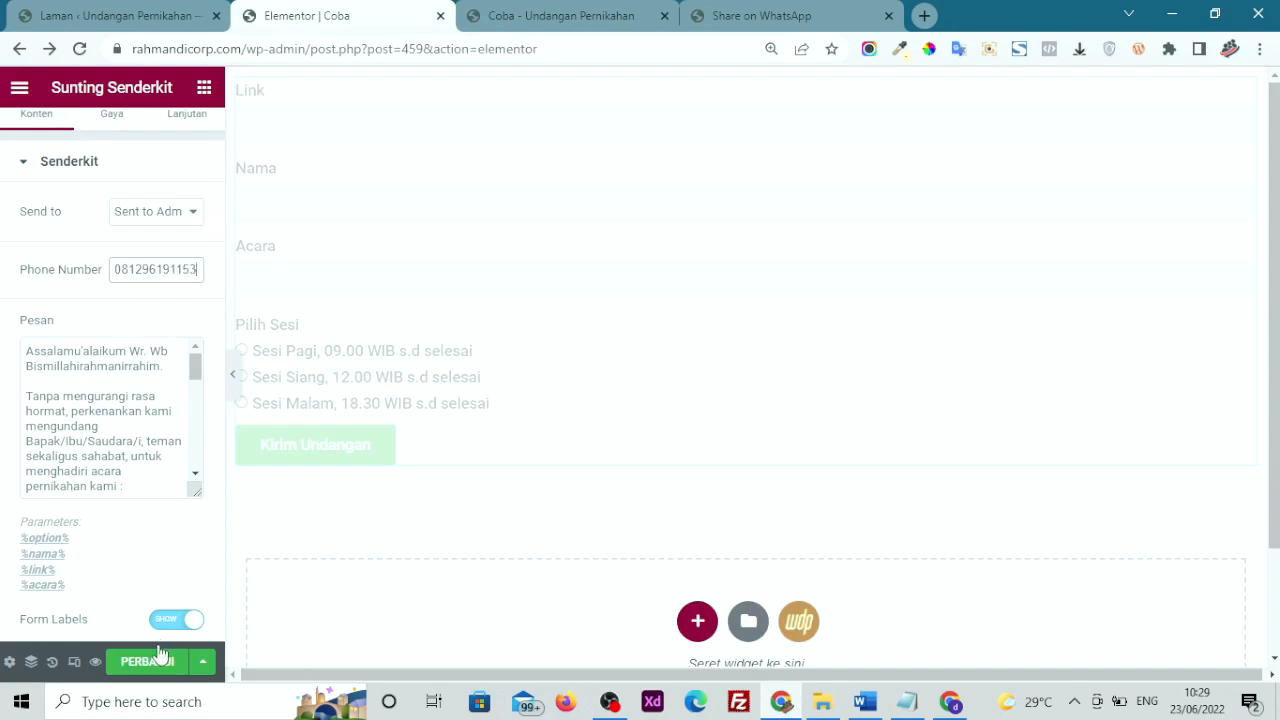
{"action": "left_click", "coordinate": [155, 666]}
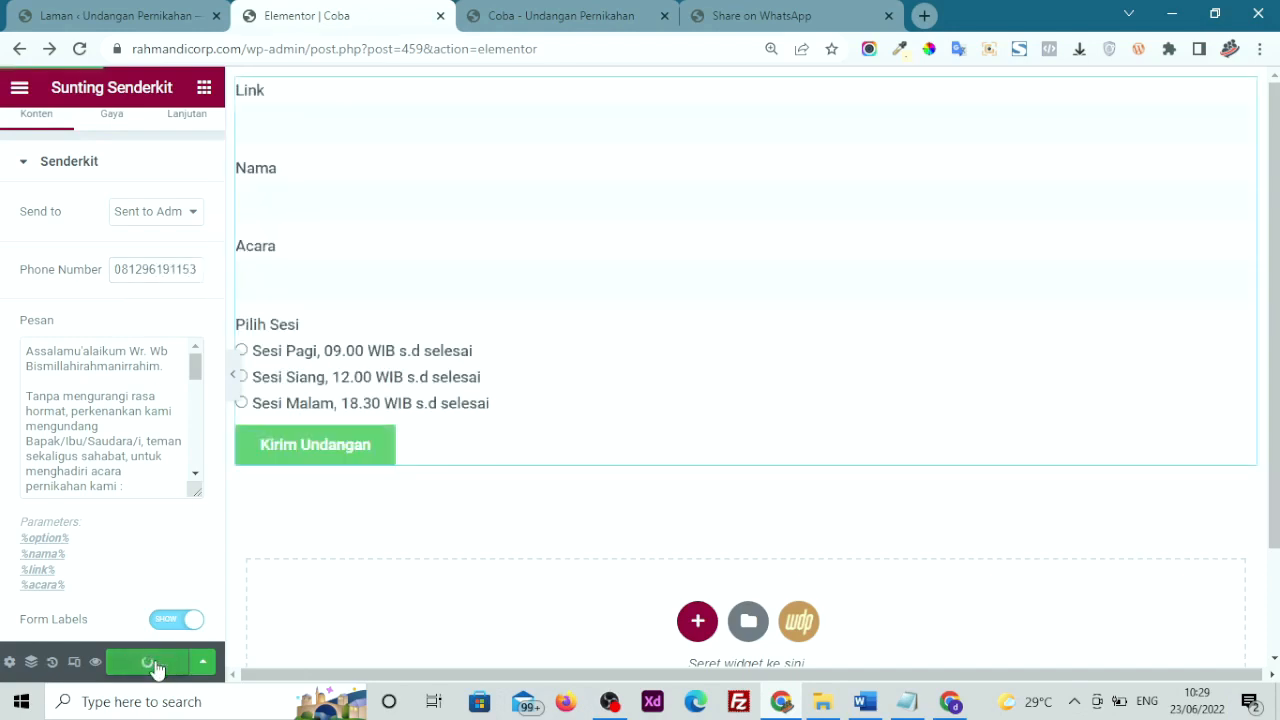
{"action": "left_click", "coordinate": [508, 15]}
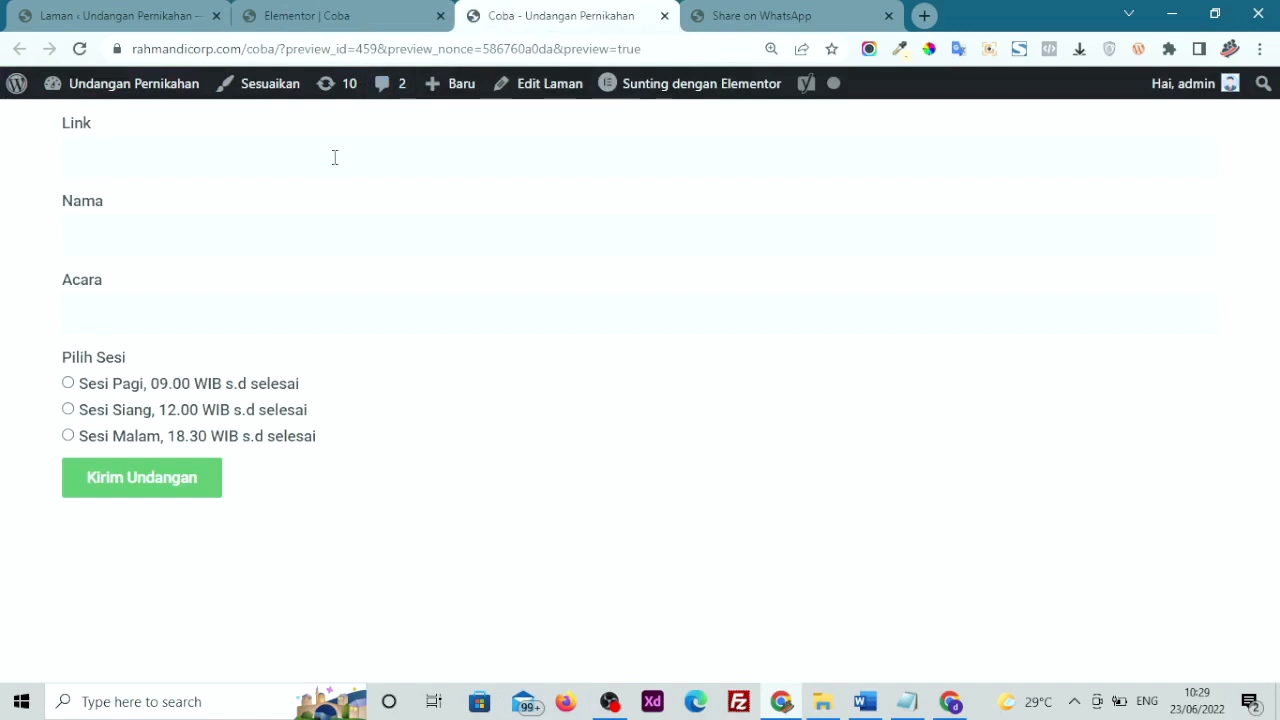
Refill Link, Nama and Acara via paste and autofill, then send the invitation with Sesi Malam to WhatsApp
{"action": "right_click", "coordinate": [336, 161]}
{"action": "left_click", "coordinate": [374, 298]}
{"action": "left_click", "coordinate": [305, 232]}
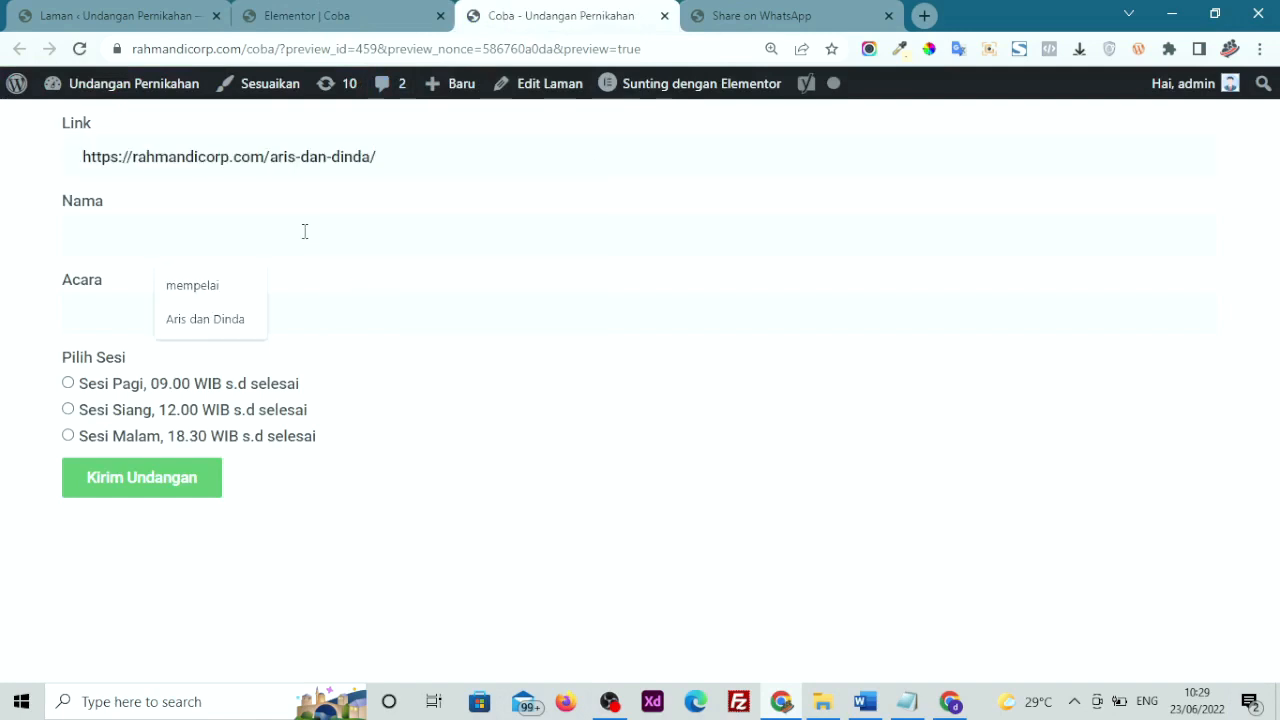
{"action": "left_click", "coordinate": [250, 322]}
{"action": "left_click", "coordinate": [265, 319]}
{"action": "left_click", "coordinate": [215, 396]}
{"action": "left_click", "coordinate": [155, 480]}
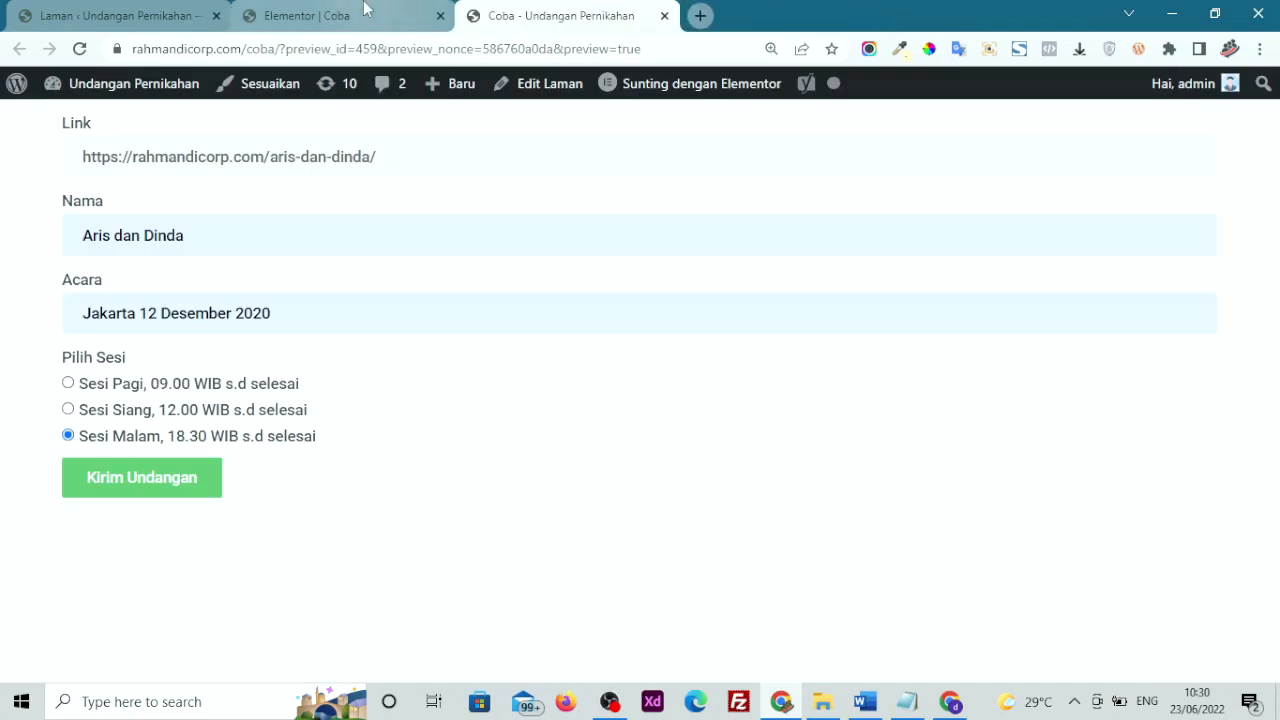
{"action": "left_click", "coordinate": [397, 8]}
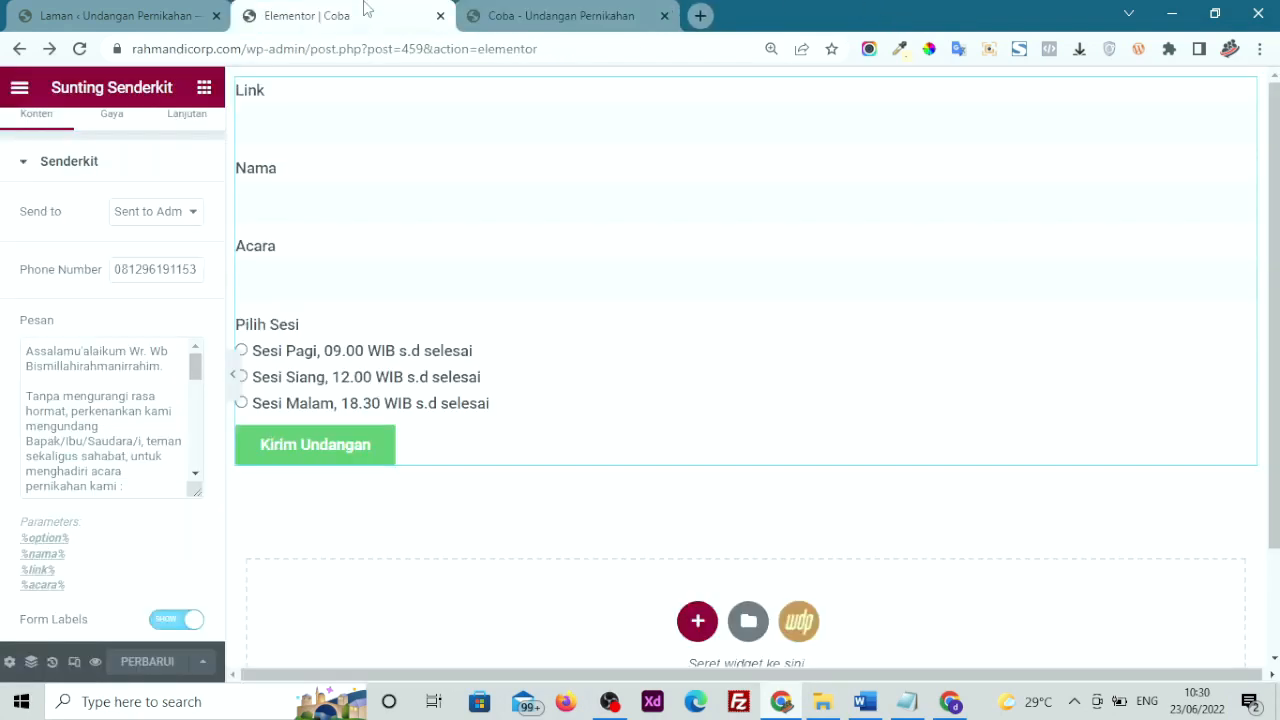
Change Send to to 'Sent to User', save the page, and open its preview
{"action": "left_click", "coordinate": [160, 214]}
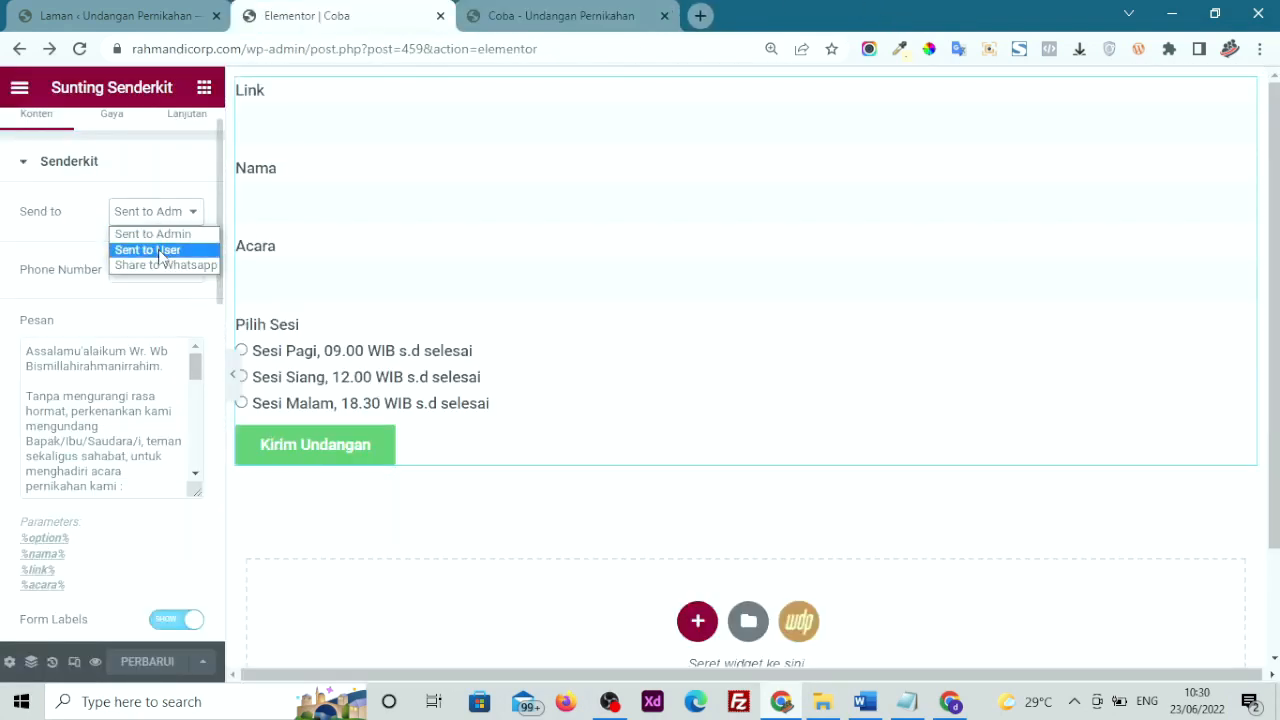
{"action": "left_click", "coordinate": [160, 250]}
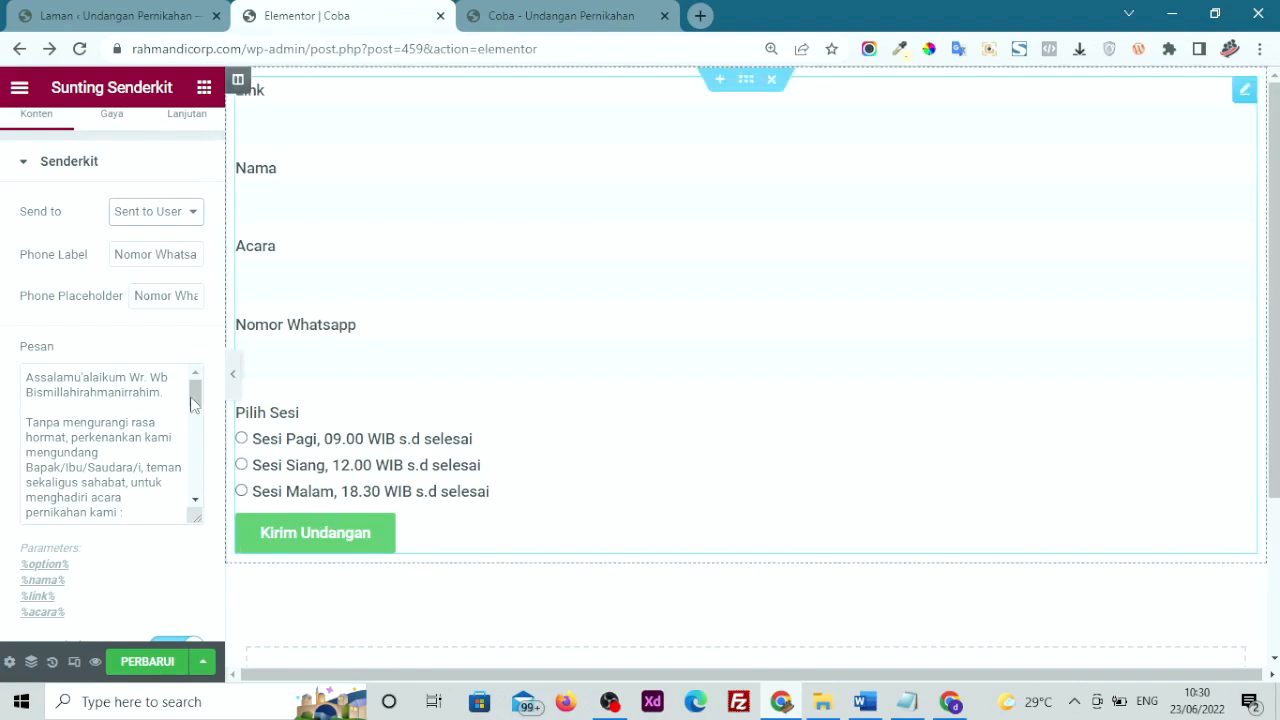
{"action": "left_click", "coordinate": [143, 666]}
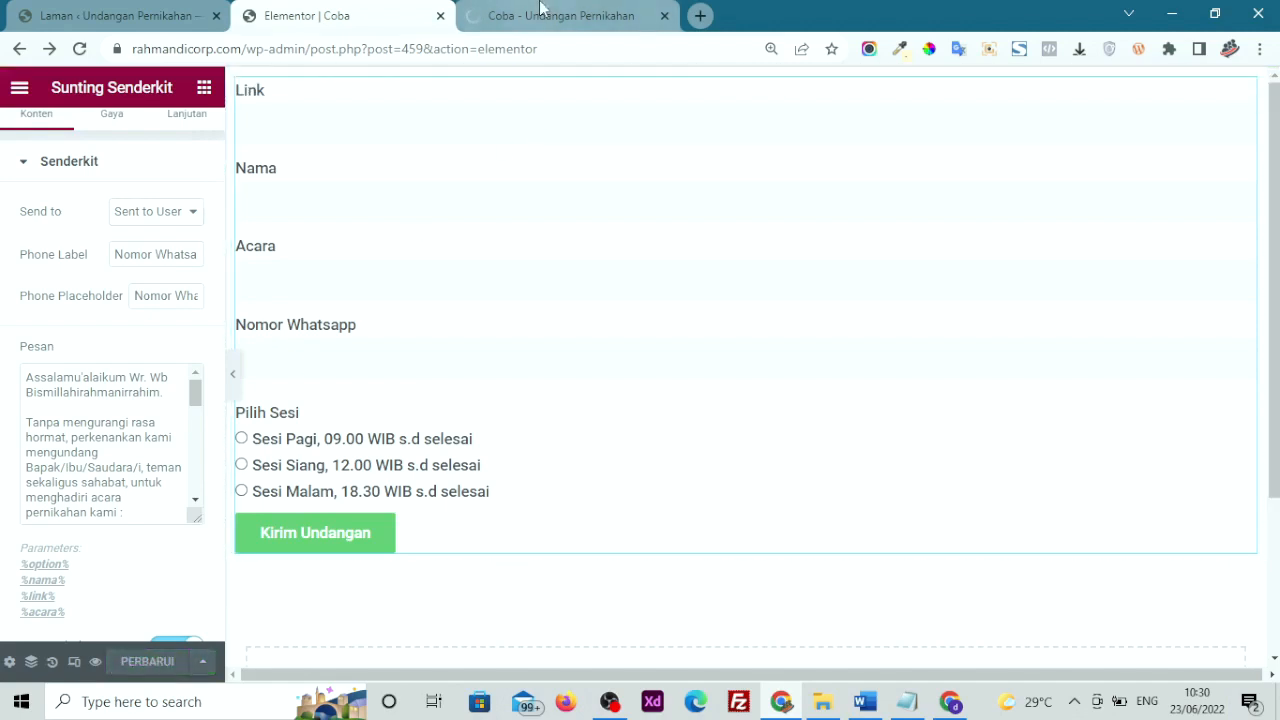
{"action": "left_click", "coordinate": [540, 8]}
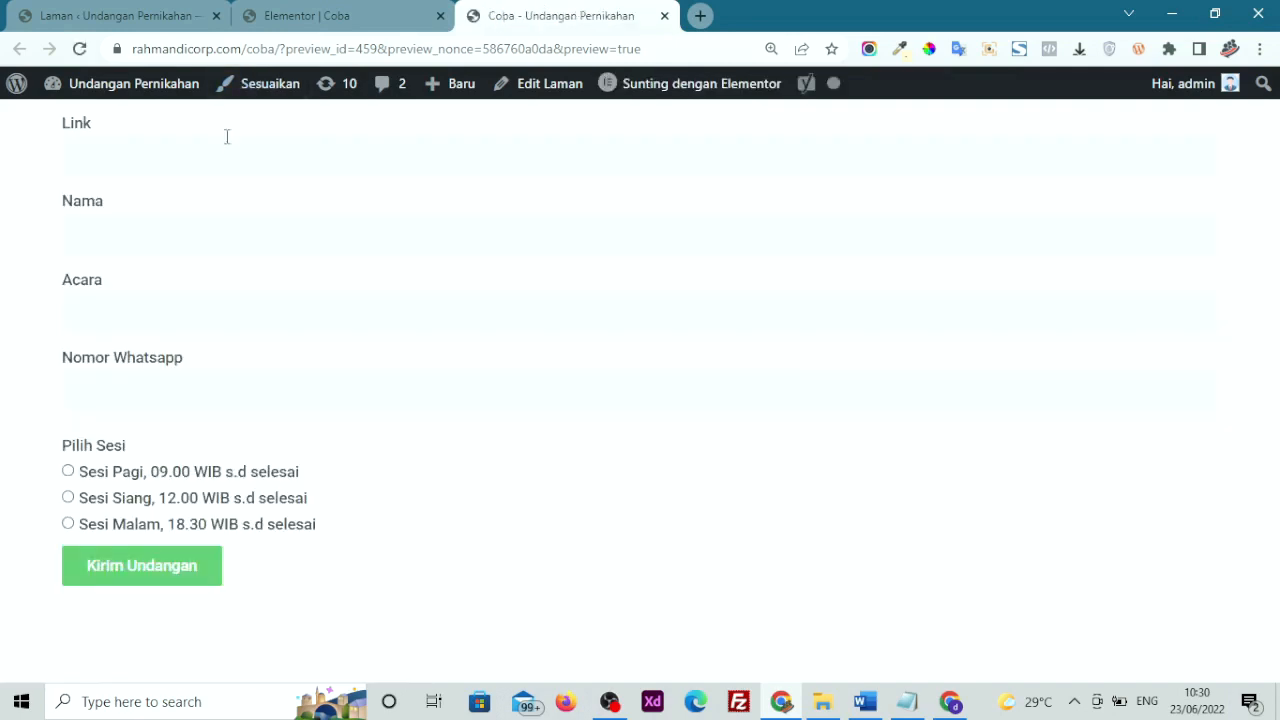
Paste the invitation URL into Link and autofill Nama and Acara with the saved values
{"action": "left_click", "coordinate": [220, 155]}
{"action": "right_click", "coordinate": [220, 161]}
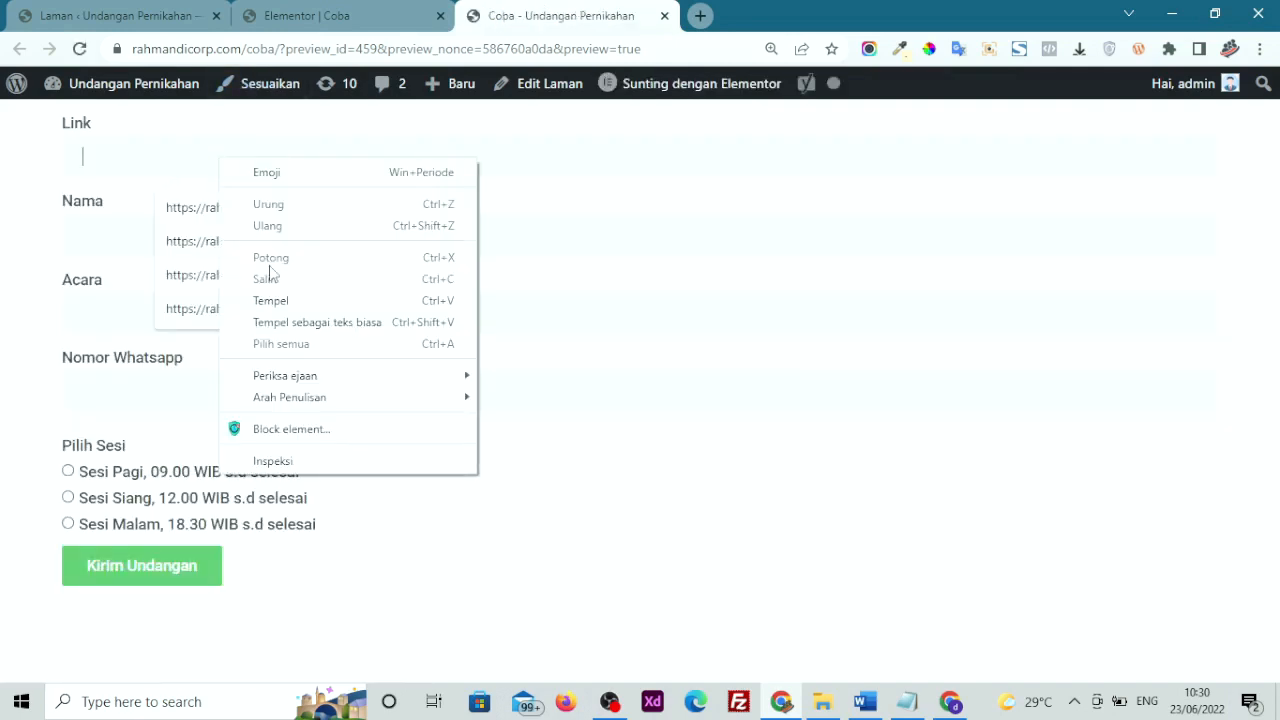
{"action": "left_click", "coordinate": [283, 303]}
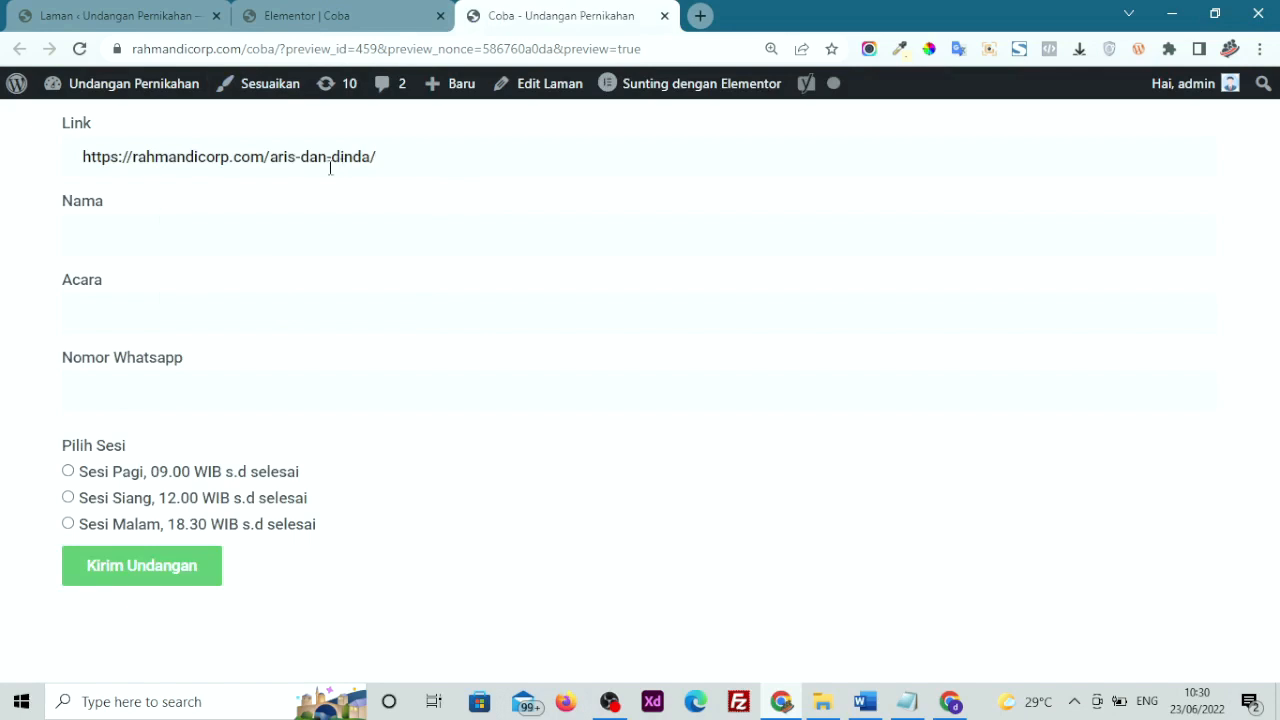
{"action": "left_click", "coordinate": [197, 232]}
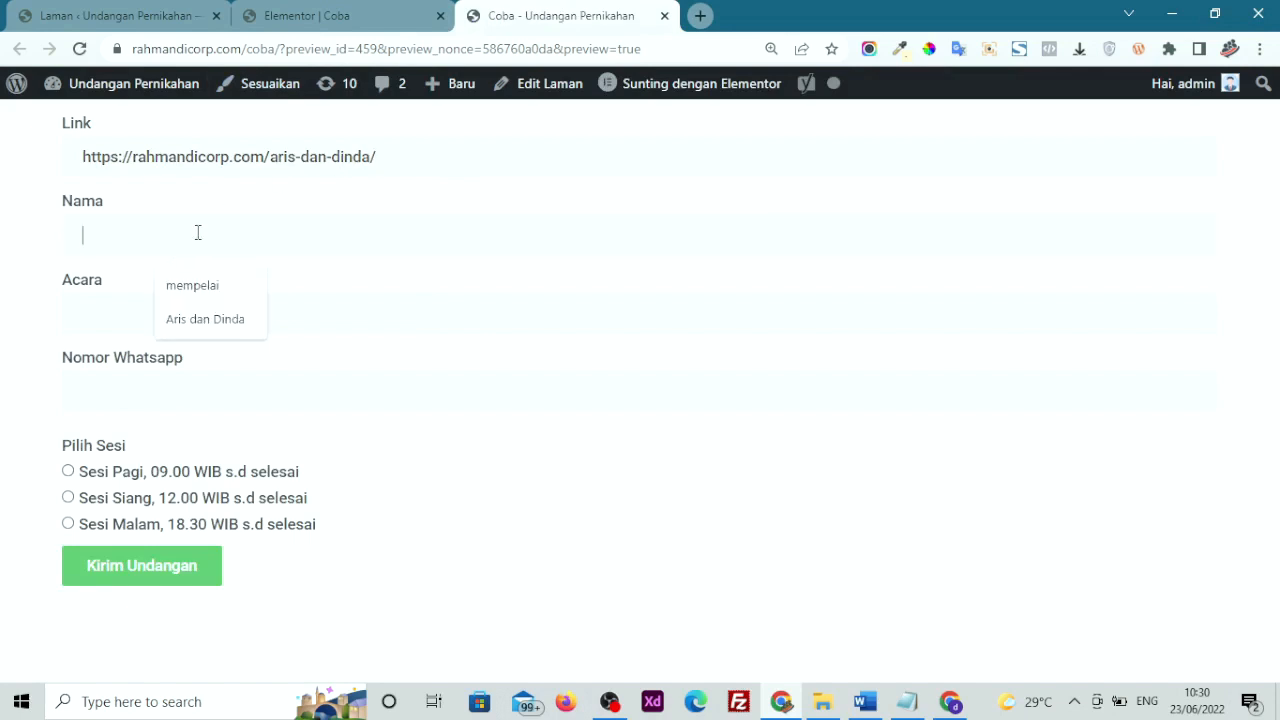
{"action": "left_click", "coordinate": [200, 320]}
{"action": "left_click", "coordinate": [197, 317]}
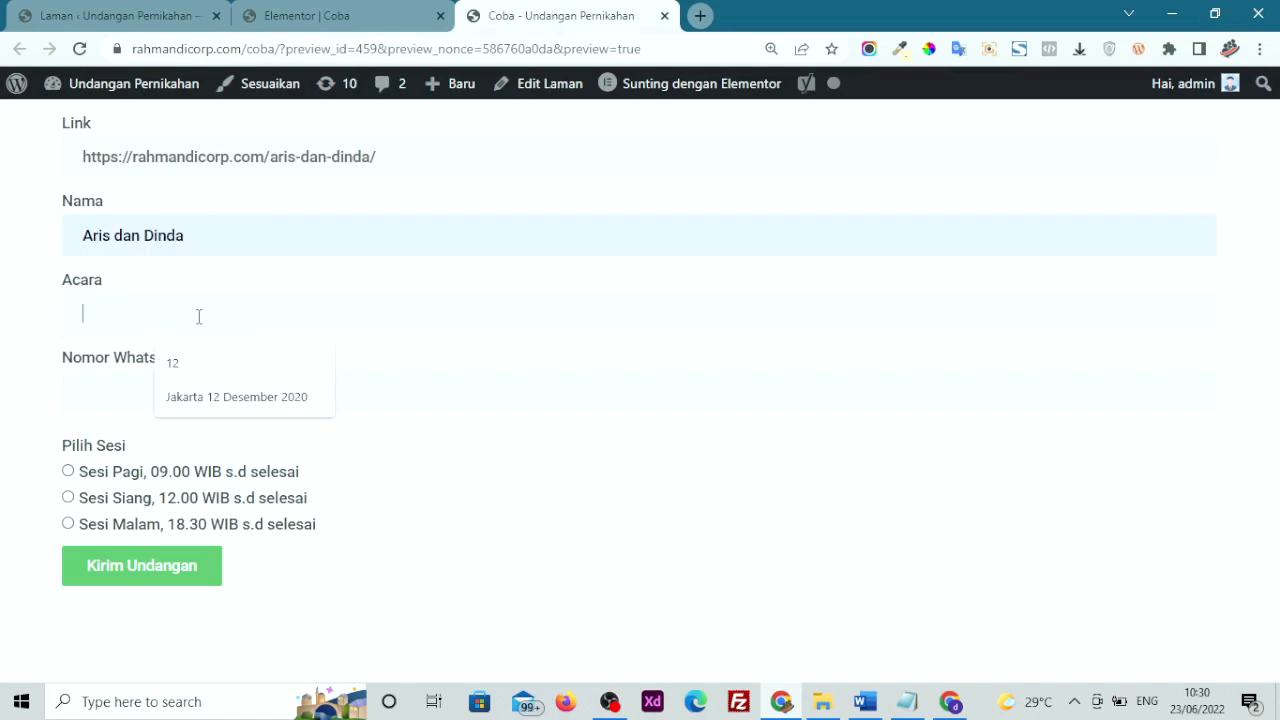
{"action": "left_click", "coordinate": [220, 397]}
Select Sesi Pagi, check the new Nomor Whatsapp field, then reopen Elementor's Send to options
{"action": "left_click", "coordinate": [137, 382]}
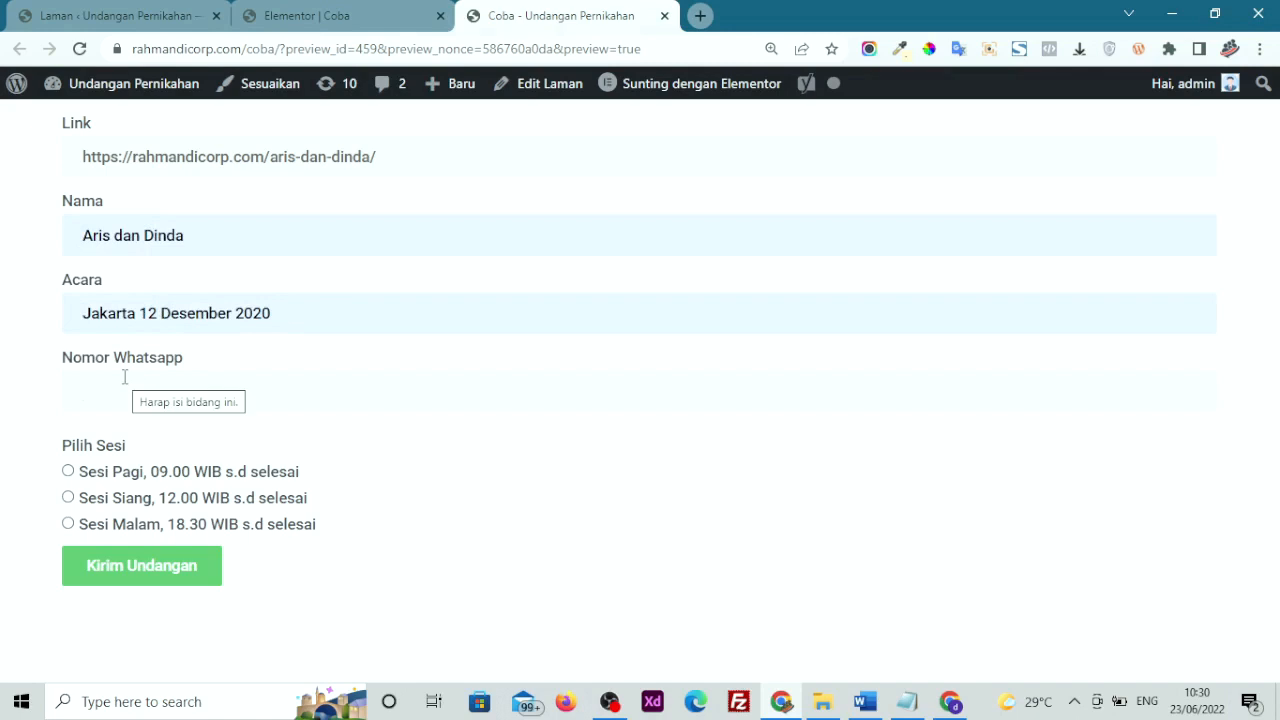
{"action": "left_click", "coordinate": [130, 480]}
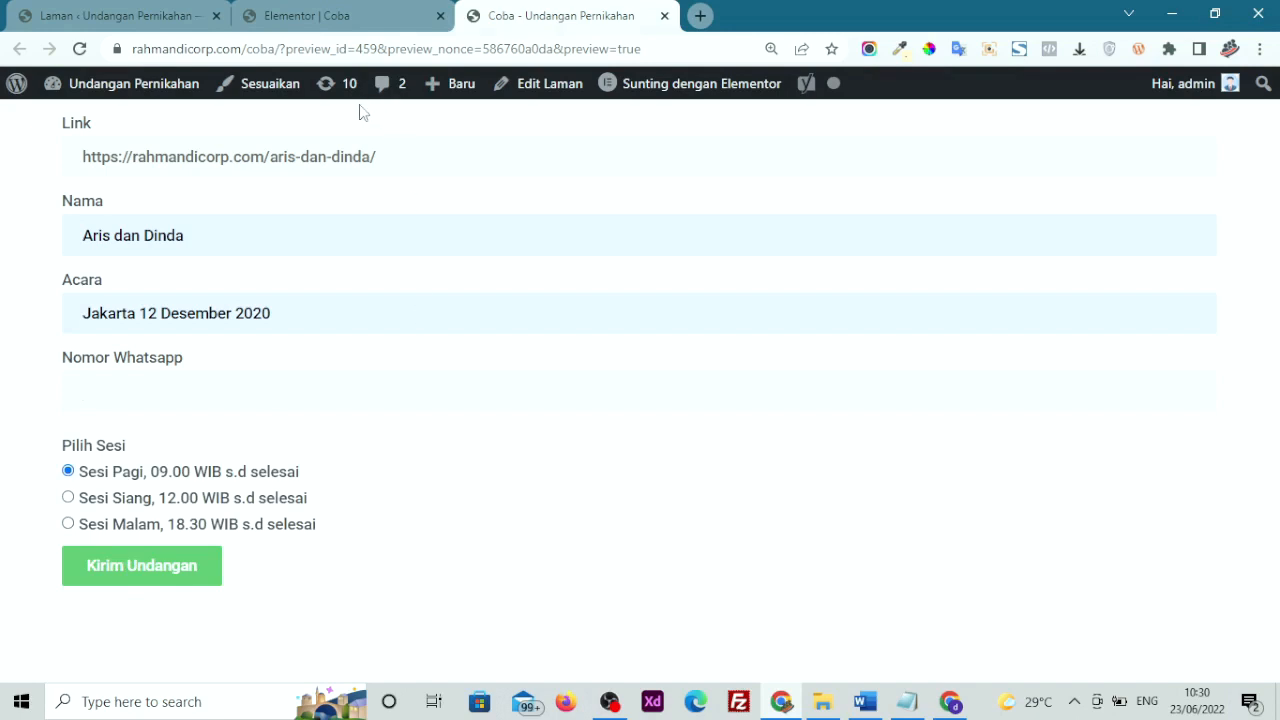
{"action": "left_click", "coordinate": [352, 12]}
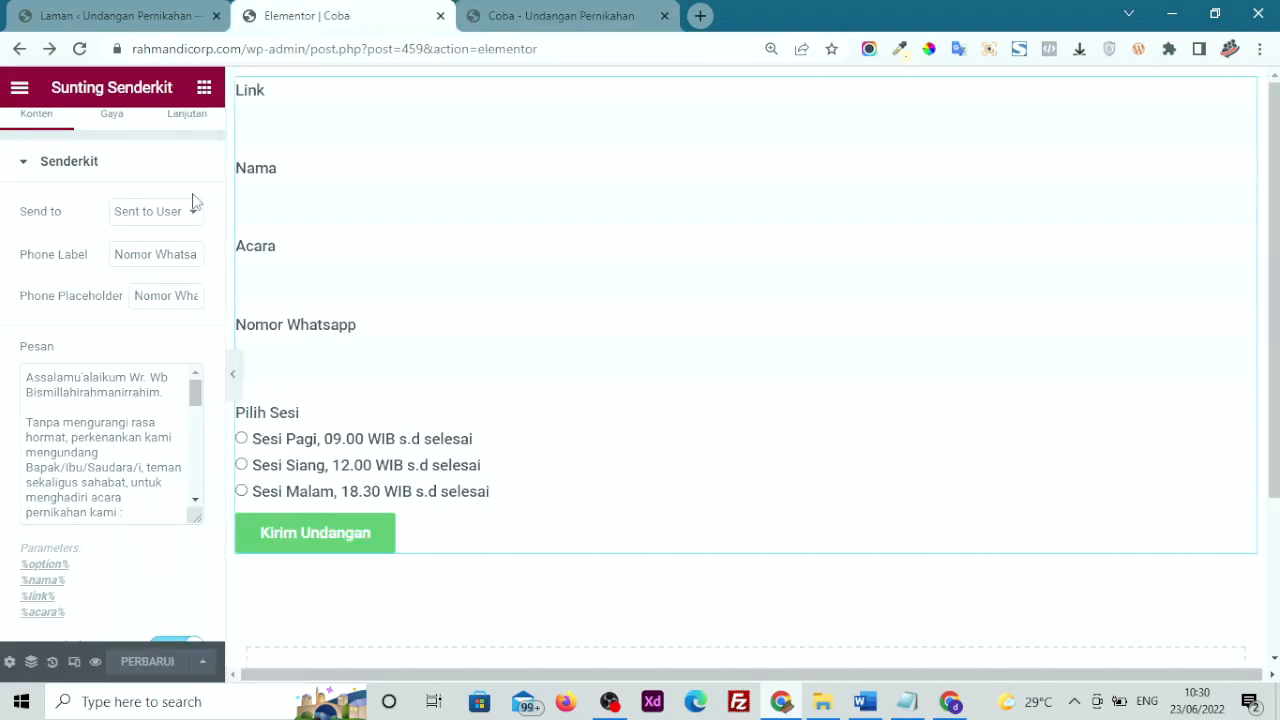
{"action": "left_click", "coordinate": [180, 226]}
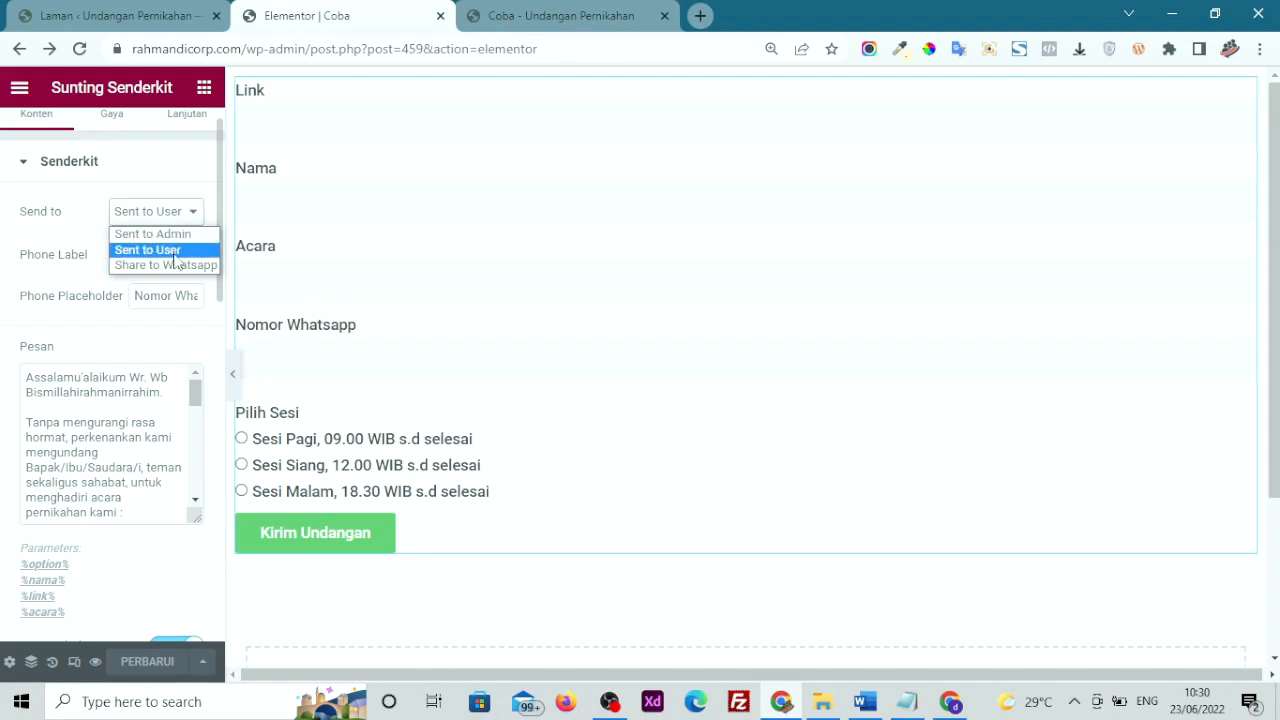
Set the form's Send to option to Share to Whatsapp, update the page, and view the Coba preview
{"action": "left_click", "coordinate": [170, 265]}
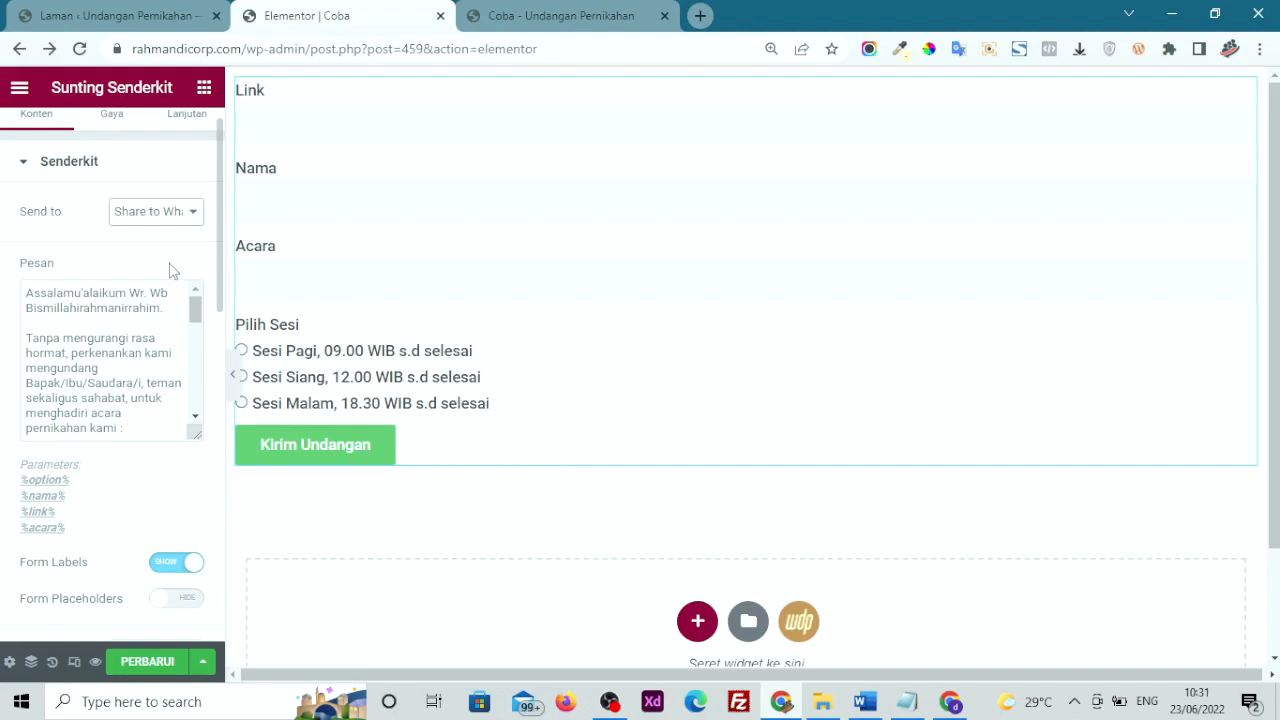
{"action": "scroll", "coordinate": [12, 385], "scroll_direction": "down", "scroll_amount": 3}
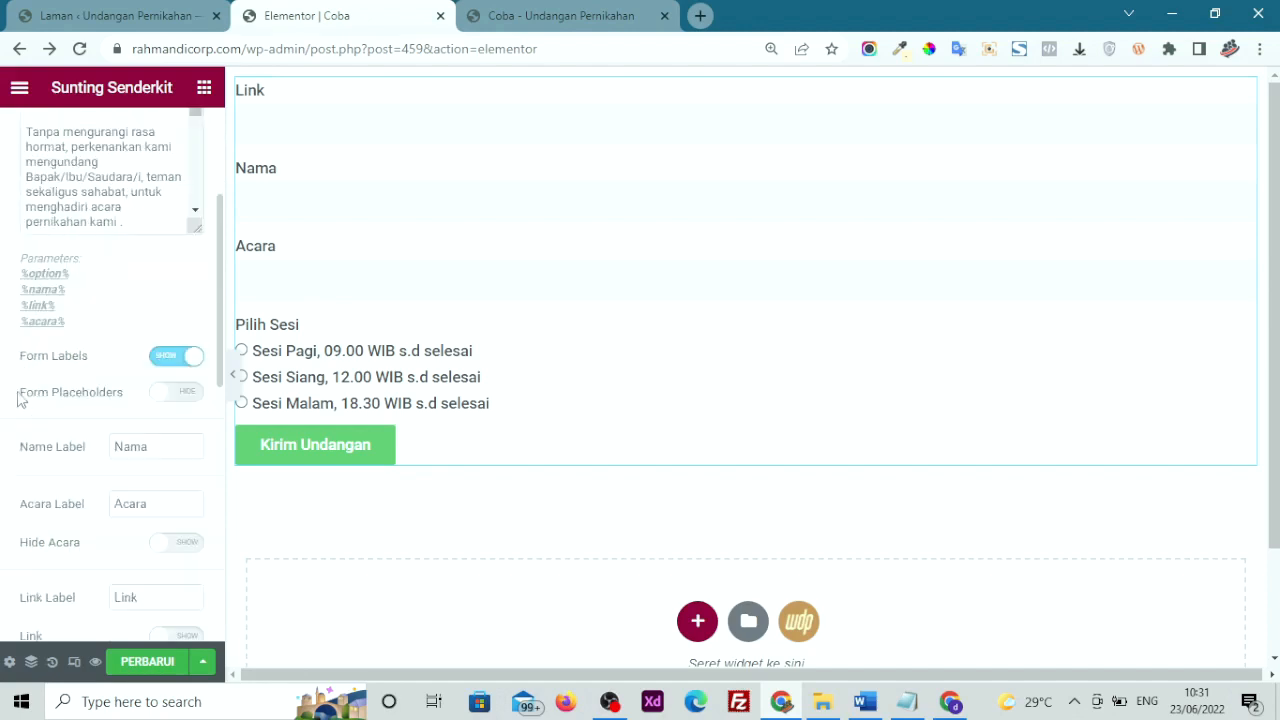
{"action": "left_click", "coordinate": [147, 662]}
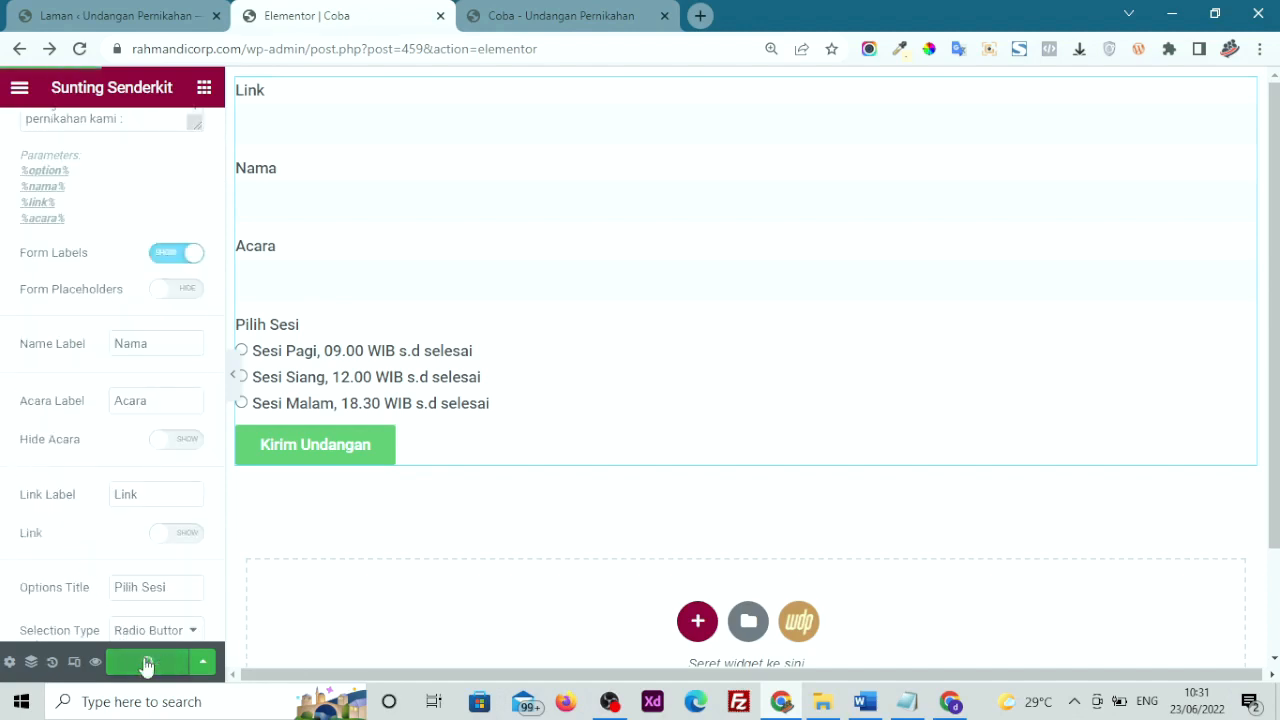
{"action": "left_click", "coordinate": [506, 14]}
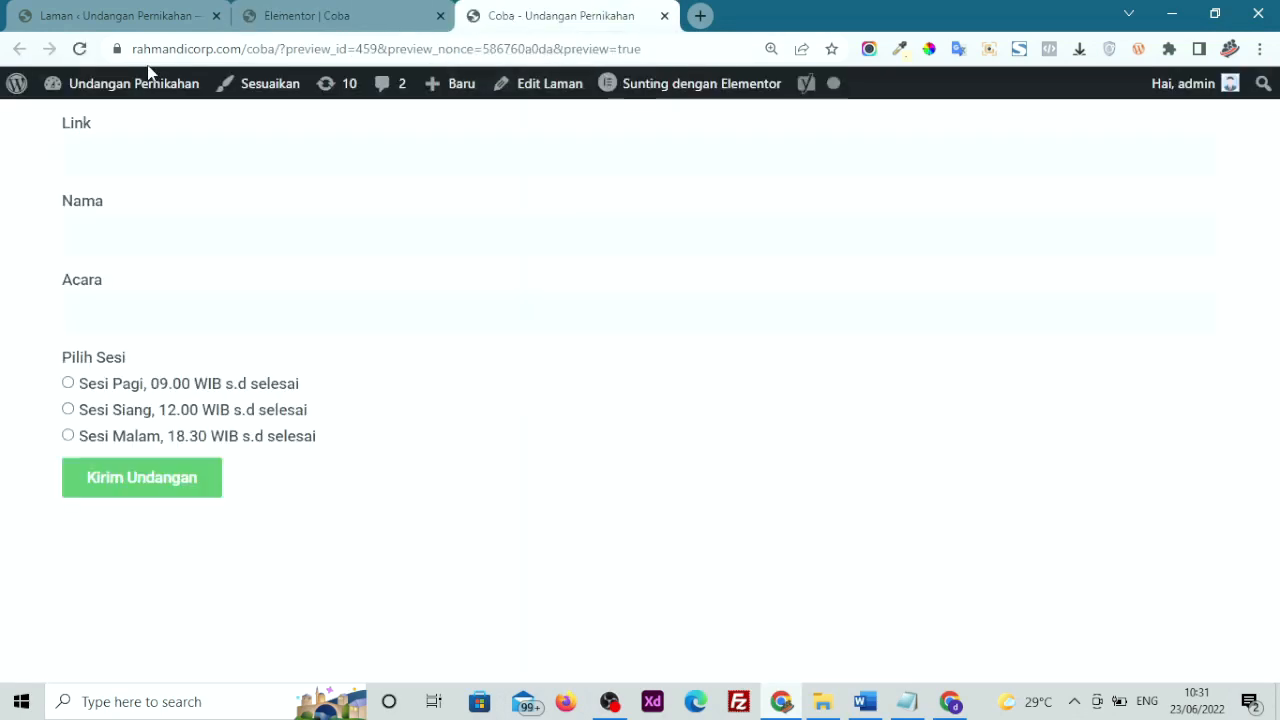
Paste the invitation URL into the Link field as plain text
{"action": "left_click", "coordinate": [140, 150]}
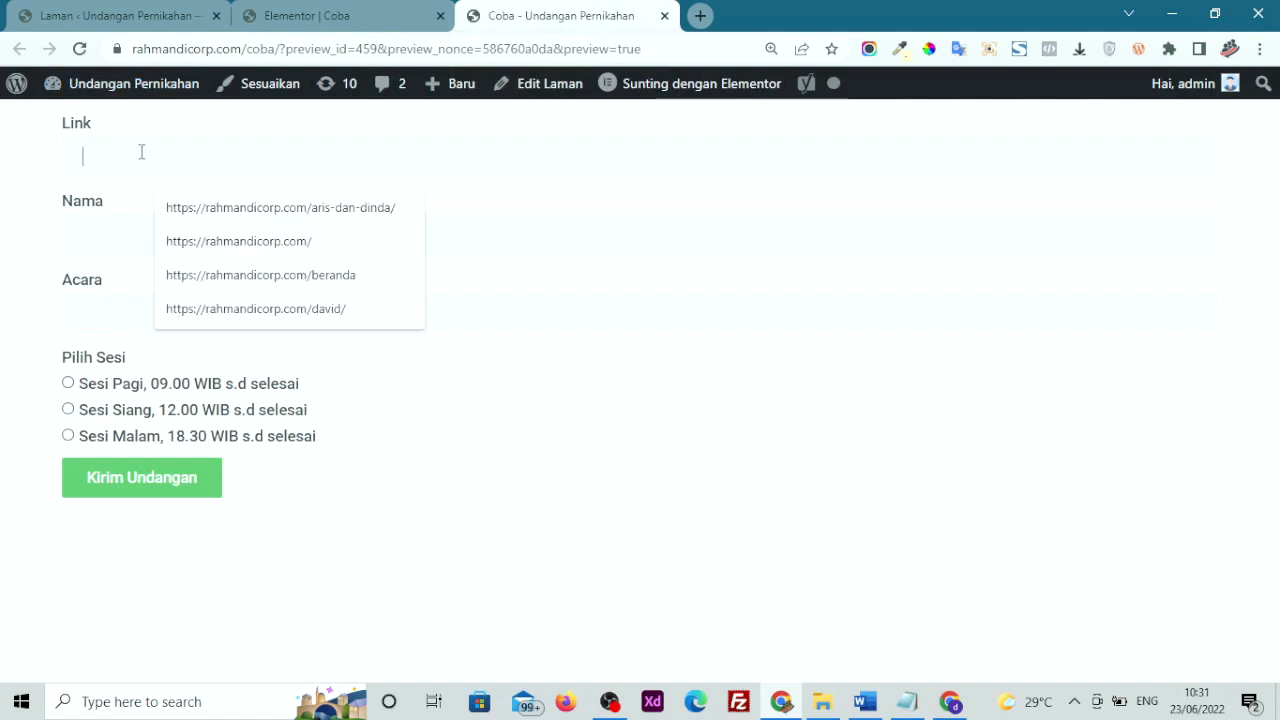
{"action": "right_click", "coordinate": [140, 154]}
{"action": "left_click", "coordinate": [246, 316]}
Fill Nama with the couple's names and Acara with 'Jakarta 12 Desember 2020', choose Sesi Siang, and send the invitation
{"action": "left_click", "coordinate": [185, 238]}
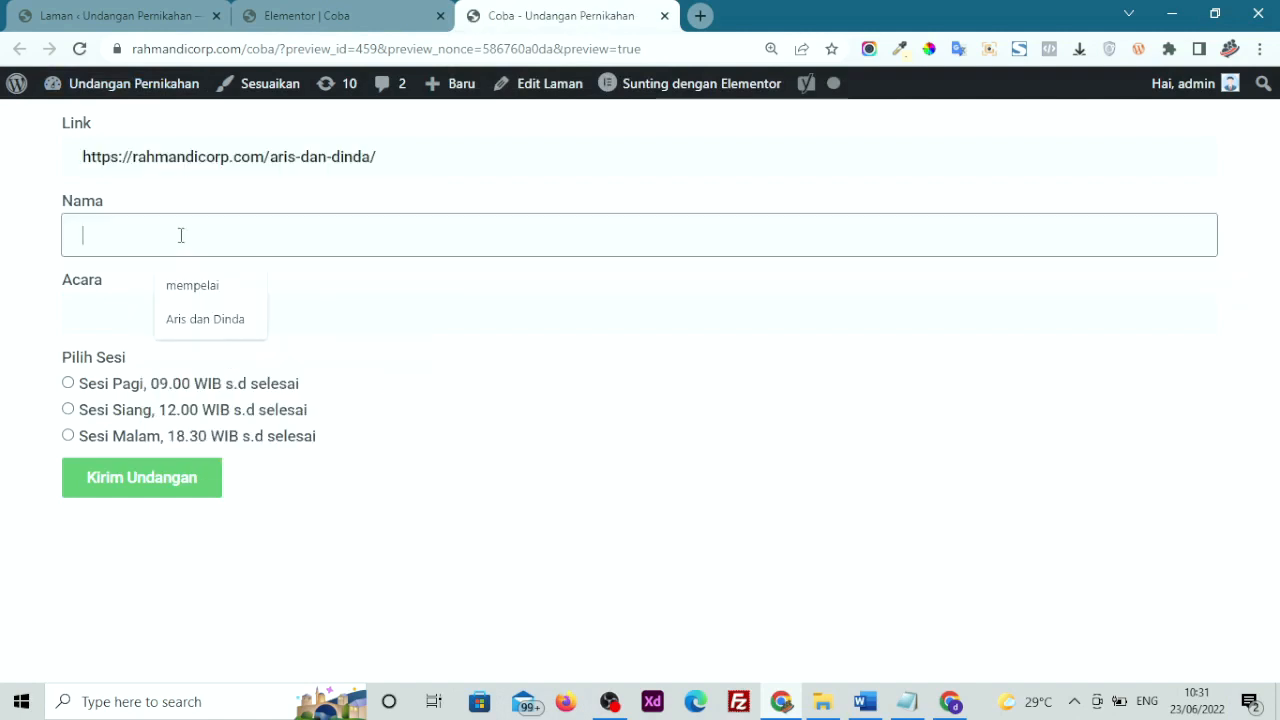
{"action": "left_click", "coordinate": [195, 316]}
{"action": "left_click", "coordinate": [195, 314]}
{"action": "left_click", "coordinate": [176, 410]}
{"action": "left_click", "coordinate": [176, 410]}
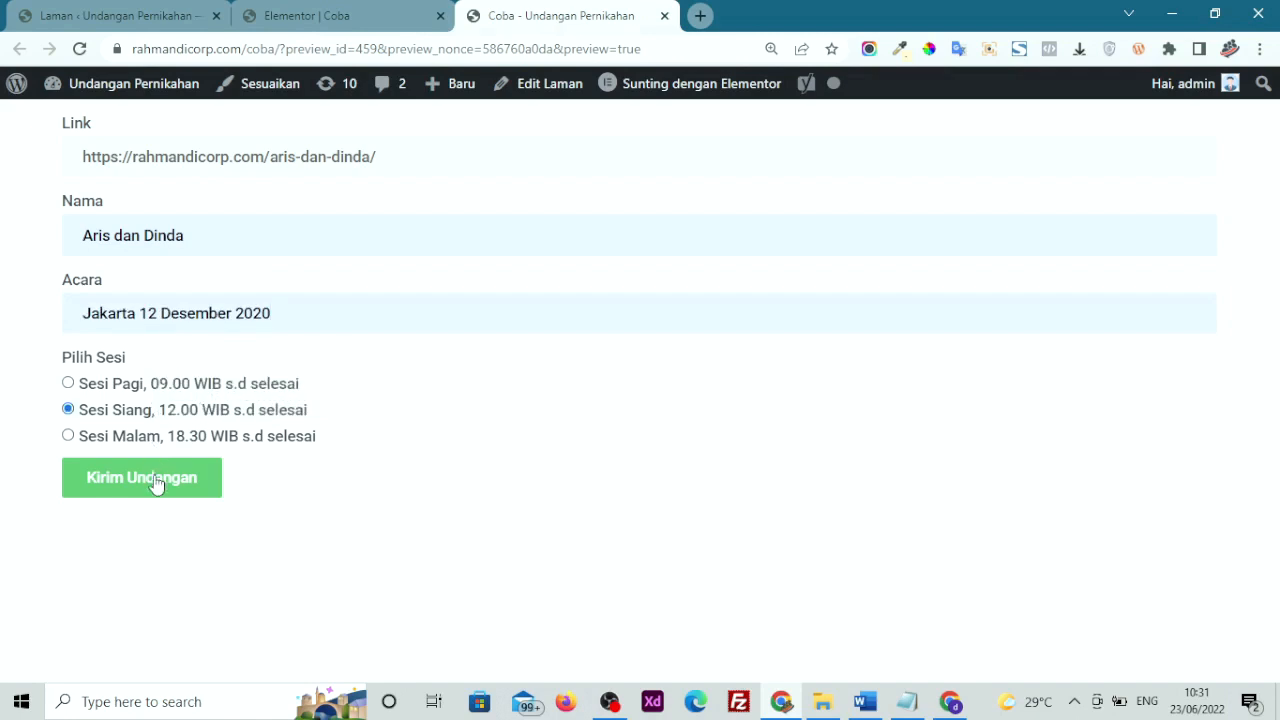
{"action": "left_click", "coordinate": [170, 473]}
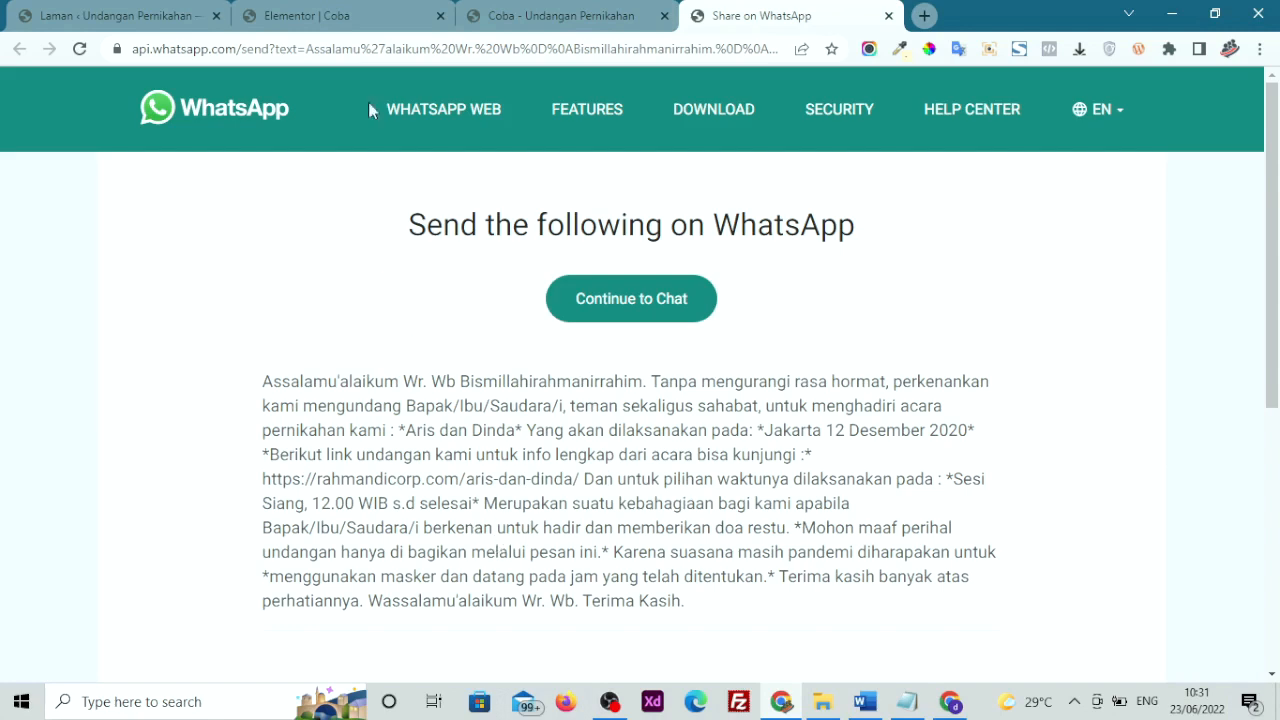
{"action": "left_click", "coordinate": [338, 12]}
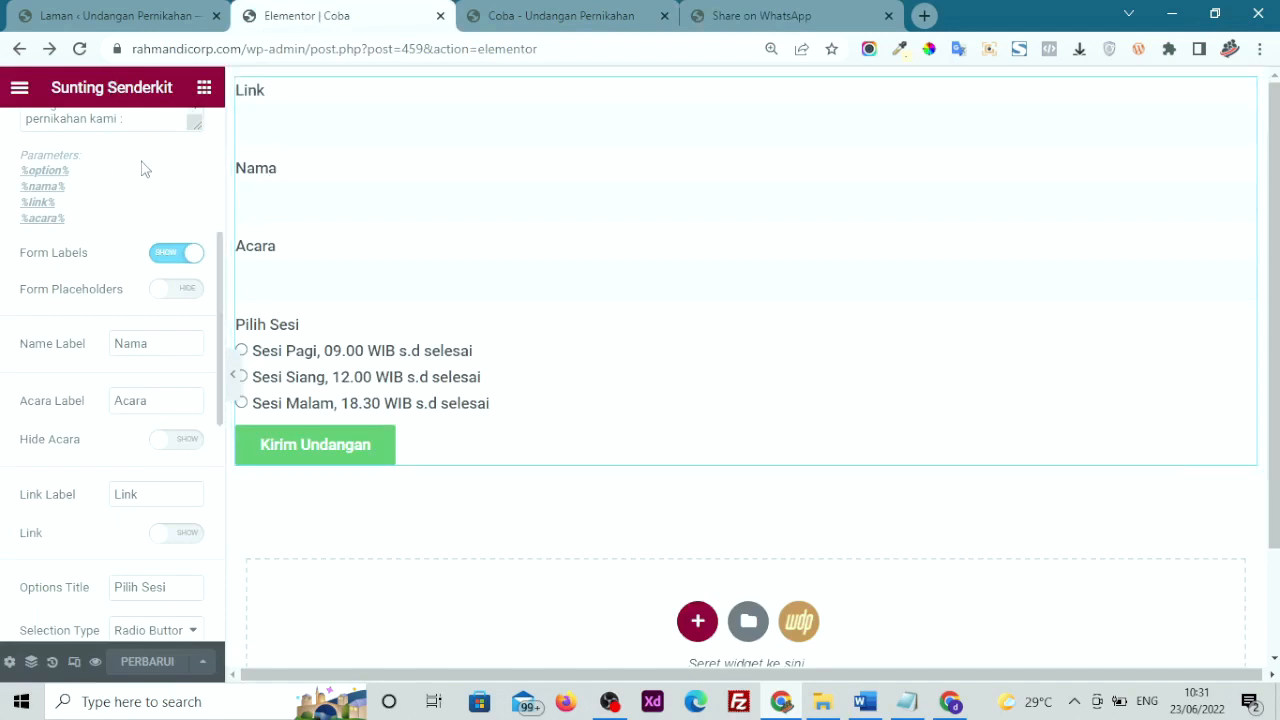
Look over the Senderkit form's Gaya style settings, then go back to its content settings
{"action": "scroll", "coordinate": [163, 197], "scroll_direction": "up", "scroll_amount": 4}
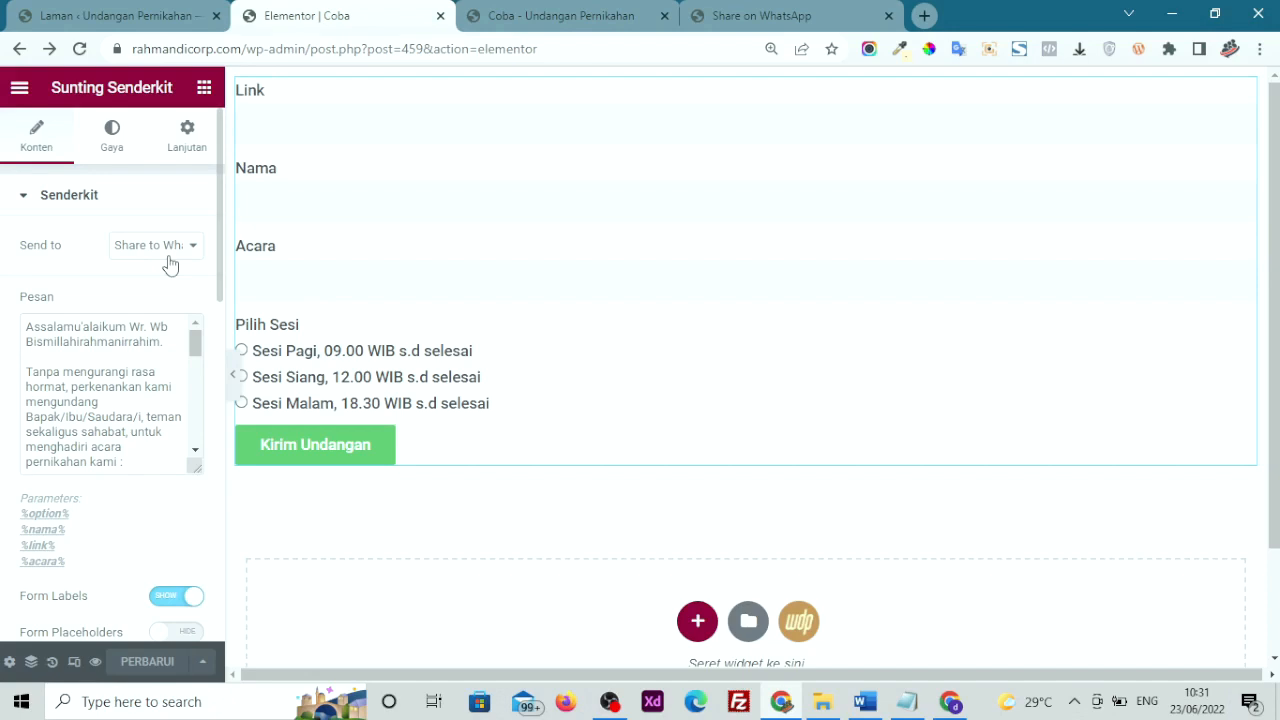
{"action": "left_click", "coordinate": [112, 140]}
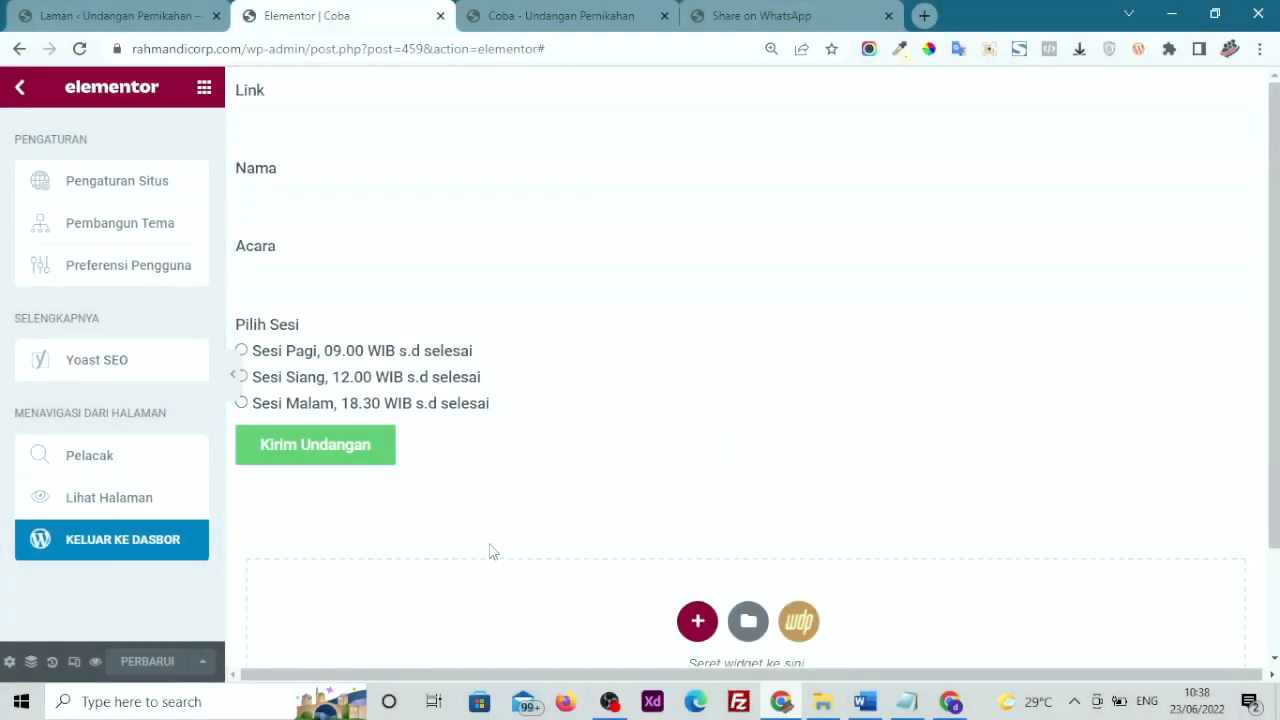
{"action": "left_click", "coordinate": [403, 270]}
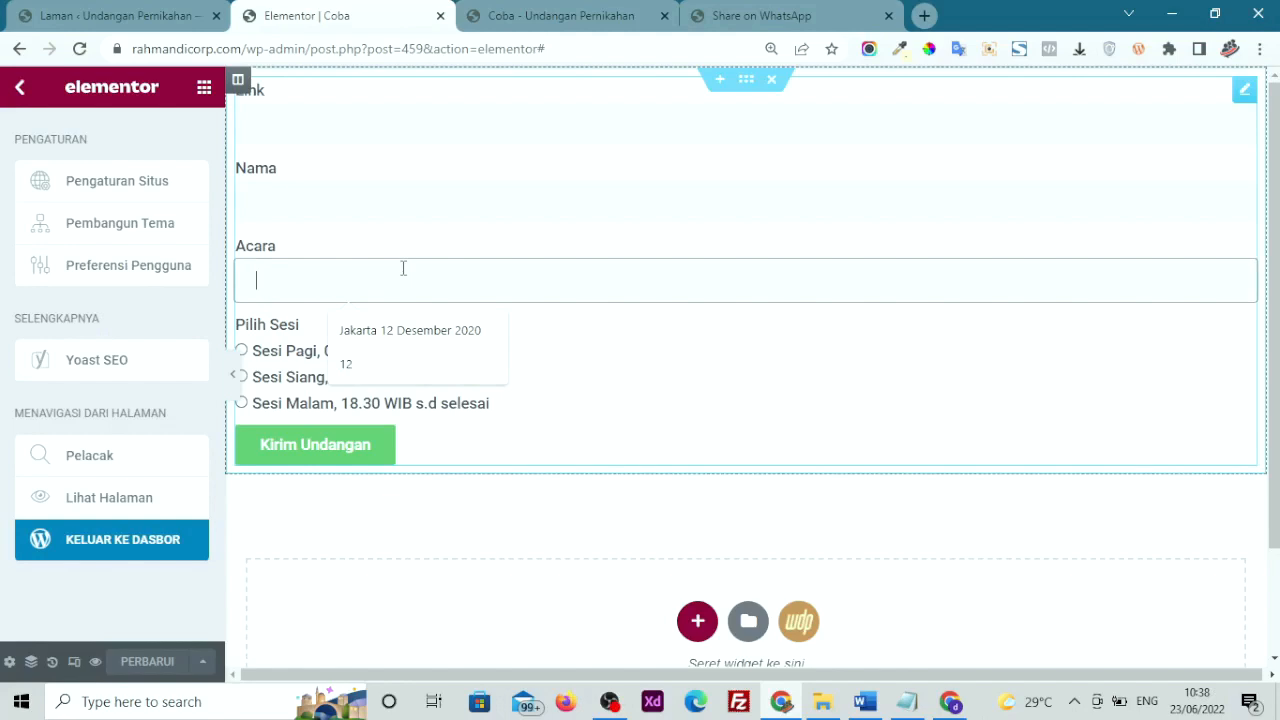
Browse the widget panel down to the WEDDINGPRESS category
{"action": "left_click", "coordinate": [205, 92]}
{"action": "scroll", "coordinate": [70, 380], "scroll_direction": "down", "scroll_amount": 3}
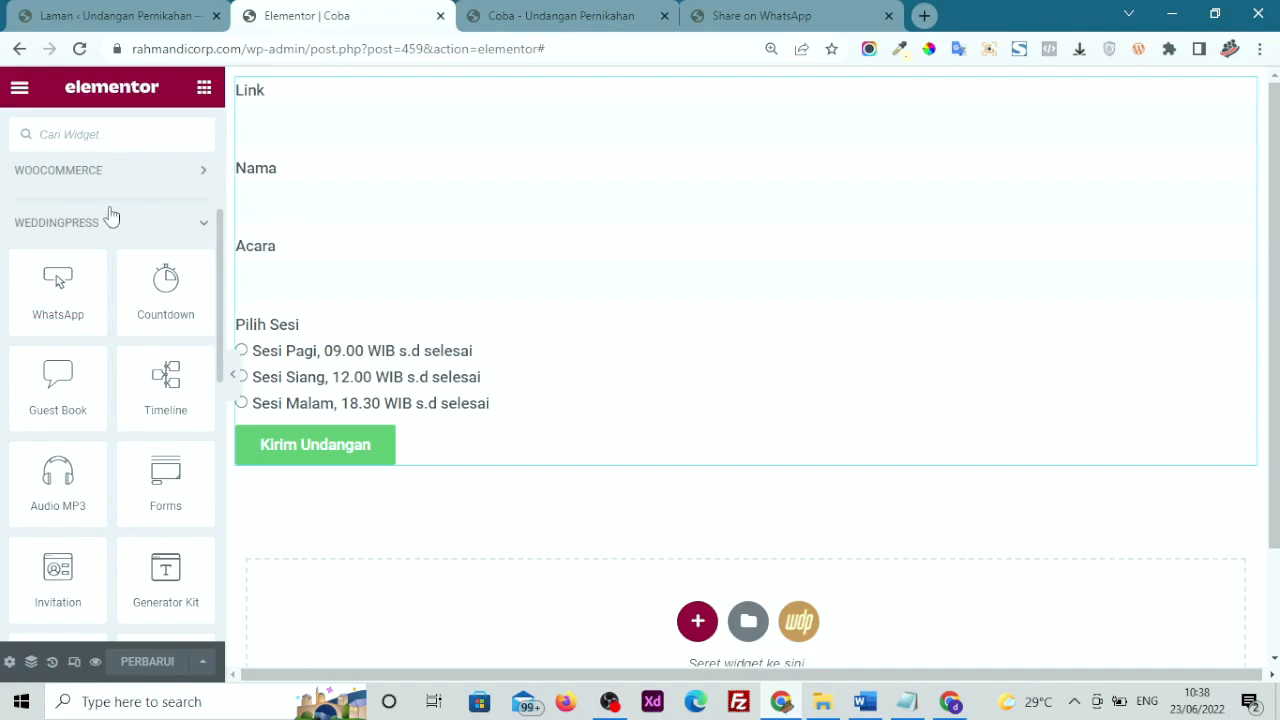
{"action": "scroll", "coordinate": [110, 505], "scroll_direction": "down", "scroll_amount": 2}
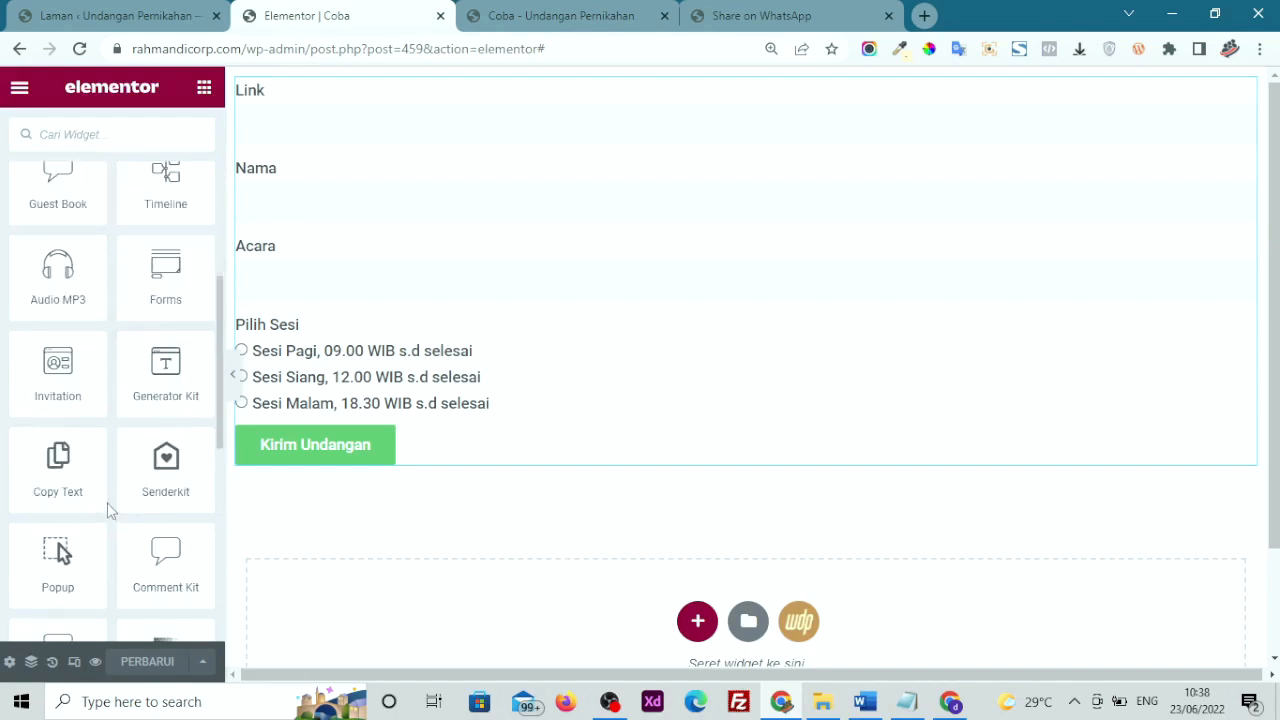
{"action": "scroll", "coordinate": [110, 510], "scroll_direction": "down", "scroll_amount": 1}
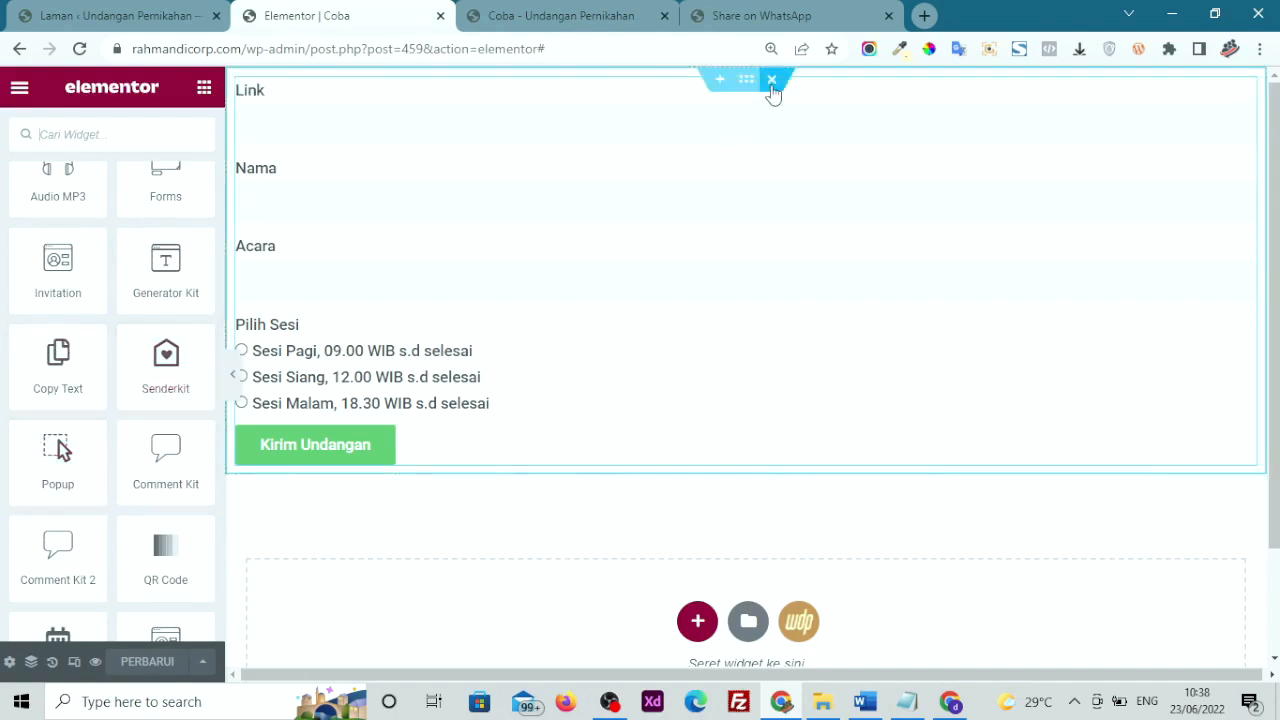
Delete the form section and drop a WeddingPress Popup widget onto the page, previewing its Click Me popup
{"action": "left_click", "coordinate": [772, 80]}
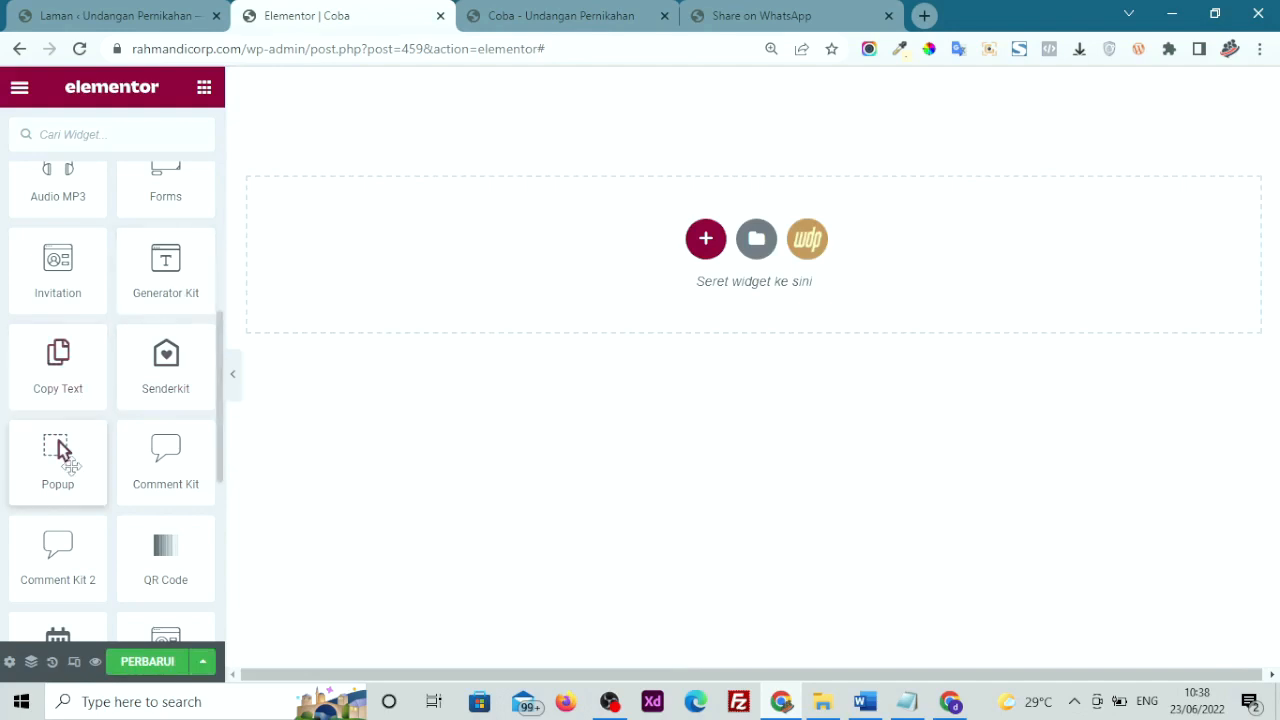
{"action": "left_click_drag", "start_coordinate": [60, 452], "coordinate": [491, 266]}
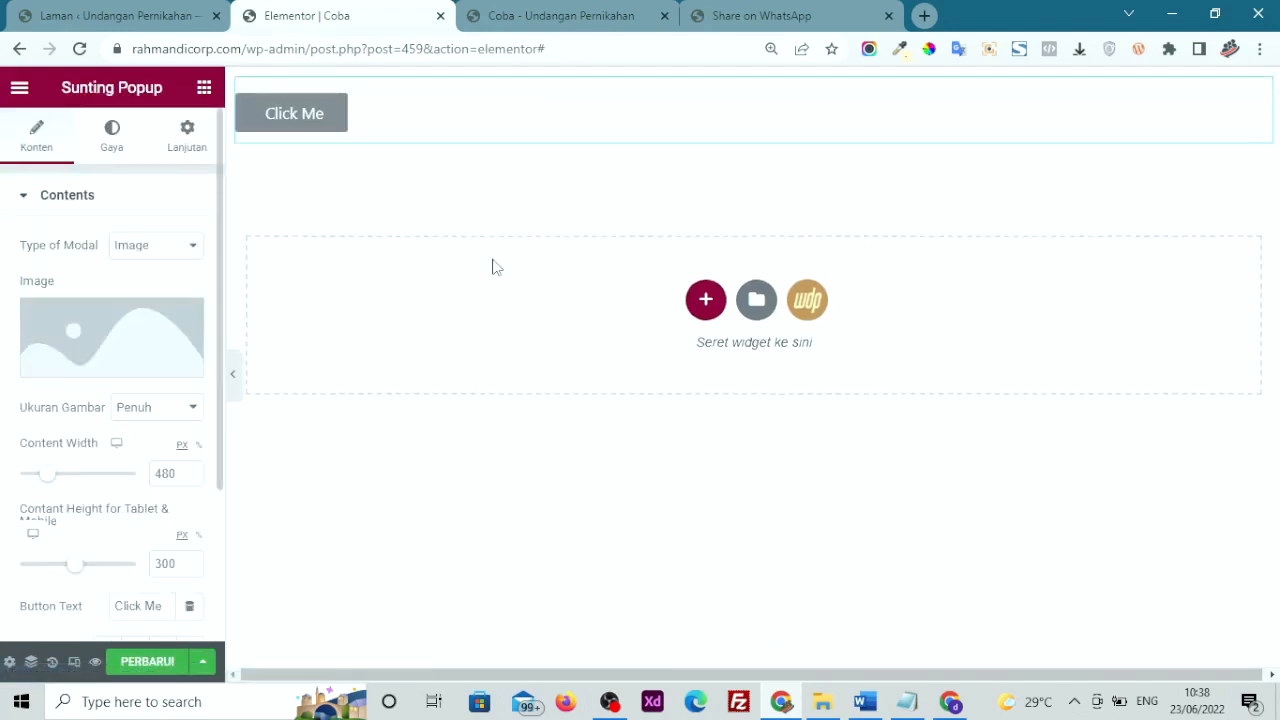
{"action": "left_click", "coordinate": [297, 120]}
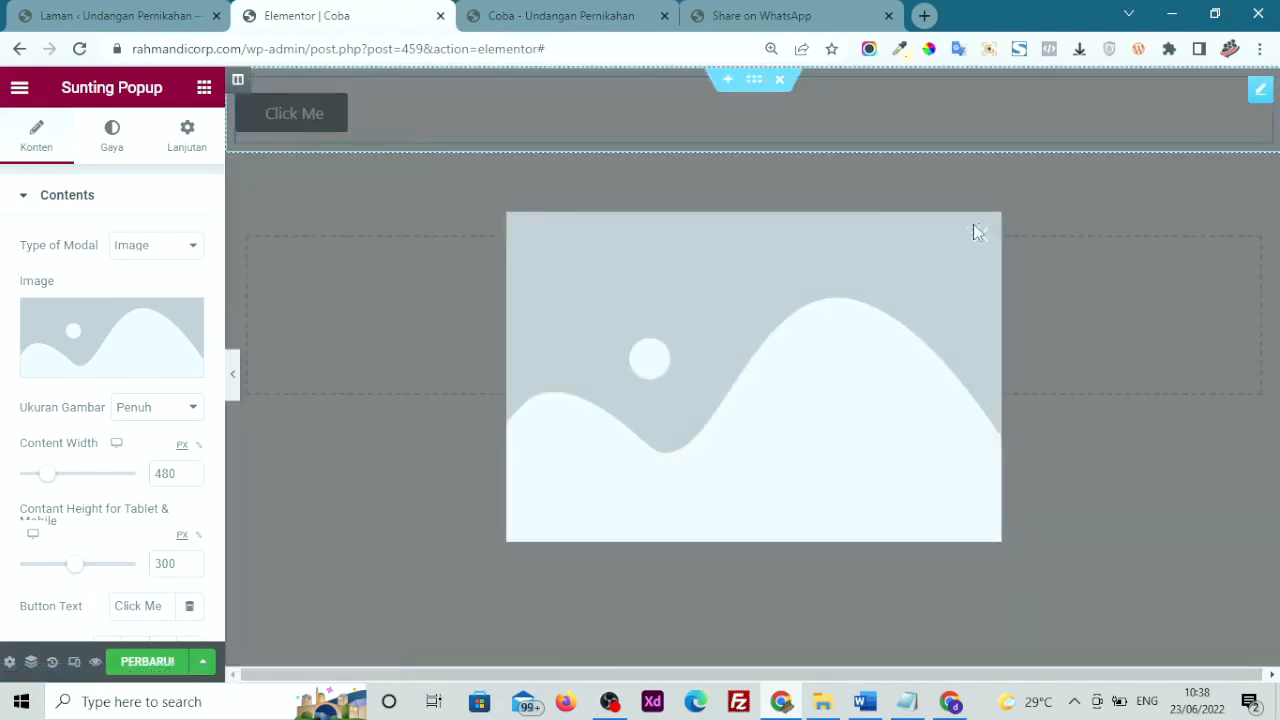
{"action": "mouse_move", "coordinate": [118, 323]}
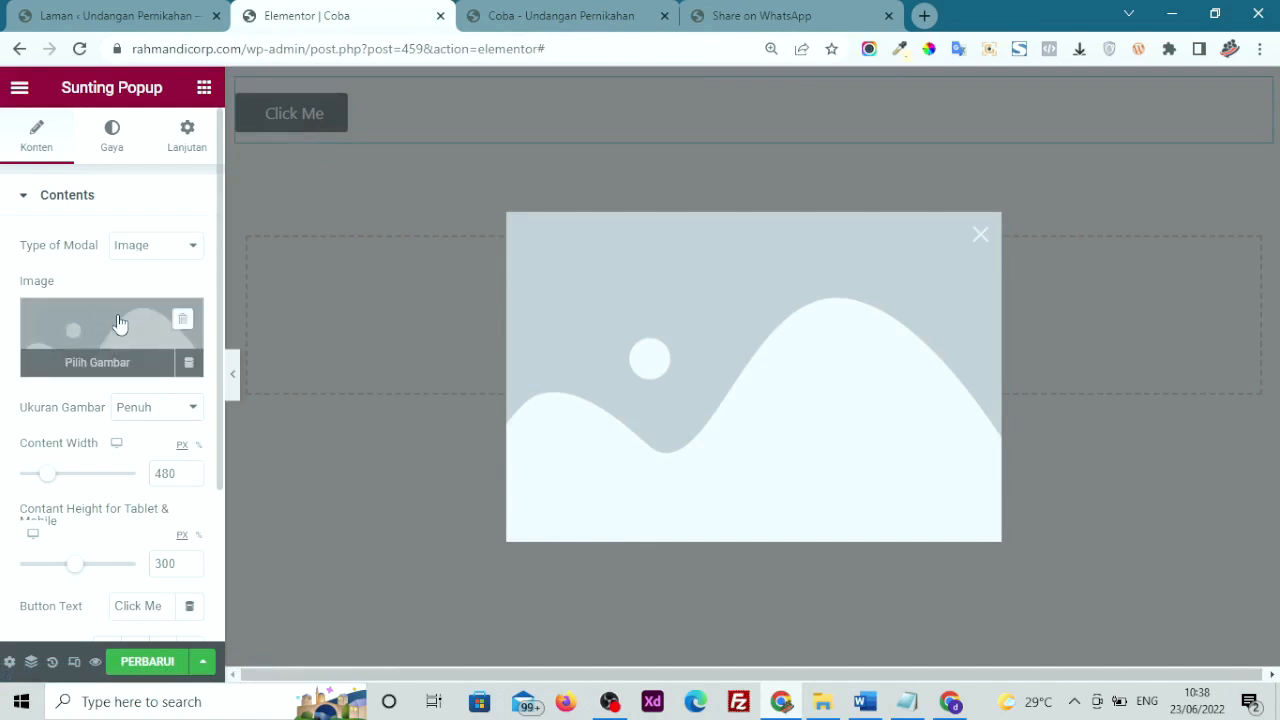
{"action": "left_click", "coordinate": [140, 252]}
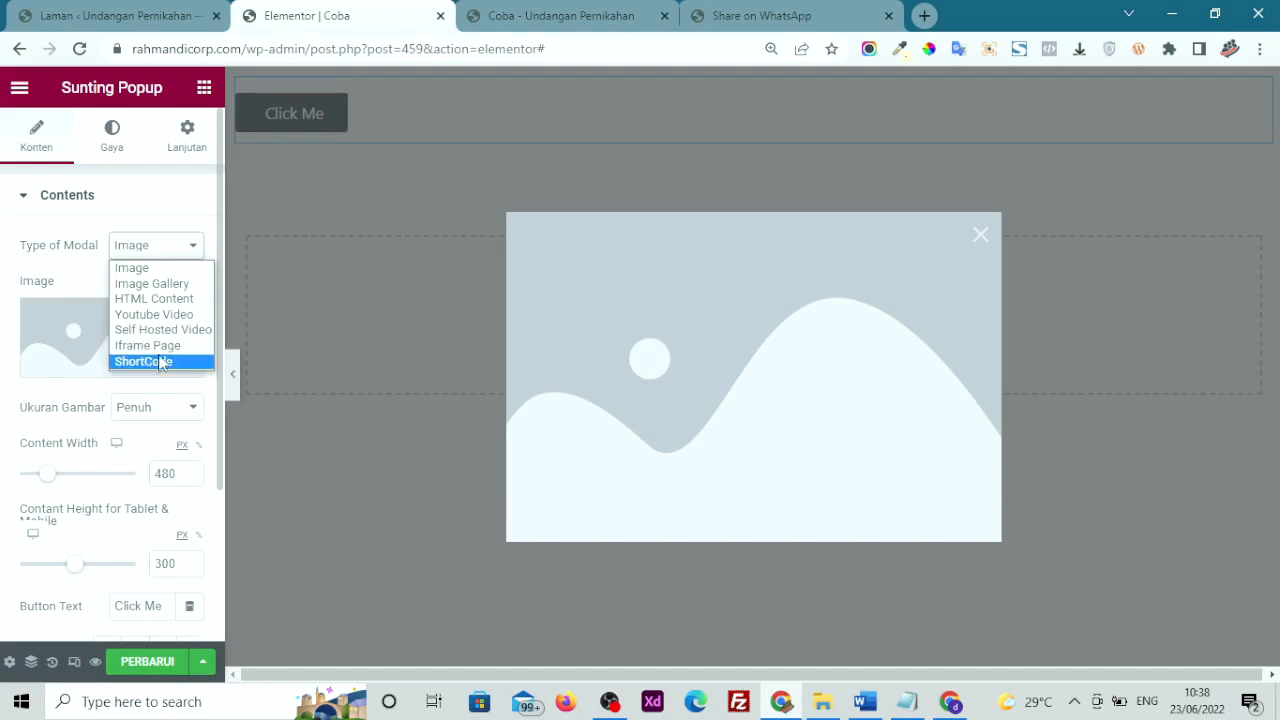
Make the popup an Image Gallery and put lamaran.png into Item #1
{"action": "left_click", "coordinate": [152, 284]}
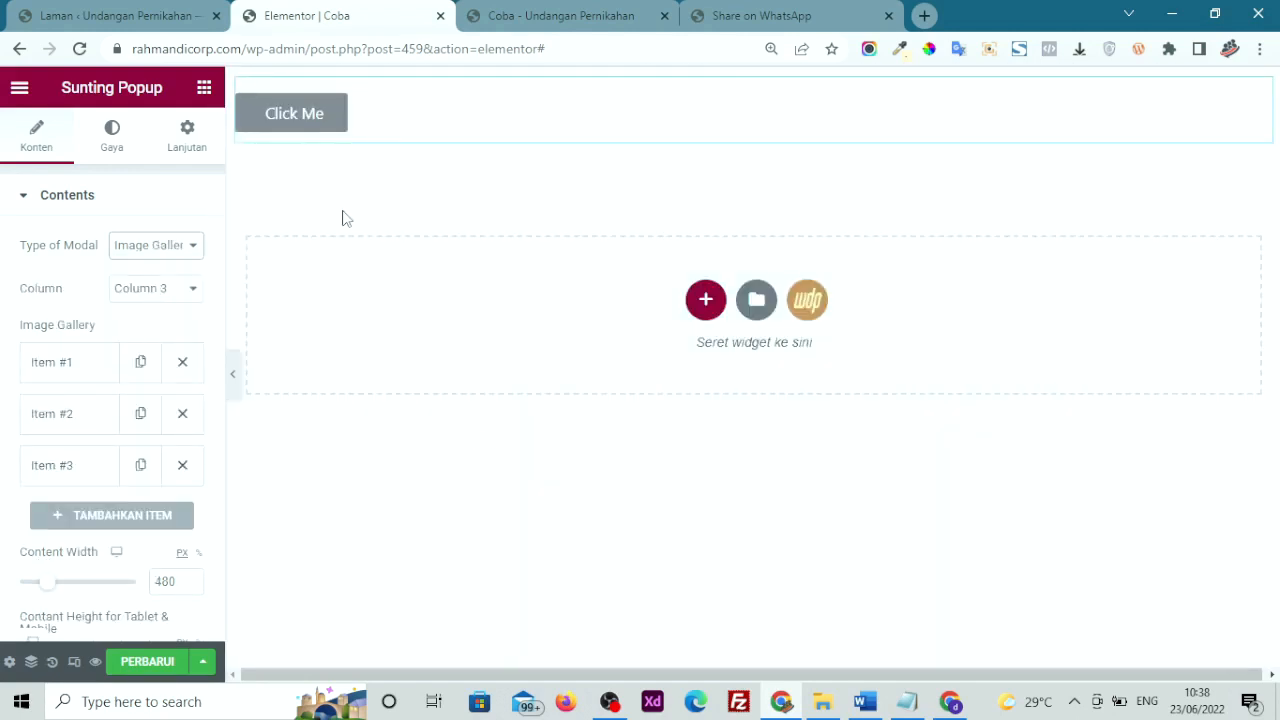
{"action": "left_click", "coordinate": [299, 122]}
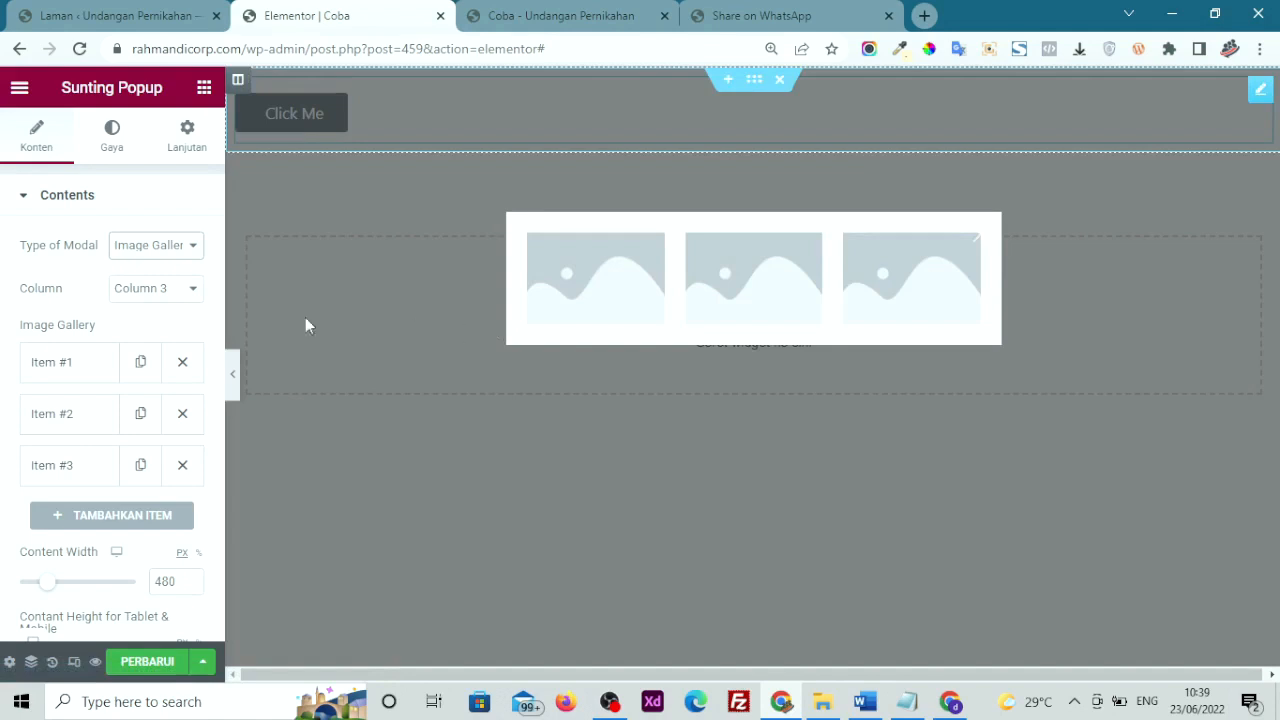
{"action": "left_click", "coordinate": [61, 379]}
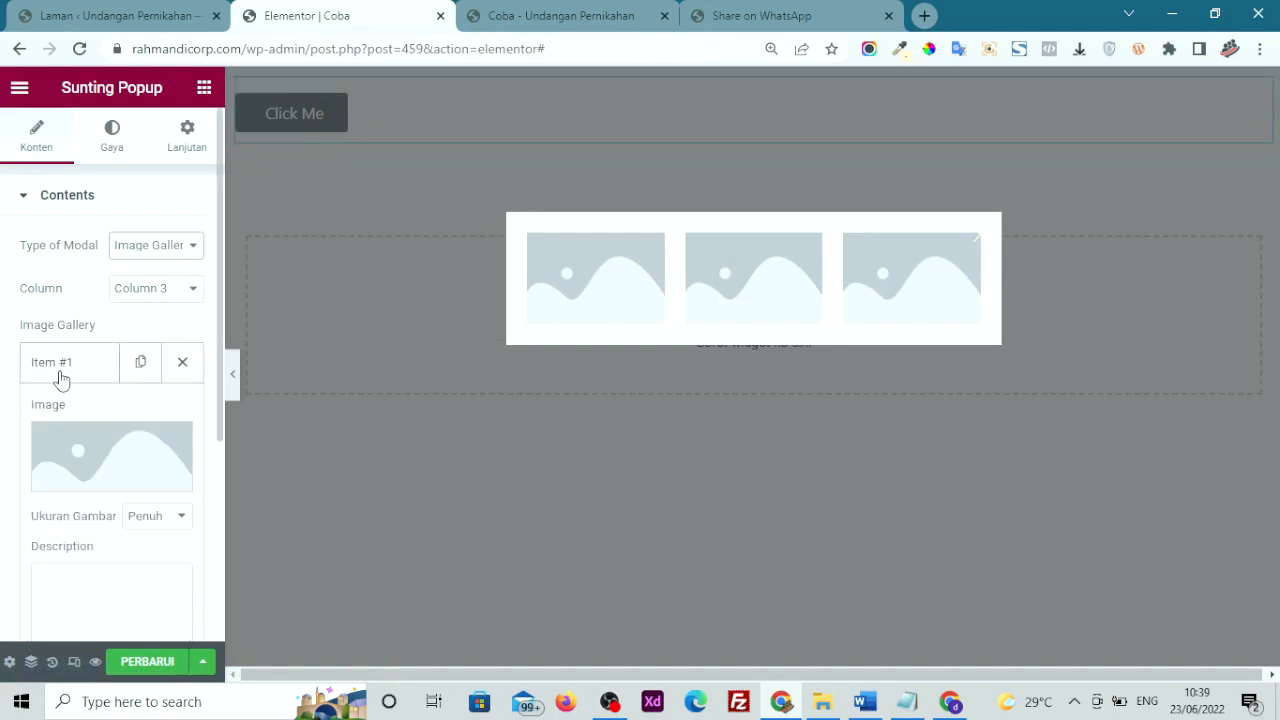
{"action": "left_click", "coordinate": [75, 457]}
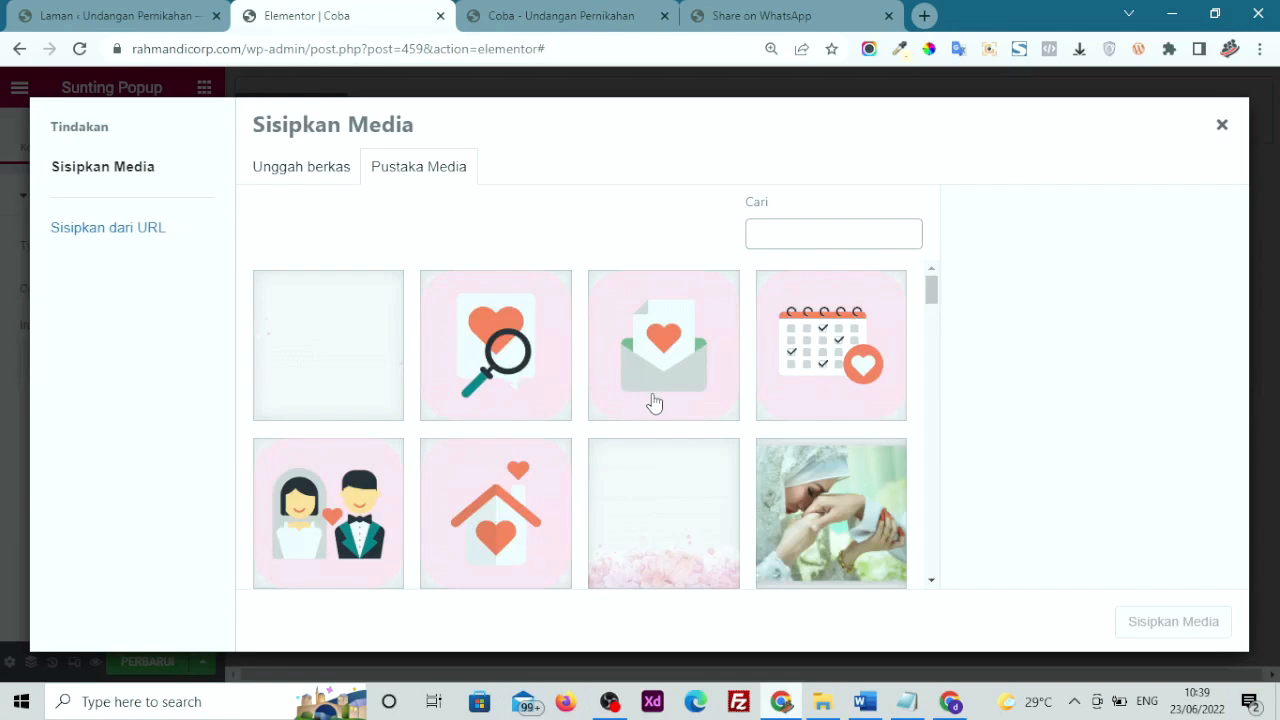
{"action": "left_click", "coordinate": [813, 503]}
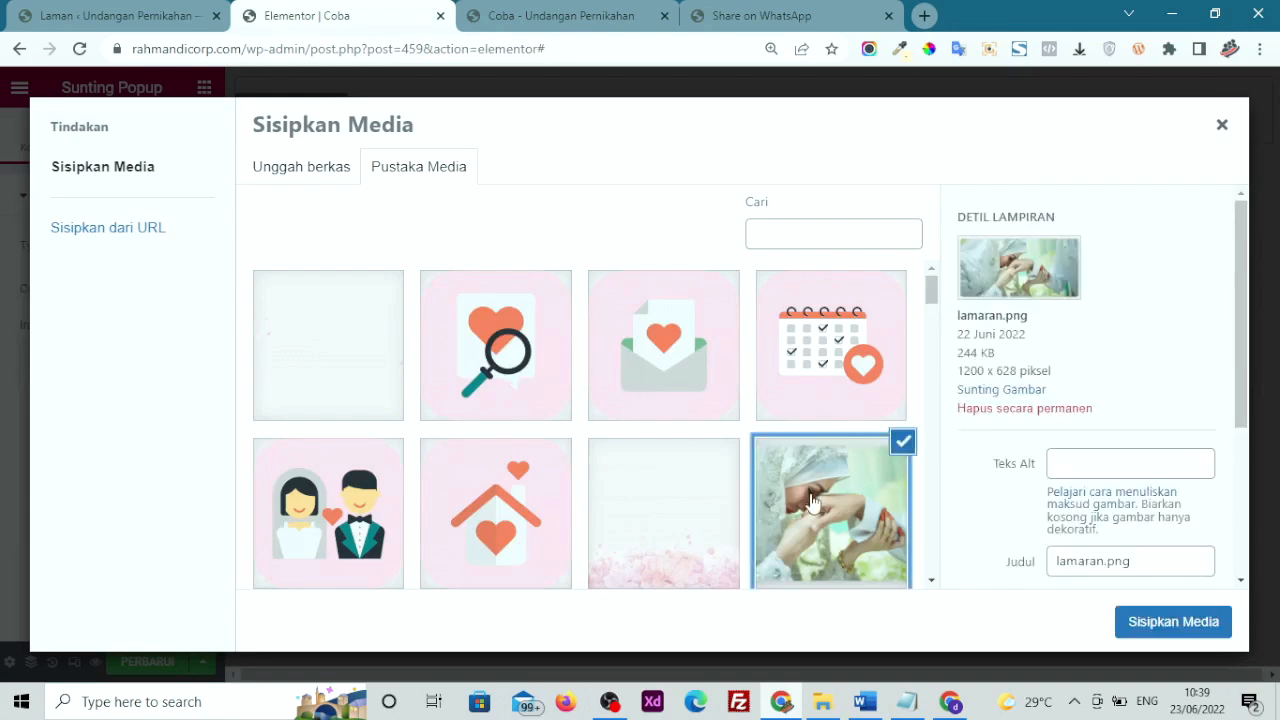
{"action": "left_click", "coordinate": [1157, 624]}
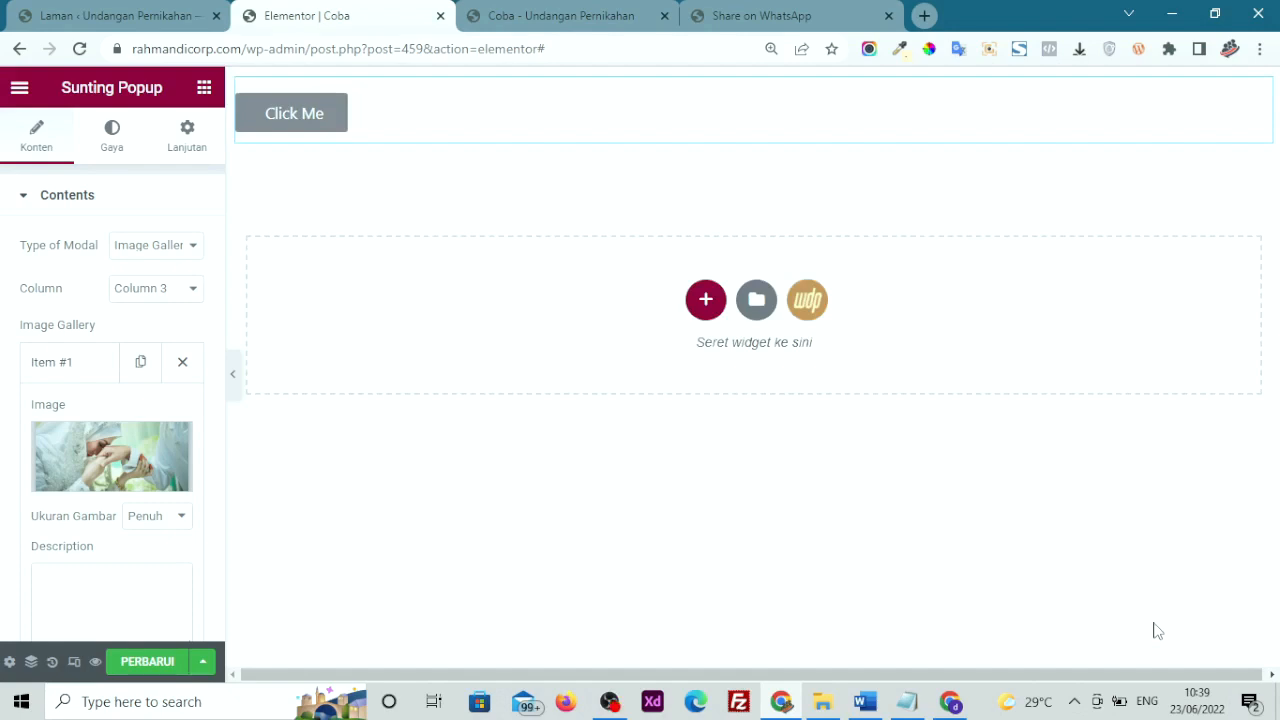
{"action": "left_click", "coordinate": [86, 374]}
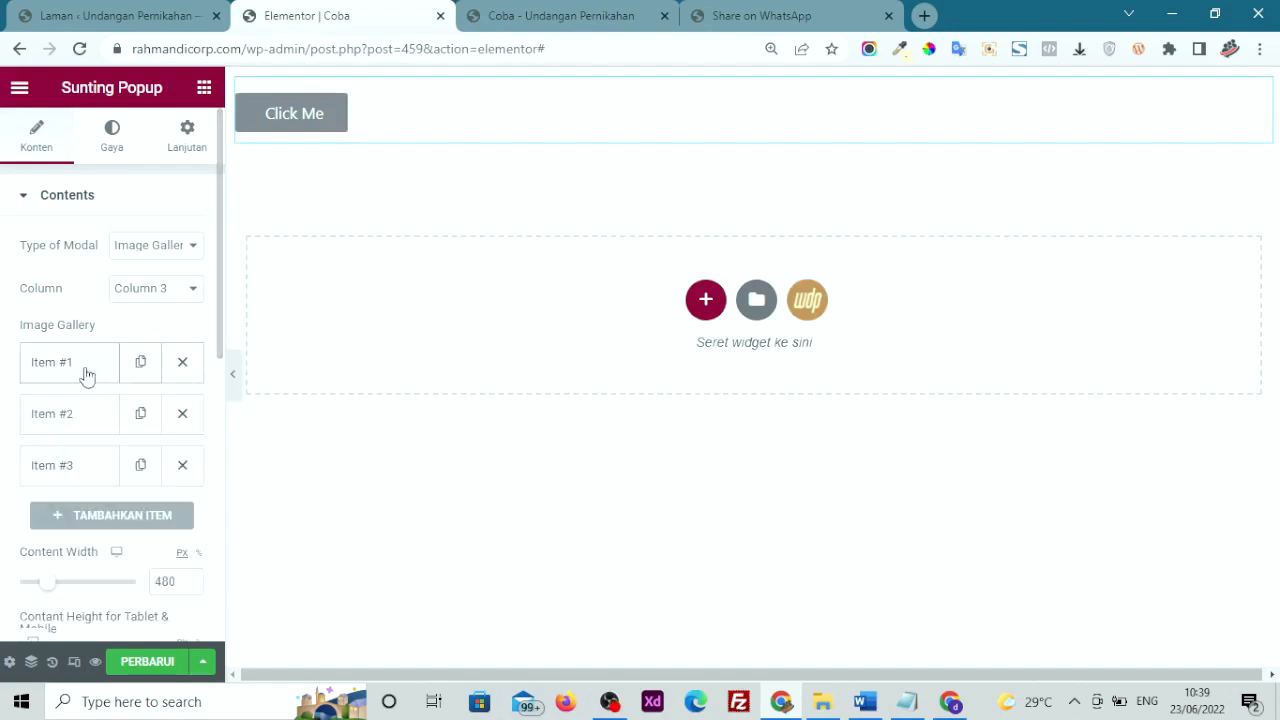
Set Item #2's image to the bride-and-groom illustration
{"action": "left_click", "coordinate": [57, 422]}
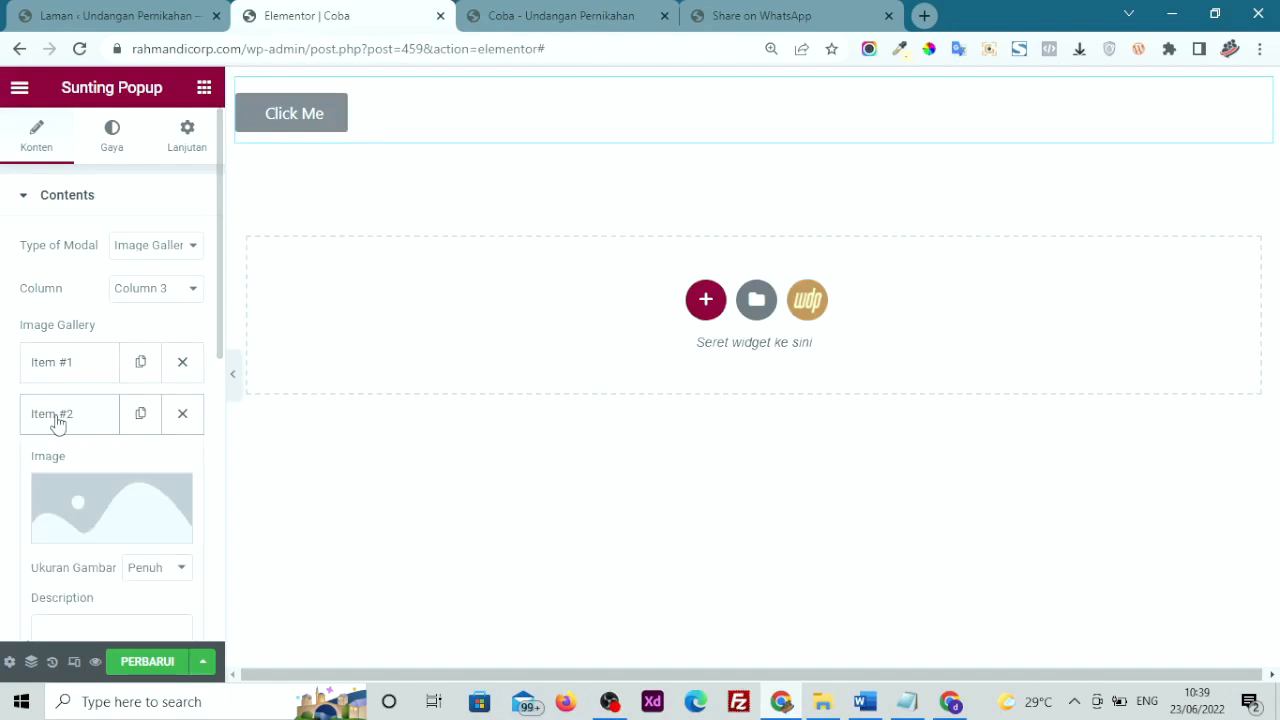
{"action": "left_click", "coordinate": [88, 506]}
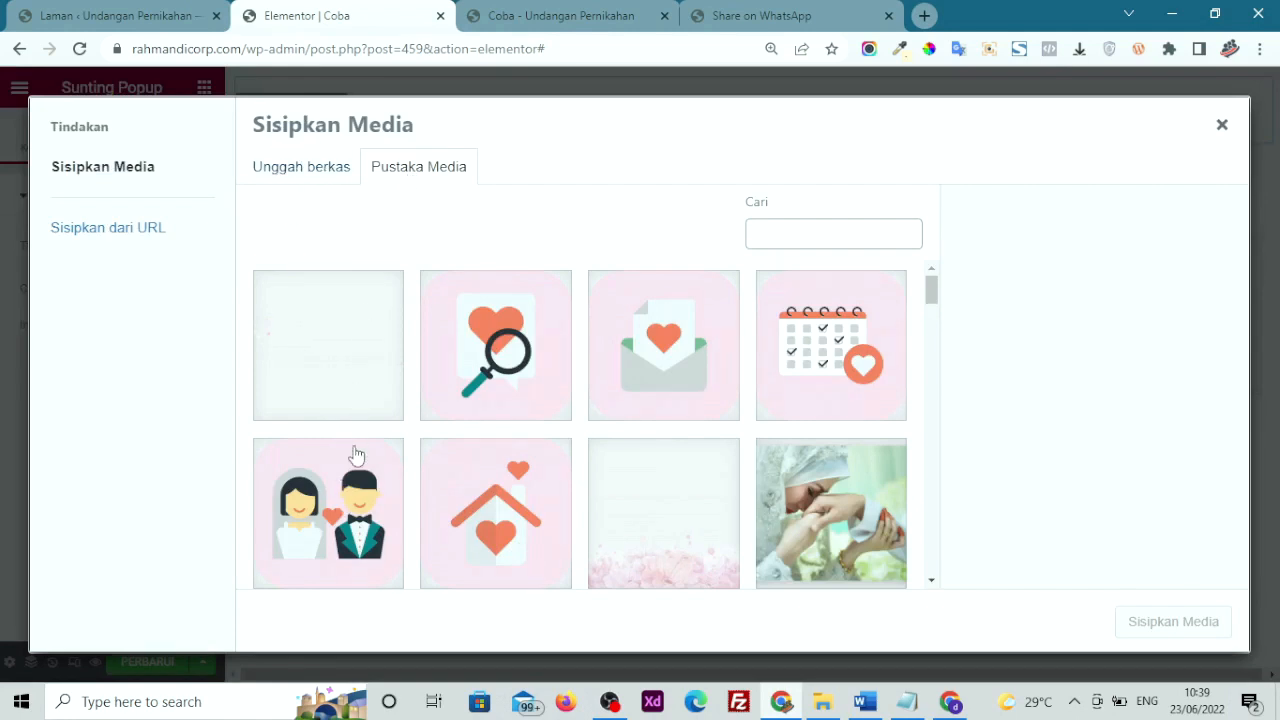
{"action": "left_click", "coordinate": [357, 505]}
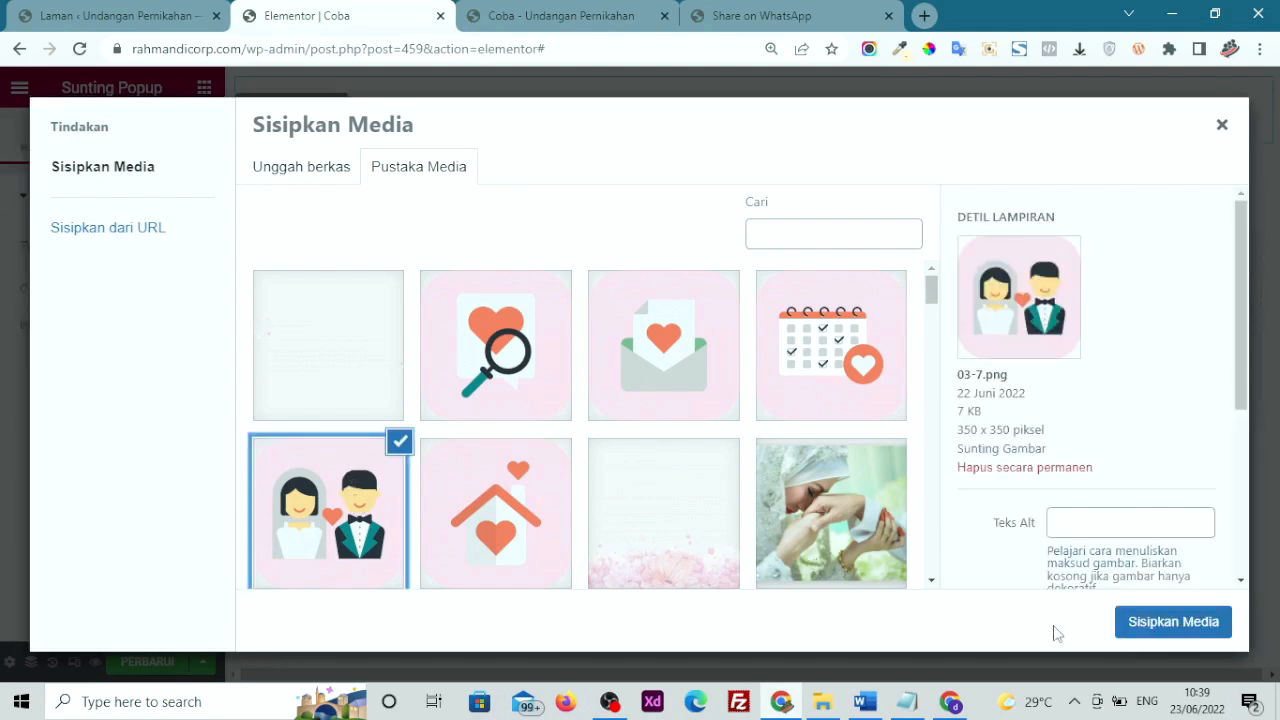
{"action": "left_click", "coordinate": [1143, 630]}
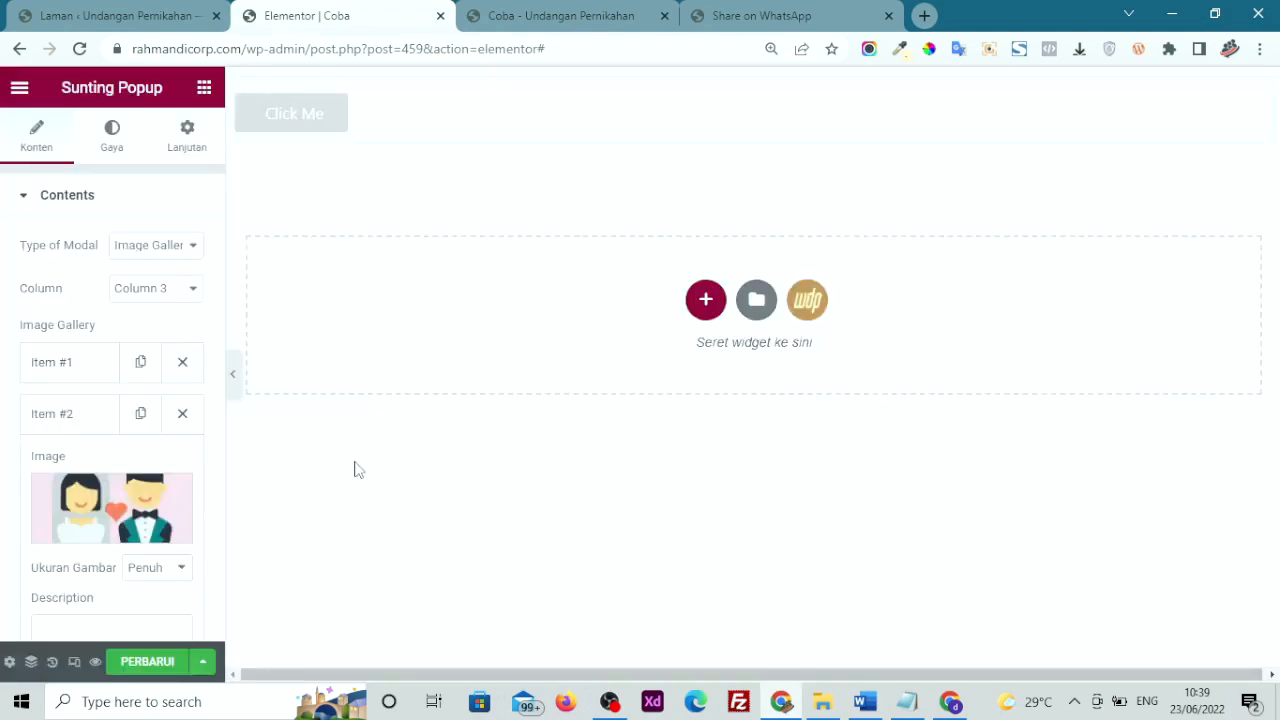
{"action": "left_click", "coordinate": [96, 411]}
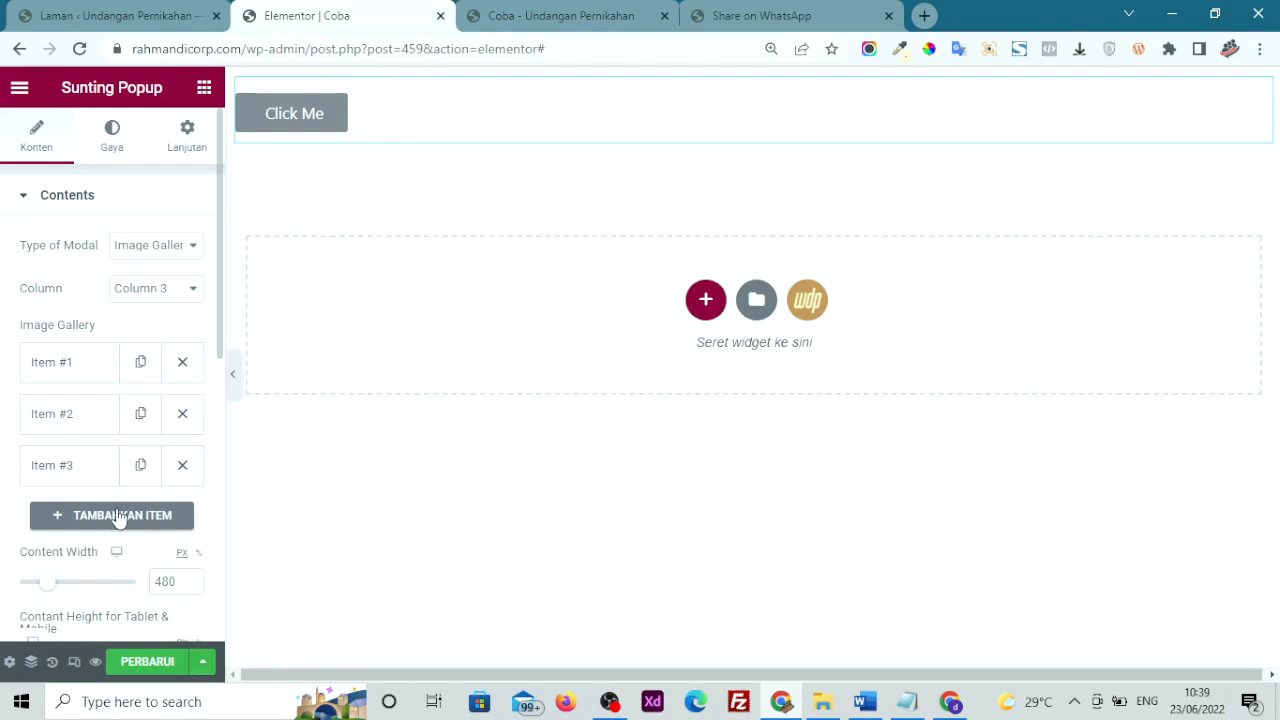
Remove gallery Item #3 and preview the popup with its two images
{"action": "left_click", "coordinate": [181, 467]}
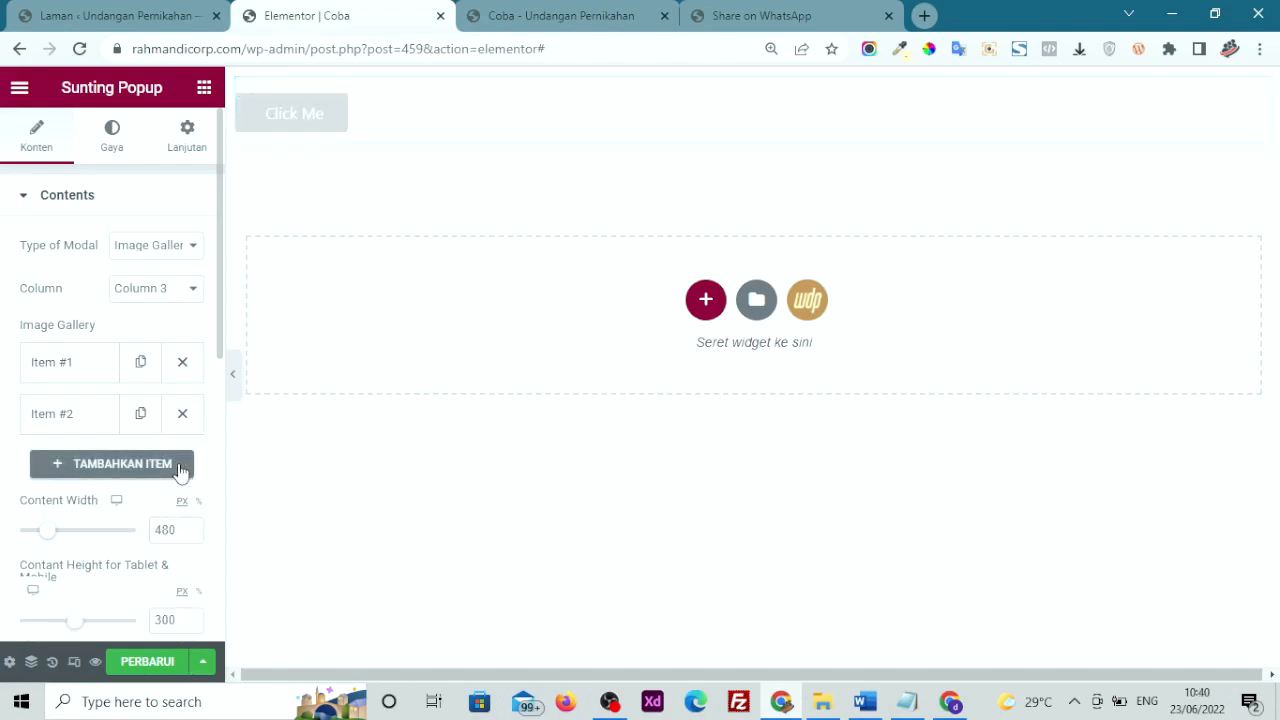
{"action": "scroll", "coordinate": [181, 470], "scroll_direction": "down", "scroll_amount": 2}
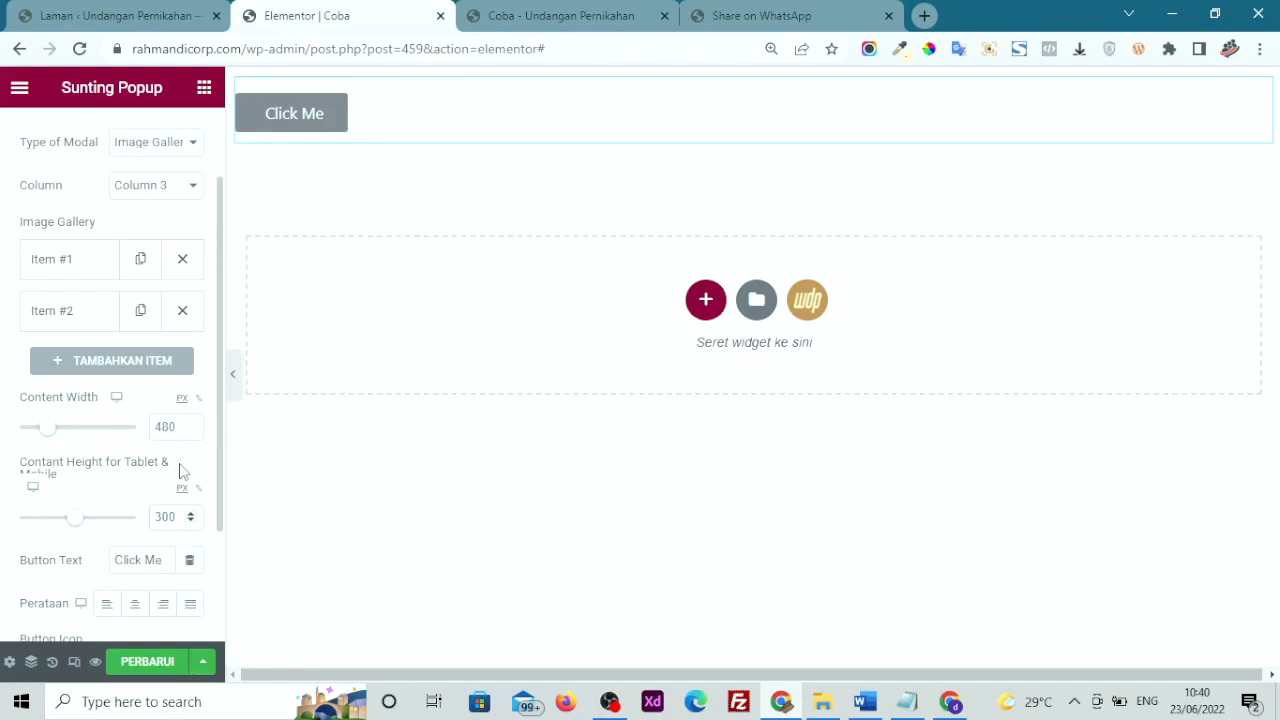
{"action": "left_click", "coordinate": [311, 123]}
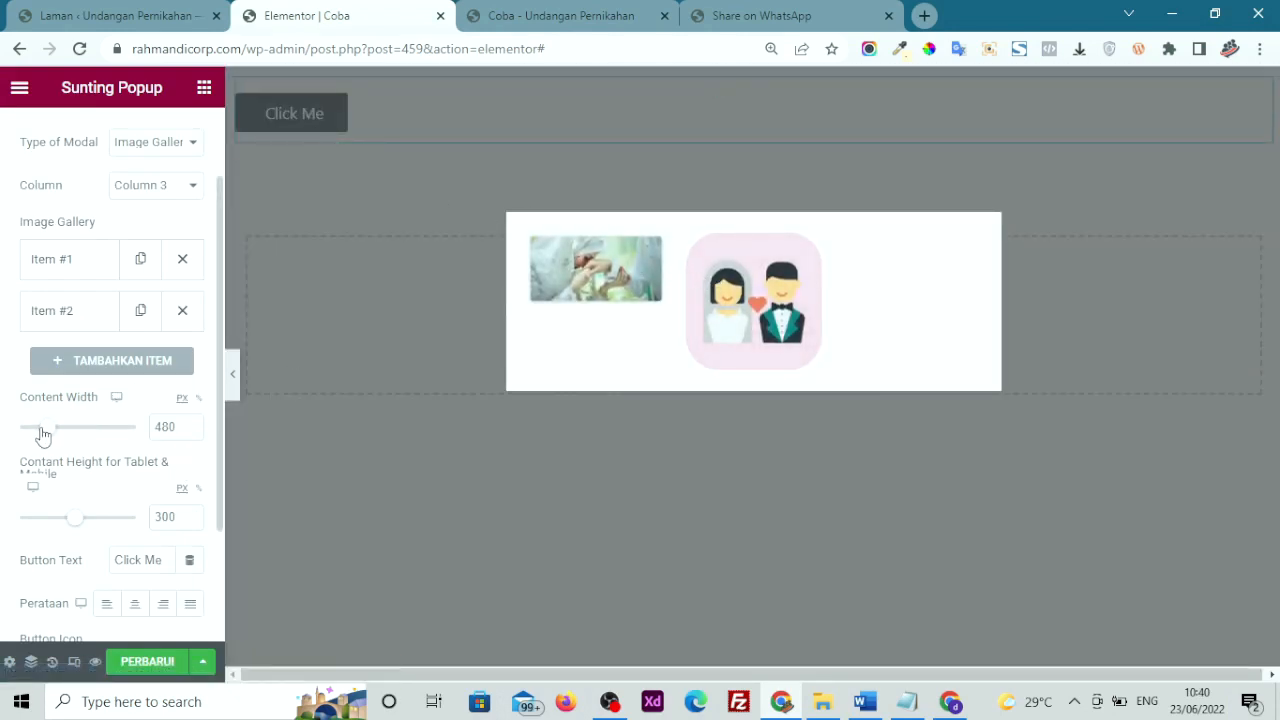
Drag the Content Width slider to 569 px and Content Height to 306 px
{"action": "mouse_move", "coordinate": [46, 434]}
{"action": "left_mouse_down"}
{"action": "mouse_move", "coordinate": [66, 443]}
{"action": "mouse_move", "coordinate": [48, 437]}
{"action": "left_mouse_up"}
{"action": "left_click_drag", "start_coordinate": [70, 525], "coordinate": [71, 526]}
{"action": "scroll", "coordinate": [85, 470], "scroll_direction": "down", "scroll_amount": 1}
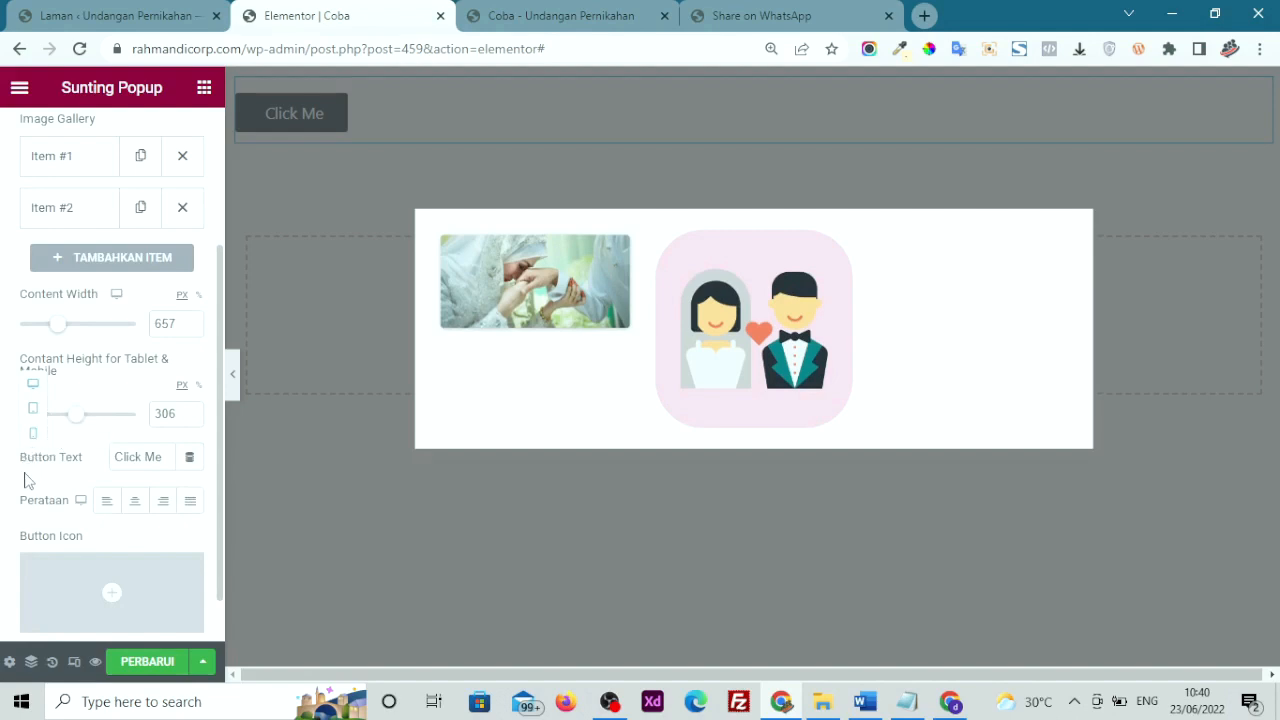
{"action": "scroll", "coordinate": [28, 480], "scroll_direction": "down", "scroll_amount": 1}
{"action": "mouse_move", "coordinate": [74, 534]}
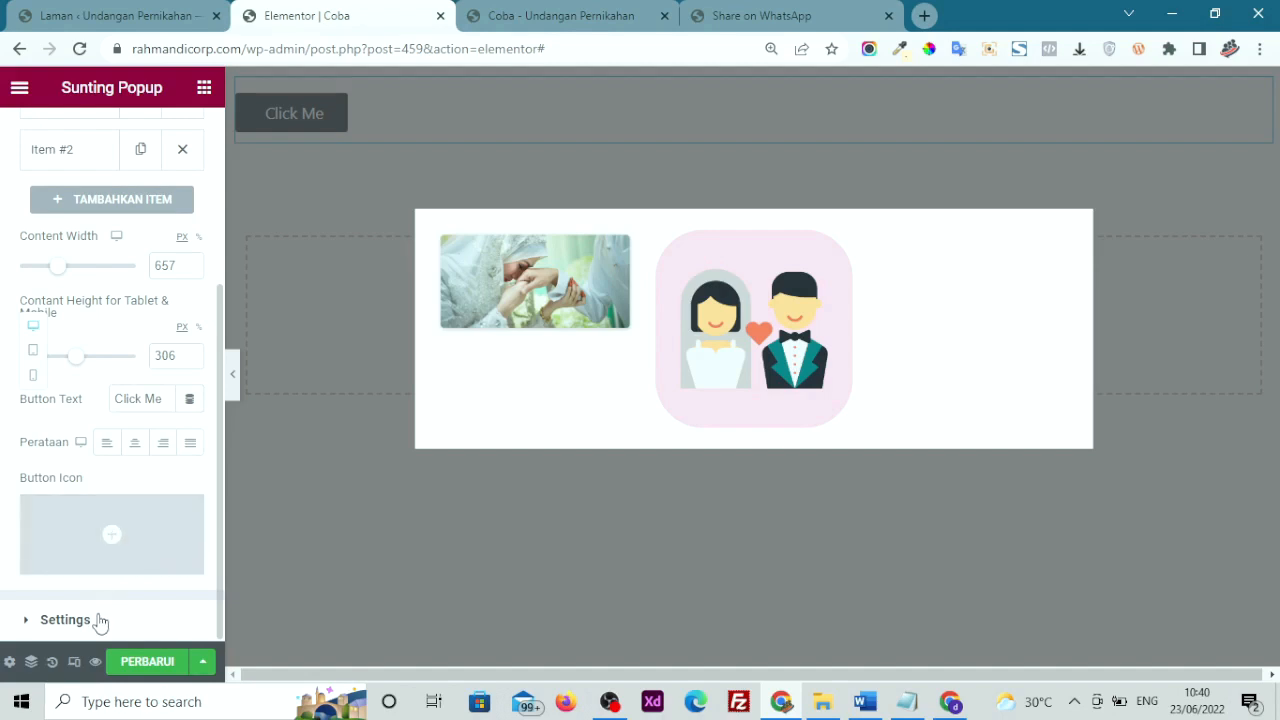
{"action": "scroll", "coordinate": [55, 403], "scroll_direction": "up", "scroll_amount": 3}
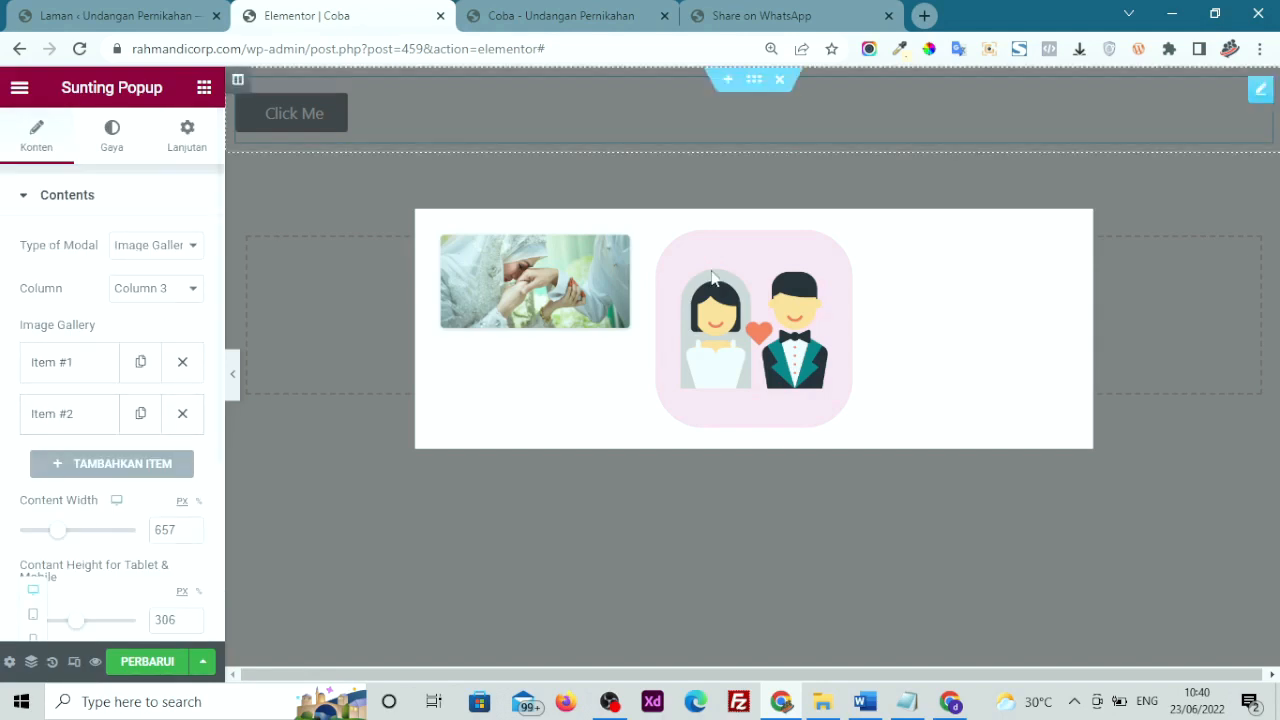
{"action": "left_click_drag", "start_coordinate": [66, 532], "coordinate": [54, 533]}
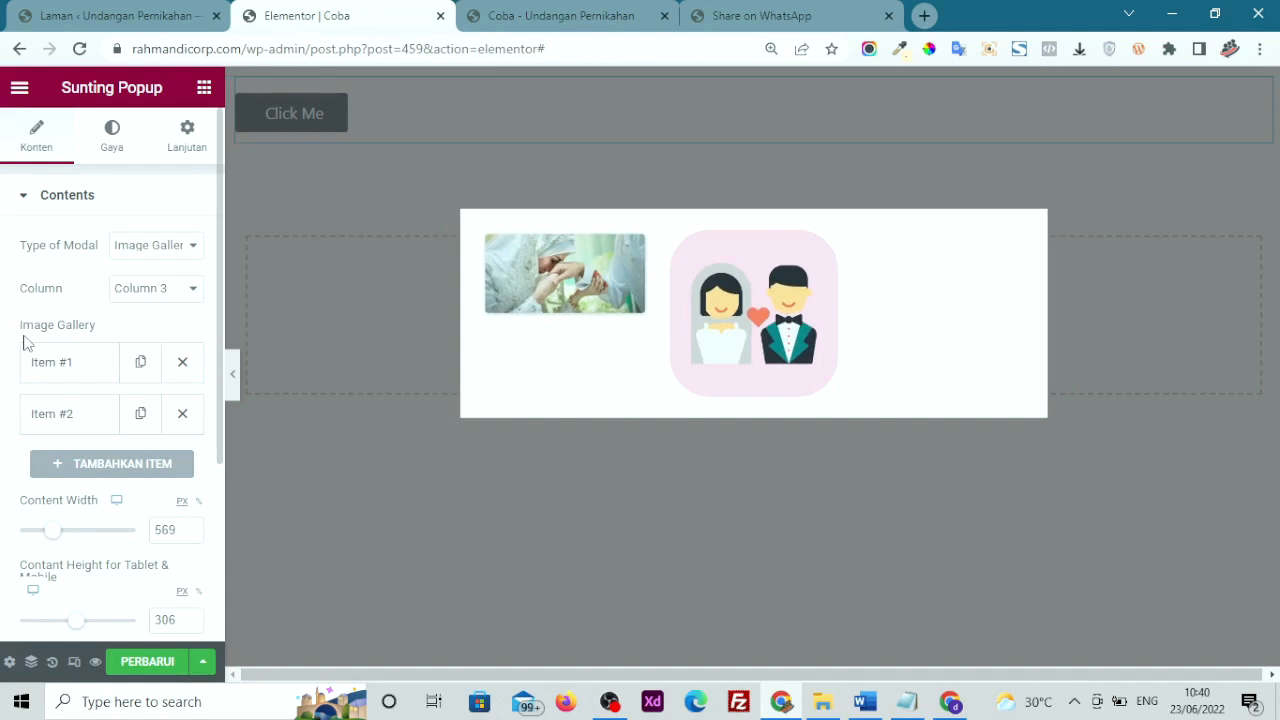
{"action": "scroll", "coordinate": [16, 345], "scroll_direction": "down", "scroll_amount": 3}
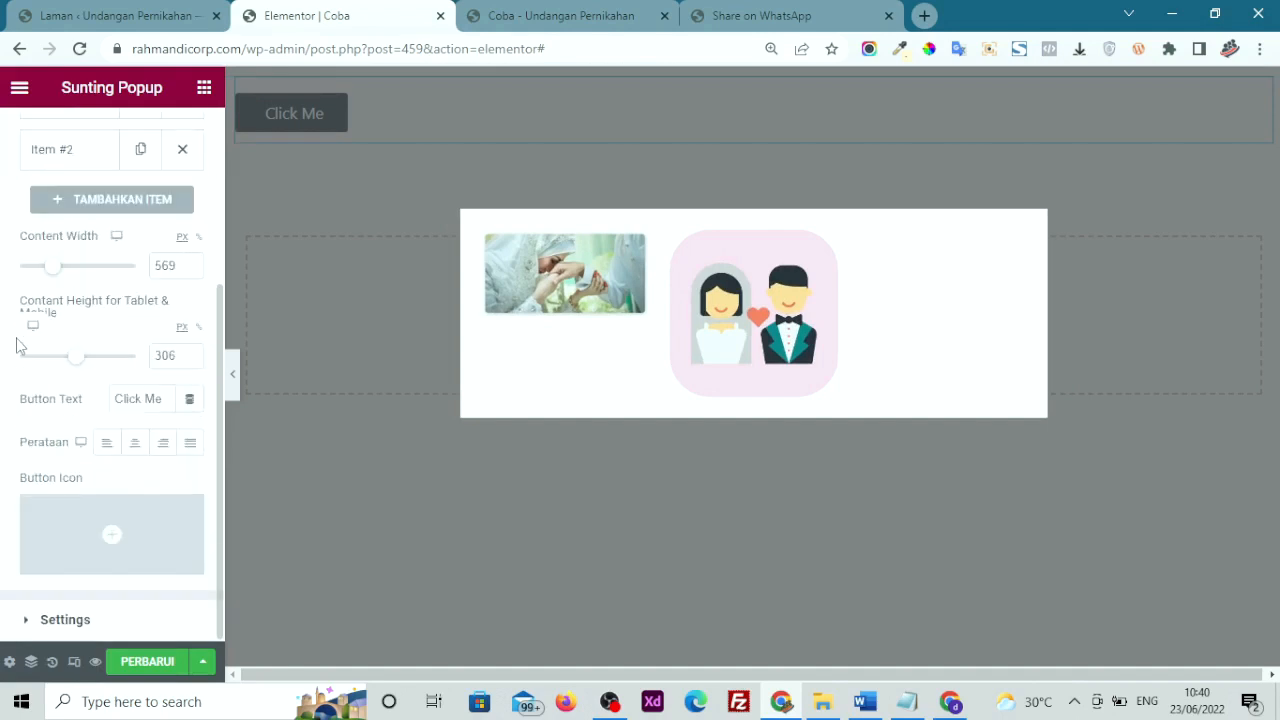
{"action": "left_click", "coordinate": [141, 612]}
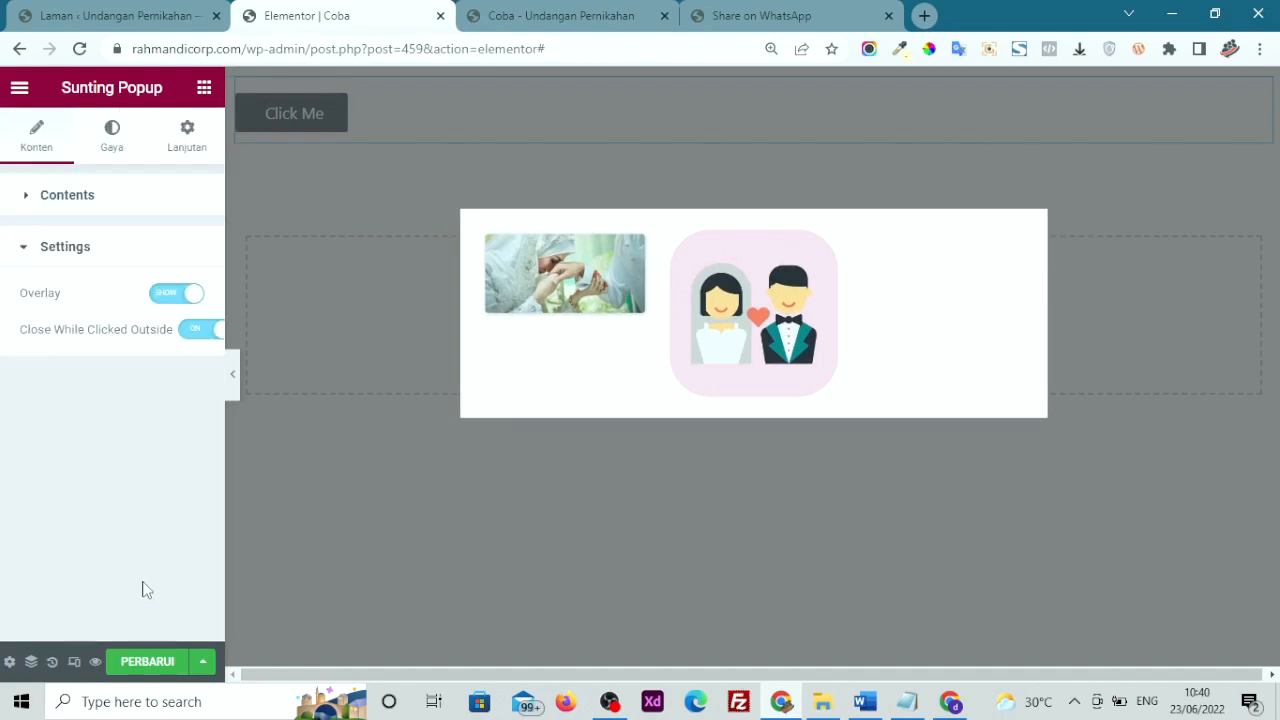
{"action": "left_click", "coordinate": [168, 300]}
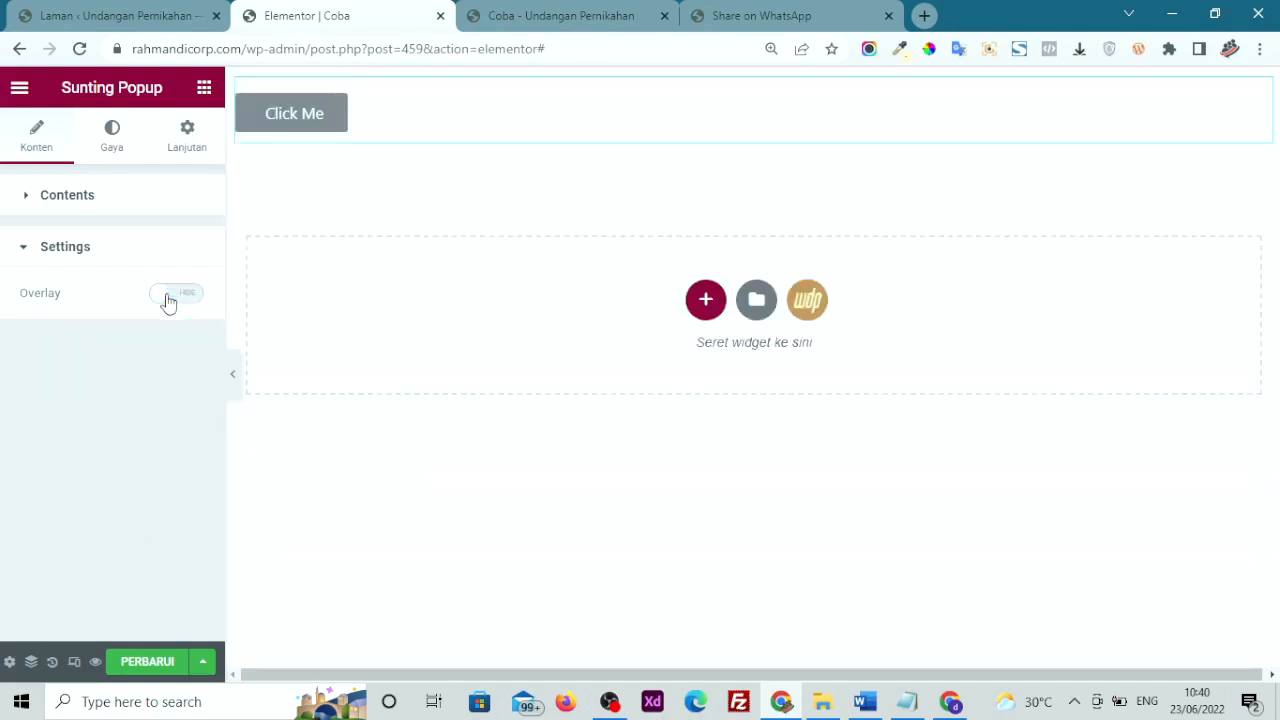
{"action": "left_click", "coordinate": [168, 300]}
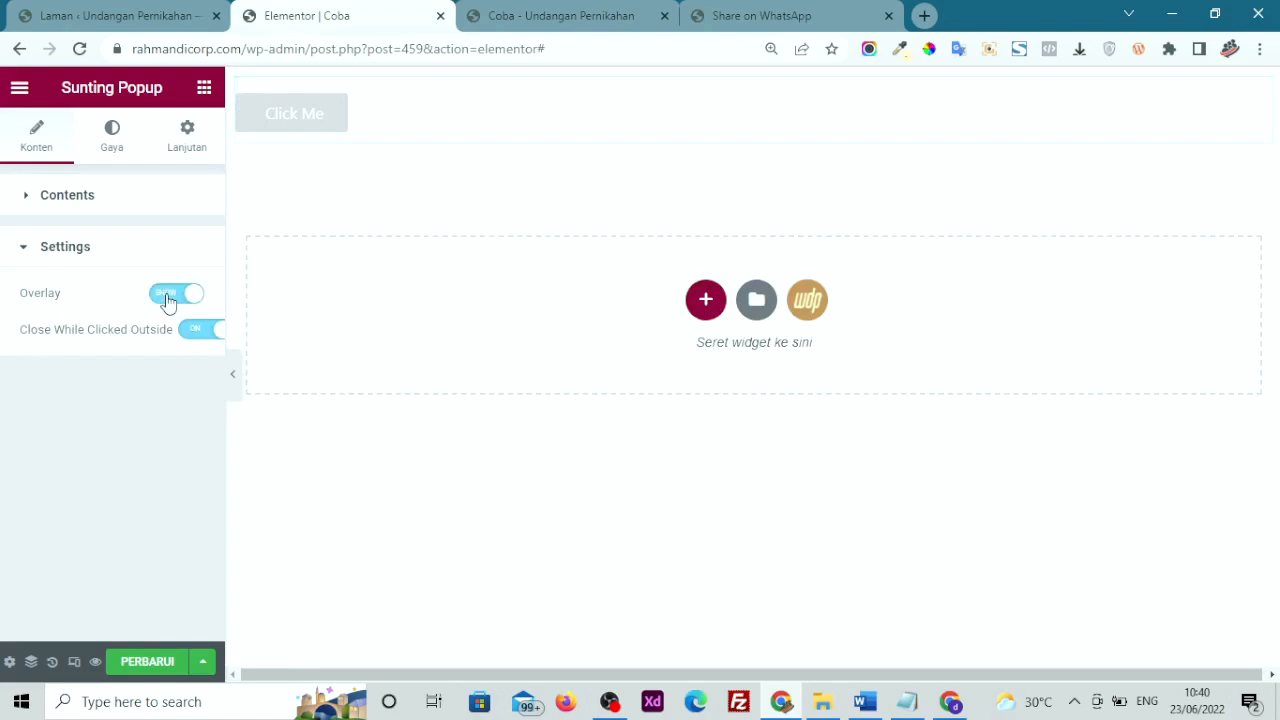
{"action": "left_click", "coordinate": [168, 300]}
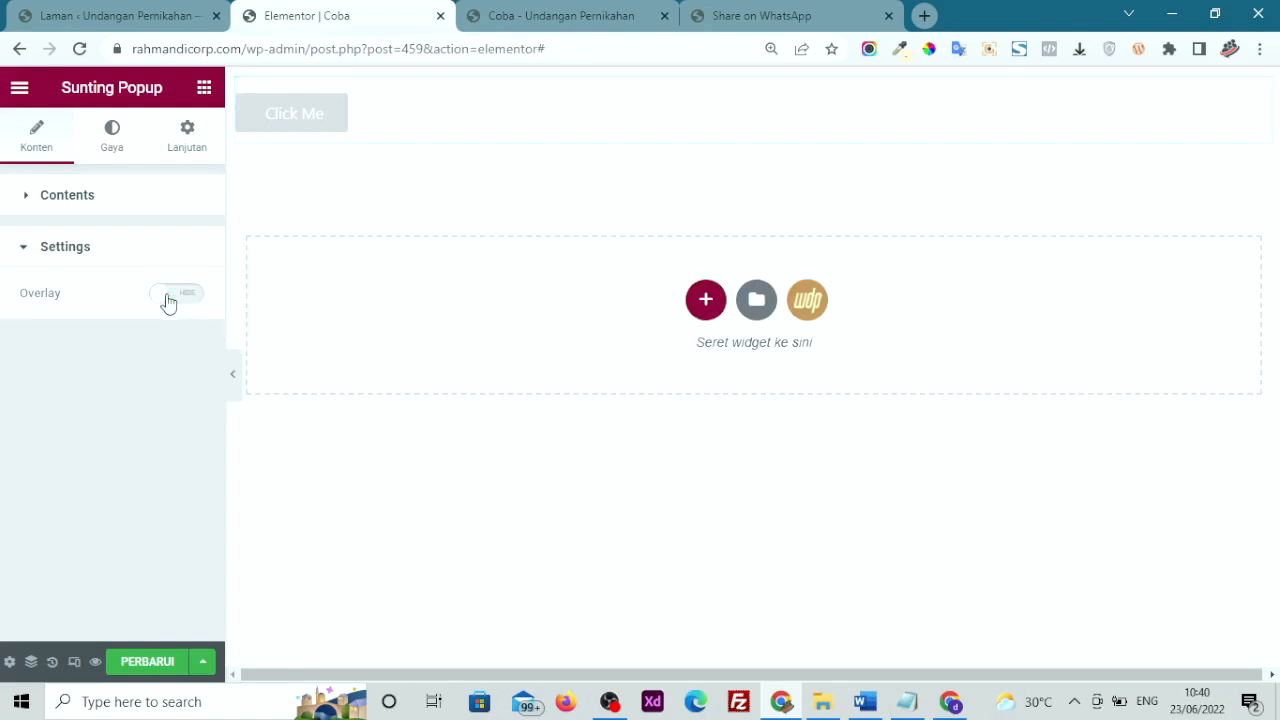
{"action": "left_click", "coordinate": [307, 132]}
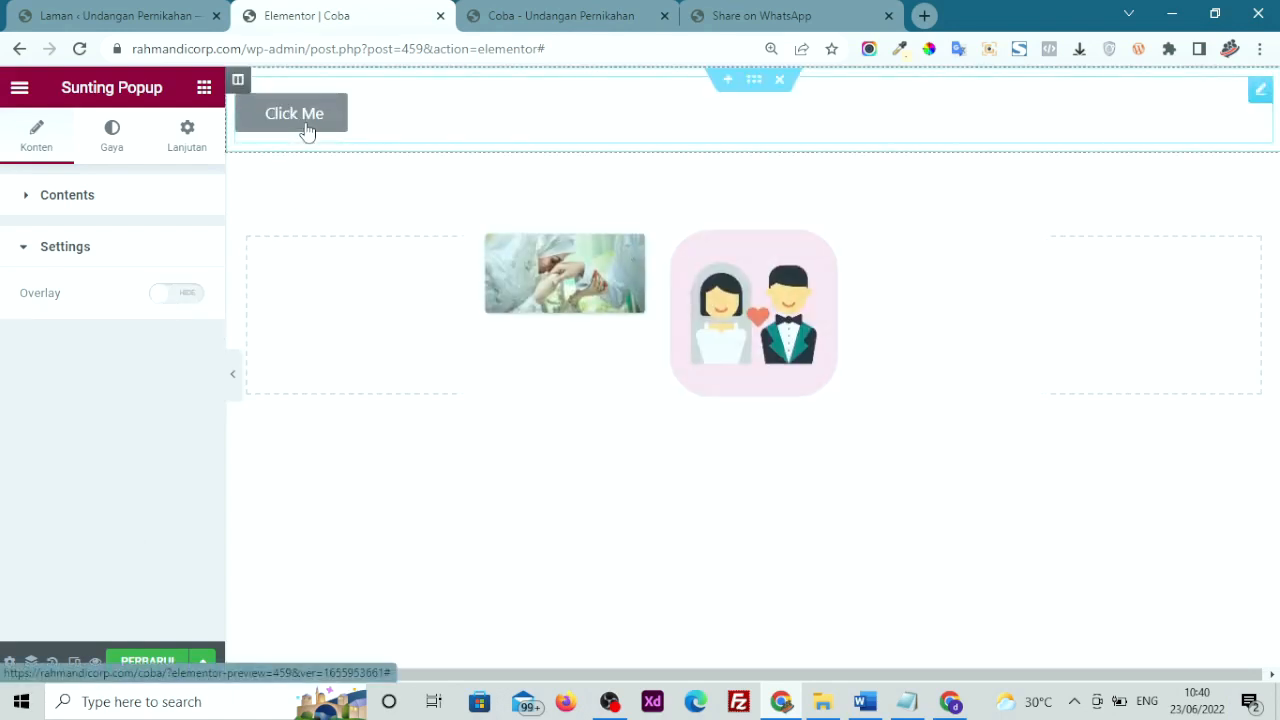
{"action": "left_click", "coordinate": [193, 302]}
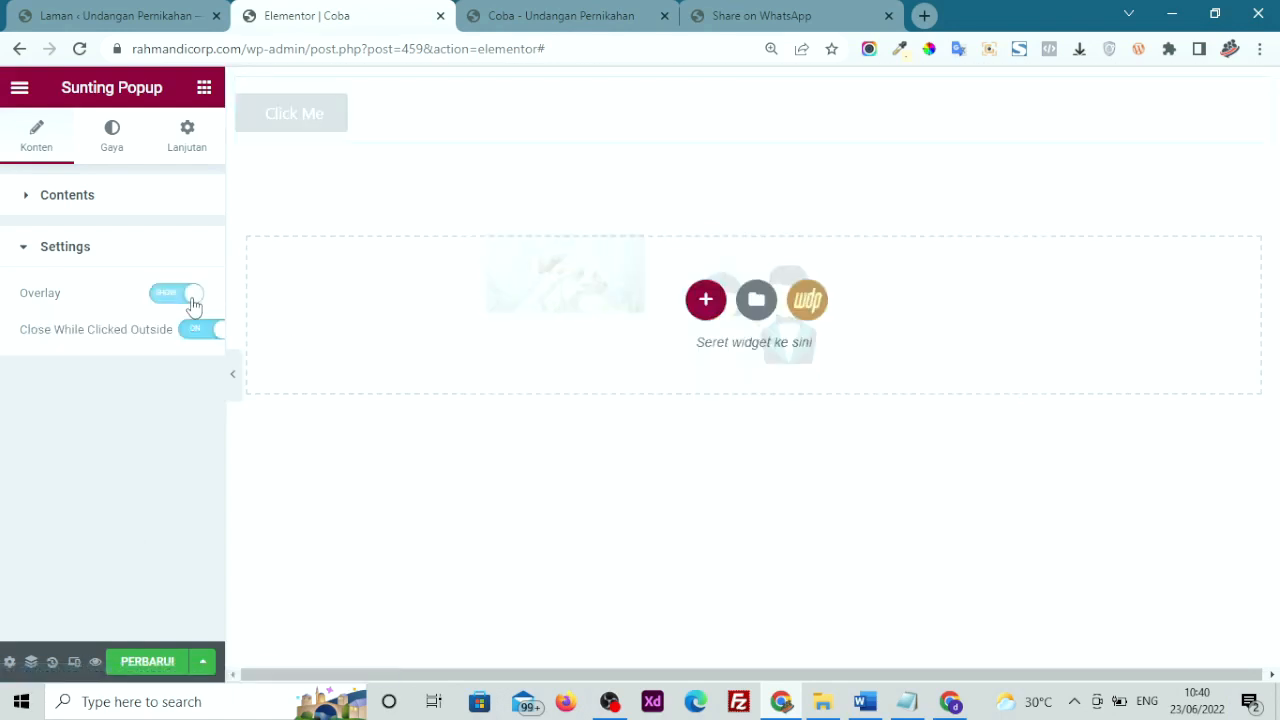
{"action": "left_click", "coordinate": [307, 130]}
{"action": "left_click", "coordinate": [305, 125]}
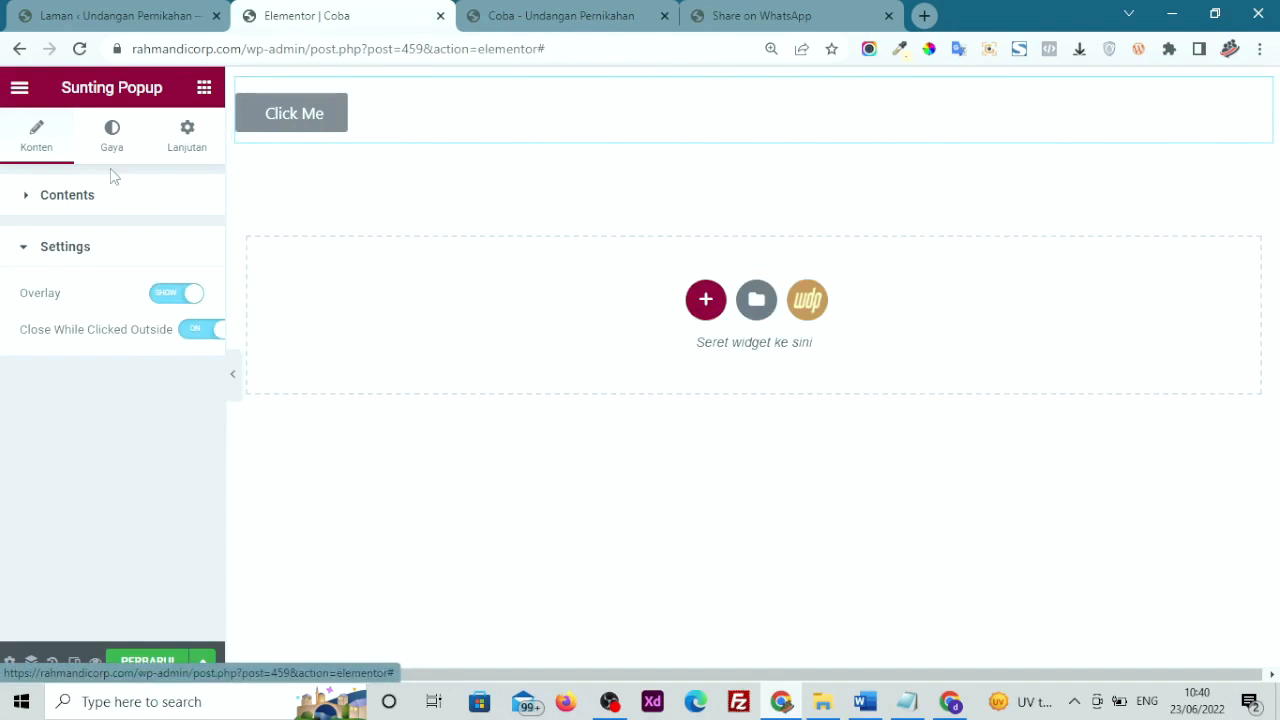
{"action": "left_click", "coordinate": [79, 206]}
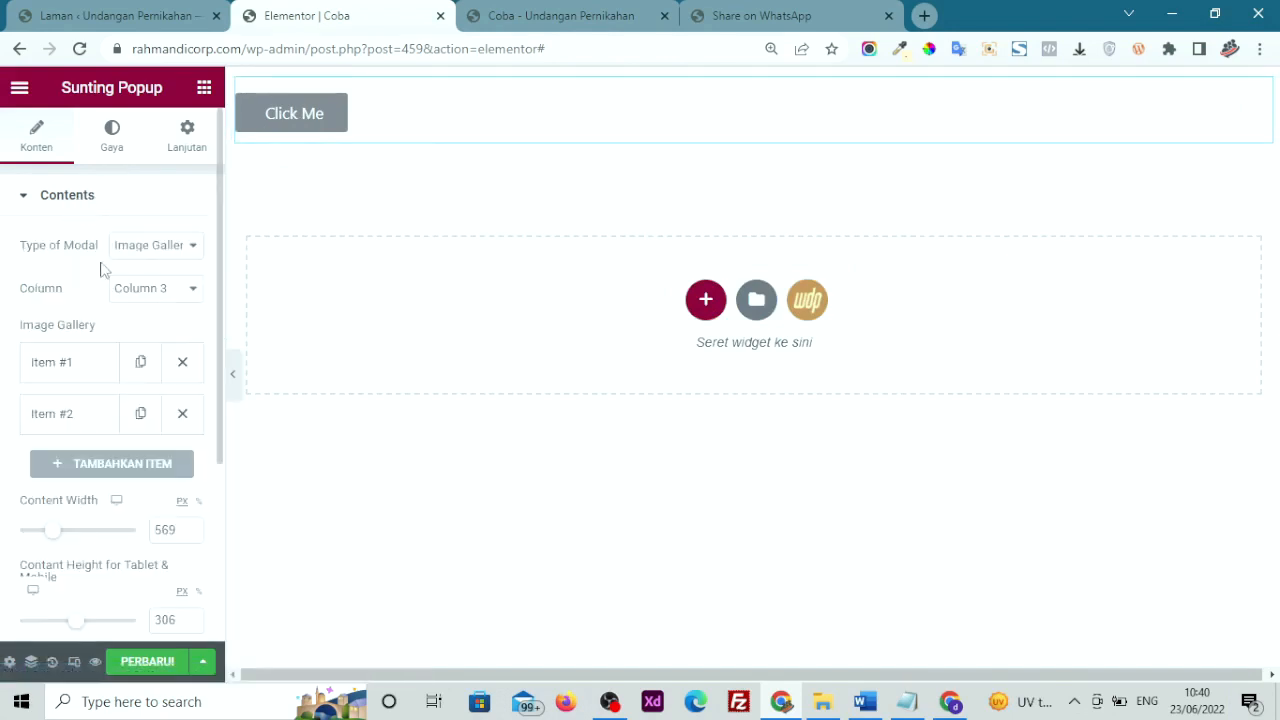
Keep the gallery columns at Column 3
{"action": "left_click", "coordinate": [128, 296]}
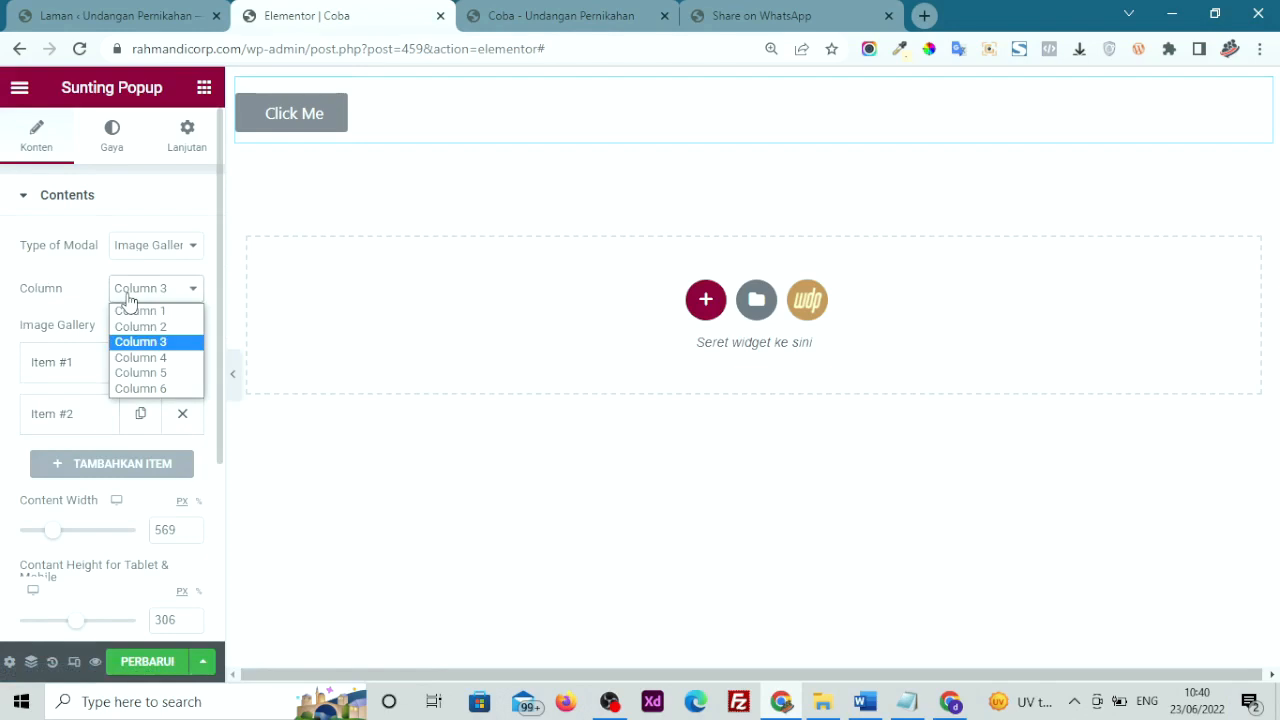
{"action": "left_click", "coordinate": [128, 296]}
{"action": "scroll", "coordinate": [126, 300], "scroll_direction": "down", "scroll_amount": 2}
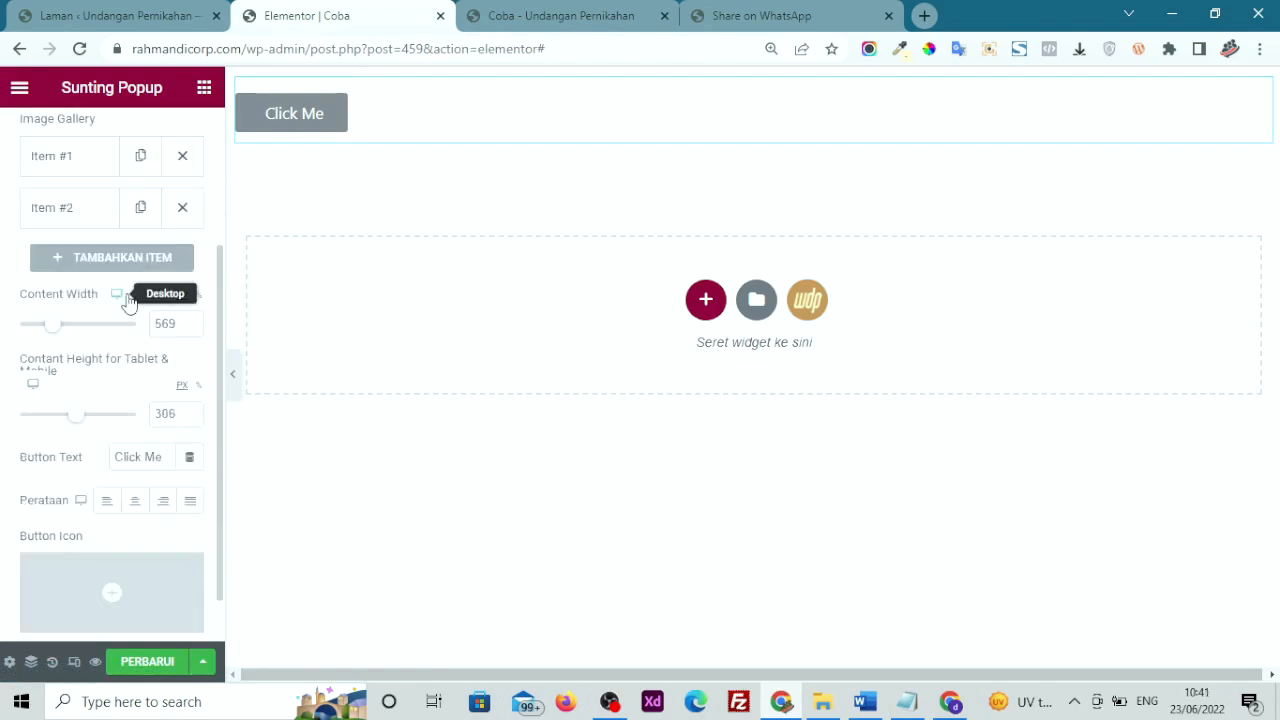
Change the Button Text from 'Click Me' to 'Gallery' and test that it opens the popup
{"action": "left_click_drag", "start_coordinate": [165, 458], "coordinate": [88, 460]}
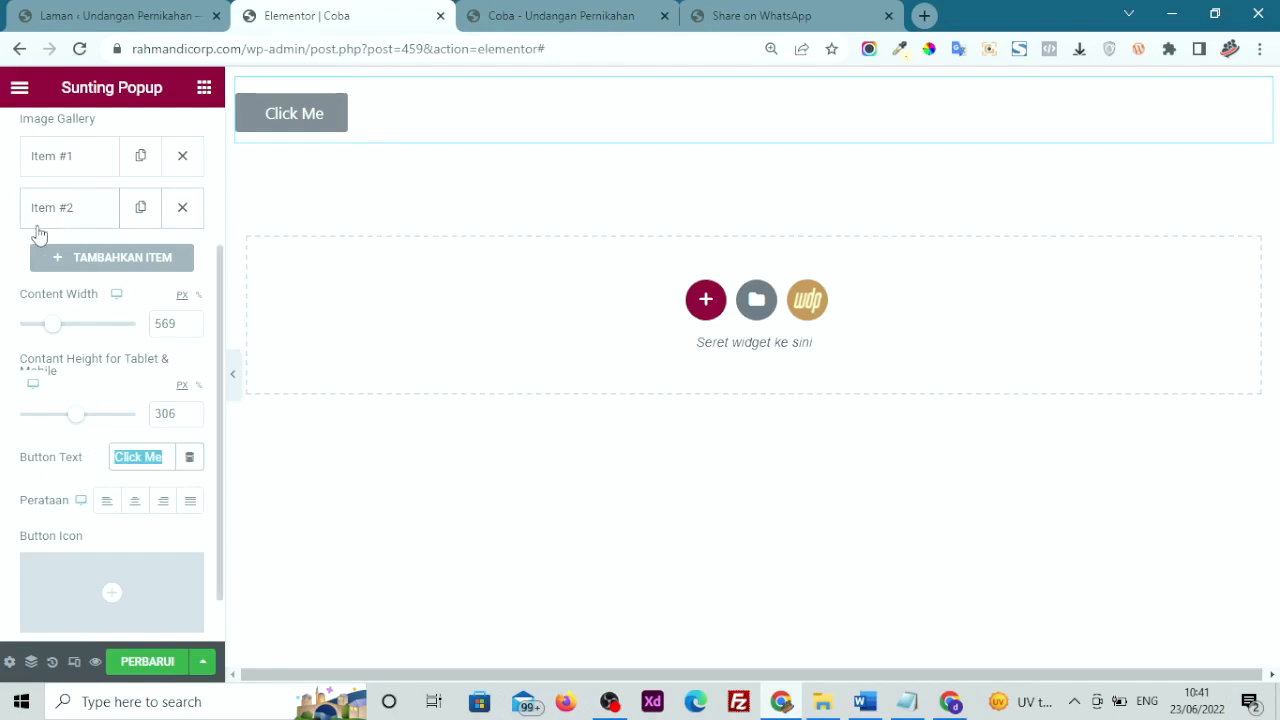
{"action": "scroll", "coordinate": [50, 233], "scroll_direction": "up", "scroll_amount": 1}
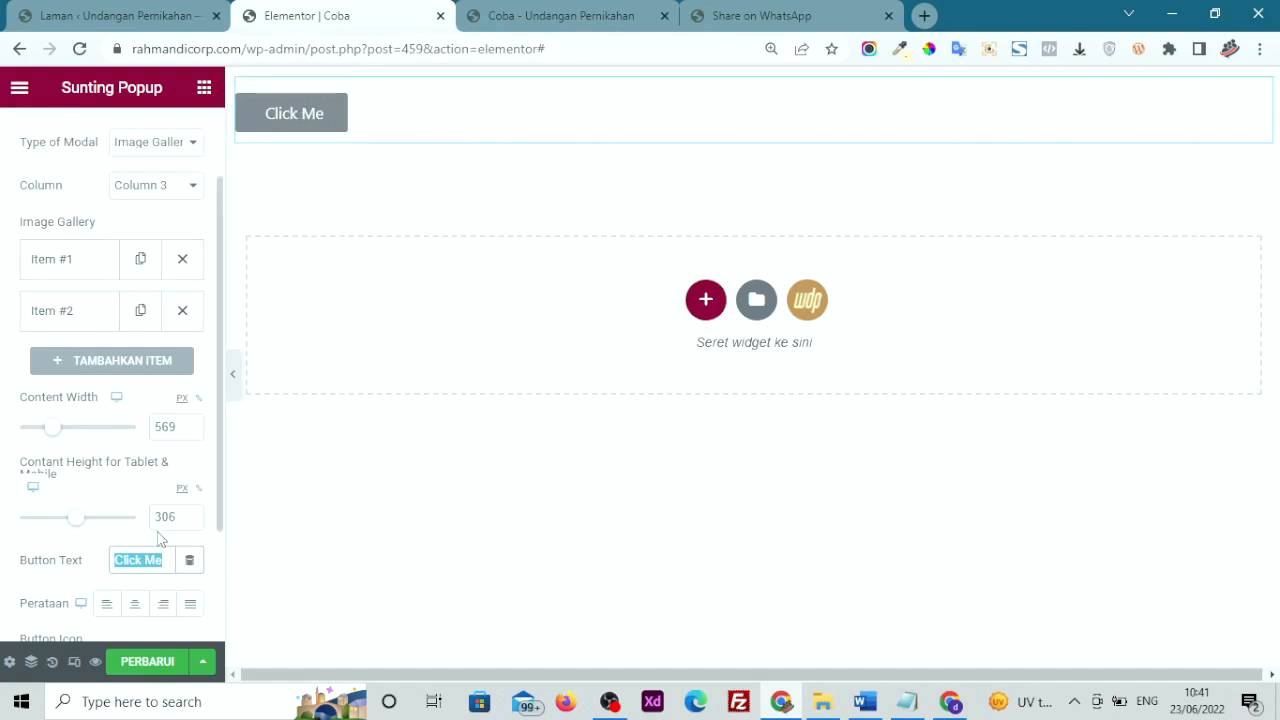
{"action": "type", "text": "Gallery"}
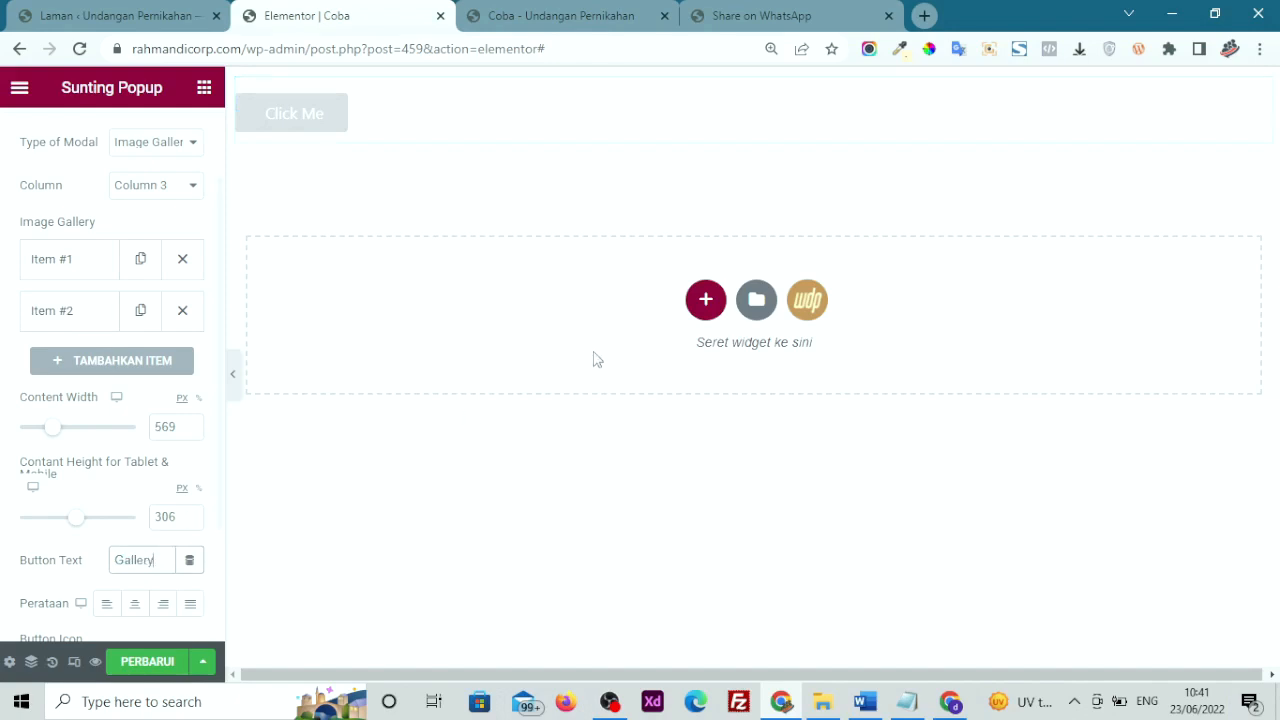
{"action": "left_click", "coordinate": [309, 130]}
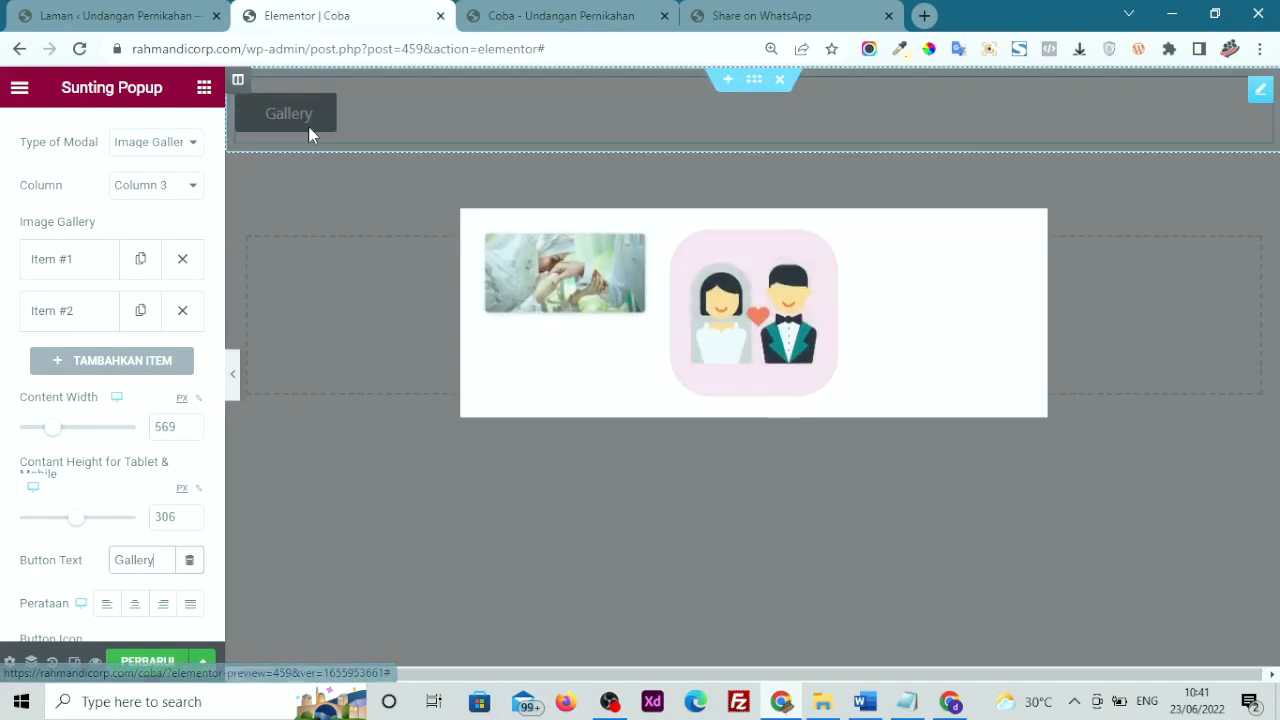
{"action": "left_click", "coordinate": [333, 308]}
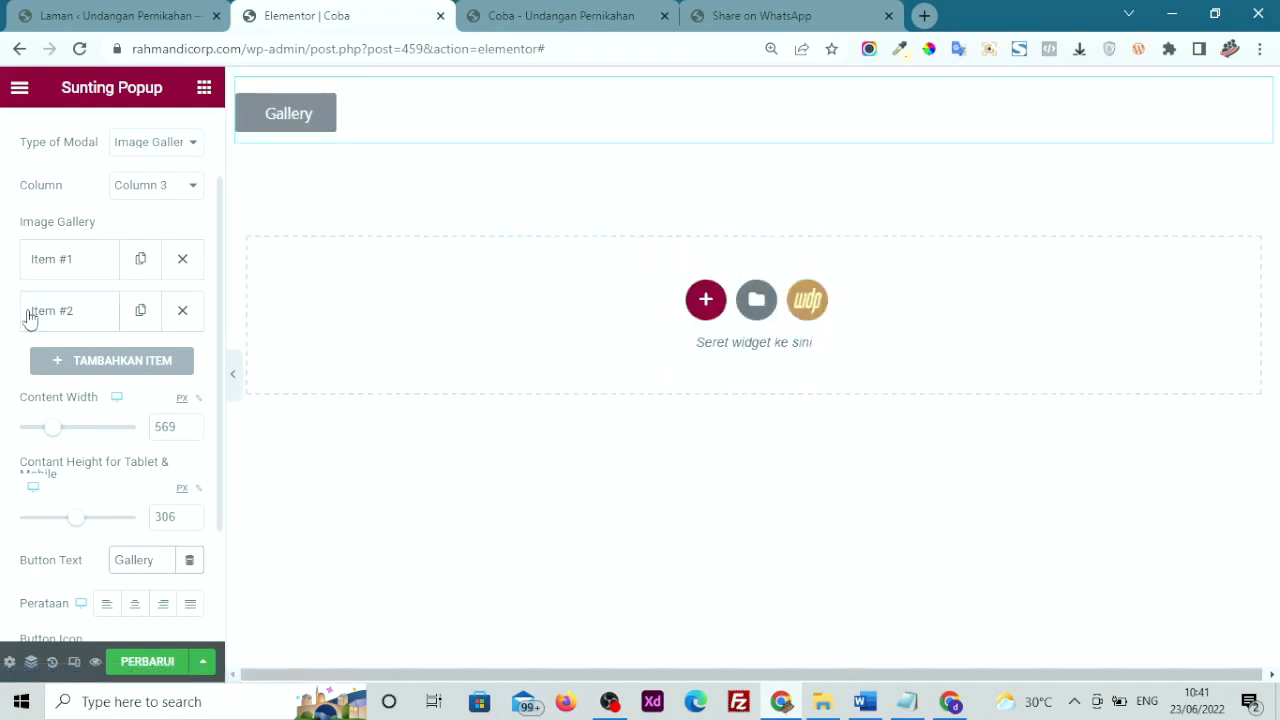
{"action": "scroll", "coordinate": [12, 314], "scroll_direction": "up", "scroll_amount": 1}
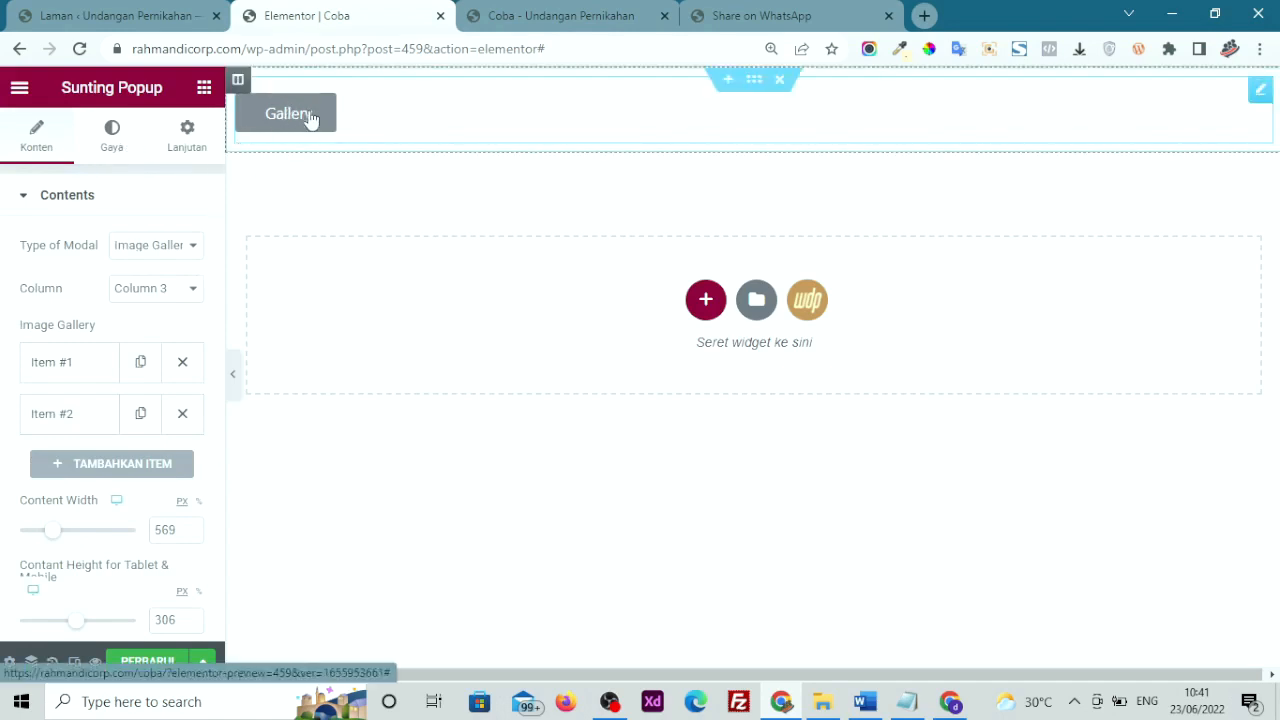
Set the button's Warna Latar background to red #C72121
{"action": "left_click", "coordinate": [118, 134]}
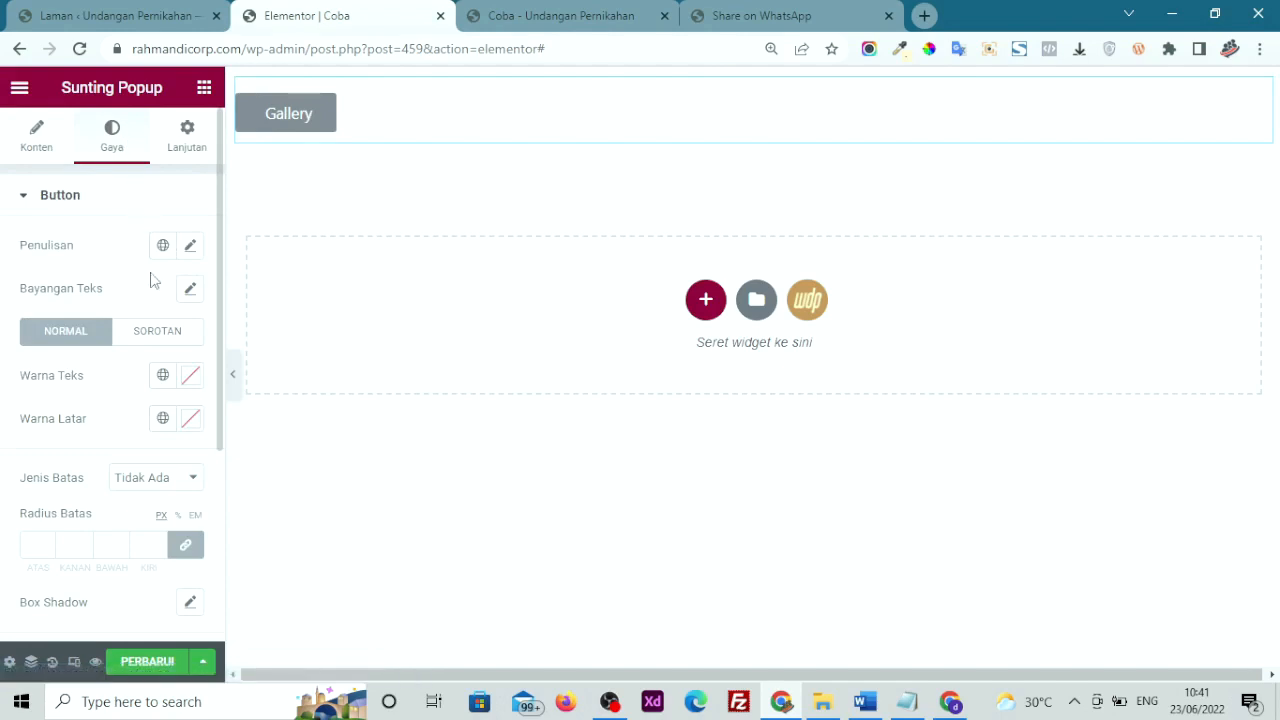
{"action": "scroll", "coordinate": [152, 280], "scroll_direction": "down", "scroll_amount": 3}
{"action": "scroll", "coordinate": [152, 278], "scroll_direction": "up", "scroll_amount": 3}
{"action": "left_click", "coordinate": [190, 418]}
{"action": "left_click_drag", "start_coordinate": [237, 268], "coordinate": [279, 165]}
{"action": "left_click", "coordinate": [3, 402]}
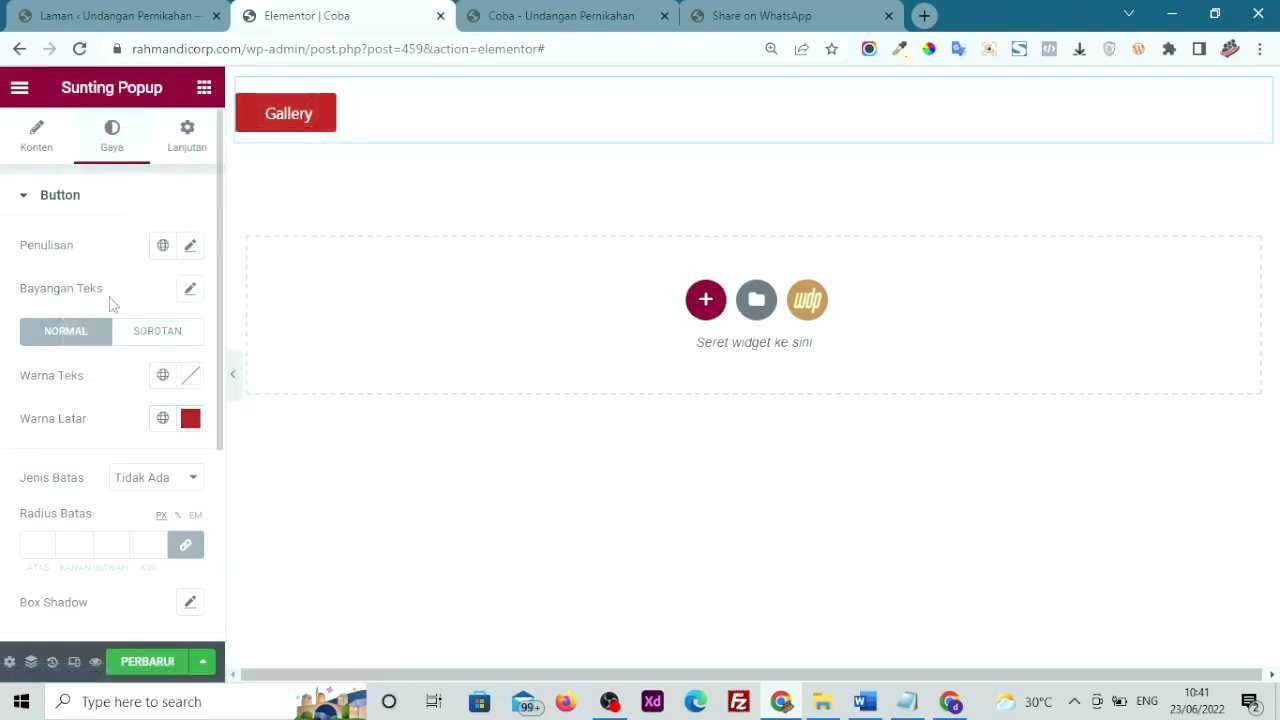
Check that the Gallery button still opens the two-image popup, then close it
{"action": "scroll", "coordinate": [155, 410], "scroll_direction": "down", "scroll_amount": 3}
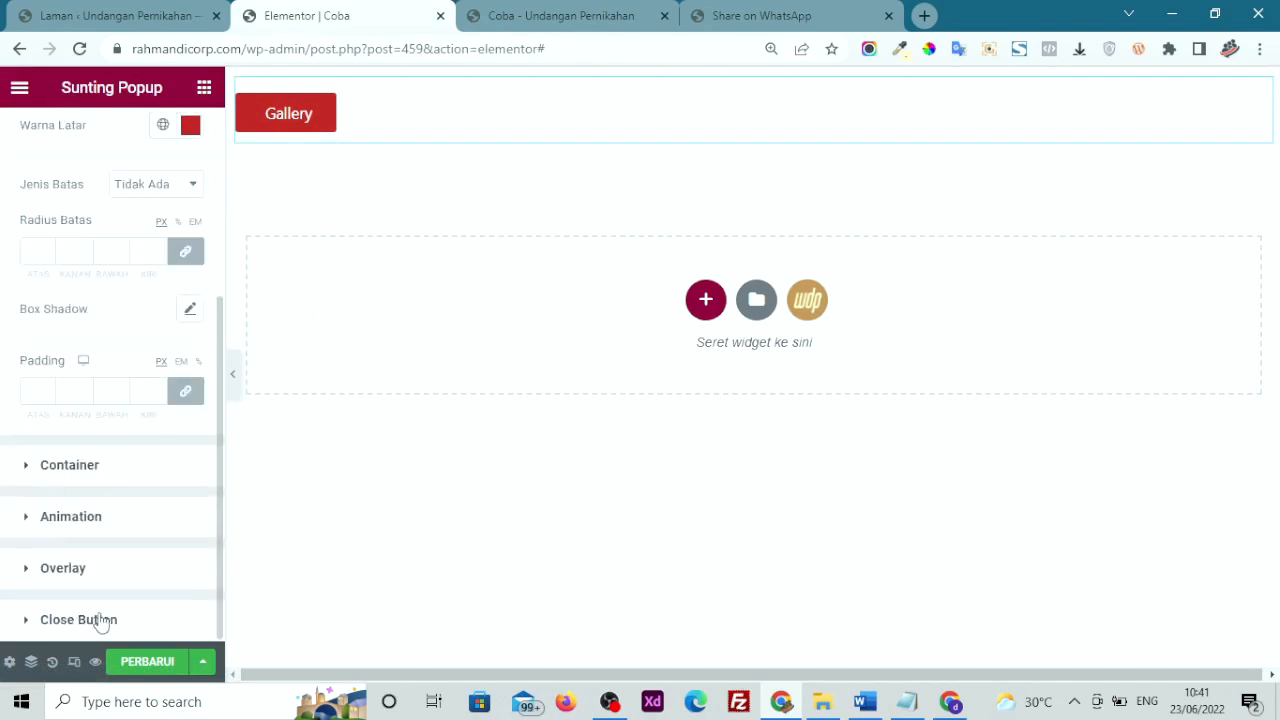
{"action": "scroll", "coordinate": [110, 580], "scroll_direction": "up", "scroll_amount": 3}
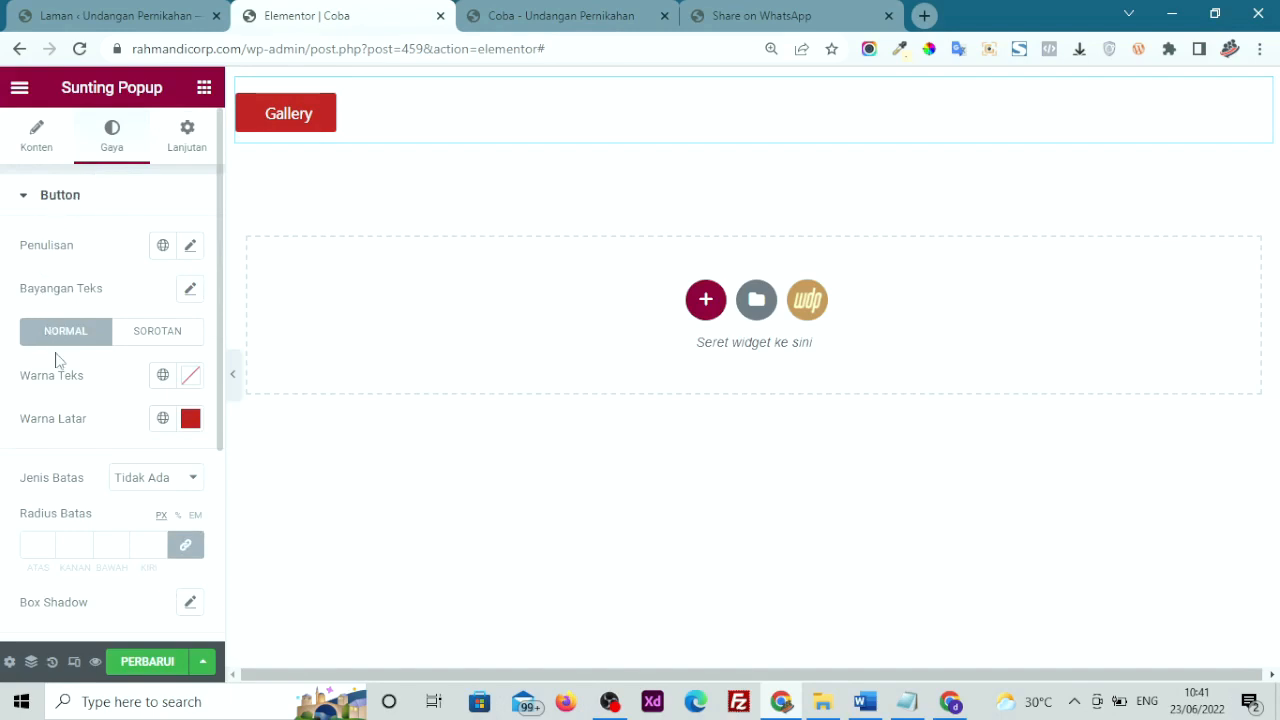
{"action": "scroll", "coordinate": [57, 362], "scroll_direction": "down", "scroll_amount": 2}
{"action": "scroll", "coordinate": [57, 362], "scroll_direction": "down", "scroll_amount": 1}
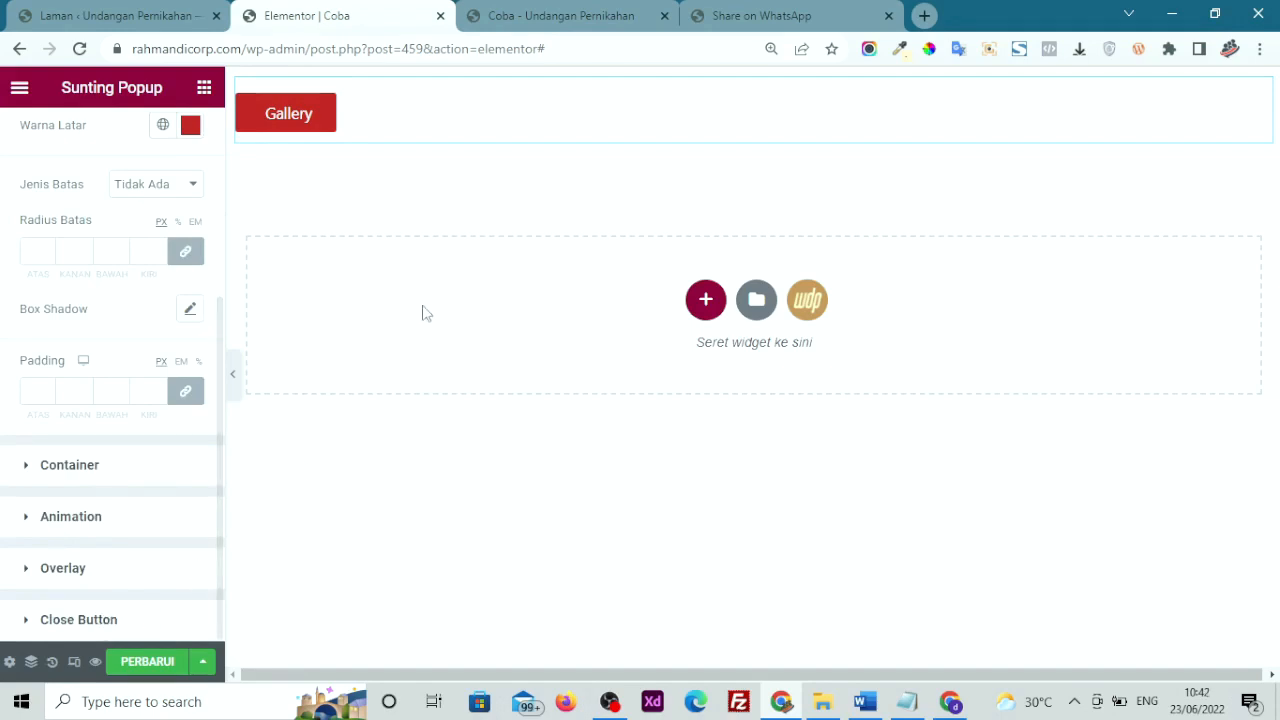
{"action": "scroll", "coordinate": [57, 390], "scroll_direction": "up", "scroll_amount": 3}
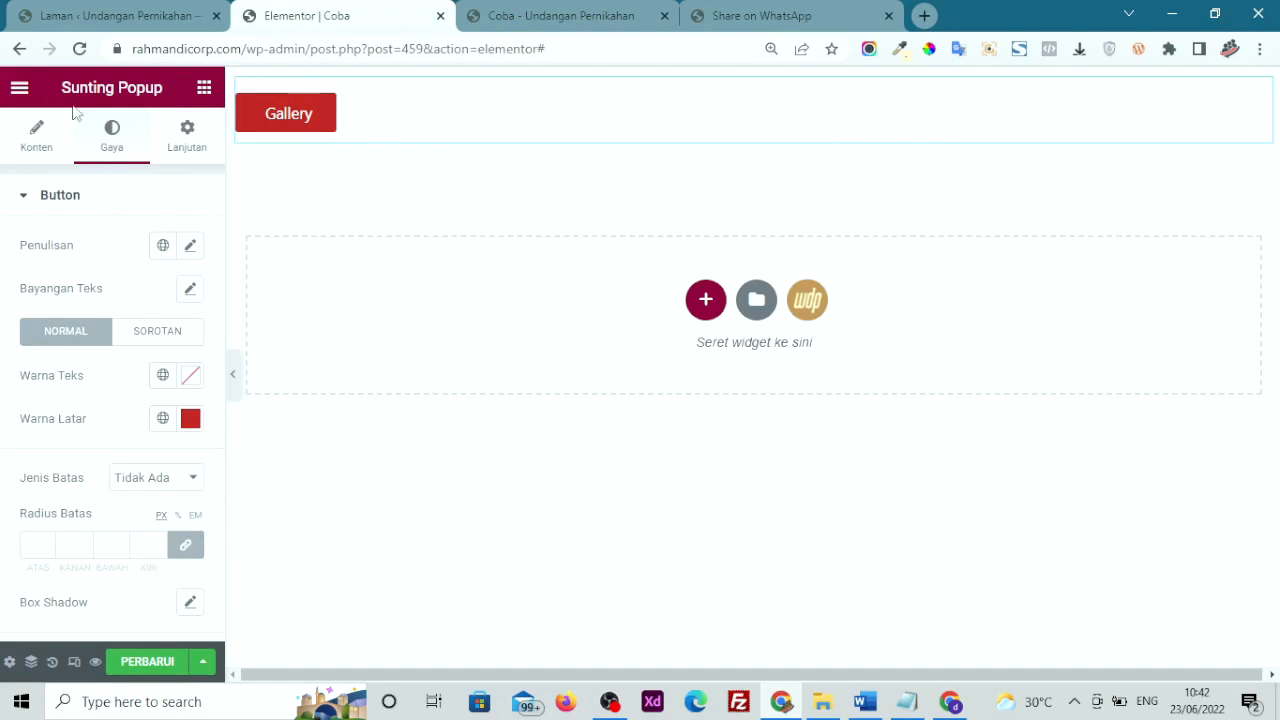
{"action": "left_click", "coordinate": [292, 129]}
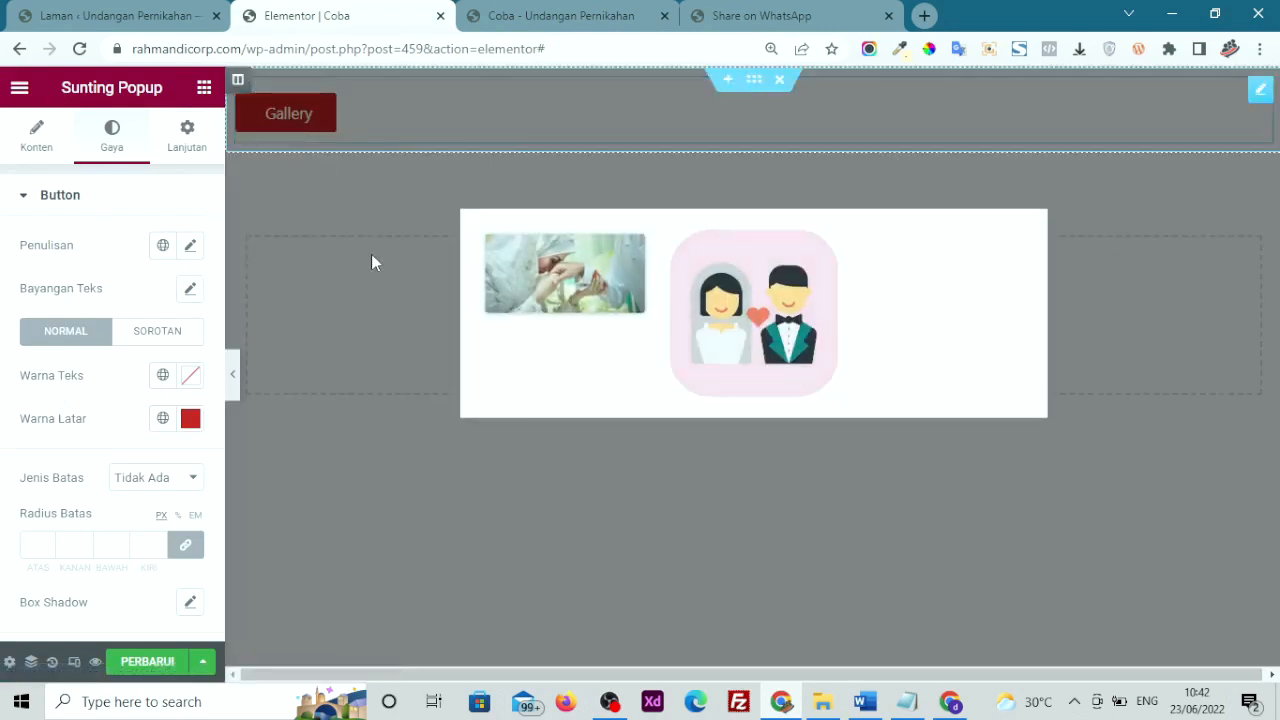
{"action": "left_click", "coordinate": [394, 341]}
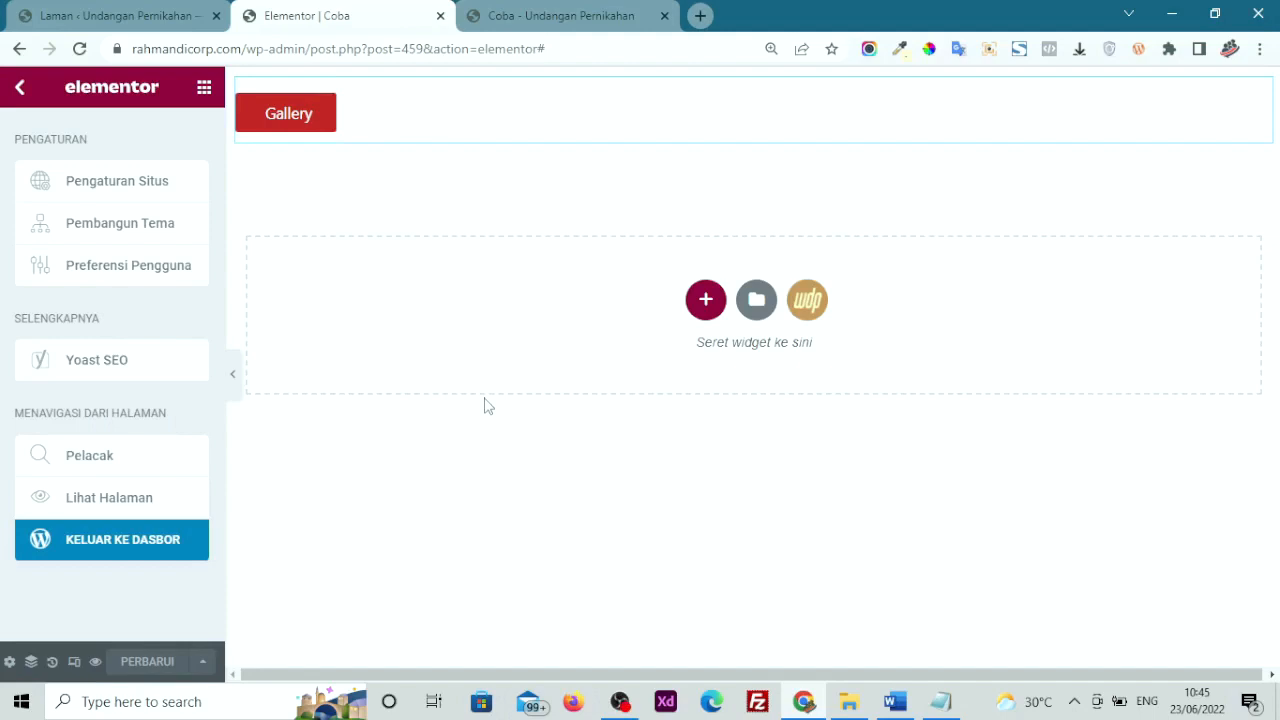
Delete the section holding the Gallery popup button
{"action": "left_click", "coordinate": [198, 86]}
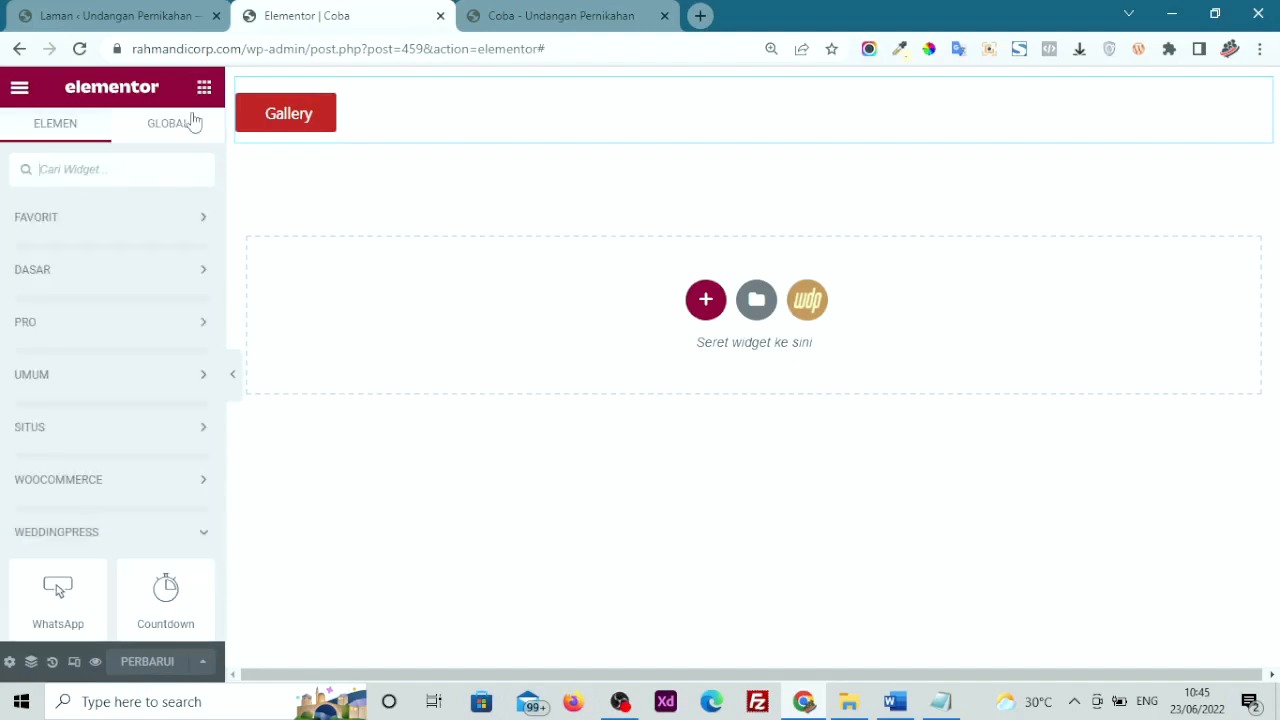
{"action": "scroll", "coordinate": [97, 396], "scroll_direction": "down", "scroll_amount": 2}
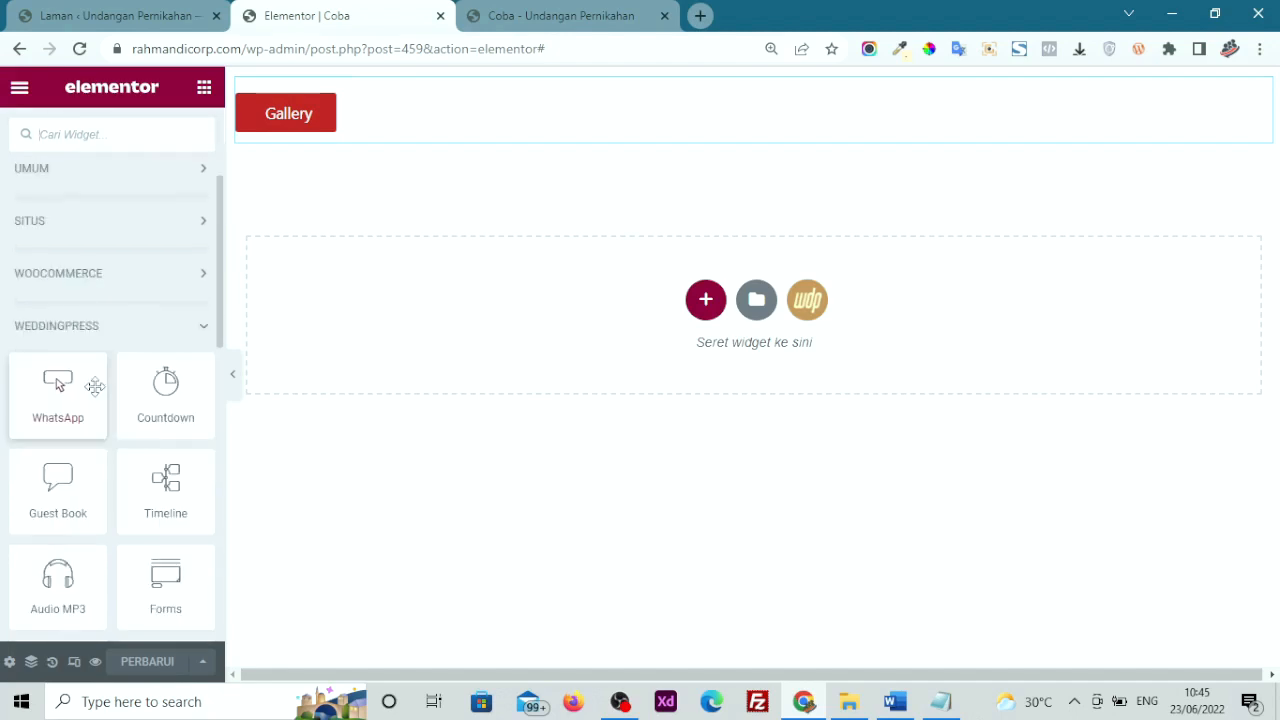
{"action": "scroll", "coordinate": [55, 360], "scroll_direction": "down", "scroll_amount": 1}
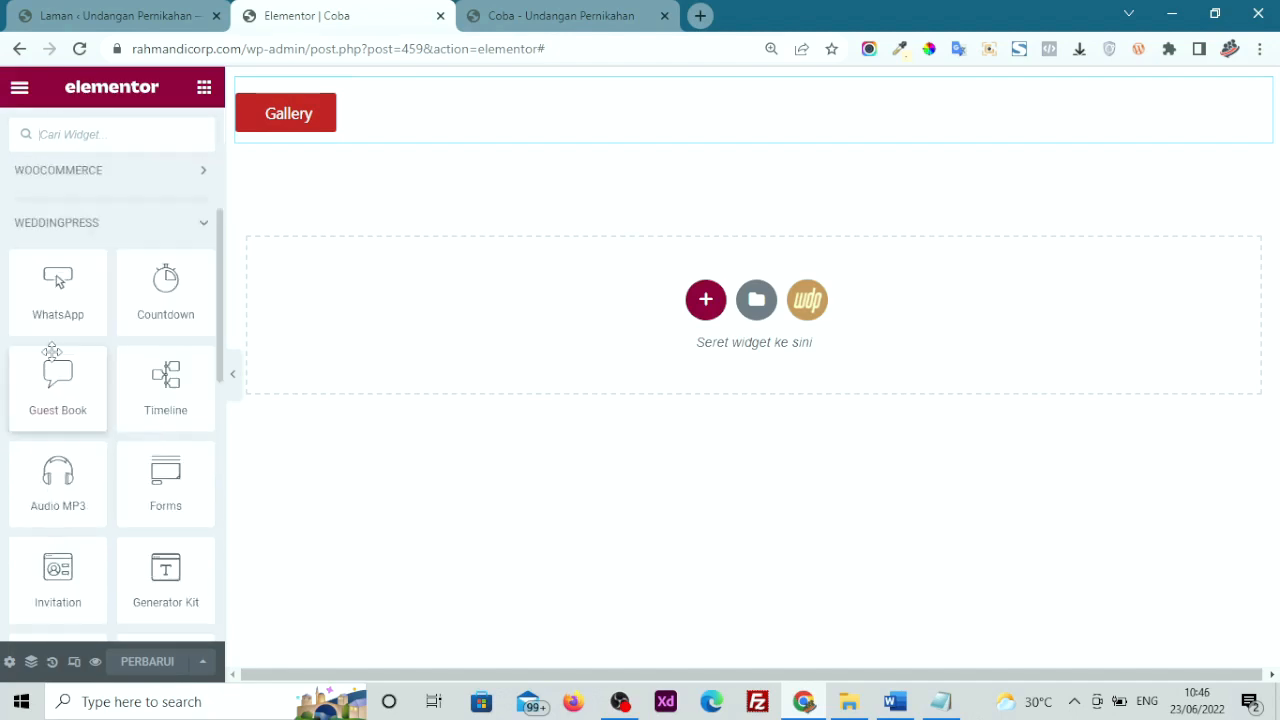
{"action": "scroll", "coordinate": [52, 351], "scroll_direction": "down", "scroll_amount": 2}
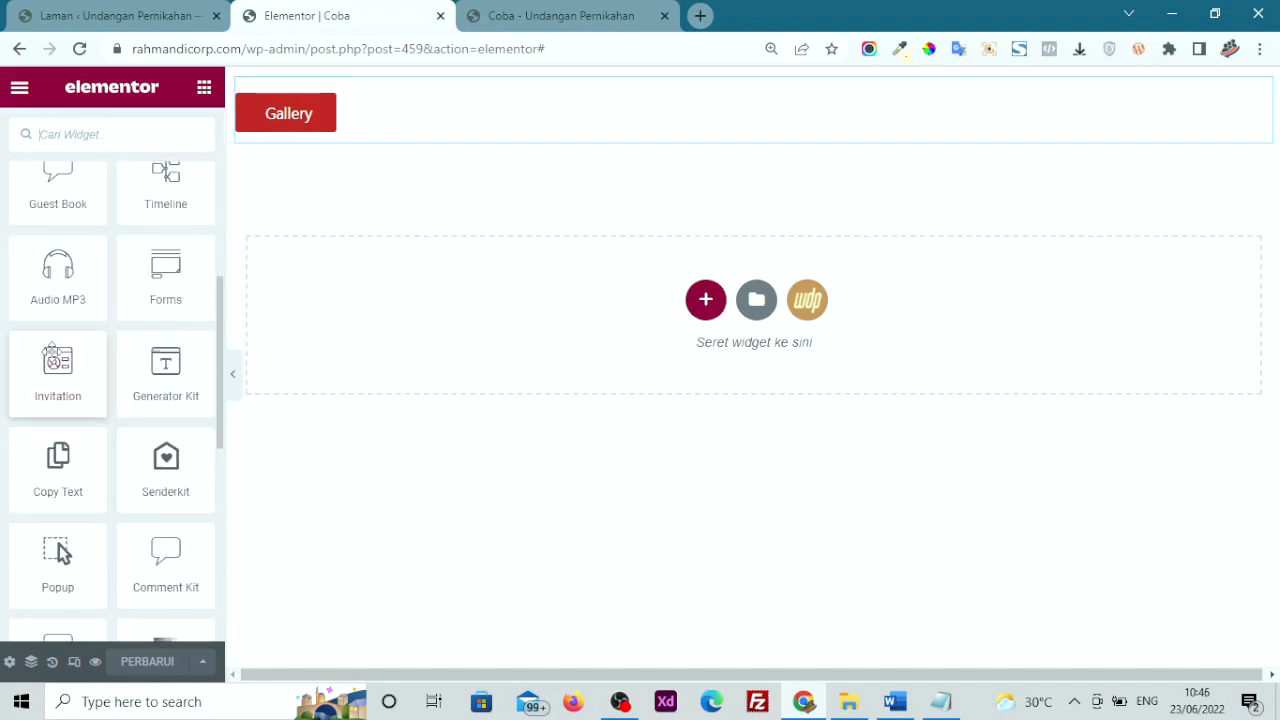
{"action": "scroll", "coordinate": [52, 356], "scroll_direction": "down", "scroll_amount": 1}
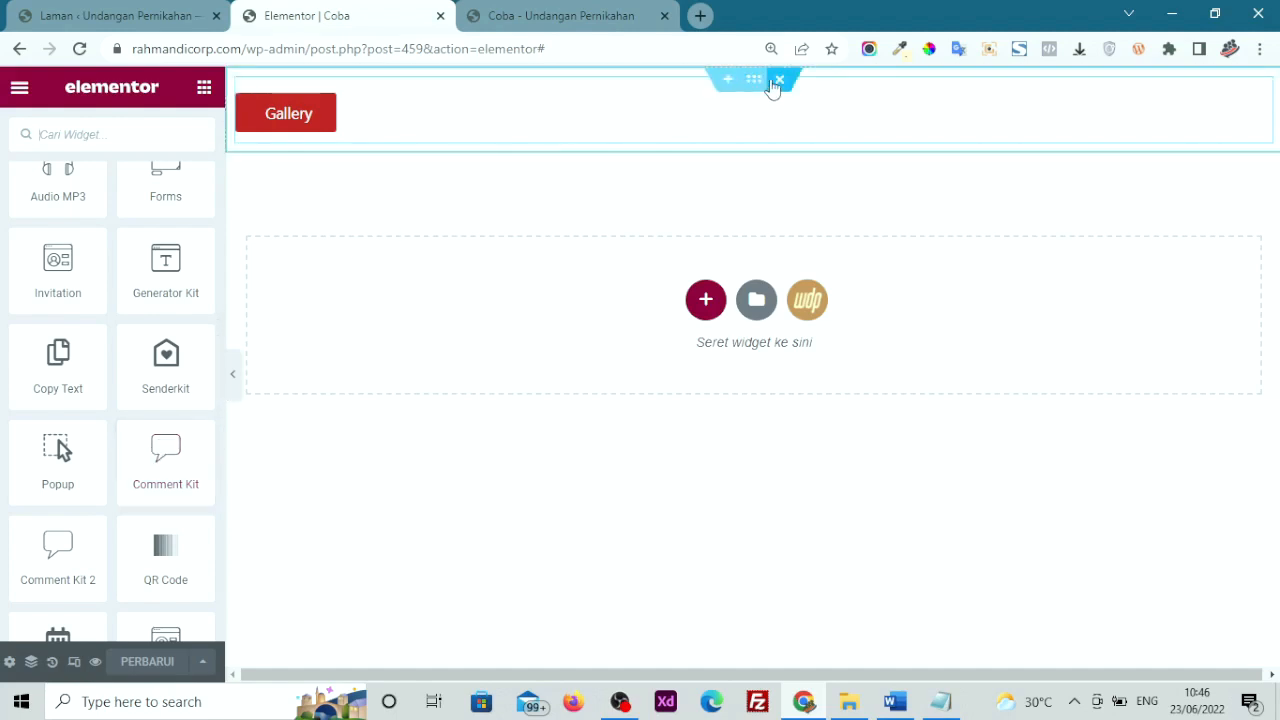
{"action": "left_click", "coordinate": [777, 78]}
Add a trial Comment Kit widget, delete its section again, and save the page with PERBARUI
{"action": "left_click_drag", "start_coordinate": [134, 460], "coordinate": [500, 251]}
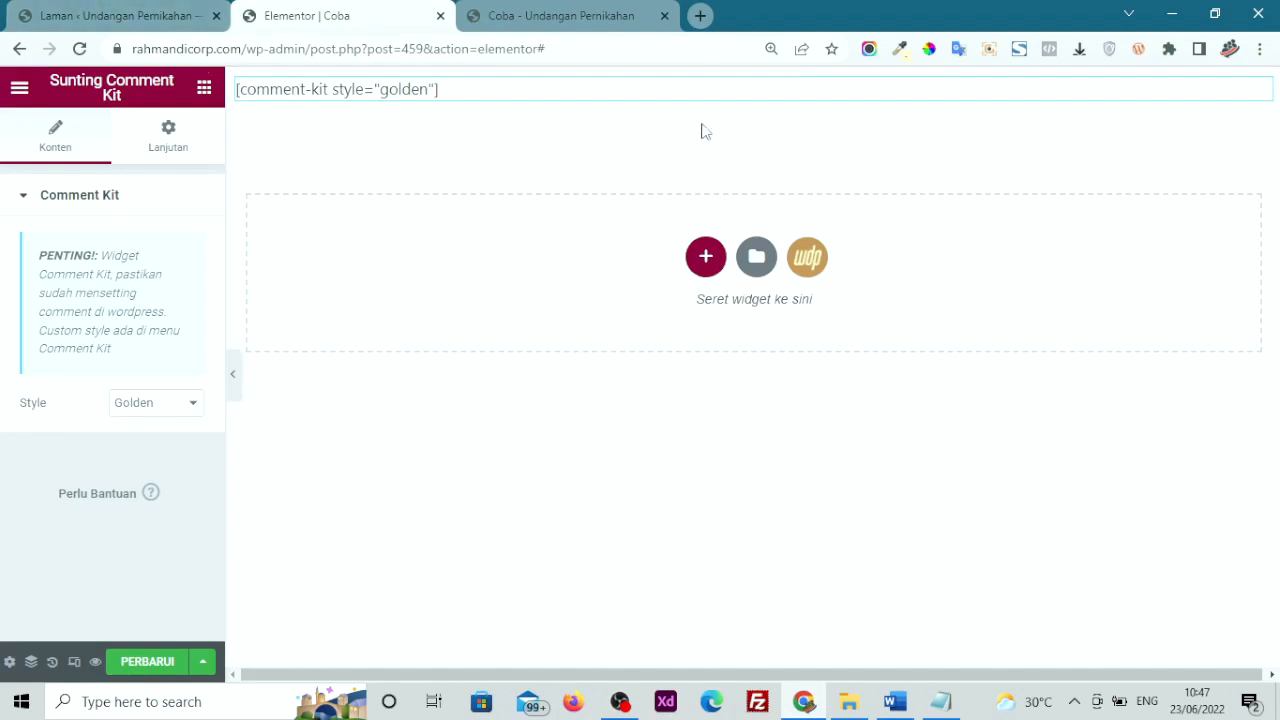
{"action": "left_click", "coordinate": [780, 80]}
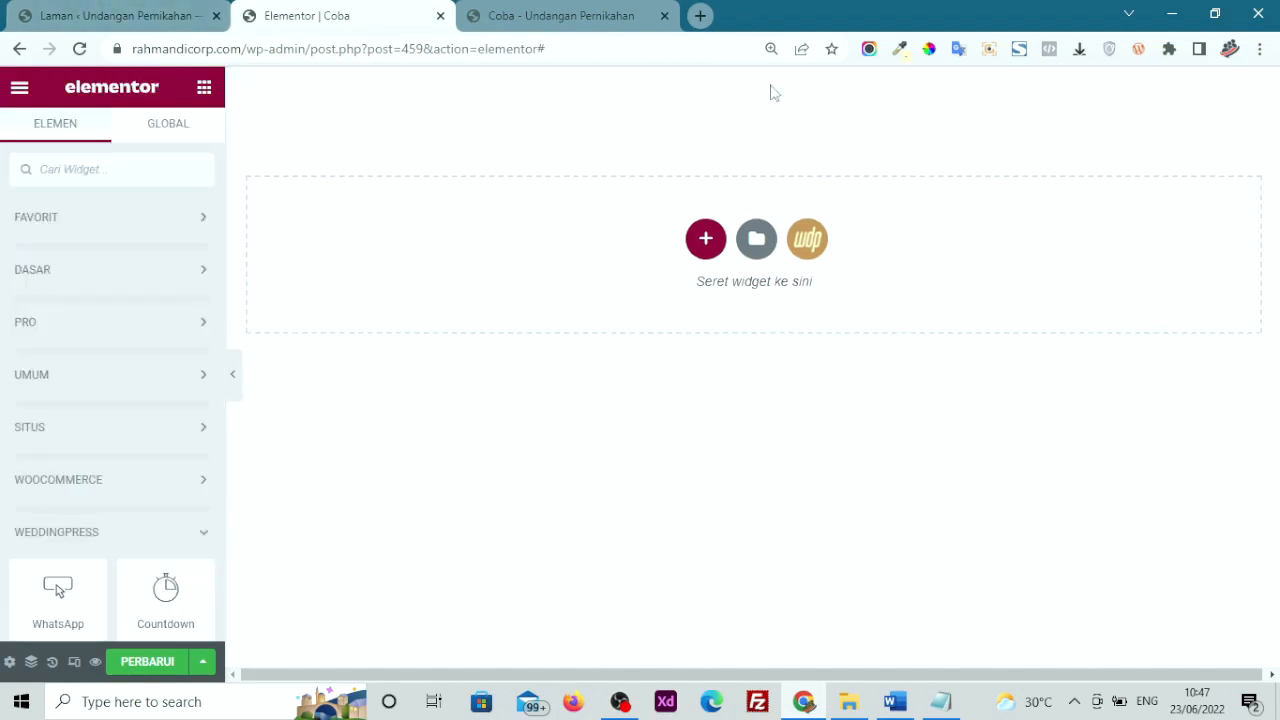
{"action": "left_click", "coordinate": [143, 663]}
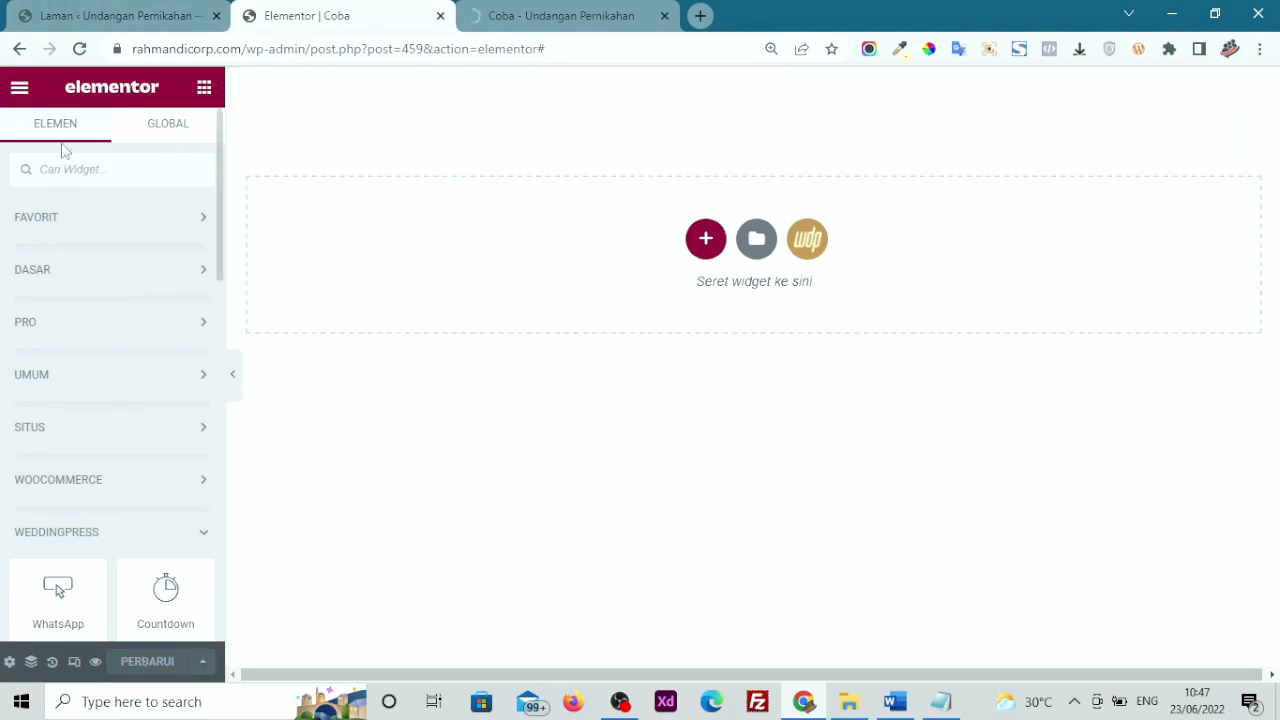
Open the WeddingPress settings page from the WordPress admin sidebar
{"action": "left_click", "coordinate": [100, 12]}
{"action": "mouse_move", "coordinate": [75, 452]}
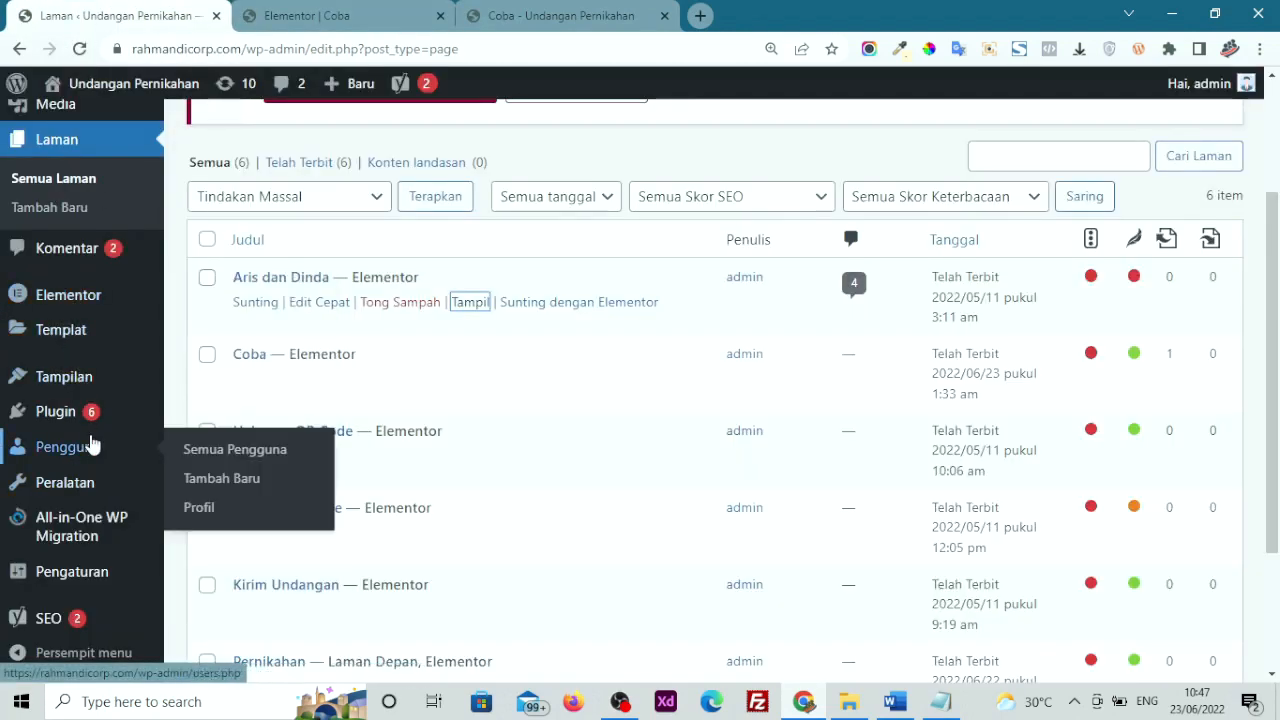
{"action": "scroll", "coordinate": [91, 445], "scroll_direction": "down", "scroll_amount": 2}
{"action": "scroll", "coordinate": [91, 445], "scroll_direction": "up", "scroll_amount": 4}
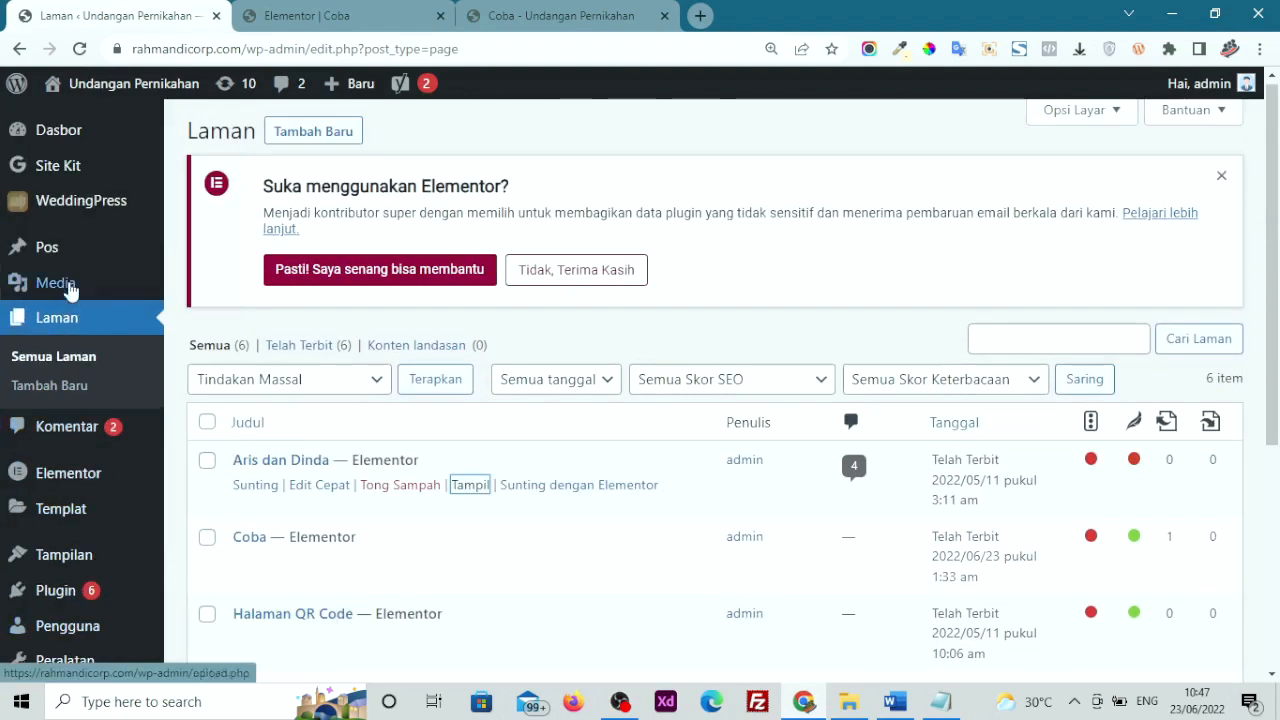
{"action": "mouse_move", "coordinate": [85, 210]}
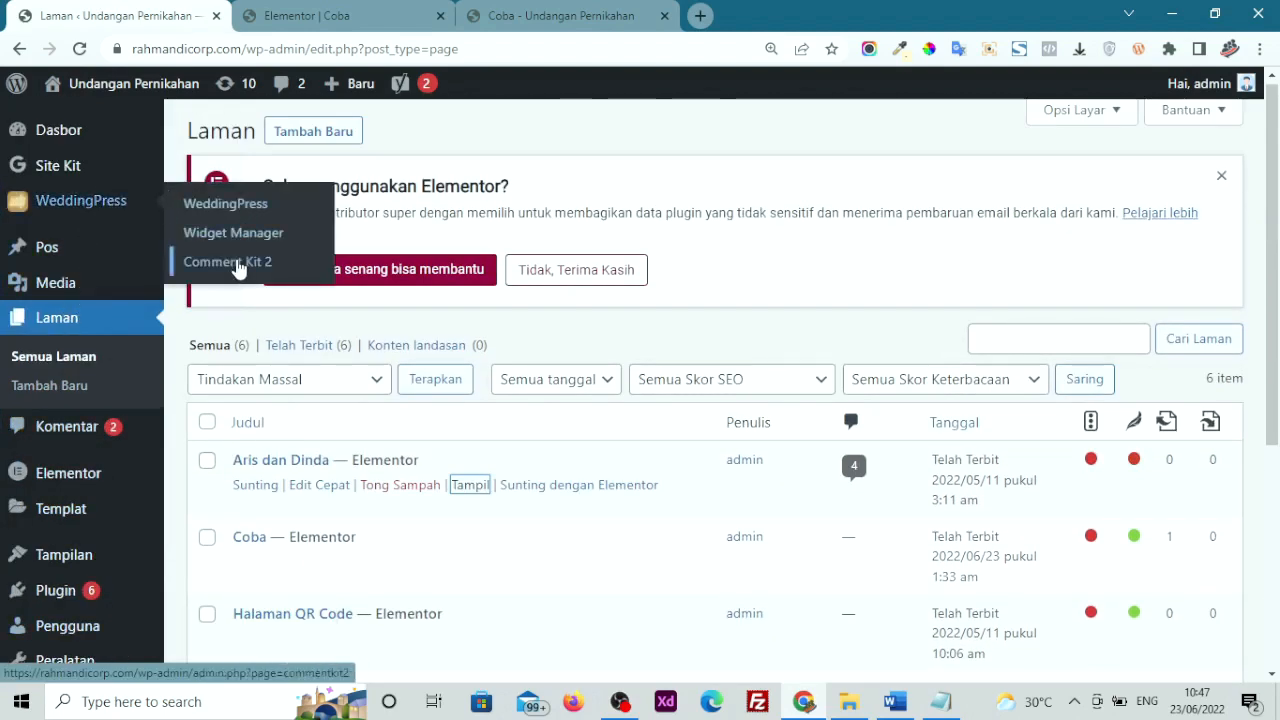
{"action": "left_click", "coordinate": [229, 205]}
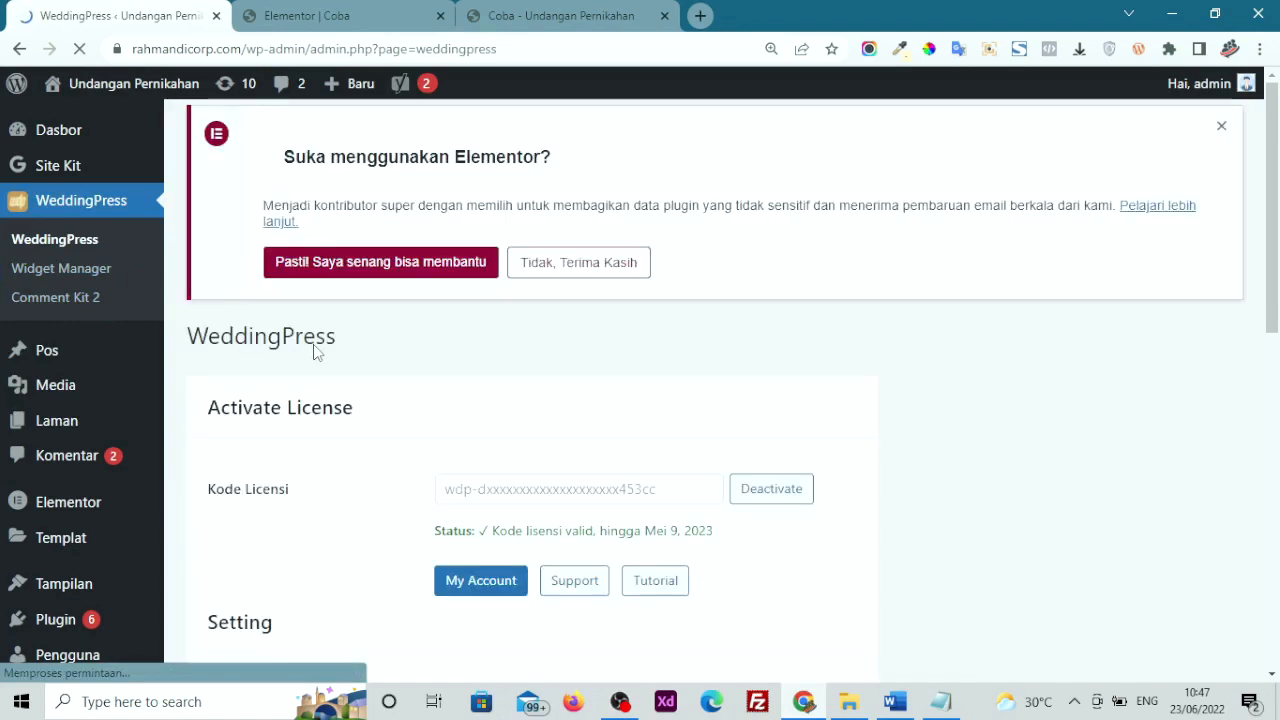
Save the CommentKit version as Comment Kit, view Comment Kit settings, and return to Elementor's Coba page
{"action": "scroll", "coordinate": [318, 360], "scroll_direction": "down", "scroll_amount": 2}
{"action": "scroll", "coordinate": [322, 368], "scroll_direction": "down", "scroll_amount": 7}
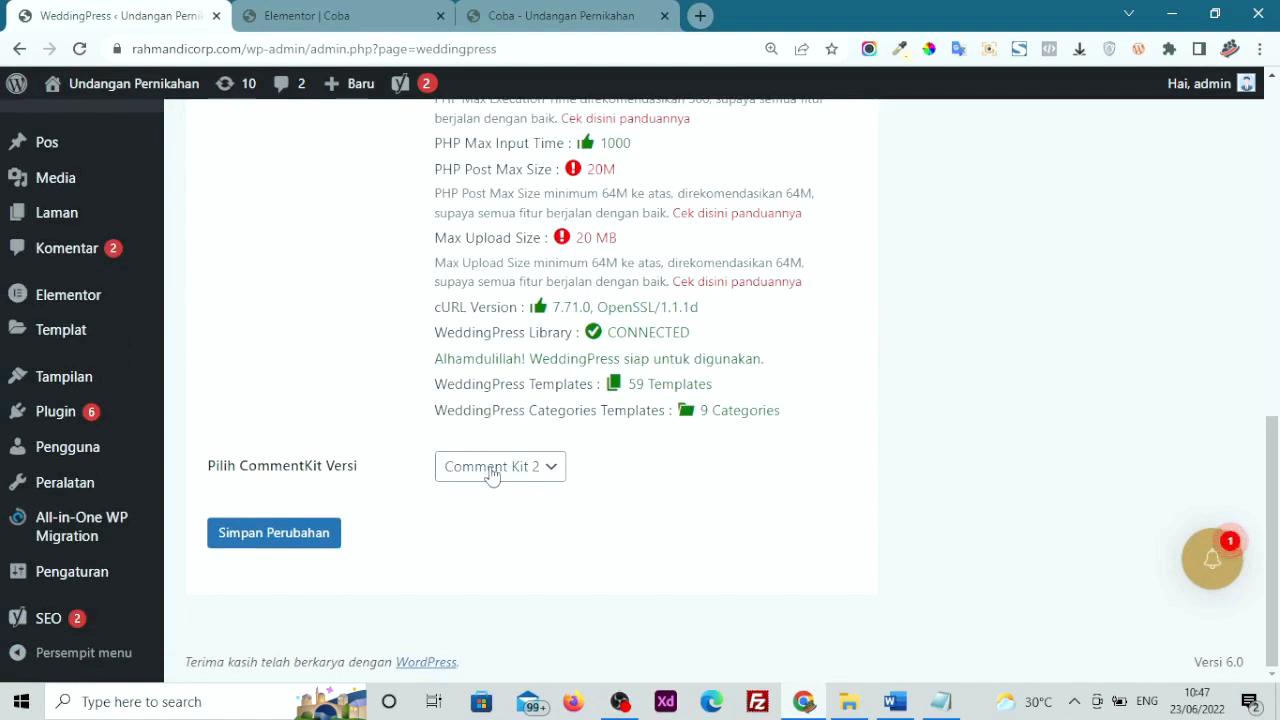
{"action": "left_click", "coordinate": [491, 476]}
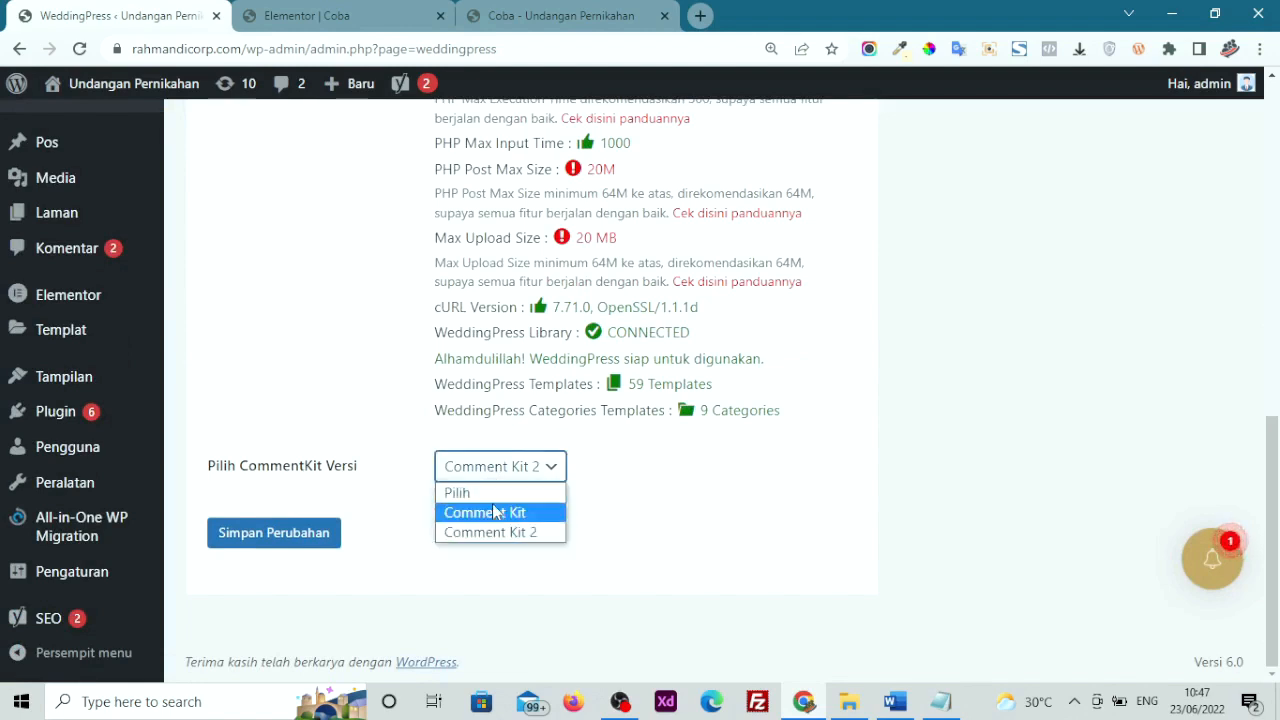
{"action": "left_click", "coordinate": [490, 516]}
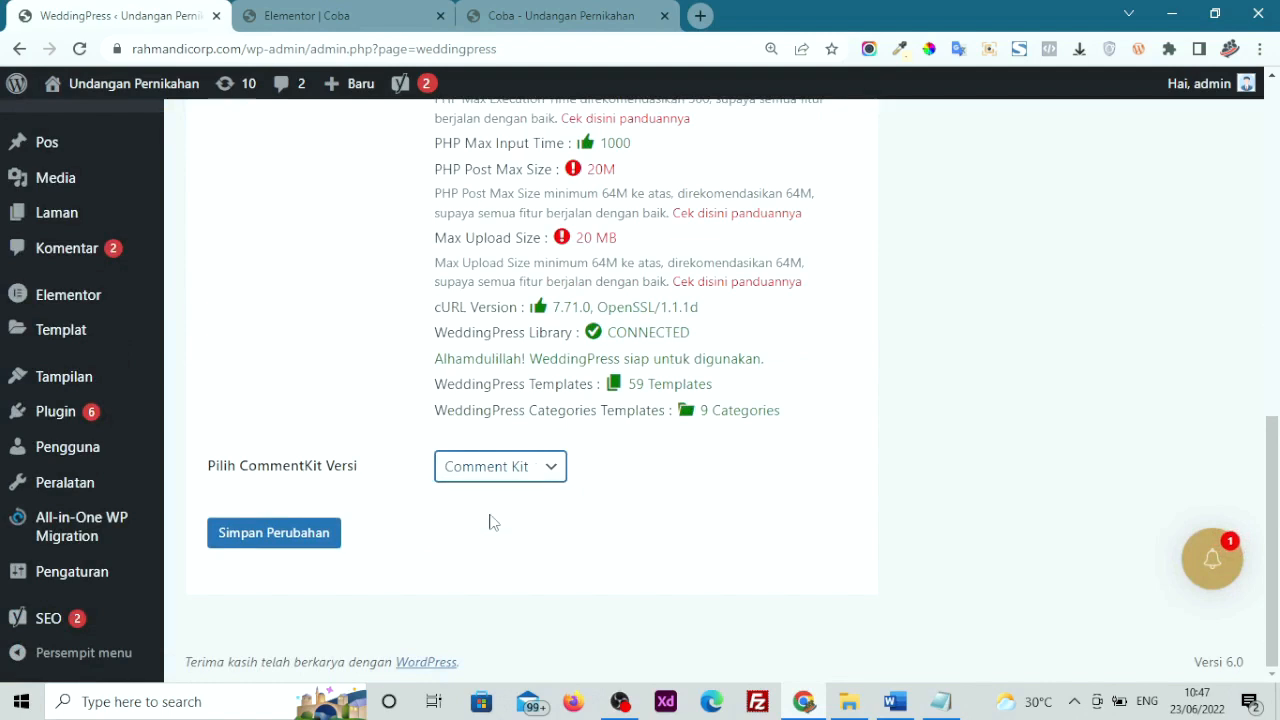
{"action": "left_click", "coordinate": [290, 535]}
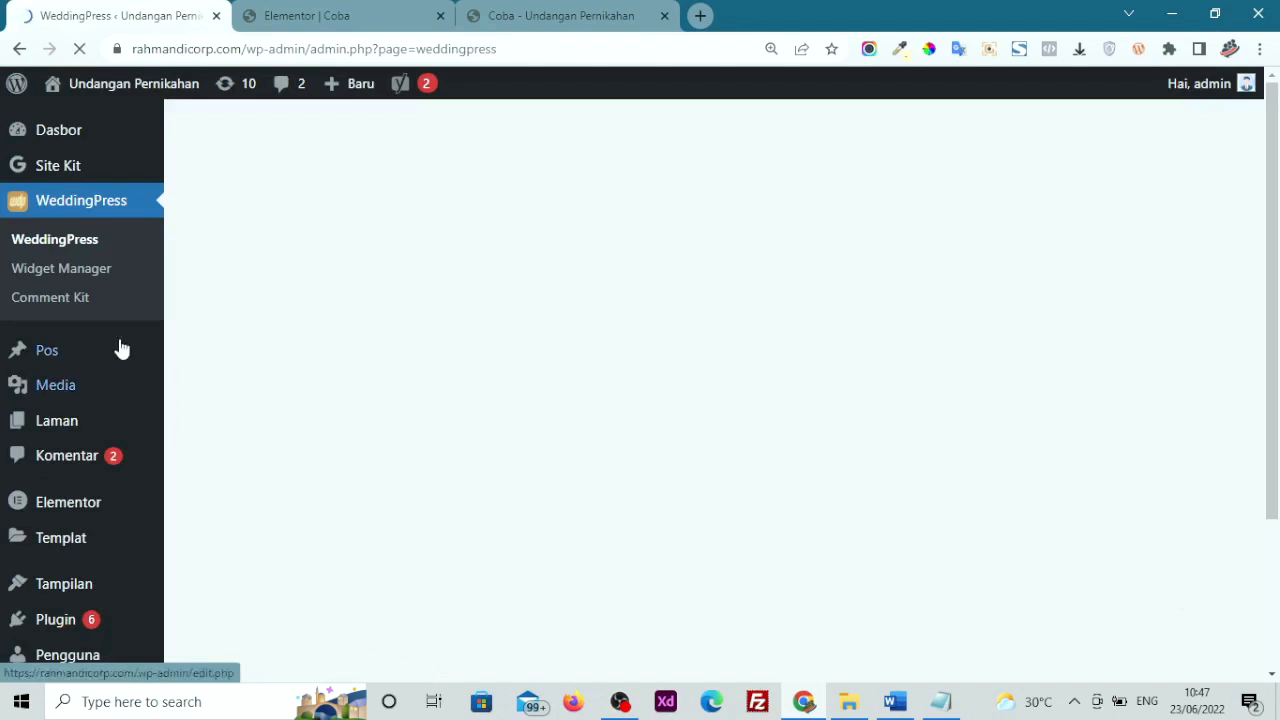
{"action": "left_click", "coordinate": [60, 302]}
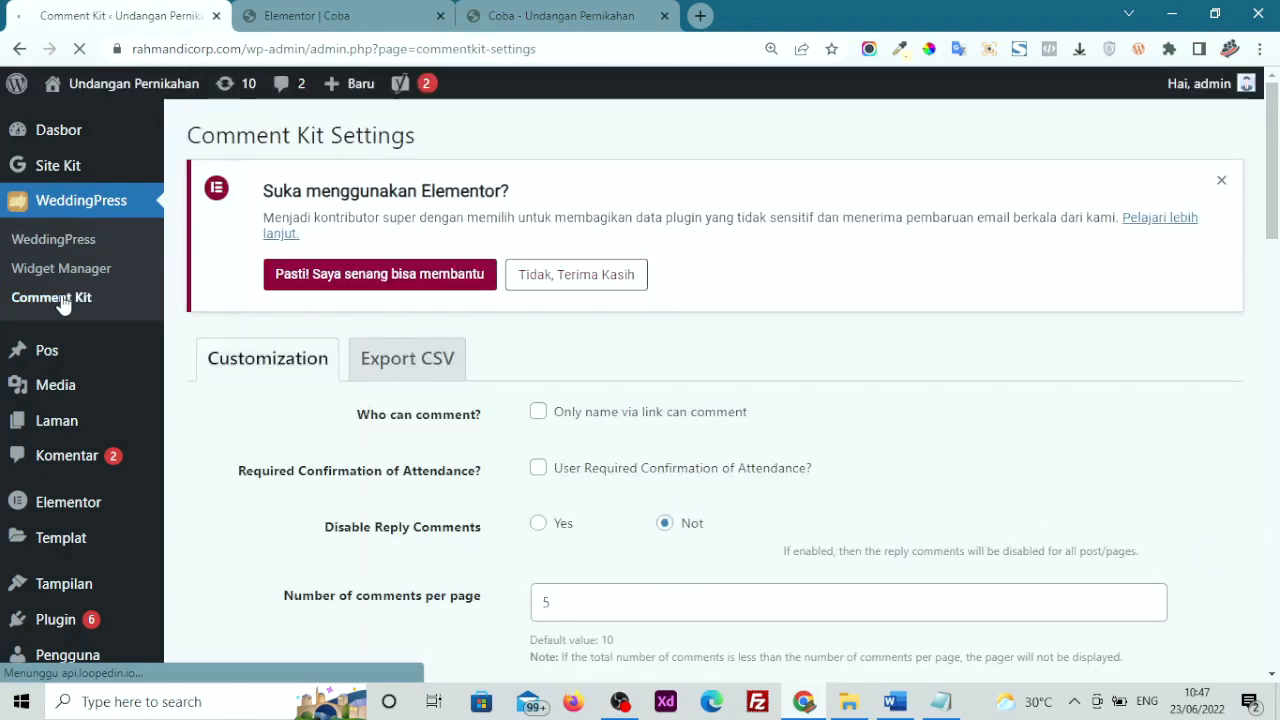
{"action": "left_click", "coordinate": [252, 22]}
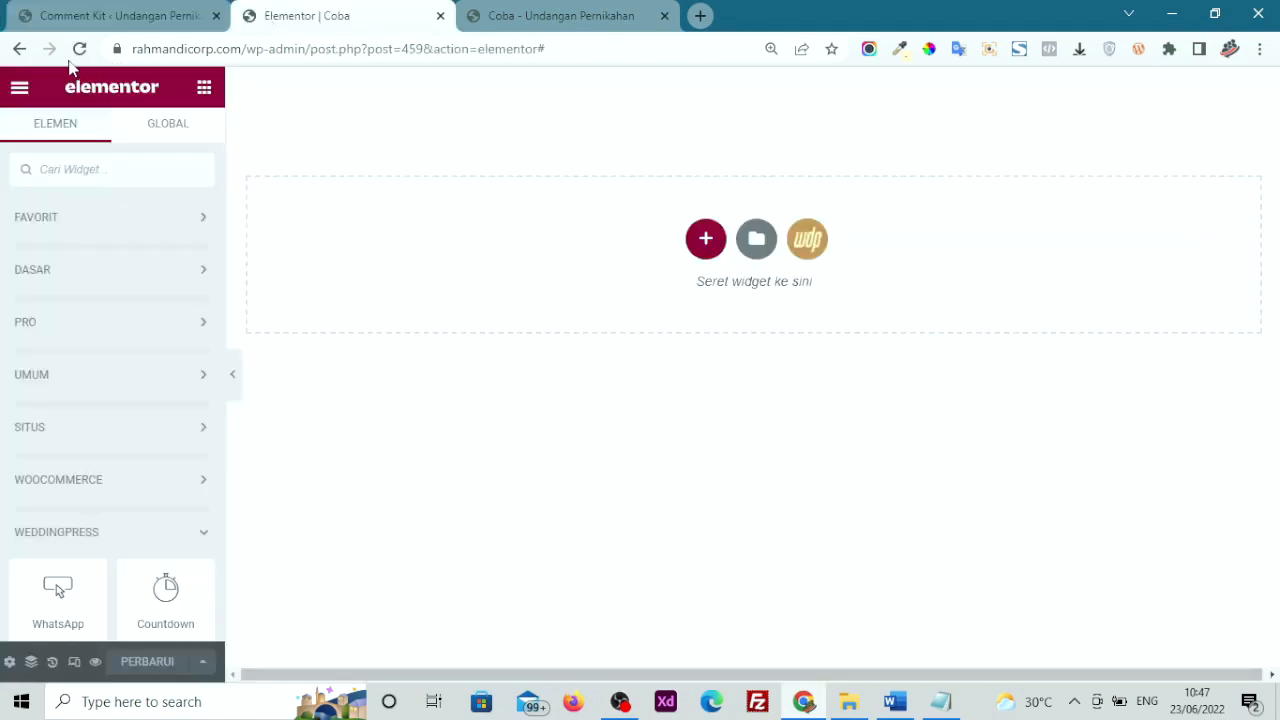
Reload the Elementor editor and collapse the DASAR, PRO and UMUM widget groups
{"action": "left_click", "coordinate": [80, 50]}
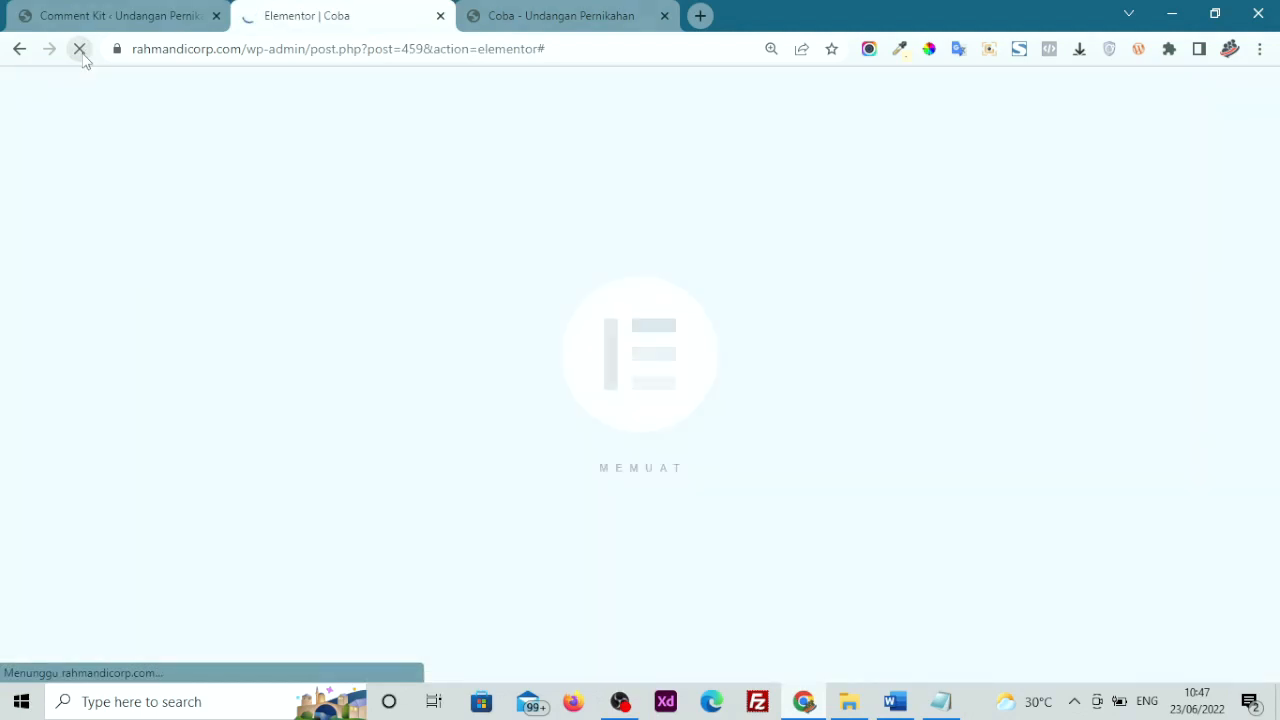
{"action": "left_click", "coordinate": [130, 15]}
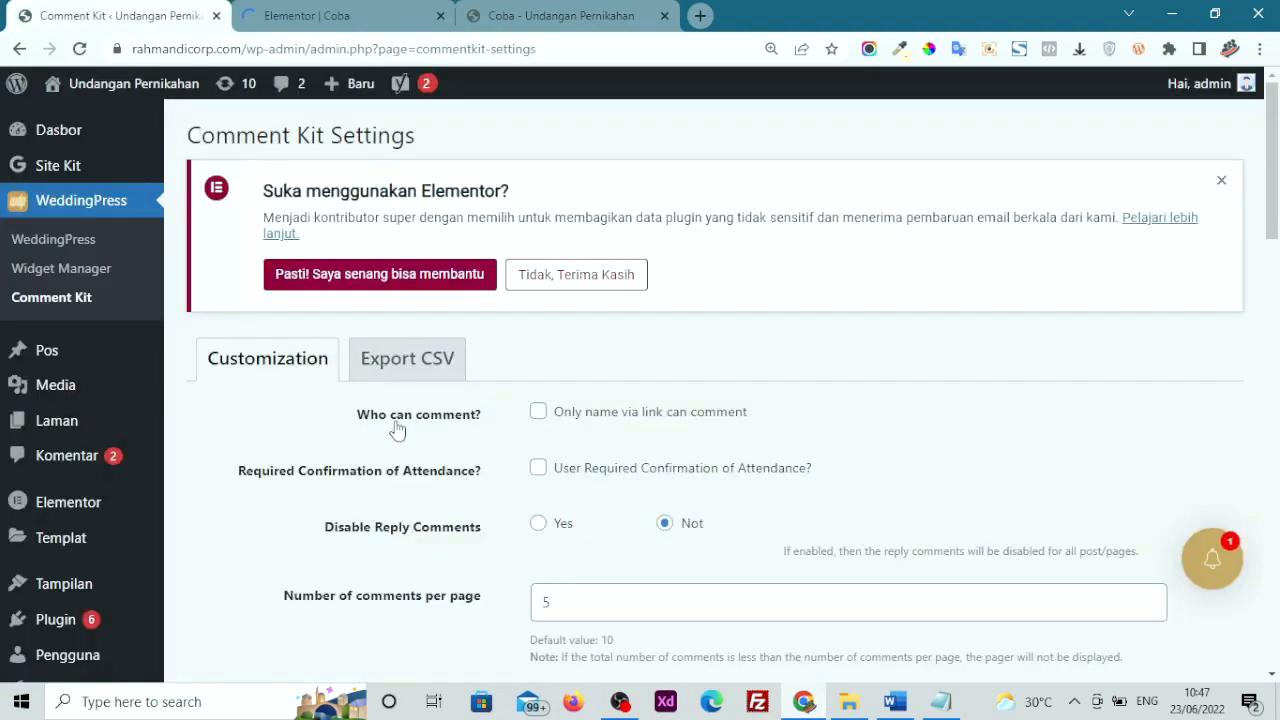
{"action": "scroll", "coordinate": [396, 421], "scroll_direction": "down", "scroll_amount": 4}
{"action": "scroll", "coordinate": [396, 429], "scroll_direction": "down", "scroll_amount": 5}
{"action": "left_click", "coordinate": [329, 15]}
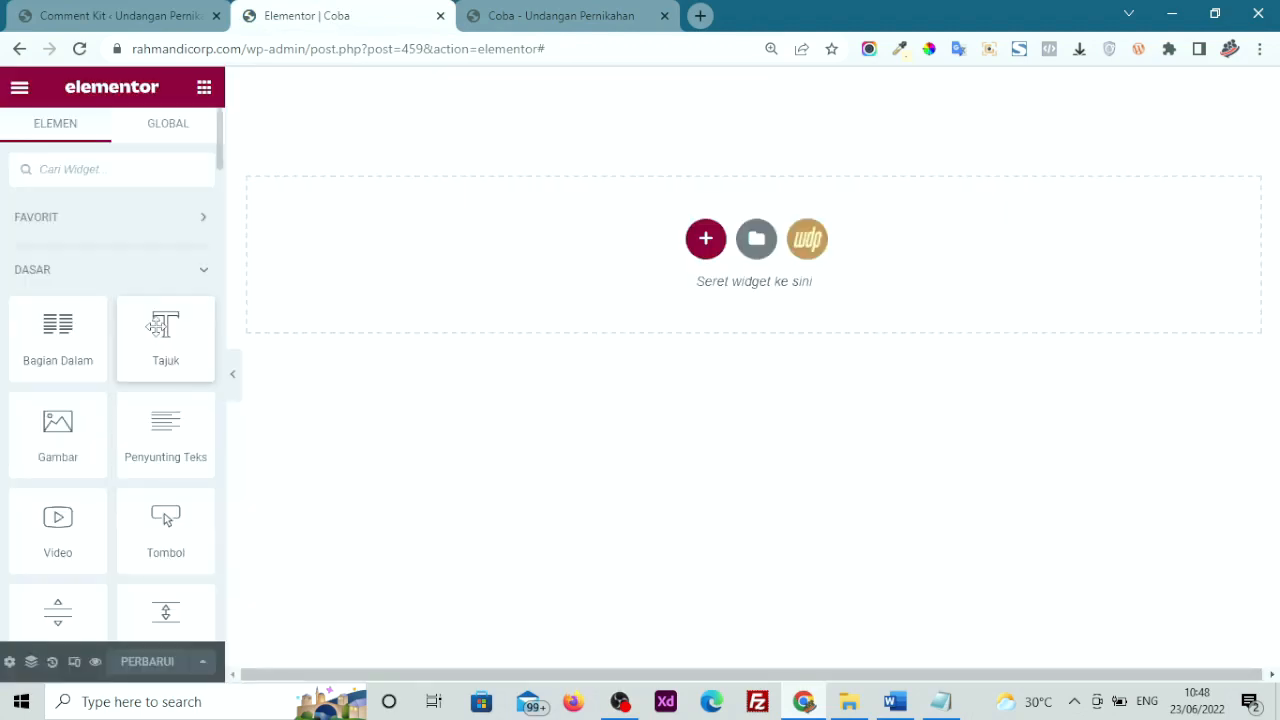
{"action": "left_click", "coordinate": [139, 289]}
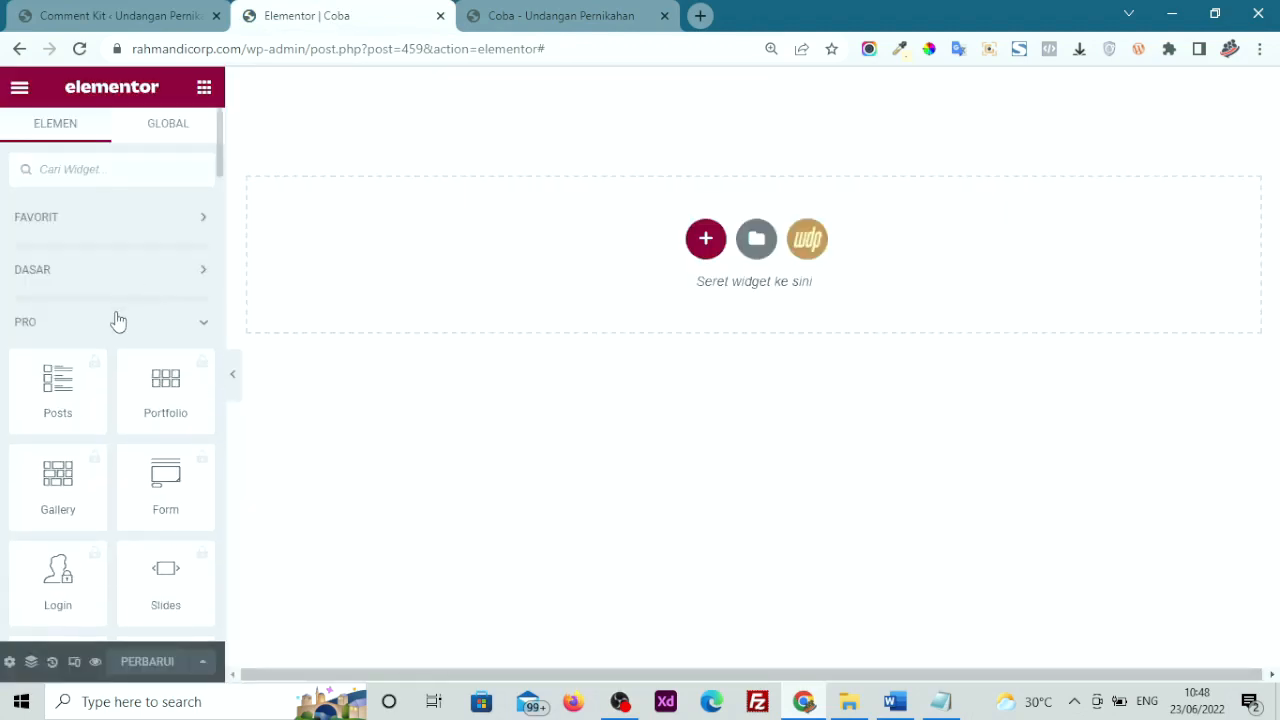
{"action": "left_click", "coordinate": [117, 320]}
{"action": "left_click", "coordinate": [80, 374]}
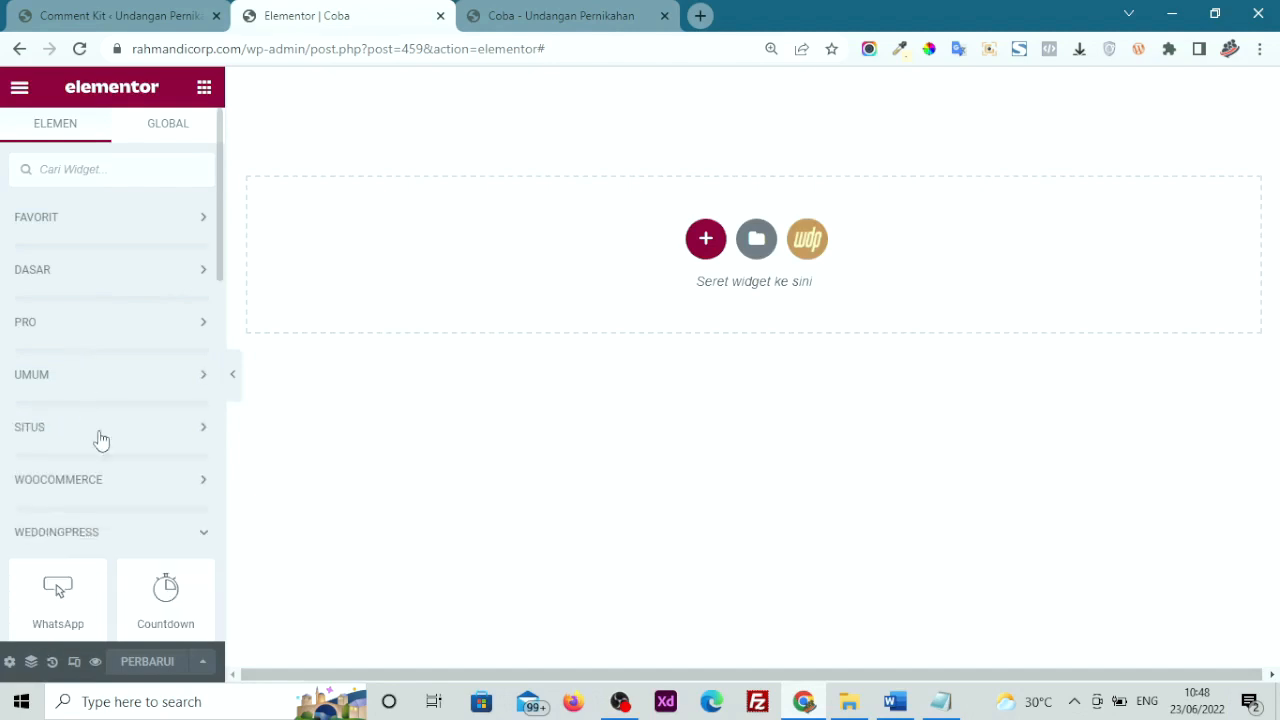
{"action": "scroll", "coordinate": [100, 440], "scroll_direction": "down", "scroll_amount": 3}
{"action": "scroll", "coordinate": [87, 350], "scroll_direction": "down", "scroll_amount": 2}
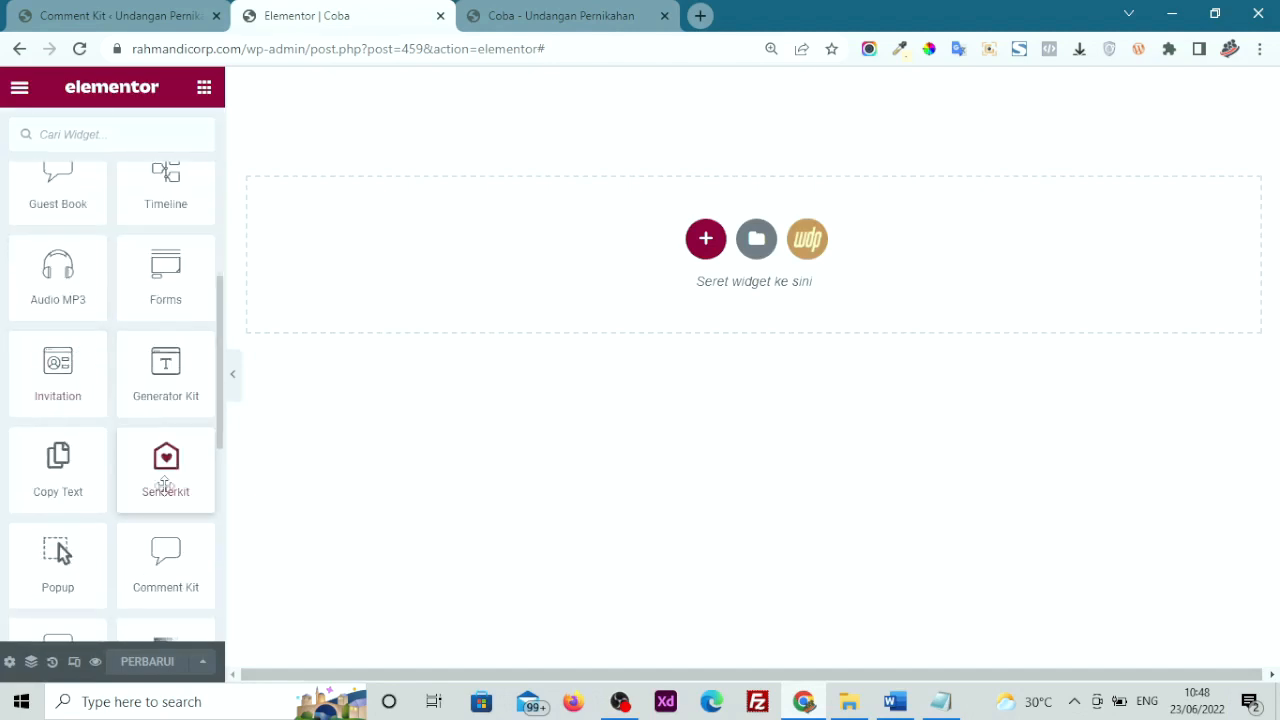
{"action": "scroll", "coordinate": [165, 460], "scroll_direction": "down", "scroll_amount": 1}
Place a WeddingPress Comment Kit widget on the canvas, set its Style to Facebook, and save
{"action": "left_click_drag", "start_coordinate": [154, 484], "coordinate": [493, 281]}
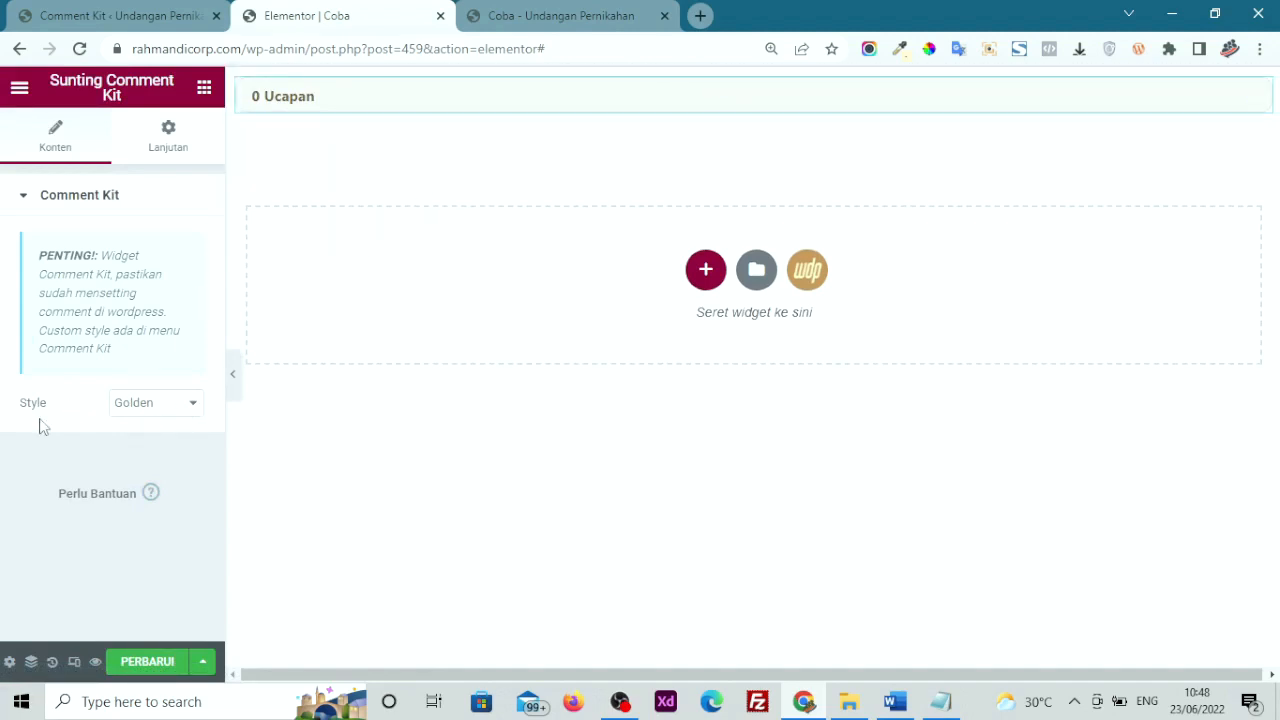
{"action": "left_click", "coordinate": [136, 410]}
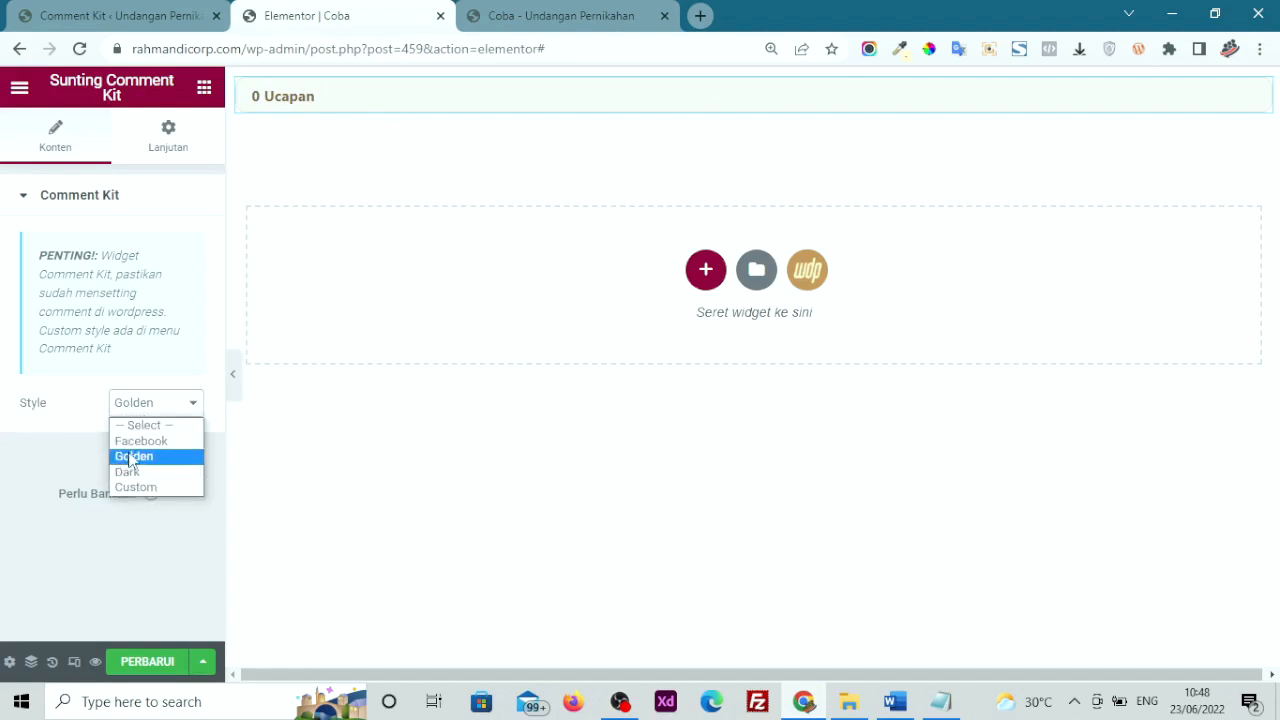
{"action": "left_click", "coordinate": [135, 441]}
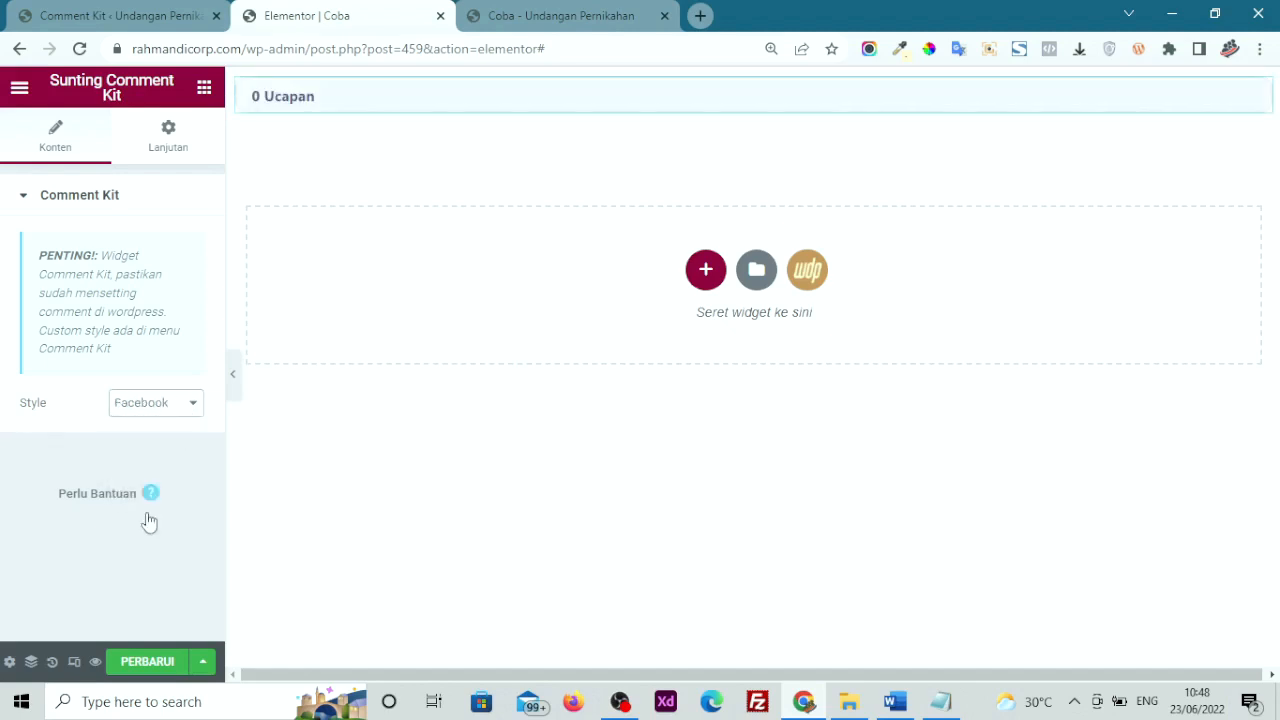
{"action": "left_click", "coordinate": [145, 661]}
Preview the Coba page and check its 'Comment ditutup!' notice
{"action": "left_click", "coordinate": [97, 663]}
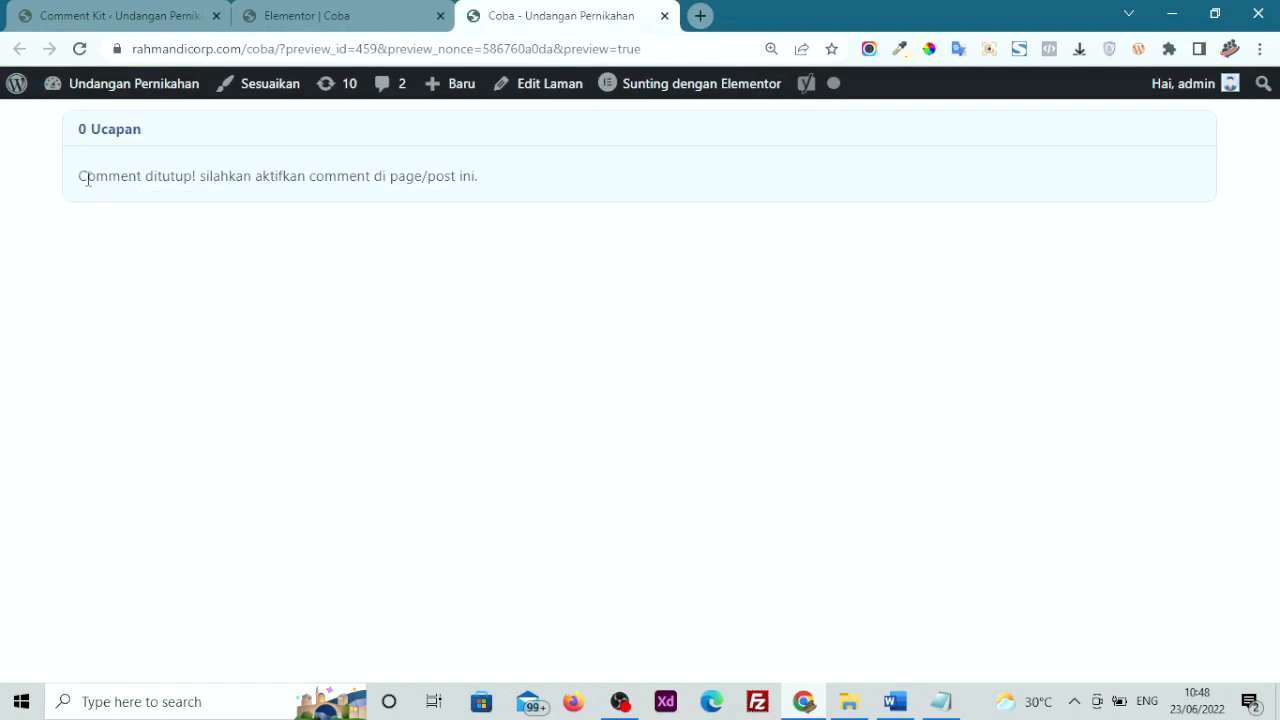
{"action": "left_click_drag", "start_coordinate": [87, 177], "coordinate": [516, 174]}
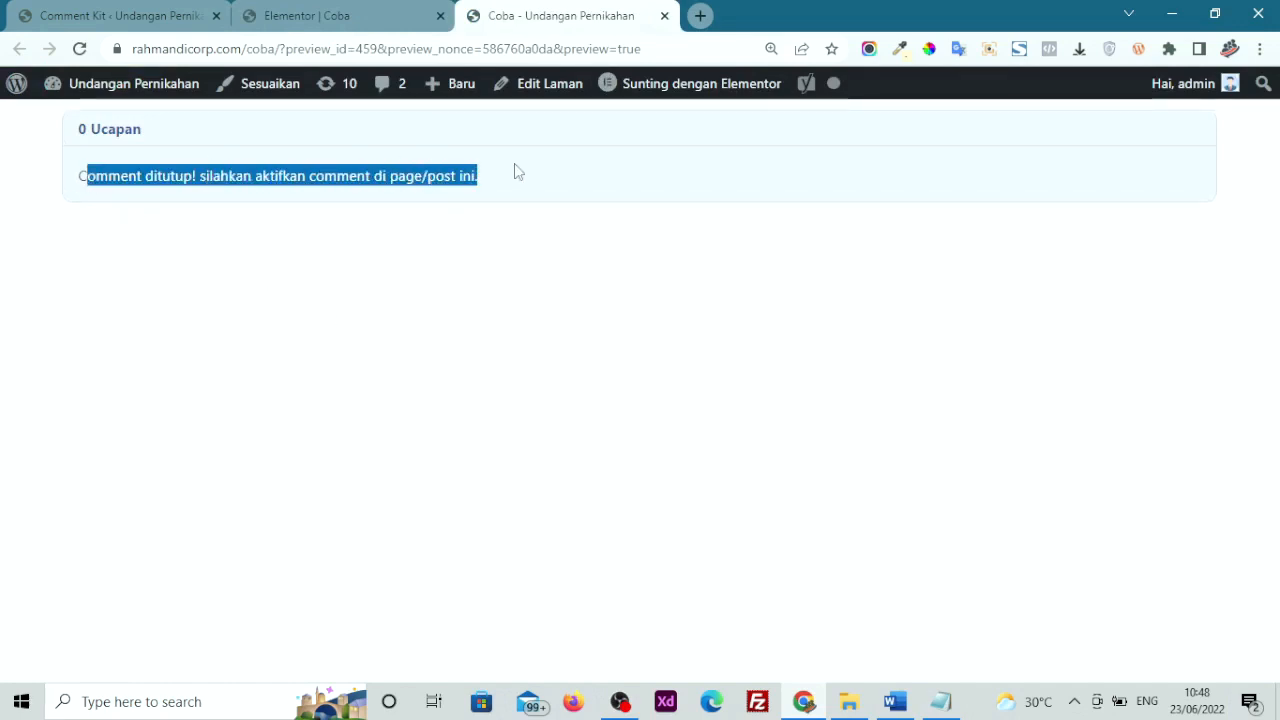
{"action": "left_click", "coordinate": [324, 193]}
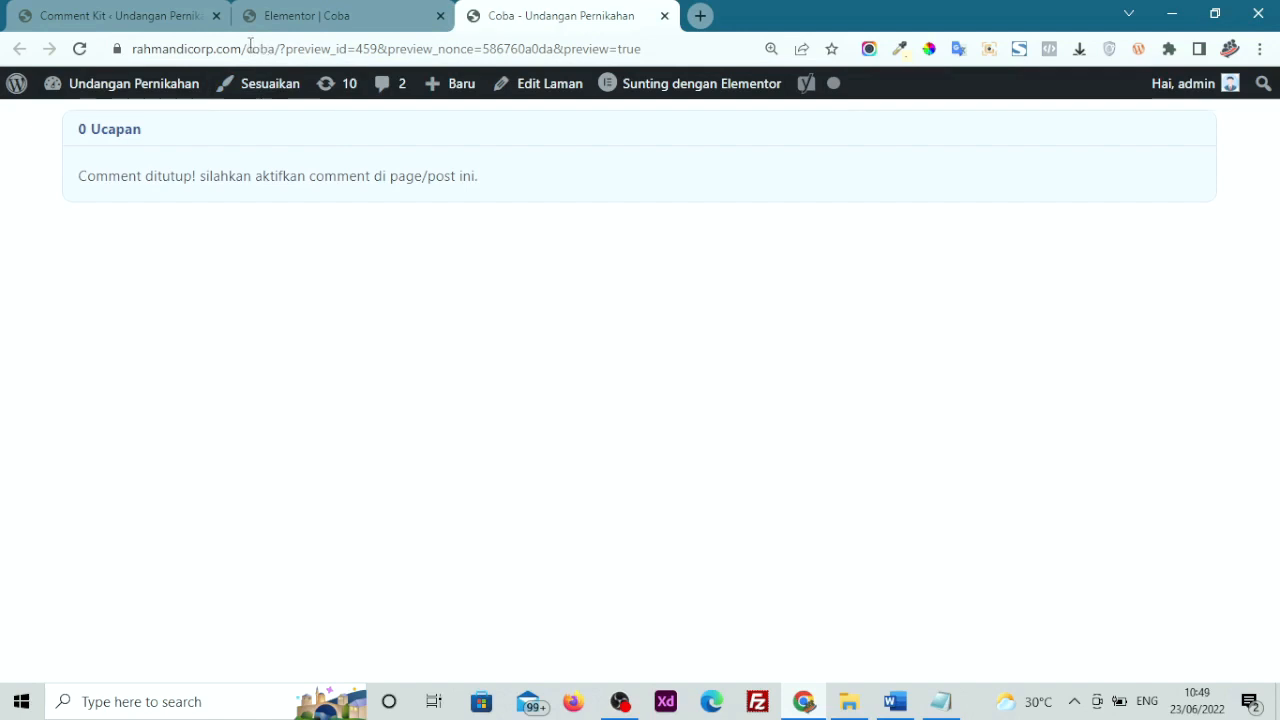
Go to the admin list of all pages under Laman > Semua Laman
{"action": "left_click", "coordinate": [150, 16]}
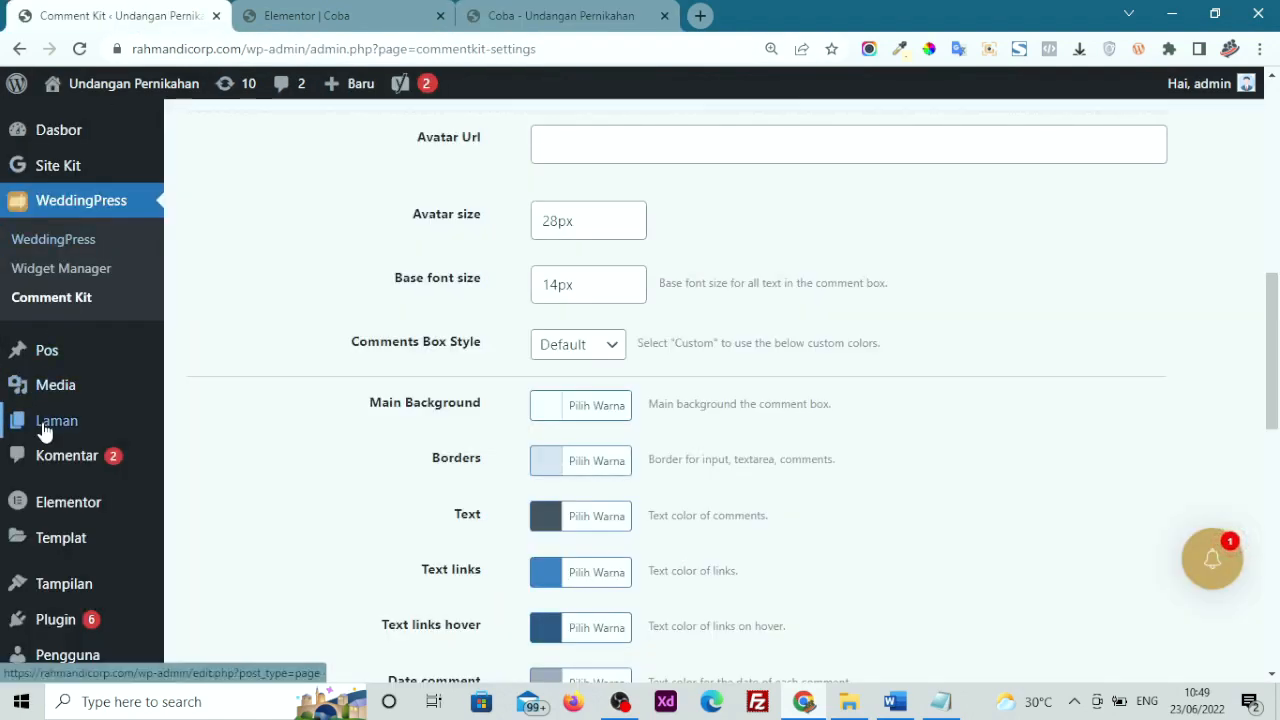
{"action": "mouse_move", "coordinate": [123, 434]}
{"action": "left_click", "coordinate": [190, 427]}
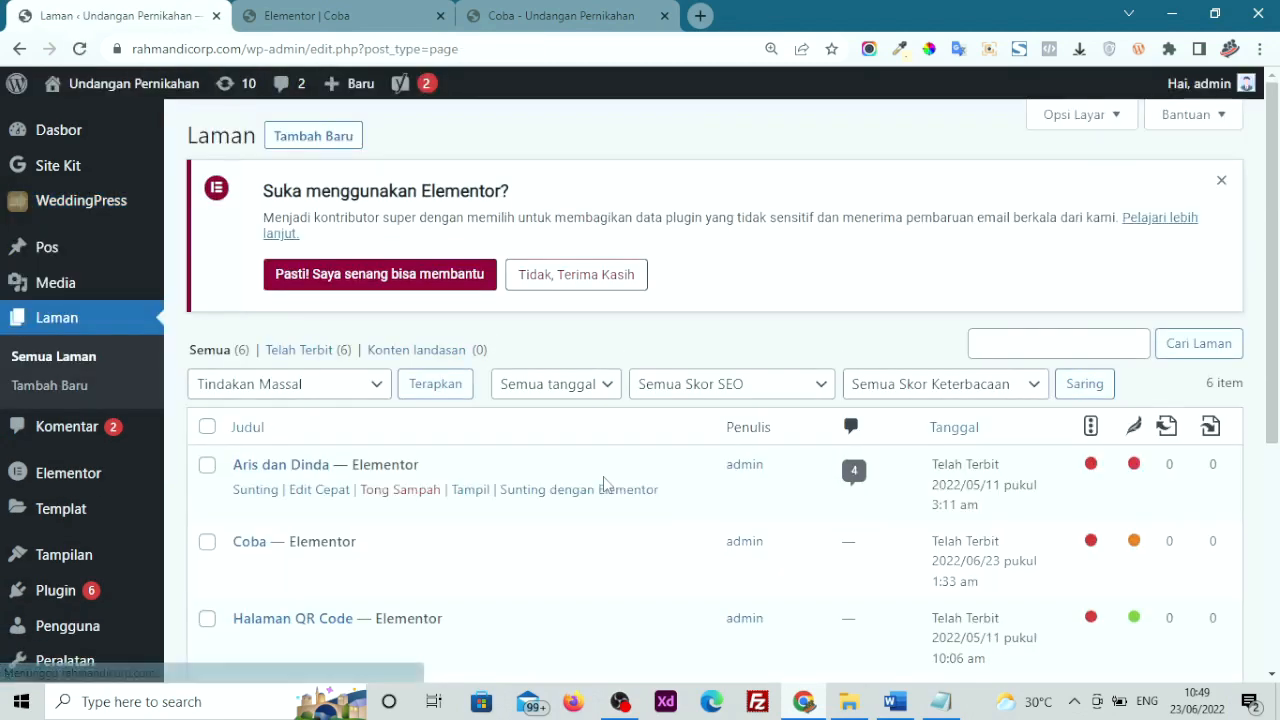
Edit the Coba page, tick 'Izinkan komentar' under Diskusi, and click Perbarui
{"action": "scroll", "coordinate": [374, 397], "scroll_direction": "down", "scroll_amount": 2}
{"action": "left_click", "coordinate": [265, 390]}
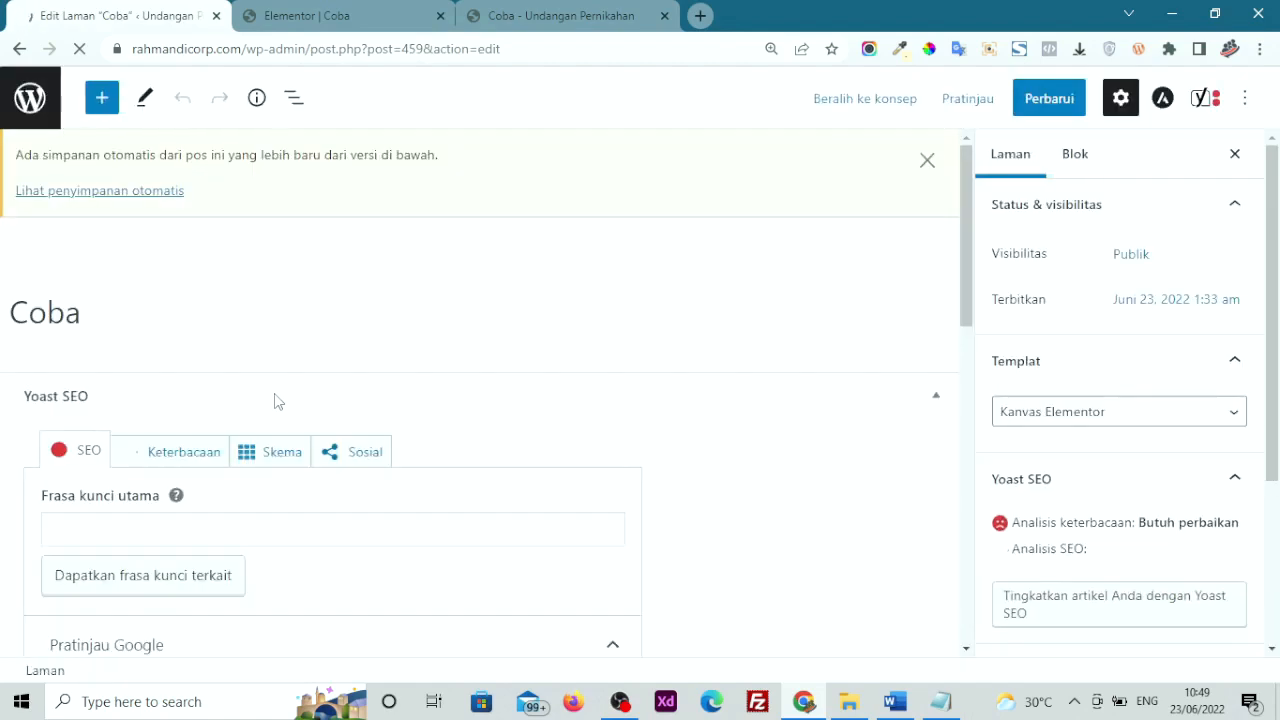
{"action": "scroll", "coordinate": [958, 455], "scroll_direction": "down", "scroll_amount": 2}
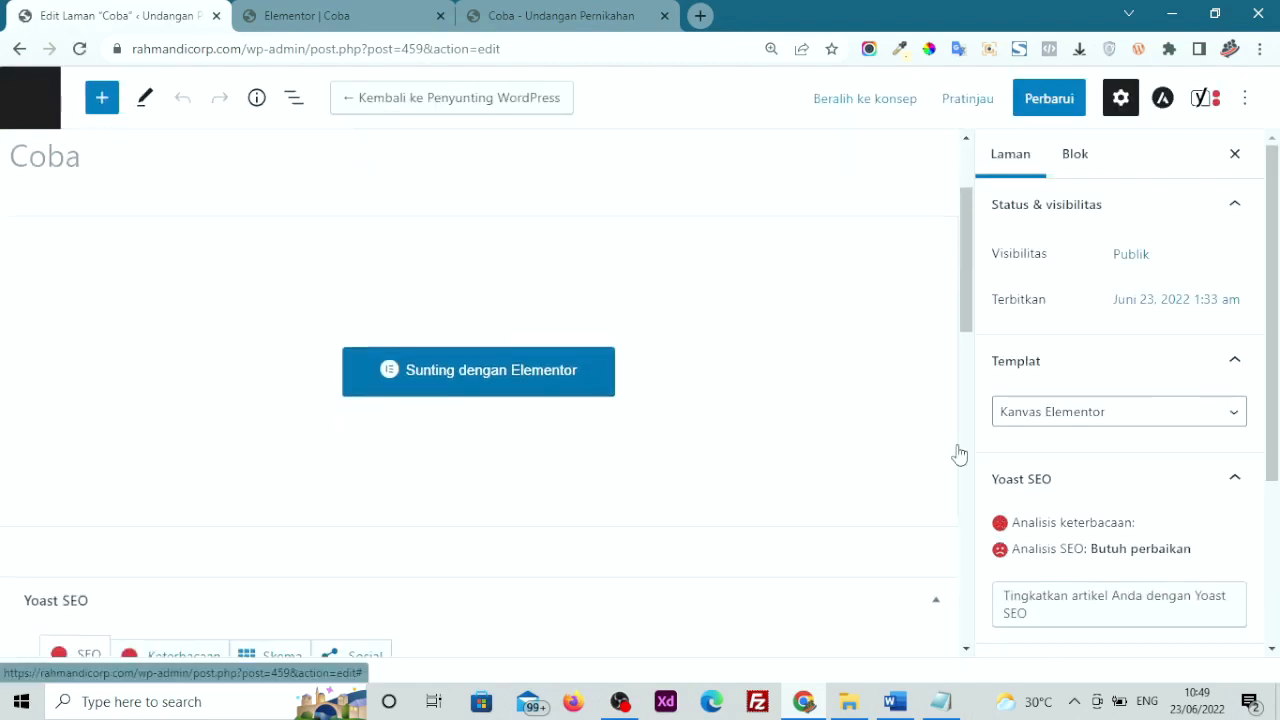
{"action": "scroll", "coordinate": [1163, 403], "scroll_direction": "down", "scroll_amount": 3}
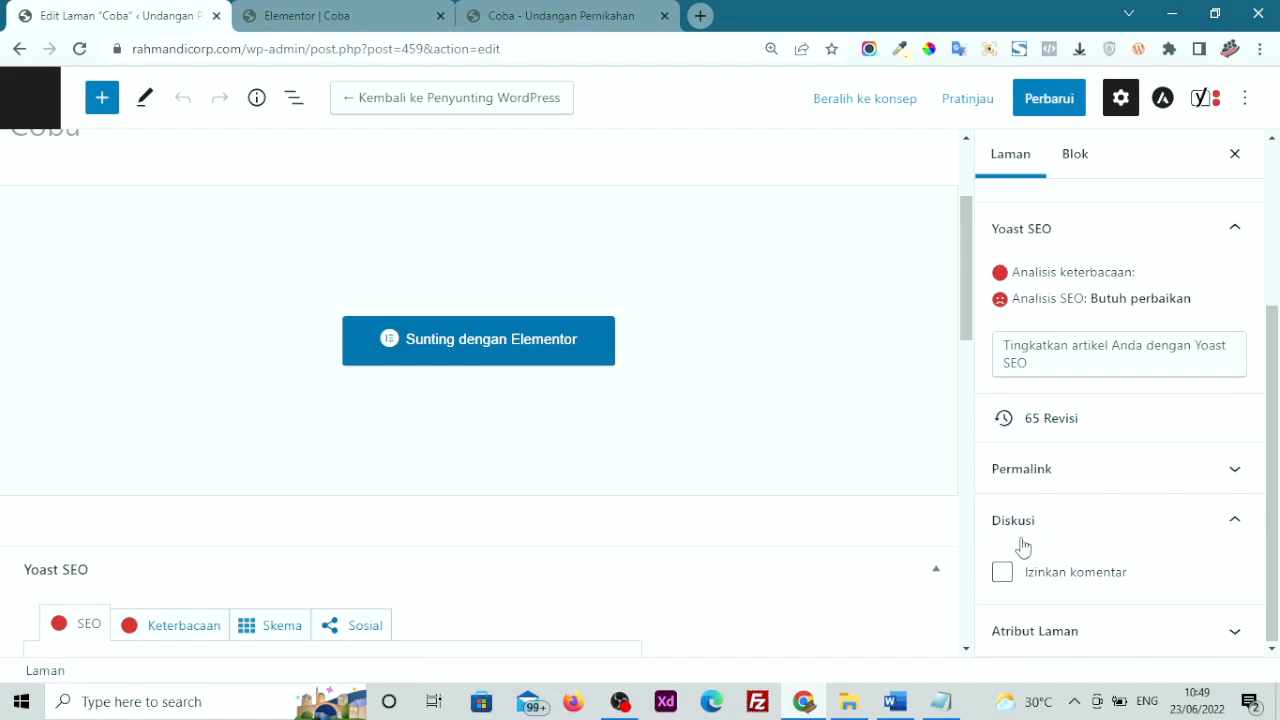
{"action": "left_click", "coordinate": [1003, 573]}
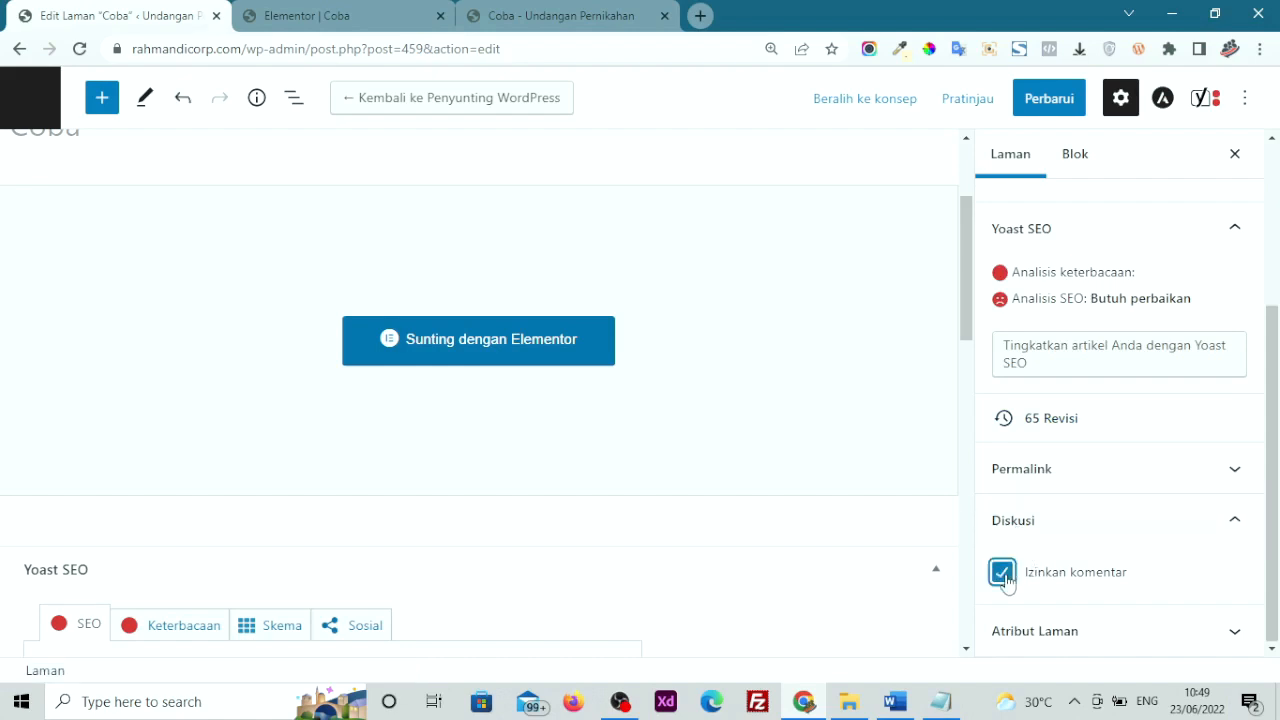
{"action": "left_click", "coordinate": [1049, 98]}
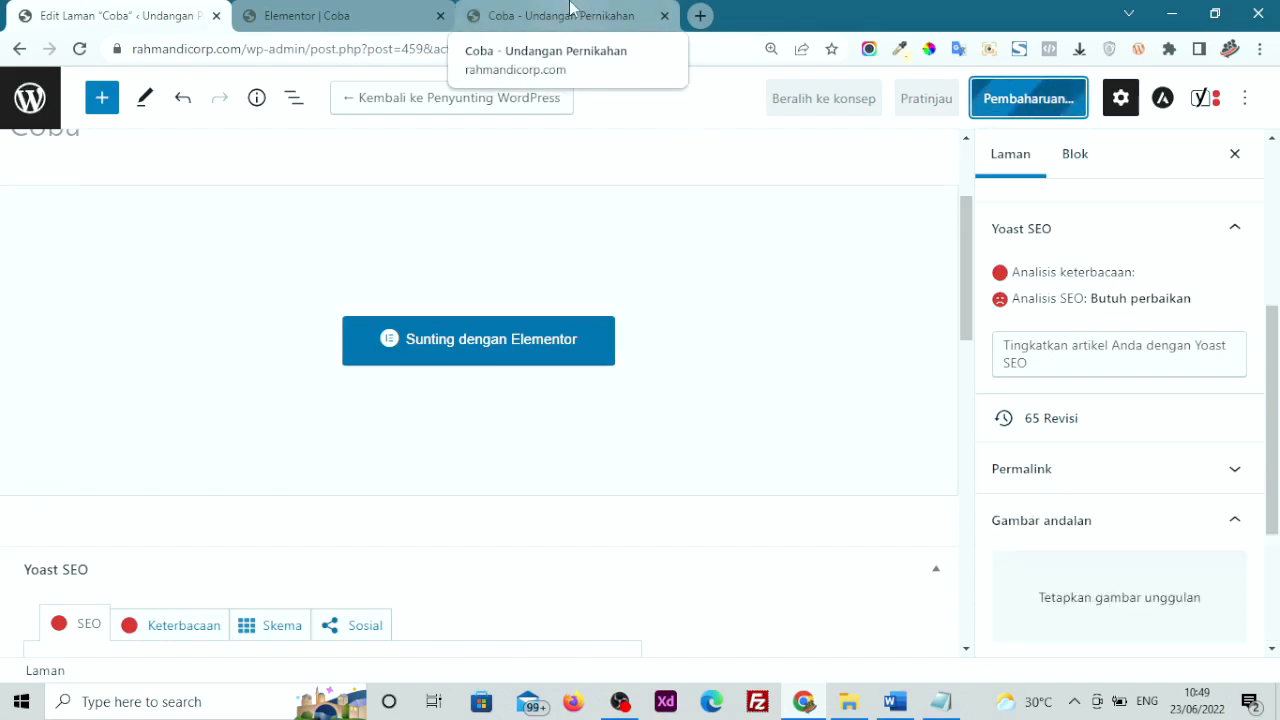
Reload the preview and fill the comment form with name admin and wish 'selamat atas pernikahannya'
{"action": "left_click", "coordinate": [570, 15]}
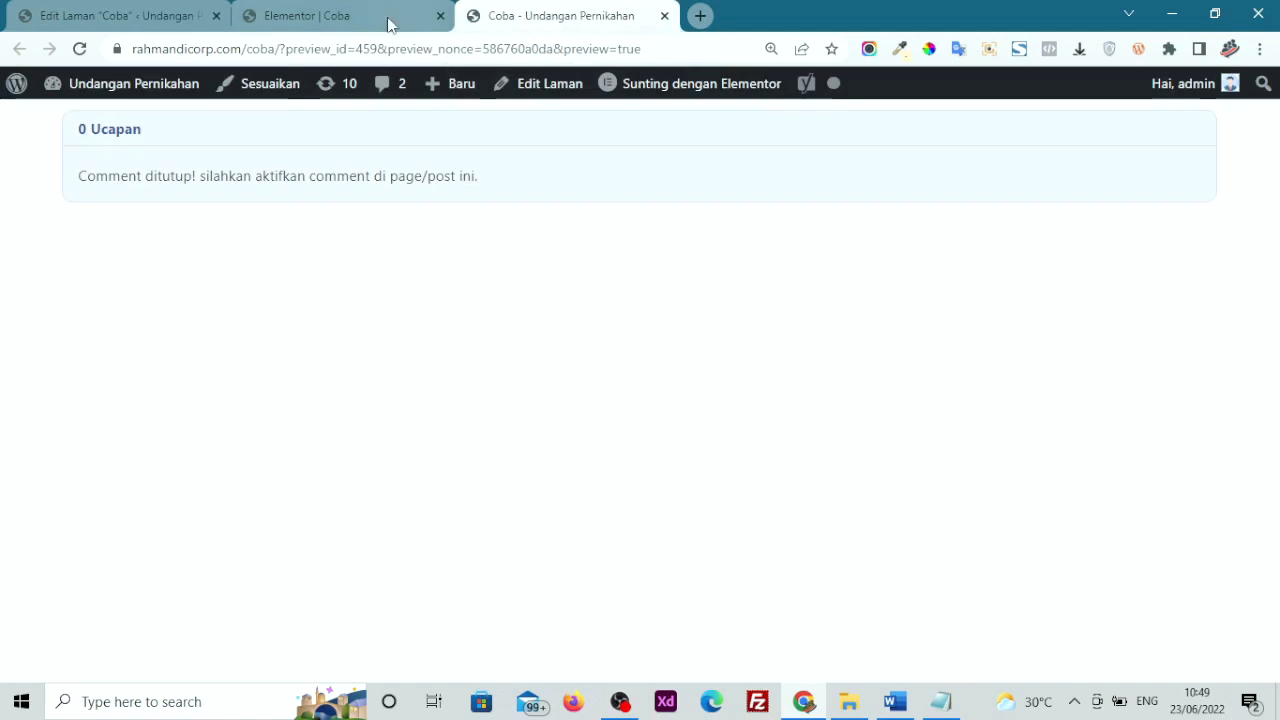
{"action": "left_click", "coordinate": [79, 49]}
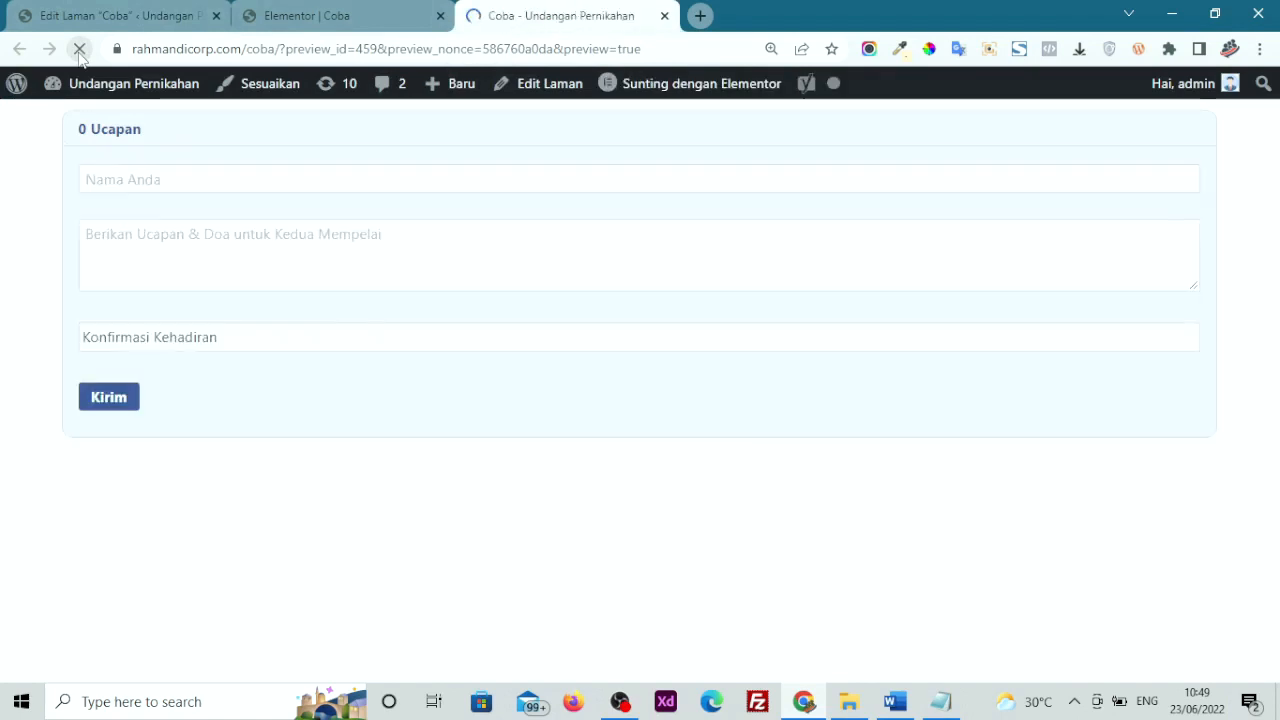
{"action": "left_click", "coordinate": [123, 168]}
{"action": "left_click", "coordinate": [403, 249]}
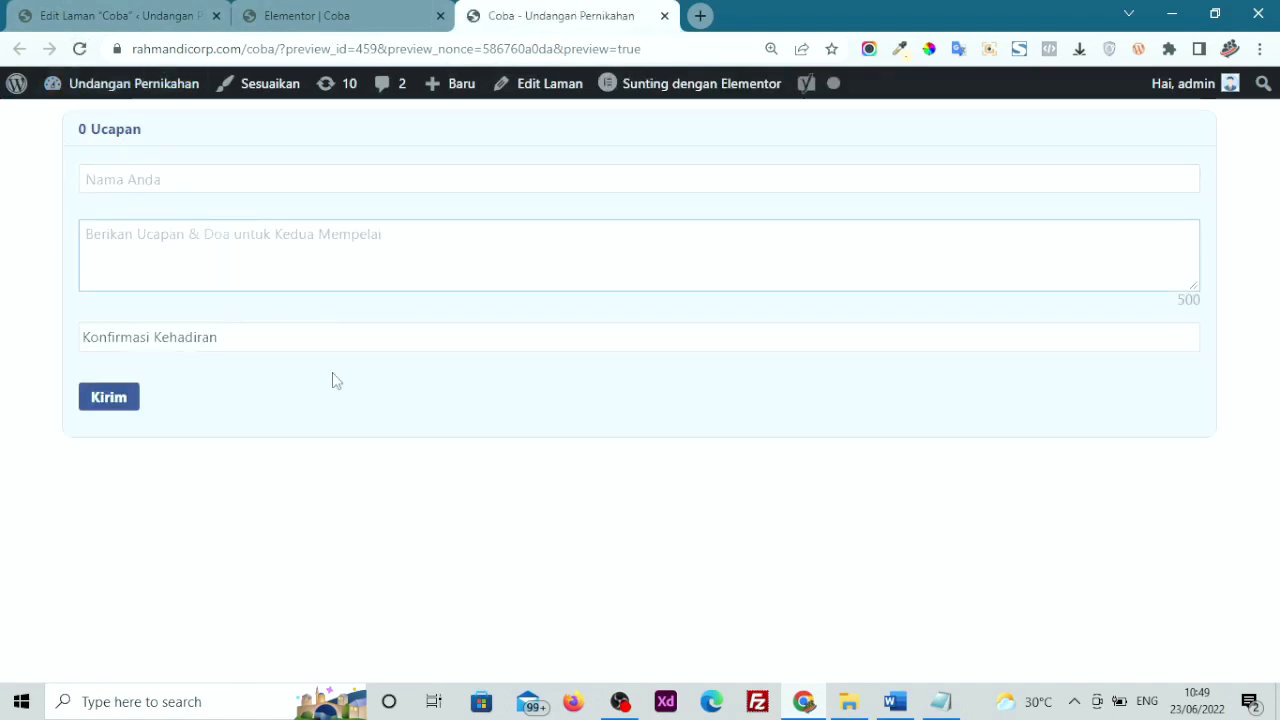
{"action": "left_click", "coordinate": [405, 186]}
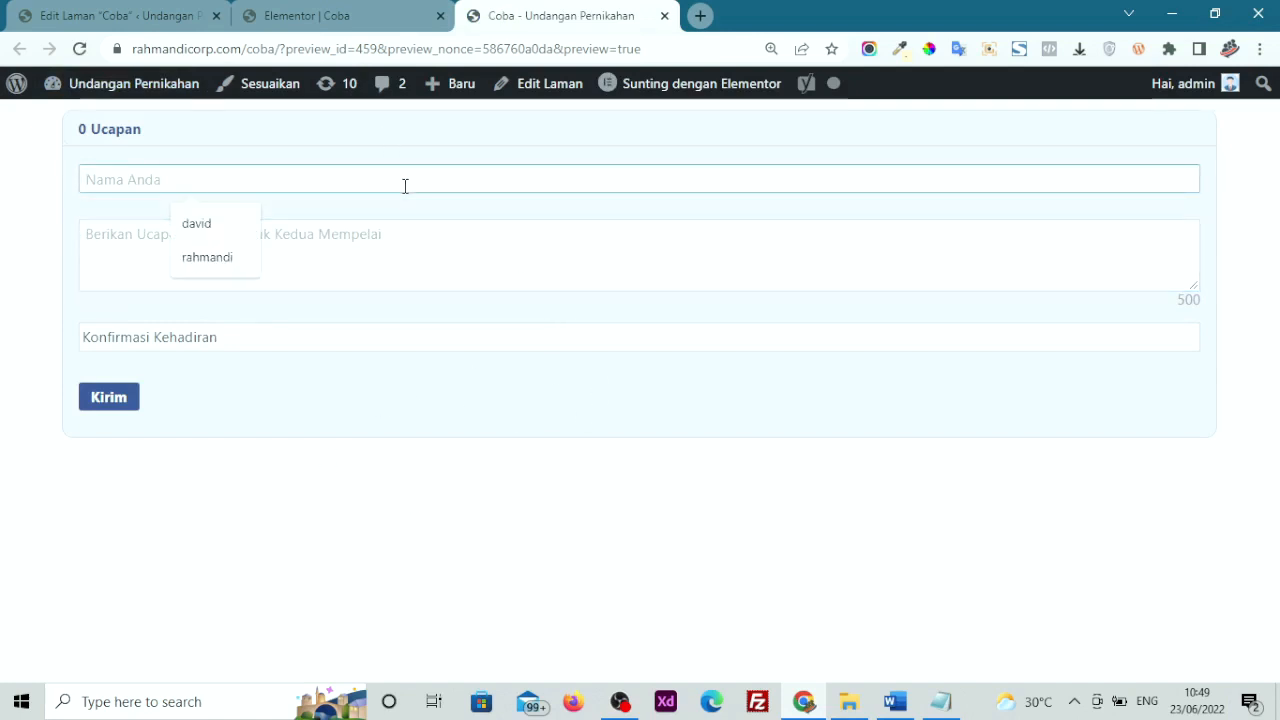
{"action": "type", "text": "admin 1"}
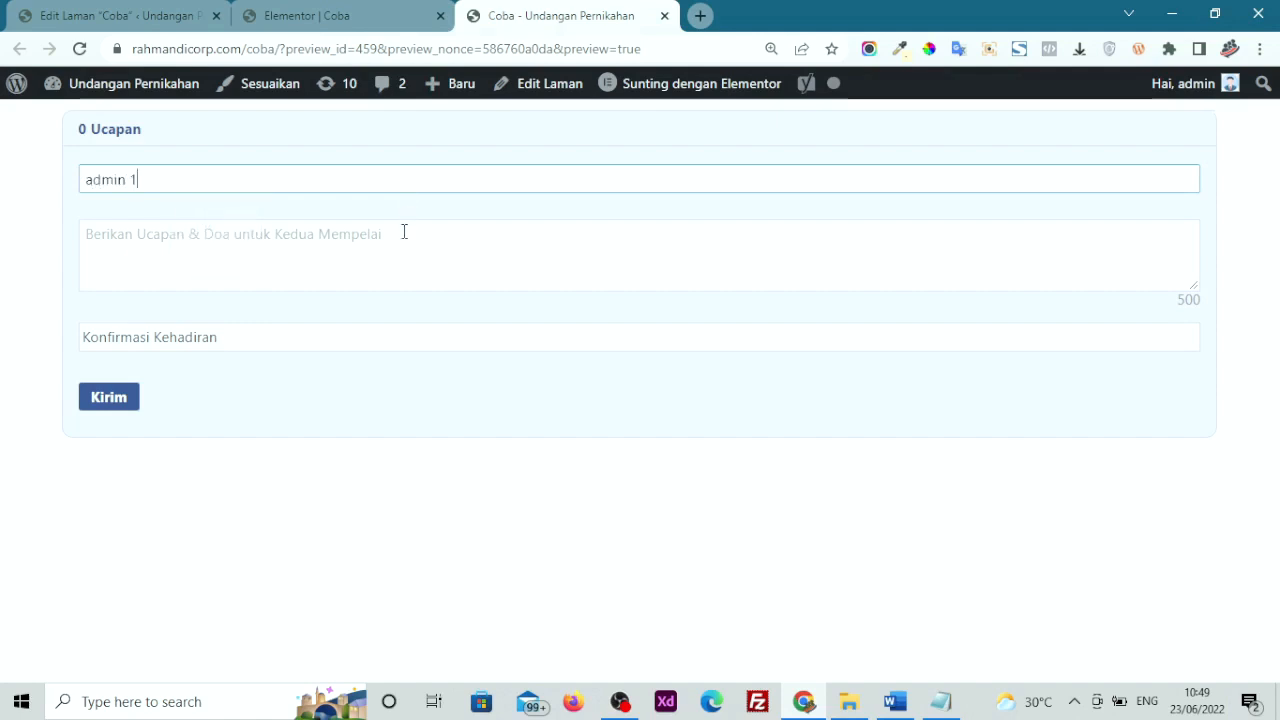
{"action": "left_click", "coordinate": [404, 232]}
{"action": "type", "text": "sel"}
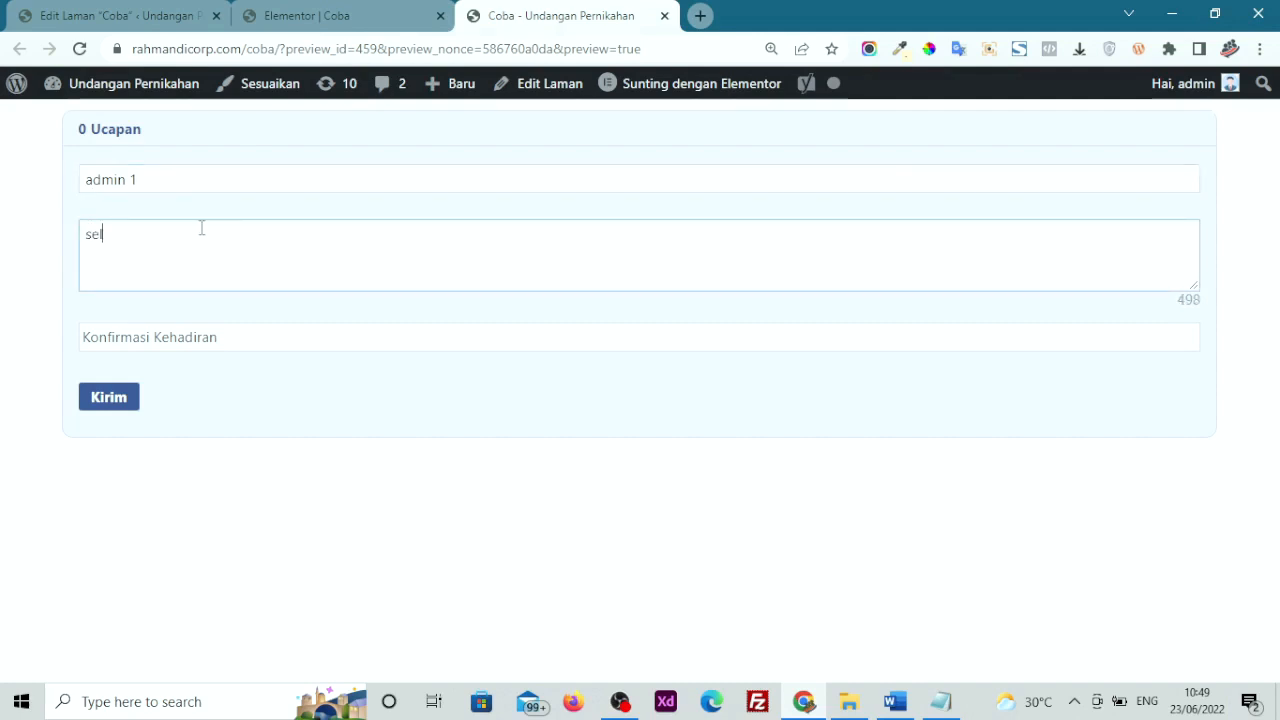
{"action": "type", "text": "amat atas pernikahannya"}
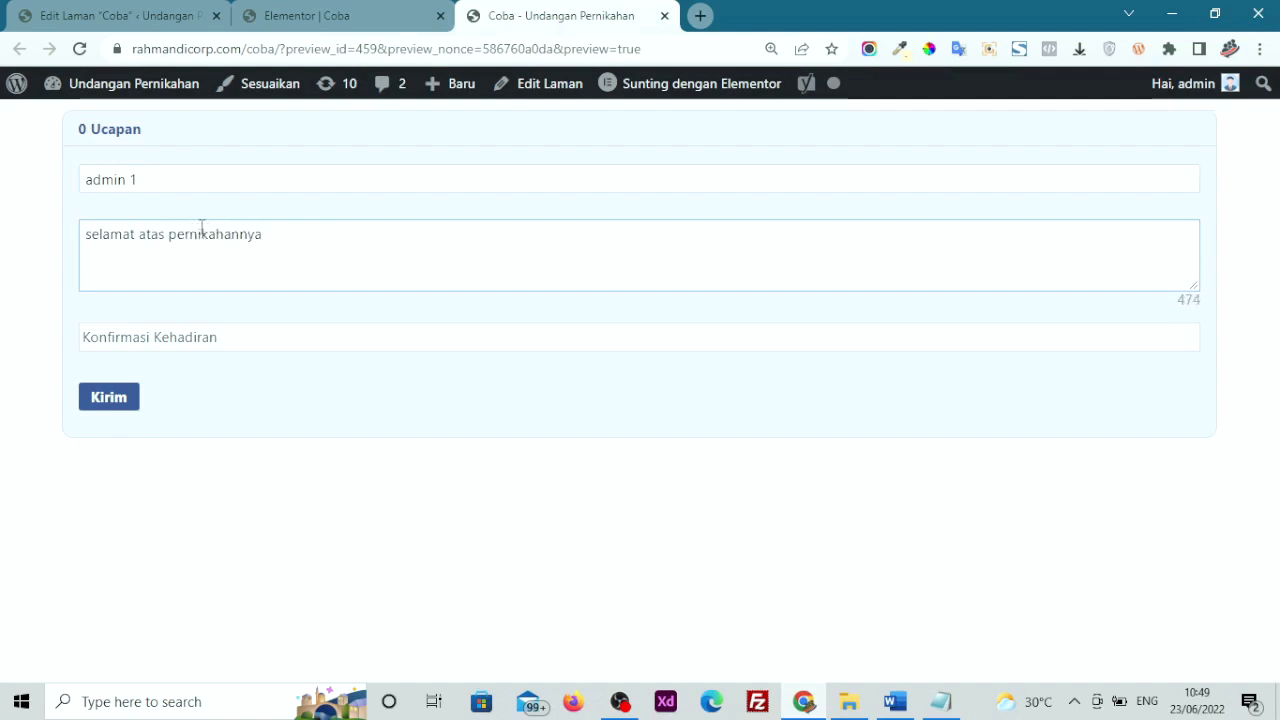
Choose Hadir for Konfirmasi Kehadiran and send the wish
{"action": "left_click", "coordinate": [194, 336]}
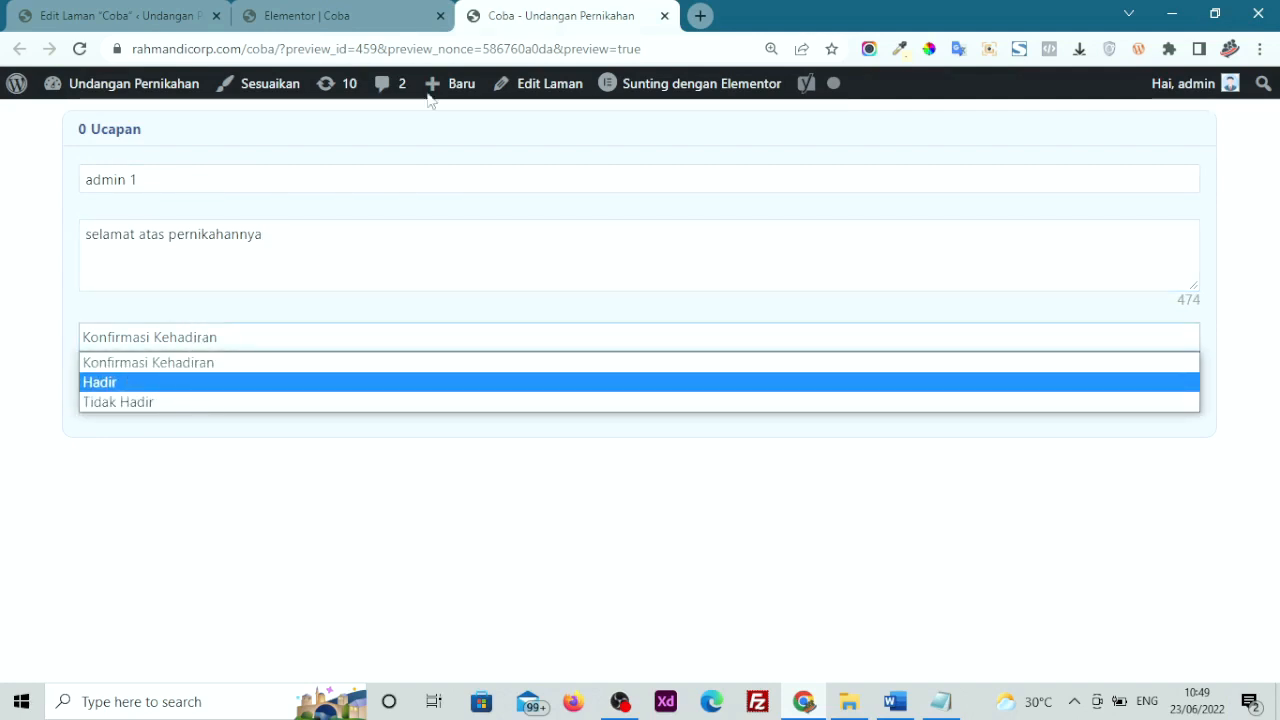
{"action": "left_click", "coordinate": [389, 8]}
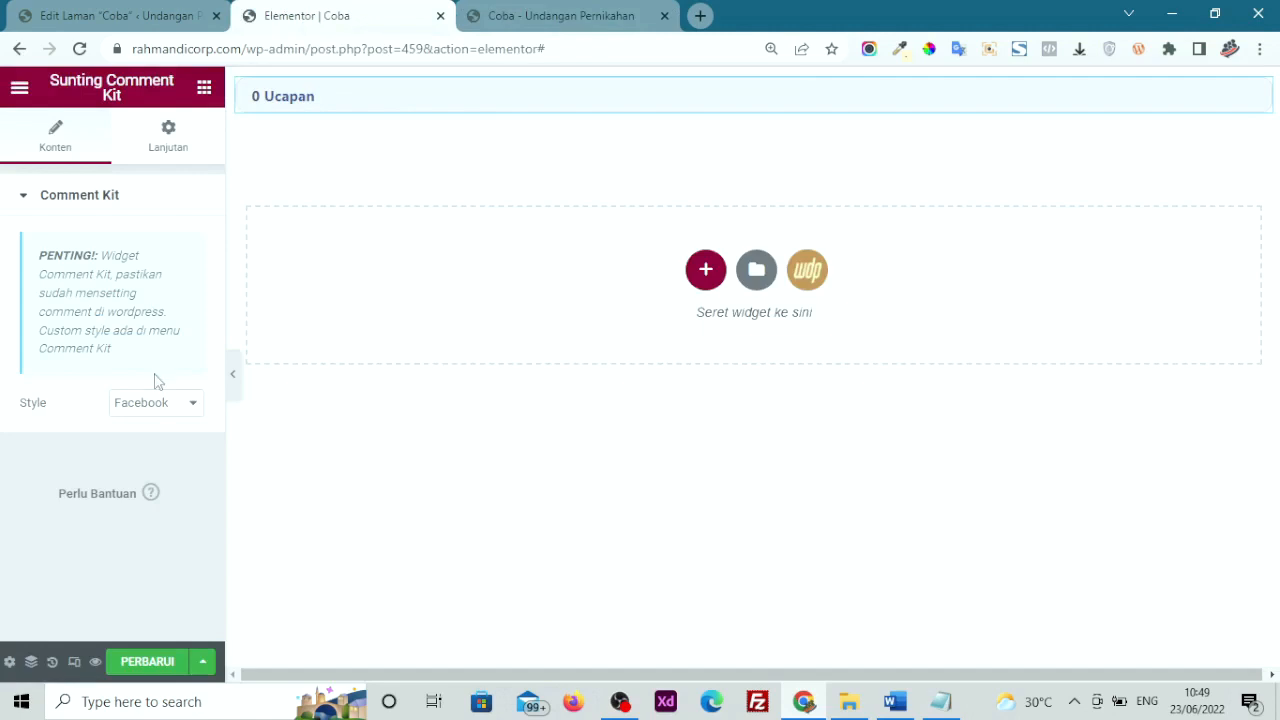
{"action": "left_click", "coordinate": [593, 8]}
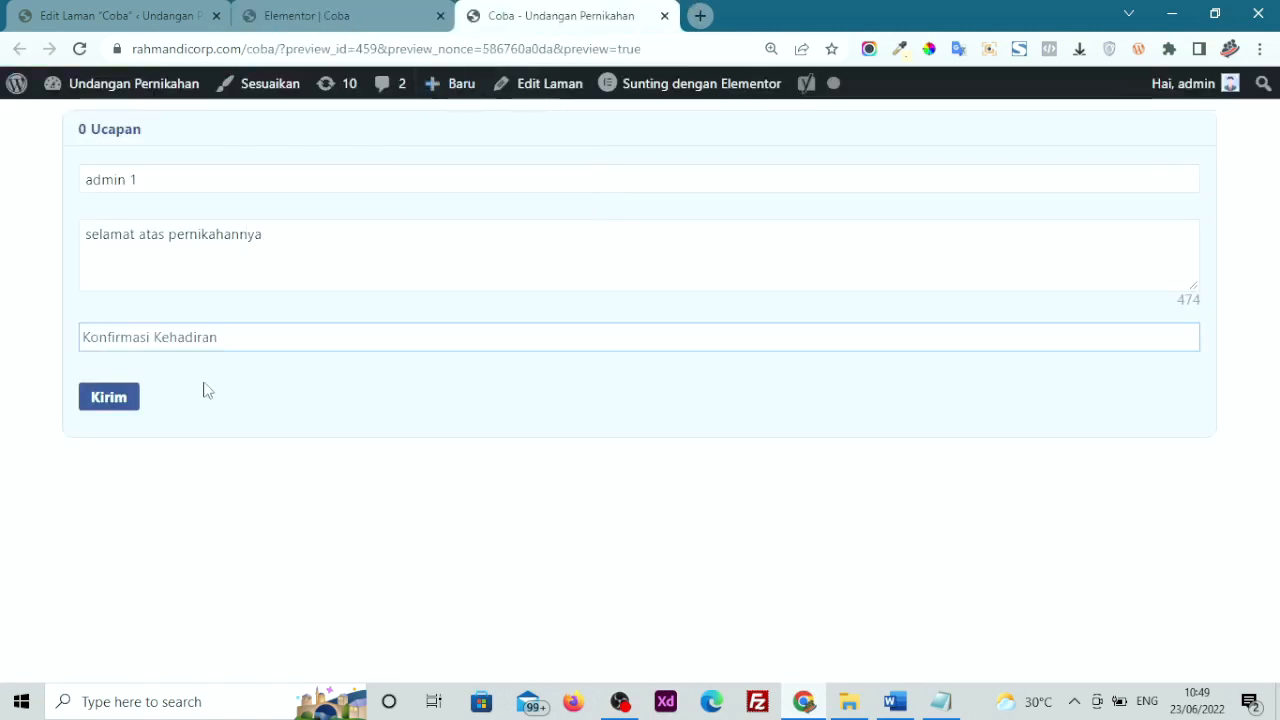
{"action": "left_click", "coordinate": [166, 342]}
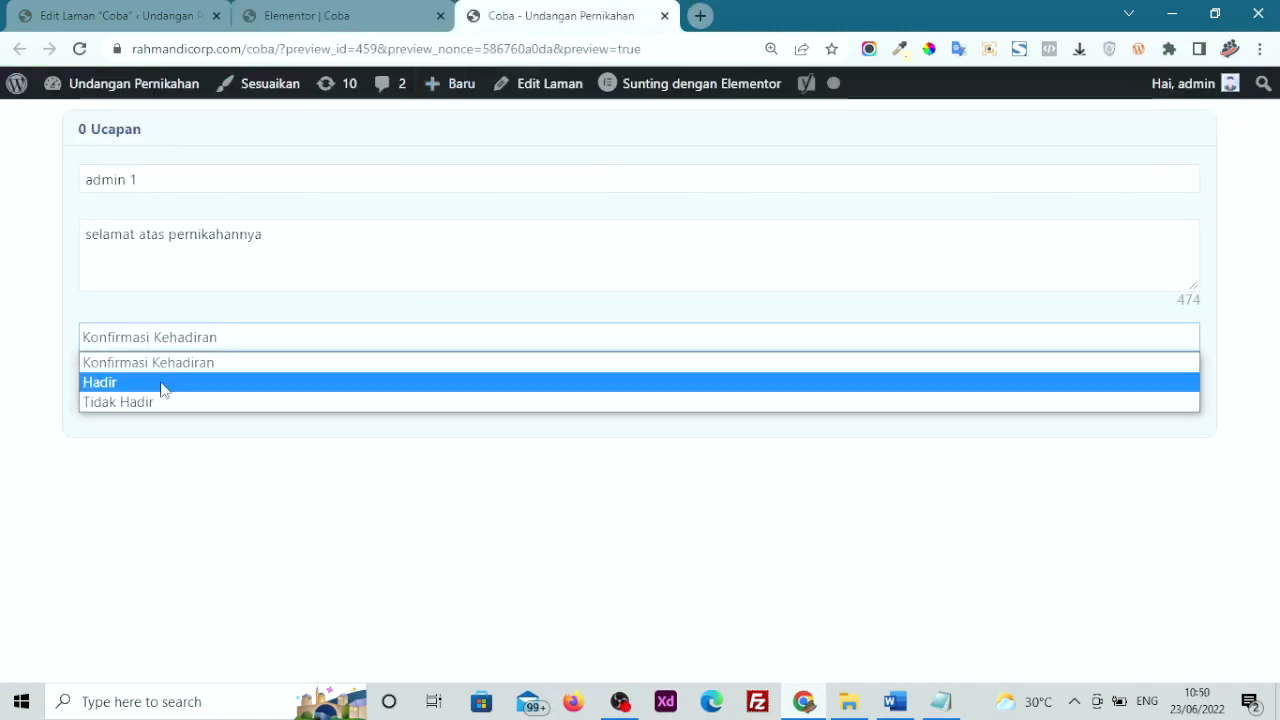
{"action": "left_click", "coordinate": [163, 388]}
{"action": "left_click", "coordinate": [112, 400]}
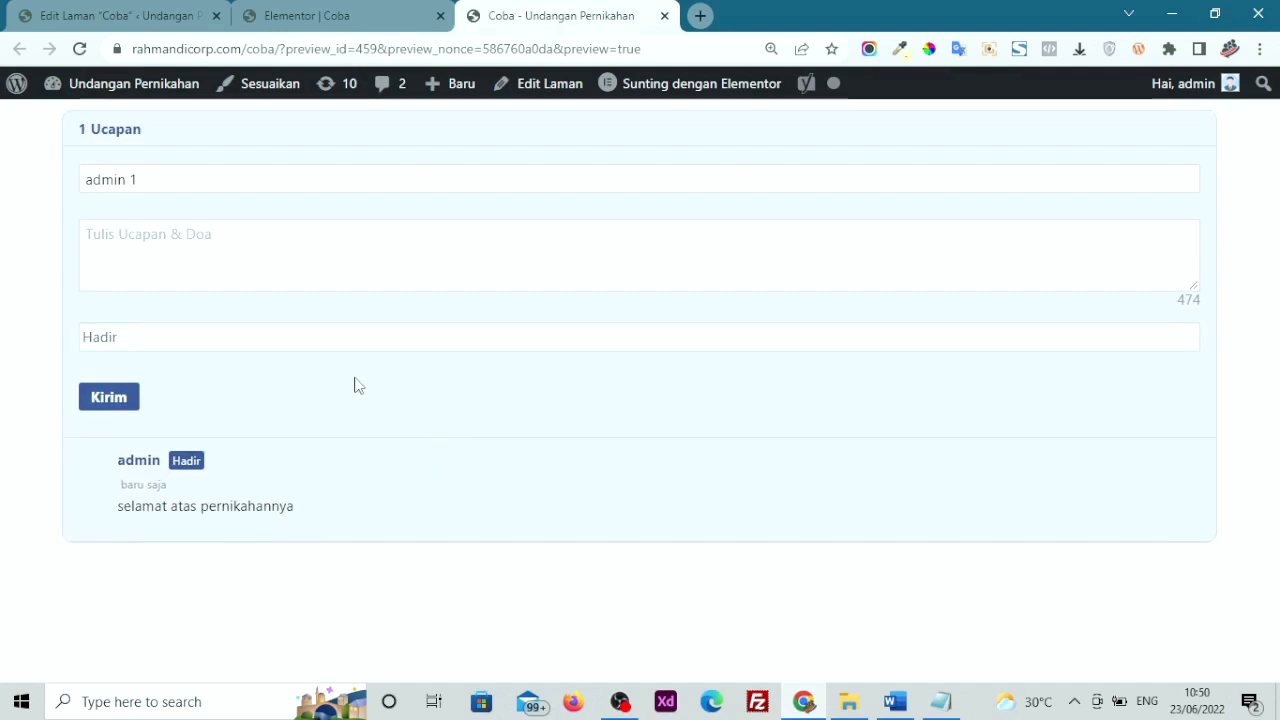
Delete the 0 Ucapan comment section in Elementor, save, and return to the Pages list
{"action": "mouse_move", "coordinate": [582, 453]}
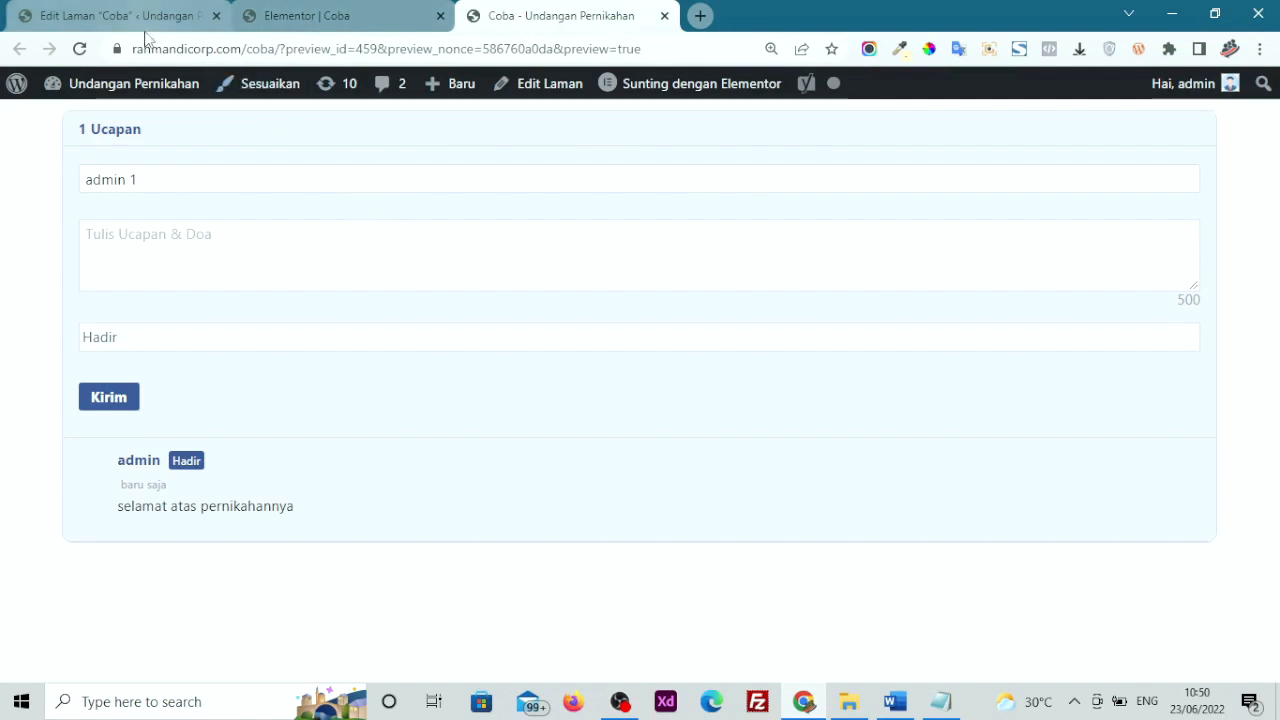
{"action": "left_click", "coordinate": [303, 8]}
{"action": "mouse_move", "coordinate": [685, 117]}
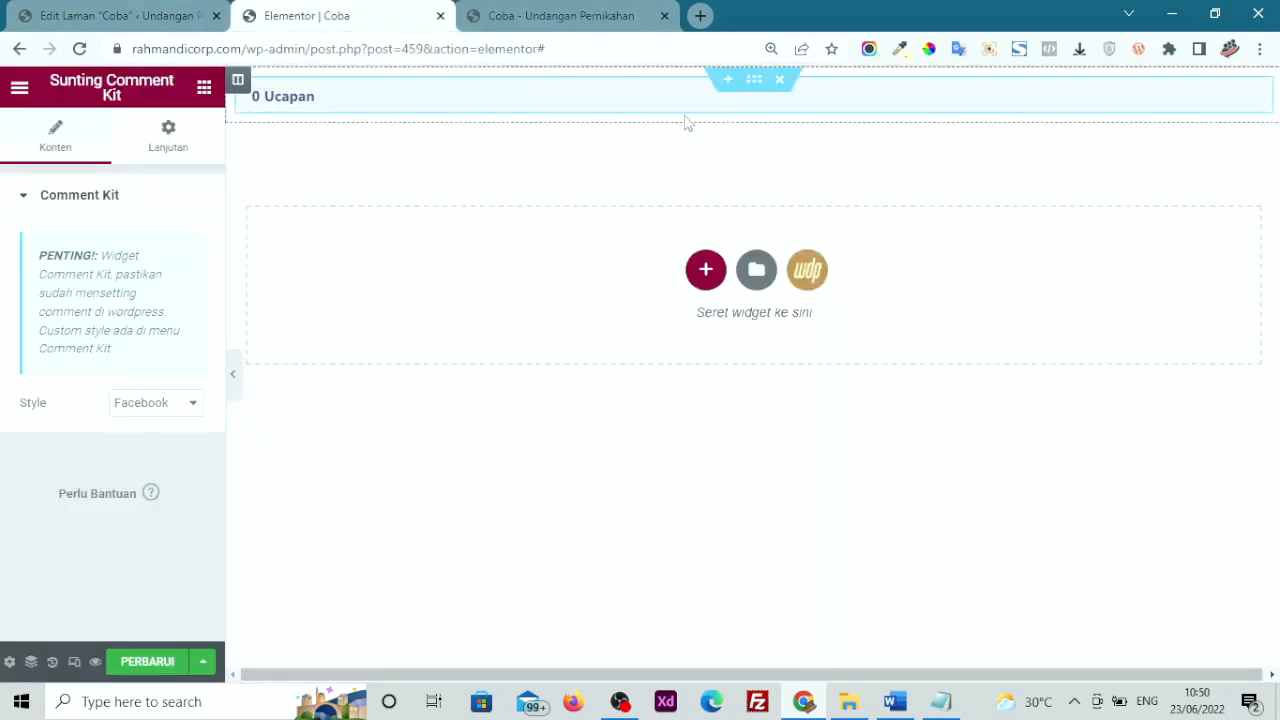
{"action": "left_click", "coordinate": [779, 81]}
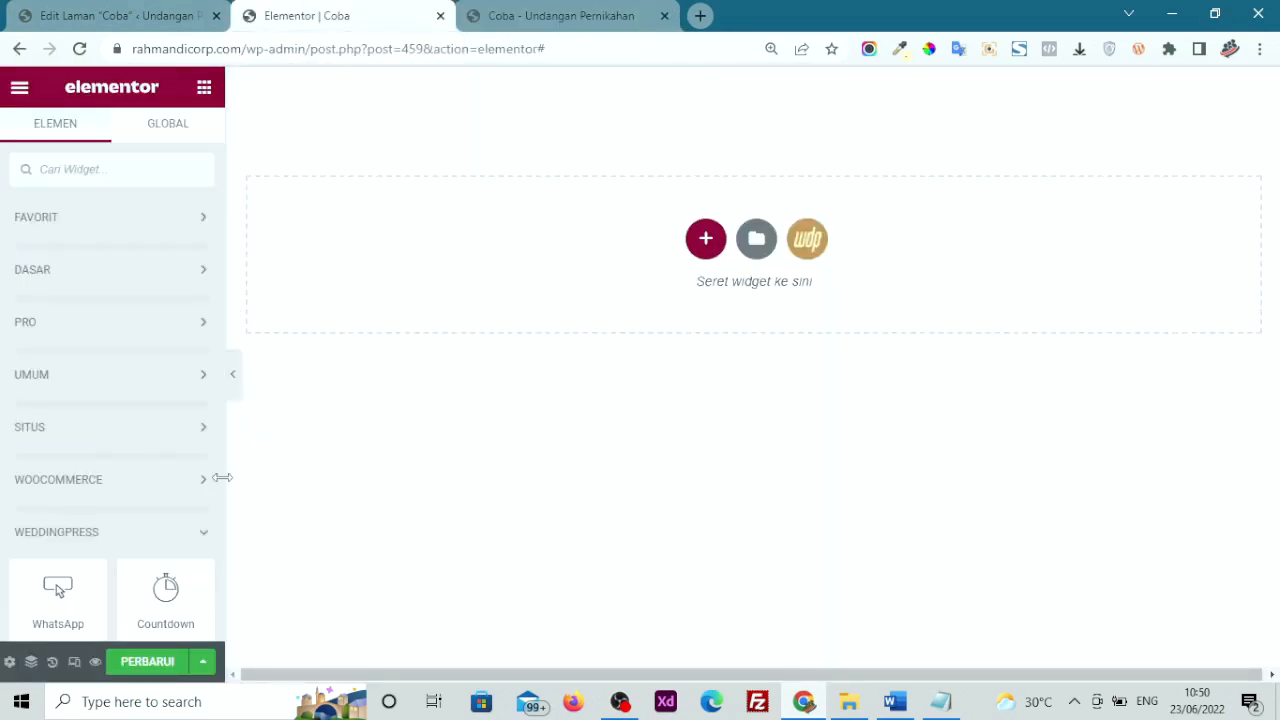
{"action": "left_click", "coordinate": [150, 661]}
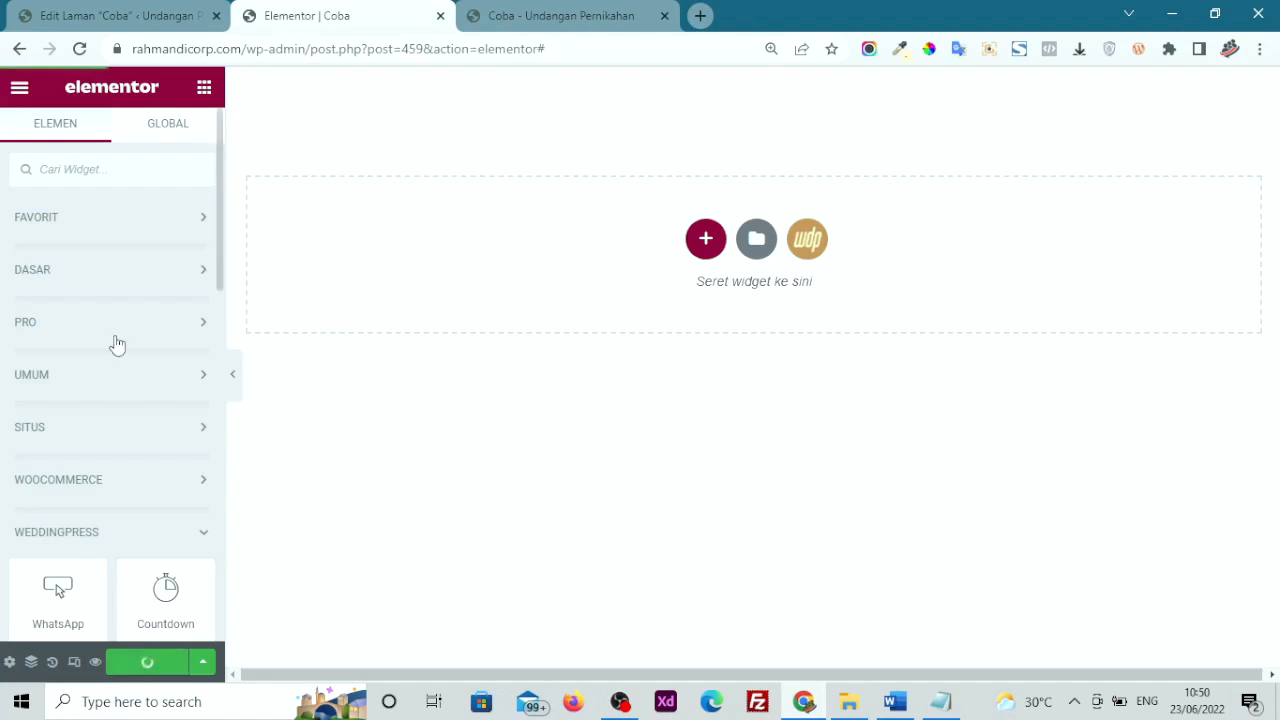
{"action": "left_click", "coordinate": [66, 11]}
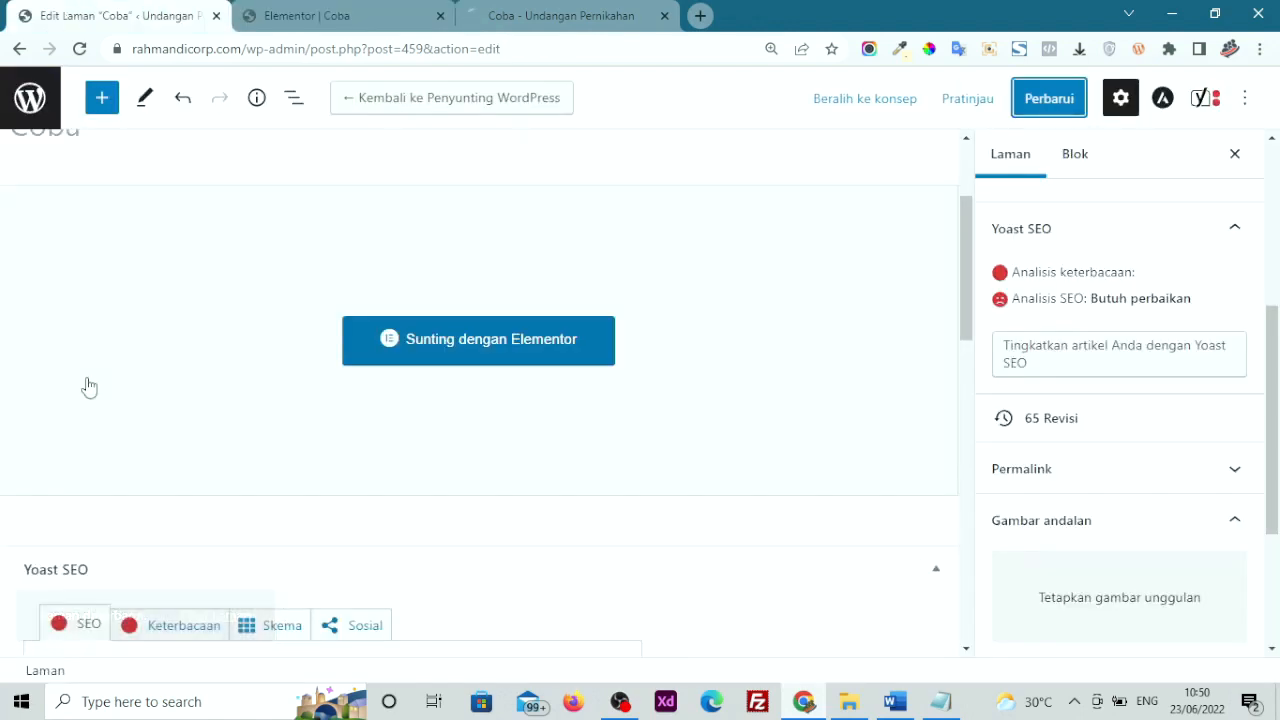
{"action": "left_click", "coordinate": [20, 104]}
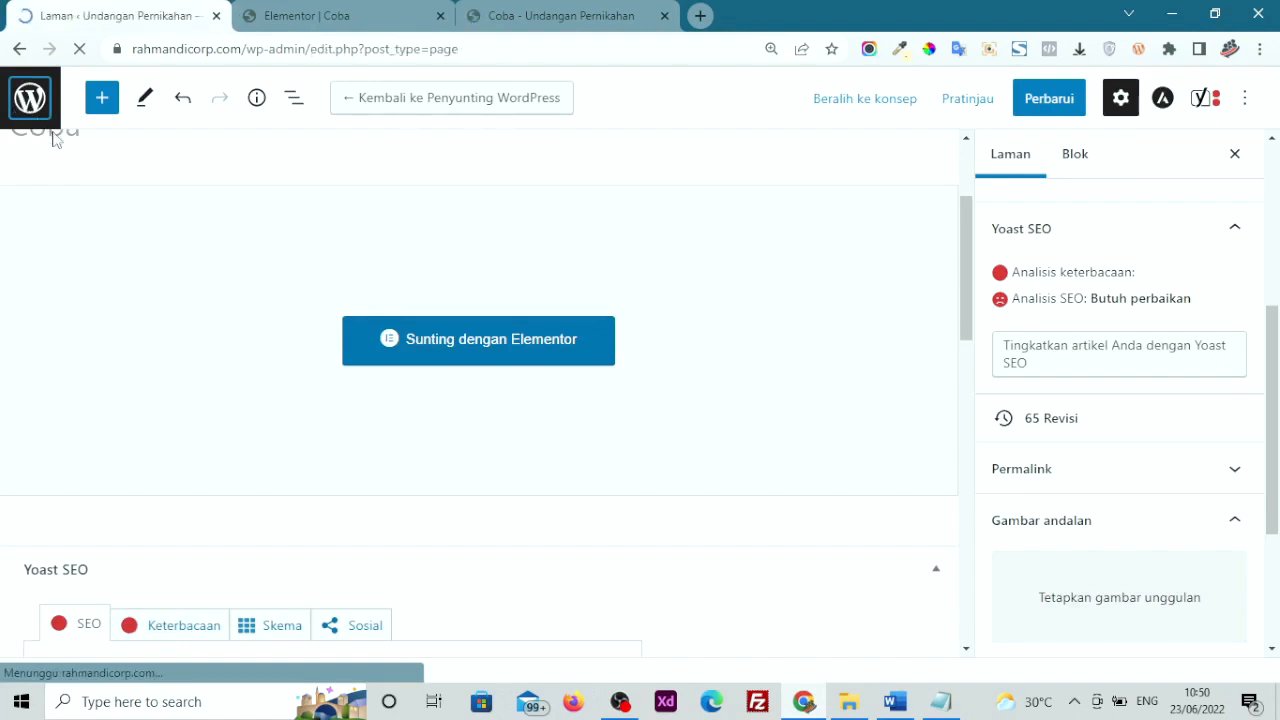
Set Pilih CommentKit Versi to Comment Kit 2 in WeddingPress settings and save changes
{"action": "mouse_move", "coordinate": [106, 208]}
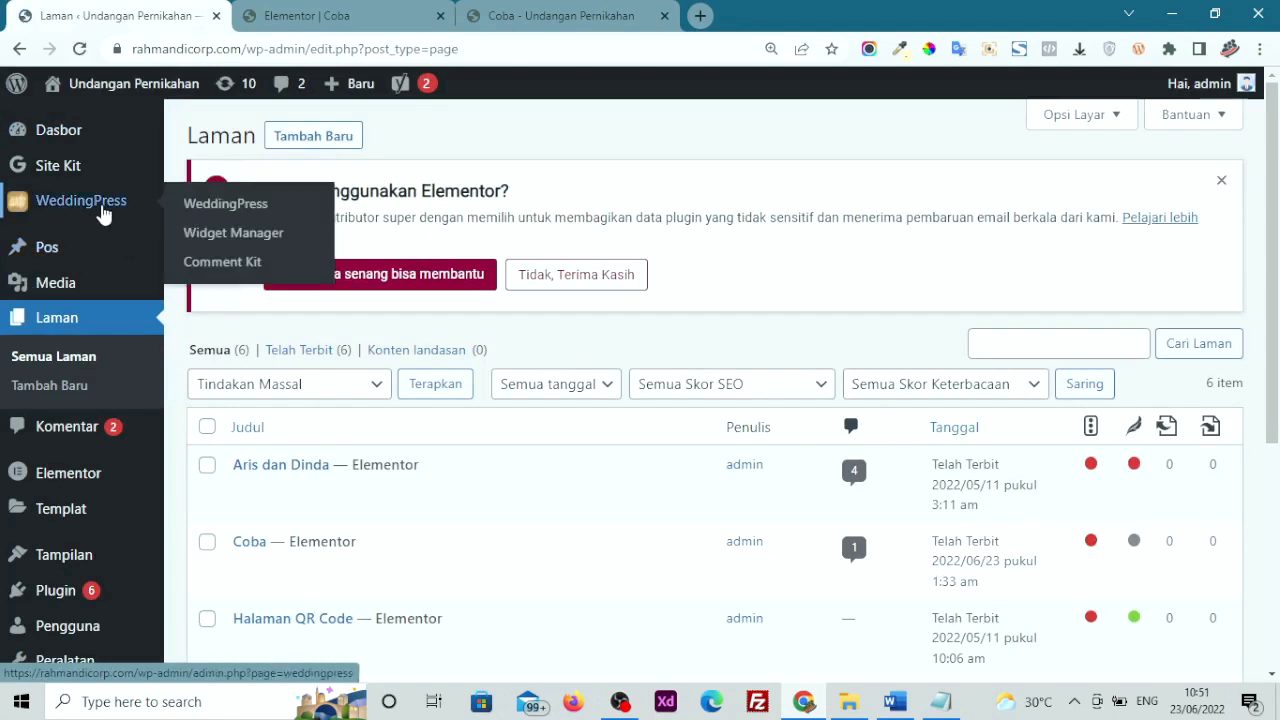
{"action": "left_click", "coordinate": [239, 217]}
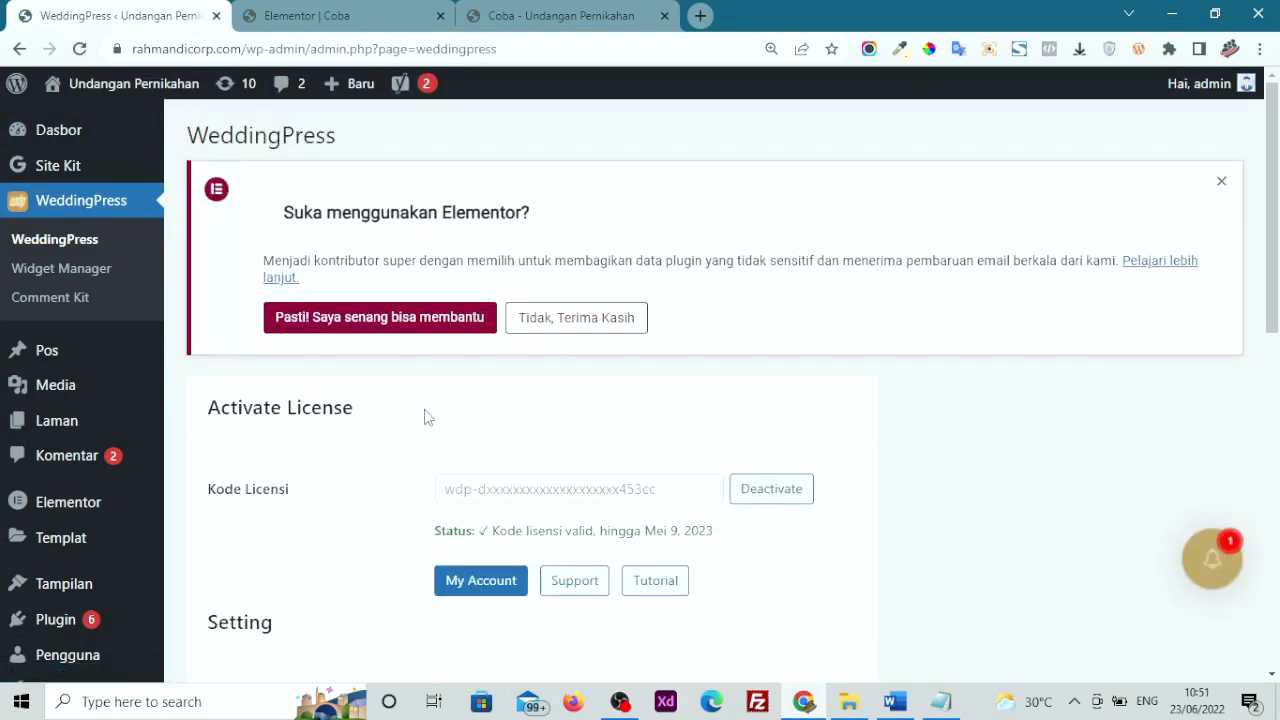
{"action": "scroll", "coordinate": [425, 417], "scroll_direction": "down", "scroll_amount": 9}
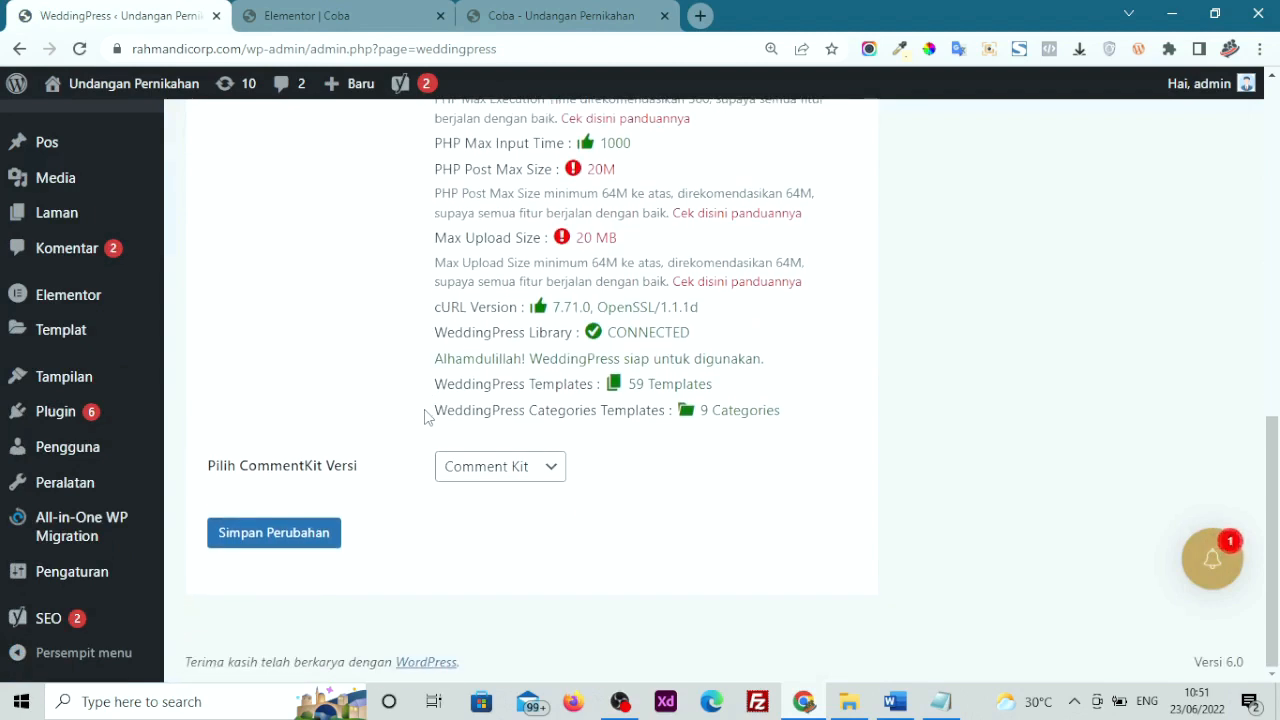
{"action": "left_click", "coordinate": [498, 468]}
{"action": "left_click", "coordinate": [498, 535]}
{"action": "left_click", "coordinate": [267, 541]}
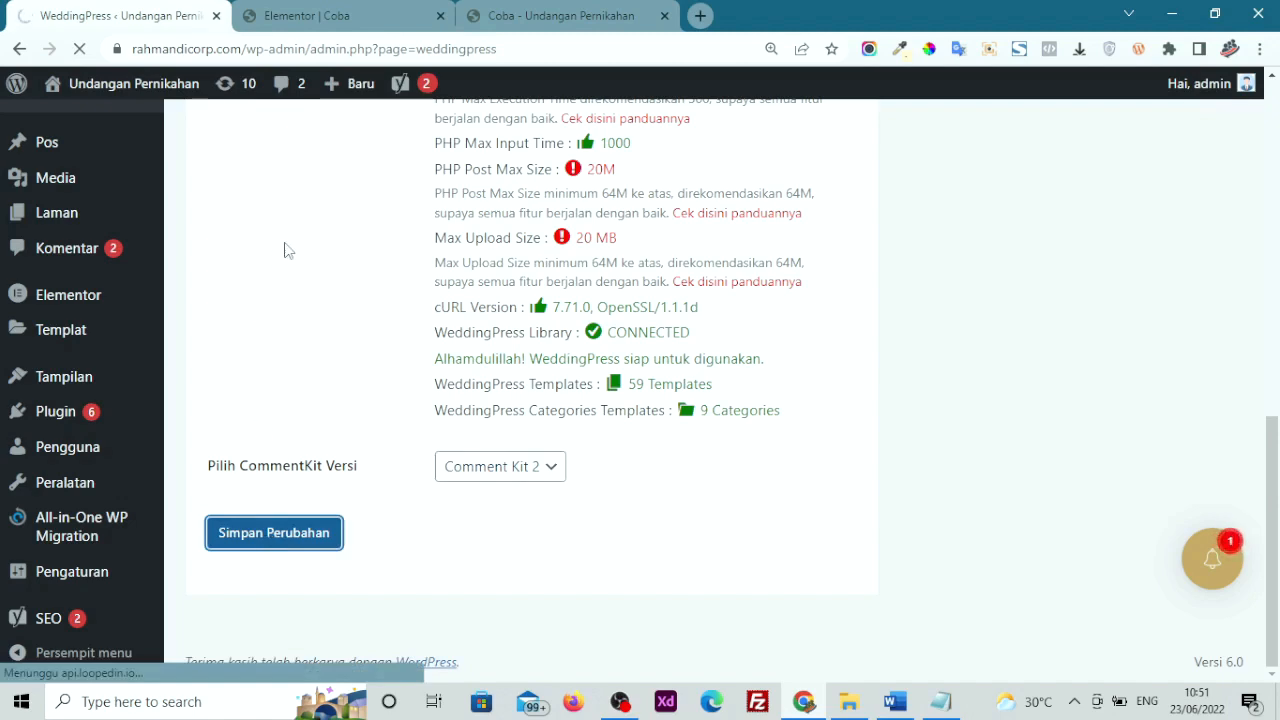
Drop the Comment Kit 2 widget into Coba's empty section, save with PERBARUI, and view the preview
{"action": "left_click", "coordinate": [340, 10]}
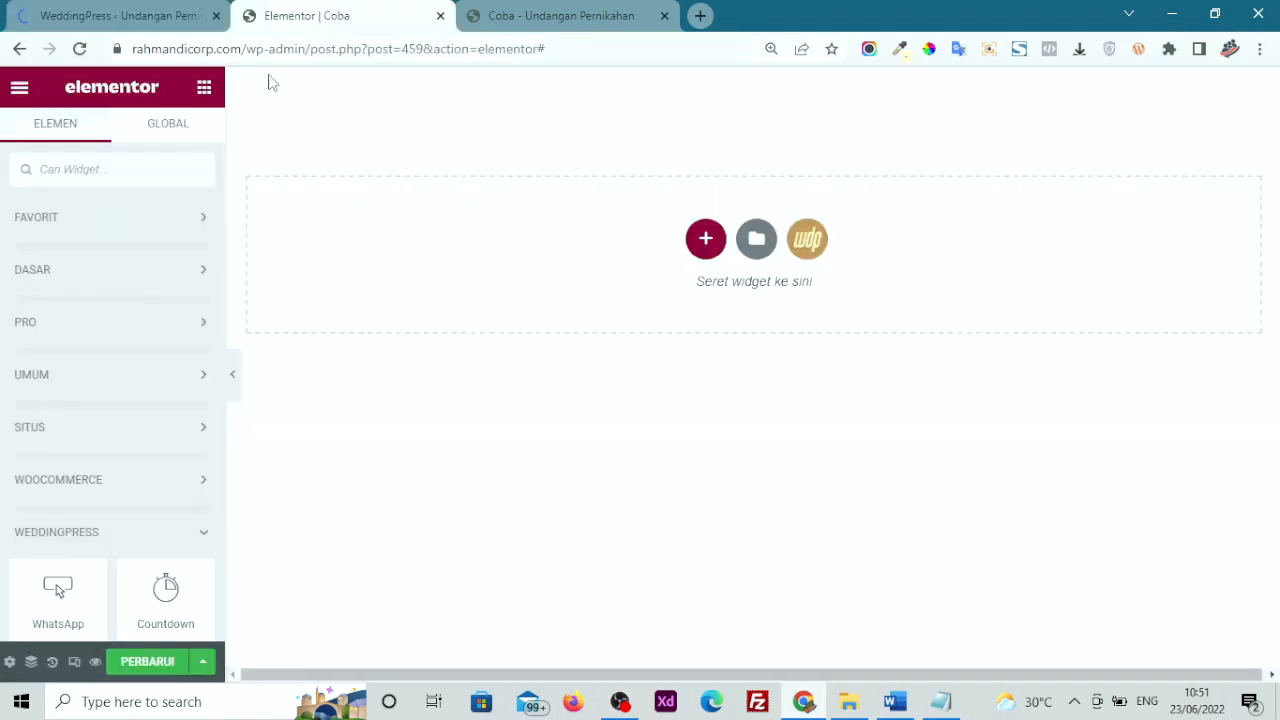
{"action": "scroll", "coordinate": [94, 466], "scroll_direction": "down", "scroll_amount": 5}
{"action": "scroll", "coordinate": [94, 471], "scroll_direction": "down", "scroll_amount": 2}
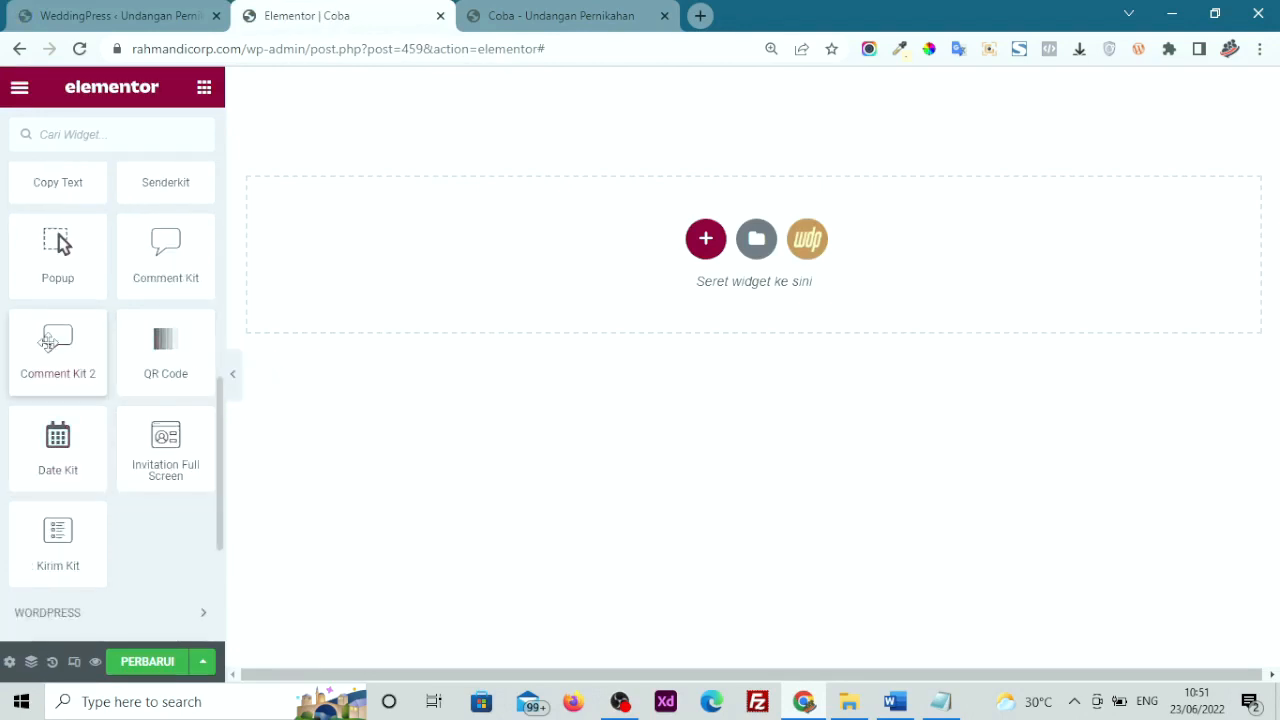
{"action": "left_click", "coordinate": [147, 664]}
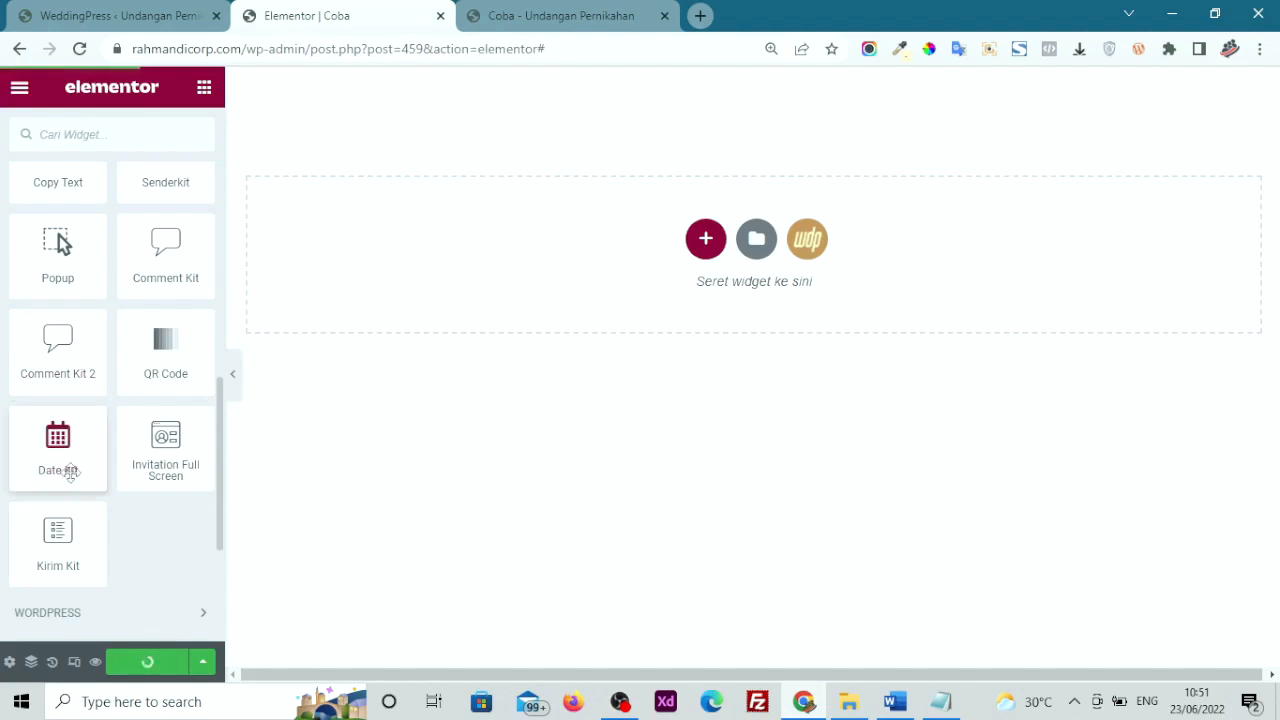
{"action": "left_click_drag", "start_coordinate": [31, 366], "coordinate": [505, 226]}
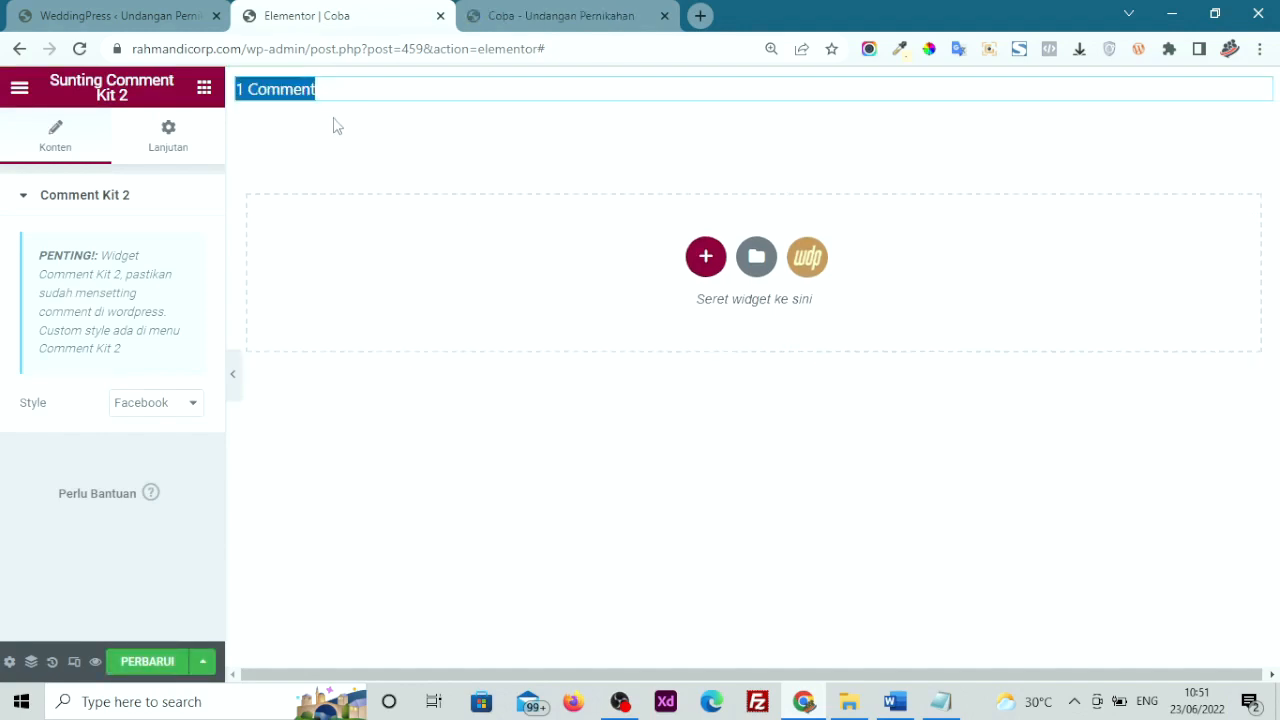
{"action": "triple_click", "coordinate": [319, 92]}
{"action": "left_click", "coordinate": [158, 665]}
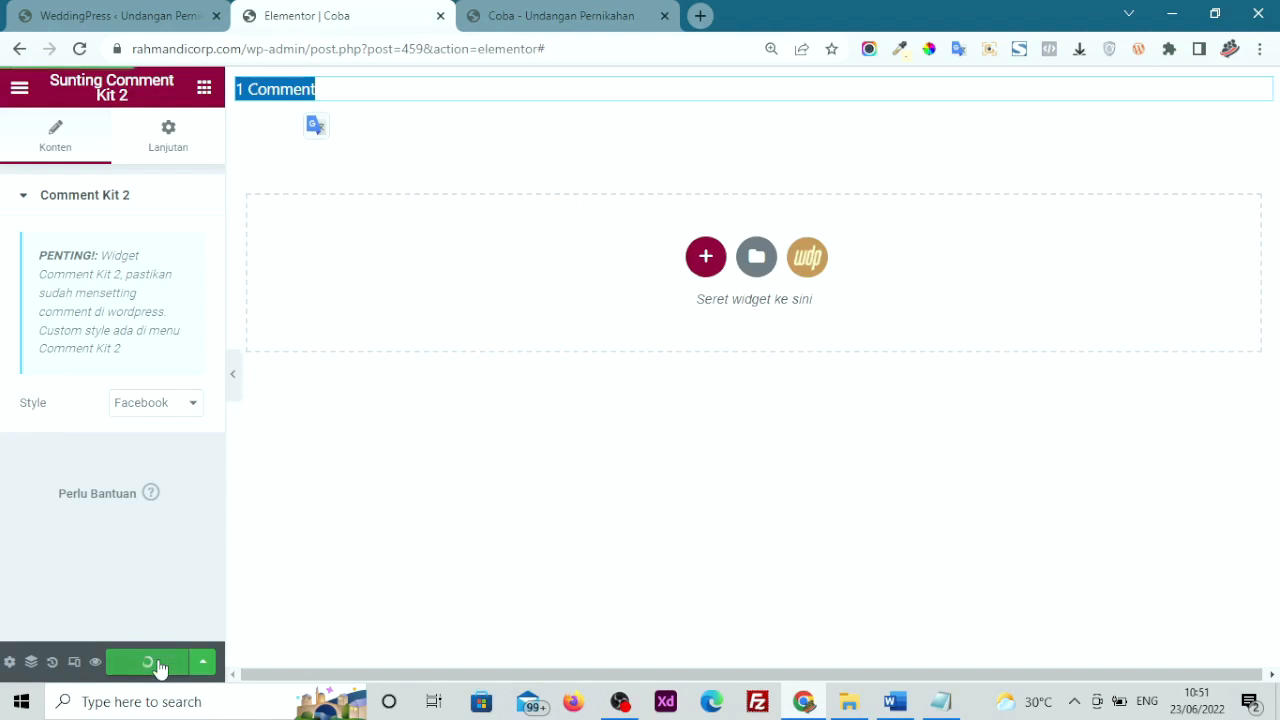
{"action": "left_click", "coordinate": [495, 16]}
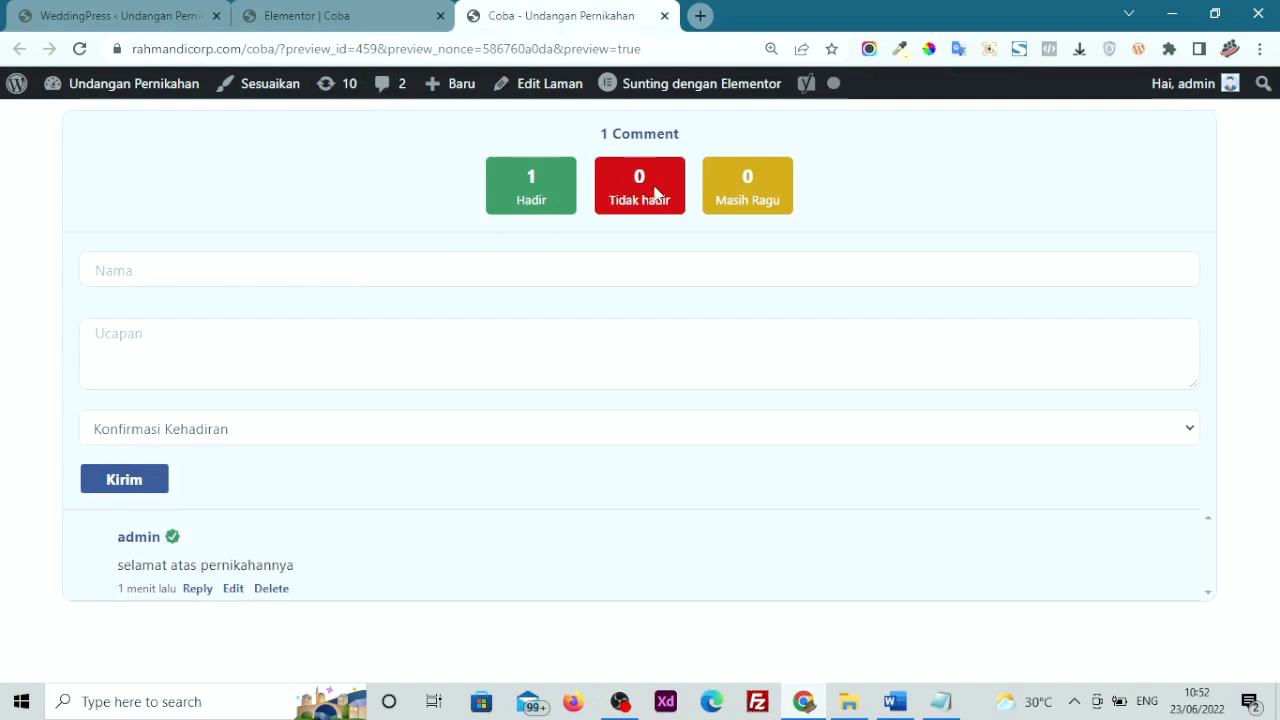
Check the preview's Konfirmasi Kehadiran choices, then return to the WeddingPress settings page
{"action": "left_click", "coordinate": [518, 438]}
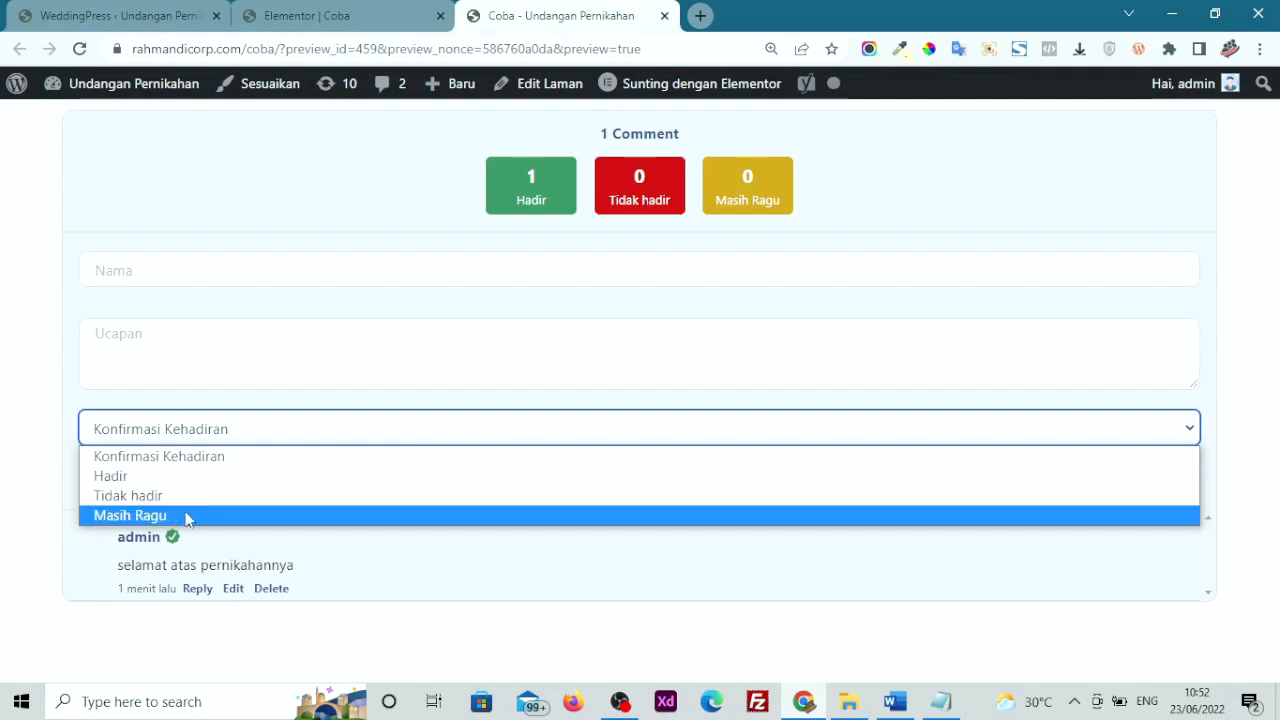
{"action": "left_click", "coordinate": [122, 14]}
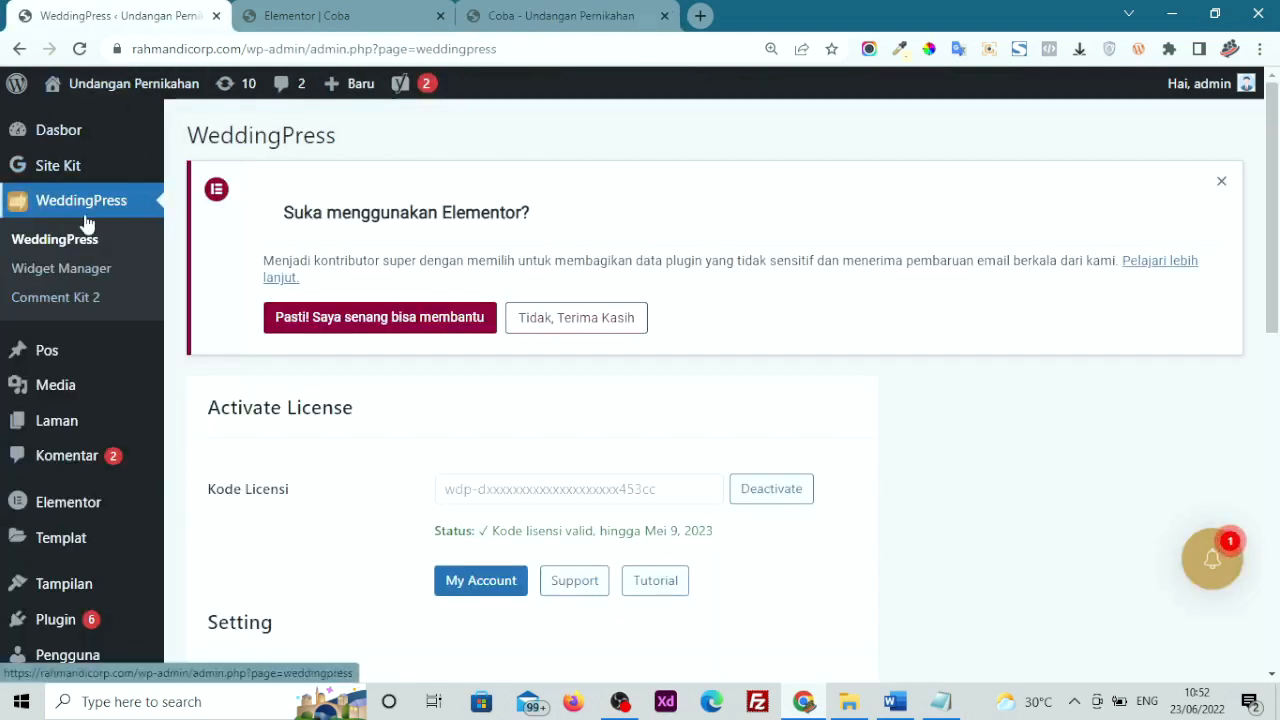
Tick 'Hide konfirmasi masih ragu' in the Comment Kit 2 settings and save changes
{"action": "left_click", "coordinate": [86, 298]}
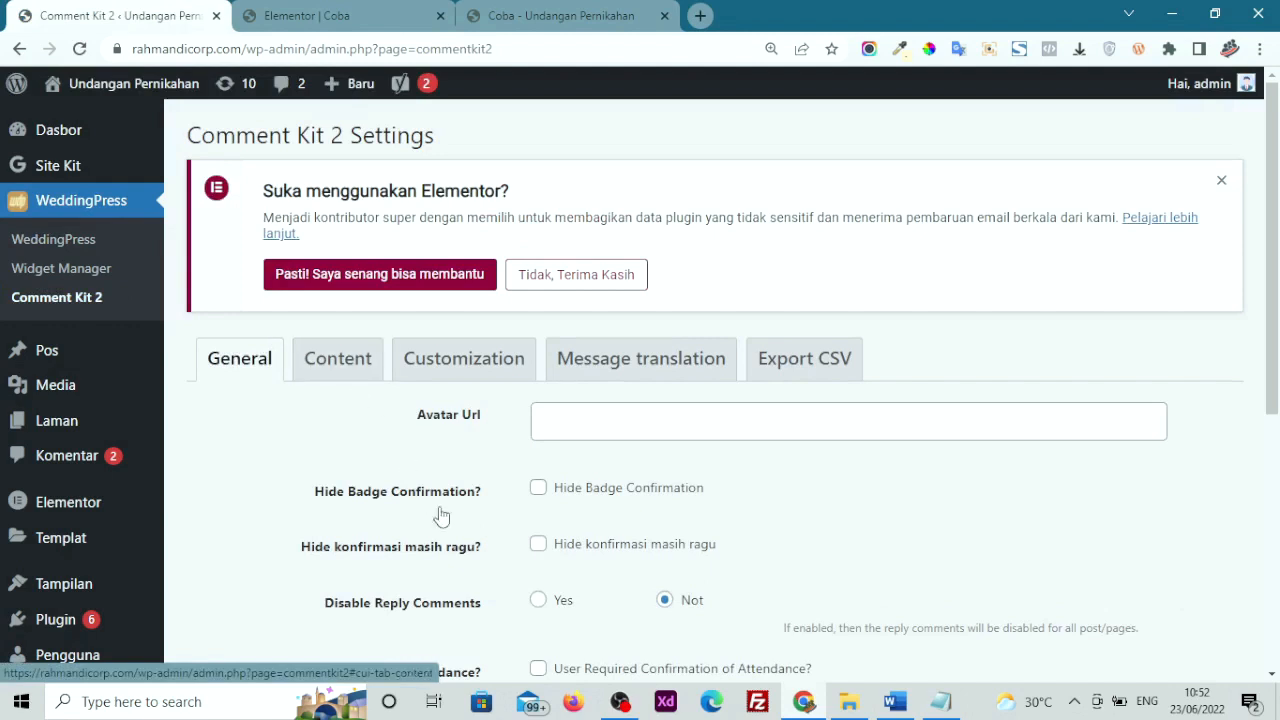
{"action": "scroll", "coordinate": [450, 528], "scroll_direction": "down", "scroll_amount": 1}
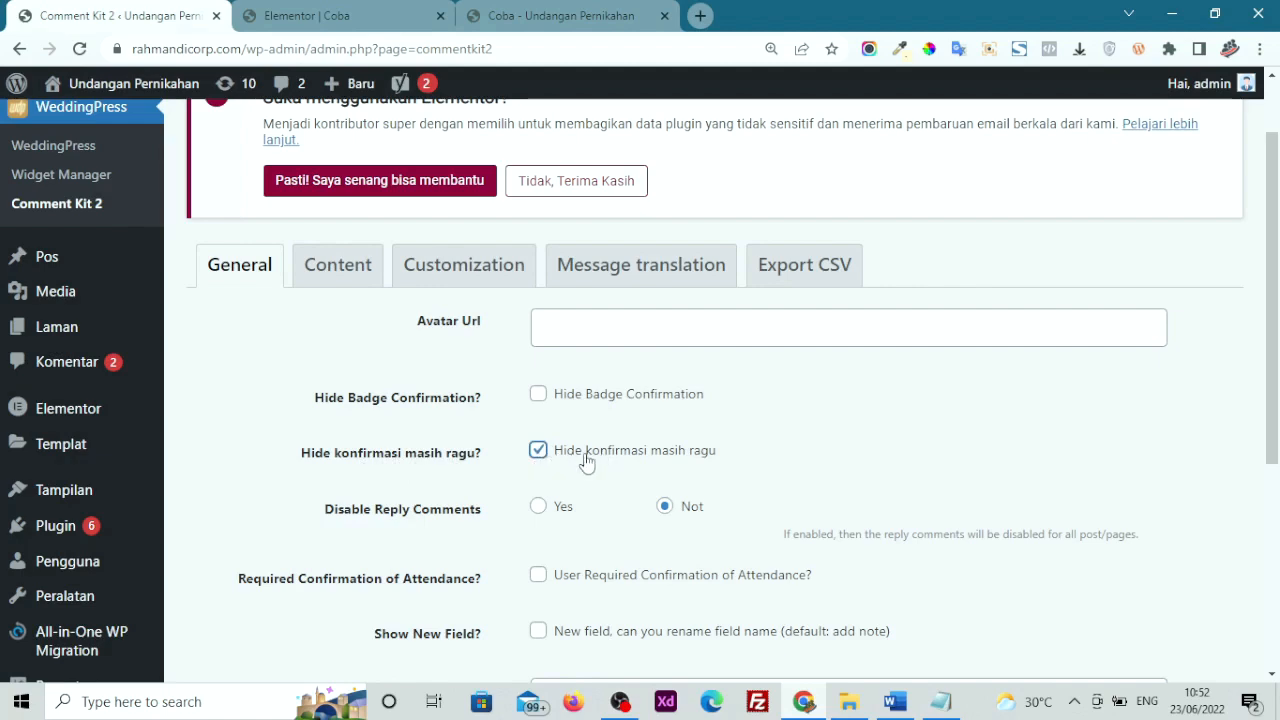
{"action": "scroll", "coordinate": [587, 462], "scroll_direction": "down", "scroll_amount": 4}
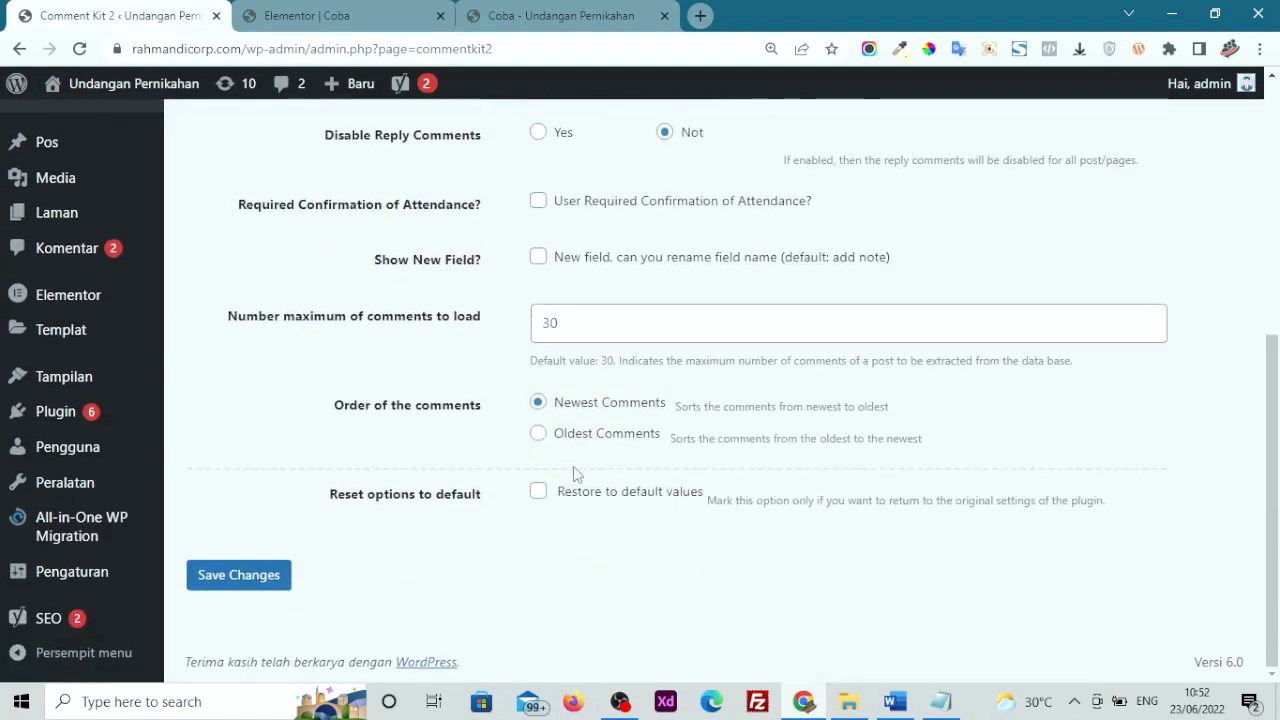
{"action": "left_click", "coordinate": [214, 580]}
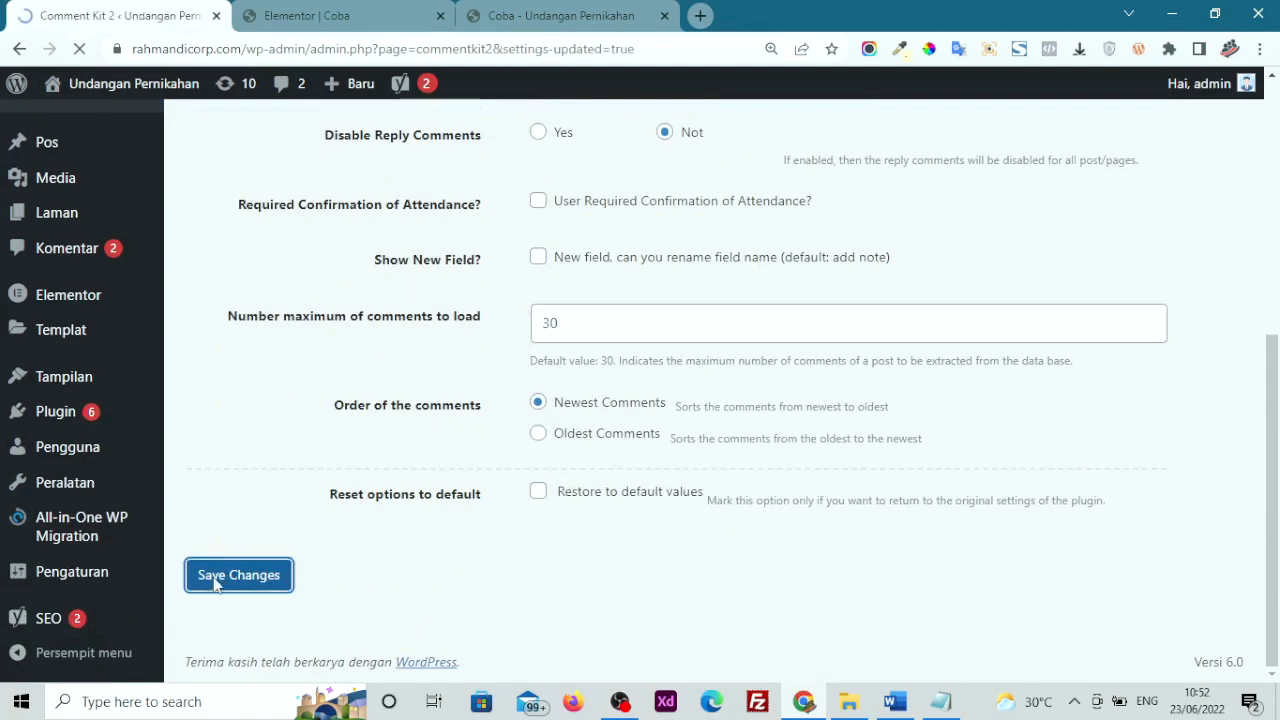
Reload the Coba preview, confirm only Hadir and Tidak hadir remain, and close it
{"action": "left_click", "coordinate": [511, 8]}
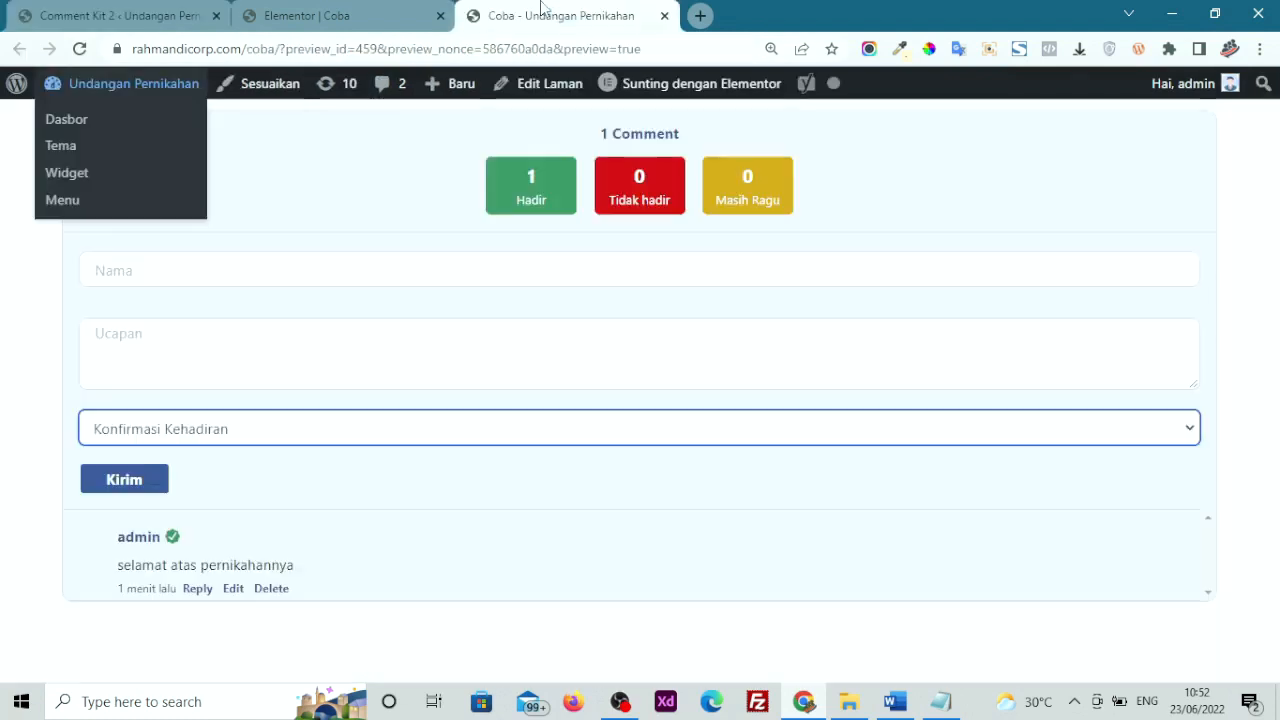
{"action": "left_click", "coordinate": [81, 49]}
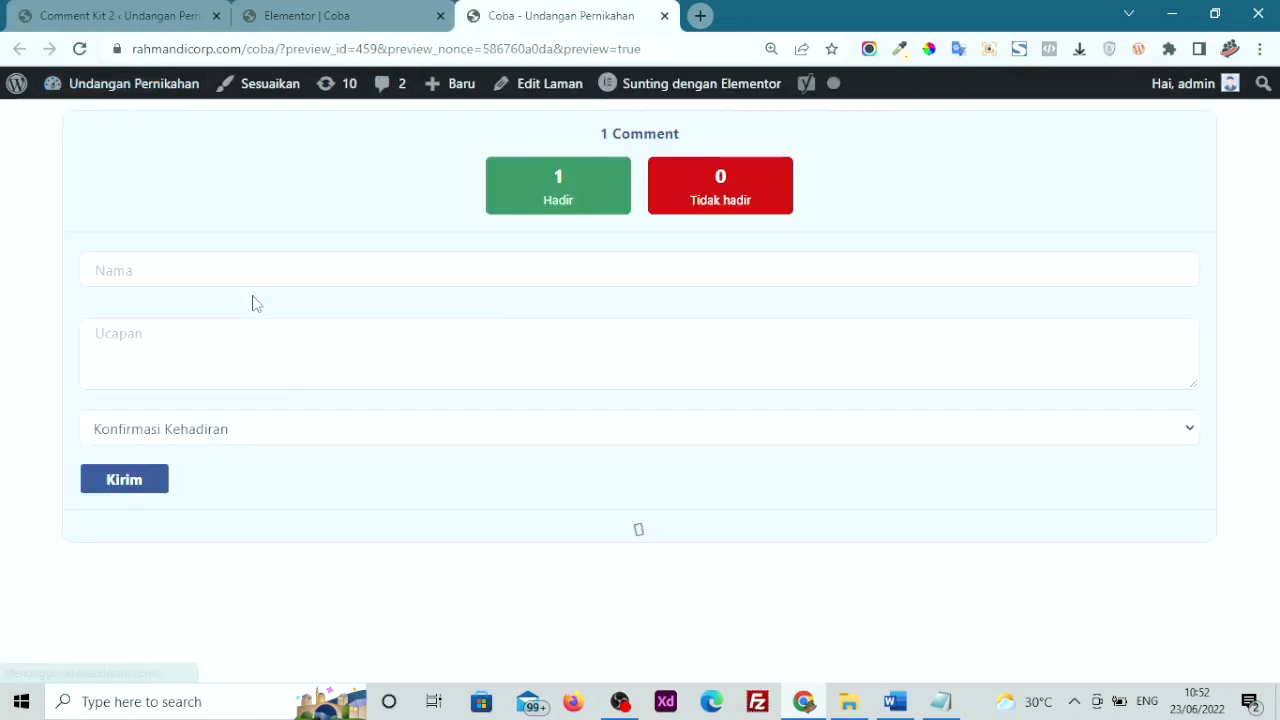
{"action": "left_click", "coordinate": [292, 437]}
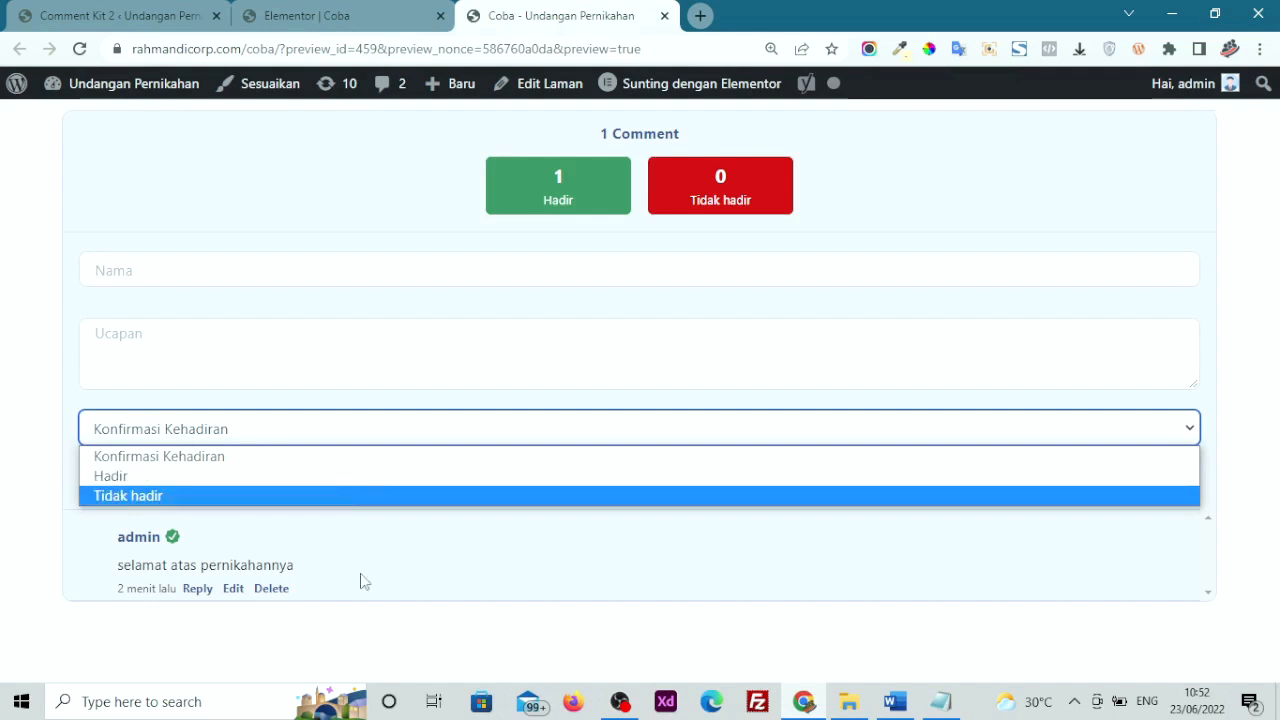
{"action": "left_click", "coordinate": [458, 359]}
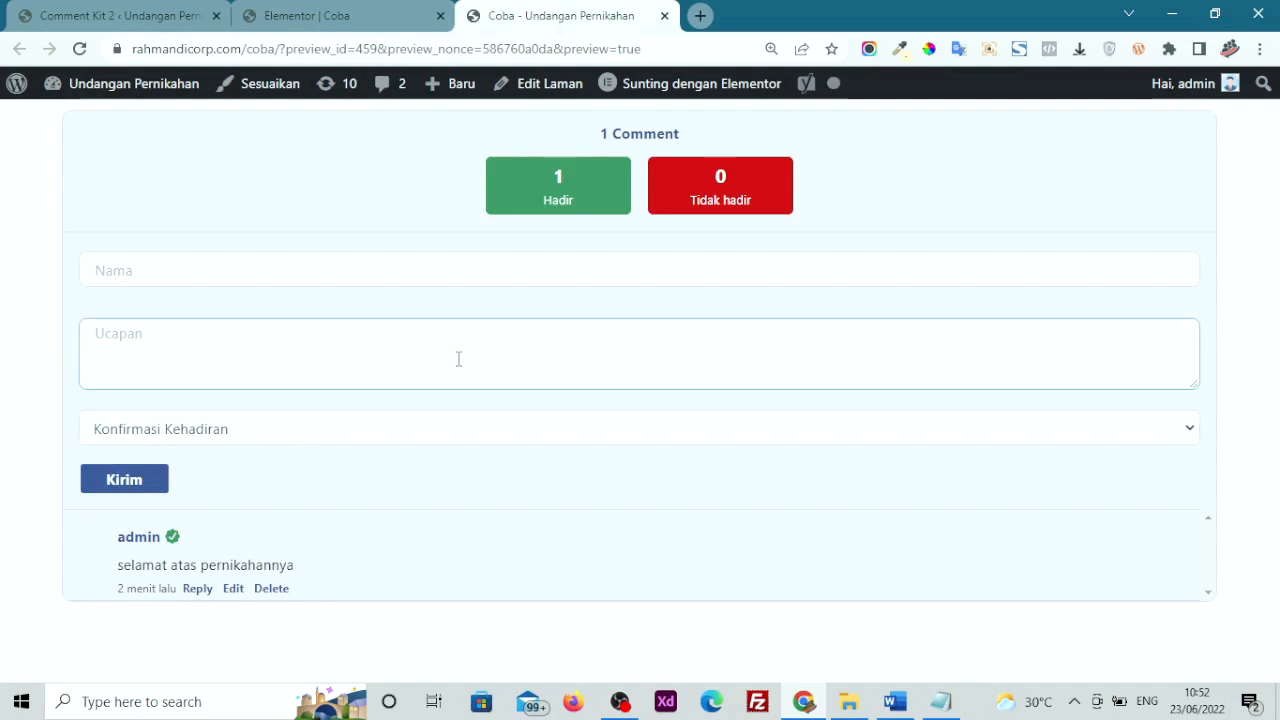
{"action": "left_click", "coordinate": [664, 17]}
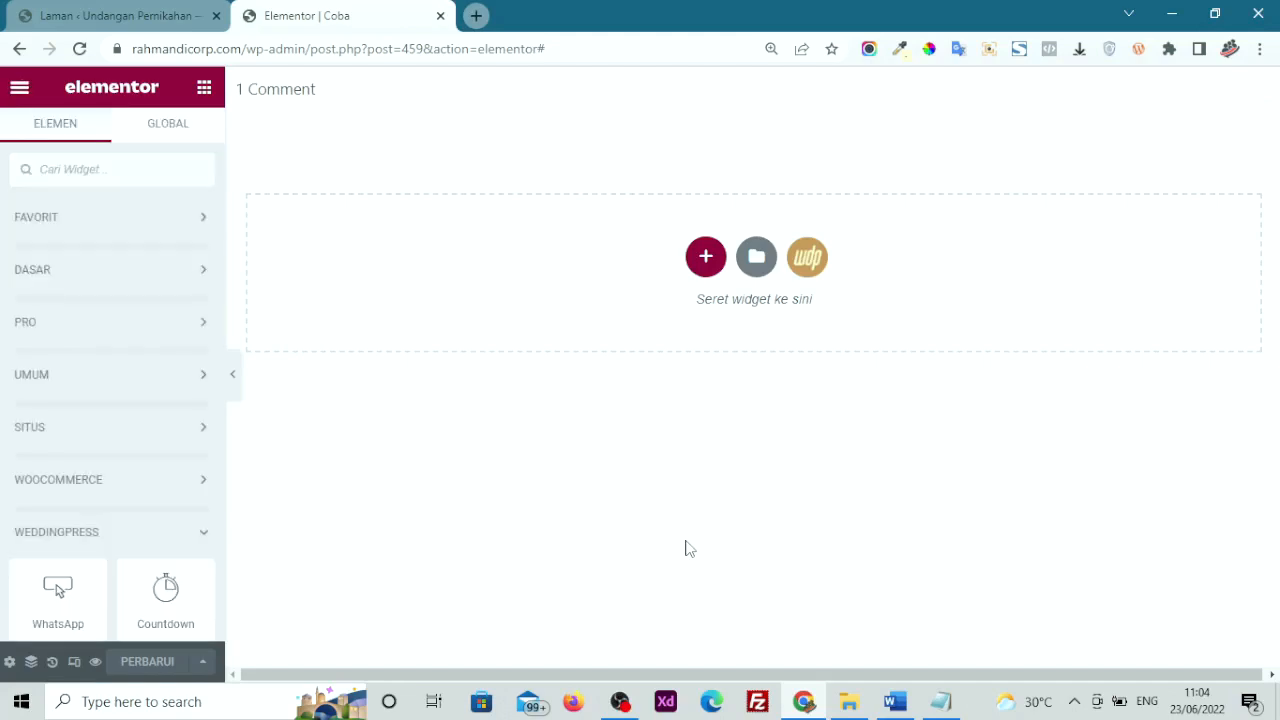
Find the WeddingPress QR Code widget in the panel and drop it into the Coba page's empty section
{"action": "scroll", "coordinate": [139, 470], "scroll_direction": "down", "scroll_amount": 2}
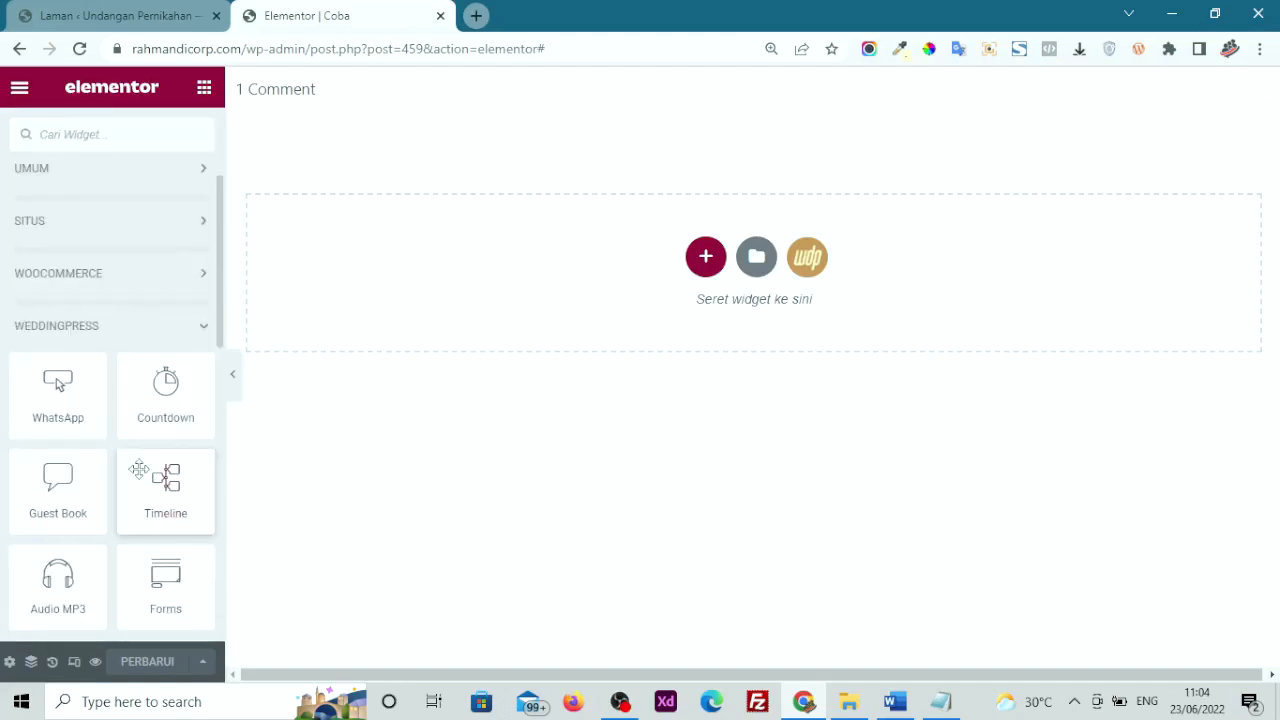
{"action": "scroll", "coordinate": [139, 470], "scroll_direction": "down", "scroll_amount": 2}
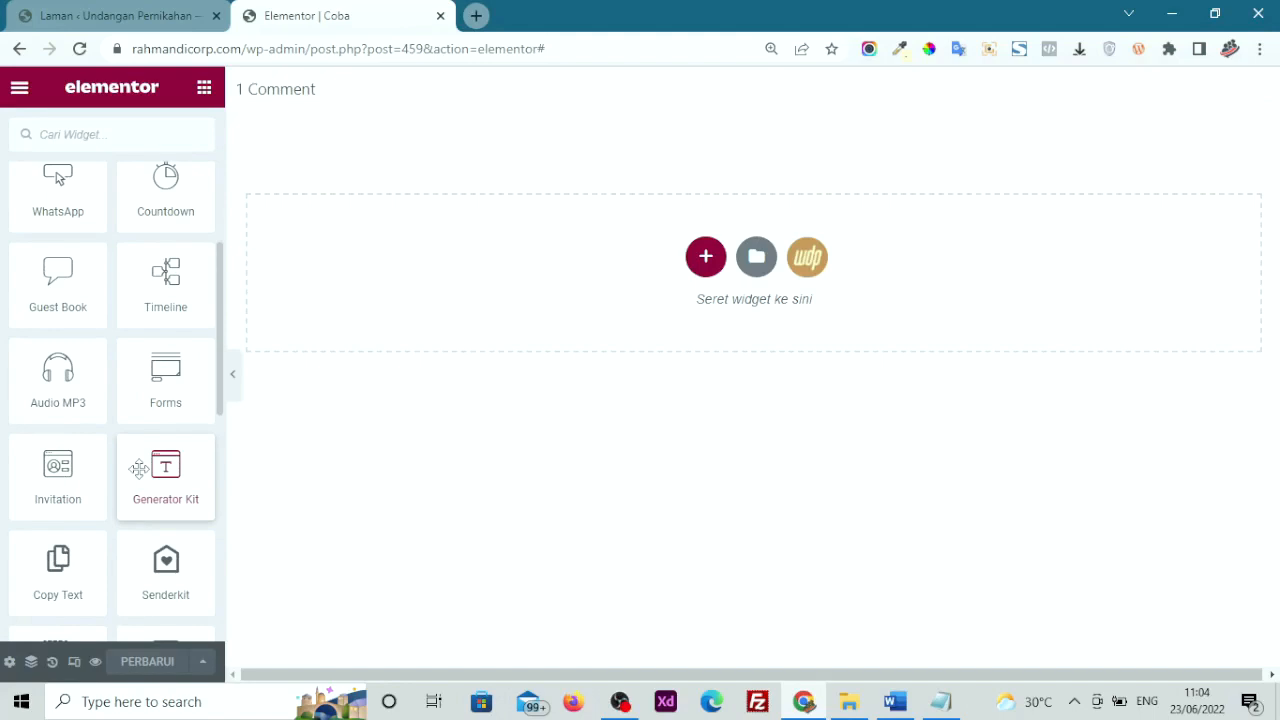
{"action": "scroll", "coordinate": [131, 458], "scroll_direction": "down", "scroll_amount": 1}
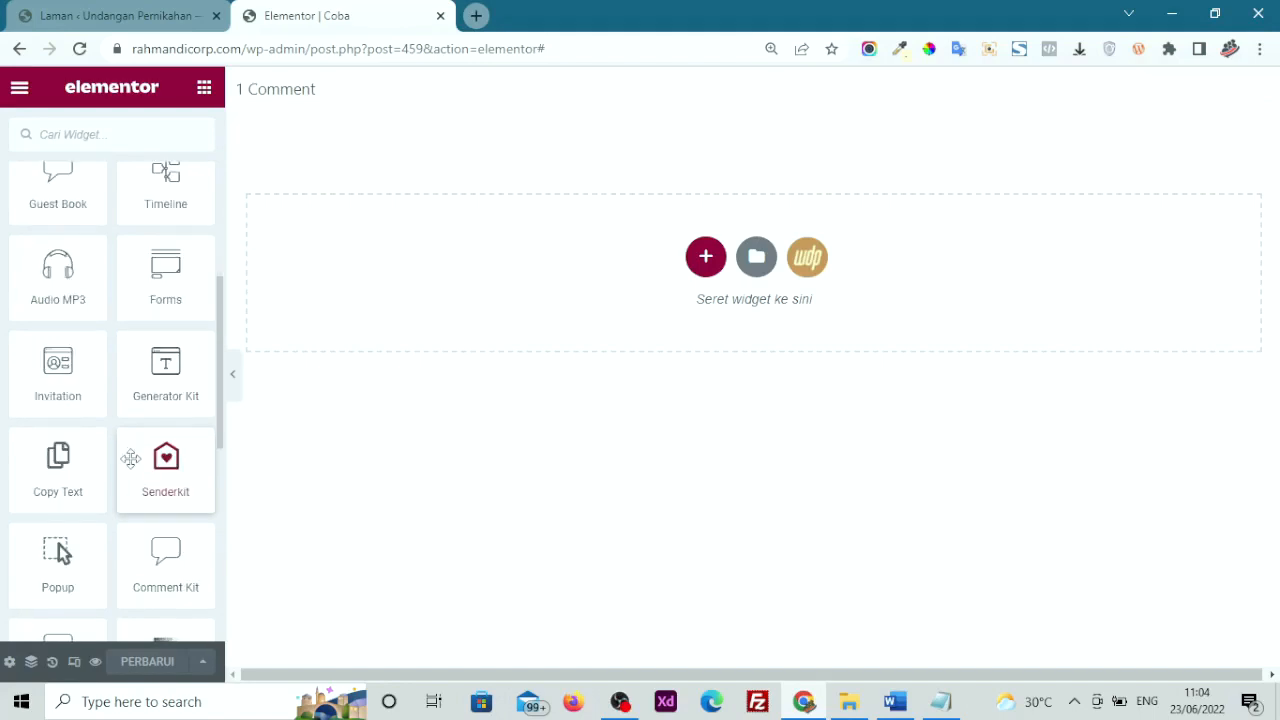
{"action": "scroll", "coordinate": [126, 457], "scroll_direction": "up", "scroll_amount": 3}
{"action": "scroll", "coordinate": [103, 463], "scroll_direction": "down", "scroll_amount": 6}
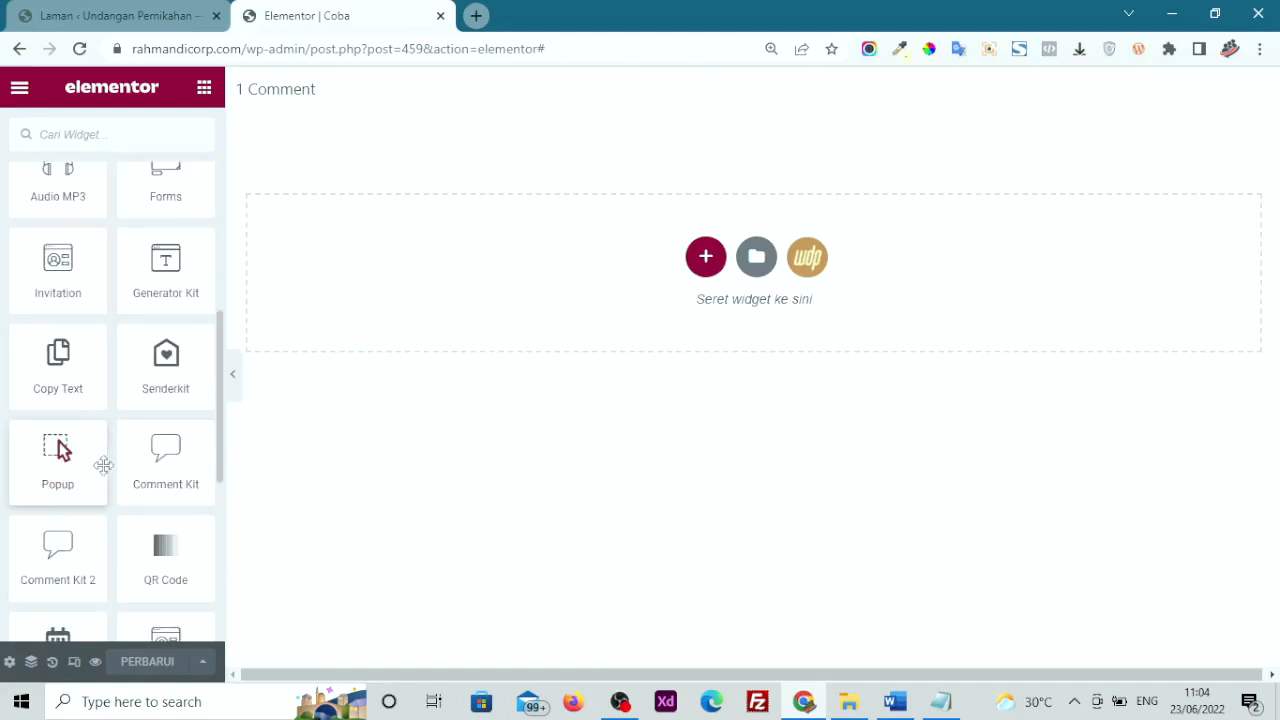
{"action": "scroll", "coordinate": [105, 465], "scroll_direction": "up", "scroll_amount": 1}
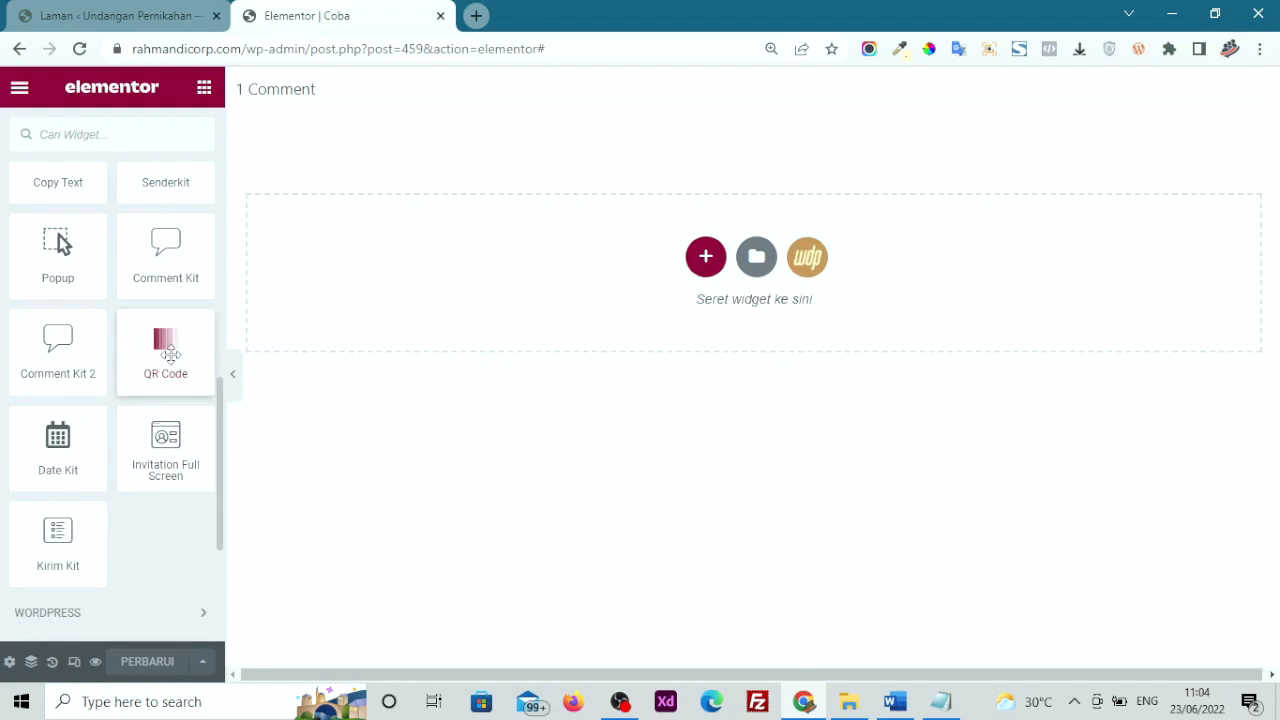
{"action": "scroll", "coordinate": [170, 352], "scroll_direction": "up", "scroll_amount": 1}
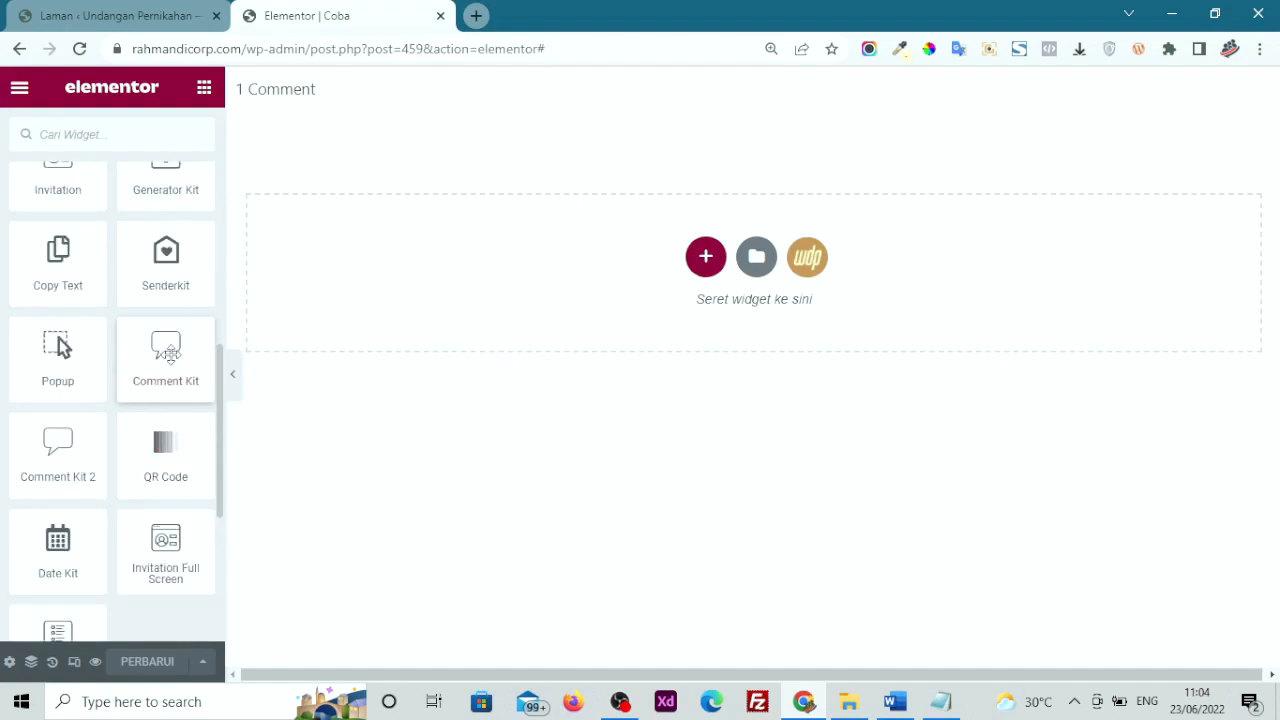
{"action": "scroll", "coordinate": [166, 345], "scroll_direction": "up", "scroll_amount": 1}
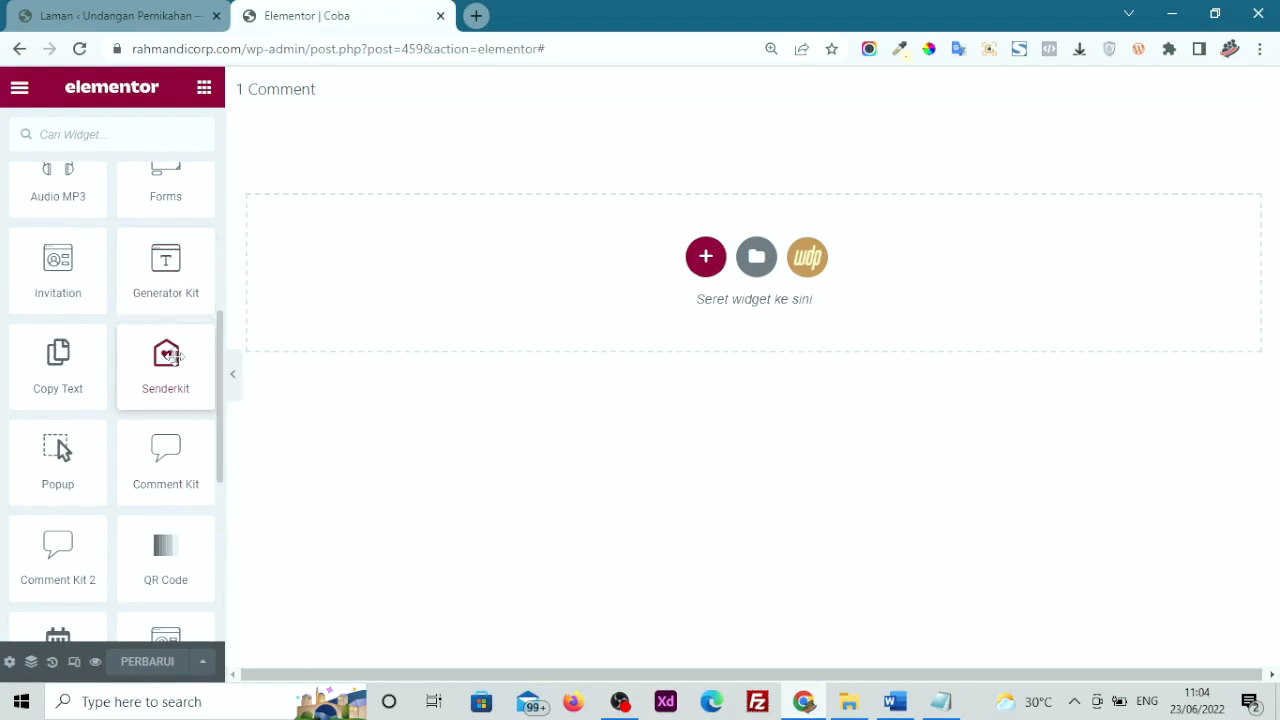
{"action": "scroll", "coordinate": [170, 355], "scroll_direction": "down", "scroll_amount": 1}
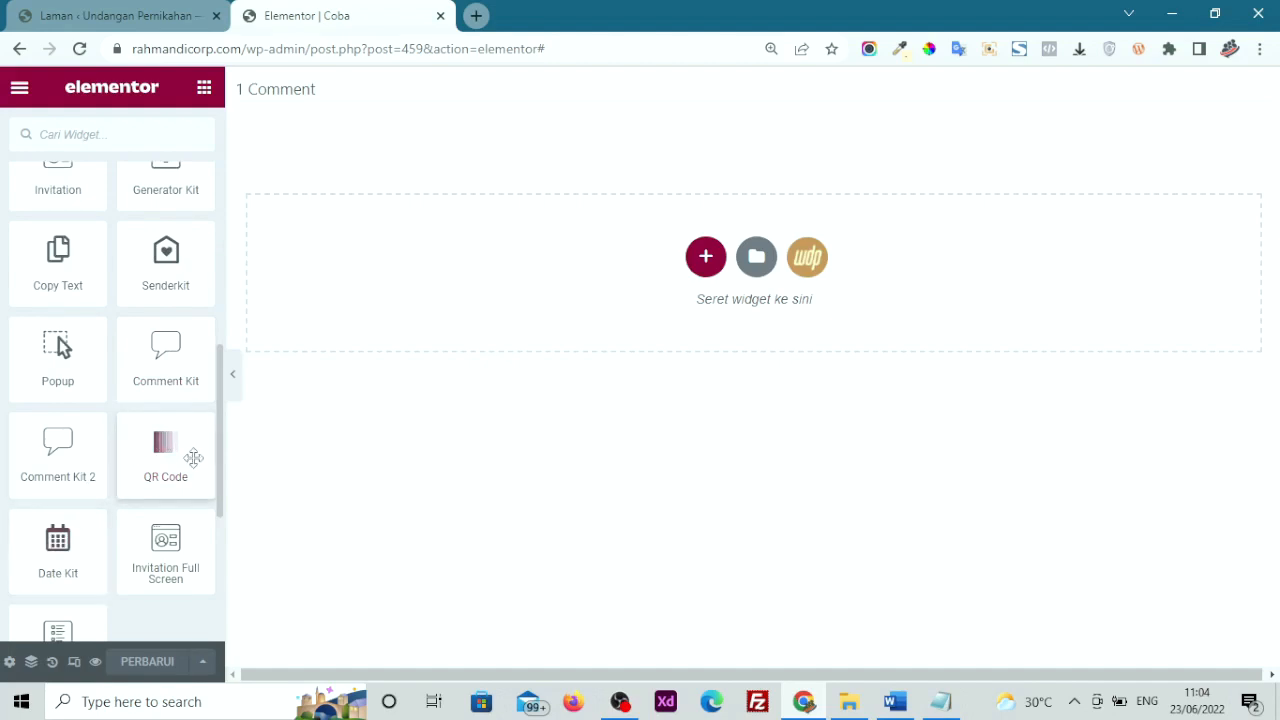
{"action": "left_click_drag", "start_coordinate": [151, 474], "coordinate": [575, 295]}
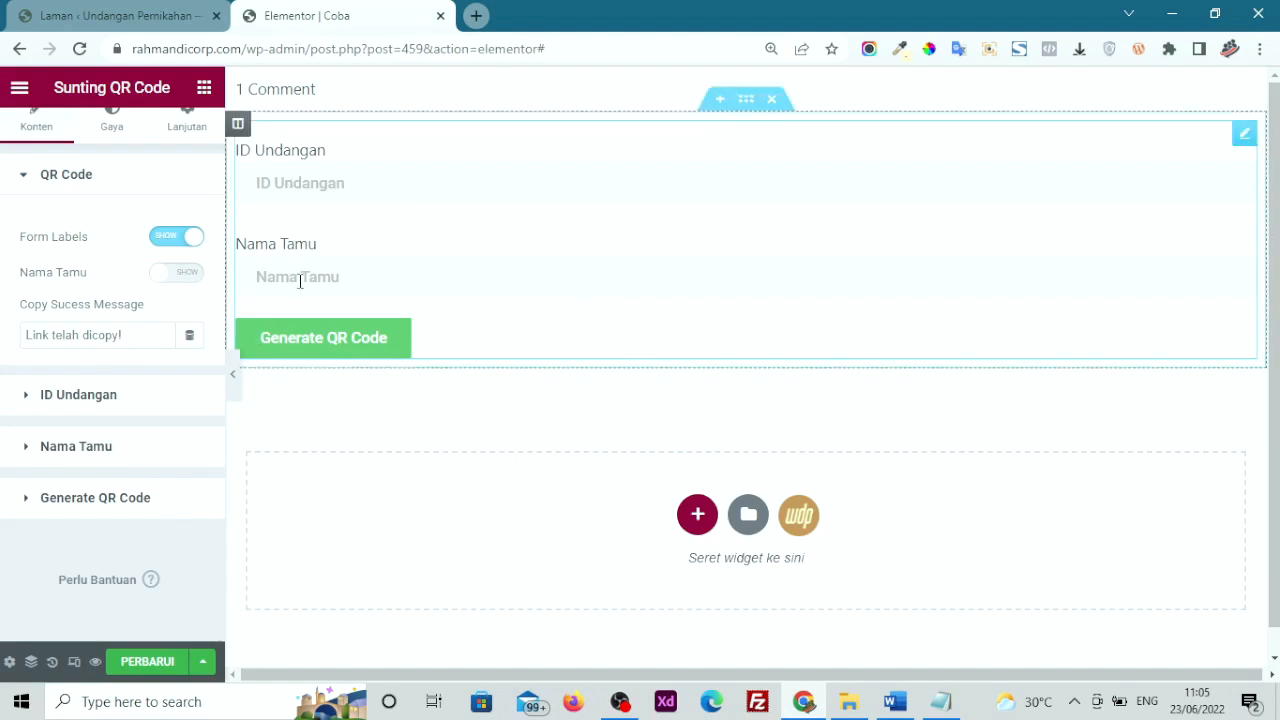
Save the page with PERBARUI and open its preview via Tinjau Perubahan
{"action": "scroll", "coordinate": [206, 491], "scroll_direction": "up", "scroll_amount": 1}
{"action": "scroll", "coordinate": [206, 491], "scroll_direction": "down", "scroll_amount": 1}
{"action": "left_click", "coordinate": [144, 661]}
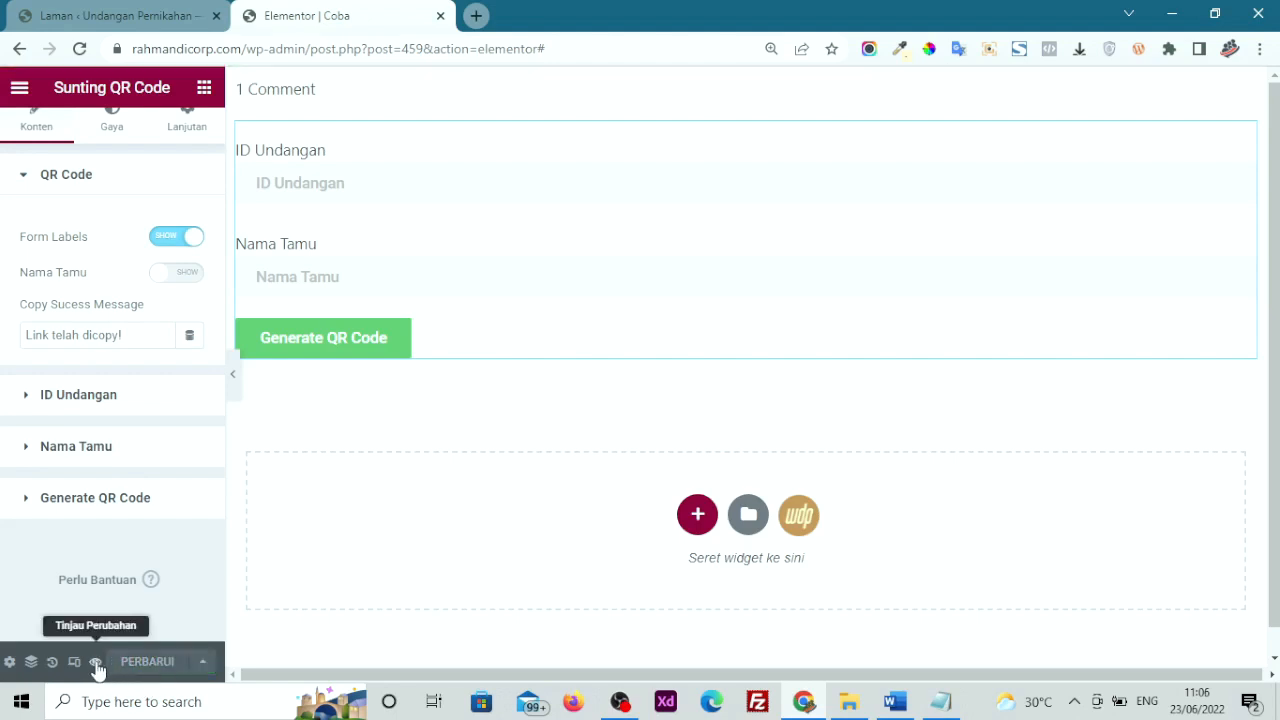
{"action": "left_click", "coordinate": [96, 662]}
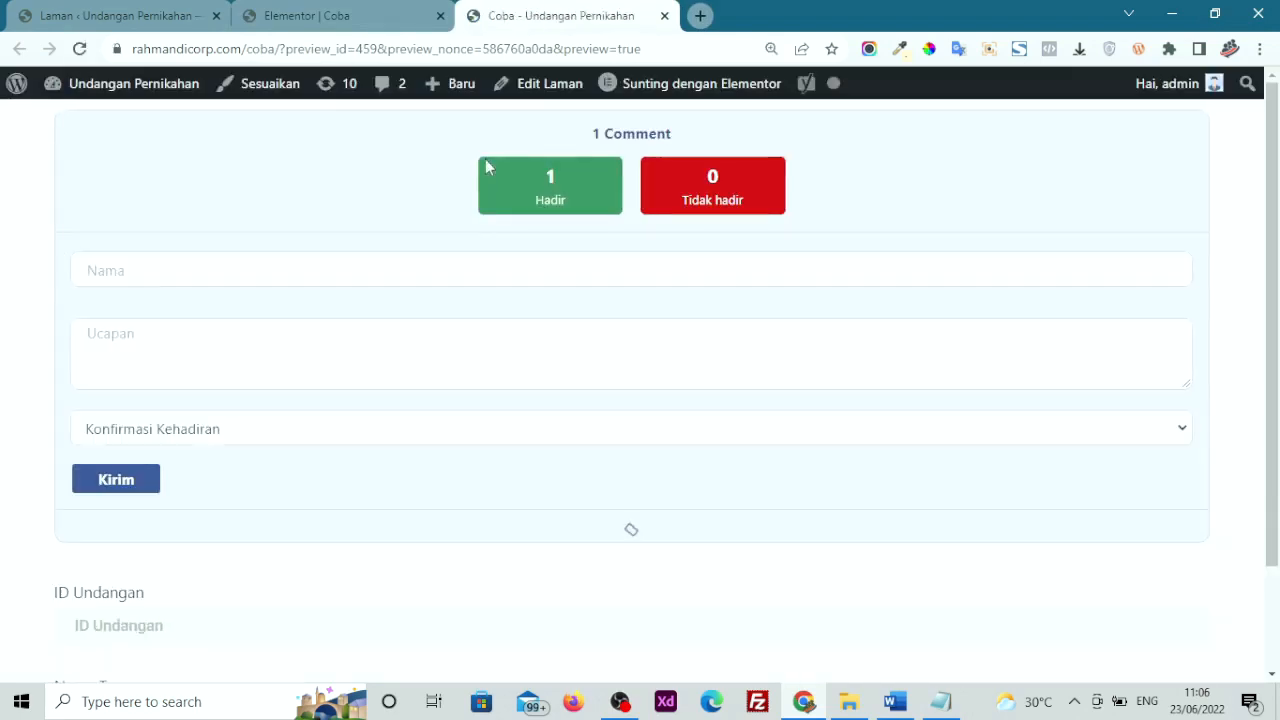
Save again from the editor and reload the preview showing the QR Code form
{"action": "left_click", "coordinate": [350, 12]}
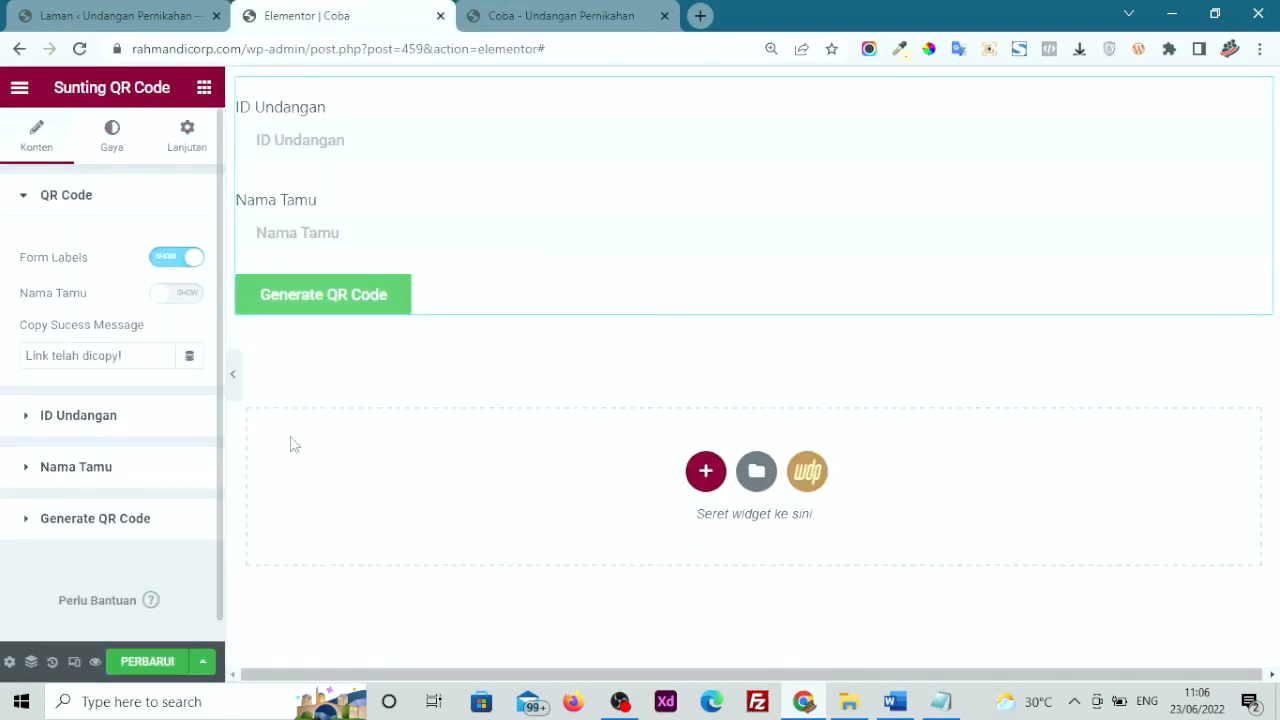
{"action": "left_click", "coordinate": [155, 664]}
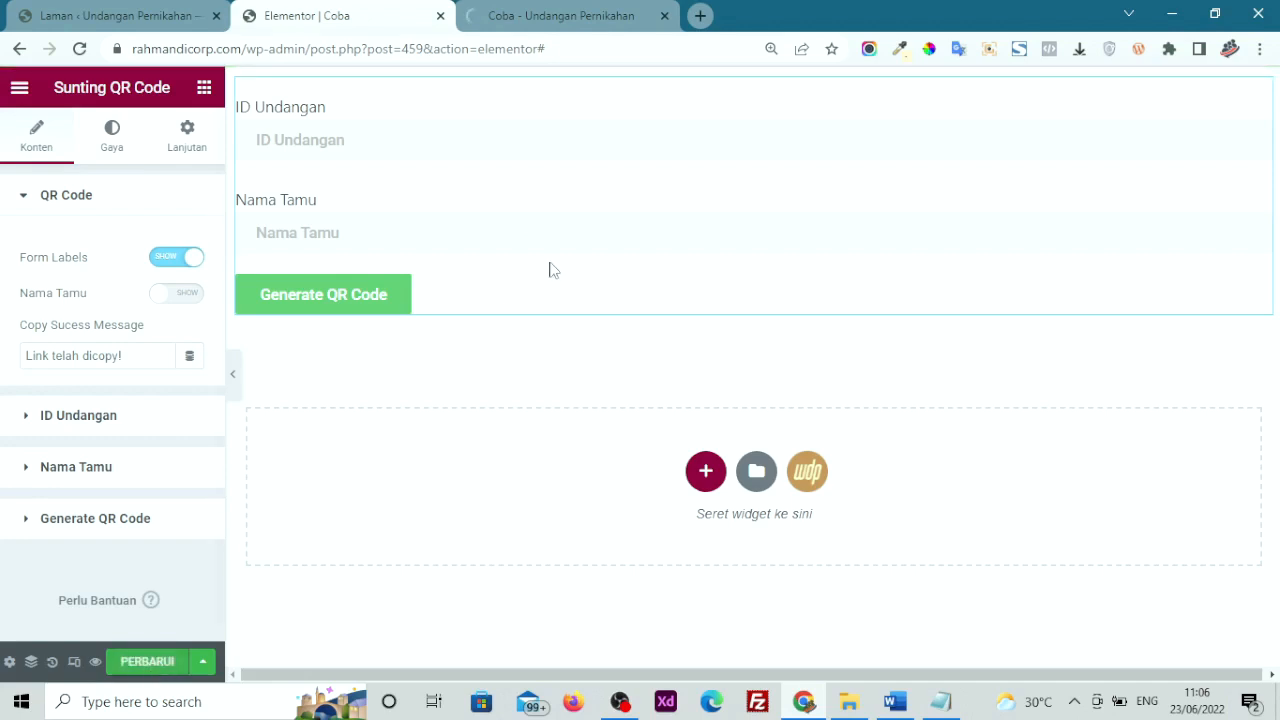
{"action": "left_click", "coordinate": [533, 8]}
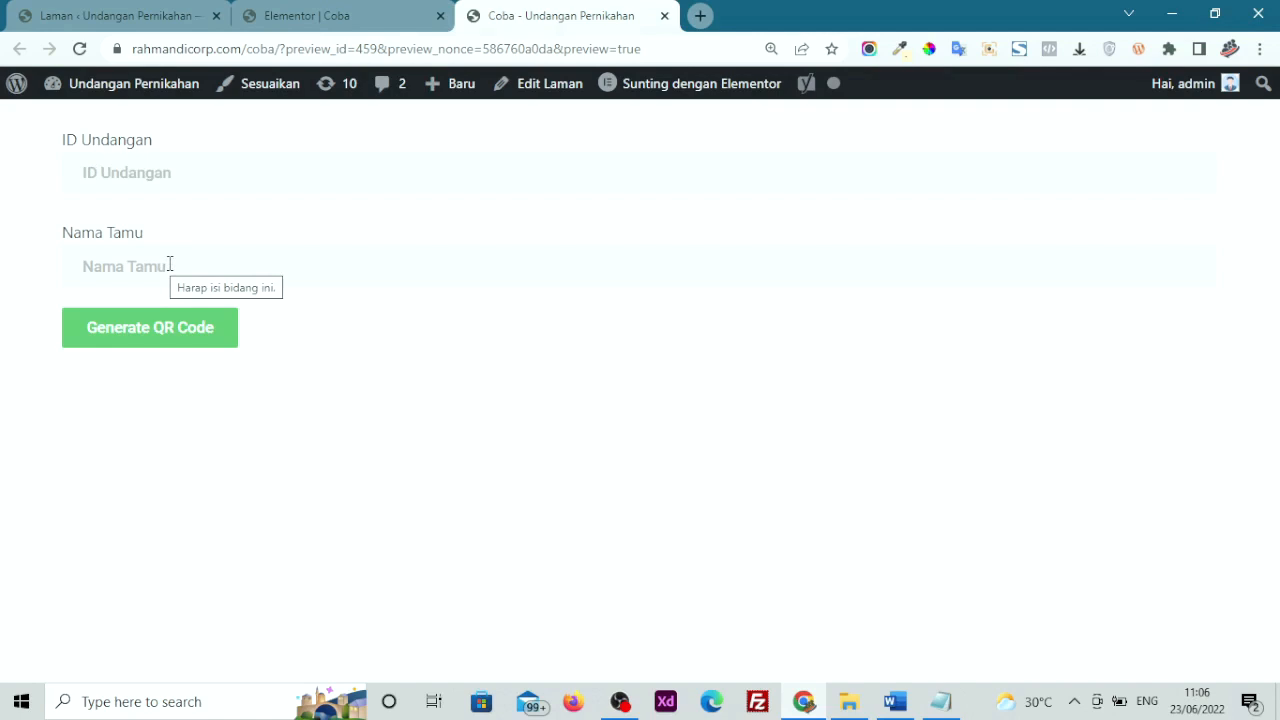
Open the sample invitation page from the Laman list in a new tab
{"action": "left_click", "coordinate": [155, 15]}
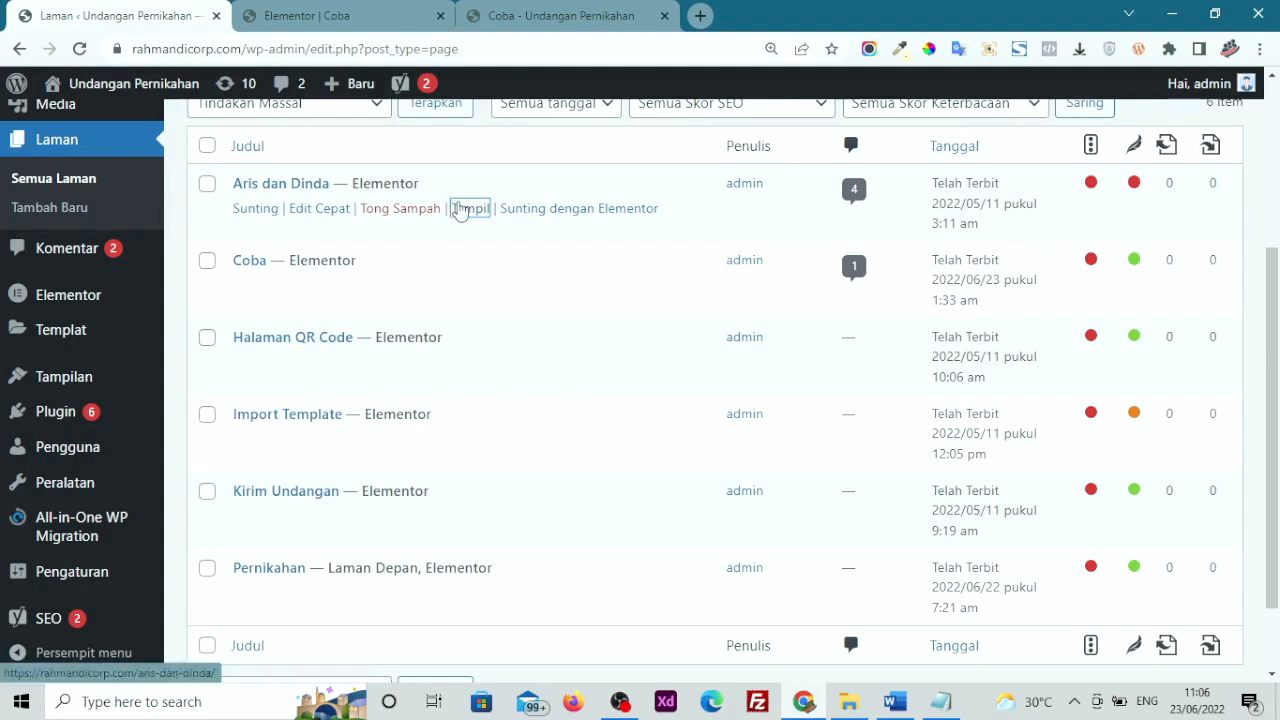
{"action": "right_click", "coordinate": [479, 220]}
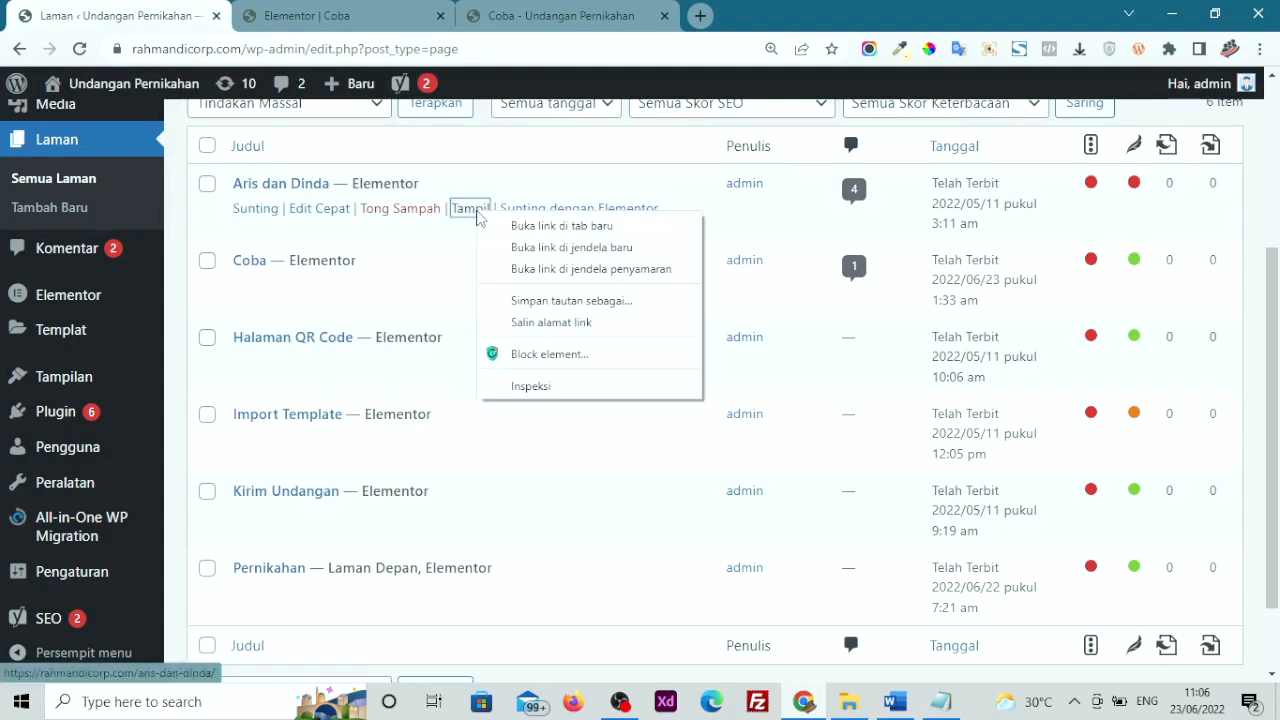
{"action": "left_click", "coordinate": [502, 223]}
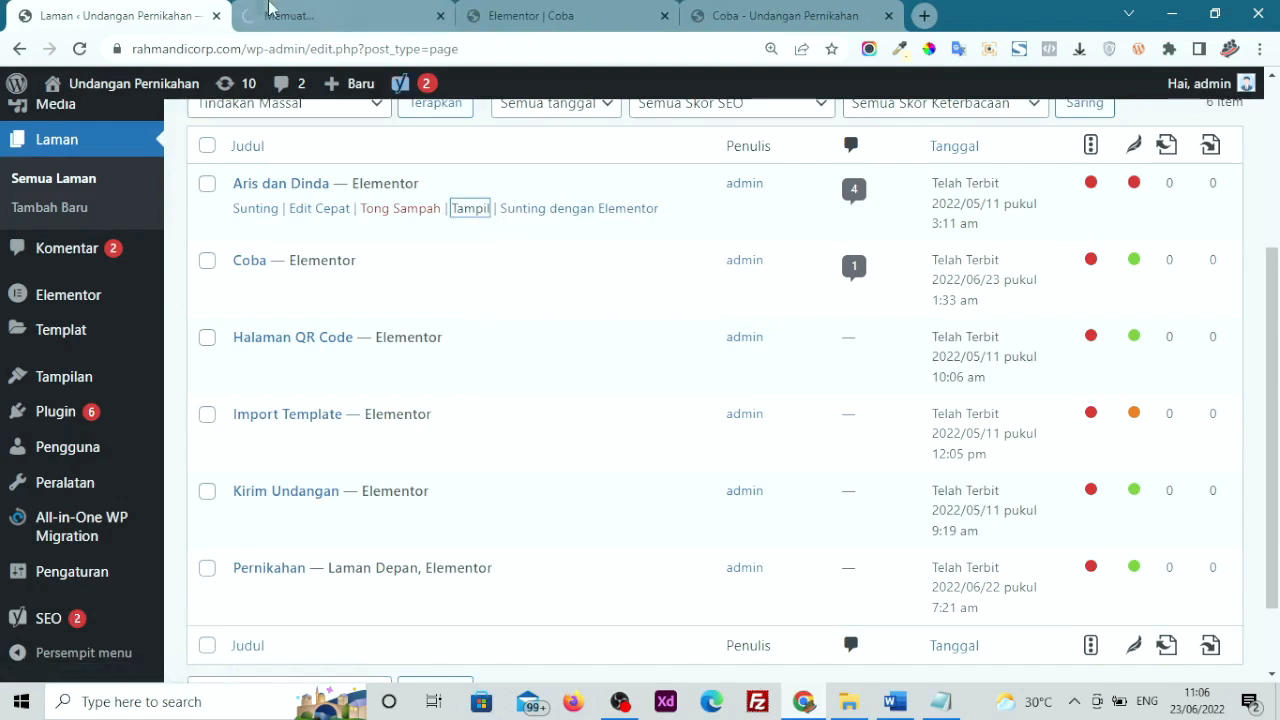
{"action": "left_click", "coordinate": [268, 10]}
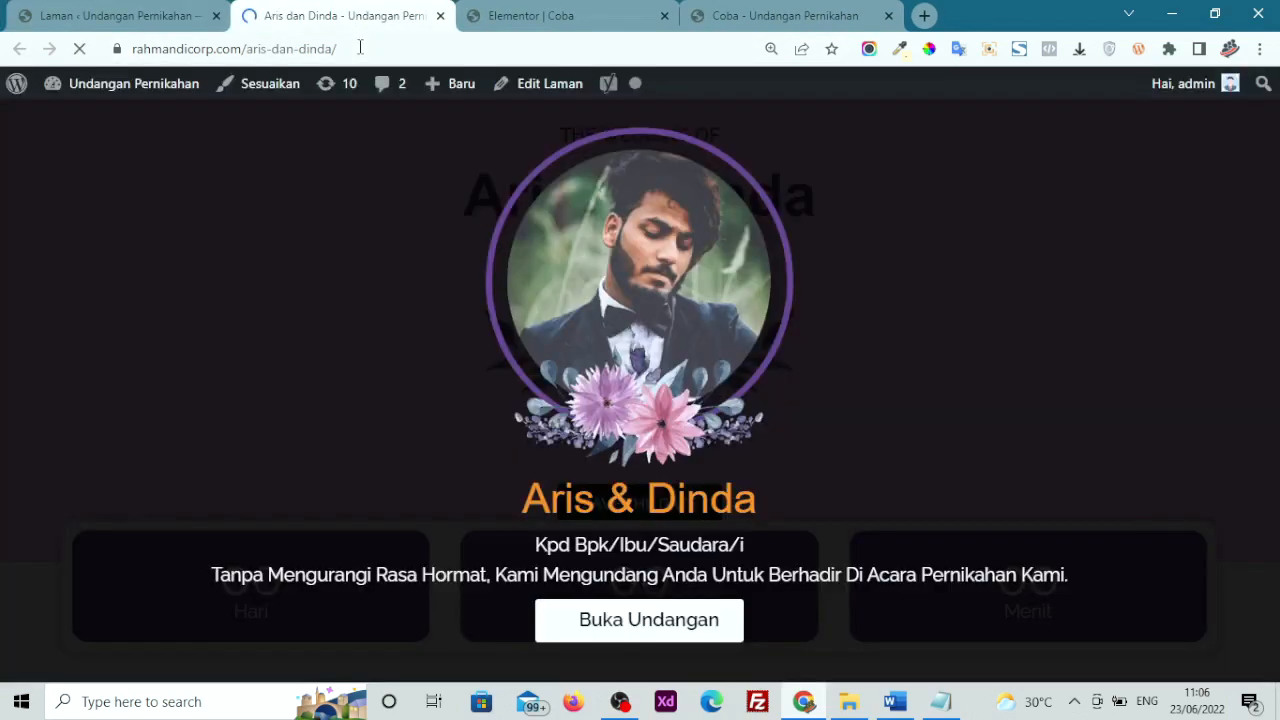
Copy the invitation page's slug from the address bar
{"action": "left_click", "coordinate": [361, 48]}
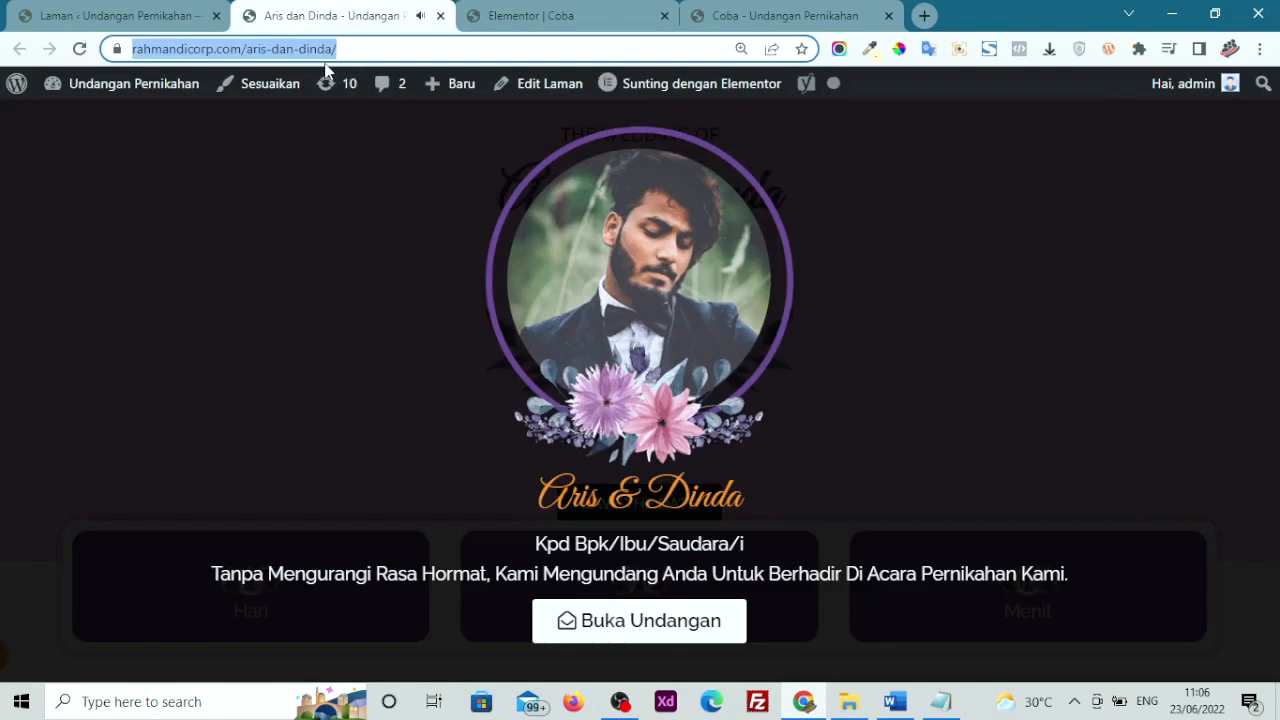
{"action": "left_click", "coordinate": [315, 52]}
{"action": "left_click_drag", "start_coordinate": [375, 50], "coordinate": [289, 50]}
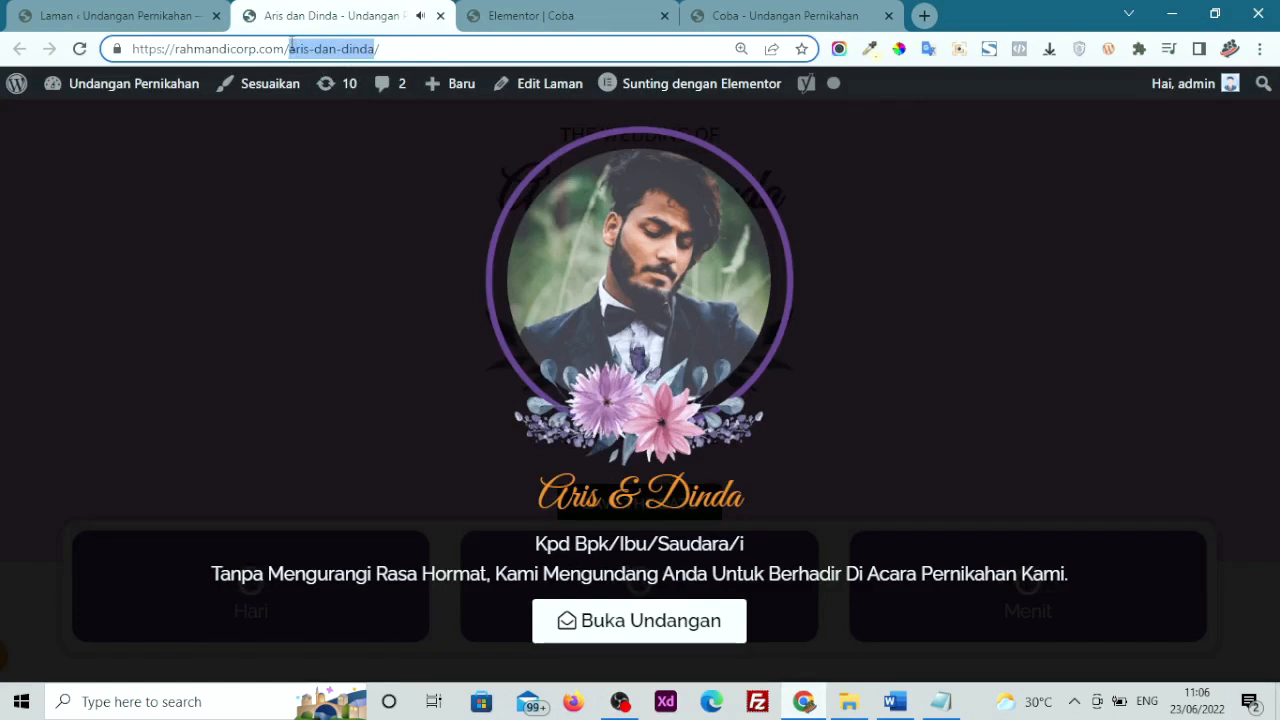
{"action": "right_click", "coordinate": [326, 50]}
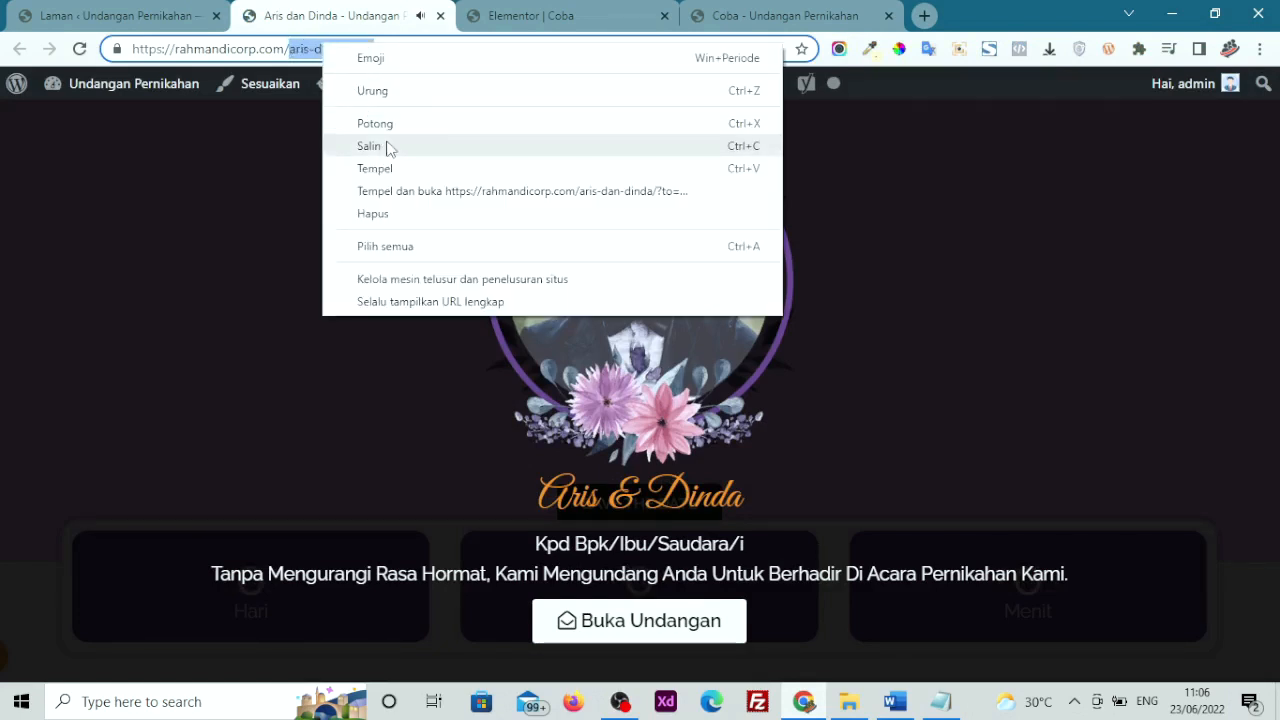
{"action": "left_click", "coordinate": [424, 145]}
Return to the Coba preview and bring up the context menu on the ID Undangan field
{"action": "left_click", "coordinate": [785, 15]}
{"action": "left_click", "coordinate": [218, 156]}
{"action": "right_click", "coordinate": [218, 156]}
{"action": "left_click", "coordinate": [158, 166]}
Paste the copied invitation slug into the ID Undangan field
{"action": "right_click", "coordinate": [157, 164]}
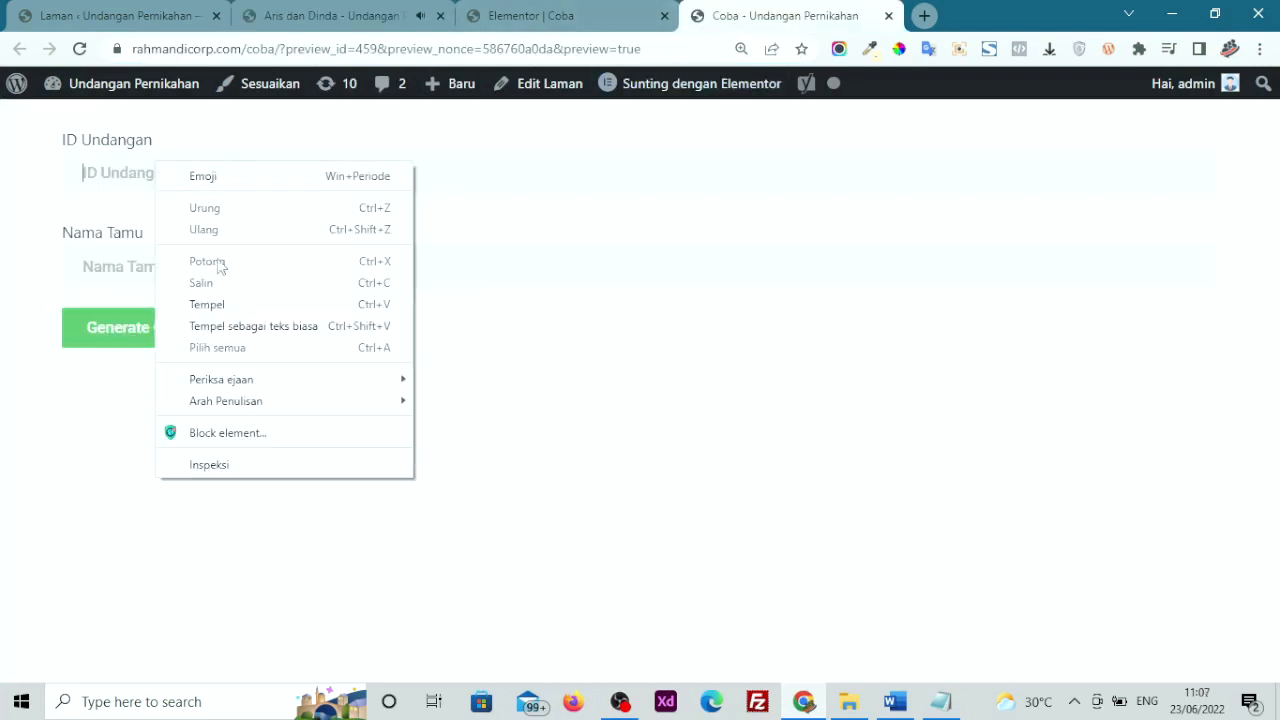
{"action": "left_click", "coordinate": [236, 306]}
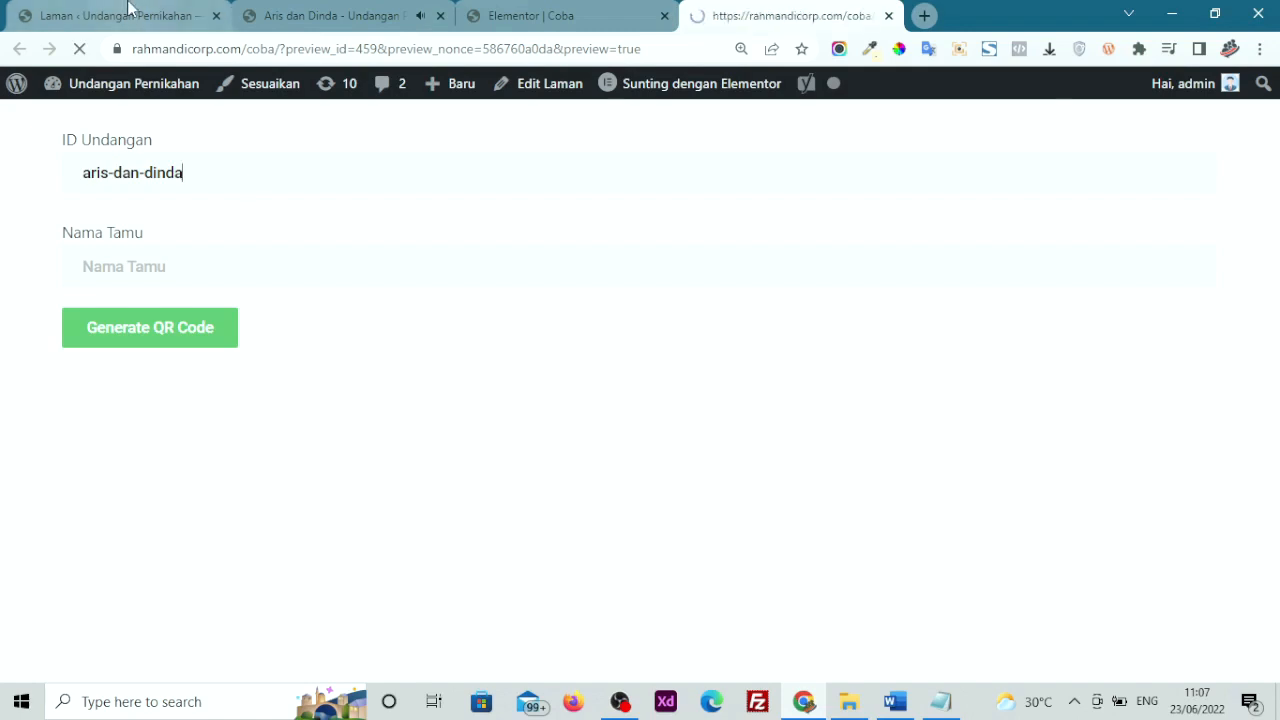
{"action": "left_click", "coordinate": [128, 12]}
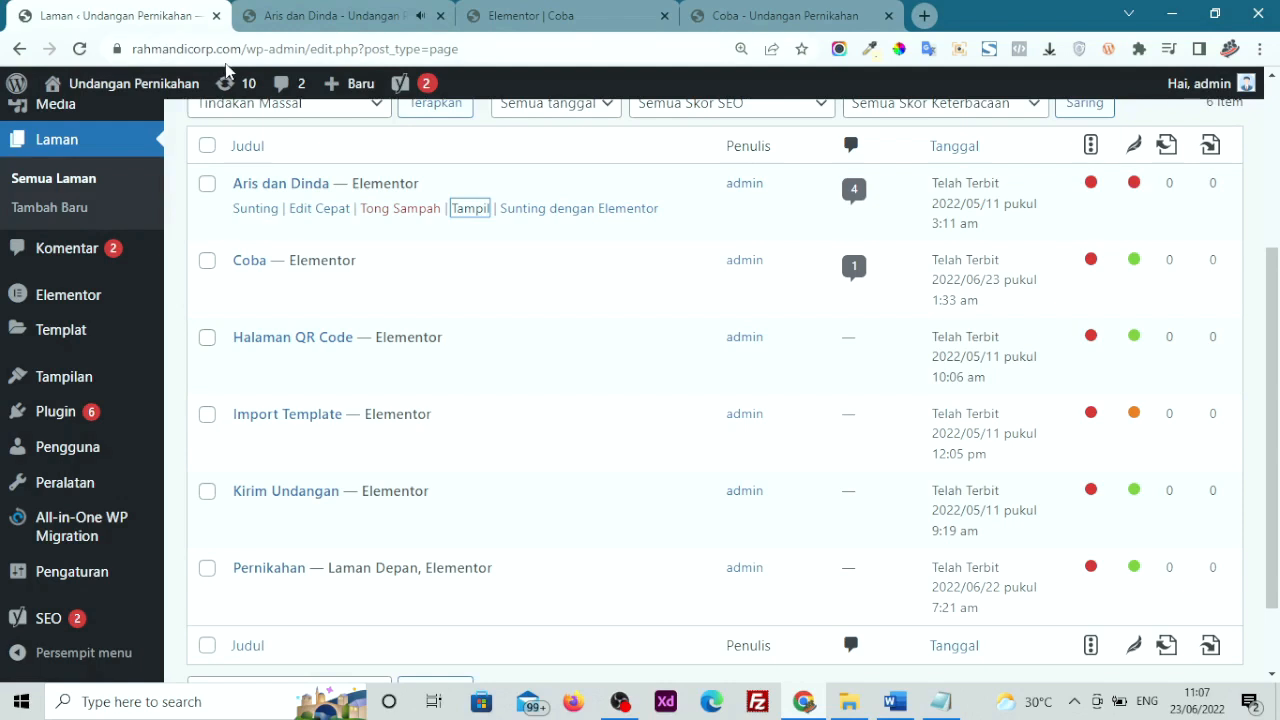
{"action": "left_click", "coordinate": [740, 15]}
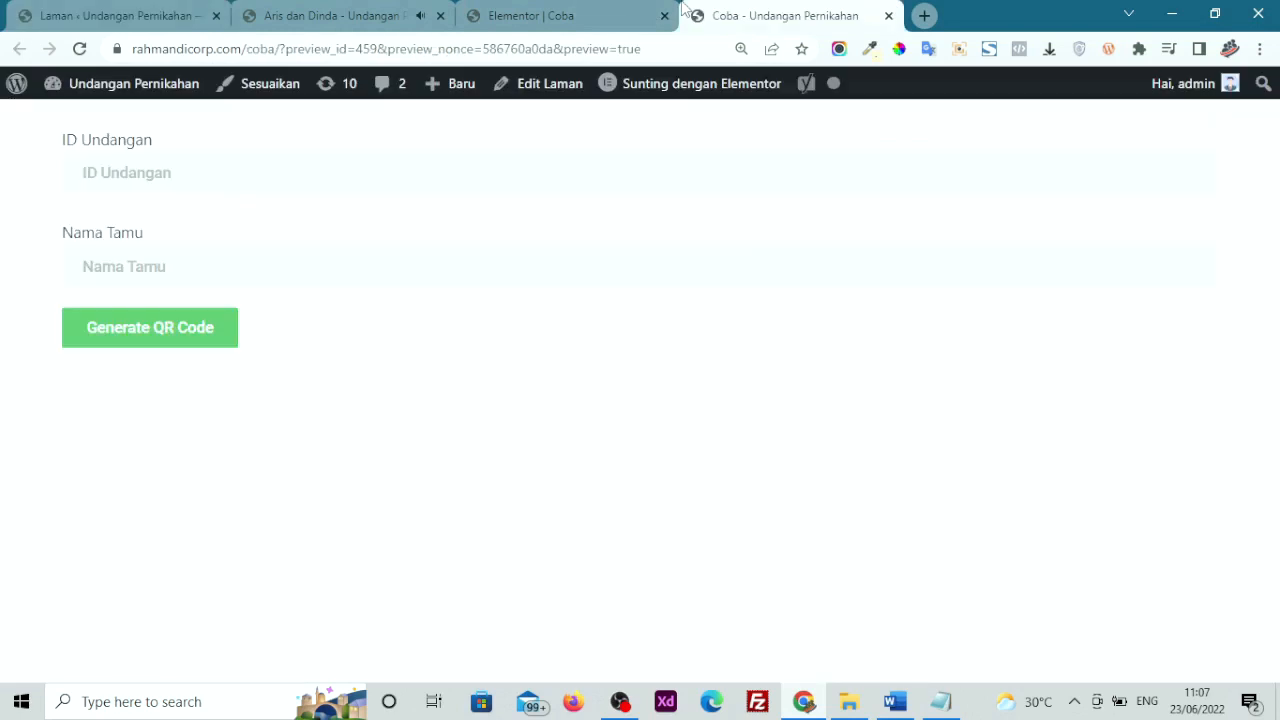
{"action": "left_click", "coordinate": [223, 183]}
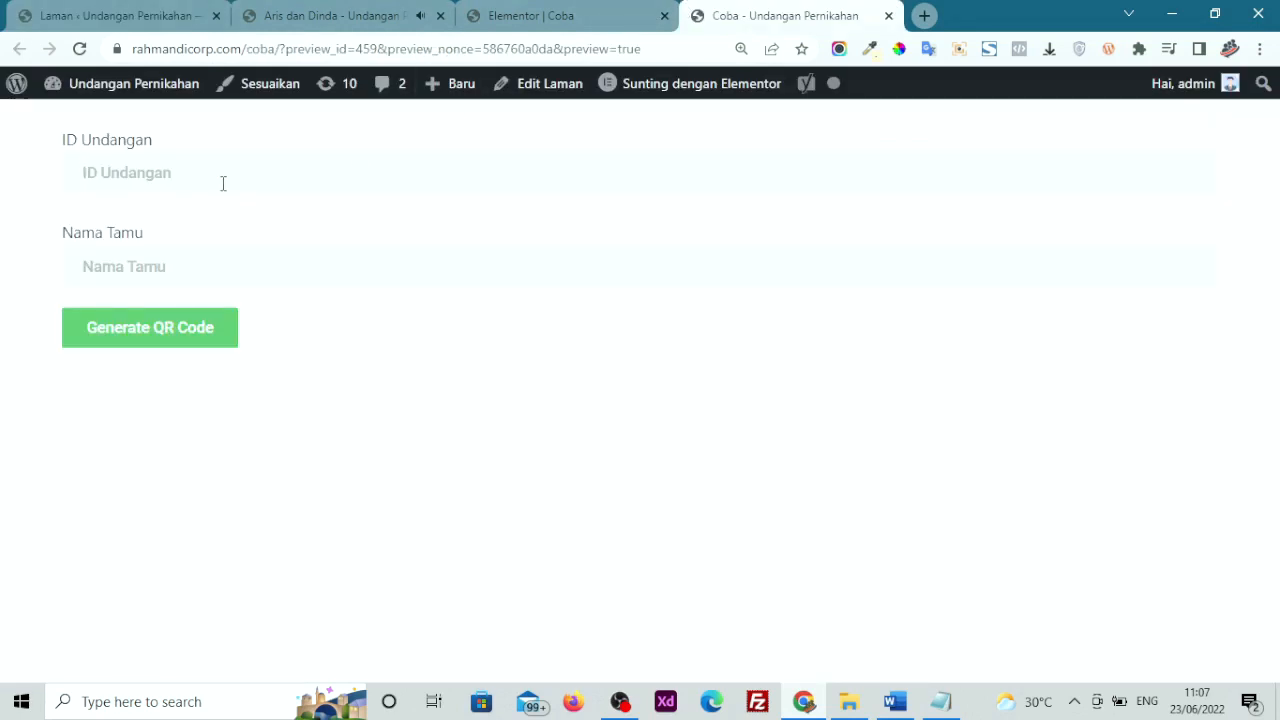
{"action": "right_click", "coordinate": [223, 183]}
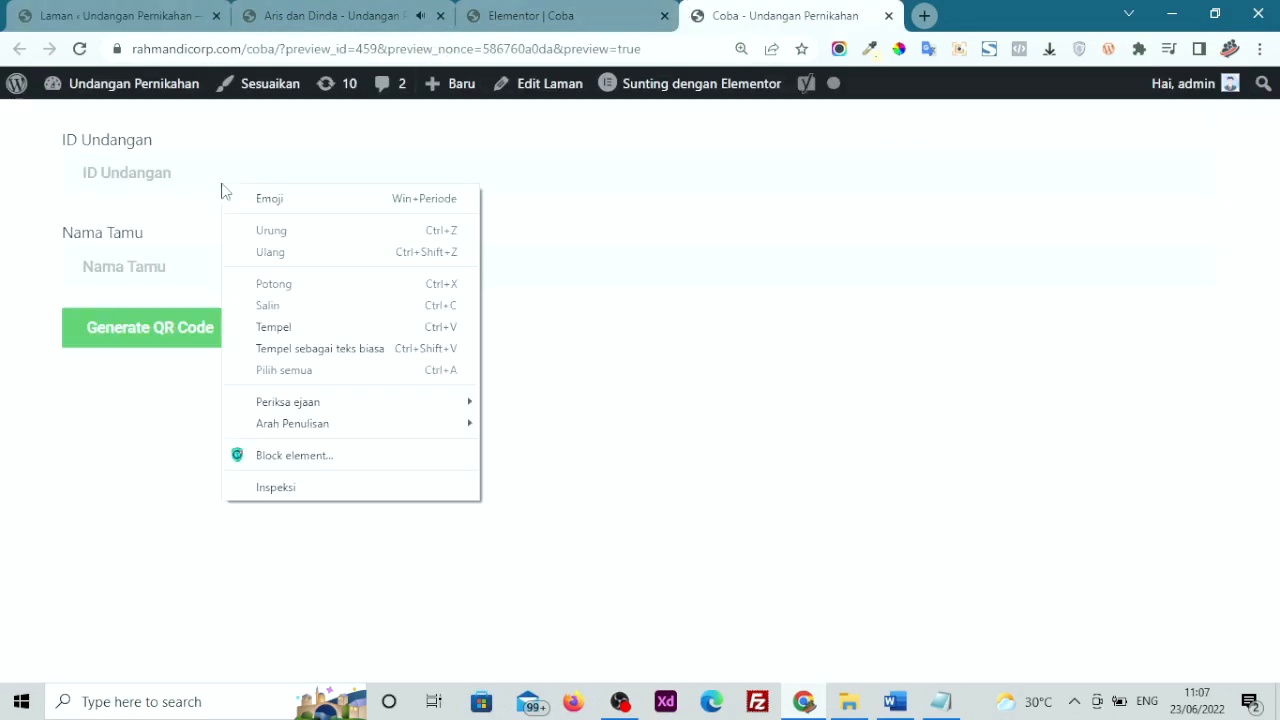
{"action": "left_click", "coordinate": [300, 328]}
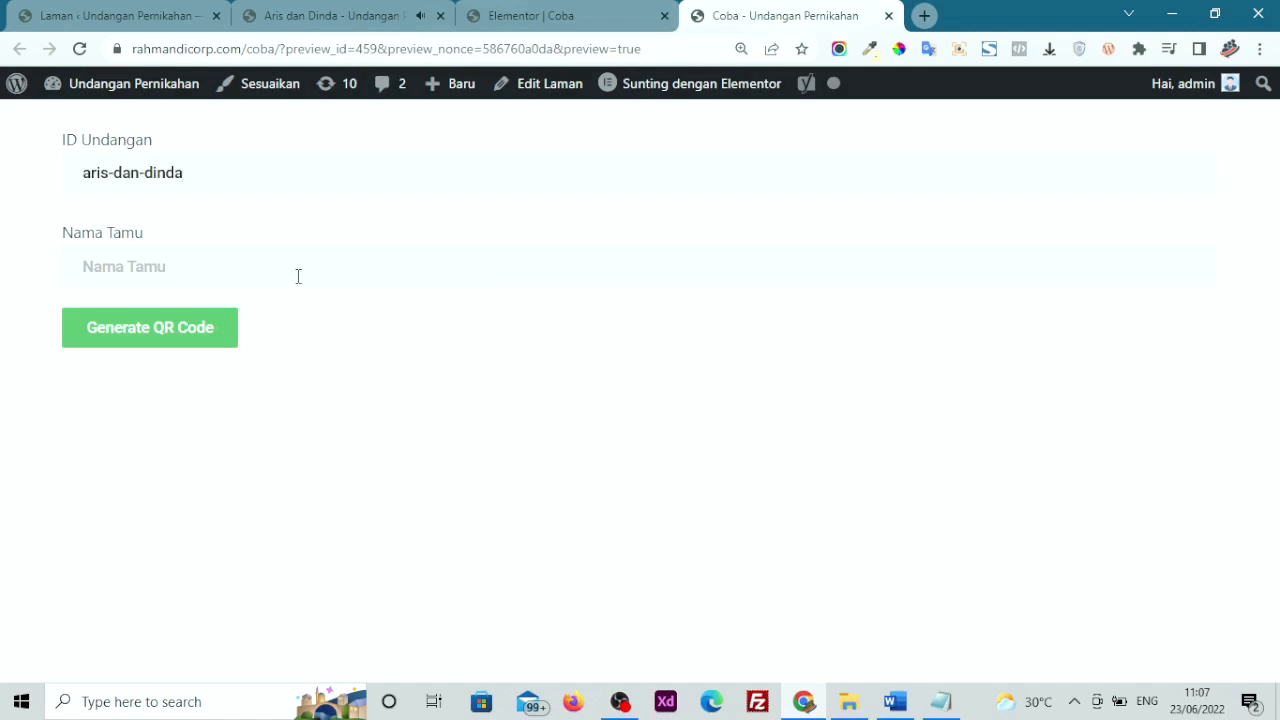
Enter a guest name in Nama Tamu and generate the QR code and invitation link
{"action": "left_click", "coordinate": [298, 276]}
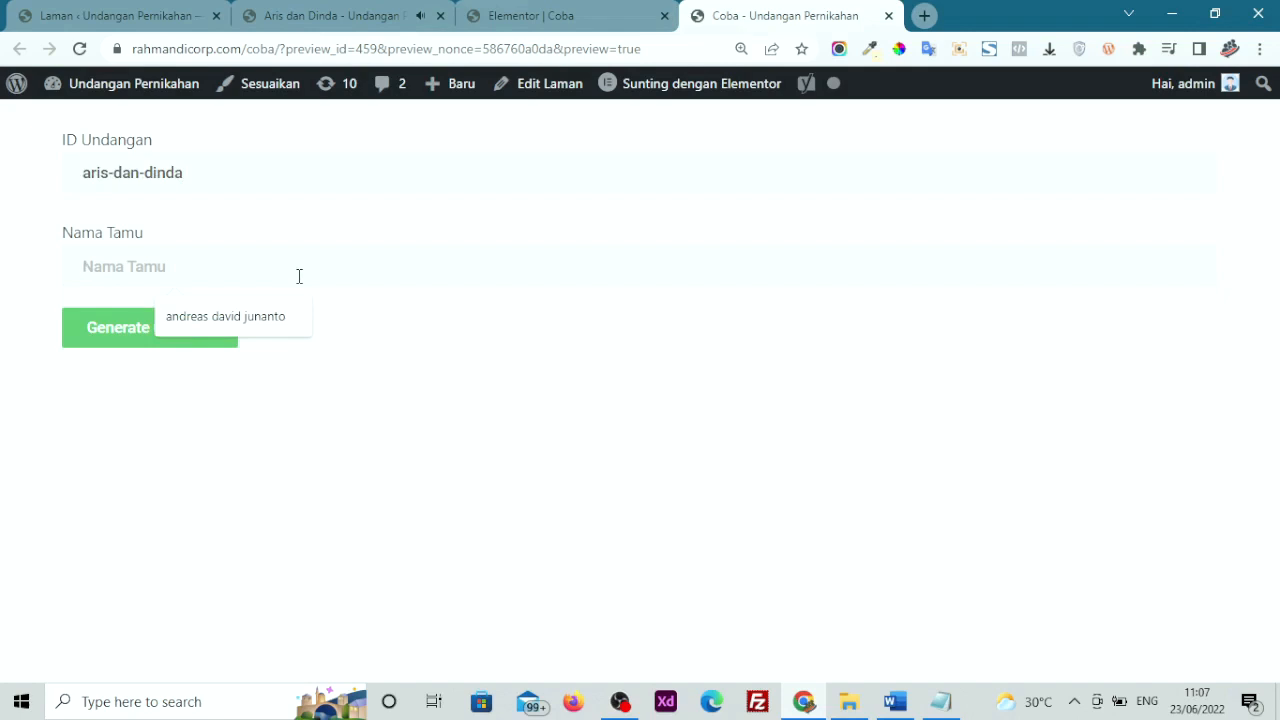
{"action": "type", "text": "a"}
{"action": "key", "text": "BackSpace"}
{"action": "key", "text": "Escape"}
{"action": "type", "text": "rudi"}
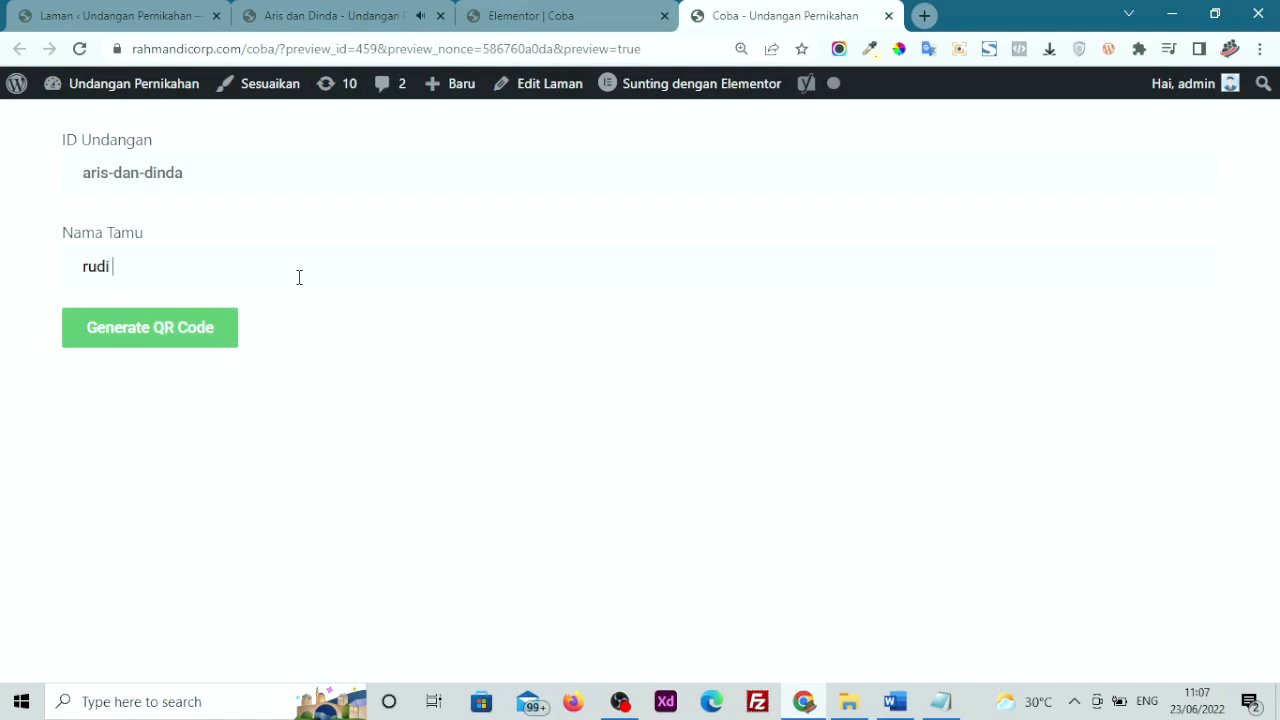
{"action": "left_click", "coordinate": [174, 343]}
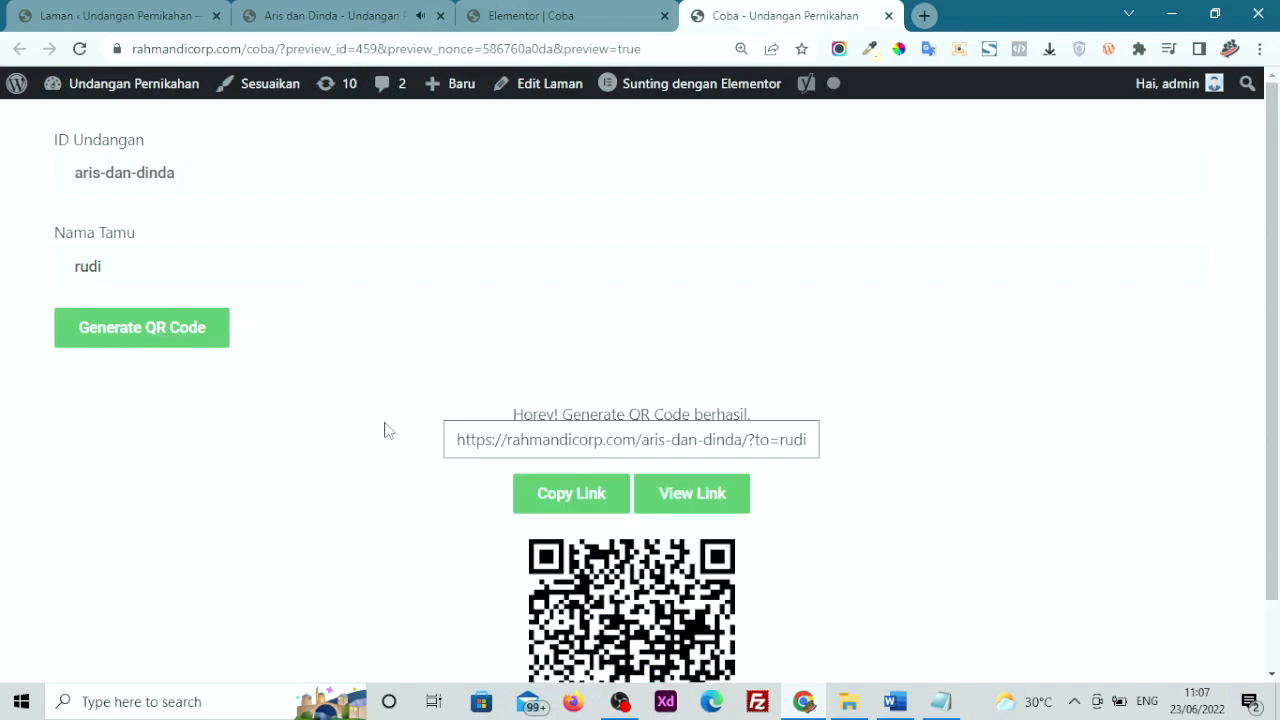
{"action": "scroll", "coordinate": [388, 430], "scroll_direction": "down", "scroll_amount": 1}
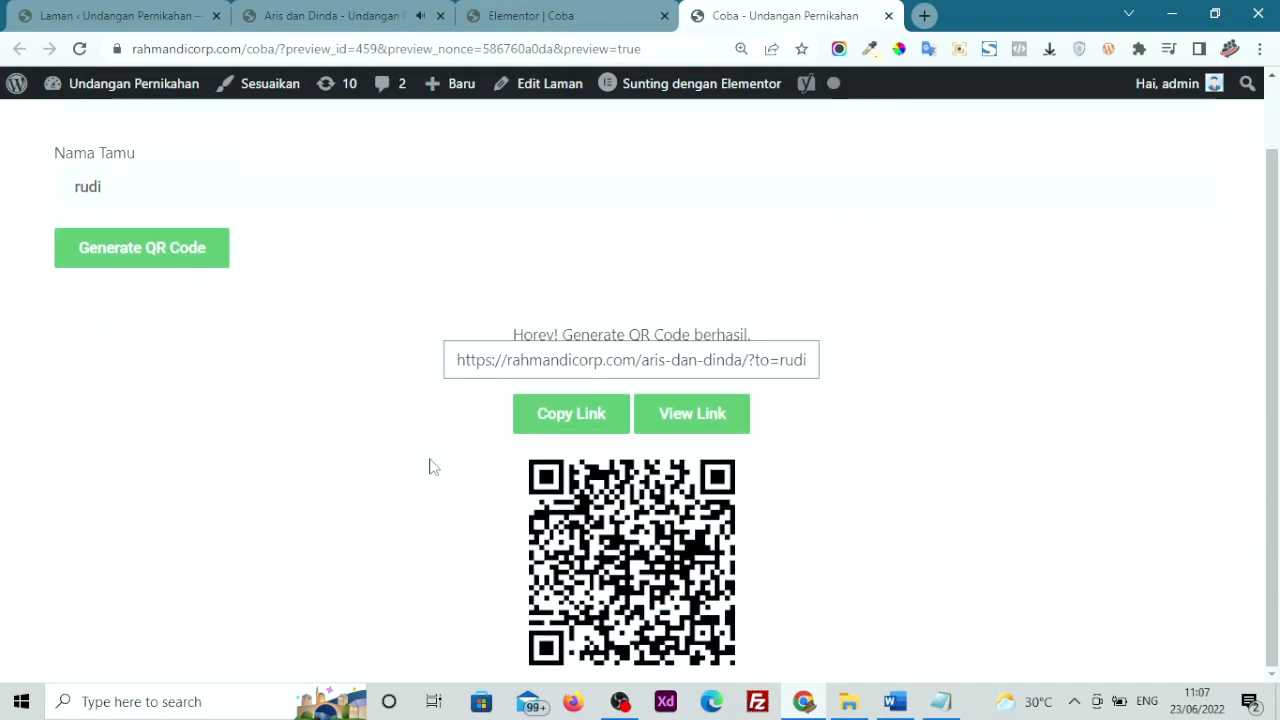
{"action": "right_click", "coordinate": [585, 511]}
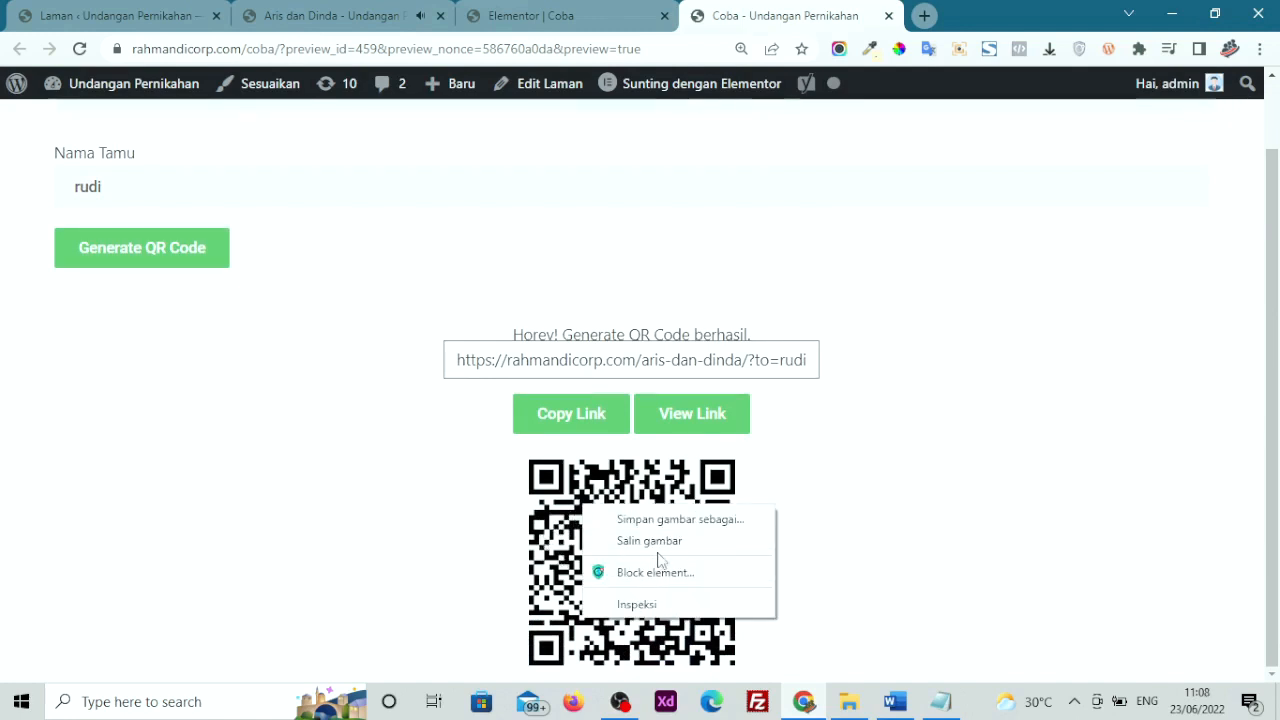
{"action": "left_click", "coordinate": [358, 502]}
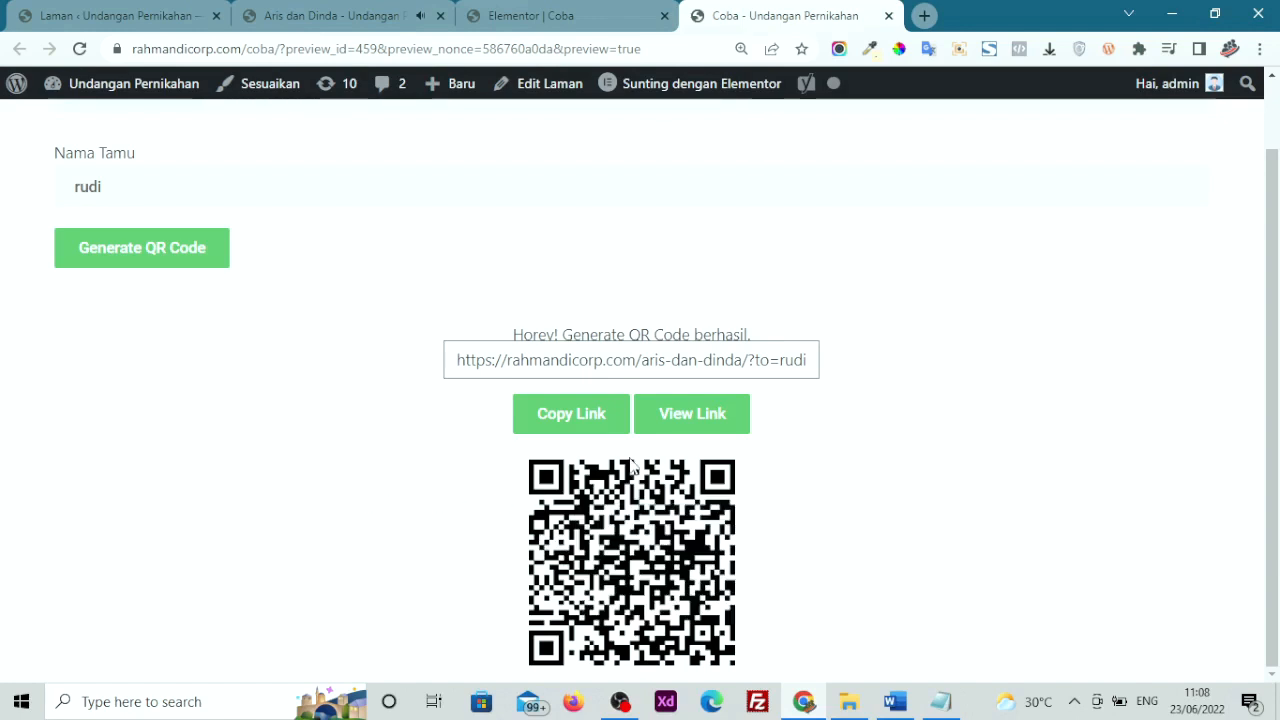
{"action": "left_click", "coordinate": [553, 418]}
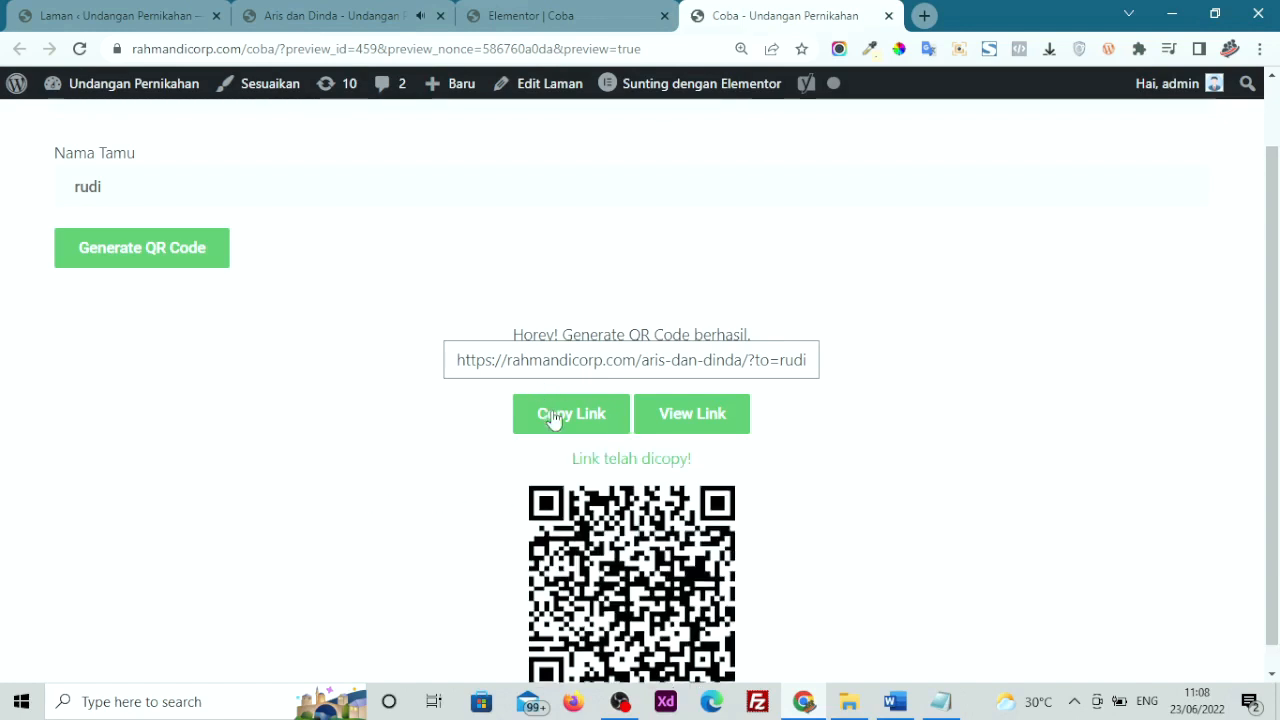
{"action": "left_click", "coordinate": [1260, 49]}
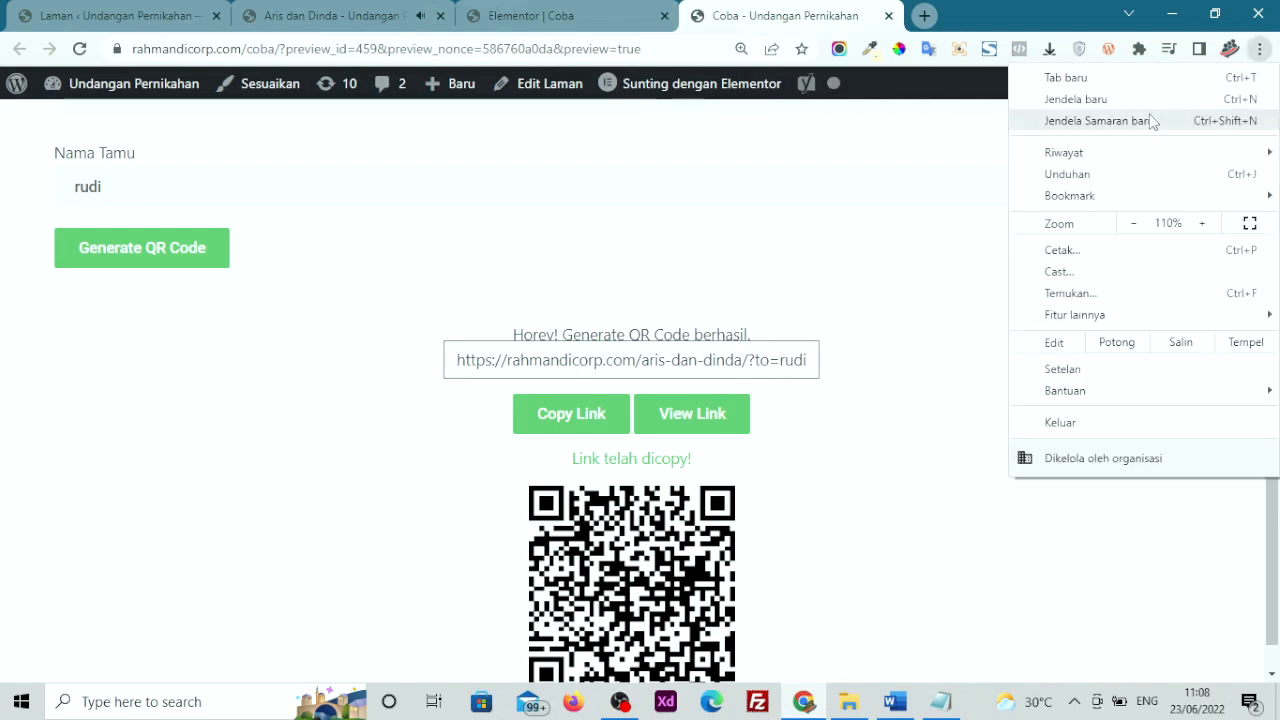
{"action": "left_click", "coordinate": [1096, 121]}
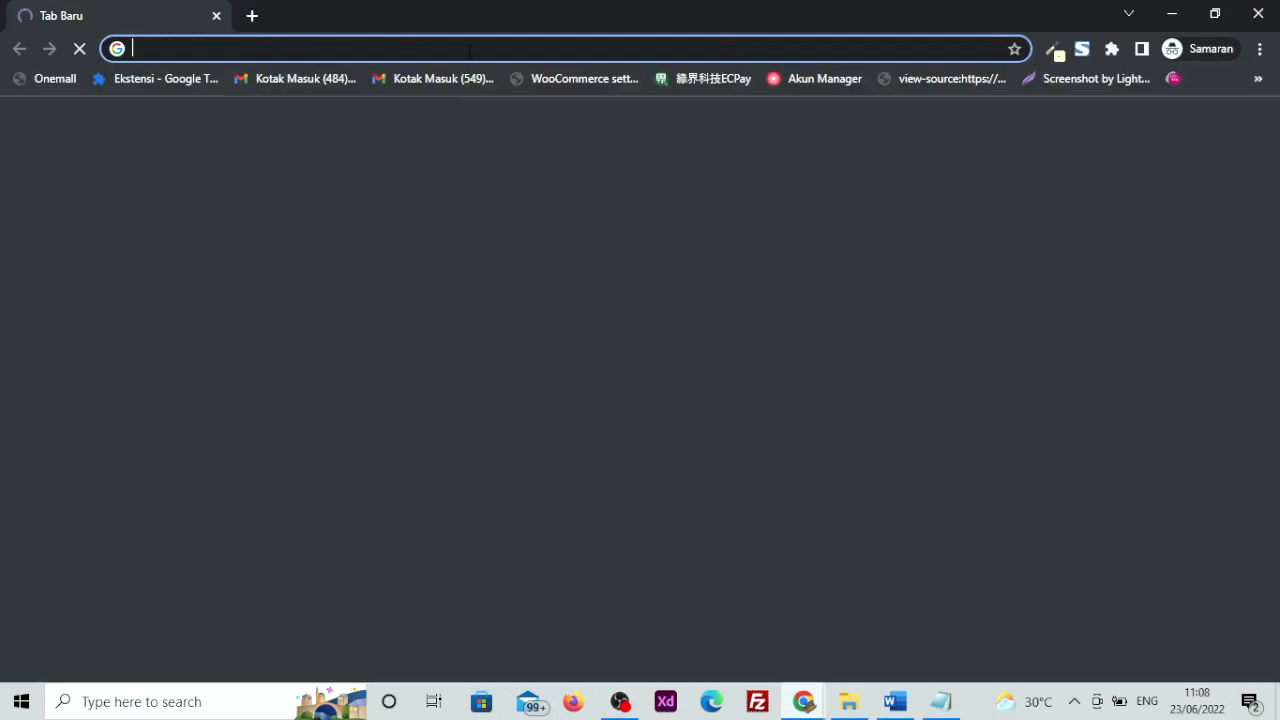
{"action": "right_click", "coordinate": [468, 50]}
{"action": "left_click", "coordinate": [543, 200]}
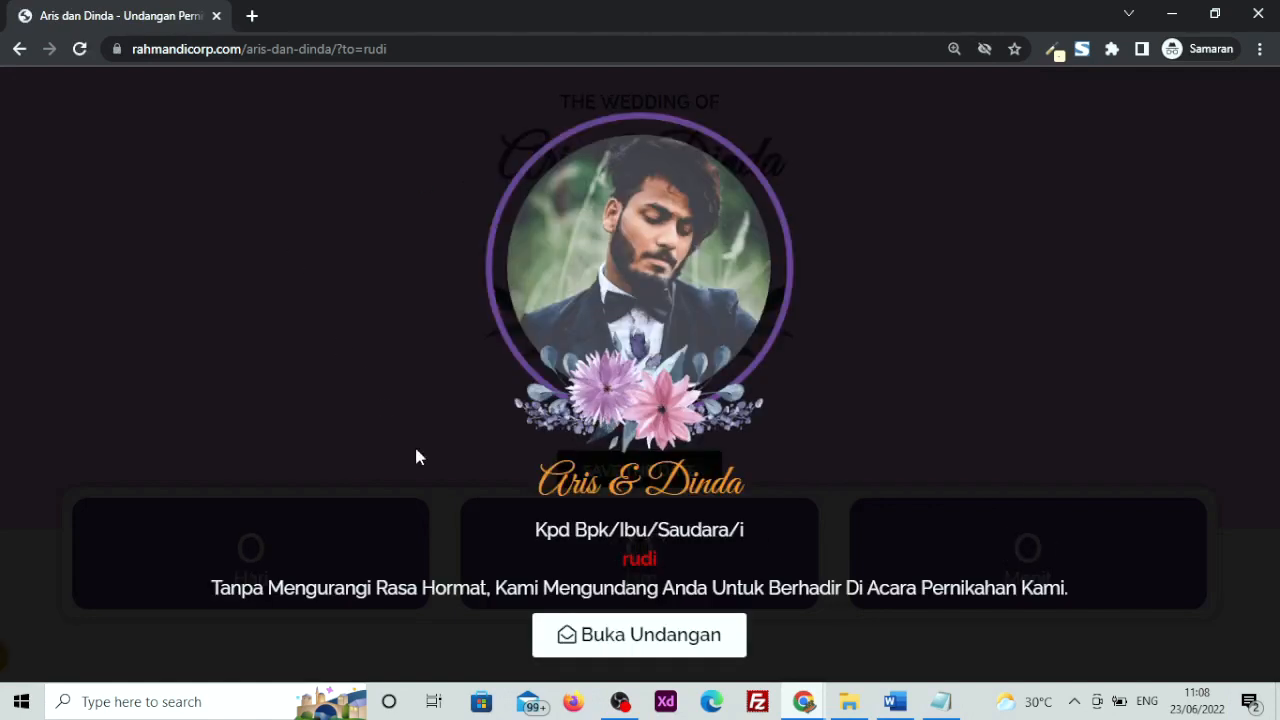
{"action": "left_click_drag", "start_coordinate": [603, 562], "coordinate": [680, 566]}
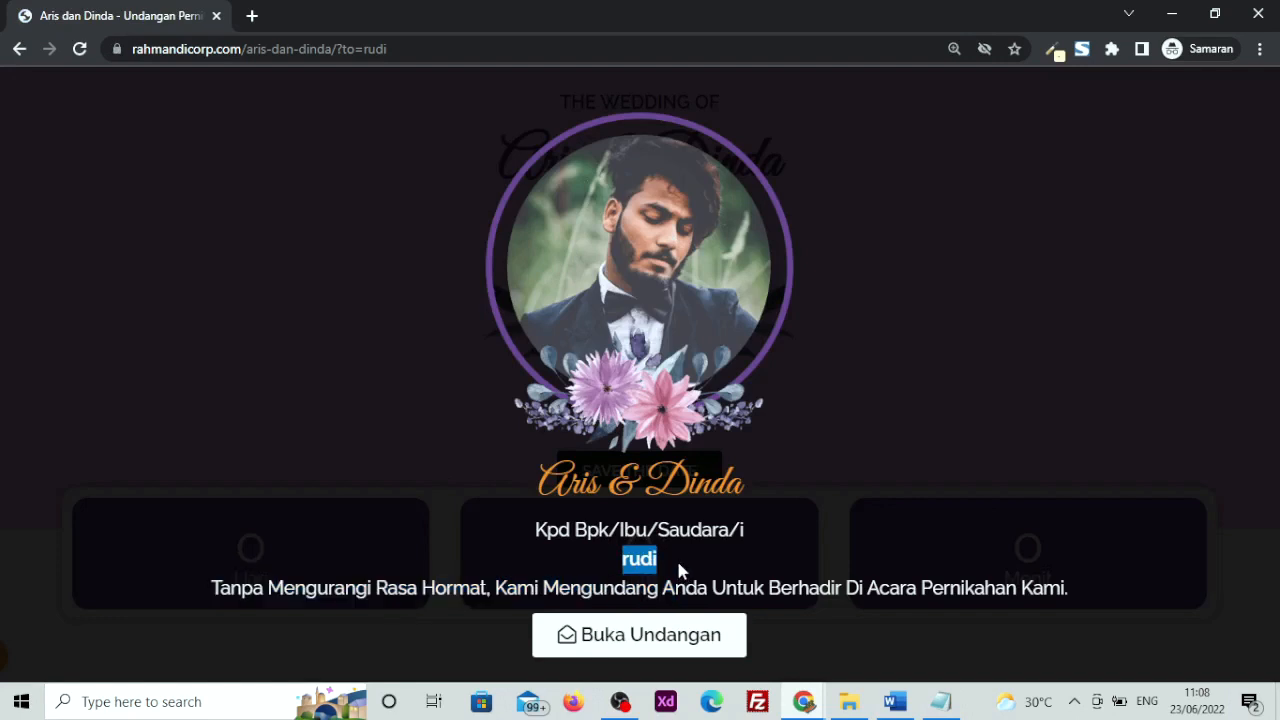
{"action": "left_click", "coordinate": [618, 561]}
{"action": "left_click_drag", "start_coordinate": [533, 535], "coordinate": [659, 562]}
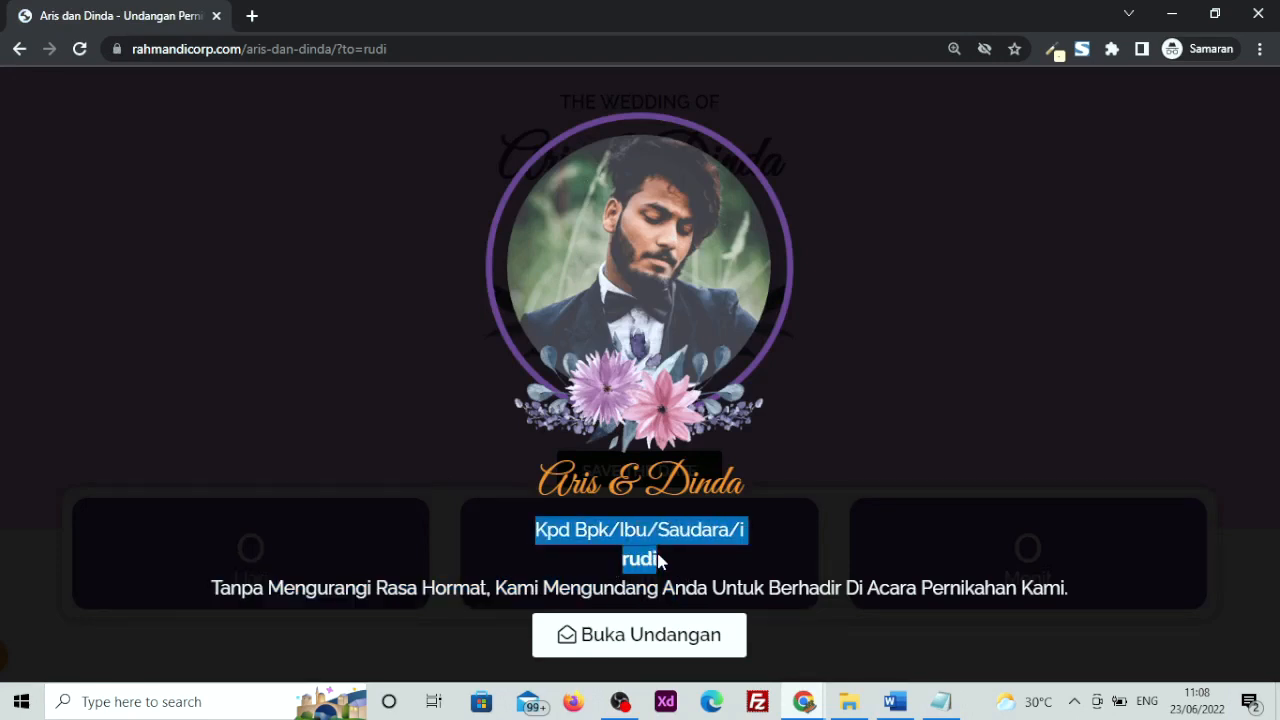
{"action": "left_click", "coordinate": [1242, 12]}
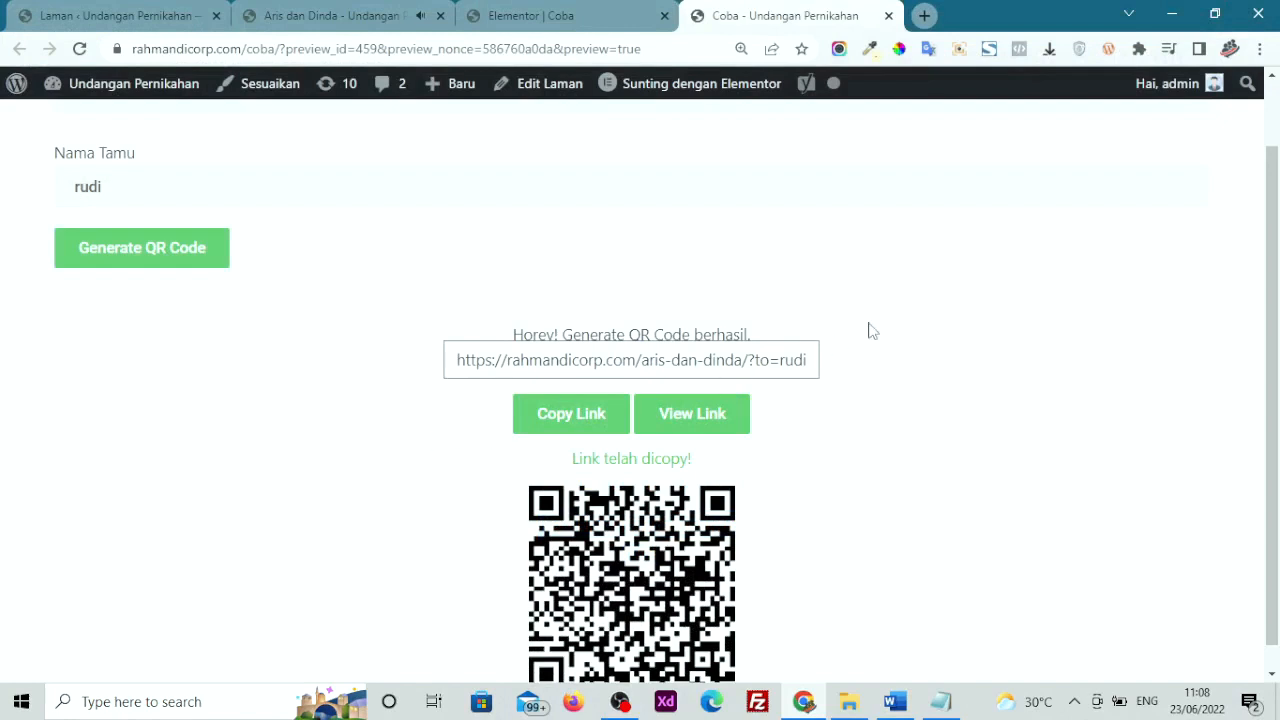
Close the preview tab and review the ID Undangan, Nama Tamu, Generate QR Code and Gaya settings
{"action": "left_click", "coordinate": [888, 16]}
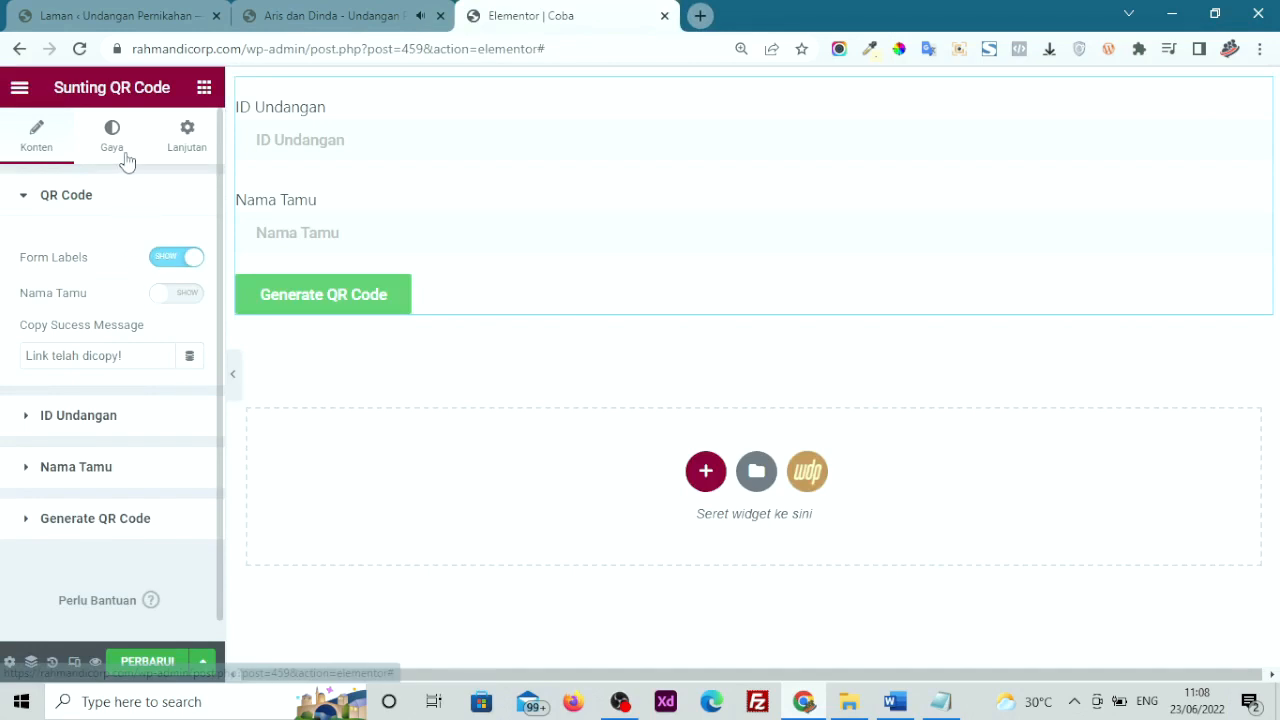
{"action": "left_click", "coordinate": [122, 437]}
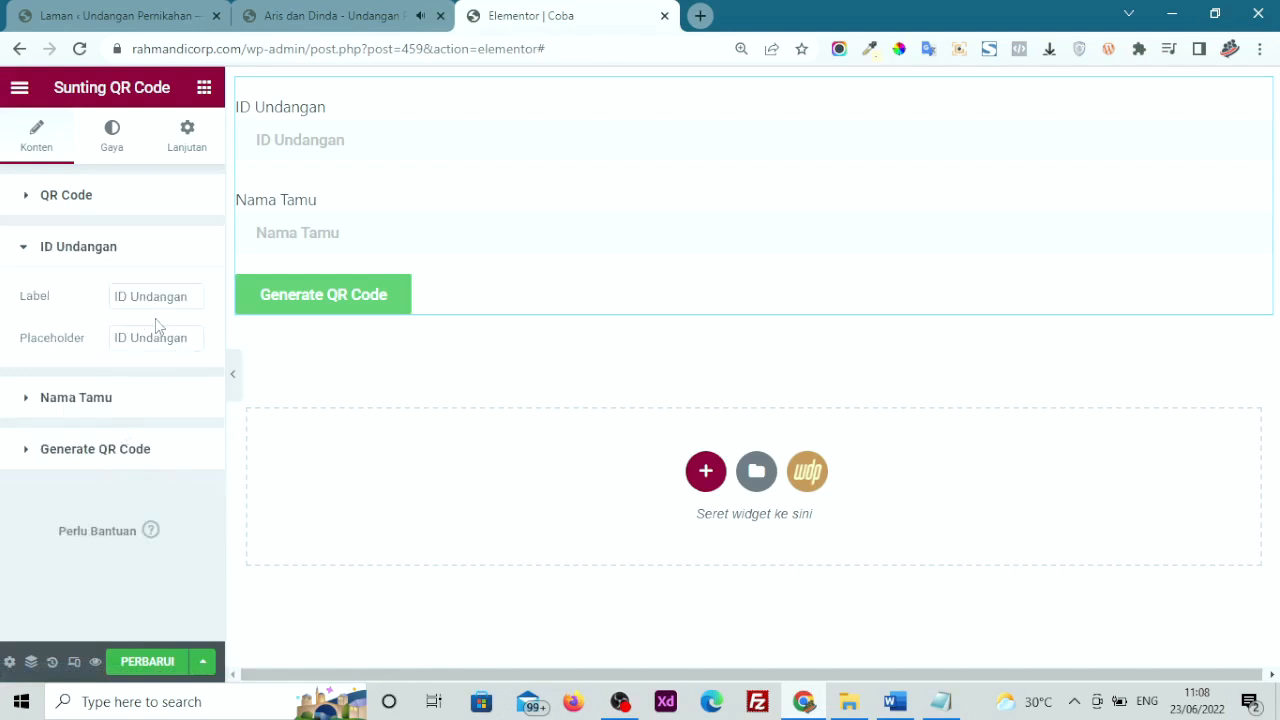
{"action": "left_click", "coordinate": [80, 408]}
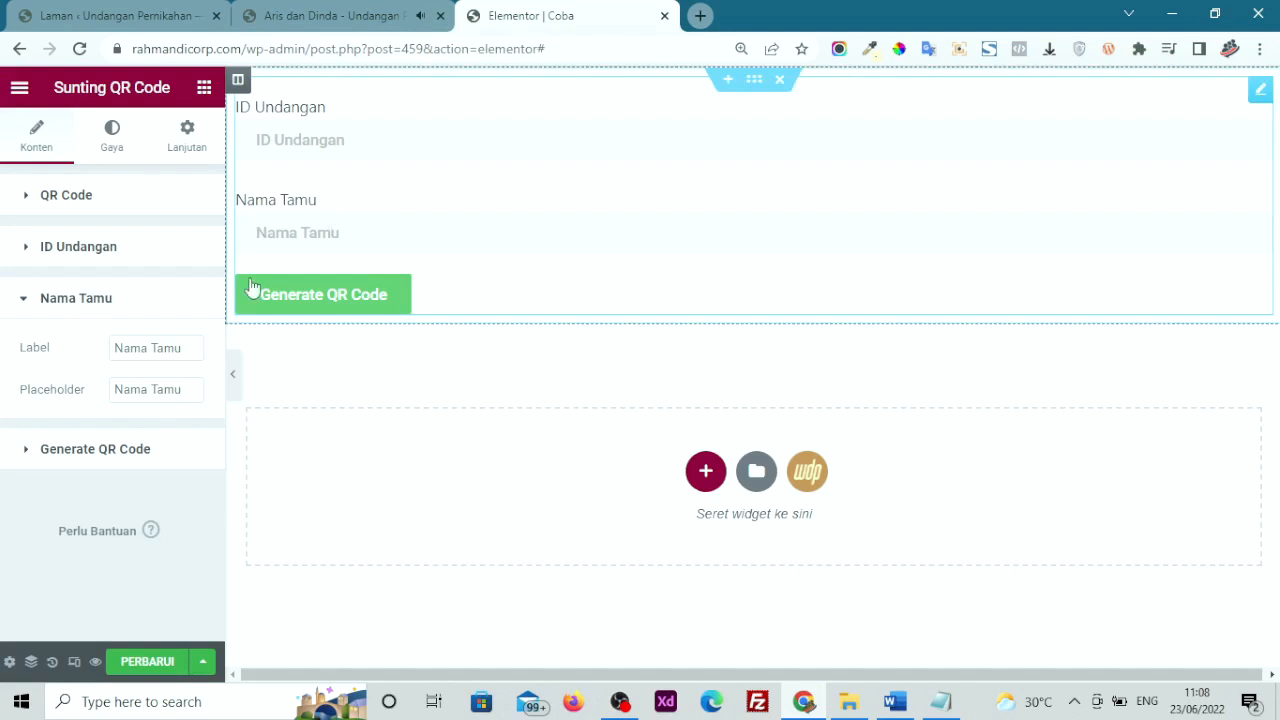
{"action": "left_click", "coordinate": [119, 457]}
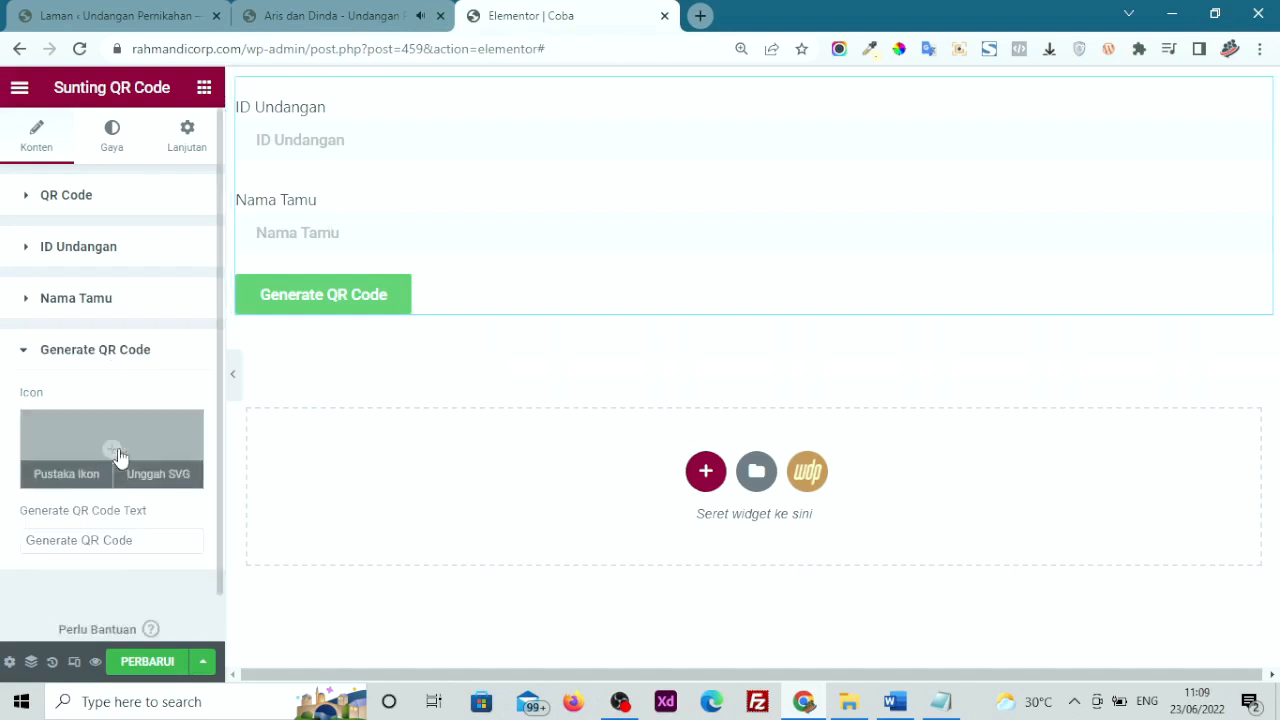
{"action": "left_click", "coordinate": [156, 538]}
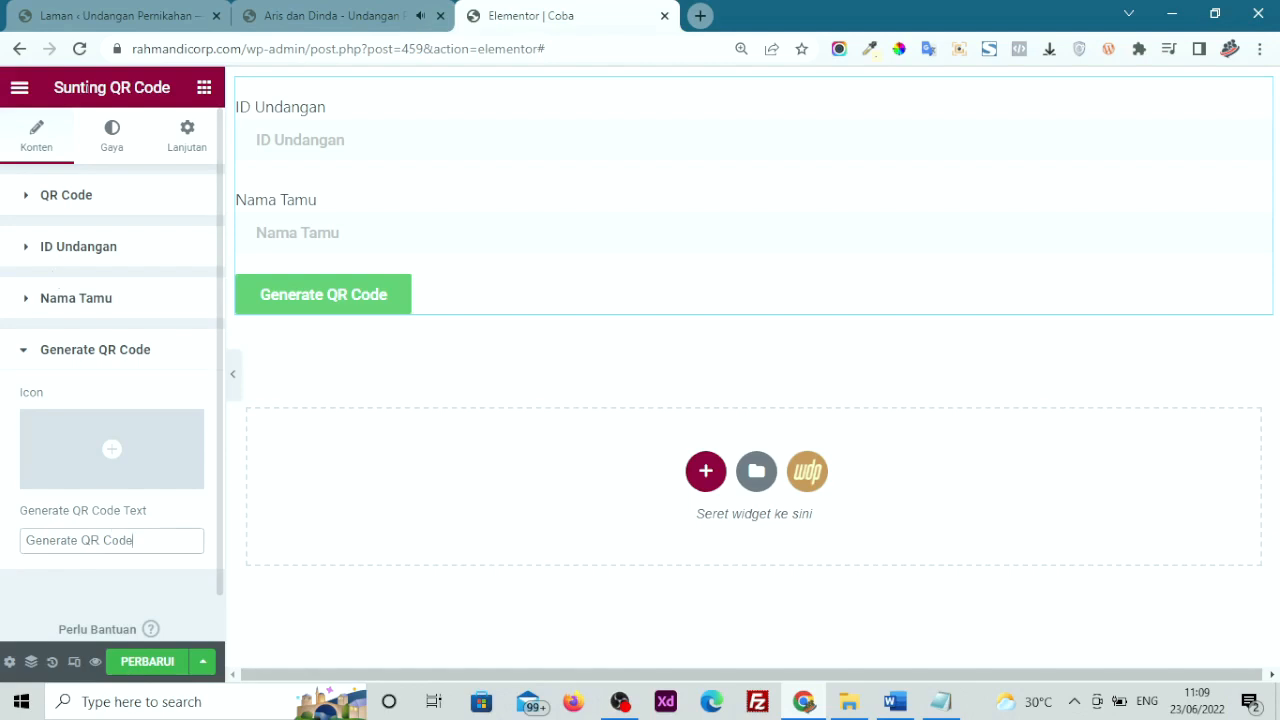
{"action": "left_click", "coordinate": [128, 135]}
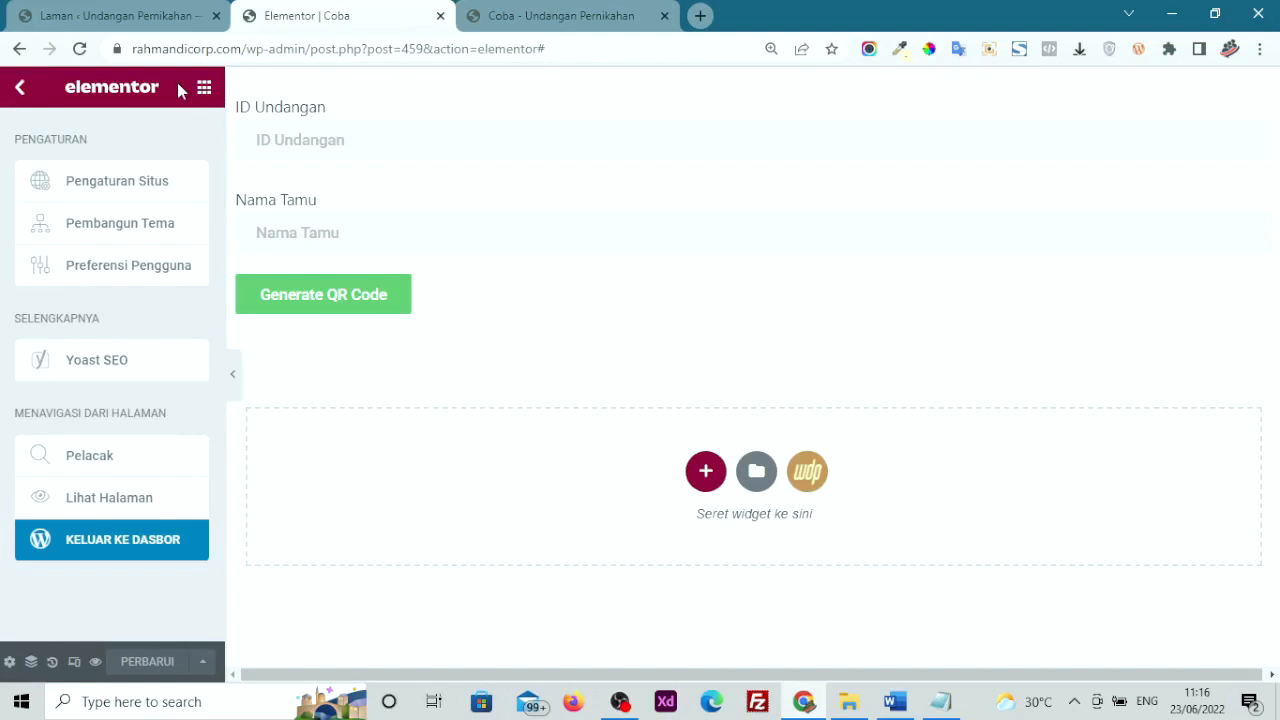
Show the widget list and scroll down to the WeddingPress widgets
{"action": "left_click", "coordinate": [204, 87]}
{"action": "scroll", "coordinate": [203, 270], "scroll_direction": "down", "scroll_amount": 4}
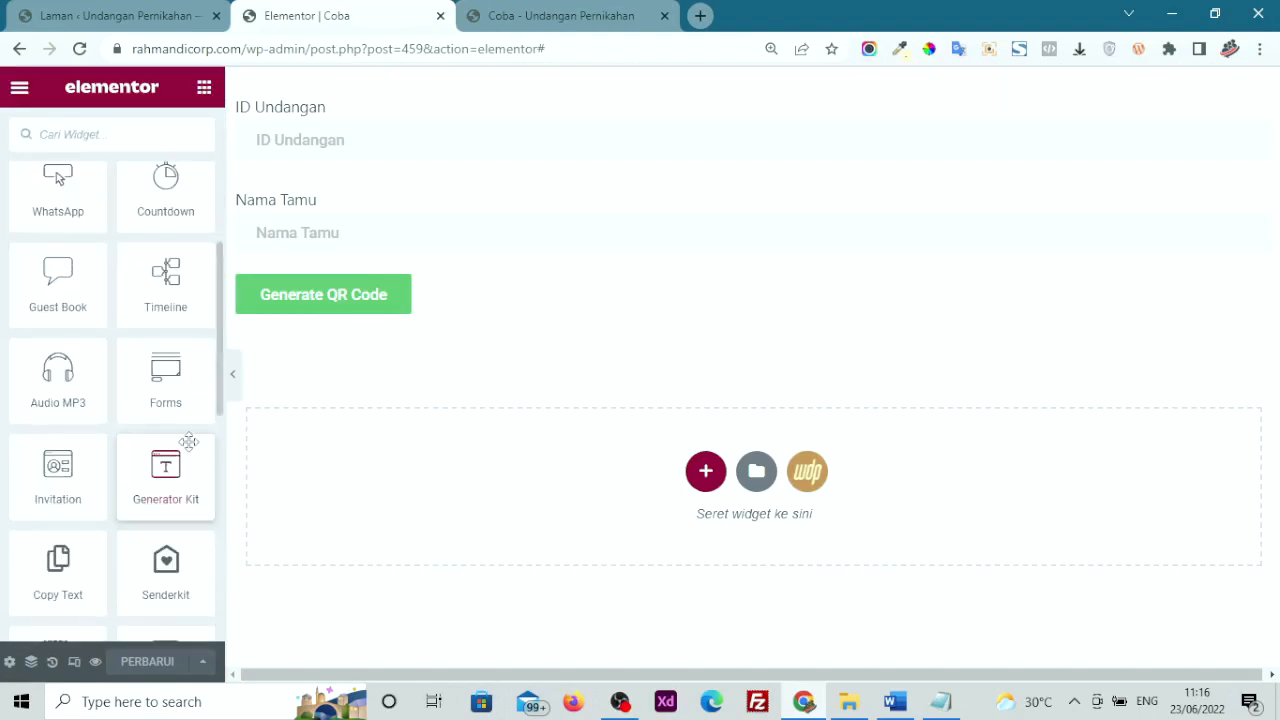
{"action": "scroll", "coordinate": [189, 441], "scroll_direction": "down", "scroll_amount": 3}
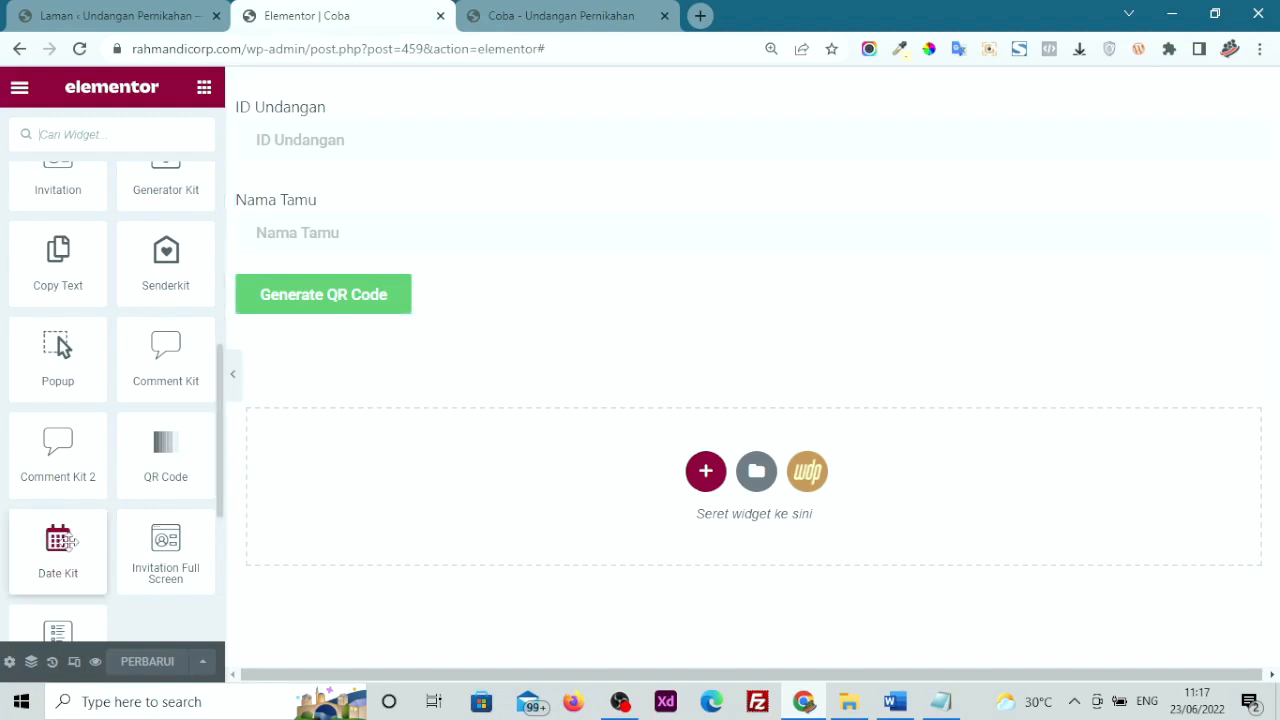
Delete the QR code section and drop in a Date Kit widget with Type Default
{"action": "left_click", "coordinate": [781, 82]}
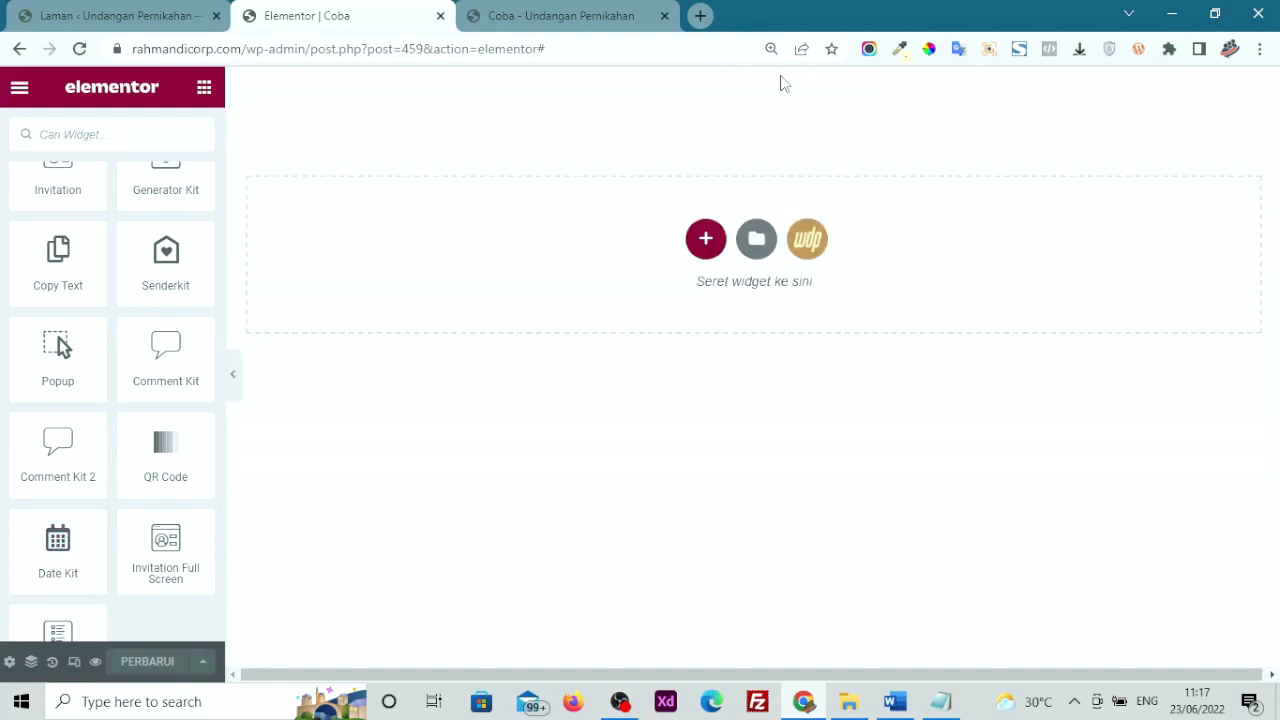
{"action": "left_click_drag", "start_coordinate": [37, 551], "coordinate": [393, 279]}
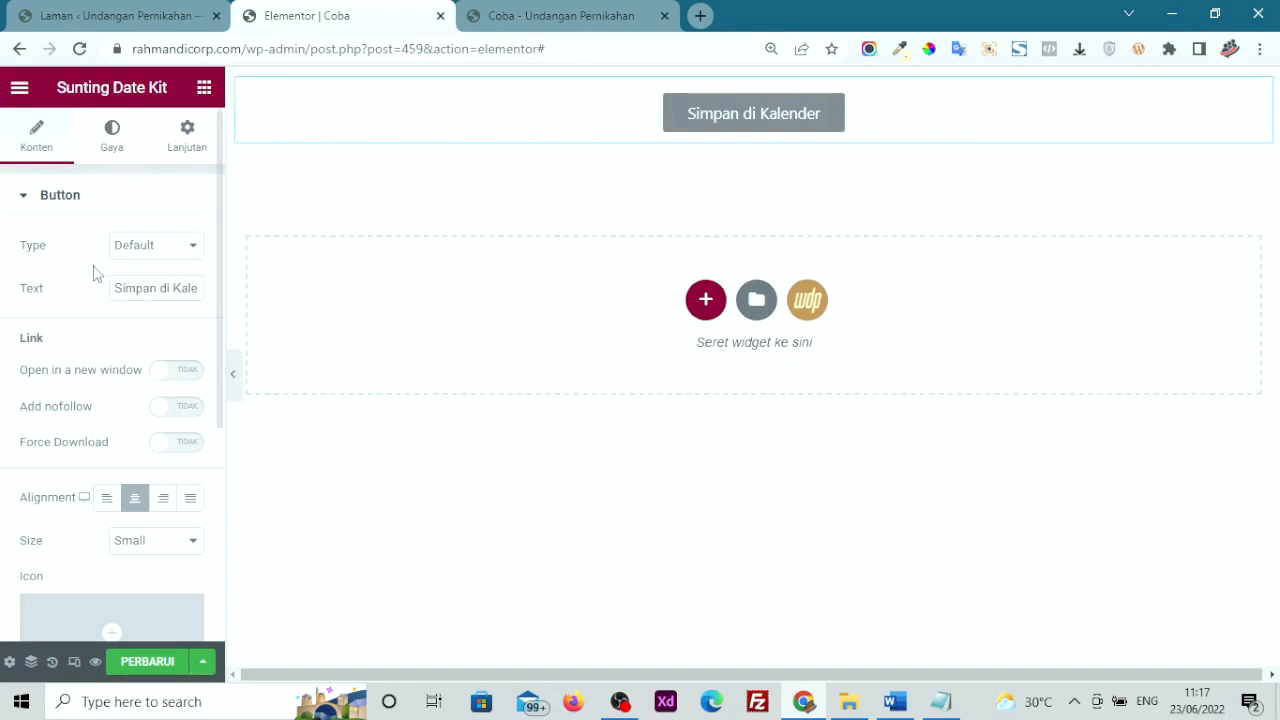
{"action": "left_click", "coordinate": [154, 250]}
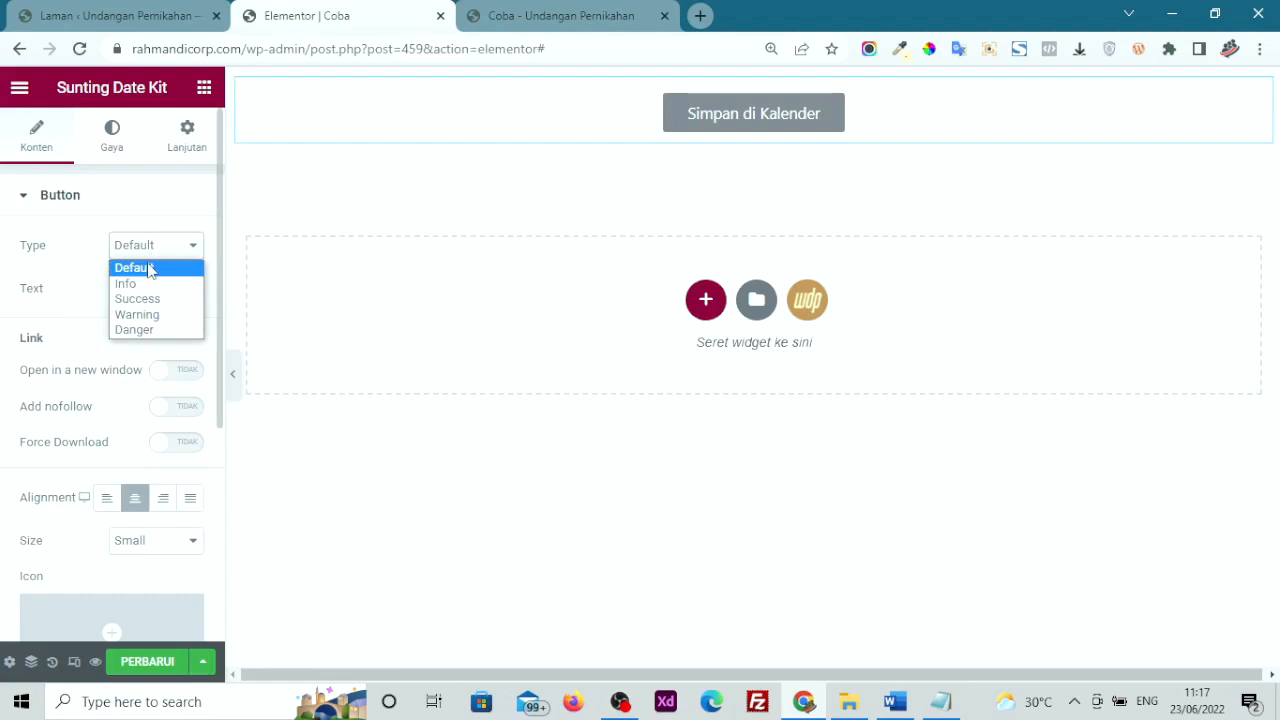
{"action": "left_click", "coordinate": [140, 269]}
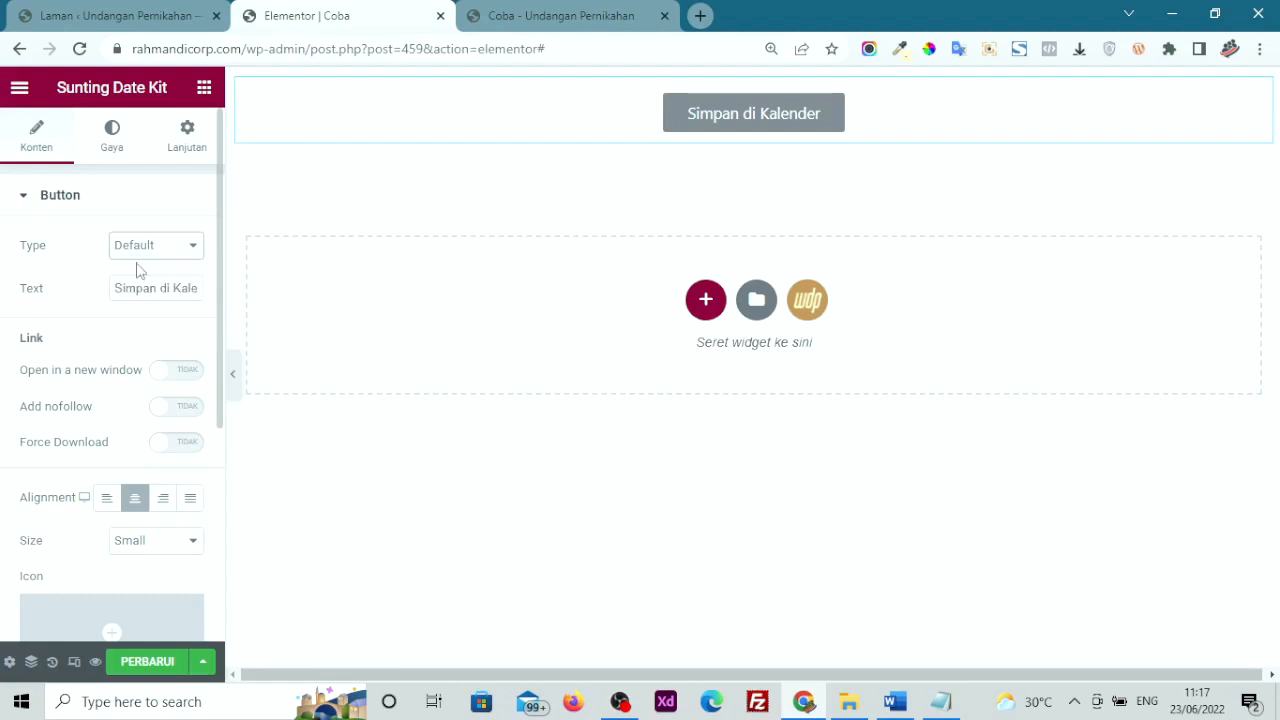
Label the button 'Google Calender' and set it to open in a new window
{"action": "left_click", "coordinate": [134, 288]}
{"action": "triple_click", "coordinate": [134, 288]}
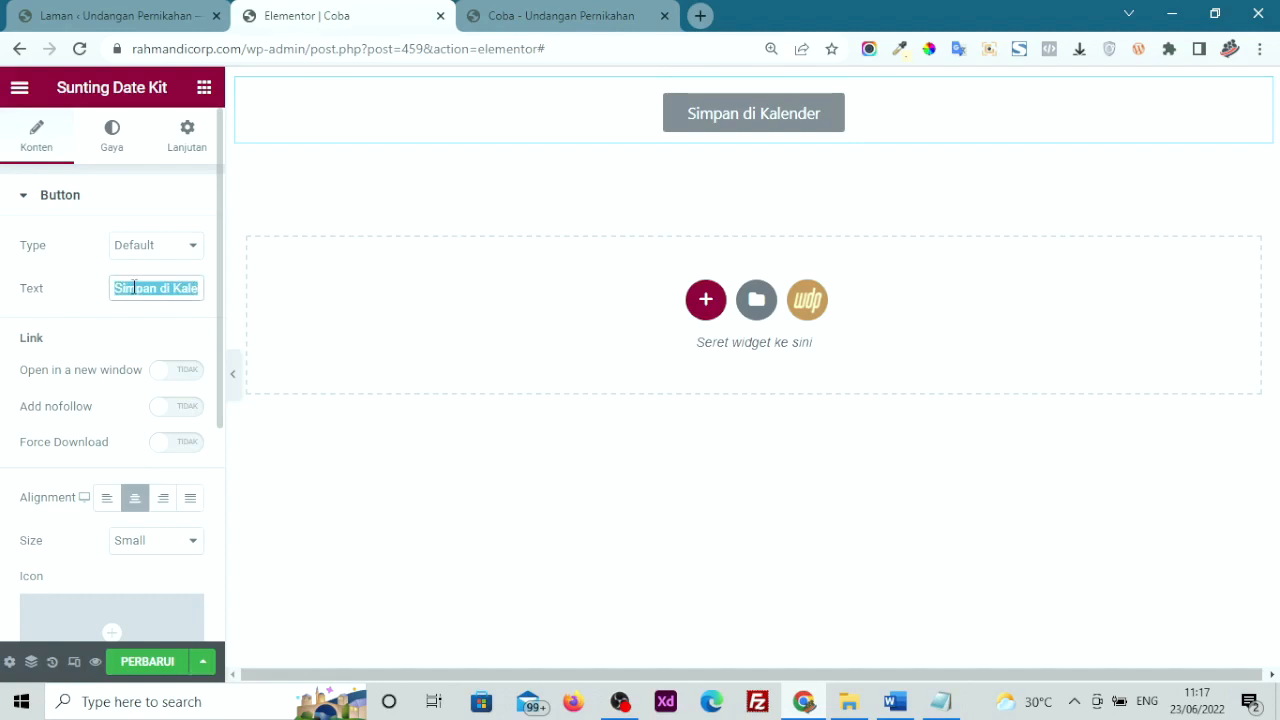
{"action": "type", "text": "Googl"}
{"action": "type", "text": "e "}
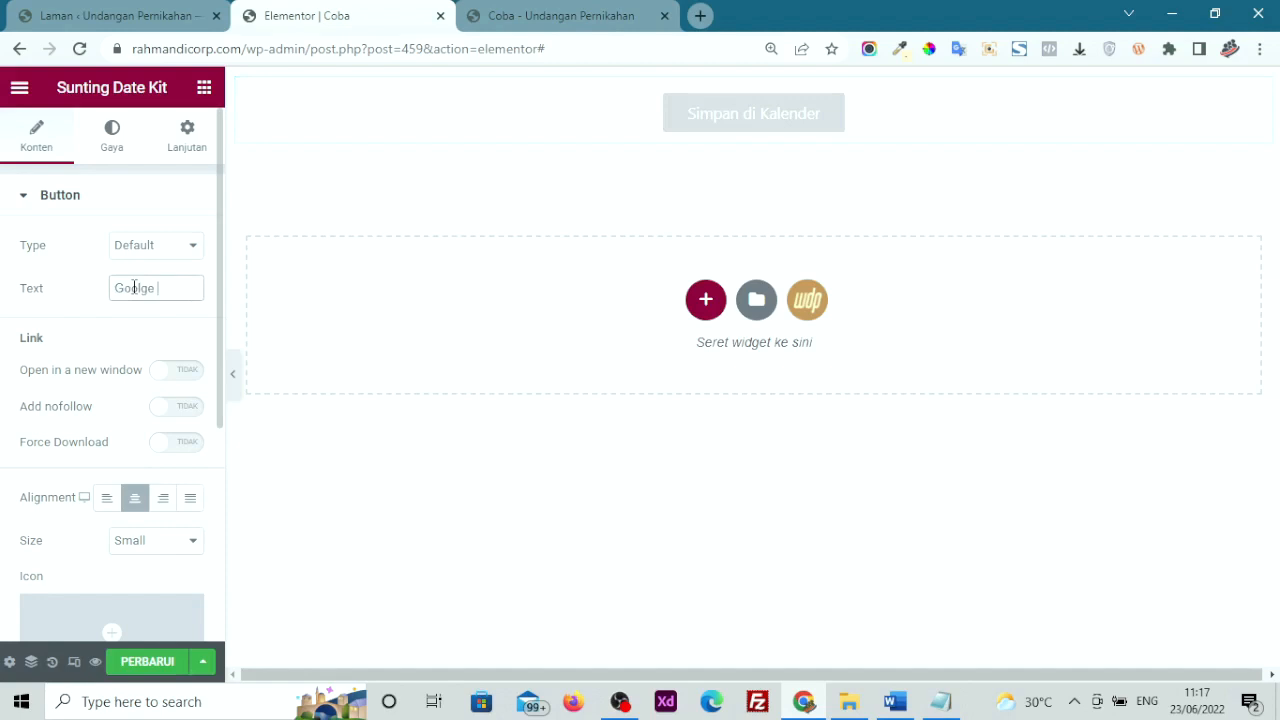
{"action": "type", "text": "Calender"}
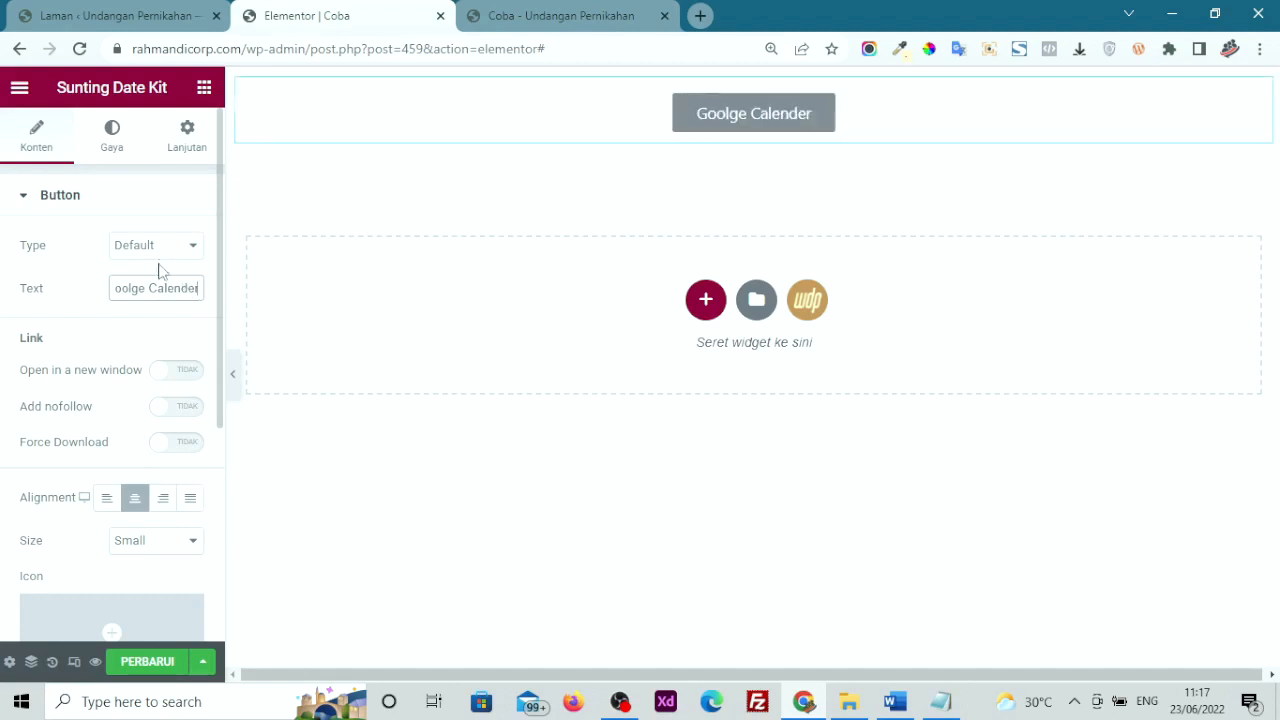
{"action": "left_click", "coordinate": [168, 380]}
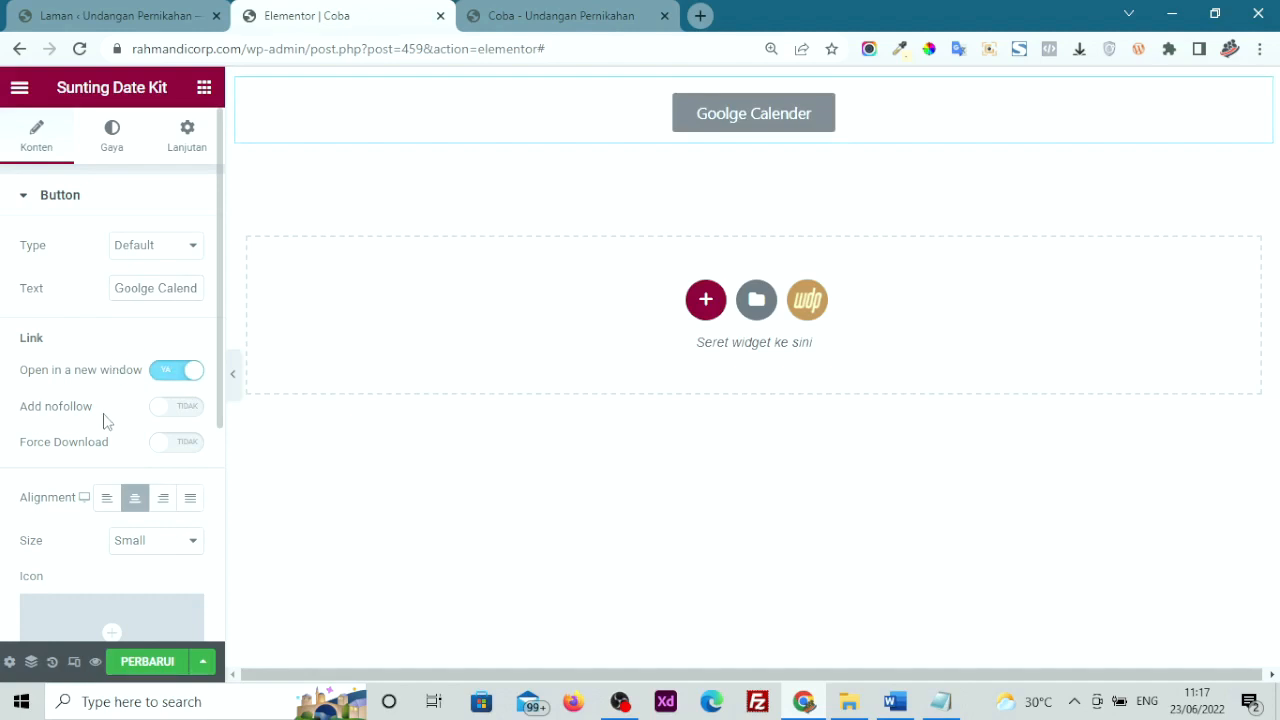
{"action": "scroll", "coordinate": [104, 421], "scroll_direction": "down", "scroll_amount": 3}
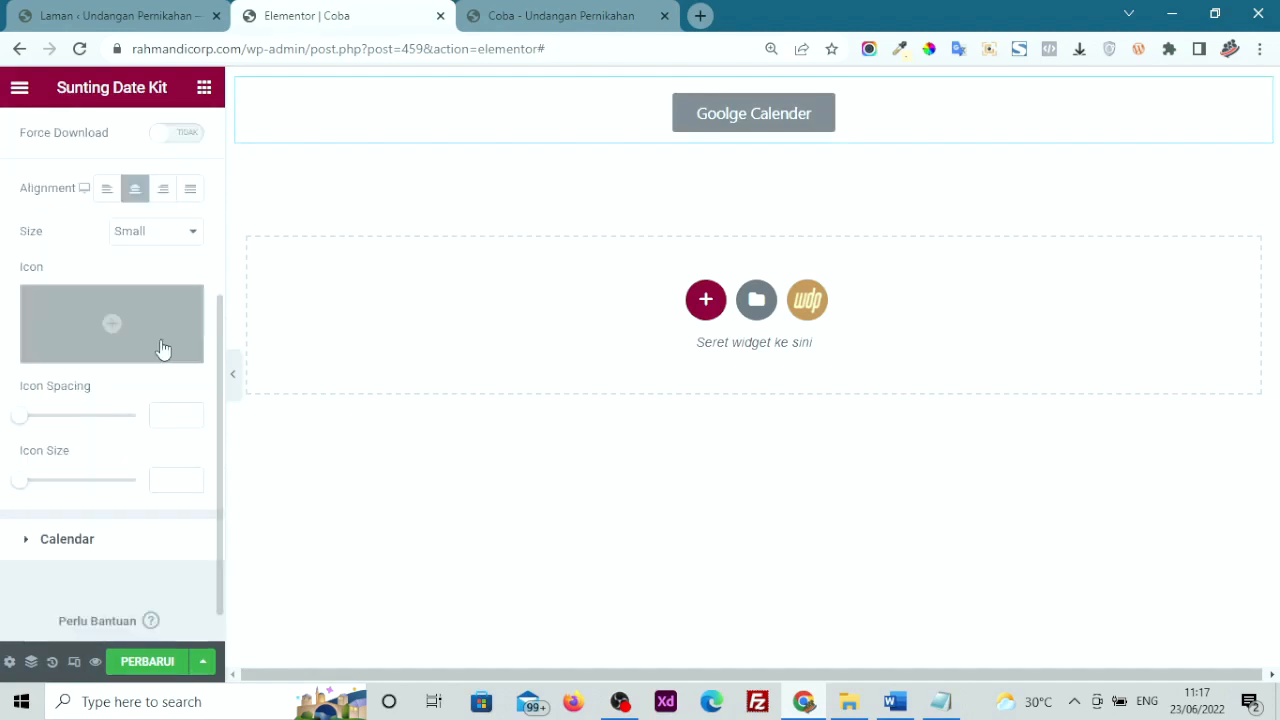
Insert a calendar icon, found by filtering the icon library for 'cal', into the button
{"action": "left_click", "coordinate": [90, 318]}
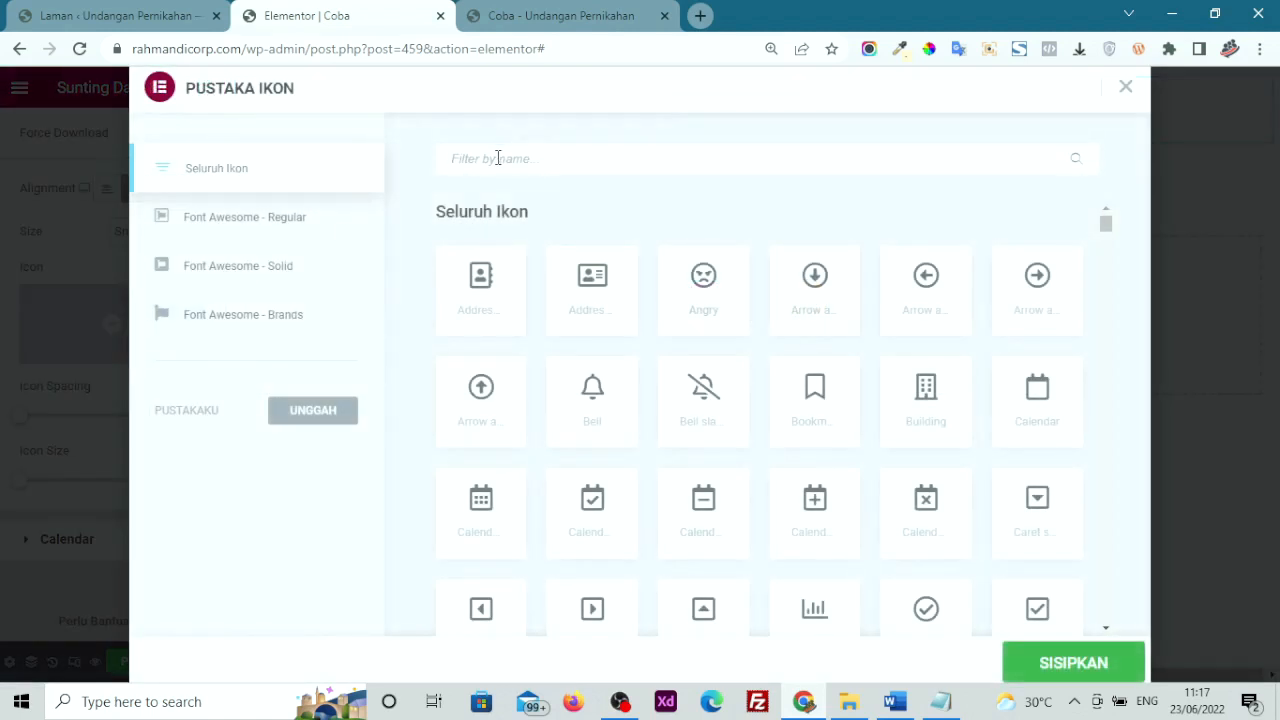
{"action": "type", "text": "cal"}
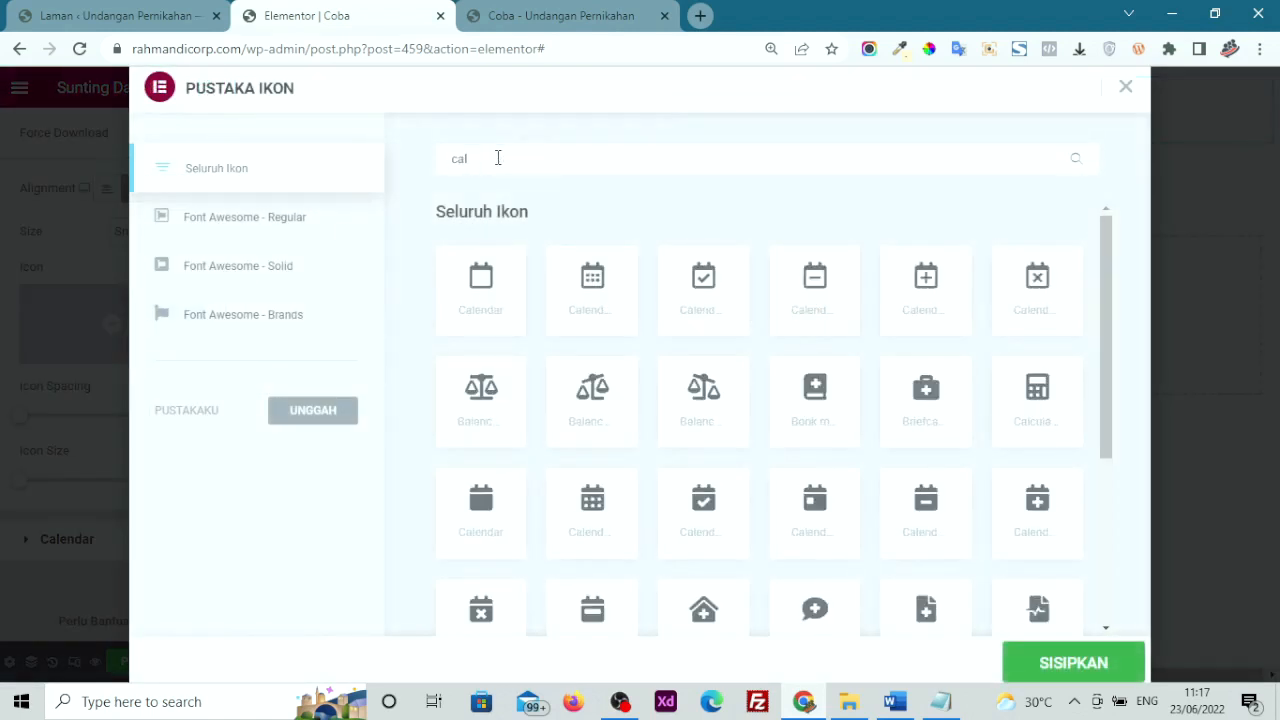
{"action": "left_click", "coordinate": [591, 305]}
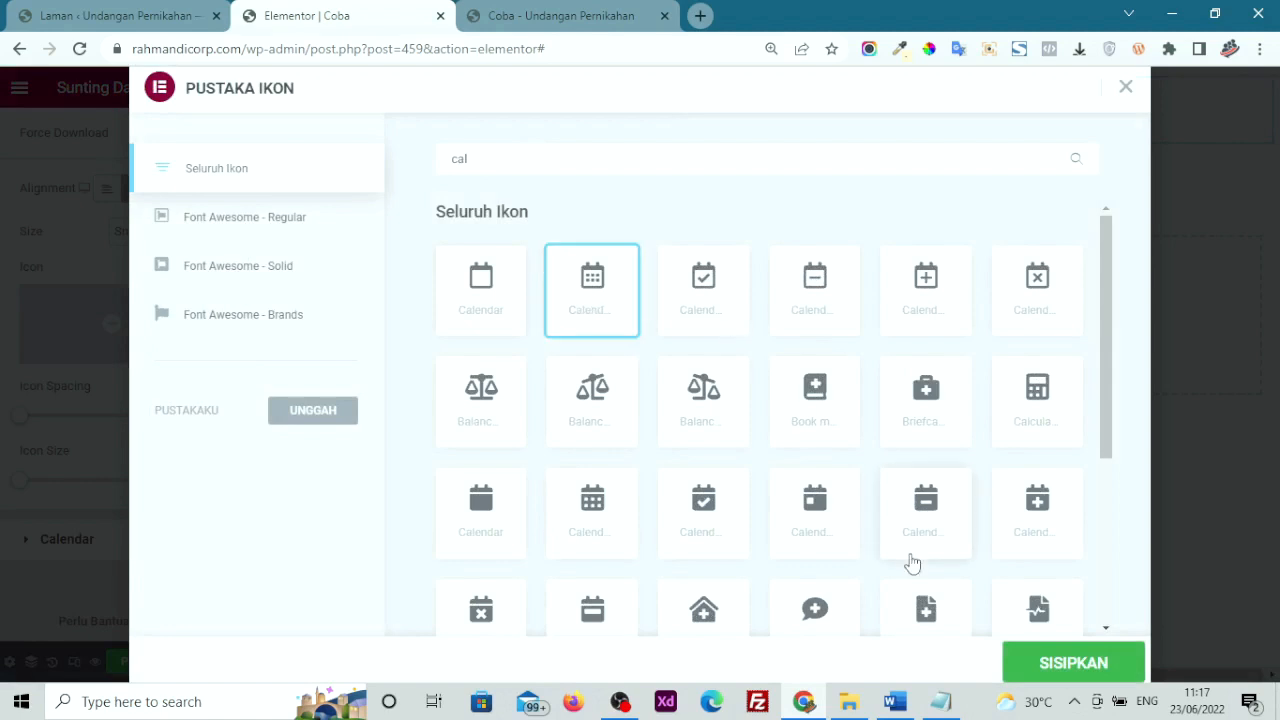
{"action": "left_click", "coordinate": [1031, 665]}
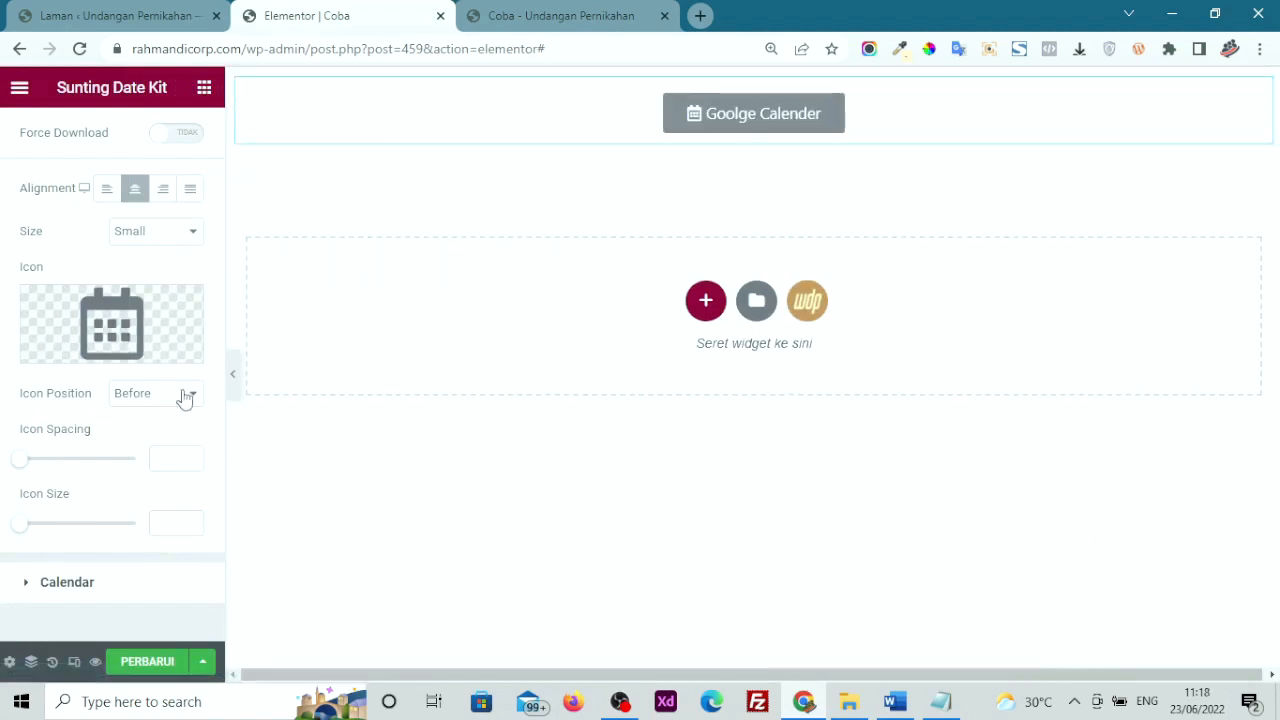
Set the icon spacing to 11 and the icon position to Before
{"action": "left_click_drag", "start_coordinate": [28, 467], "coordinate": [47, 471]}
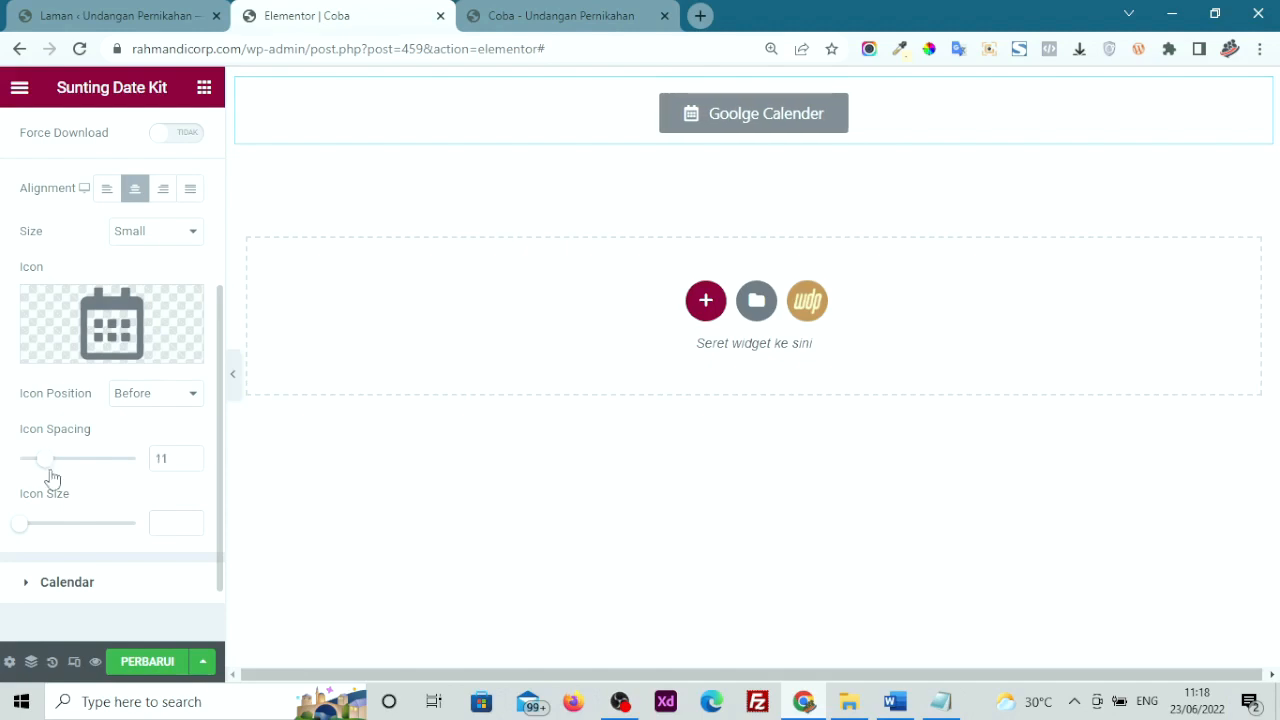
{"action": "left_click", "coordinate": [125, 400]}
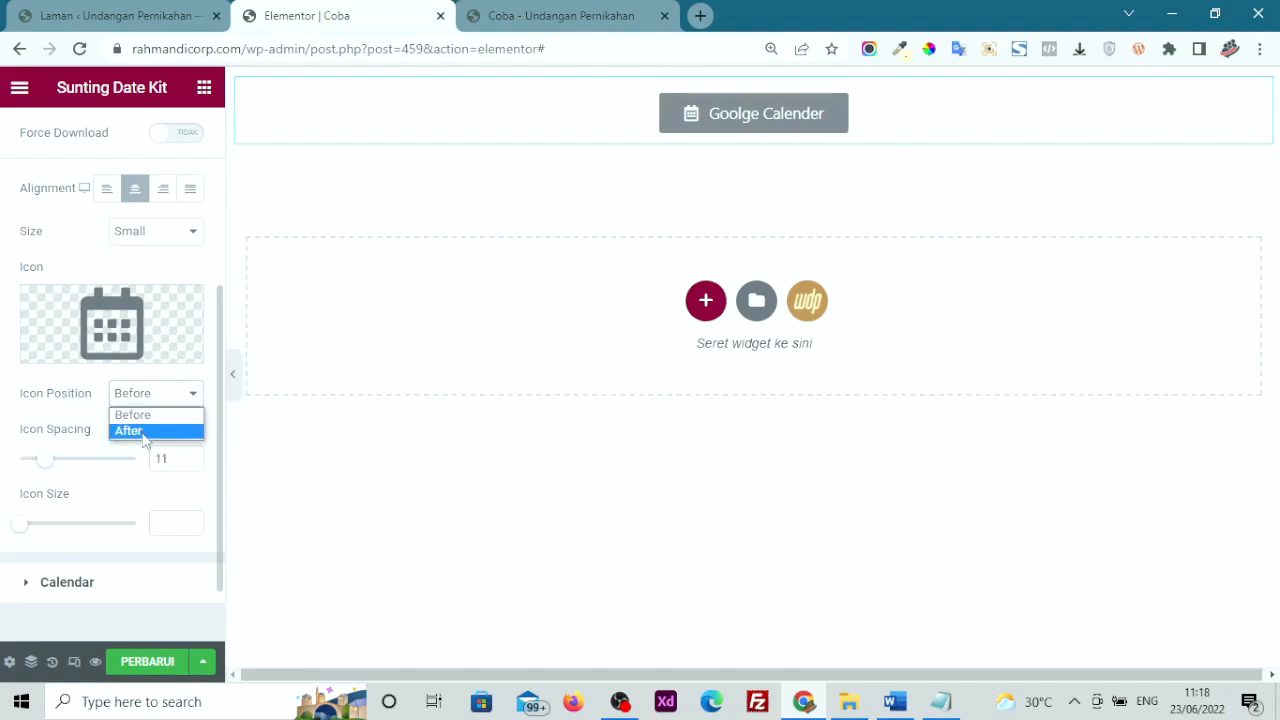
{"action": "left_click", "coordinate": [147, 432]}
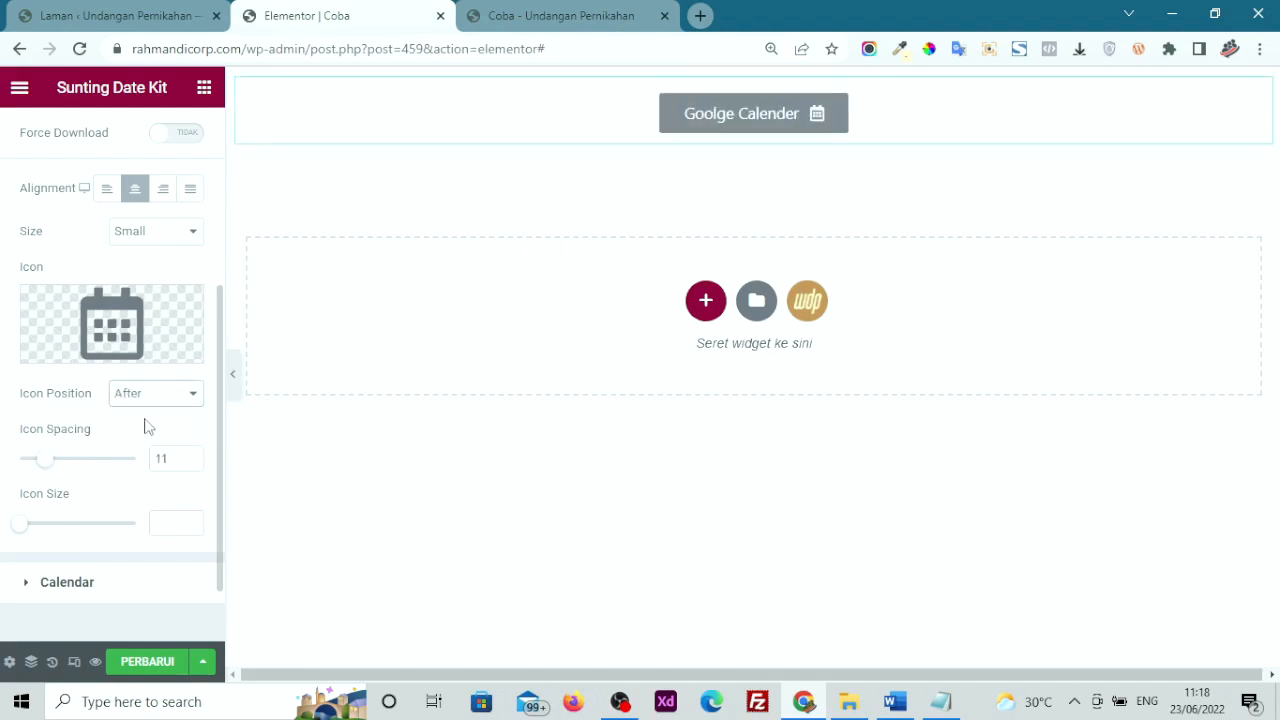
{"action": "left_click", "coordinate": [152, 386]}
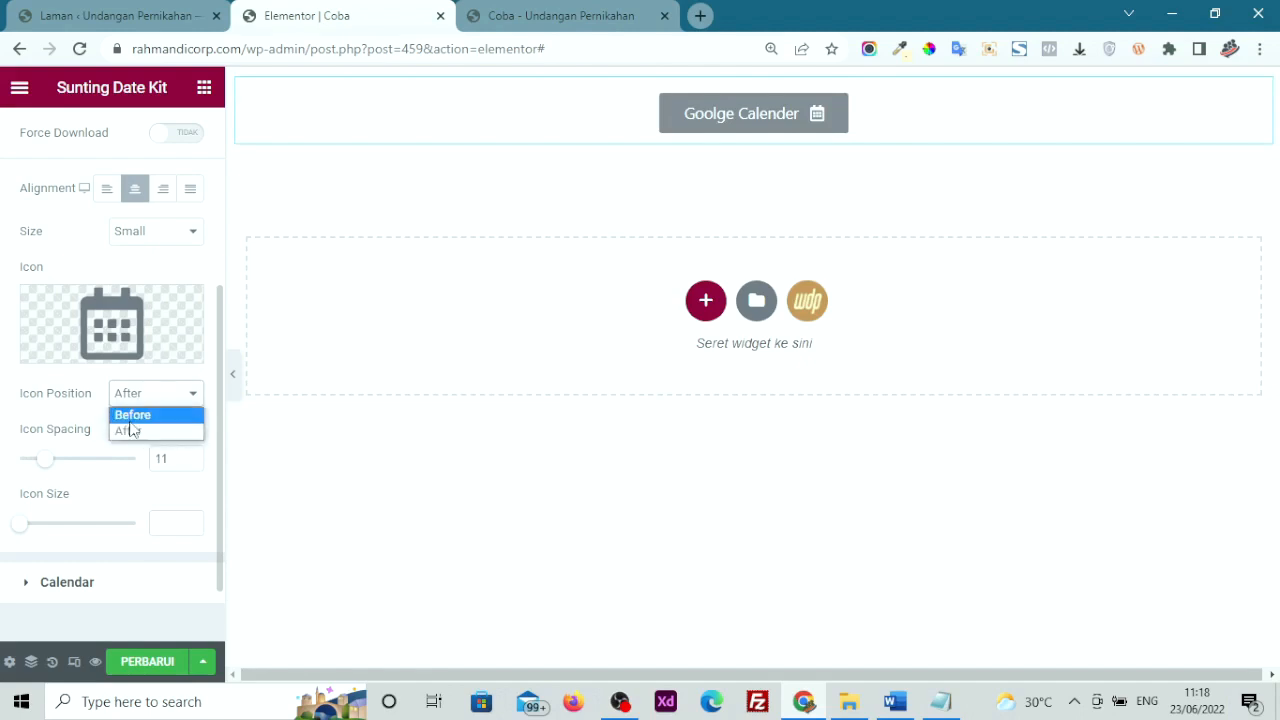
{"action": "left_click", "coordinate": [133, 416]}
{"action": "scroll", "coordinate": [78, 525], "scroll_direction": "down", "scroll_amount": 1}
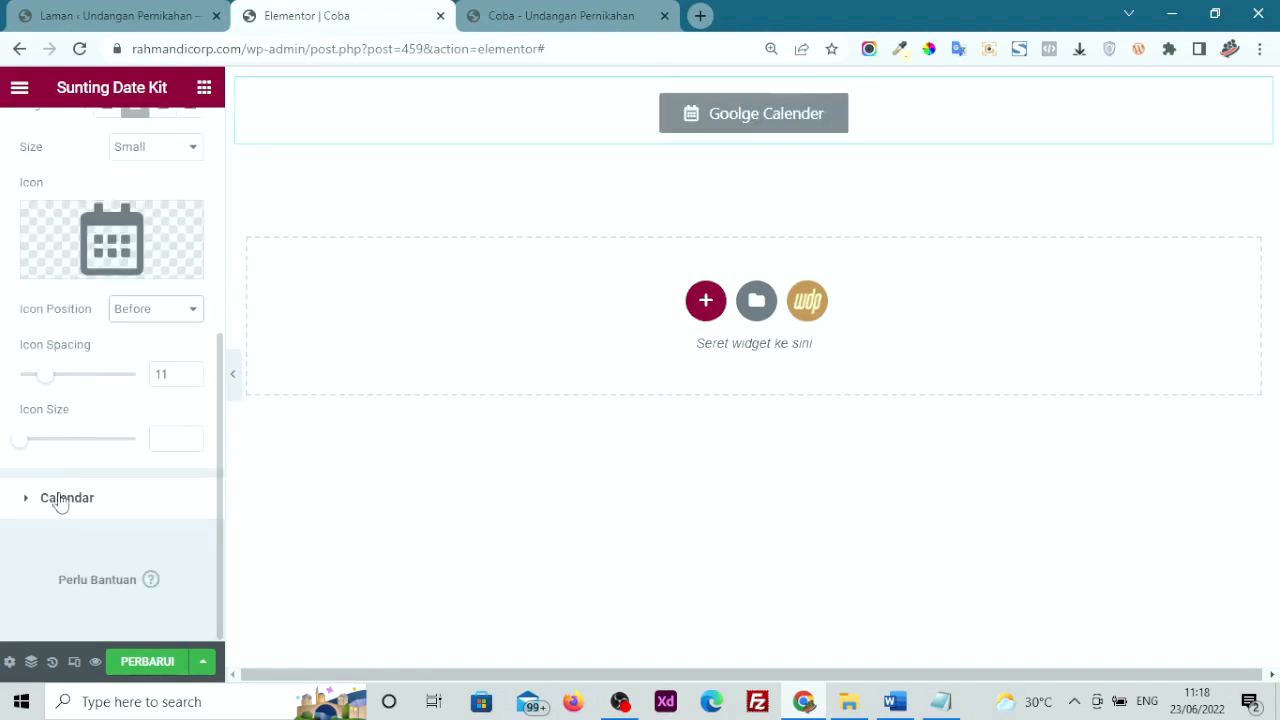
{"action": "left_click", "coordinate": [58, 499]}
Complete the event title with the second partner's name
{"action": "left_click", "coordinate": [80, 385]}
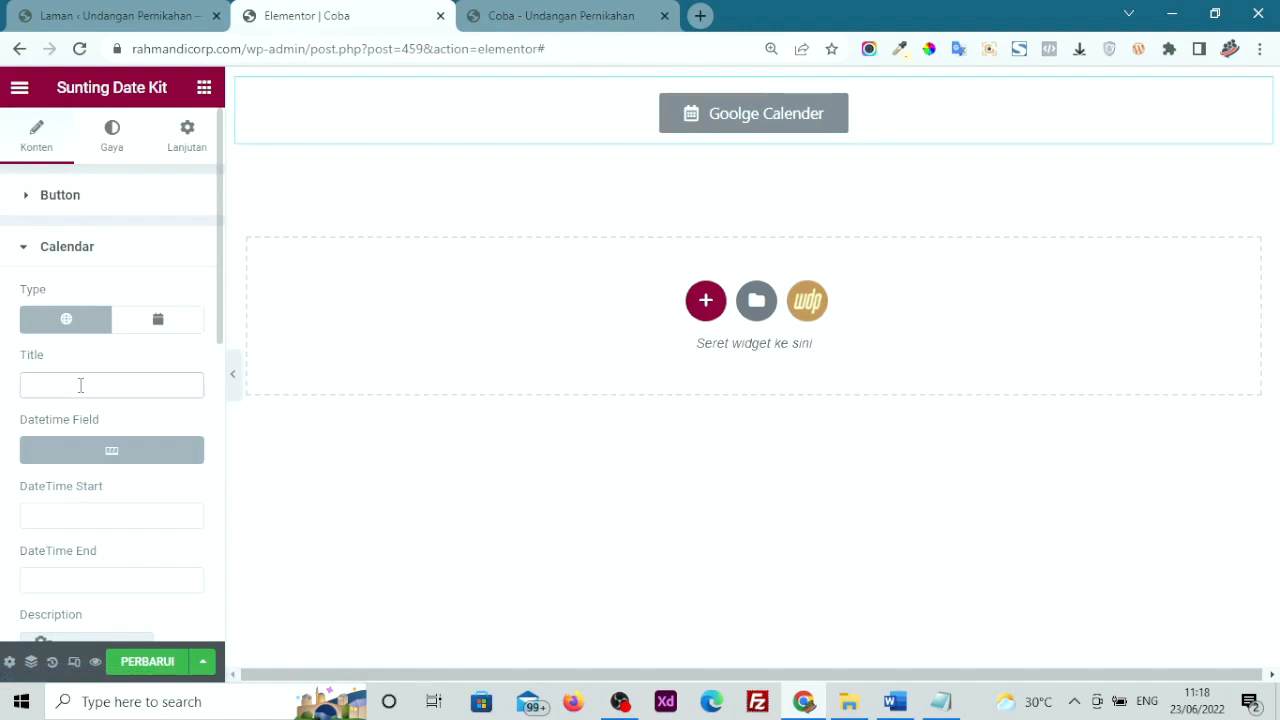
{"action": "type", "text": "Wedding Aris &"}
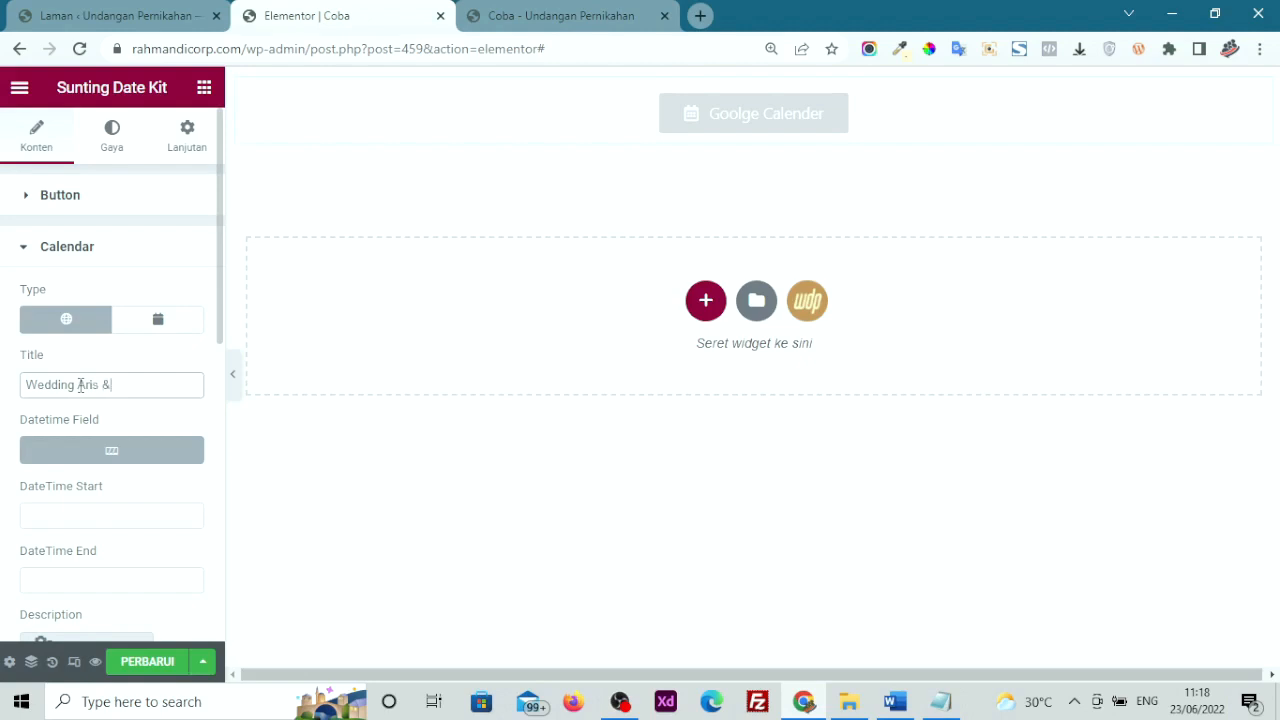
{"action": "type", "text": "Dinda"}
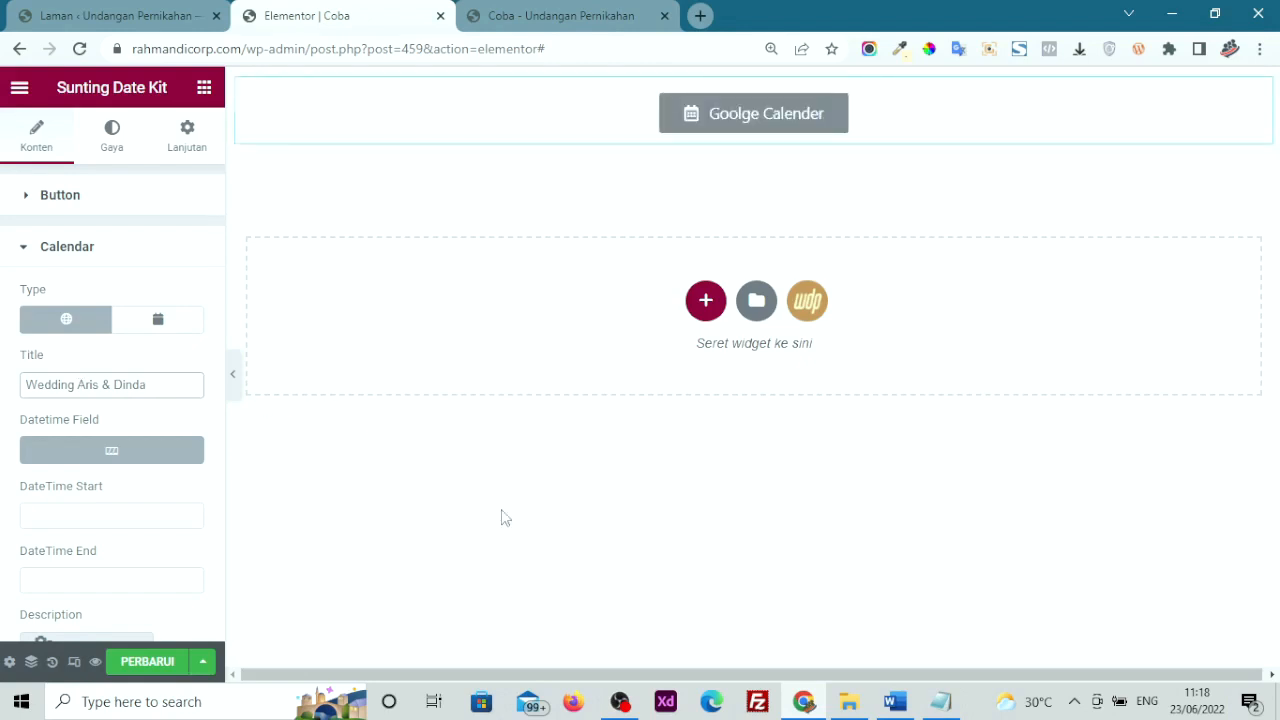
{"action": "mouse_move", "coordinate": [740, 98]}
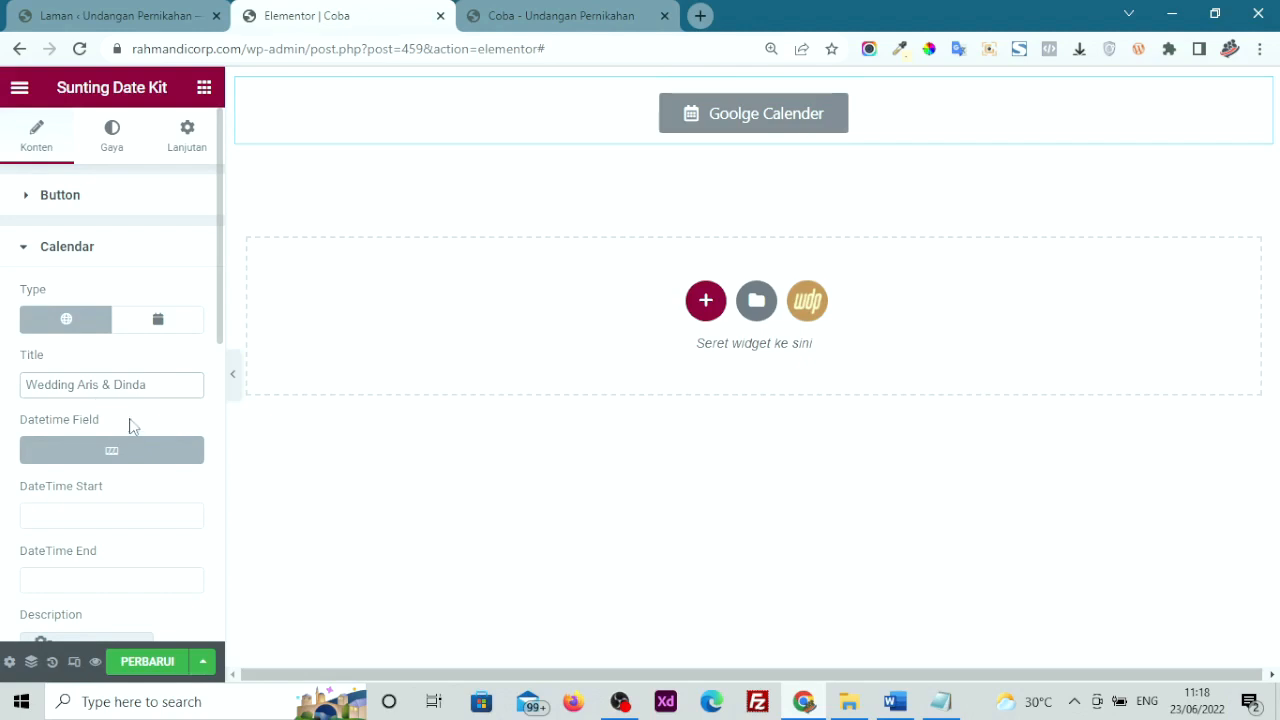
{"action": "left_click", "coordinate": [84, 512]}
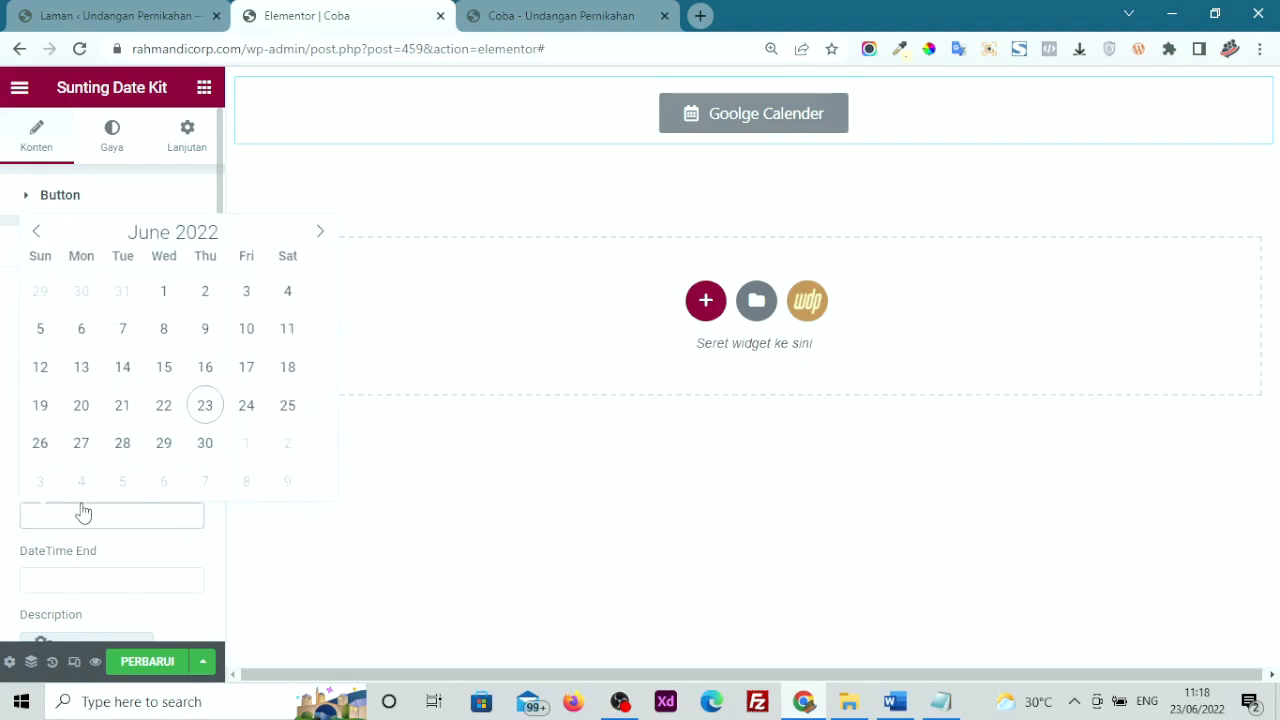
{"action": "left_click", "coordinate": [163, 405]}
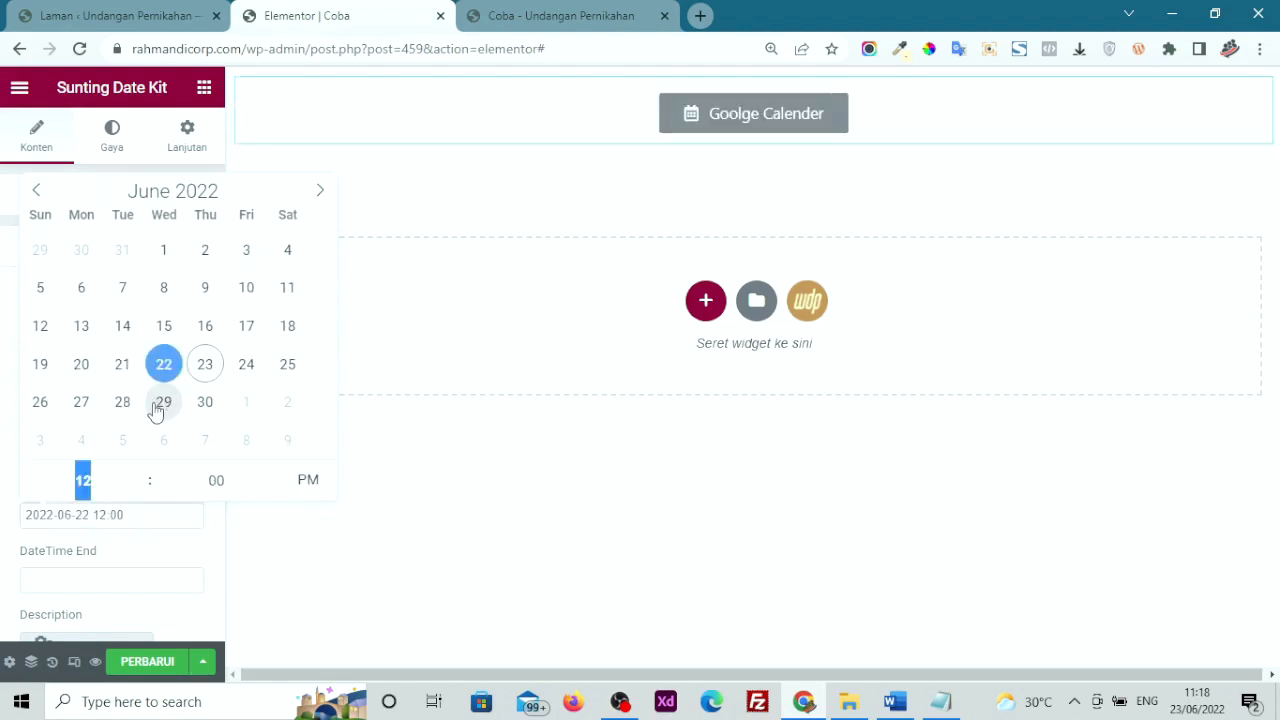
{"action": "left_click", "coordinate": [4, 464]}
{"action": "scroll", "coordinate": [34, 490], "scroll_direction": "down", "scroll_amount": 1}
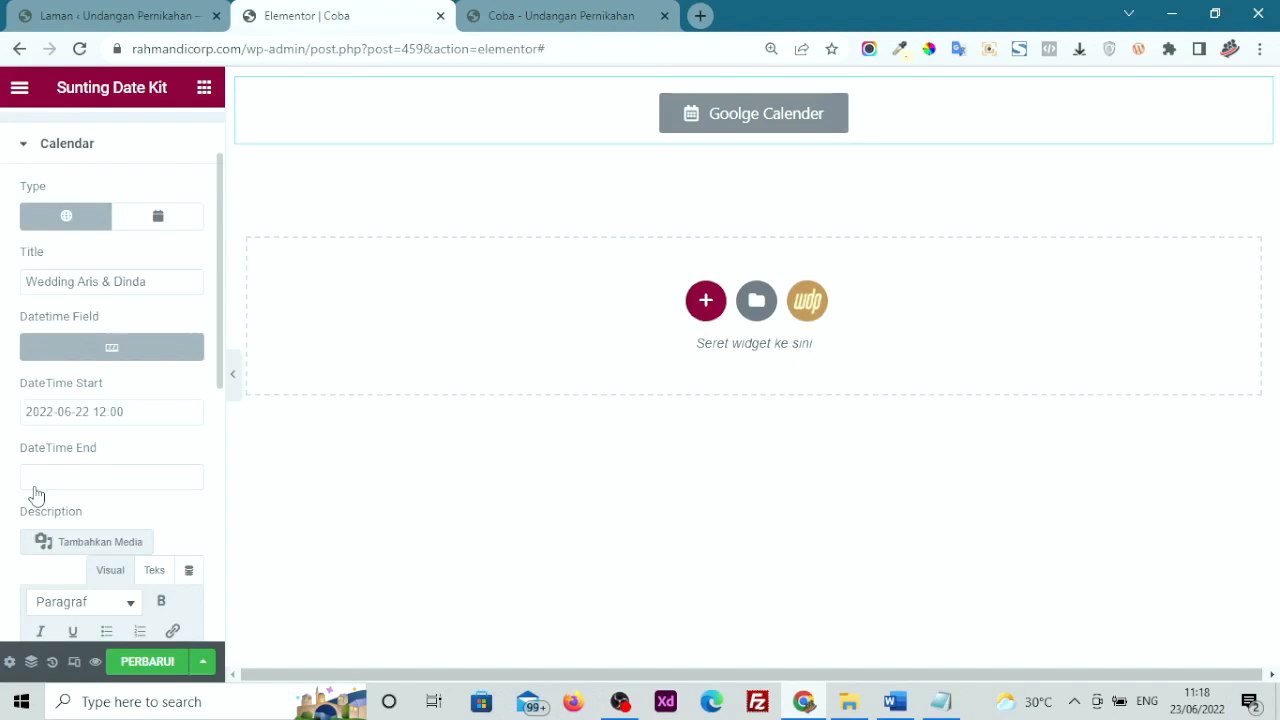
{"action": "left_click", "coordinate": [84, 414]}
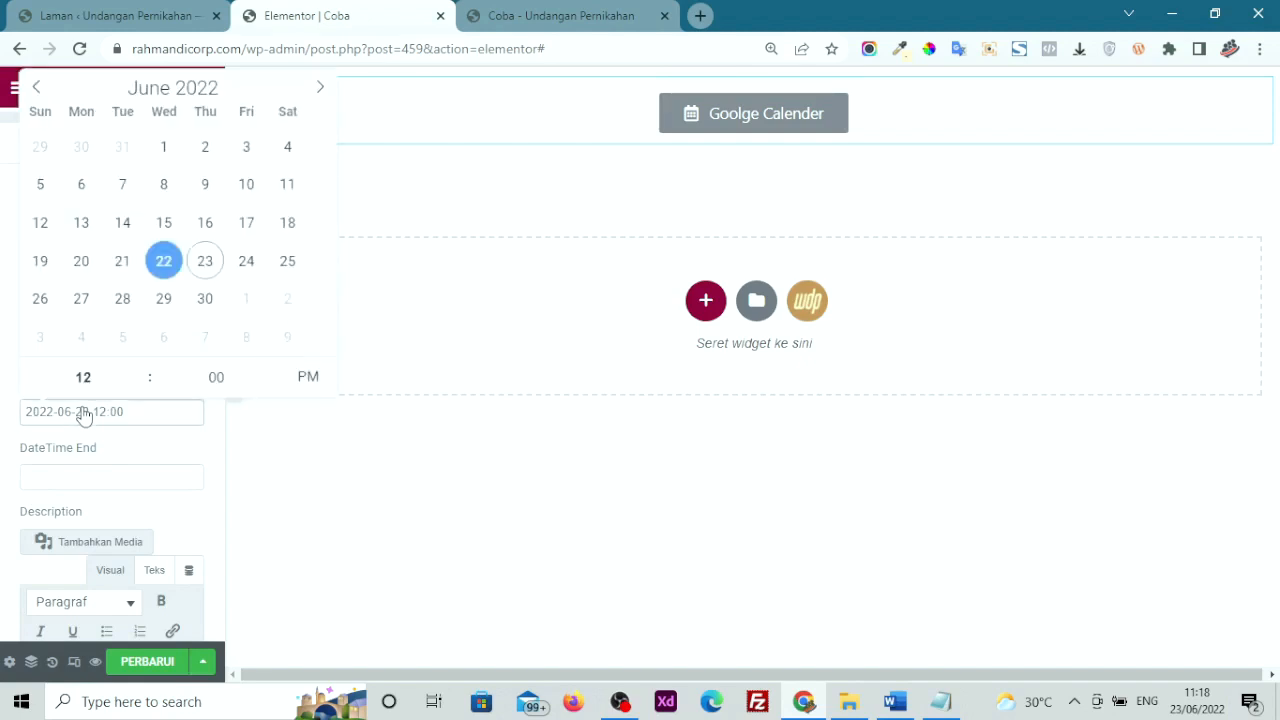
{"action": "left_click", "coordinate": [277, 278]}
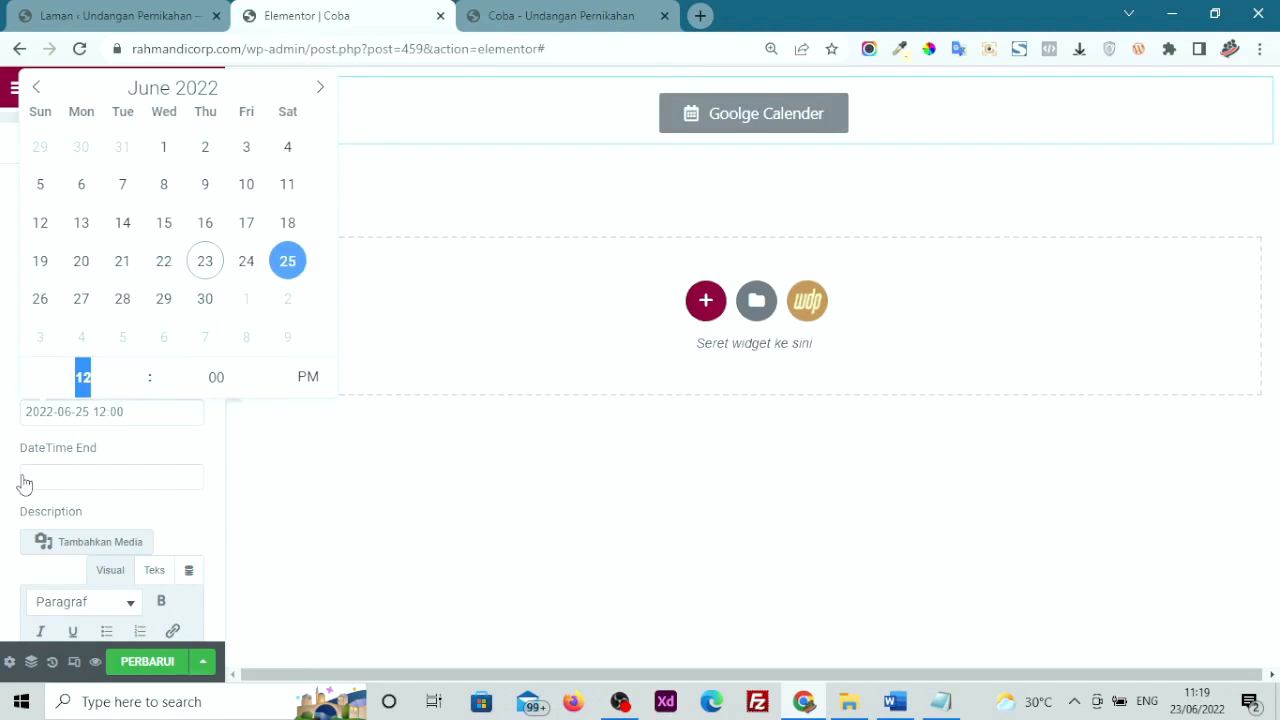
{"action": "left_click", "coordinate": [73, 484]}
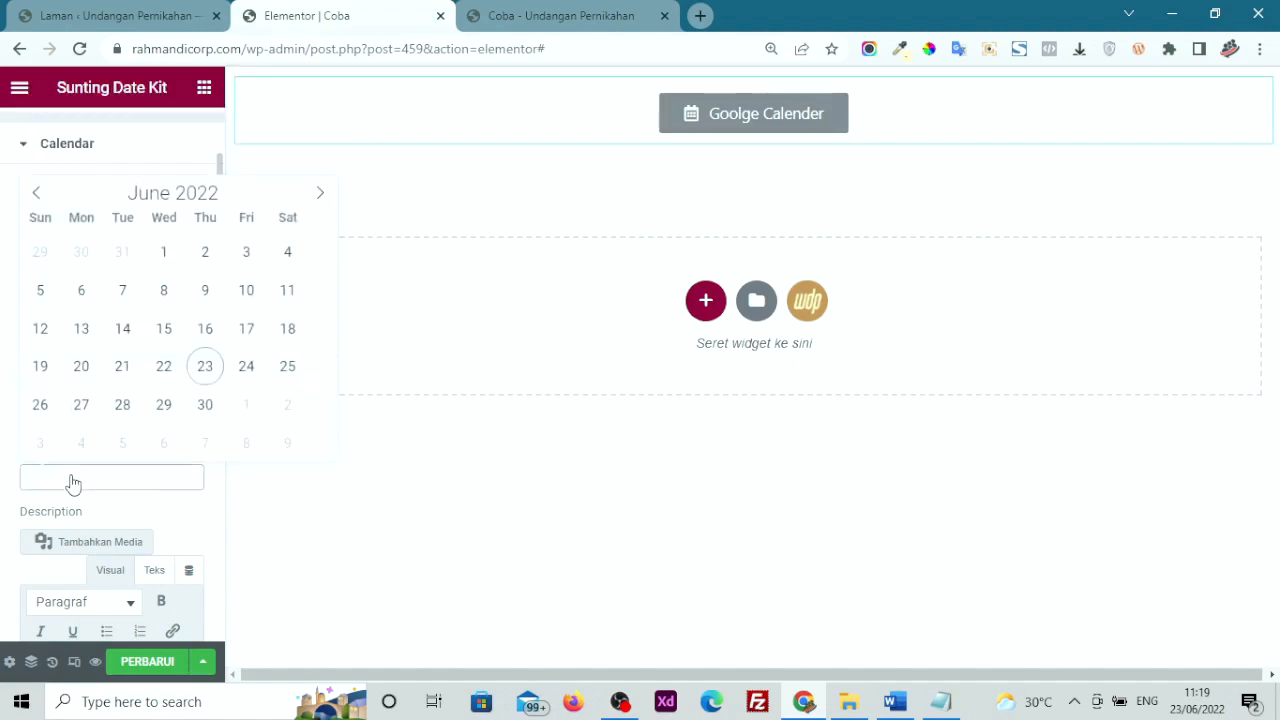
{"action": "left_click", "coordinate": [36, 424]}
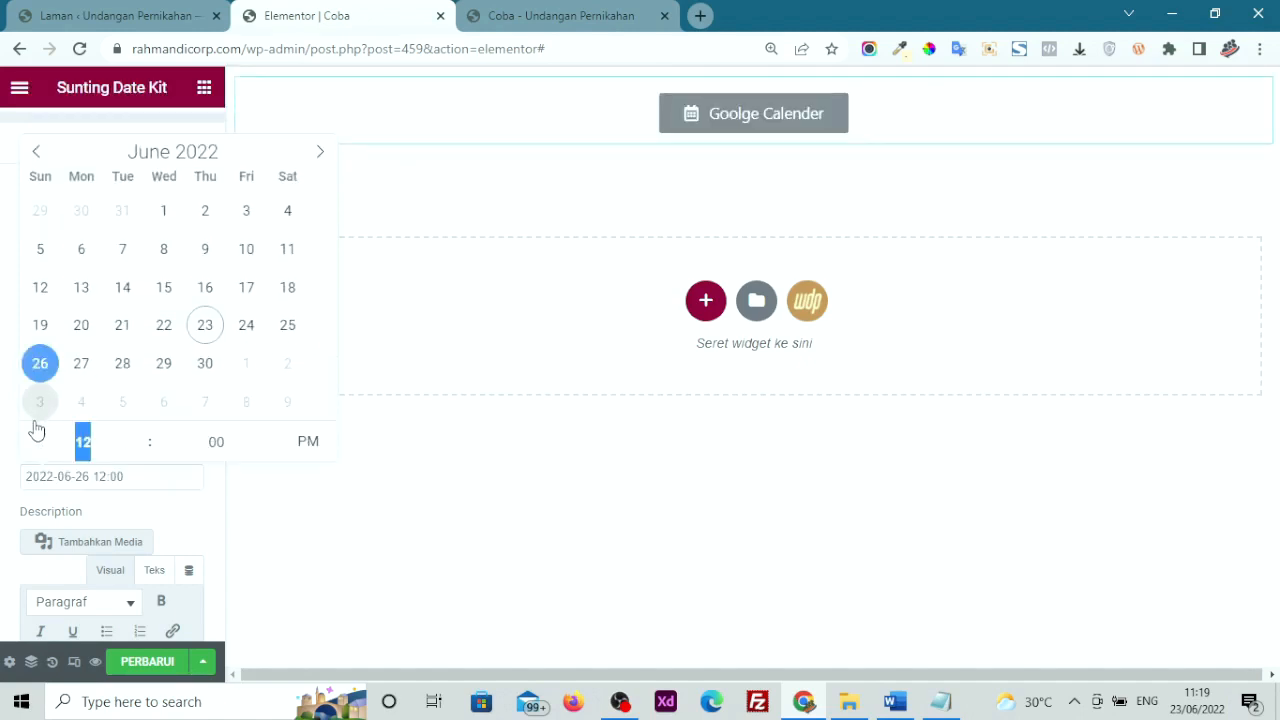
{"action": "left_click", "coordinate": [12, 485]}
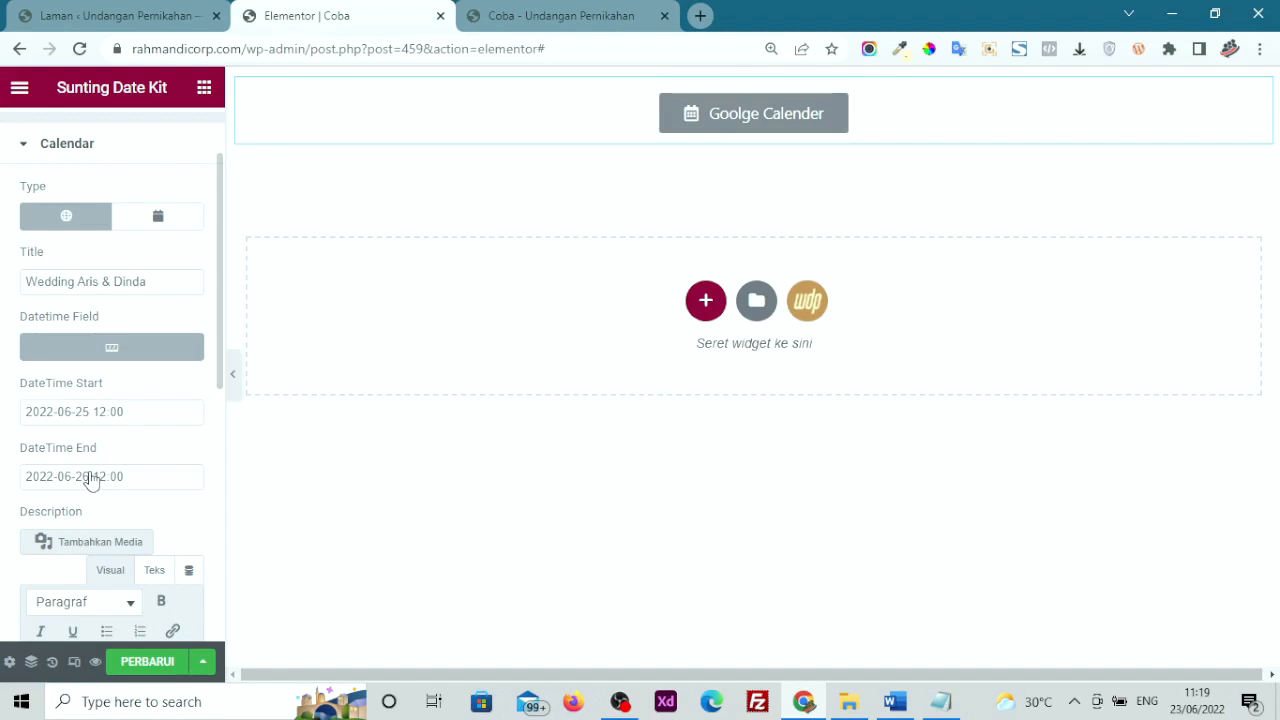
{"action": "scroll", "coordinate": [91, 481], "scroll_direction": "down", "scroll_amount": 3}
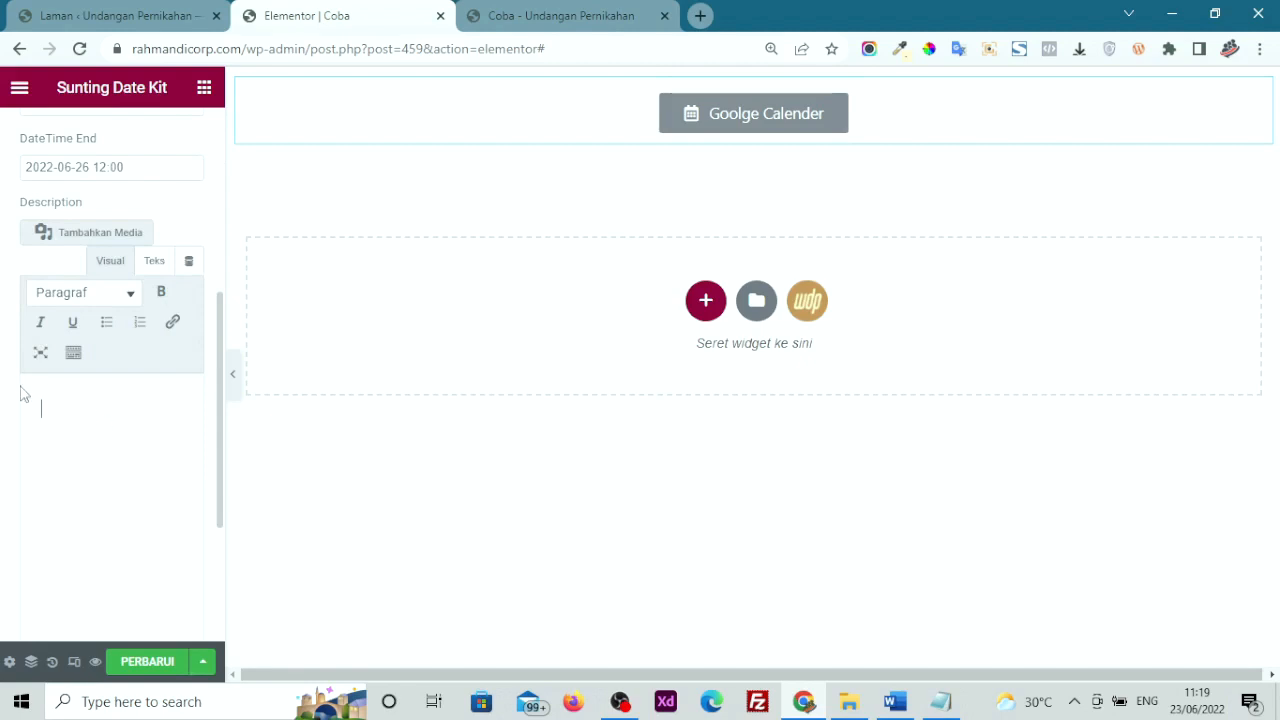
{"action": "scroll", "coordinate": [21, 386], "scroll_direction": "up", "scroll_amount": 4}
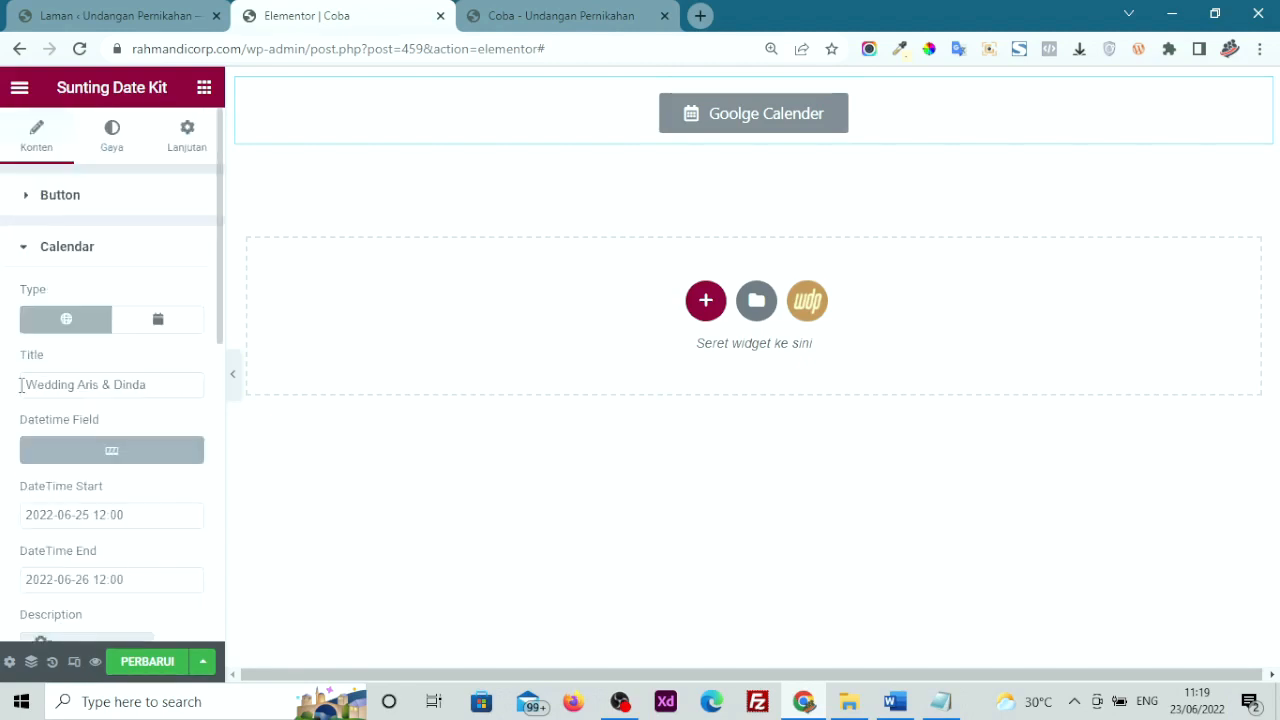
Update the page from the Gaya tab and view the Coba preview with the calendar button
{"action": "left_click", "coordinate": [113, 140]}
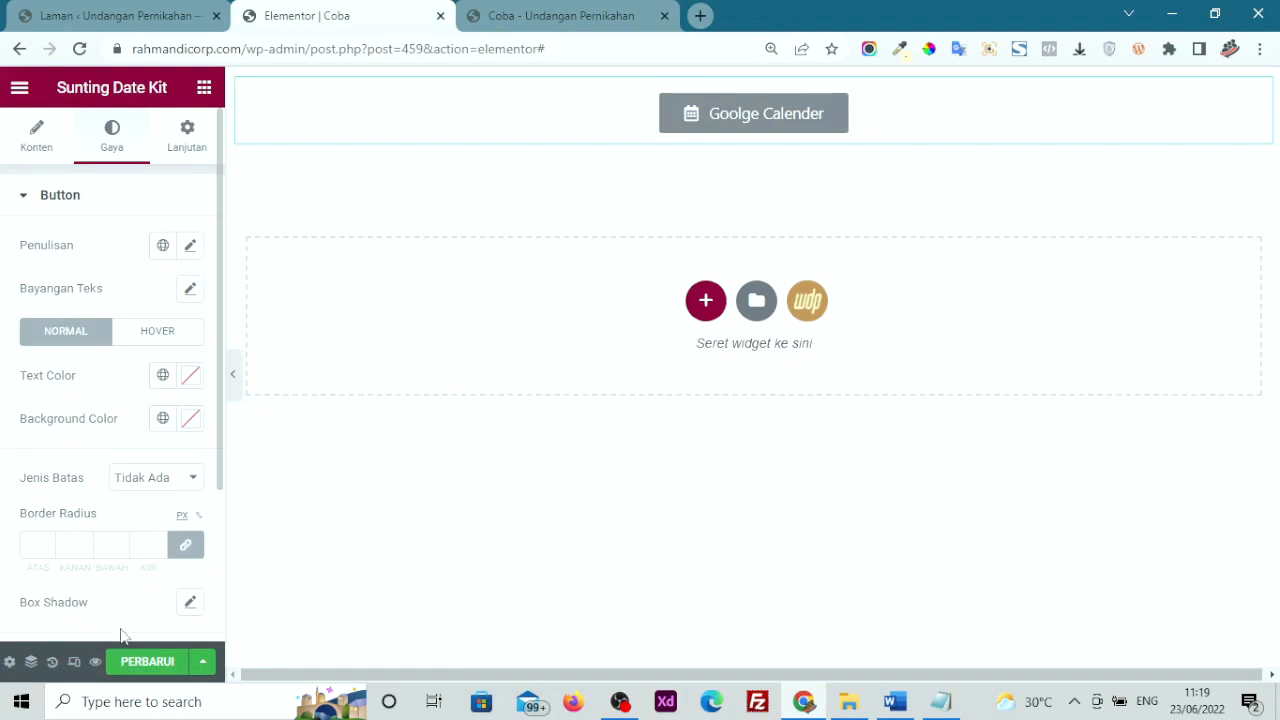
{"action": "left_click", "coordinate": [133, 666]}
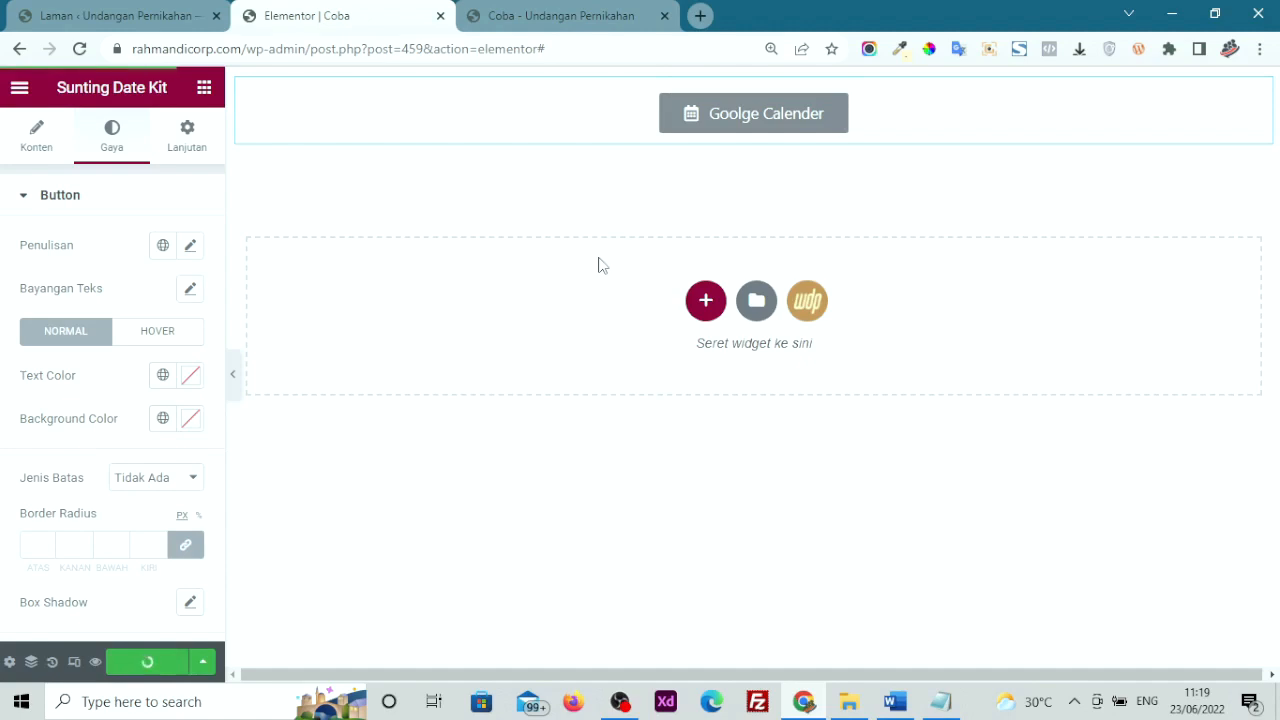
{"action": "left_click", "coordinate": [476, 16]}
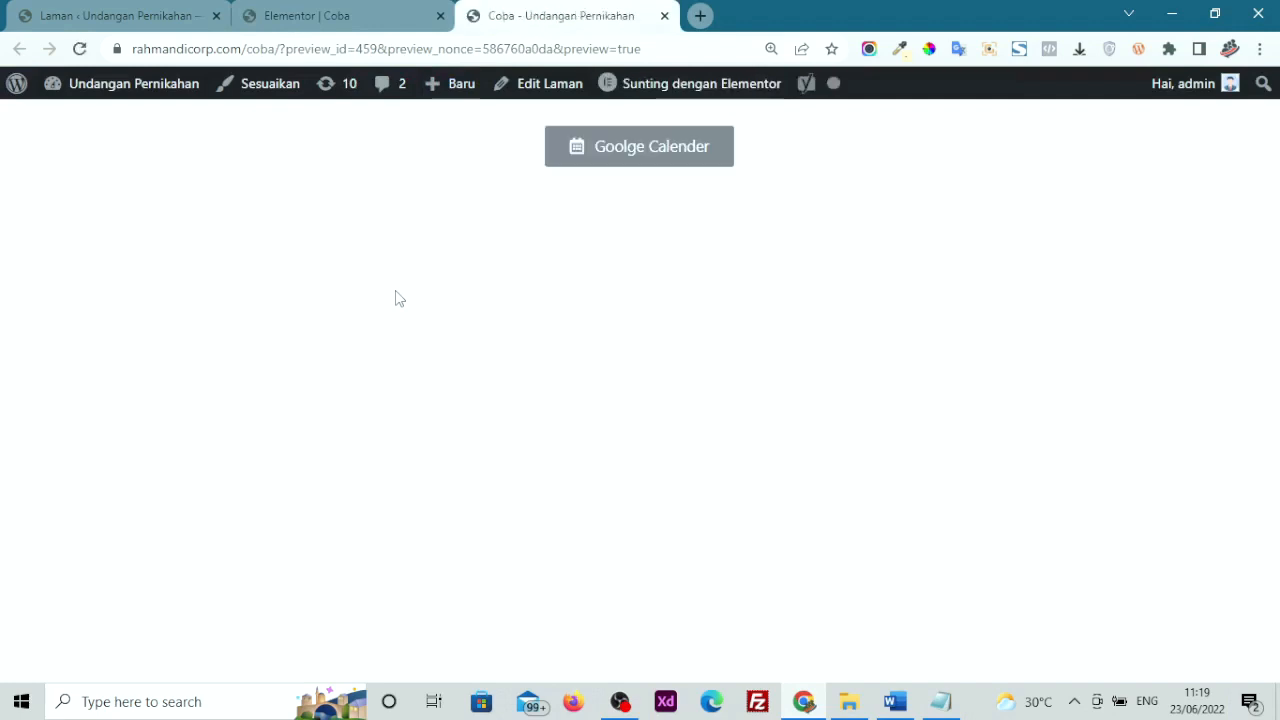
From the preview's Goolge Calender button, save the June 25–26, 2022 wedding event with a notification reminder, then close Google Calendar
{"action": "left_click", "coordinate": [611, 157]}
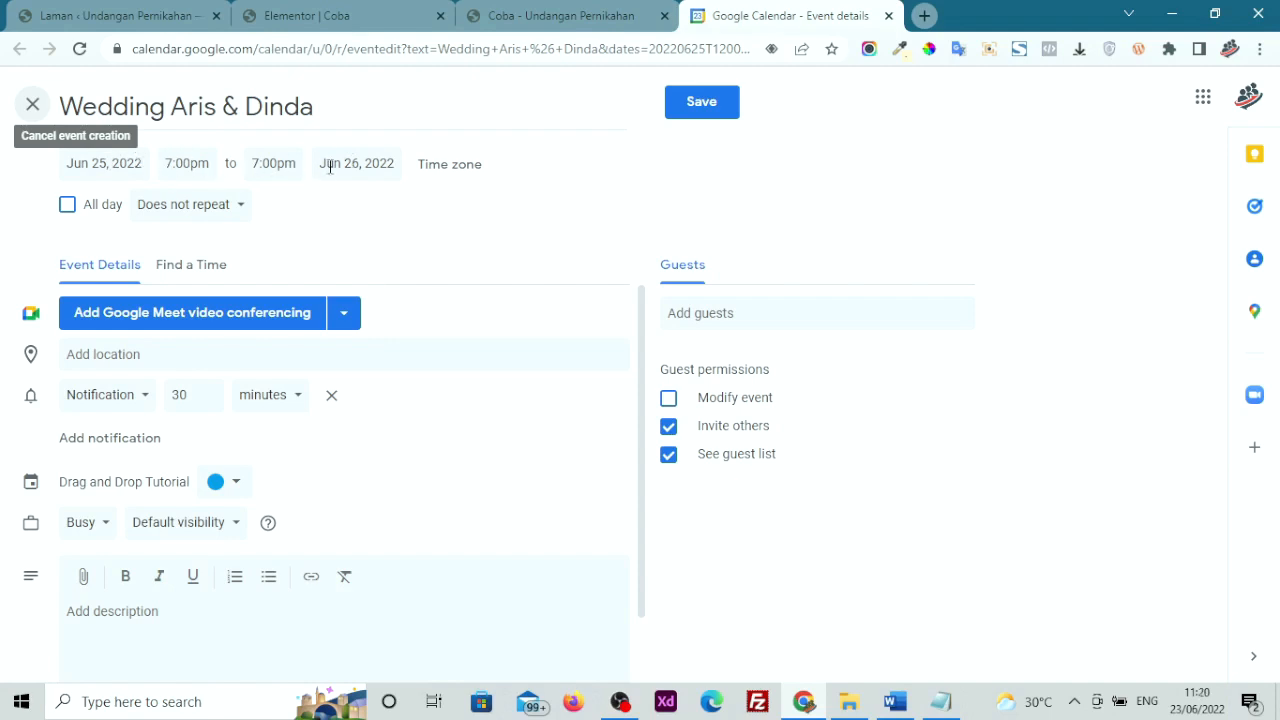
{"action": "left_click", "coordinate": [103, 405]}
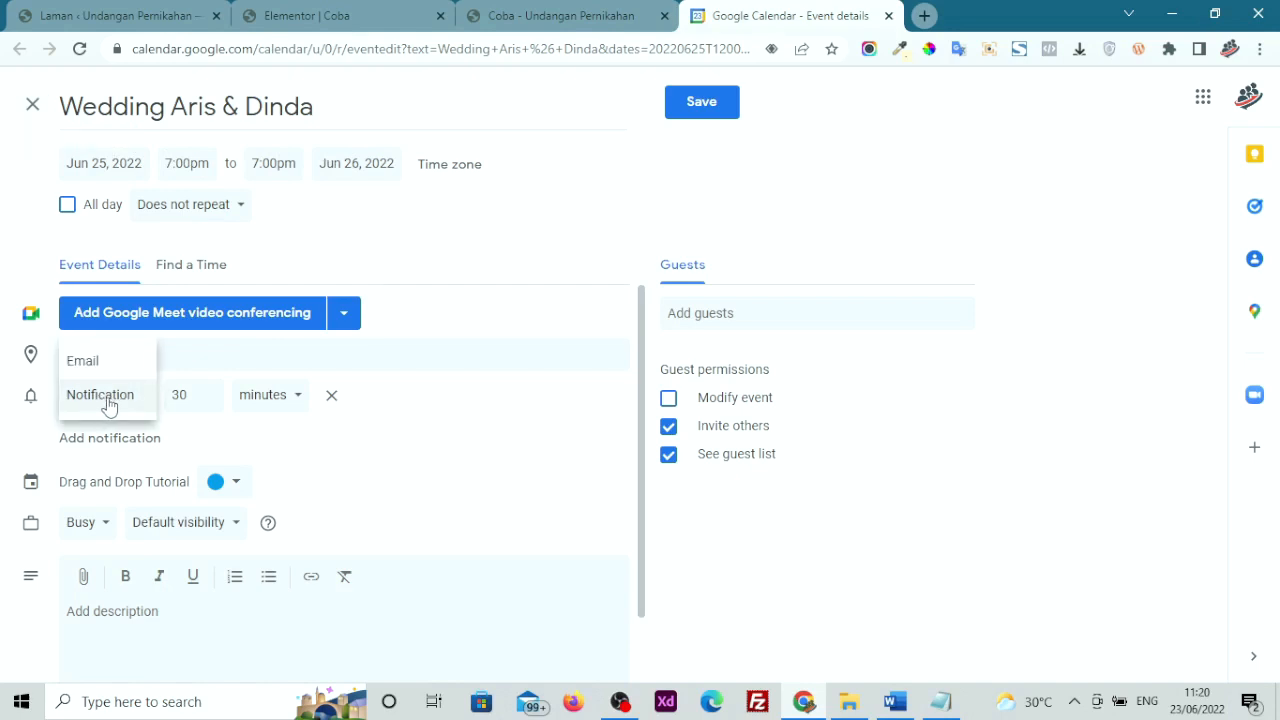
{"action": "left_click", "coordinate": [106, 398]}
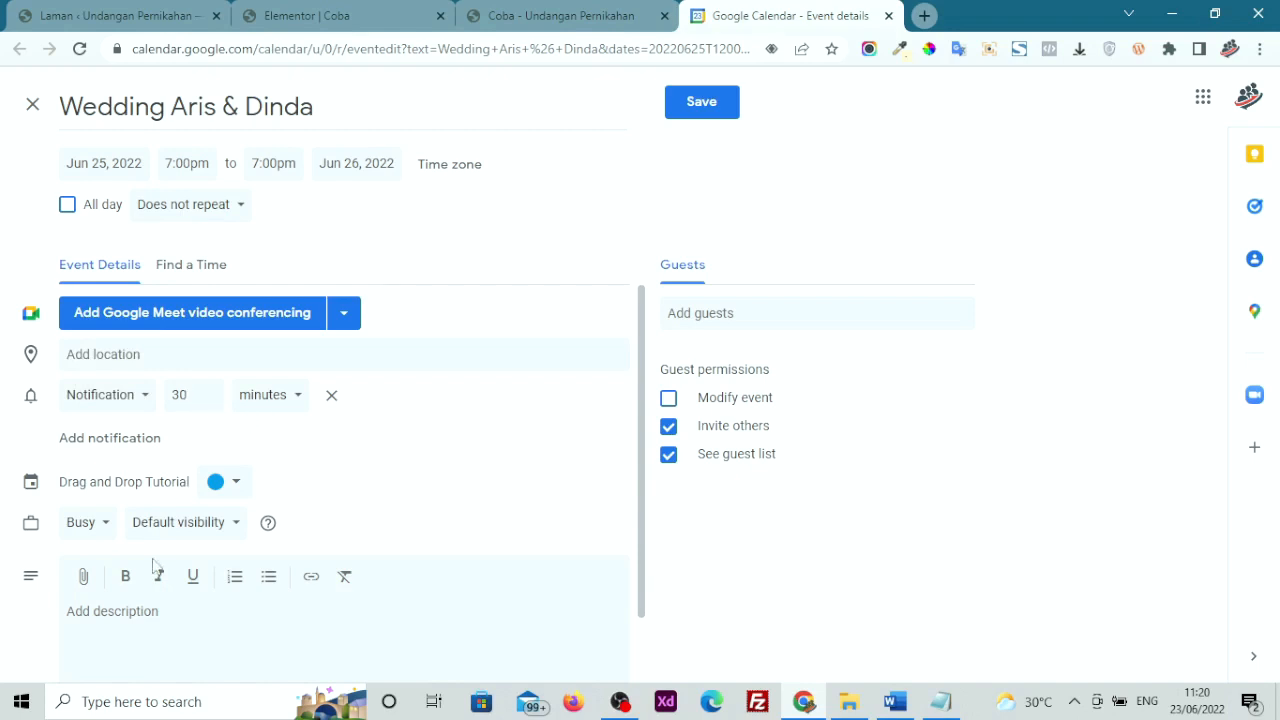
{"action": "left_click", "coordinate": [692, 117]}
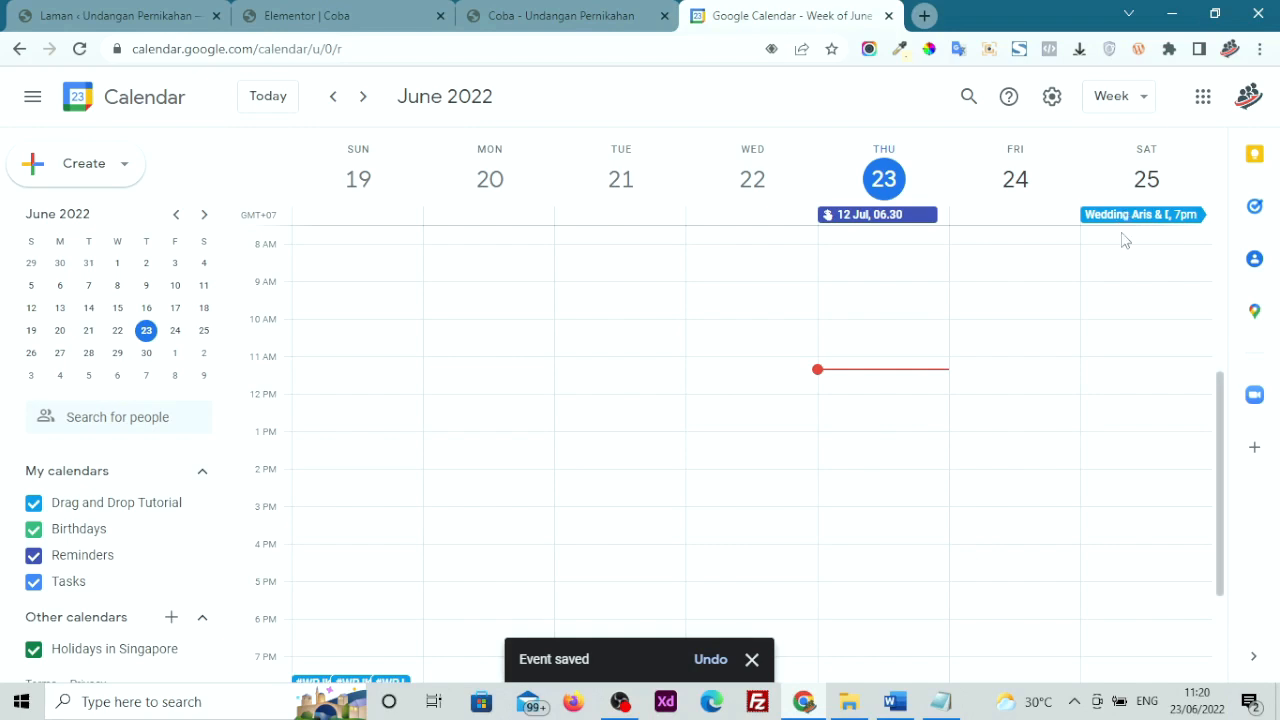
{"action": "left_click", "coordinate": [888, 16]}
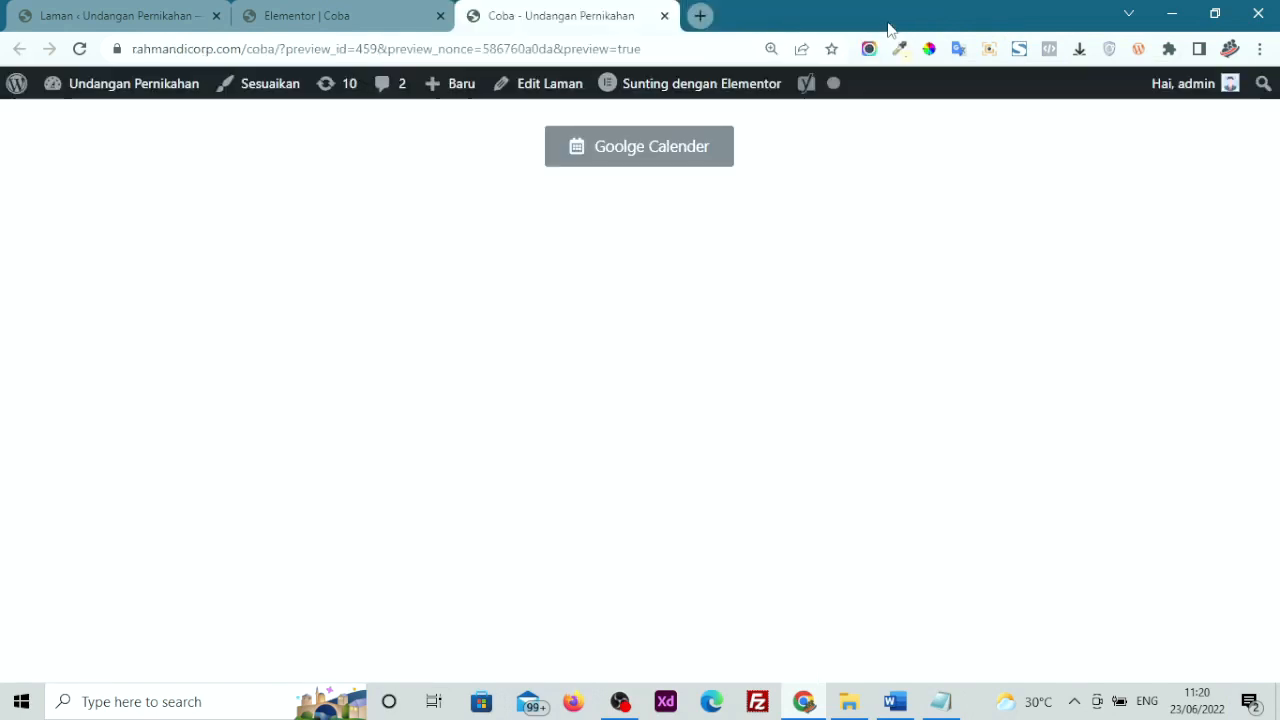
Return to the Coba page editor and browse the WeddingPress widgets in the Elementor panel
{"action": "left_click", "coordinate": [664, 16]}
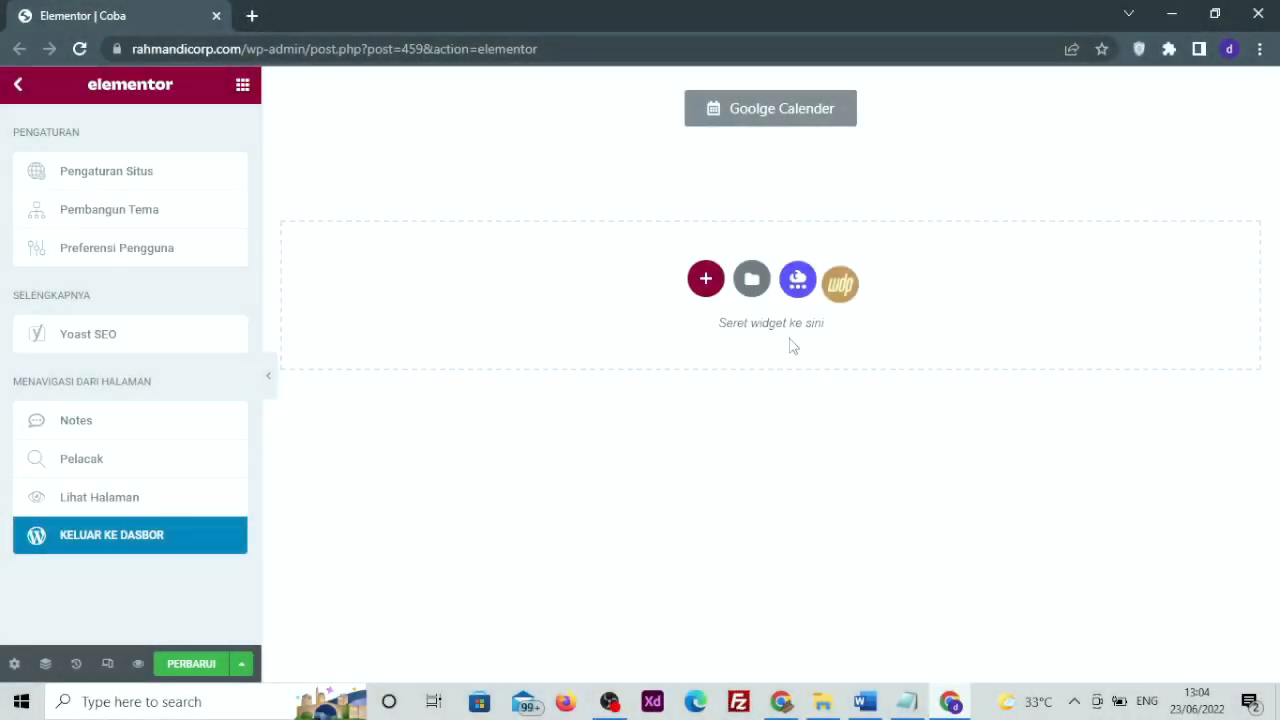
{"action": "left_click", "coordinate": [642, 399]}
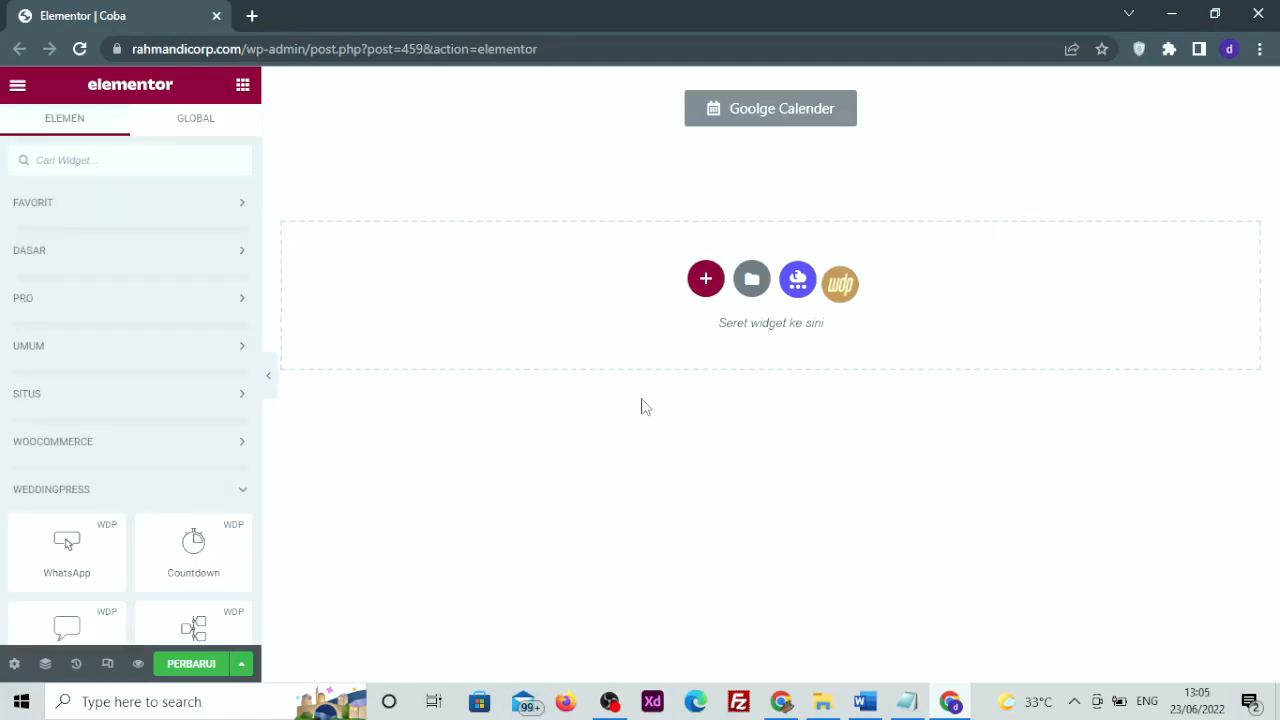
{"action": "scroll", "coordinate": [164, 387], "scroll_direction": "down", "scroll_amount": 3}
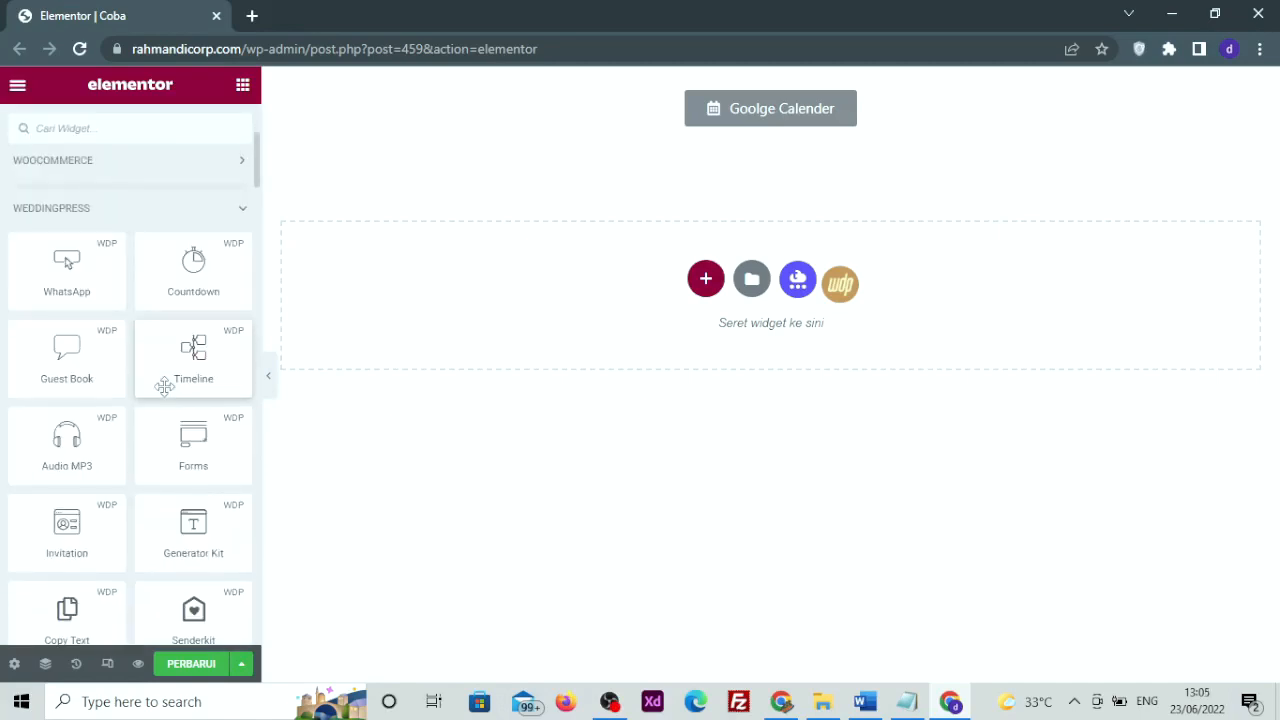
{"action": "scroll", "coordinate": [164, 387], "scroll_direction": "down", "scroll_amount": 5}
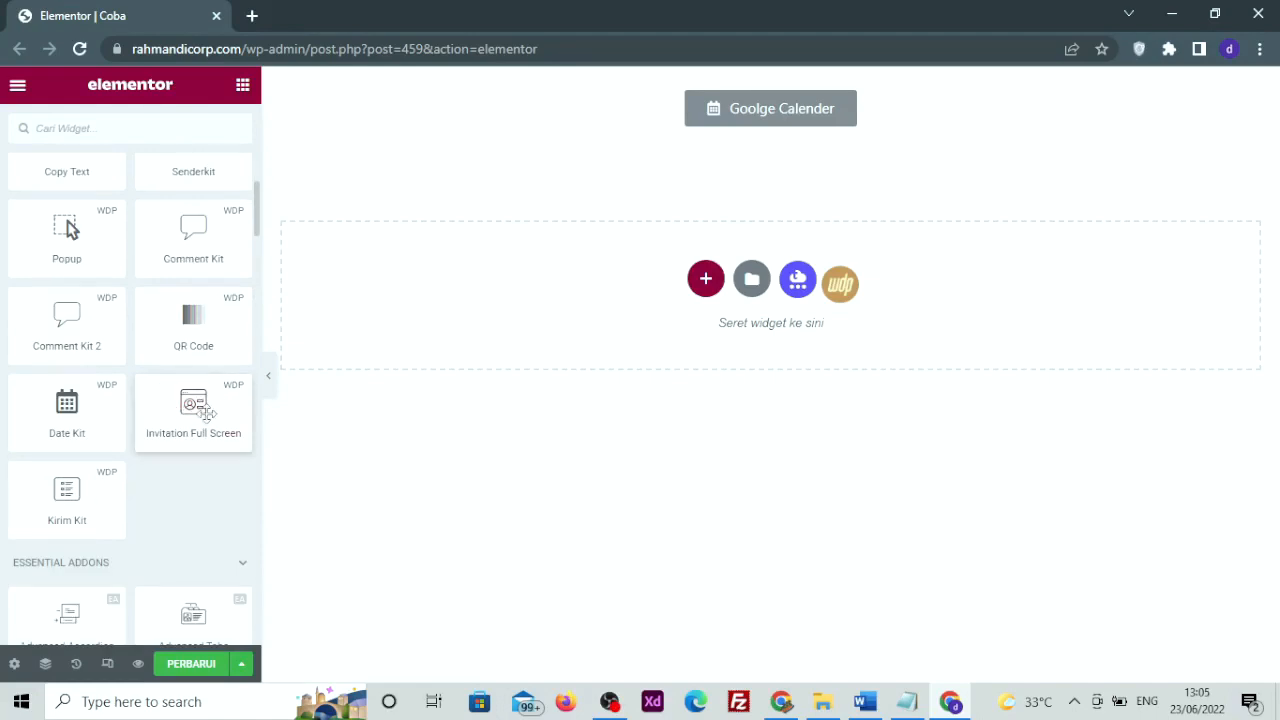
{"action": "scroll", "coordinate": [206, 410], "scroll_direction": "up", "scroll_amount": 1}
{"action": "scroll", "coordinate": [206, 410], "scroll_direction": "up", "scroll_amount": 1}
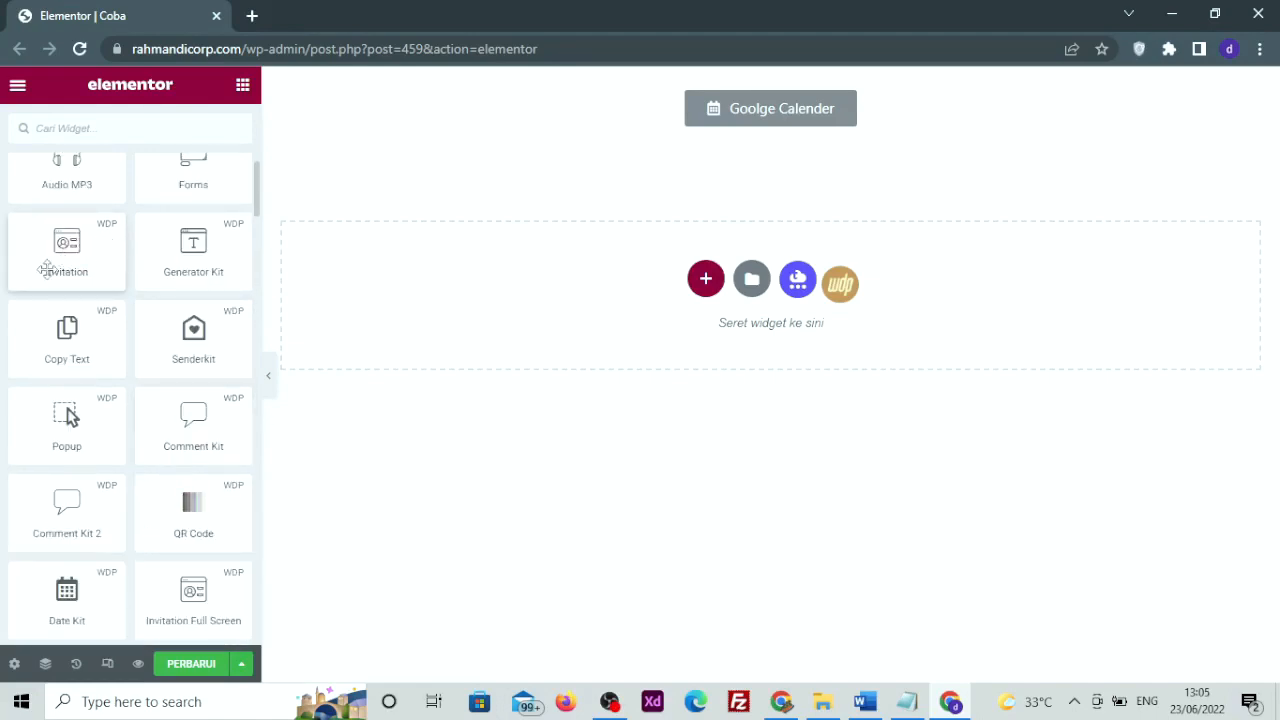
{"action": "scroll", "coordinate": [63, 277], "scroll_direction": "down", "scroll_amount": 2}
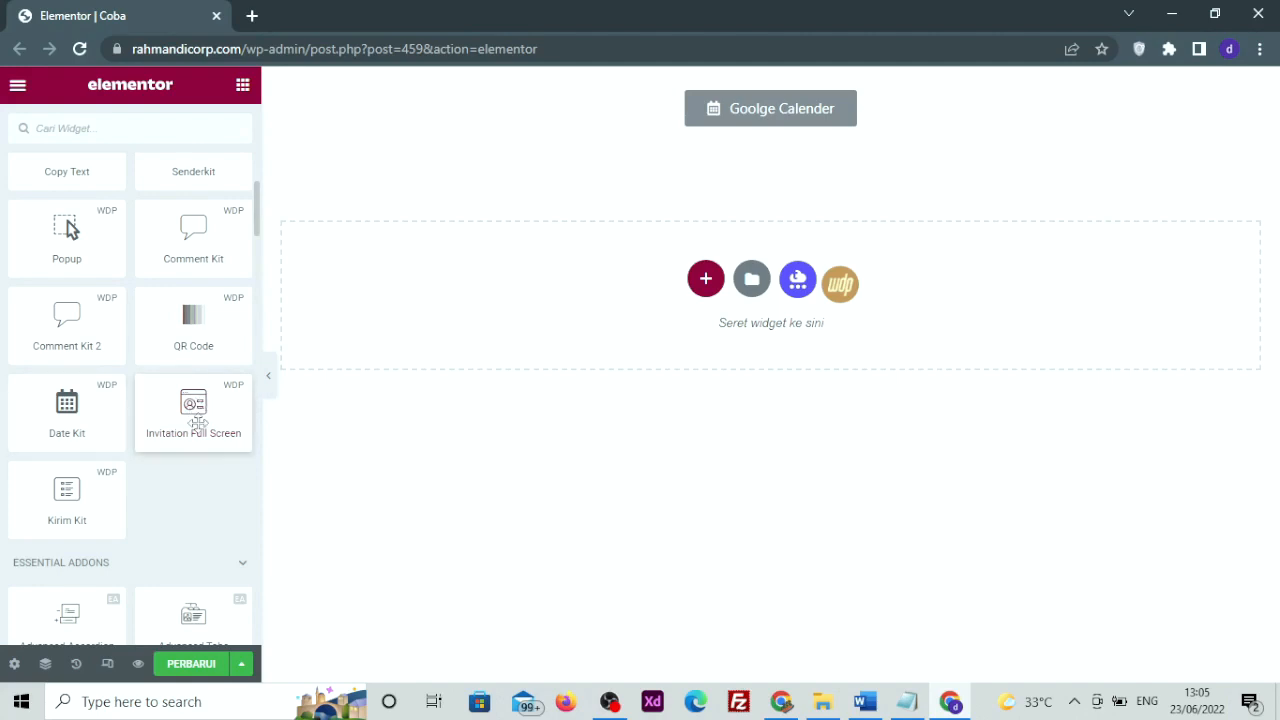
{"action": "scroll", "coordinate": [118, 427], "scroll_direction": "up", "scroll_amount": 2}
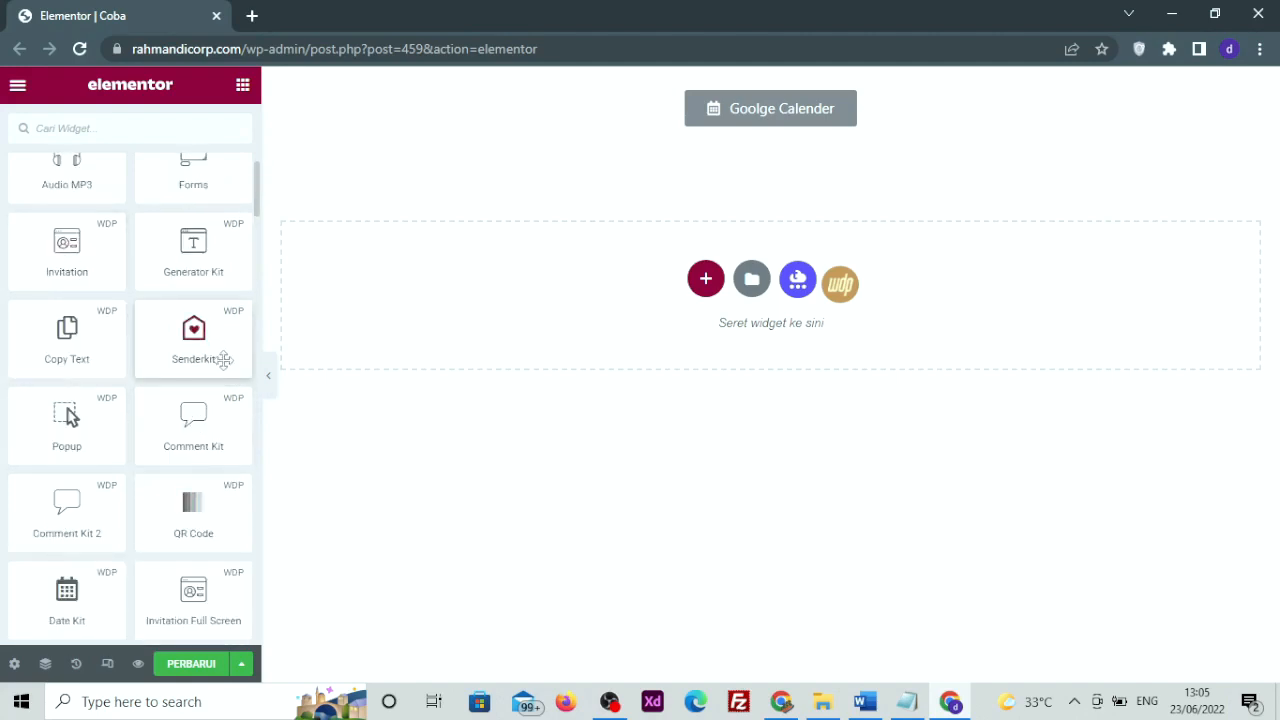
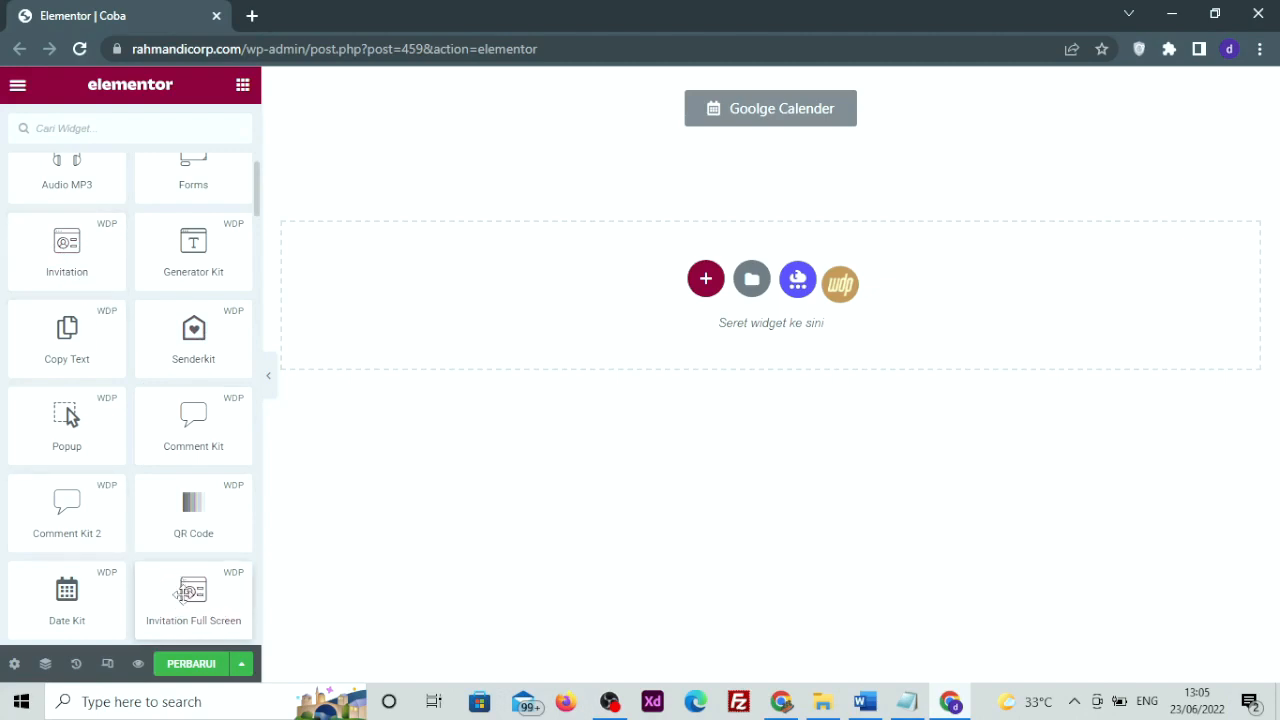
Scroll down the Elementor widget panel toward the Google Calendar button section
{"action": "scroll", "coordinate": [183, 598], "scroll_direction": "down", "scroll_amount": 1}
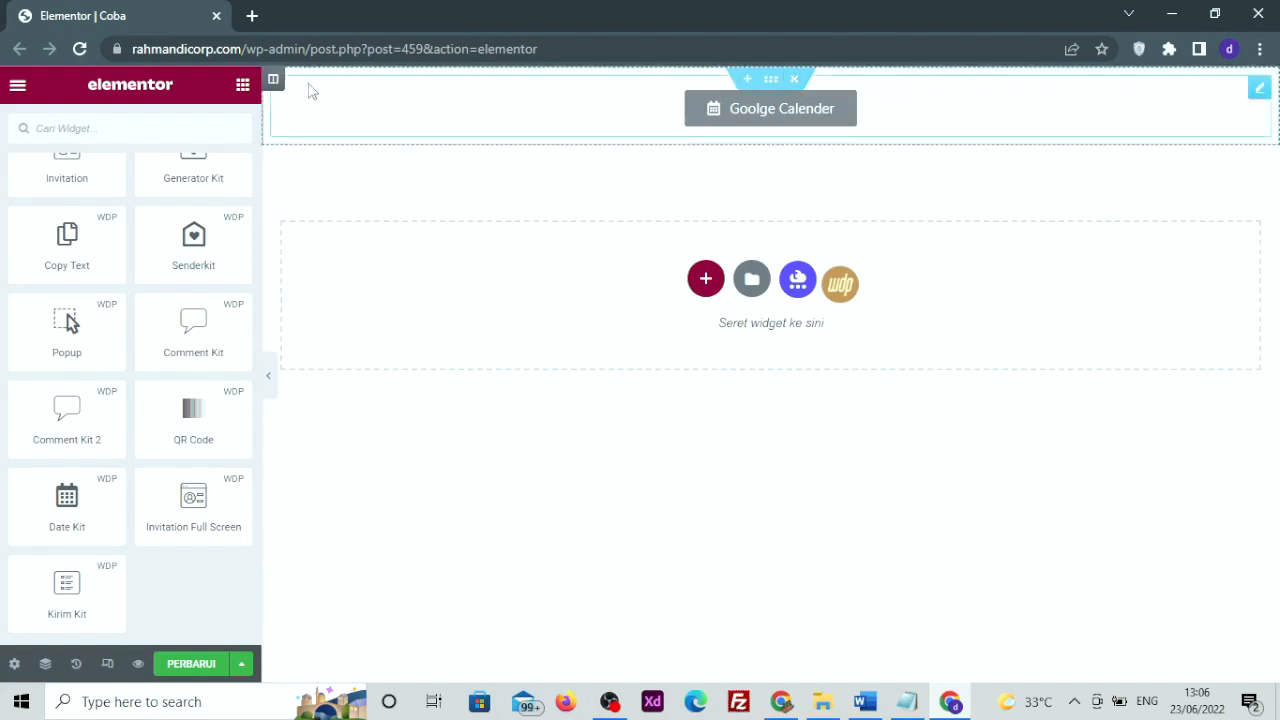
{"action": "left_click", "coordinate": [794, 78]}
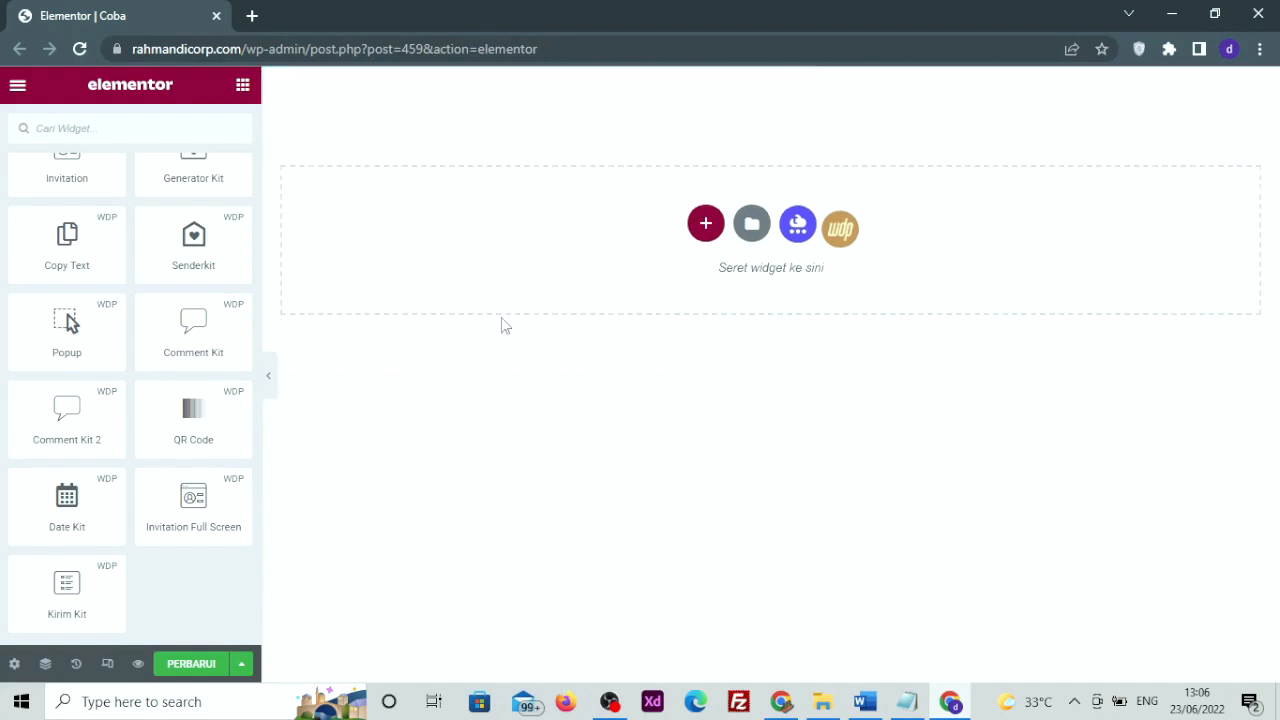
{"action": "left_click_drag", "start_coordinate": [192, 497], "coordinate": [529, 287]}
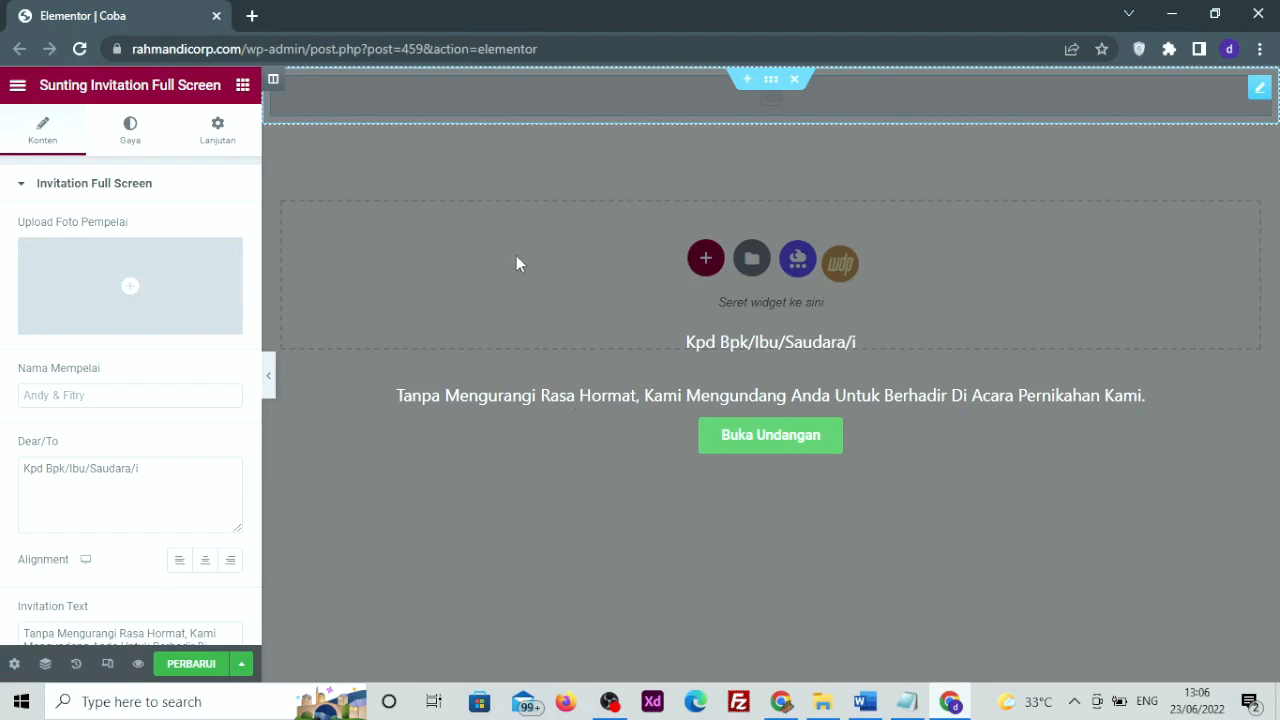
{"action": "left_click", "coordinate": [794, 88]}
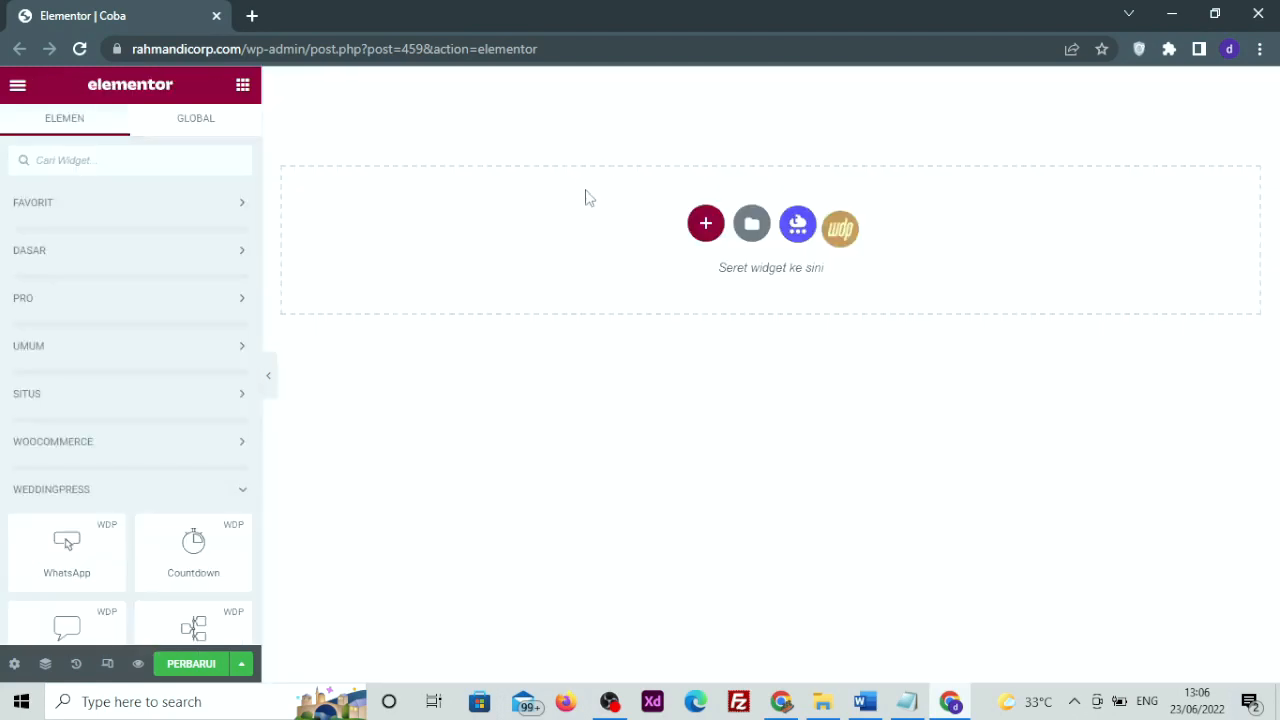
Save the Coba page and collapse the DASAR, PRO and UMUM widget groups
{"action": "left_click", "coordinate": [211, 663]}
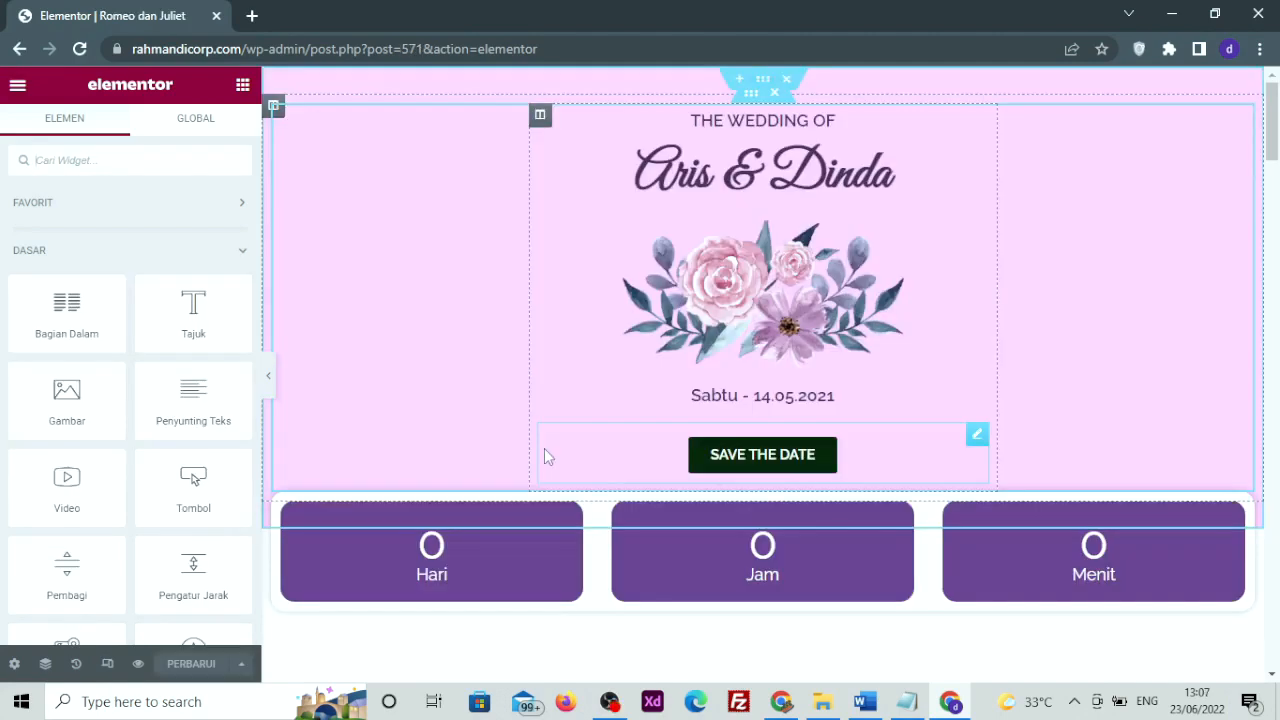
{"action": "scroll", "coordinate": [509, 467], "scroll_direction": "down", "scroll_amount": 3}
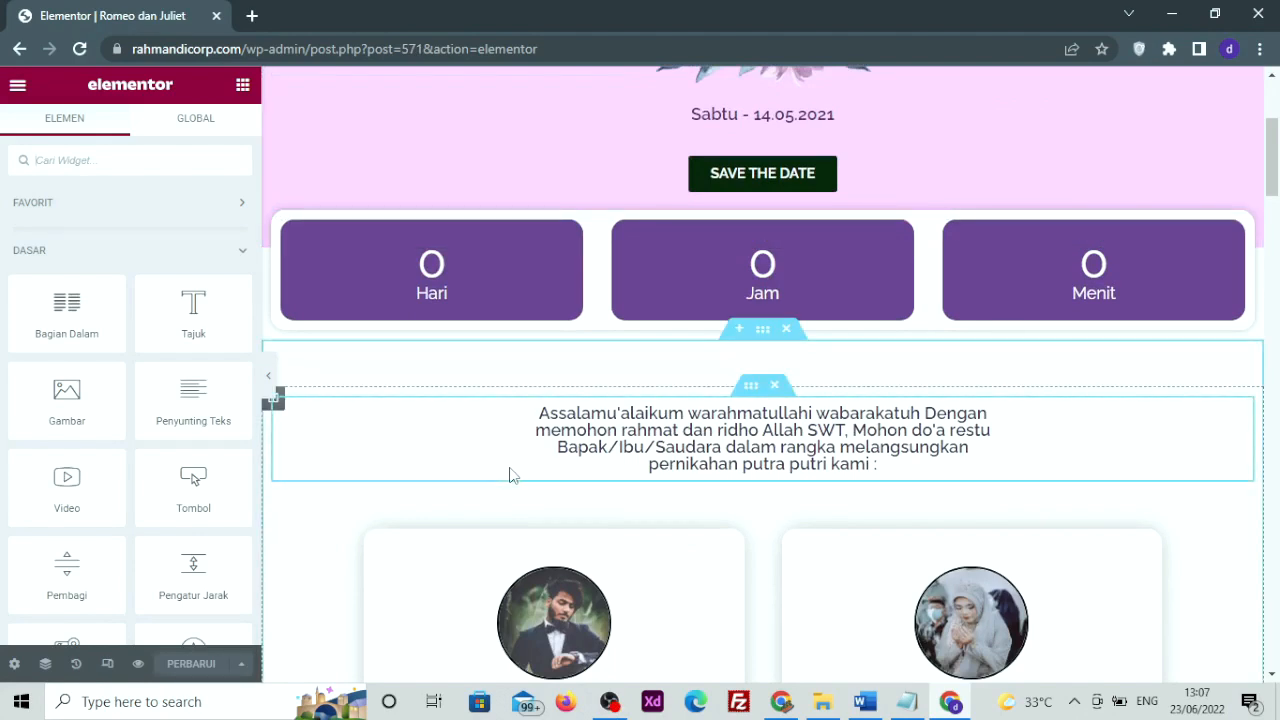
{"action": "left_click", "coordinate": [35, 268]}
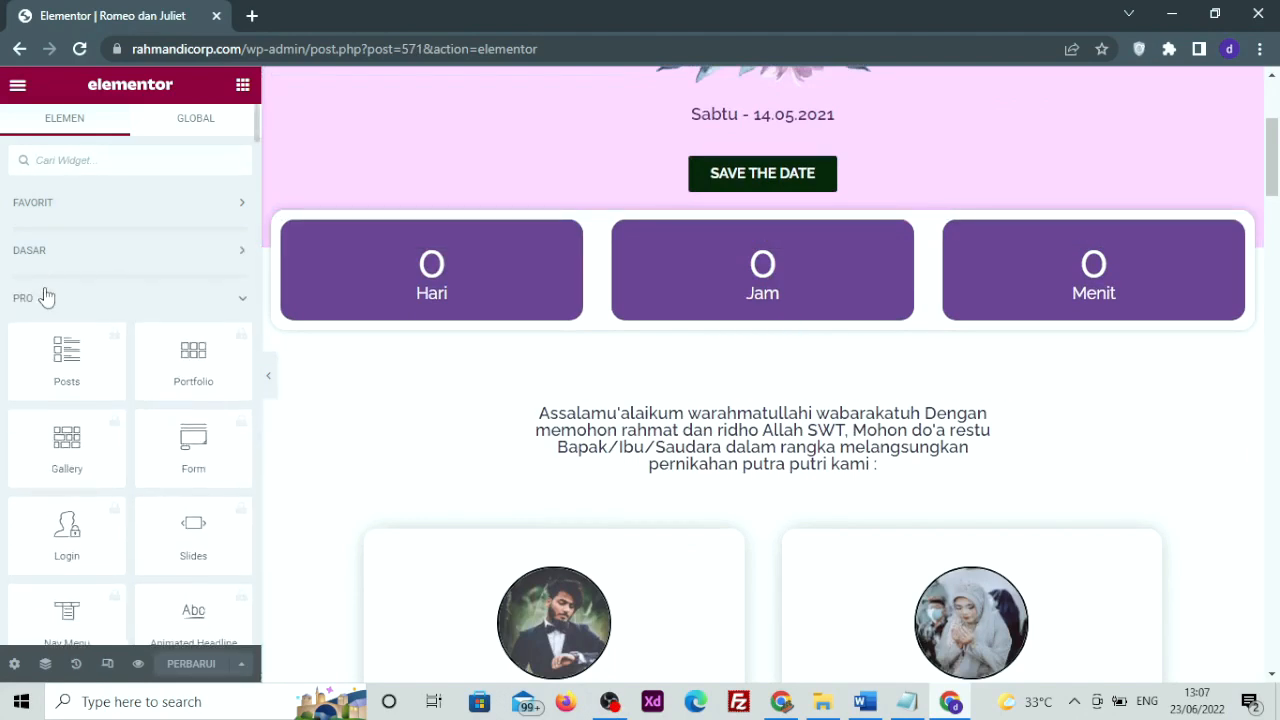
{"action": "left_click", "coordinate": [47, 300]}
{"action": "scroll", "coordinate": [45, 297], "scroll_direction": "down", "scroll_amount": 2}
{"action": "scroll", "coordinate": [45, 297], "scroll_direction": "up", "scroll_amount": 1}
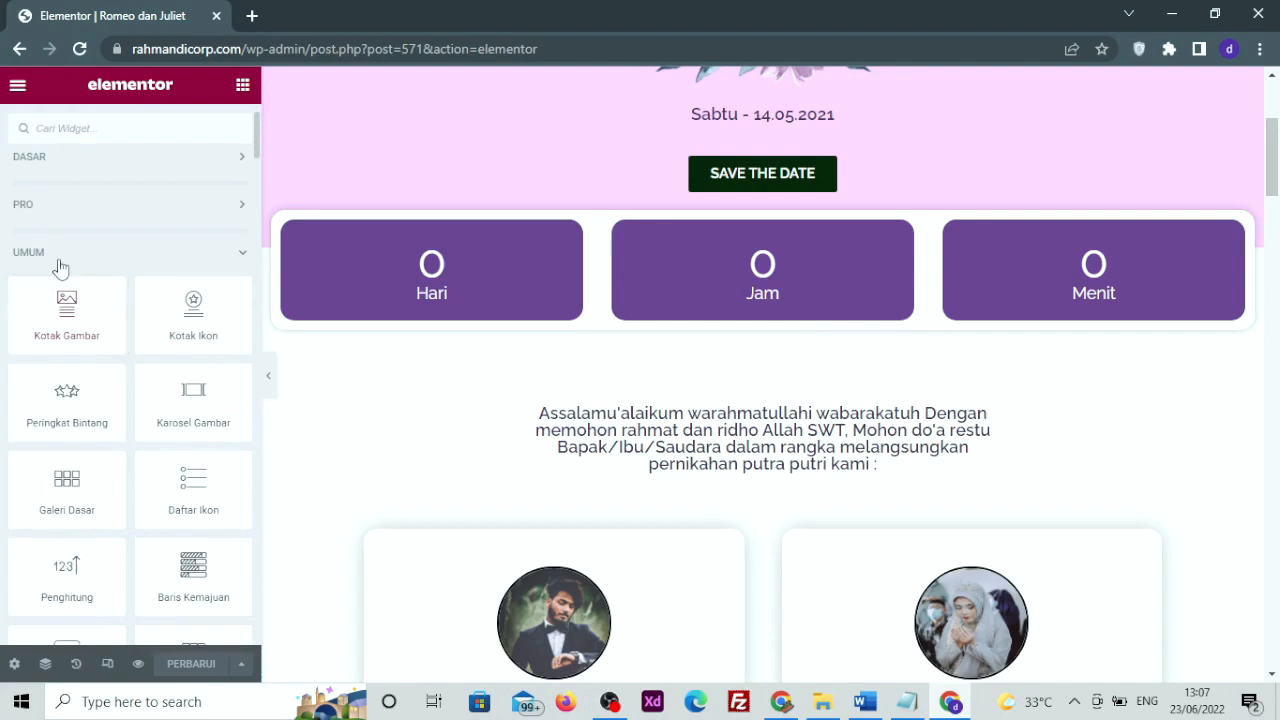
{"action": "left_click", "coordinate": [61, 268]}
Try placing Invitation Full Screen on the Romeo dan Juliet page and scroll to its bottom
{"action": "scroll", "coordinate": [66, 390], "scroll_direction": "down", "scroll_amount": 2}
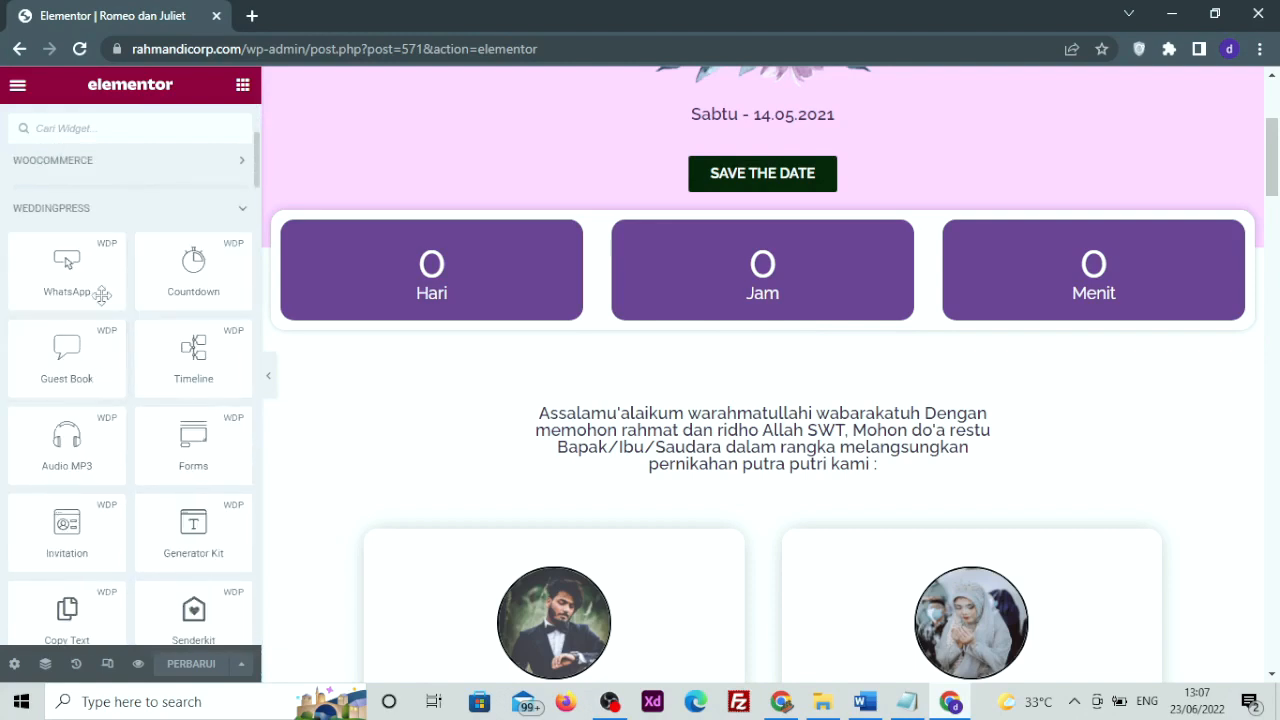
{"action": "scroll", "coordinate": [117, 454], "scroll_direction": "down", "scroll_amount": 3}
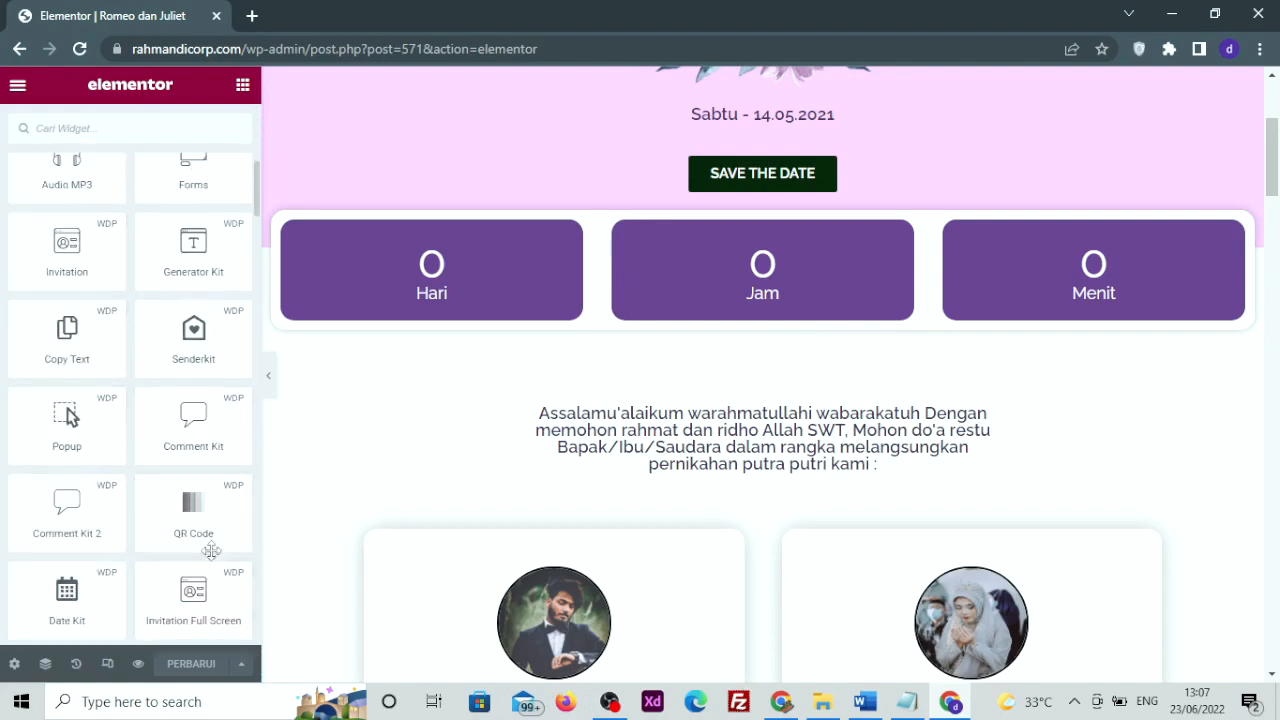
{"action": "scroll", "coordinate": [209, 539], "scroll_direction": "down", "scroll_amount": 1}
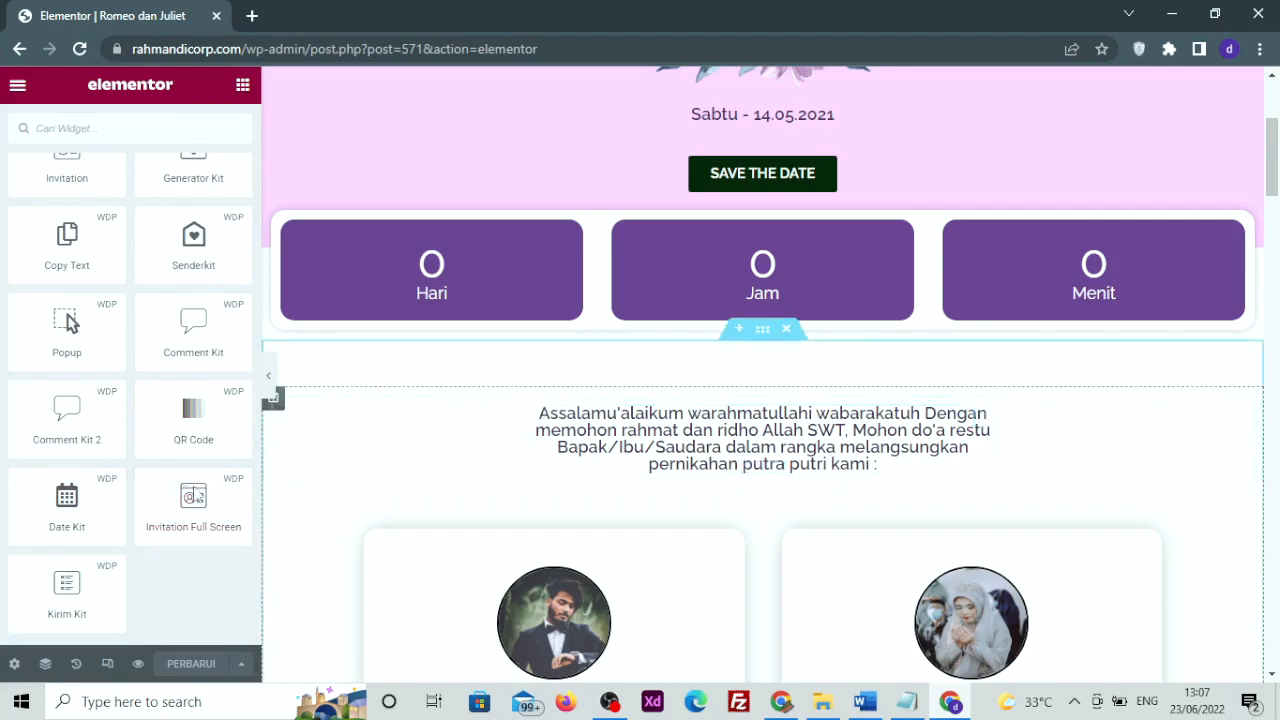
{"action": "left_click_drag", "start_coordinate": [220, 509], "coordinate": [537, 436]}
{"action": "scroll", "coordinate": [440, 392], "scroll_direction": "down", "scroll_amount": 10}
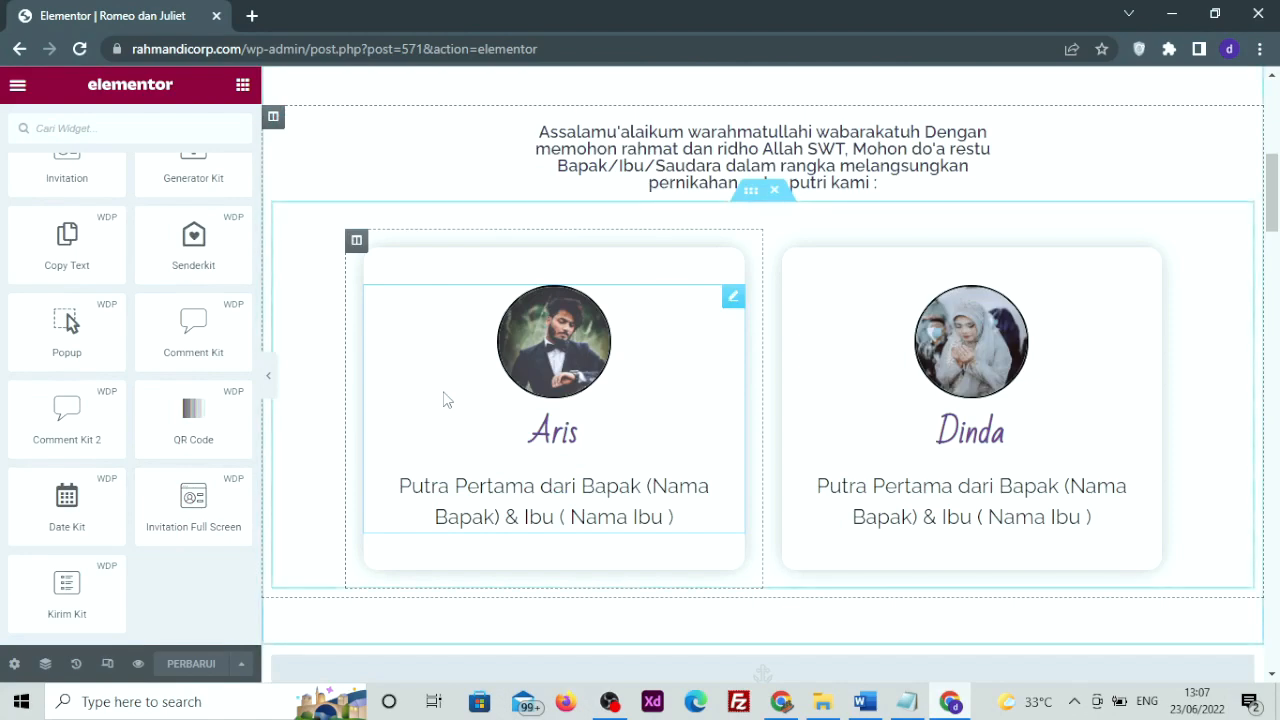
{"action": "scroll", "coordinate": [443, 391], "scroll_direction": "down", "scroll_amount": 5}
{"action": "scroll", "coordinate": [443, 391], "scroll_direction": "down", "scroll_amount": 5}
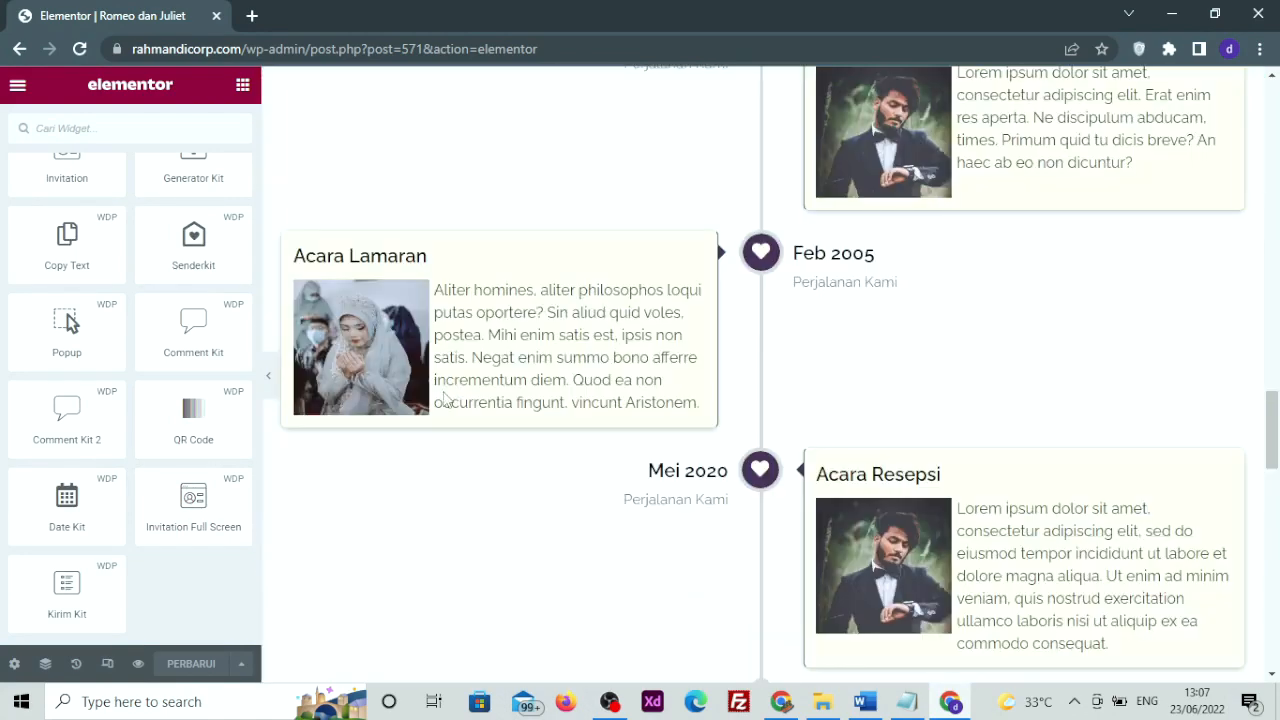
{"action": "scroll", "coordinate": [452, 400], "scroll_direction": "down", "scroll_amount": 8}
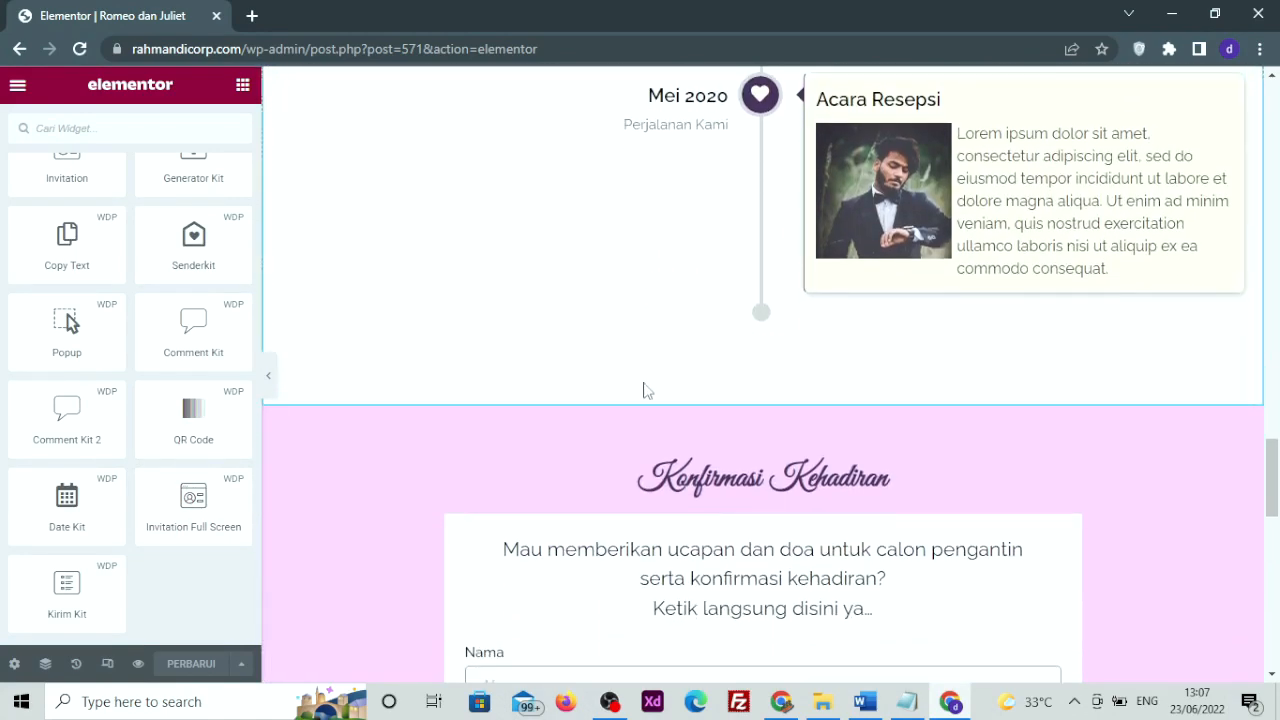
{"action": "scroll", "coordinate": [580, 450], "scroll_direction": "down", "scroll_amount": 4}
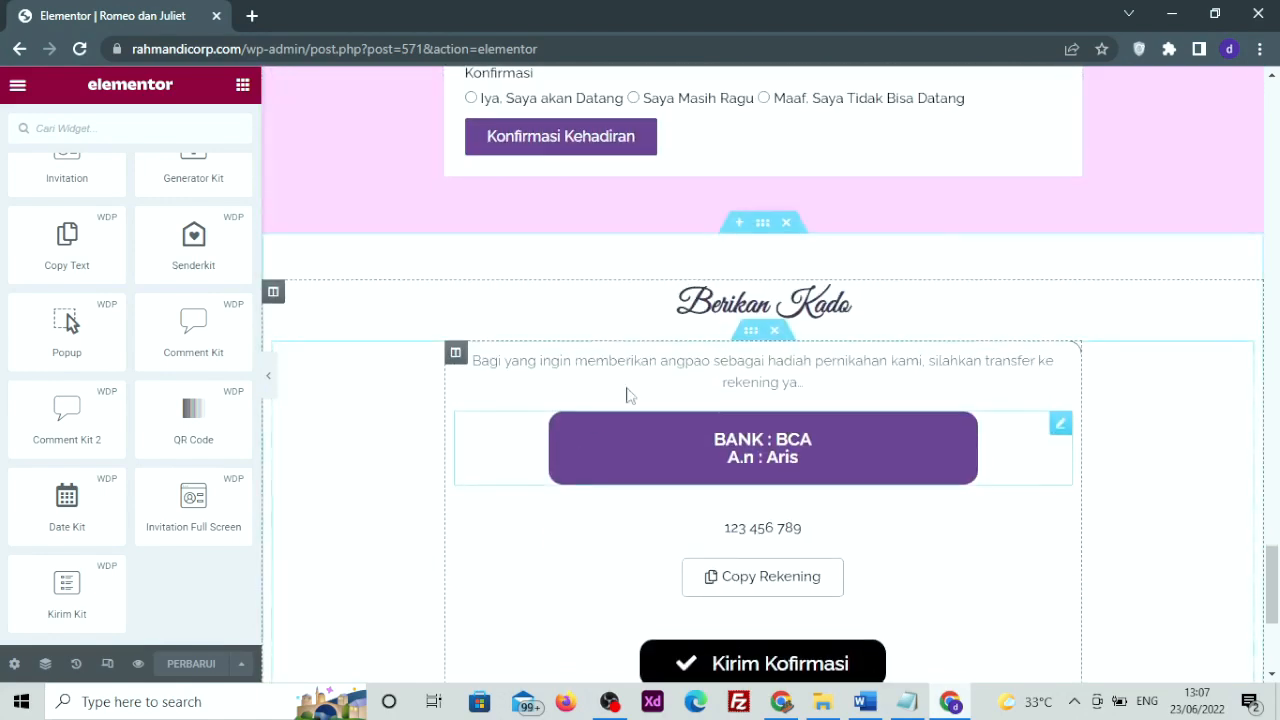
{"action": "scroll", "coordinate": [587, 445], "scroll_direction": "down", "scroll_amount": 4}
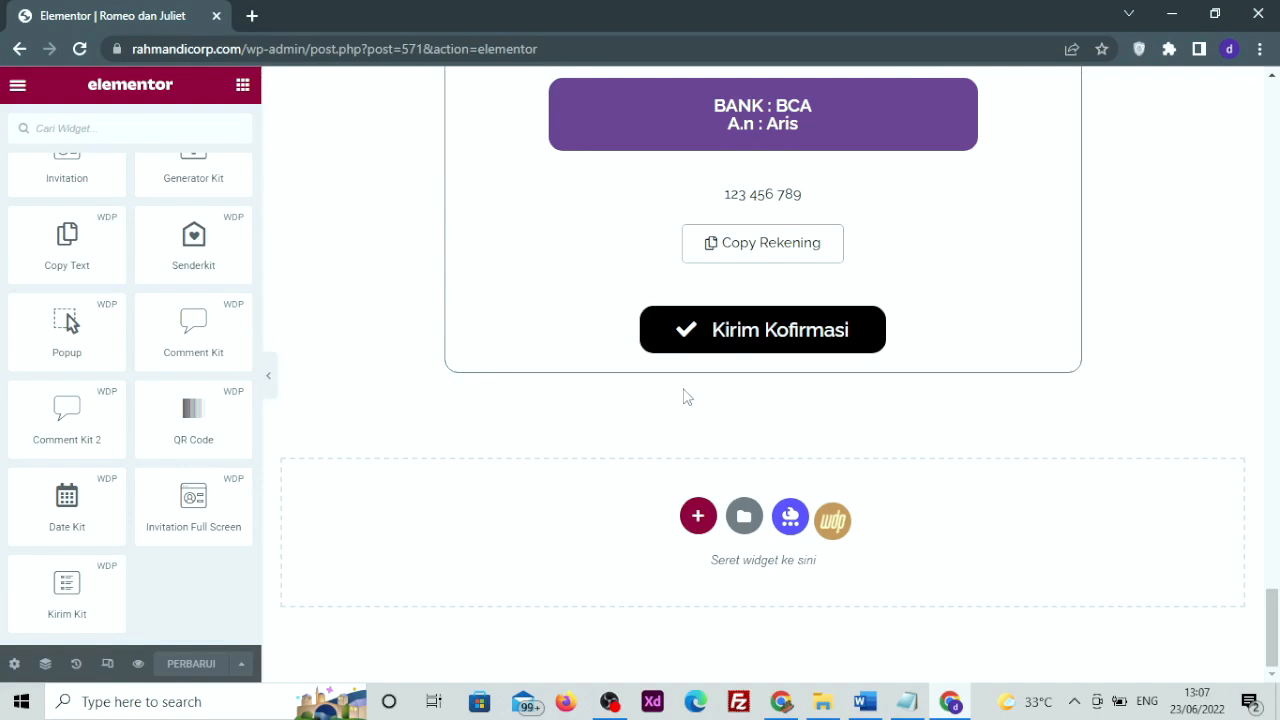
Add Invitation Full Screen to the empty bottom section using the groom photo 04-3-1.png
{"action": "left_click_drag", "start_coordinate": [188, 518], "coordinate": [537, 507]}
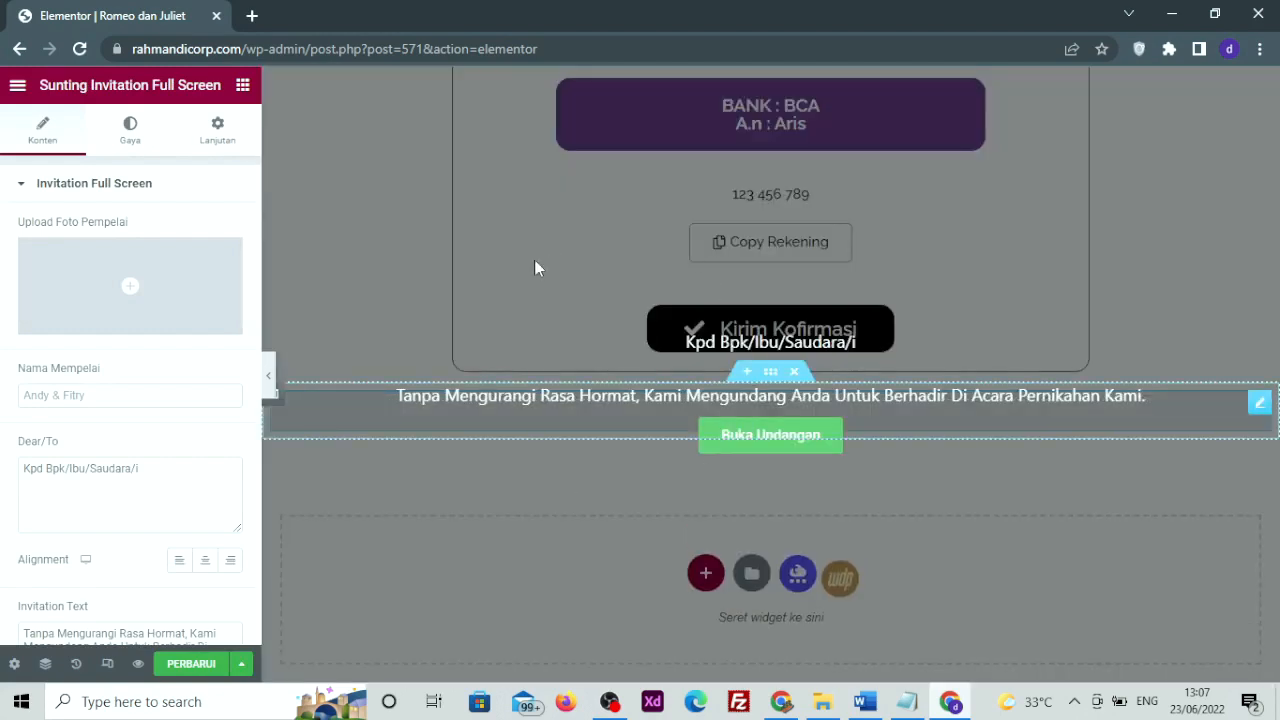
{"action": "mouse_move", "coordinate": [45, 292]}
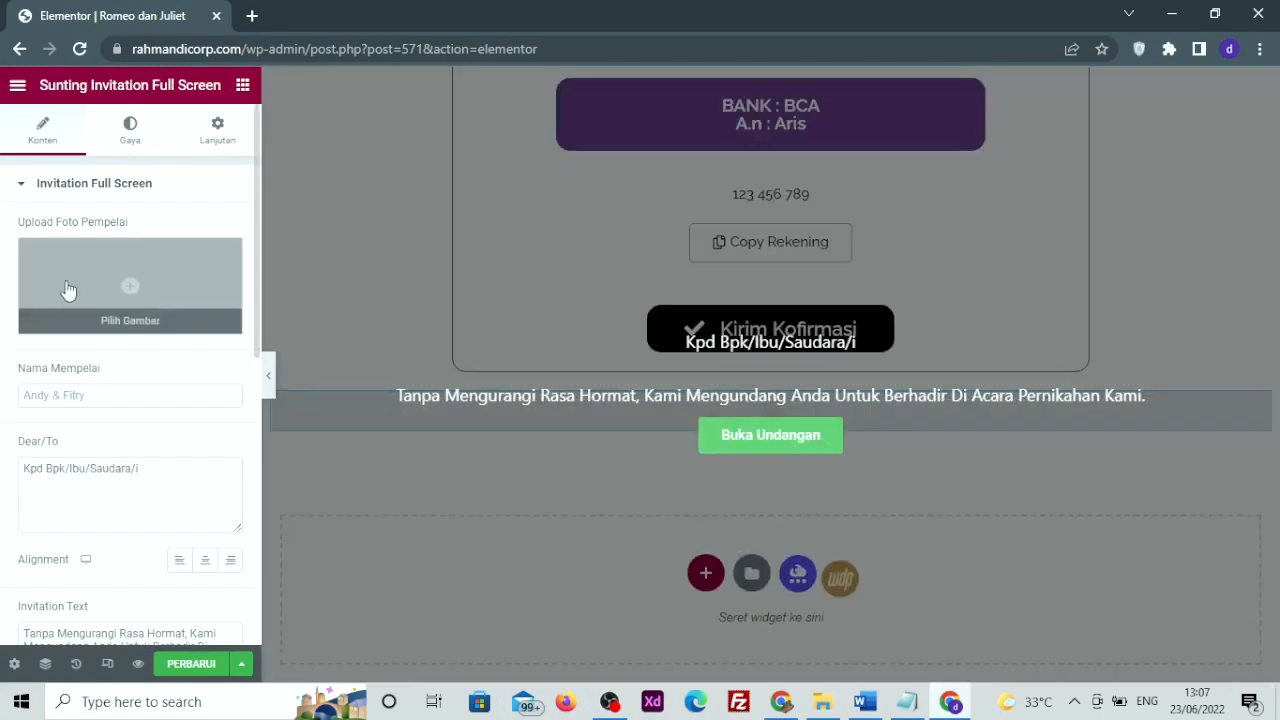
{"action": "left_click", "coordinate": [62, 292]}
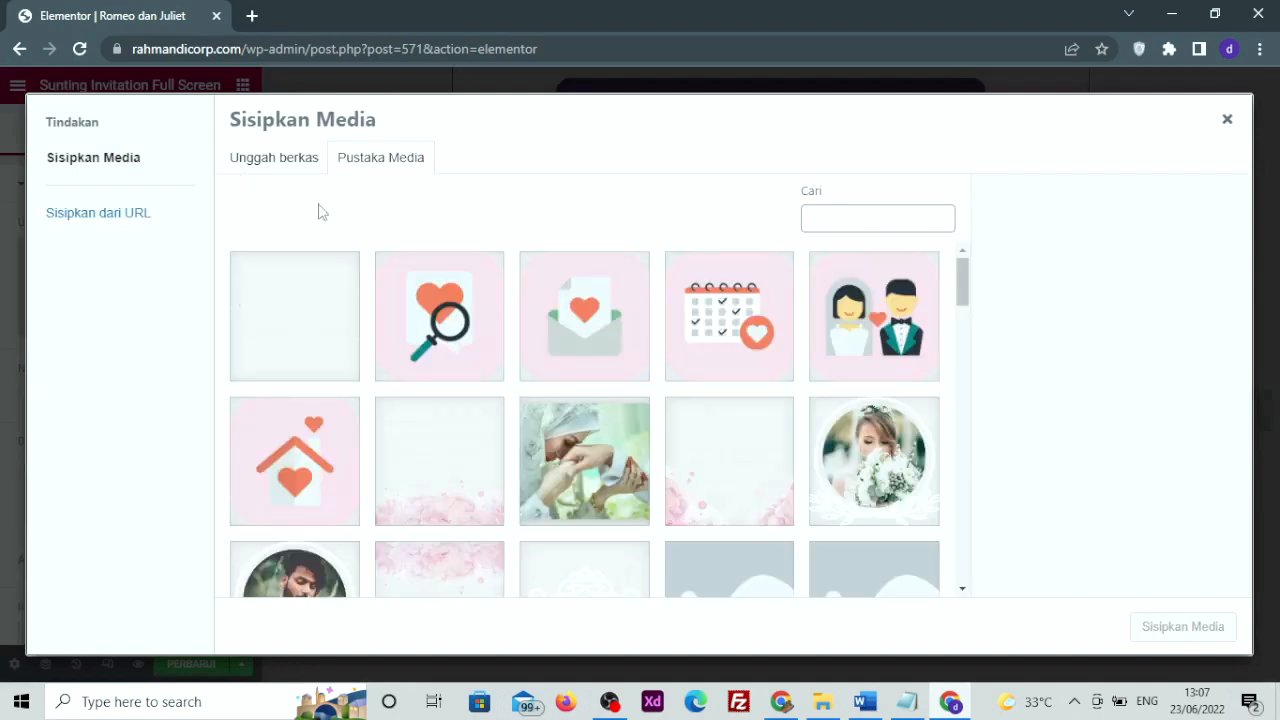
{"action": "left_click", "coordinate": [253, 158]}
{"action": "left_click", "coordinate": [398, 163]}
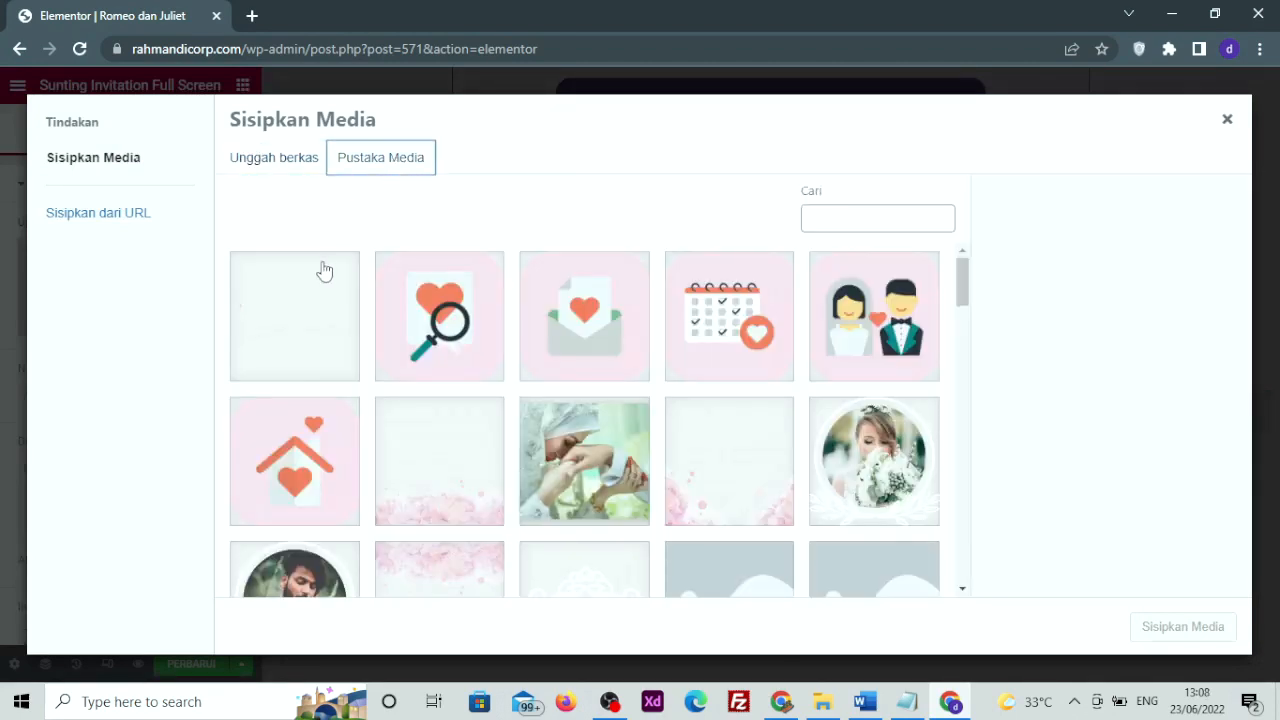
{"action": "scroll", "coordinate": [330, 320], "scroll_direction": "down", "scroll_amount": 2}
{"action": "left_click", "coordinate": [307, 413]}
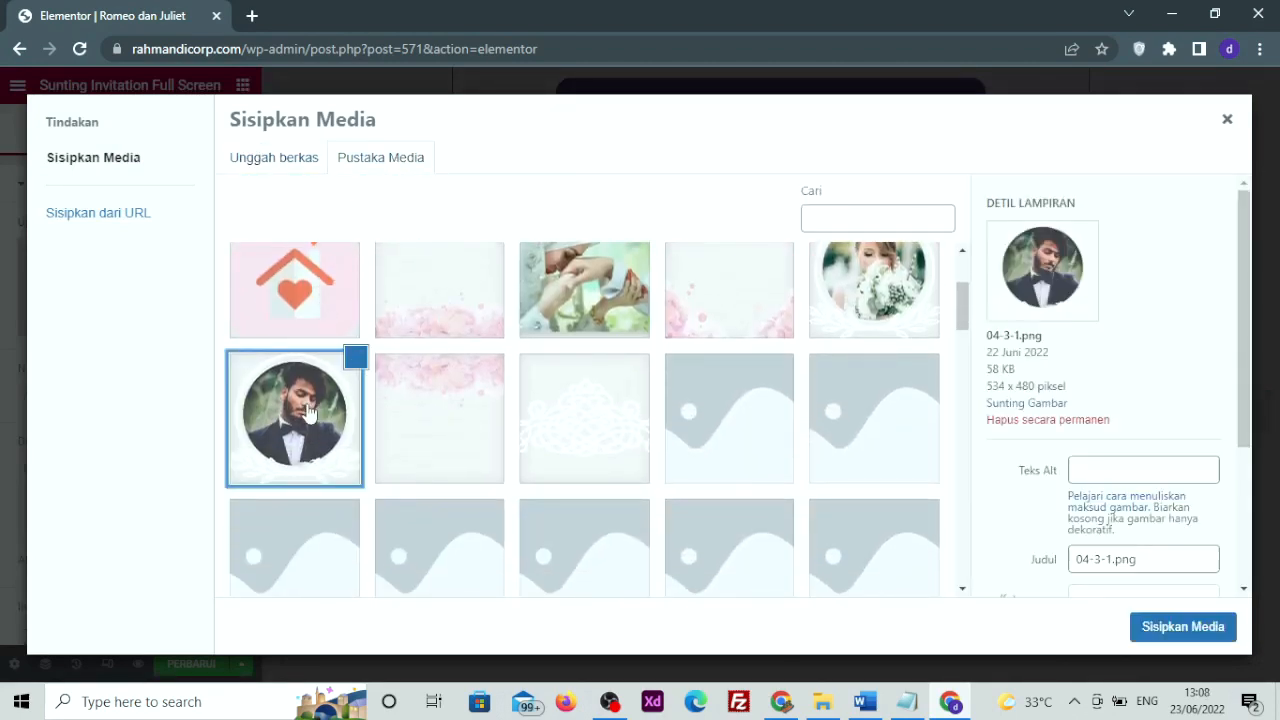
{"action": "left_click", "coordinate": [1168, 626]}
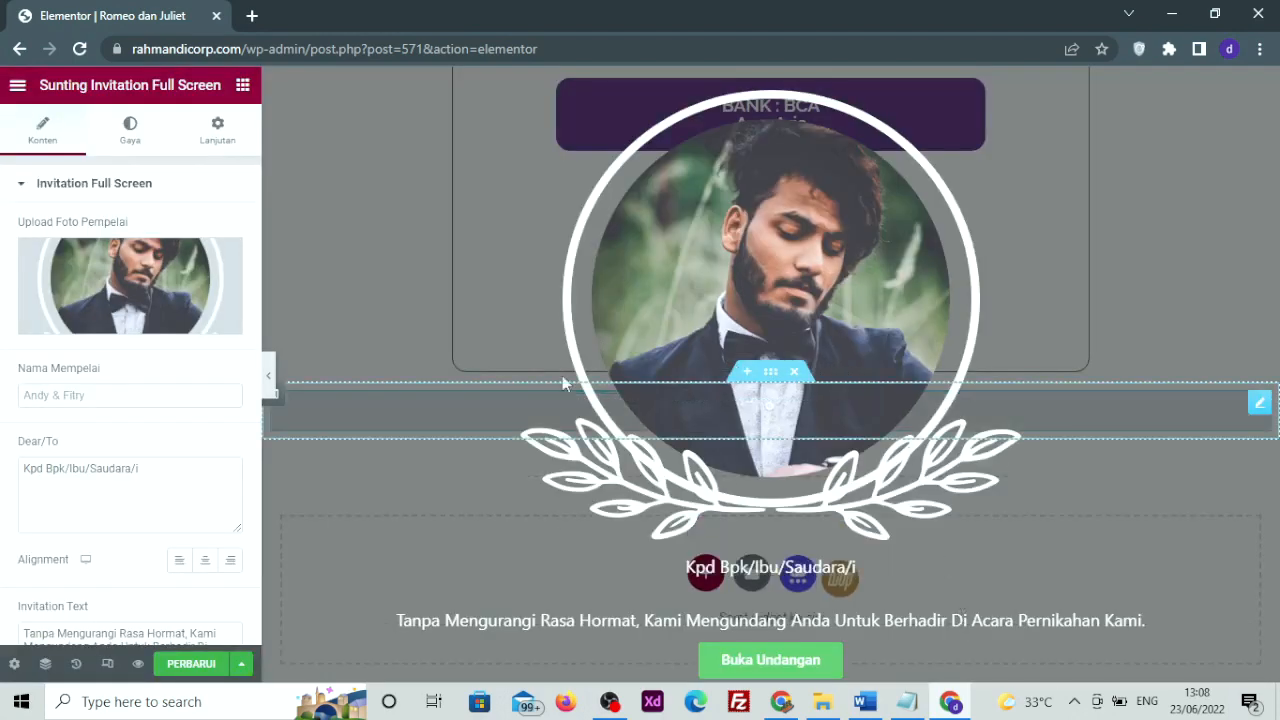
Enter the couple's name 'Romeo dan Juliet' and select the 'Kpd Bpk/Ibu/Saudara/i' greeting
{"action": "left_click", "coordinate": [67, 395]}
{"action": "type", "text": "R"}
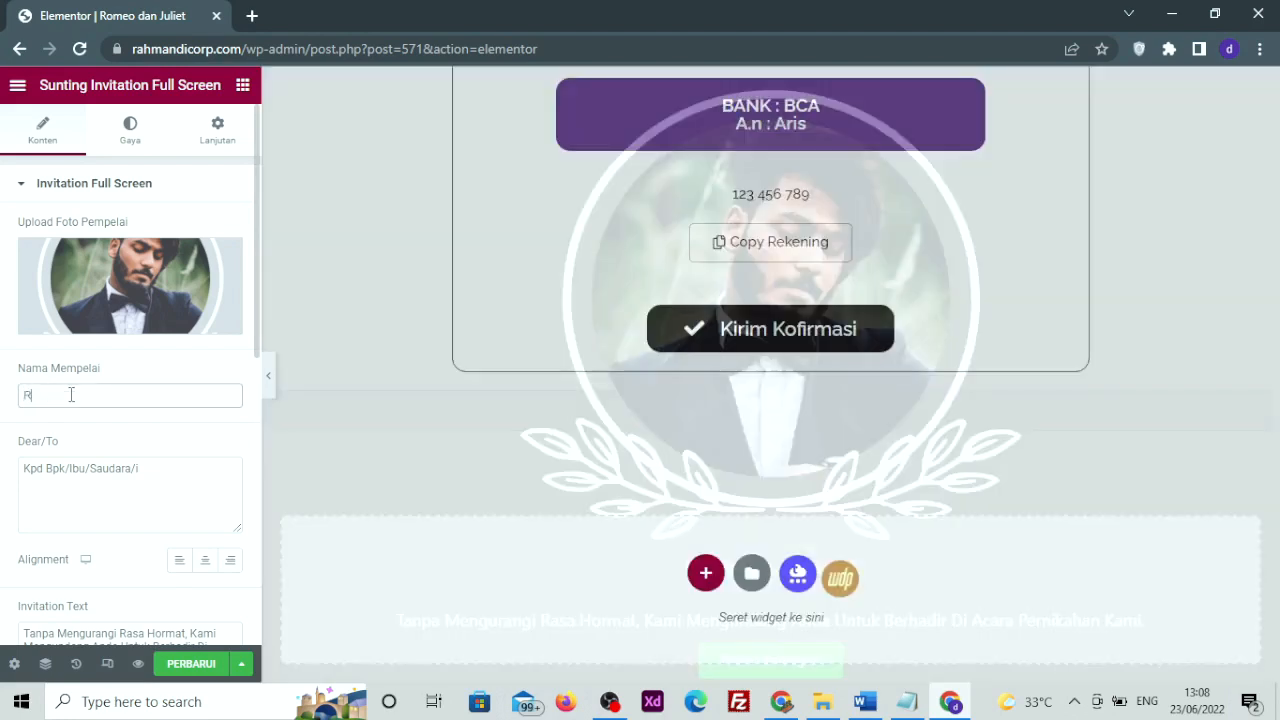
{"action": "type", "text": "omeo dan Juliet"}
{"action": "left_click_drag", "start_coordinate": [142, 469], "coordinate": [5, 452]}
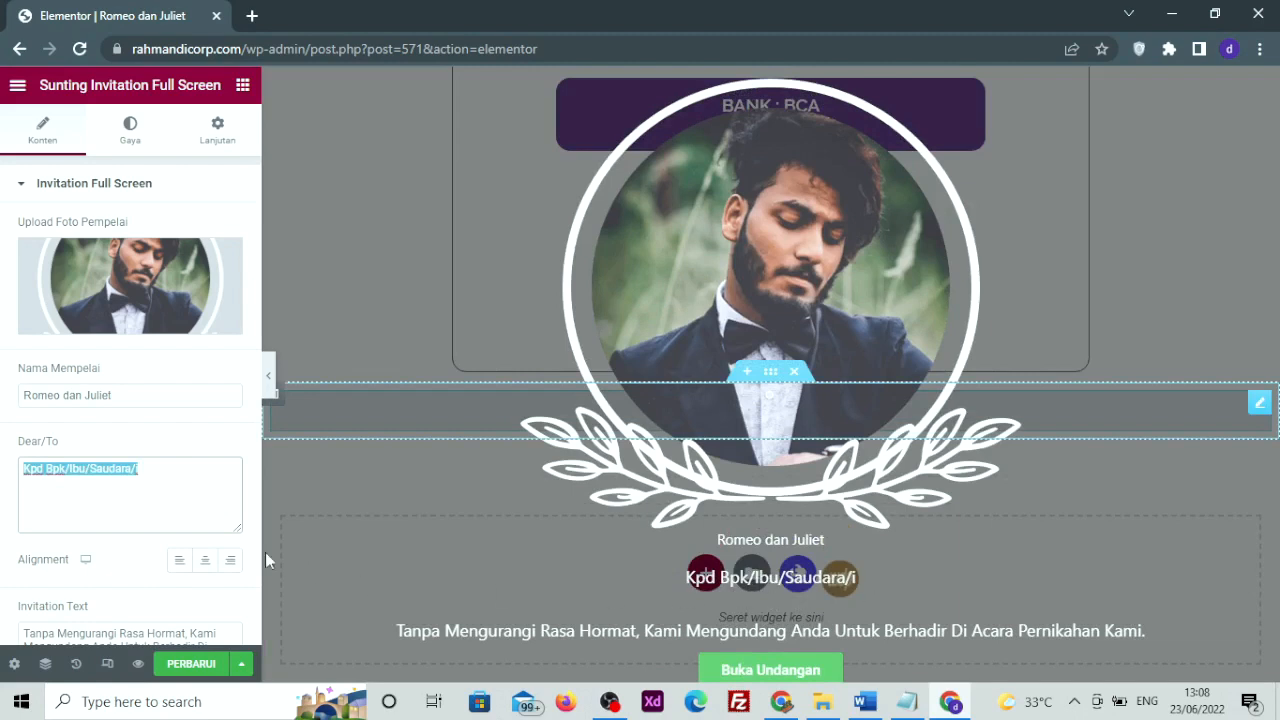
{"action": "scroll", "coordinate": [95, 478], "scroll_direction": "down", "scroll_amount": 2}
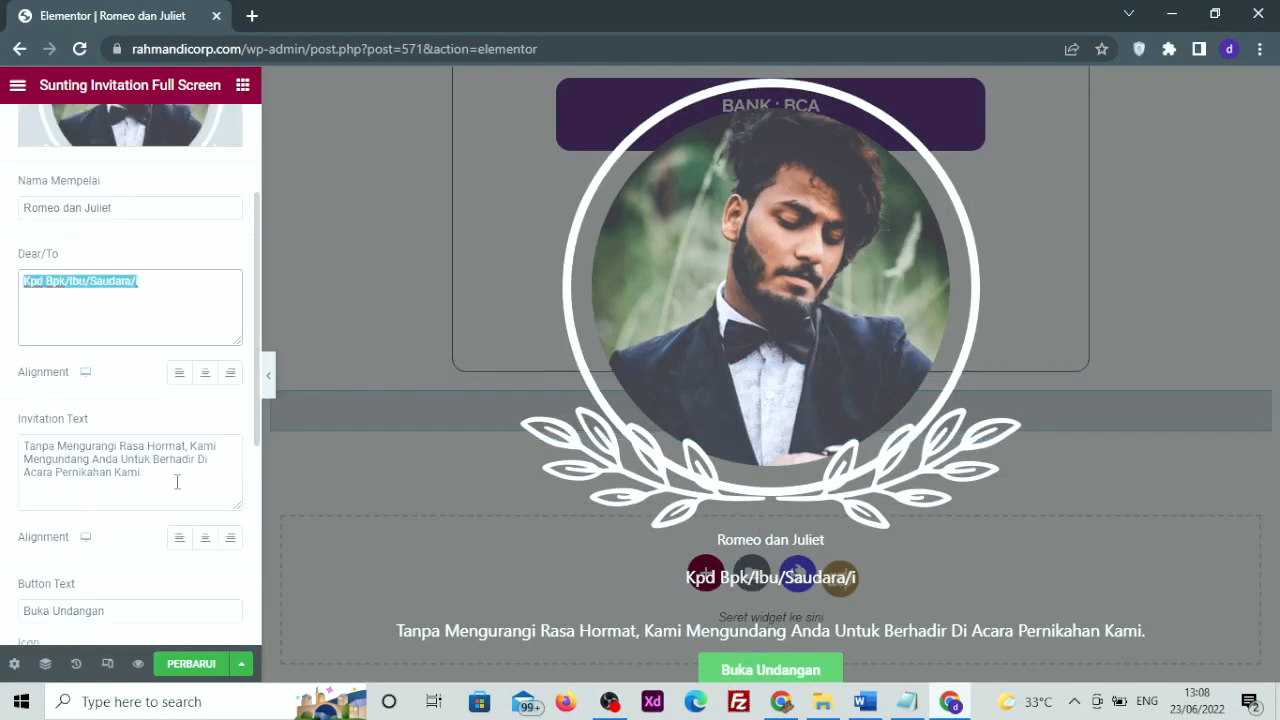
Center the invitation text and select the 'Buka Undangan' button caption
{"action": "left_click_drag", "start_coordinate": [177, 482], "coordinate": [3, 441]}
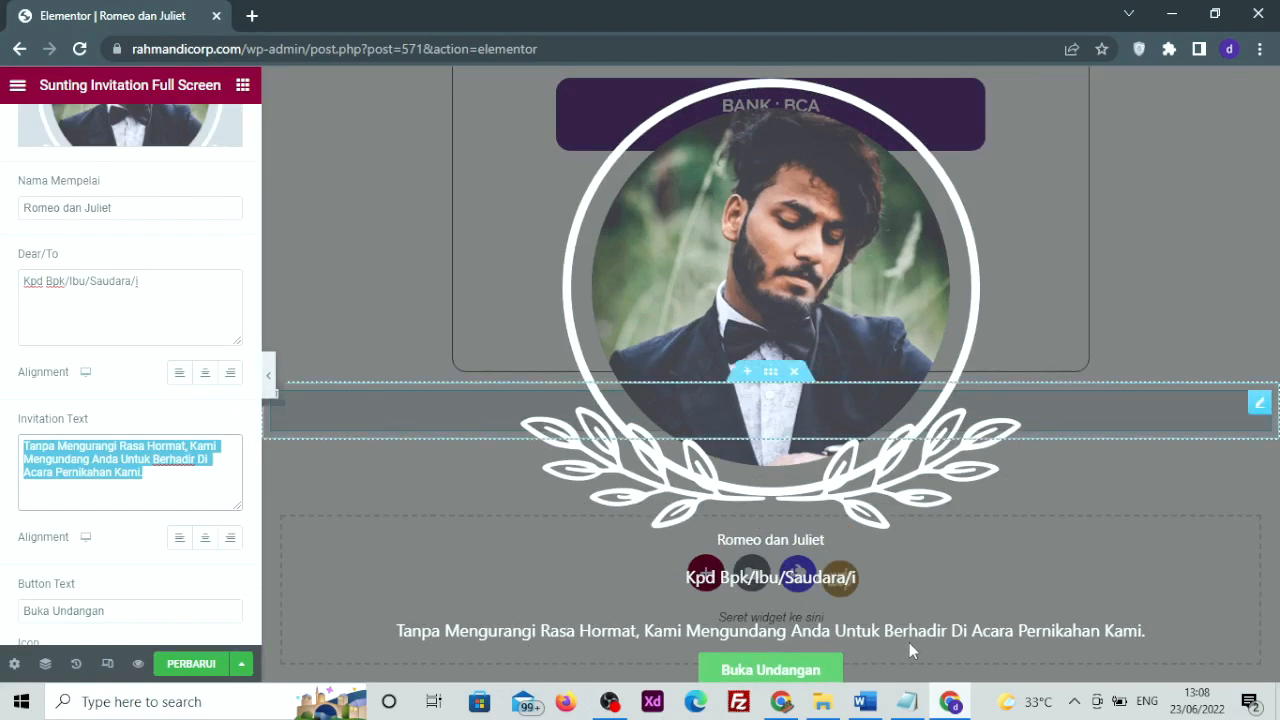
{"action": "scroll", "coordinate": [111, 490], "scroll_direction": "down", "scroll_amount": 1}
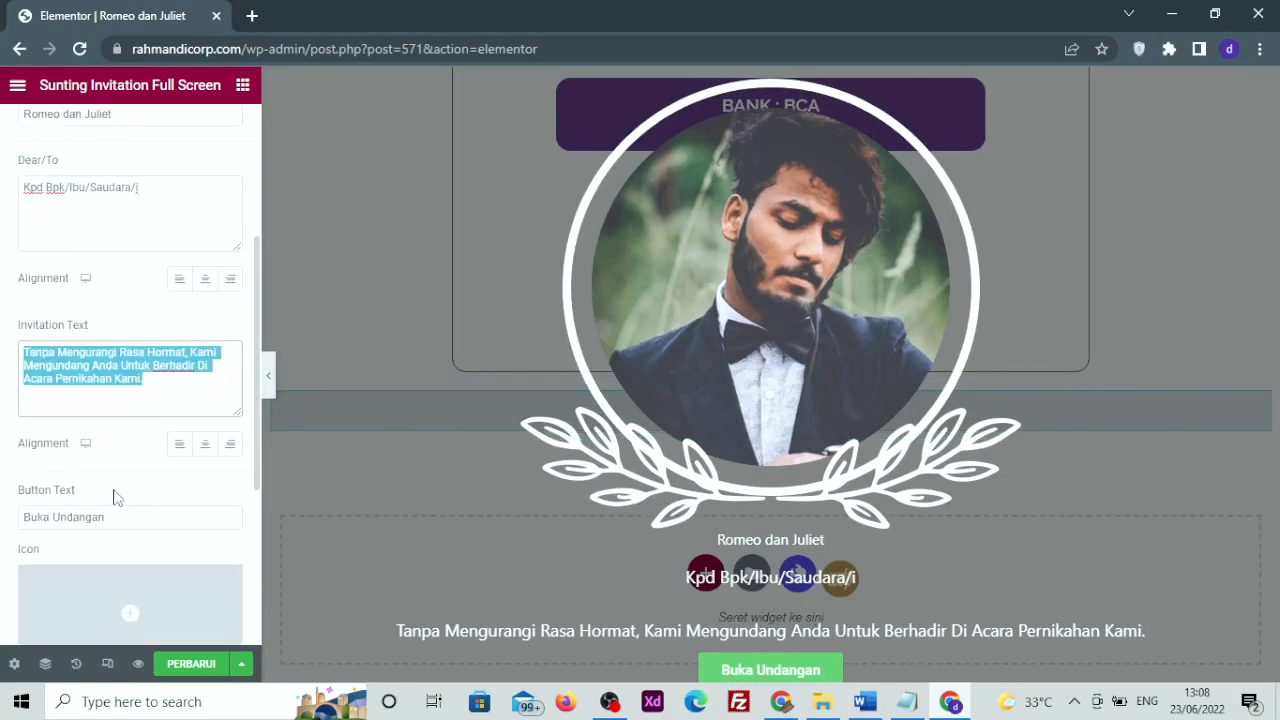
{"action": "left_click", "coordinate": [204, 447]}
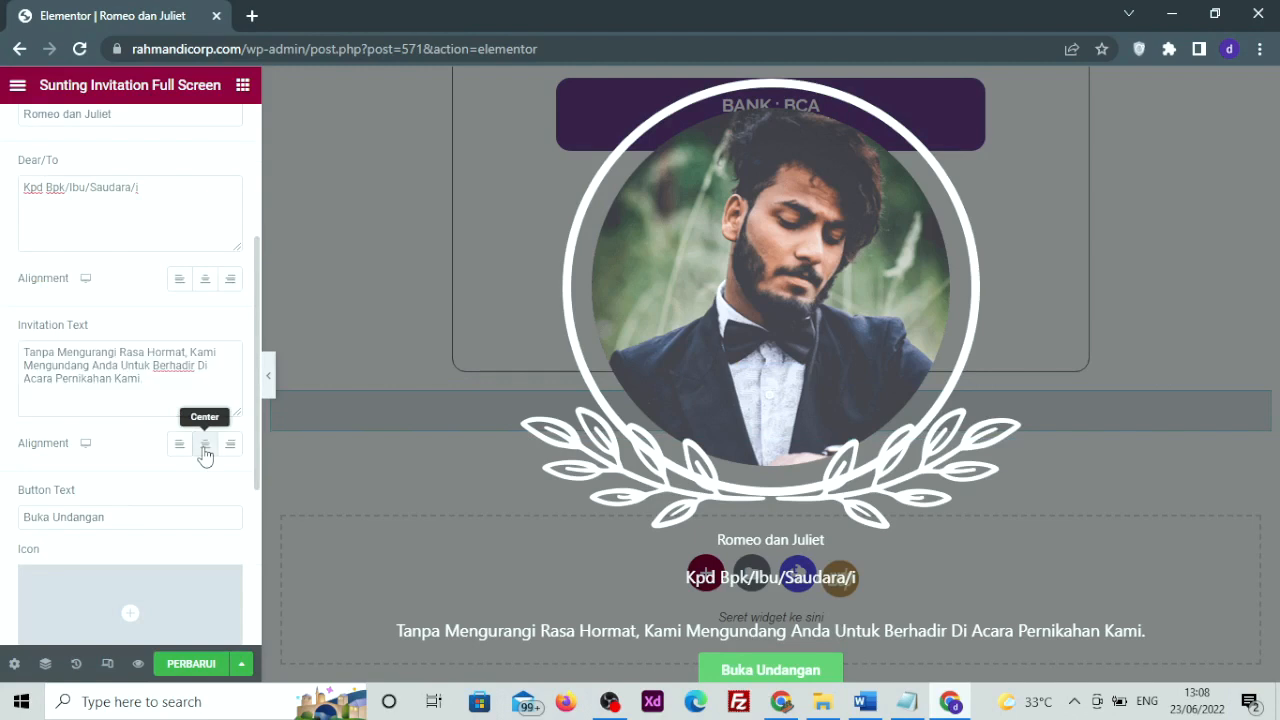
{"action": "scroll", "coordinate": [177, 455], "scroll_direction": "down", "scroll_amount": 1}
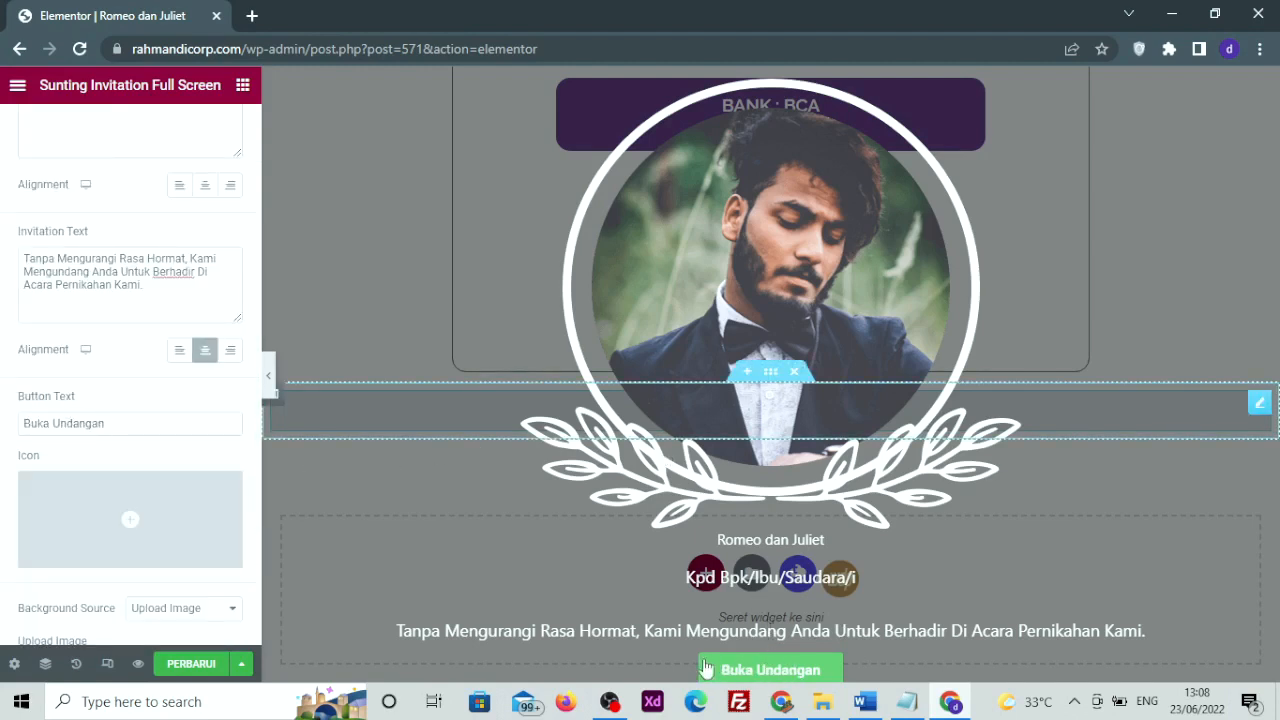
{"action": "left_click", "coordinate": [109, 423]}
{"action": "triple_click", "coordinate": [109, 423]}
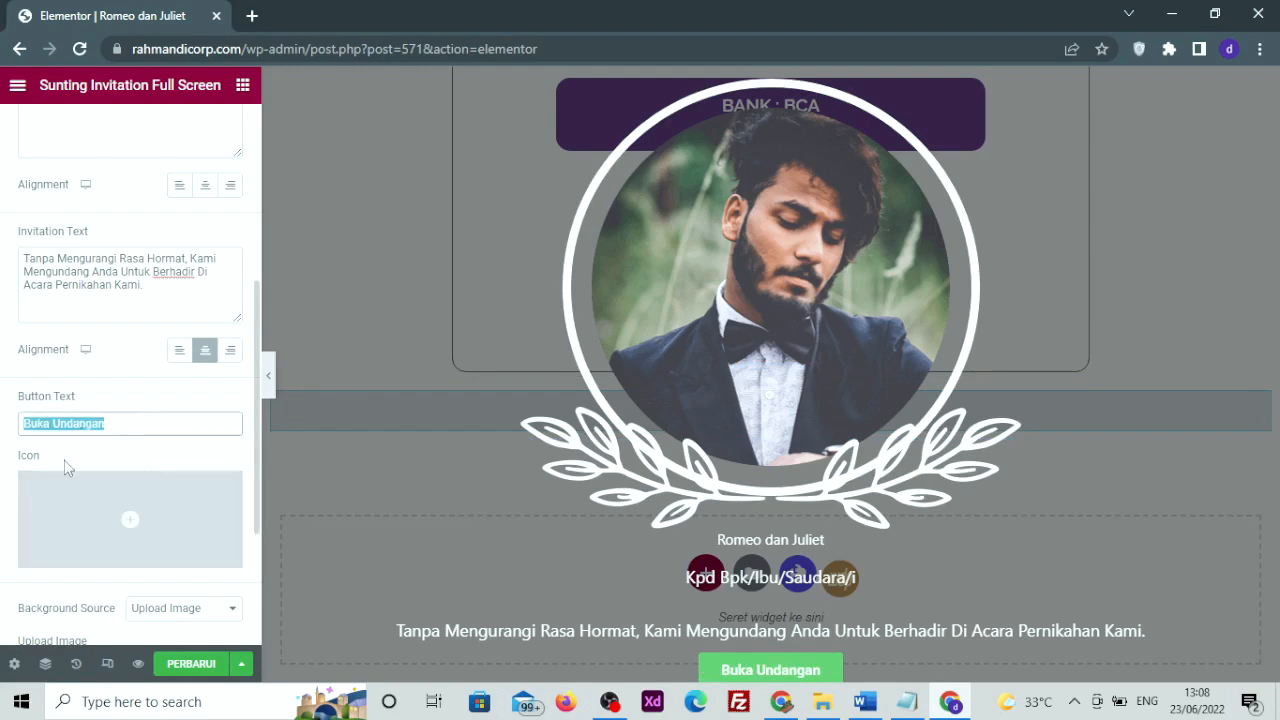
{"action": "scroll", "coordinate": [68, 467], "scroll_direction": "down", "scroll_amount": 1}
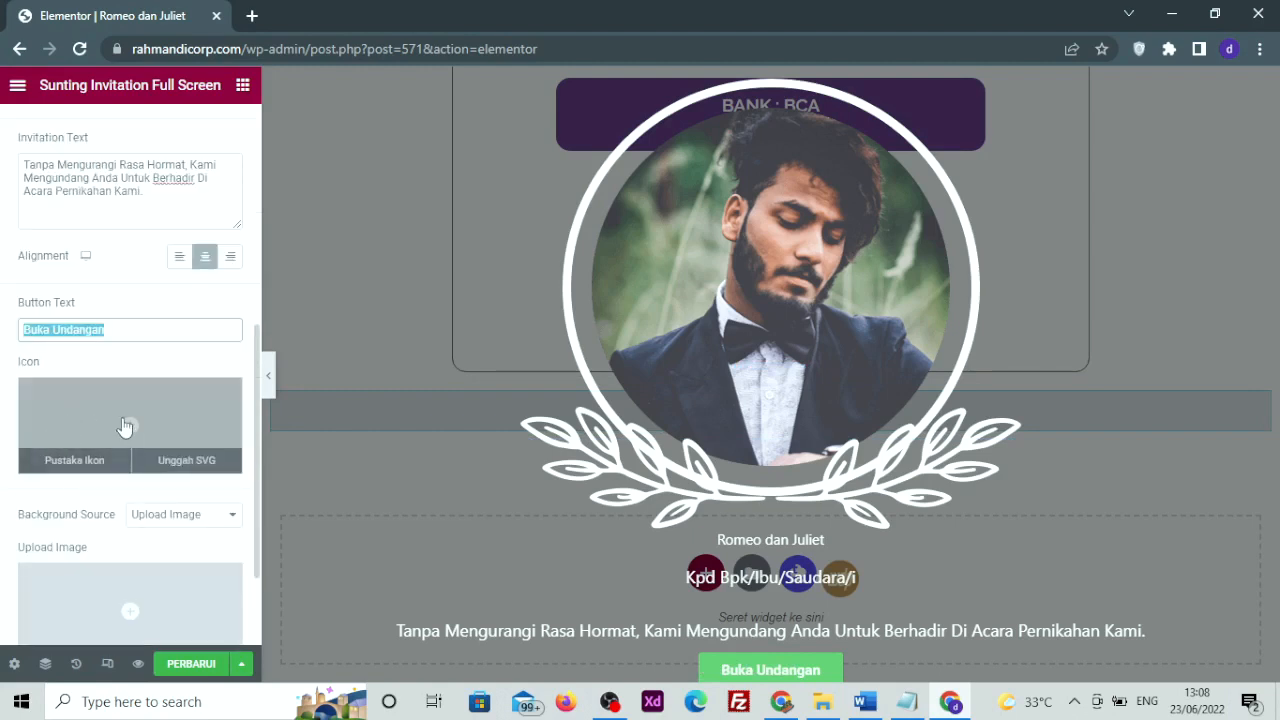
{"action": "scroll", "coordinate": [110, 425], "scroll_direction": "down", "scroll_amount": 2}
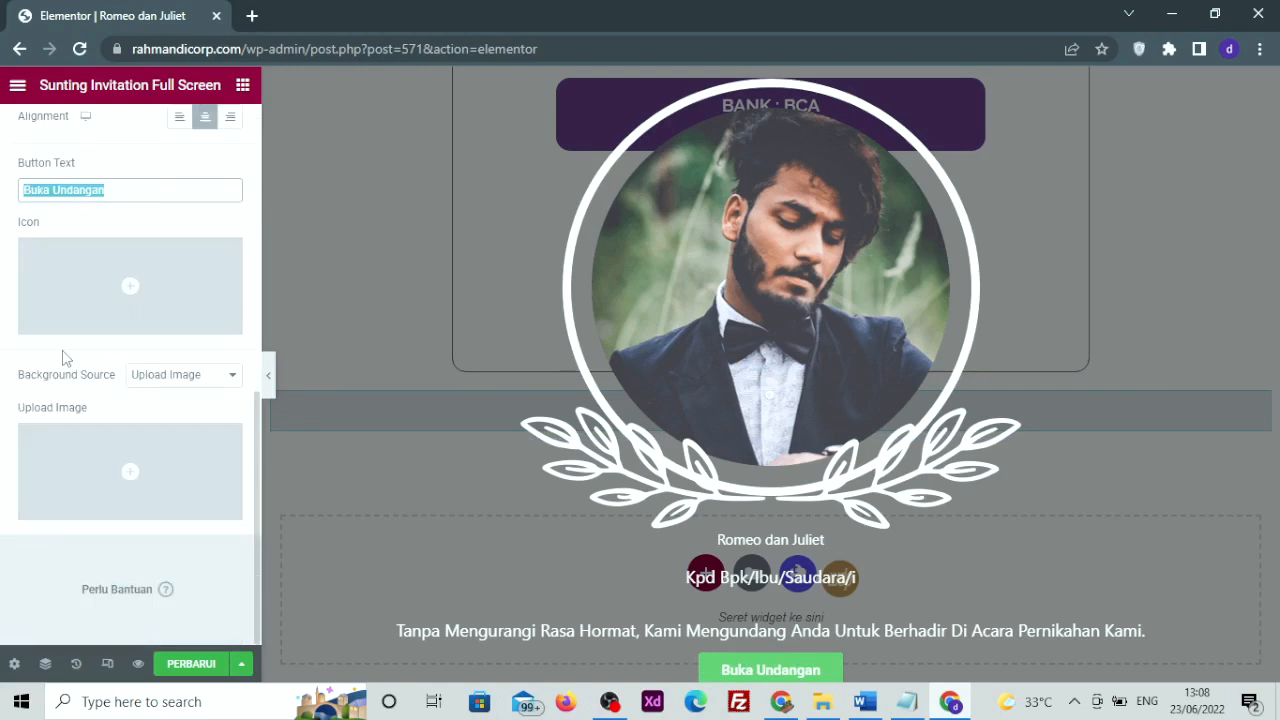
{"action": "scroll", "coordinate": [62, 350], "scroll_direction": "up", "scroll_amount": 5}
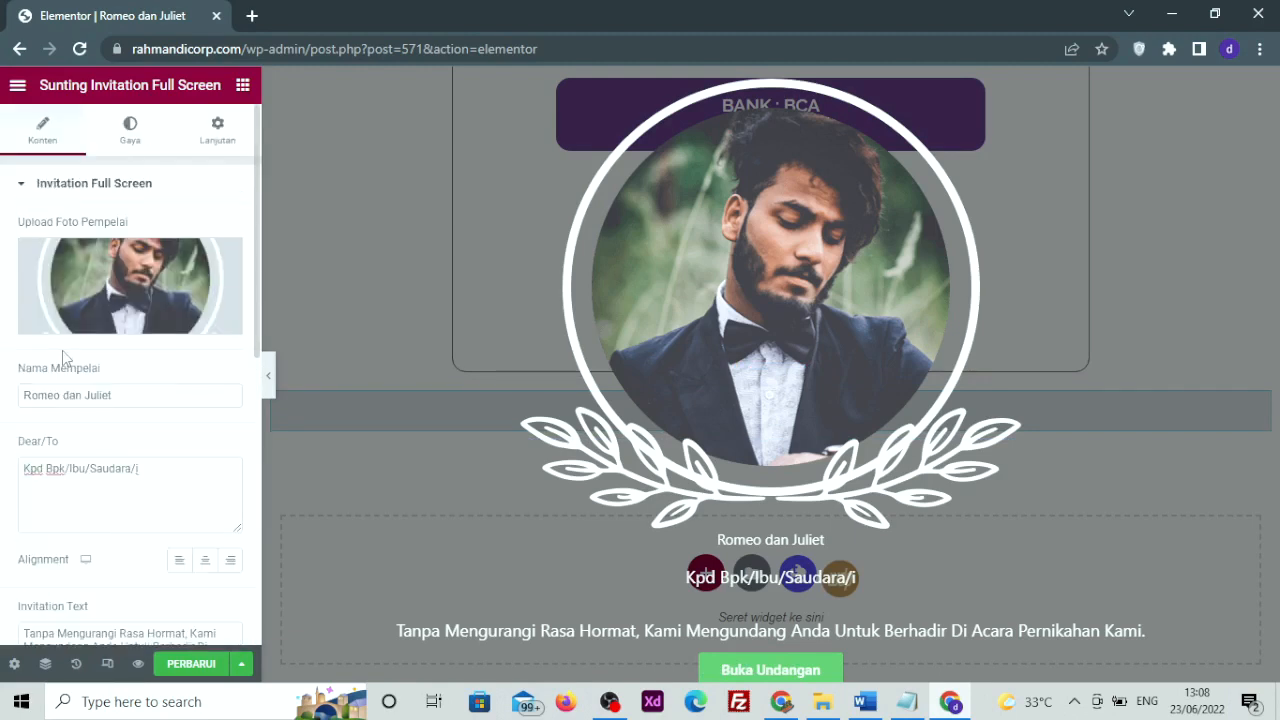
Set the cover overlay opacity to 0.88, trying and then clearing a red background colour
{"action": "left_click", "coordinate": [133, 143]}
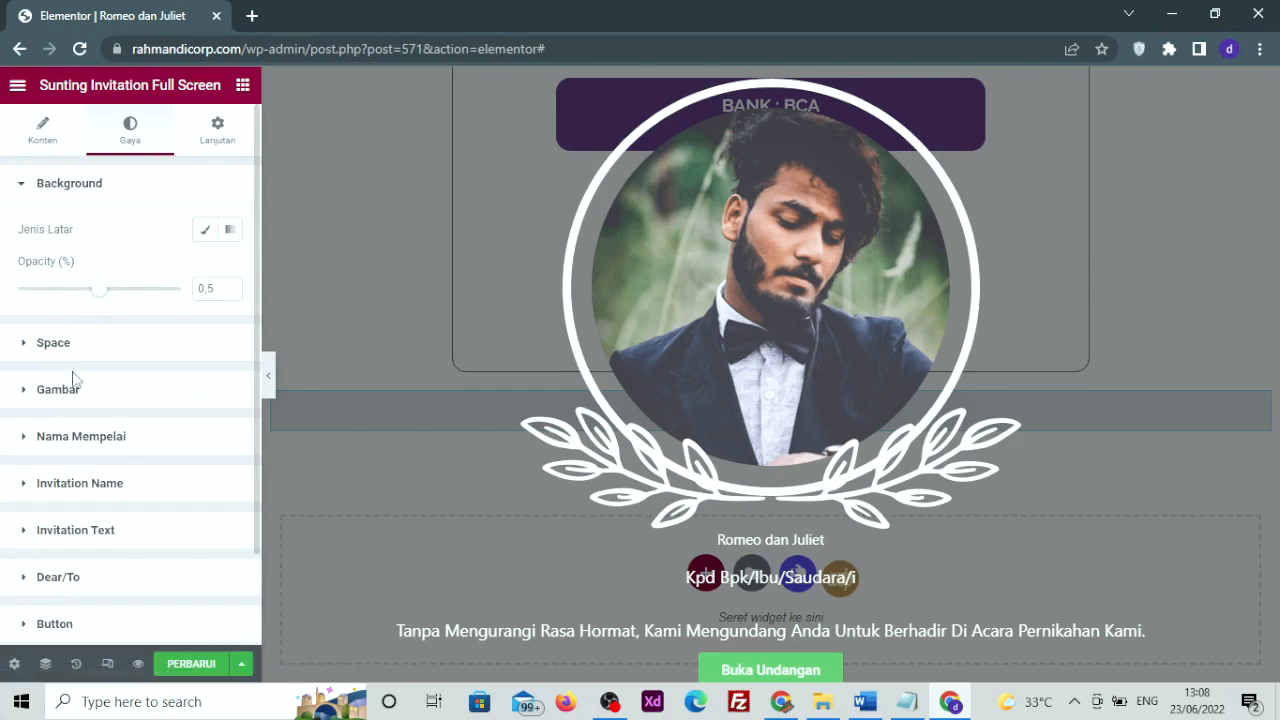
{"action": "left_click_drag", "start_coordinate": [107, 300], "coordinate": [163, 323]}
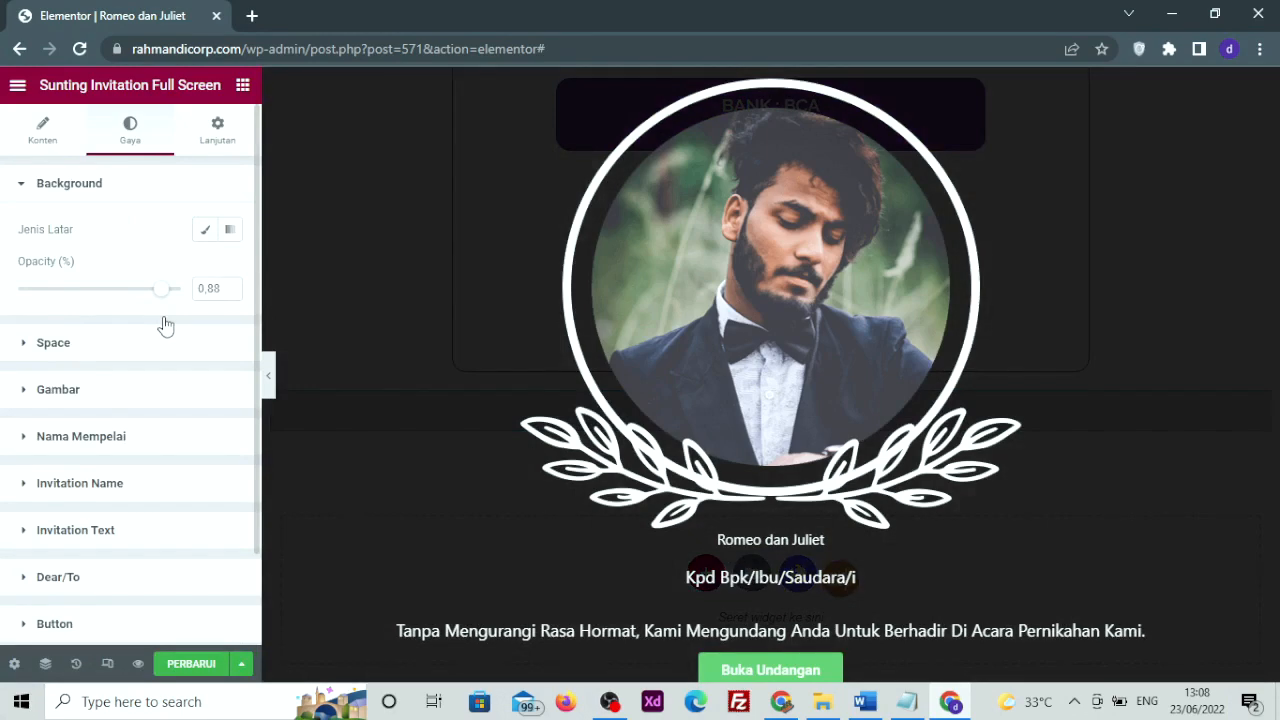
{"action": "left_click", "coordinate": [204, 229]}
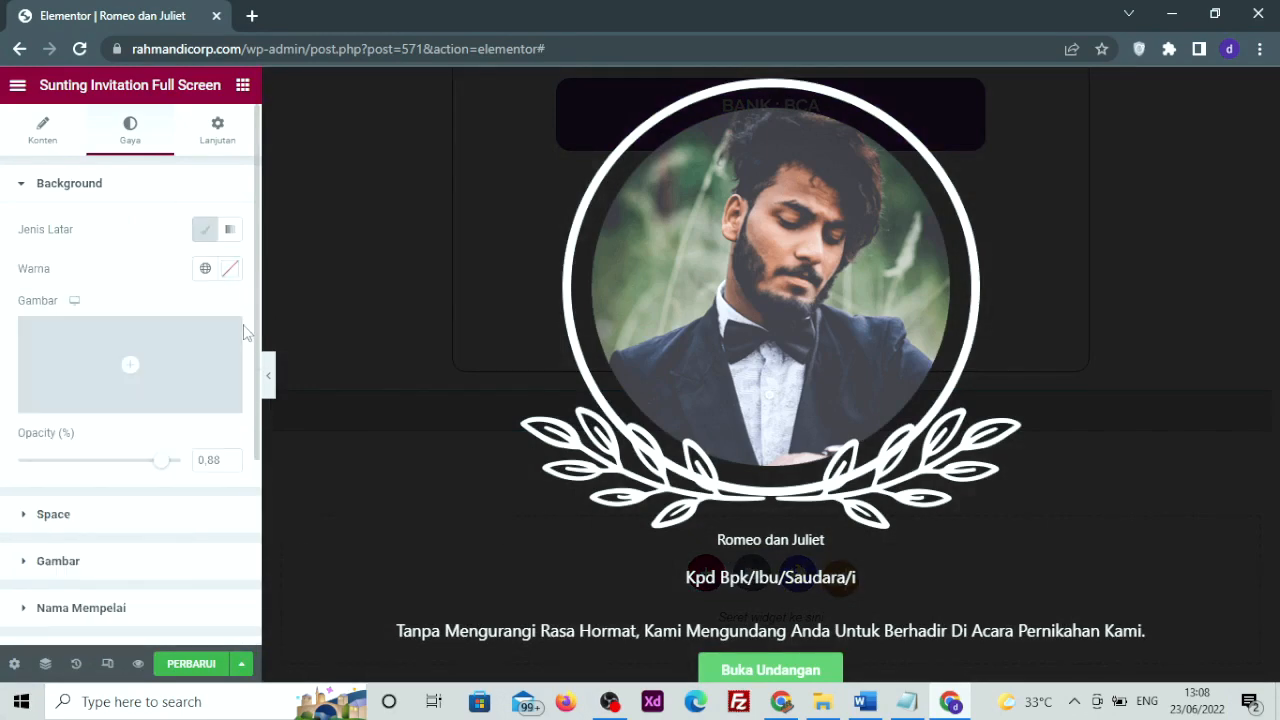
{"action": "left_click", "coordinate": [230, 268]}
{"action": "left_click", "coordinate": [330, 362]}
{"action": "left_click_drag", "start_coordinate": [330, 362], "coordinate": [331, 354]}
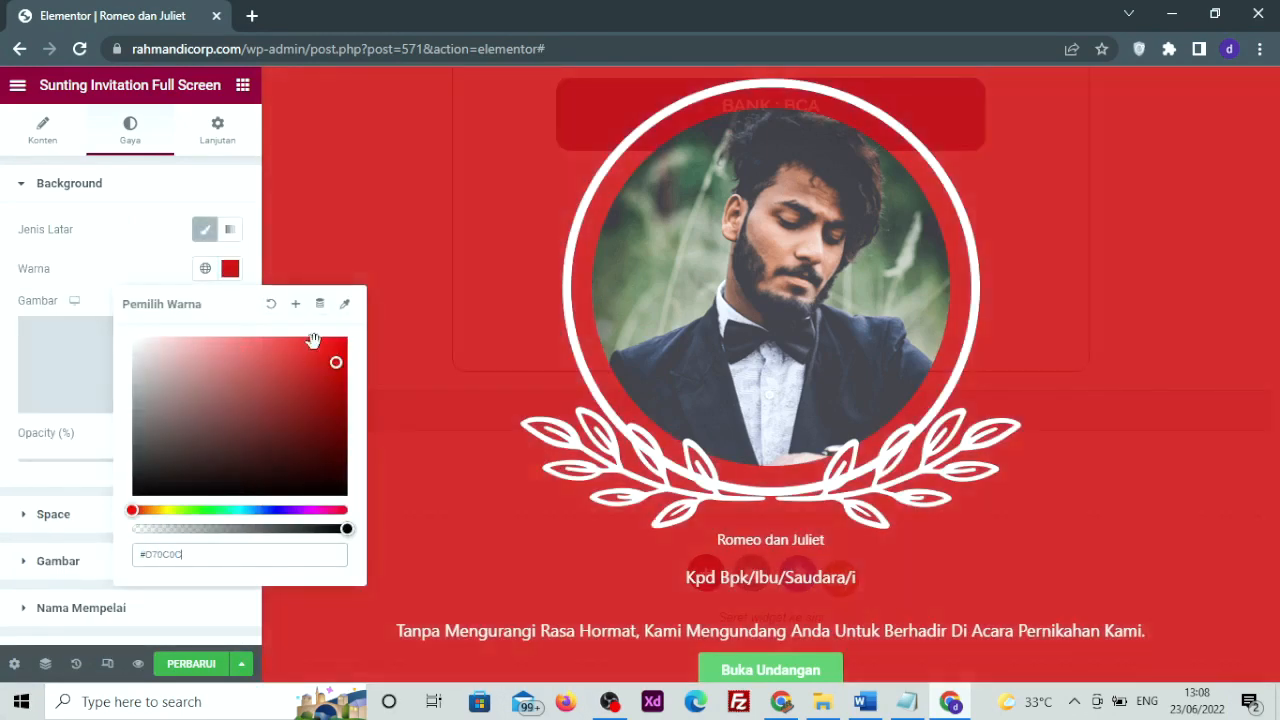
{"action": "left_click", "coordinate": [271, 303]}
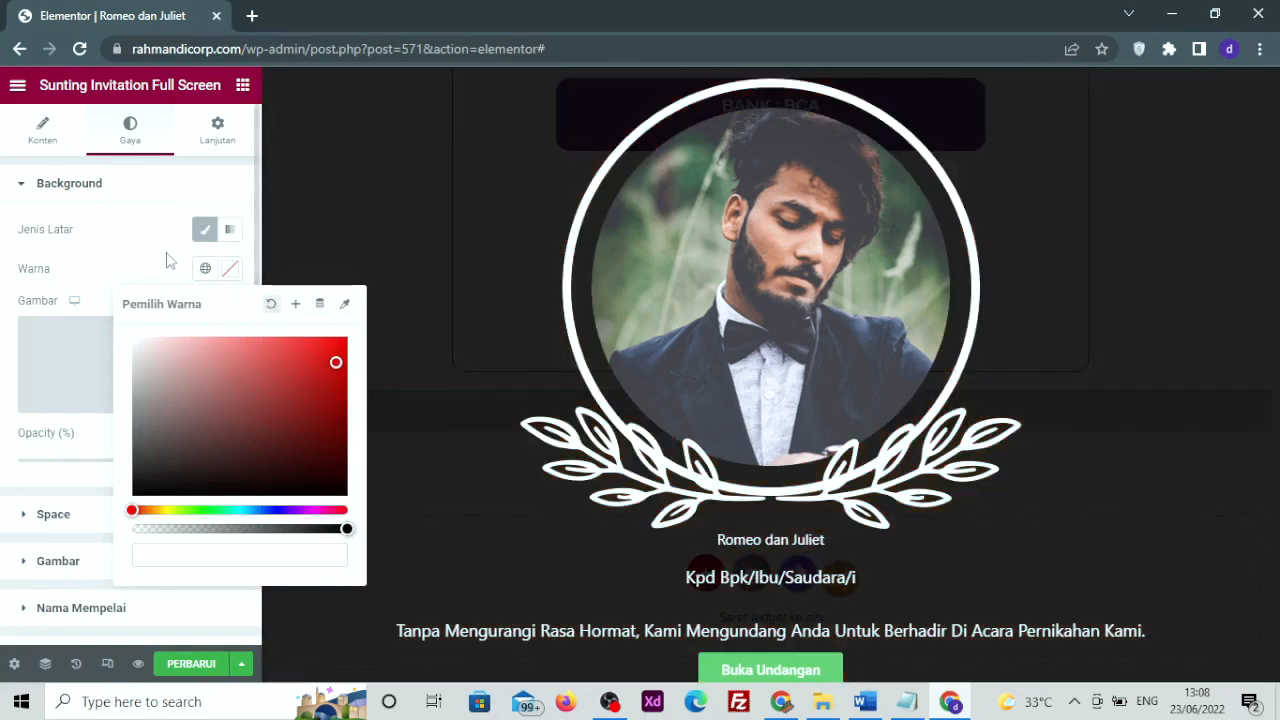
Shrink the cover photo's width, then save the page and preview it
{"action": "scroll", "coordinate": [102, 415], "scroll_direction": "down", "scroll_amount": 1}
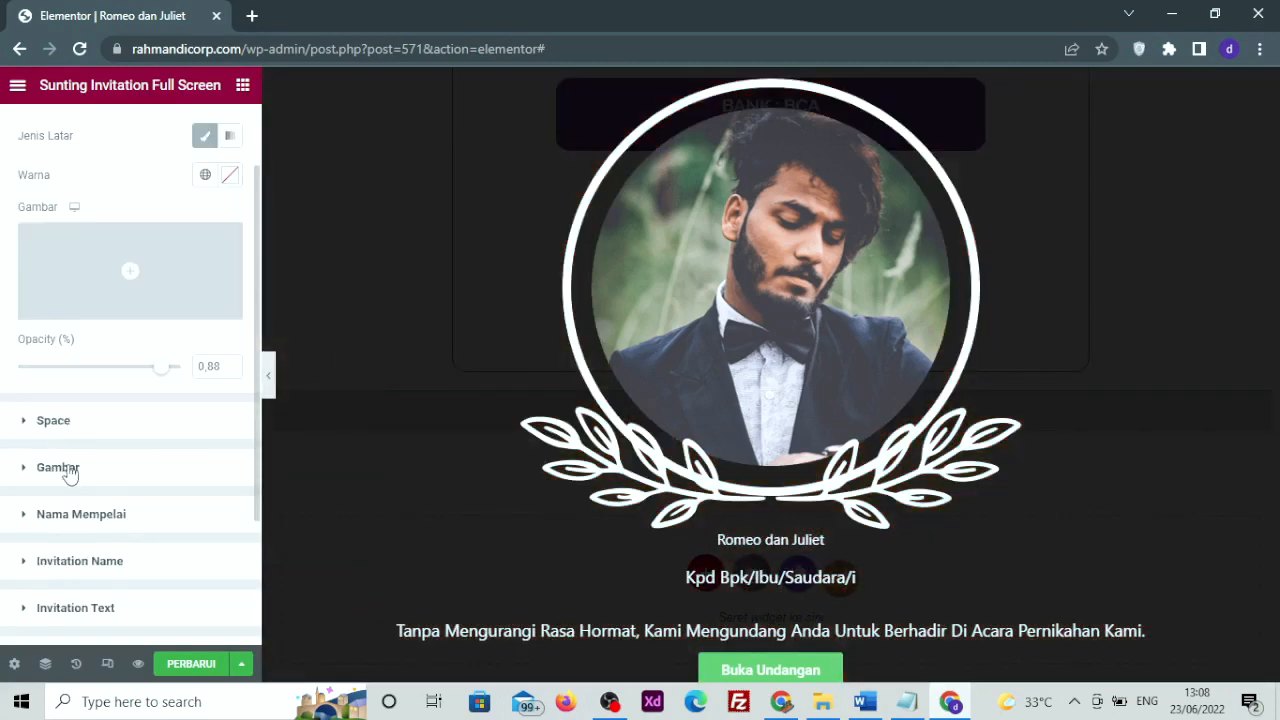
{"action": "left_click", "coordinate": [86, 468]}
{"action": "left_click_drag", "start_coordinate": [18, 345], "coordinate": [50, 376]}
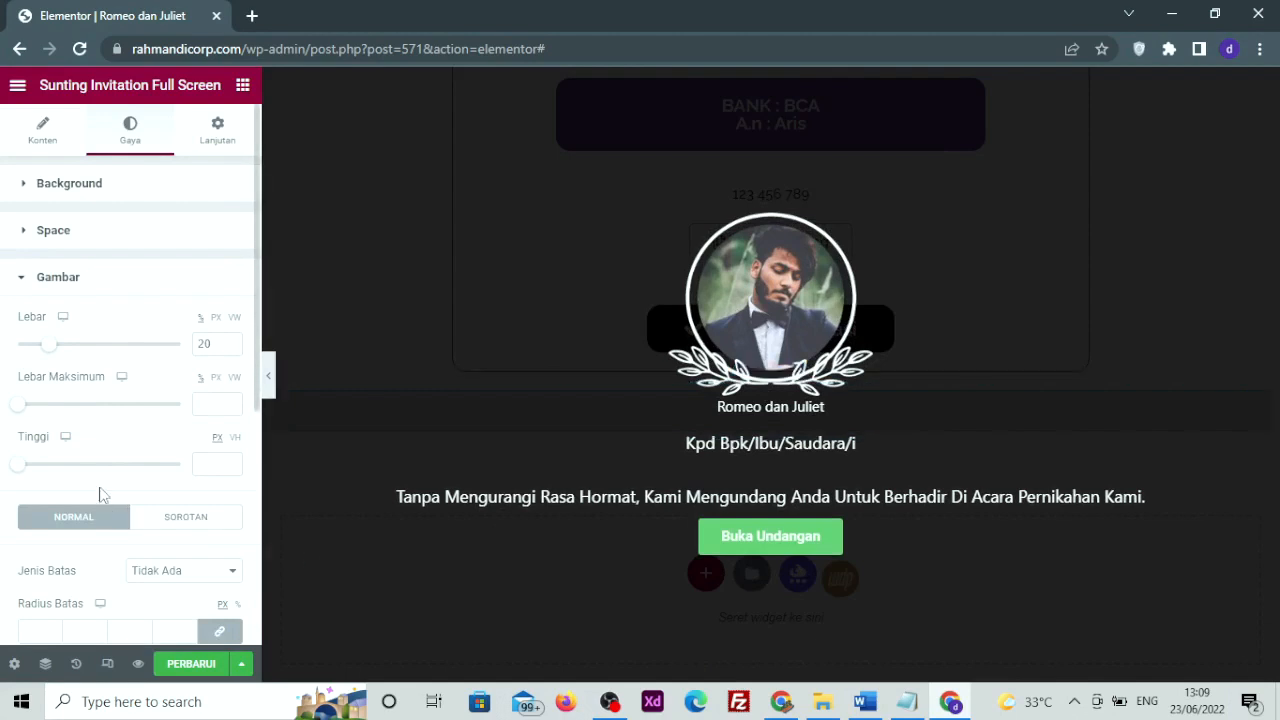
{"action": "scroll", "coordinate": [82, 480], "scroll_direction": "down", "scroll_amount": 3}
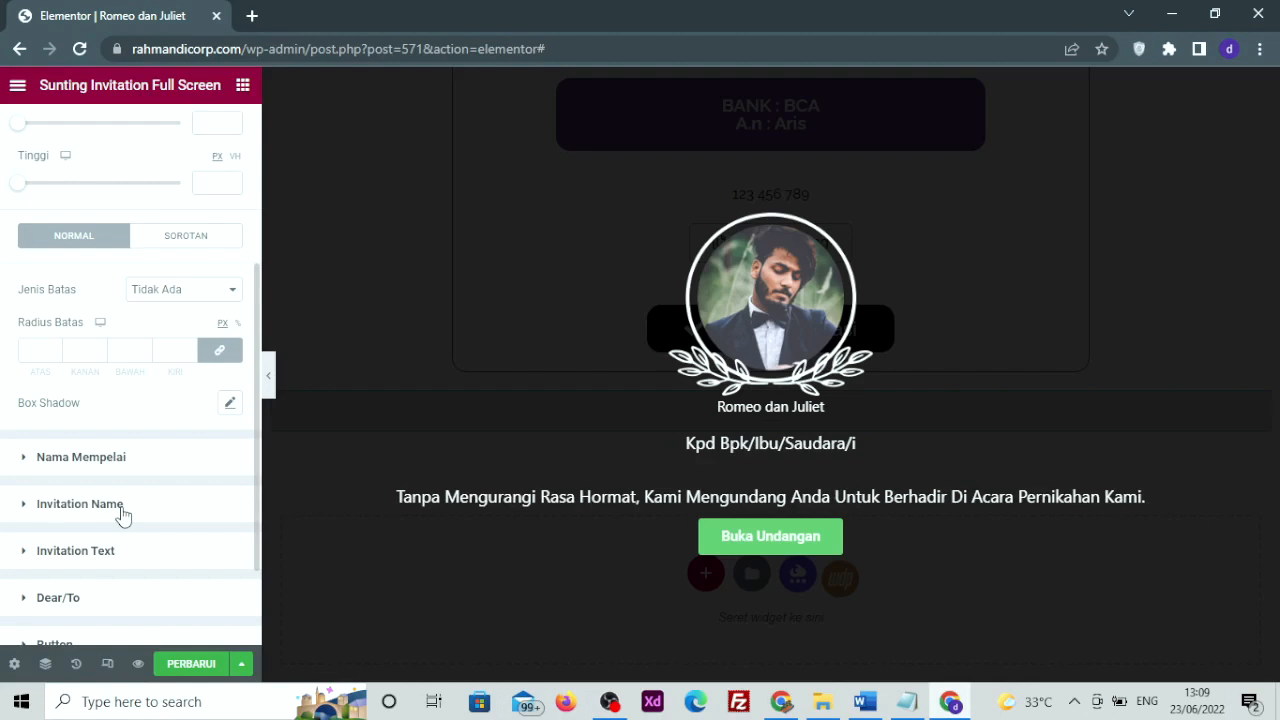
{"action": "scroll", "coordinate": [122, 514], "scroll_direction": "down", "scroll_amount": 1}
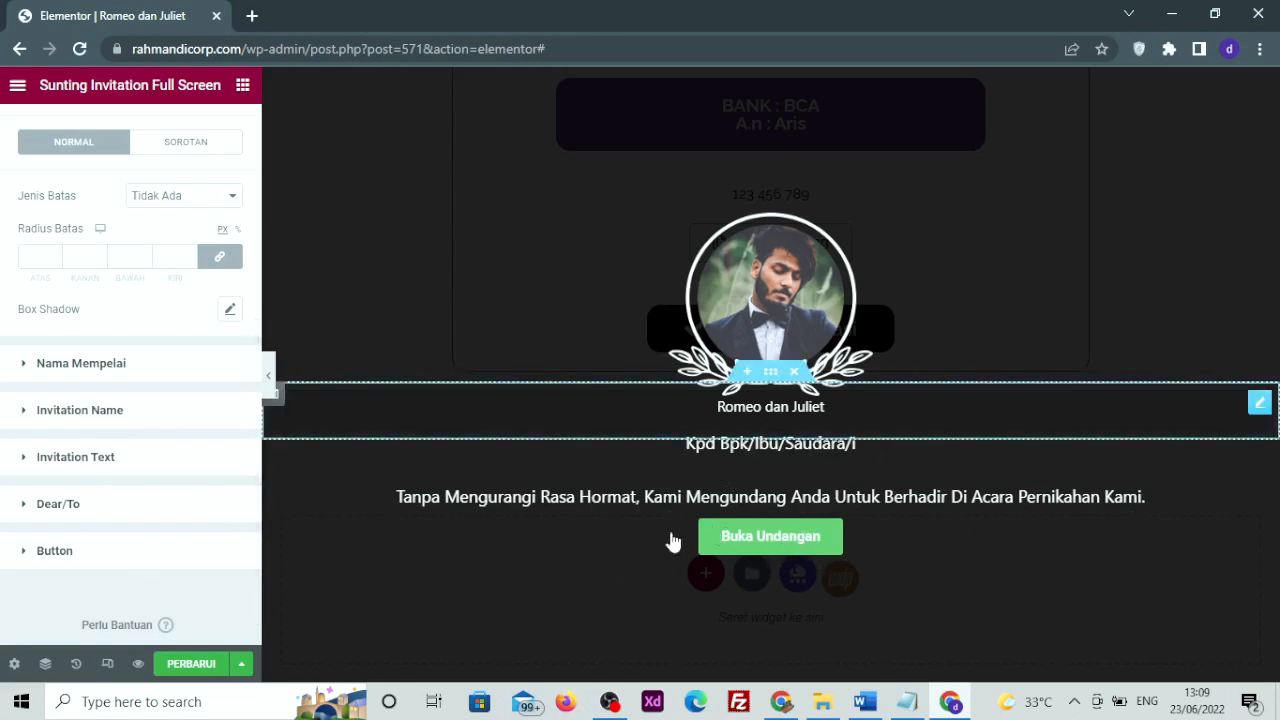
{"action": "left_click", "coordinate": [193, 665]}
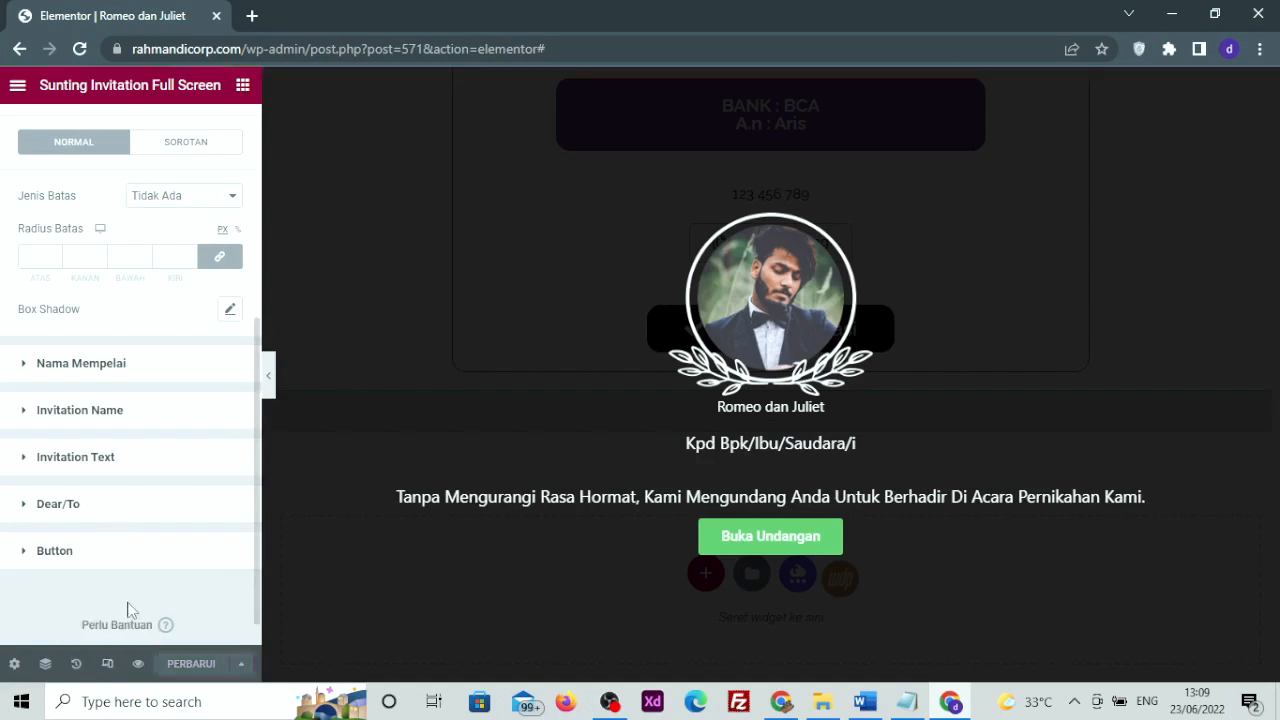
{"action": "left_click", "coordinate": [138, 665]}
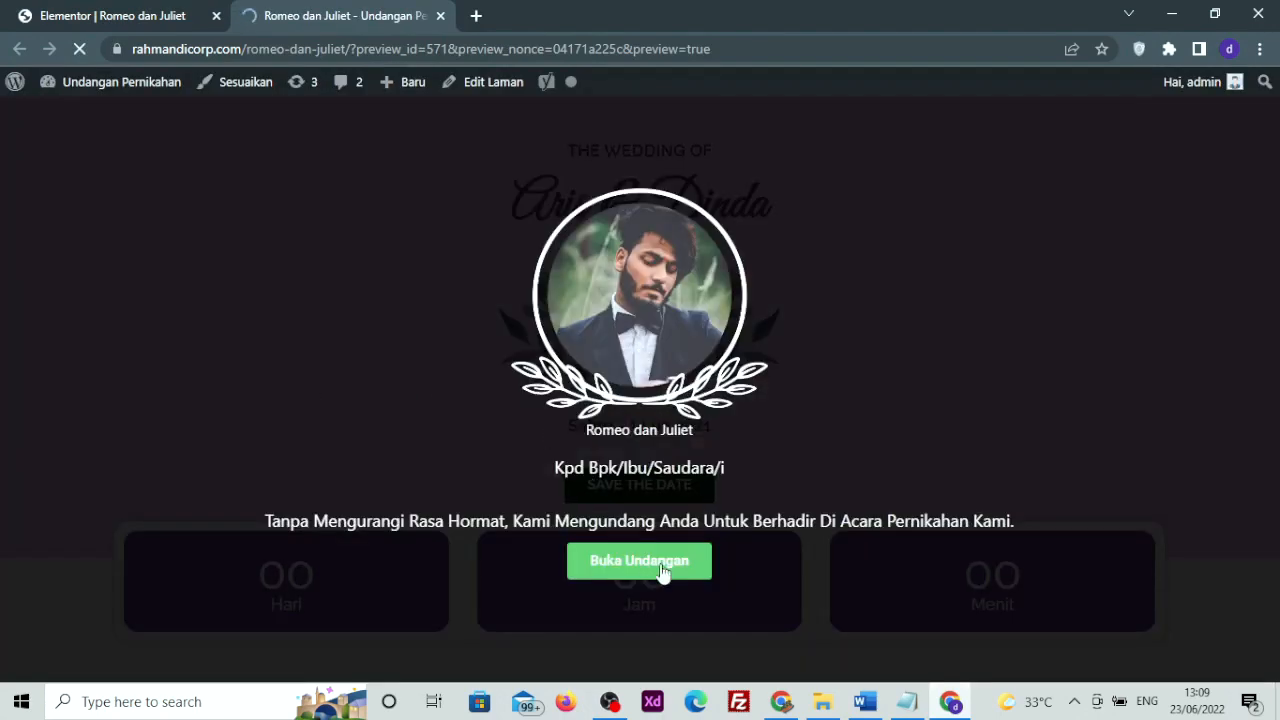
Open the invitation with 'Buka Undangan' in the preview, scroll through it, and close the preview tab
{"action": "left_click", "coordinate": [661, 570]}
{"action": "scroll", "coordinate": [647, 419], "scroll_direction": "down", "scroll_amount": 5}
{"action": "scroll", "coordinate": [647, 419], "scroll_direction": "up", "scroll_amount": 5}
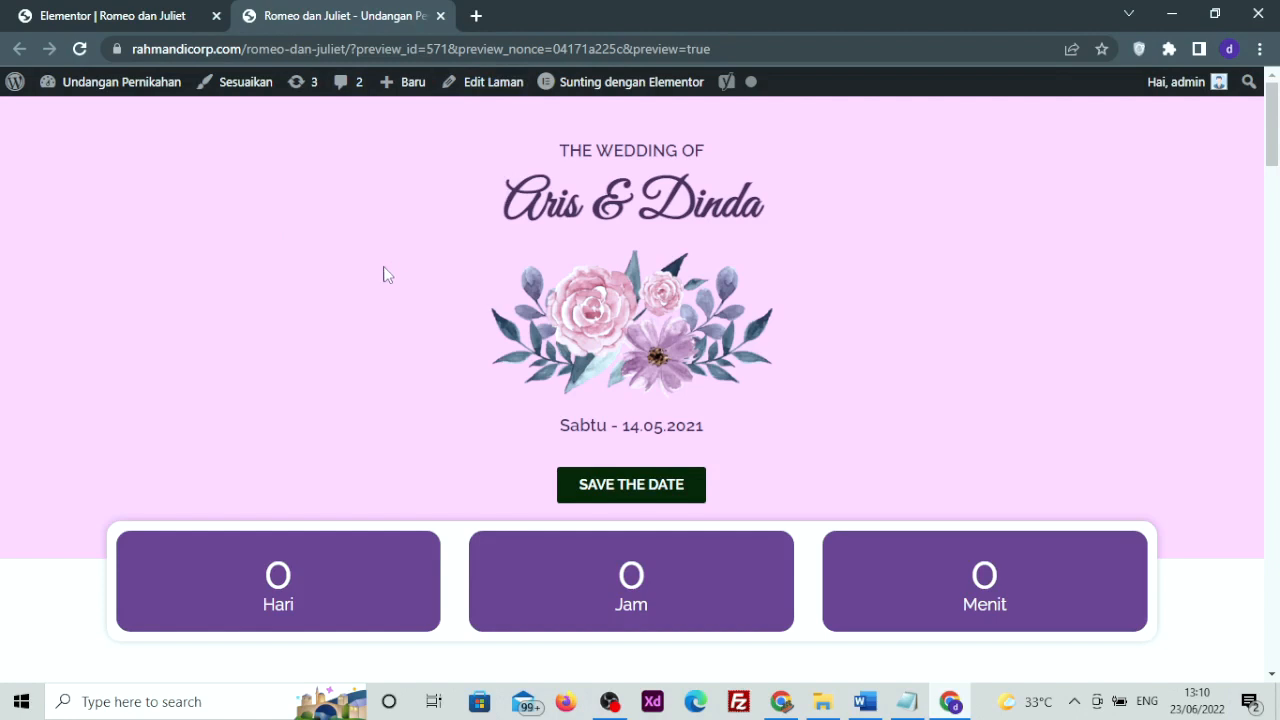
{"action": "left_click", "coordinate": [440, 16]}
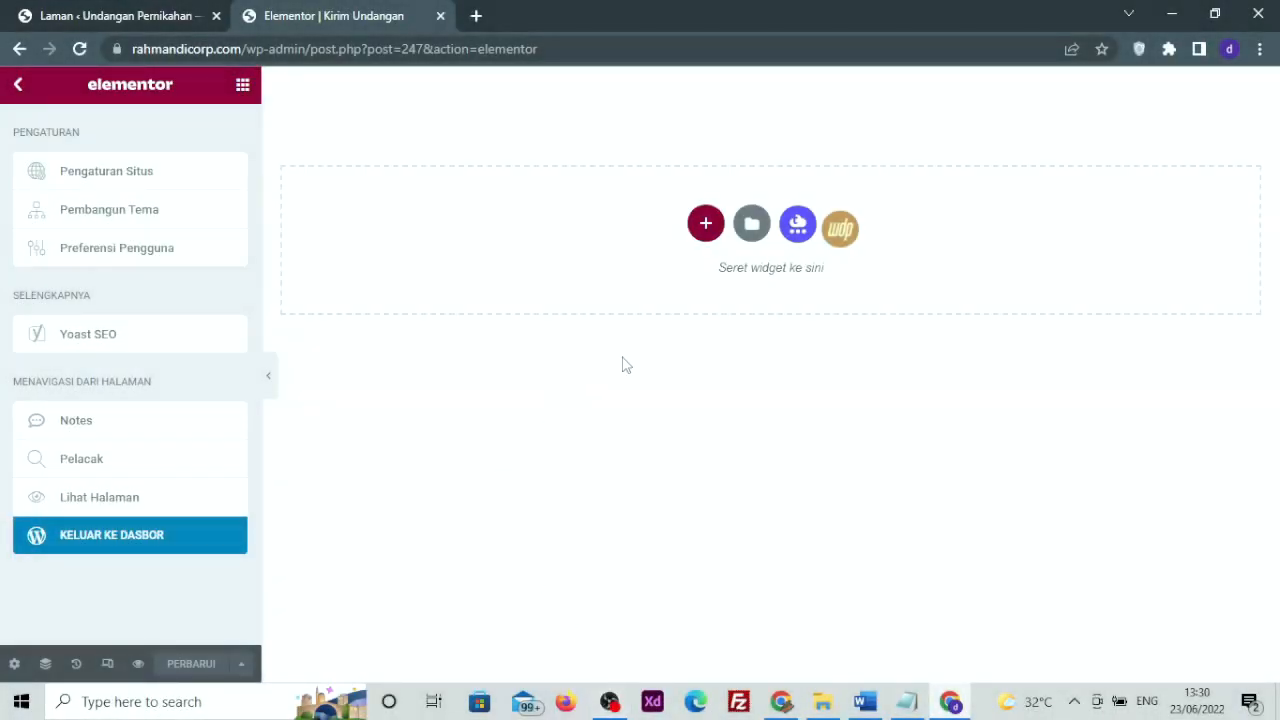
Open the widget panel and scroll through it to WeddingPress's Kirim Kit widget
{"action": "left_click", "coordinate": [242, 88]}
{"action": "scroll", "coordinate": [60, 200], "scroll_direction": "down", "scroll_amount": 8}
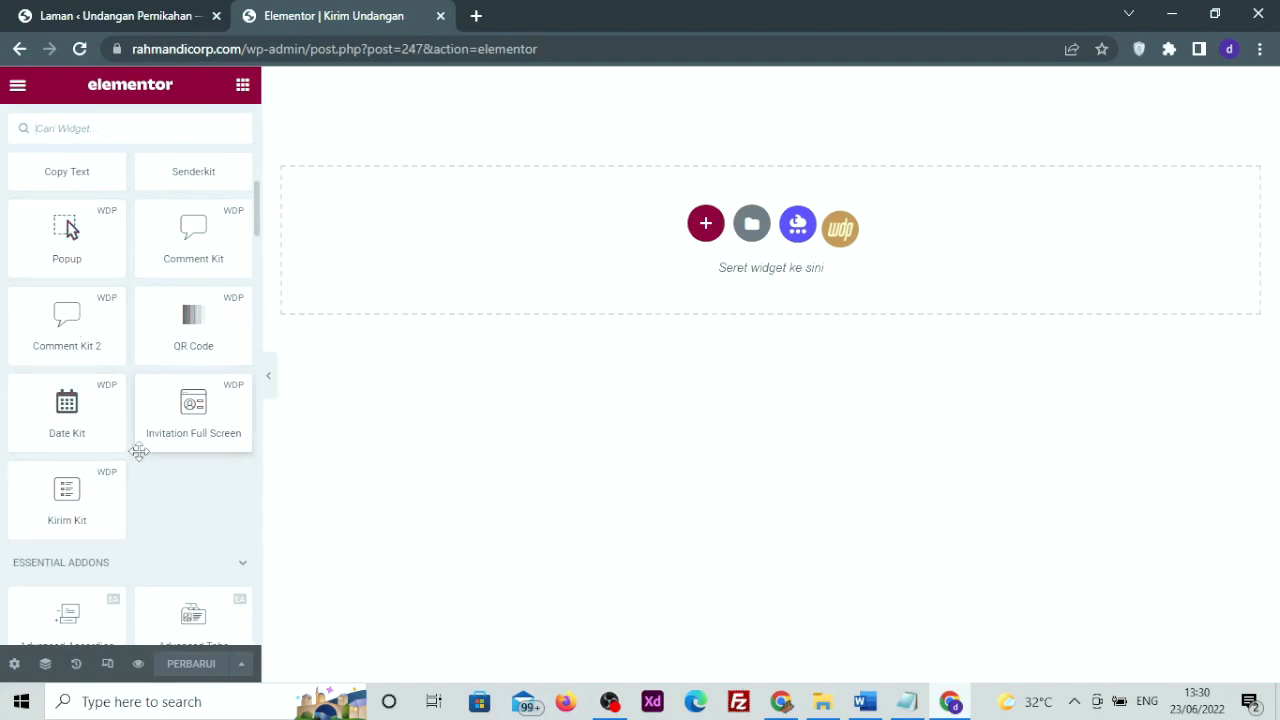
{"action": "scroll", "coordinate": [68, 500], "scroll_direction": "up", "scroll_amount": 3}
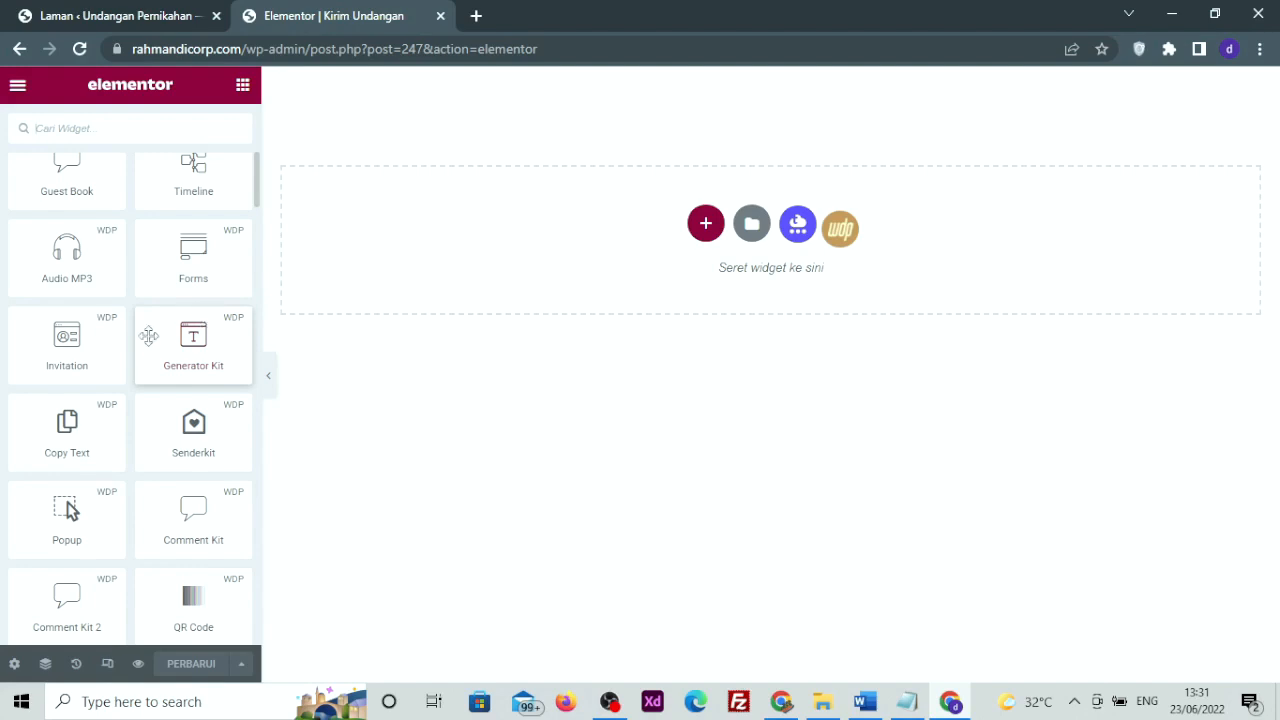
{"action": "scroll", "coordinate": [3, 393], "scroll_direction": "down", "scroll_amount": 4}
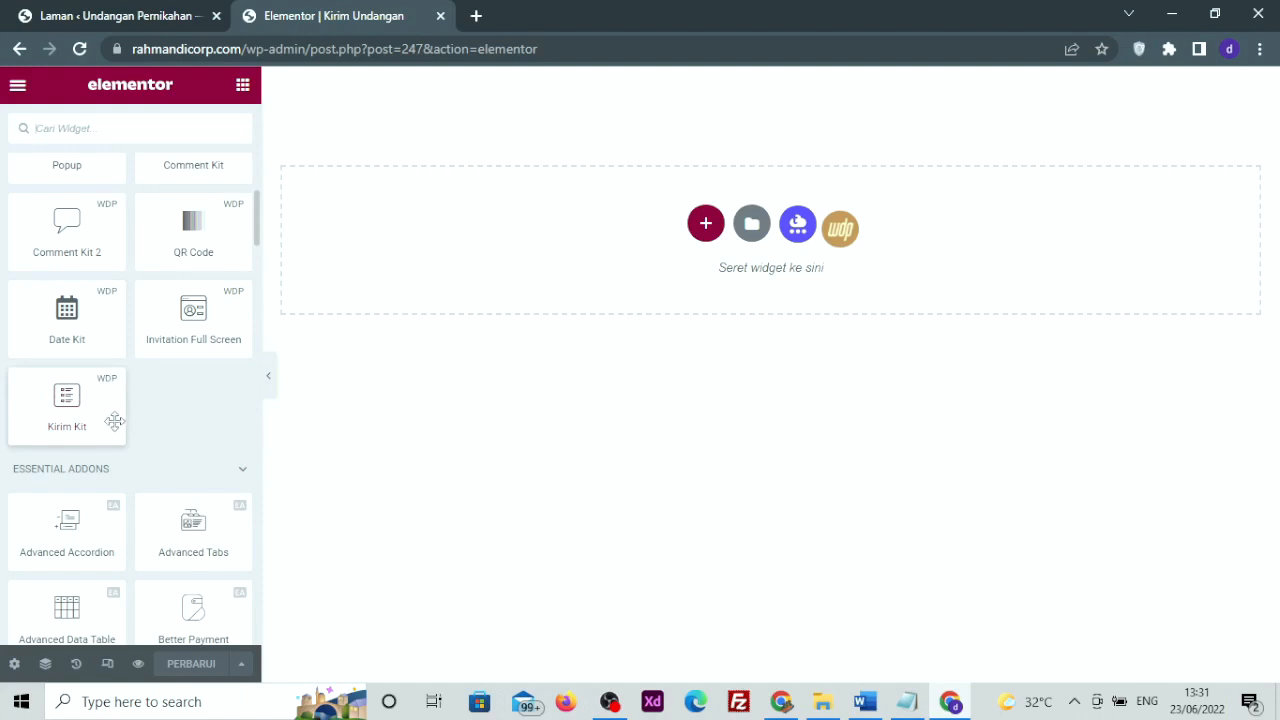
{"action": "scroll", "coordinate": [115, 421], "scroll_direction": "up", "scroll_amount": 3}
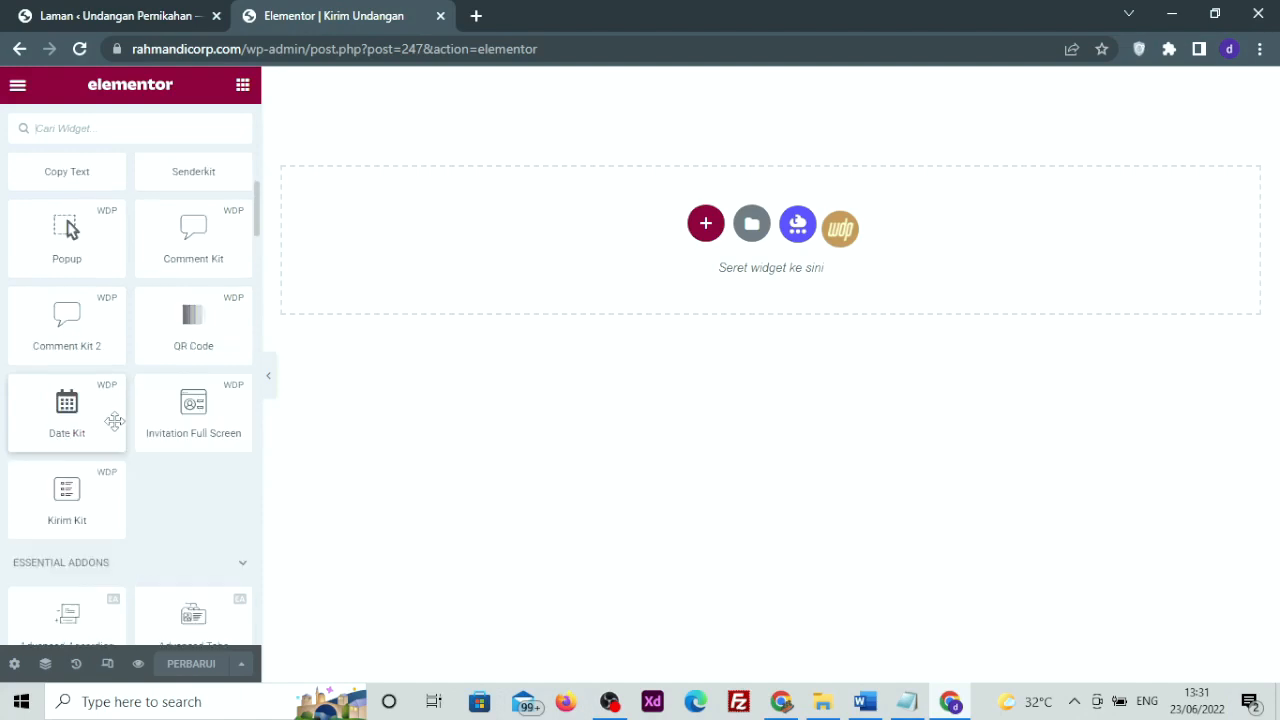
{"action": "scroll", "coordinate": [176, 306], "scroll_direction": "up", "scroll_amount": 1}
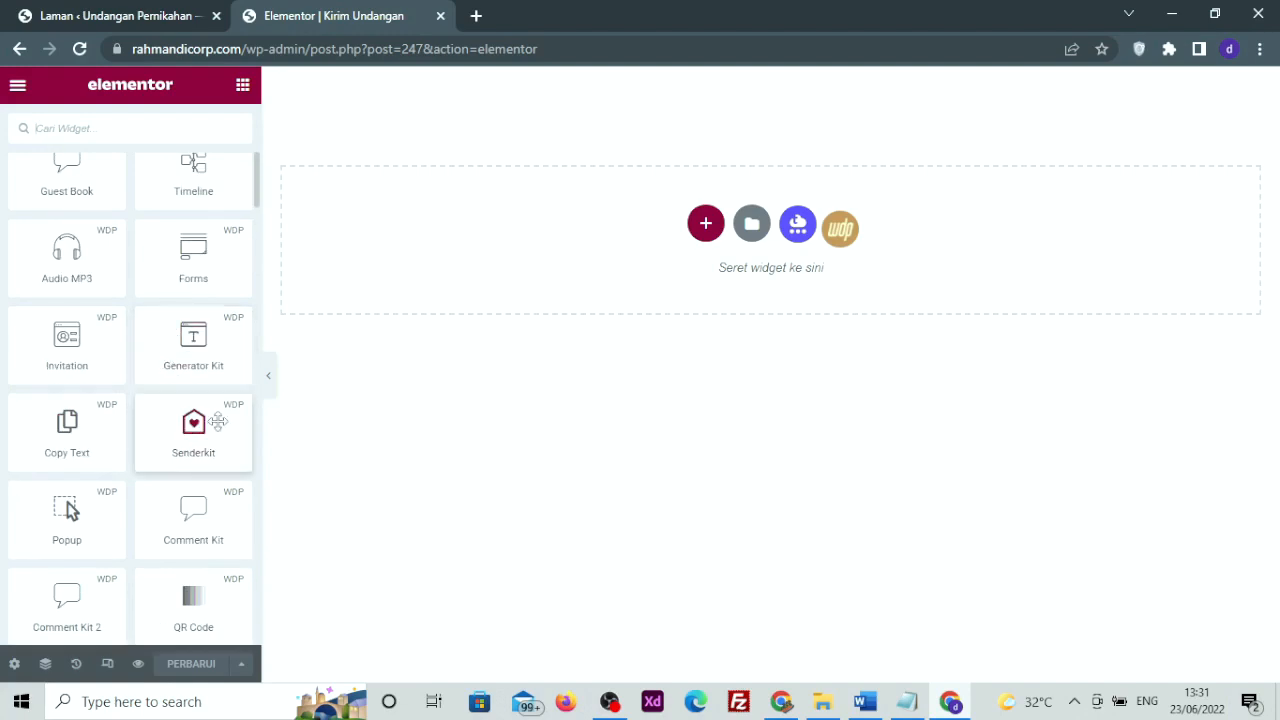
{"action": "scroll", "coordinate": [190, 400], "scroll_direction": "down", "scroll_amount": 7}
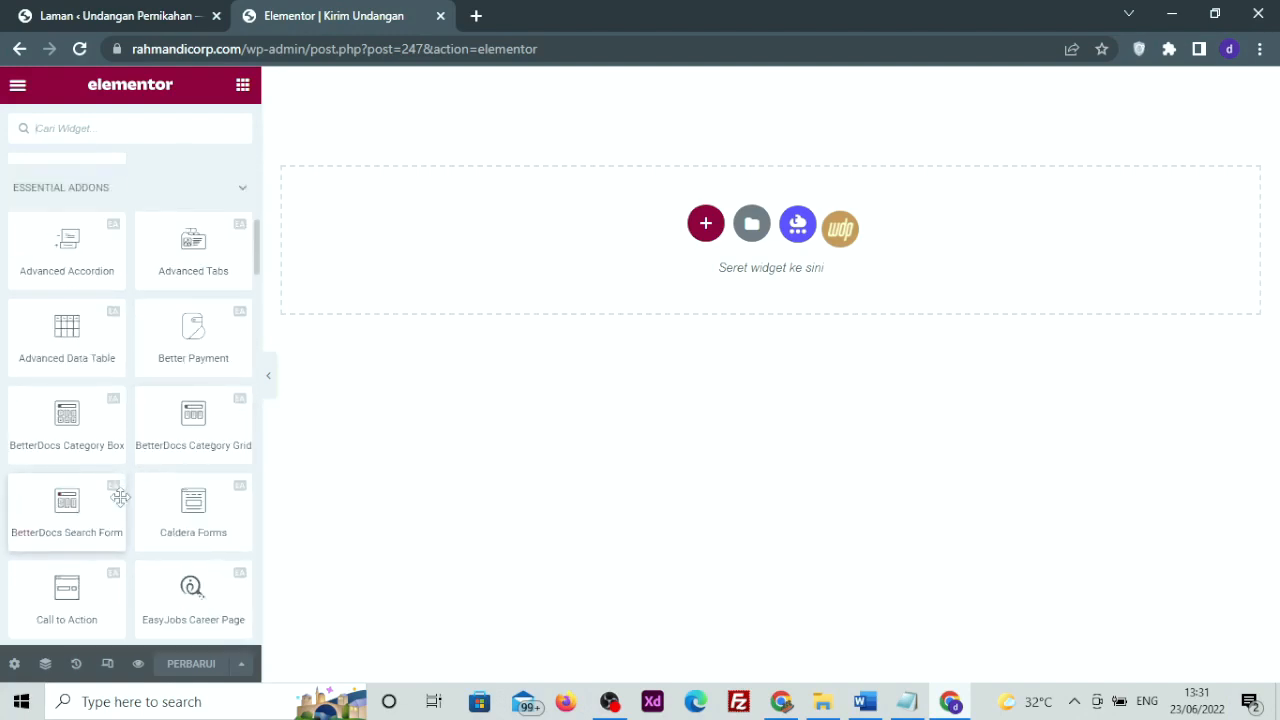
{"action": "scroll", "coordinate": [90, 420], "scroll_direction": "up", "scroll_amount": 3}
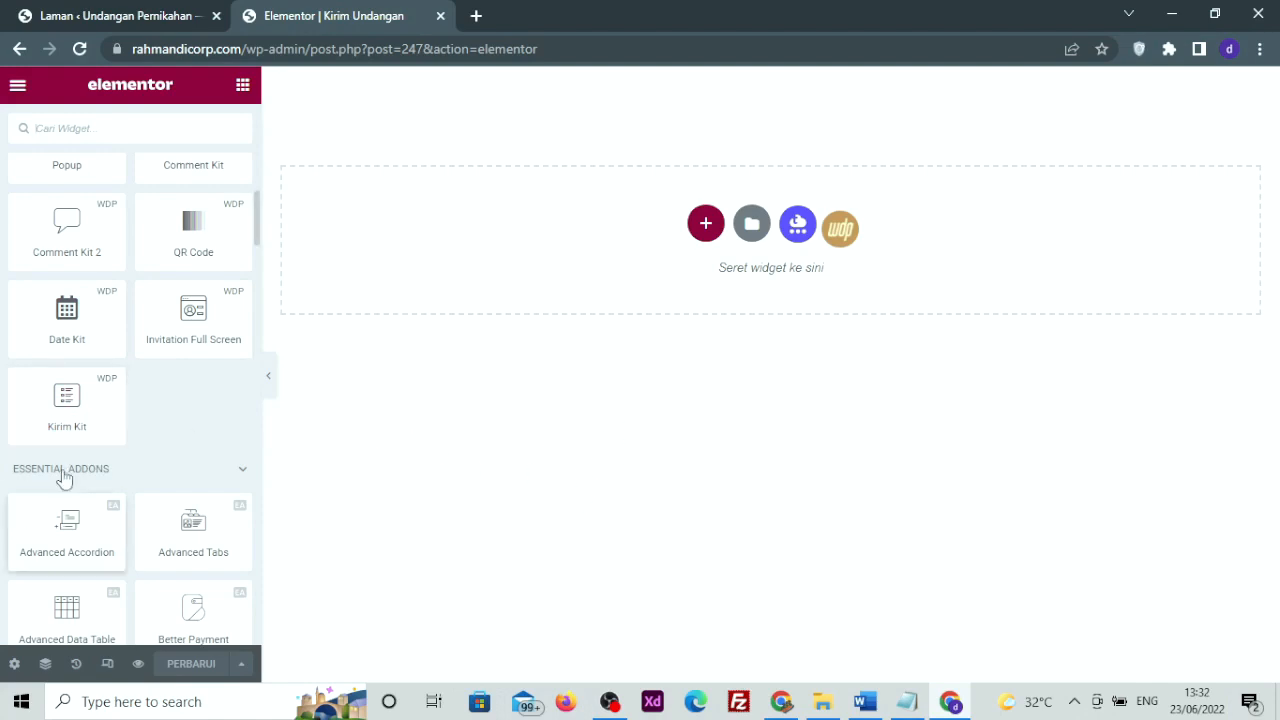
Place the Kirim Kit guest-list widget on the Kirim Undangan page
{"action": "left_click_drag", "start_coordinate": [36, 419], "coordinate": [580, 242]}
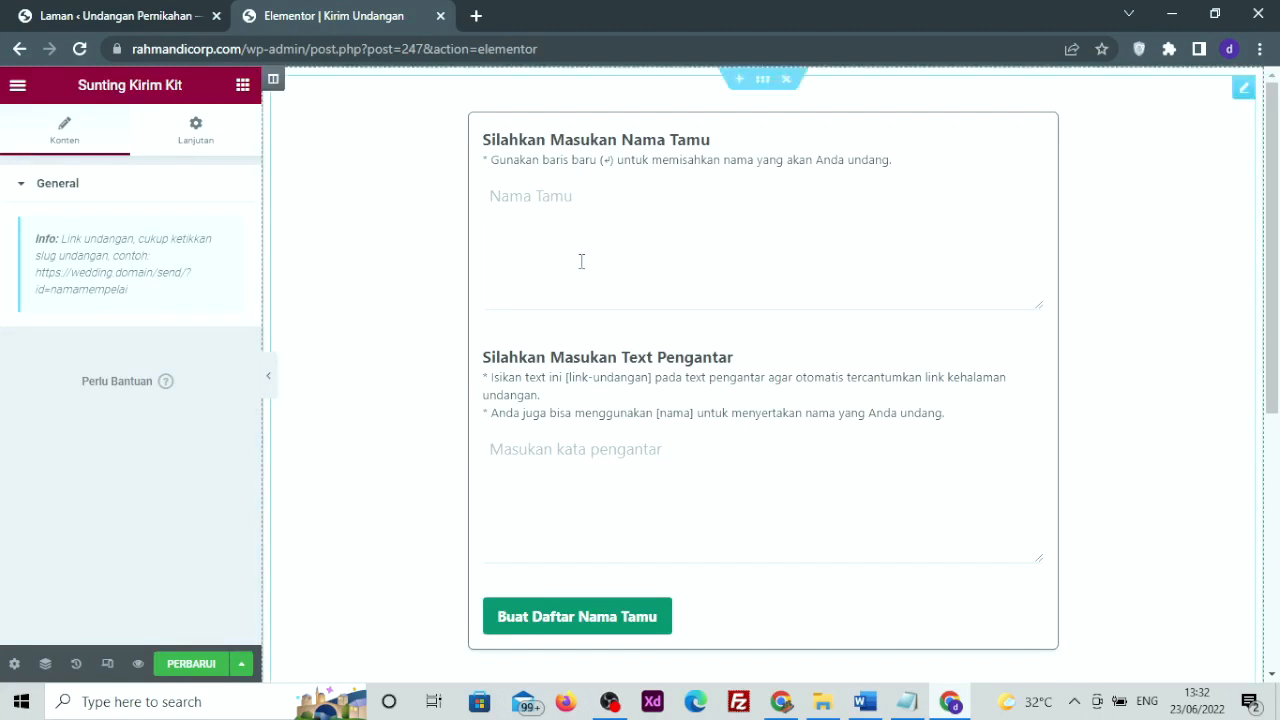
{"action": "scroll", "coordinate": [581, 262], "scroll_direction": "down", "scroll_amount": 1}
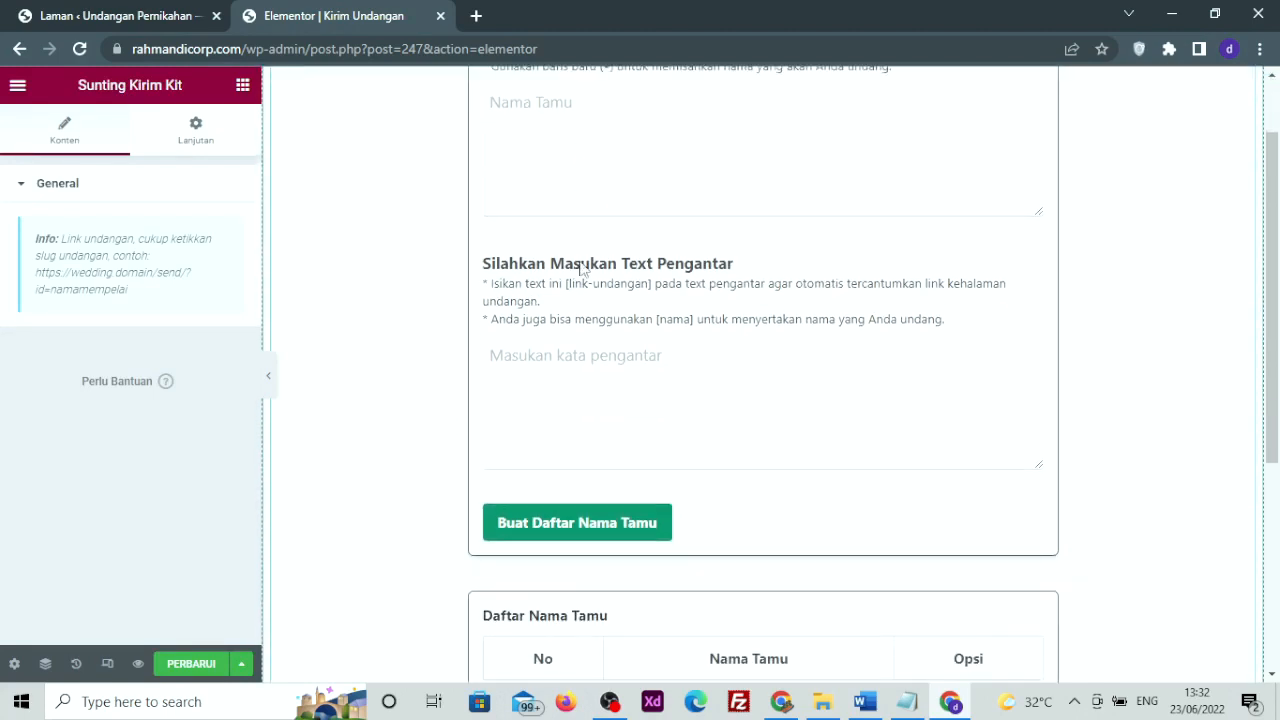
{"action": "scroll", "coordinate": [580, 266], "scroll_direction": "down", "scroll_amount": 3}
{"action": "scroll", "coordinate": [583, 269], "scroll_direction": "up", "scroll_amount": 2}
{"action": "scroll", "coordinate": [581, 266], "scroll_direction": "up", "scroll_amount": 3}
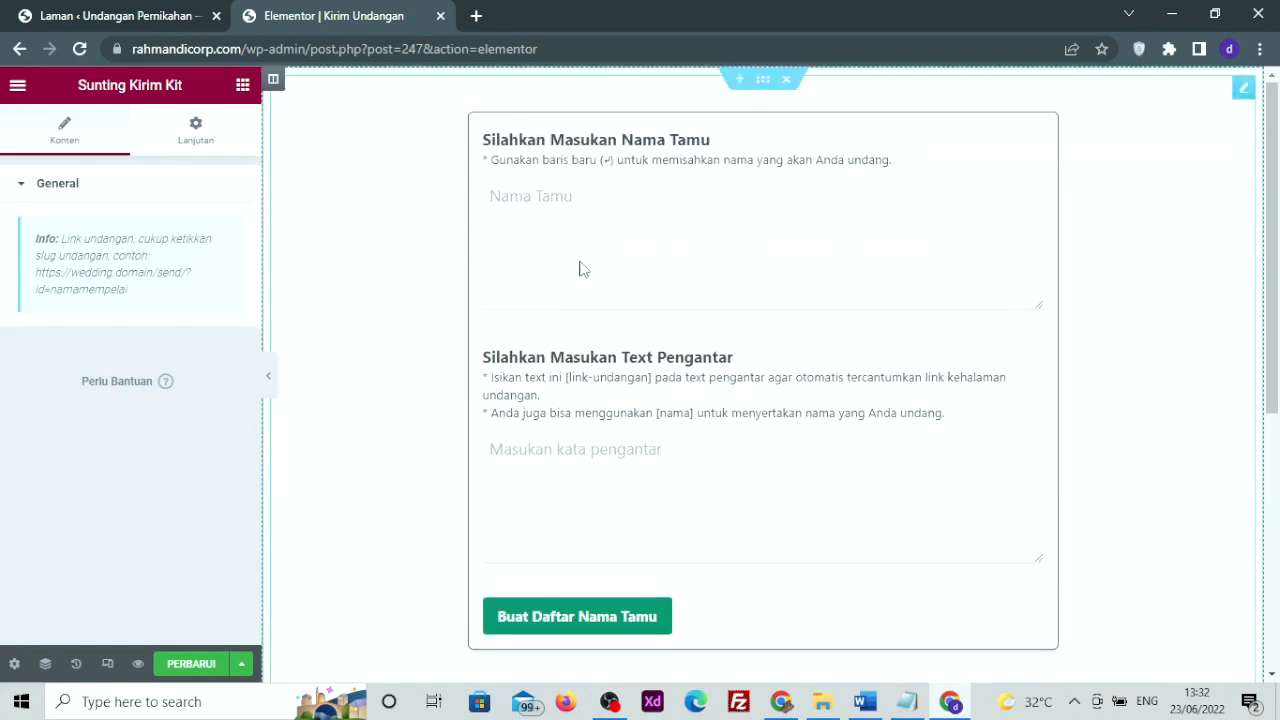
Try the Nama Tamu and Text Pengantar fields, then save and preview the page
{"action": "left_click", "coordinate": [581, 262]}
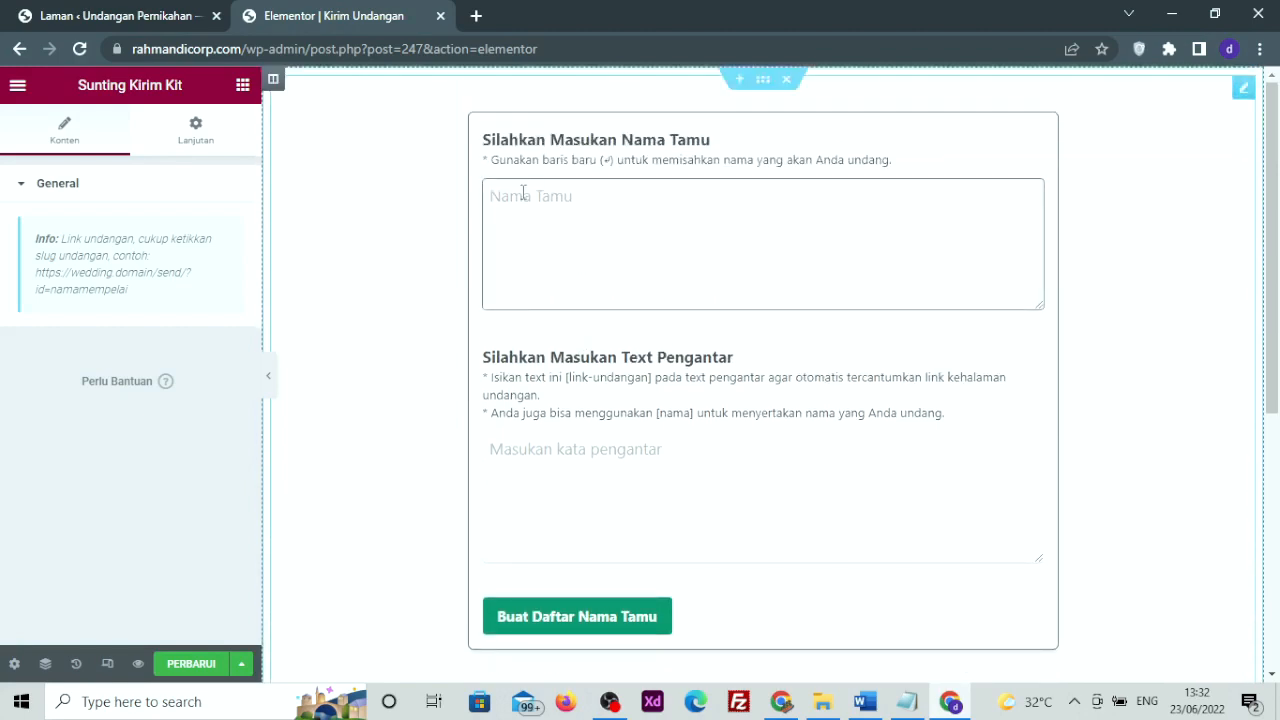
{"action": "left_click", "coordinate": [570, 450]}
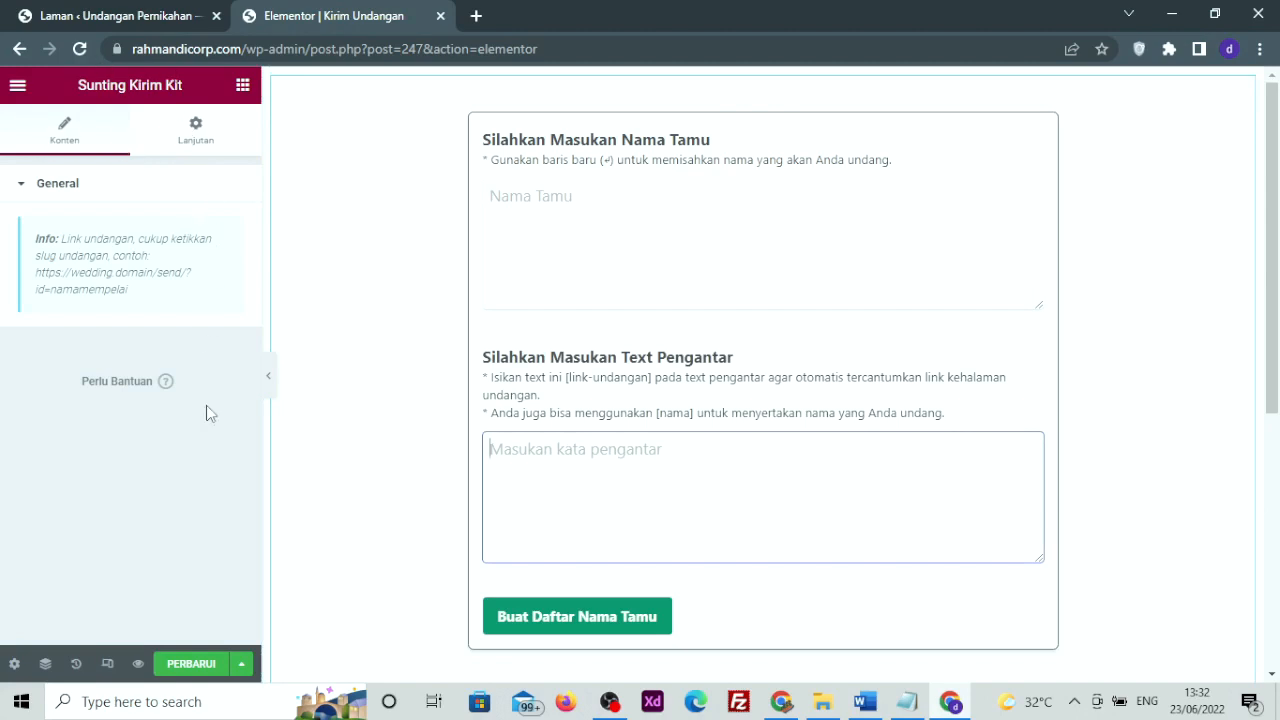
{"action": "left_click", "coordinate": [196, 662]}
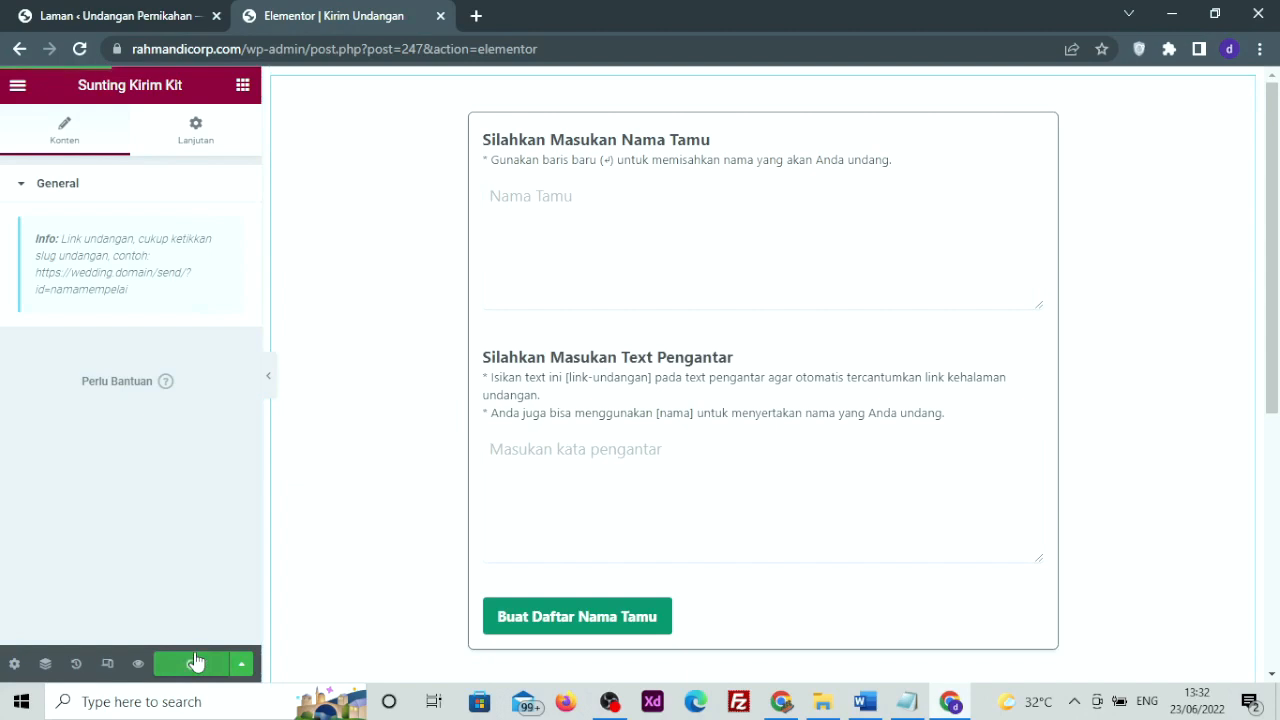
{"action": "left_click", "coordinate": [142, 663]}
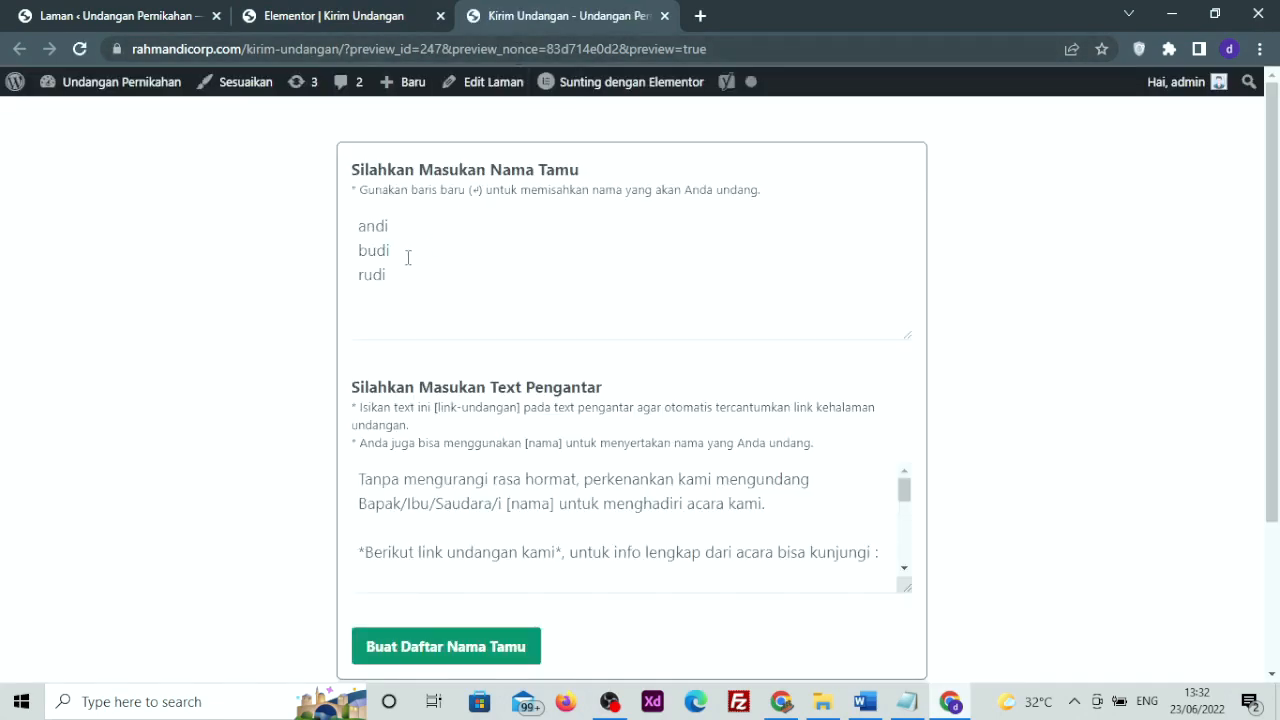
{"action": "left_click_drag", "start_coordinate": [408, 266], "coordinate": [352, 210]}
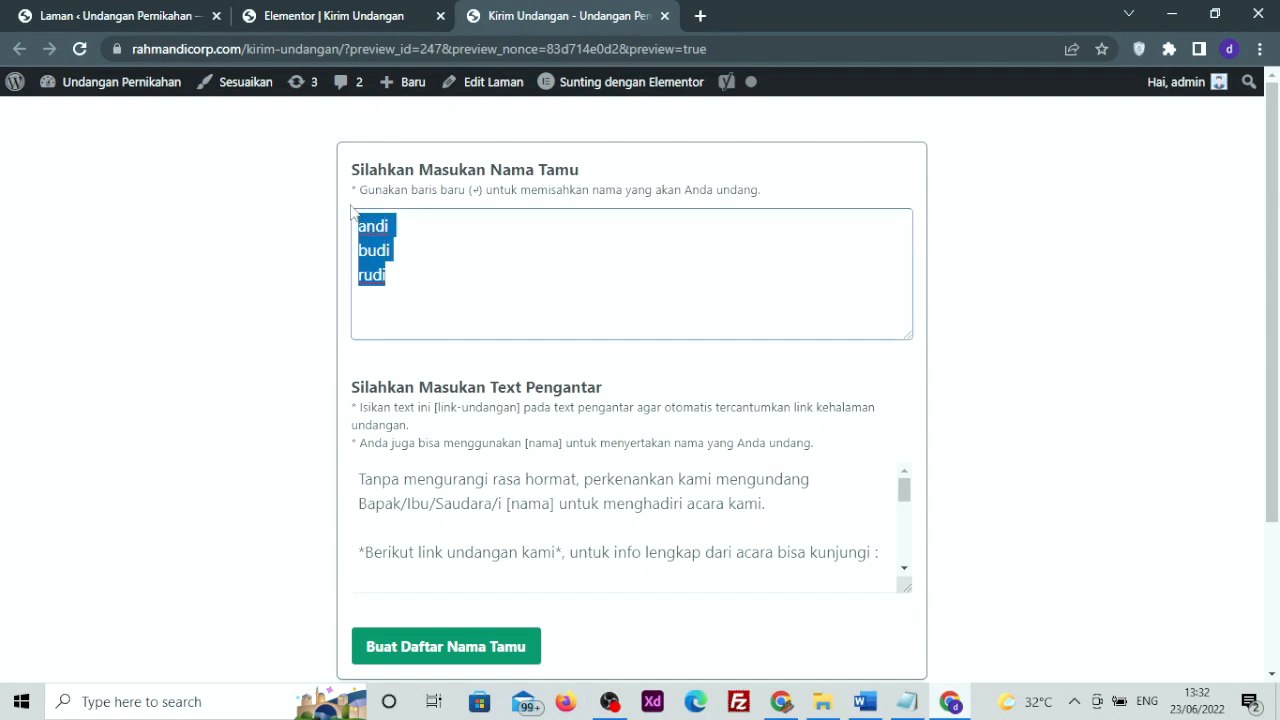
{"action": "key", "text": "BackSpace"}
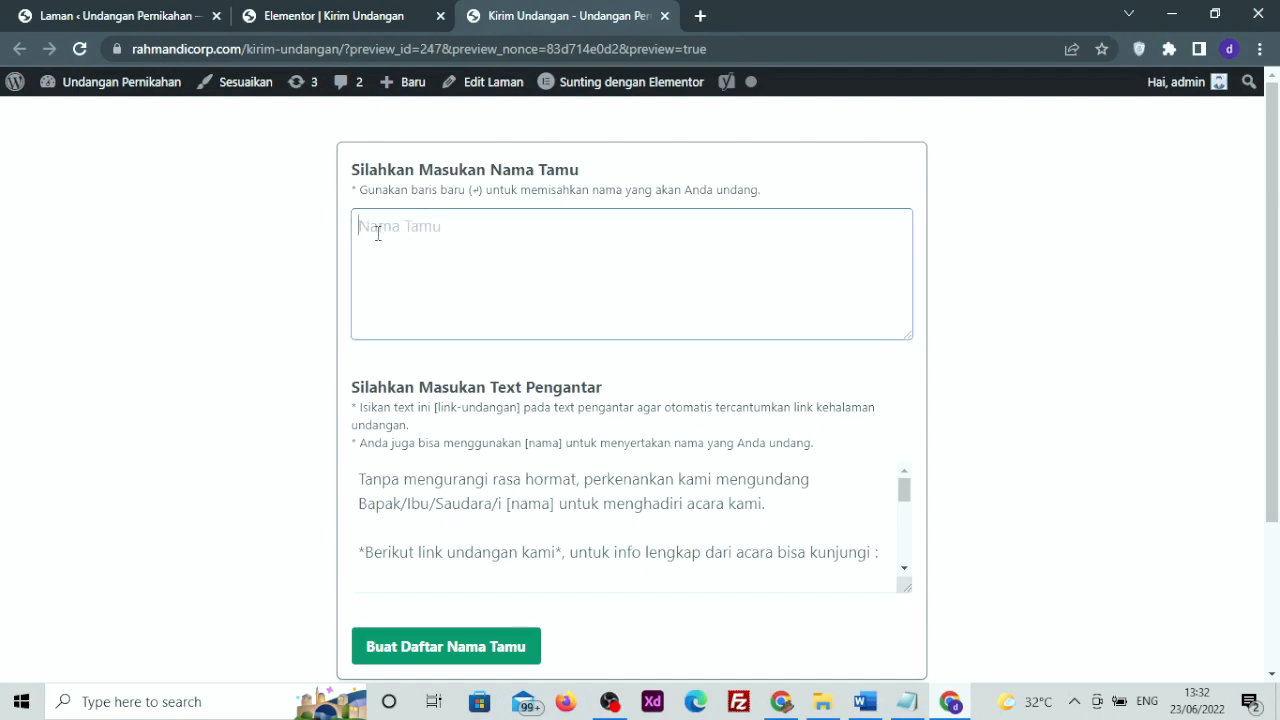
{"action": "scroll", "coordinate": [300, 364], "scroll_direction": "down", "scroll_amount": 1}
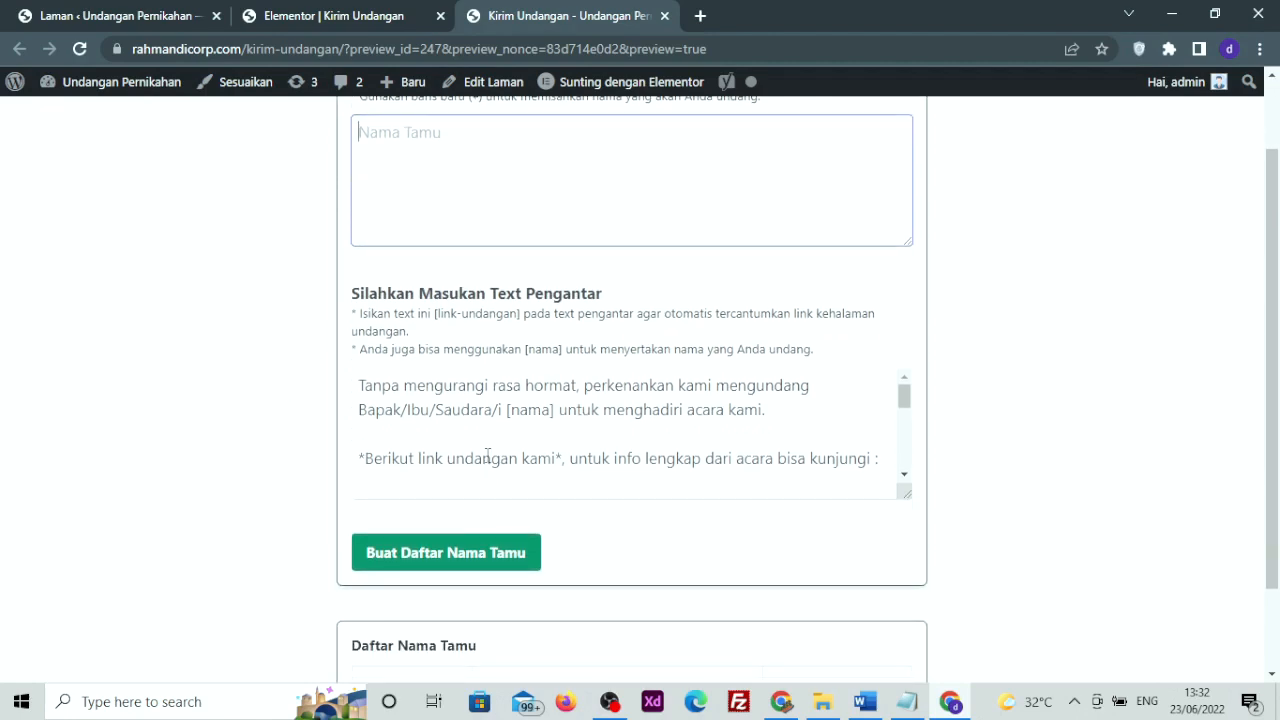
{"action": "left_click_drag", "start_coordinate": [352, 294], "coordinate": [655, 415]}
{"action": "left_click", "coordinate": [648, 425]}
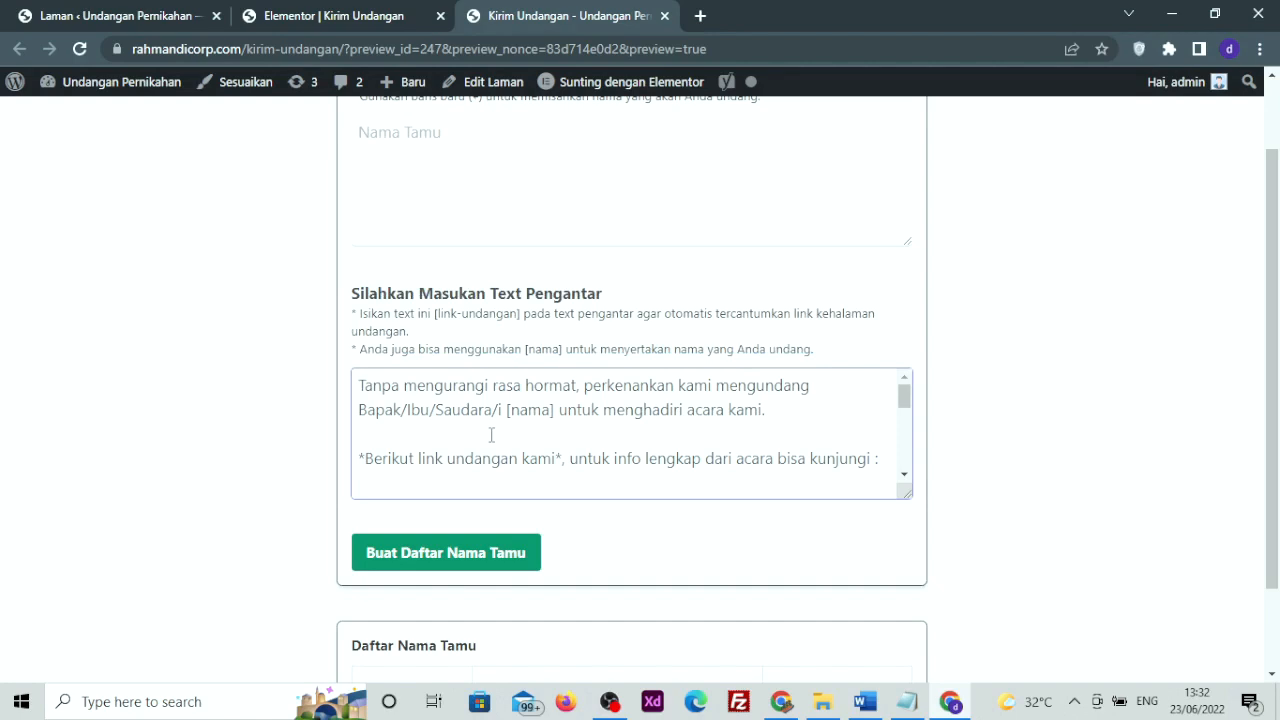
{"action": "left_click_drag", "start_coordinate": [364, 386], "coordinate": [624, 443]}
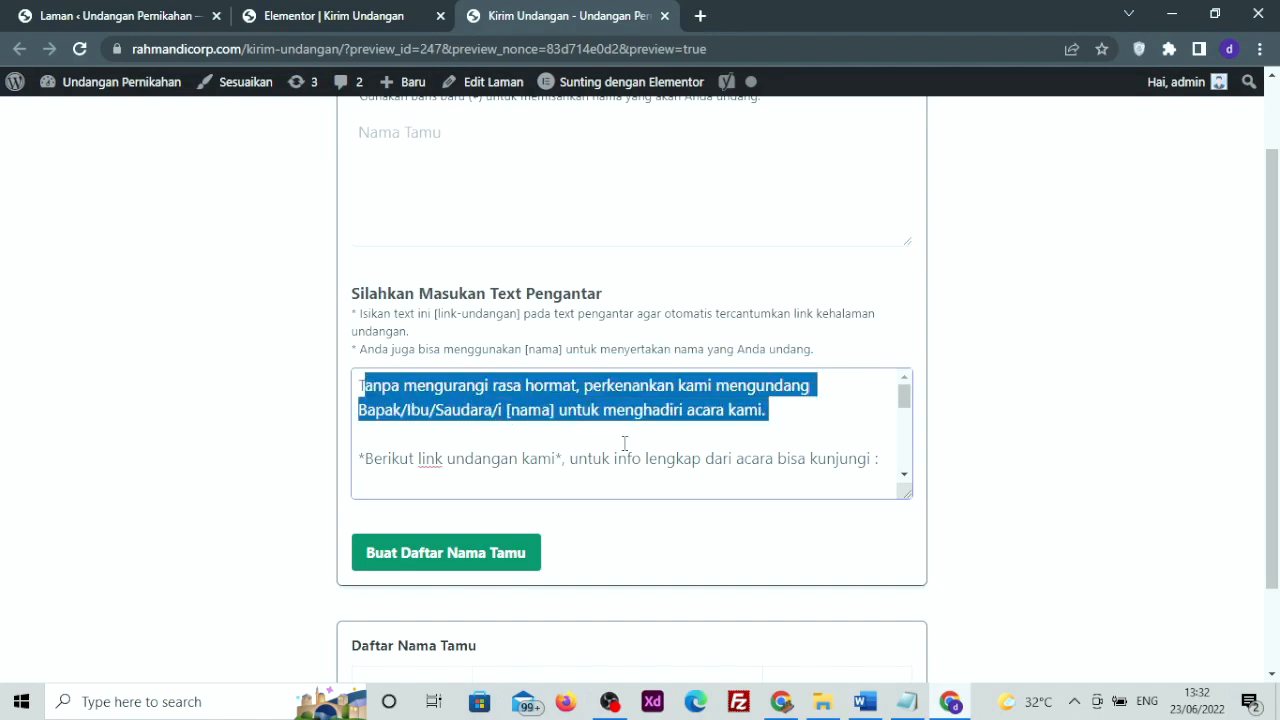
{"action": "left_click", "coordinate": [474, 421]}
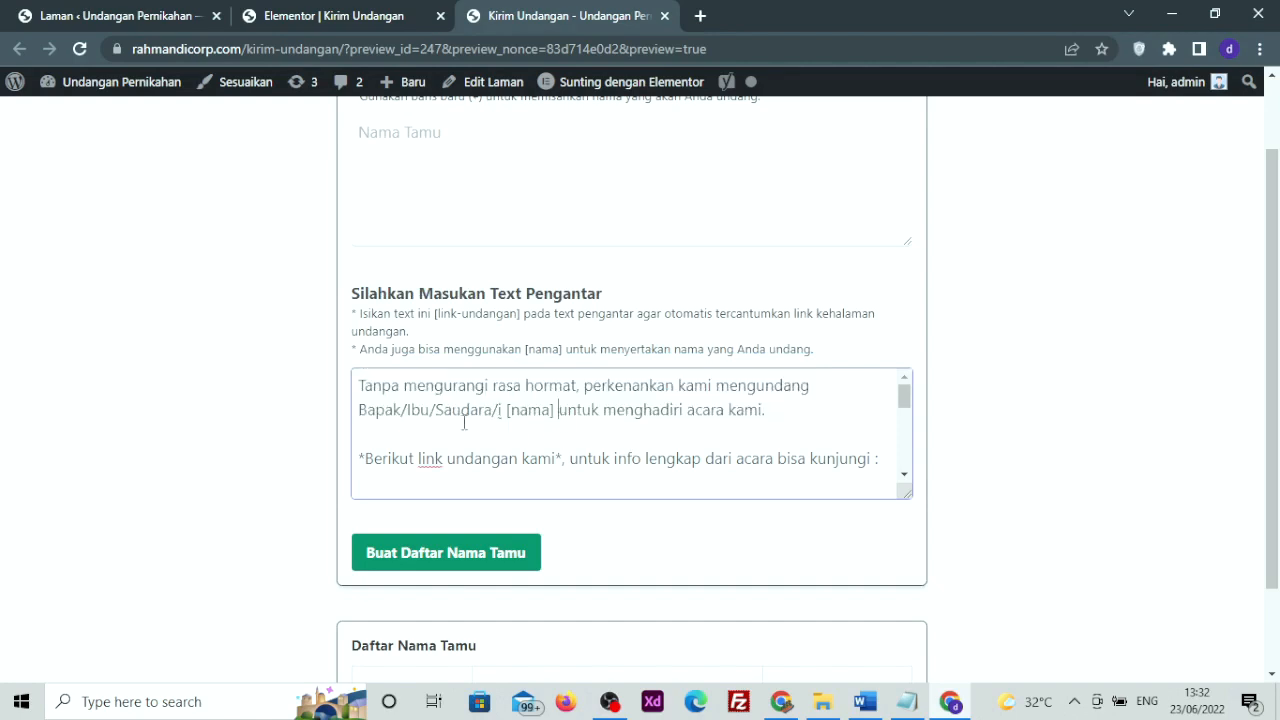
{"action": "left_click_drag", "start_coordinate": [556, 411], "coordinate": [508, 420]}
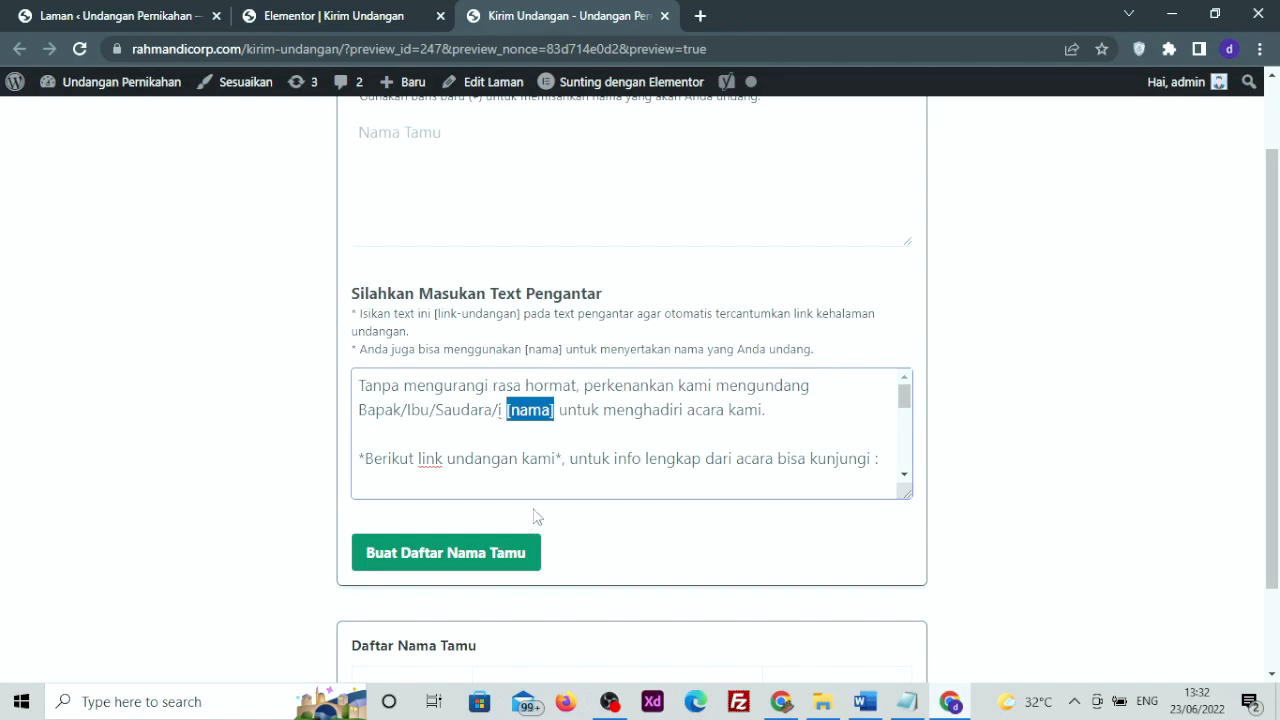
{"action": "left_click", "coordinate": [510, 414]}
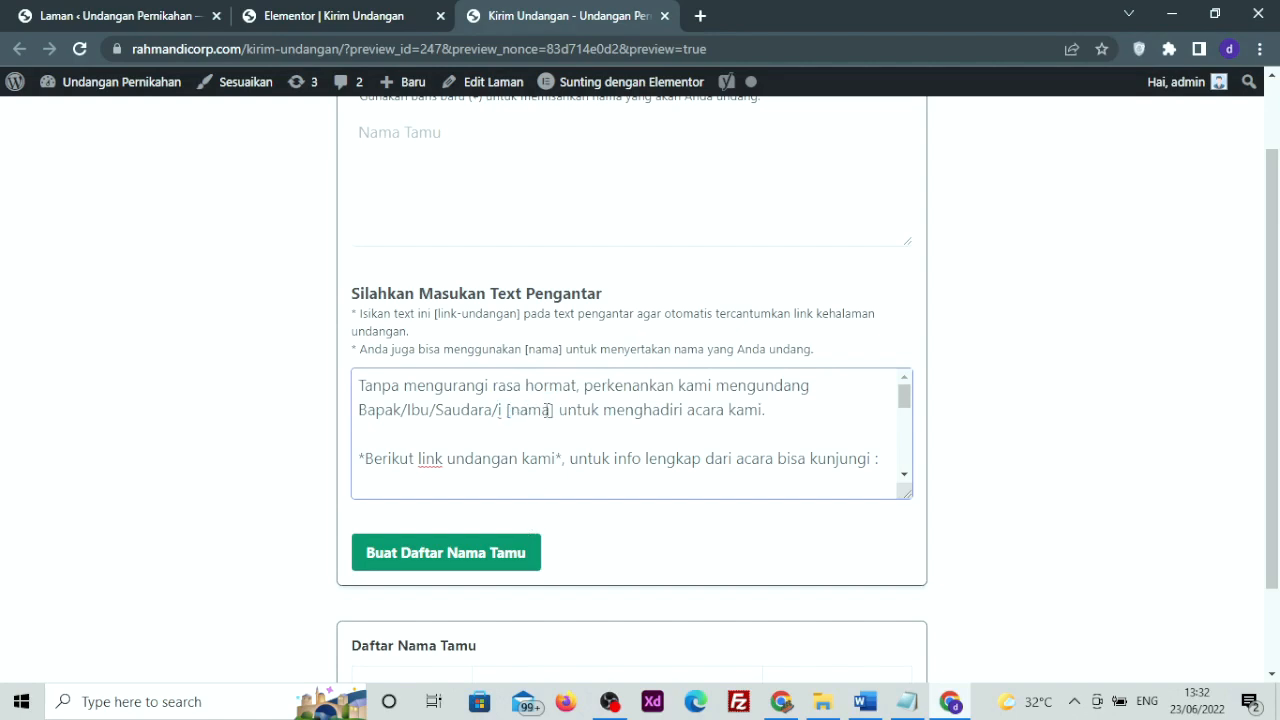
{"action": "left_click_drag", "start_coordinate": [551, 412], "coordinate": [518, 420]}
{"action": "scroll", "coordinate": [560, 377], "scroll_direction": "down", "scroll_amount": 1}
{"action": "scroll", "coordinate": [560, 377], "scroll_direction": "down", "scroll_amount": 2}
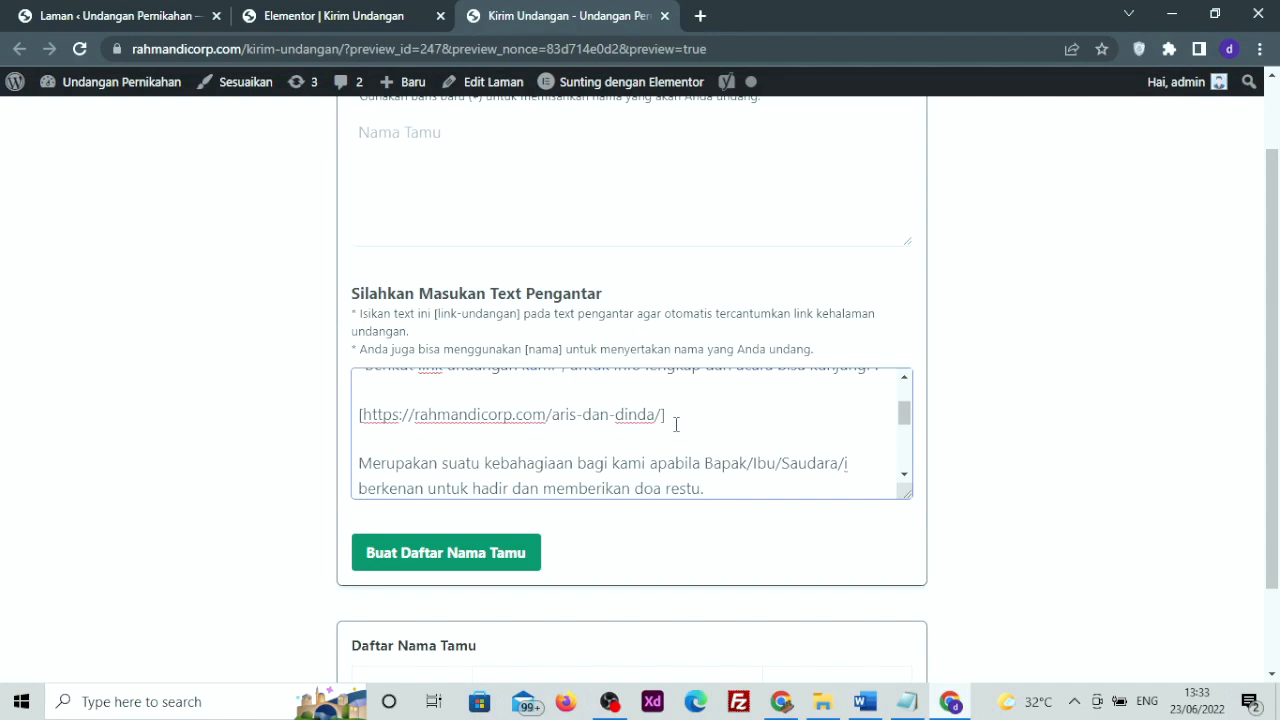
{"action": "left_click_drag", "start_coordinate": [661, 414], "coordinate": [646, 414]}
Copy the invitation page's link from the Pages list and reload the Kirim Undangan preview
{"action": "left_click", "coordinate": [75, 18]}
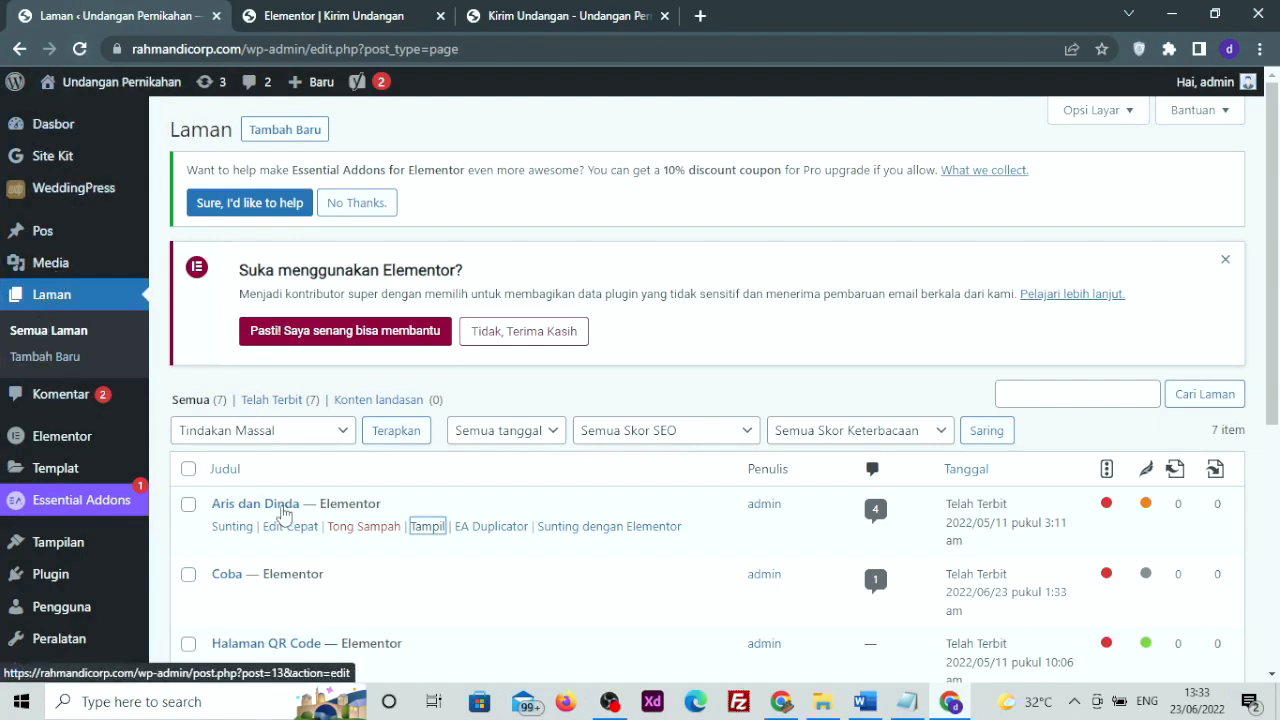
{"action": "right_click", "coordinate": [434, 530]}
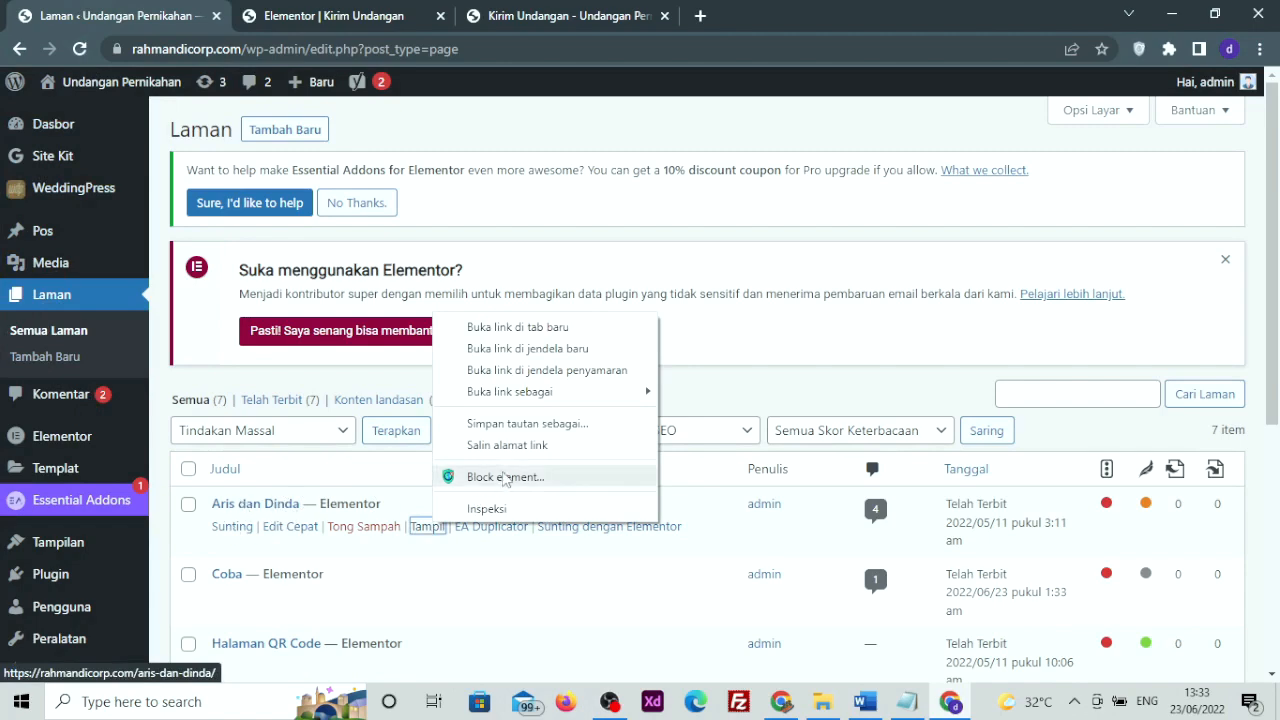
{"action": "left_click", "coordinate": [503, 446]}
{"action": "left_click", "coordinate": [420, 49]}
{"action": "left_click", "coordinate": [400, 15]}
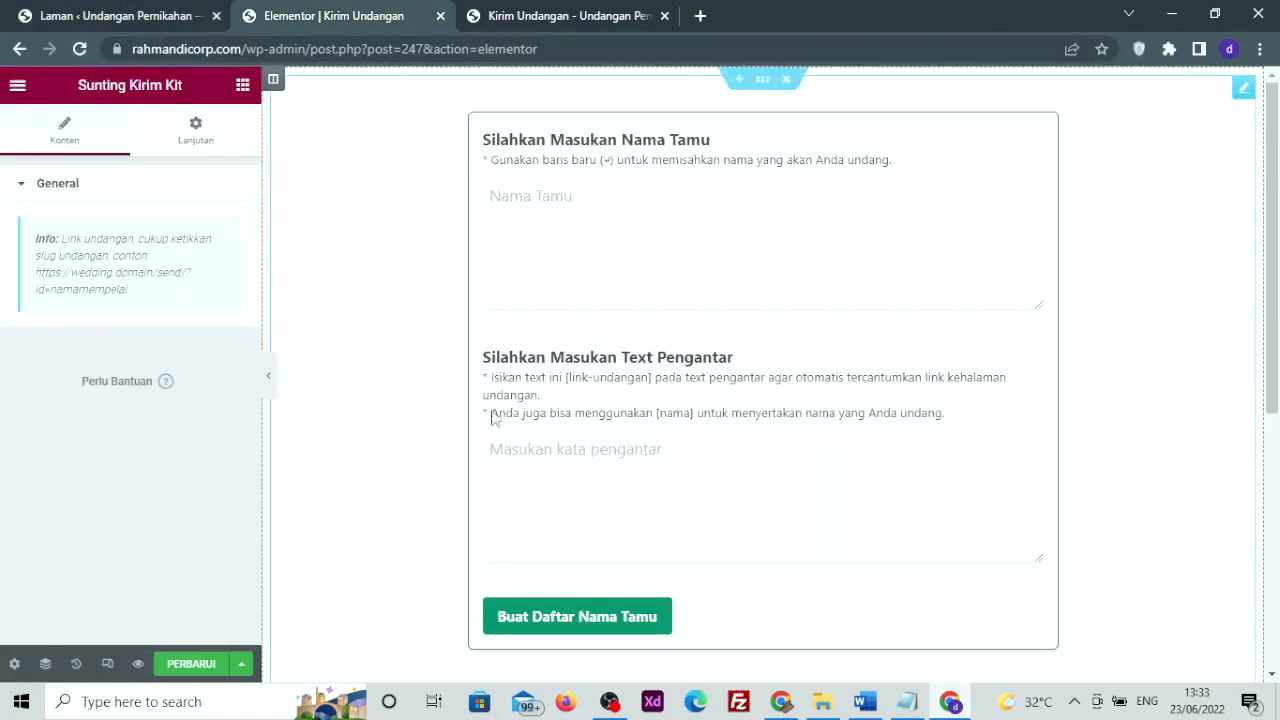
{"action": "left_click", "coordinate": [474, 12]}
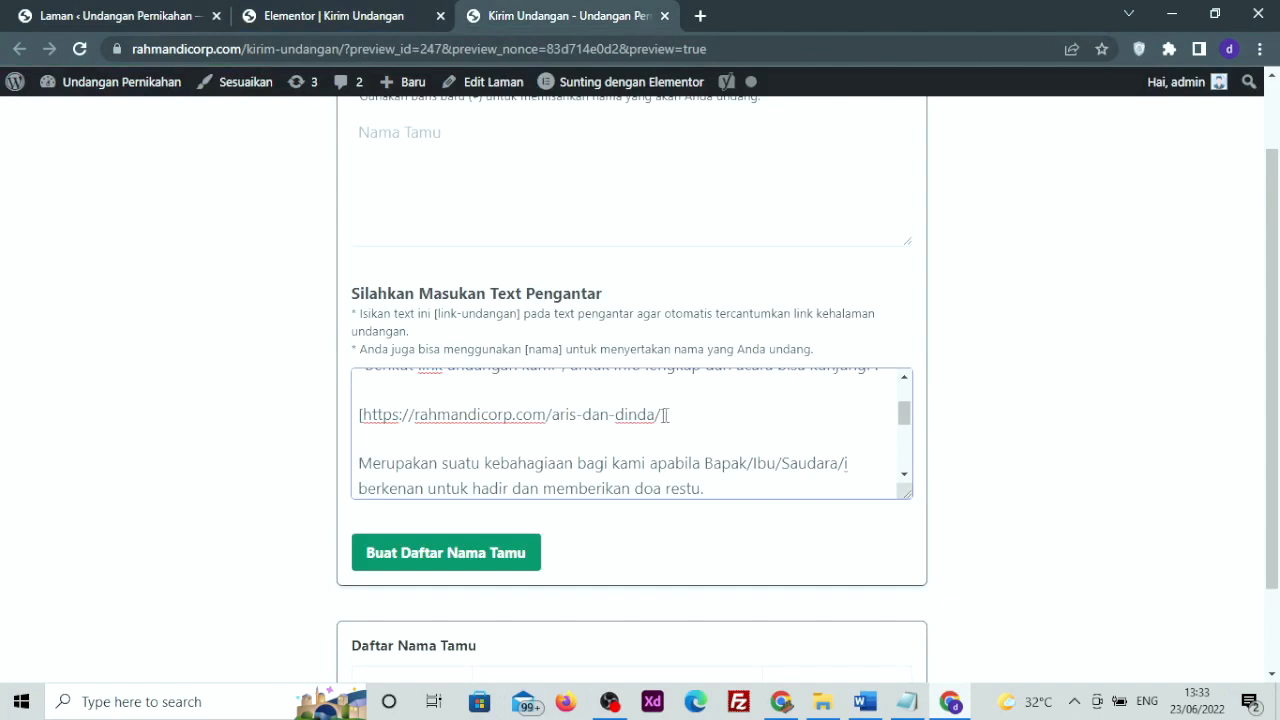
{"action": "left_click_drag", "start_coordinate": [659, 414], "coordinate": [364, 414]}
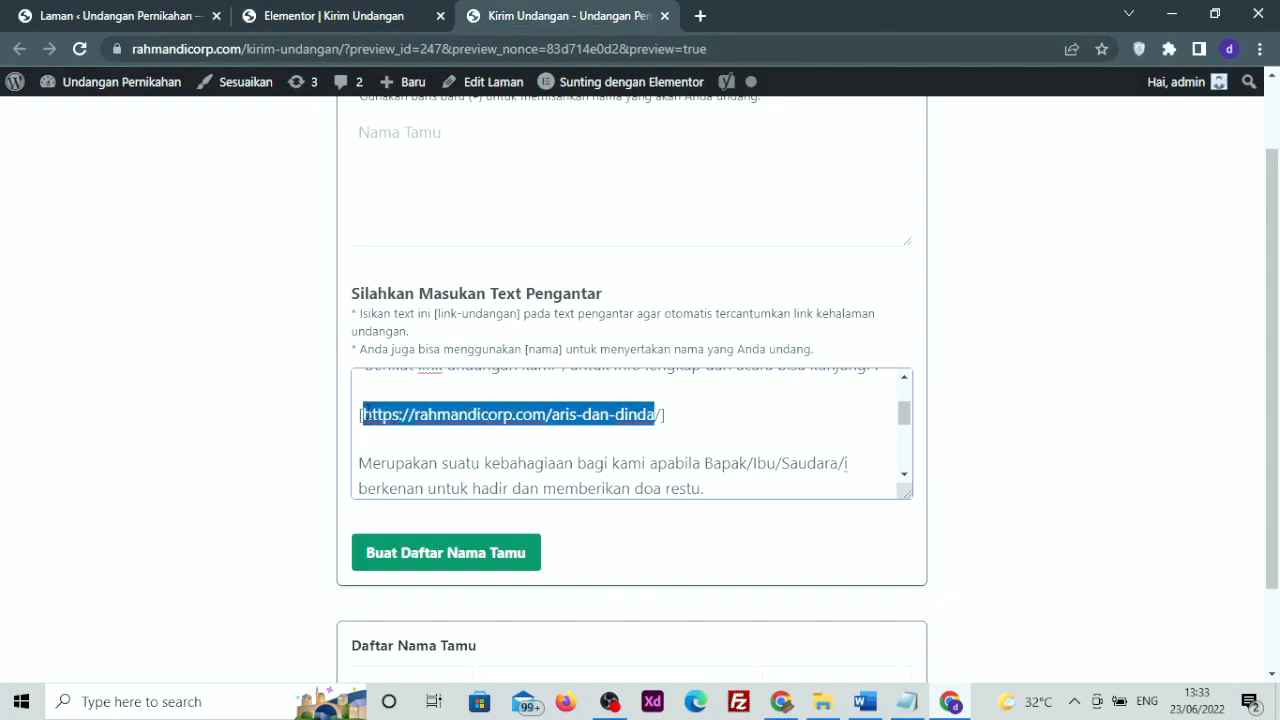
{"action": "key", "text": "ctrl+r"}
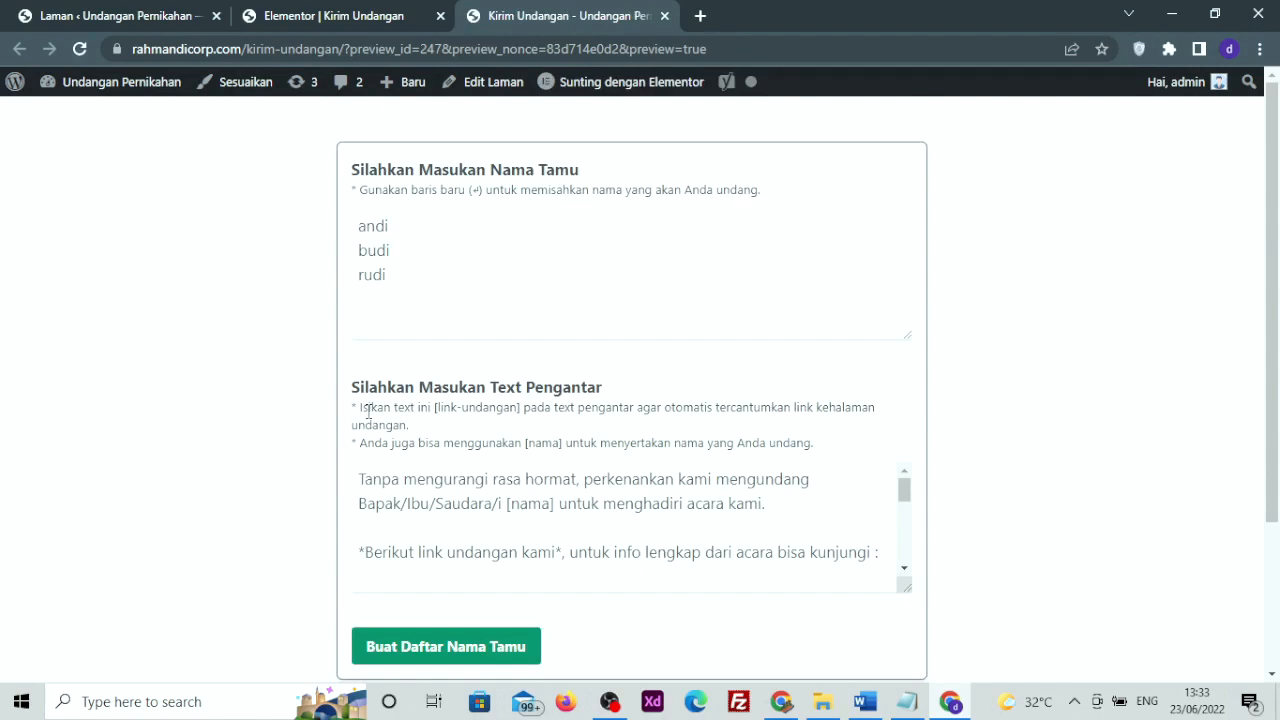
{"action": "scroll", "coordinate": [518, 496], "scroll_direction": "down", "scroll_amount": 4}
{"action": "scroll", "coordinate": [518, 496], "scroll_direction": "up", "scroll_amount": 2}
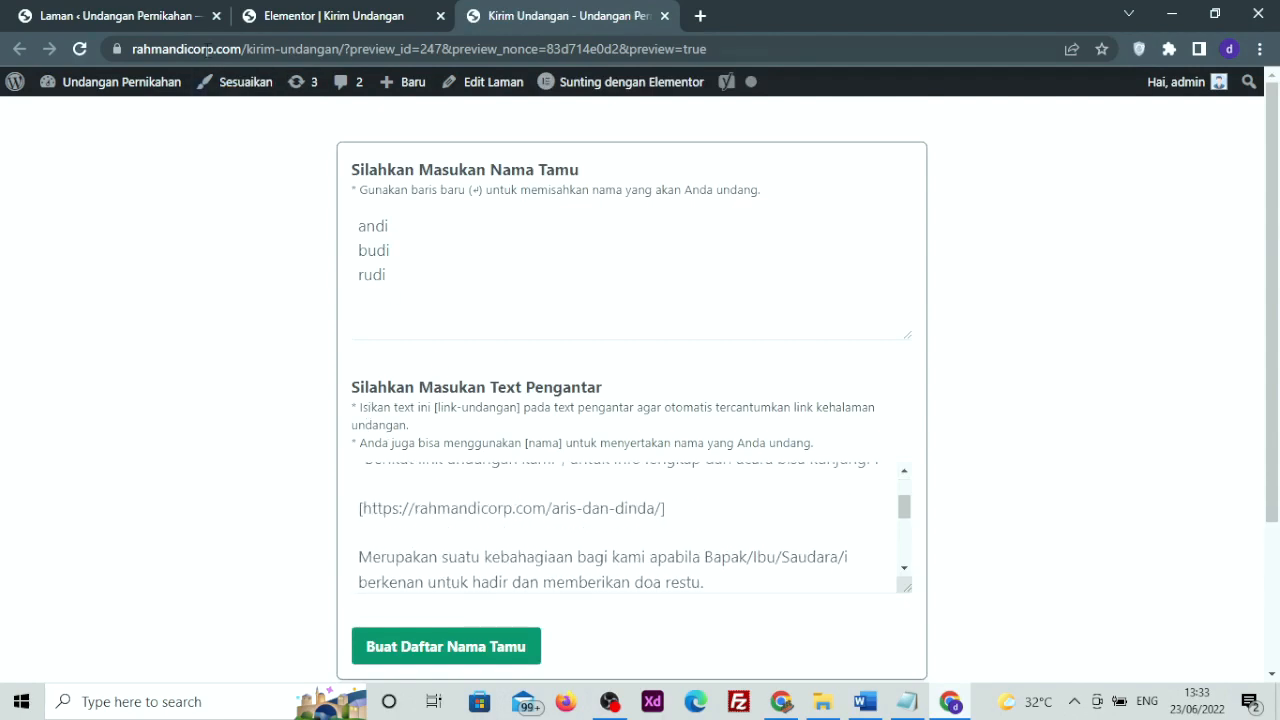
Check the intro's invitation link and generate the guest table for andi, budi and rudi
{"action": "left_click", "coordinate": [118, 16]}
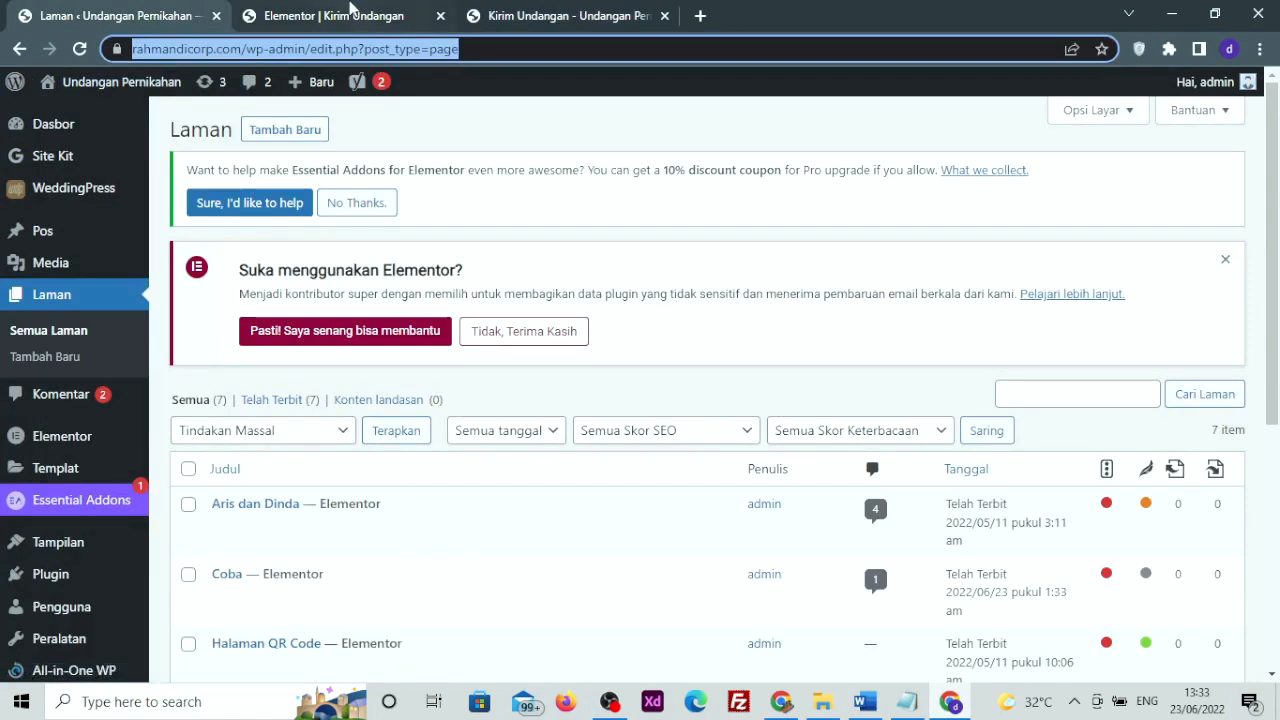
{"action": "left_click", "coordinate": [352, 12]}
{"action": "left_click", "coordinate": [512, 12]}
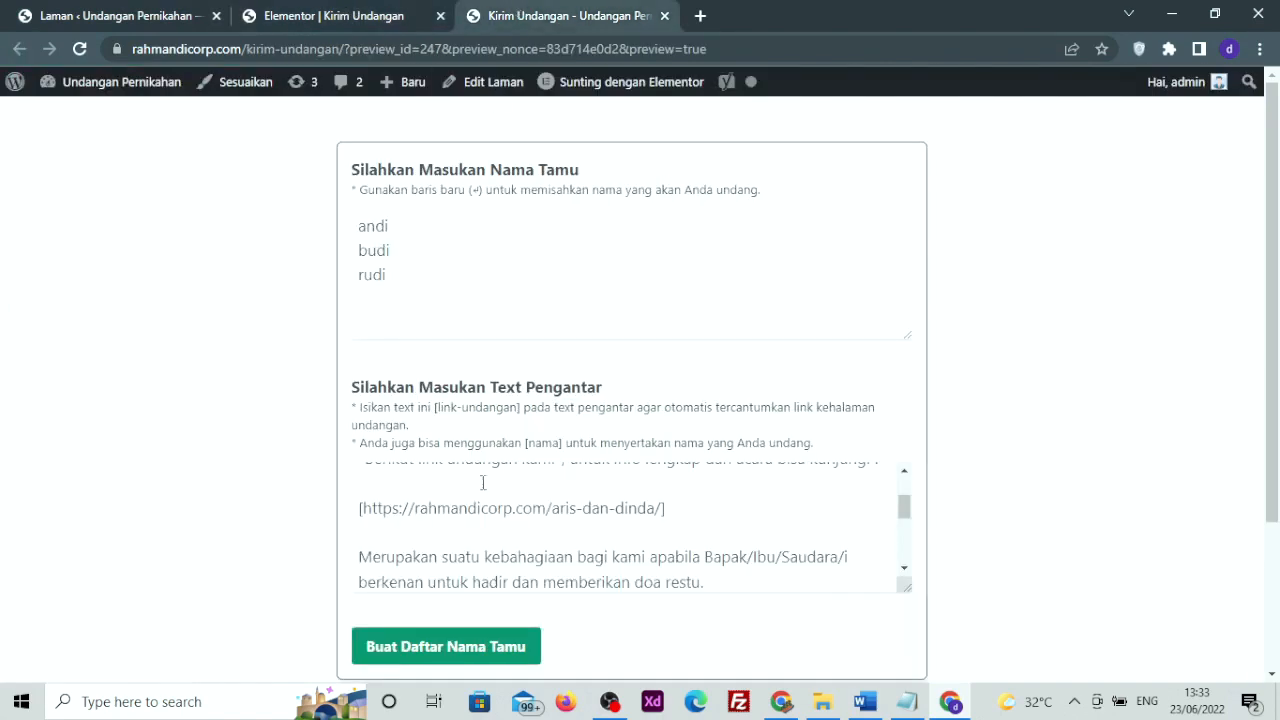
{"action": "left_click_drag", "start_coordinate": [372, 506], "coordinate": [582, 508]}
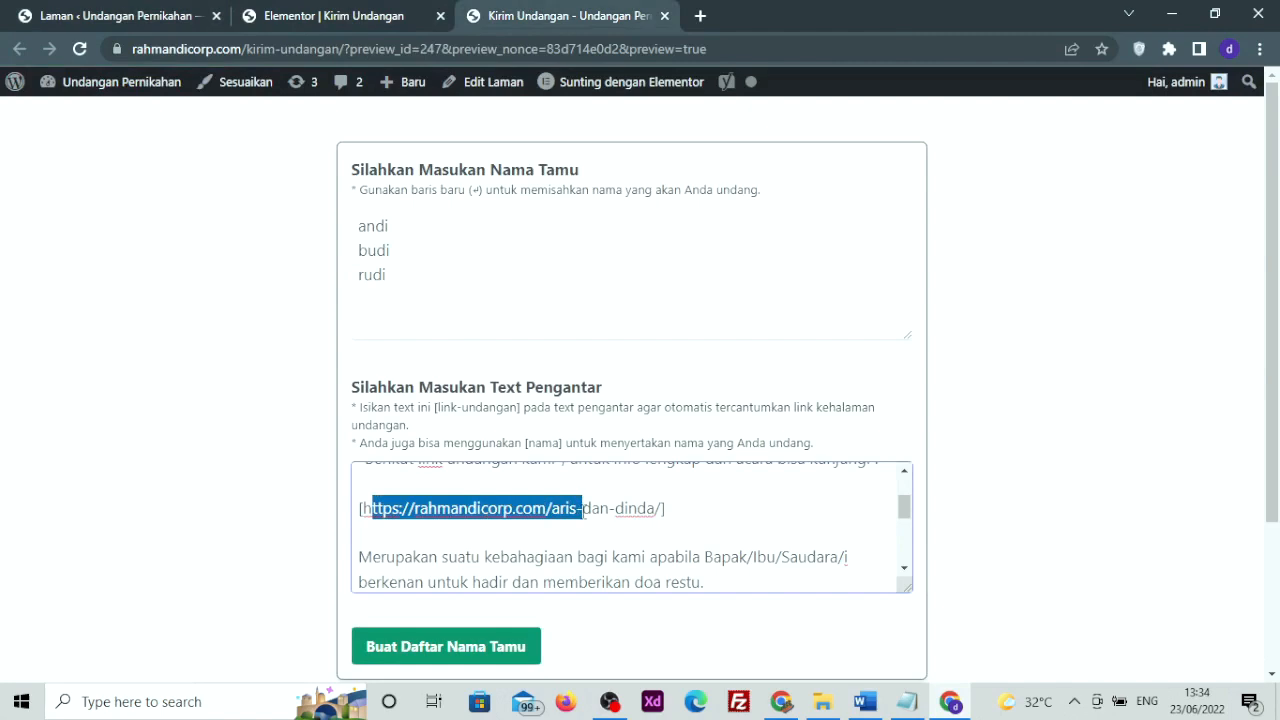
{"action": "left_click", "coordinate": [582, 509]}
{"action": "mouse_move", "coordinate": [369, 505]}
{"action": "left_mouse_down"}
{"action": "mouse_move", "coordinate": [649, 514]}
{"action": "mouse_move", "coordinate": [374, 513]}
{"action": "left_mouse_up"}
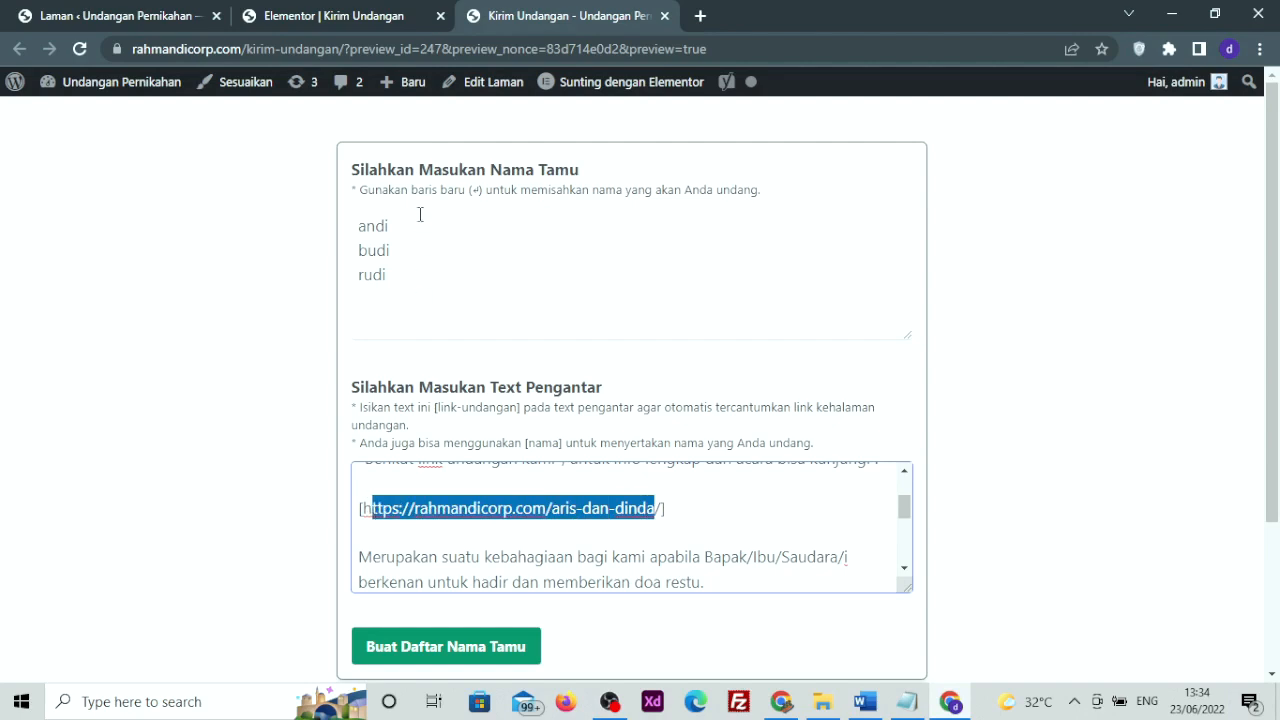
{"action": "scroll", "coordinate": [403, 335], "scroll_direction": "down", "scroll_amount": 1}
{"action": "scroll", "coordinate": [436, 462], "scroll_direction": "down", "scroll_amount": 5}
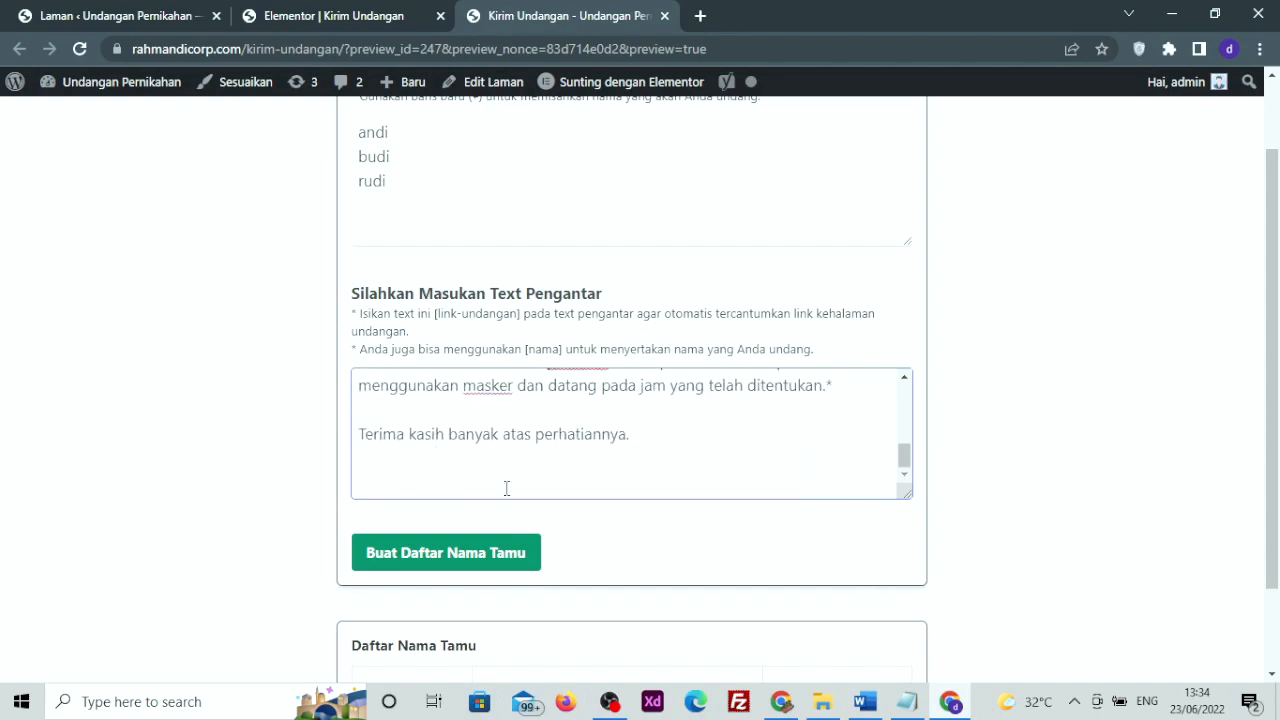
{"action": "scroll", "coordinate": [240, 440], "scroll_direction": "down", "scroll_amount": 1}
{"action": "left_click", "coordinate": [450, 452]}
Copy the invitation link for guest 3, rudi, from row 3 of the Daftar Nama Tamu table
{"action": "scroll", "coordinate": [452, 452], "scroll_direction": "down", "scroll_amount": 5}
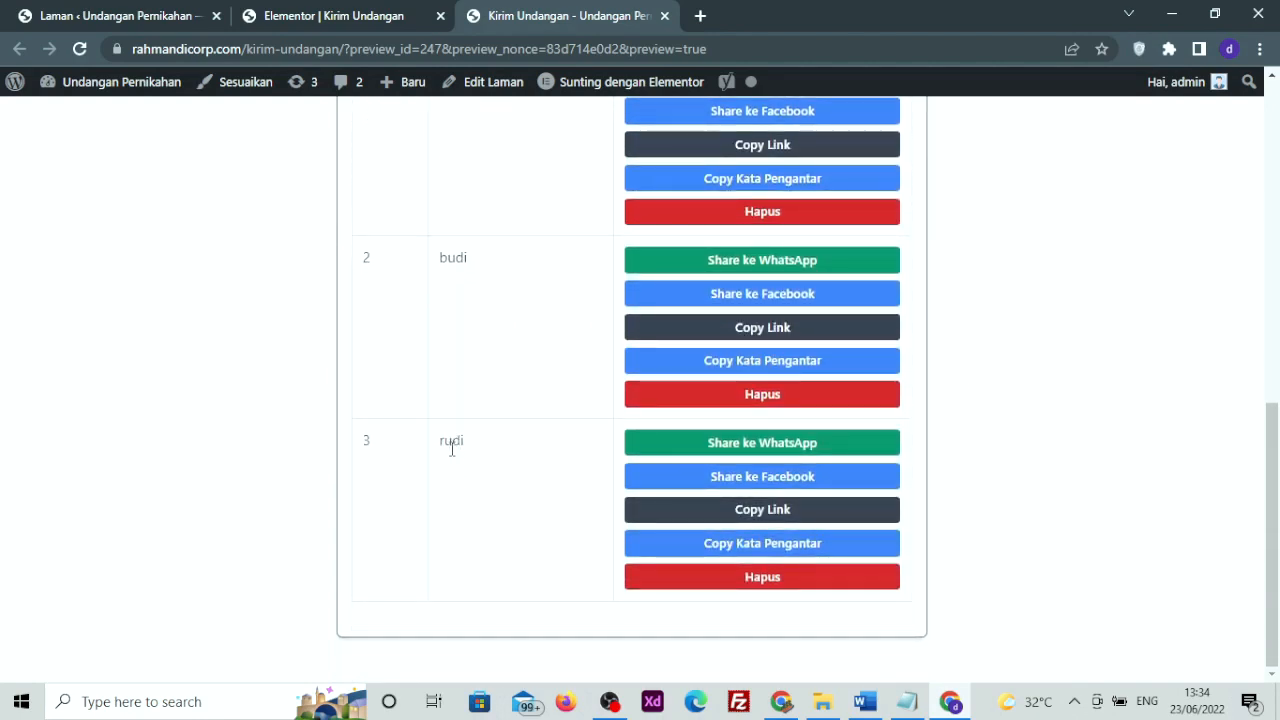
{"action": "scroll", "coordinate": [452, 450], "scroll_direction": "up", "scroll_amount": 3}
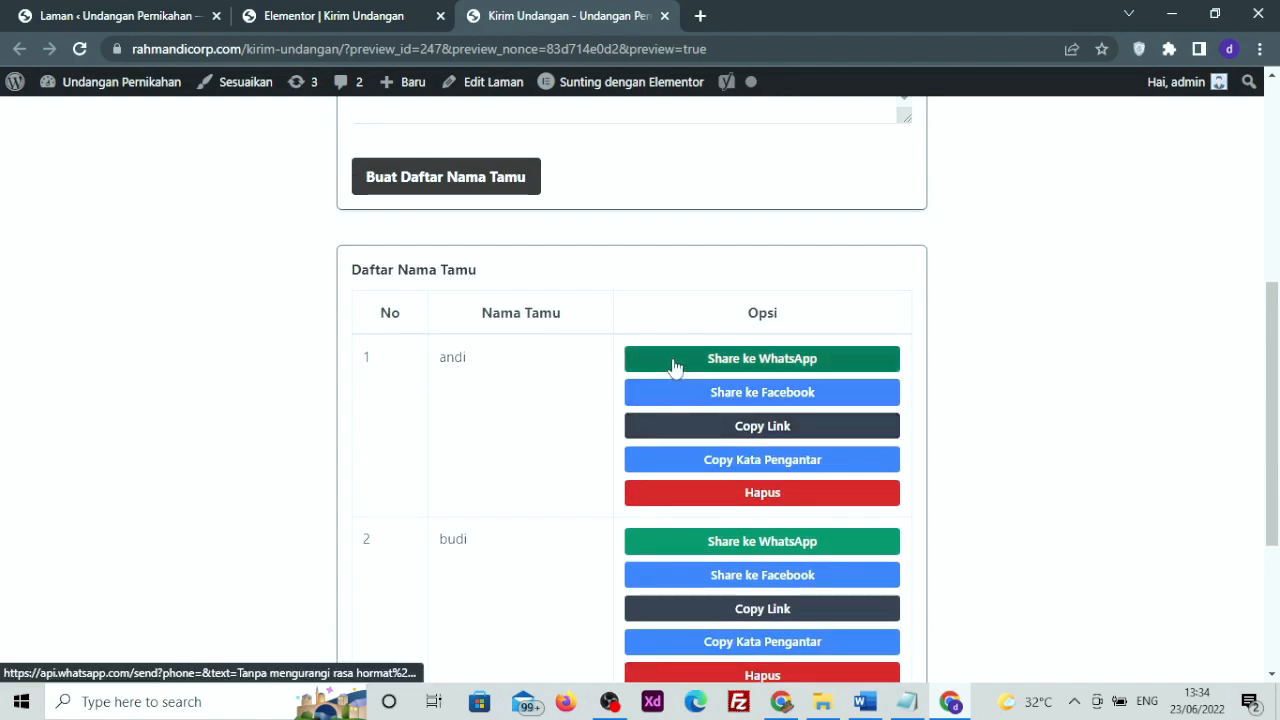
{"action": "scroll", "coordinate": [651, 374], "scroll_direction": "down", "scroll_amount": 3}
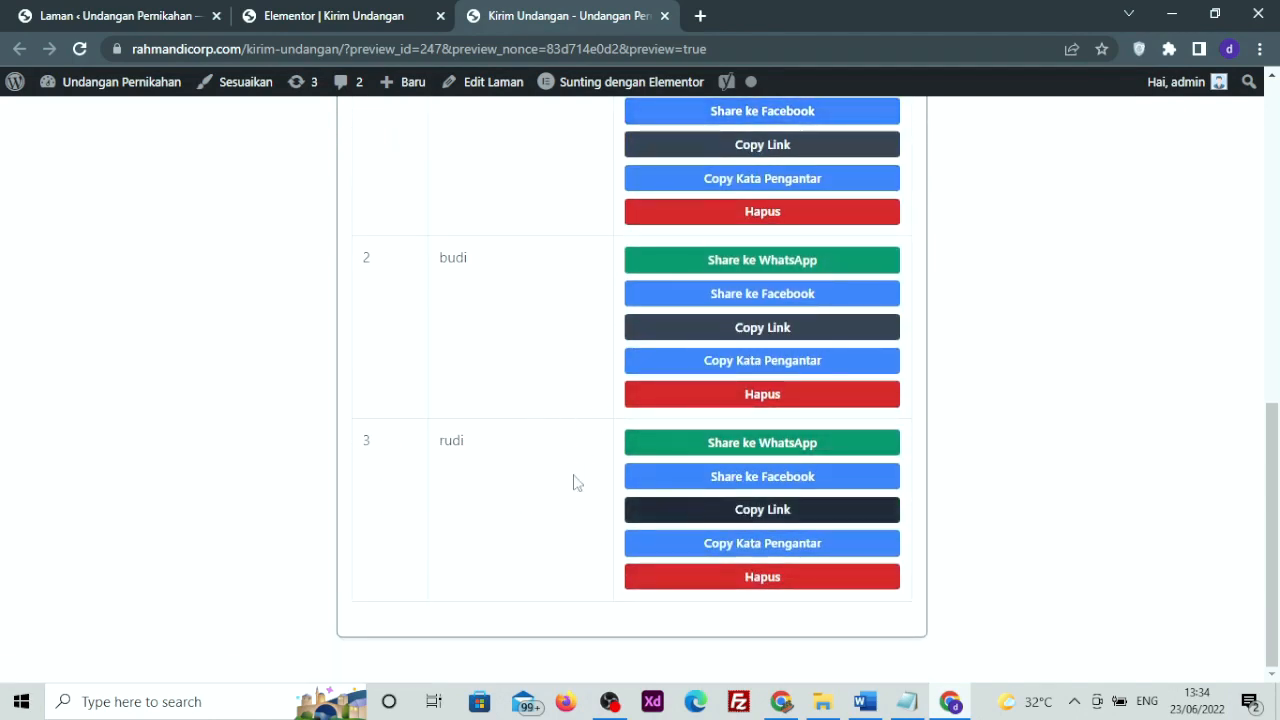
{"action": "left_click_drag", "start_coordinate": [441, 440], "coordinate": [487, 443]}
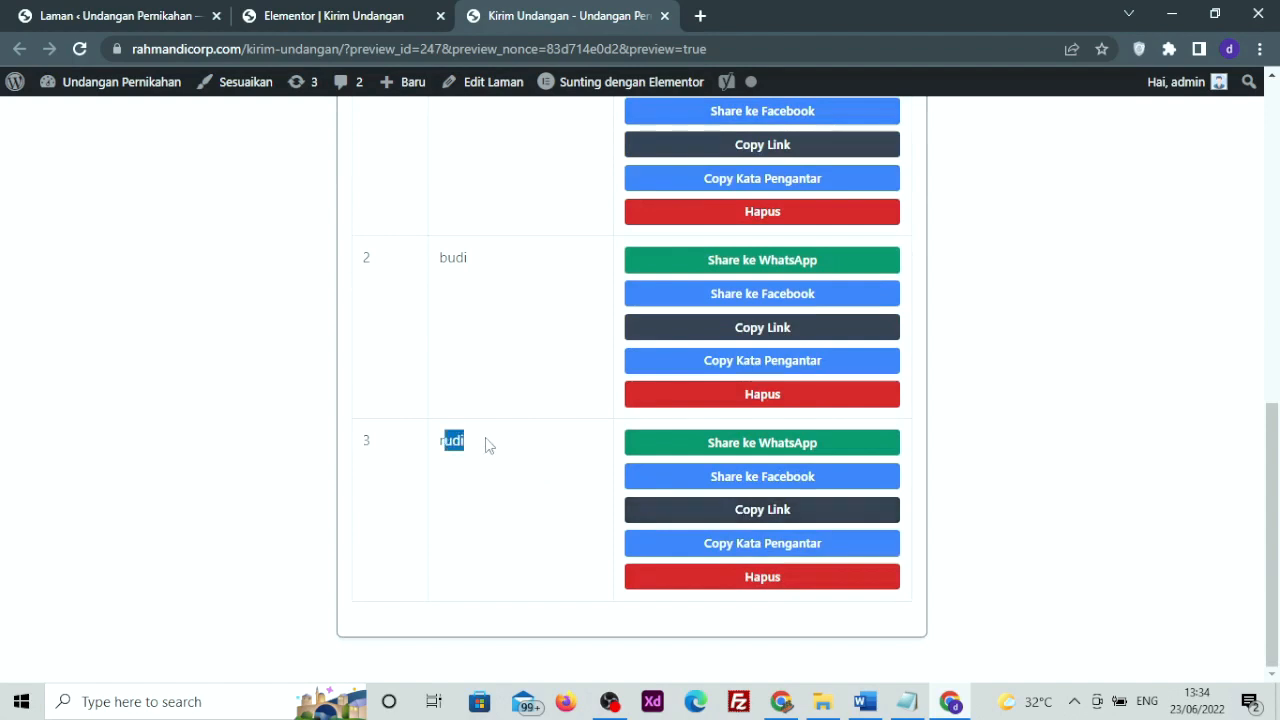
{"action": "left_click", "coordinate": [737, 511]}
Open the third guest's invitation link in an incognito window, confirm the cover greets that guest, then return to the guest list
{"action": "left_click", "coordinate": [1259, 49]}
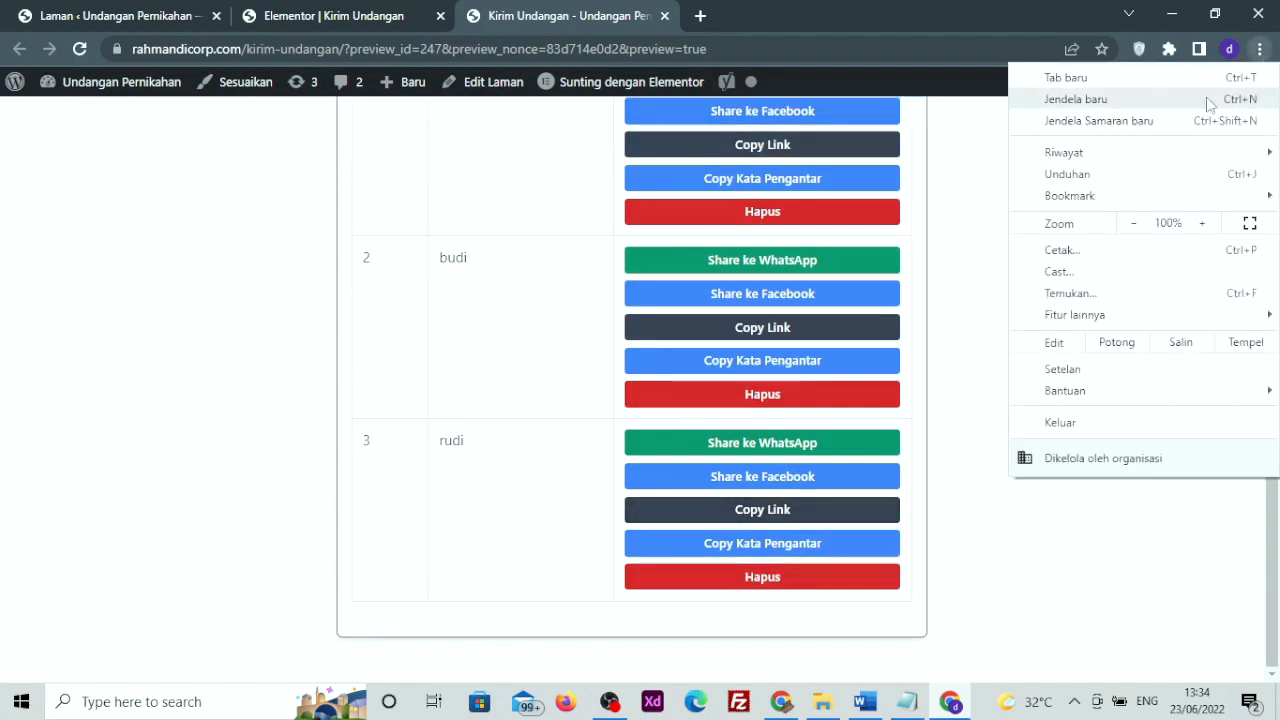
{"action": "left_click", "coordinate": [1110, 124]}
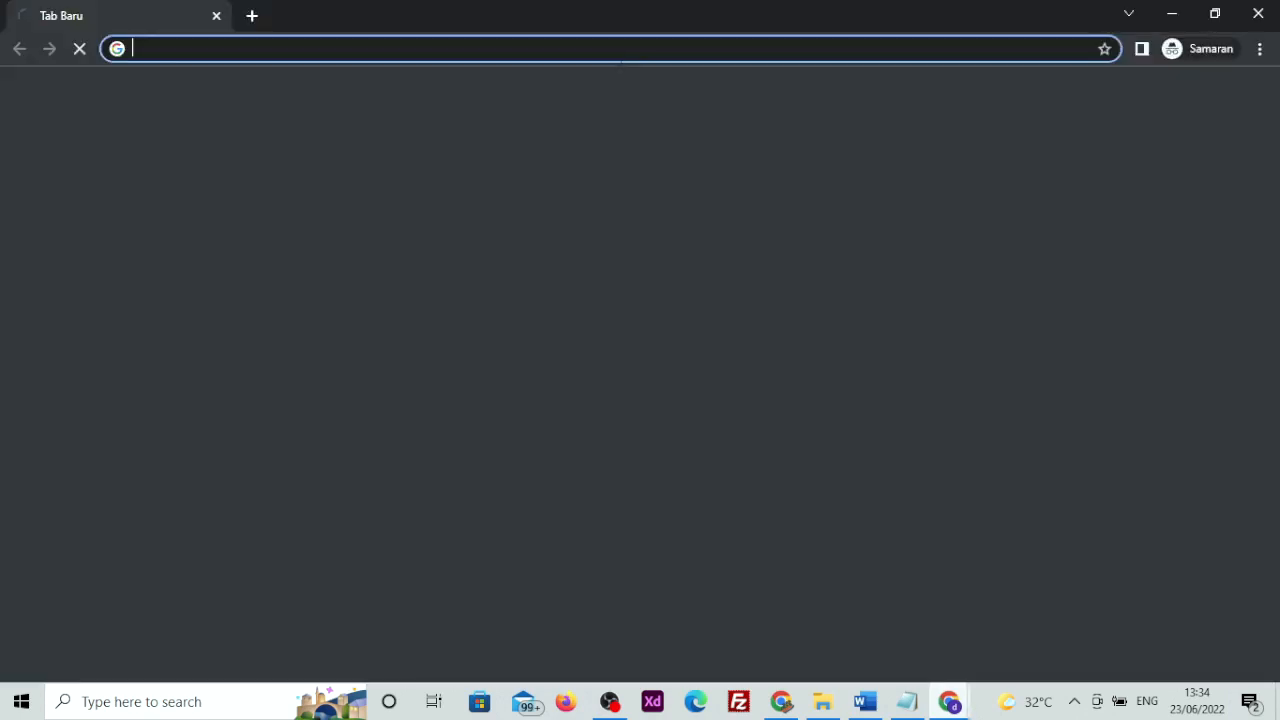
{"action": "right_click", "coordinate": [612, 49]}
{"action": "left_click", "coordinate": [733, 197]}
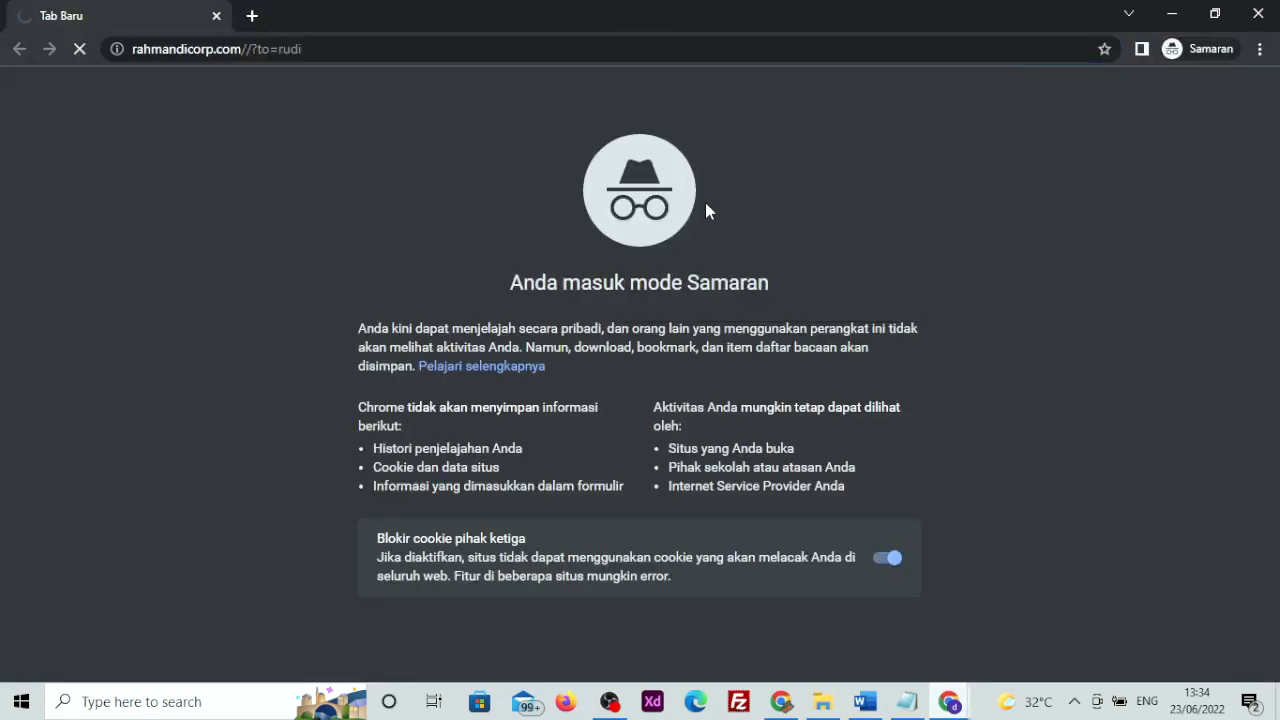
{"action": "left_click_drag", "start_coordinate": [569, 524], "coordinate": [694, 512]}
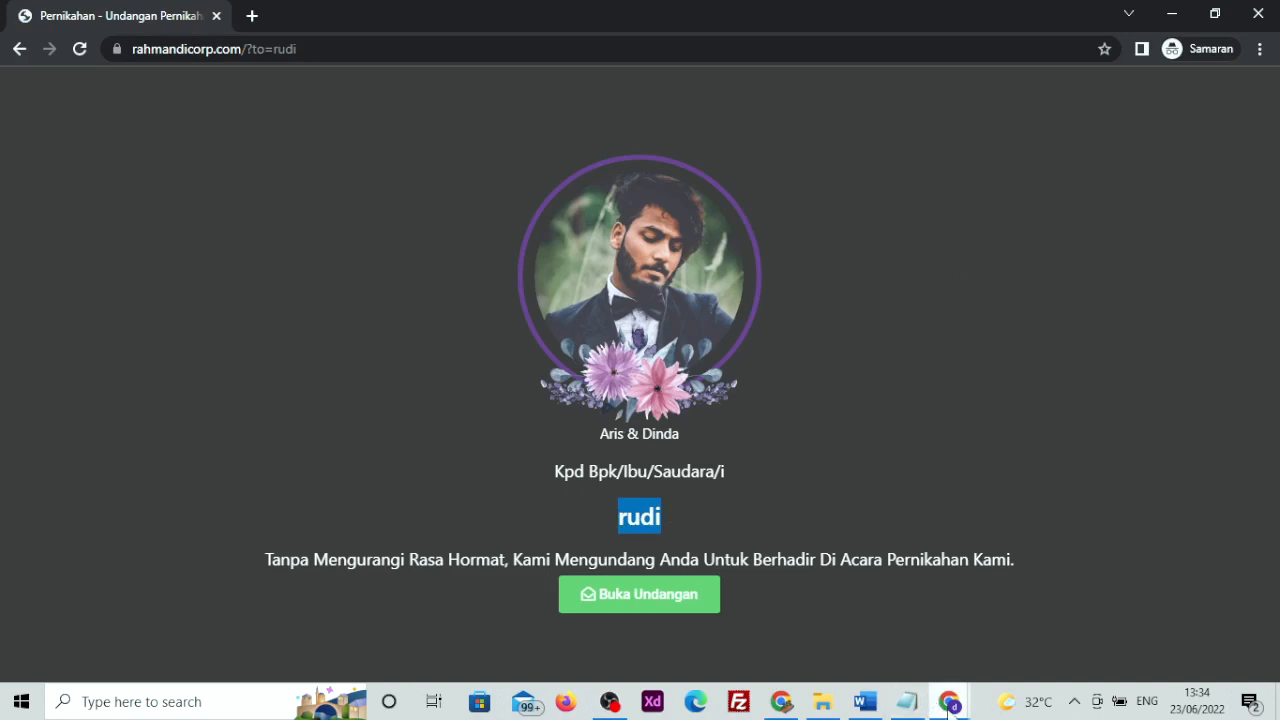
{"action": "mouse_move", "coordinate": [947, 700]}
{"action": "left_click", "coordinate": [826, 655]}
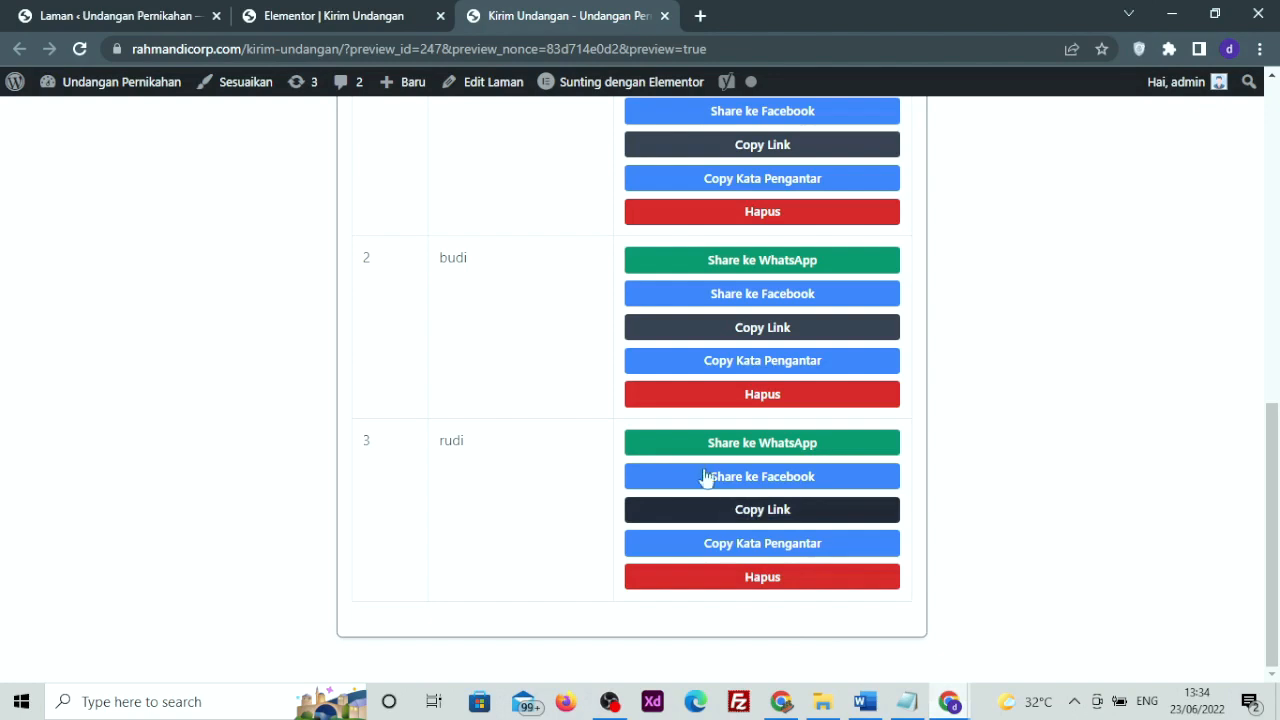
Share the third guest's invitation text to WhatsApp, check the prefilled message and link, then close the share page
{"action": "left_click", "coordinate": [360, 14]}
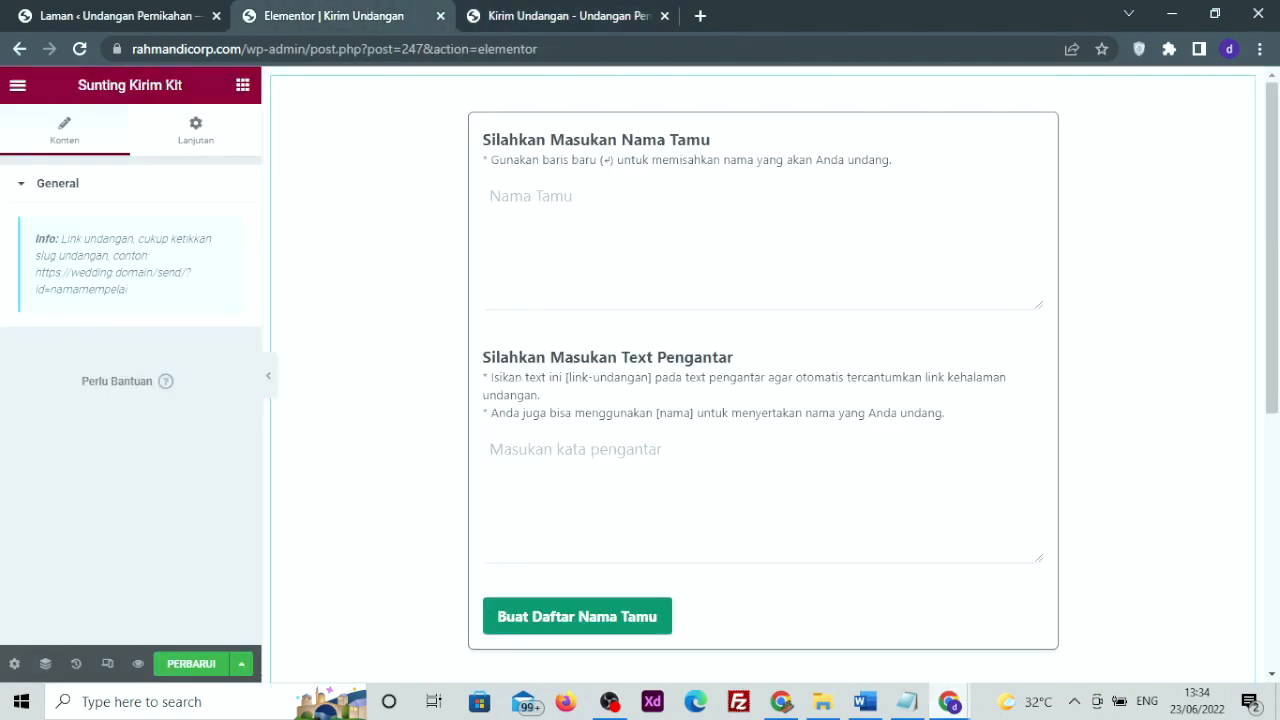
{"action": "left_click", "coordinate": [605, 18]}
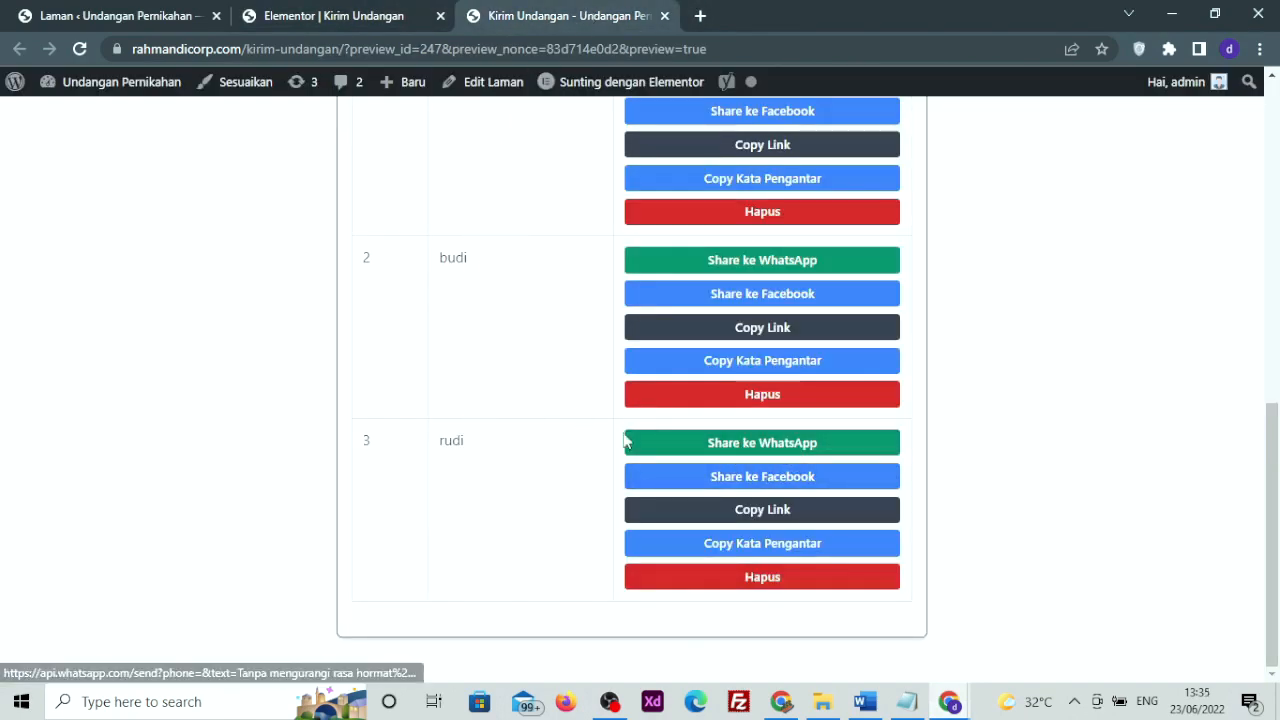
{"action": "left_click", "coordinate": [731, 442]}
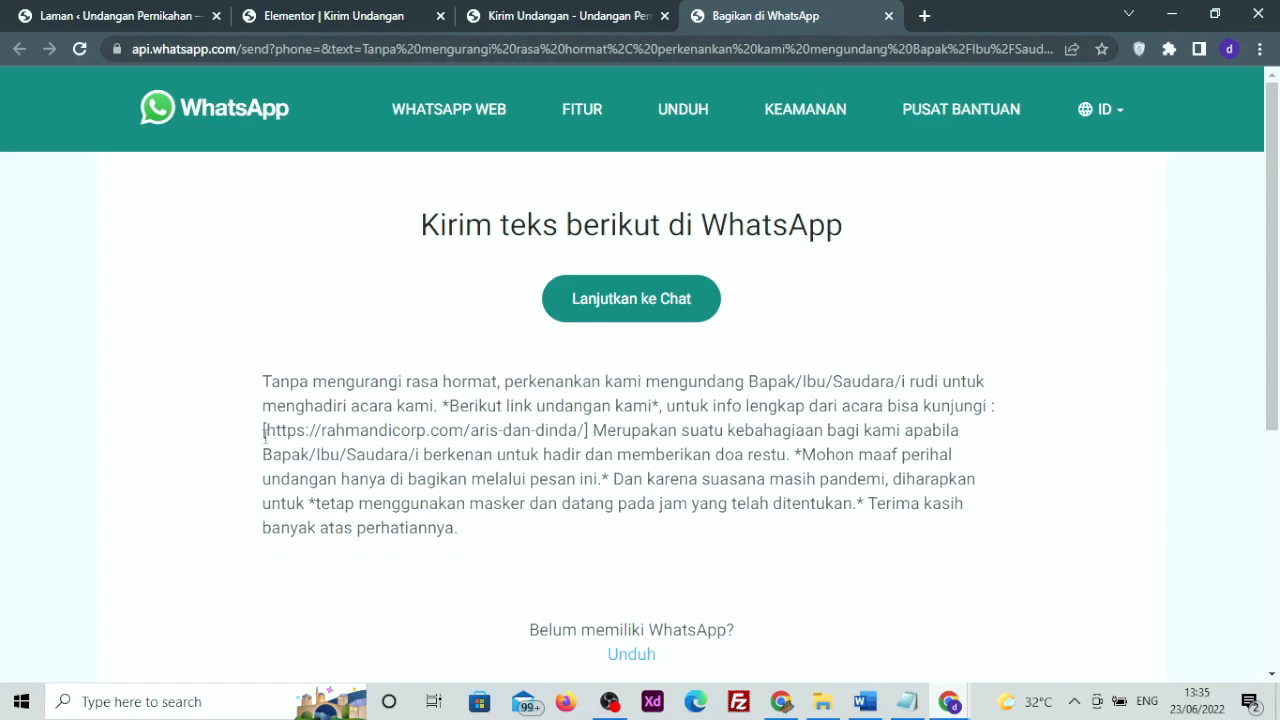
{"action": "left_click_drag", "start_coordinate": [264, 430], "coordinate": [589, 430]}
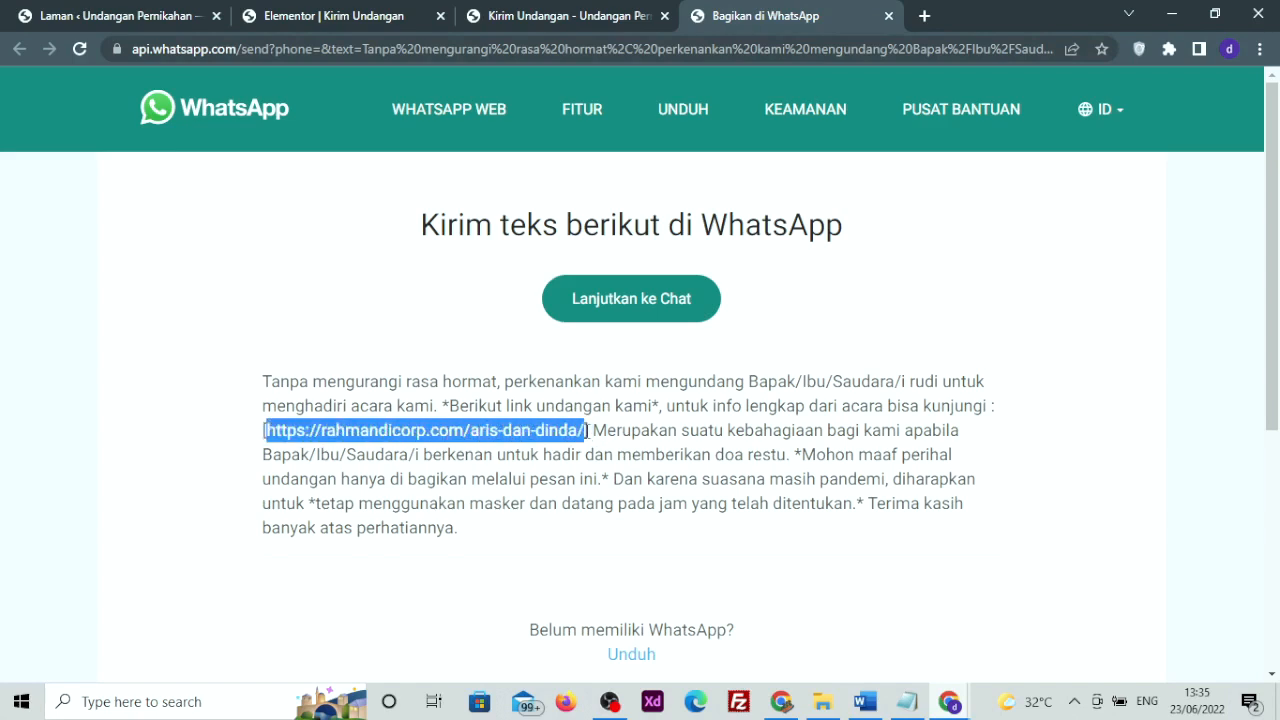
{"action": "left_click", "coordinate": [594, 412]}
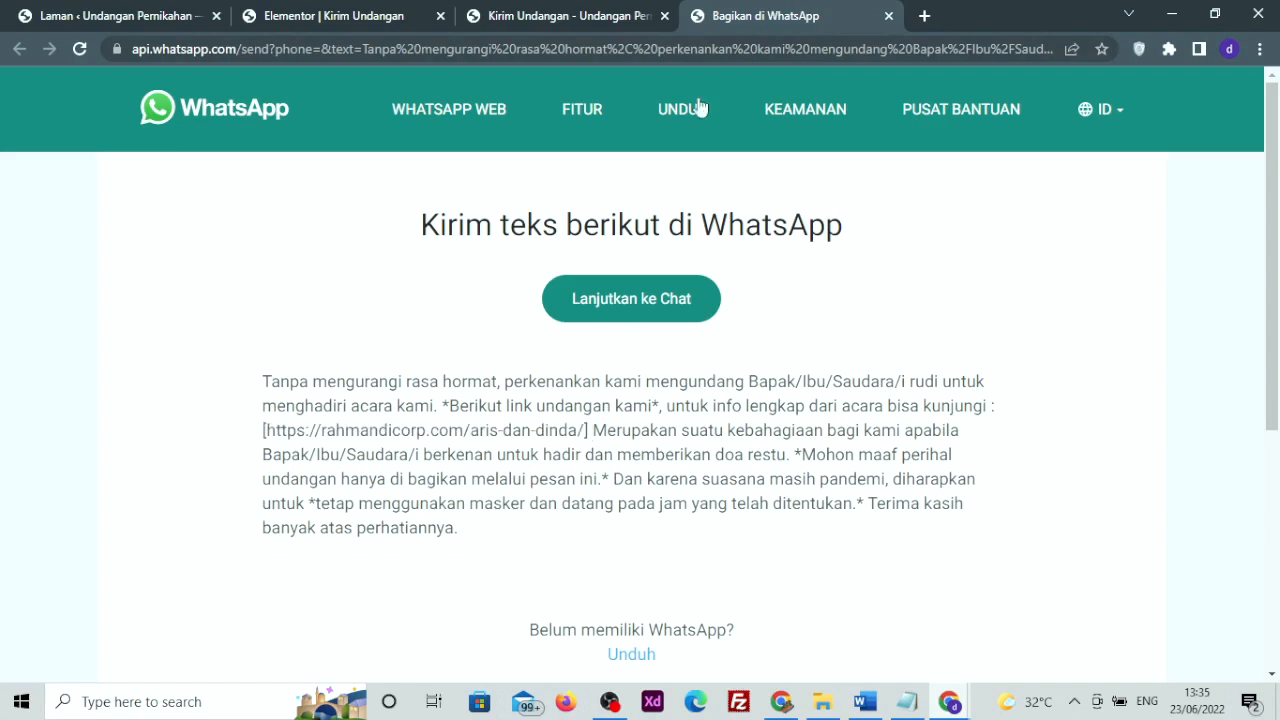
{"action": "left_click", "coordinate": [887, 16]}
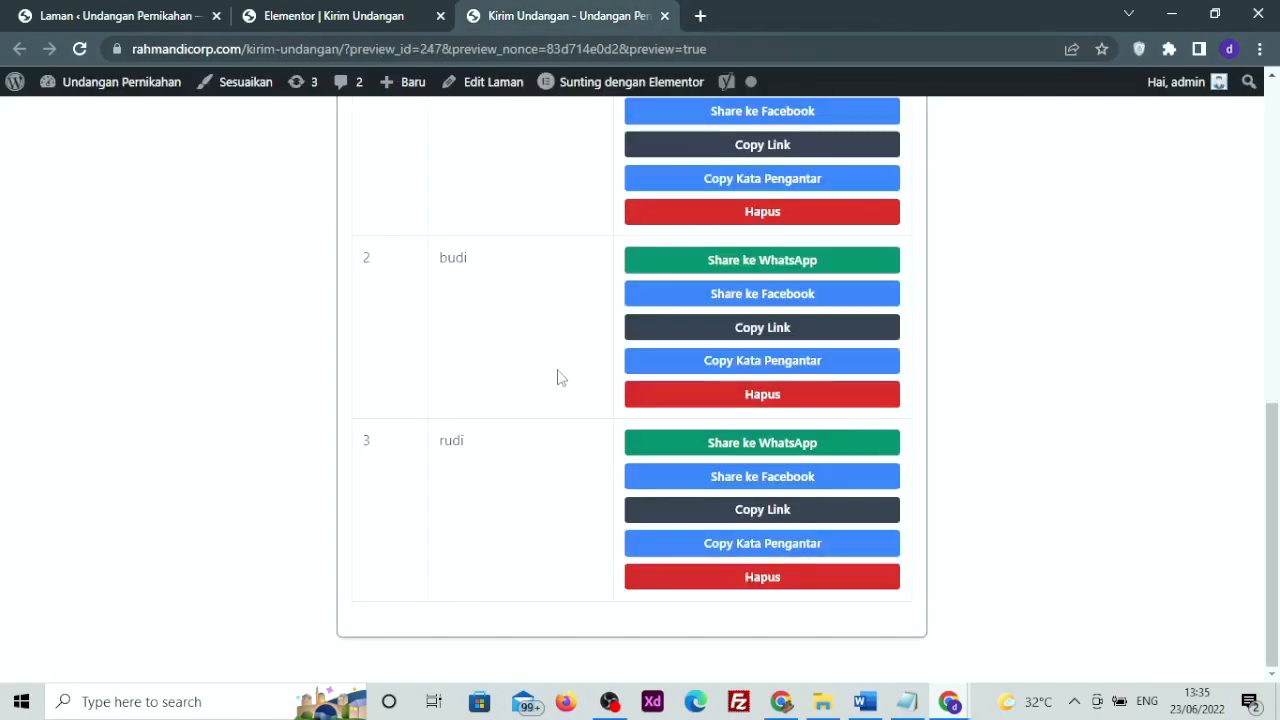
Close the Kirim Undangan preview tab to return to the Elementor editor
{"action": "scroll", "coordinate": [558, 376], "scroll_direction": "up", "scroll_amount": 3}
{"action": "scroll", "coordinate": [558, 376], "scroll_direction": "up", "scroll_amount": 3}
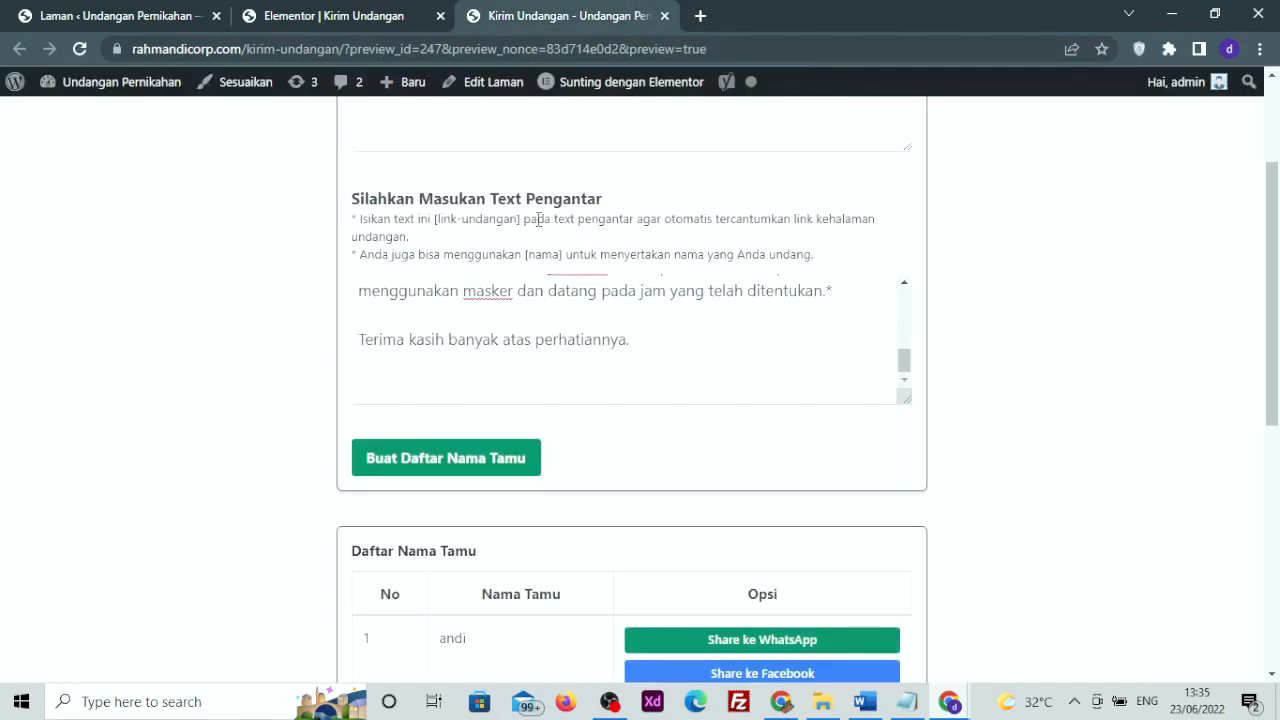
{"action": "scroll", "coordinate": [538, 218], "scroll_direction": "up", "scroll_amount": 2}
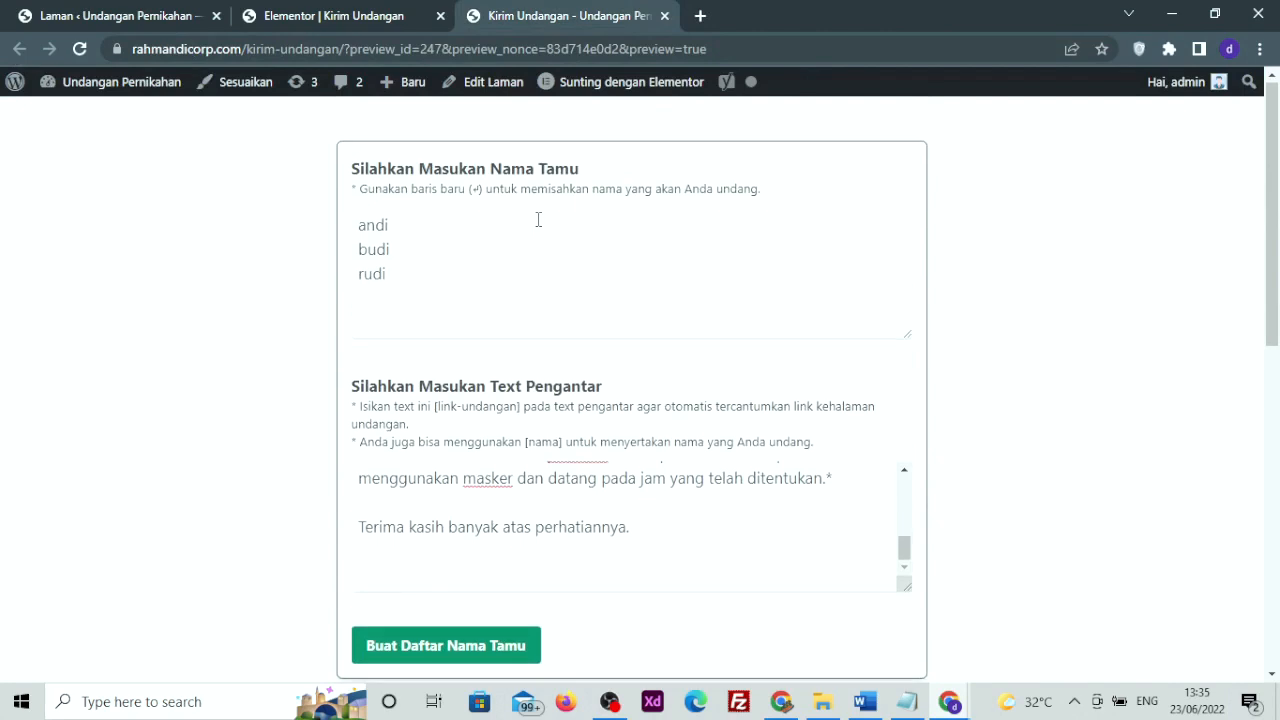
{"action": "left_click", "coordinate": [665, 16]}
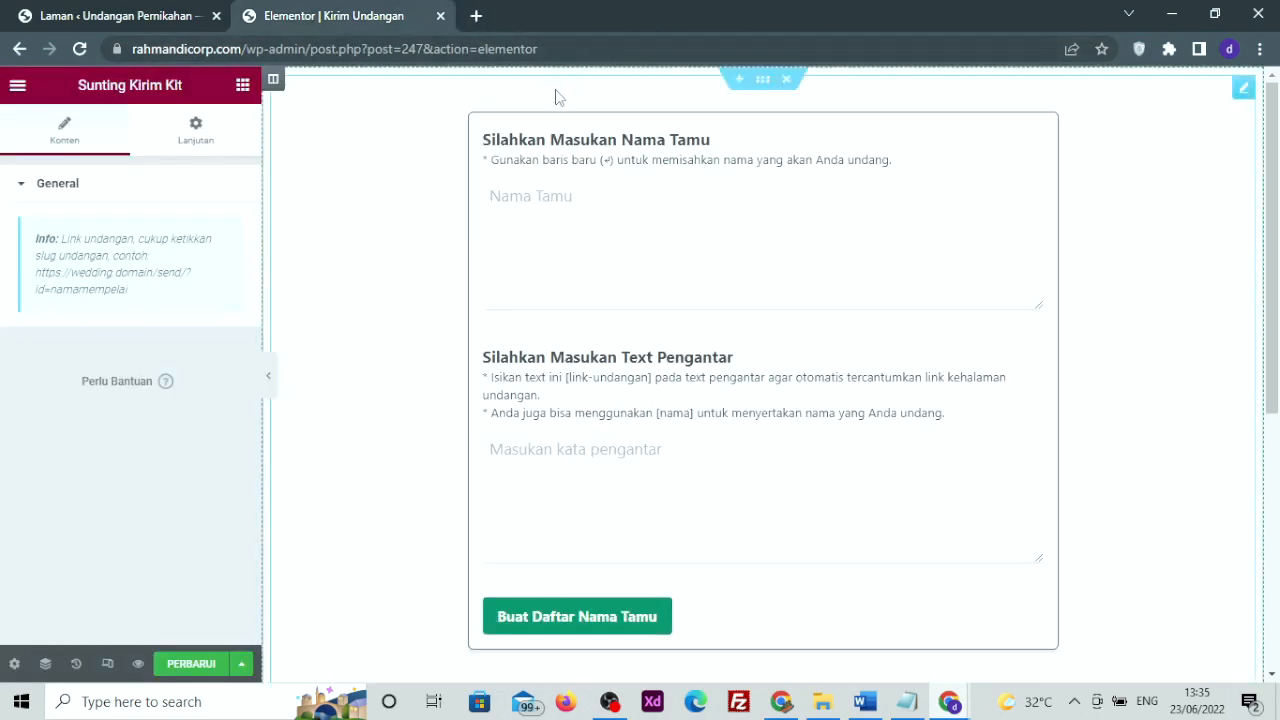
Select the Kirim Kit widget's Nama Tamu box and show its Lanjutan (advanced) settings
{"action": "scroll", "coordinate": [540, 380], "scroll_direction": "down", "scroll_amount": 4}
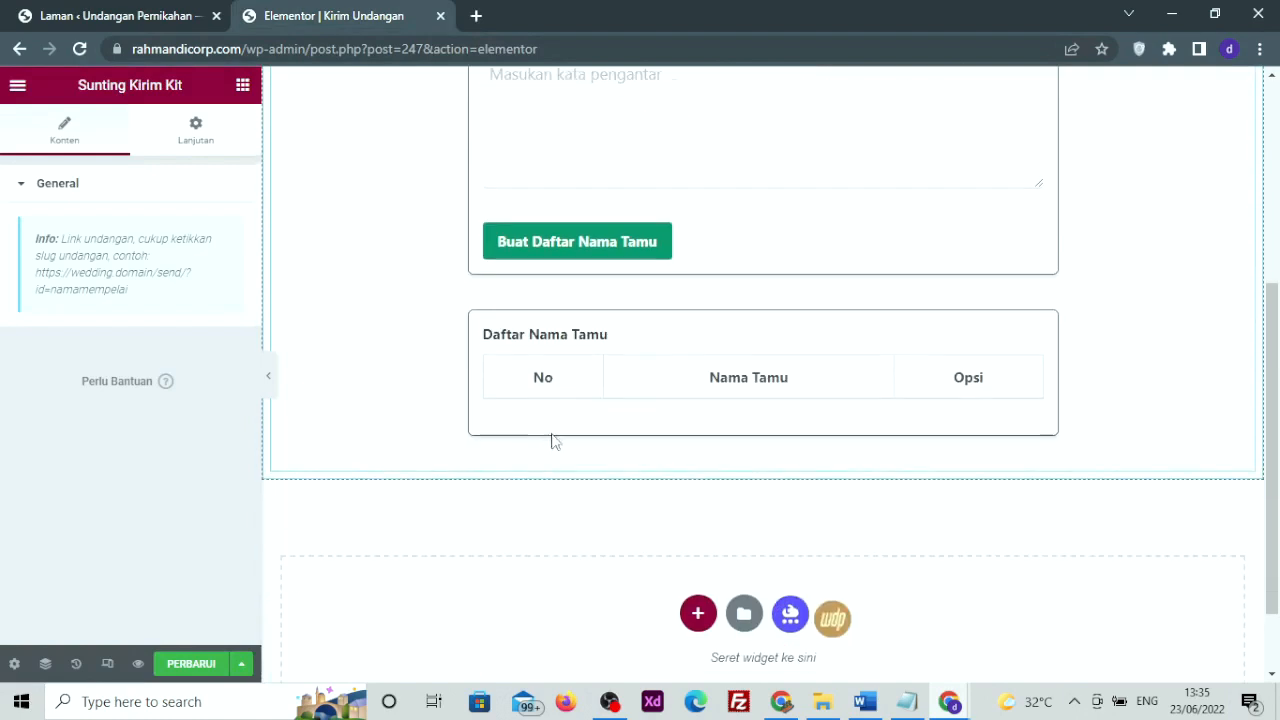
{"action": "scroll", "coordinate": [500, 423], "scroll_direction": "up", "scroll_amount": 4}
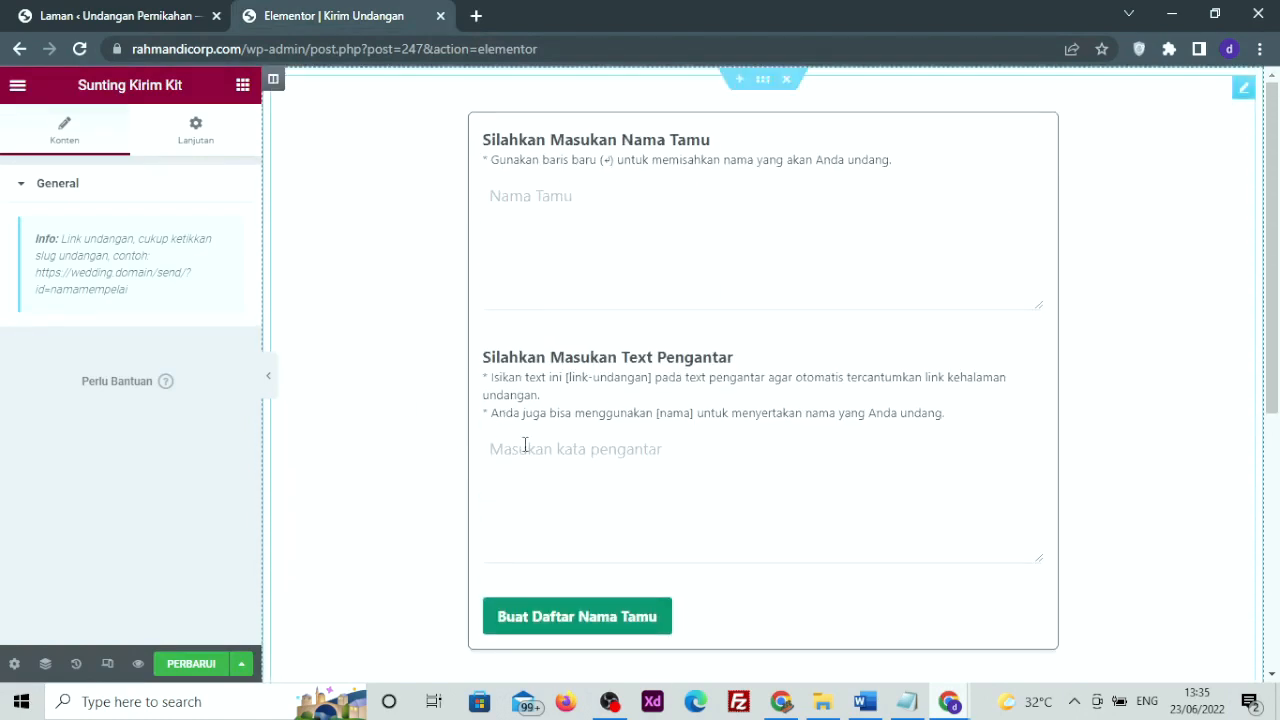
{"action": "left_click", "coordinate": [509, 200]}
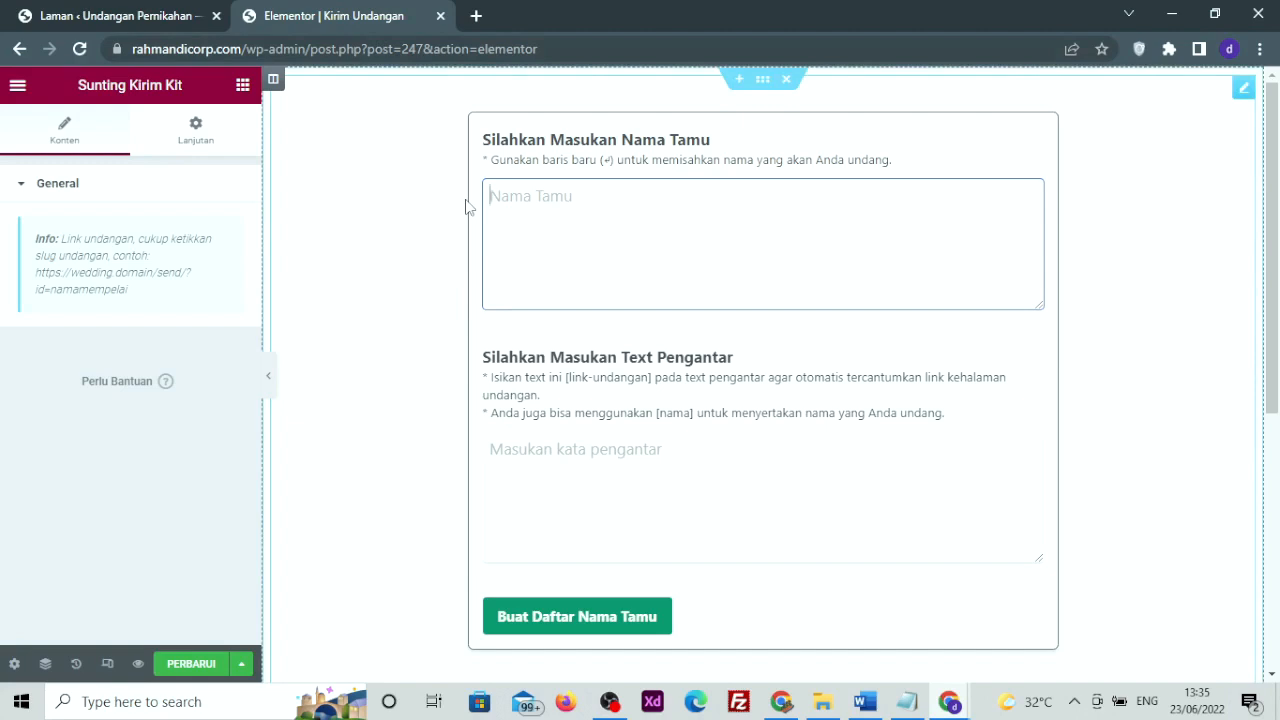
{"action": "left_click", "coordinate": [247, 115]}
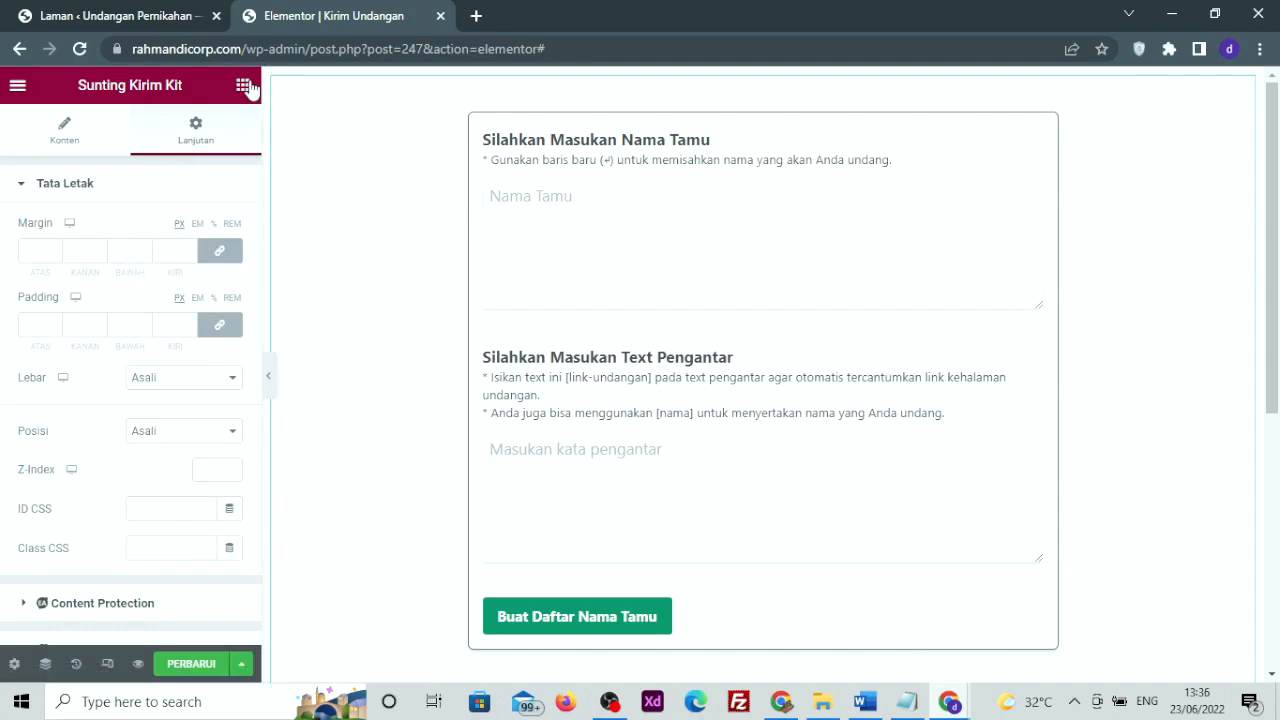
Show the Elementor widget list, scrolled to WeddingPress widgets like Popup, QR Code, Date Kit and Kirim Kit
{"action": "left_click", "coordinate": [243, 85]}
{"action": "scroll", "coordinate": [120, 380], "scroll_direction": "down", "scroll_amount": 8}
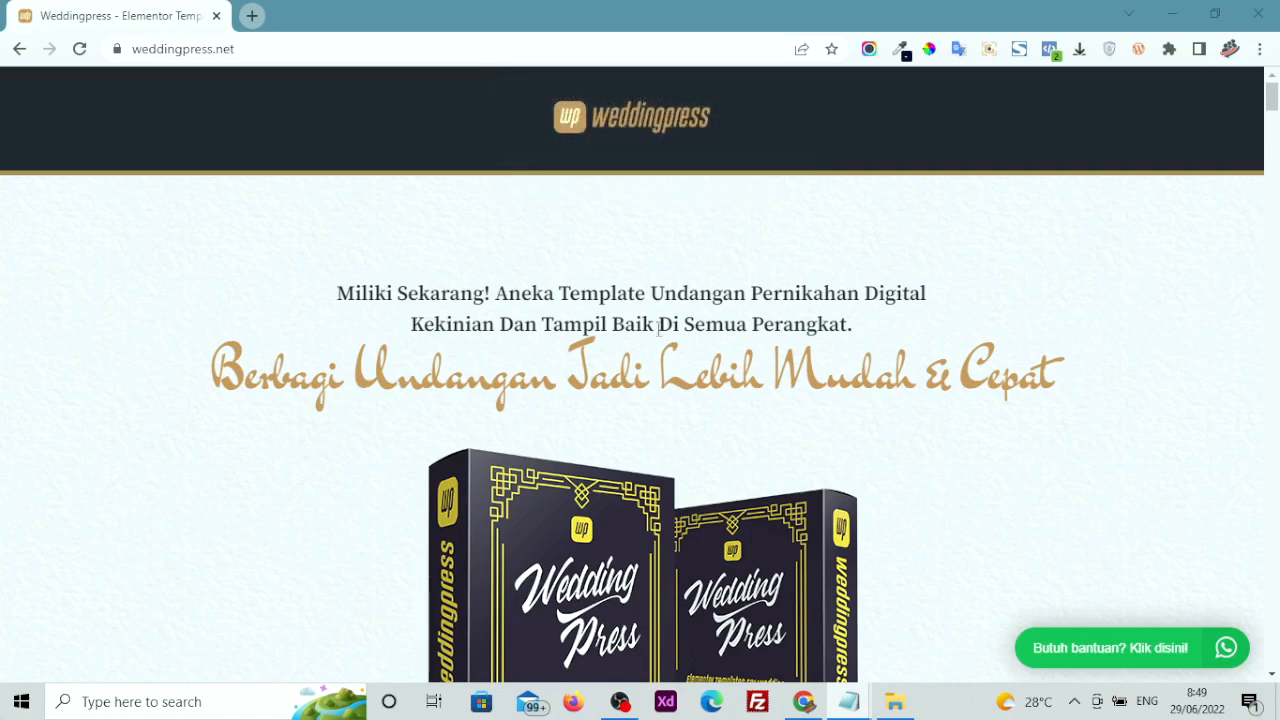
{"action": "left_click", "coordinate": [269, 48]}
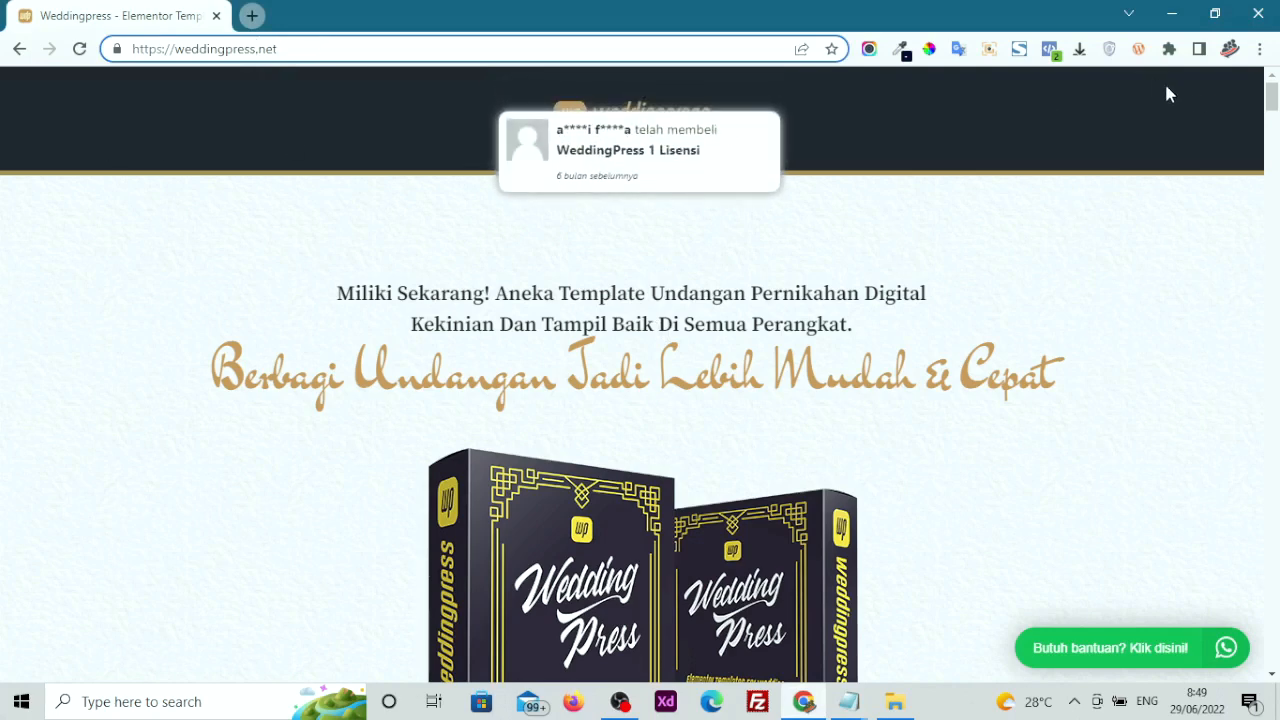
{"action": "left_click_drag", "start_coordinate": [1271, 98], "coordinate": [1203, 604]}
{"action": "scroll", "coordinate": [741, 507], "scroll_direction": "up", "scroll_amount": 7}
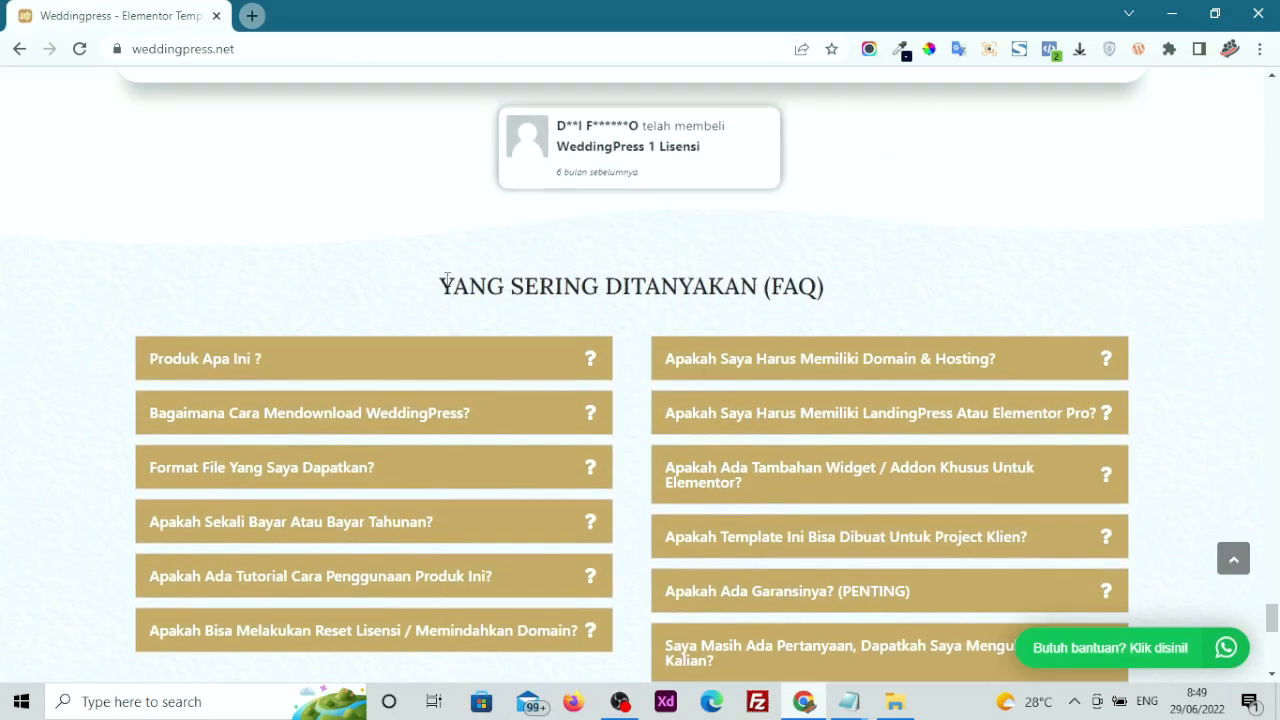
{"action": "scroll", "coordinate": [838, 267], "scroll_direction": "down", "scroll_amount": 1}
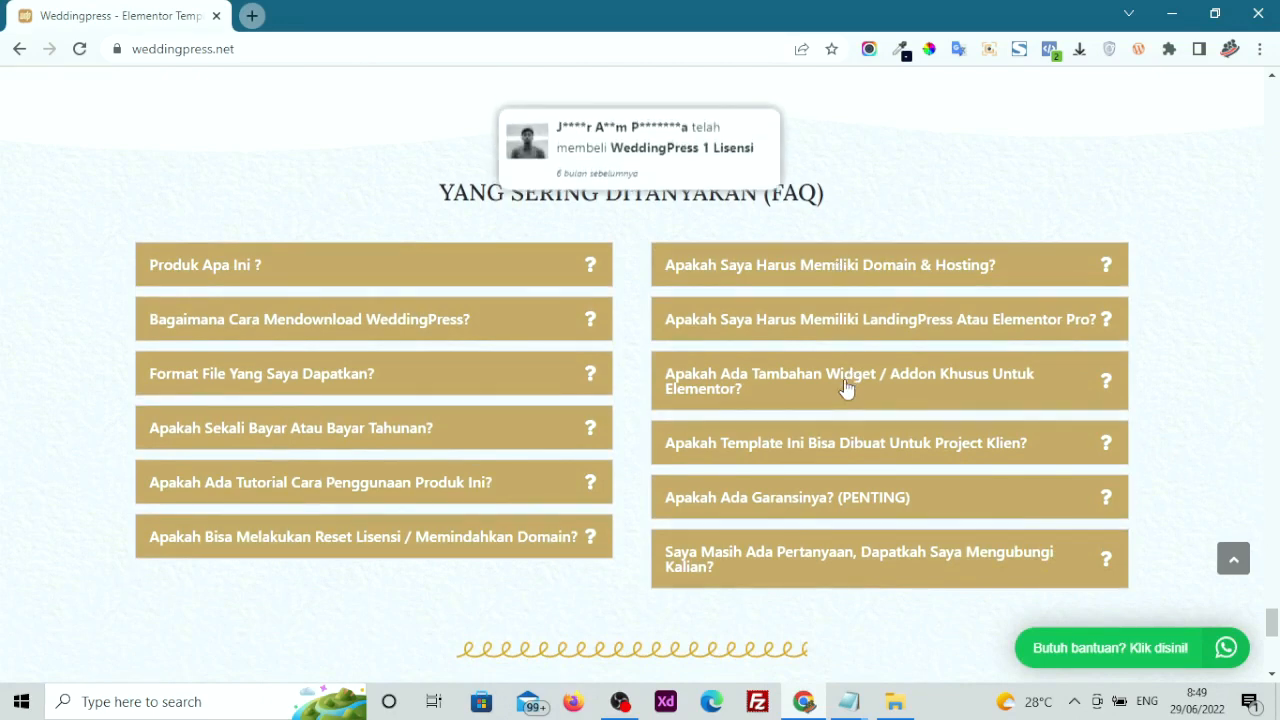
{"action": "scroll", "coordinate": [845, 388], "scroll_direction": "down", "scroll_amount": 1}
{"action": "left_click", "coordinate": [742, 403]}
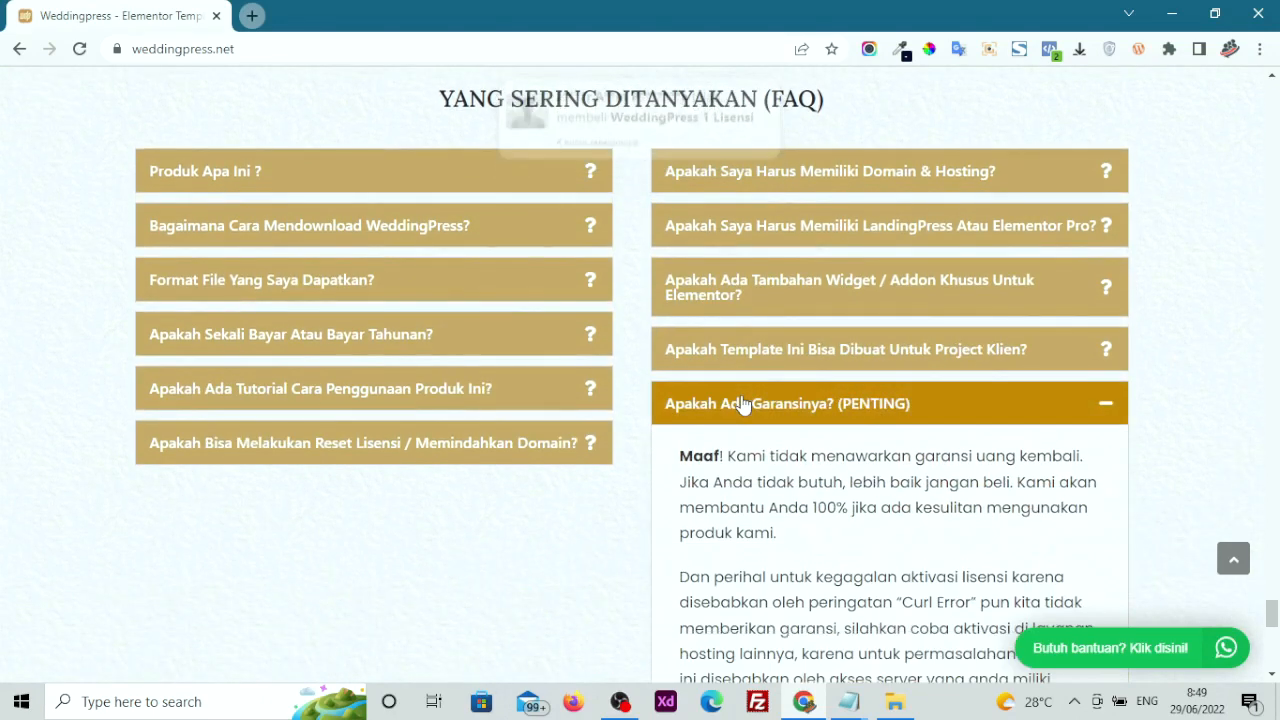
{"action": "scroll", "coordinate": [796, 424], "scroll_direction": "down", "scroll_amount": 2}
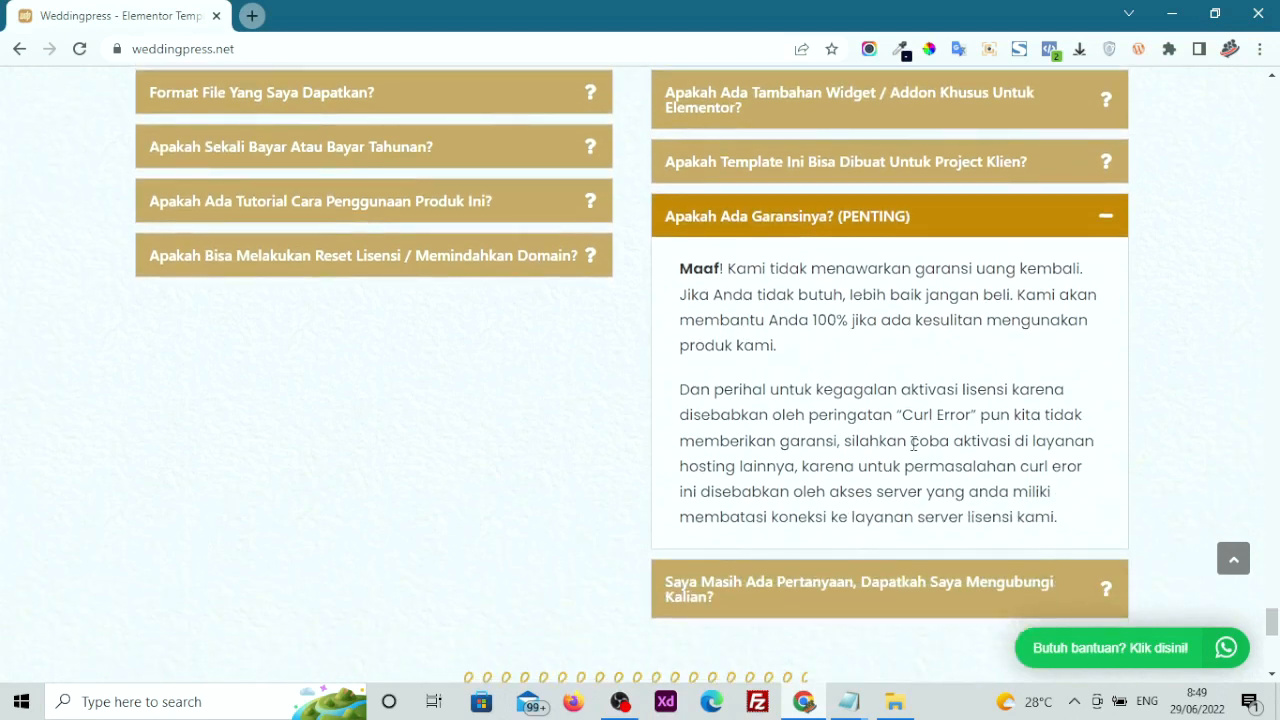
{"action": "left_click", "coordinate": [860, 218]}
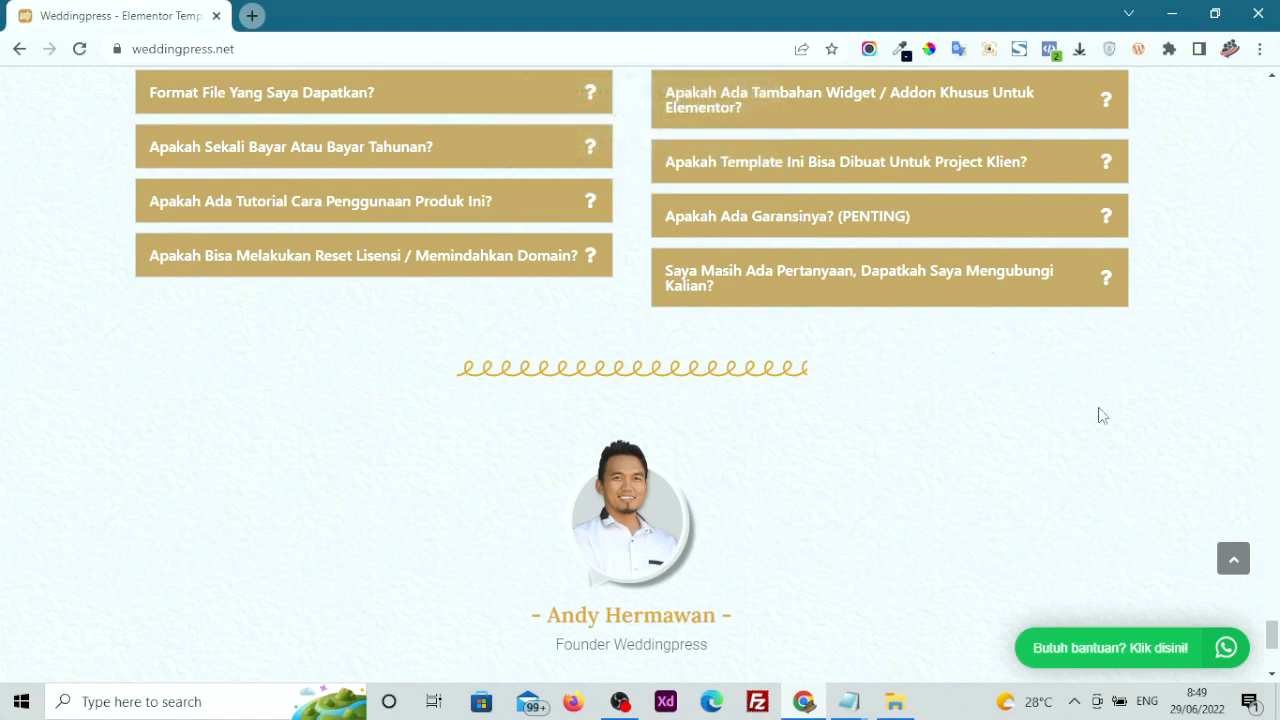
{"action": "left_click", "coordinate": [1233, 561]}
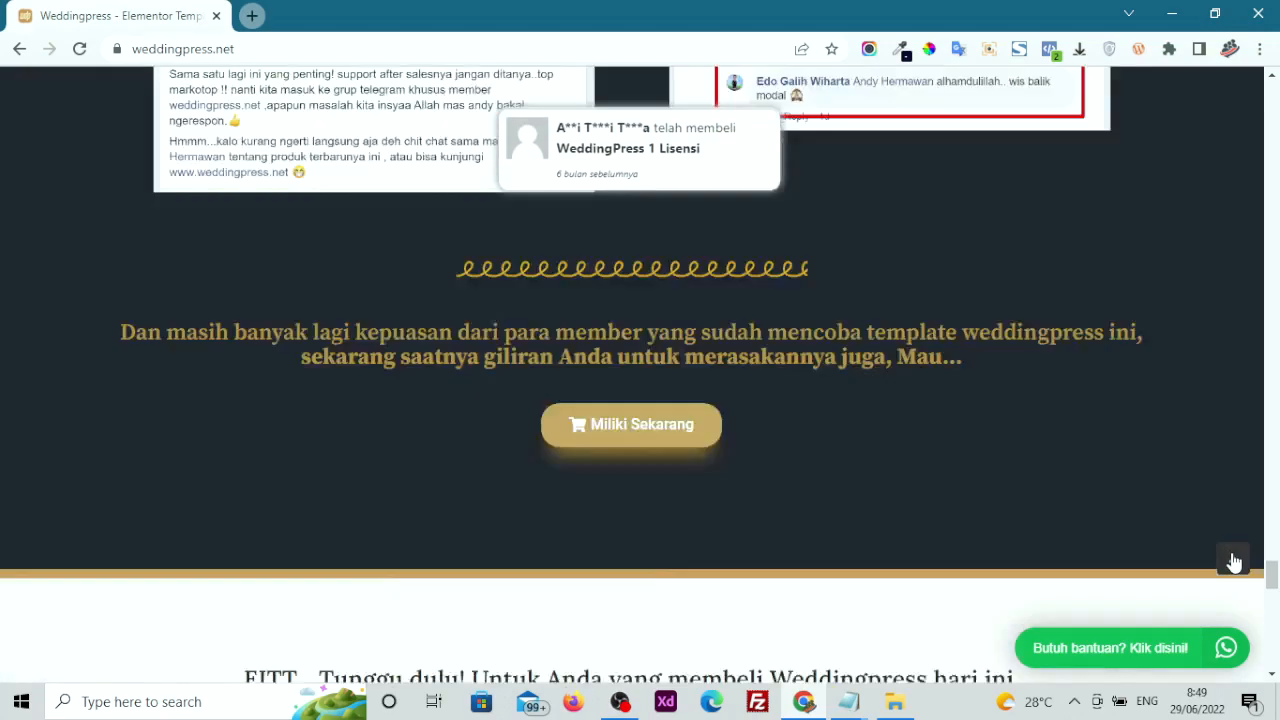
{"action": "scroll", "coordinate": [1233, 561], "scroll_direction": "down", "scroll_amount": 1}
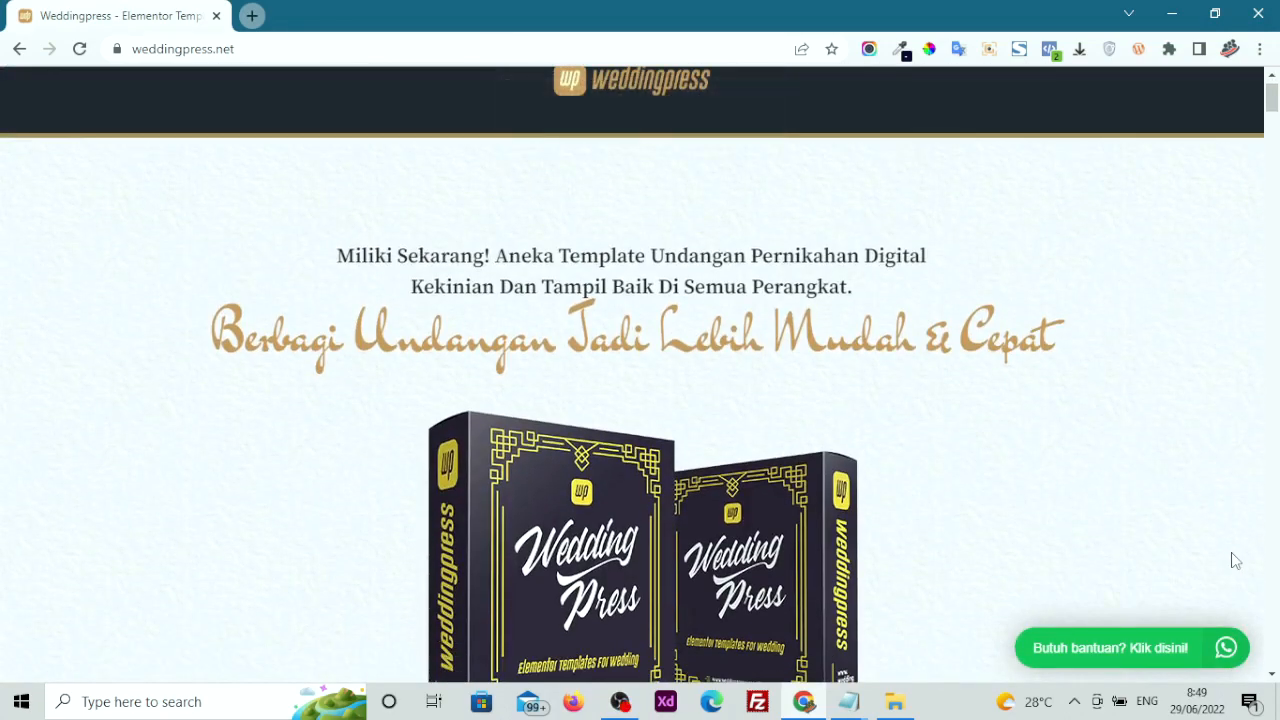
{"action": "scroll", "coordinate": [1235, 561], "scroll_direction": "up", "scroll_amount": 1}
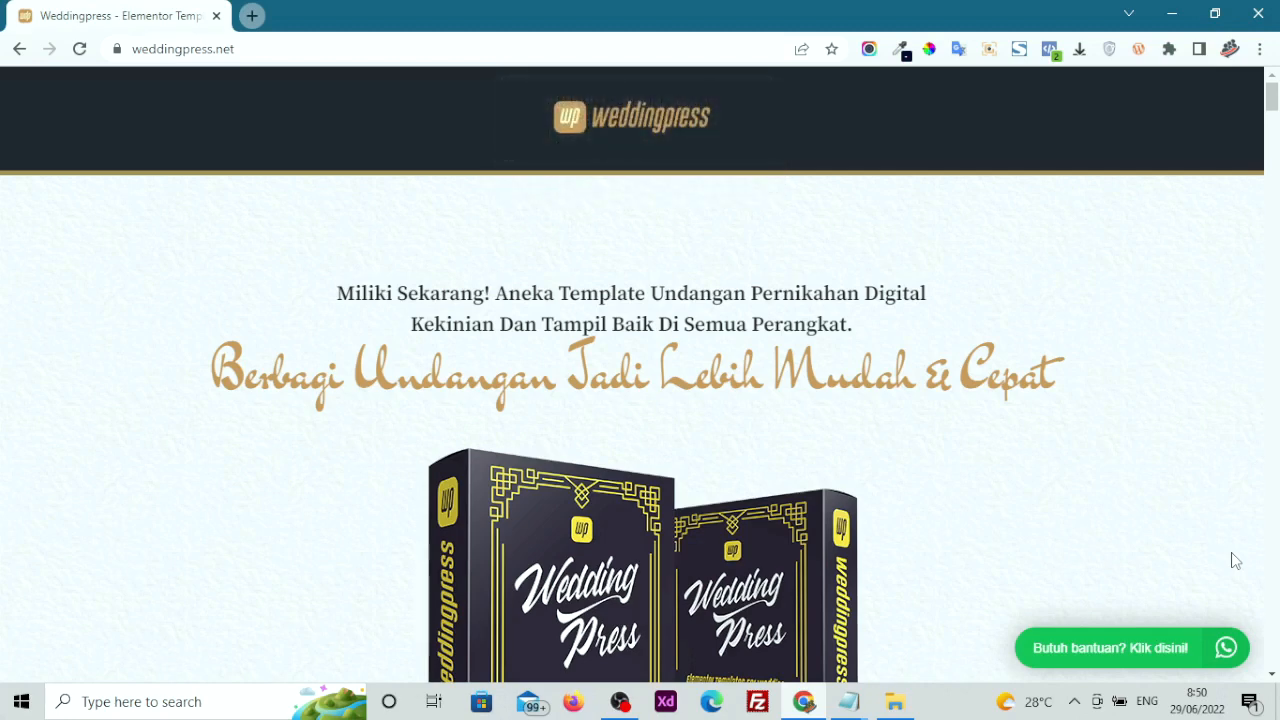
{"action": "scroll", "coordinate": [1235, 560], "scroll_direction": "down", "scroll_amount": 1}
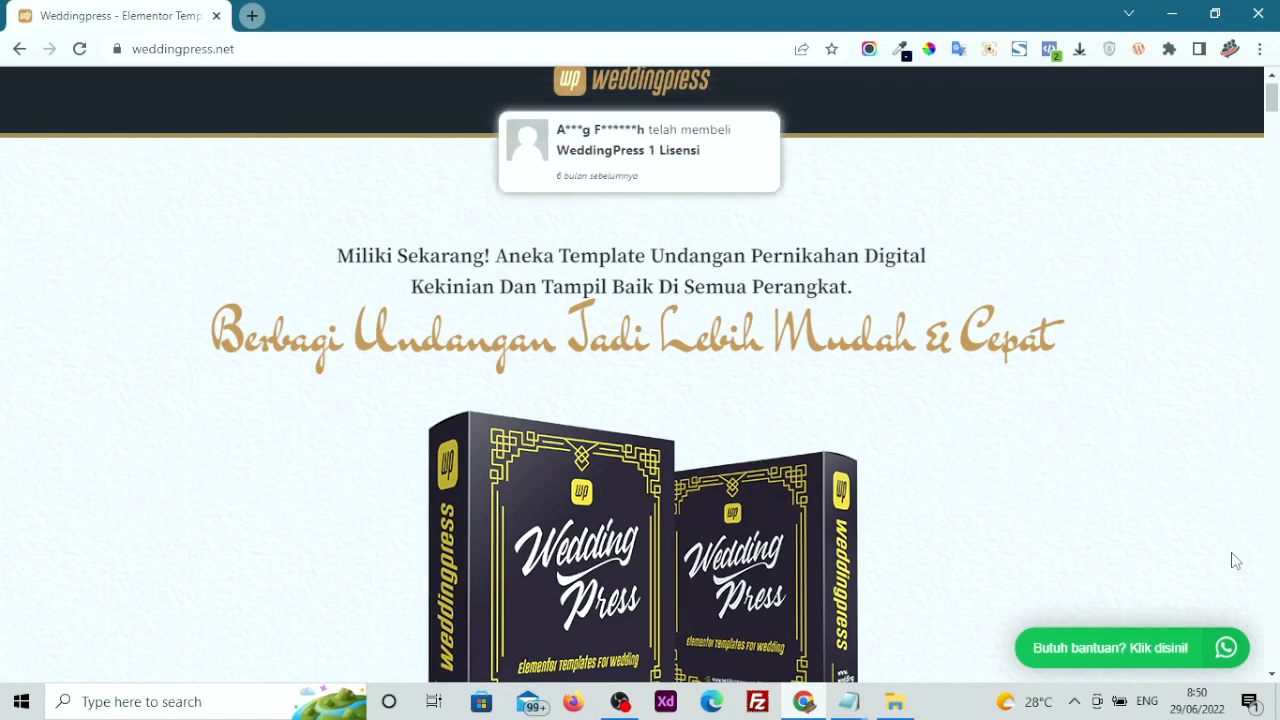
{"action": "scroll", "coordinate": [1235, 561], "scroll_direction": "up", "scroll_amount": 1}
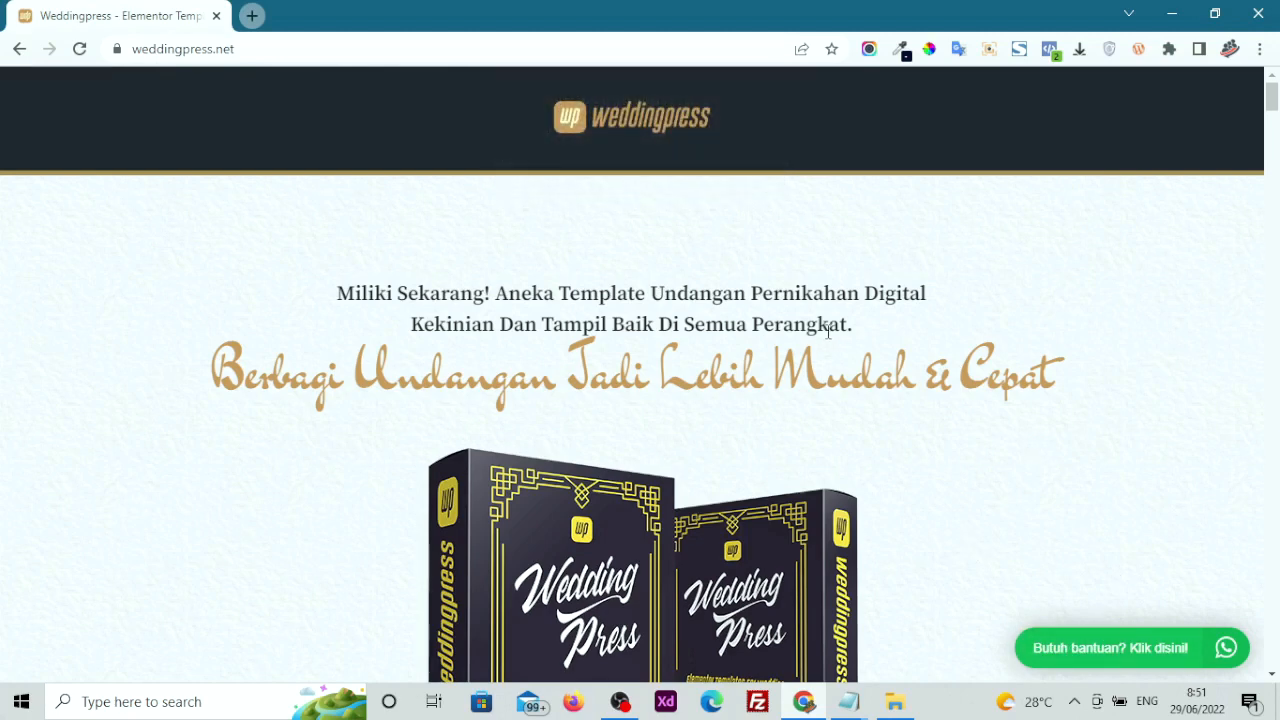
{"action": "scroll", "coordinate": [828, 332], "scroll_direction": "down", "scroll_amount": 1}
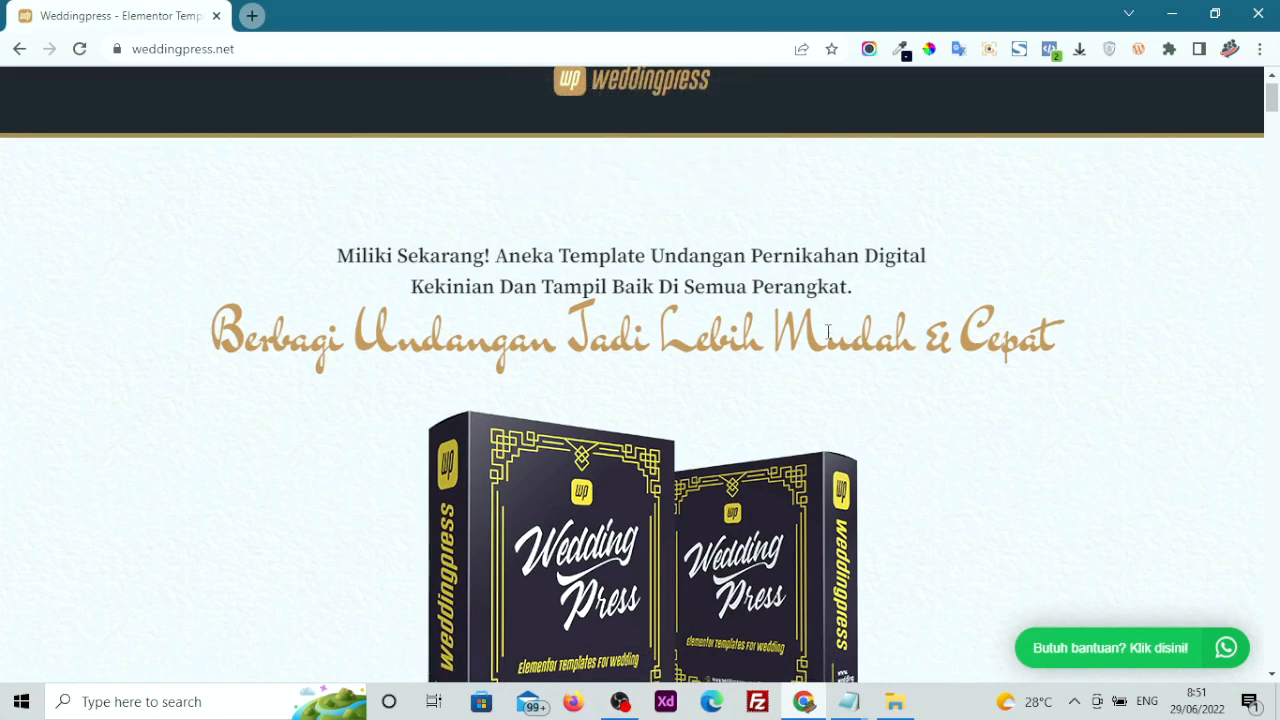
{"action": "scroll", "coordinate": [828, 332], "scroll_direction": "up", "scroll_amount": 1}
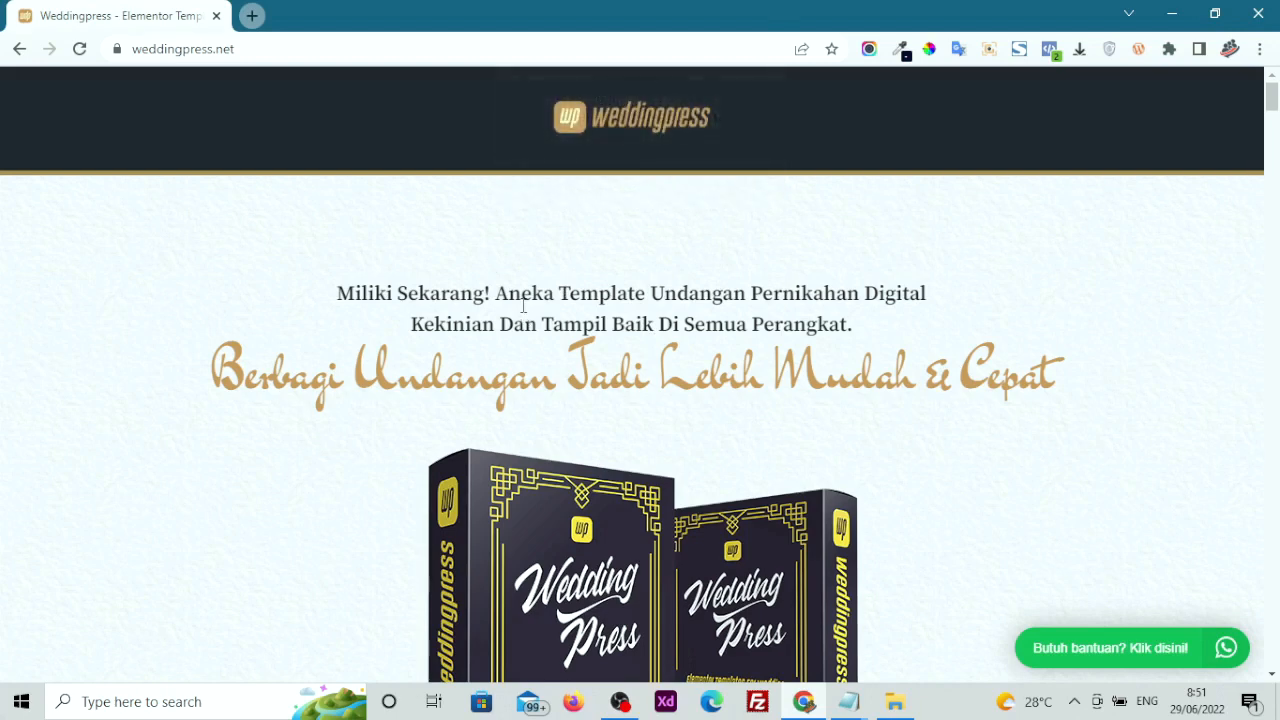
{"action": "scroll", "coordinate": [523, 306], "scroll_direction": "down", "scroll_amount": 1}
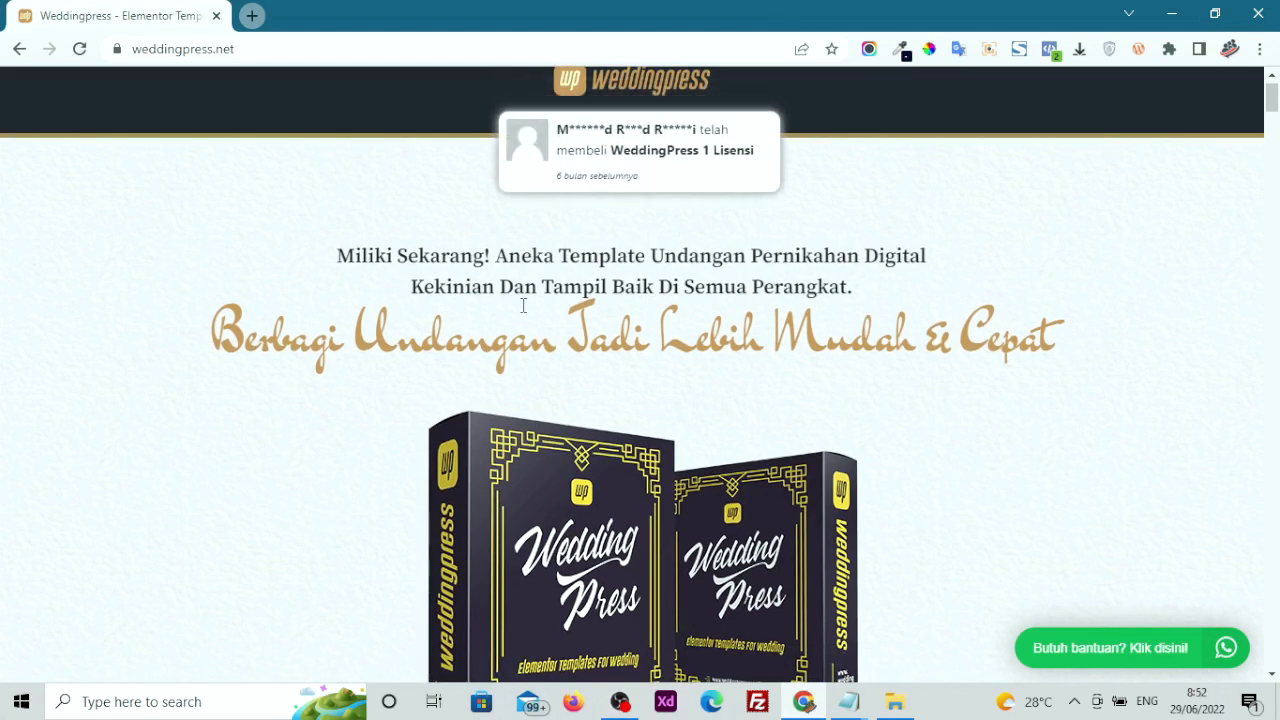
{"action": "scroll", "coordinate": [523, 306], "scroll_direction": "up", "scroll_amount": 1}
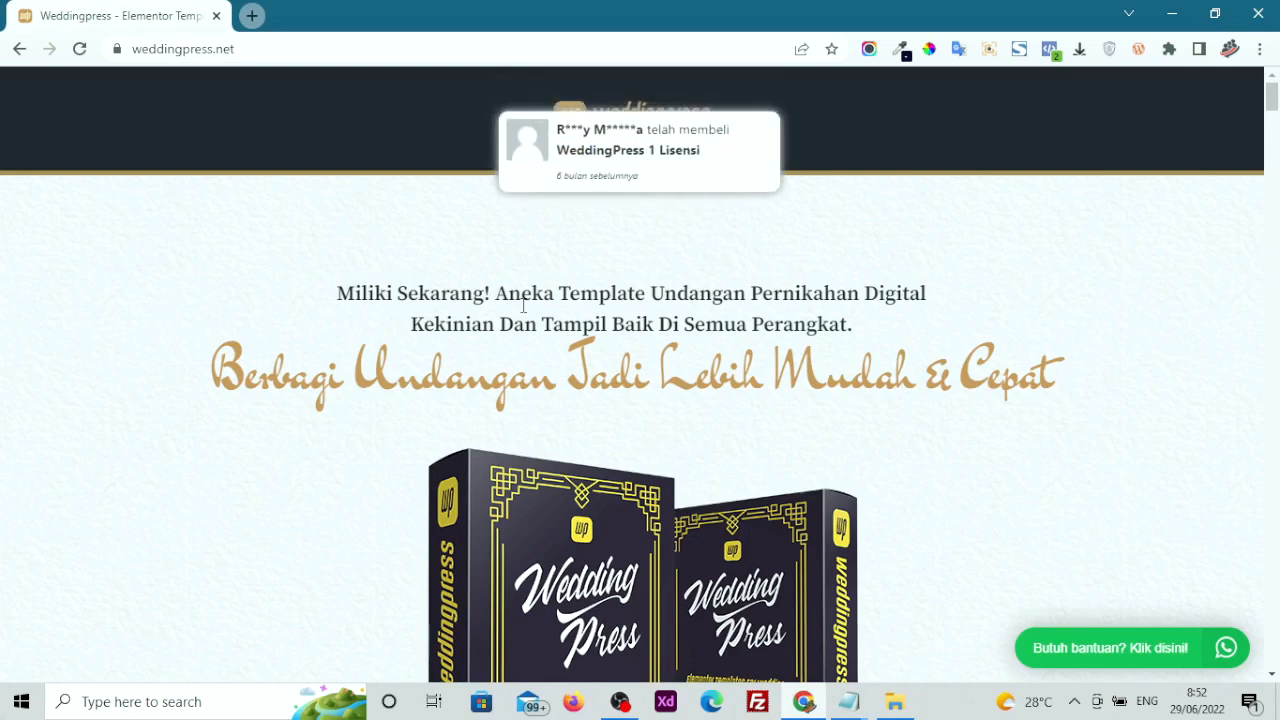
{"action": "scroll", "coordinate": [523, 306], "scroll_direction": "down", "scroll_amount": 1}
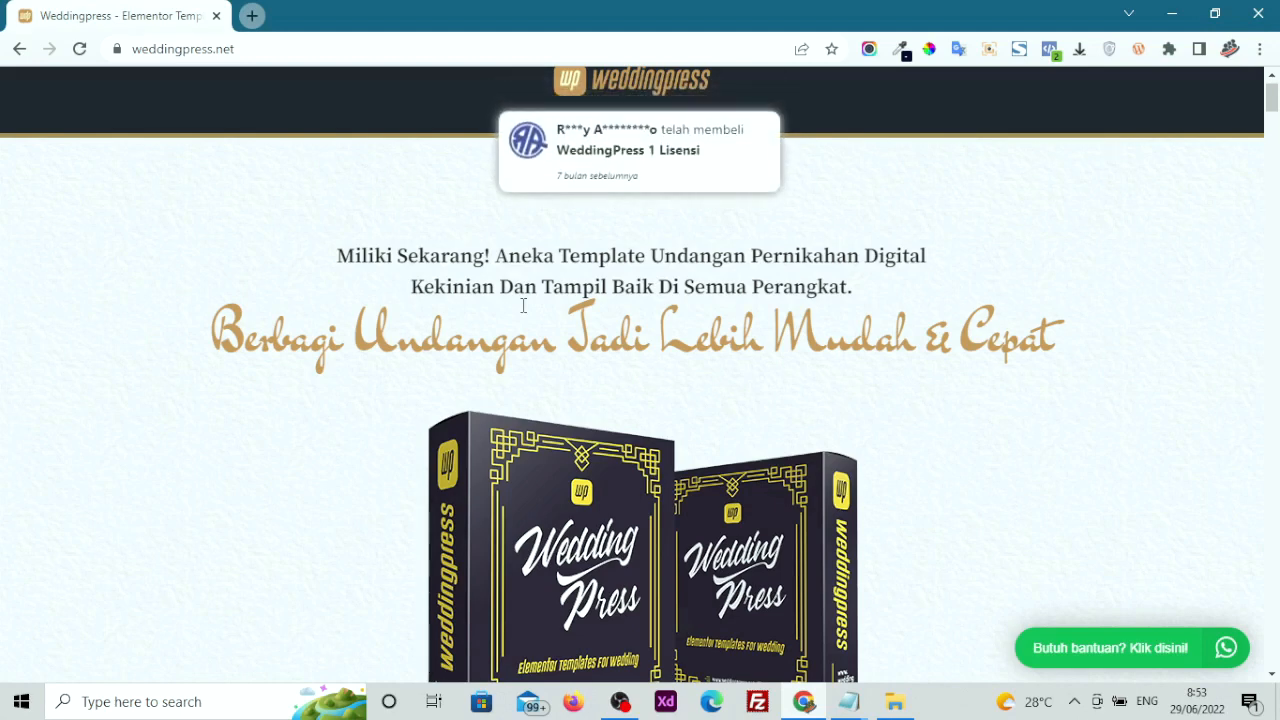
{"action": "scroll", "coordinate": [523, 305], "scroll_direction": "up", "scroll_amount": 1}
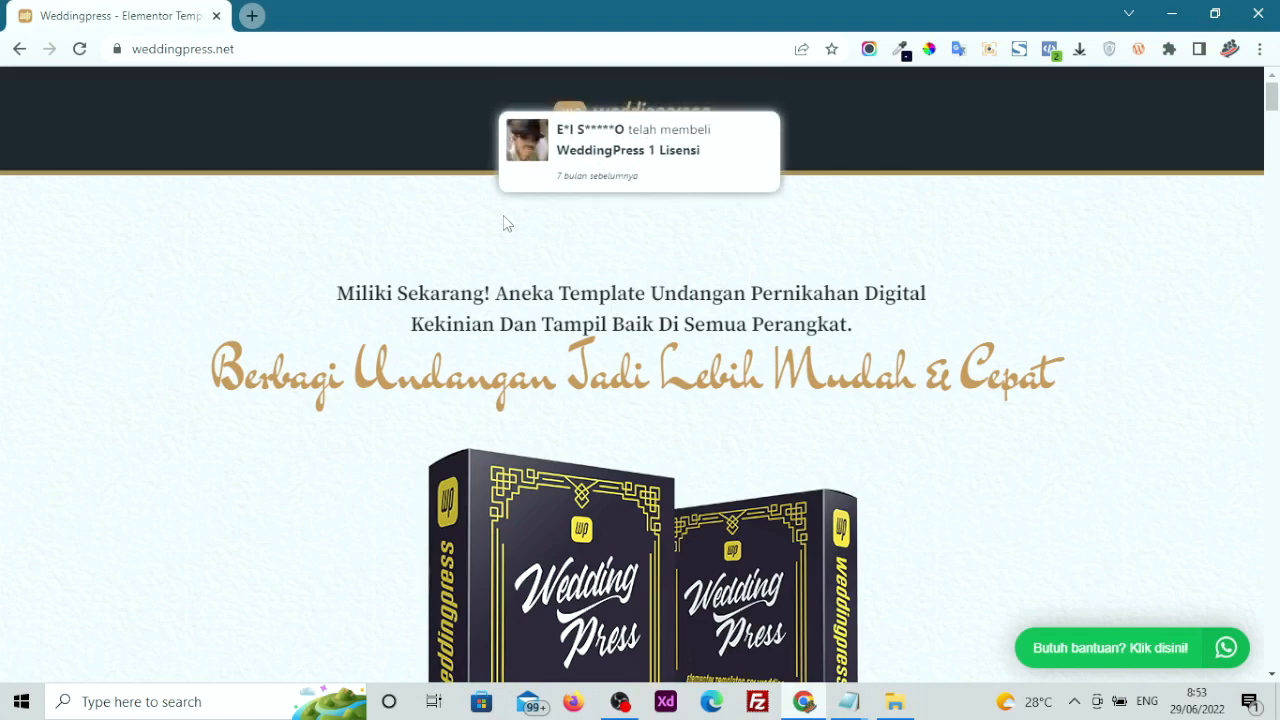
{"action": "scroll", "coordinate": [505, 222], "scroll_direction": "down", "scroll_amount": 5}
{"action": "scroll", "coordinate": [505, 222], "scroll_direction": "up", "scroll_amount": 5}
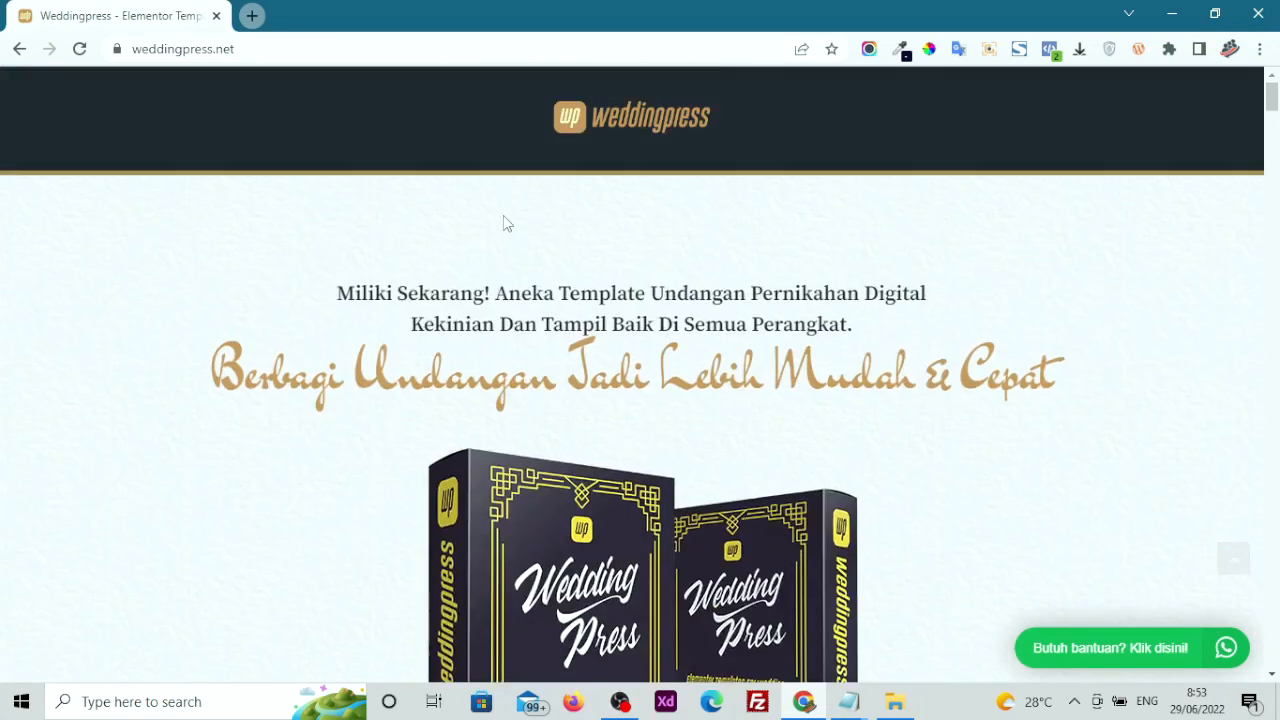